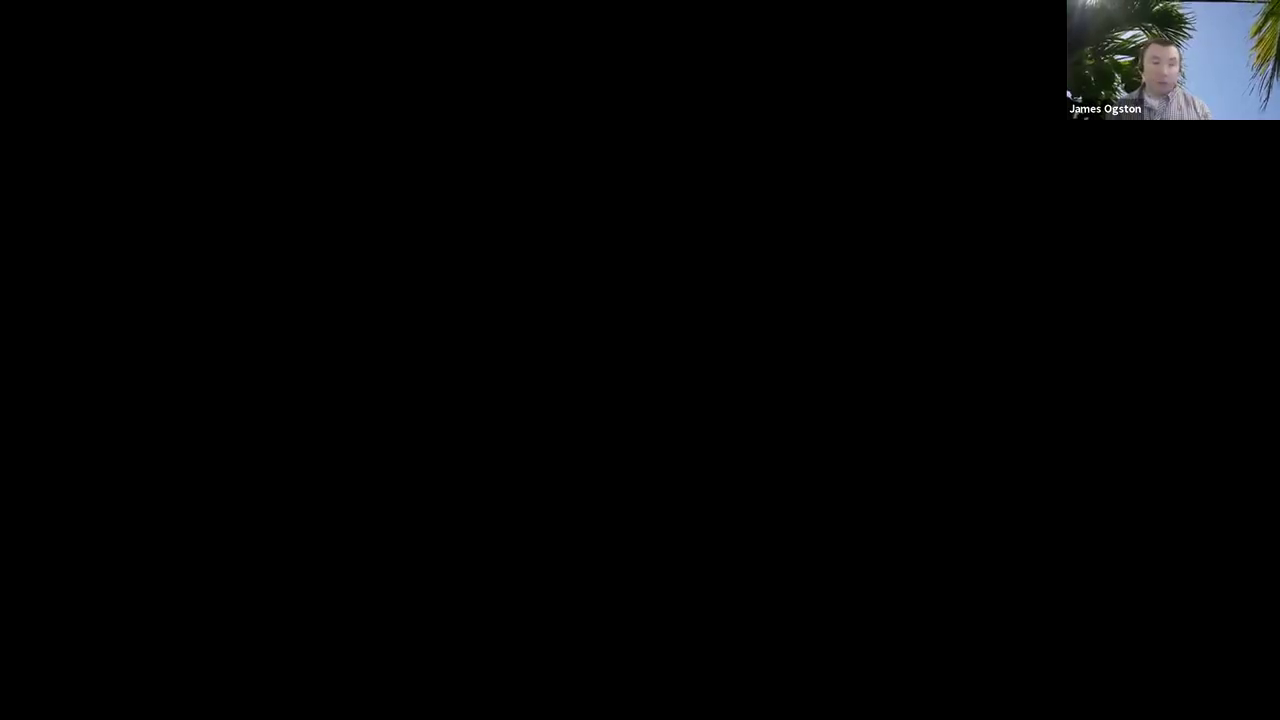
Switch to LayOut and present the webinar slides from the title page through to the Texture Tweaking slide.
{"action": "key", "text": "alt+Tab"}
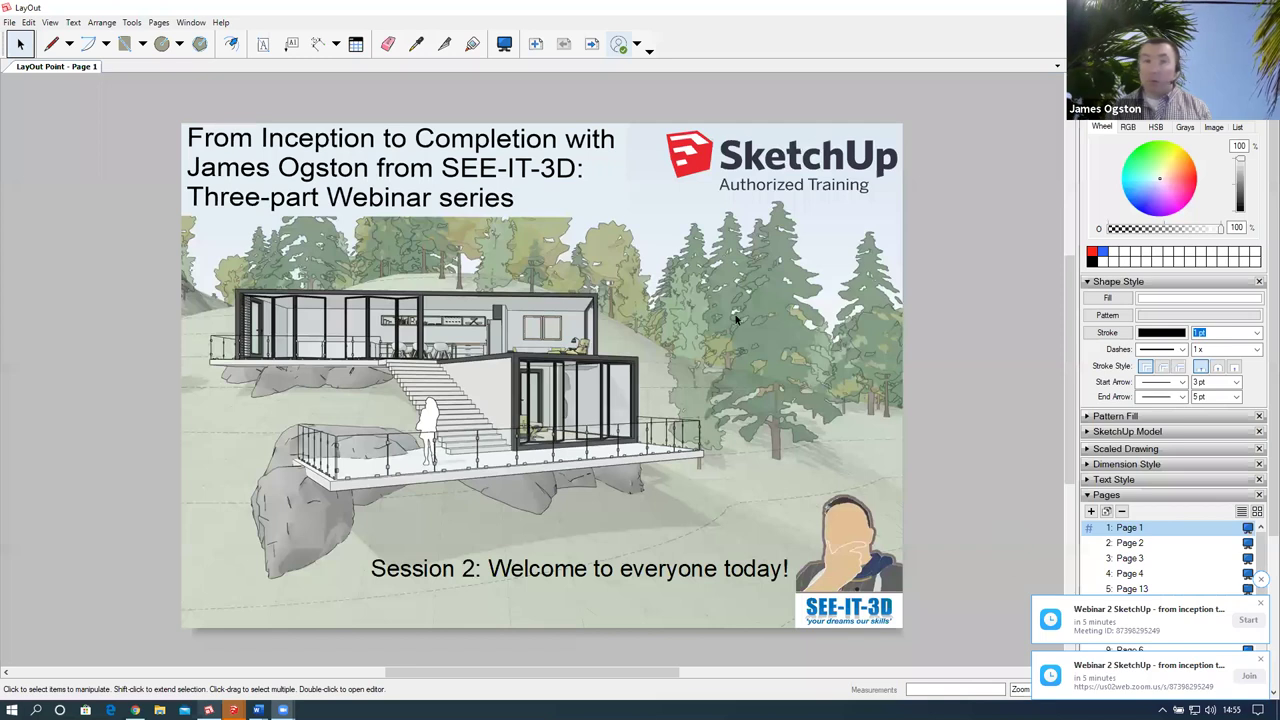
{"action": "left_click", "coordinate": [504, 43]}
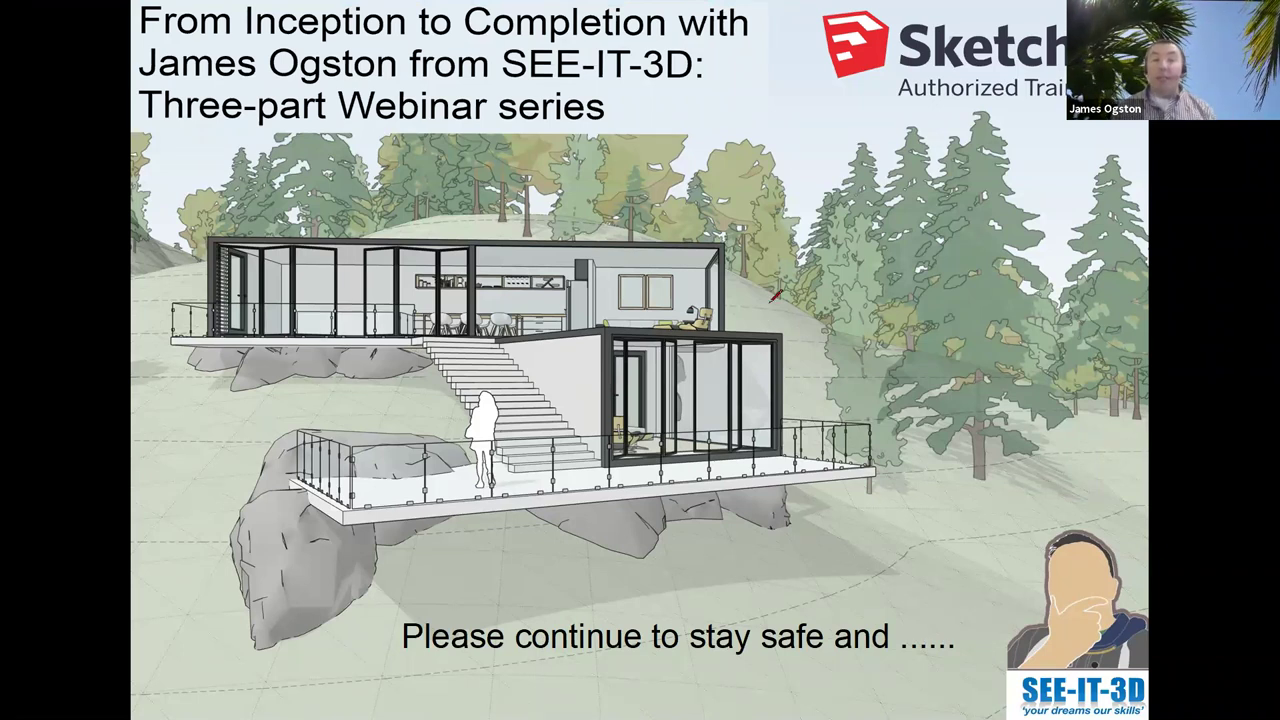
{"action": "key", "text": "Right"}
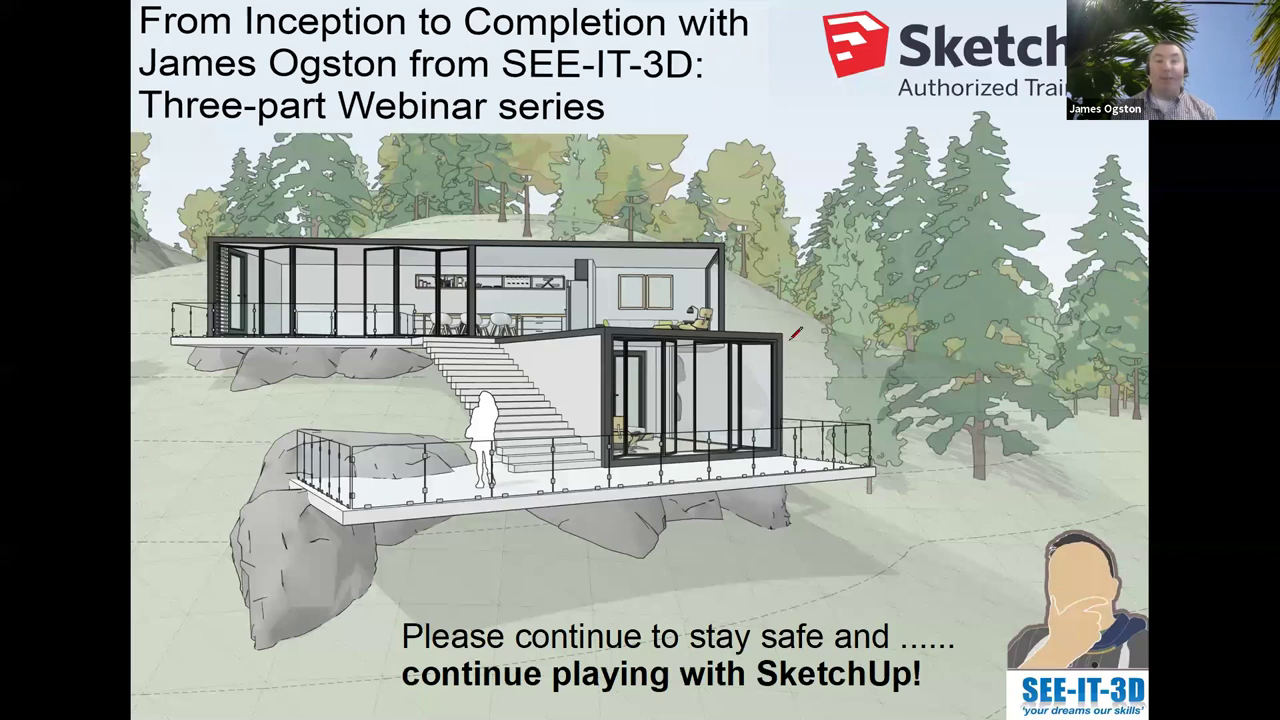
{"action": "key", "text": "Right"}
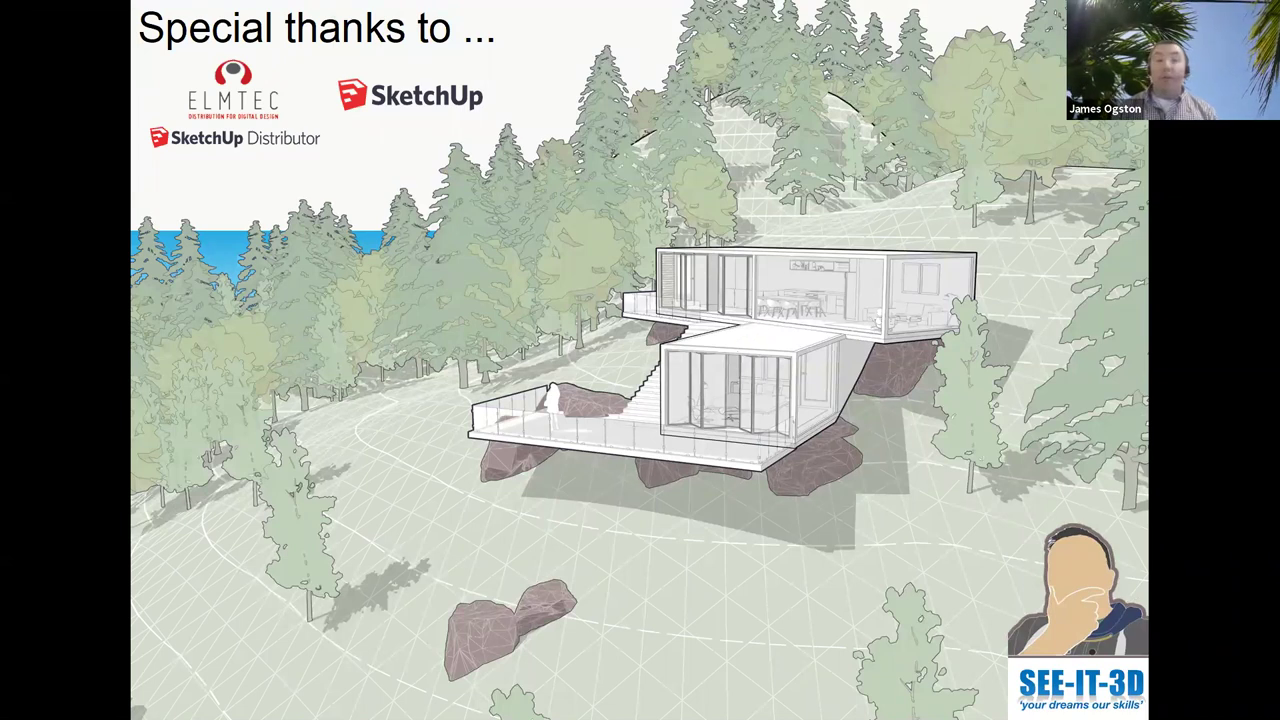
{"action": "key", "text": "Right"}
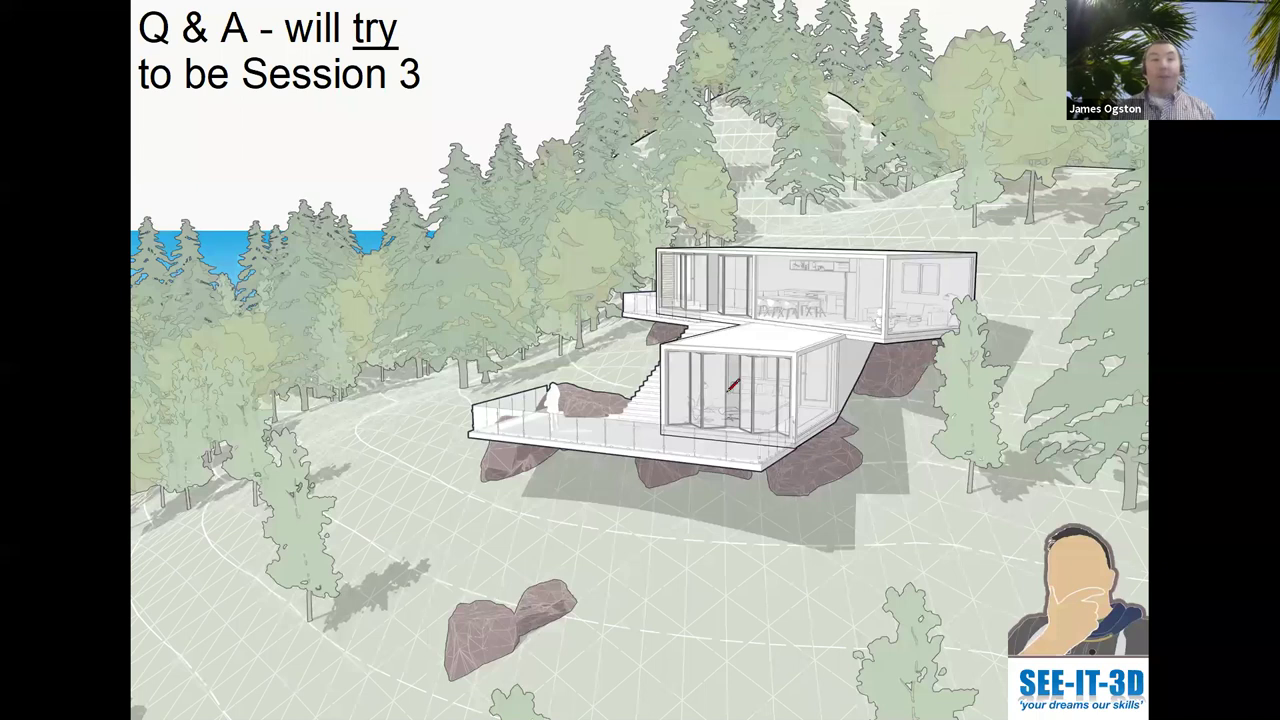
{"action": "key", "text": "Right"}
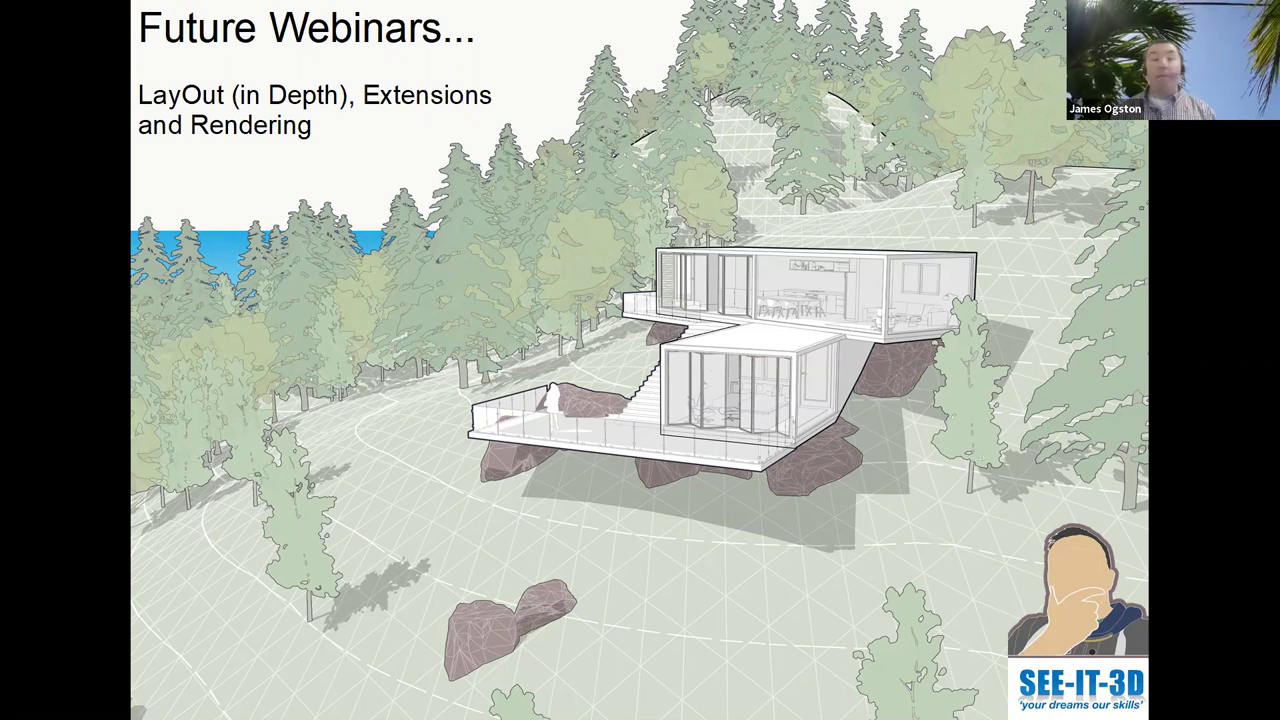
{"action": "key", "text": "Right"}
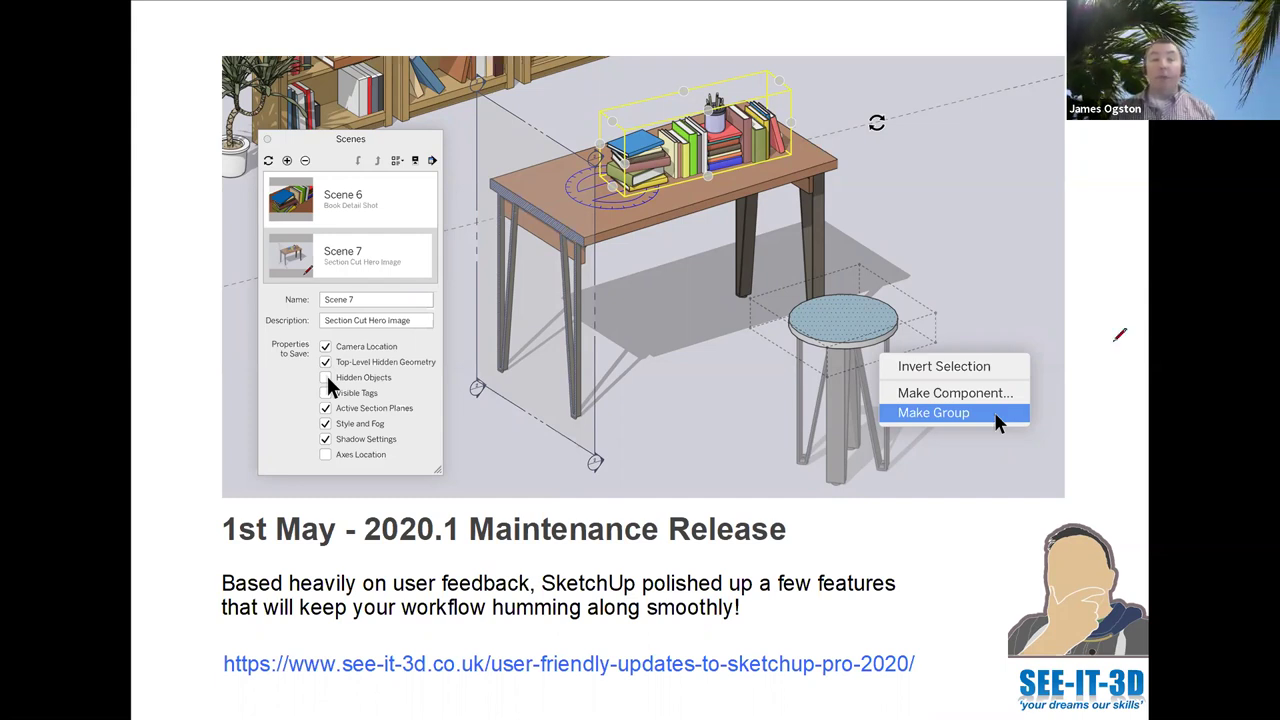
{"action": "key", "text": "Right"}
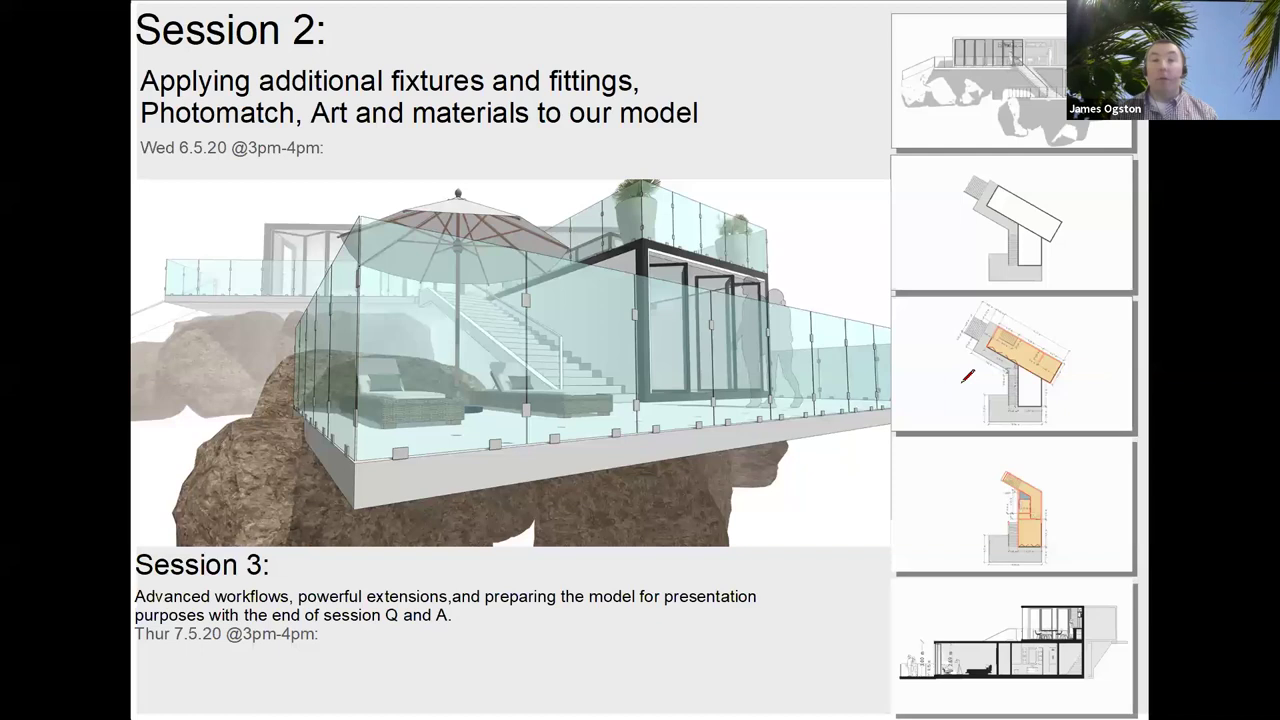
{"action": "key", "text": "Right"}
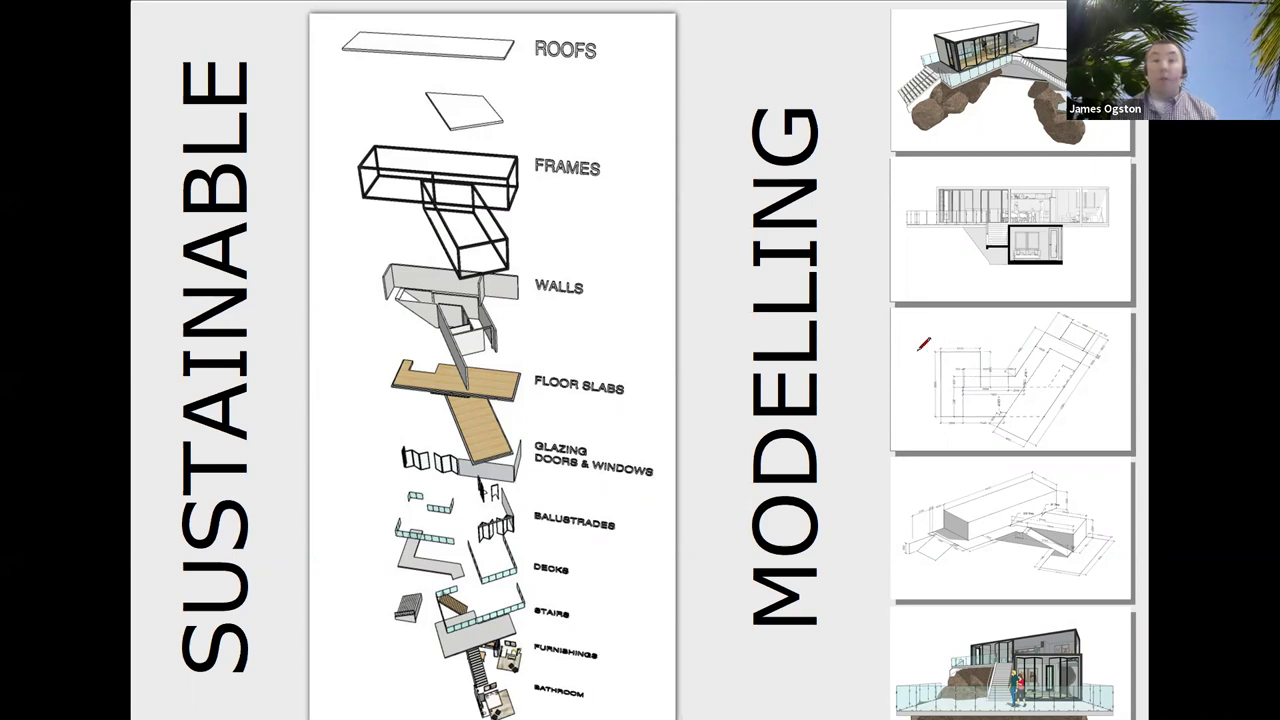
{"action": "key", "text": "Right"}
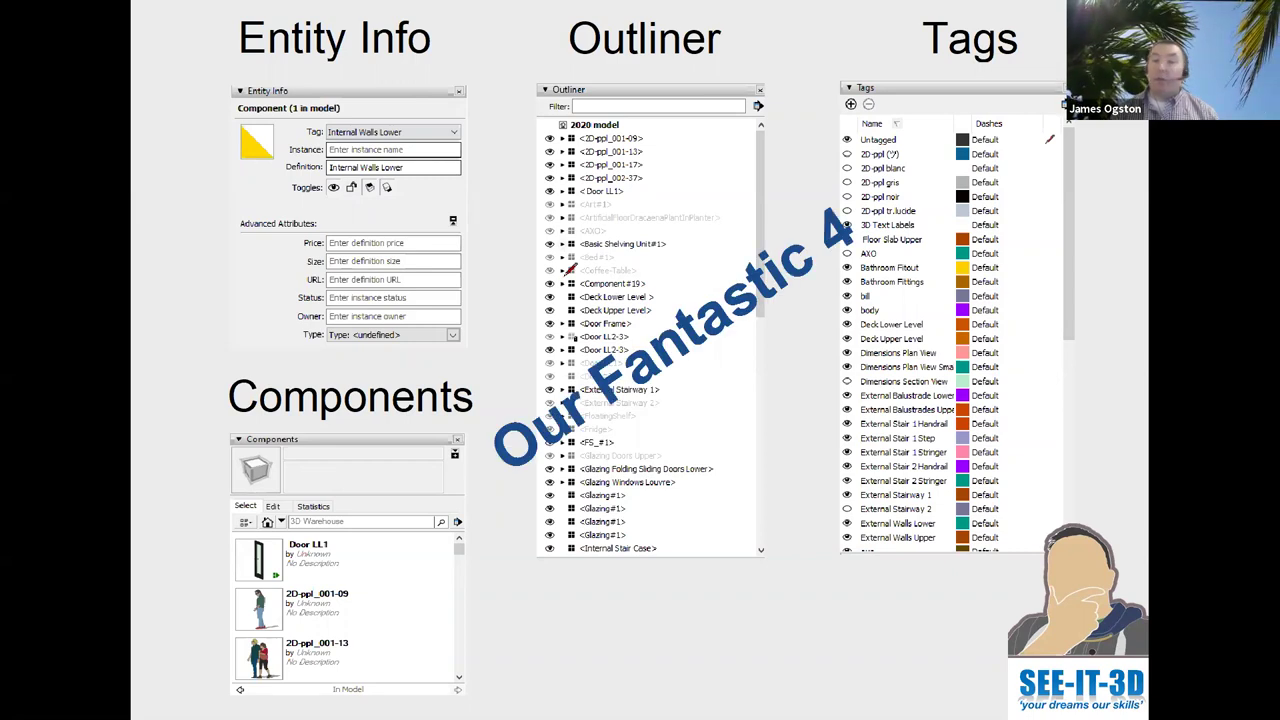
{"action": "key", "text": "Right"}
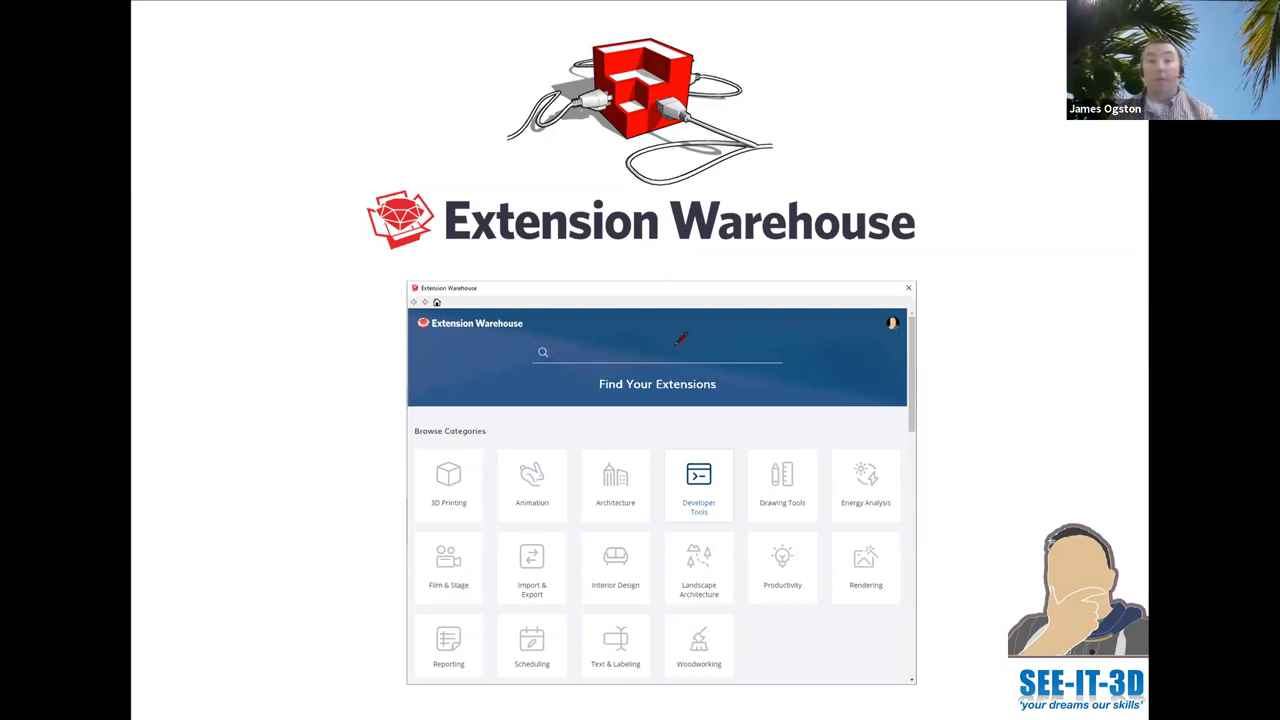
{"action": "key", "text": "Right"}
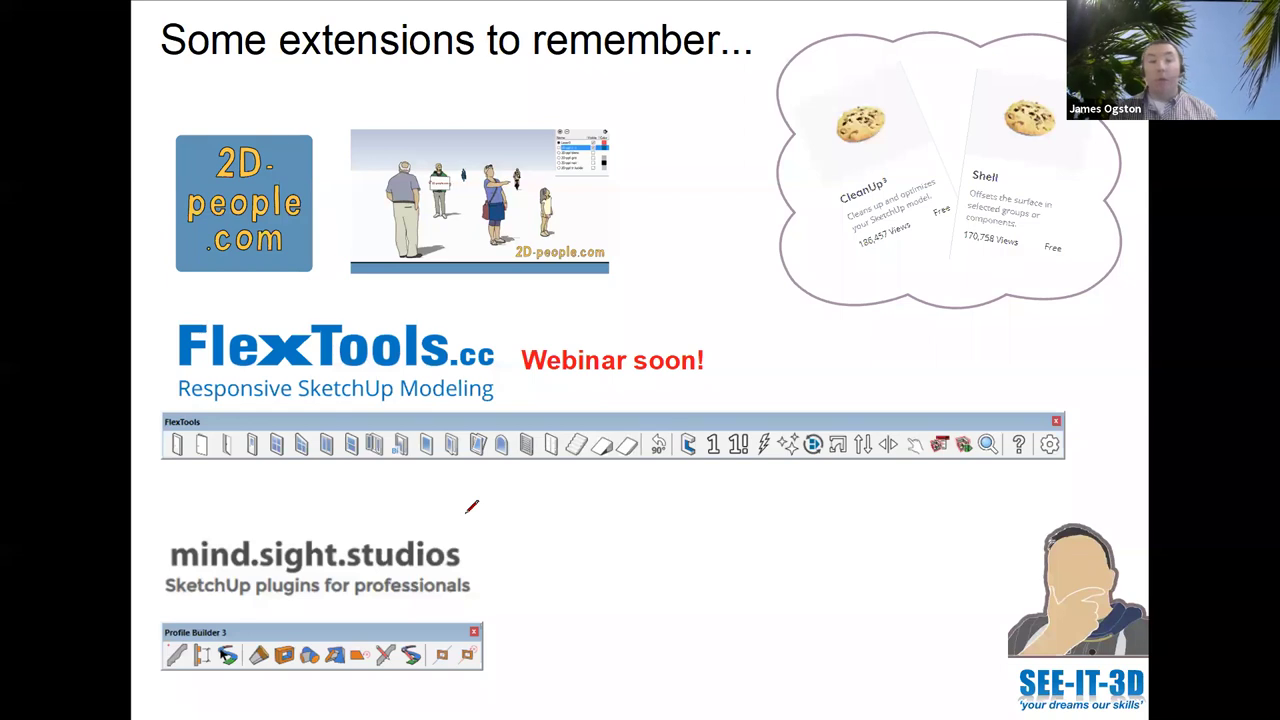
{"action": "key", "text": "Right"}
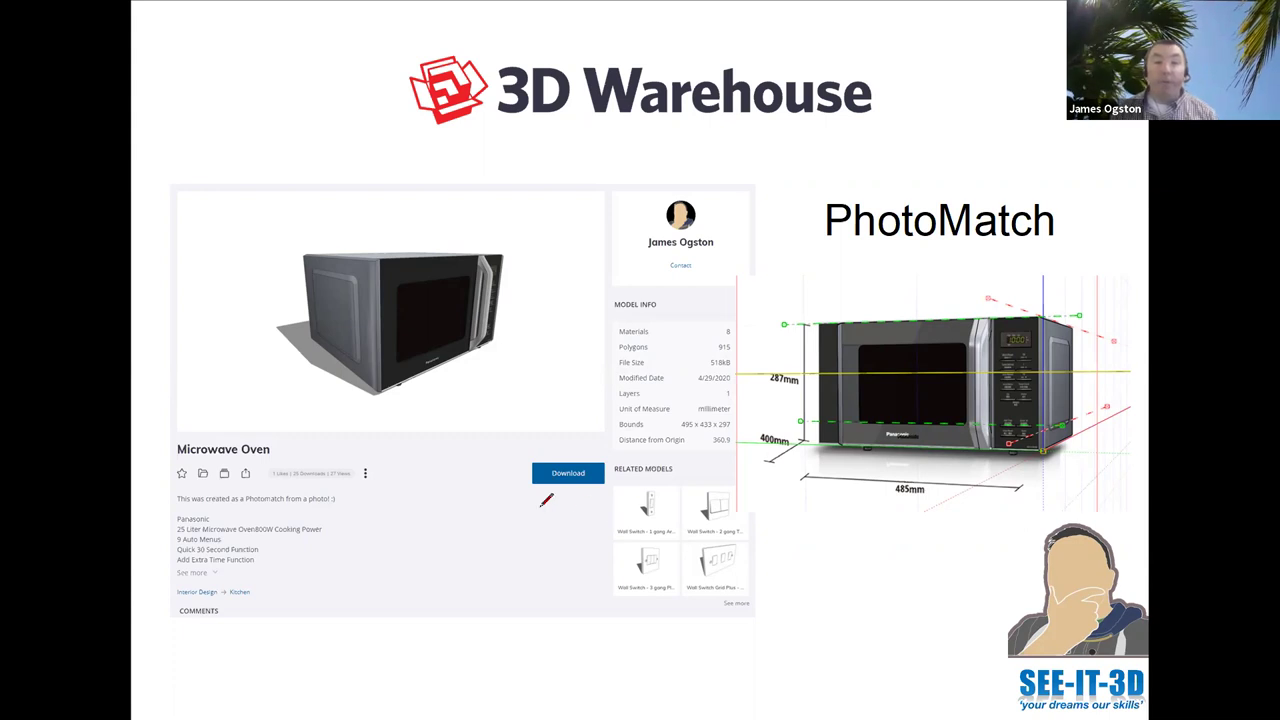
{"action": "key", "text": "Right"}
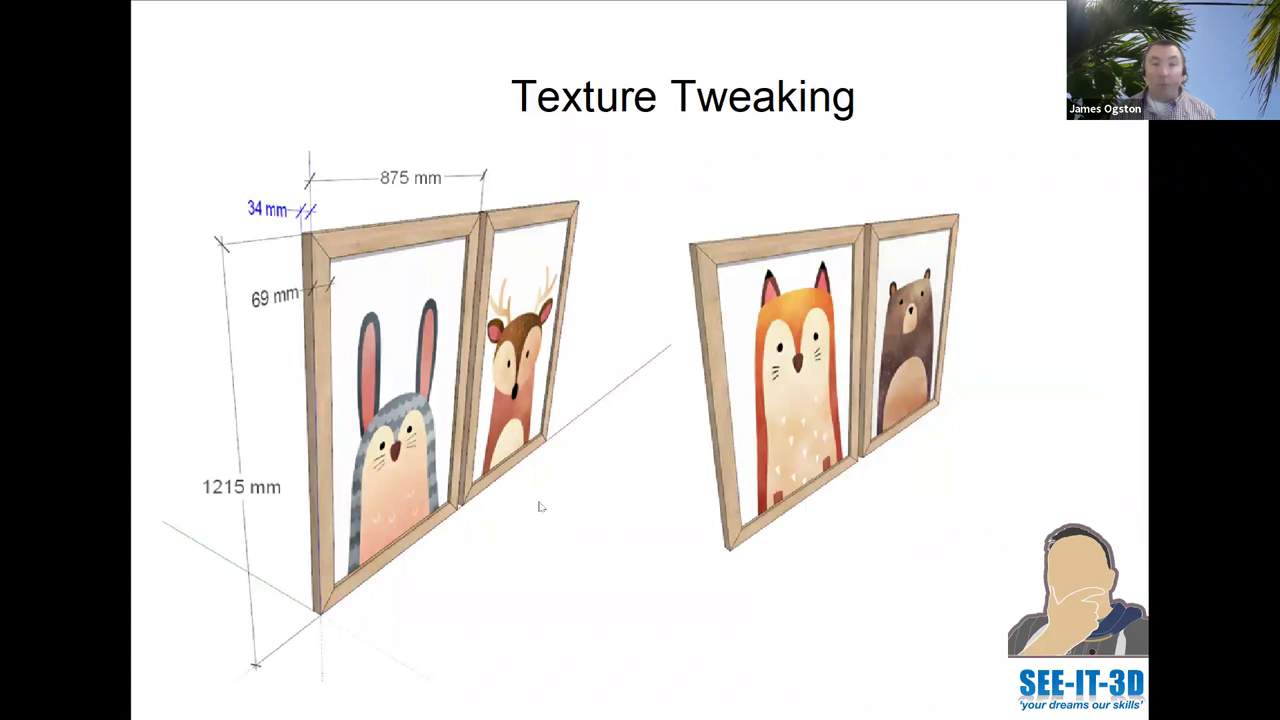
Switch to the SketchUp house model, open the upper-level unit for editing and delete its end window component.
{"action": "key", "text": "alt+Tab"}
{"action": "key", "text": "alt+Tab"}
{"action": "key", "text": "alt+Tab"}
{"action": "key", "text": "alt+Tab"}
{"action": "key", "text": "alt+Tab"}
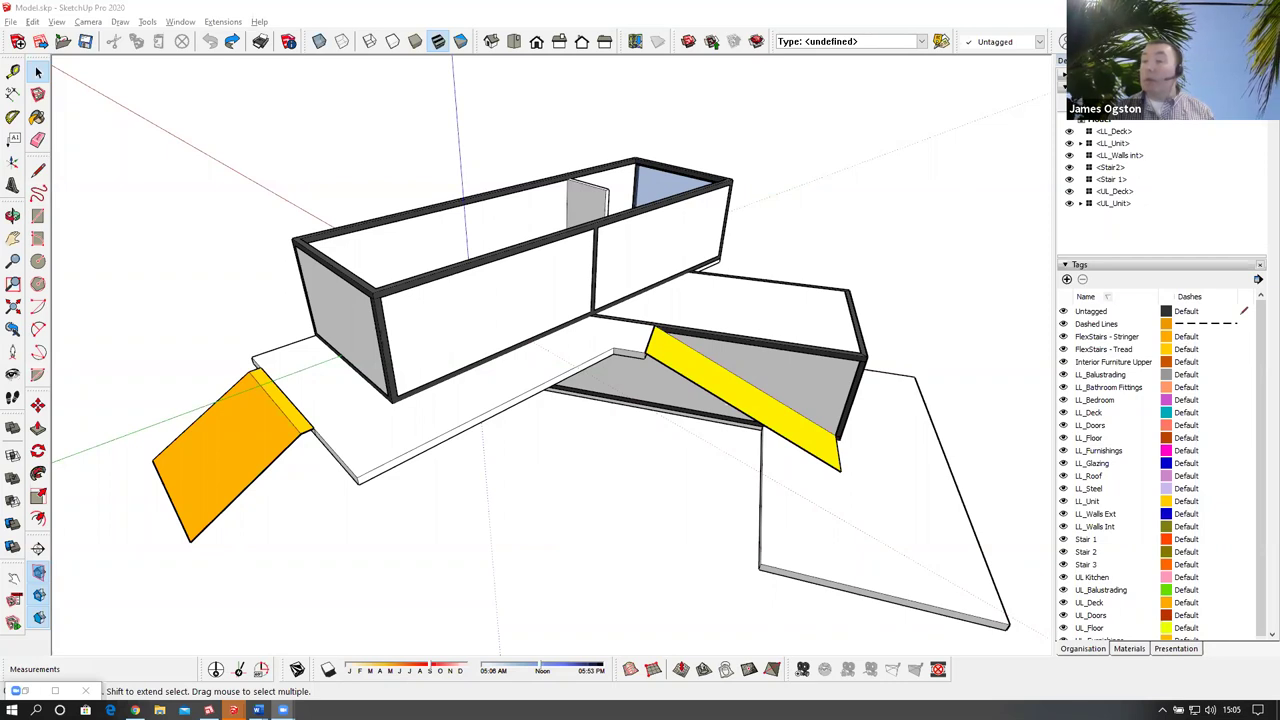
{"action": "middle_click_drag", "start_coordinate": [480, 440], "coordinate": [560, 323]}
{"action": "scroll", "coordinate": [621, 281], "scroll_direction": "up", "scroll_amount": 2}
{"action": "middle_click_drag", "start_coordinate": [622, 284], "coordinate": [644, 316]}
{"action": "scroll", "coordinate": [617, 313], "scroll_direction": "up", "scroll_amount": 1}
{"action": "left_click", "coordinate": [643, 316]}
{"action": "double_click", "coordinate": [643, 316]}
{"action": "left_click", "coordinate": [671, 300]}
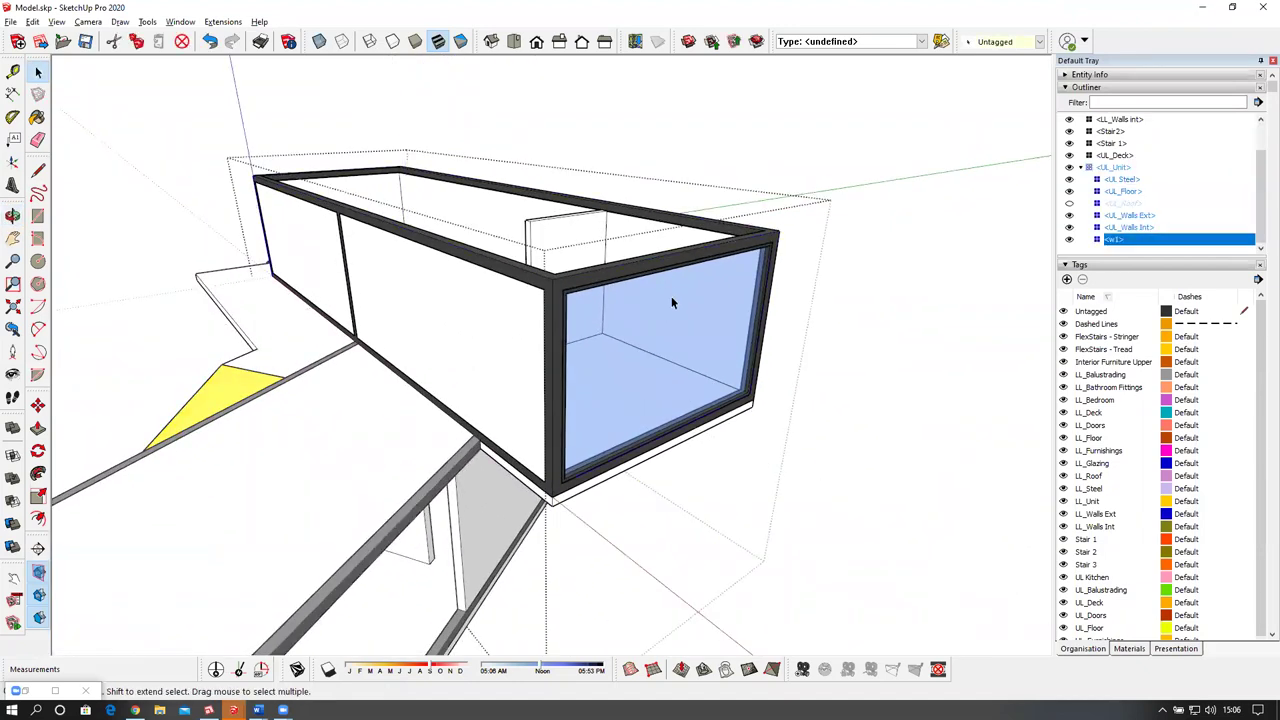
{"action": "key", "text": "Delete"}
Open the UL_Walls Ext component and use Push/Pull at 152 mm to remove both wall panels along the front long side.
{"action": "middle_click_drag", "start_coordinate": [589, 314], "coordinate": [622, 351]}
{"action": "double_click", "coordinate": [622, 351]}
{"action": "key", "text": "p"}
{"action": "left_click", "coordinate": [615, 351]}
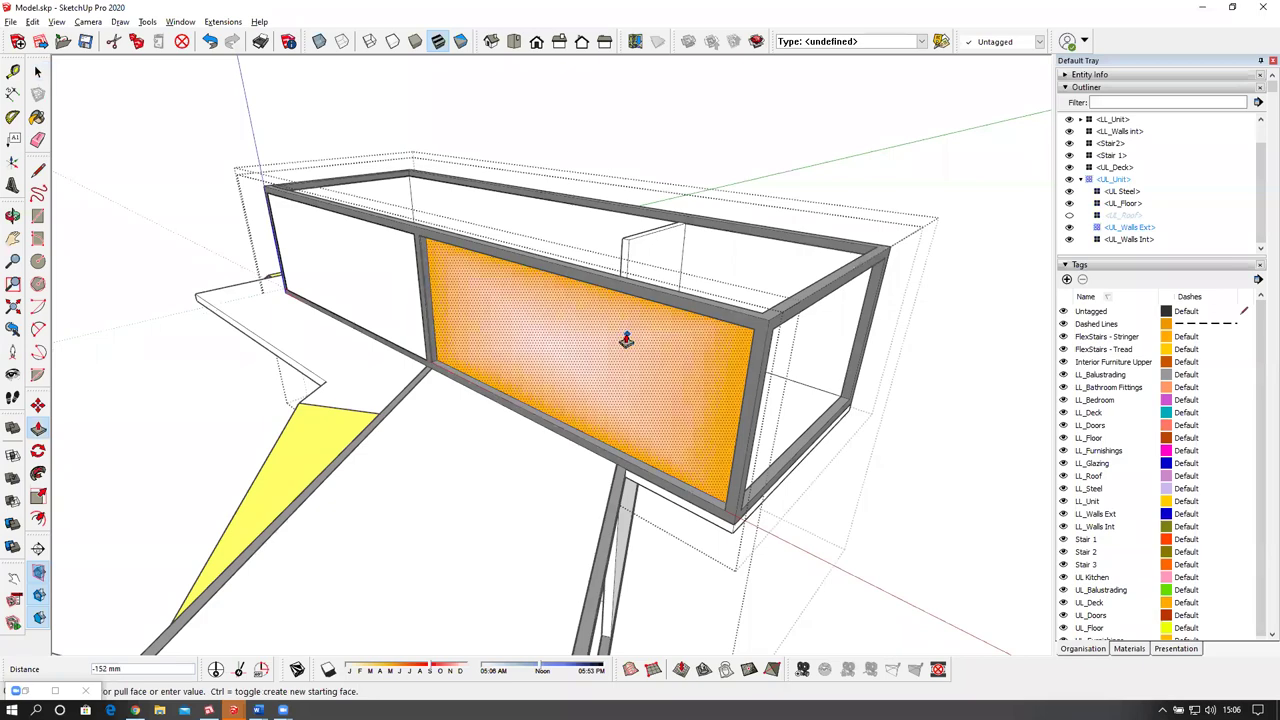
{"action": "left_click", "coordinate": [622, 337]}
{"action": "middle_click_drag", "start_coordinate": [537, 334], "coordinate": [606, 351]}
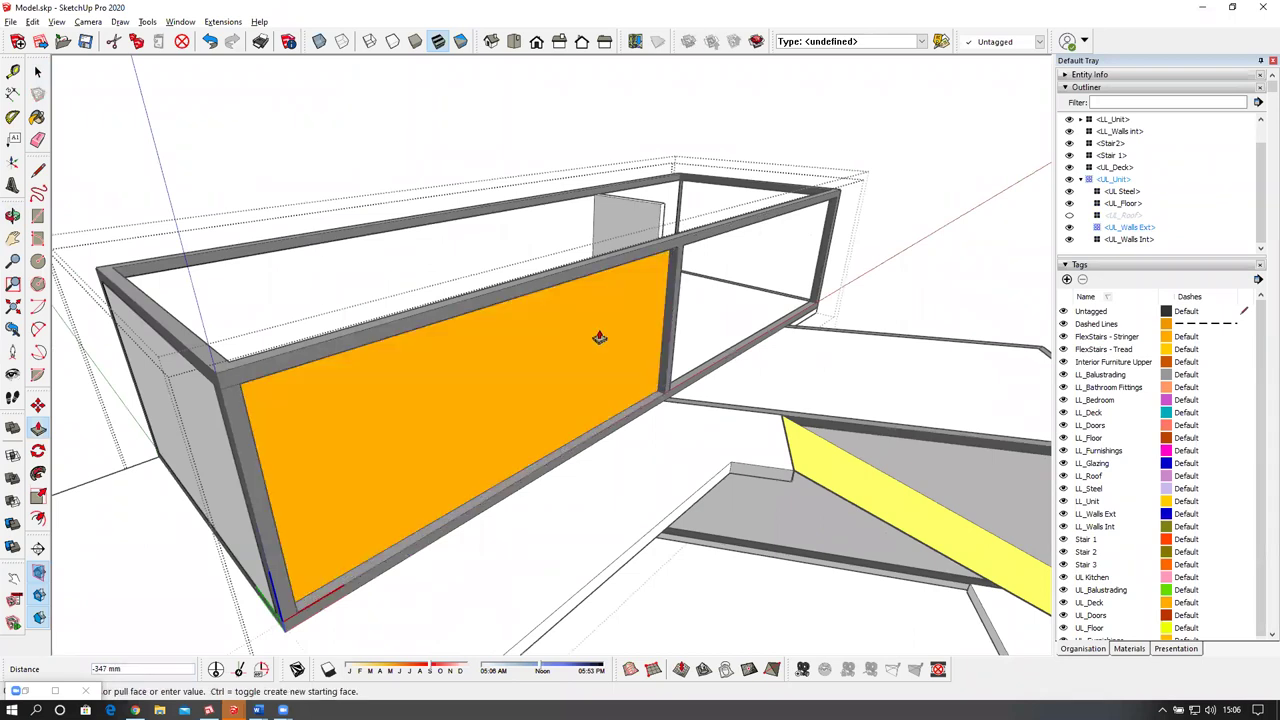
{"action": "double_click", "coordinate": [598, 337]}
Place a vertical guide at about the middle of the upper unit's end wall, parallel to its side edge.
{"action": "middle_click_drag", "start_coordinate": [536, 358], "coordinate": [496, 362]}
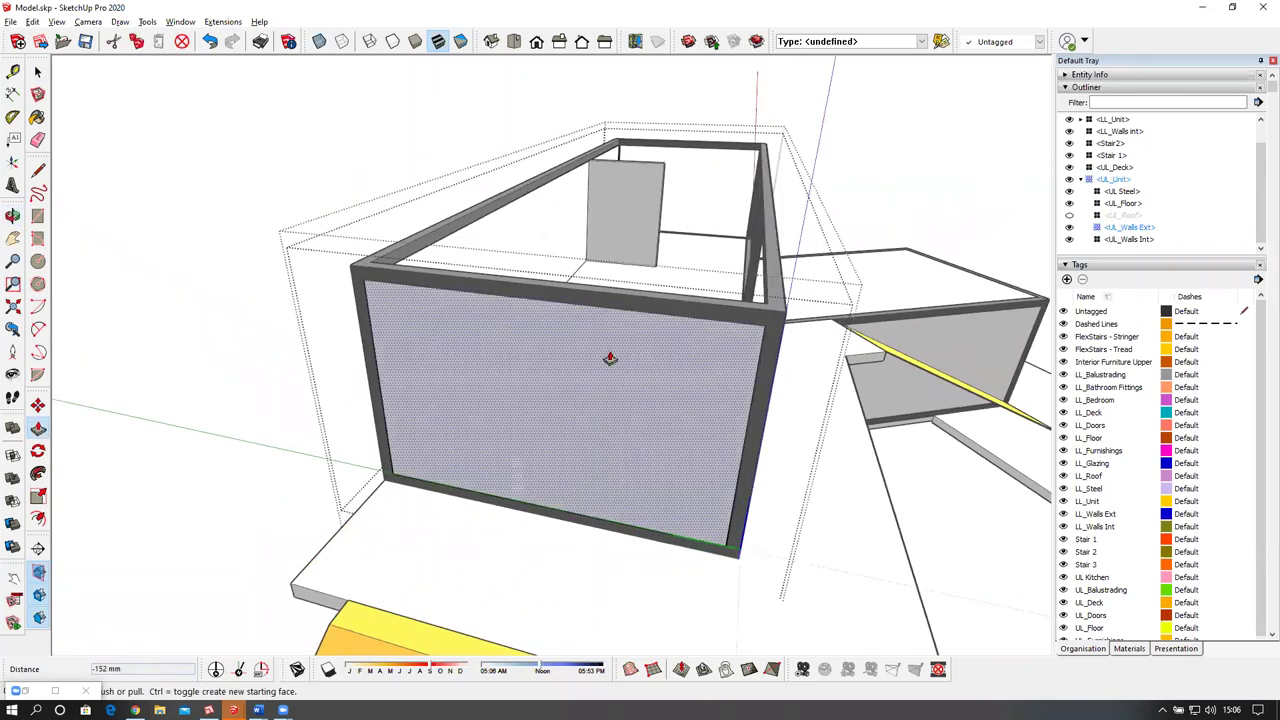
{"action": "middle_click_drag", "start_coordinate": [511, 434], "coordinate": [594, 430]}
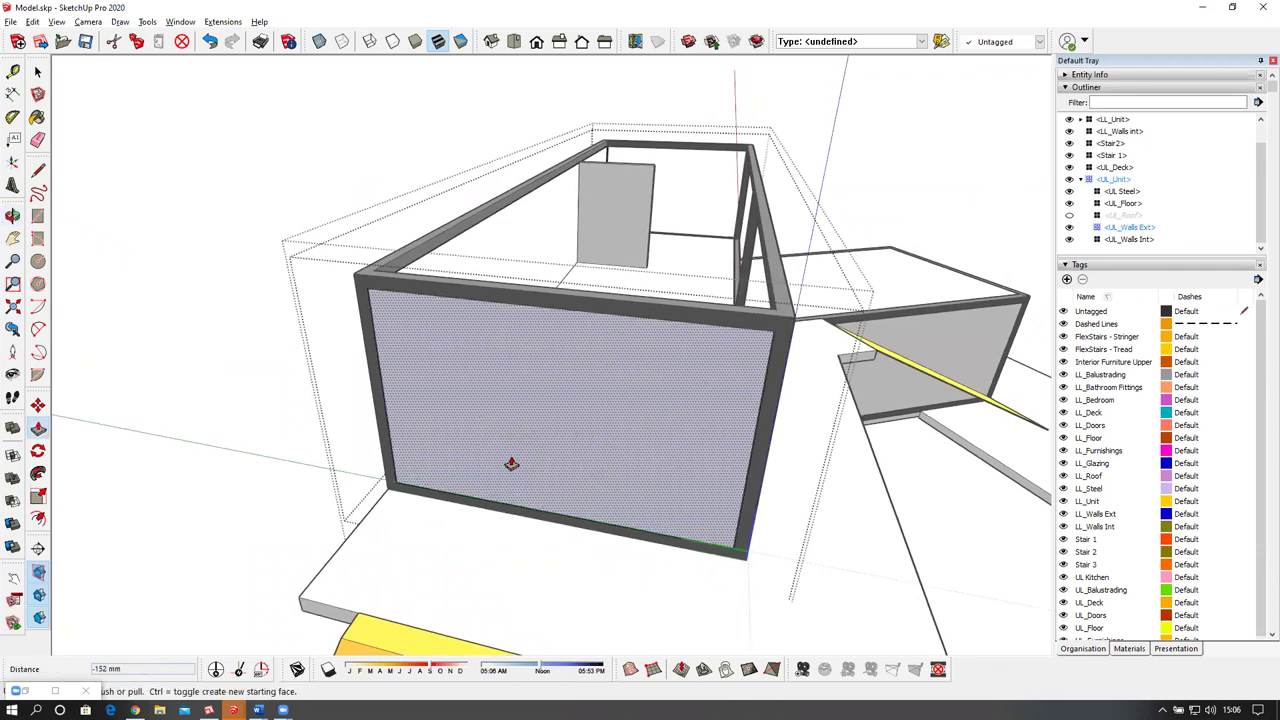
{"action": "key", "text": "t"}
{"action": "left_click", "coordinate": [374, 328]}
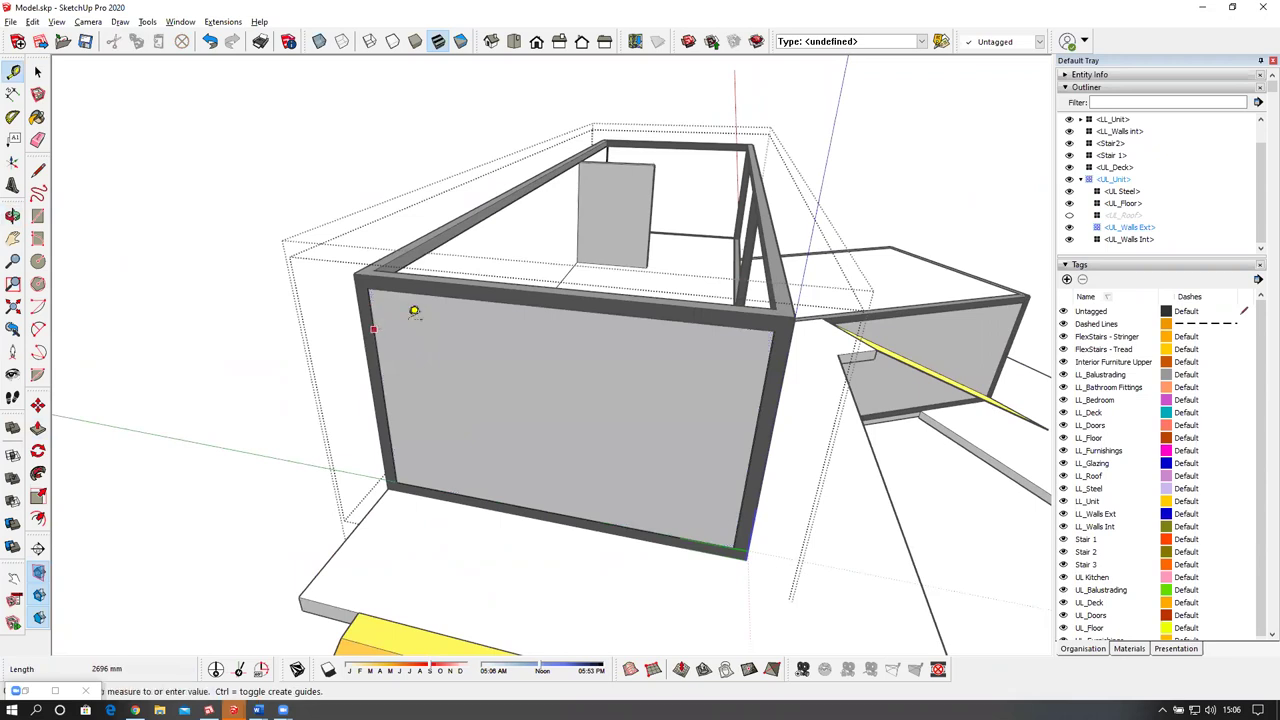
{"action": "left_click", "coordinate": [553, 336]}
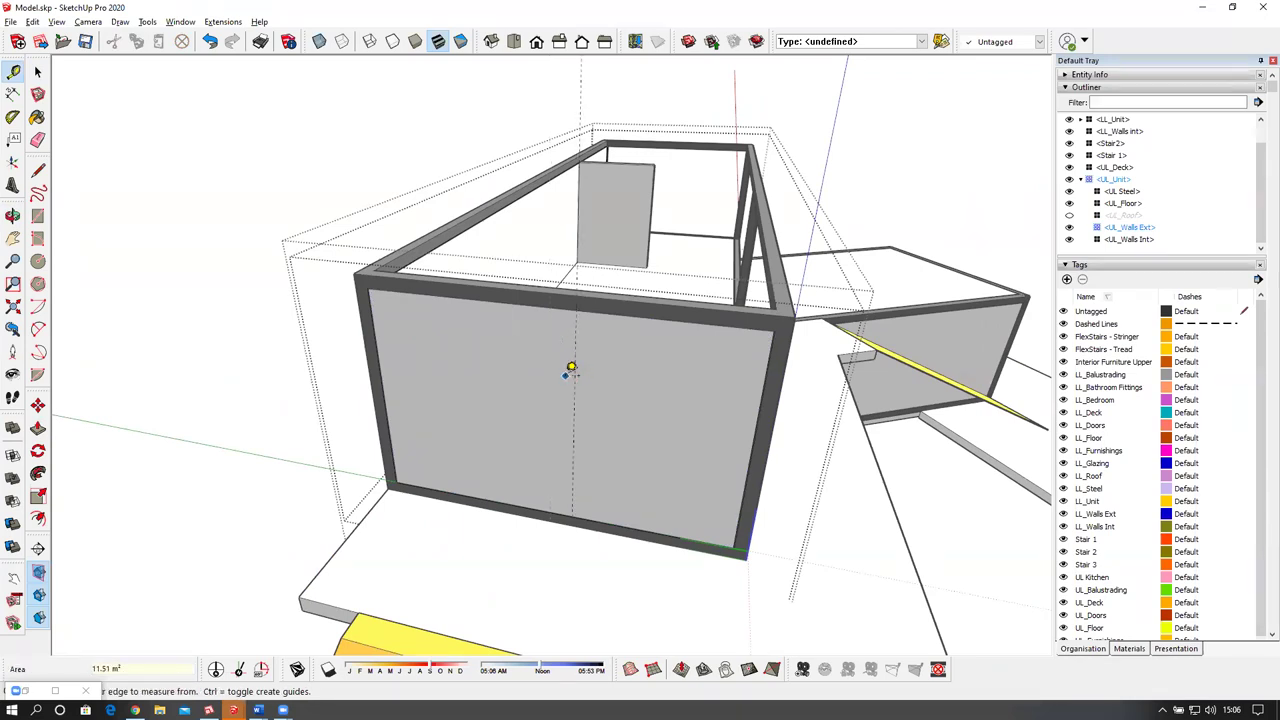
Hide the rest of the model and draw a line across the end wall's top face at the guide.
{"action": "key", "text": "i"}
{"action": "mouse_move", "coordinate": [597, 376]}
{"action": "middle_mouse_down"}
{"action": "mouse_move", "coordinate": [589, 366]}
{"action": "mouse_move", "coordinate": [599, 386]}
{"action": "middle_mouse_up"}
{"action": "scroll", "coordinate": [600, 340], "scroll_direction": "up", "scroll_amount": 5}
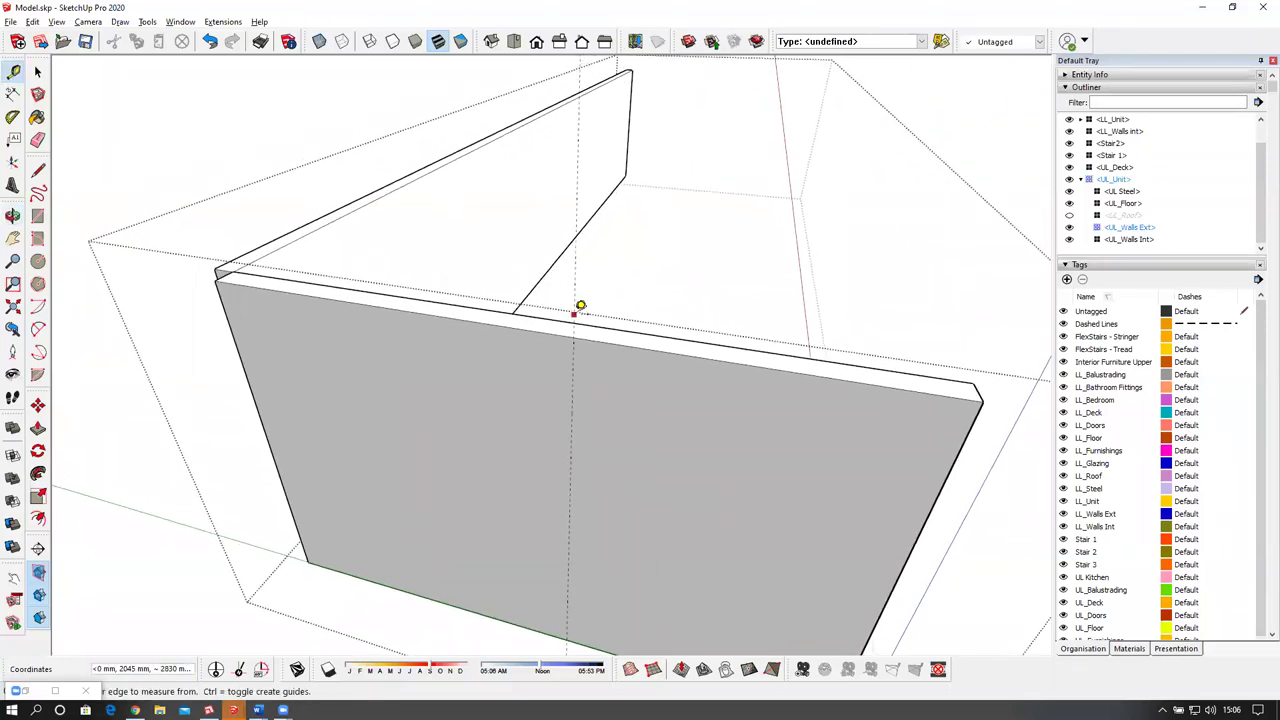
{"action": "key", "text": "l"}
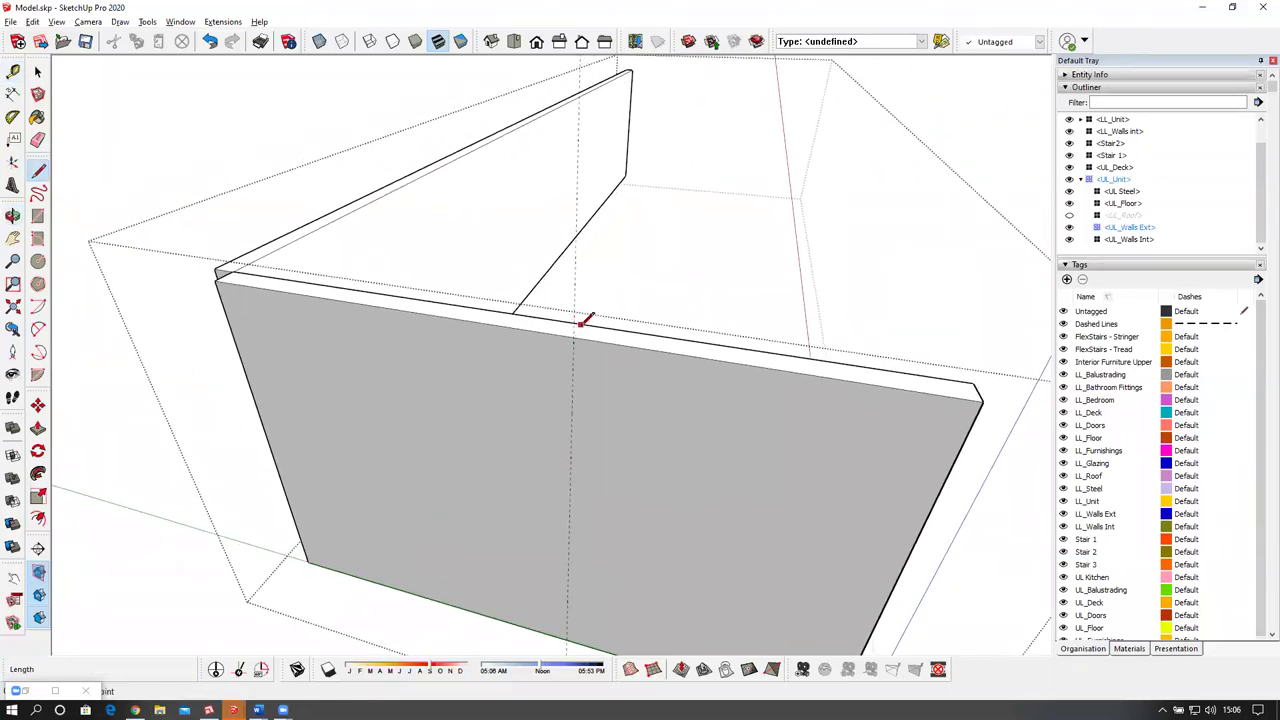
{"action": "left_click", "coordinate": [574, 338]}
{"action": "left_click", "coordinate": [581, 325]}
Push the top face of the end wall's front half down 2696 mm to remove that half.
{"action": "key", "text": "p"}
{"action": "left_click", "coordinate": [589, 341]}
{"action": "middle_click_drag", "start_coordinate": [604, 432], "coordinate": [606, 380]}
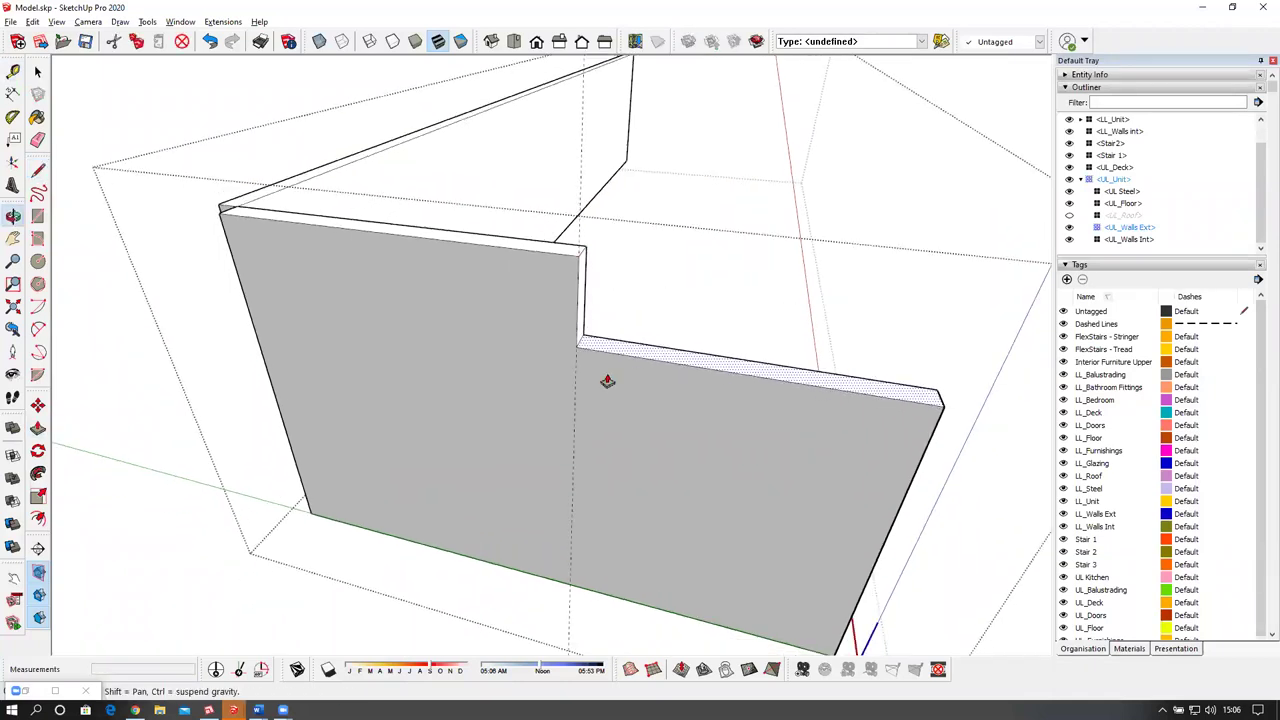
{"action": "left_click", "coordinate": [523, 569]}
{"action": "middle_click_drag", "start_coordinate": [523, 569], "coordinate": [523, 489]}
{"action": "scroll", "coordinate": [523, 489], "scroll_direction": "down", "scroll_amount": 2}
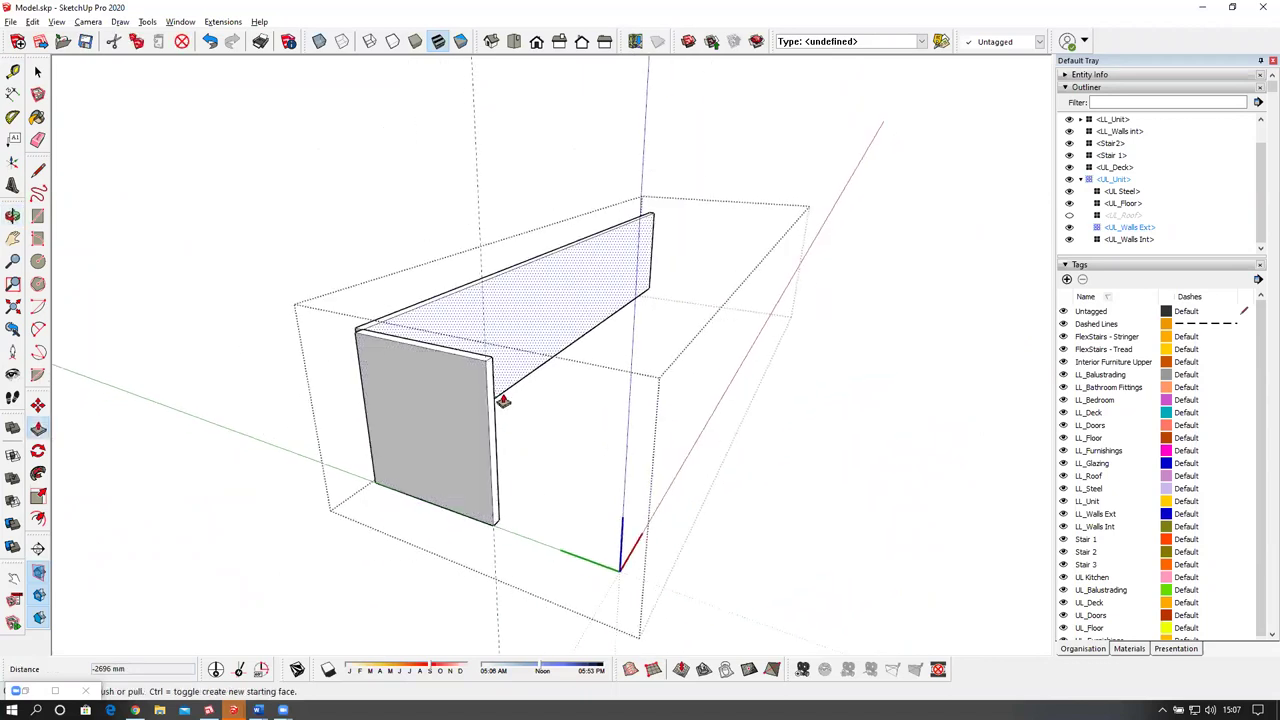
Show the rest of the model again and close the upper exterior walls component.
{"action": "key", "text": "i"}
{"action": "middle_click_drag", "start_coordinate": [542, 404], "coordinate": [545, 360]}
{"action": "right_click", "coordinate": [514, 149]}
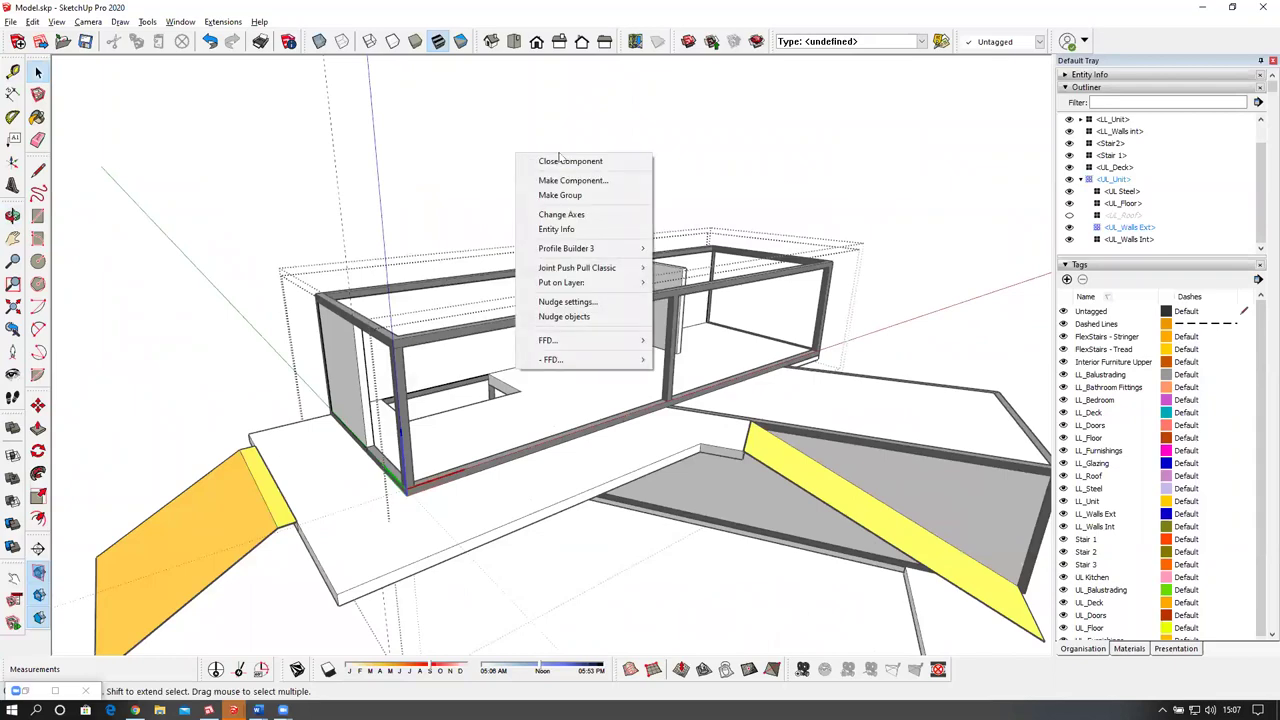
{"action": "left_click", "coordinate": [568, 162]}
Insert a FlexStairs component at the near corner of the upper floor's stair opening using the FlexTools extension.
{"action": "middle_click_drag", "start_coordinate": [567, 175], "coordinate": [537, 348]}
{"action": "scroll", "coordinate": [492, 529], "scroll_direction": "up", "scroll_amount": 1}
{"action": "middle_click_drag", "start_coordinate": [643, 353], "coordinate": [434, 343]}
{"action": "scroll", "coordinate": [564, 346], "scroll_direction": "up", "scroll_amount": 4}
{"action": "scroll", "coordinate": [431, 343], "scroll_direction": "up", "scroll_amount": 1}
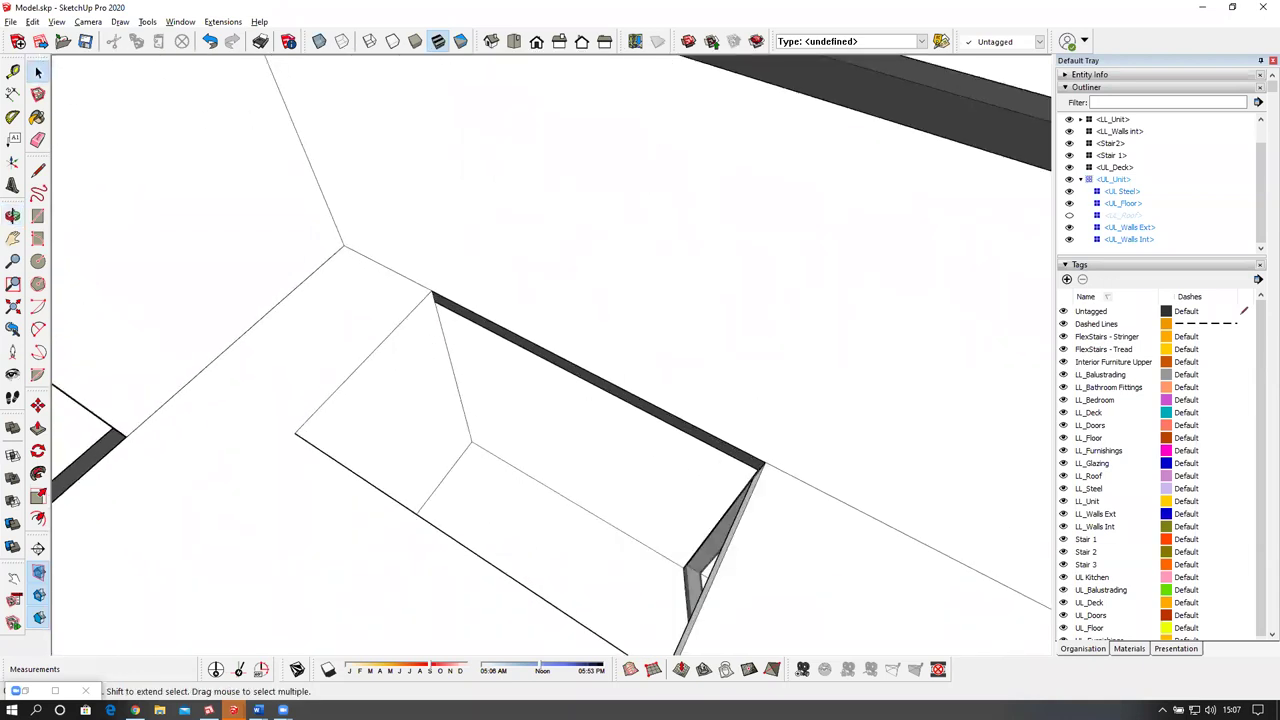
{"action": "left_click_drag", "start_coordinate": [37, 160], "coordinate": [415, 83]}
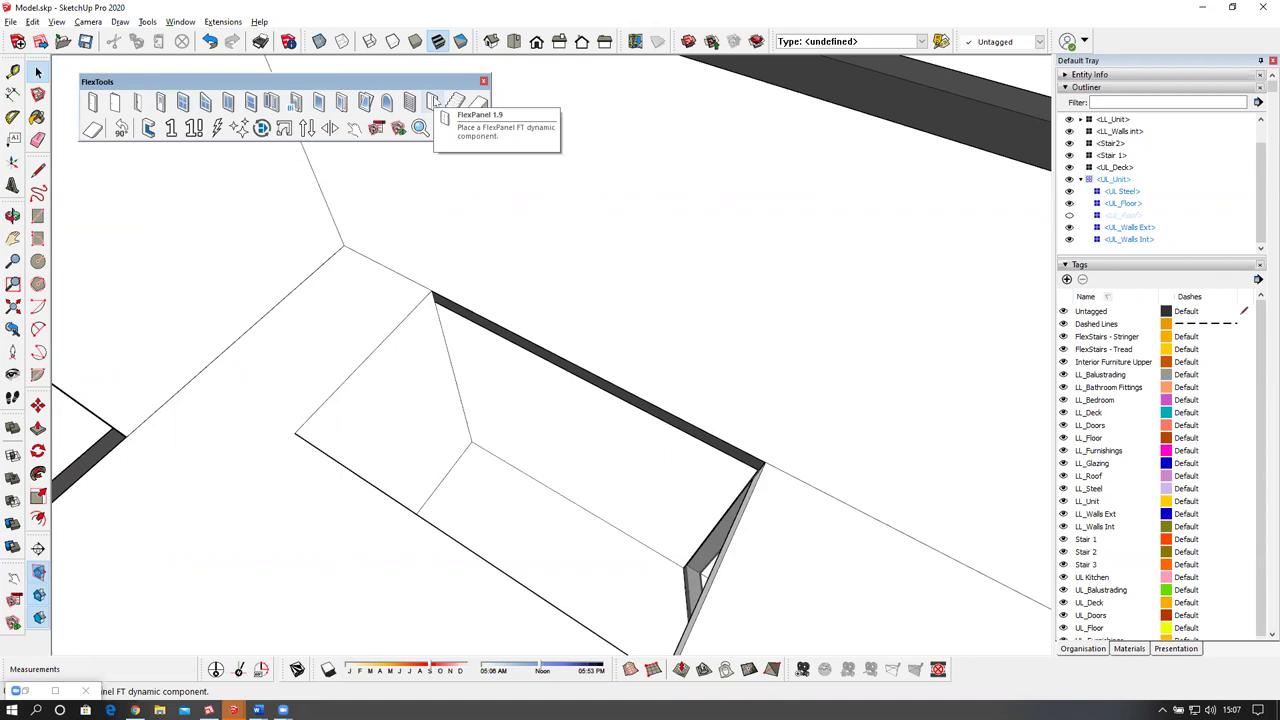
{"action": "left_click_drag", "start_coordinate": [409, 87], "coordinate": [402, 79]}
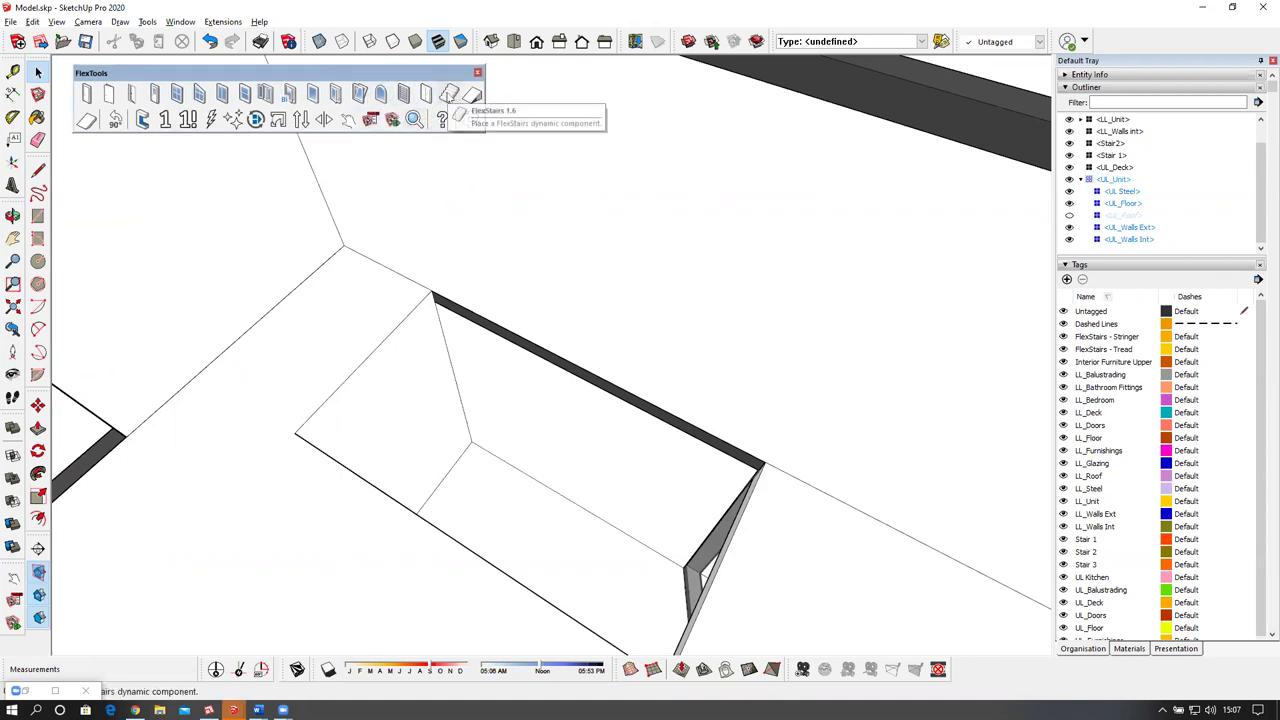
{"action": "left_click", "coordinate": [449, 94]}
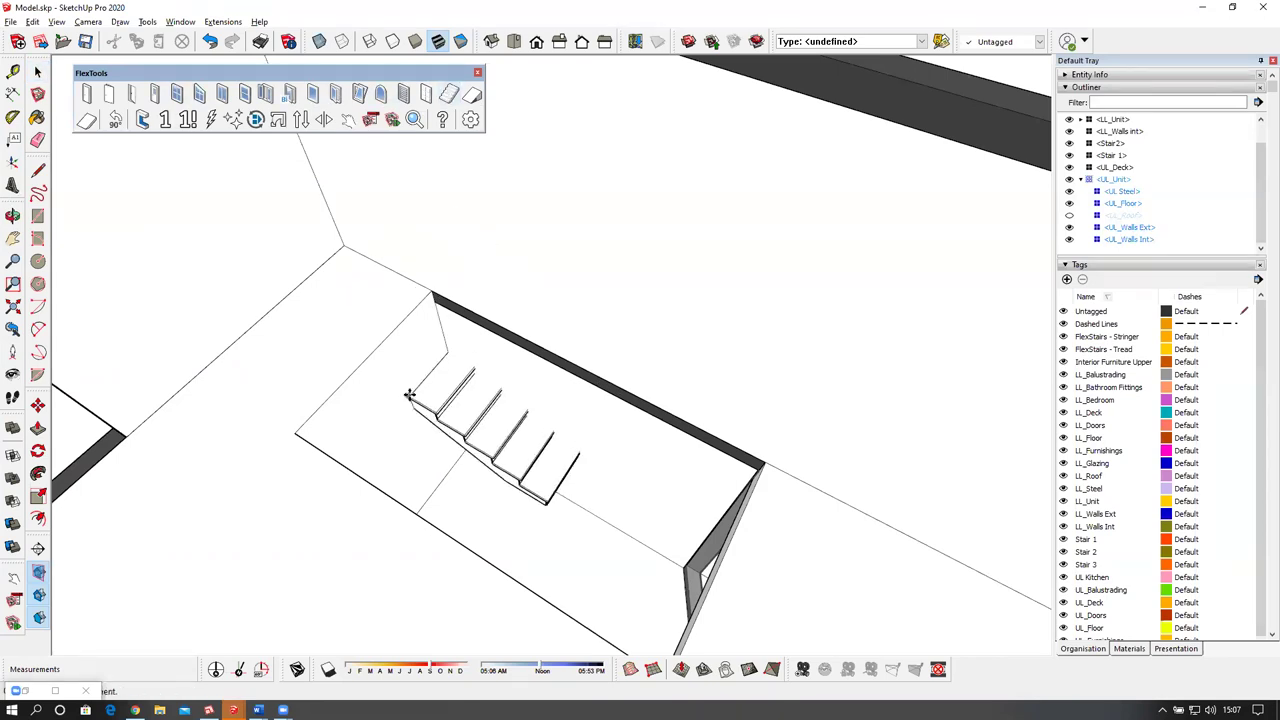
{"action": "left_click", "coordinate": [297, 432]}
Scale the FlexStairs component's width along the green axis to span the stair opening.
{"action": "mouse_move", "coordinate": [300, 430]}
{"action": "middle_mouse_down"}
{"action": "mouse_move", "coordinate": [443, 406]}
{"action": "mouse_move", "coordinate": [322, 428]}
{"action": "middle_mouse_up"}
{"action": "scroll", "coordinate": [417, 360], "scroll_direction": "up", "scroll_amount": 4}
{"action": "middle_click_drag", "start_coordinate": [417, 360], "coordinate": [310, 400]}
{"action": "key", "text": "s"}
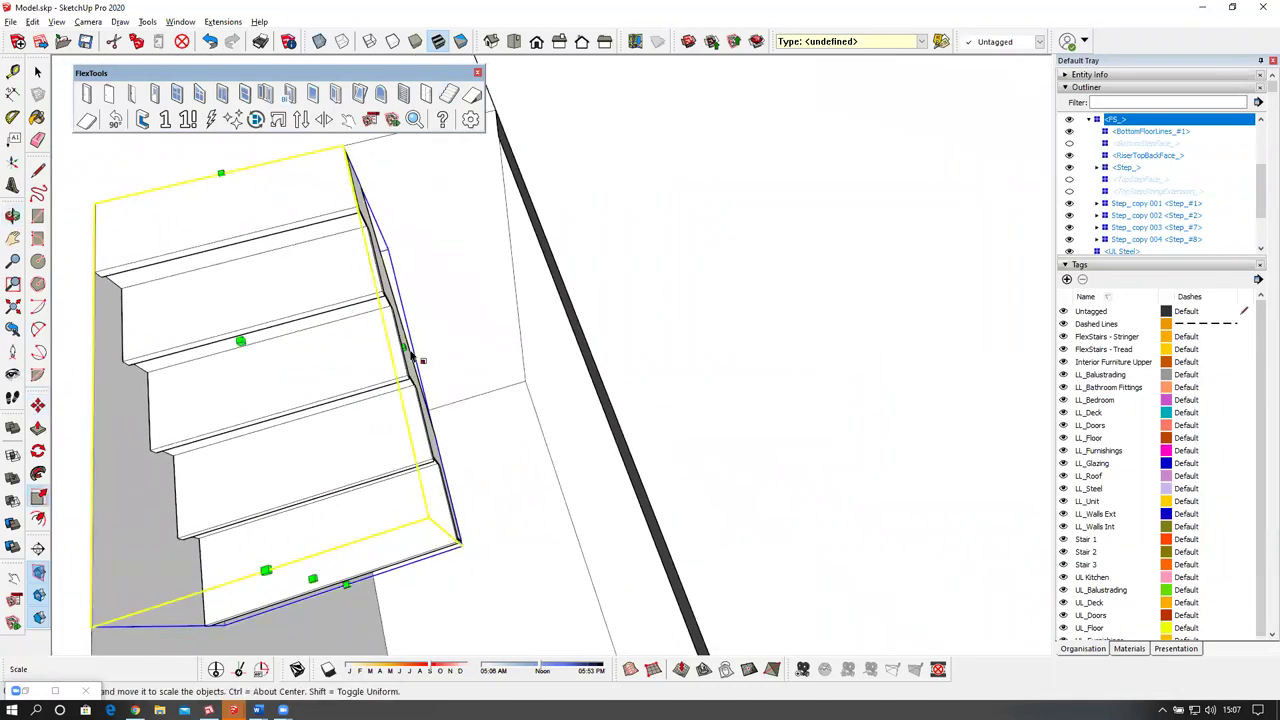
{"action": "left_click_drag", "start_coordinate": [412, 350], "coordinate": [557, 323]}
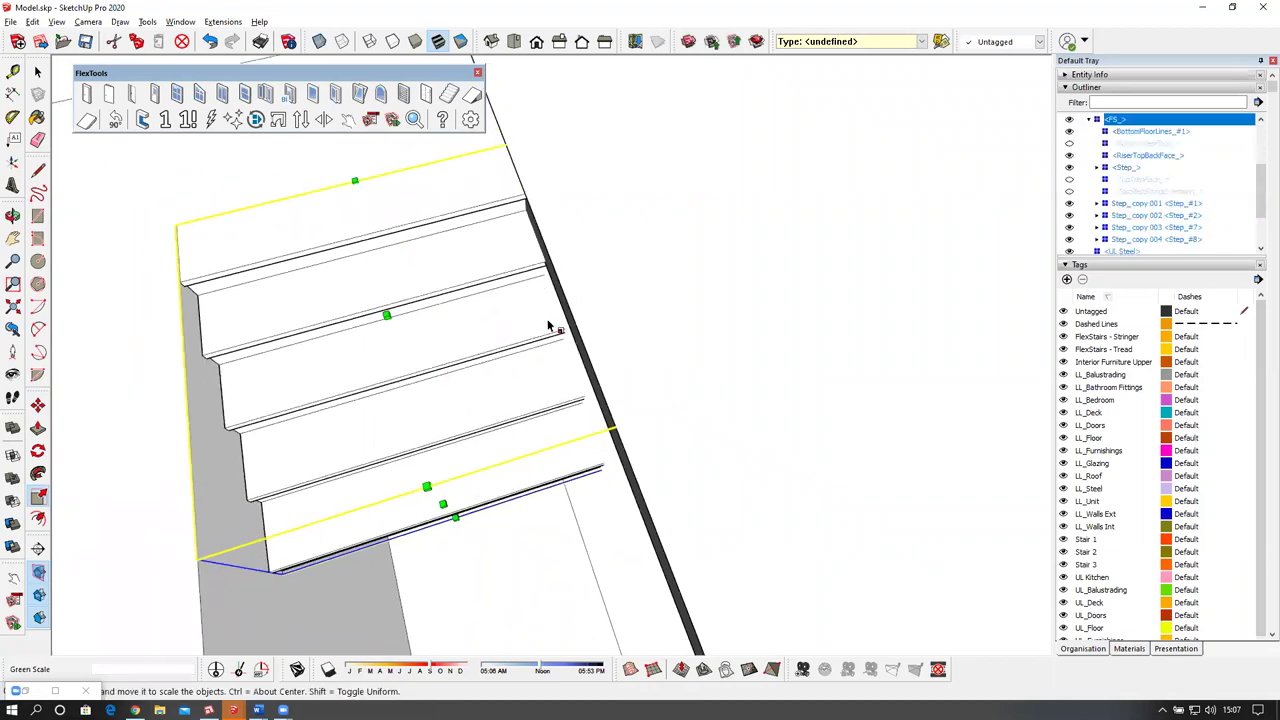
{"action": "middle_click_drag", "start_coordinate": [509, 314], "coordinate": [606, 282]}
{"action": "mouse_move", "coordinate": [553, 327]}
{"action": "middle_mouse_down"}
{"action": "mouse_move", "coordinate": [677, 286]}
{"action": "mouse_move", "coordinate": [640, 280]}
{"action": "mouse_move", "coordinate": [572, 325]}
{"action": "middle_mouse_up"}
{"action": "key", "text": "ctrl"}
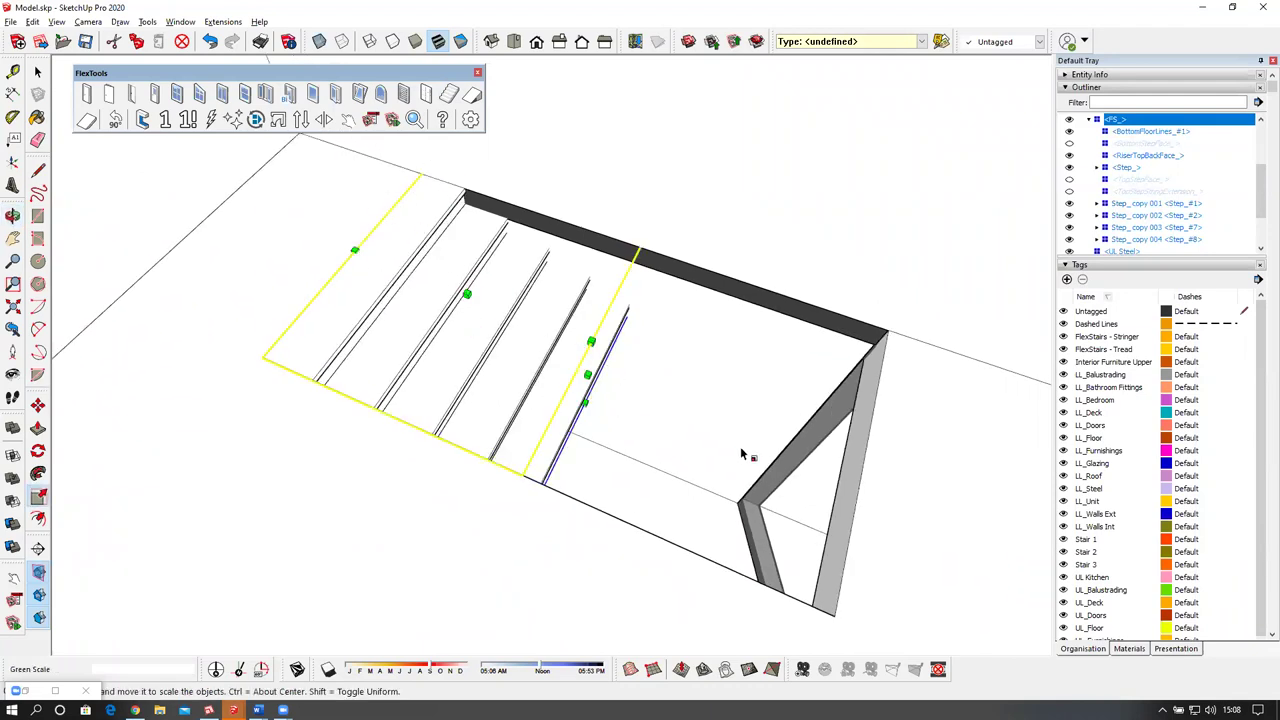
{"action": "middle_click_drag", "start_coordinate": [505, 352], "coordinate": [514, 363], "text": "shift"}
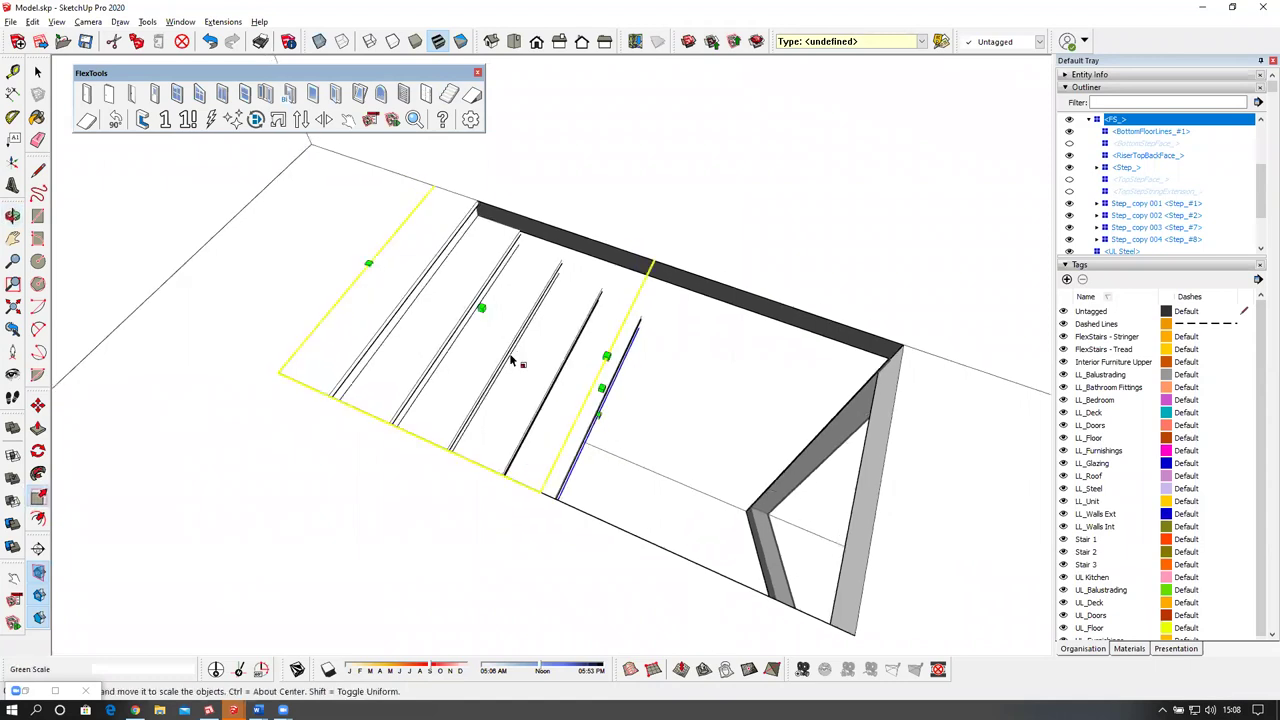
Set the FlexStairs component's fixed height to 2921 mm in its component options and apply it.
{"action": "left_click", "coordinate": [370, 119]}
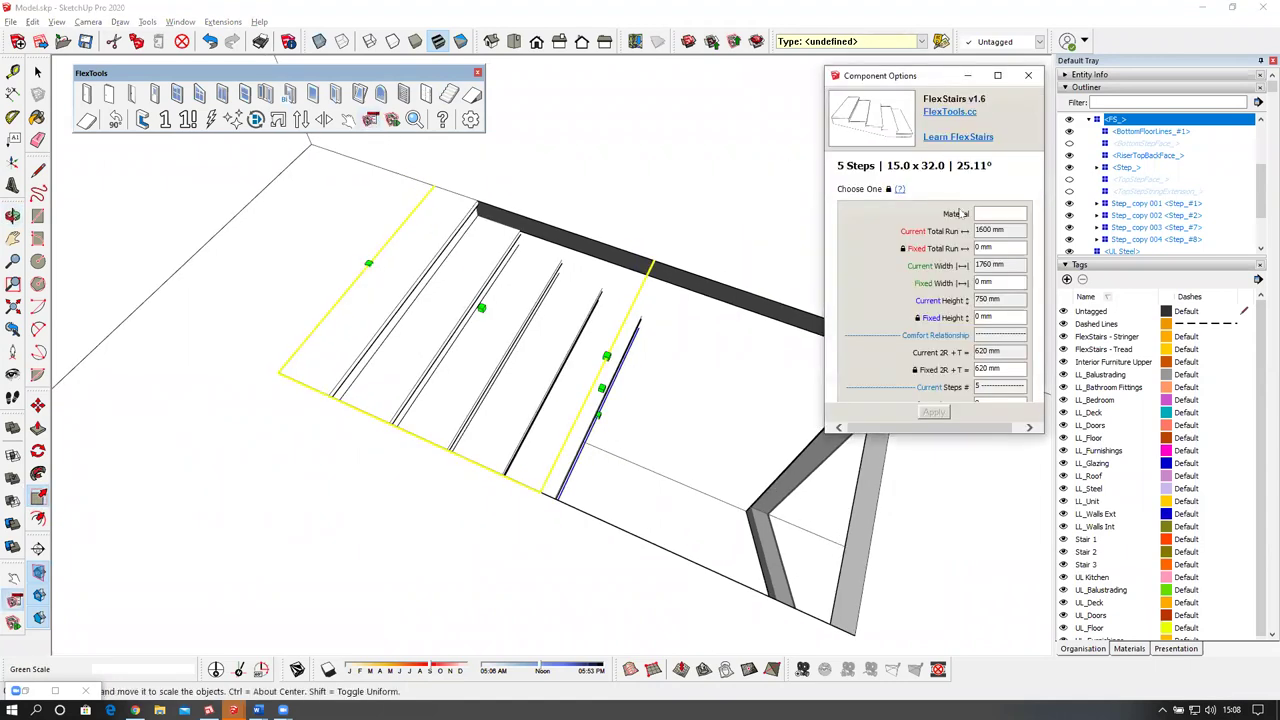
{"action": "left_click_drag", "start_coordinate": [898, 75], "coordinate": [872, 57]}
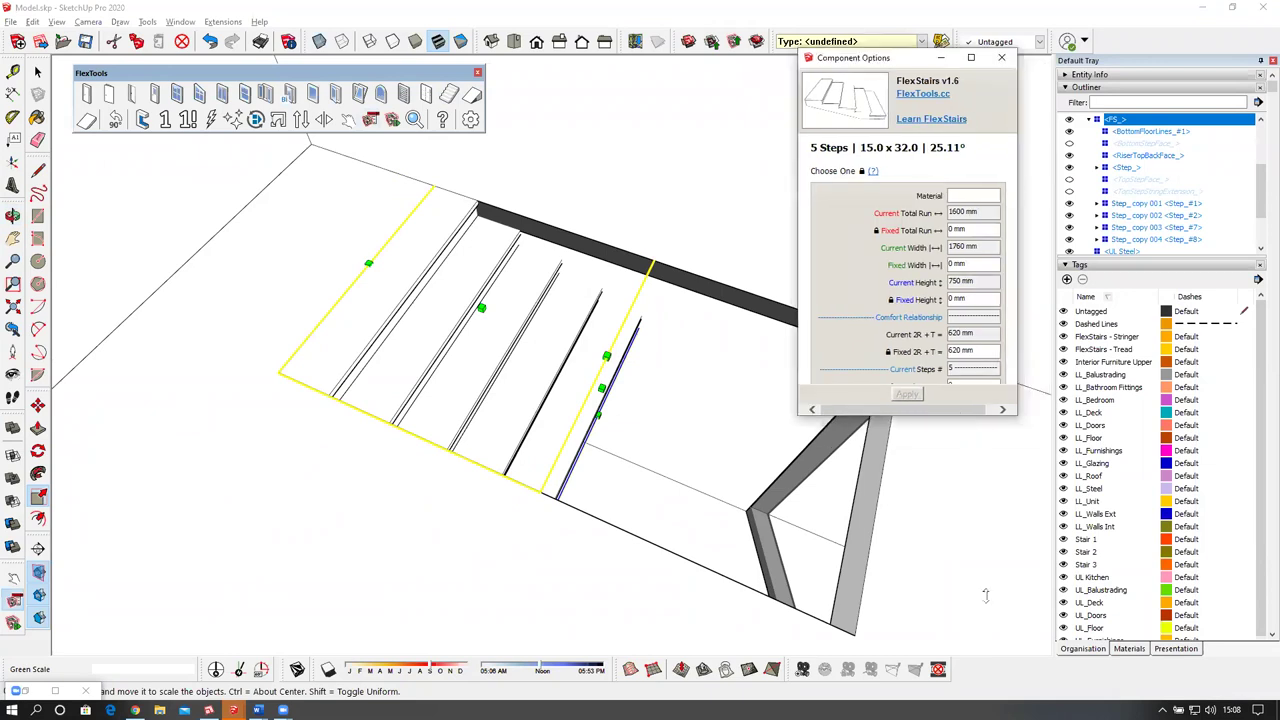
{"action": "left_click_drag", "start_coordinate": [985, 595], "coordinate": [985, 595]}
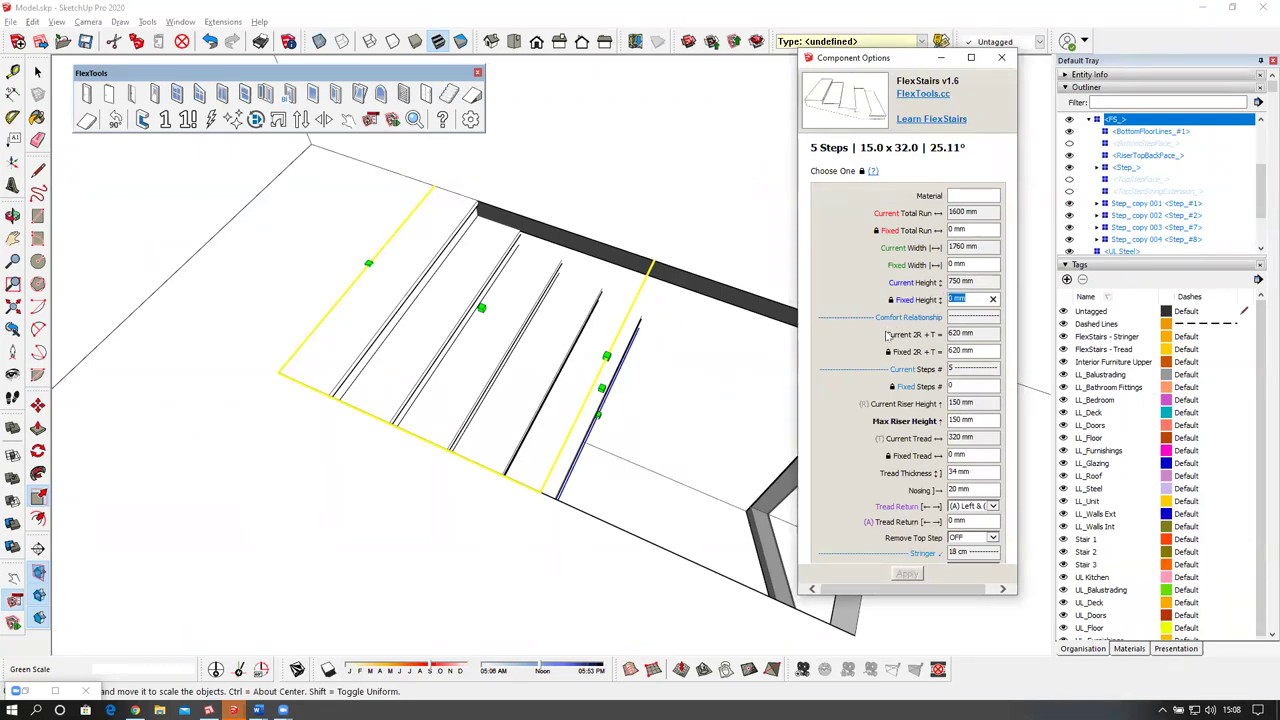
{"action": "type", "text": "2921"}
{"action": "left_click", "coordinate": [909, 574]}
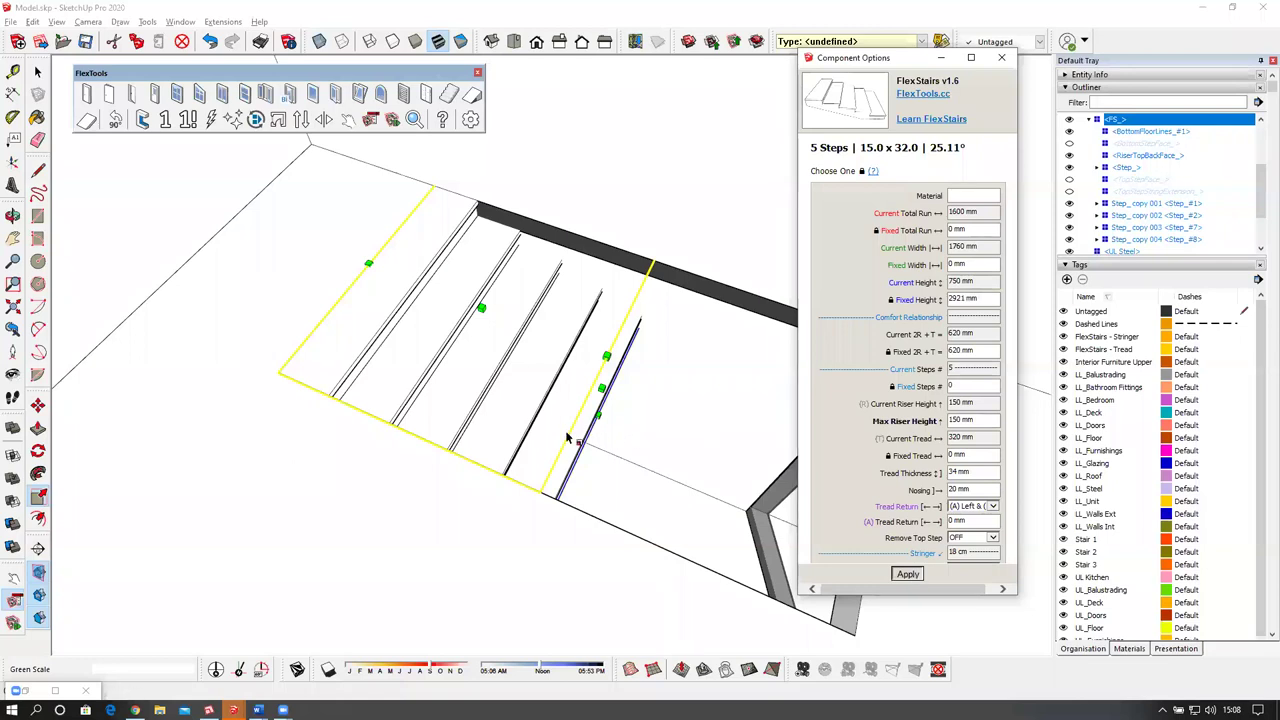
{"action": "middle_click_drag", "start_coordinate": [561, 441], "coordinate": [540, 392]}
{"action": "key", "text": "s"}
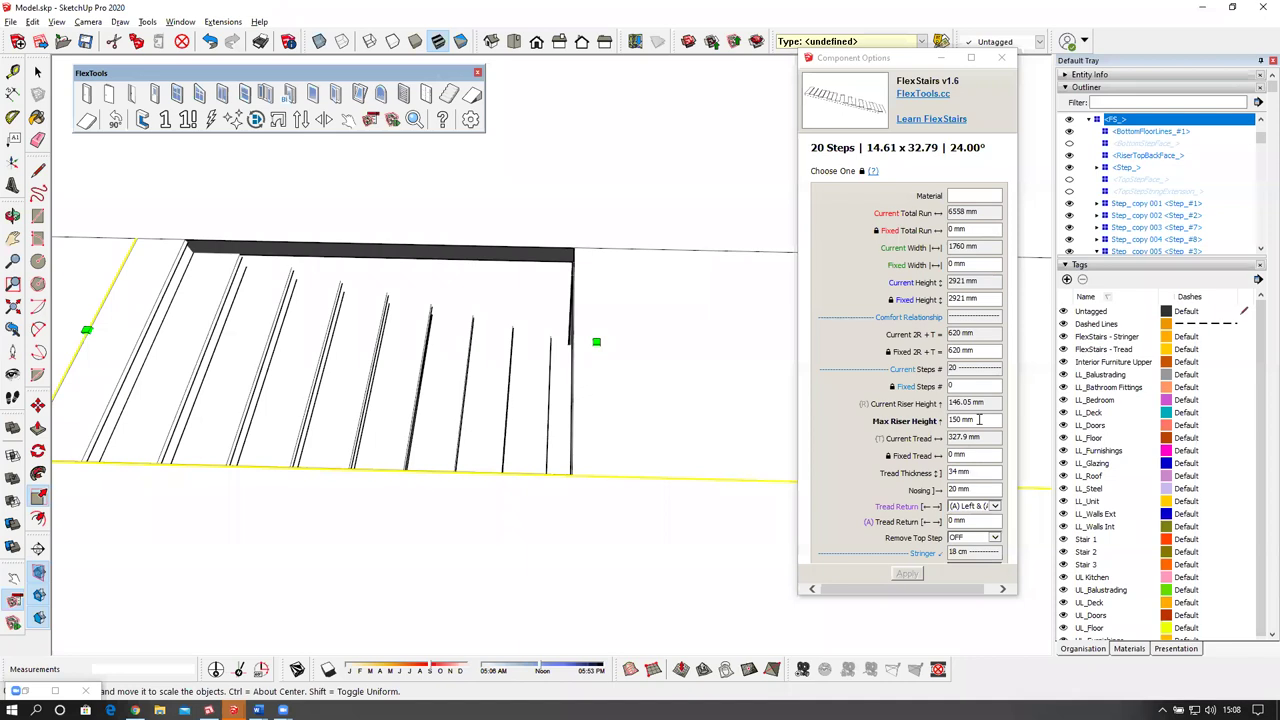
Set the stairs' max riser height to 160 mm, fixed tread to 215 mm, and tread thickness and nosing to 0, applying the changes.
{"action": "left_click", "coordinate": [975, 420]}
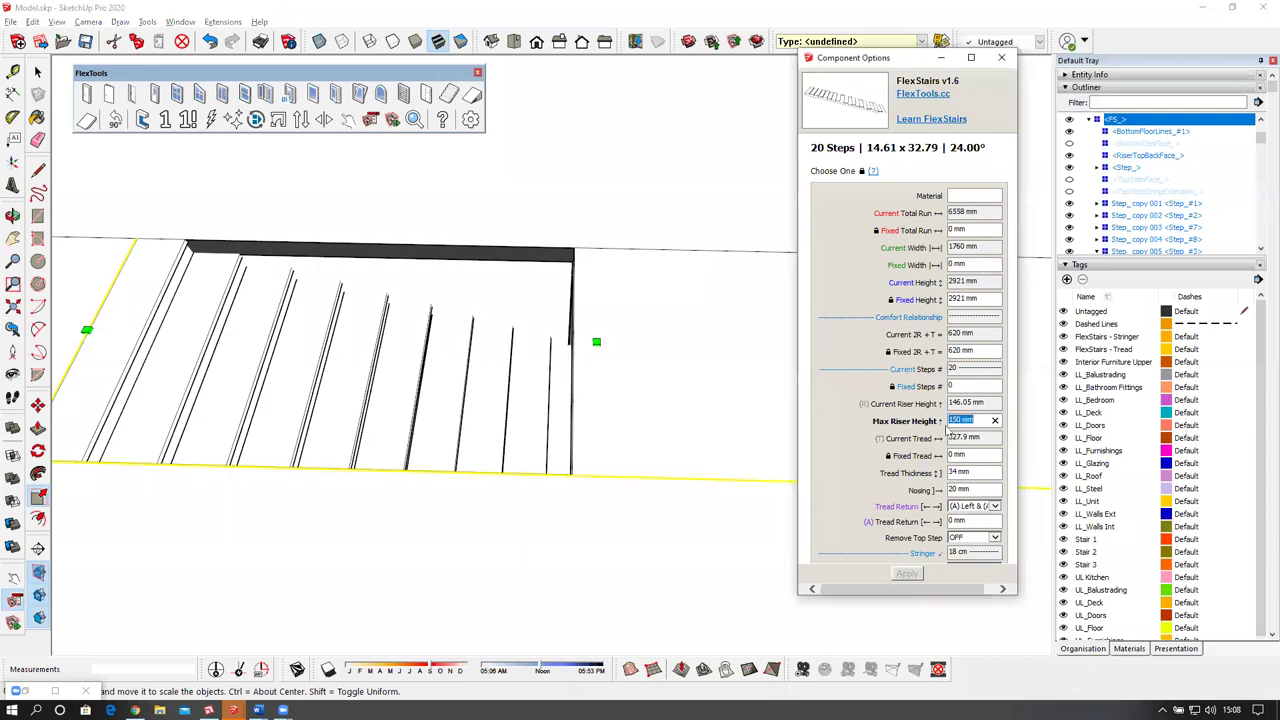
{"action": "type", "text": "160"}
{"action": "left_click", "coordinate": [979, 455]}
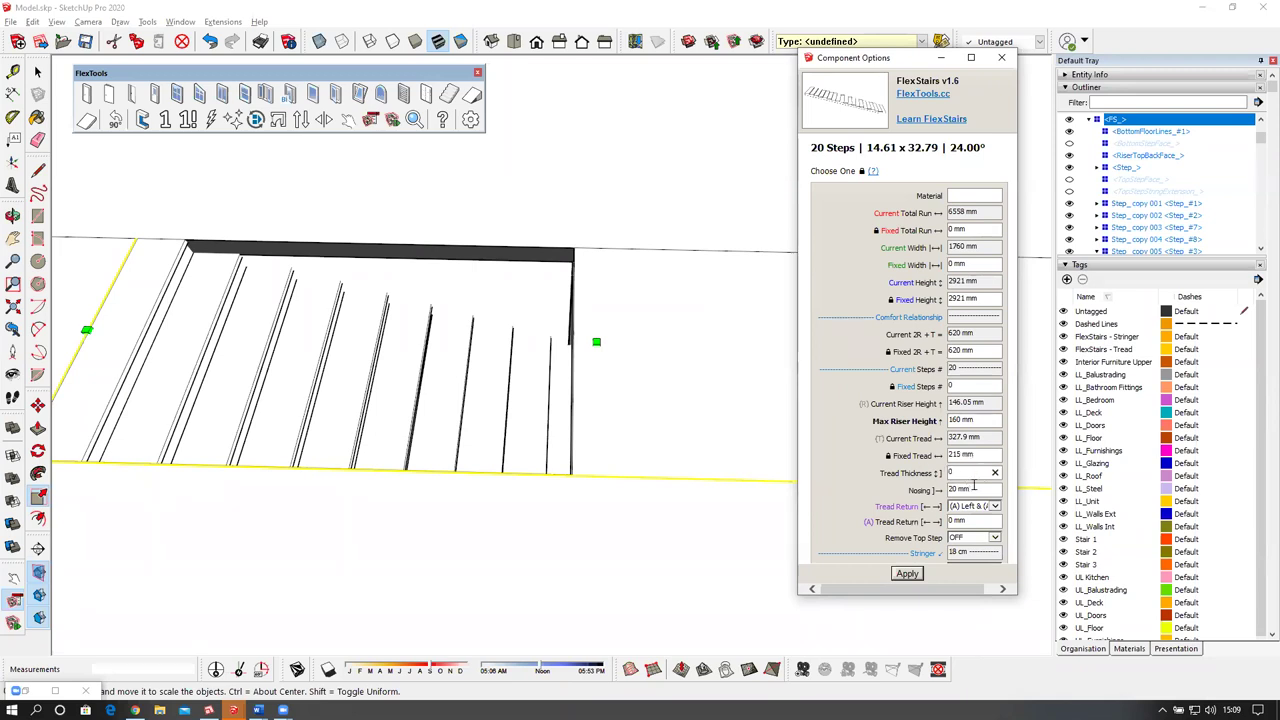
{"action": "left_click_drag", "start_coordinate": [974, 488], "coordinate": [951, 490]}
{"action": "left_click", "coordinate": [901, 578]}
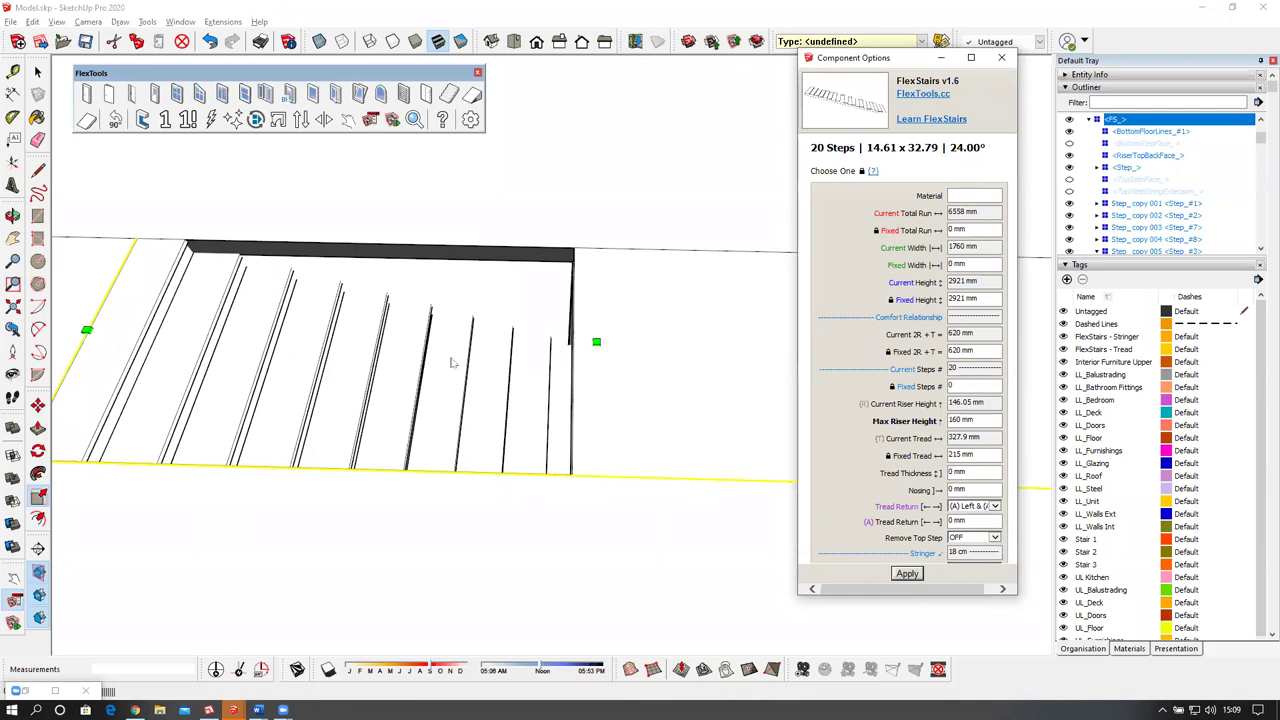
{"action": "middle_click_drag", "start_coordinate": [400, 370], "coordinate": [495, 372]}
{"action": "key", "text": "s"}
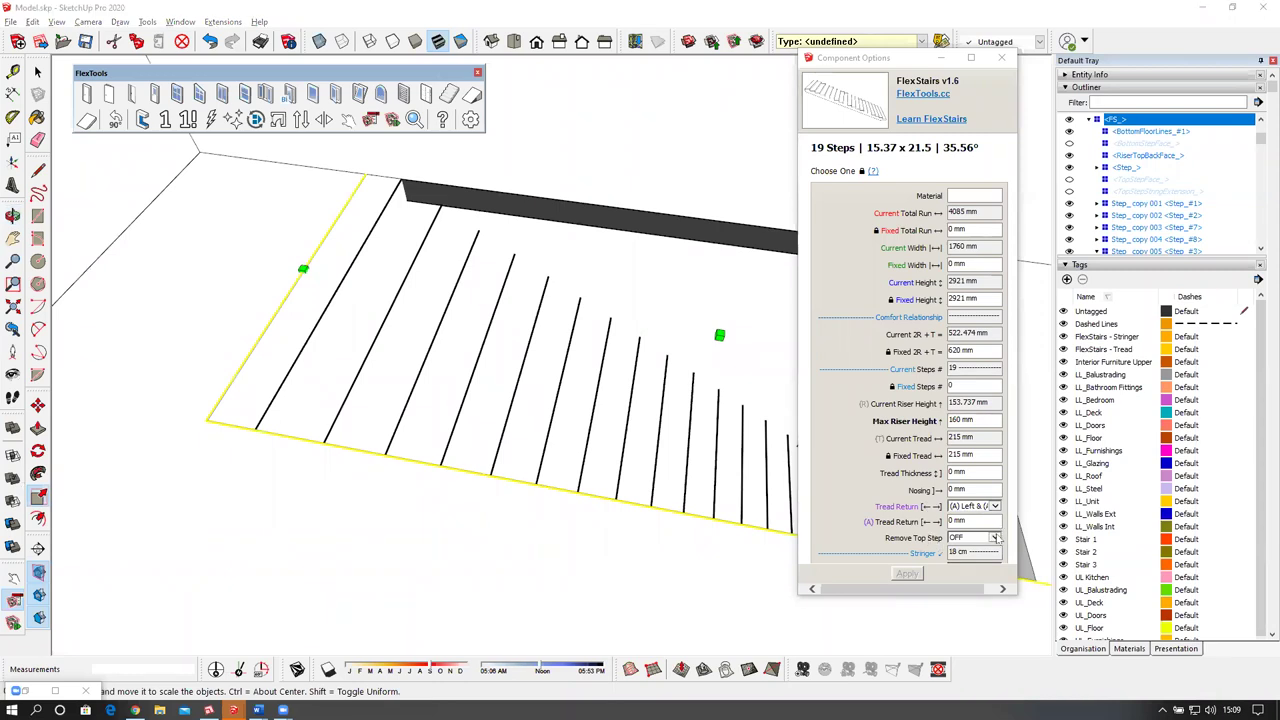
Turn Remove Top Step ON for the FlexStairs component and apply it.
{"action": "left_click", "coordinate": [996, 538]}
{"action": "left_click", "coordinate": [972, 546]}
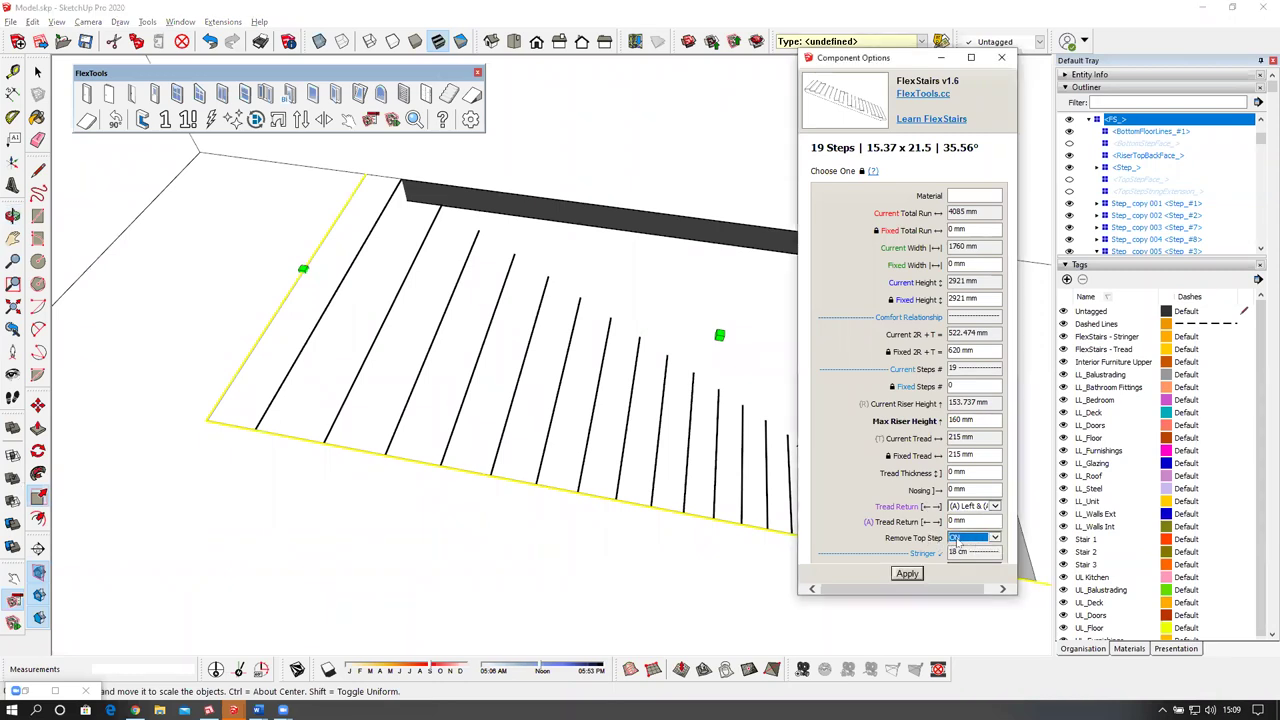
{"action": "left_click", "coordinate": [908, 575]}
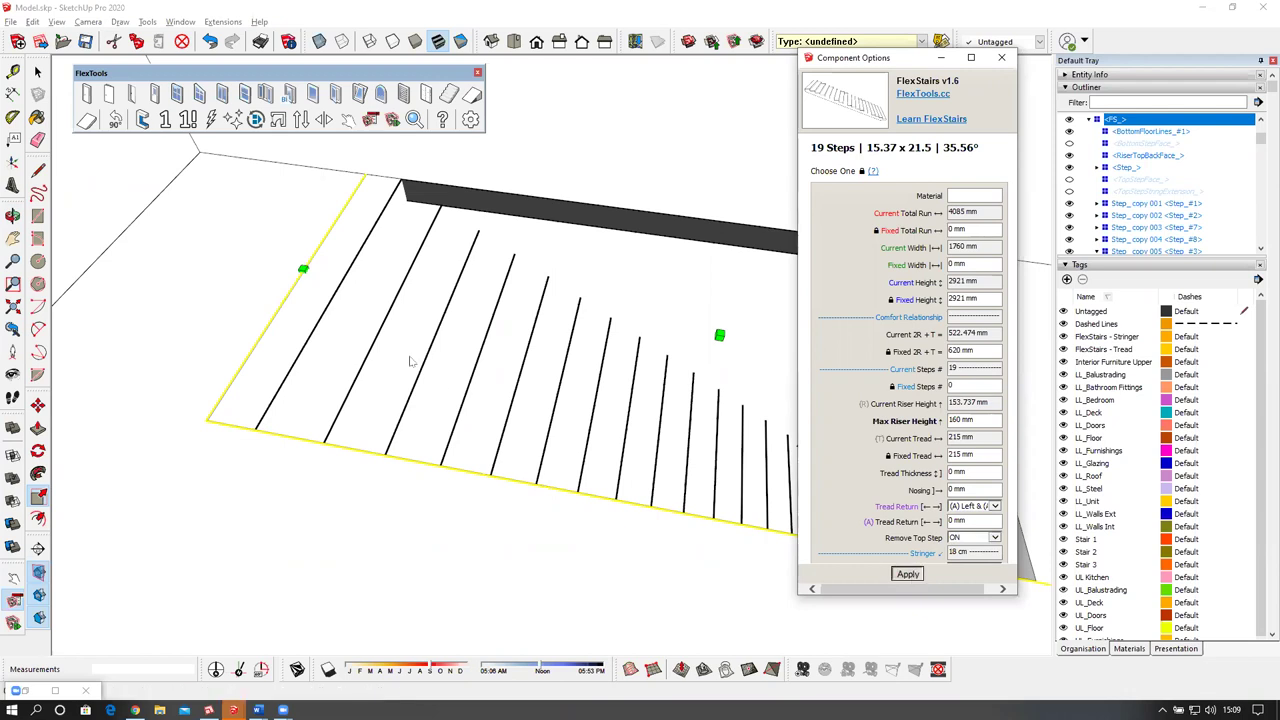
{"action": "middle_click_drag", "start_coordinate": [423, 357], "coordinate": [470, 340]}
{"action": "scroll", "coordinate": [585, 447], "scroll_direction": "up", "scroll_amount": 5}
{"action": "key", "text": "s"}
{"action": "key", "text": "space"}
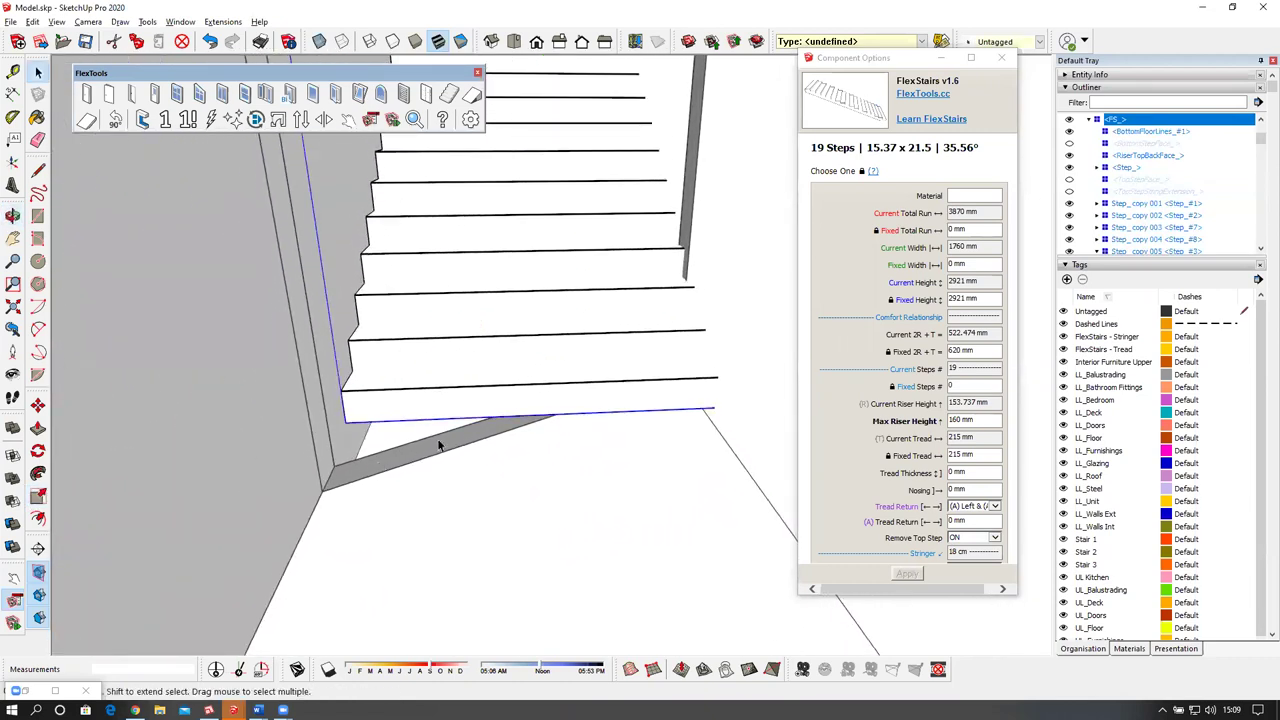
Measure the gap between the base of the bottom stair riser and the lower floor.
{"action": "middle_click_drag", "start_coordinate": [620, 444], "coordinate": [560, 416], "text": "shift"}
{"action": "middle_click_drag", "start_coordinate": [577, 408], "coordinate": [618, 396]}
{"action": "key", "text": "t"}
{"action": "left_click", "coordinate": [629, 387]}
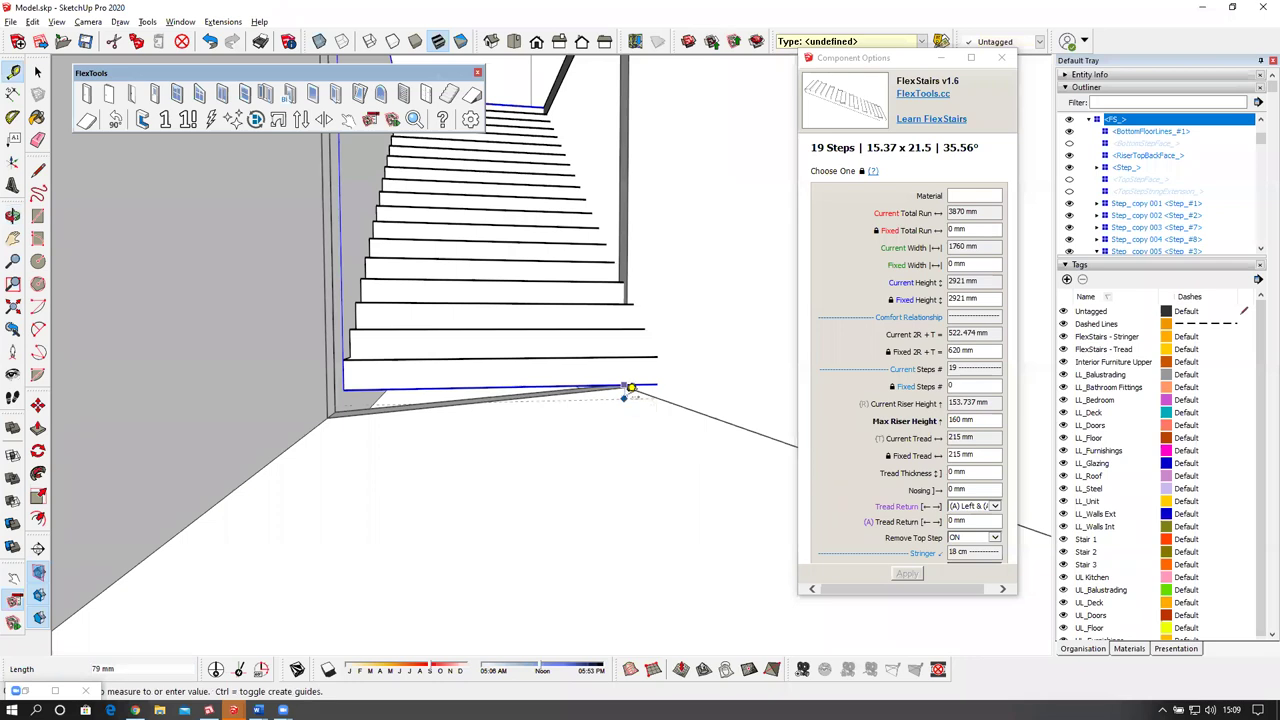
{"action": "key", "text": "space"}
Open the lower-level floor component and draw a thin vertical rectangle from the floor up to the full width of the bottom stair edge.
{"action": "middle_click_drag", "start_coordinate": [629, 406], "coordinate": [570, 457]}
{"action": "left_click", "coordinate": [570, 457]}
{"action": "double_click", "coordinate": [570, 457]}
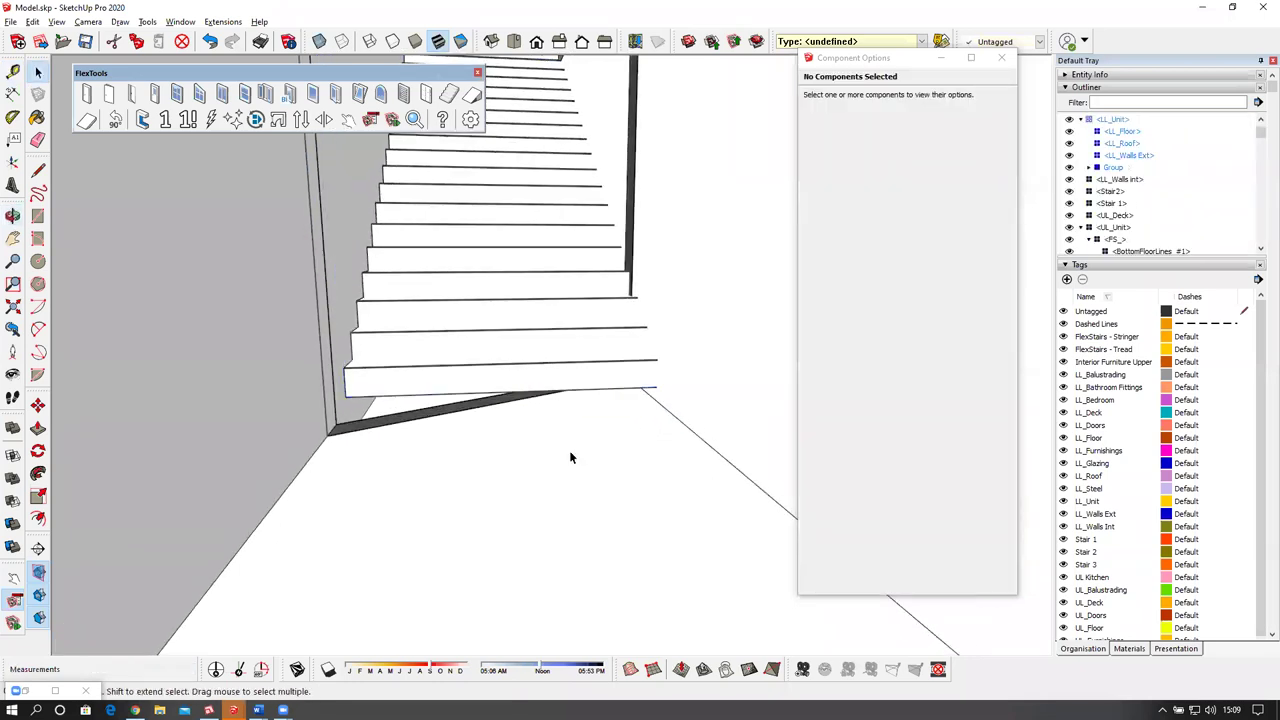
{"action": "double_click", "coordinate": [570, 457]}
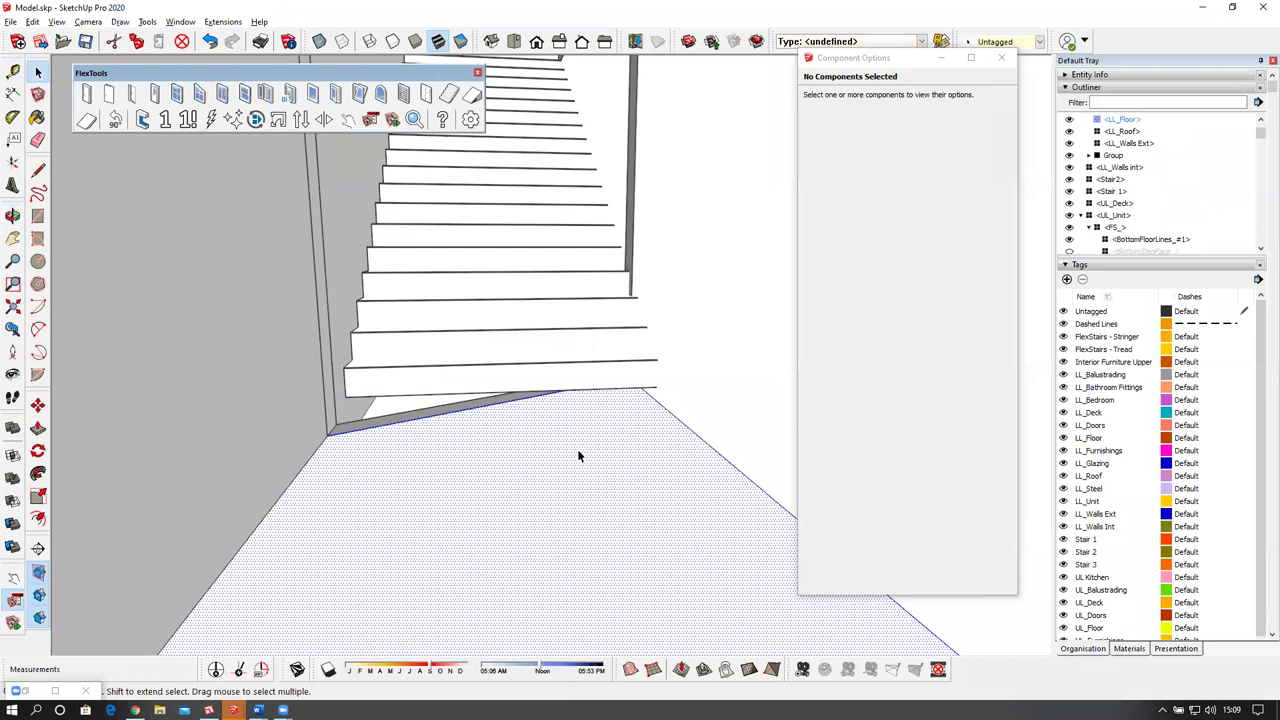
{"action": "key", "text": "l"}
{"action": "left_click", "coordinate": [656, 377]}
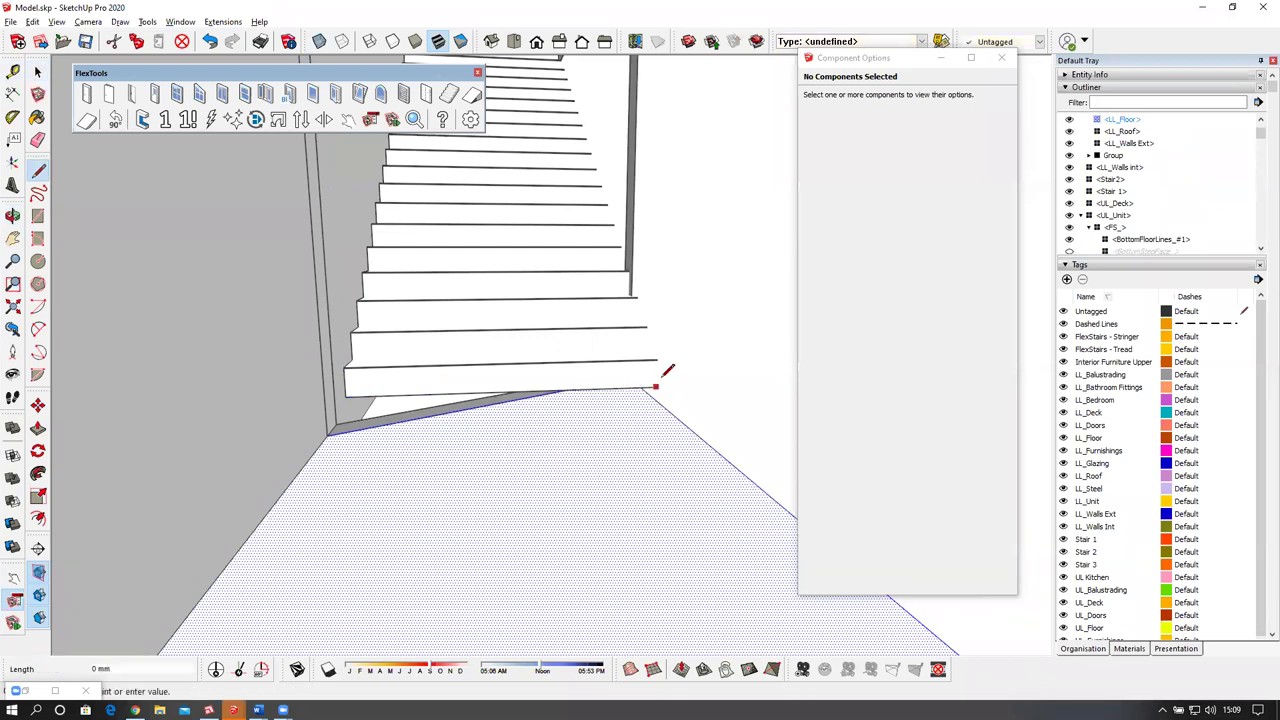
{"action": "left_click", "coordinate": [667, 432]}
{"action": "middle_click_drag", "start_coordinate": [589, 416], "coordinate": [588, 458]}
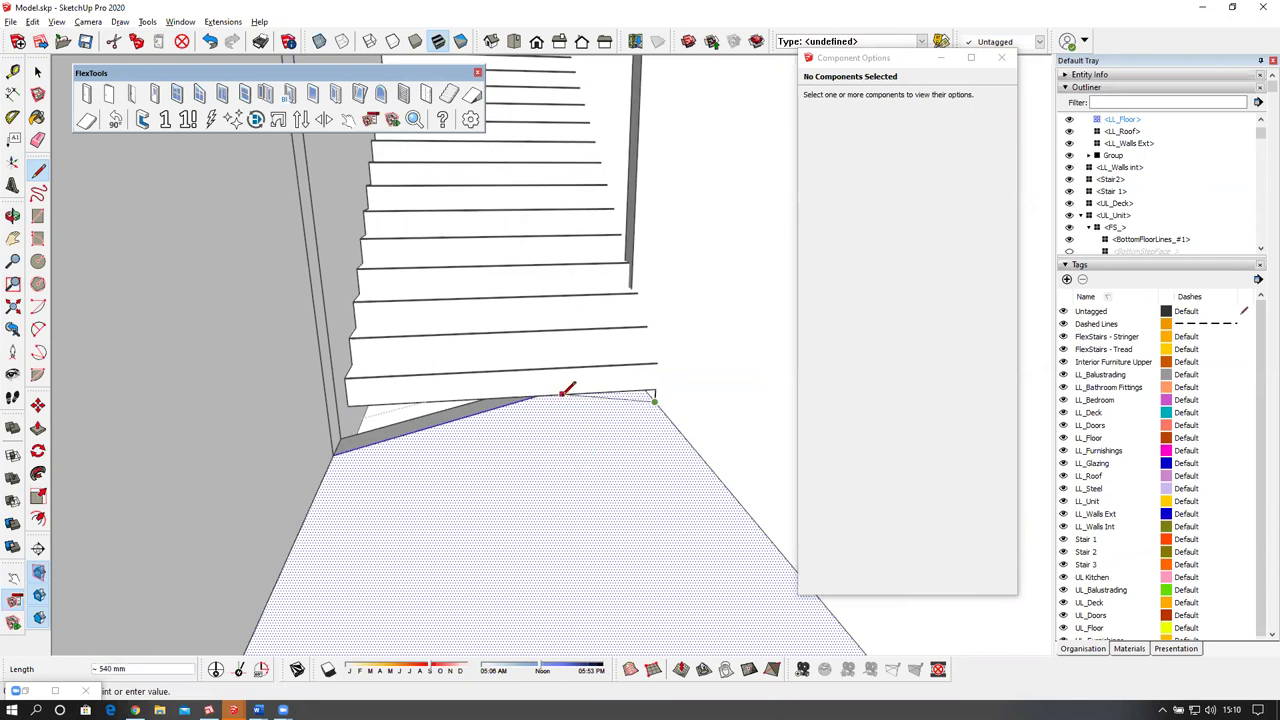
{"action": "left_click", "coordinate": [348, 418]}
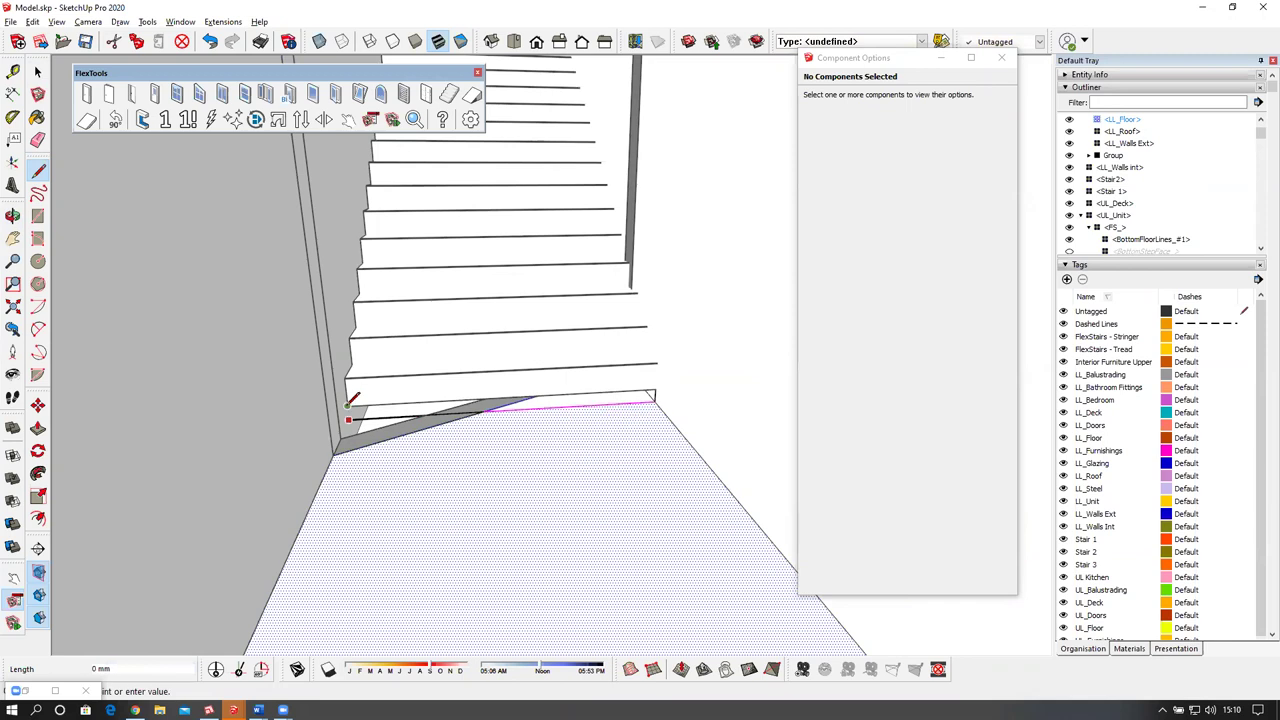
{"action": "left_click", "coordinate": [347, 405]}
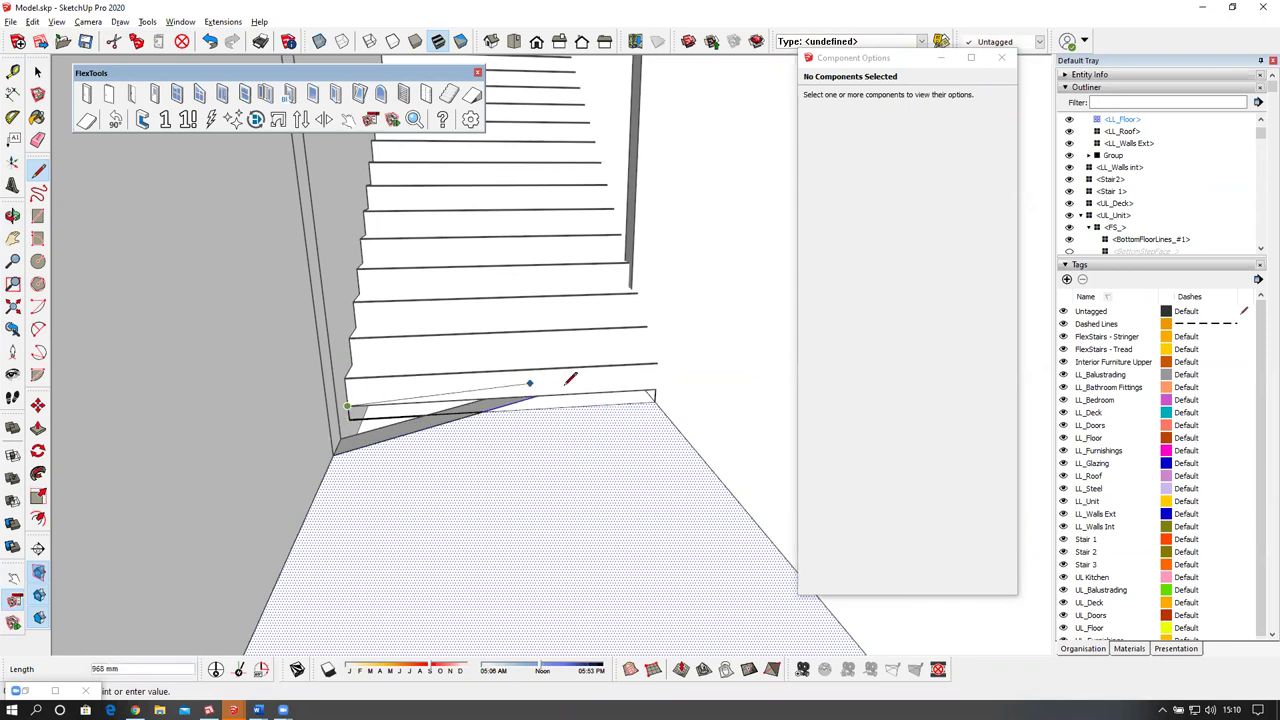
{"action": "left_click", "coordinate": [655, 390]}
Place a guide parallel to the lower floor's edge through the wall-side end of the thin vertical rectangle.
{"action": "middle_click_drag", "start_coordinate": [501, 425], "coordinate": [501, 426]}
{"action": "mouse_move", "coordinate": [500, 425]}
{"action": "left_mouse_down"}
{"action": "mouse_move", "coordinate": [563, 363]}
{"action": "mouse_move", "coordinate": [543, 400]}
{"action": "mouse_move", "coordinate": [531, 388]}
{"action": "left_mouse_up"}
{"action": "key", "text": "l"}
{"action": "mouse_move", "coordinate": [533, 394]}
{"action": "middle_mouse_down"}
{"action": "mouse_move", "coordinate": [574, 466]}
{"action": "mouse_move", "coordinate": [514, 409]}
{"action": "mouse_move", "coordinate": [494, 420]}
{"action": "mouse_move", "coordinate": [400, 296]}
{"action": "mouse_move", "coordinate": [451, 286]}
{"action": "mouse_move", "coordinate": [446, 314]}
{"action": "mouse_move", "coordinate": [474, 303]}
{"action": "mouse_move", "coordinate": [478, 284]}
{"action": "middle_mouse_up"}
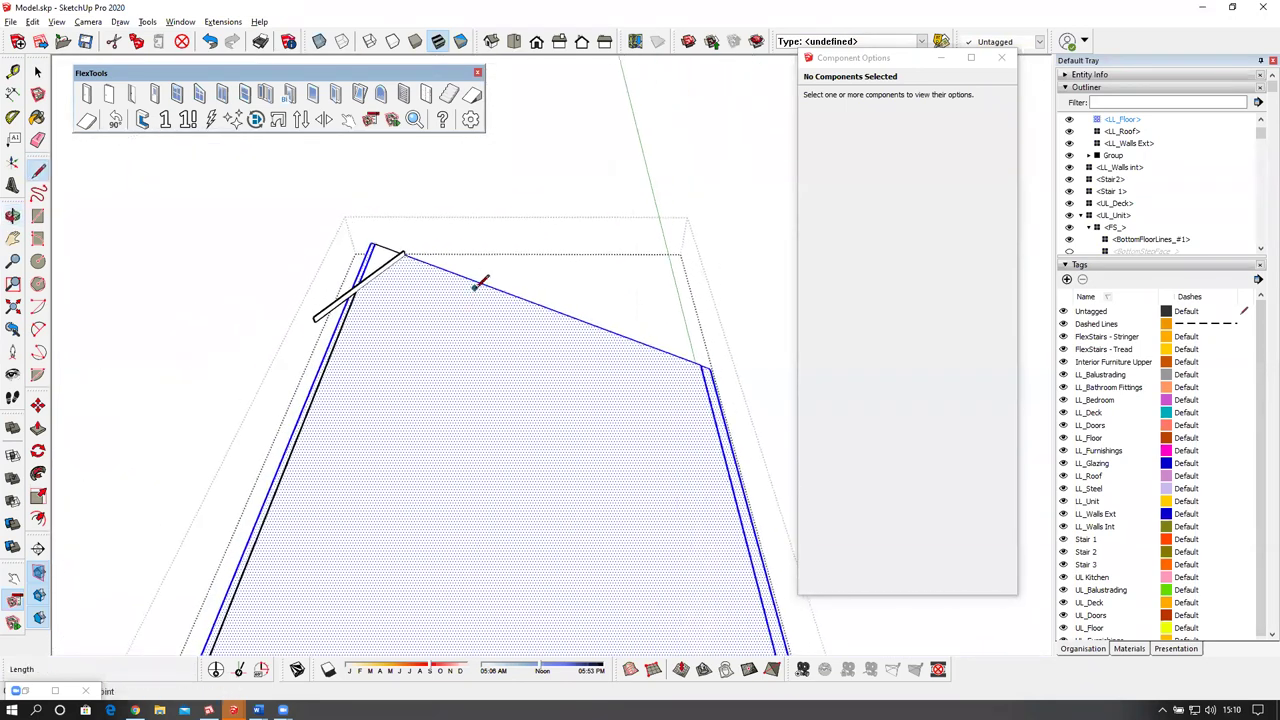
{"action": "scroll", "coordinate": [476, 284], "scroll_direction": "up", "scroll_amount": 1}
{"action": "key", "text": "t"}
{"action": "left_click", "coordinate": [443, 268]}
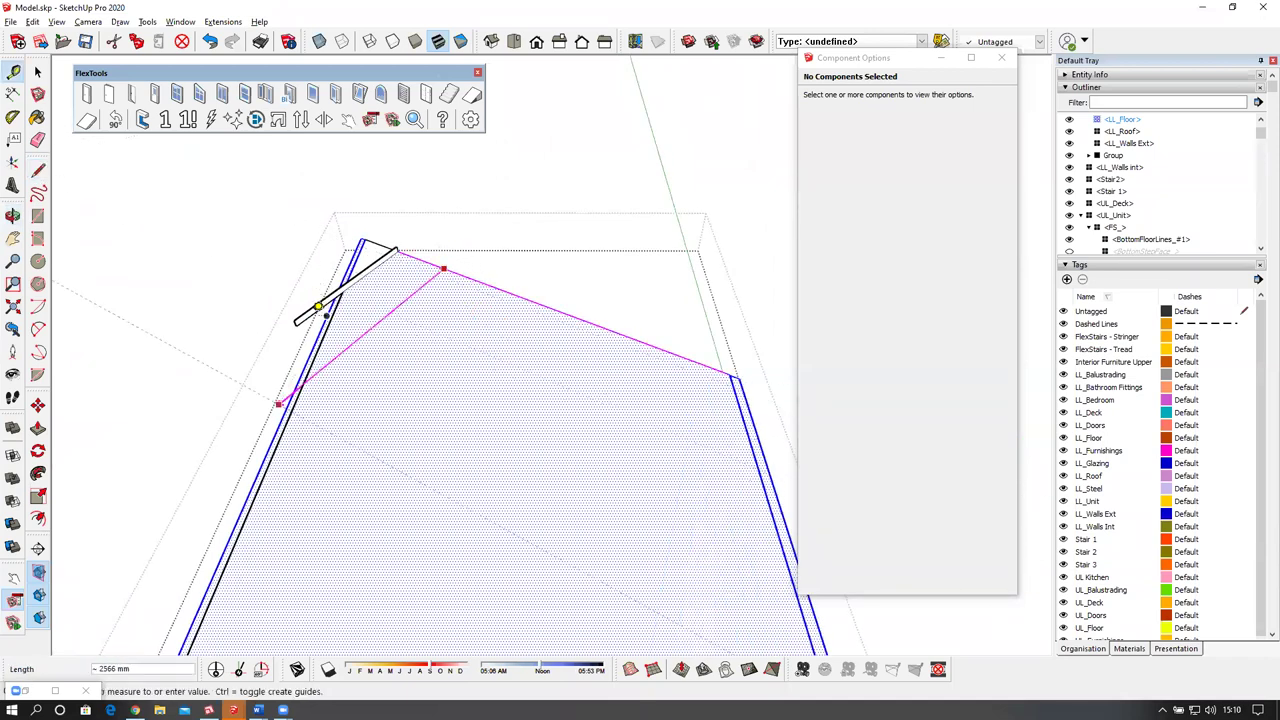
{"action": "left_click", "coordinate": [301, 318]}
{"action": "scroll", "coordinate": [366, 337], "scroll_direction": "up", "scroll_amount": 5}
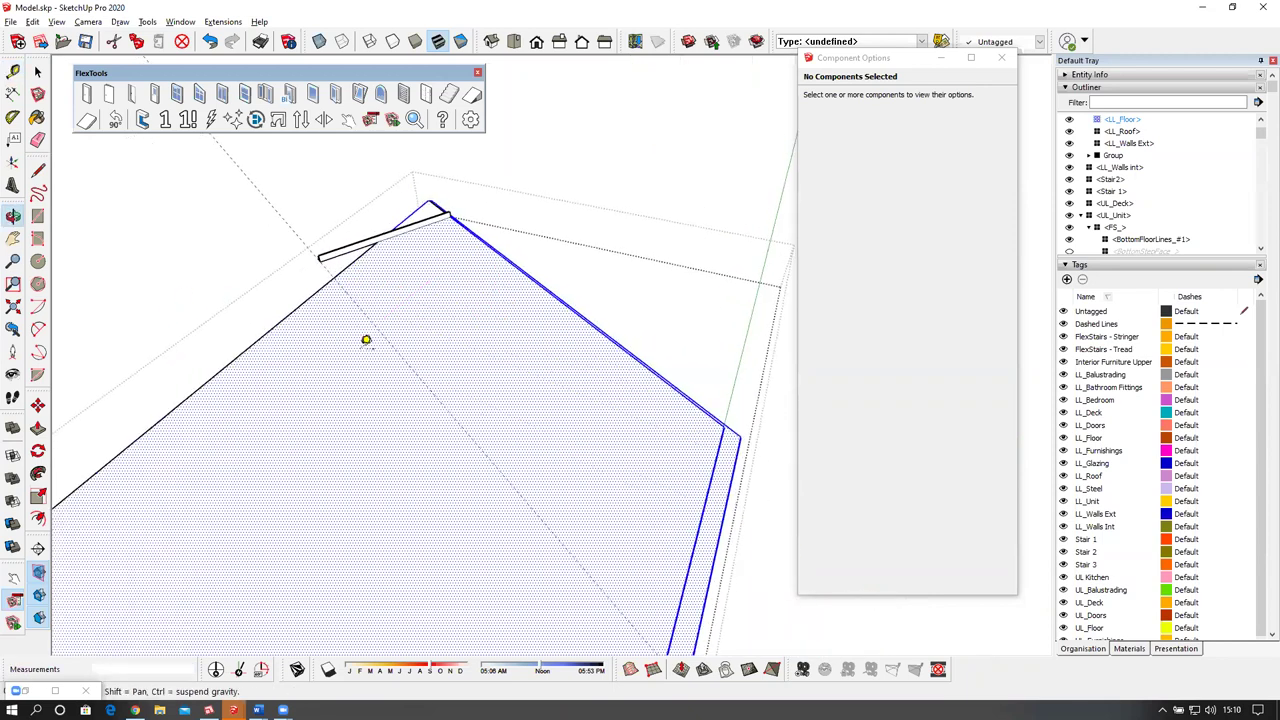
{"action": "middle_click_drag", "start_coordinate": [442, 357], "coordinate": [378, 383]}
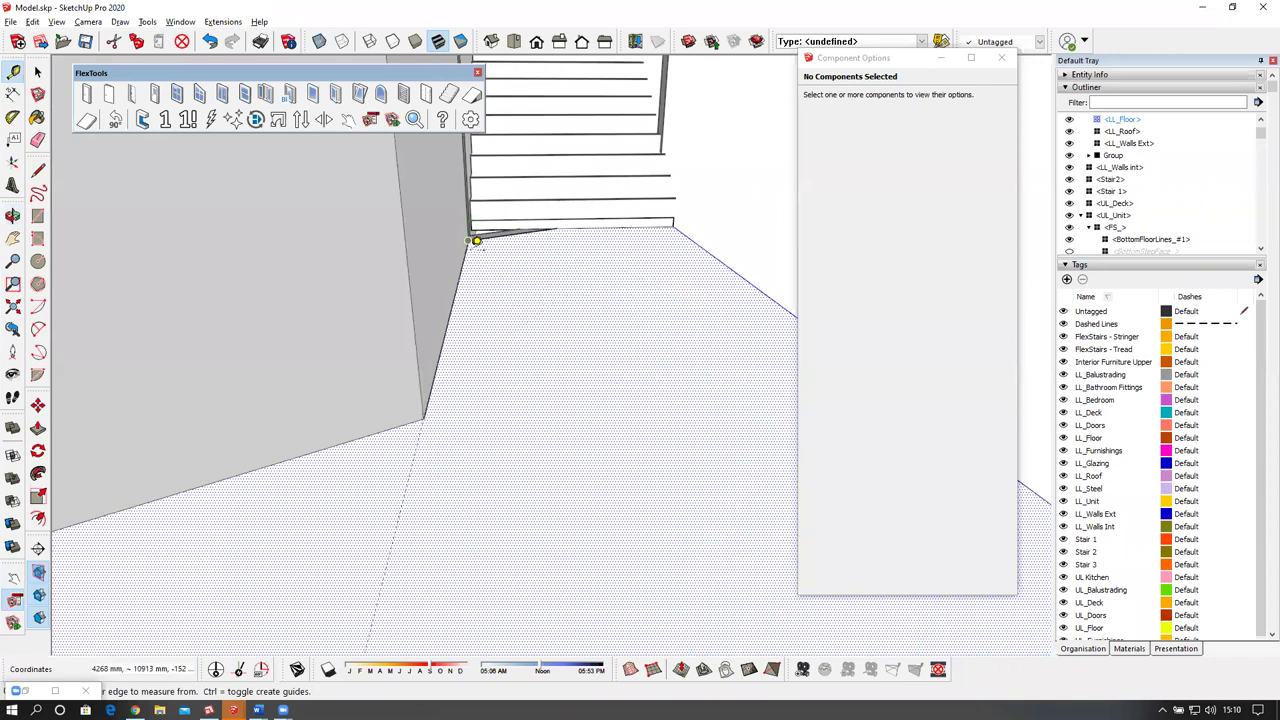
Draw lines from the vertical rectangle along the guide to the wall corner, then across to the floor's opposite edge, outlining a landing.
{"action": "key", "text": "i"}
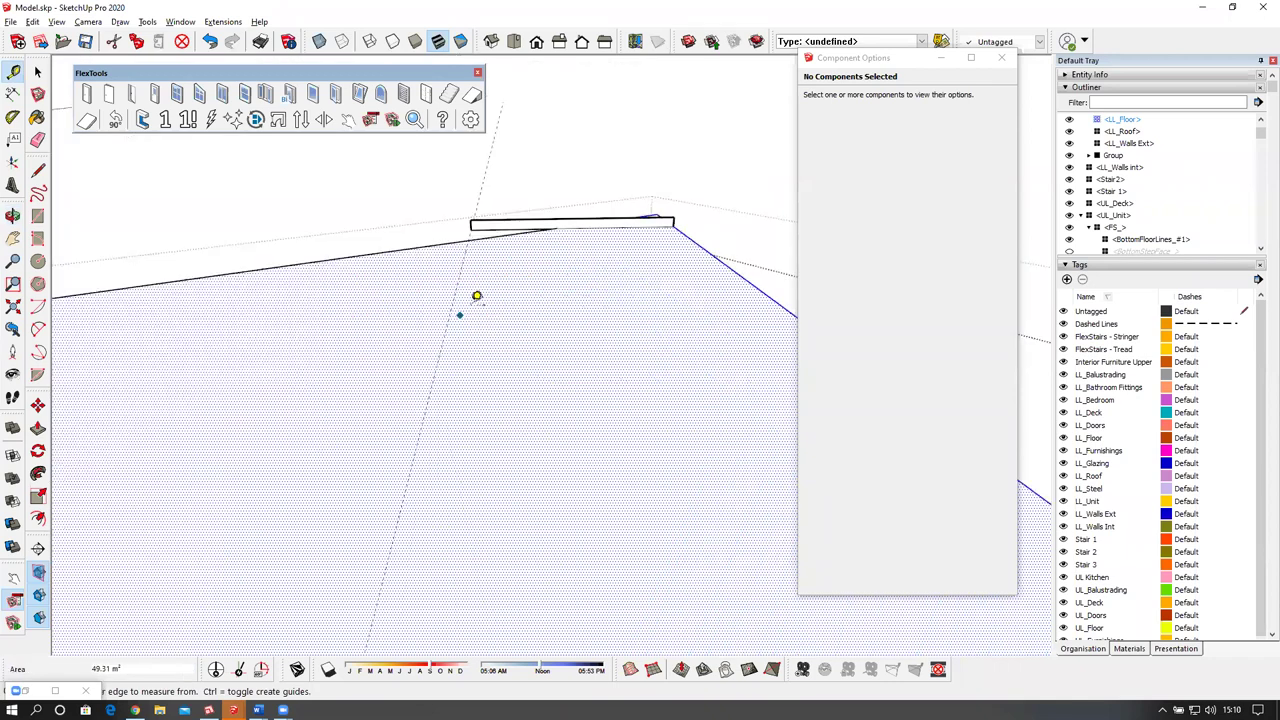
{"action": "key", "text": "l"}
{"action": "key", "text": "l"}
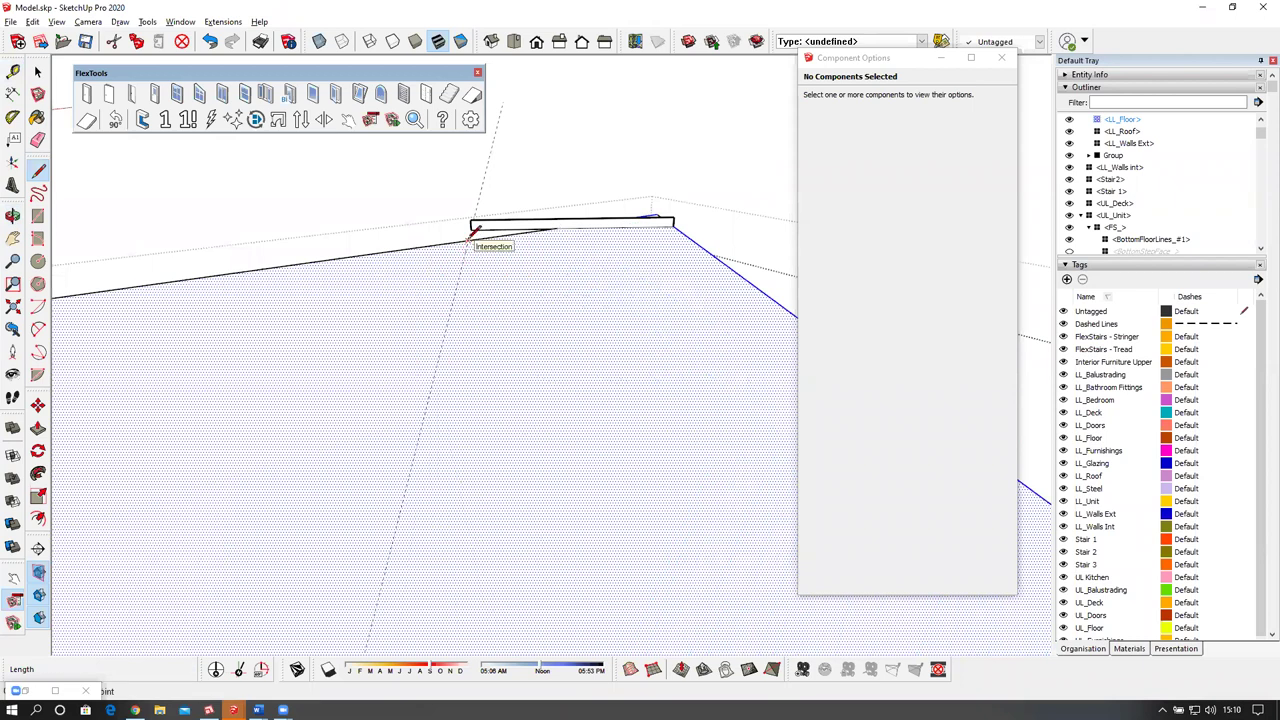
{"action": "left_click", "coordinate": [470, 230]}
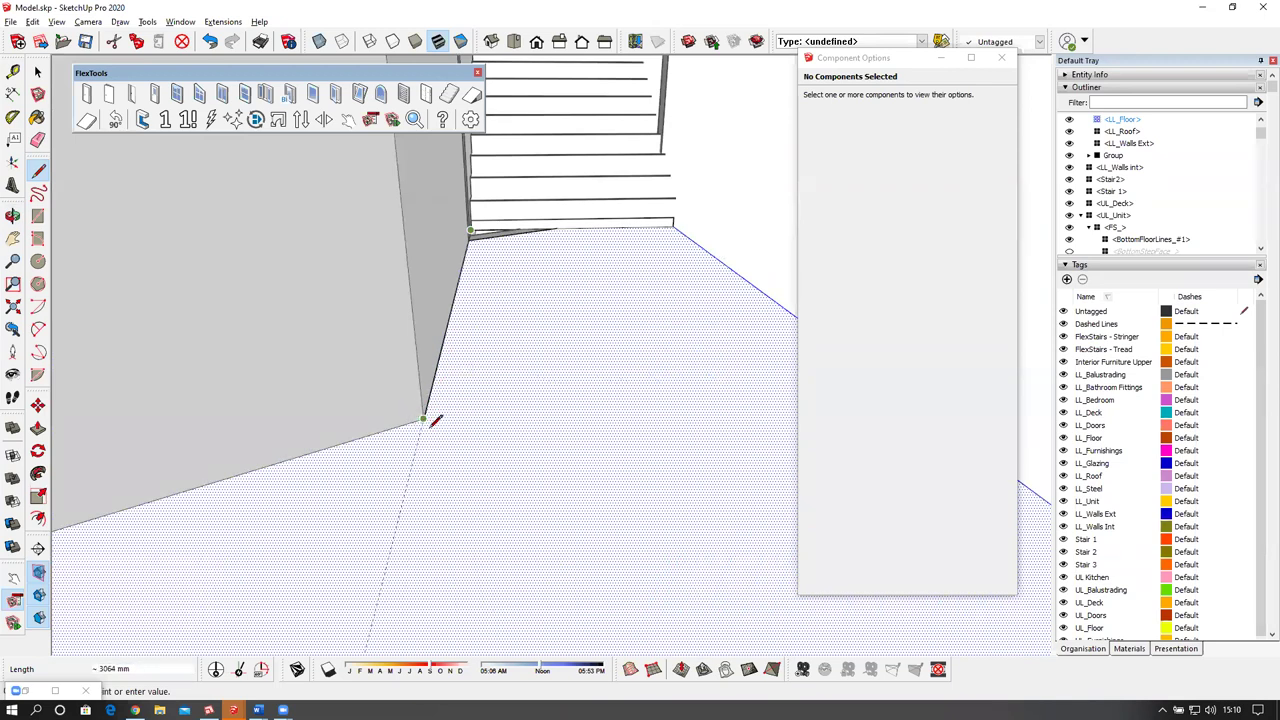
{"action": "middle_click_drag", "start_coordinate": [425, 413], "coordinate": [390, 437]}
{"action": "left_click", "coordinate": [734, 360]}
{"action": "mouse_move", "coordinate": [621, 354]}
{"action": "middle_mouse_down"}
{"action": "mouse_move", "coordinate": [686, 394]}
{"action": "mouse_move", "coordinate": [651, 391]}
{"action": "middle_mouse_up"}
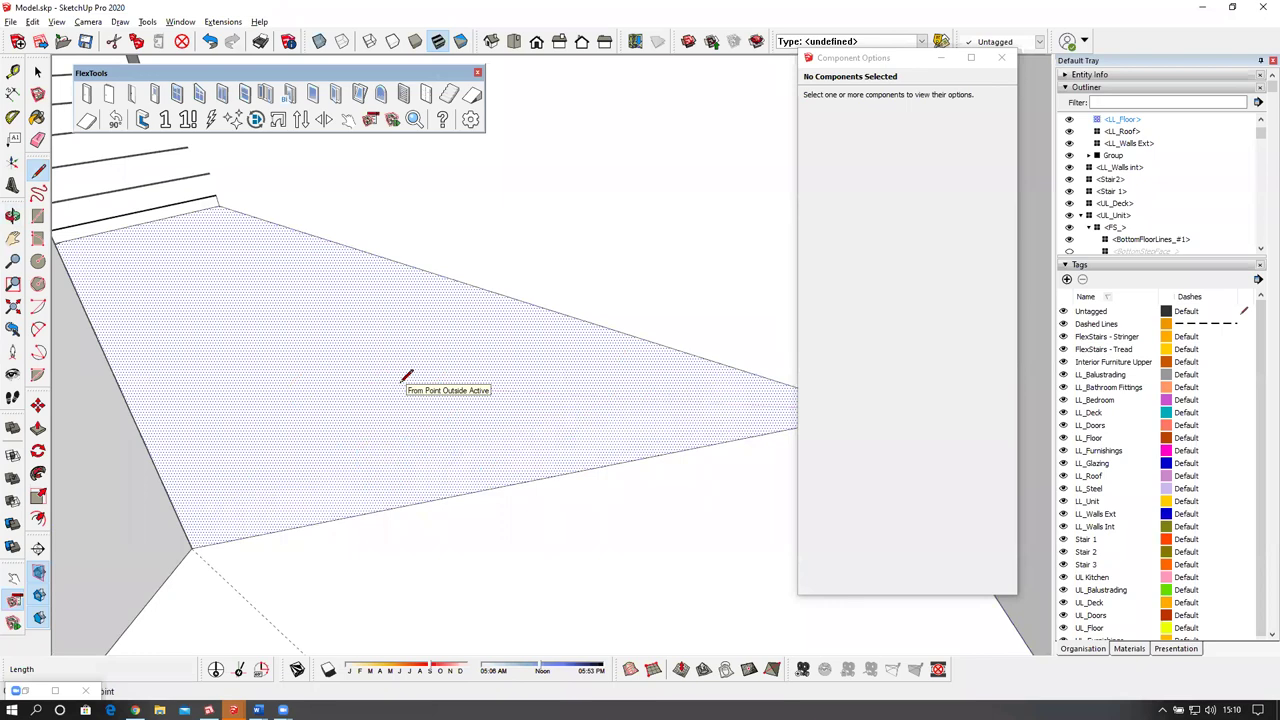
Push/Pull the outlined landing area of the floor up to the base of the stairs.
{"action": "scroll", "coordinate": [369, 390], "scroll_direction": "down", "scroll_amount": 3}
{"action": "middle_click_drag", "start_coordinate": [377, 387], "coordinate": [134, 411]}
{"action": "mouse_move", "coordinate": [473, 337]}
{"action": "middle_mouse_down"}
{"action": "mouse_move", "coordinate": [322, 338]}
{"action": "mouse_move", "coordinate": [529, 309]}
{"action": "mouse_move", "coordinate": [417, 331]}
{"action": "mouse_move", "coordinate": [520, 303]}
{"action": "mouse_move", "coordinate": [638, 229]}
{"action": "mouse_move", "coordinate": [594, 286]}
{"action": "mouse_move", "coordinate": [529, 300]}
{"action": "mouse_move", "coordinate": [611, 295]}
{"action": "mouse_move", "coordinate": [403, 457]}
{"action": "mouse_move", "coordinate": [591, 383]}
{"action": "mouse_move", "coordinate": [443, 377]}
{"action": "mouse_move", "coordinate": [617, 463]}
{"action": "mouse_move", "coordinate": [440, 450]}
{"action": "mouse_move", "coordinate": [424, 477]}
{"action": "middle_mouse_up"}
{"action": "key", "text": "space"}
{"action": "key", "text": "p"}
{"action": "left_click", "coordinate": [603, 297]}
{"action": "left_click", "coordinate": [620, 281]}
Draw the missing top edge between the raised landing's corners to close it, and erase the leftover edge crossing its surface.
{"action": "key", "text": "l"}
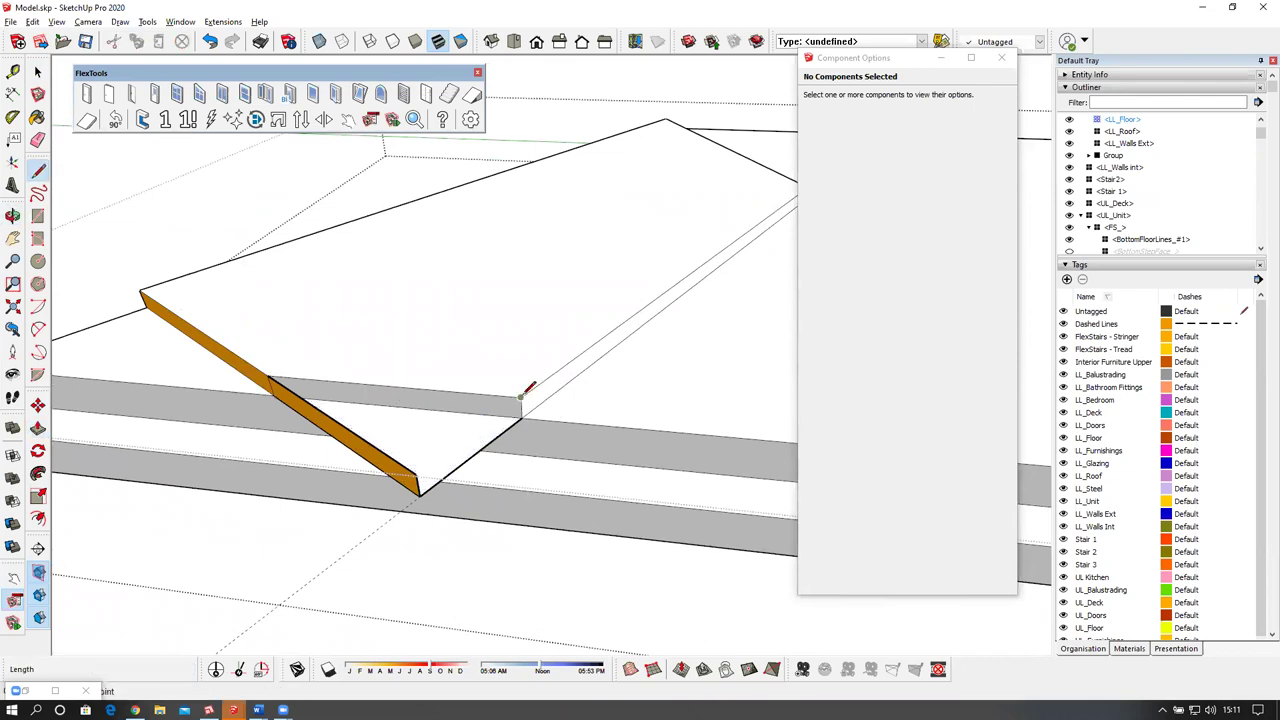
{"action": "left_click", "coordinate": [520, 400]}
{"action": "left_click", "coordinate": [416, 474]}
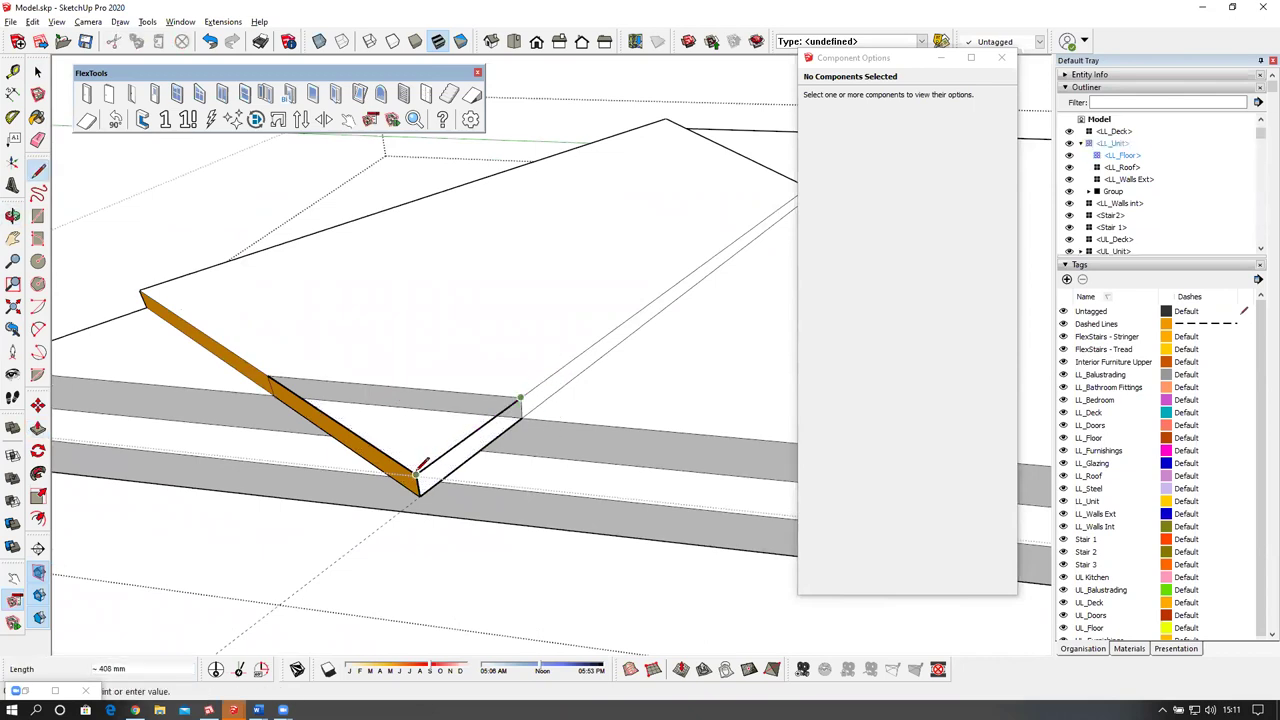
{"action": "key", "text": "e"}
{"action": "left_click", "coordinate": [400, 388]}
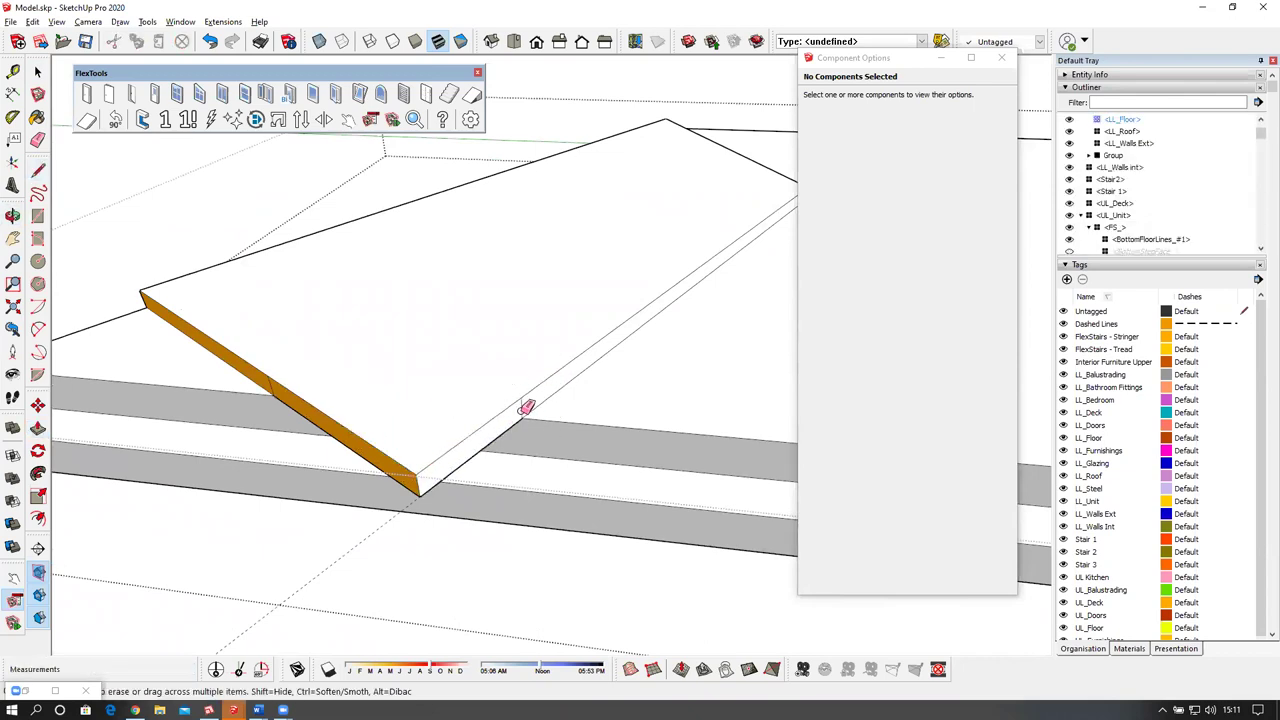
{"action": "middle_click_drag", "start_coordinate": [366, 417], "coordinate": [289, 414]}
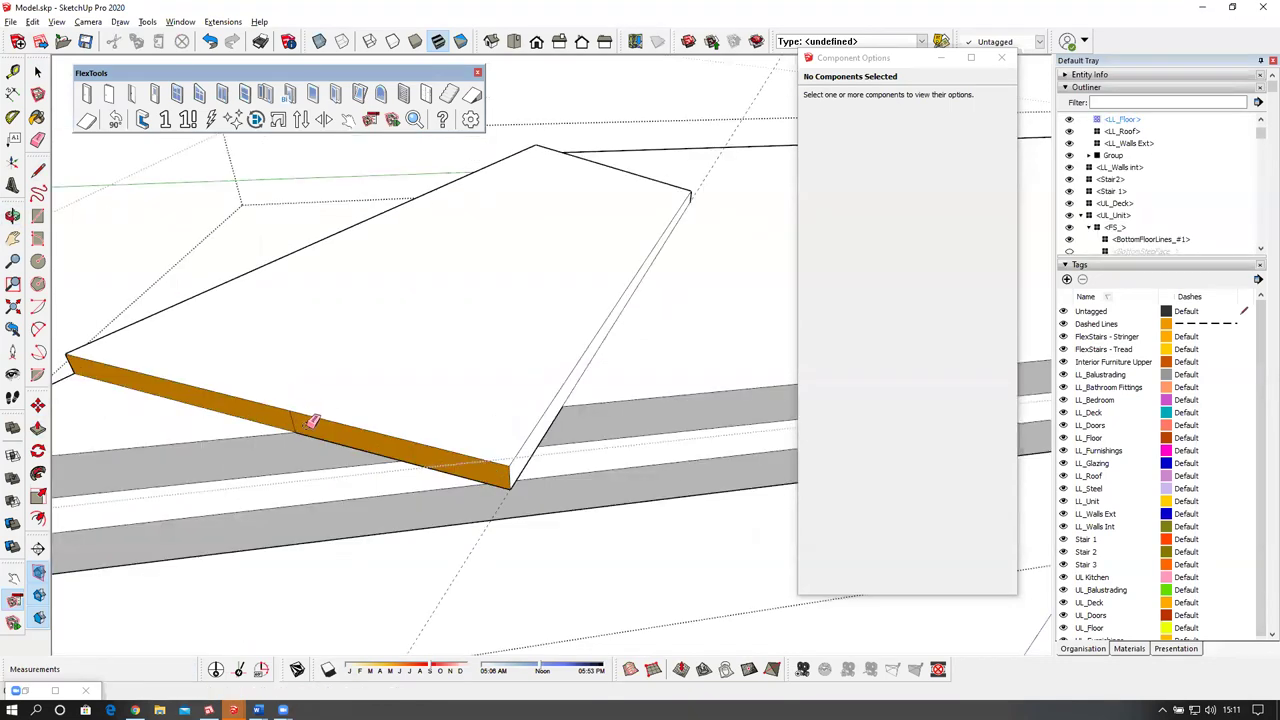
Reverse the orange back-facing faces of the landing.
{"action": "middle_click_drag", "start_coordinate": [414, 374], "coordinate": [289, 136]}
{"action": "key", "text": "space"}
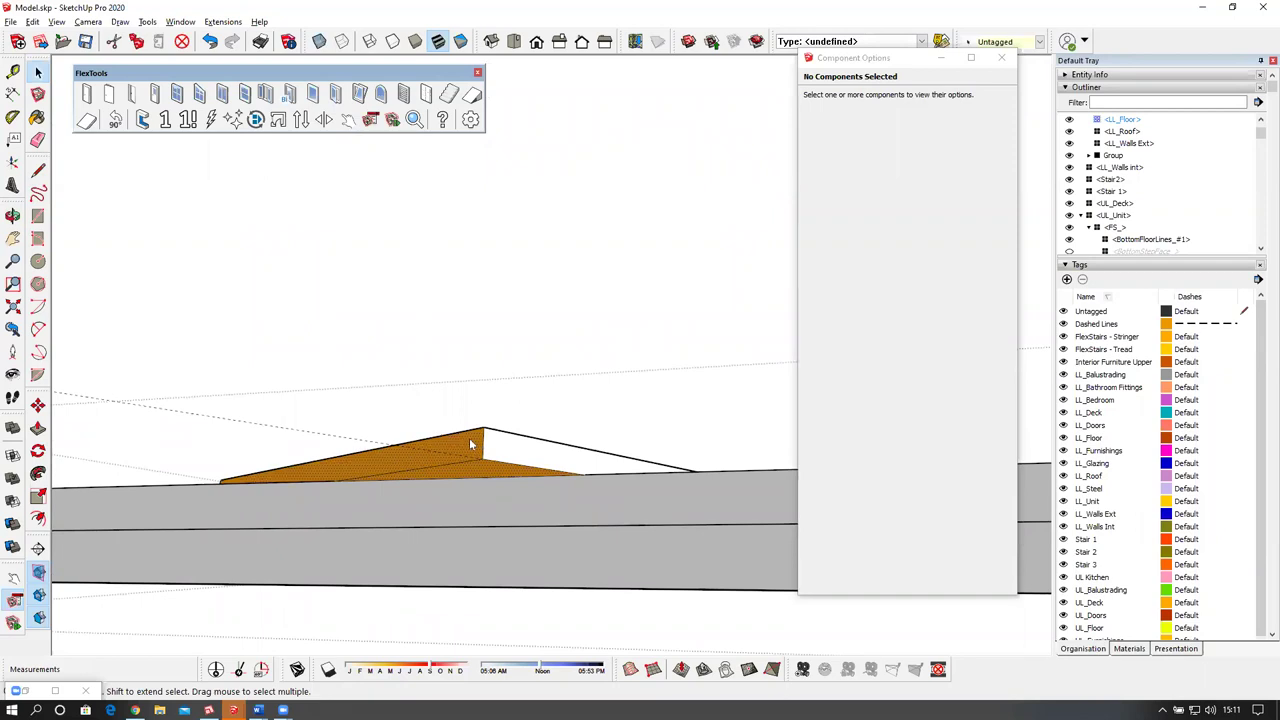
{"action": "right_click", "coordinate": [469, 438]}
{"action": "left_click", "coordinate": [555, 199]}
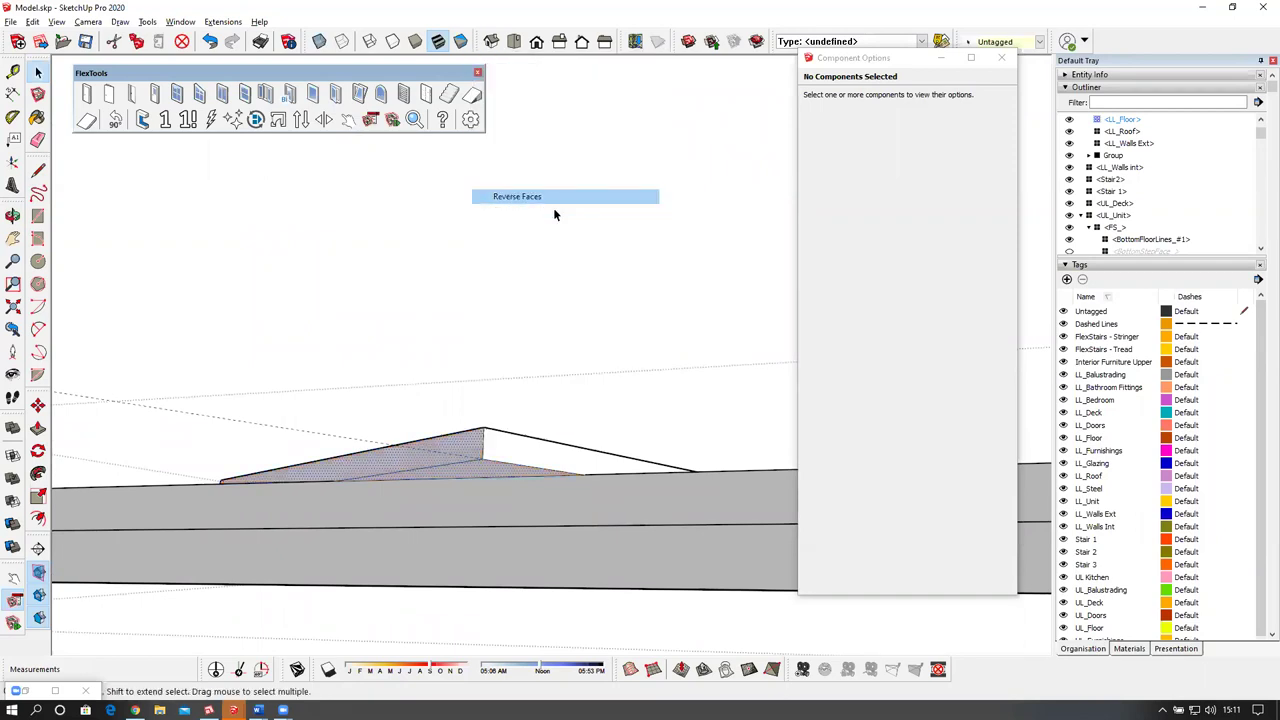
Delete all guides around the raised landing and close the floor component.
{"action": "middle_click_drag", "start_coordinate": [553, 207], "coordinate": [93, 518]}
{"action": "scroll", "coordinate": [446, 243], "scroll_direction": "down", "scroll_amount": 4}
{"action": "middle_click_drag", "start_coordinate": [446, 243], "coordinate": [225, 530]}
{"action": "scroll", "coordinate": [468, 255], "scroll_direction": "up", "scroll_amount": 2}
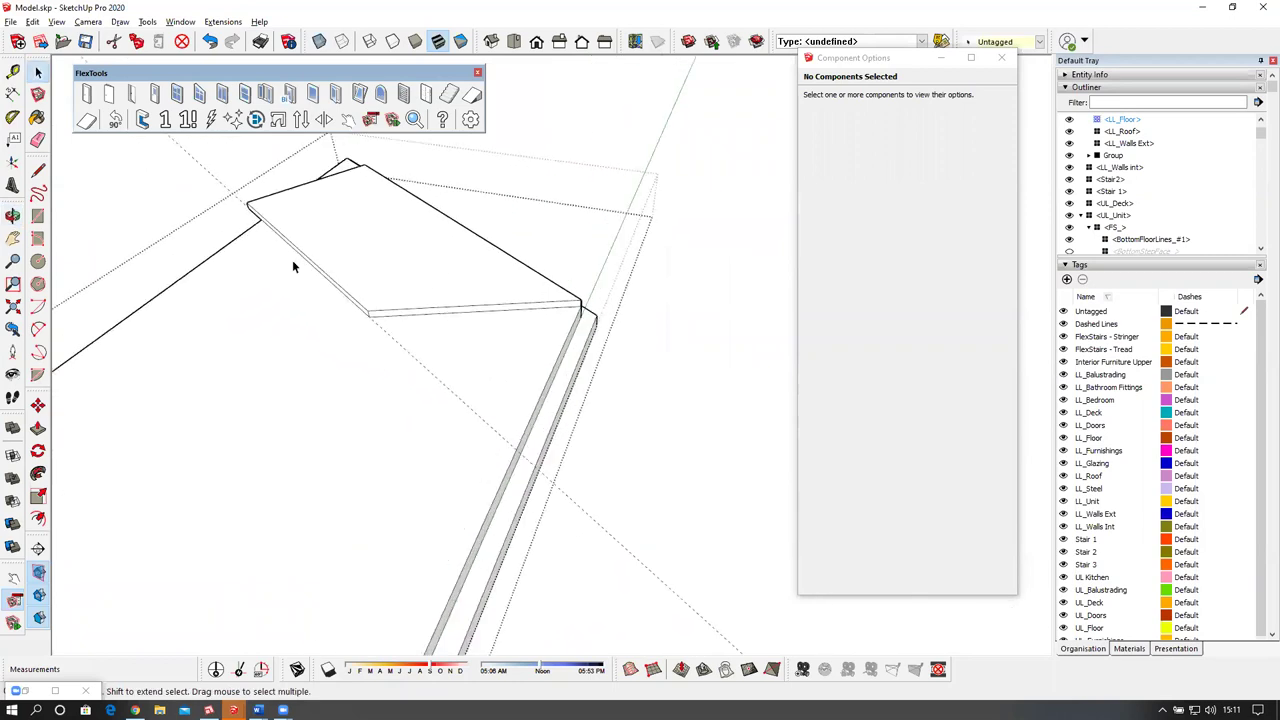
{"action": "left_click", "coordinate": [33, 22]}
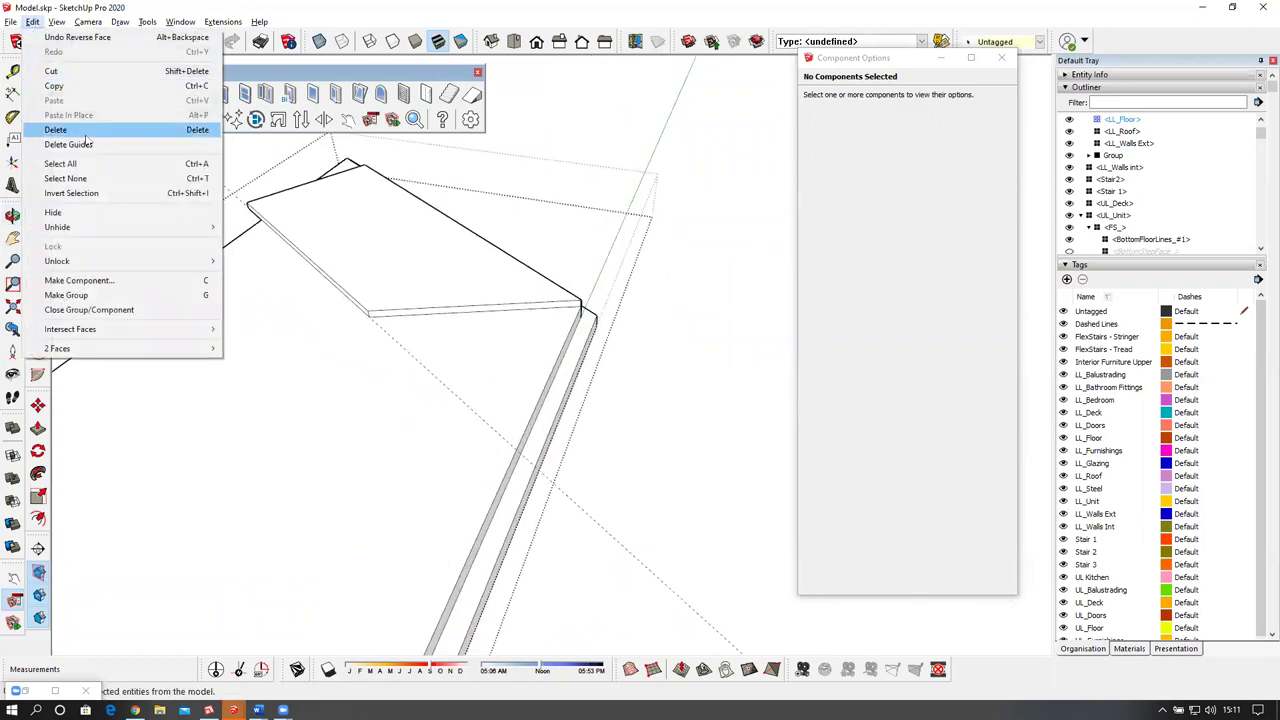
{"action": "left_click", "coordinate": [124, 148]}
{"action": "left_click", "coordinate": [656, 262]}
Hide the LL_Roof tag to expose the interior of the lower unit.
{"action": "middle_click_drag", "start_coordinate": [405, 347], "coordinate": [180, 370]}
{"action": "scroll", "coordinate": [513, 330], "scroll_direction": "down", "scroll_amount": 5}
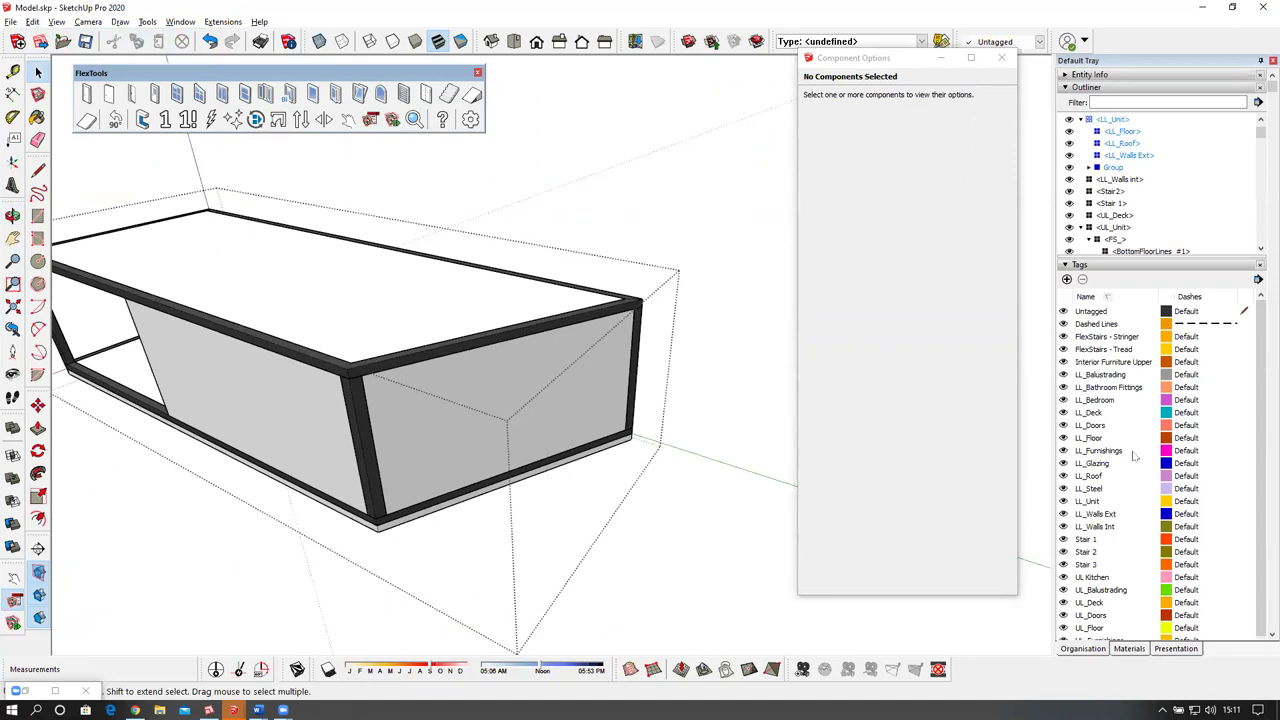
{"action": "left_click", "coordinate": [1063, 476]}
Inspect the raised landing inside the lower unit and its relation to the upper unit's stairs.
{"action": "middle_click_drag", "start_coordinate": [591, 380], "coordinate": [695, 397]}
{"action": "scroll", "coordinate": [641, 278], "scroll_direction": "up", "scroll_amount": 5}
{"action": "middle_click_drag", "start_coordinate": [405, 410], "coordinate": [585, 438]}
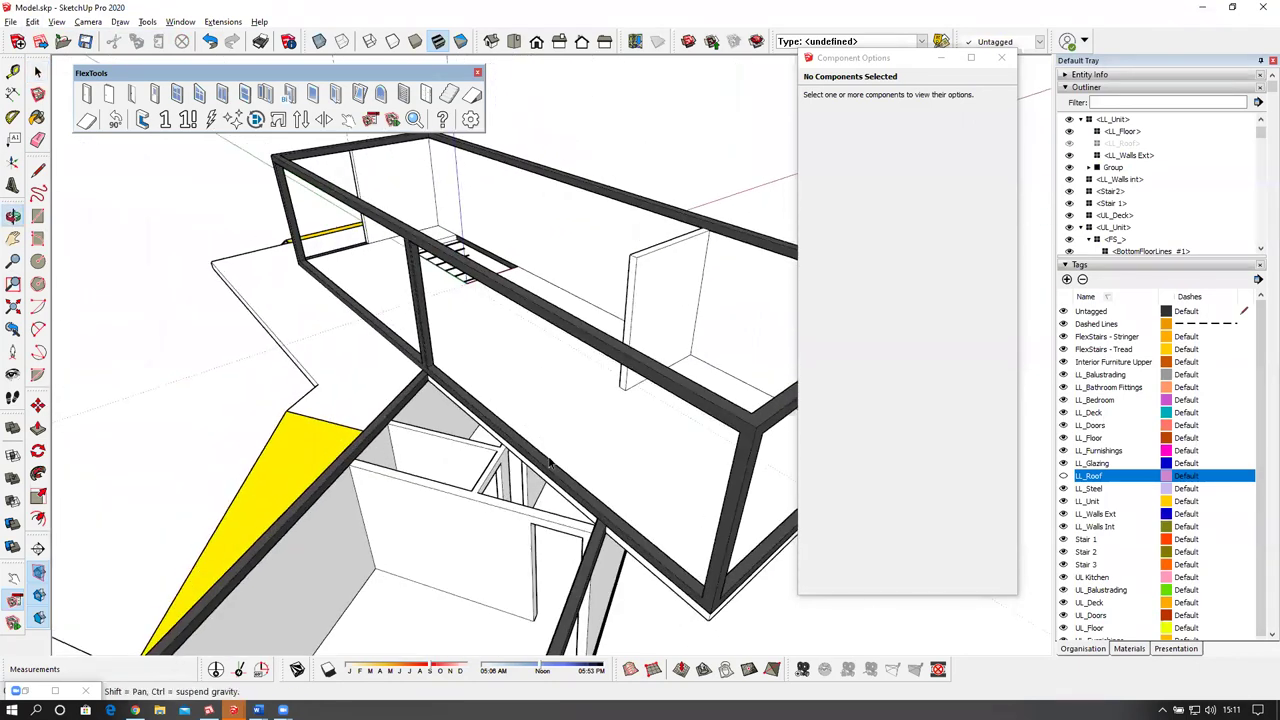
{"action": "scroll", "coordinate": [452, 427], "scroll_direction": "up", "scroll_amount": 3}
{"action": "double_click", "coordinate": [446, 417]}
{"action": "middle_click_drag", "start_coordinate": [523, 400], "coordinate": [515, 350]}
{"action": "scroll", "coordinate": [521, 360], "scroll_direction": "down", "scroll_amount": 6}
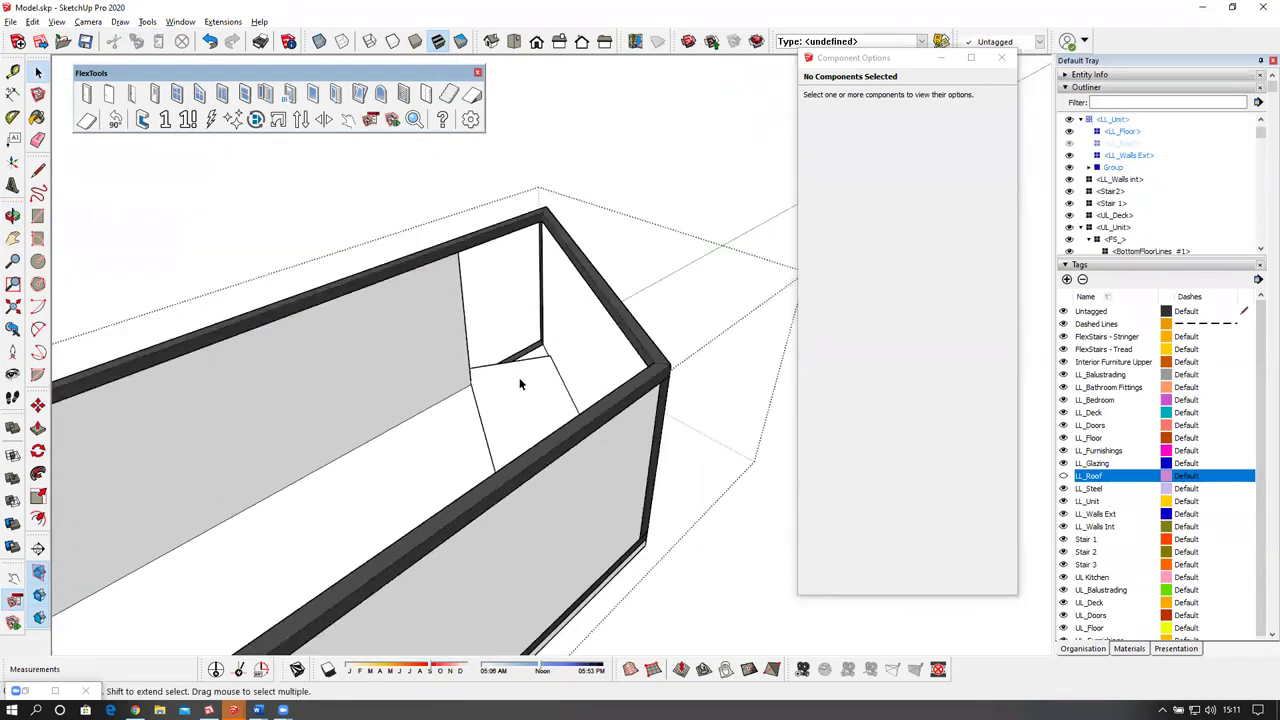
{"action": "left_click", "coordinate": [617, 469]}
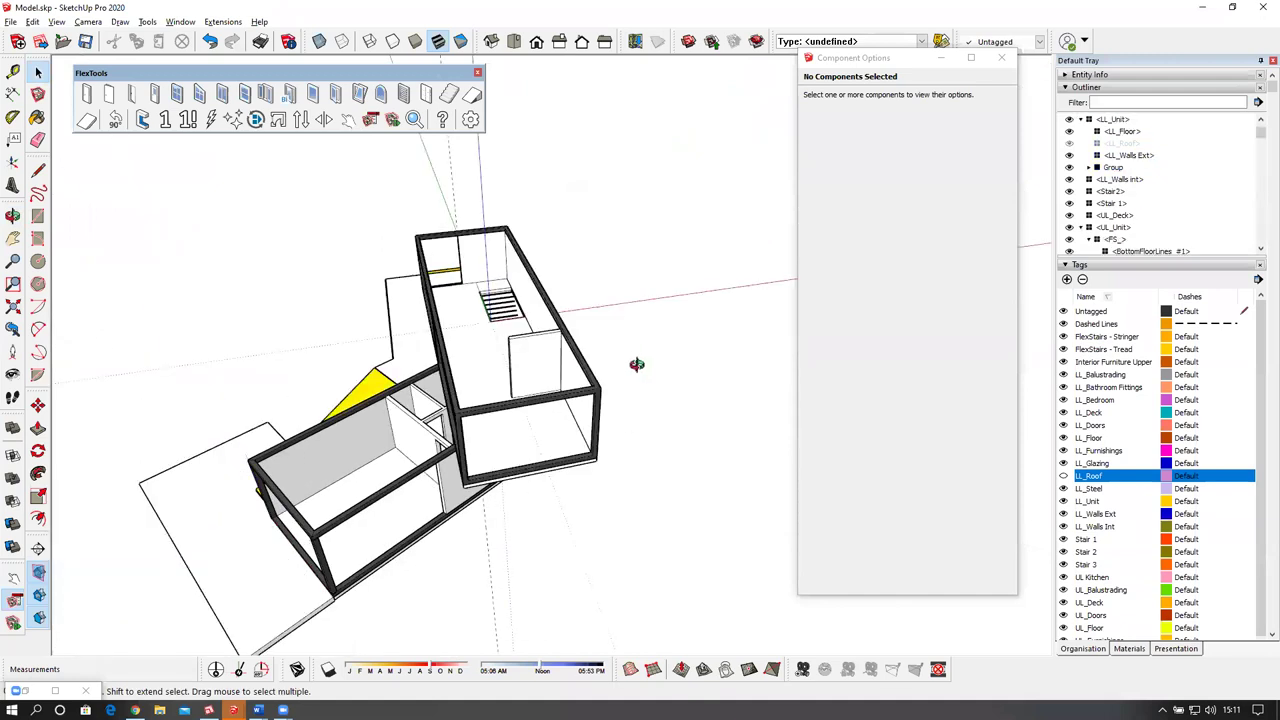
{"action": "middle_click_drag", "start_coordinate": [637, 365], "coordinate": [736, 401]}
Collapse UL_Unit in the Outliner, toggle its visibility off and on, and review the list of tags.
{"action": "left_click_drag", "start_coordinate": [1163, 252], "coordinate": [1138, 407]}
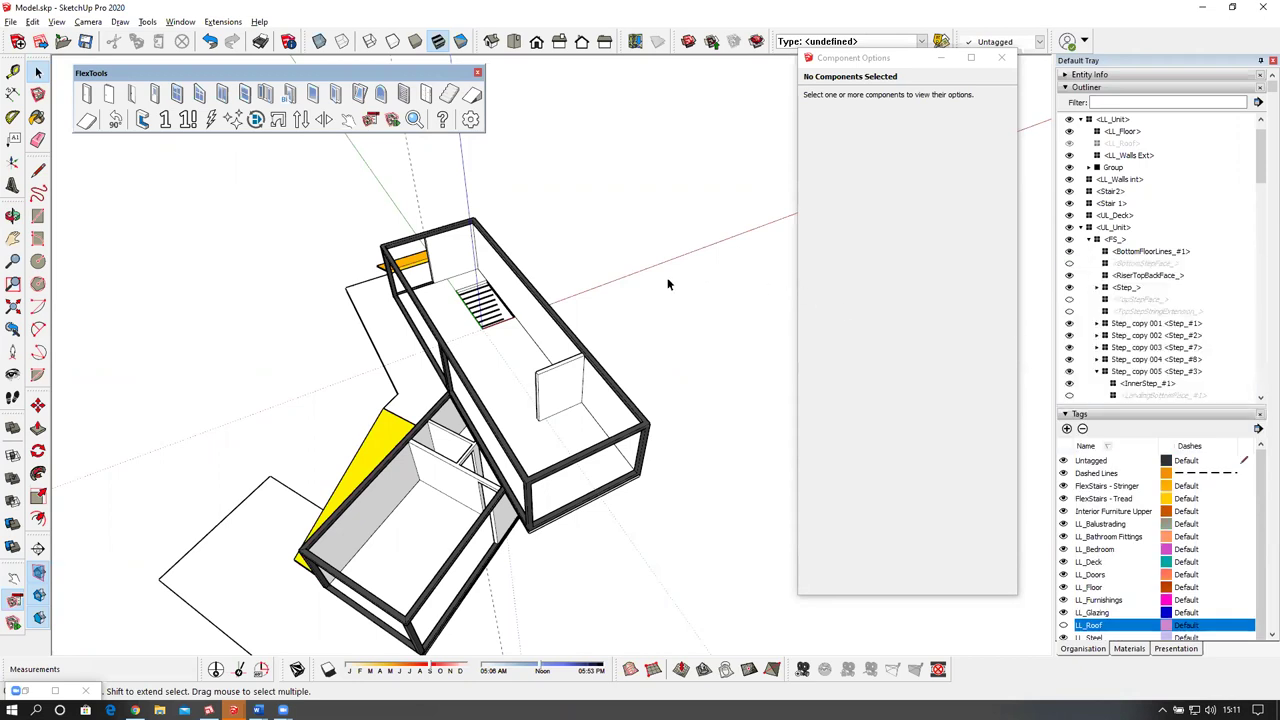
{"action": "middle_click_drag", "start_coordinate": [602, 303], "coordinate": [737, 301]}
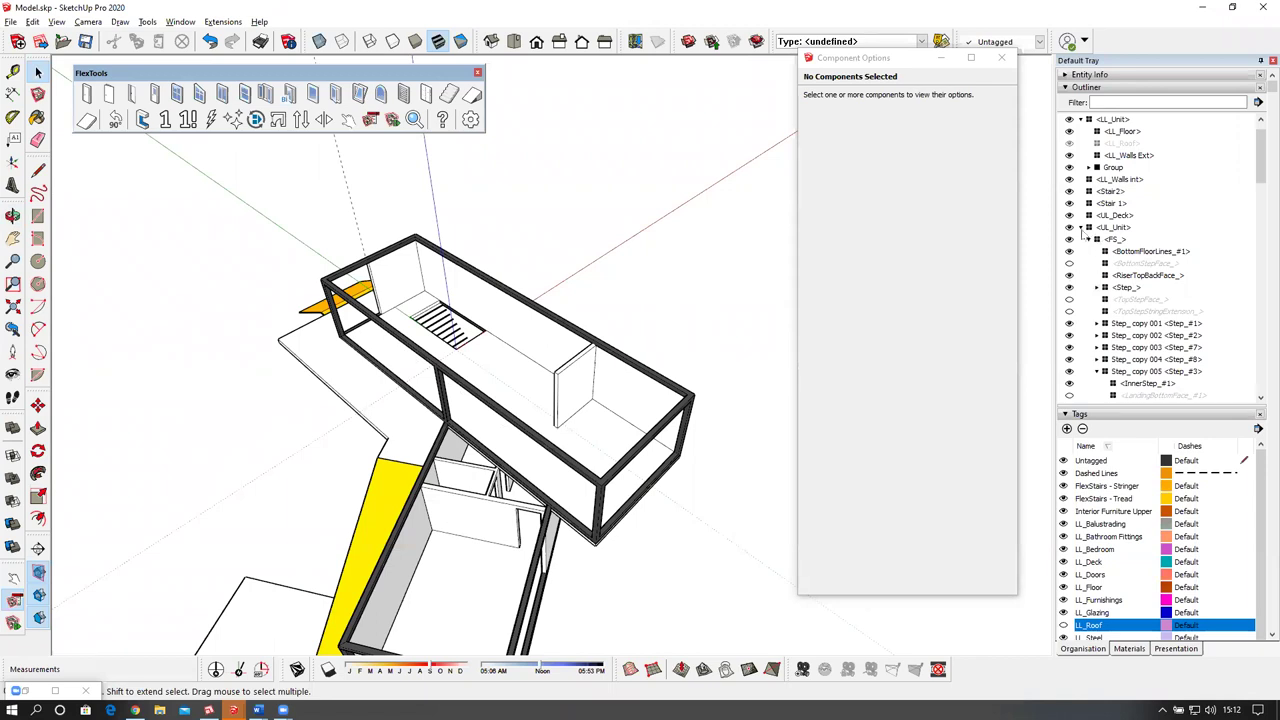
{"action": "left_click", "coordinate": [1081, 228]}
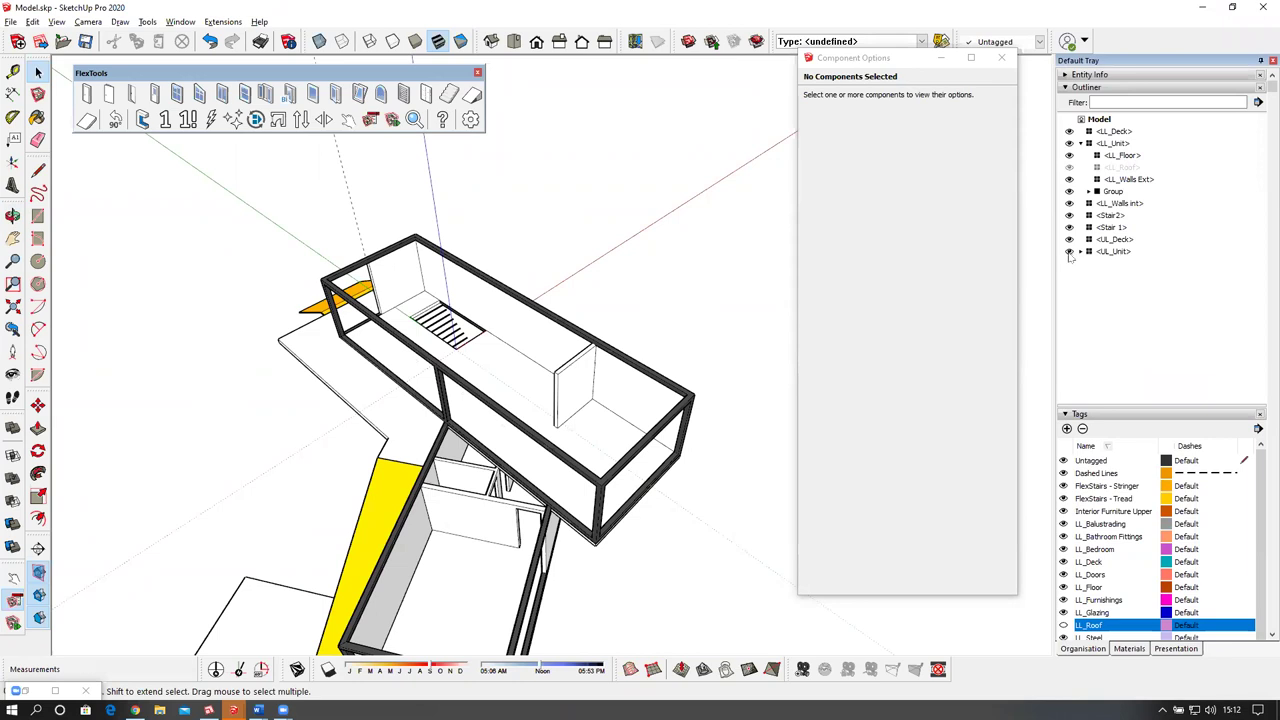
{"action": "left_click", "coordinate": [1069, 252]}
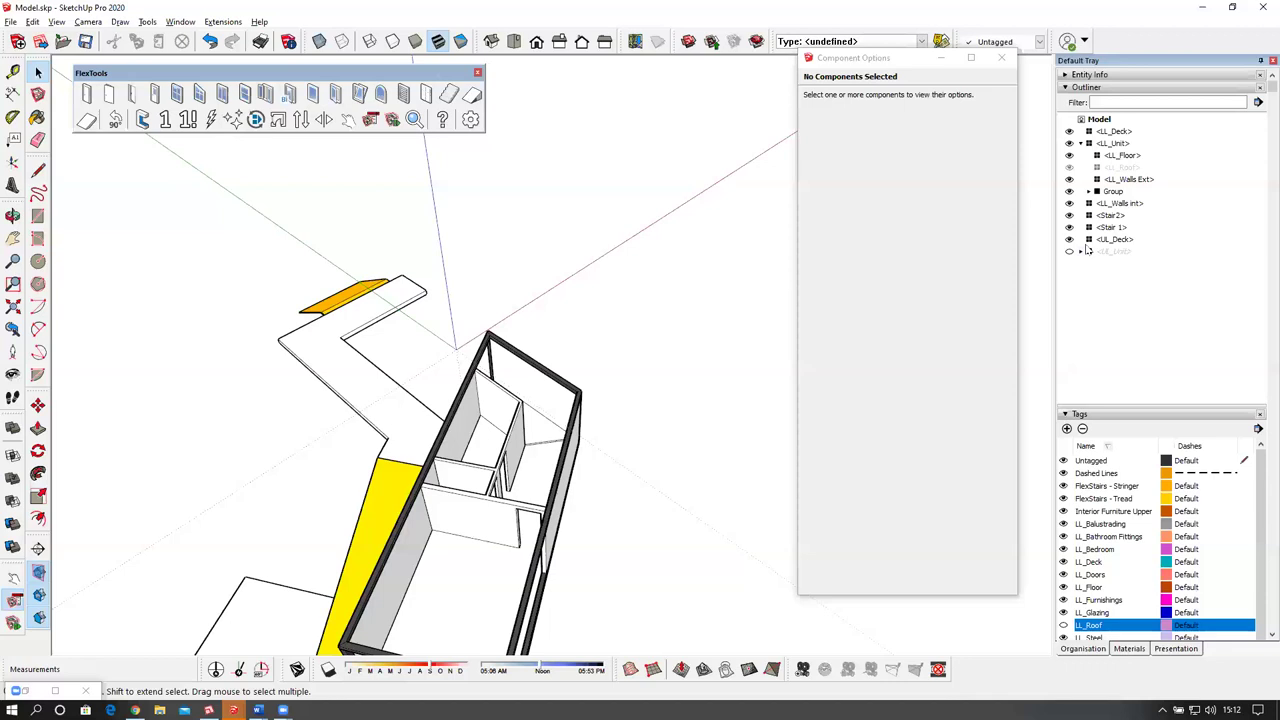
{"action": "left_click", "coordinate": [1069, 252]}
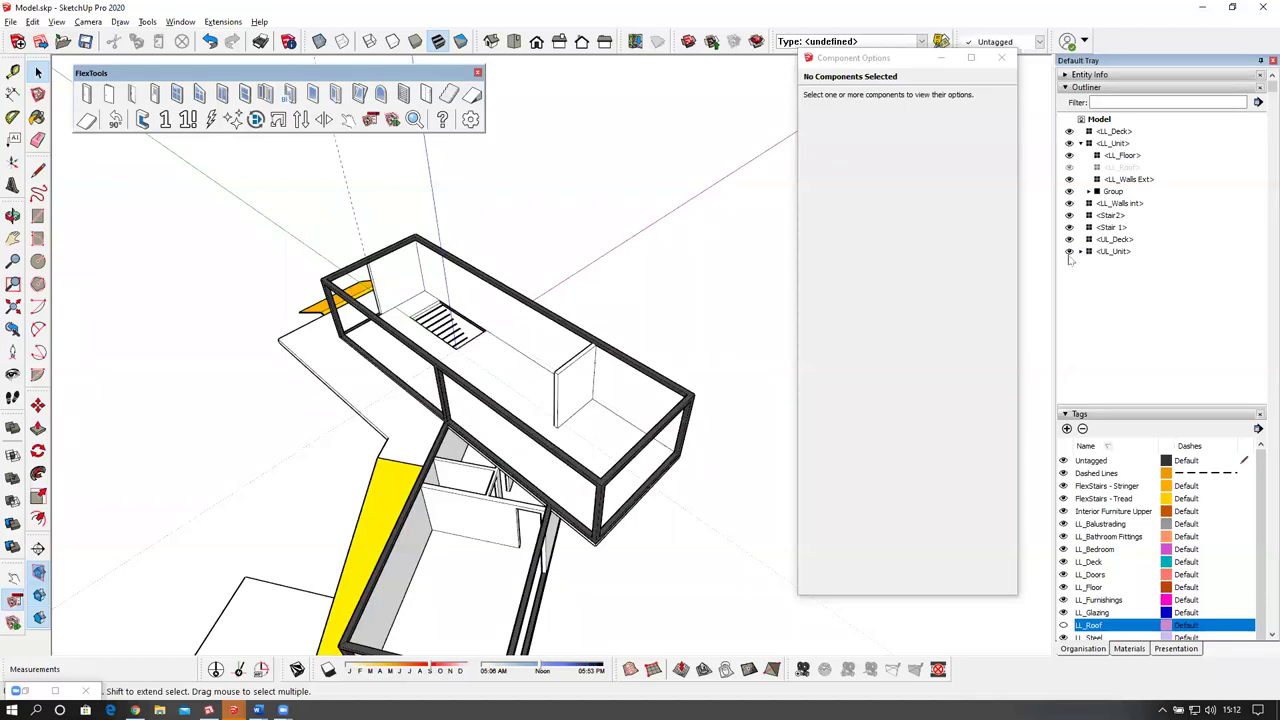
{"action": "left_click", "coordinate": [1069, 252]}
{"action": "left_click", "coordinate": [1069, 252]}
{"action": "scroll", "coordinate": [1109, 281], "scroll_direction": "down", "scroll_amount": 2}
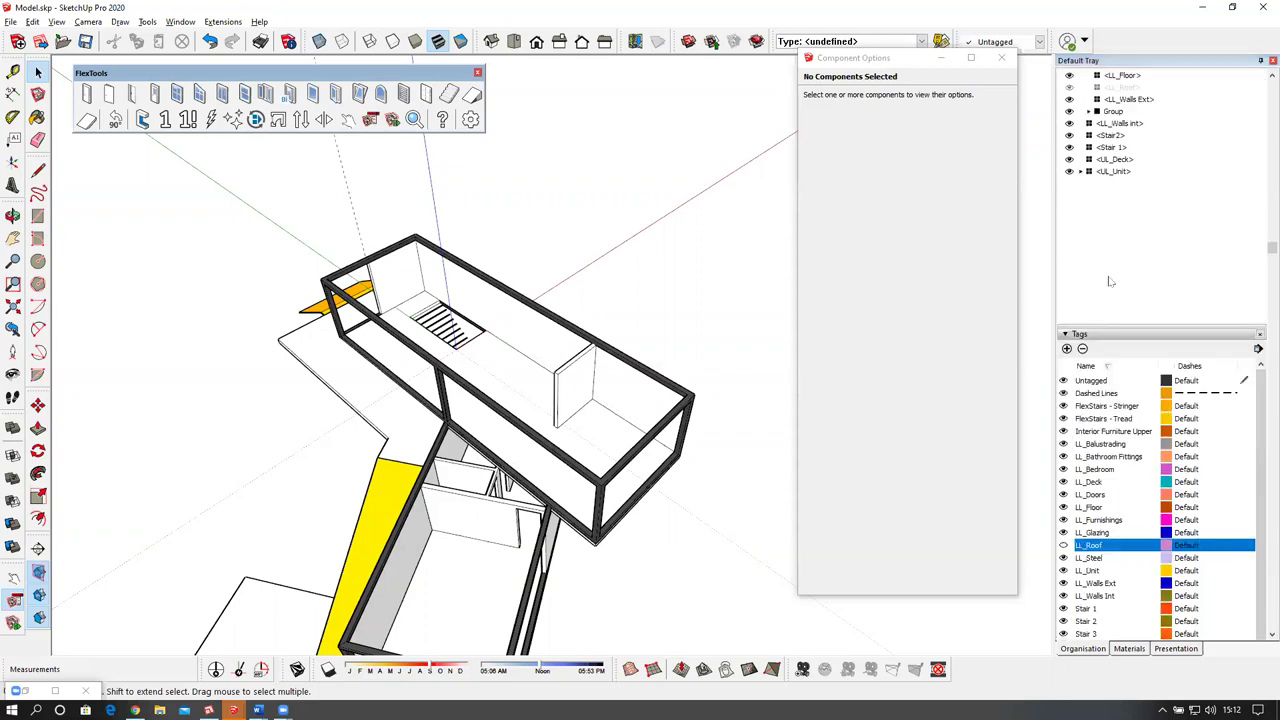
{"action": "scroll", "coordinate": [1083, 580], "scroll_direction": "down", "scroll_amount": 5}
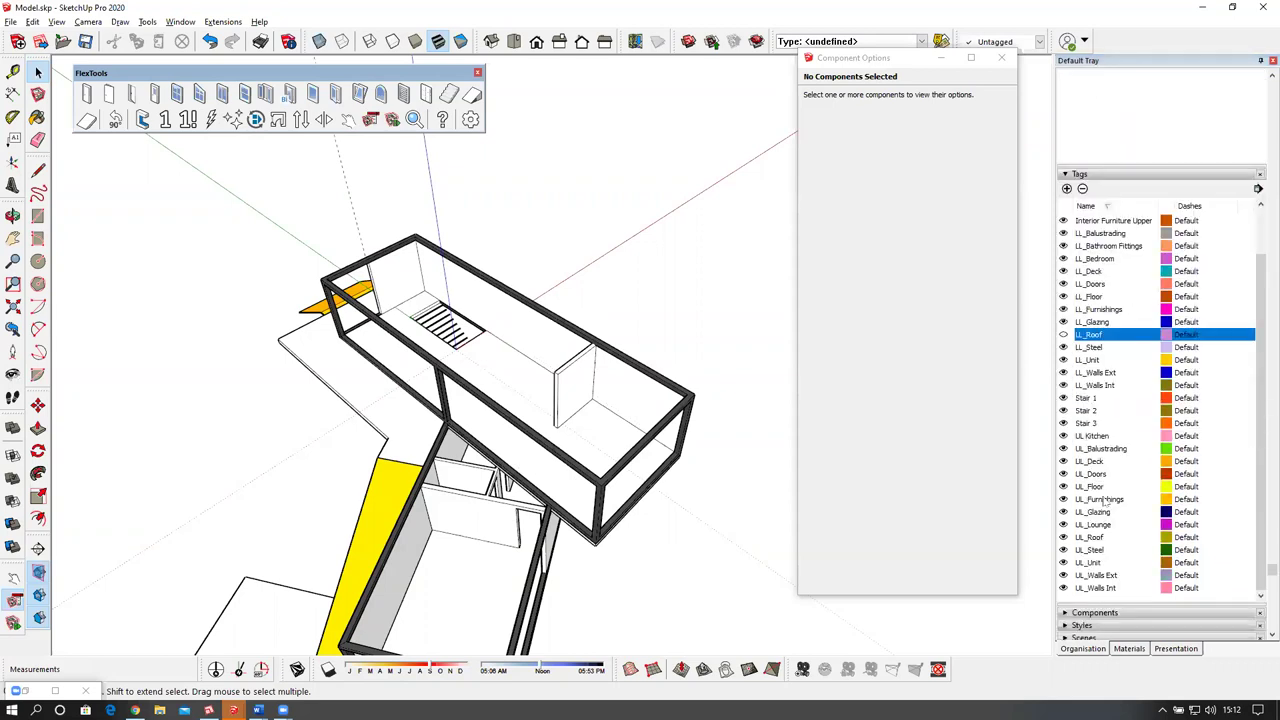
{"action": "scroll", "coordinate": [1111, 260], "scroll_direction": "up", "scroll_amount": 7}
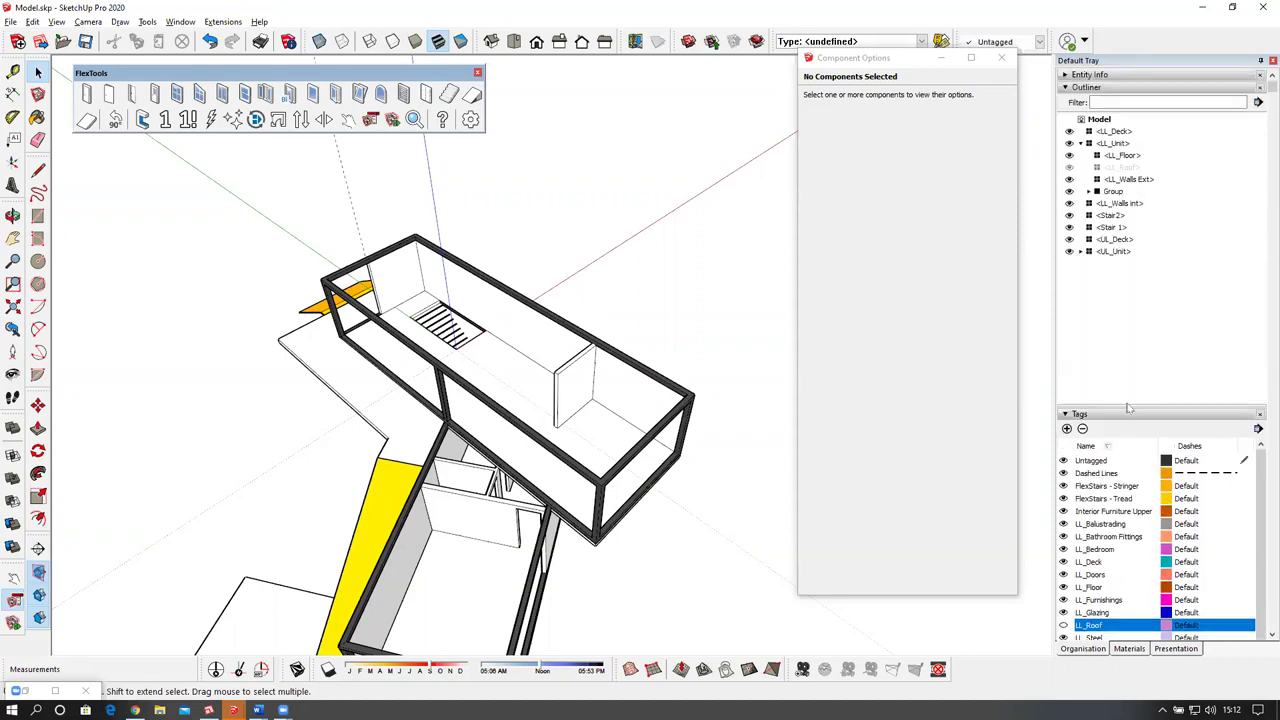
Expand UL_Unit in the Outliner and toggle the visibility of UL_Walls Ext, UL_Walls Int and UL_Roof to check them.
{"action": "left_click_drag", "start_coordinate": [1128, 410], "coordinate": [1120, 325]}
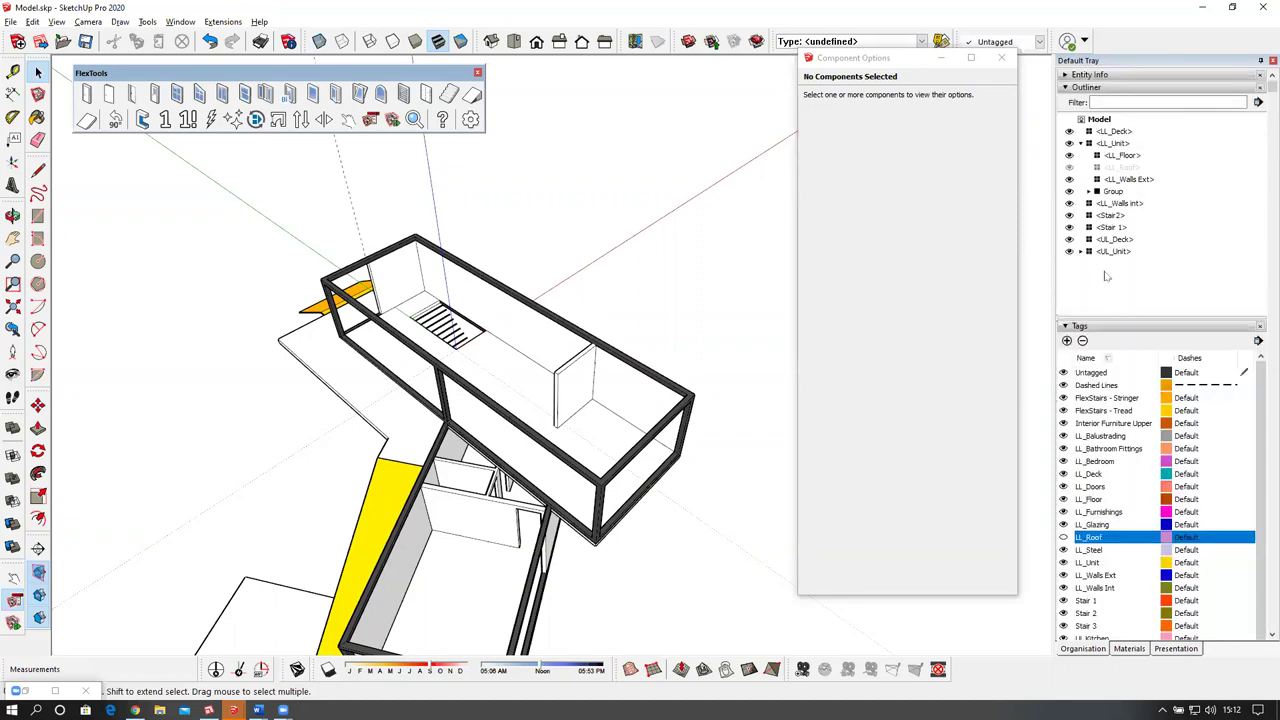
{"action": "left_click", "coordinate": [1081, 251]}
{"action": "scroll", "coordinate": [1105, 284], "scroll_direction": "down", "scroll_amount": 8}
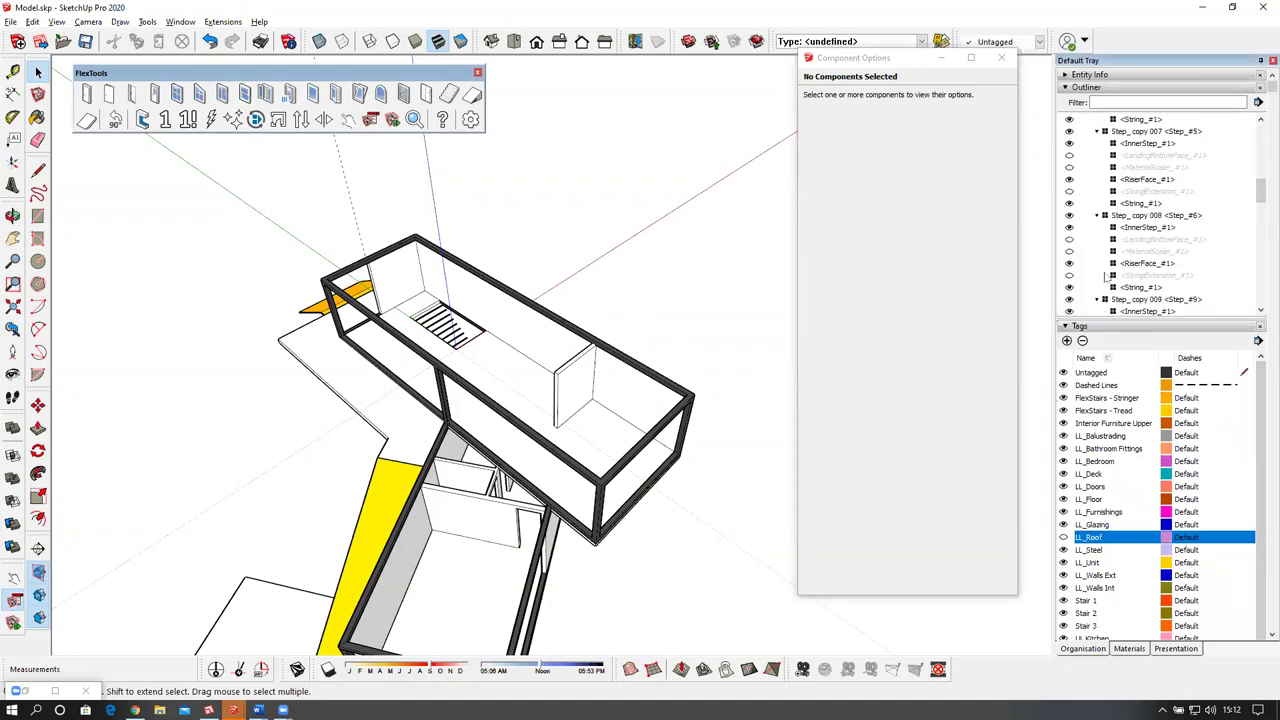
{"action": "left_click_drag", "start_coordinate": [1261, 201], "coordinate": [1261, 311]}
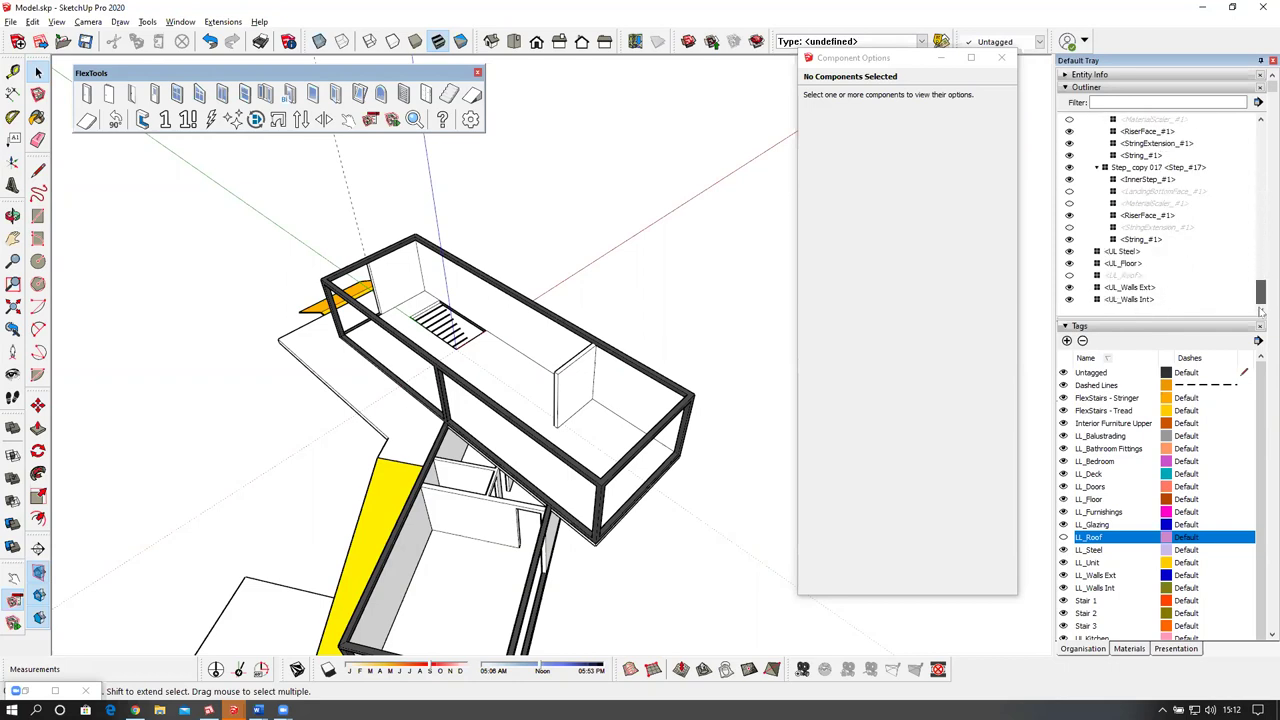
{"action": "left_click", "coordinate": [1069, 288]}
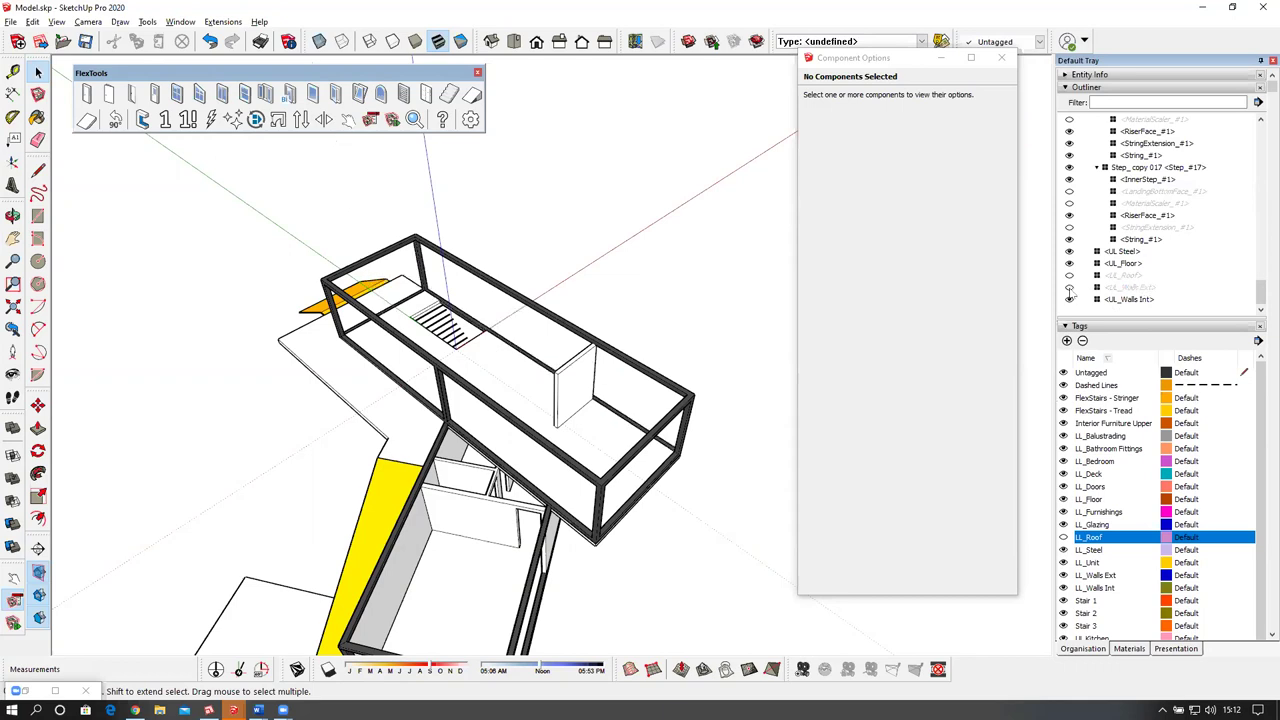
{"action": "left_click", "coordinate": [1069, 288]}
{"action": "left_click", "coordinate": [1069, 300]}
{"action": "left_click", "coordinate": [1069, 300]}
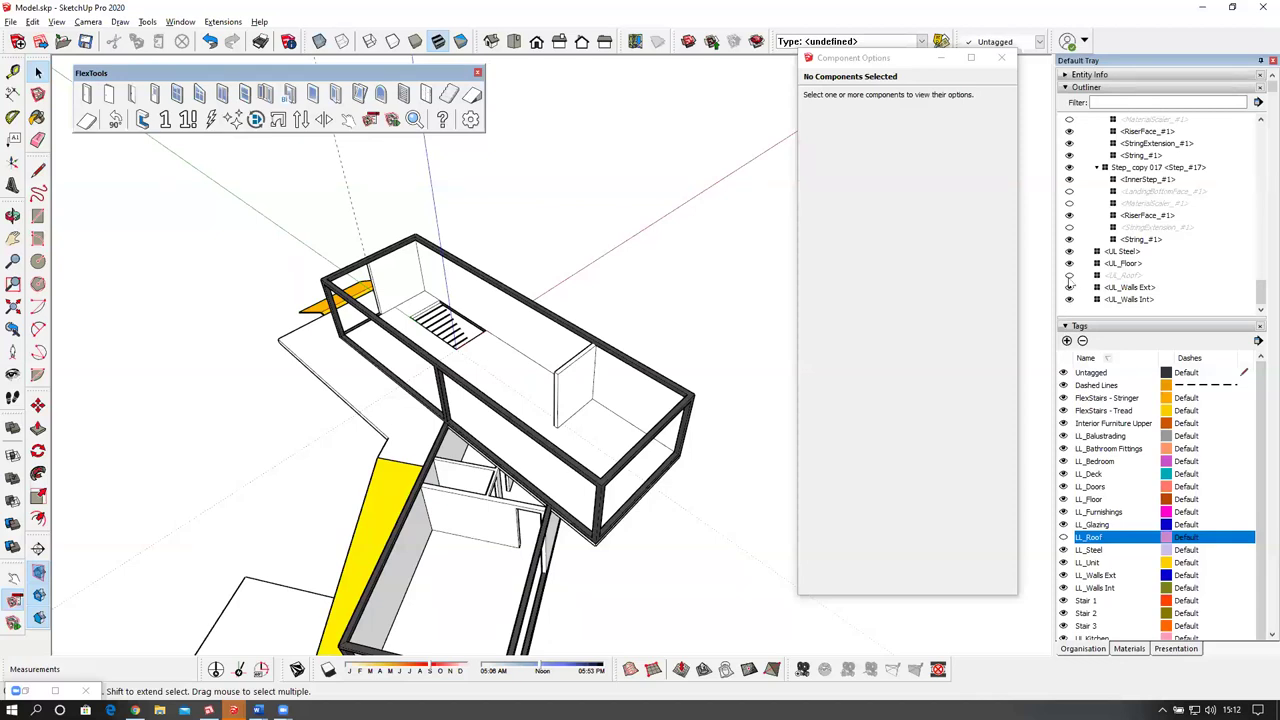
{"action": "left_click", "coordinate": [1069, 276]}
{"action": "left_click", "coordinate": [1069, 276]}
{"action": "scroll", "coordinate": [448, 330], "scroll_direction": "up", "scroll_amount": 10}
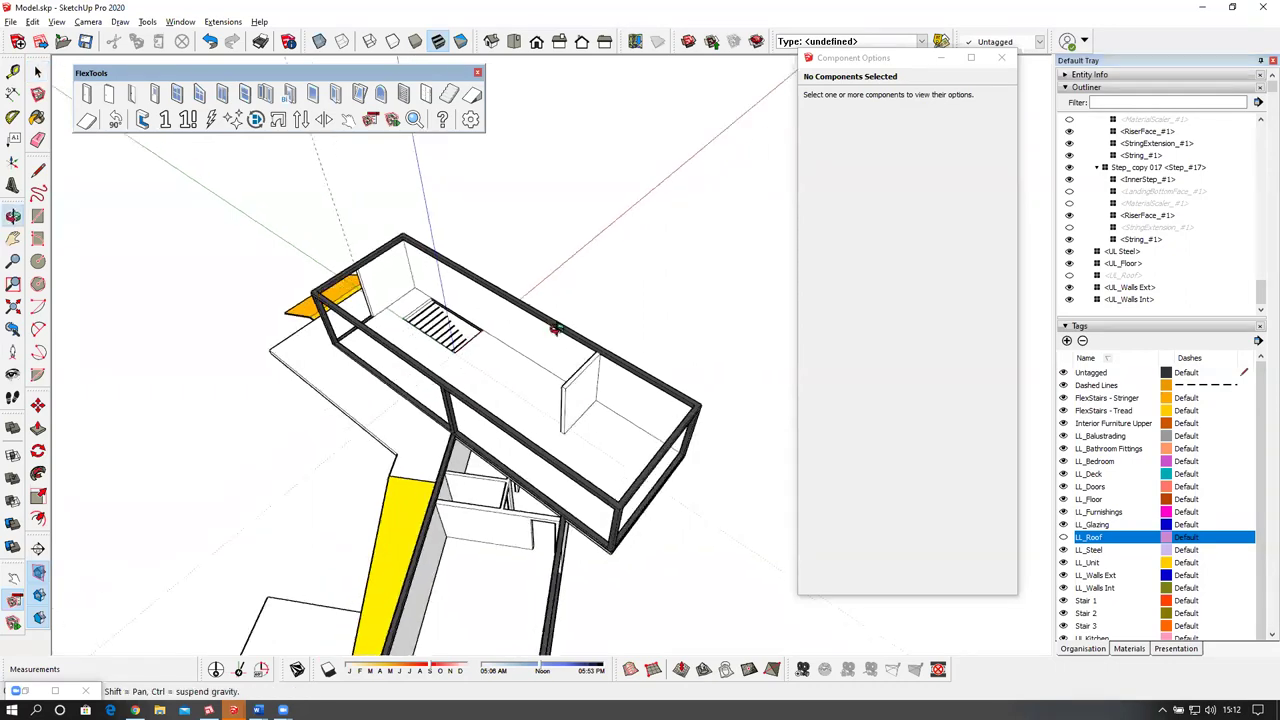
Close the Component Options window and bring the deck's external stair into view.
{"action": "scroll", "coordinate": [476, 320], "scroll_direction": "down", "scroll_amount": 5}
{"action": "middle_click_drag", "start_coordinate": [476, 320], "coordinate": [790, 300]}
{"action": "left_click", "coordinate": [1001, 57]}
{"action": "middle_click_drag", "start_coordinate": [677, 413], "coordinate": [749, 323]}
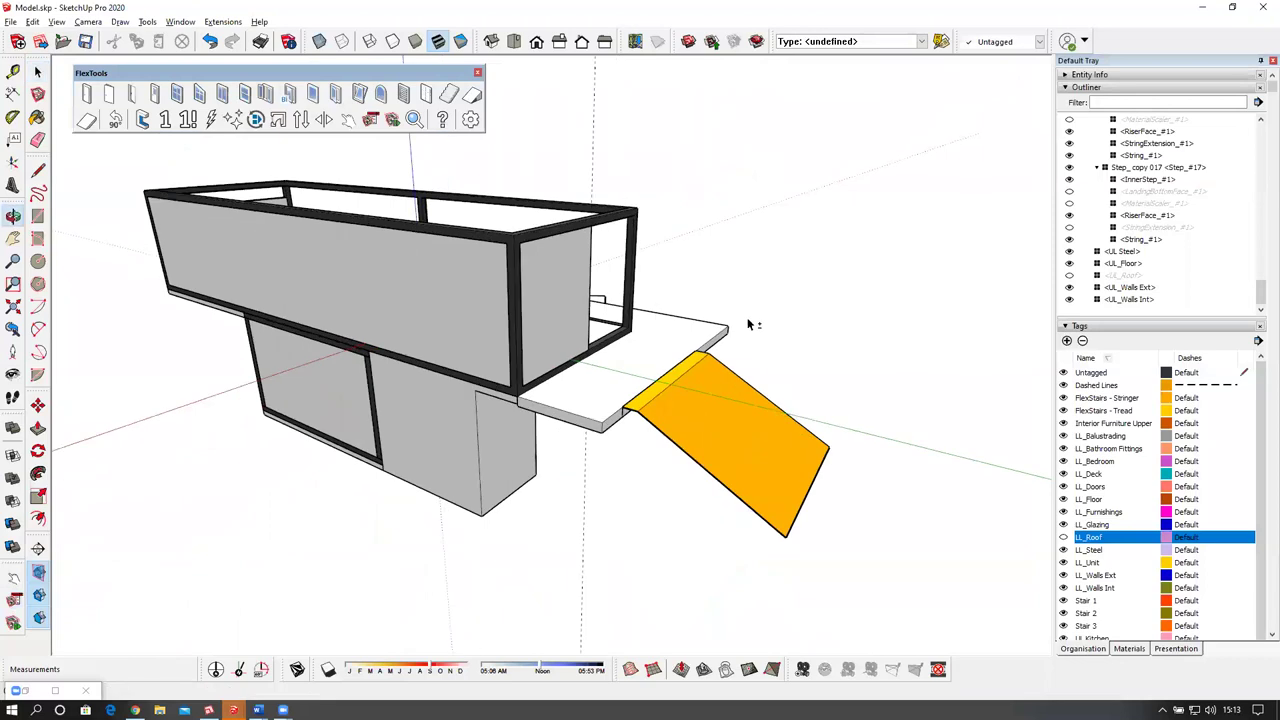
Place a Tape Measure guide below the side edge of the external stair's top tread at the deck.
{"action": "scroll", "coordinate": [637, 405], "scroll_direction": "up", "scroll_amount": 5}
{"action": "middle_click_drag", "start_coordinate": [606, 395], "coordinate": [587, 387]}
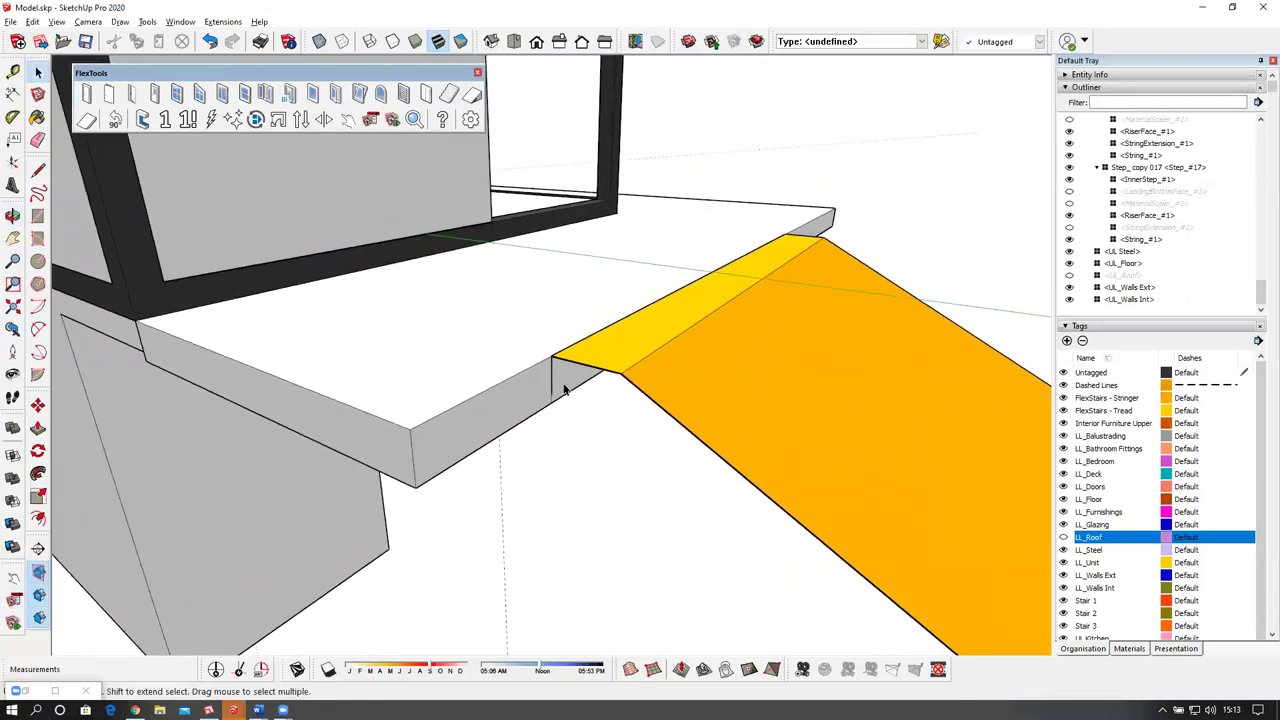
{"action": "scroll", "coordinate": [563, 368], "scroll_direction": "up", "scroll_amount": 2}
{"action": "key", "text": "t"}
{"action": "left_click", "coordinate": [563, 352]}
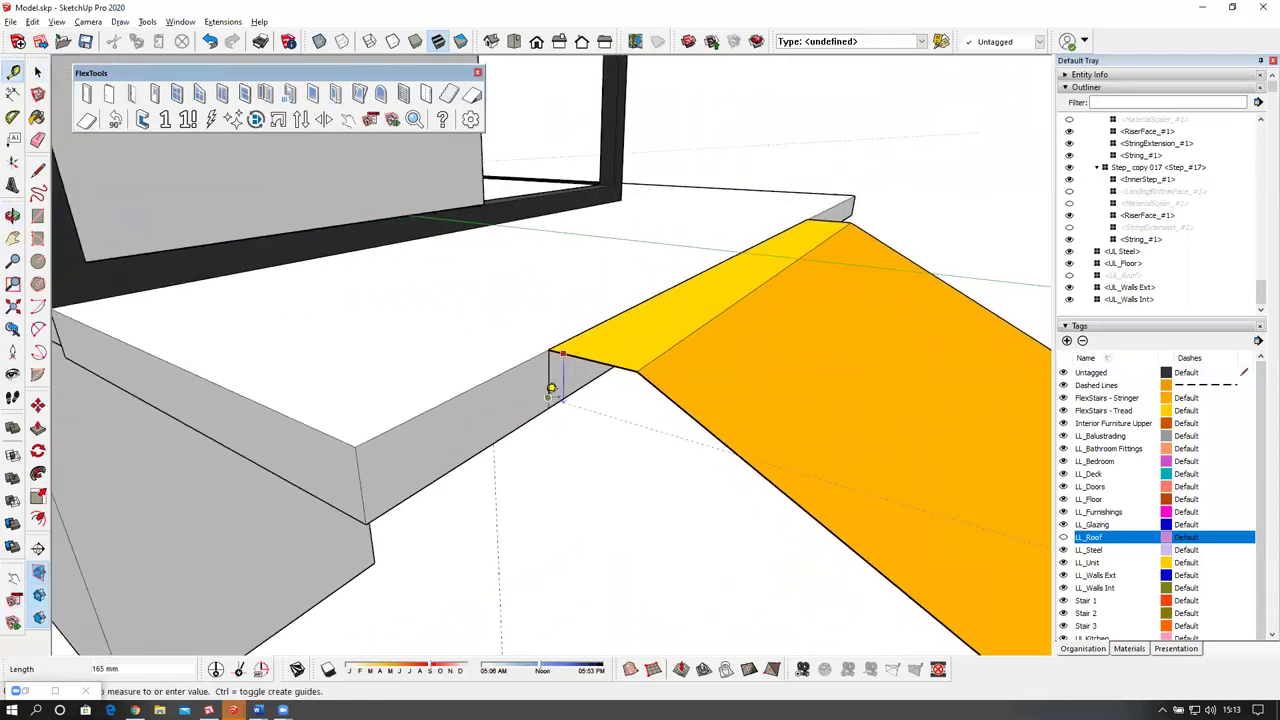
{"action": "type", "text": "1"}
{"action": "key", "text": "Return"}
Draw a vertical rectangle at the end of the top tread, spanning from the tread's edge down to the guide.
{"action": "key", "text": "d"}
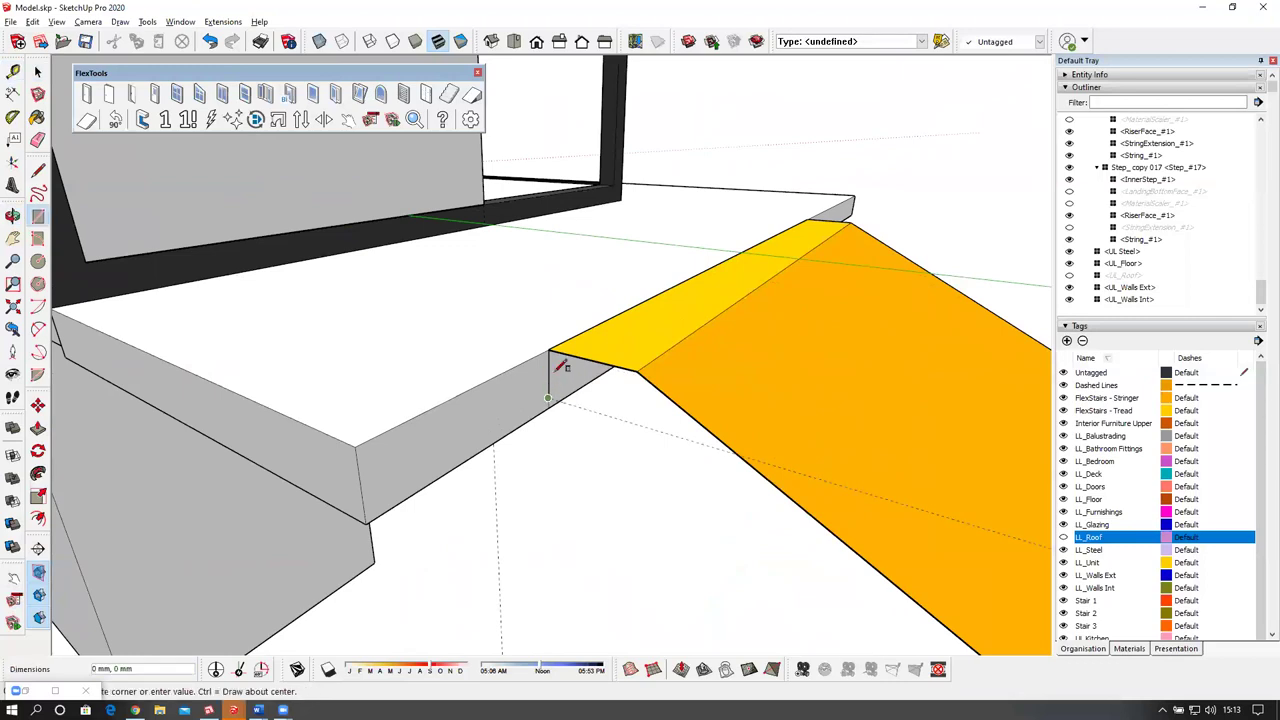
{"action": "left_click", "coordinate": [637, 371]}
{"action": "middle_click_drag", "start_coordinate": [641, 412], "coordinate": [543, 397]}
{"action": "key", "text": "space"}
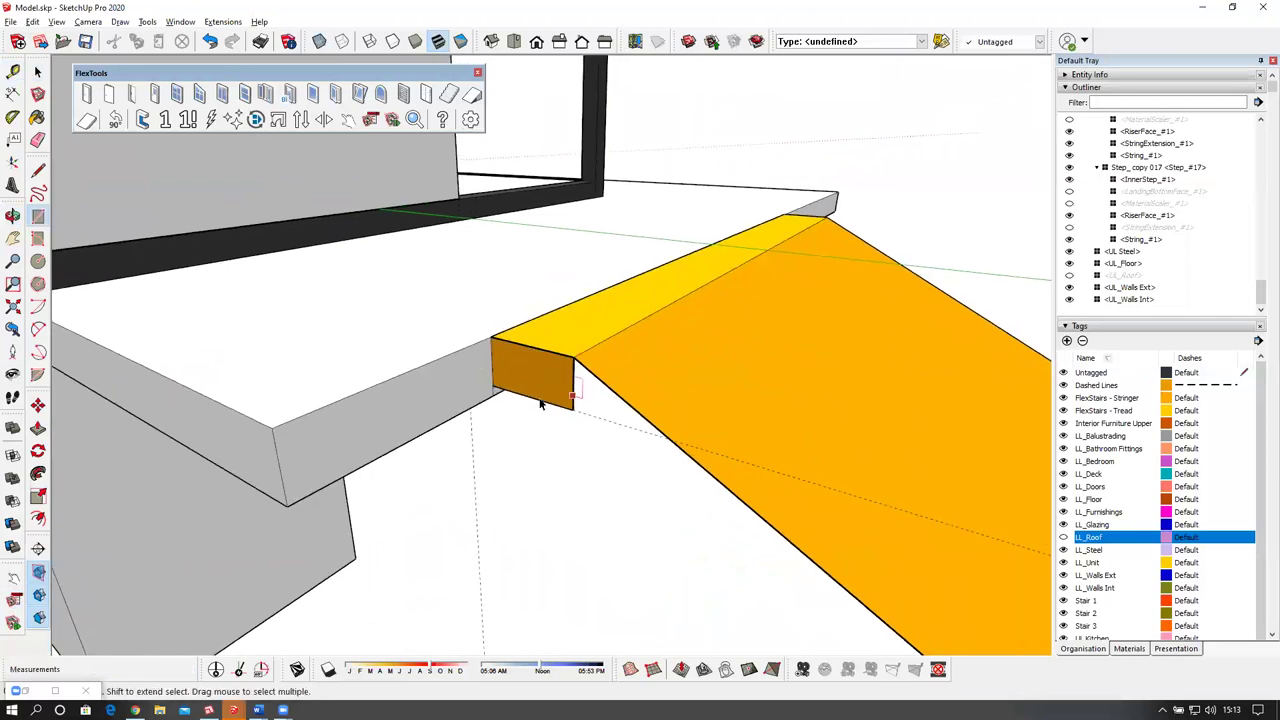
Make the new rectangle a component with the definition name Stair 2 Step.
{"action": "scroll", "coordinate": [541, 396], "scroll_direction": "up", "scroll_amount": 2}
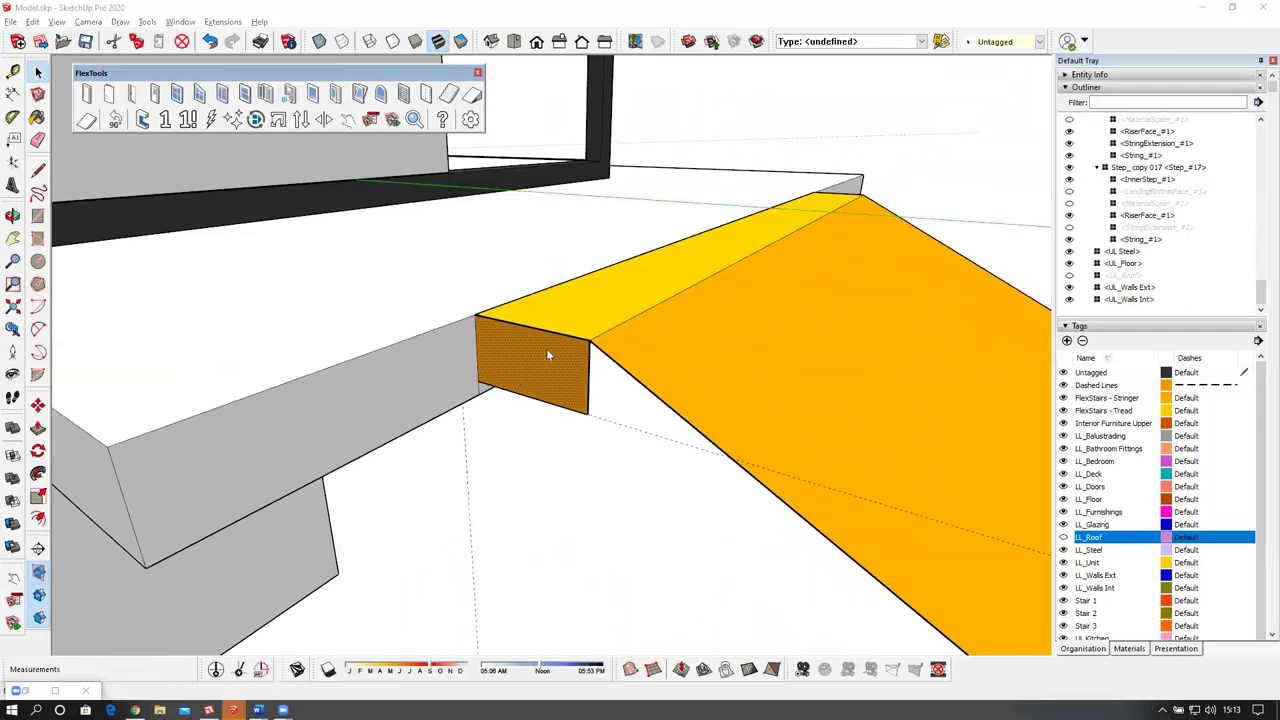
{"action": "key", "text": "g"}
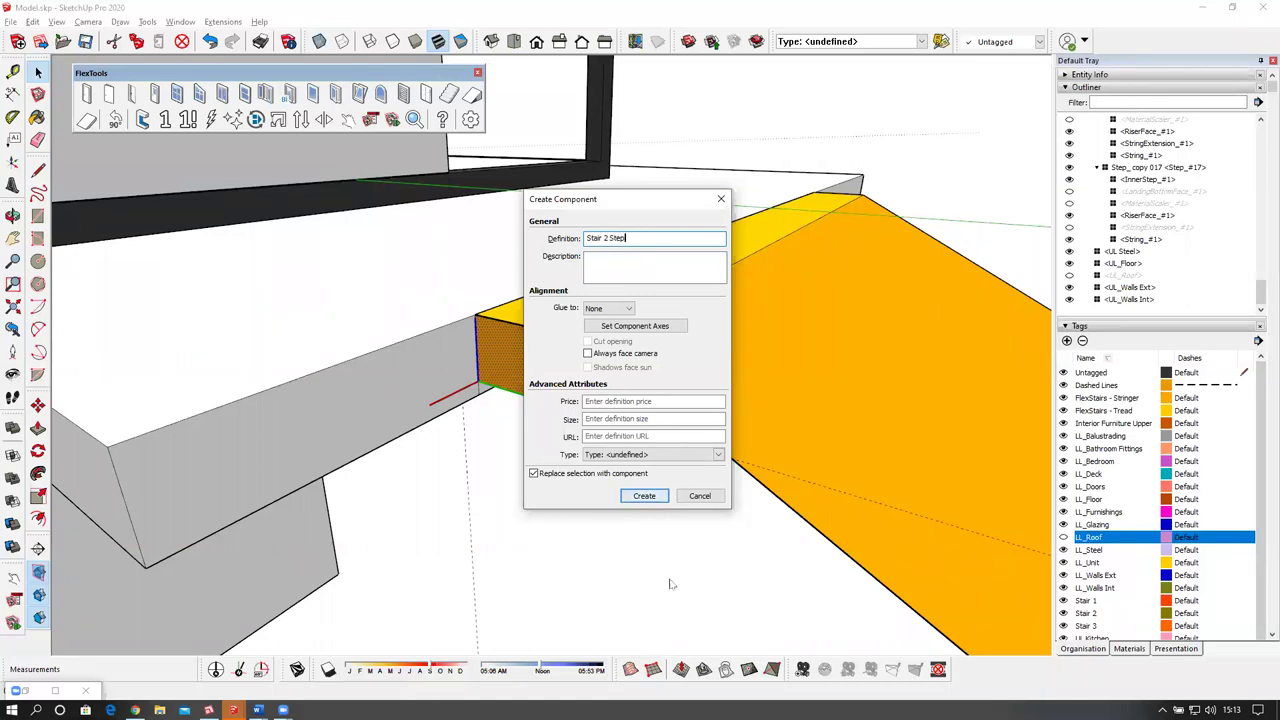
{"action": "left_click", "coordinate": [645, 497]}
{"action": "scroll", "coordinate": [597, 386], "scroll_direction": "up", "scroll_amount": 2}
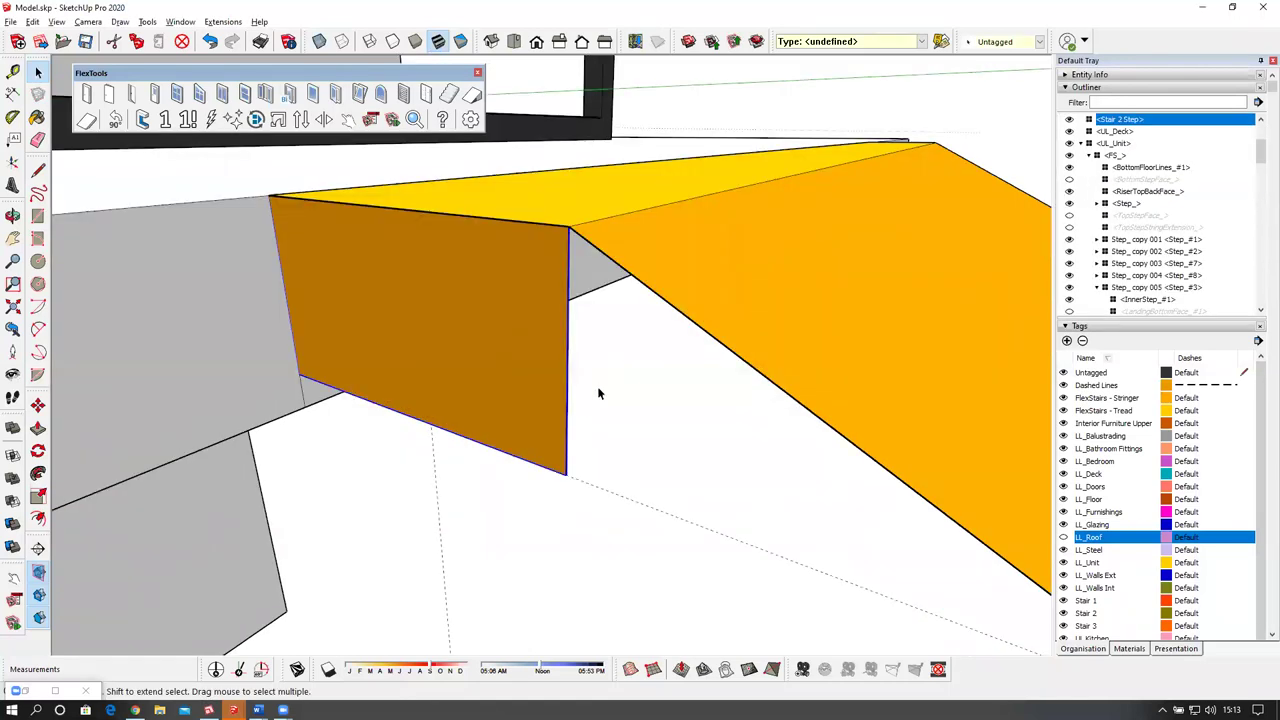
Assign the Stair 2 tag to the Stair 2 Step component.
{"action": "scroll", "coordinate": [597, 386], "scroll_direction": "down", "scroll_amount": 5}
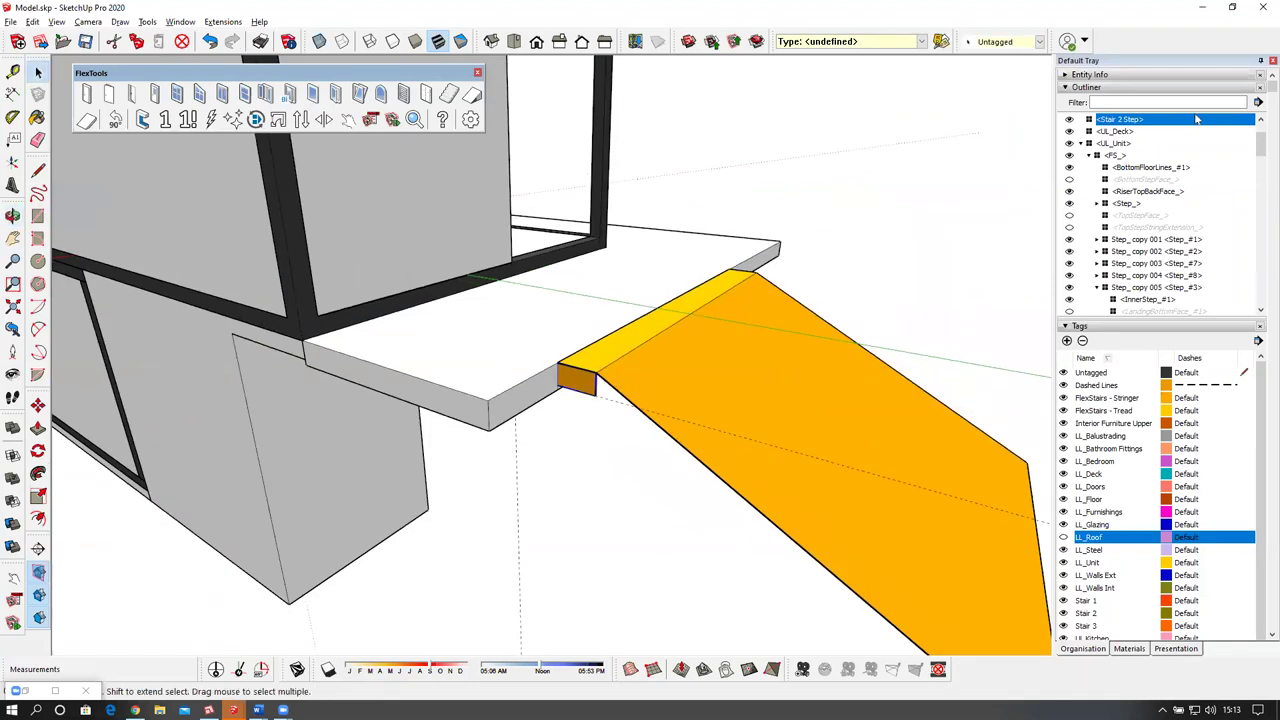
{"action": "scroll", "coordinate": [1198, 119], "scroll_direction": "up", "scroll_amount": 3}
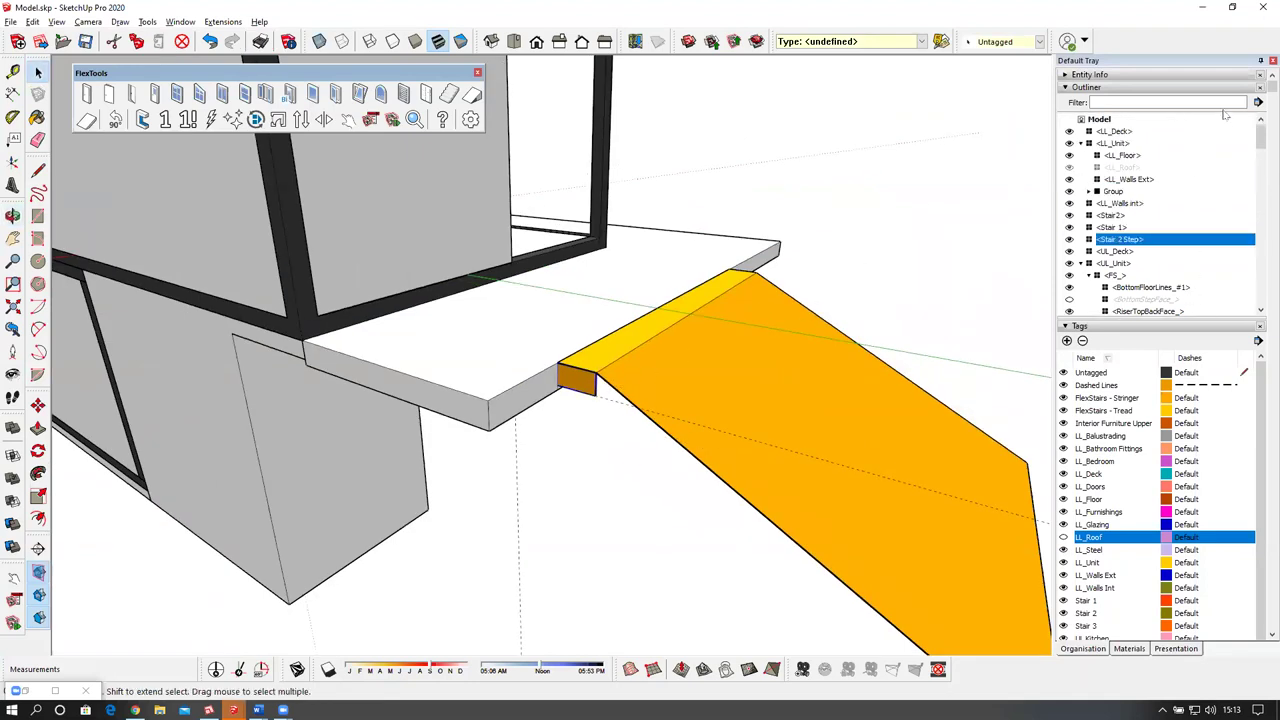
{"action": "left_click", "coordinate": [1208, 76]}
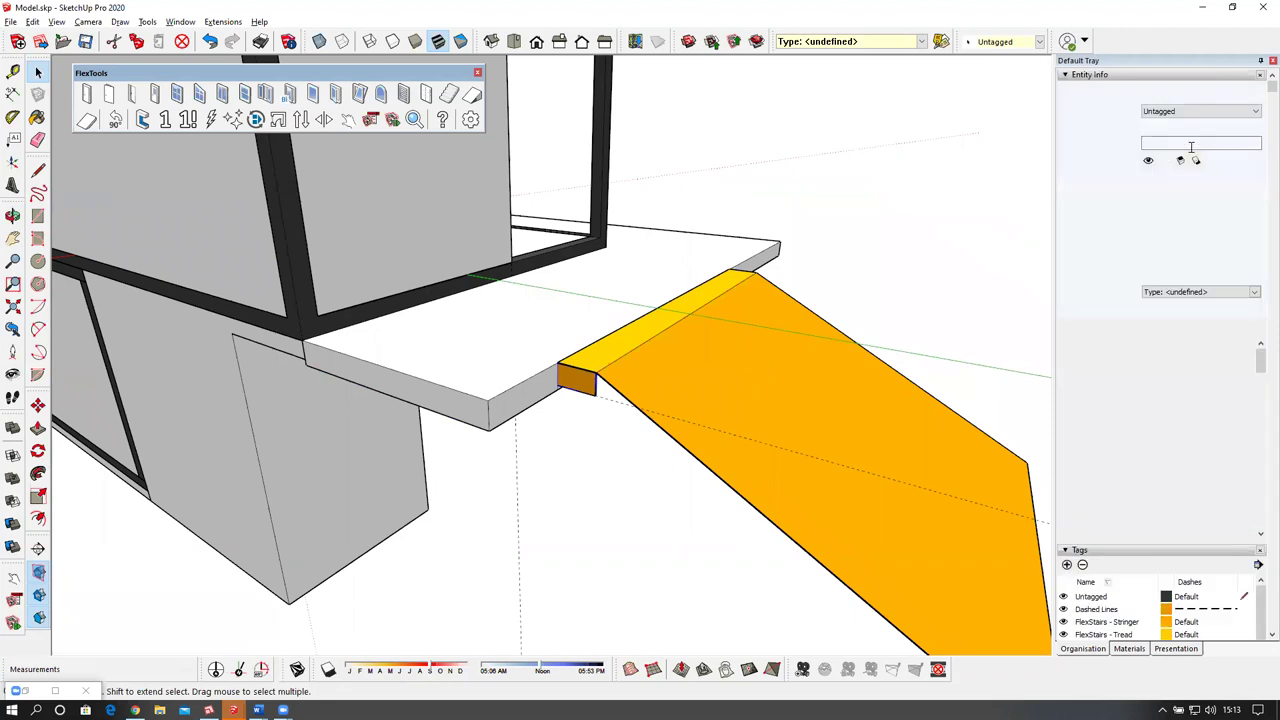
{"action": "left_click", "coordinate": [1200, 111]}
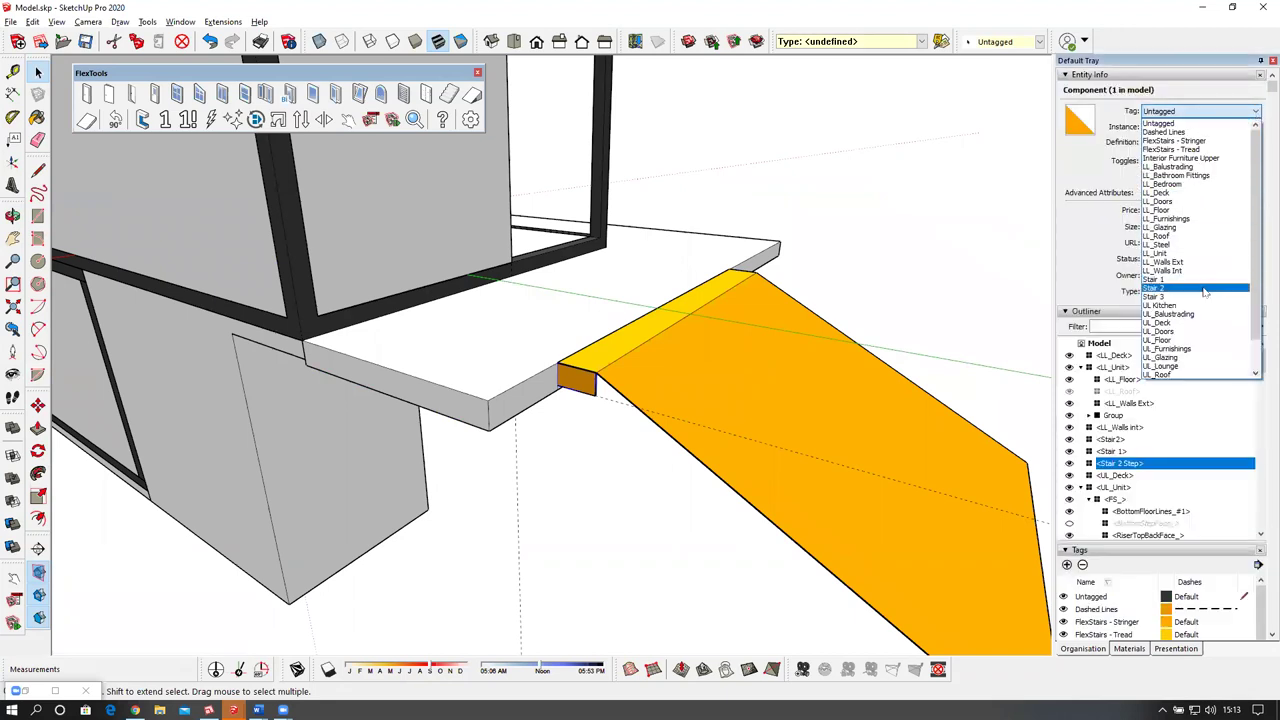
{"action": "left_click", "coordinate": [1204, 290]}
Open the UL_Unit component for editing at the internal staircase on the upper level.
{"action": "middle_click_drag", "start_coordinate": [640, 325], "coordinate": [717, 487]}
{"action": "scroll", "coordinate": [675, 466], "scroll_direction": "down", "scroll_amount": 3}
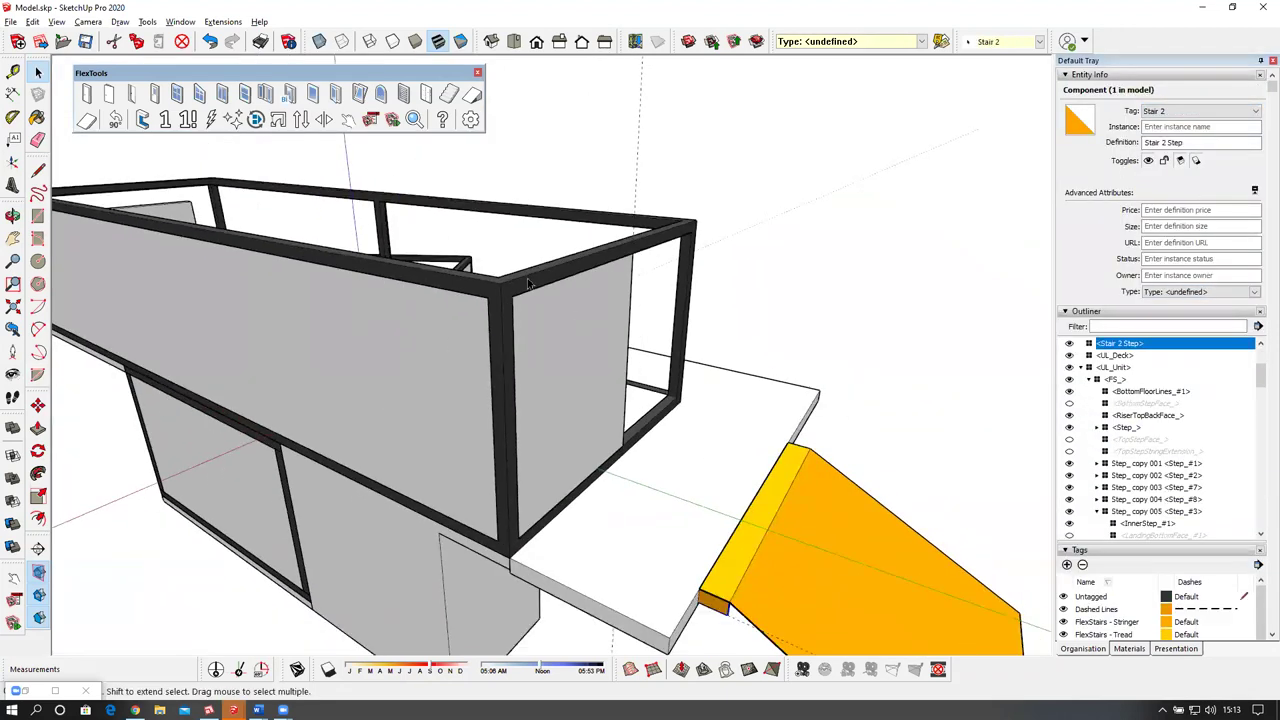
{"action": "middle_click_drag", "start_coordinate": [530, 285], "coordinate": [443, 414]}
{"action": "scroll", "coordinate": [486, 423], "scroll_direction": "up", "scroll_amount": 5}
{"action": "left_click", "coordinate": [487, 423]}
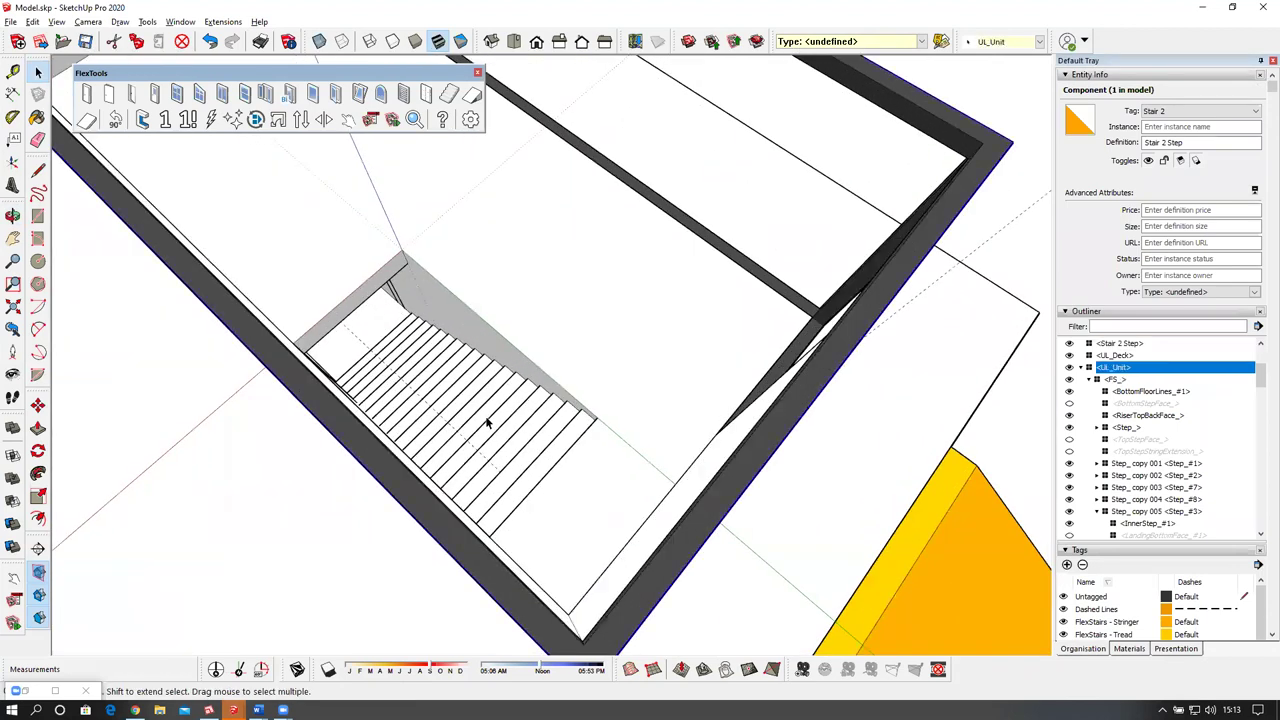
{"action": "double_click", "coordinate": [492, 412]}
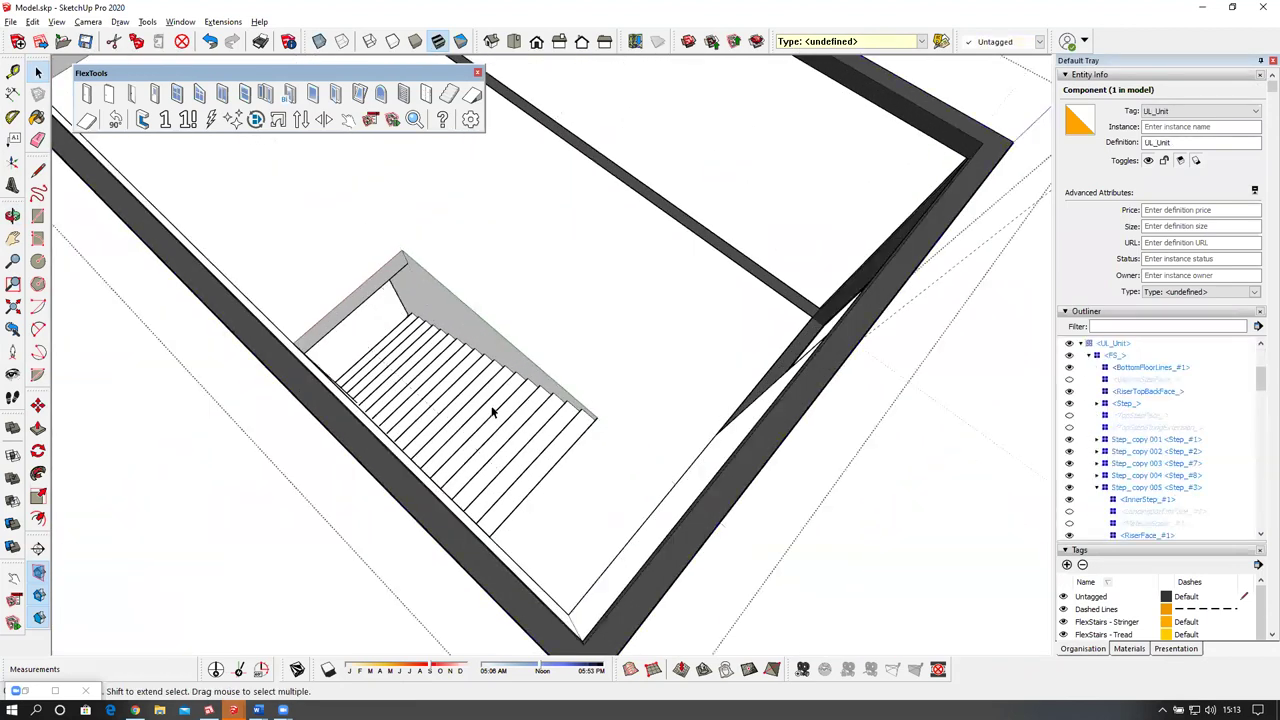
Assign the Stair 1 tag to the FS_ staircase component inside UL_Unit, and close UL_Unit.
{"action": "double_click", "coordinate": [506, 404]}
{"action": "key", "text": "Escape"}
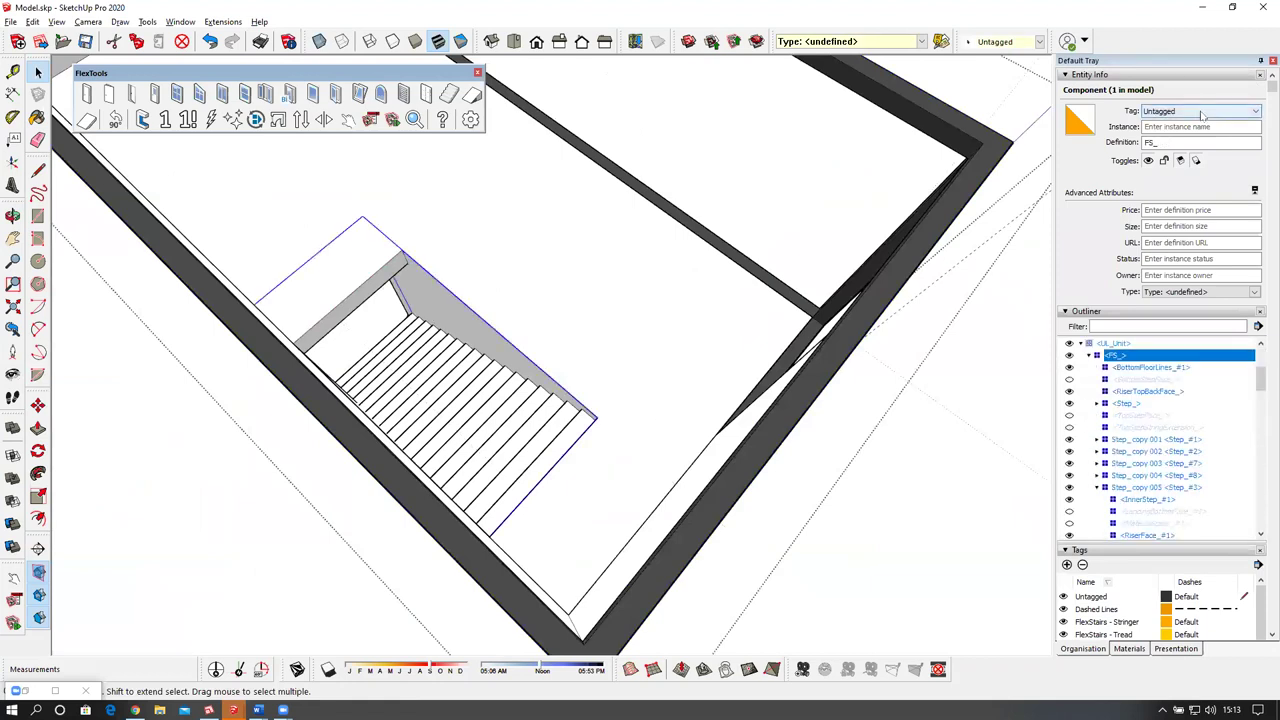
{"action": "double_click", "coordinate": [508, 422]}
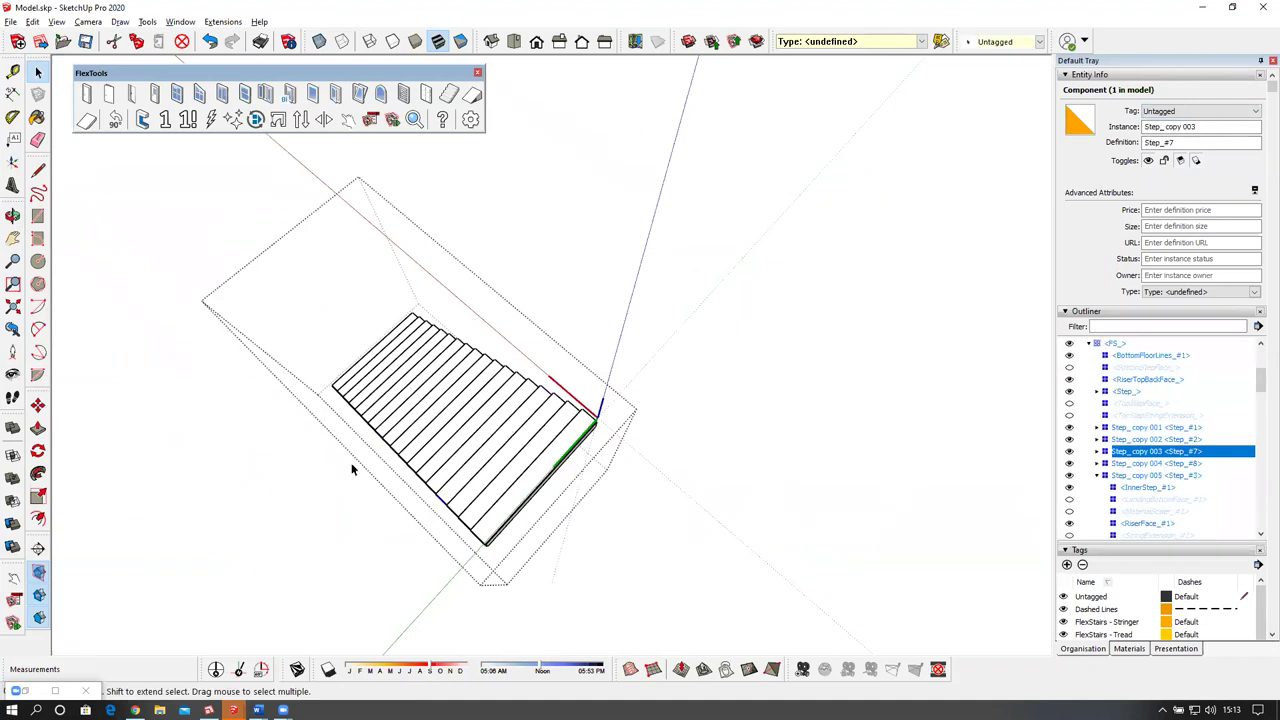
{"action": "left_click", "coordinate": [352, 468]}
{"action": "left_click", "coordinate": [466, 434]}
{"action": "left_click", "coordinate": [1228, 113]}
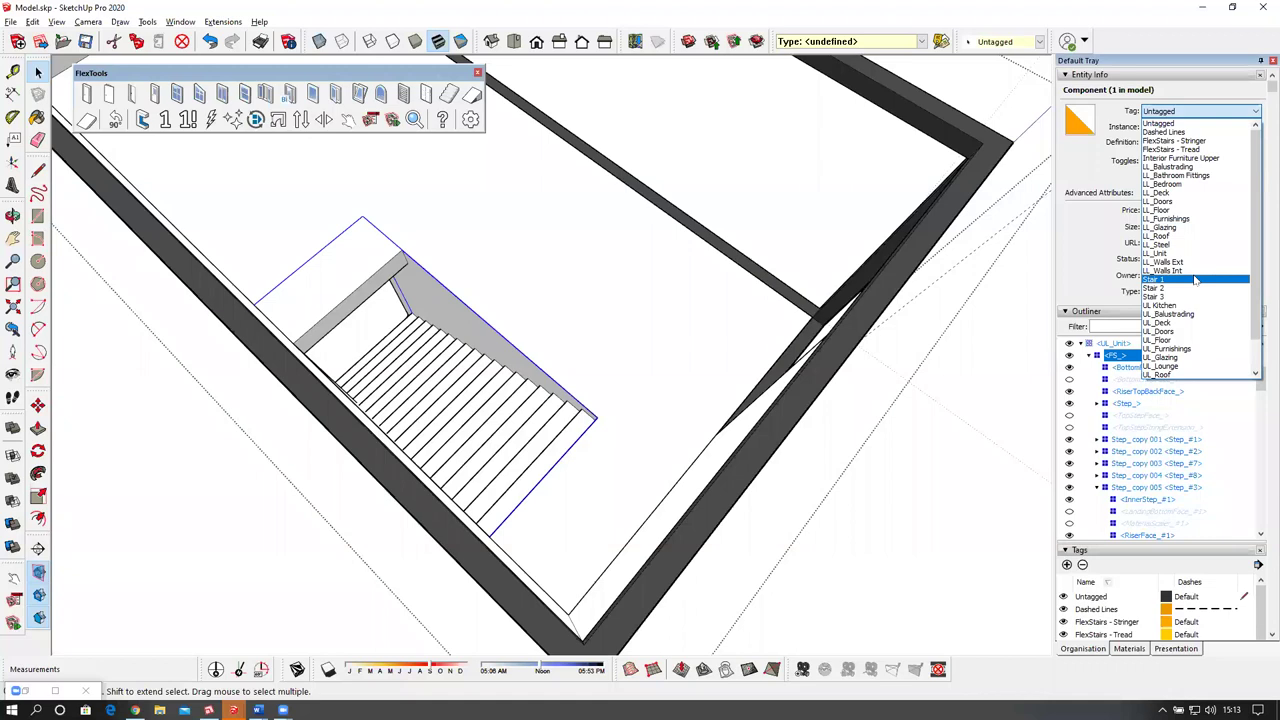
{"action": "left_click", "coordinate": [1195, 280]}
{"action": "middle_click_drag", "start_coordinate": [400, 286], "coordinate": [592, 446]}
{"action": "left_click", "coordinate": [720, 295]}
Copy the Stair 2 Step component diagonally downward, from its upper deck-side corner to its lower outer corner.
{"action": "scroll", "coordinate": [589, 448], "scroll_direction": "up", "scroll_amount": 3}
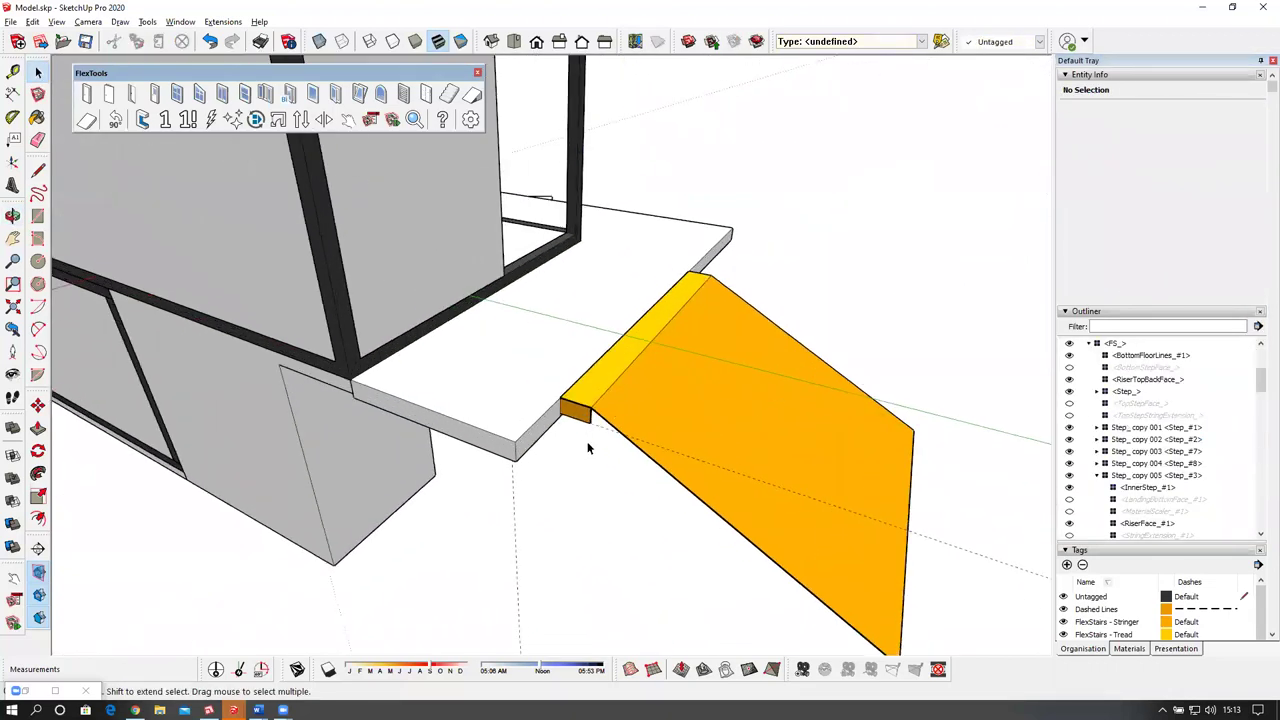
{"action": "scroll", "coordinate": [564, 384], "scroll_direction": "up", "scroll_amount": 3}
{"action": "left_click", "coordinate": [535, 326]}
{"action": "scroll", "coordinate": [535, 326], "scroll_direction": "down", "scroll_amount": 1}
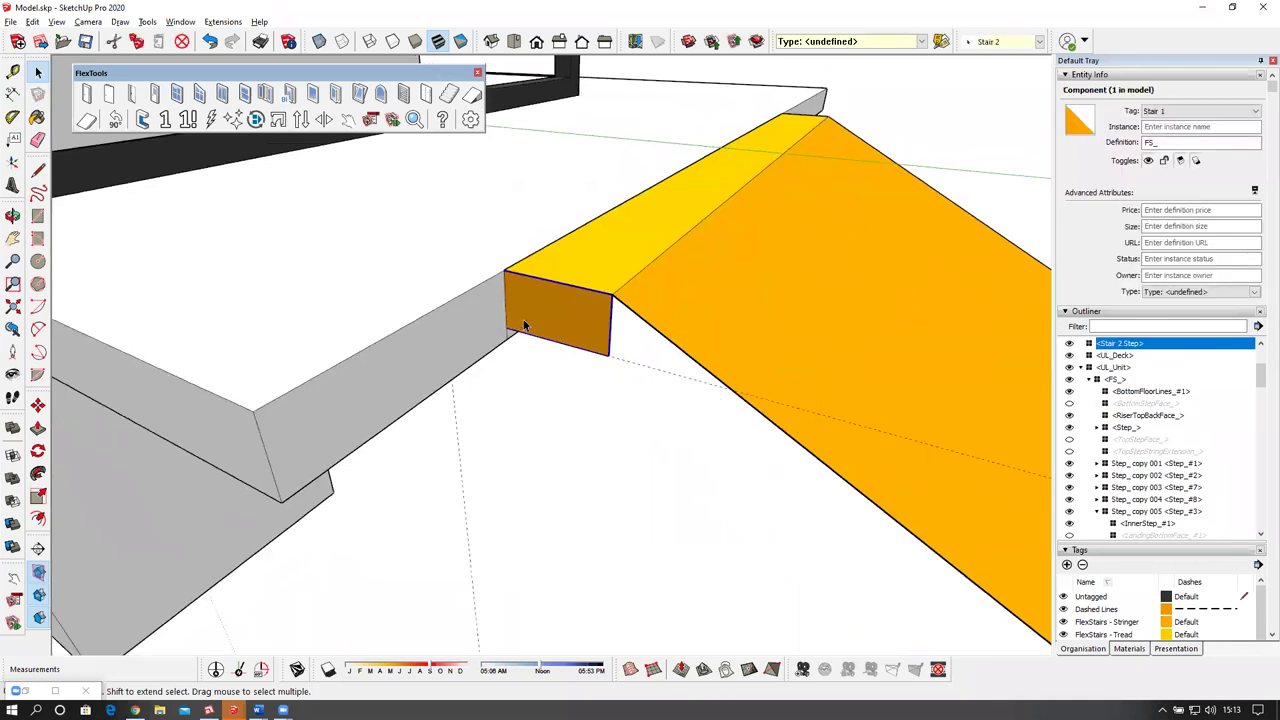
{"action": "key", "text": "m"}
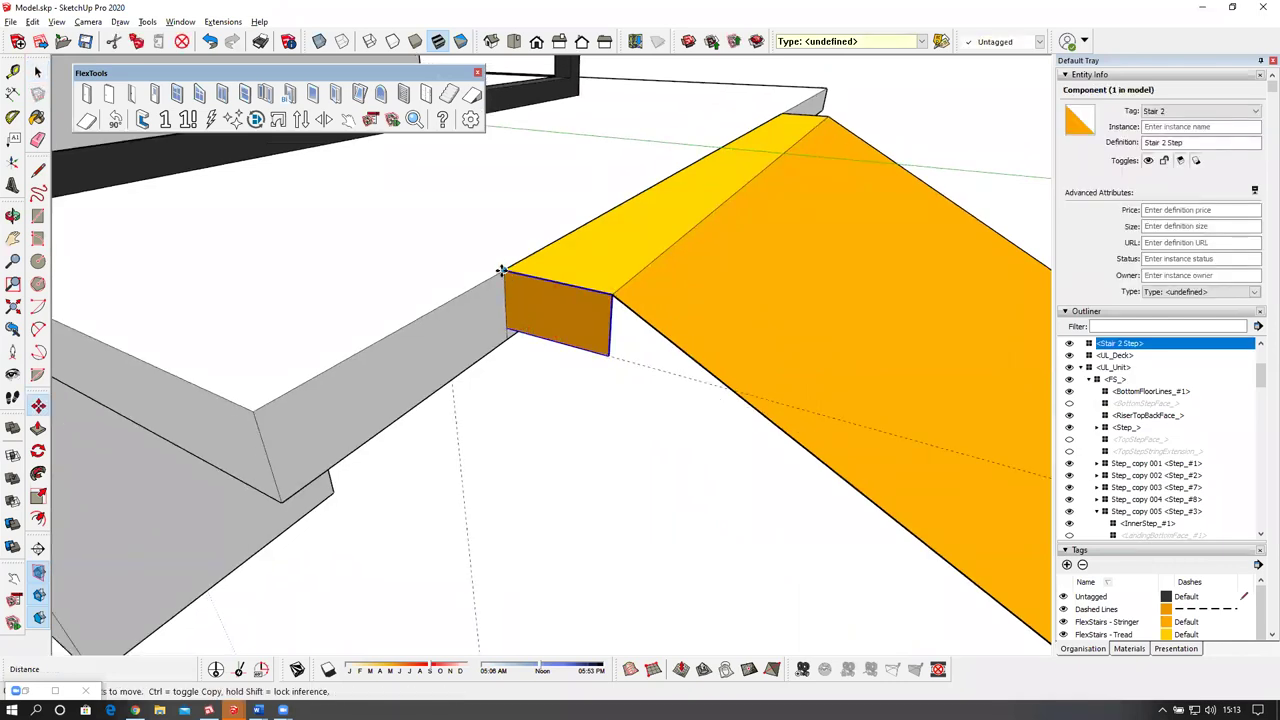
{"action": "left_click", "coordinate": [501, 271]}
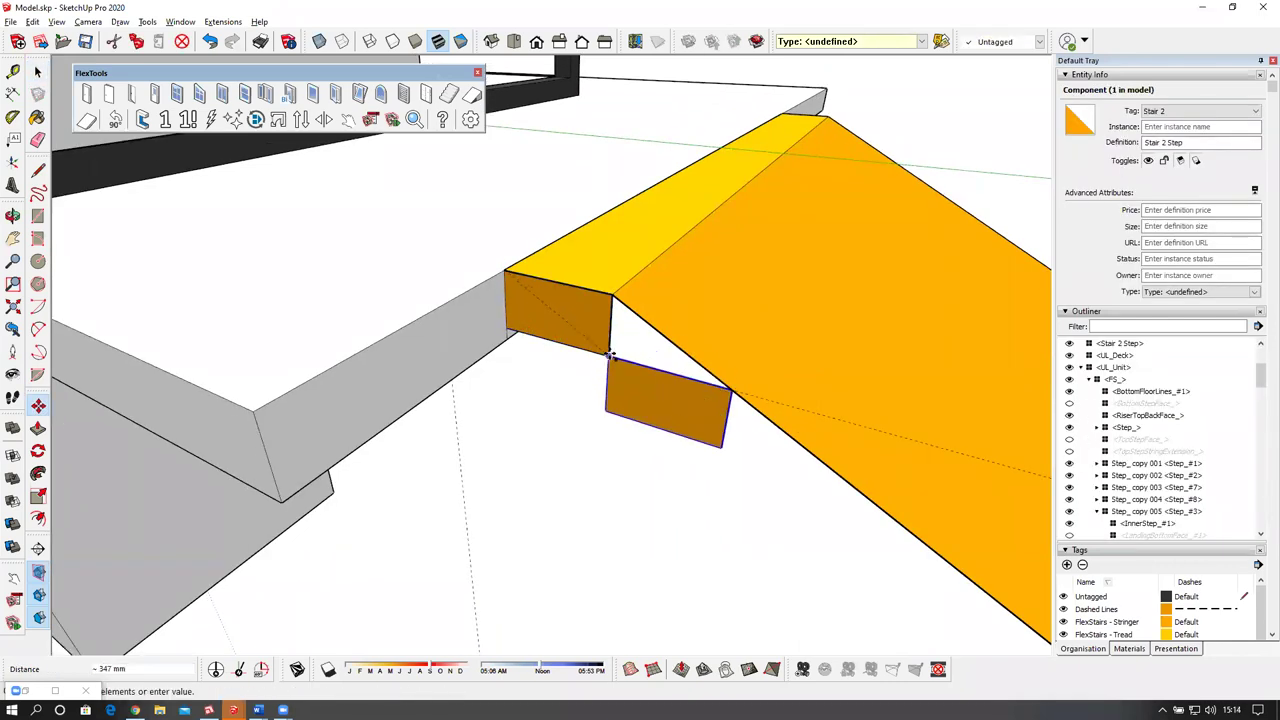
{"action": "left_click", "coordinate": [611, 357]}
Array the copied step x9 down the external stair's slope and clear the selection.
{"action": "scroll", "coordinate": [475, 340], "scroll_direction": "down", "scroll_amount": 2}
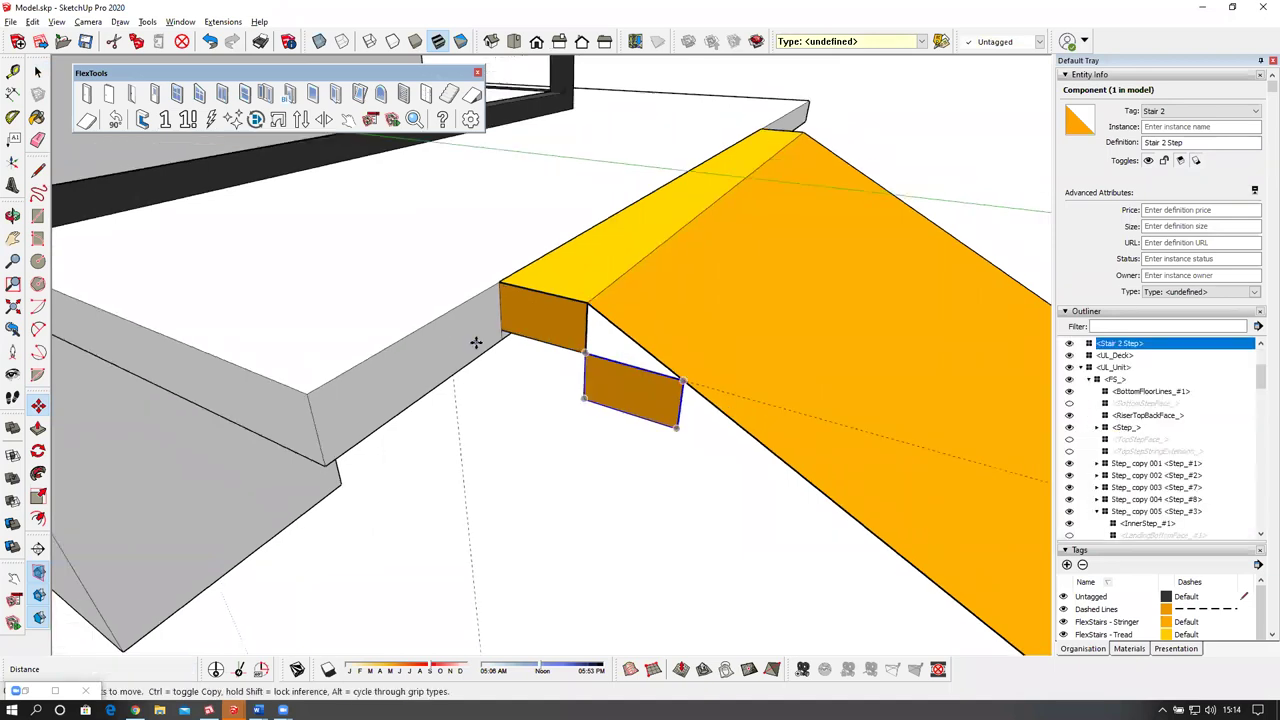
{"action": "scroll", "coordinate": [478, 347], "scroll_direction": "down", "scroll_amount": 2}
{"action": "type", "text": "x9"}
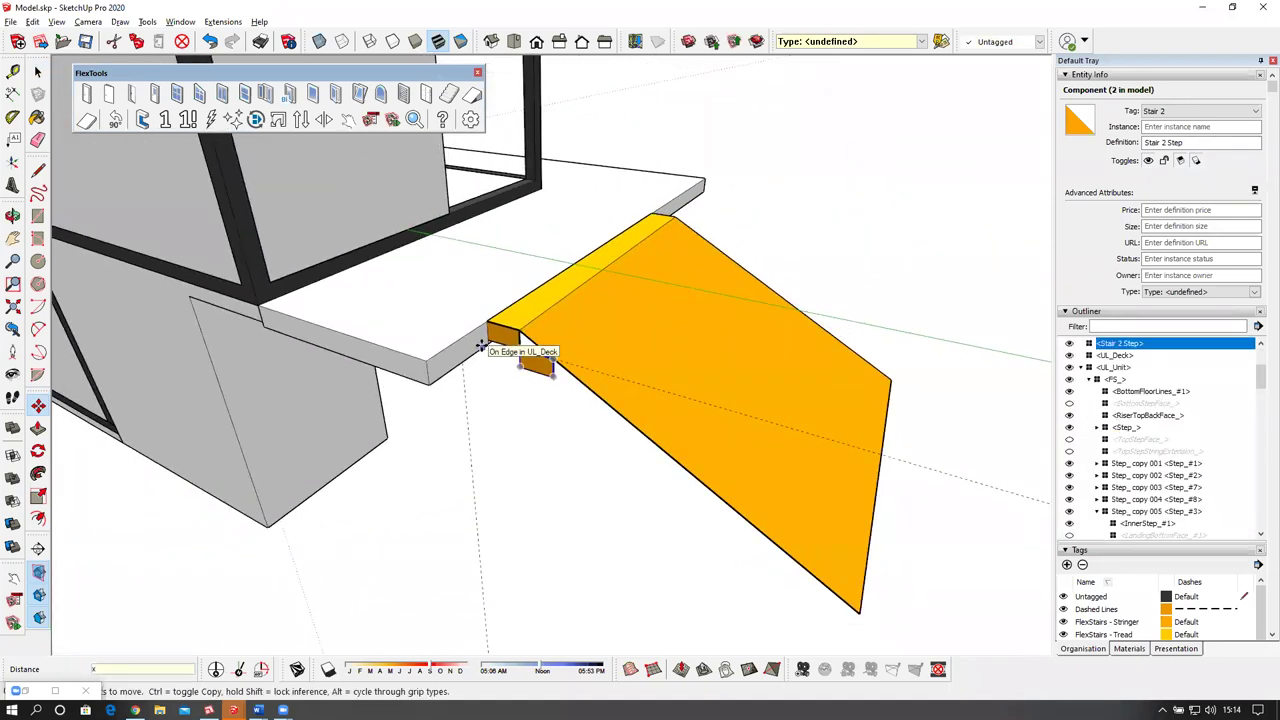
{"action": "key", "text": "Return"}
{"action": "key", "text": "ctrl+t"}
{"action": "middle_click_drag", "start_coordinate": [594, 346], "coordinate": [583, 431]}
{"action": "key", "text": "space"}
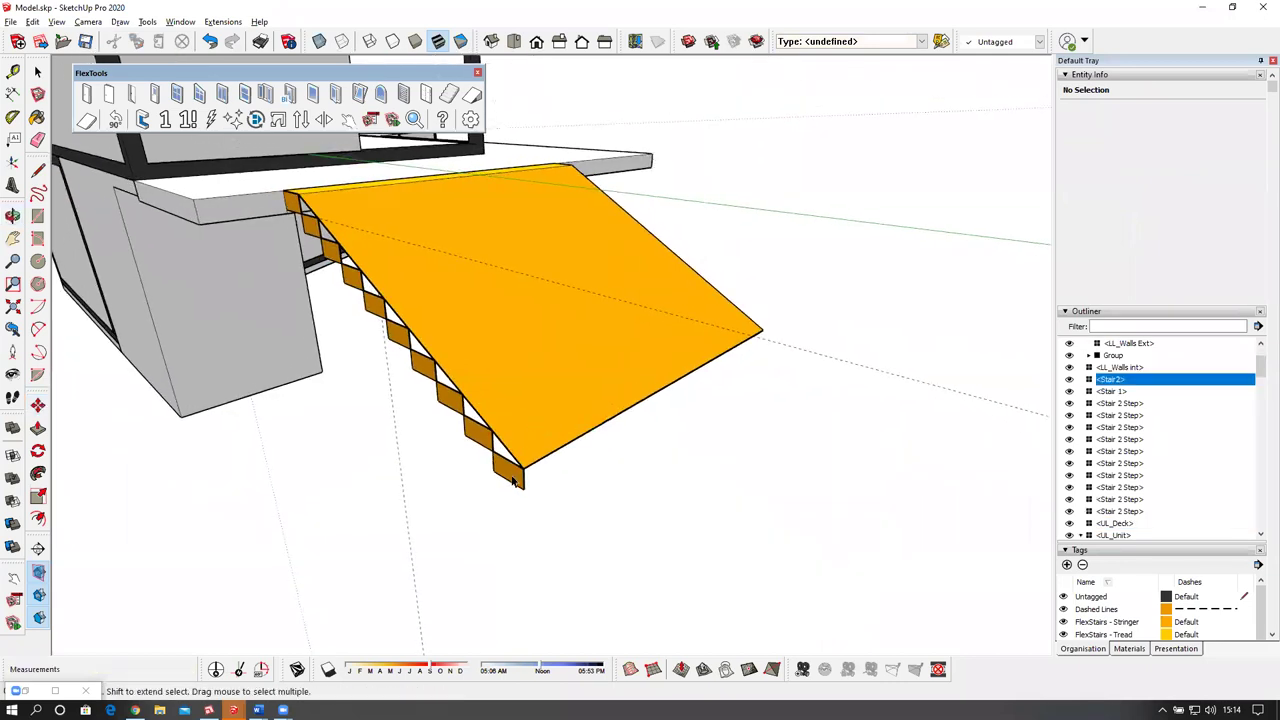
Open the lowest Stair 2 Step for editing and Push/Pull its face 3490 mm to the stair's opposite side.
{"action": "double_click", "coordinate": [514, 480]}
{"action": "key", "text": "p"}
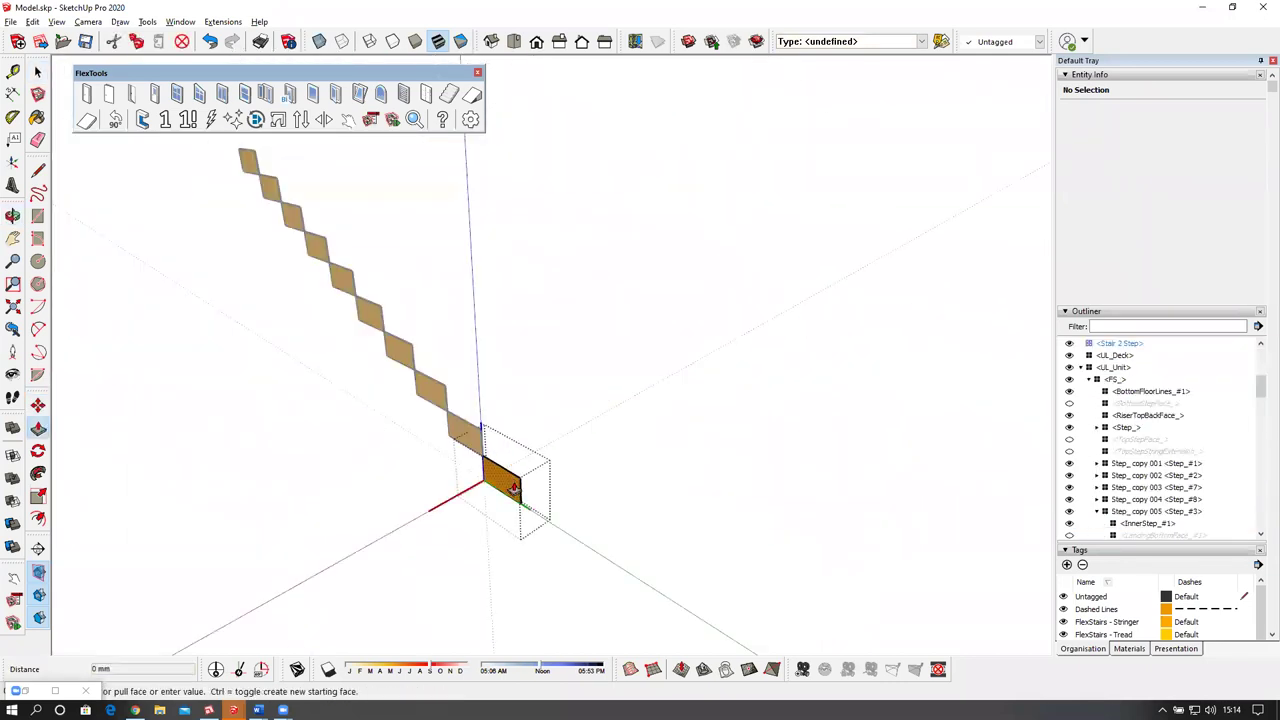
{"action": "left_click", "coordinate": [513, 481]}
{"action": "middle_click_drag", "start_coordinate": [720, 366], "coordinate": [640, 430]}
{"action": "scroll", "coordinate": [403, 400], "scroll_direction": "down", "scroll_amount": 2}
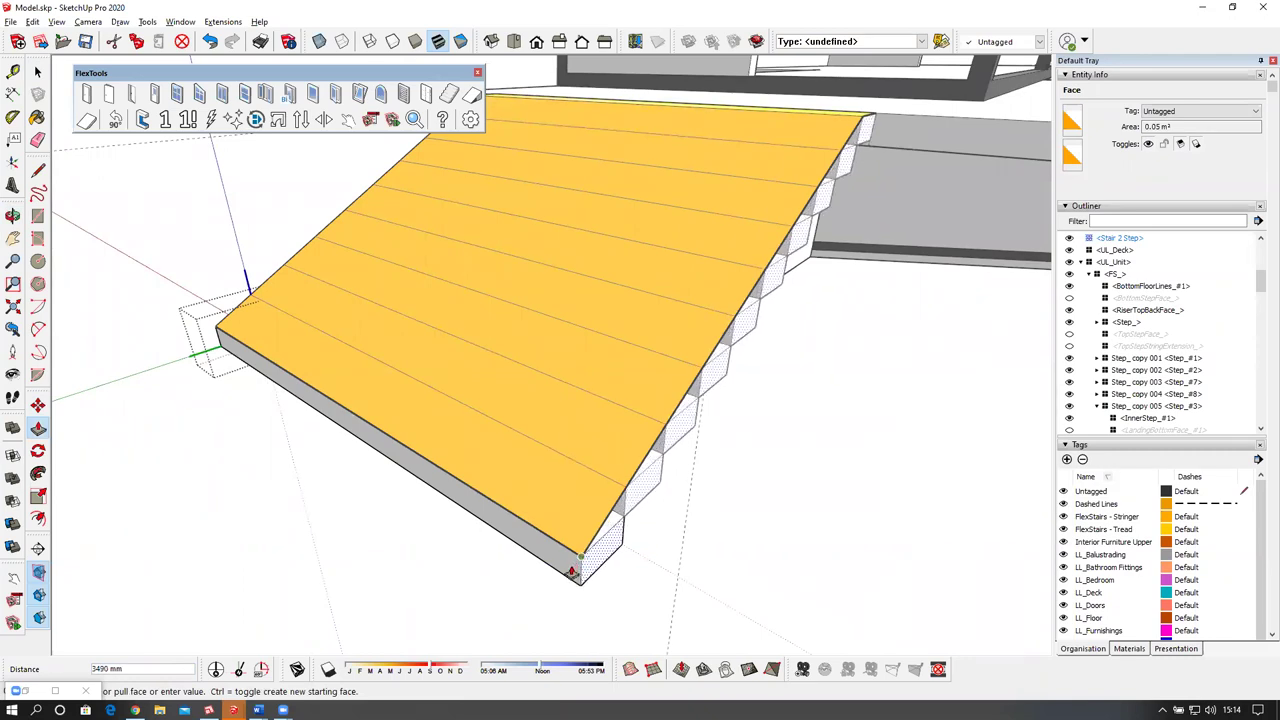
{"action": "middle_click_drag", "start_coordinate": [580, 563], "coordinate": [540, 427]}
{"action": "key", "text": "space"}
Move the step's lower deck-side edge vertically up to its upper corner so the underside slopes.
{"action": "mouse_move", "coordinate": [486, 369]}
{"action": "middle_mouse_down"}
{"action": "mouse_move", "coordinate": [259, 299]}
{"action": "mouse_move", "coordinate": [318, 388]}
{"action": "mouse_move", "coordinate": [460, 407]}
{"action": "mouse_move", "coordinate": [491, 340]}
{"action": "mouse_move", "coordinate": [449, 337]}
{"action": "mouse_move", "coordinate": [409, 363]}
{"action": "mouse_move", "coordinate": [480, 358]}
{"action": "middle_mouse_up"}
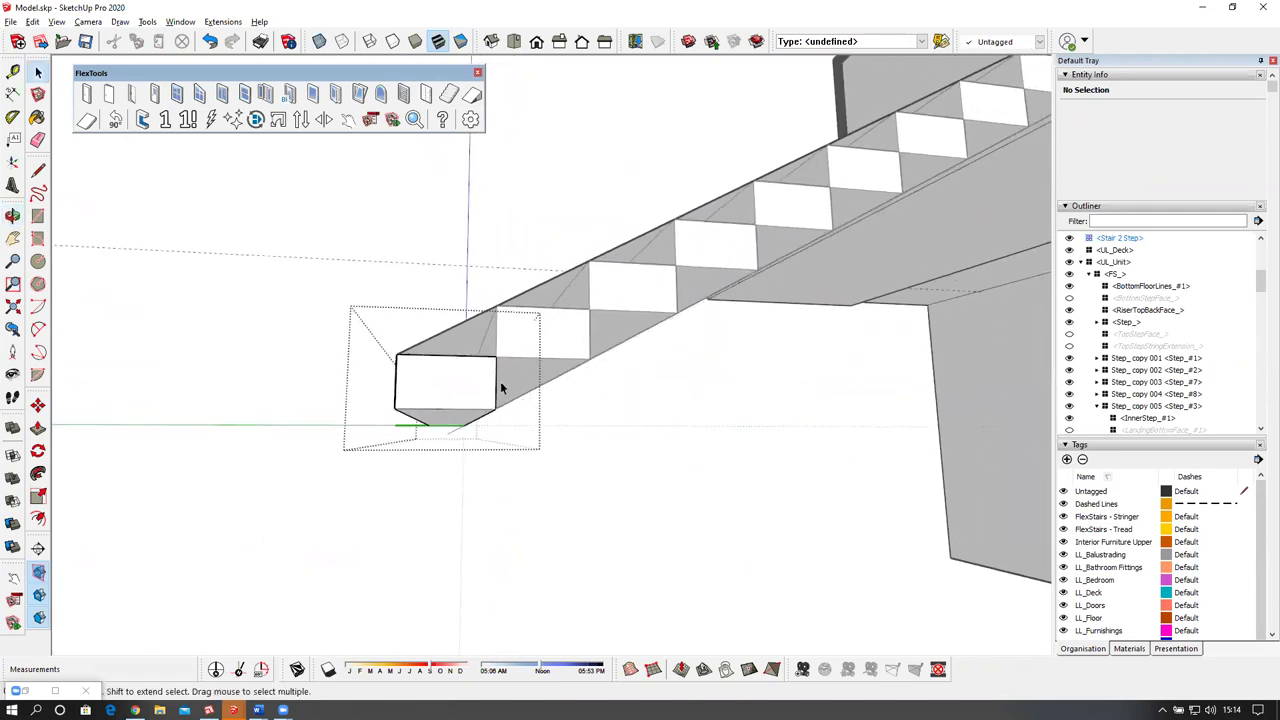
{"action": "middle_click_drag", "start_coordinate": [505, 408], "coordinate": [460, 429]}
{"action": "key", "text": "m"}
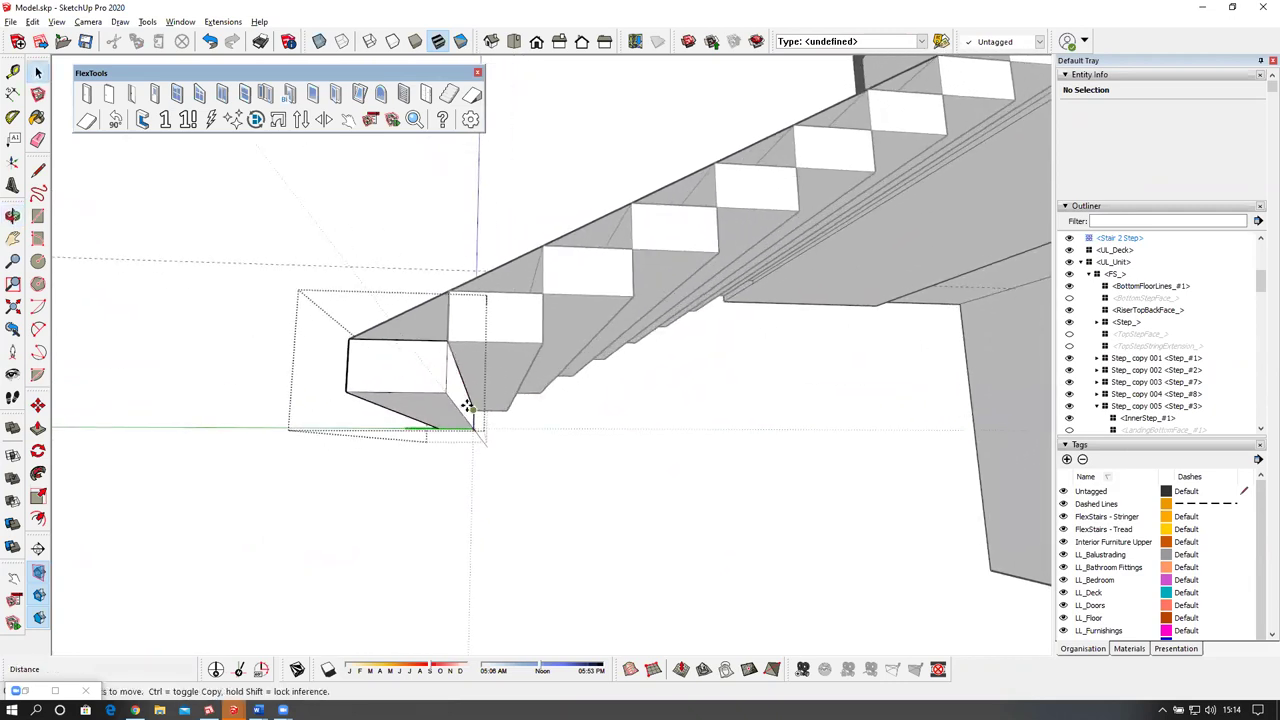
{"action": "key", "text": "space"}
{"action": "left_click", "coordinate": [449, 402]}
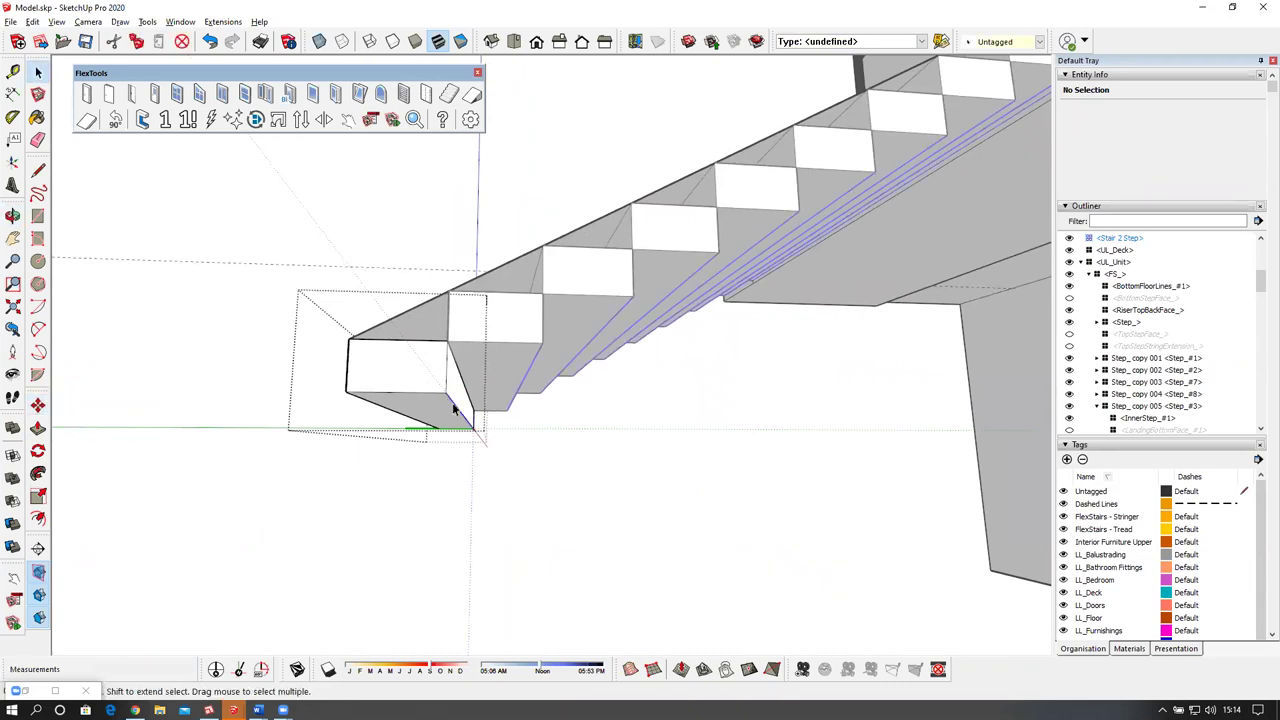
{"action": "key", "text": "m"}
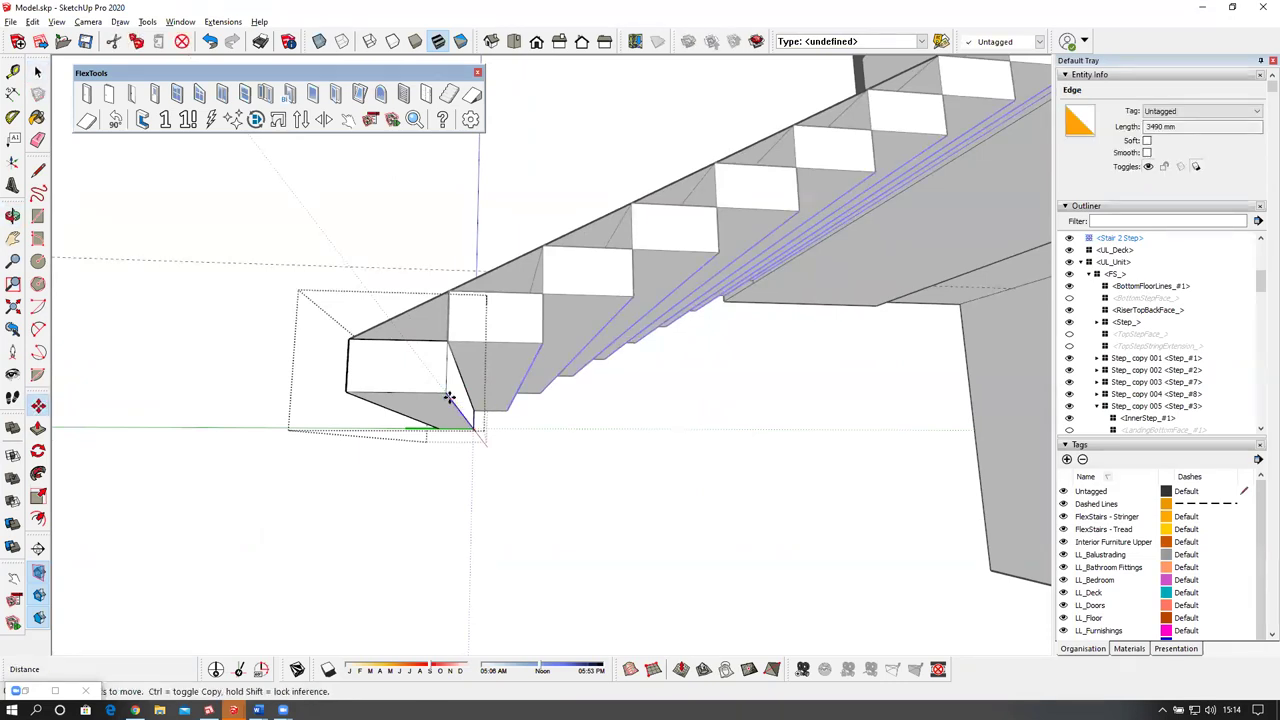
{"action": "left_click", "coordinate": [449, 398]}
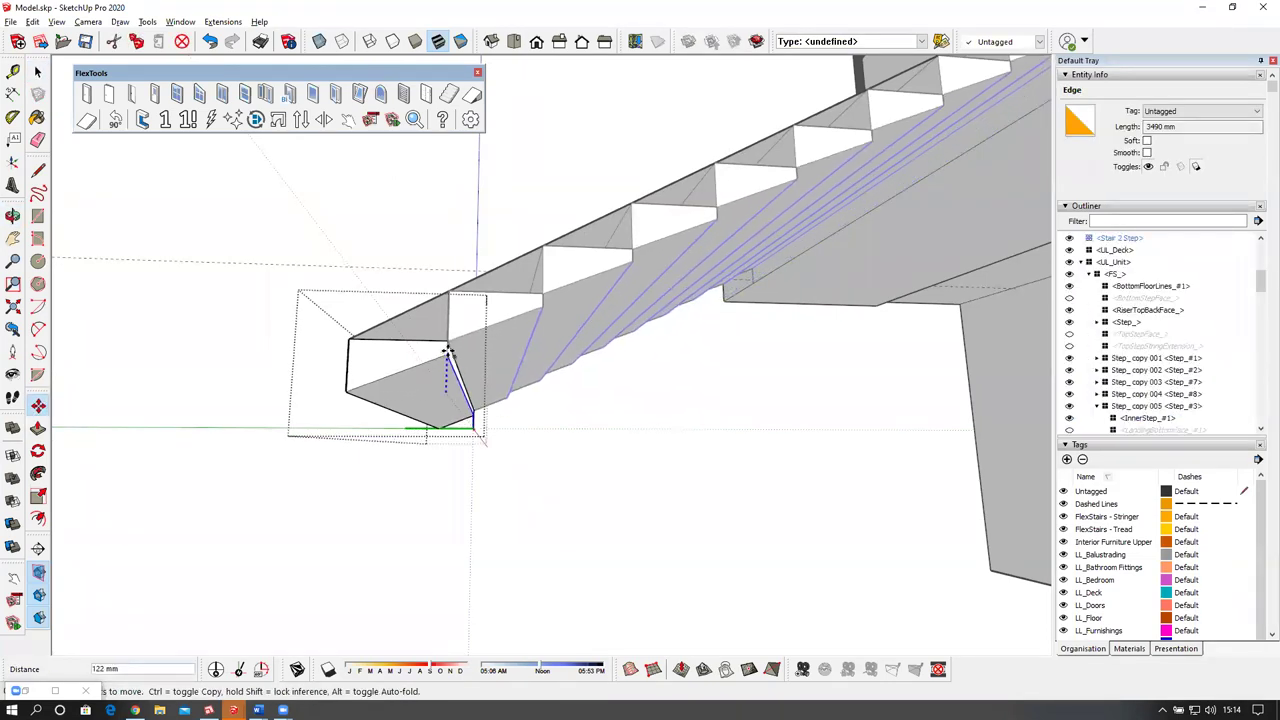
{"action": "left_click", "coordinate": [449, 341]}
Push/Pull the step's sloped underside outward by 150 mm to thicken the stair.
{"action": "middle_click_drag", "start_coordinate": [477, 399], "coordinate": [470, 403]}
{"action": "key", "text": "p"}
{"action": "left_click", "coordinate": [465, 400]}
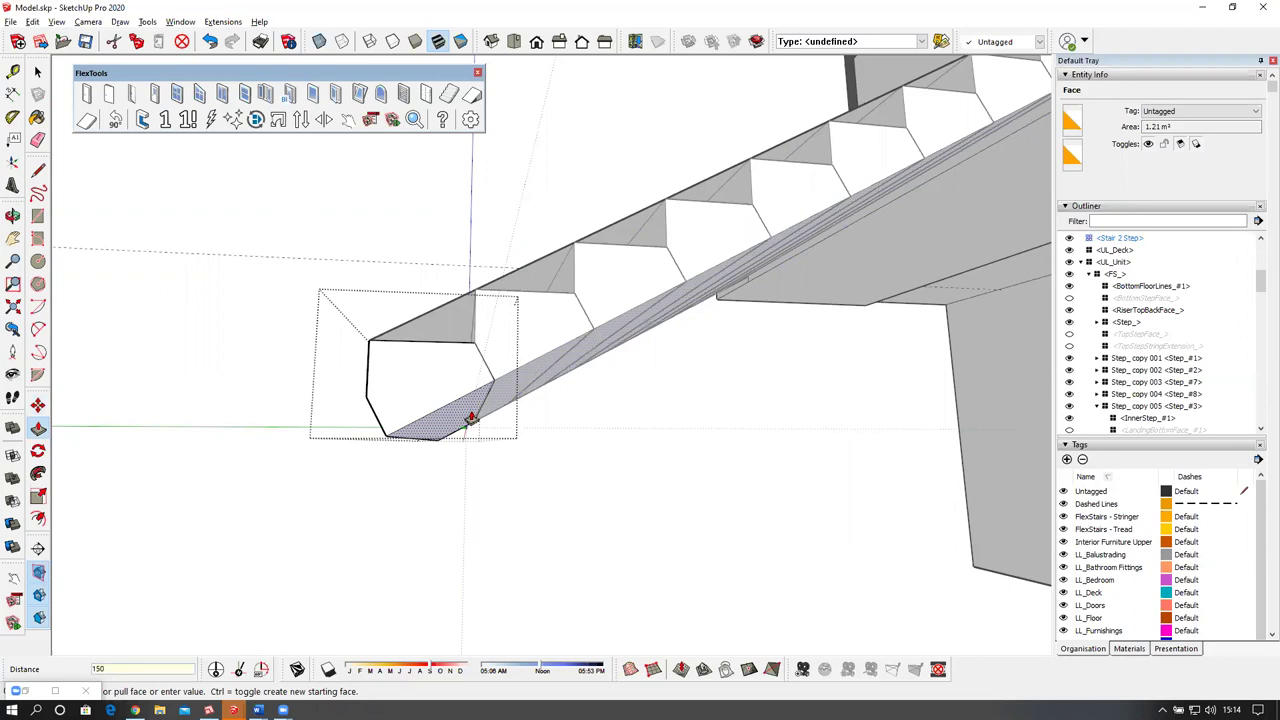
{"action": "key", "text": "Return"}
Isolate the edited step, hide the slanted deck-side edges at both ends with the Eraser, and close the component.
{"action": "mouse_move", "coordinate": [457, 380]}
{"action": "middle_mouse_down"}
{"action": "mouse_move", "coordinate": [517, 386]}
{"action": "mouse_move", "coordinate": [474, 383]}
{"action": "middle_mouse_up"}
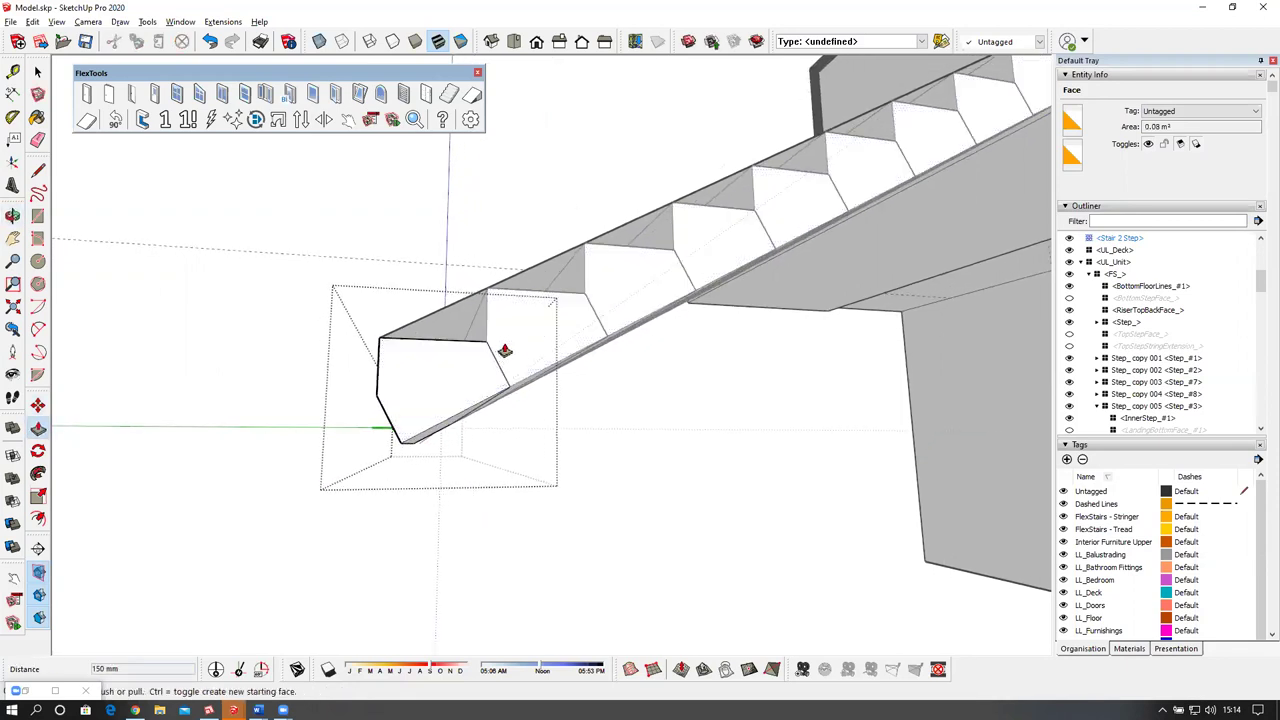
{"action": "scroll", "coordinate": [494, 362], "scroll_direction": "up", "scroll_amount": 2}
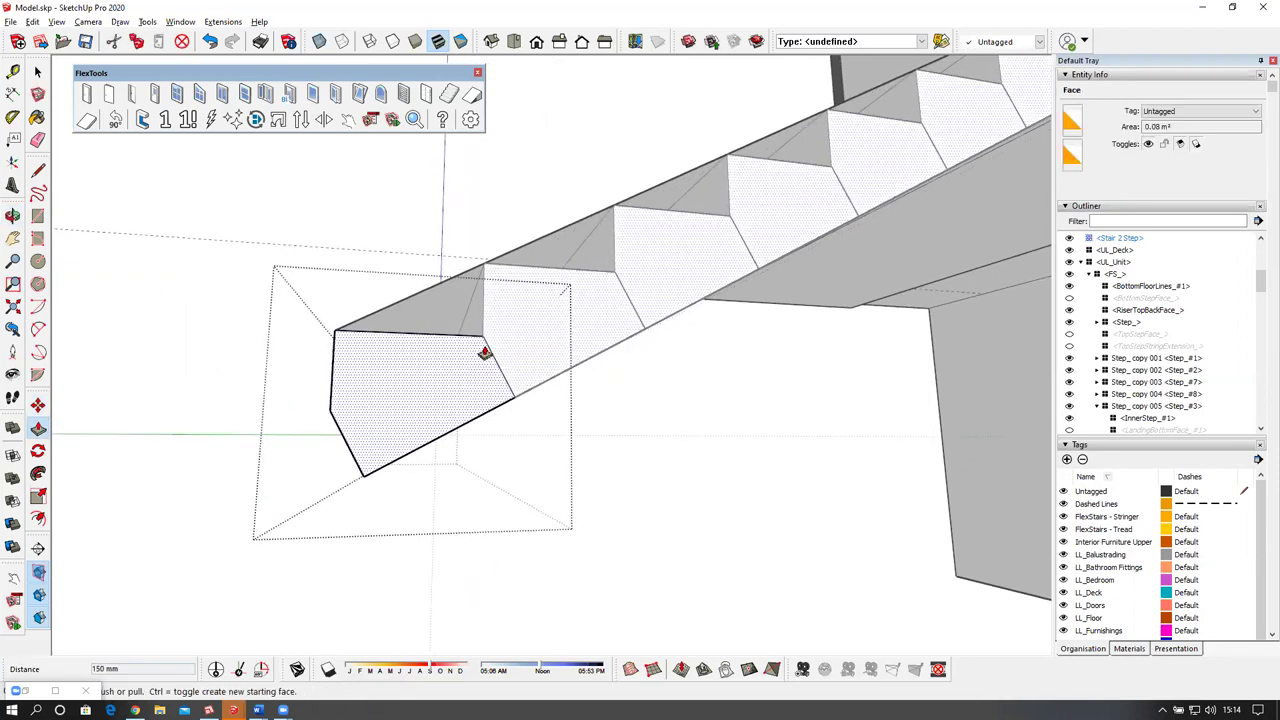
{"action": "middle_click_drag", "start_coordinate": [500, 390], "coordinate": [451, 414]}
{"action": "key", "text": "shift+h"}
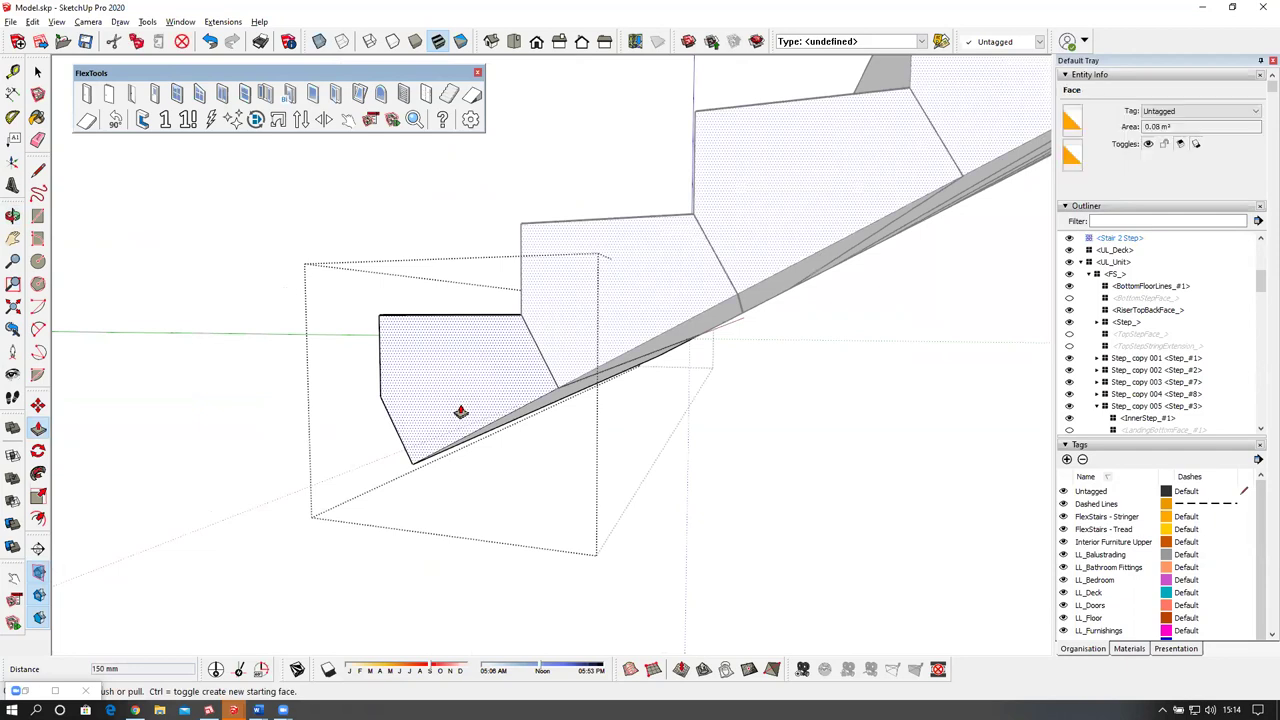
{"action": "key", "text": "e"}
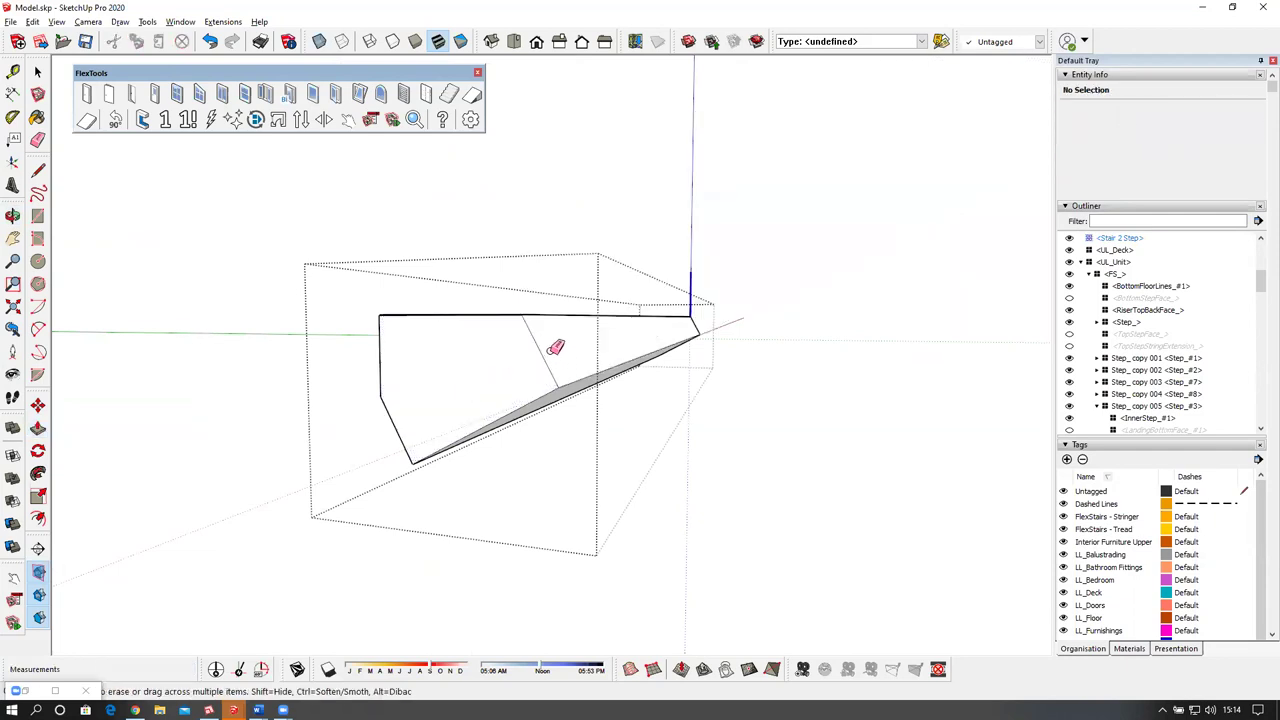
{"action": "mouse_move", "coordinate": [480, 377]}
{"action": "middle_mouse_down"}
{"action": "mouse_move", "coordinate": [614, 346]}
{"action": "mouse_move", "coordinate": [569, 351]}
{"action": "middle_mouse_up"}
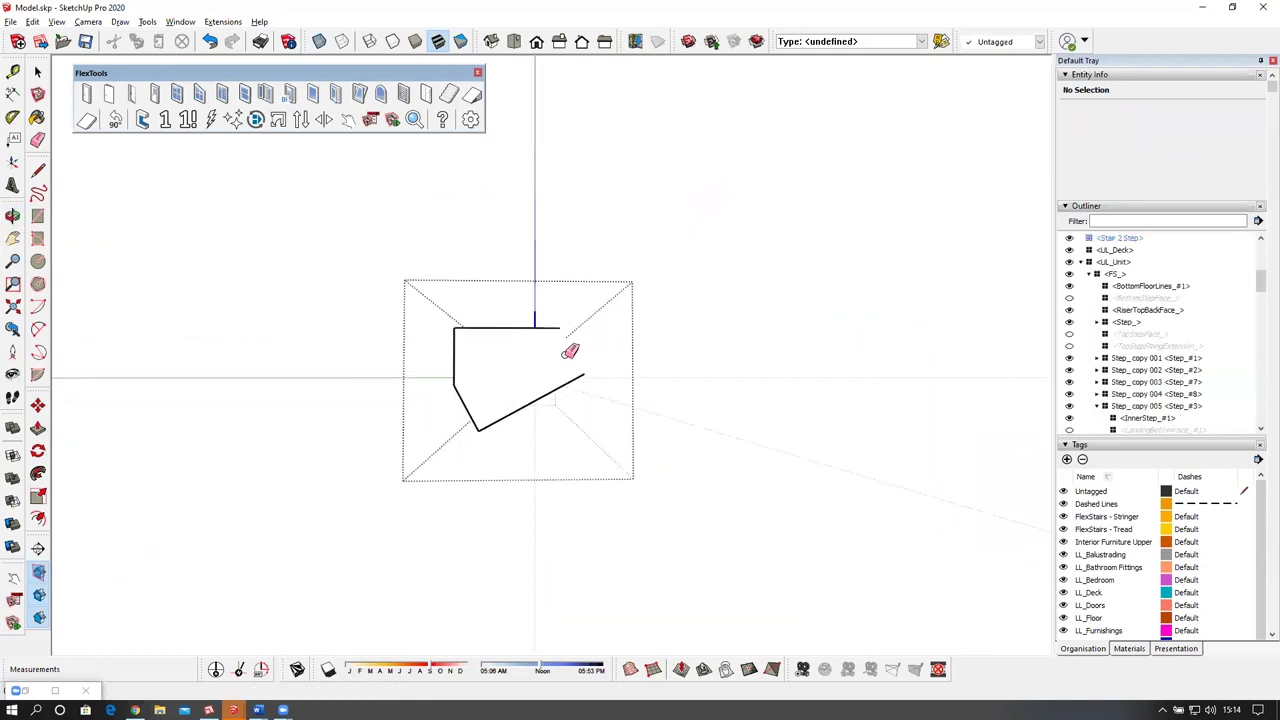
{"action": "scroll", "coordinate": [470, 349], "scroll_direction": "up", "scroll_amount": 5}
{"action": "scroll", "coordinate": [476, 357], "scroll_direction": "down", "scroll_amount": 5}
{"action": "mouse_move", "coordinate": [486, 363]}
{"action": "middle_mouse_down"}
{"action": "mouse_move", "coordinate": [486, 349]}
{"action": "mouse_move", "coordinate": [706, 331]}
{"action": "mouse_move", "coordinate": [740, 375]}
{"action": "mouse_move", "coordinate": [240, 400]}
{"action": "mouse_move", "coordinate": [832, 360]}
{"action": "middle_mouse_up"}
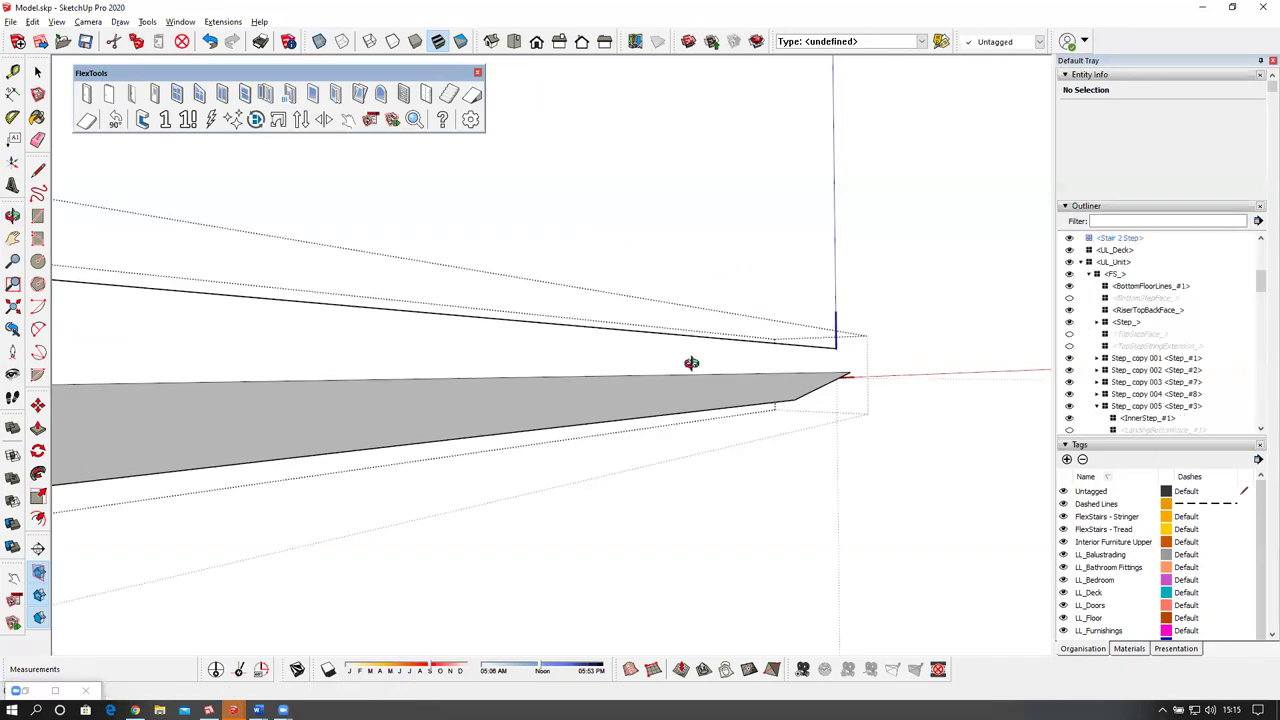
{"action": "scroll", "coordinate": [650, 362], "scroll_direction": "down", "scroll_amount": 5}
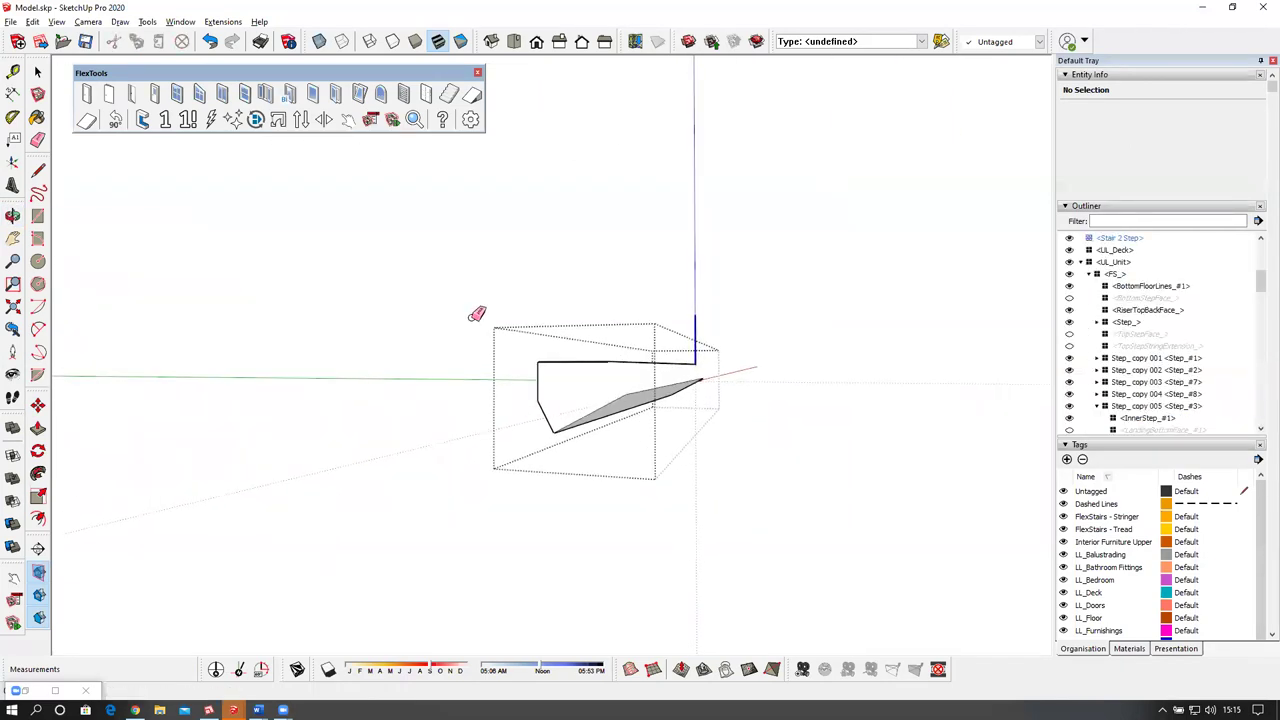
{"action": "mouse_move", "coordinate": [566, 357]}
{"action": "middle_mouse_down"}
{"action": "mouse_move", "coordinate": [580, 380]}
{"action": "mouse_move", "coordinate": [737, 363]}
{"action": "mouse_move", "coordinate": [623, 358]}
{"action": "mouse_move", "coordinate": [701, 401]}
{"action": "mouse_move", "coordinate": [746, 386]}
{"action": "mouse_move", "coordinate": [629, 377]}
{"action": "middle_mouse_up"}
{"action": "key", "text": "space"}
{"action": "left_click", "coordinate": [561, 276]}
Reopen the lowest step, hide the slanted lower front edge on its side face with the Eraser, and close the component.
{"action": "scroll", "coordinate": [609, 400], "scroll_direction": "up", "scroll_amount": 3}
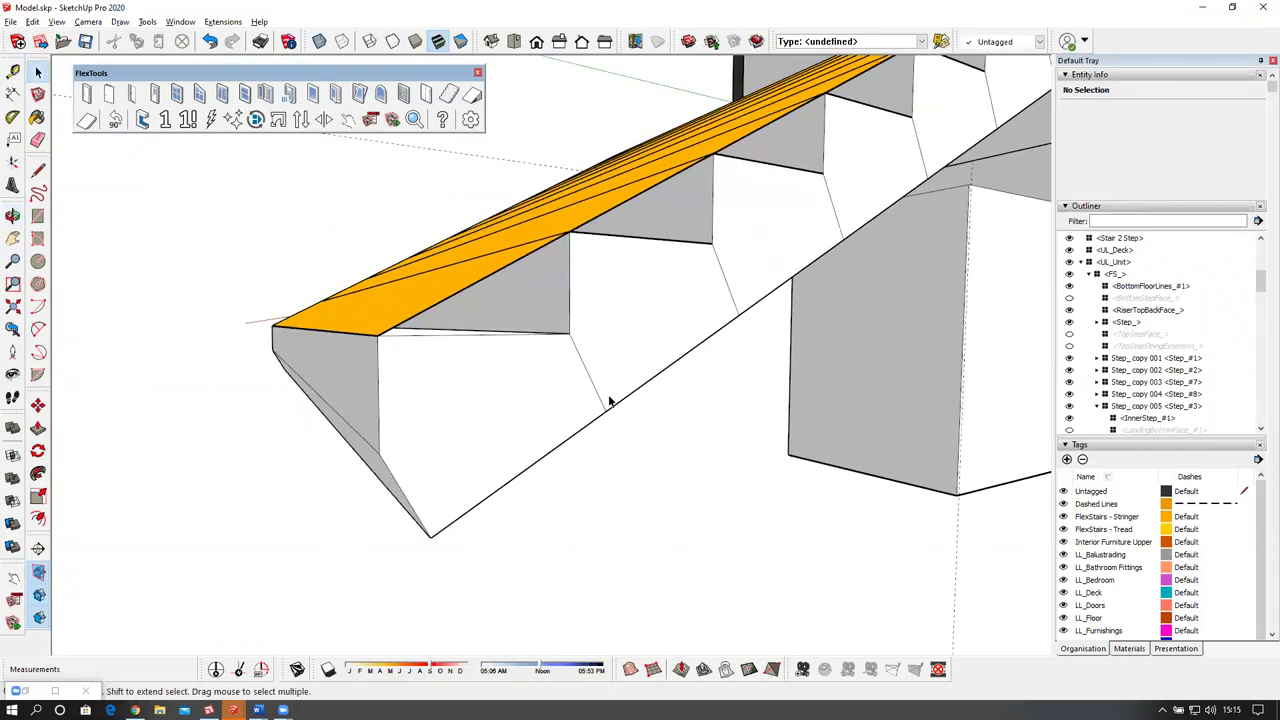
{"action": "middle_click_drag", "start_coordinate": [439, 464], "coordinate": [598, 361]}
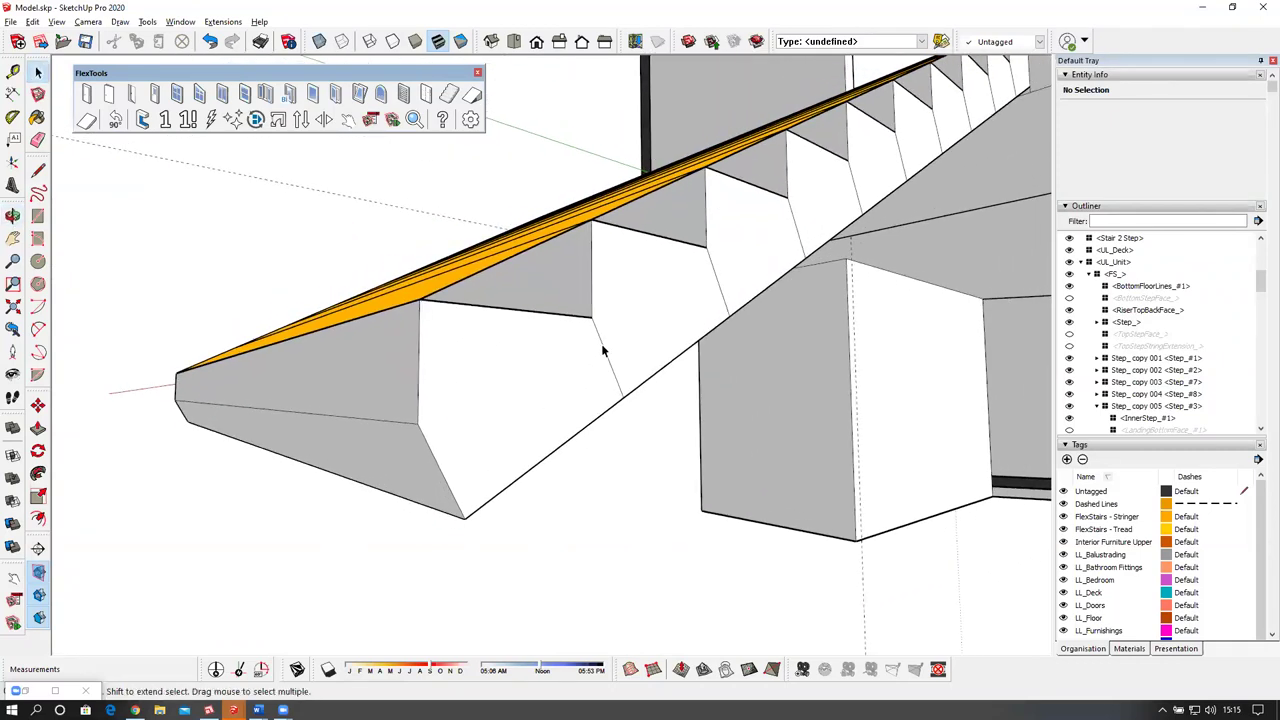
{"action": "double_click", "coordinate": [453, 438]}
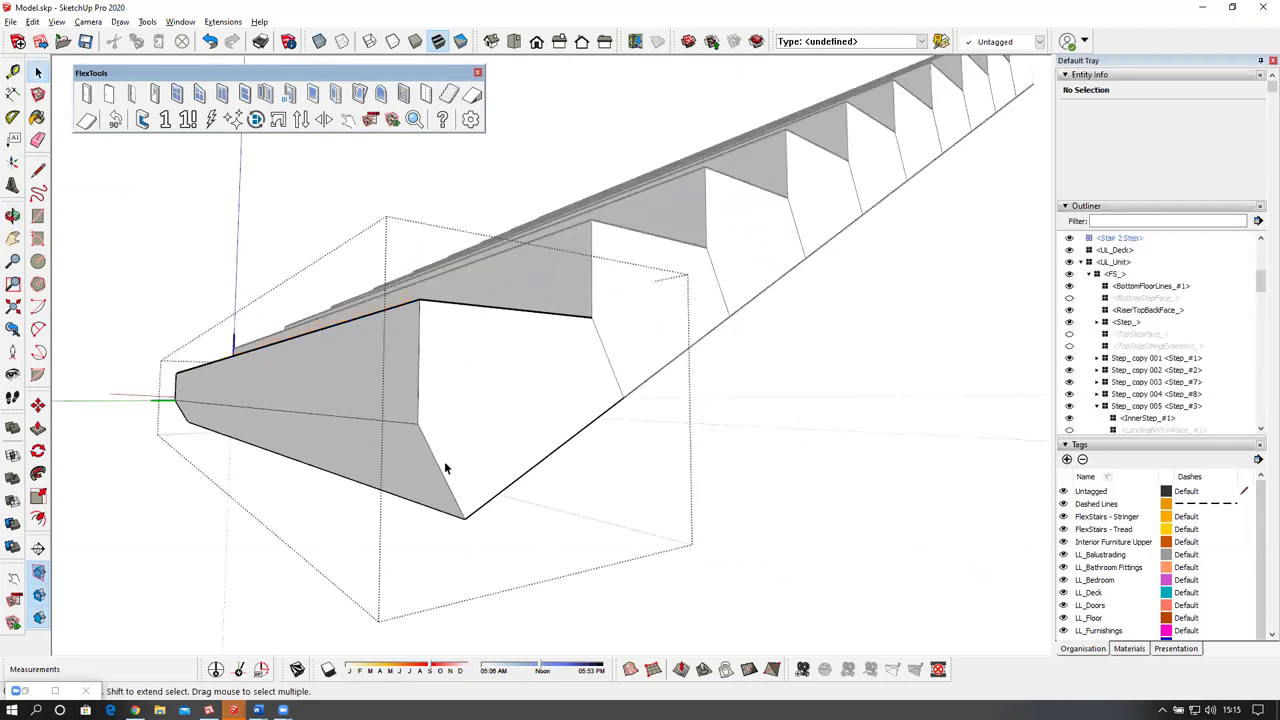
{"action": "key", "text": "e"}
{"action": "left_click", "coordinate": [442, 468], "text": "shift"}
{"action": "scroll", "coordinate": [438, 464], "scroll_direction": "down", "scroll_amount": 2}
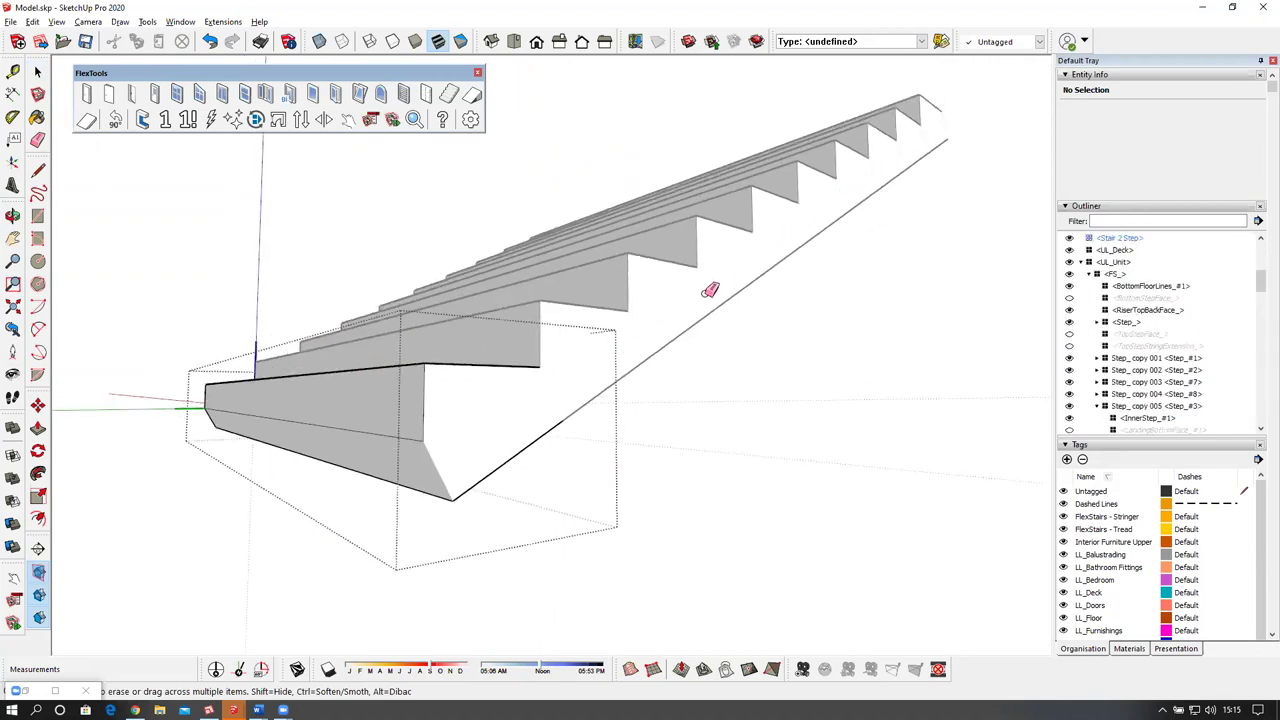
{"action": "mouse_move", "coordinate": [583, 390]}
{"action": "middle_mouse_down"}
{"action": "mouse_move", "coordinate": [549, 443]}
{"action": "mouse_move", "coordinate": [494, 338]}
{"action": "middle_mouse_up"}
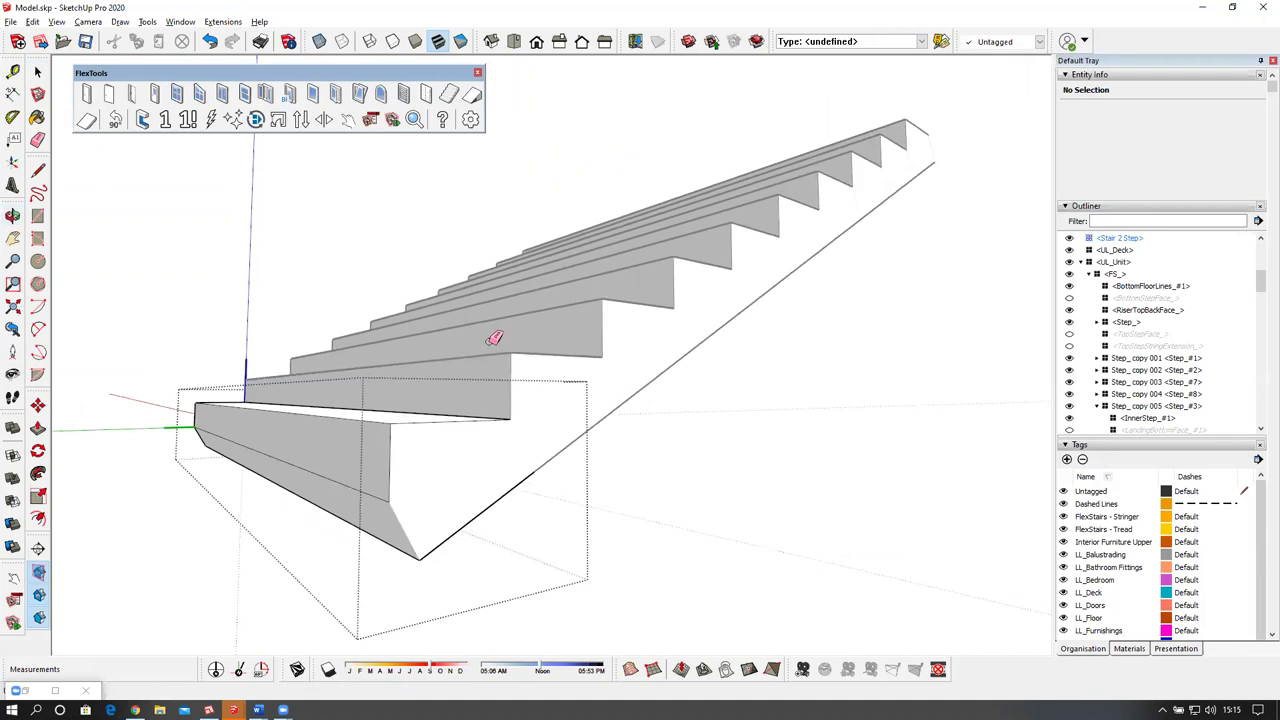
{"action": "right_click", "coordinate": [388, 237]}
{"action": "left_click", "coordinate": [428, 243]}
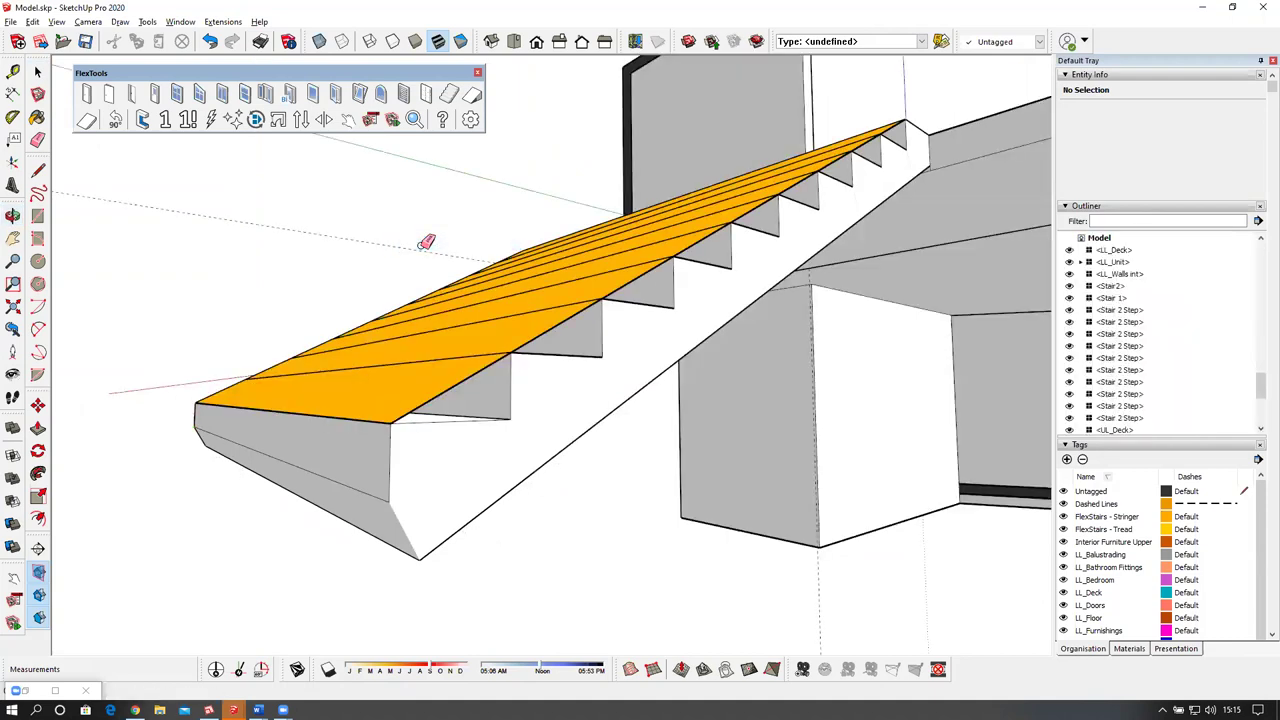
{"action": "middle_click_drag", "start_coordinate": [675, 316], "coordinate": [673, 313]}
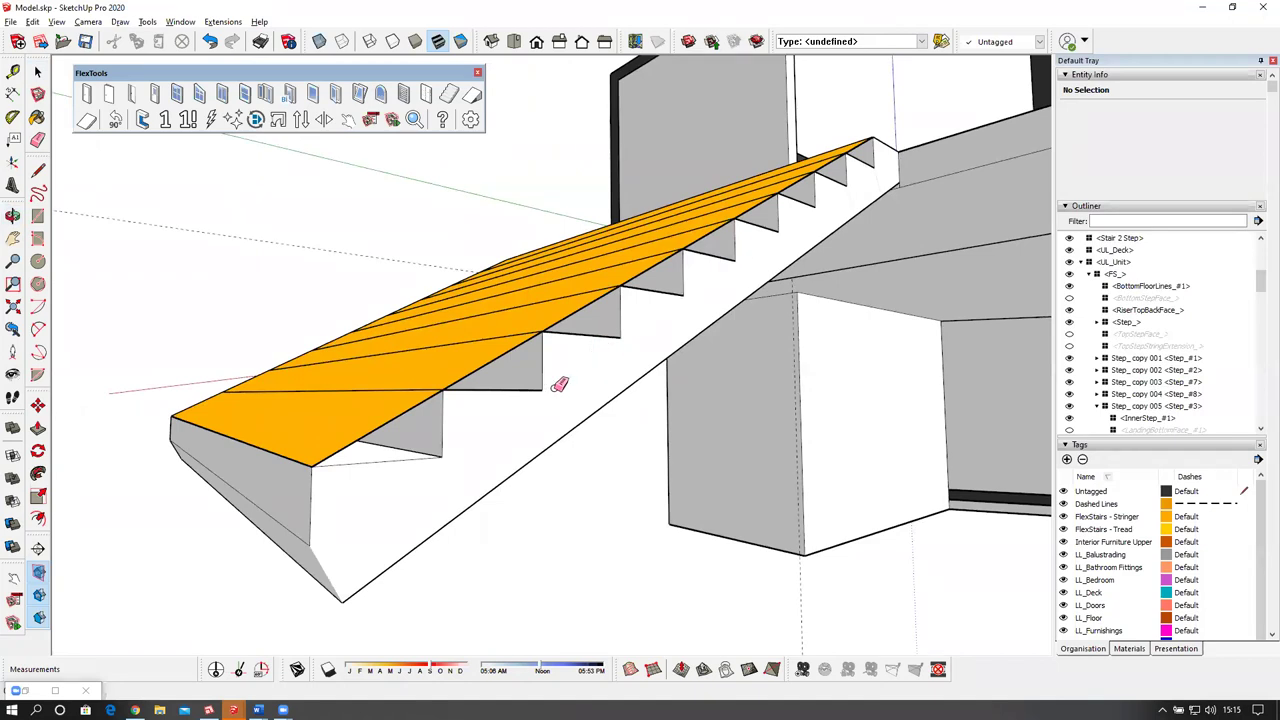
Draw lines along the stair side's upper edge to the deck corner and down to the sloped underside.
{"action": "middle_click_drag", "start_coordinate": [599, 372], "coordinate": [616, 393]}
{"action": "left_click", "coordinate": [40, 171]}
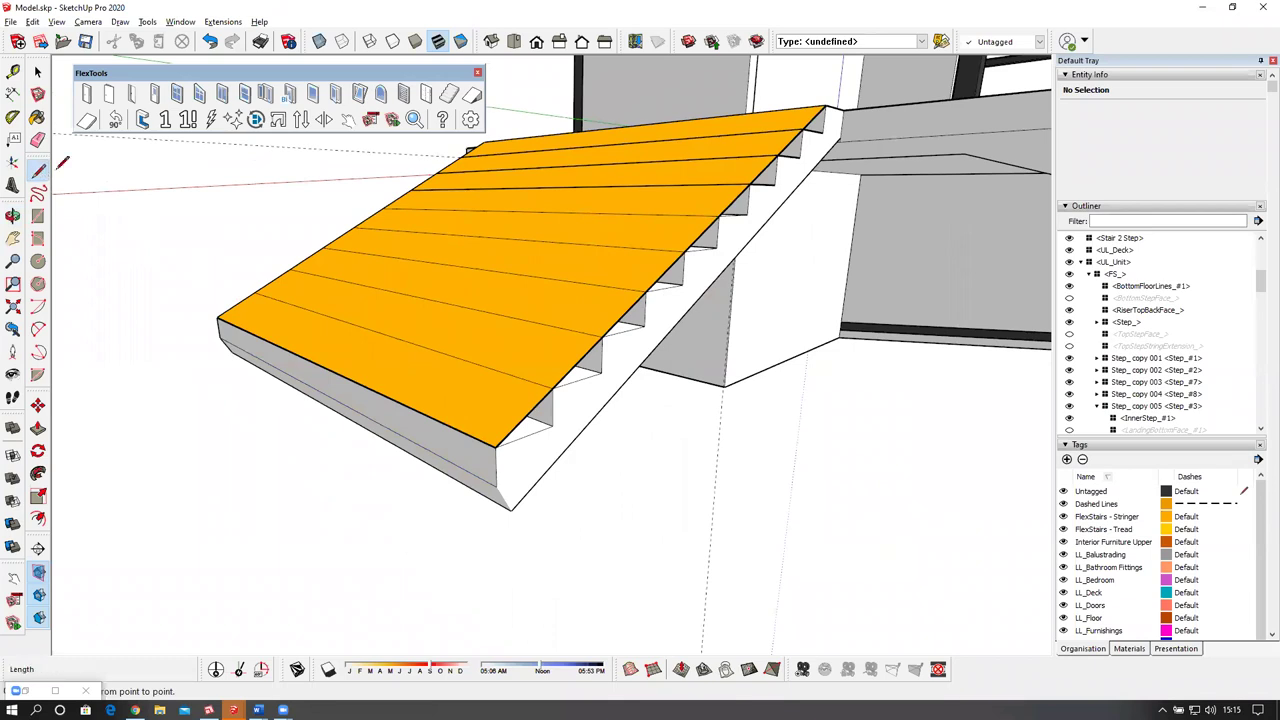
{"action": "scroll", "coordinate": [518, 493], "scroll_direction": "up", "scroll_amount": 1}
{"action": "left_click", "coordinate": [491, 434]}
{"action": "scroll", "coordinate": [551, 414], "scroll_direction": "down", "scroll_amount": 2}
{"action": "middle_click_drag", "start_coordinate": [551, 414], "coordinate": [523, 408]}
{"action": "scroll", "coordinate": [522, 403], "scroll_direction": "up", "scroll_amount": 2}
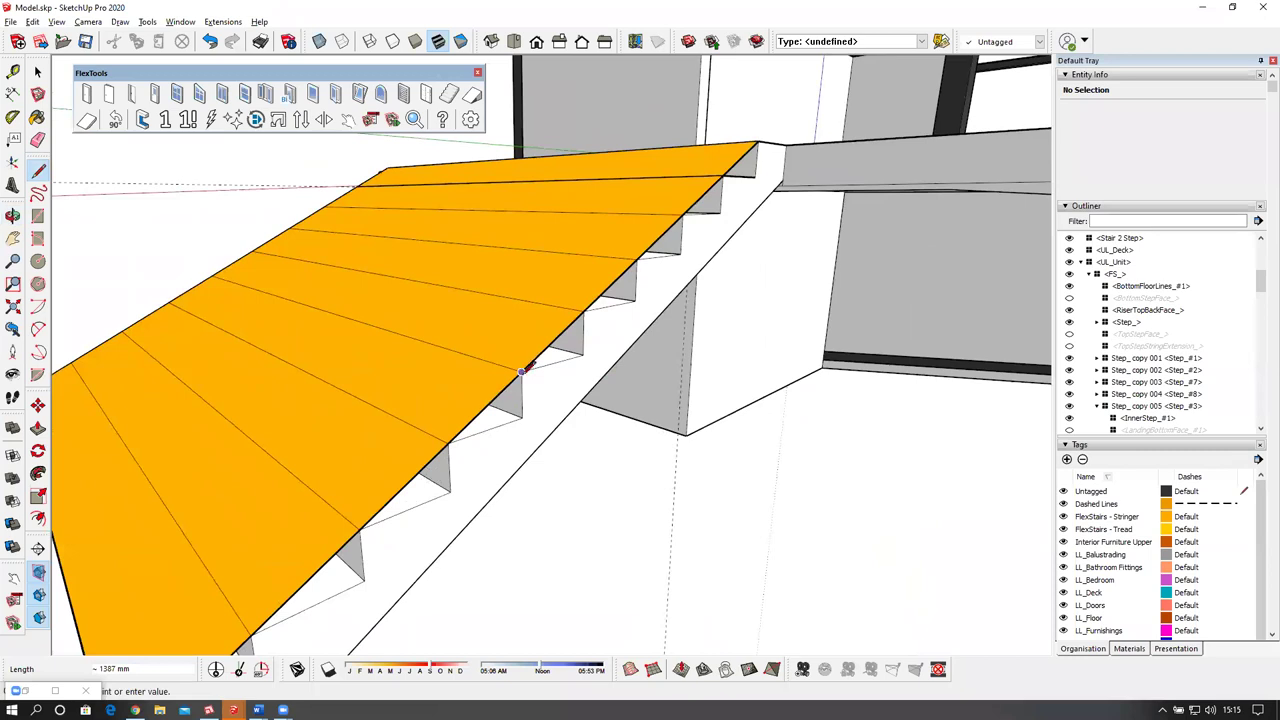
{"action": "mouse_move", "coordinate": [601, 345]}
{"action": "middle_mouse_down"}
{"action": "mouse_move", "coordinate": [587, 287]}
{"action": "mouse_move", "coordinate": [632, 258]}
{"action": "middle_mouse_up"}
{"action": "left_click", "coordinate": [616, 262]}
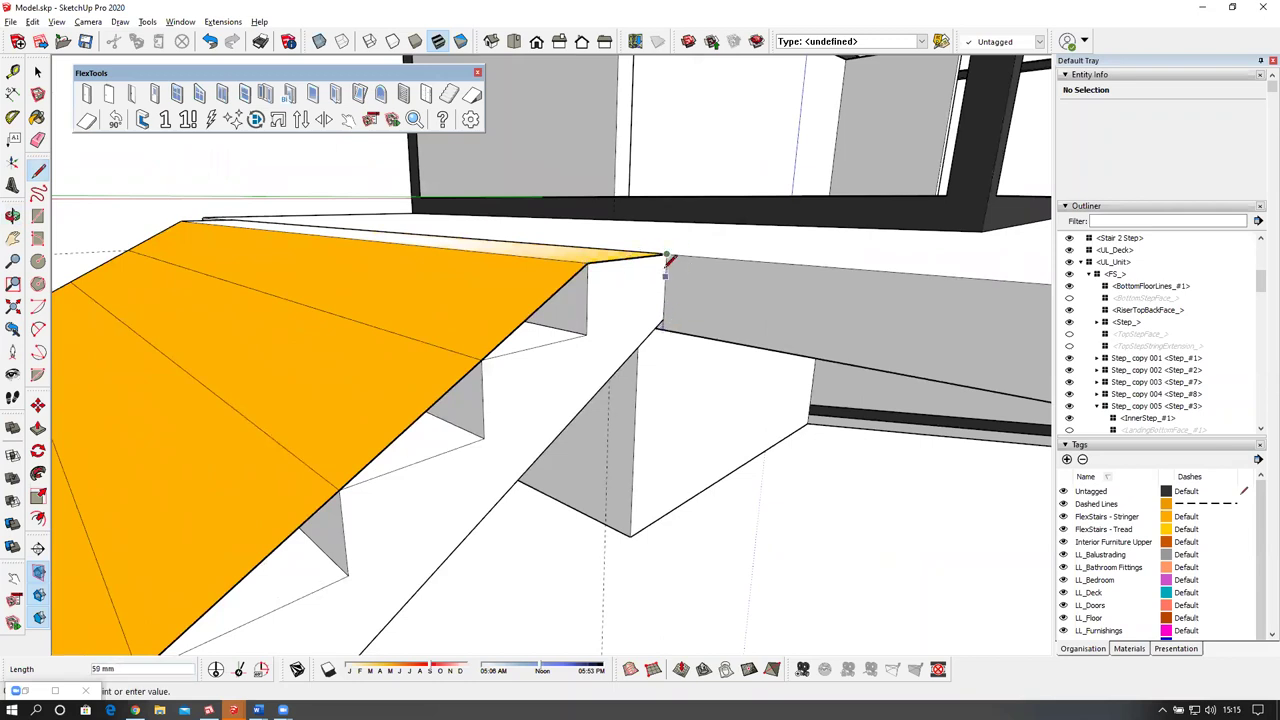
{"action": "left_click", "coordinate": [662, 329]}
Close the stringer outline with a line parallel to the sloped underside and a vertical front line, erasing the overshoot.
{"action": "scroll", "coordinate": [687, 278], "scroll_direction": "down", "scroll_amount": 4}
{"action": "mouse_move", "coordinate": [586, 402]}
{"action": "middle_mouse_down"}
{"action": "mouse_move", "coordinate": [670, 286]}
{"action": "mouse_move", "coordinate": [650, 236]}
{"action": "middle_mouse_up"}
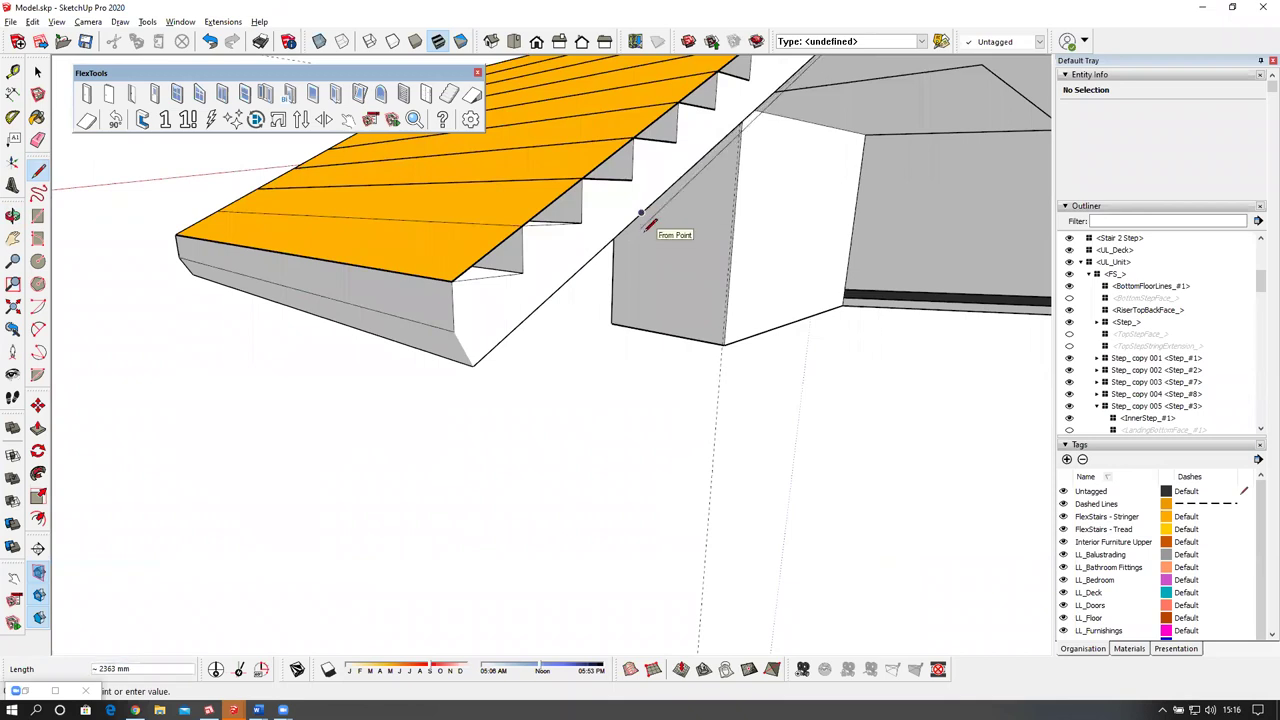
{"action": "middle_click_drag", "start_coordinate": [651, 223], "coordinate": [562, 315]}
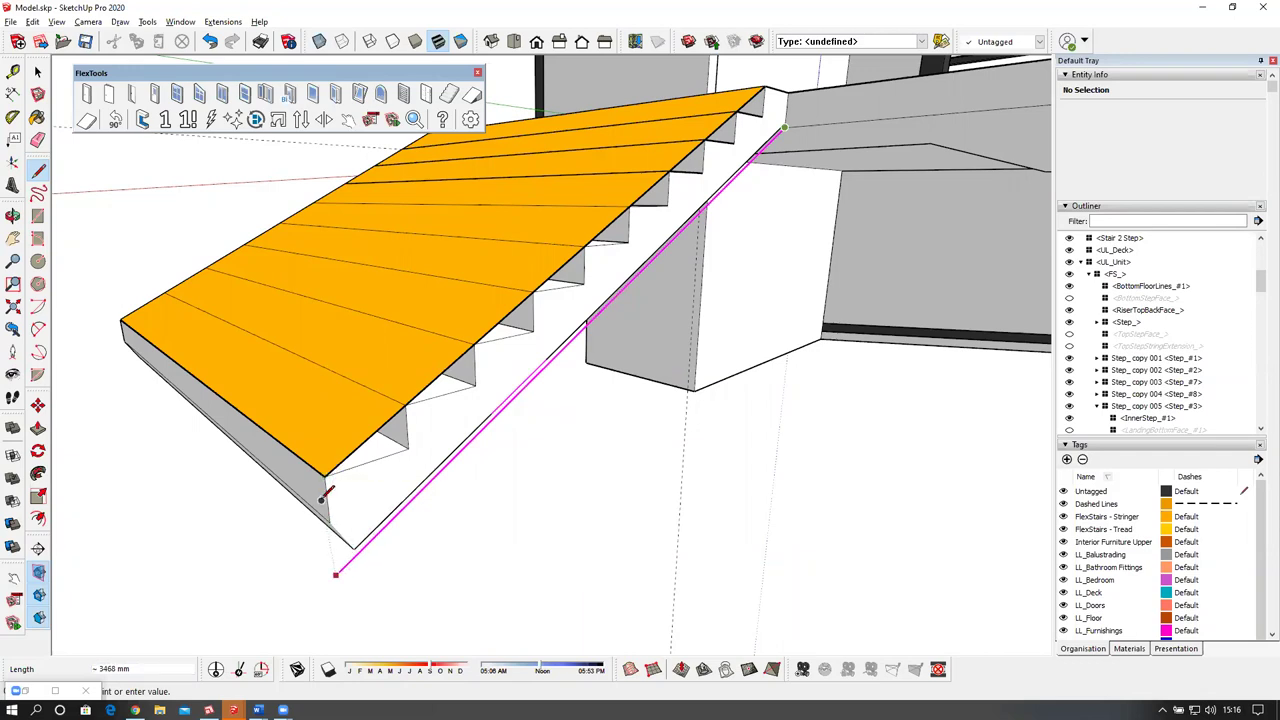
{"action": "left_click", "coordinate": [326, 555]}
{"action": "left_click", "coordinate": [324, 476]}
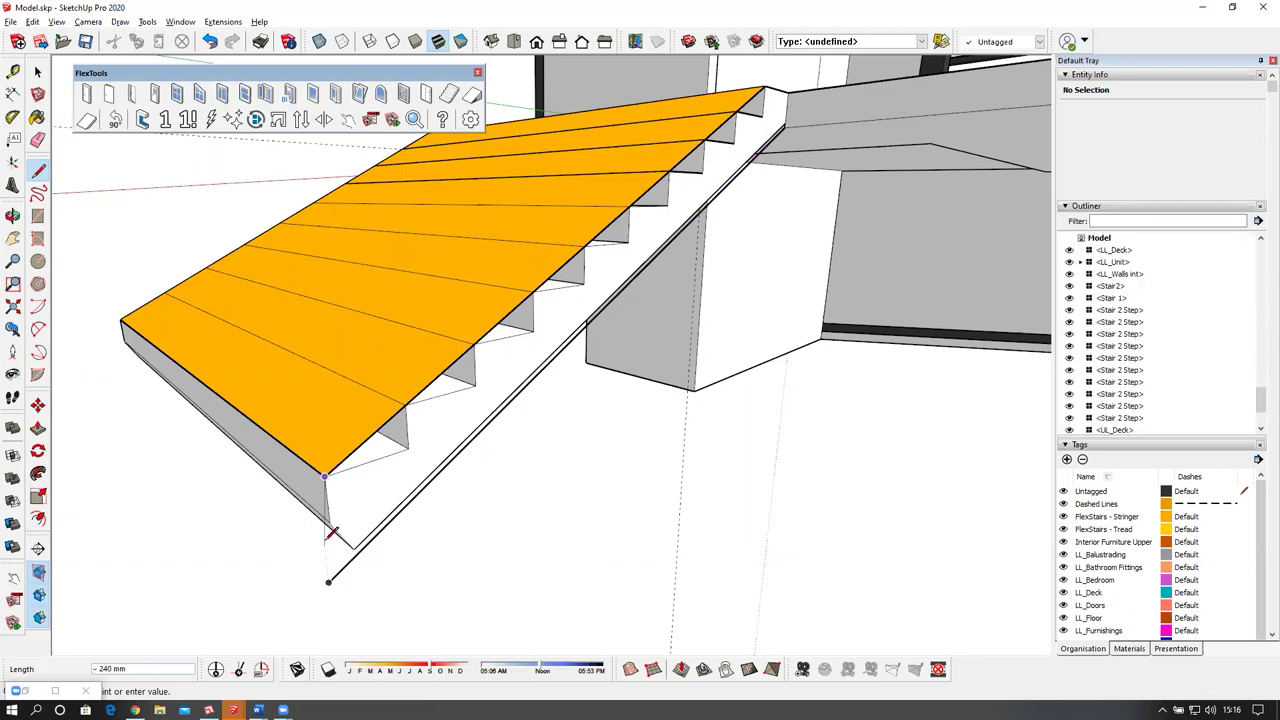
{"action": "left_click", "coordinate": [337, 574]}
{"action": "key", "text": "e"}
{"action": "left_click", "coordinate": [332, 580]}
{"action": "mouse_move", "coordinate": [404, 563]}
{"action": "middle_mouse_down"}
{"action": "mouse_move", "coordinate": [462, 545]}
{"action": "mouse_move", "coordinate": [524, 447]}
{"action": "middle_mouse_up"}
{"action": "key", "text": "space"}
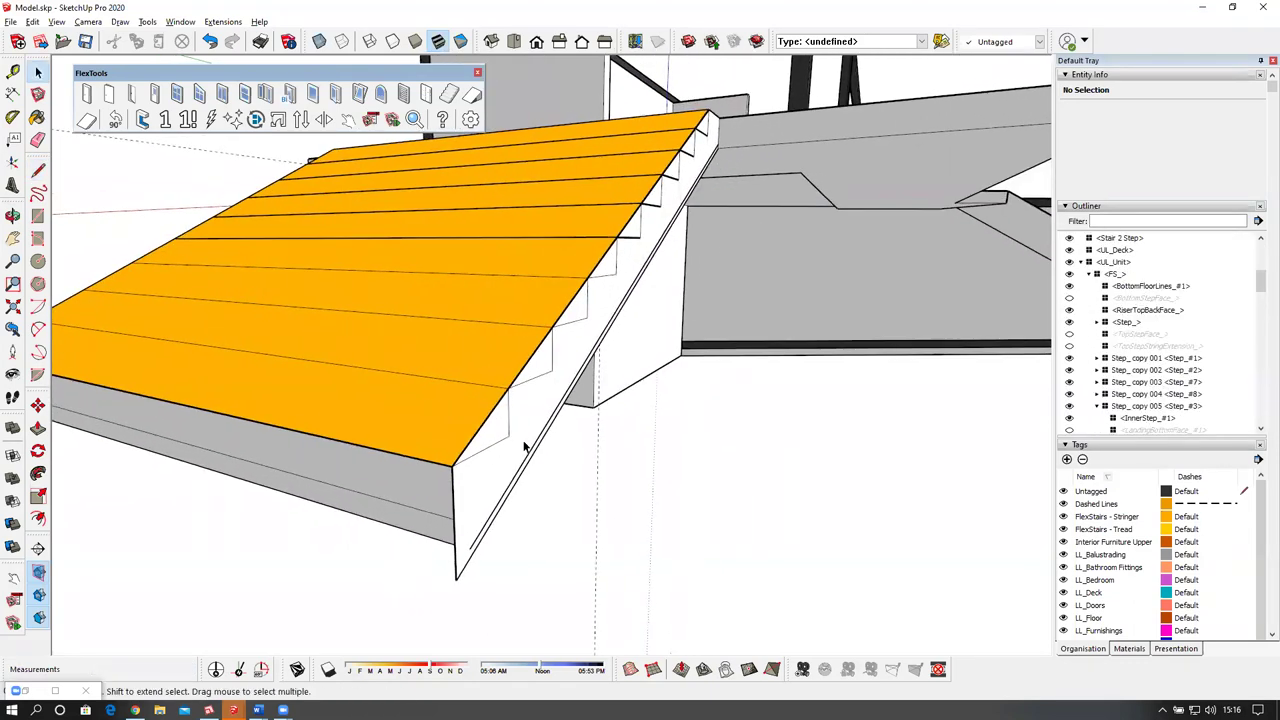
Push/Pull the stair's side face outward to form a solid stringer.
{"action": "left_click", "coordinate": [495, 429]}
{"action": "key", "text": "p"}
{"action": "left_click", "coordinate": [495, 432]}
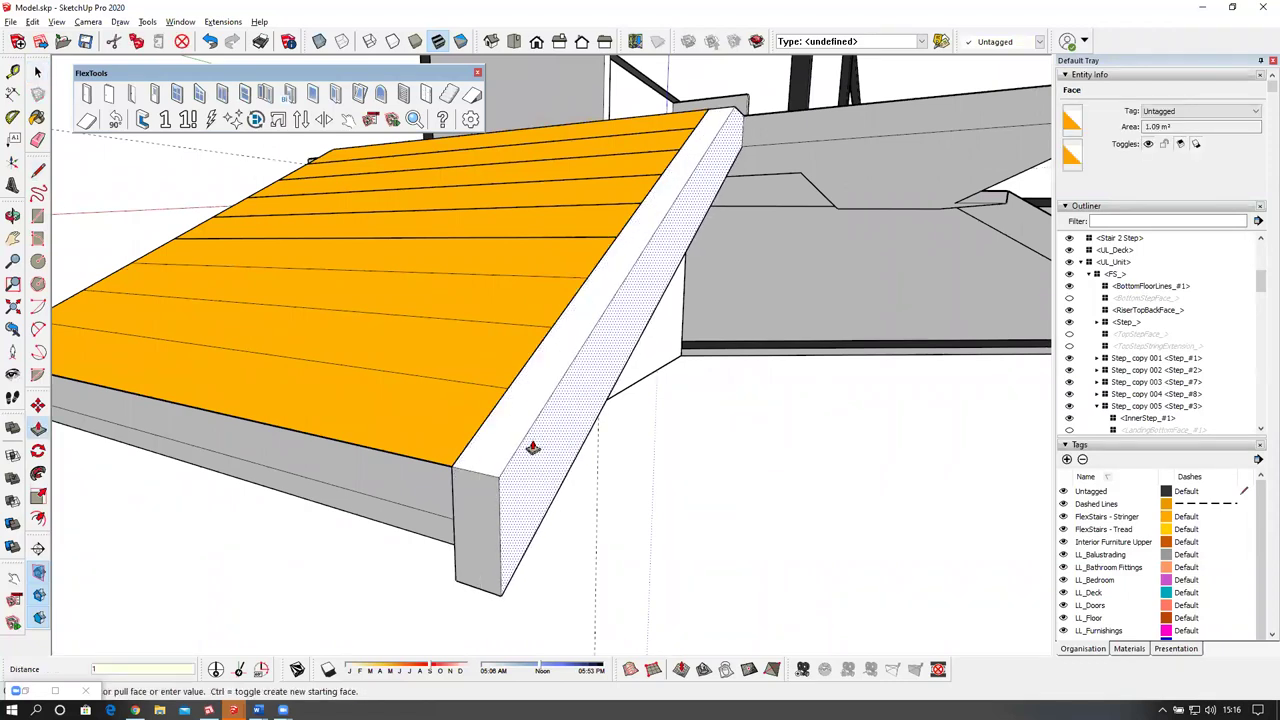
Select all of the stringer's connected geometry and create a component from it with the definition Stair 2 Stringer.
{"action": "middle_click_drag", "start_coordinate": [490, 474], "coordinate": [581, 331]}
{"action": "double_click", "coordinate": [580, 331]}
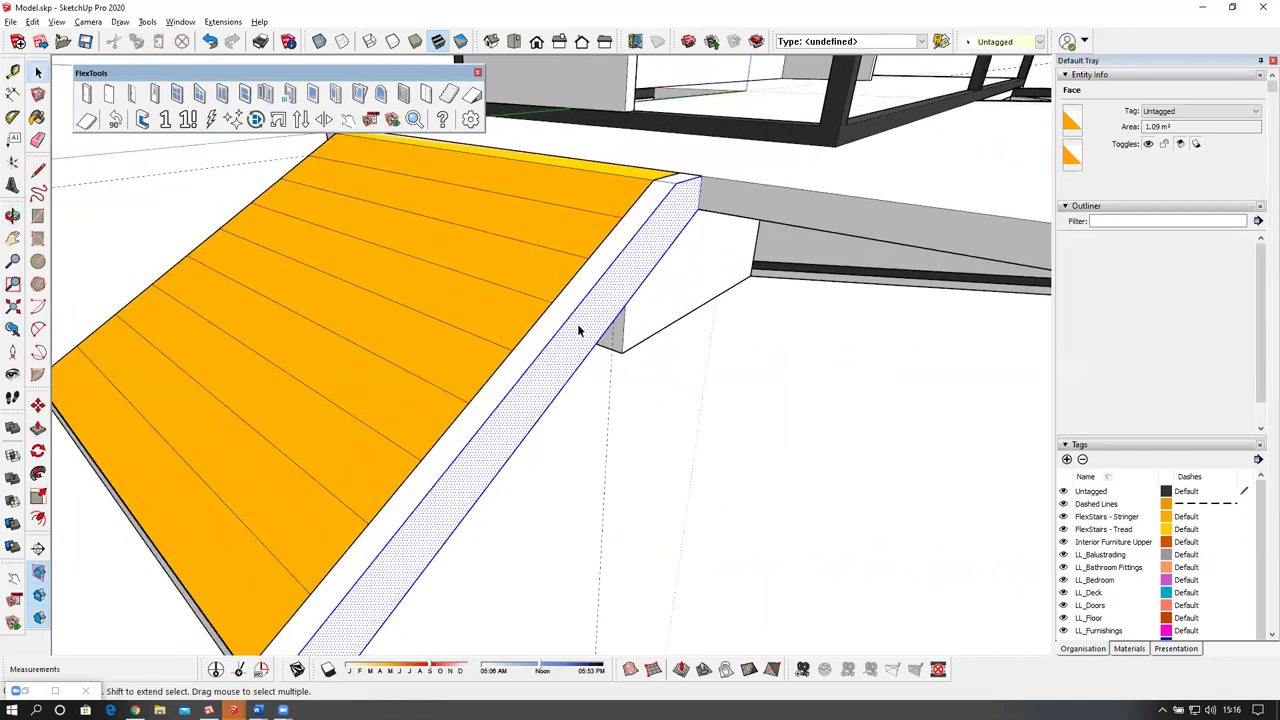
{"action": "middle_click_drag", "start_coordinate": [573, 331], "coordinate": [600, 308]}
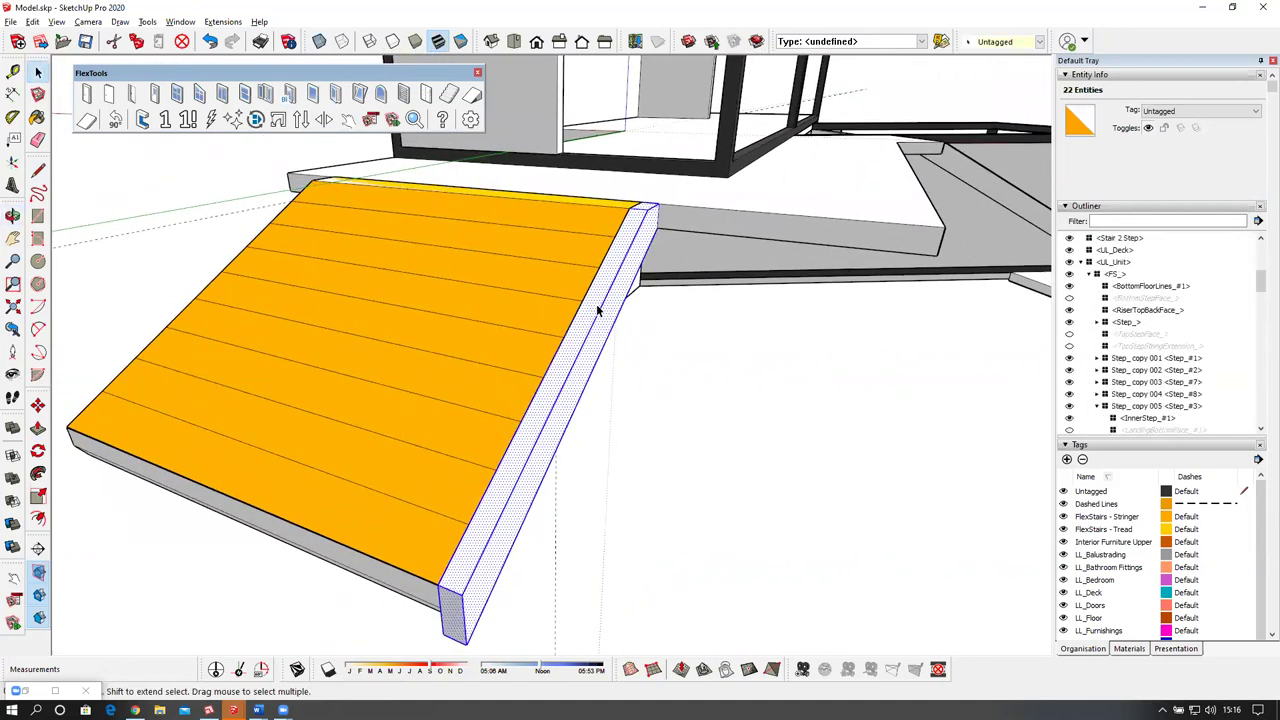
{"action": "key", "text": "g"}
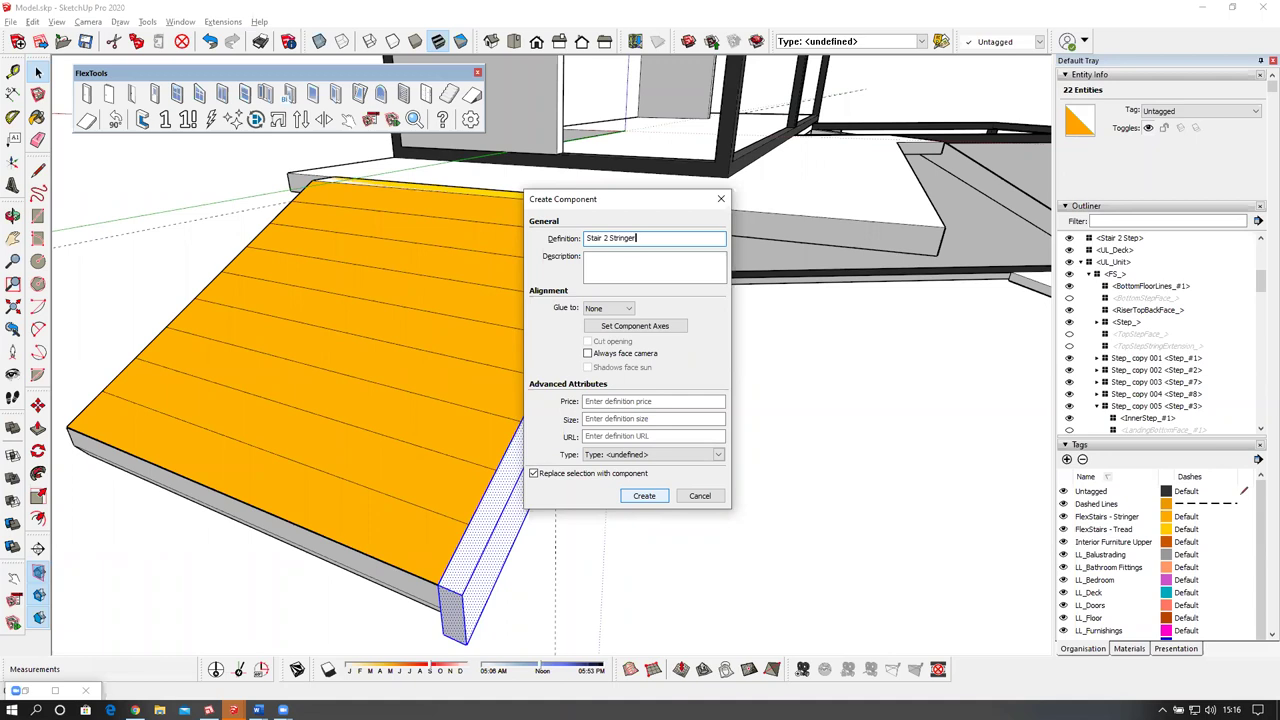
{"action": "left_click", "coordinate": [644, 495]}
Open the stringer component and add Tape Measure guides parallel to its lower end edge and its long upper edge.
{"action": "middle_click_drag", "start_coordinate": [457, 423], "coordinate": [593, 591]}
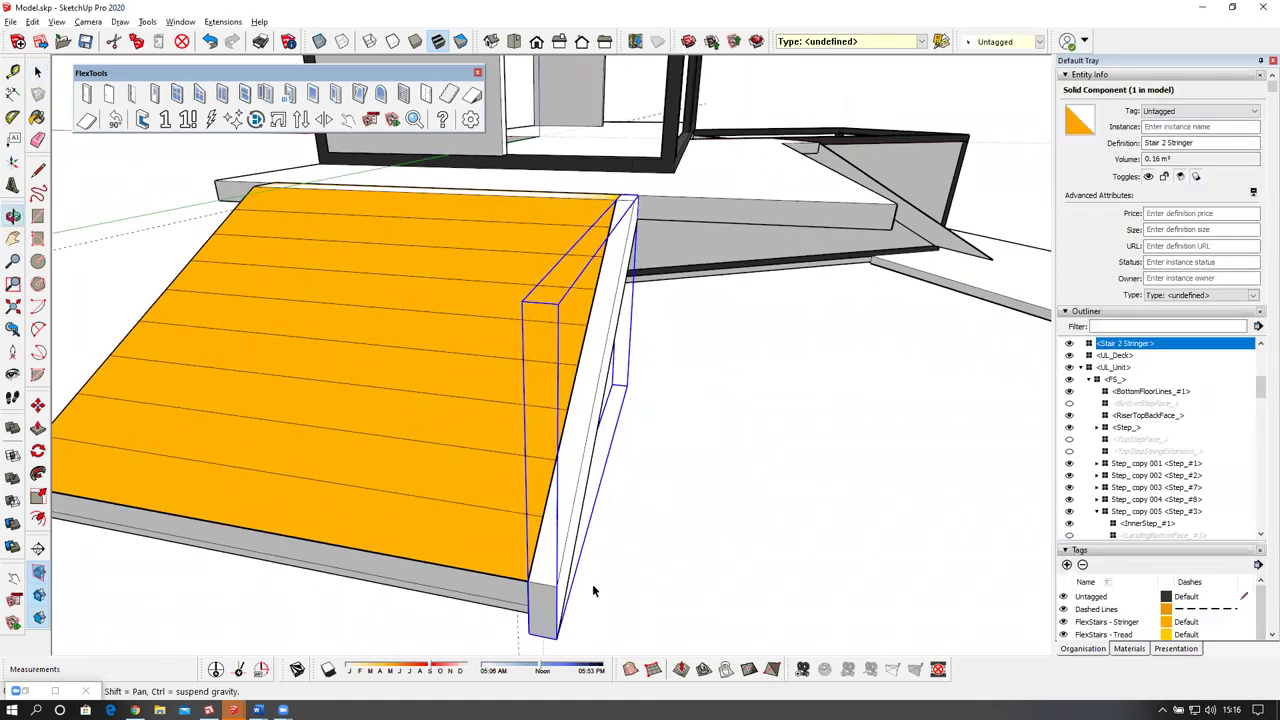
{"action": "scroll", "coordinate": [526, 536], "scroll_direction": "up", "scroll_amount": 4}
{"action": "double_click", "coordinate": [523, 531]}
{"action": "middle_click_drag", "start_coordinate": [523, 531], "coordinate": [481, 455]}
{"action": "key", "text": "t"}
{"action": "left_click", "coordinate": [466, 464]}
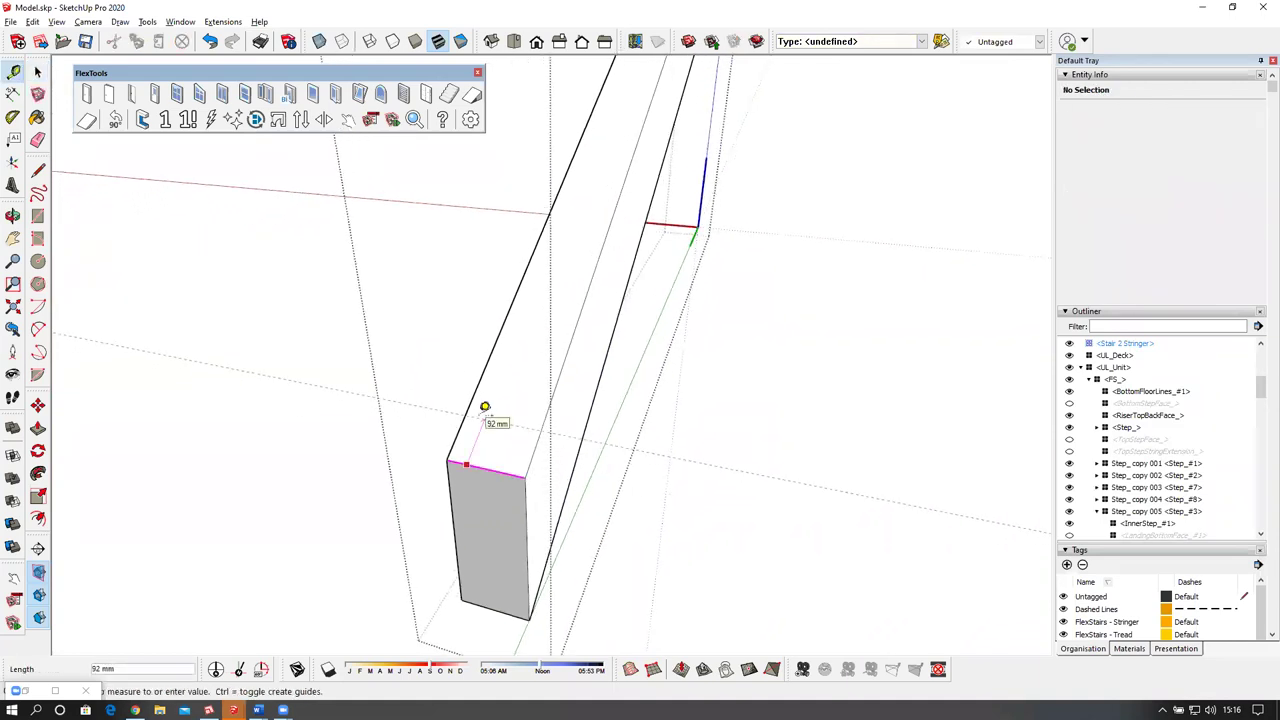
{"action": "key", "text": "Return"}
{"action": "scroll", "coordinate": [506, 460], "scroll_direction": "down", "scroll_amount": 2}
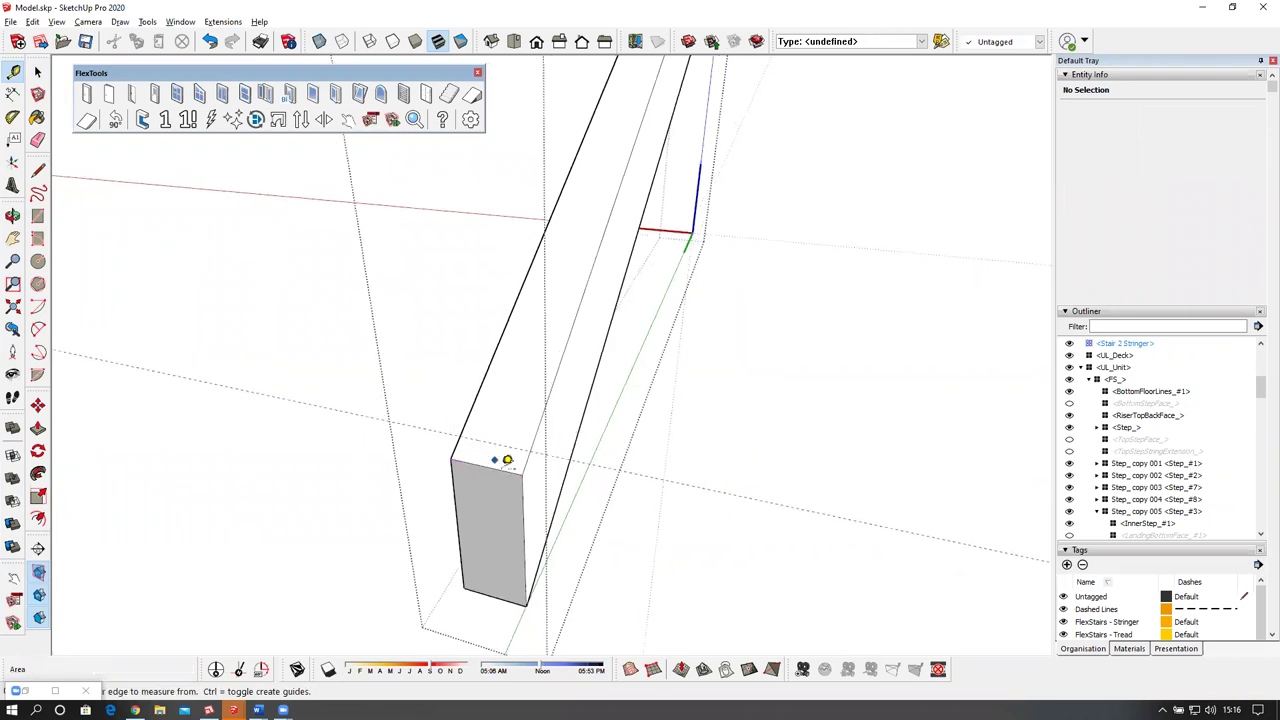
{"action": "left_click", "coordinate": [540, 414]}
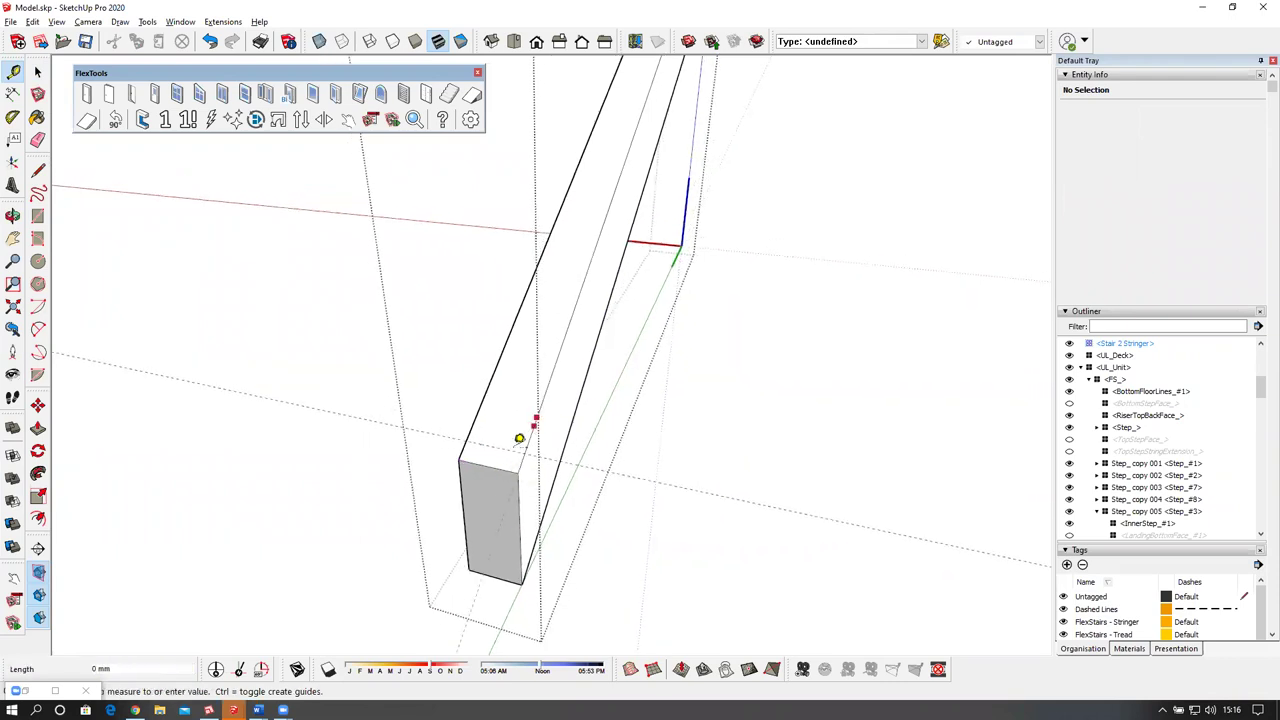
{"action": "left_click", "coordinate": [497, 455]}
Add a guide parallel to the end edge at the stringer's upper, deck-side end.
{"action": "middle_click_drag", "start_coordinate": [486, 471], "coordinate": [600, 174]}
{"action": "scroll", "coordinate": [564, 274], "scroll_direction": "up", "scroll_amount": 6}
{"action": "middle_click_drag", "start_coordinate": [569, 262], "coordinate": [518, 448]}
{"action": "left_click", "coordinate": [550, 250]}
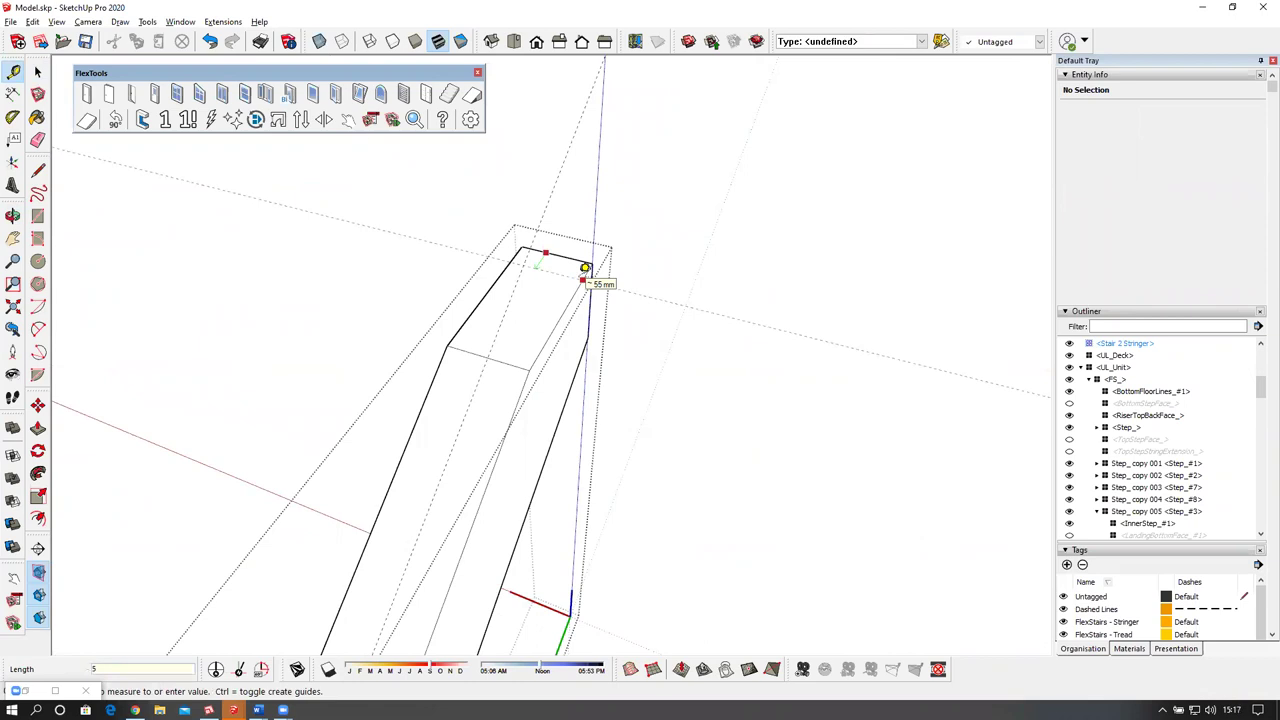
{"action": "middle_click_drag", "start_coordinate": [586, 266], "coordinate": [602, 358]}
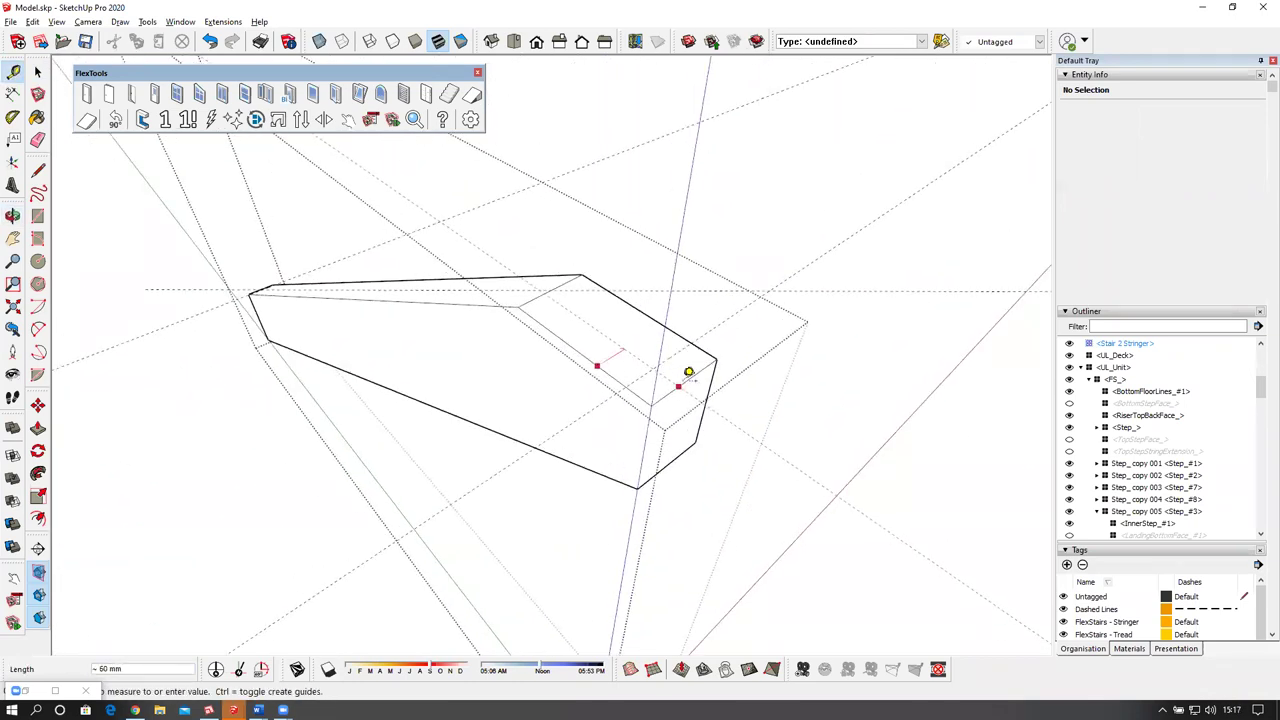
{"action": "middle_click_drag", "start_coordinate": [663, 394], "coordinate": [586, 362]}
Copy the stringer's outer top edges and the vertical edge at its lower end straight up by 1100 mm.
{"action": "key", "text": "space"}
{"action": "left_click", "coordinate": [611, 368]}
{"action": "left_click", "coordinate": [584, 360], "text": "shift"}
{"action": "middle_click_drag", "start_coordinate": [433, 417], "coordinate": [704, 293]}
{"action": "scroll", "coordinate": [704, 293], "scroll_direction": "down", "scroll_amount": 3}
{"action": "middle_click_drag", "start_coordinate": [462, 460], "coordinate": [437, 470]}
{"action": "left_click", "coordinate": [441, 454], "text": "shift"}
{"action": "left_click", "coordinate": [440, 447], "text": "shift"}
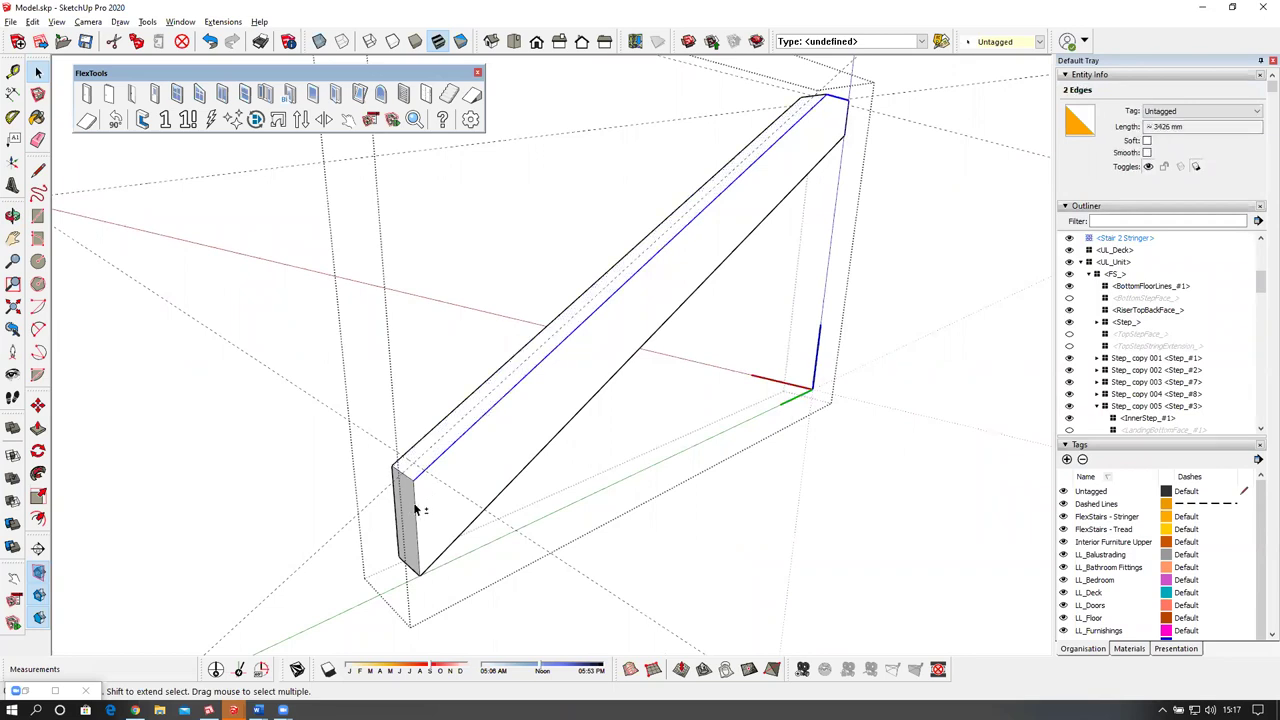
{"action": "middle_click_drag", "start_coordinate": [706, 241], "coordinate": [703, 309]}
{"action": "key", "text": "m"}
{"action": "left_click", "coordinate": [704, 262]}
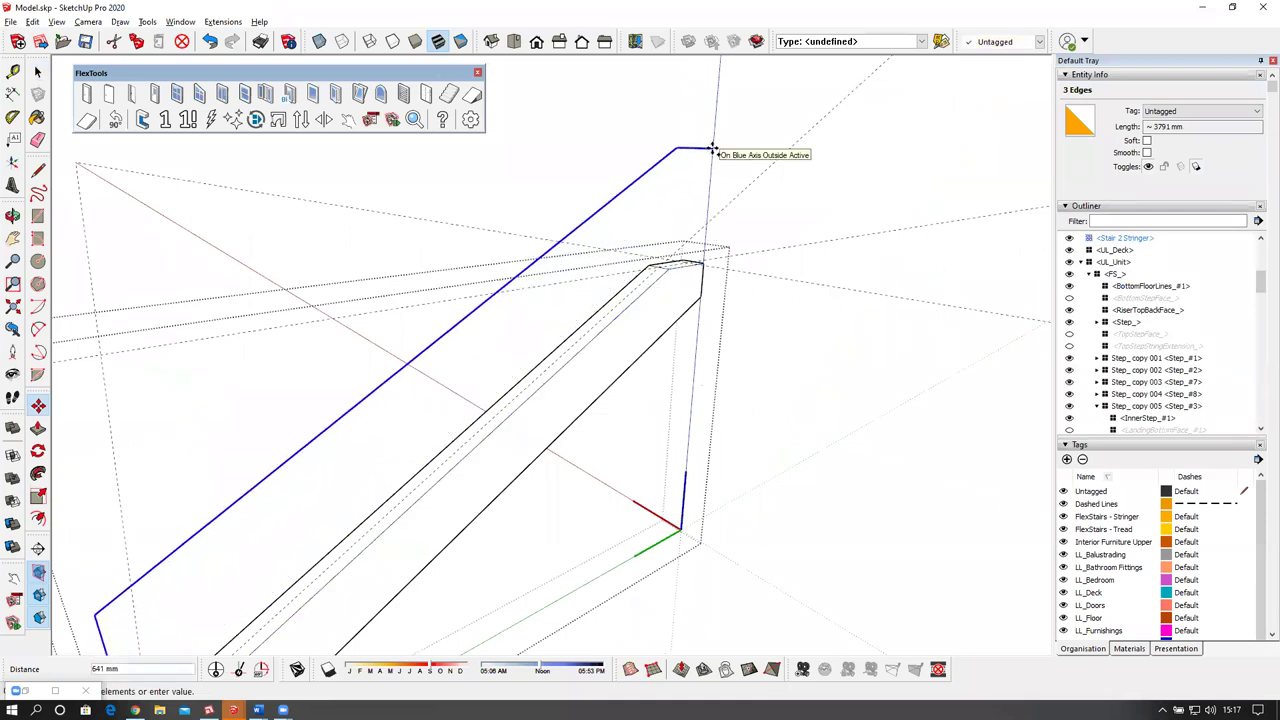
{"action": "key", "text": "Return"}
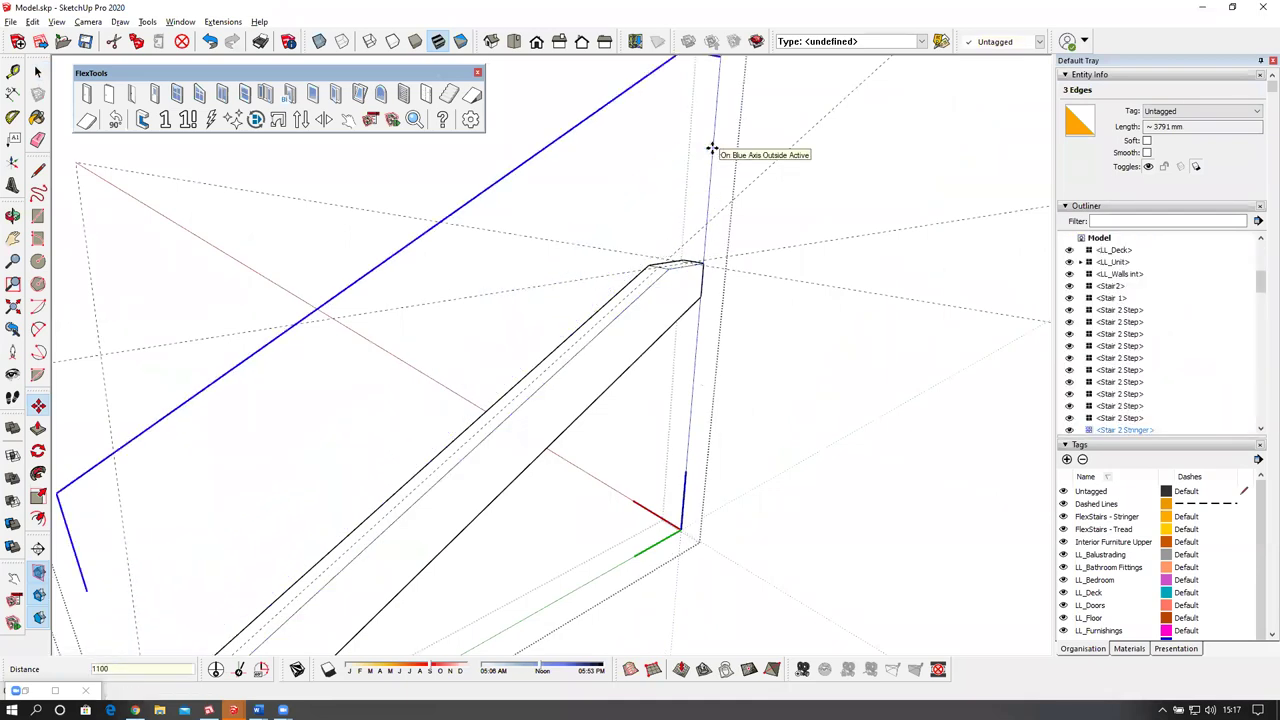
{"action": "scroll", "coordinate": [693, 235], "scroll_direction": "down", "scroll_amount": 2}
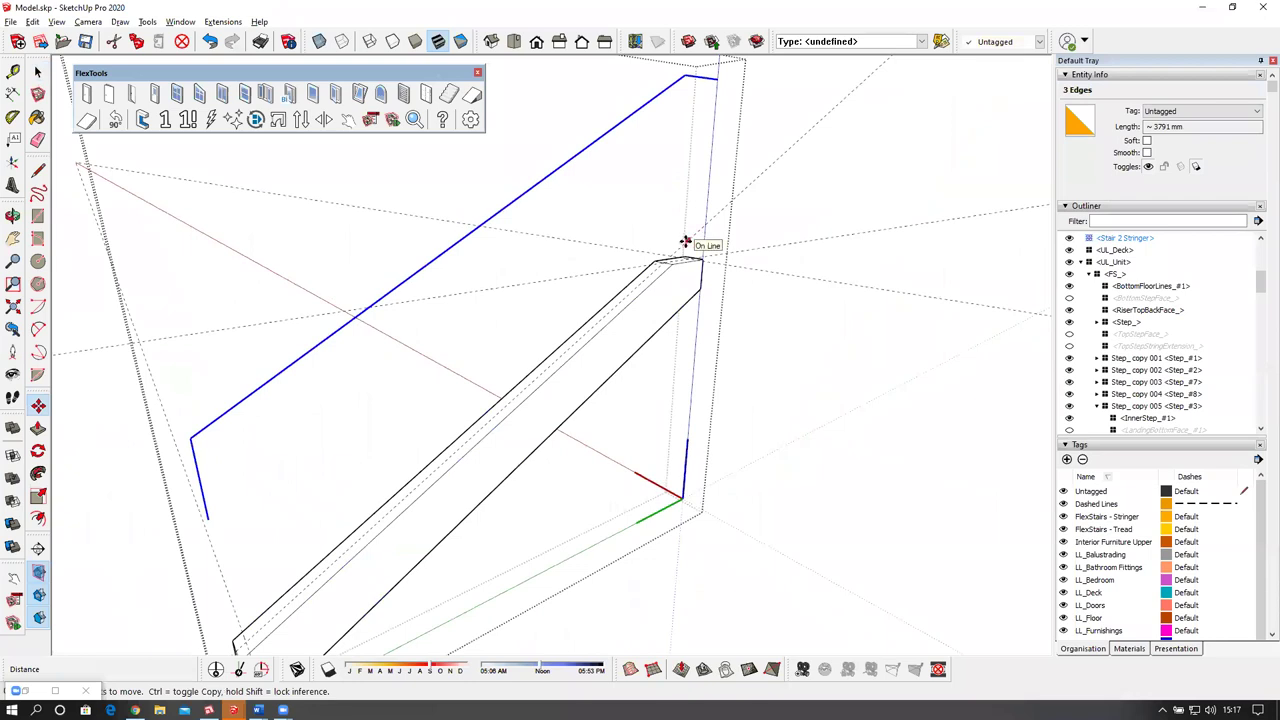
Move the raised edges about 75 mm across the stringer's width onto its lengthwise guide.
{"action": "middle_click_drag", "start_coordinate": [652, 194], "coordinate": [706, 220]}
{"action": "scroll", "coordinate": [706, 220], "scroll_direction": "up", "scroll_amount": 2}
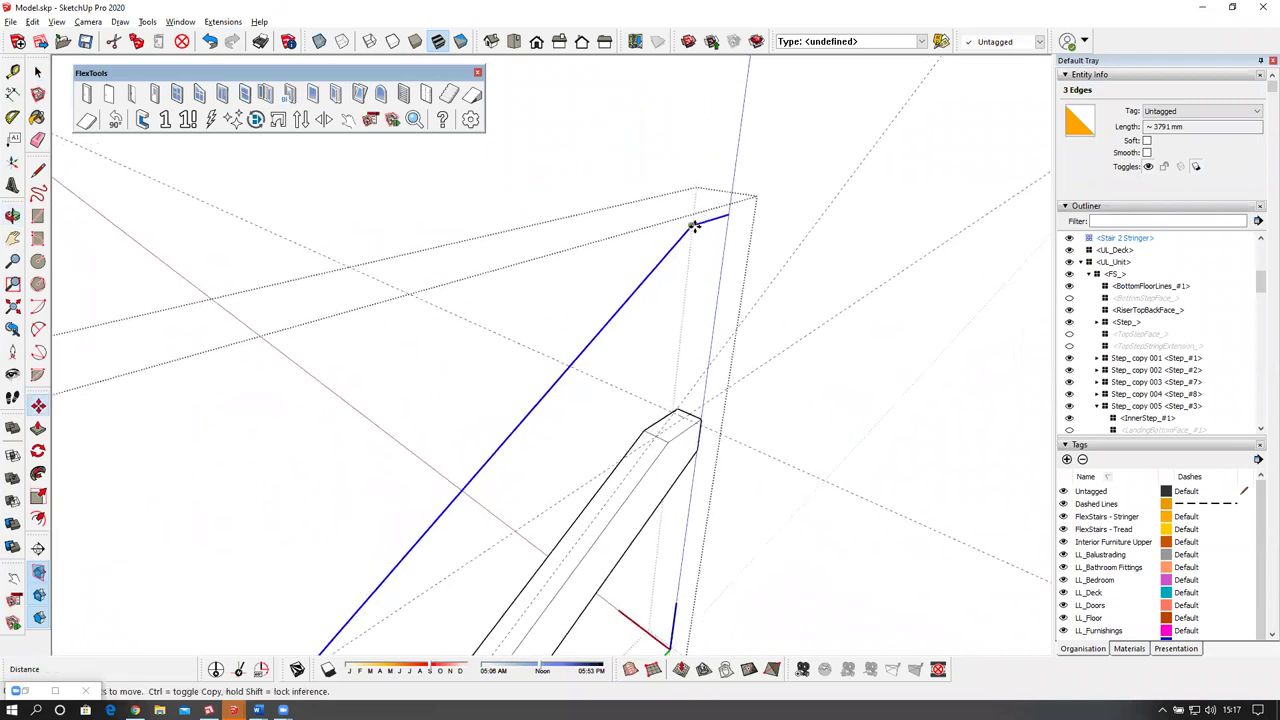
{"action": "left_click", "coordinate": [693, 226]}
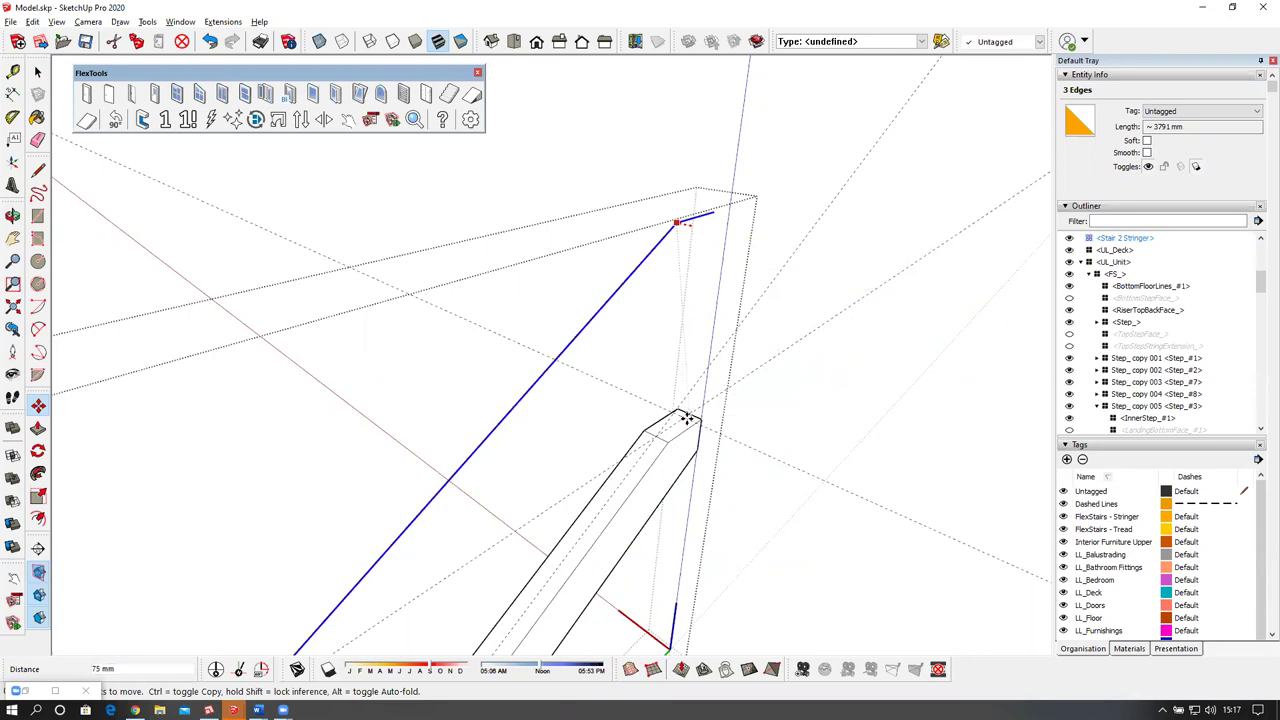
{"action": "scroll", "coordinate": [686, 418], "scroll_direction": "up", "scroll_amount": 3}
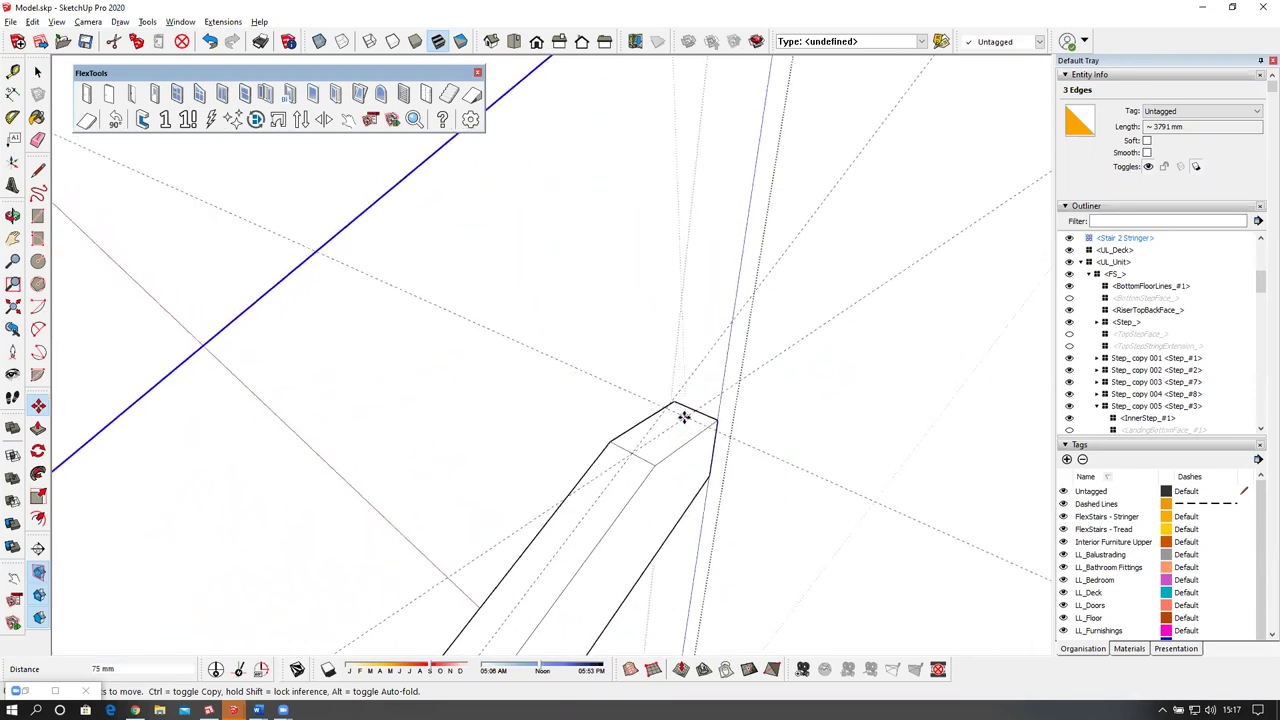
{"action": "left_click", "coordinate": [683, 417]}
{"action": "key", "text": "space"}
Draw a vertical line from the guide crossing at the stringer's upper end to the raised edge and erase the overhang.
{"action": "scroll", "coordinate": [692, 368], "scroll_direction": "down", "scroll_amount": 2}
{"action": "middle_click_drag", "start_coordinate": [708, 334], "coordinate": [657, 331]}
{"action": "key", "text": "l"}
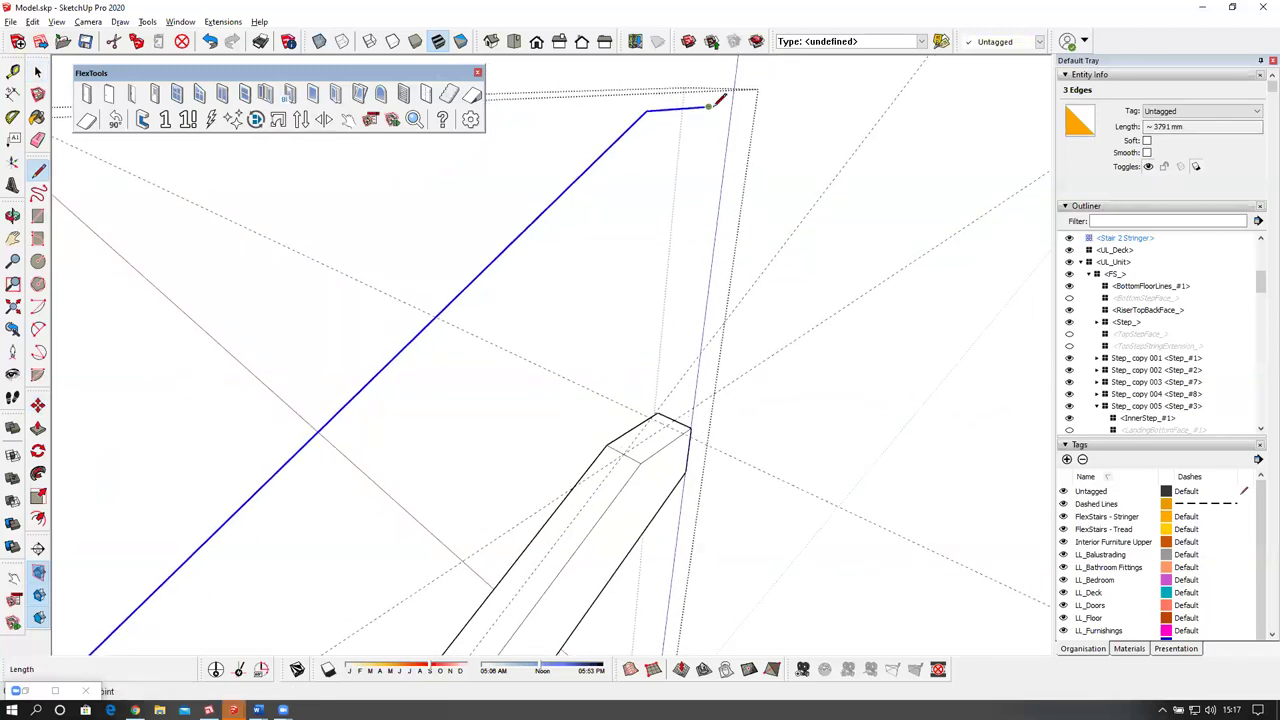
{"action": "left_click", "coordinate": [666, 420]}
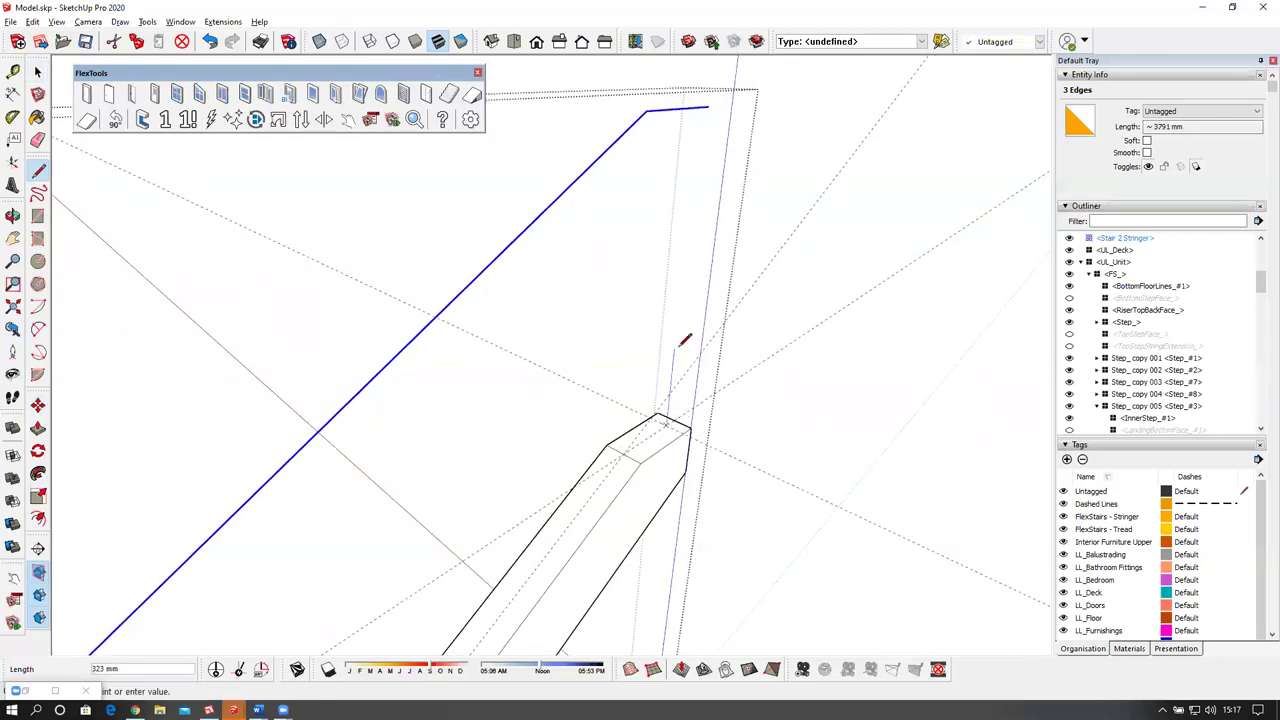
{"action": "key", "text": "e"}
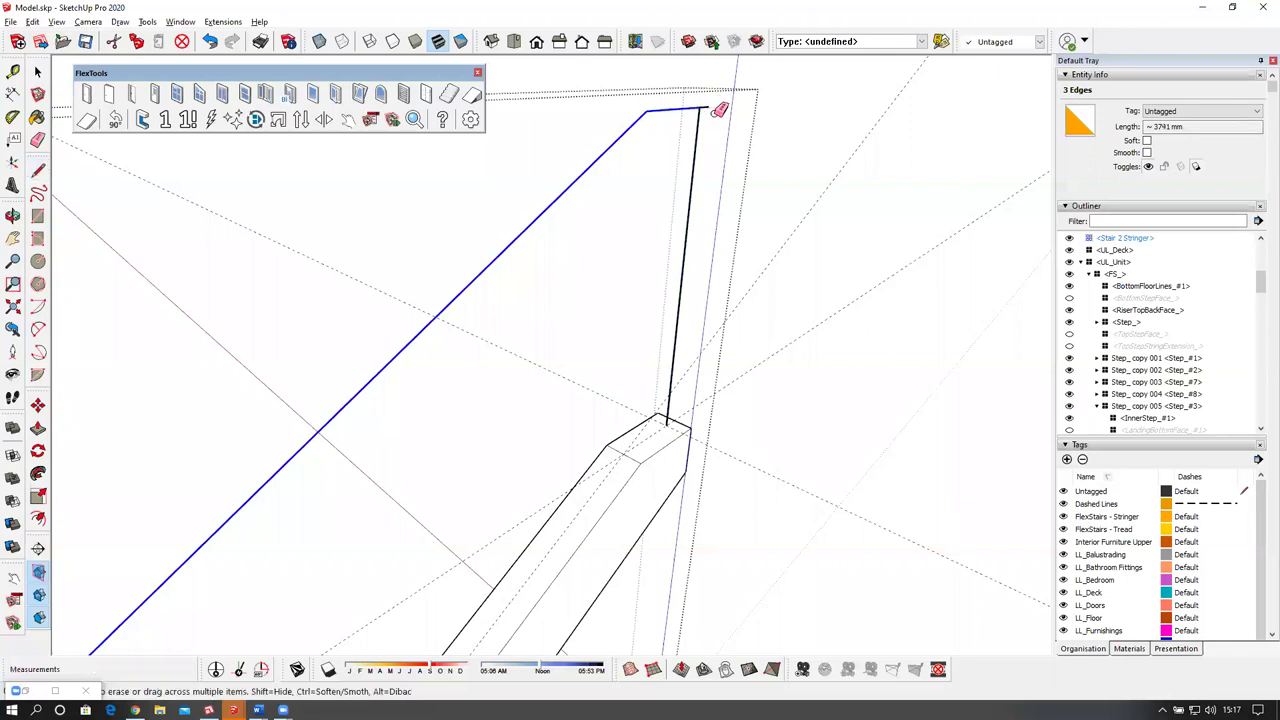
Extend the raised vertical edge at the lower end down to the top of the stringer.
{"action": "mouse_move", "coordinate": [726, 131]}
{"action": "middle_mouse_down"}
{"action": "mouse_move", "coordinate": [701, 208]}
{"action": "mouse_move", "coordinate": [507, 445]}
{"action": "middle_mouse_up"}
{"action": "key", "text": "m"}
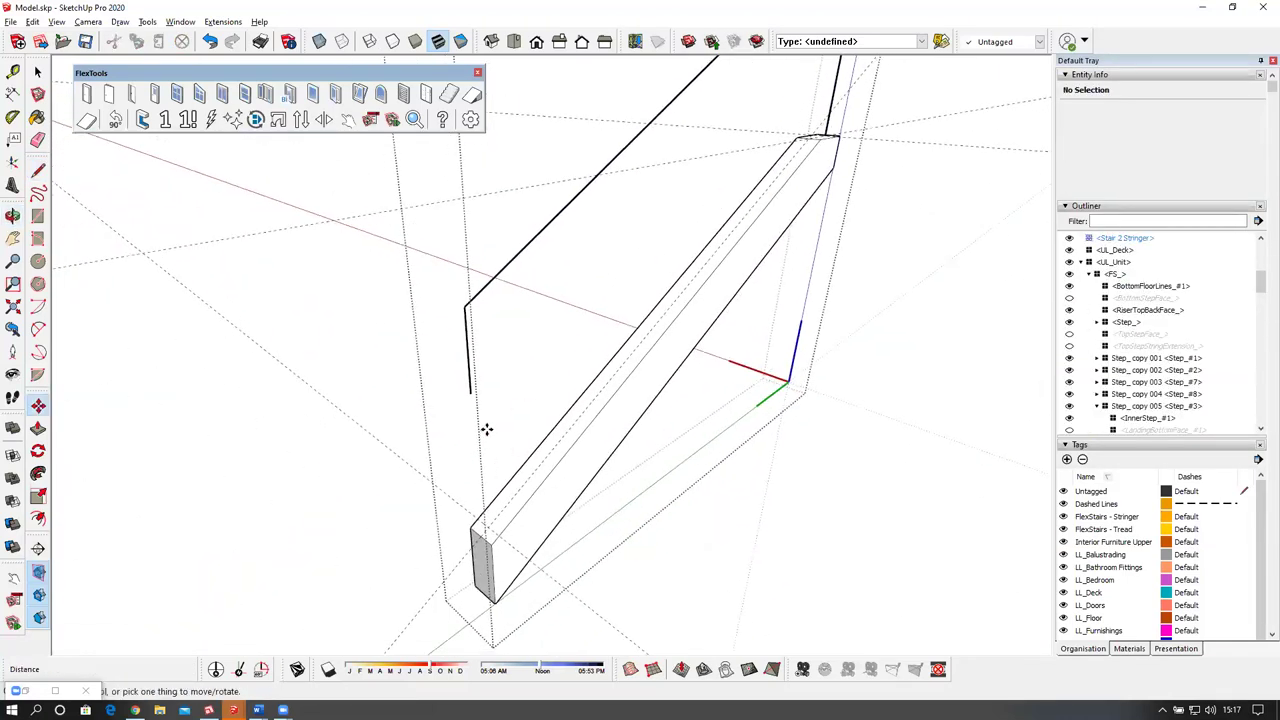
{"action": "left_click", "coordinate": [470, 414]}
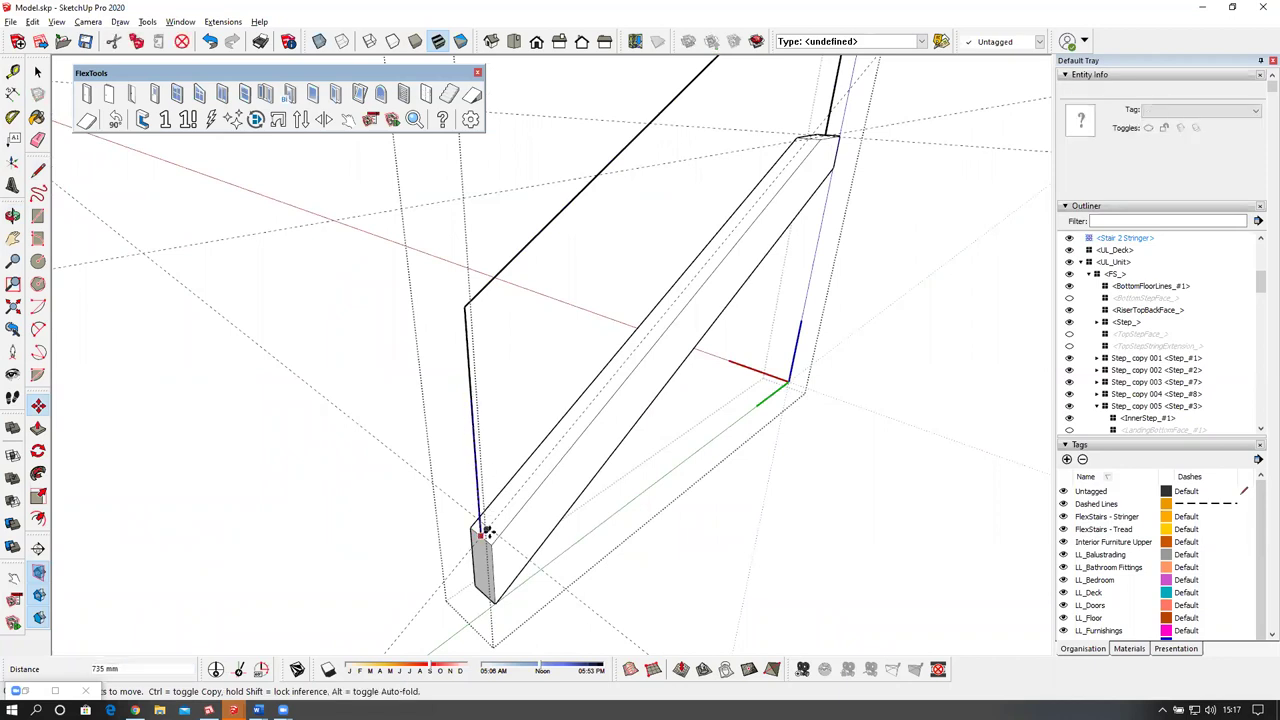
{"action": "left_click", "coordinate": [483, 530]}
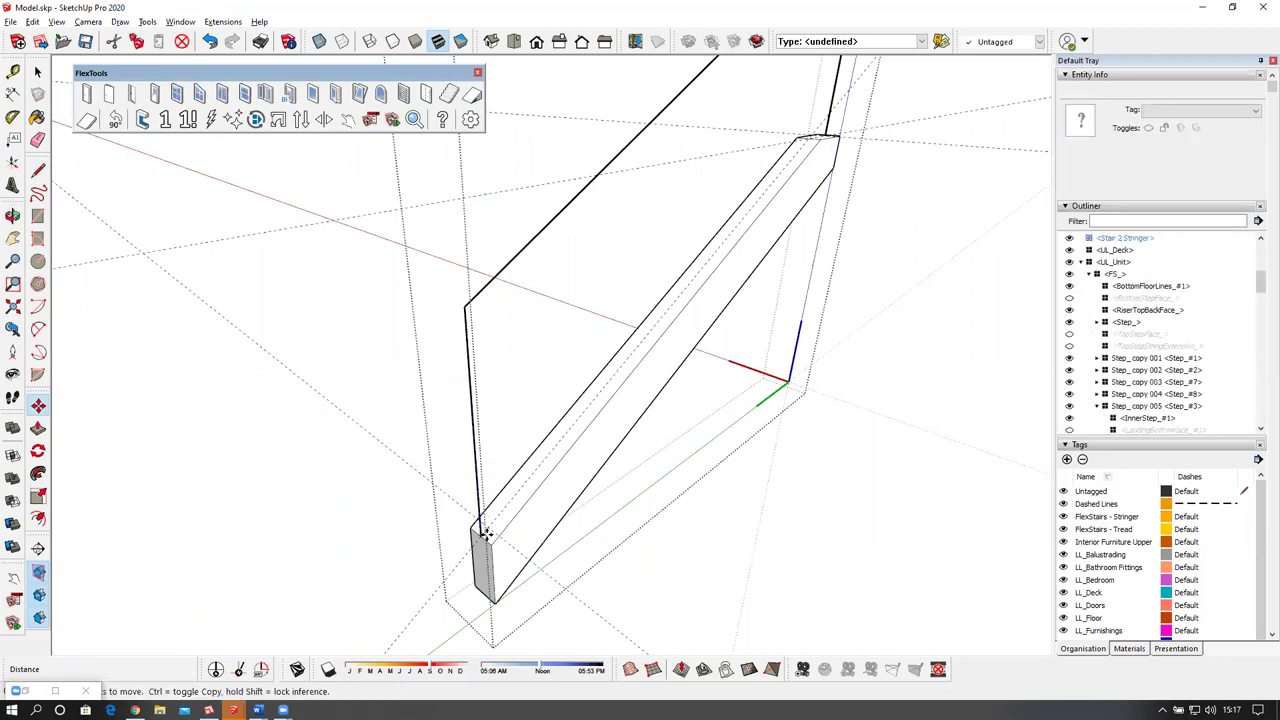
{"action": "key", "text": "space"}
Draw a vertical line from the lower end's guide crossing up to the raised sloped edge and erase the surplus end segment.
{"action": "scroll", "coordinate": [483, 545], "scroll_direction": "up", "scroll_amount": 2}
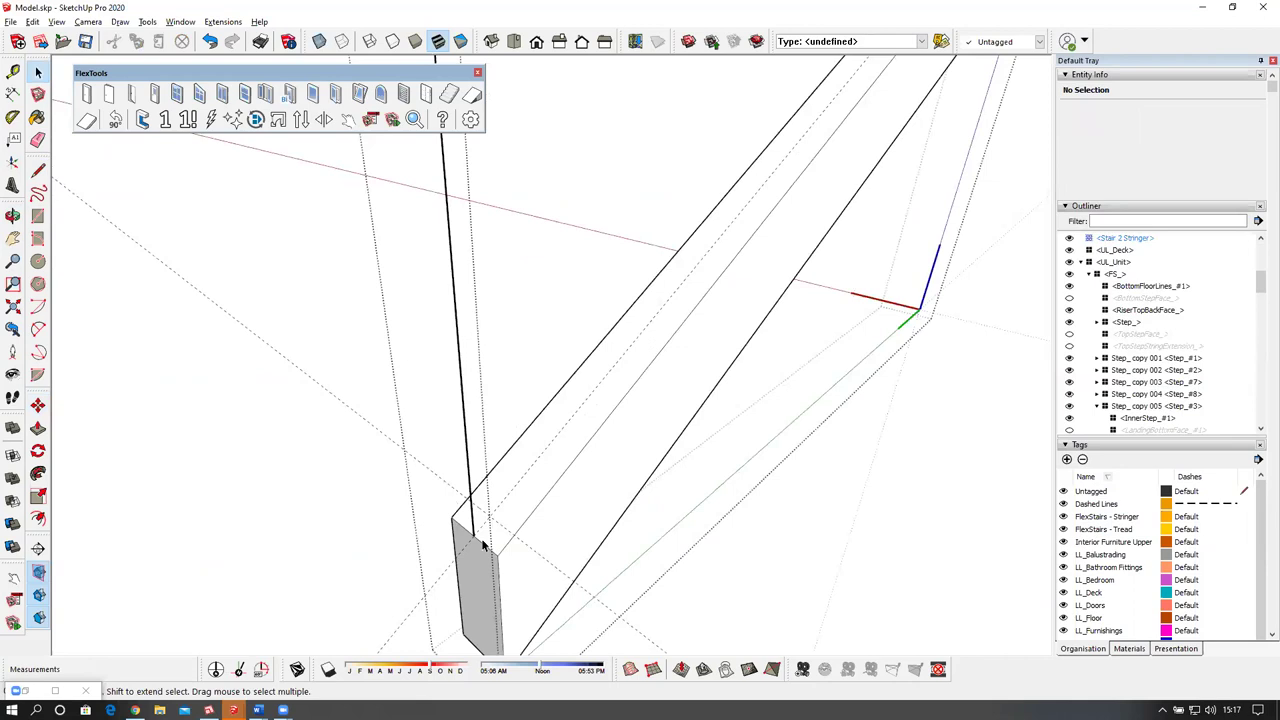
{"action": "key", "text": "l"}
{"action": "left_click", "coordinate": [491, 508]}
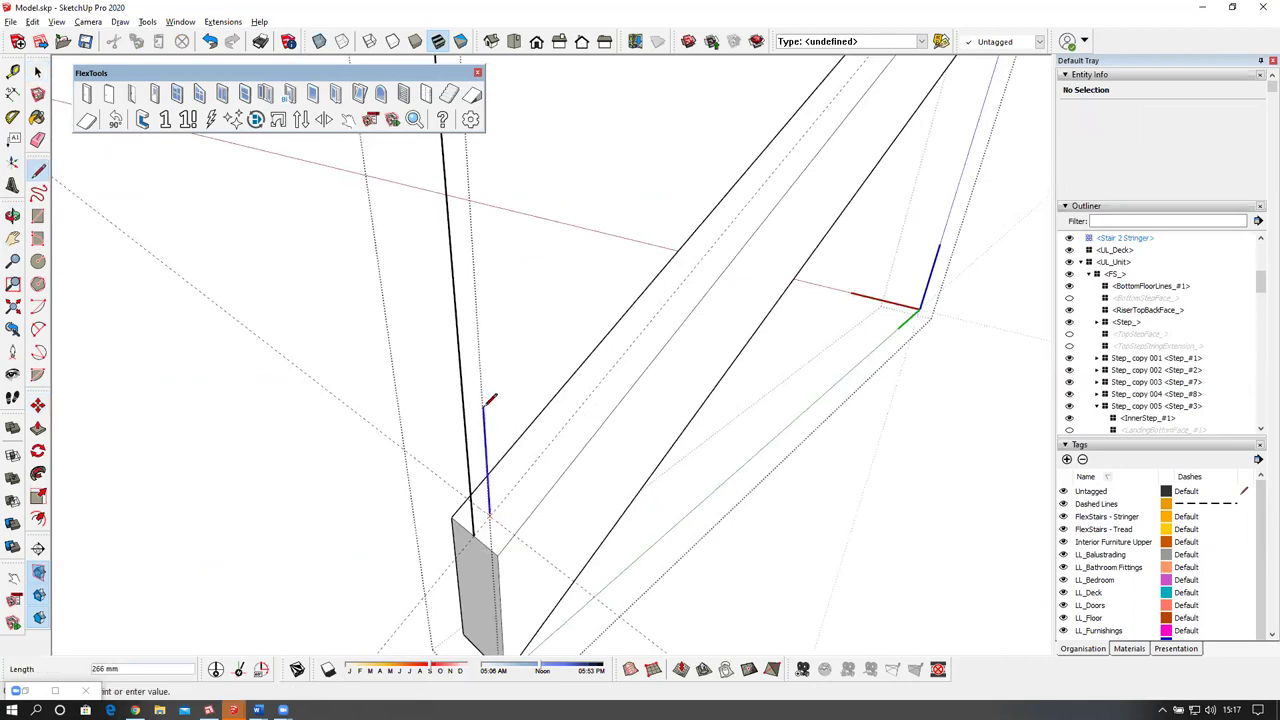
{"action": "scroll", "coordinate": [486, 370], "scroll_direction": "down", "scroll_amount": 3}
{"action": "middle_click_drag", "start_coordinate": [506, 283], "coordinate": [505, 297], "text": "shift"}
{"action": "key", "text": "e"}
{"action": "left_click", "coordinate": [483, 243]}
{"action": "mouse_move", "coordinate": [506, 289]}
{"action": "middle_mouse_down"}
{"action": "mouse_move", "coordinate": [514, 277]}
{"action": "mouse_move", "coordinate": [468, 375]}
{"action": "mouse_move", "coordinate": [540, 309]}
{"action": "mouse_move", "coordinate": [466, 369]}
{"action": "mouse_move", "coordinate": [528, 323]}
{"action": "middle_mouse_up"}
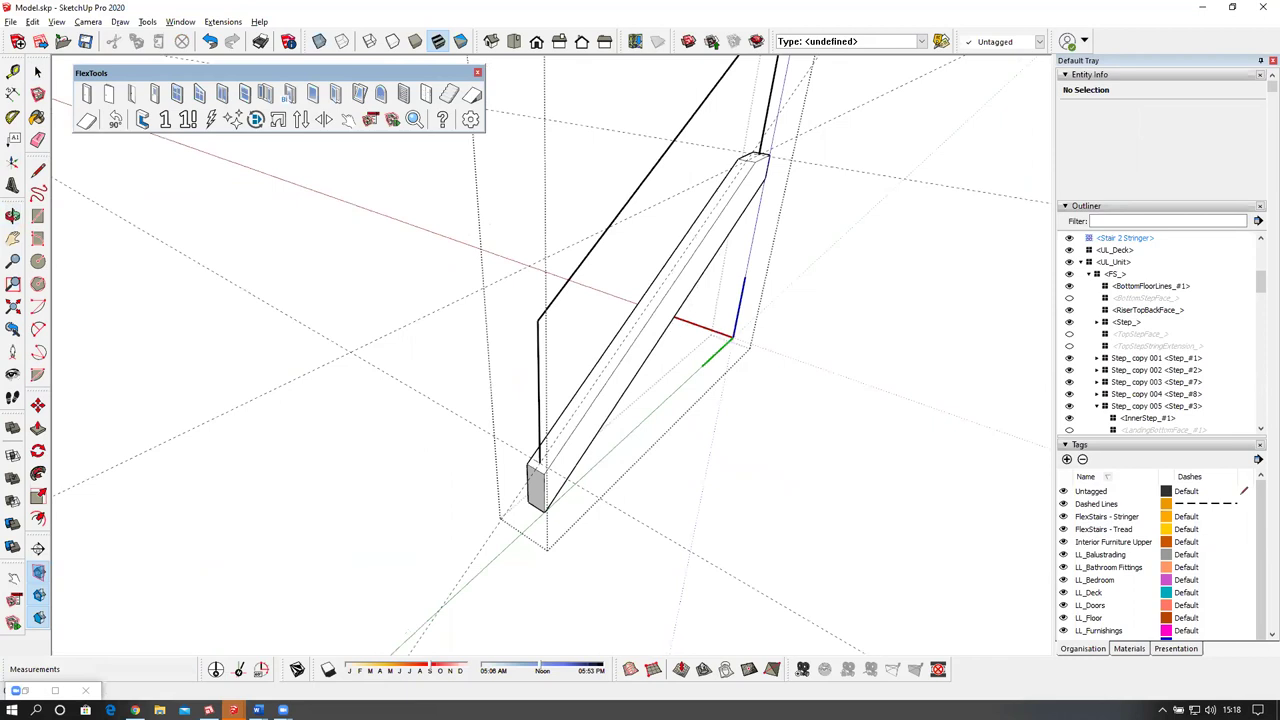
Build the 65 mm round Hrail profile along the four raised path edges above the stringer with Profile Builder 3.
{"action": "left_click_drag", "start_coordinate": [0, 208], "coordinate": [243, 156]}
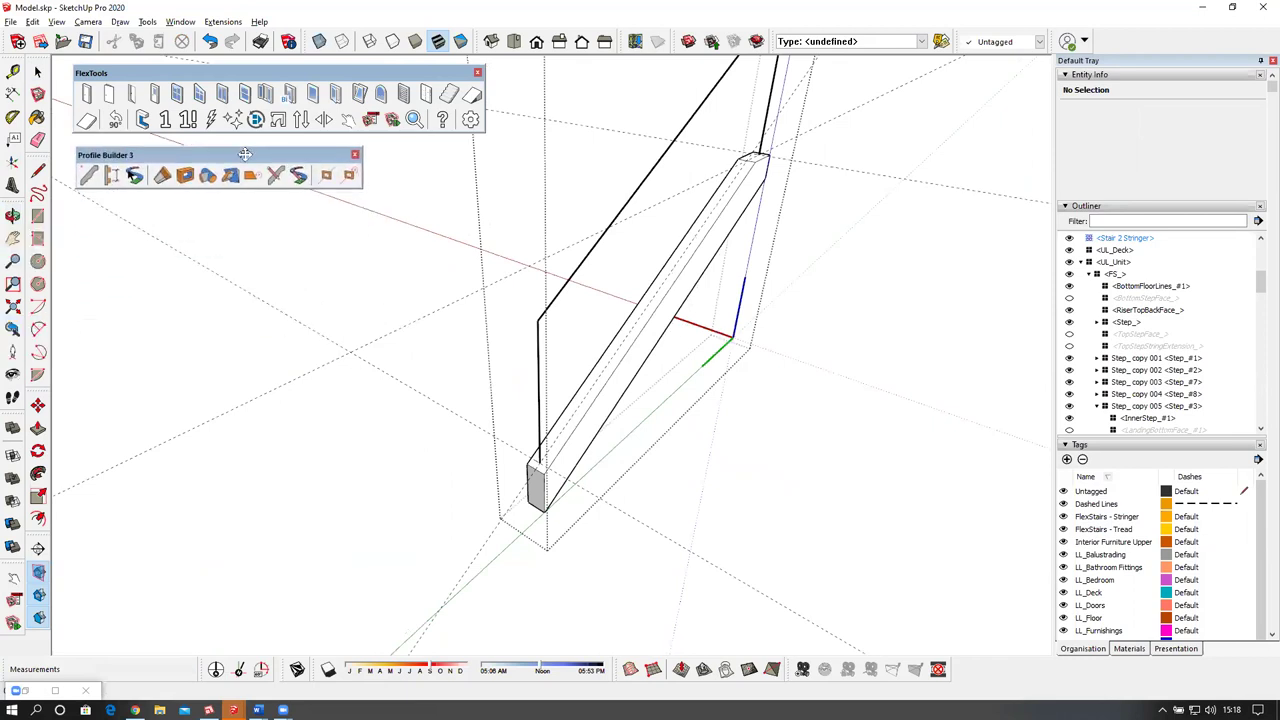
{"action": "middle_click_drag", "start_coordinate": [566, 434], "coordinate": [336, 372]}
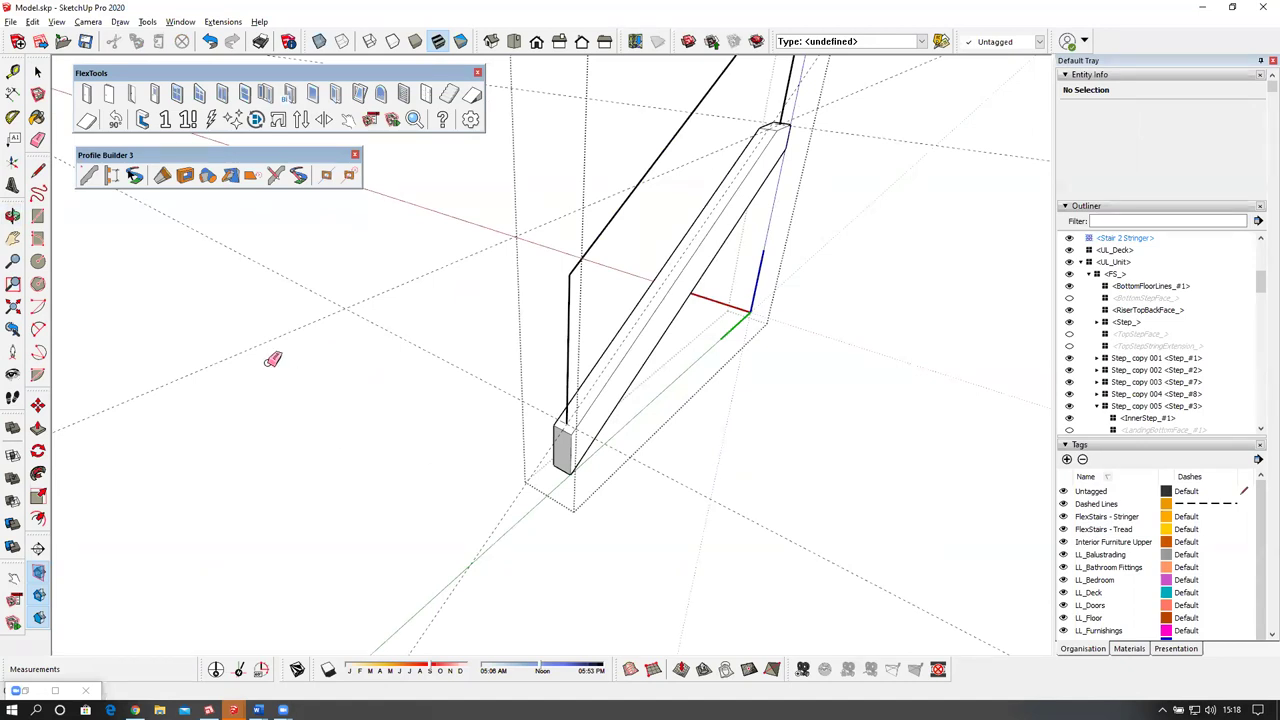
{"action": "left_click", "coordinate": [89, 175]}
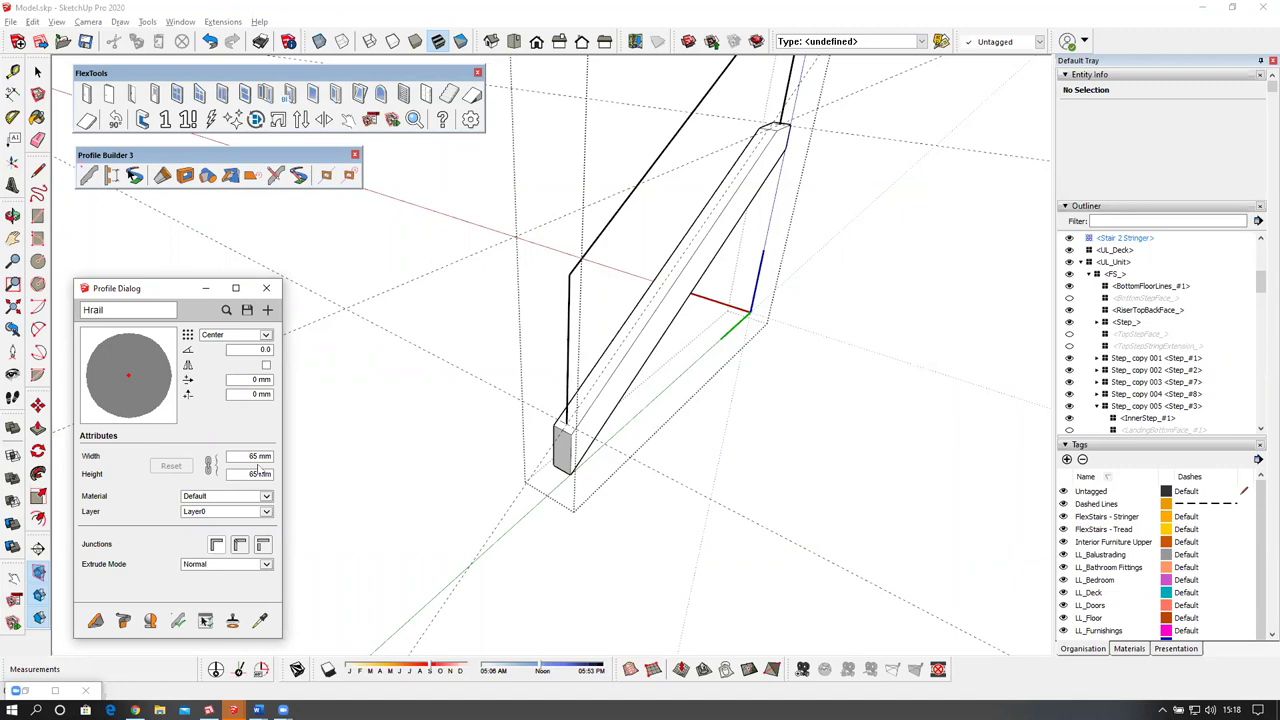
{"action": "middle_click_drag", "start_coordinate": [566, 345], "coordinate": [722, 162]}
{"action": "left_click", "coordinate": [667, 193]}
{"action": "left_click_drag", "start_coordinate": [456, 495], "coordinate": [455, 494], "text": "shift"}
{"action": "middle_click_drag", "start_coordinate": [455, 494], "coordinate": [342, 532]}
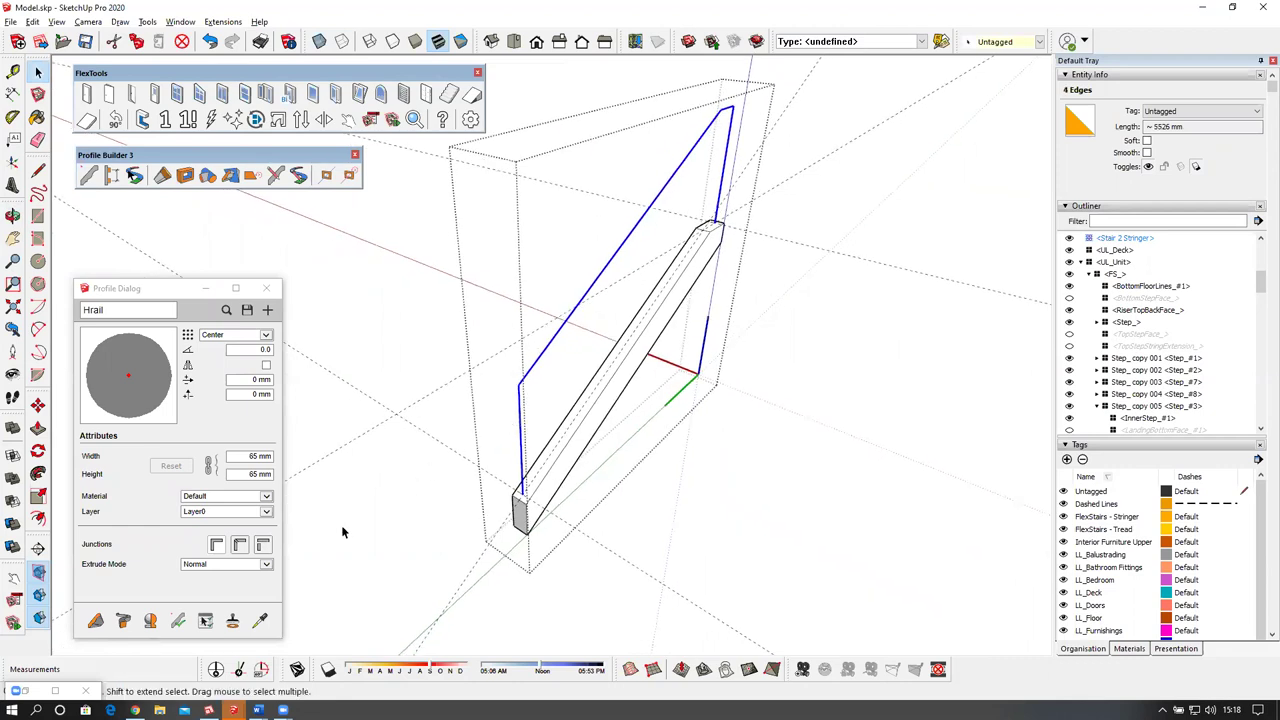
{"action": "left_click", "coordinate": [123, 621]}
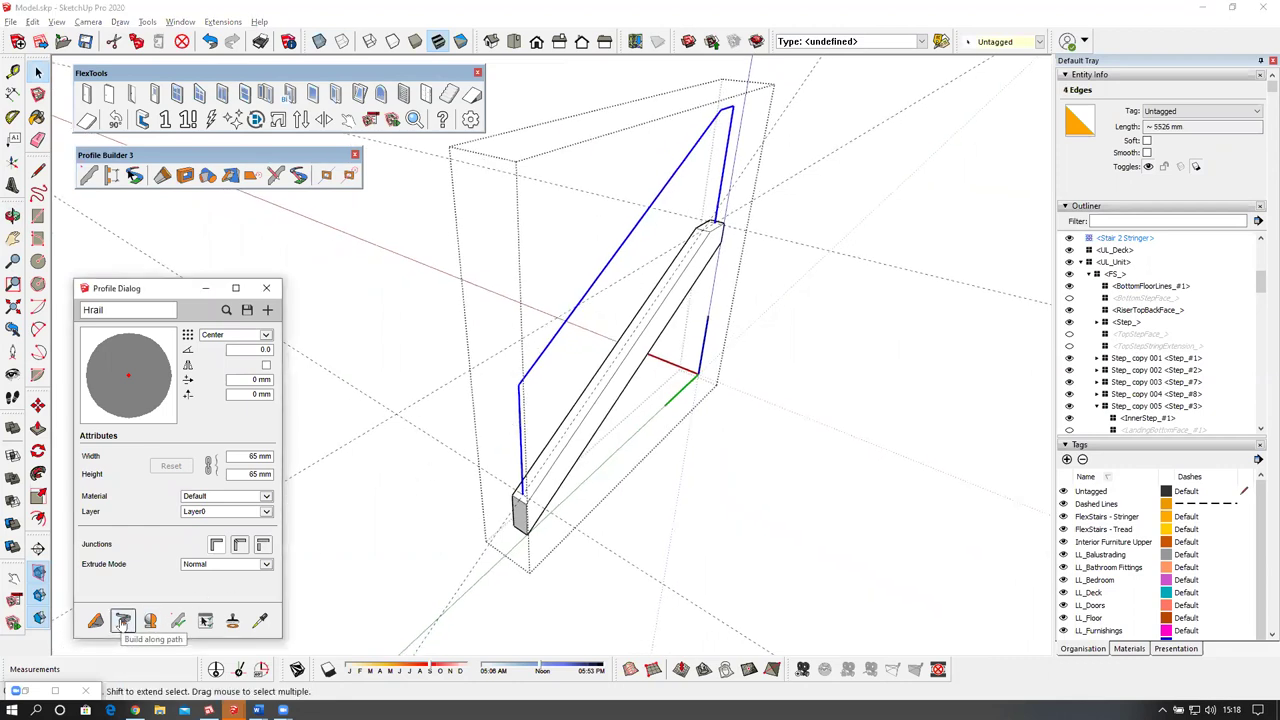
{"action": "middle_click_drag", "start_coordinate": [720, 310], "coordinate": [631, 266]}
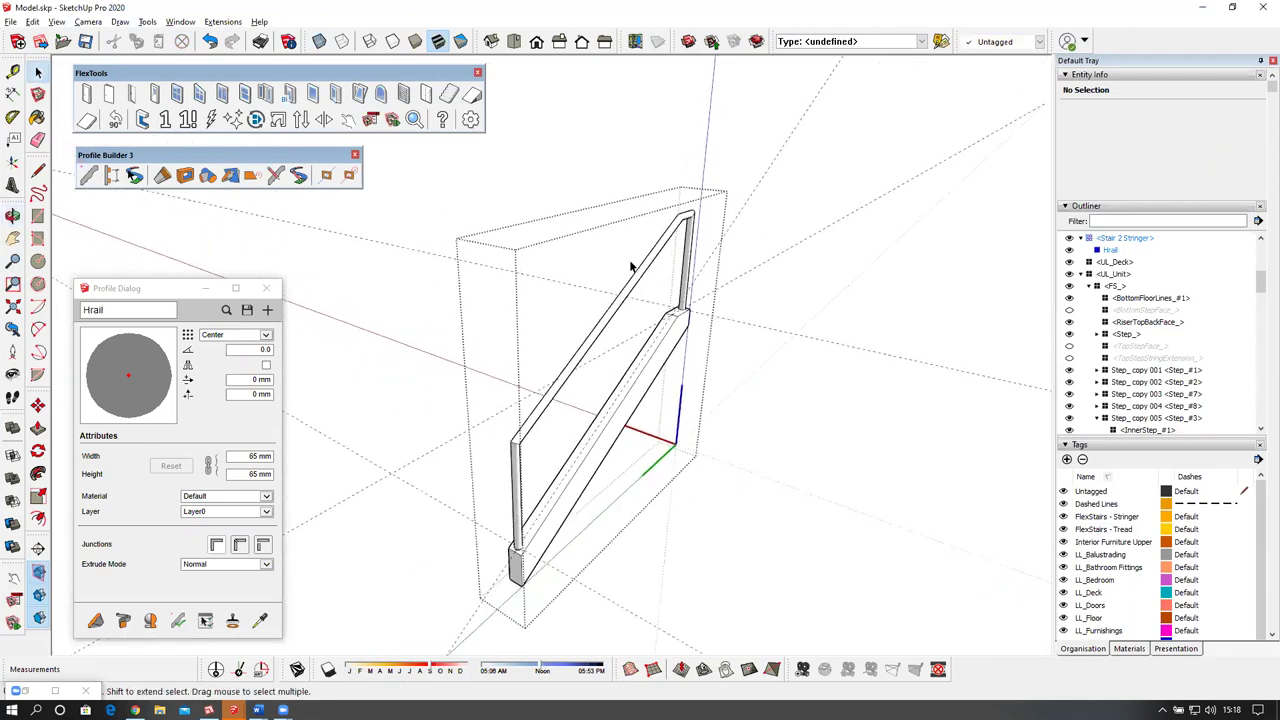
Assign the Stair 2 tag to the new handrail group and to the stringer component that contains it.
{"action": "left_click", "coordinate": [637, 281]}
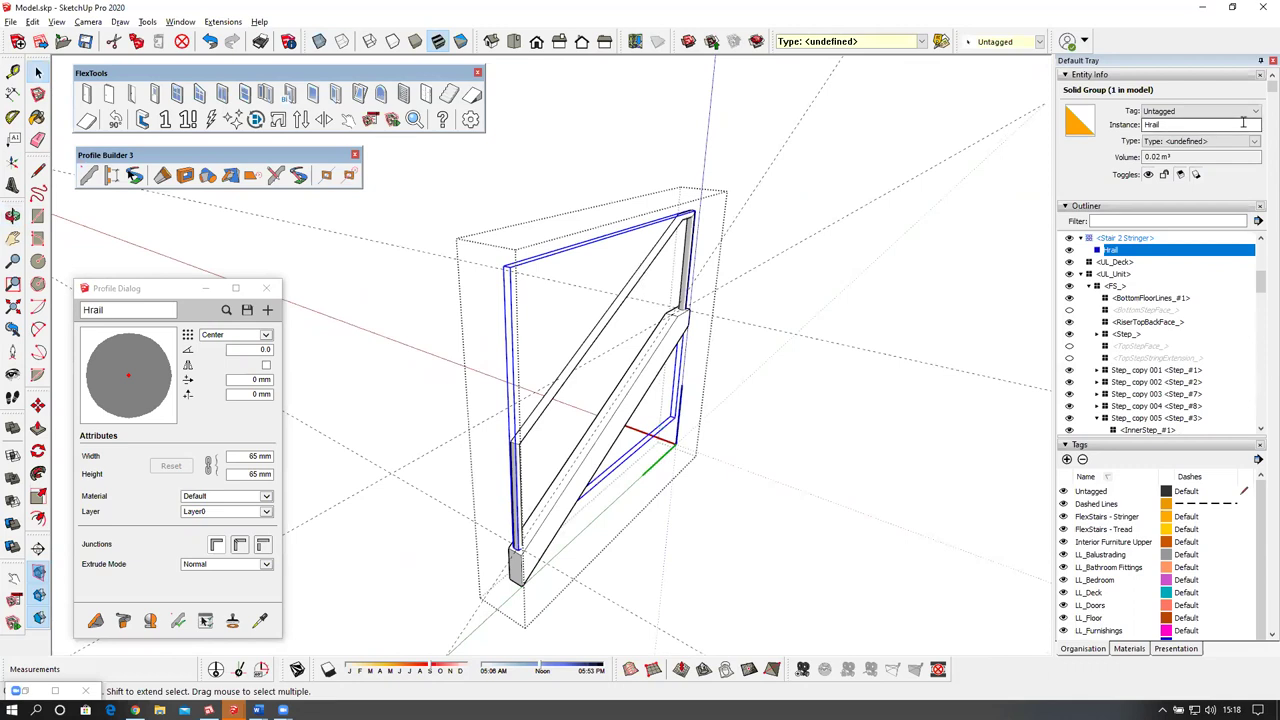
{"action": "left_click", "coordinate": [1252, 111]}
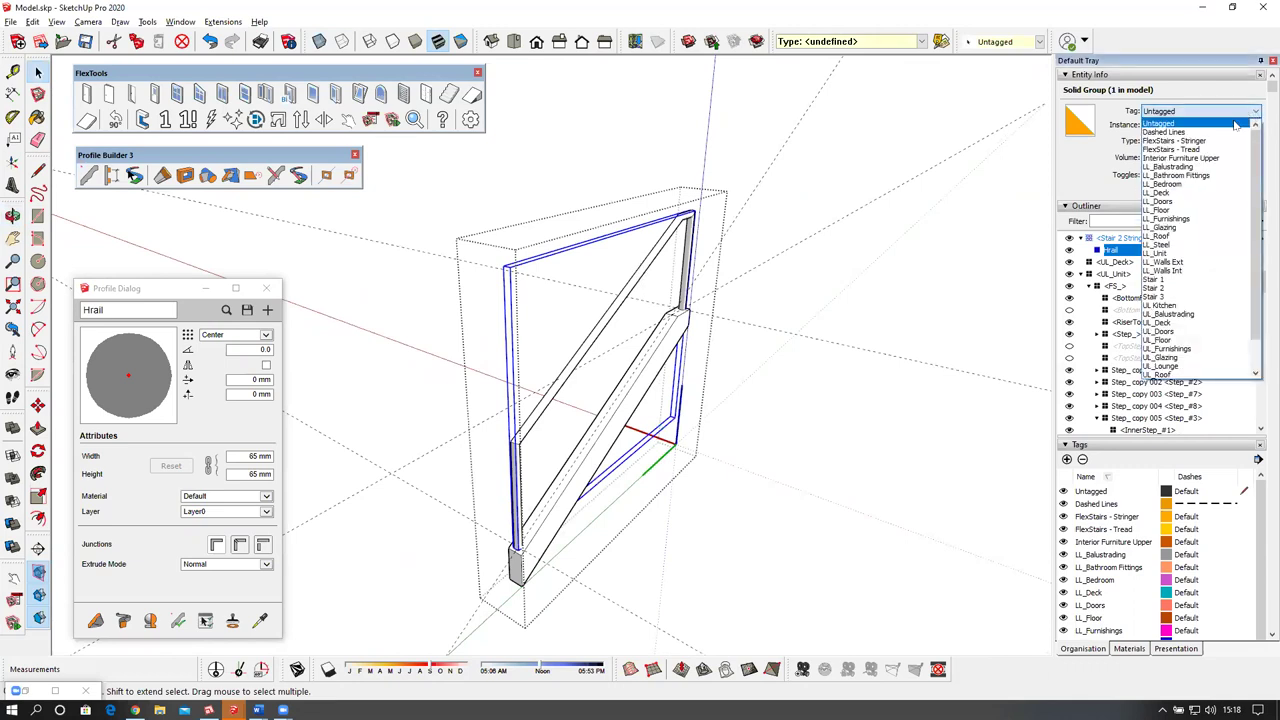
{"action": "left_click", "coordinate": [1188, 289]}
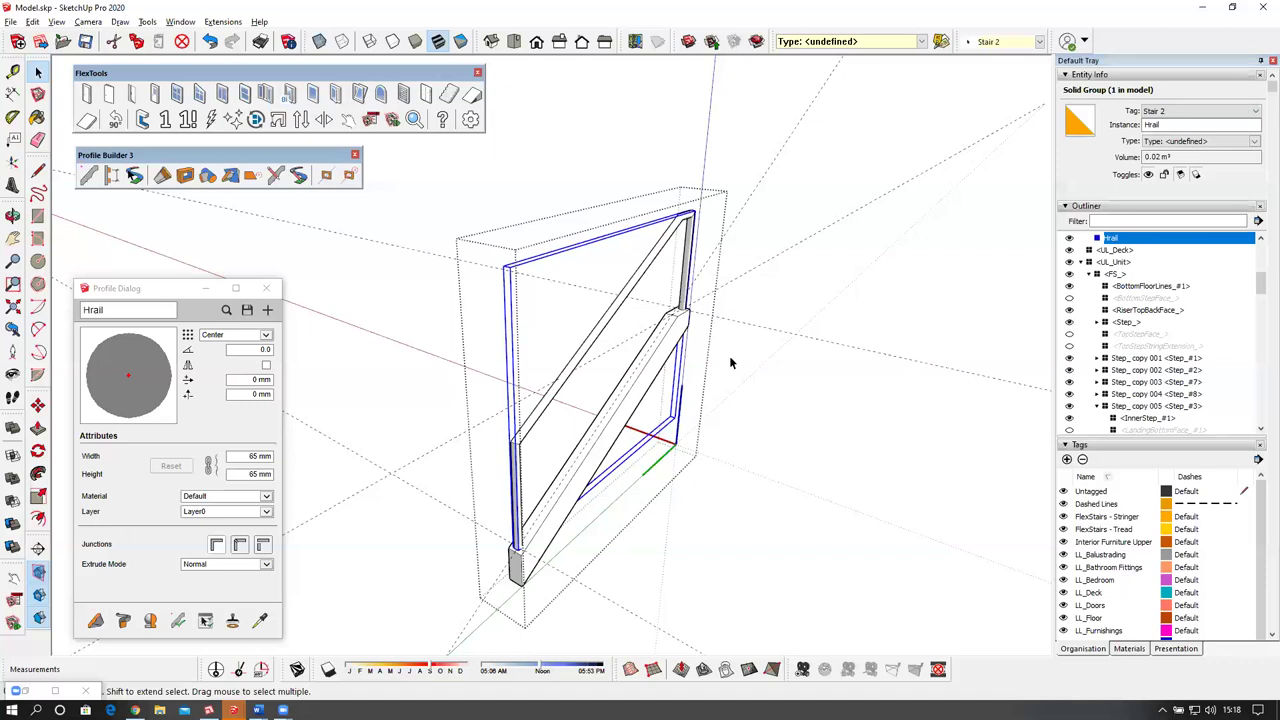
{"action": "key", "text": "Escape"}
{"action": "left_click", "coordinate": [656, 345]}
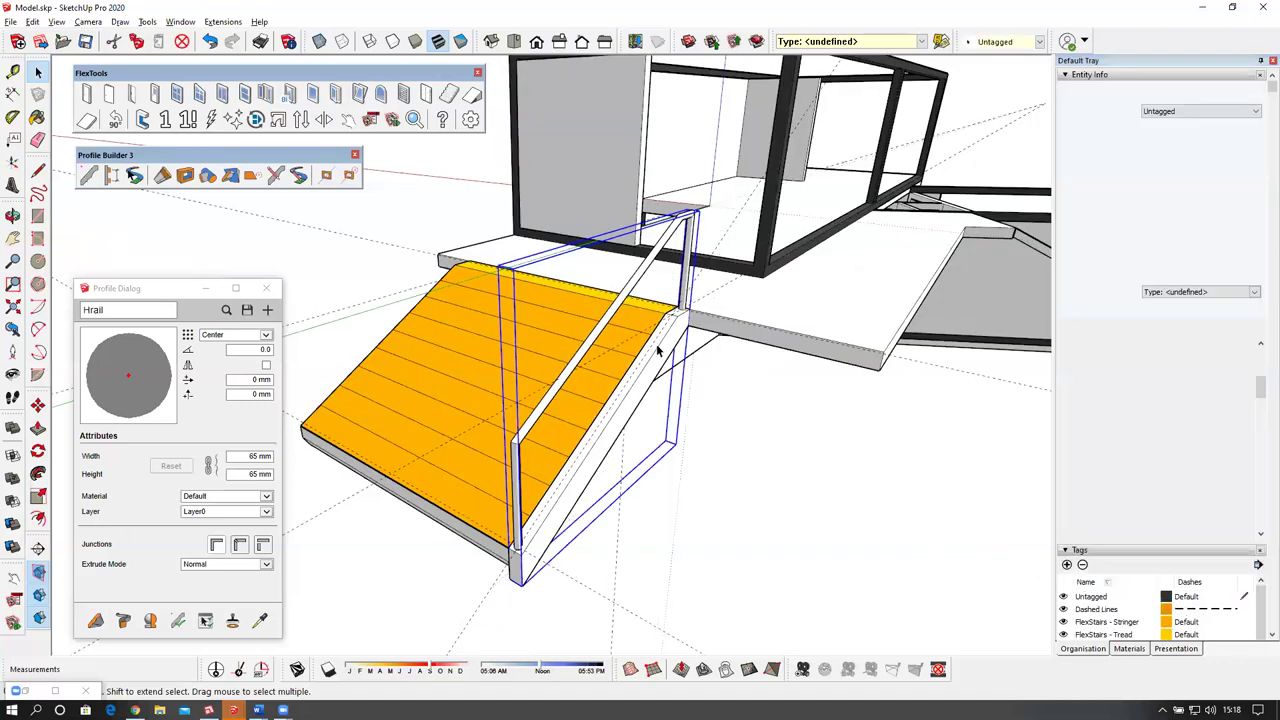
{"action": "left_click", "coordinate": [1256, 111]}
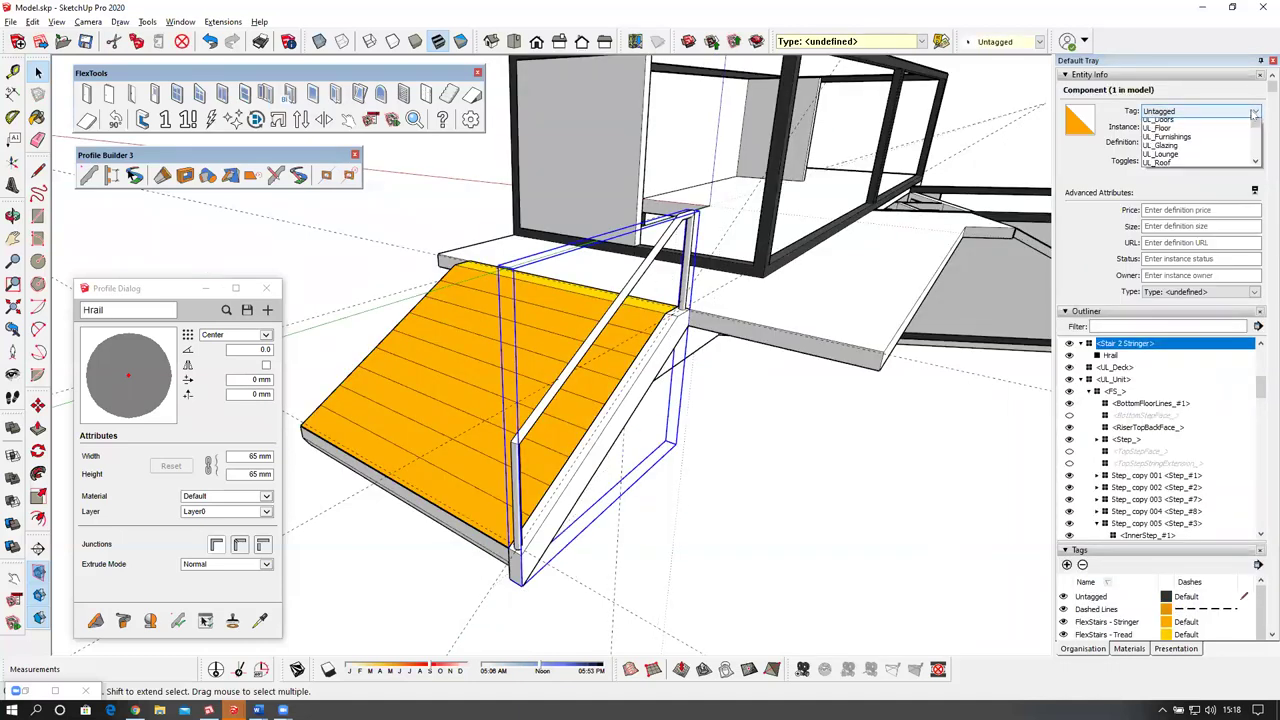
{"action": "left_click", "coordinate": [1198, 289]}
Clear the short sloped seam edge at the end of a Stair 2 Step component with the Eraser and leave the component.
{"action": "middle_click_drag", "start_coordinate": [600, 372], "coordinate": [664, 412]}
{"action": "key", "text": "space"}
{"action": "left_click", "coordinate": [616, 394]}
{"action": "key", "text": "e"}
{"action": "left_click", "coordinate": [614, 392]}
{"action": "key", "text": "space"}
{"action": "scroll", "coordinate": [666, 410], "scroll_direction": "up", "scroll_amount": 4}
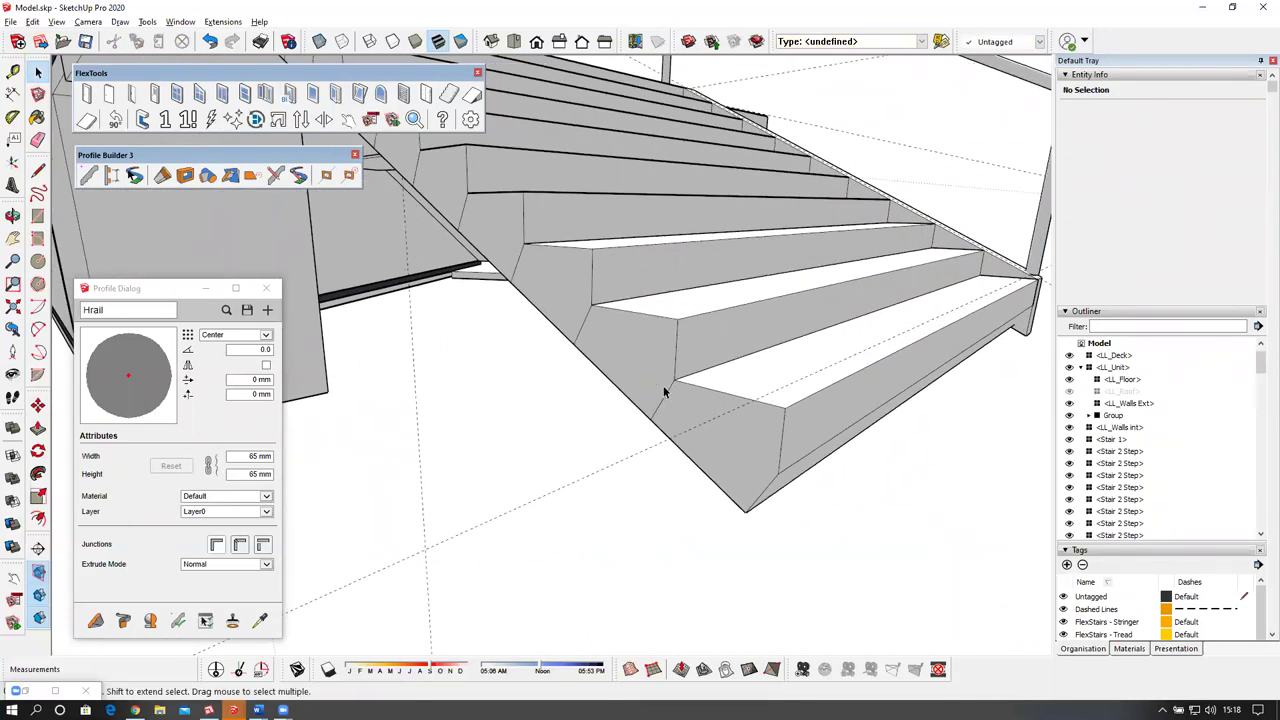
{"action": "double_click", "coordinate": [664, 392]}
{"action": "double_click", "coordinate": [664, 392]}
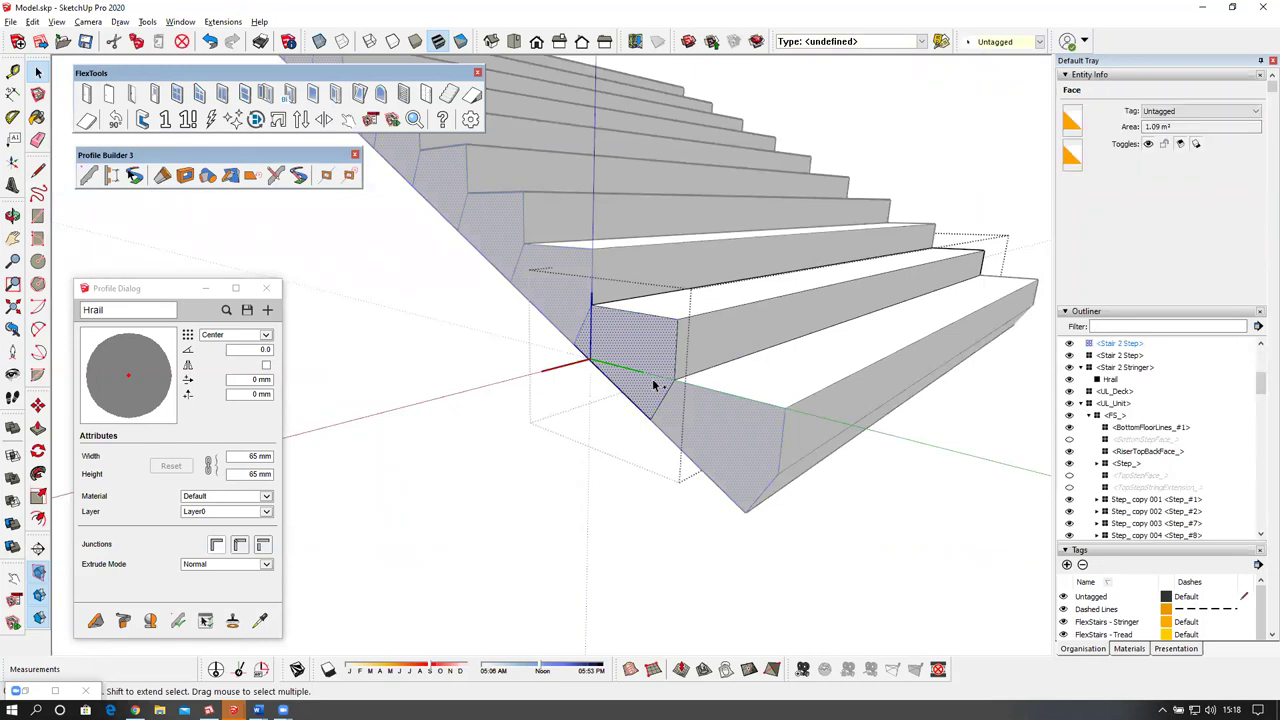
{"action": "key", "text": "e"}
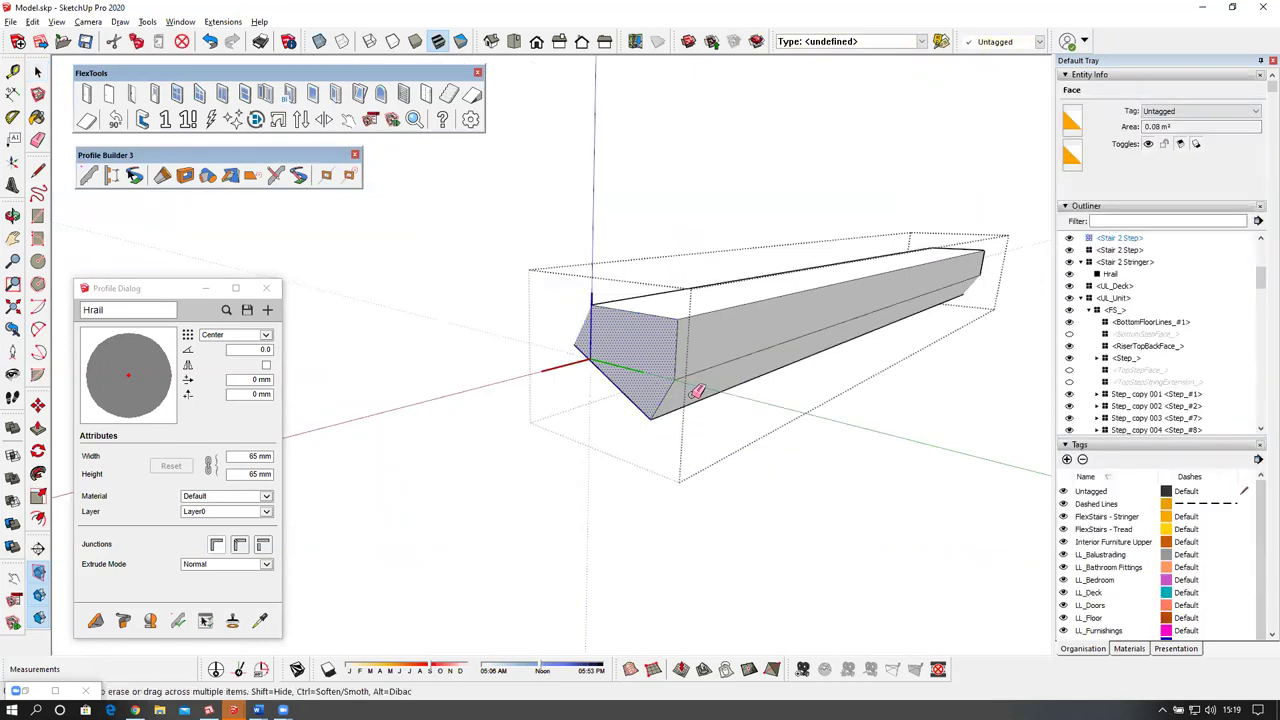
{"action": "left_click", "coordinate": [672, 389]}
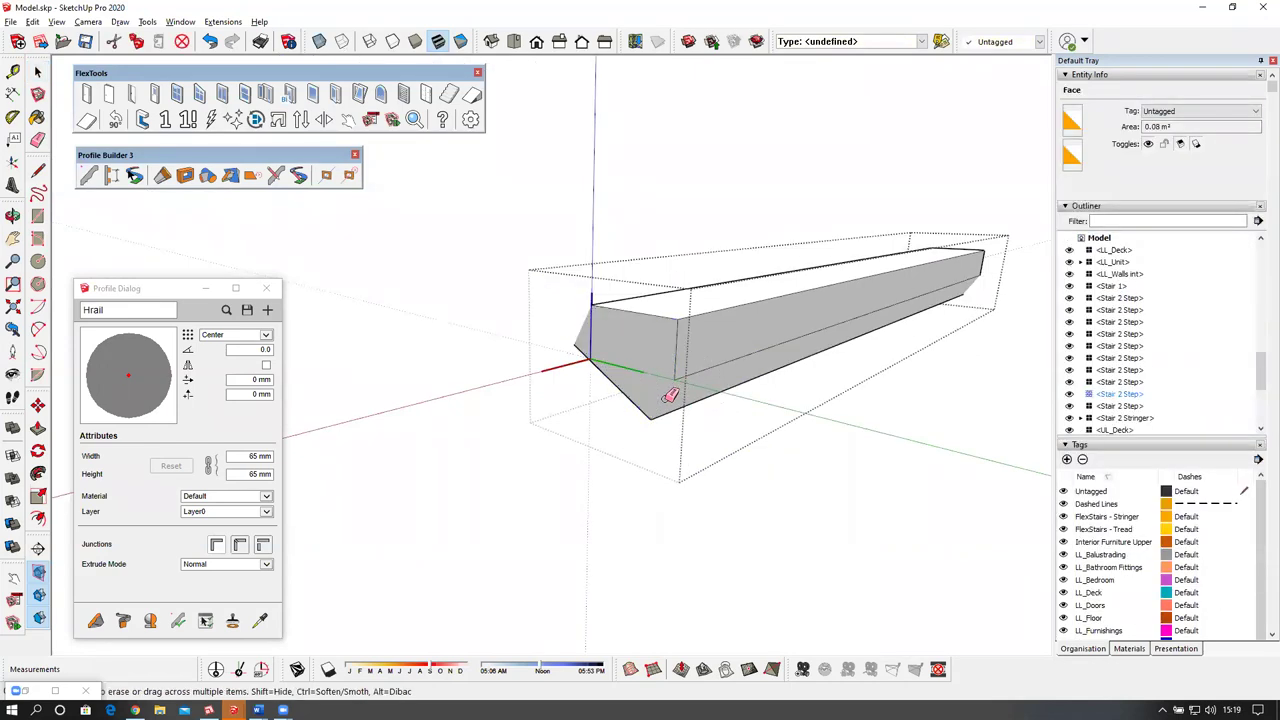
{"action": "middle_click_drag", "start_coordinate": [667, 388], "coordinate": [643, 356]}
{"action": "key", "text": "space"}
{"action": "key", "text": "Escape"}
Insert a FlexStairs component in the open area beside the yellow sloped stair face.
{"action": "scroll", "coordinate": [660, 412], "scroll_direction": "down", "scroll_amount": 2}
{"action": "middle_click_drag", "start_coordinate": [560, 330], "coordinate": [925, 398]}
{"action": "middle_click_drag", "start_coordinate": [512, 409], "coordinate": [600, 358]}
{"action": "scroll", "coordinate": [606, 332], "scroll_direction": "down", "scroll_amount": 4}
{"action": "middle_click_drag", "start_coordinate": [780, 345], "coordinate": [463, 321]}
{"action": "scroll", "coordinate": [614, 414], "scroll_direction": "up", "scroll_amount": 4}
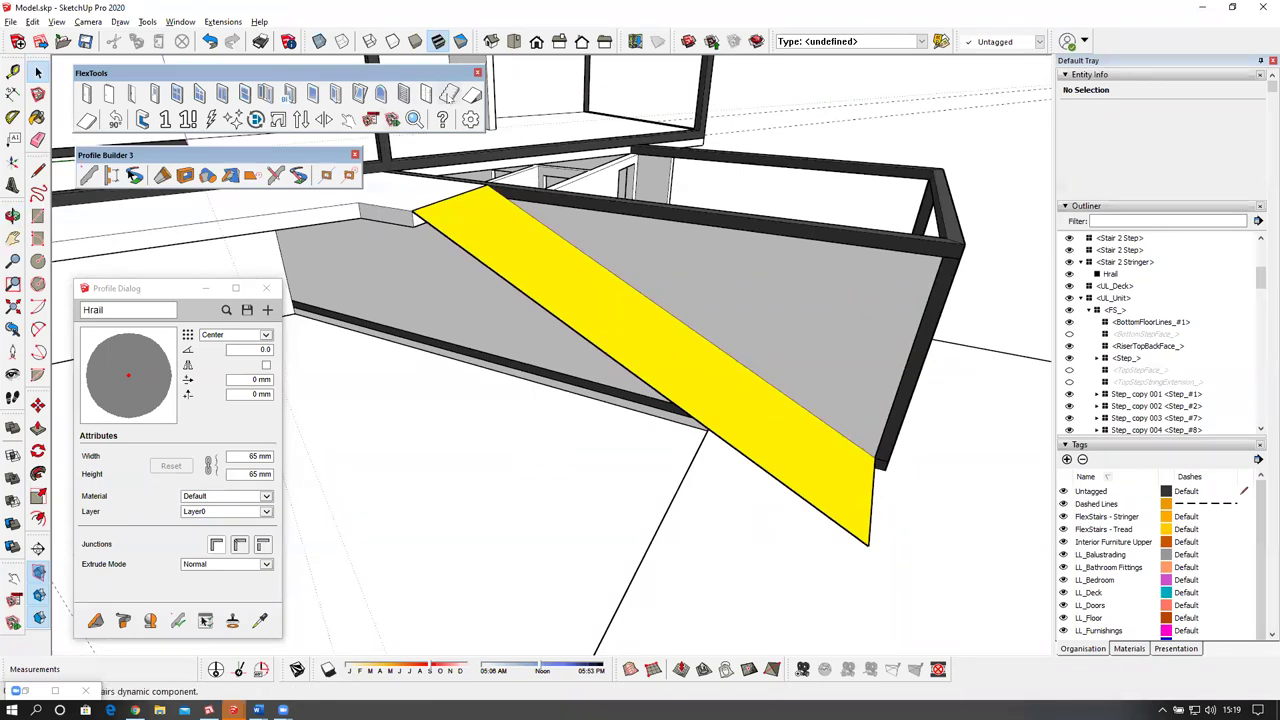
{"action": "left_click", "coordinate": [448, 95]}
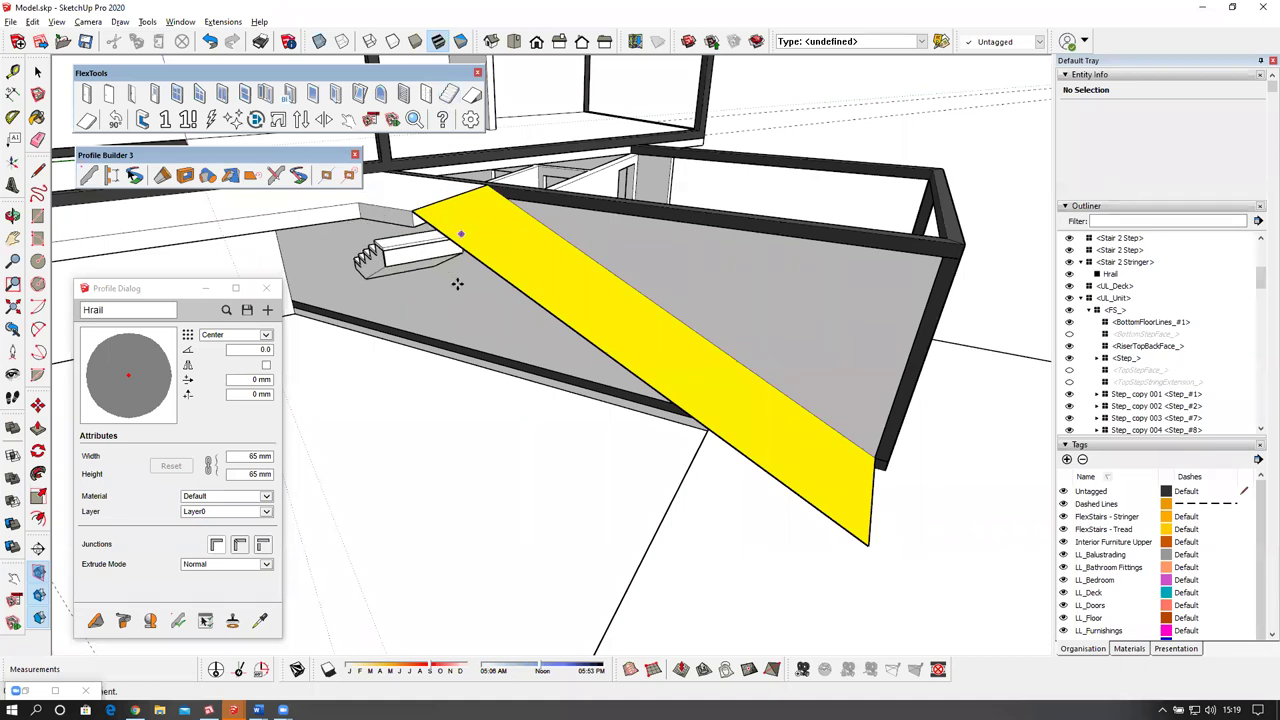
{"action": "left_click", "coordinate": [449, 424]}
{"action": "scroll", "coordinate": [586, 334], "scroll_direction": "down", "scroll_amount": 3}
{"action": "middle_click_drag", "start_coordinate": [562, 356], "coordinate": [577, 421]}
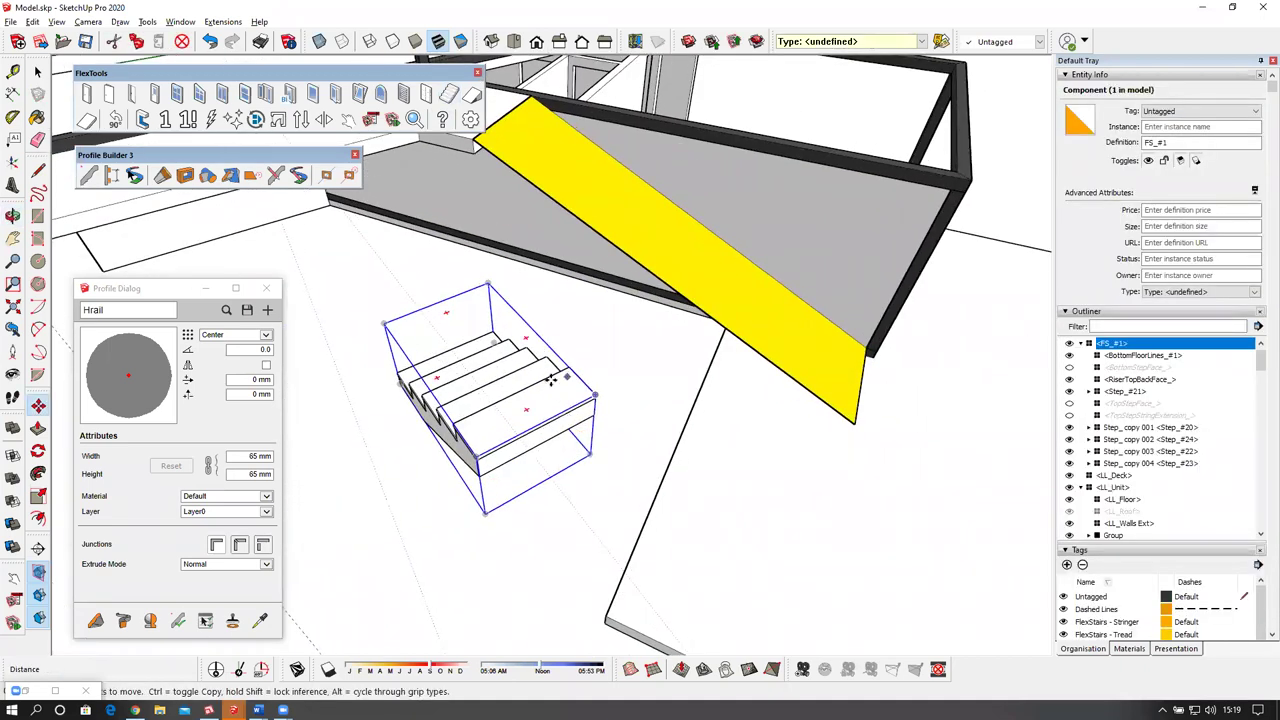
Rotate the inserted stair to run along the yellow slope and move its upper corner to the slope's top corner beside the building.
{"action": "left_click", "coordinate": [526, 412]}
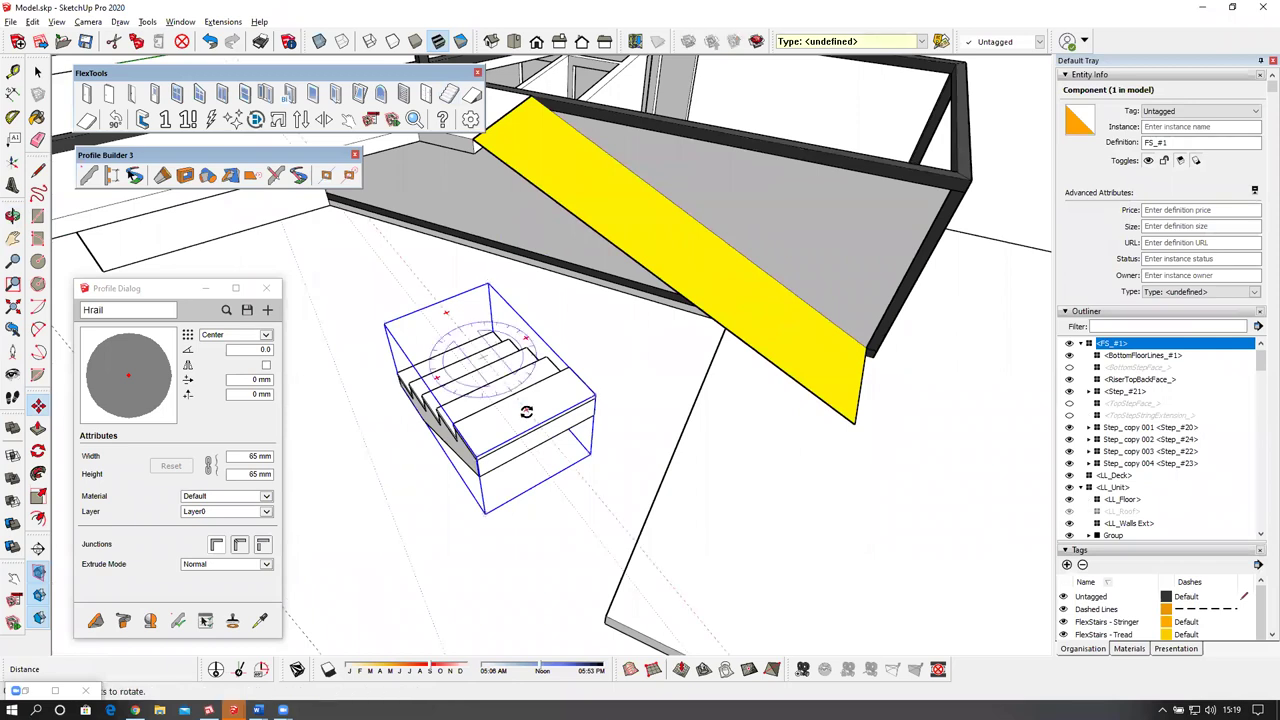
{"action": "left_click", "coordinate": [438, 339]}
{"action": "middle_click_drag", "start_coordinate": [456, 316], "coordinate": [544, 430], "text": "shift"}
{"action": "left_click", "coordinate": [525, 411]}
{"action": "middle_click_drag", "start_coordinate": [572, 264], "coordinate": [522, 510]}
{"action": "scroll", "coordinate": [532, 338], "scroll_direction": "up", "scroll_amount": 3}
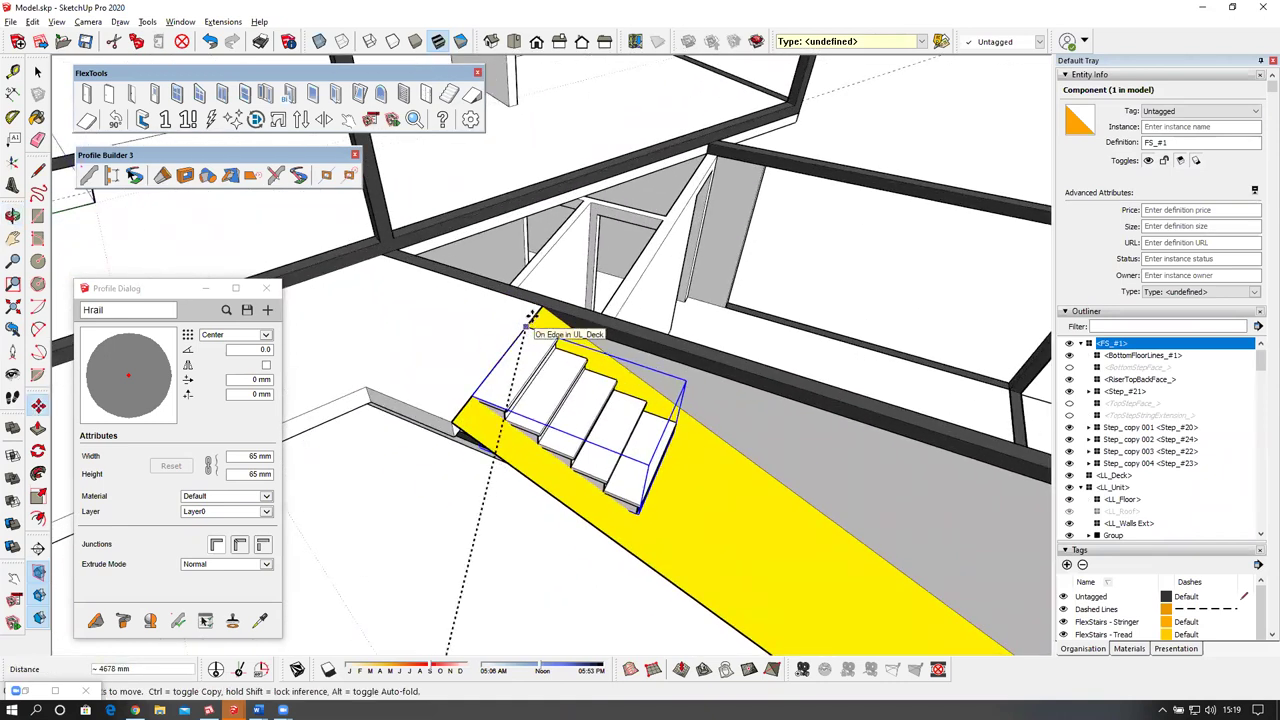
{"action": "left_click", "coordinate": [540, 308]}
Close the Profile Builder dialog and set the FlexStairs component's fixed height to 3000 mm.
{"action": "scroll", "coordinate": [577, 295], "scroll_direction": "down", "scroll_amount": 1}
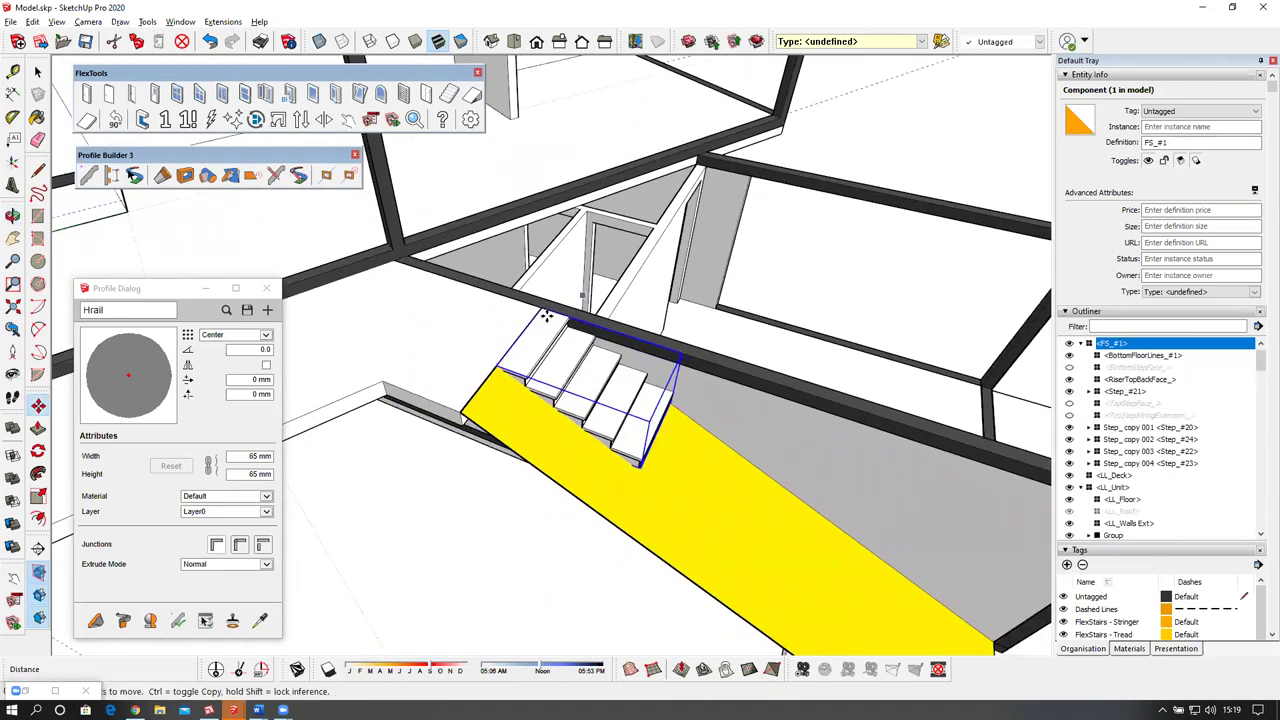
{"action": "scroll", "coordinate": [552, 300], "scroll_direction": "down", "scroll_amount": 3}
{"action": "middle_click_drag", "start_coordinate": [555, 300], "coordinate": [580, 125]}
{"action": "middle_click_drag", "start_coordinate": [651, 357], "coordinate": [289, 307]}
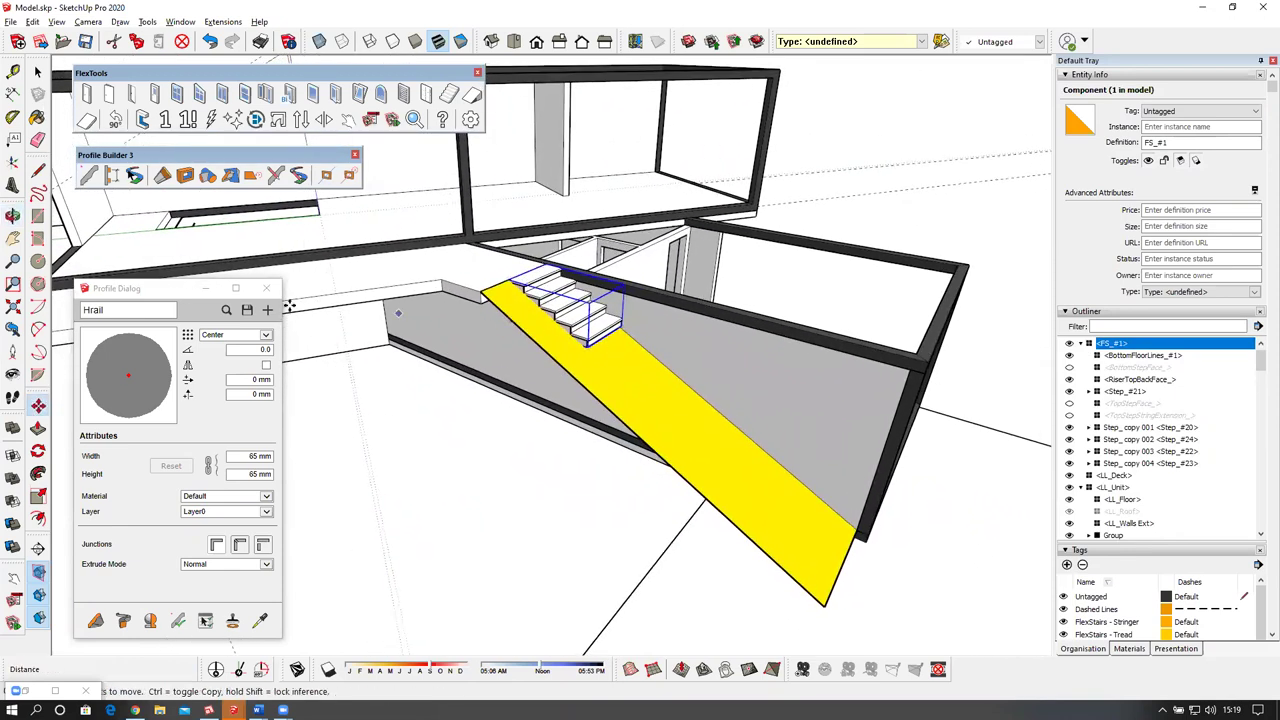
{"action": "left_click_drag", "start_coordinate": [171, 291], "coordinate": [171, 265]}
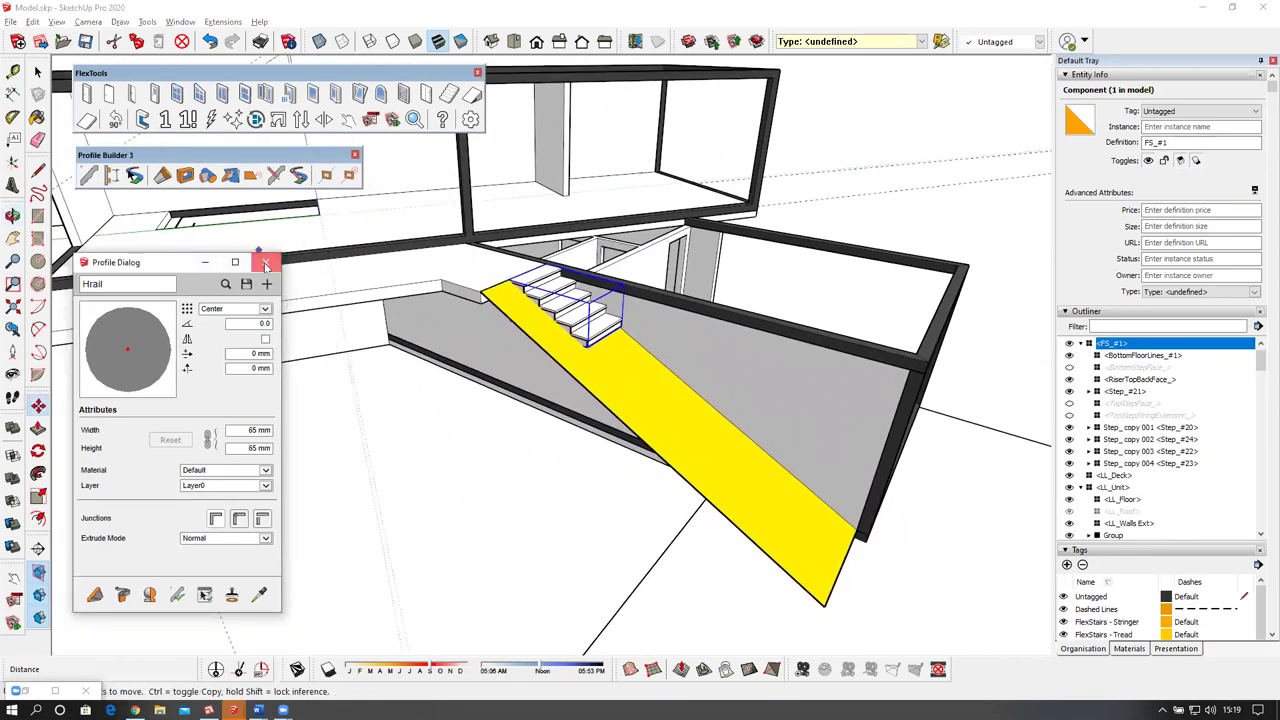
{"action": "left_click", "coordinate": [266, 265]}
{"action": "middle_click_drag", "start_coordinate": [646, 323], "coordinate": [568, 338]}
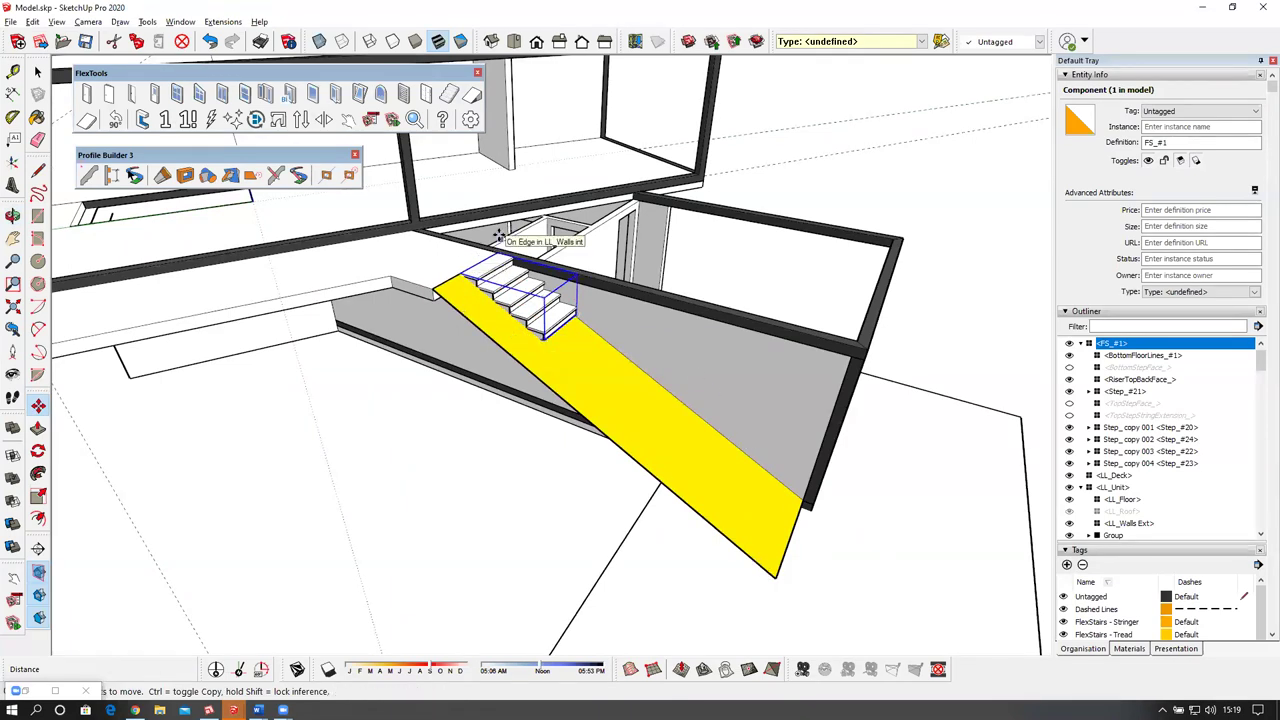
{"action": "left_click", "coordinate": [370, 119]}
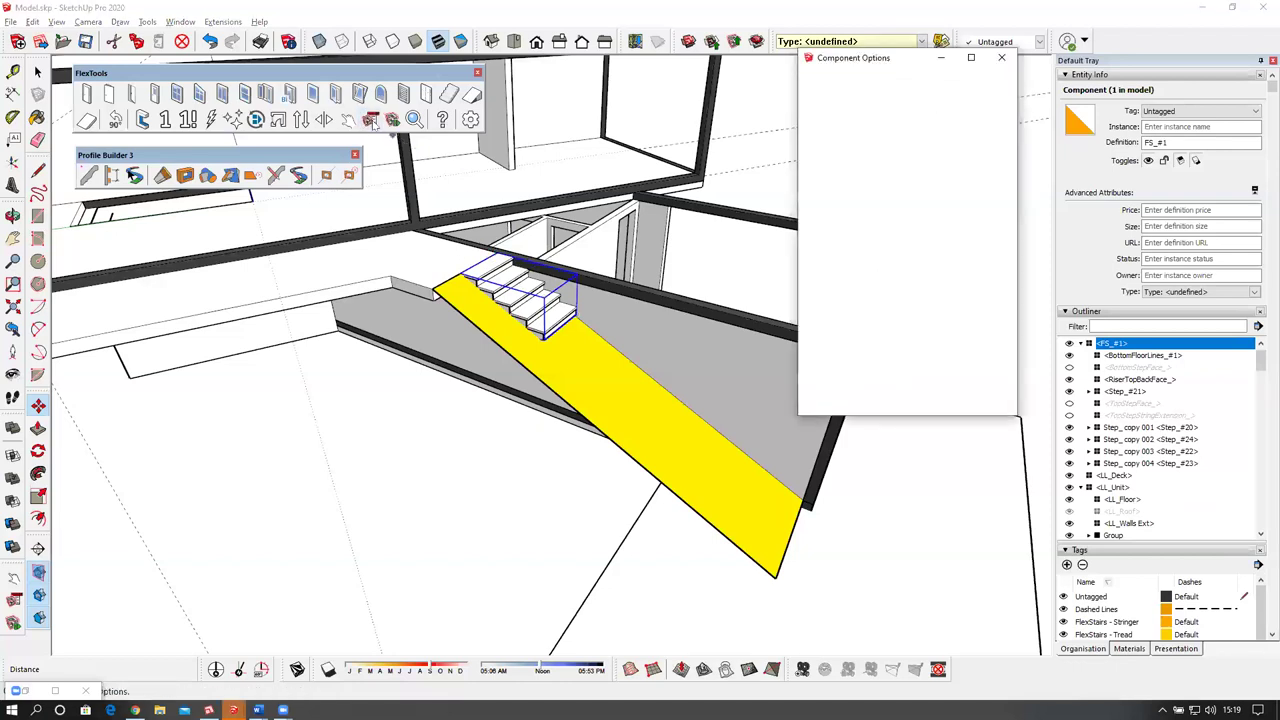
{"action": "left_click", "coordinate": [973, 297]}
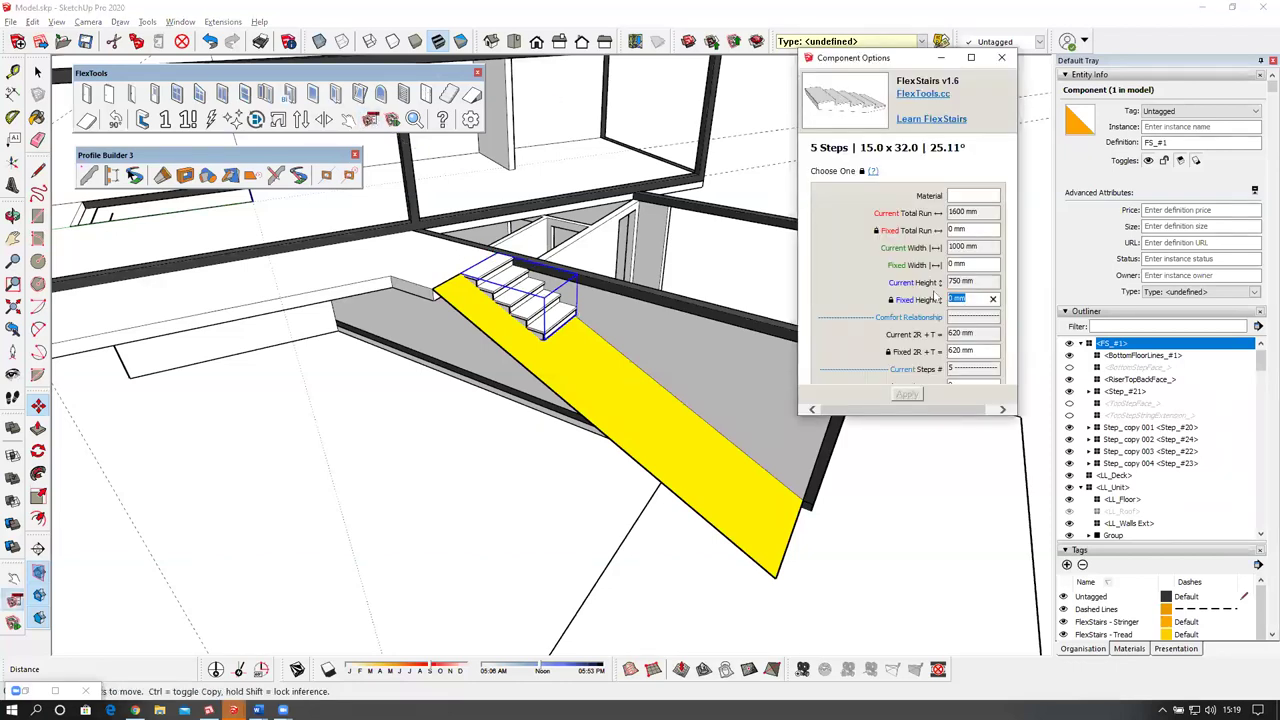
{"action": "type", "text": "3"}
{"action": "left_click", "coordinate": [907, 395]}
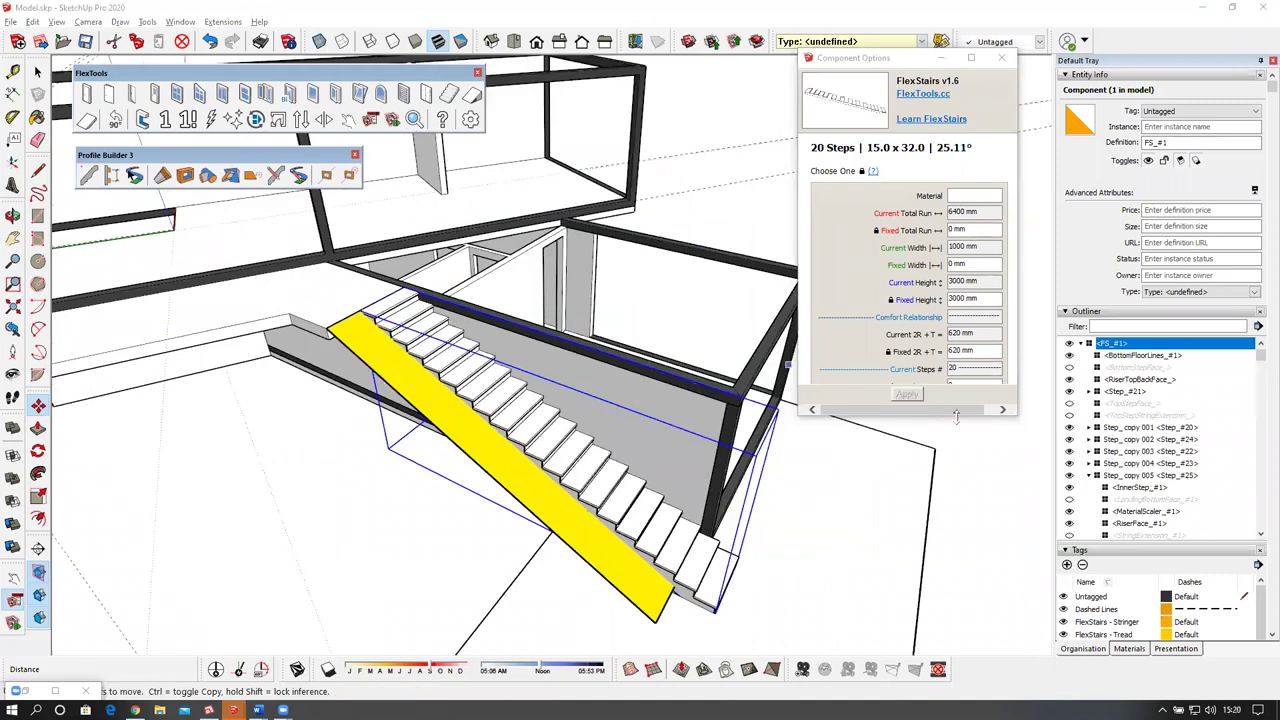
Set the FlexStairs nosing to 0 mm and apply it.
{"action": "left_click_drag", "start_coordinate": [956, 414], "coordinate": [958, 610]}
{"action": "left_click_drag", "start_coordinate": [974, 476], "coordinate": [936, 491]}
{"action": "type", "text": "0"}
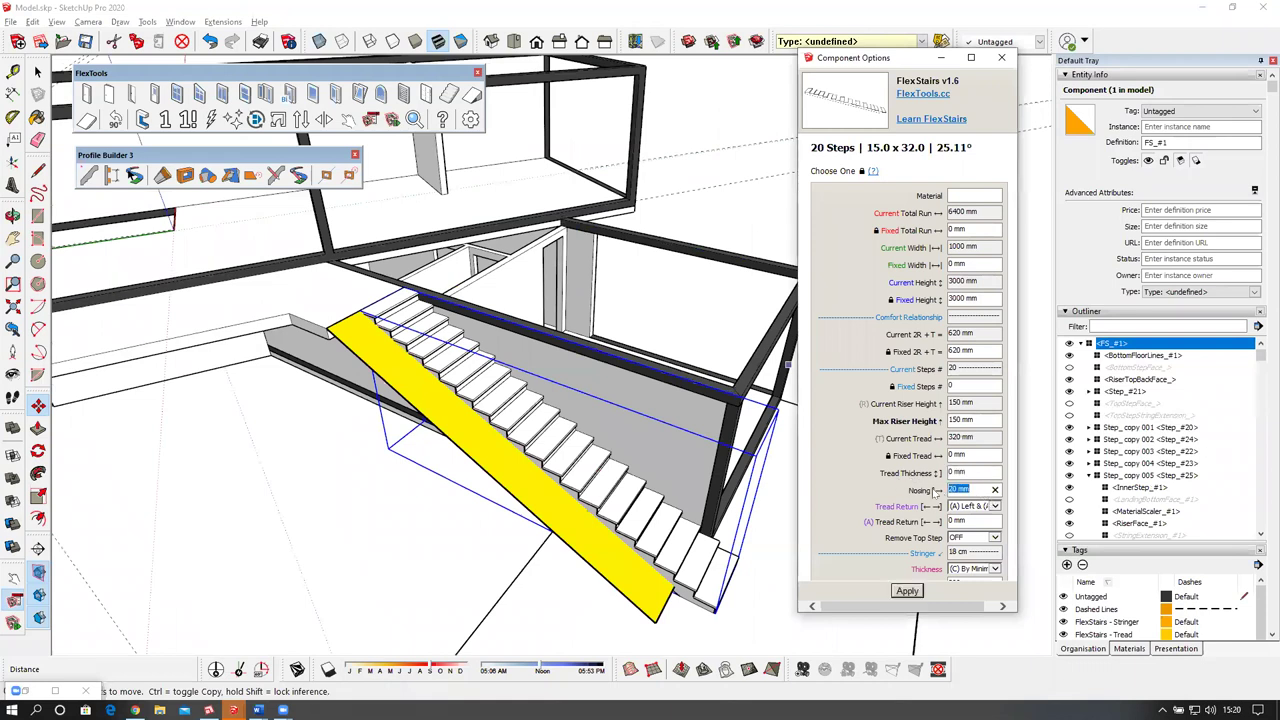
{"action": "left_click", "coordinate": [907, 591]}
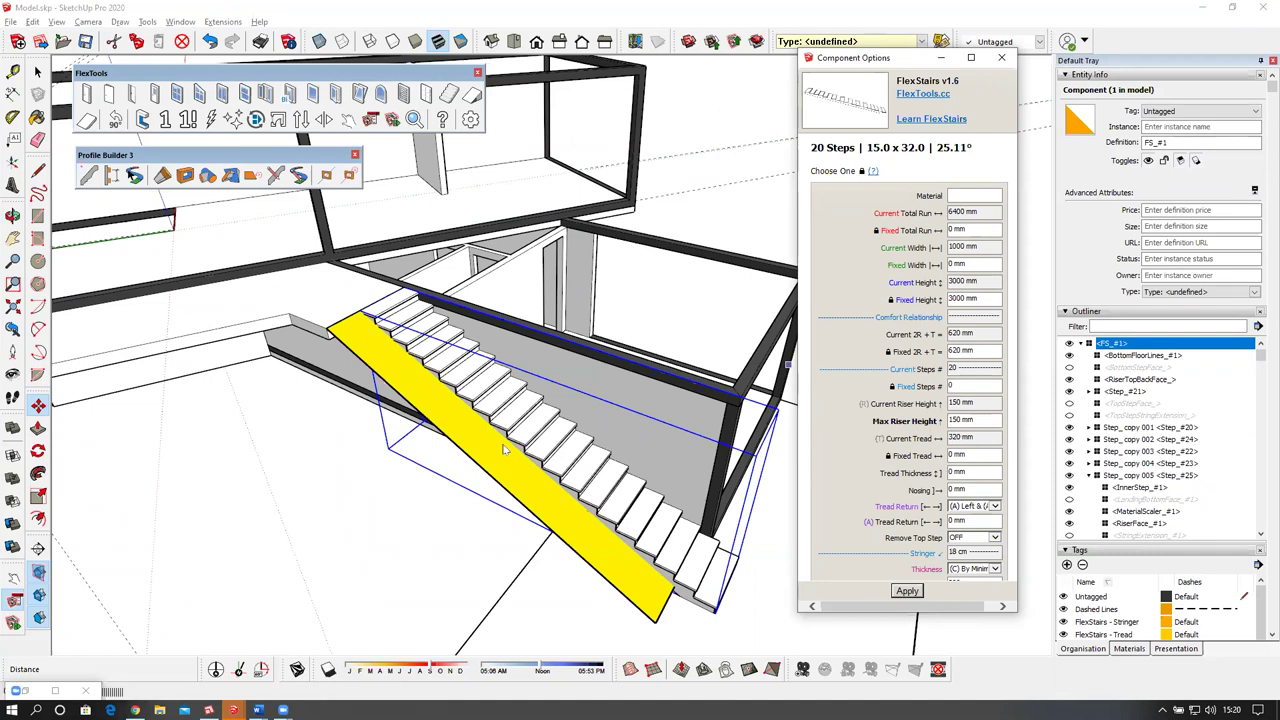
Turn on Remove Top Step for the FlexStairs component and apply it.
{"action": "key", "text": "m"}
{"action": "middle_click_drag", "start_coordinate": [540, 372], "coordinate": [512, 382]}
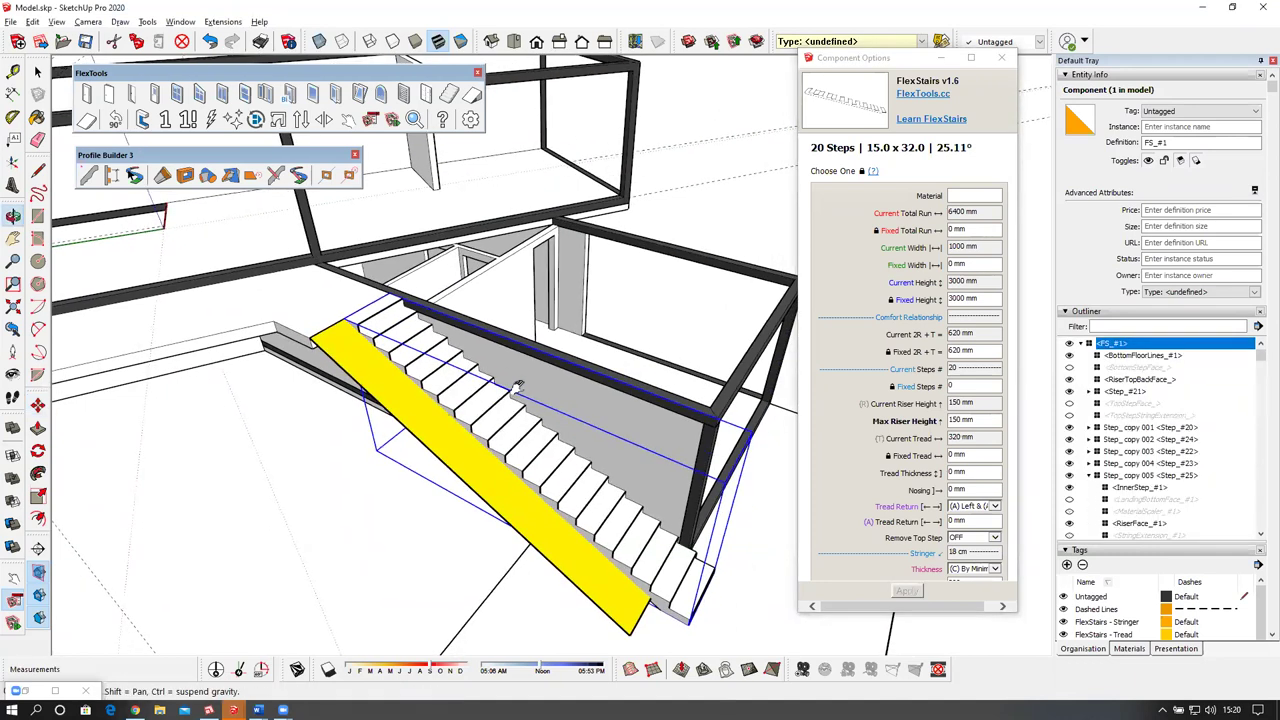
{"action": "left_click", "coordinate": [995, 538]}
{"action": "left_click", "coordinate": [968, 555]}
{"action": "left_click", "coordinate": [907, 591]}
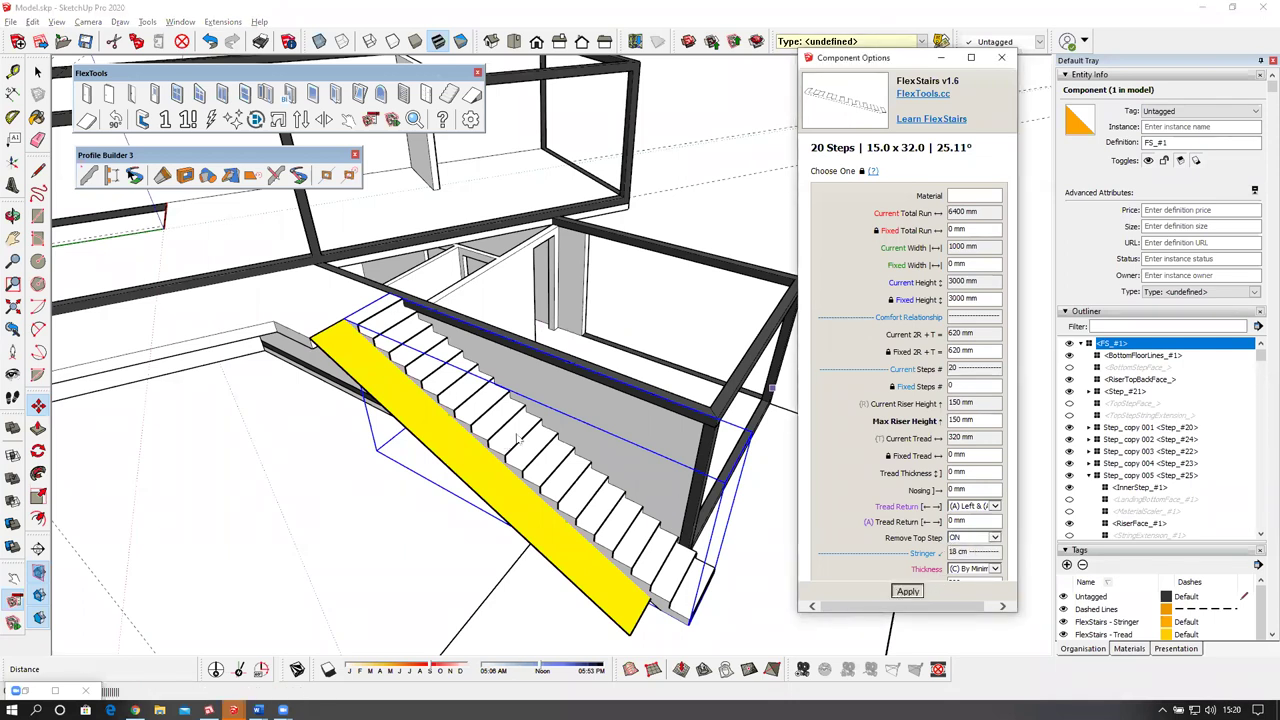
Set the stair's maximum riser height to 160 mm and its fixed tread to 215 mm, and apply both.
{"action": "middle_click_drag", "start_coordinate": [557, 480], "coordinate": [800, 488]}
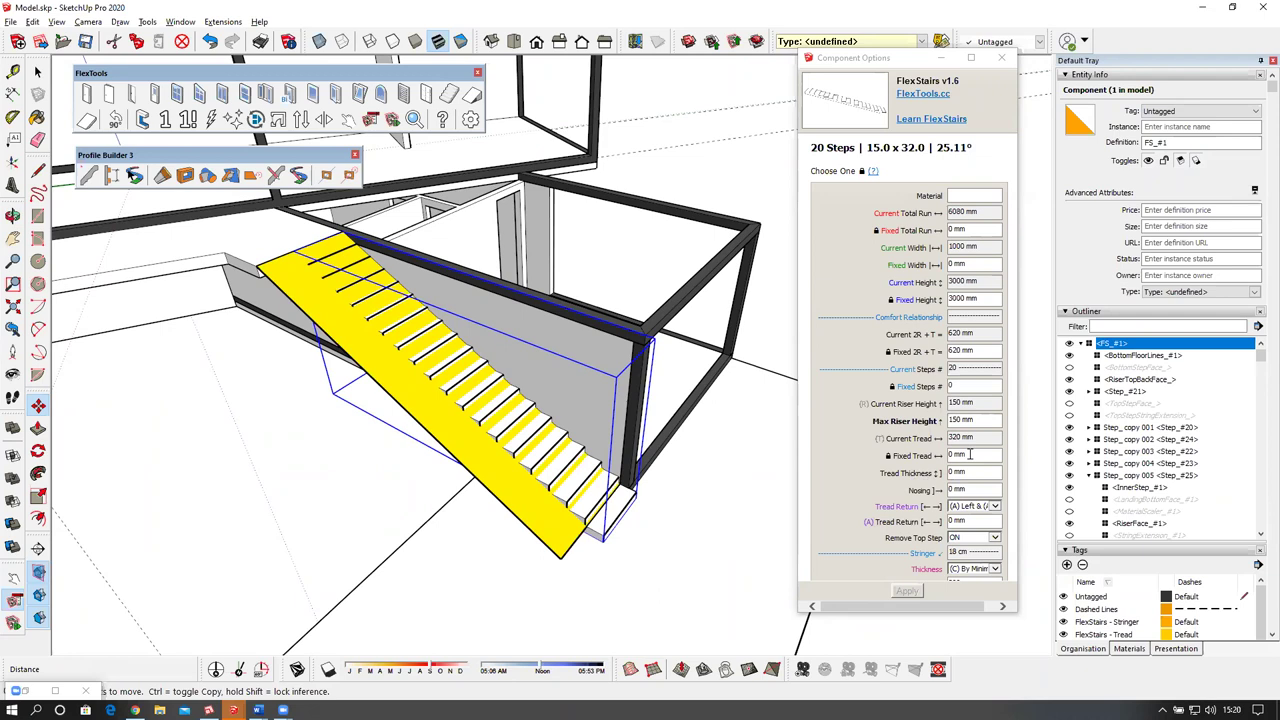
{"action": "left_click", "coordinate": [979, 419]}
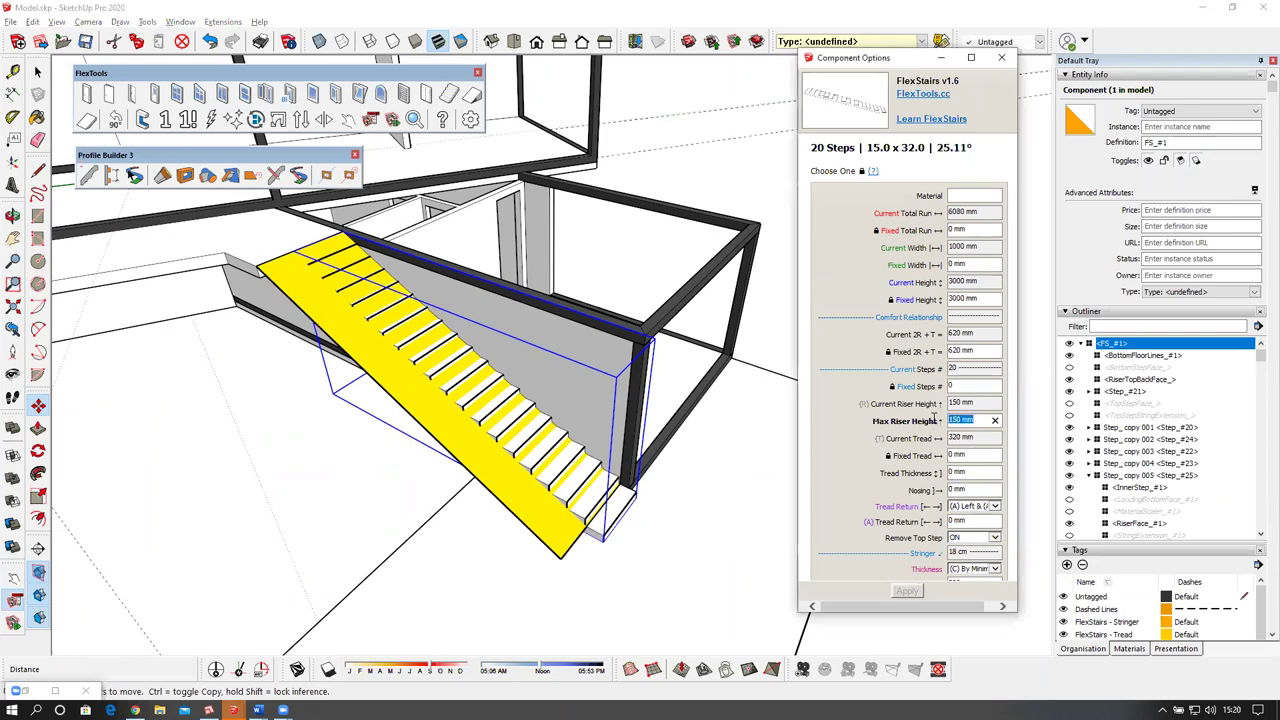
{"action": "type", "text": "160"}
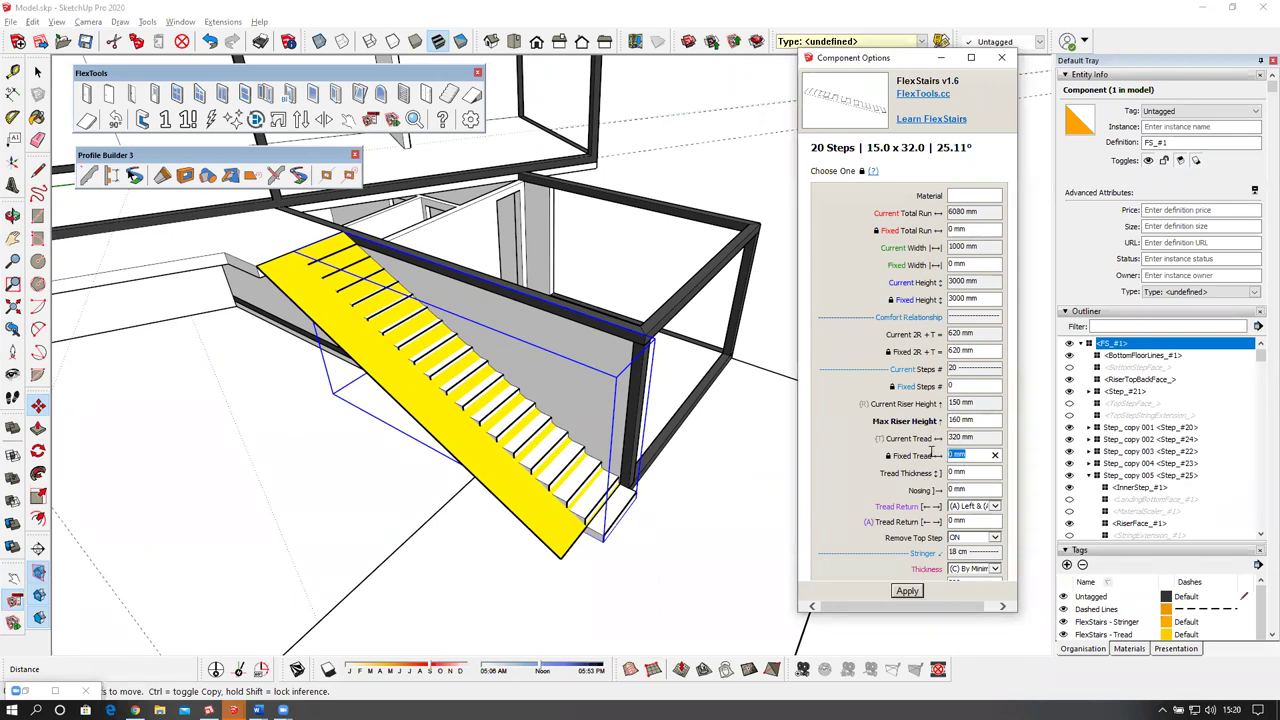
{"action": "left_click", "coordinate": [917, 589]}
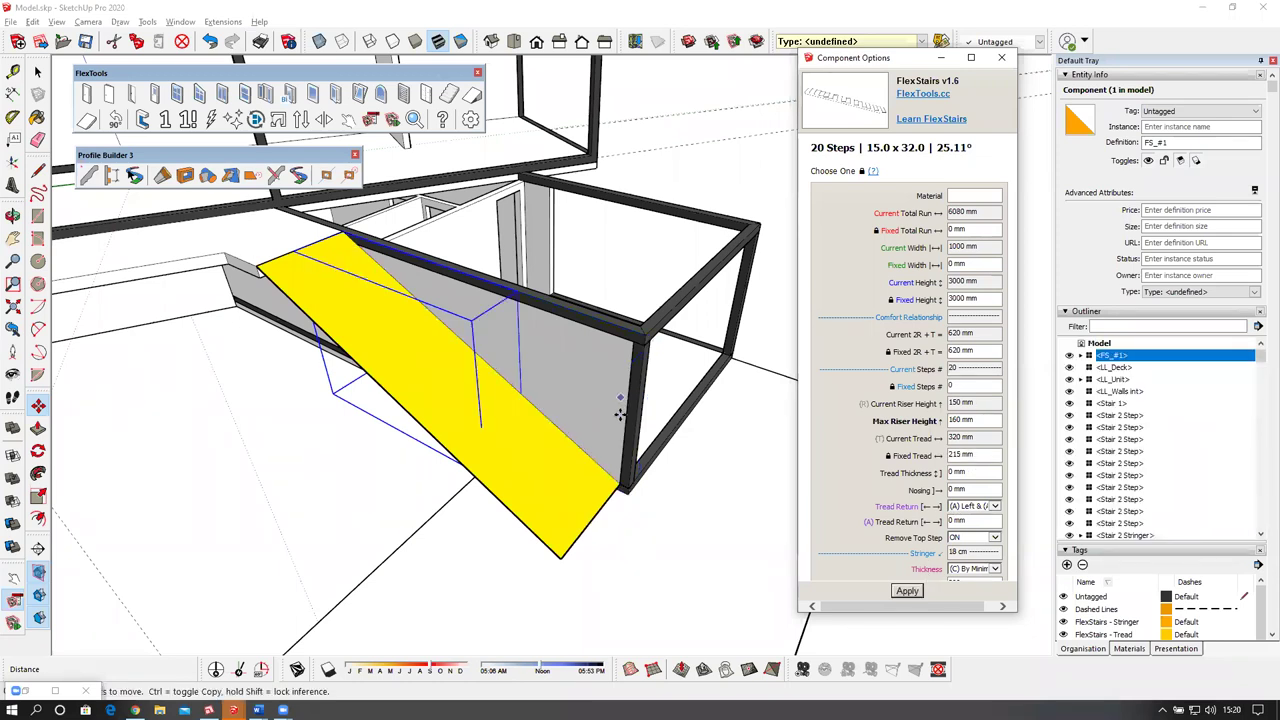
Set the stair's maximum riser height to 152 mm and its fixed tread to 305 mm, and apply both.
{"action": "middle_click_drag", "start_coordinate": [514, 414], "coordinate": [800, 340]}
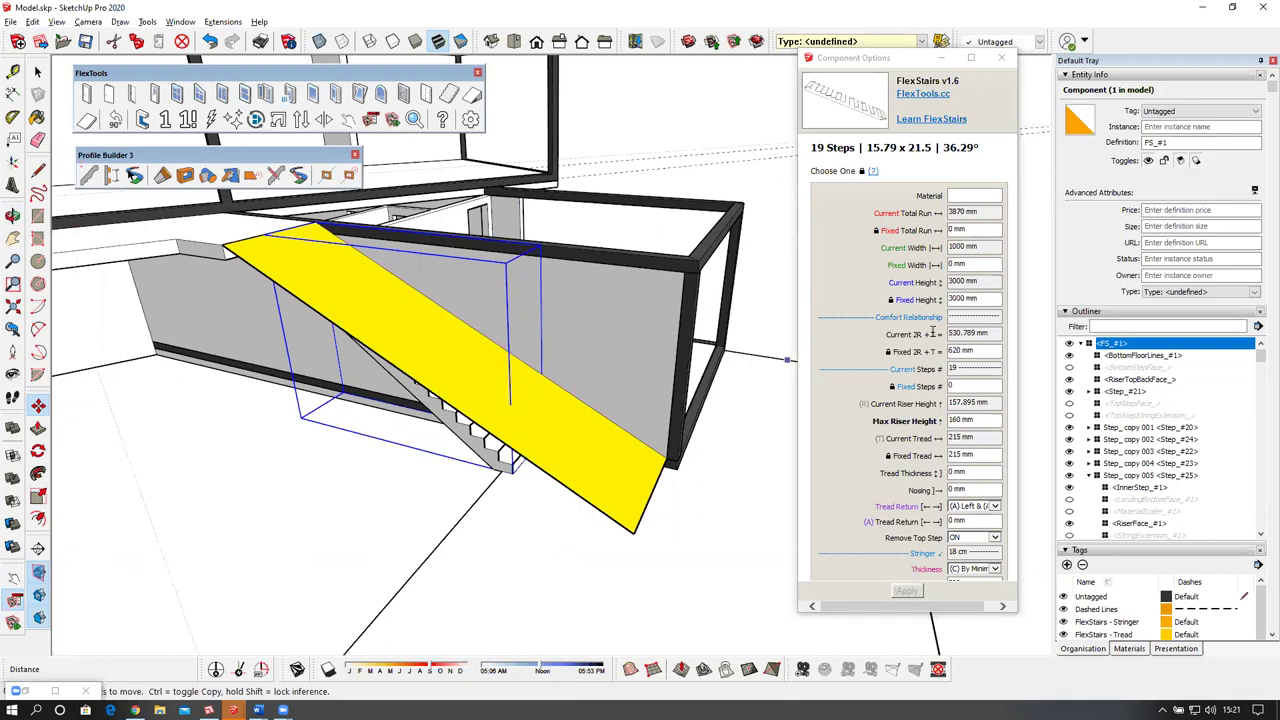
{"action": "left_click", "coordinate": [970, 420]}
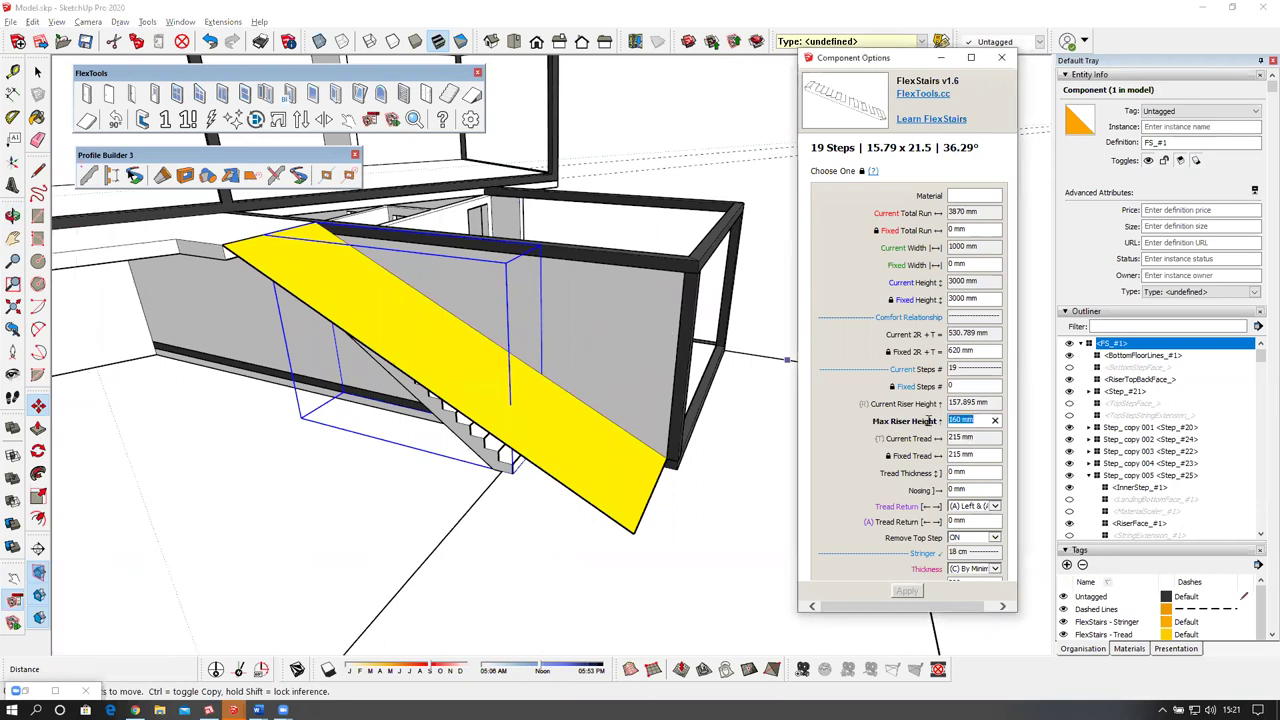
{"action": "type", "text": "152"}
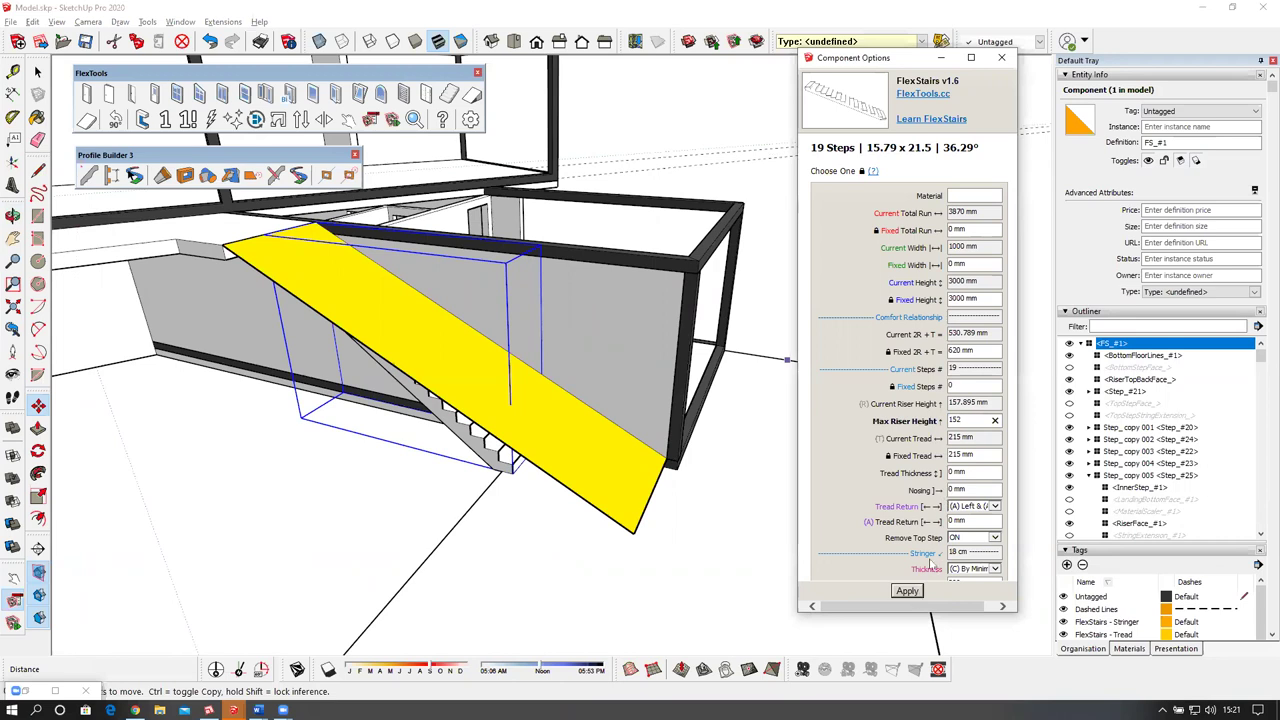
{"action": "left_click", "coordinate": [979, 459]}
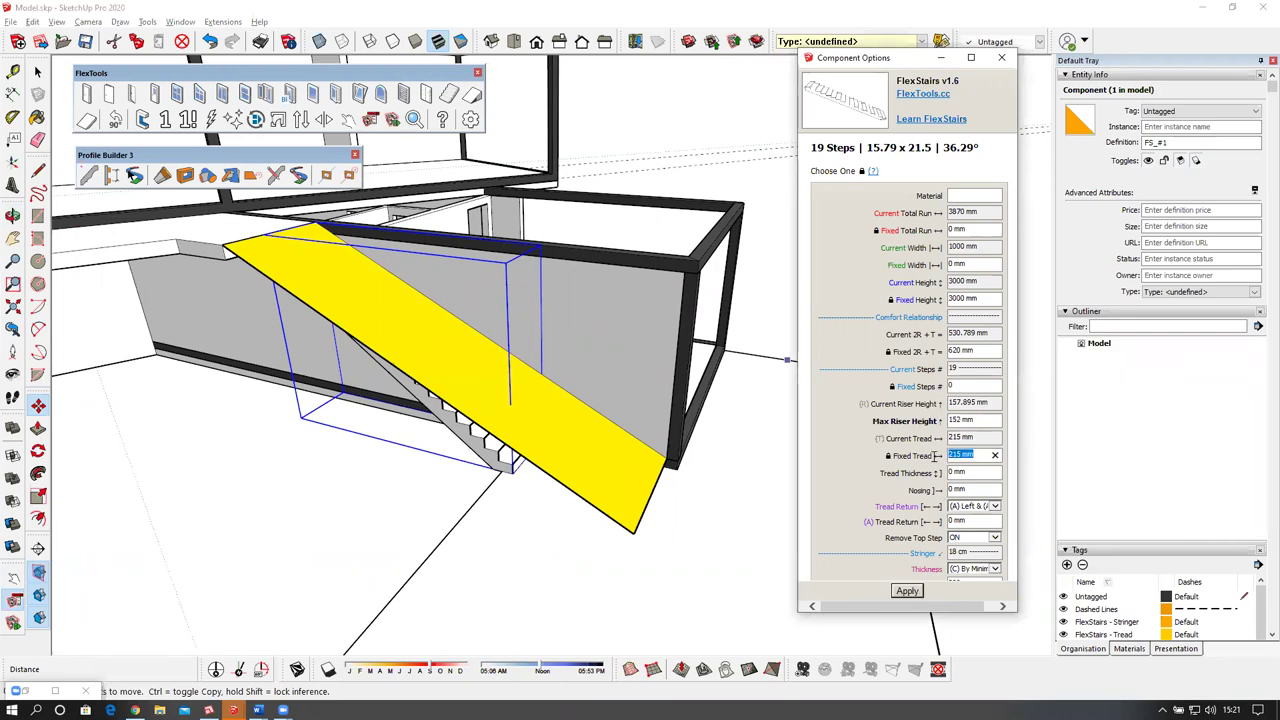
{"action": "type", "text": "39"}
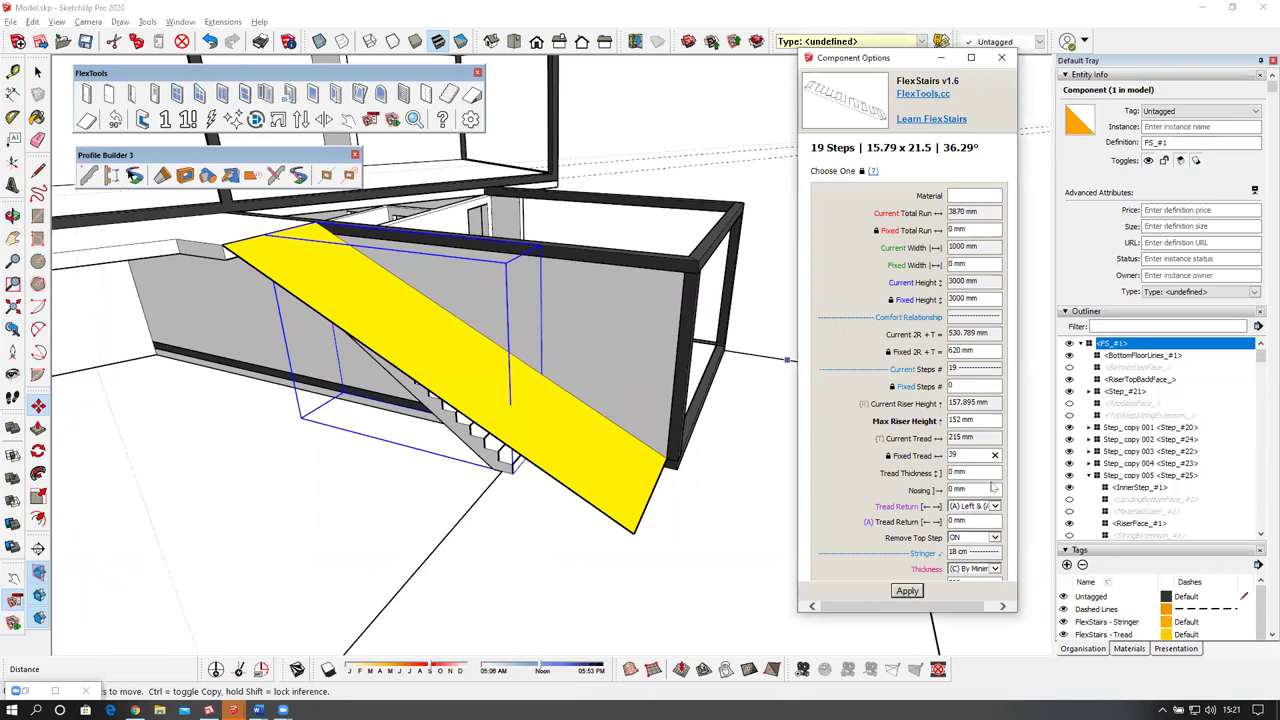
{"action": "type", "text": "05"}
{"action": "left_click", "coordinate": [907, 594]}
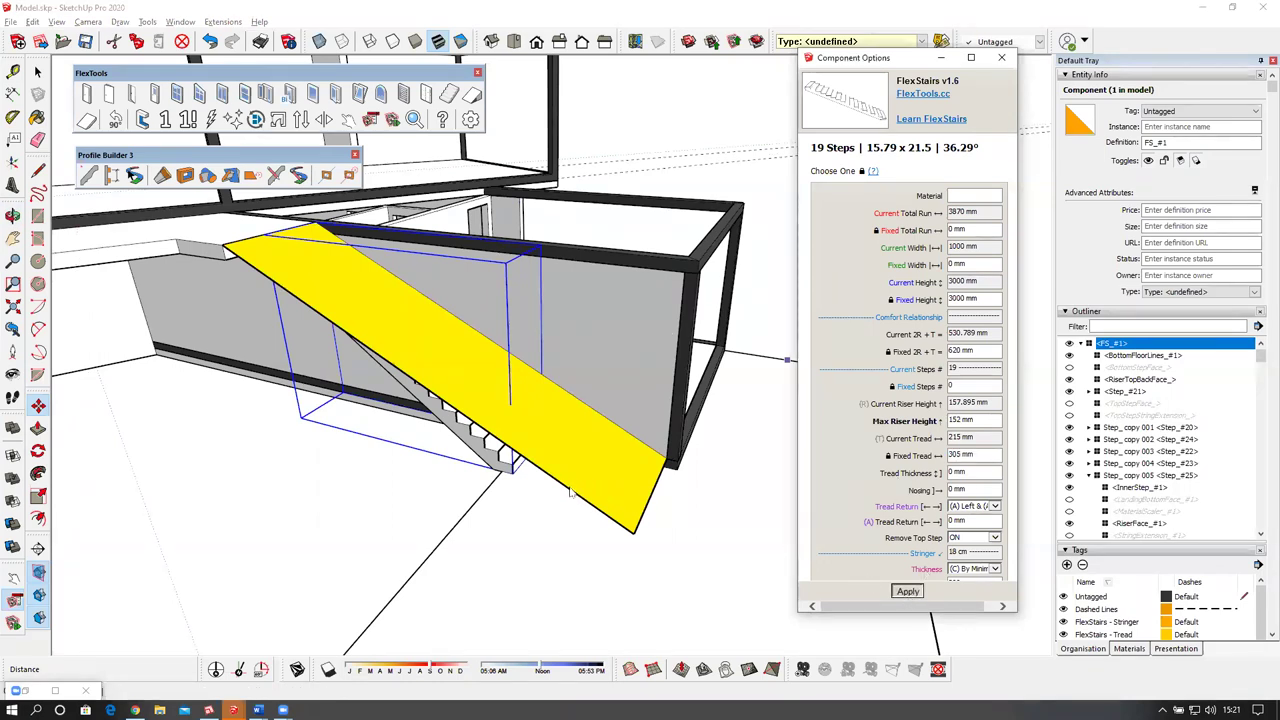
Check the stair's fit against the yellow sloped guide face, then erase that face.
{"action": "key", "text": "m"}
{"action": "middle_click_drag", "start_coordinate": [596, 452], "coordinate": [609, 300]}
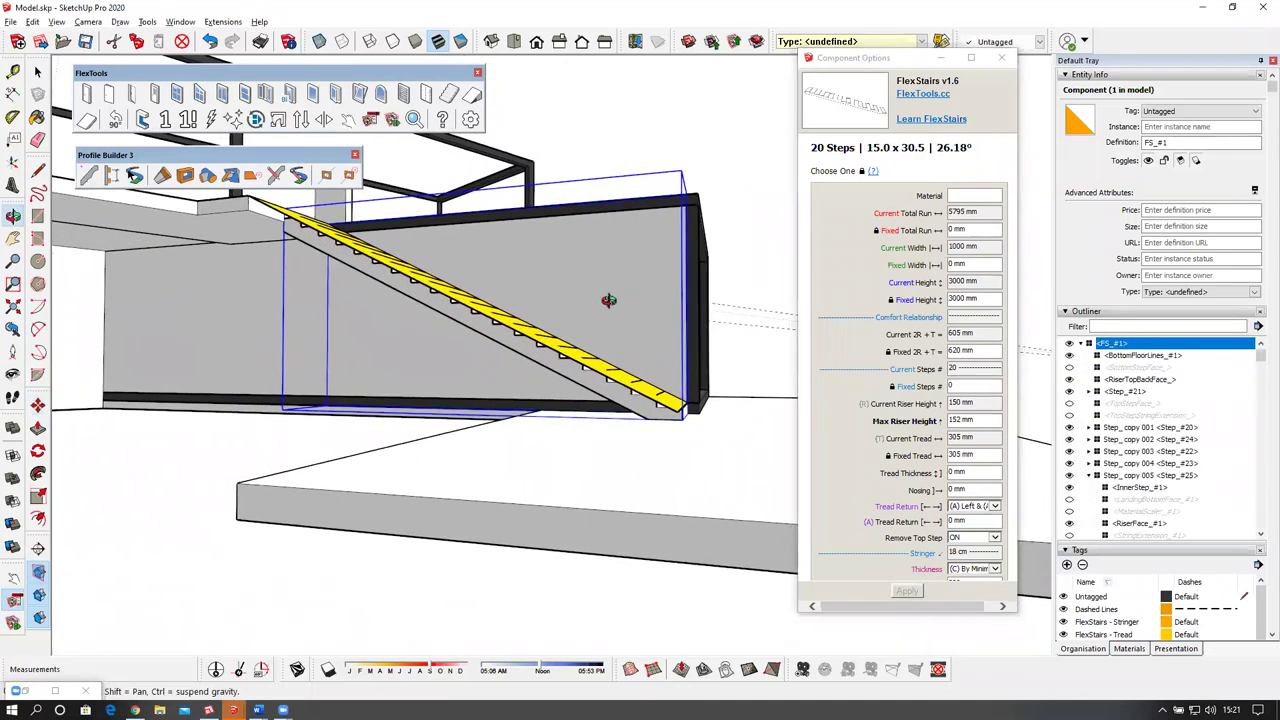
{"action": "scroll", "coordinate": [657, 383], "scroll_direction": "up", "scroll_amount": 5}
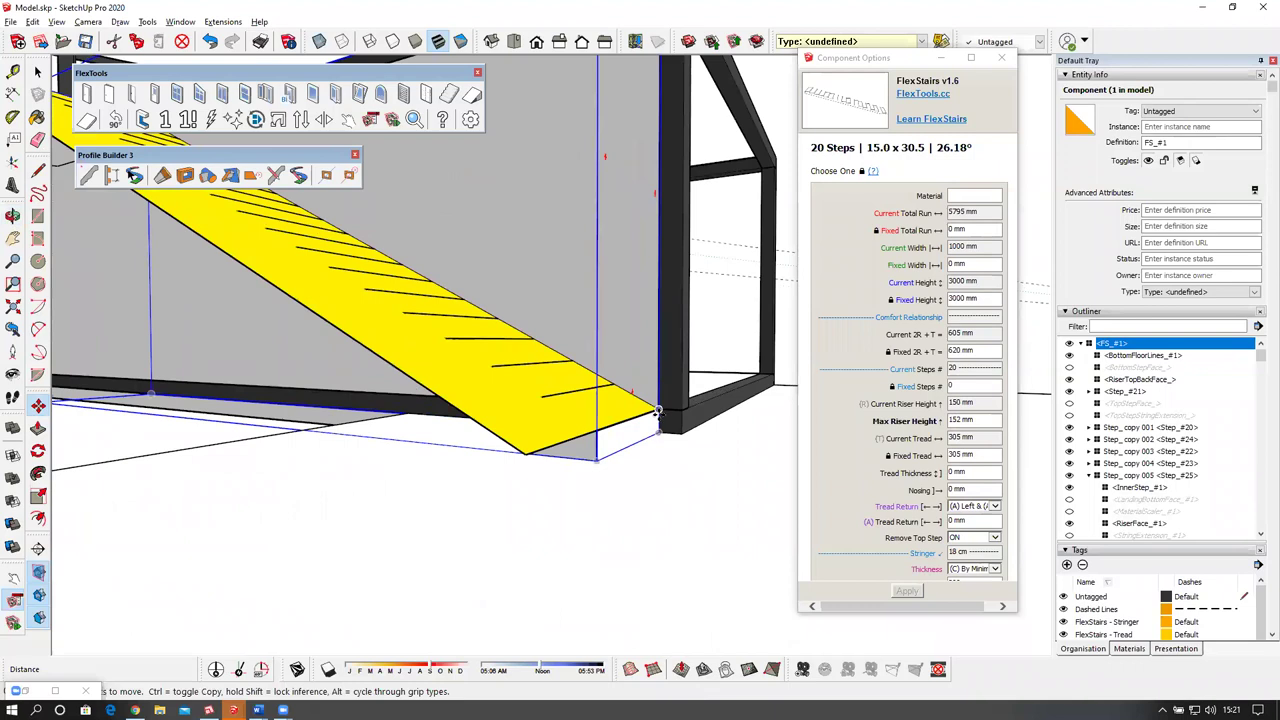
{"action": "scroll", "coordinate": [657, 410], "scroll_direction": "down", "scroll_amount": 5}
{"action": "middle_click_drag", "start_coordinate": [615, 455], "coordinate": [563, 529]}
{"action": "key", "text": "e"}
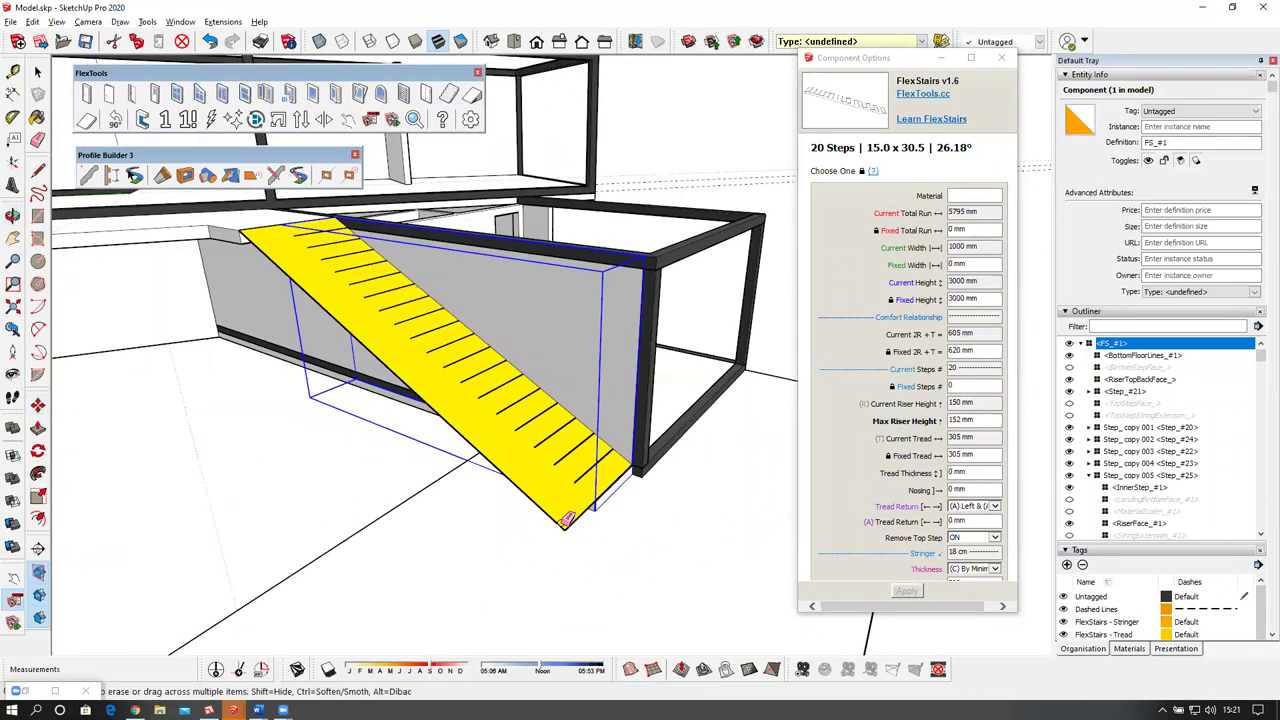
{"action": "left_click", "coordinate": [565, 522]}
{"action": "mouse_move", "coordinate": [494, 400]}
{"action": "middle_mouse_down"}
{"action": "mouse_move", "coordinate": [446, 372]}
{"action": "mouse_move", "coordinate": [448, 408]}
{"action": "mouse_move", "coordinate": [446, 362]}
{"action": "middle_mouse_up"}
Scale the stair's width outward along the green axis to about 1.68.
{"action": "key", "text": "space"}
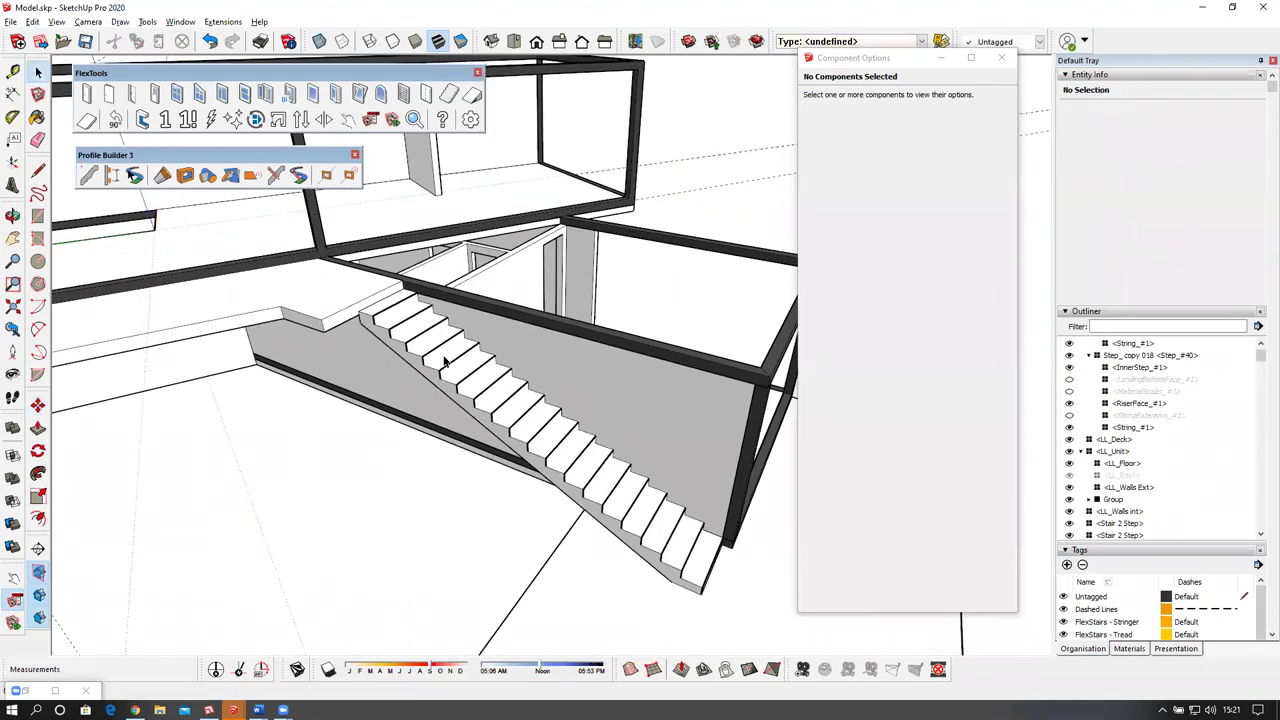
{"action": "left_click", "coordinate": [445, 362]}
{"action": "left_click", "coordinate": [445, 361]}
{"action": "key", "text": "s"}
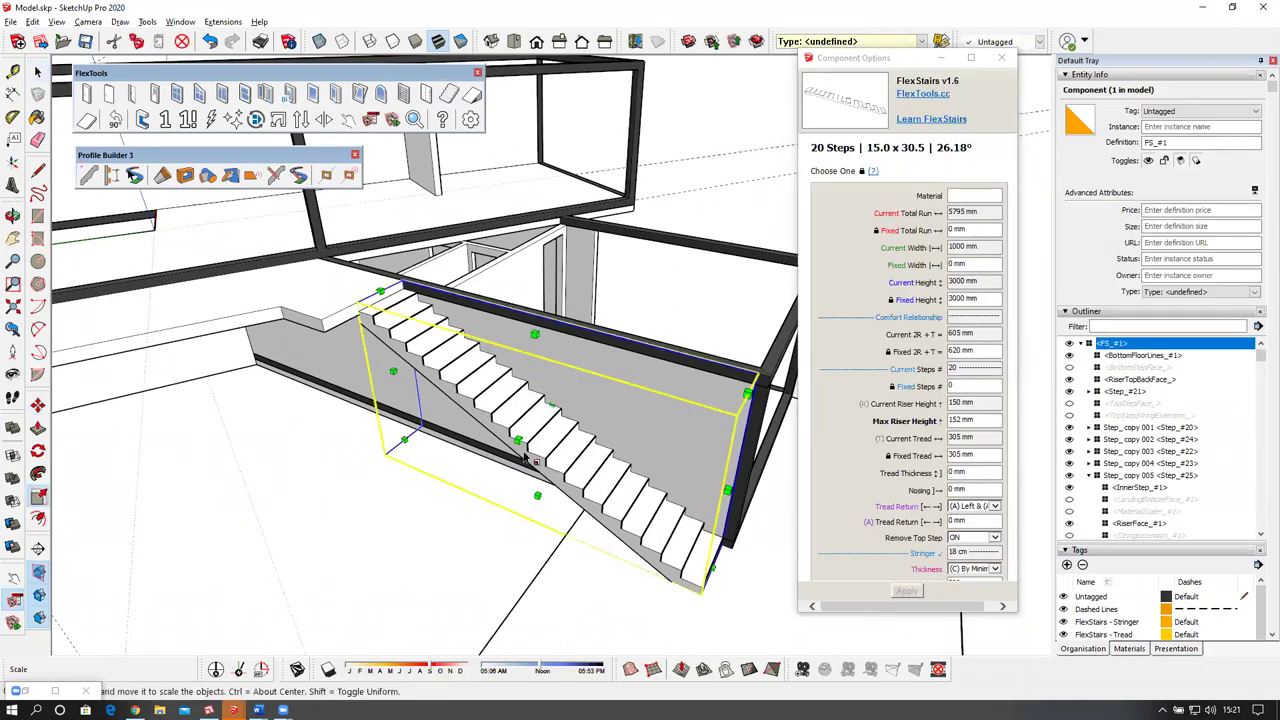
{"action": "left_click_drag", "start_coordinate": [518, 440], "coordinate": [491, 468]}
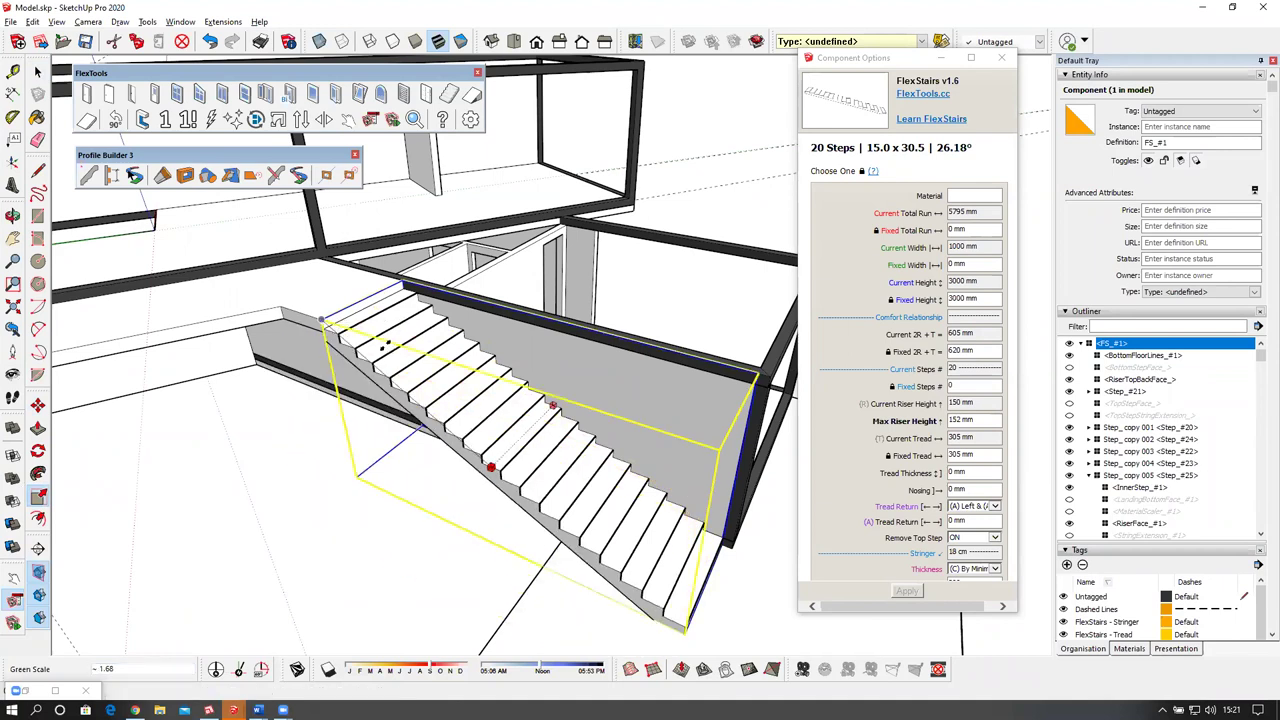
{"action": "scroll", "coordinate": [385, 347], "scroll_direction": "down", "scroll_amount": 1}
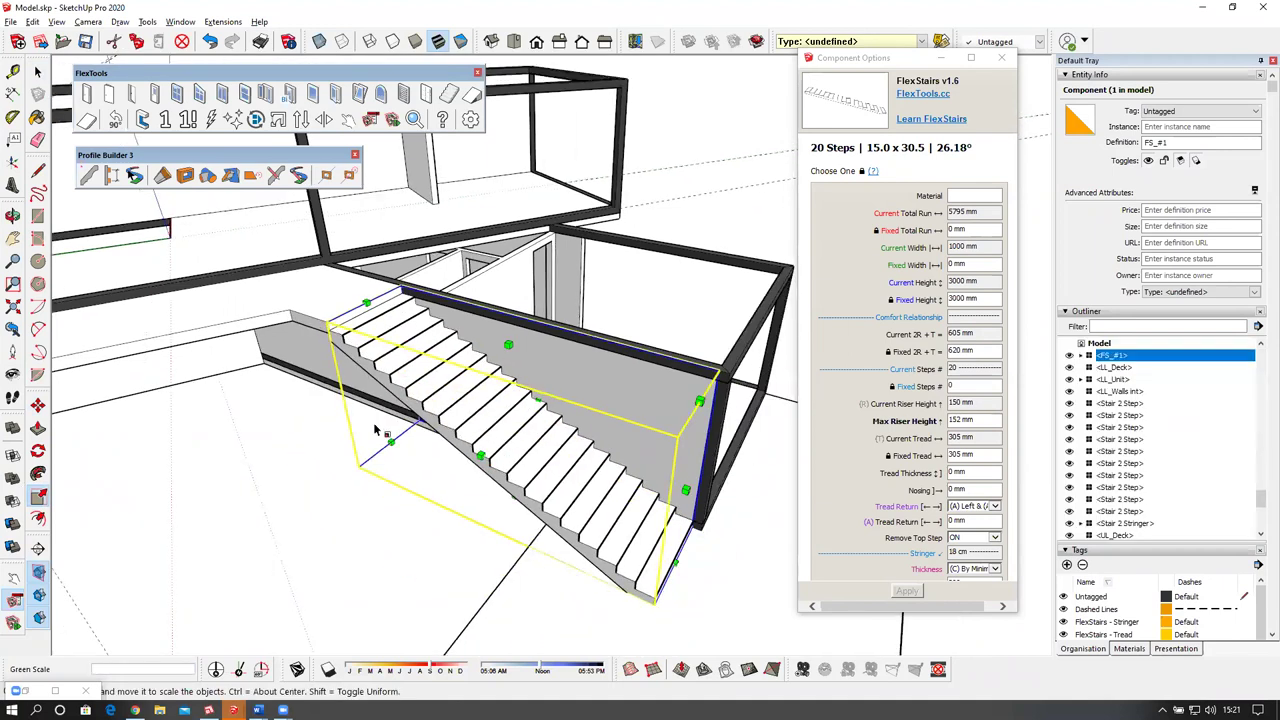
{"action": "key", "text": "space"}
Draw the stringer's lower edge line on the stair's outer side, from the foot up to the deck's bottom edge.
{"action": "left_click", "coordinate": [312, 384]}
{"action": "middle_click_drag", "start_coordinate": [322, 417], "coordinate": [297, 378], "text": "shift"}
{"action": "middle_click_drag", "start_coordinate": [433, 398], "coordinate": [458, 305]}
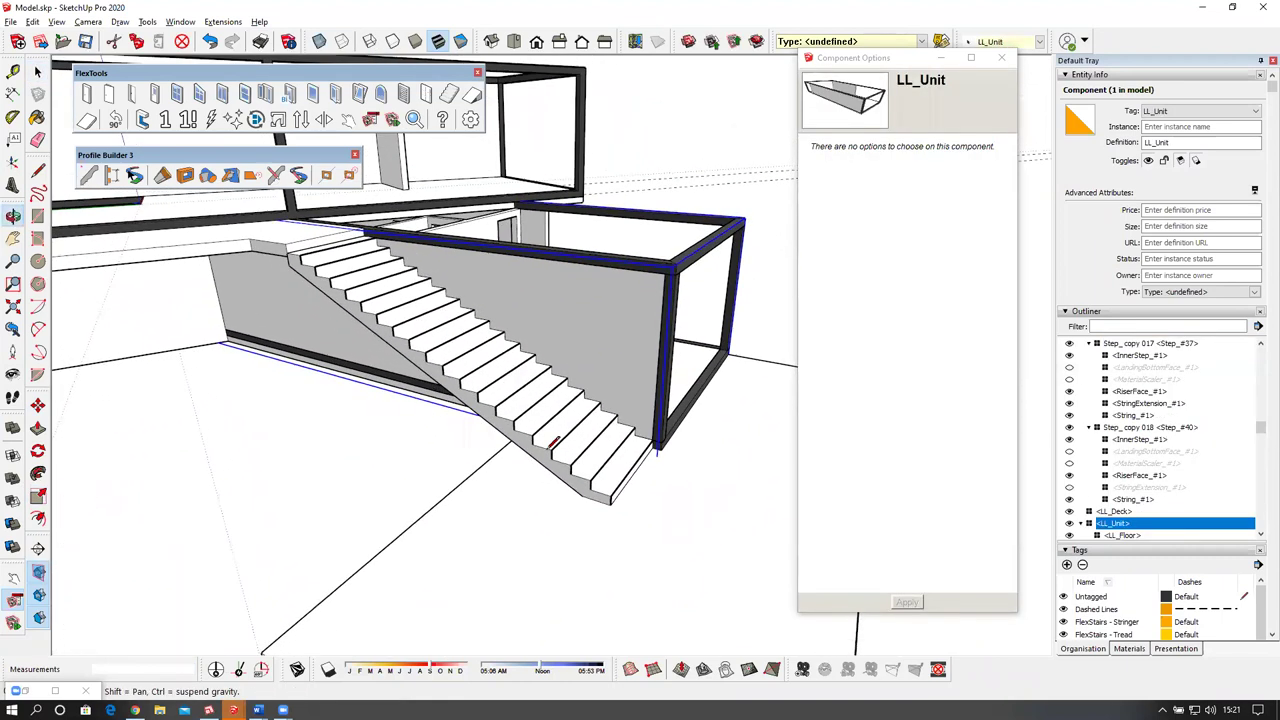
{"action": "key", "text": "l"}
{"action": "scroll", "coordinate": [613, 518], "scroll_direction": "up", "scroll_amount": 3}
{"action": "left_click", "coordinate": [612, 491]}
{"action": "left_click", "coordinate": [570, 480]}
{"action": "scroll", "coordinate": [547, 461], "scroll_direction": "down", "scroll_amount": 3}
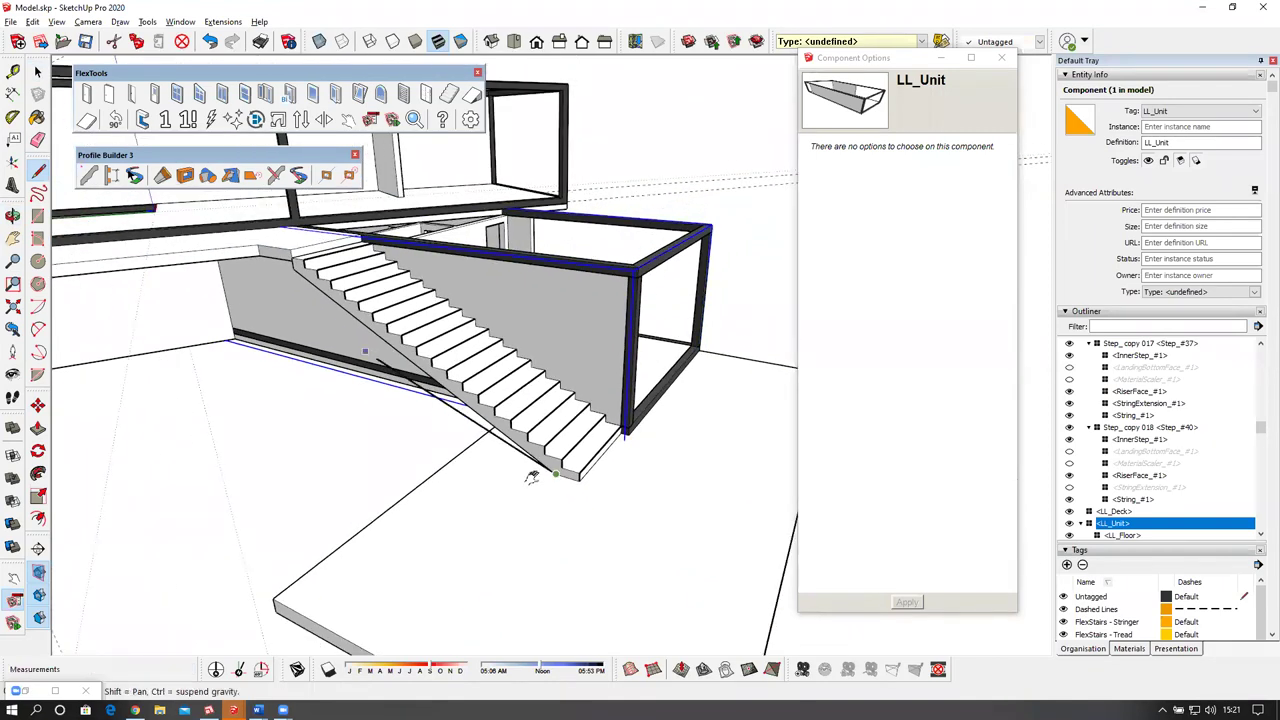
{"action": "middle_click_drag", "start_coordinate": [531, 480], "coordinate": [690, 608], "text": "shift"}
{"action": "scroll", "coordinate": [505, 447], "scroll_direction": "up", "scroll_amount": 3}
{"action": "scroll", "coordinate": [527, 442], "scroll_direction": "up", "scroll_amount": 2}
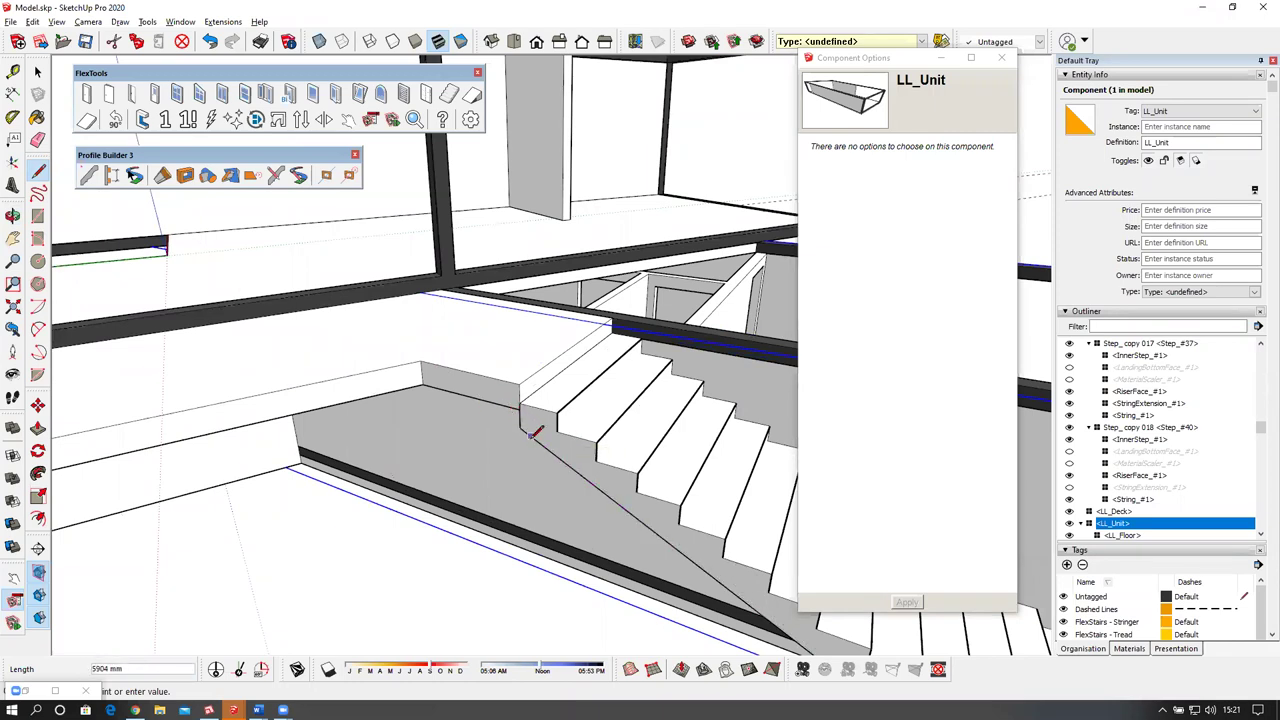
{"action": "left_click", "coordinate": [484, 400]}
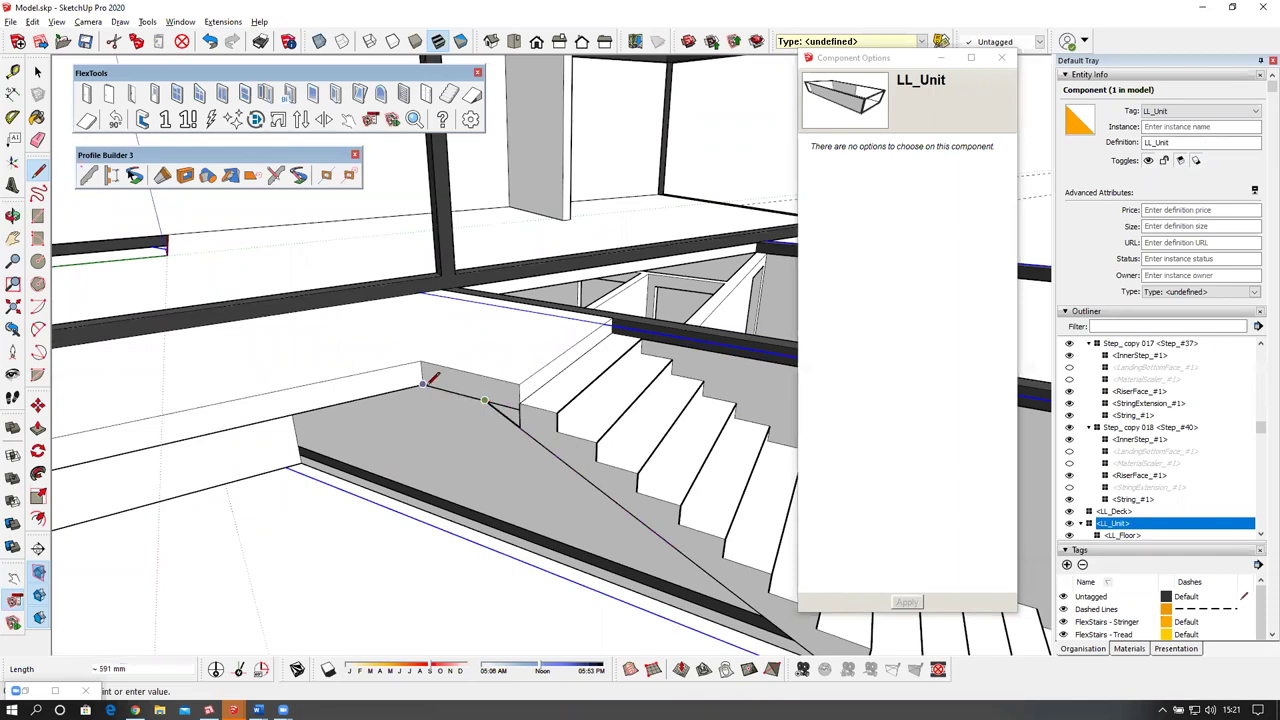
Close the stringer outline through the deck's corner and back down along the step noses to the bottom step.
{"action": "left_click", "coordinate": [421, 370]}
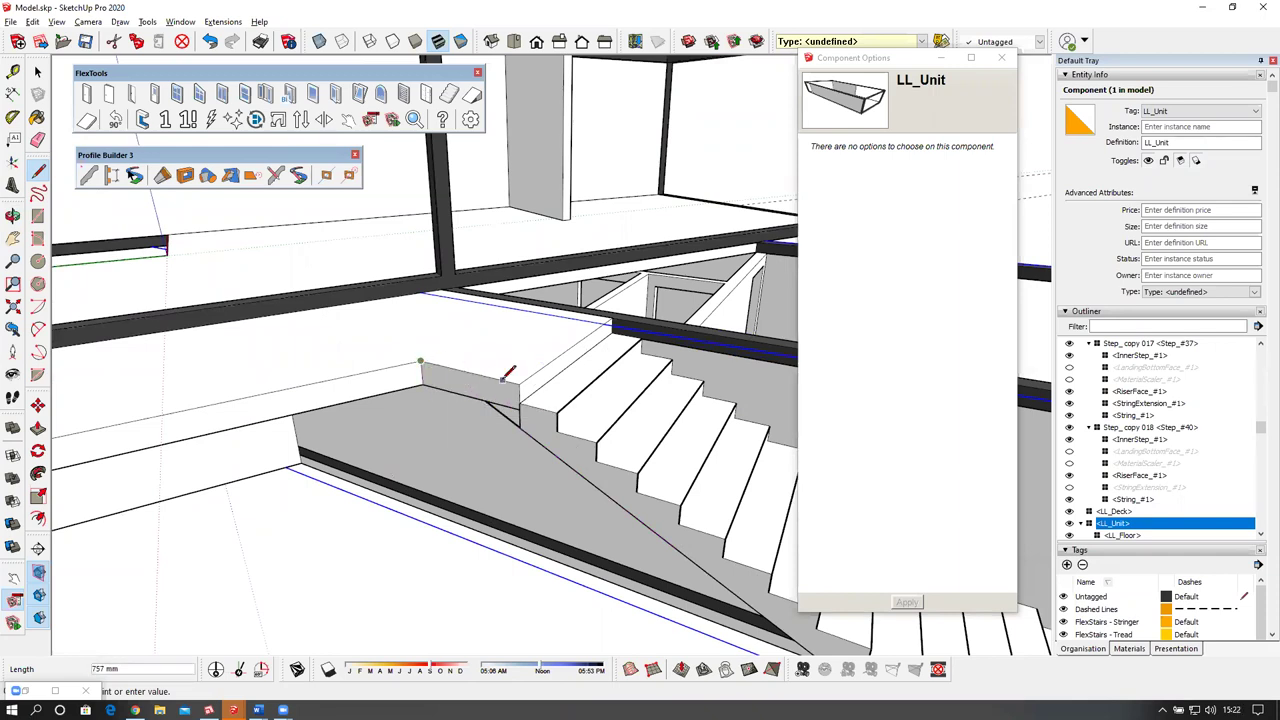
{"action": "middle_click_drag", "start_coordinate": [432, 378], "coordinate": [645, 520]}
{"action": "scroll", "coordinate": [645, 522], "scroll_direction": "up", "scroll_amount": 2}
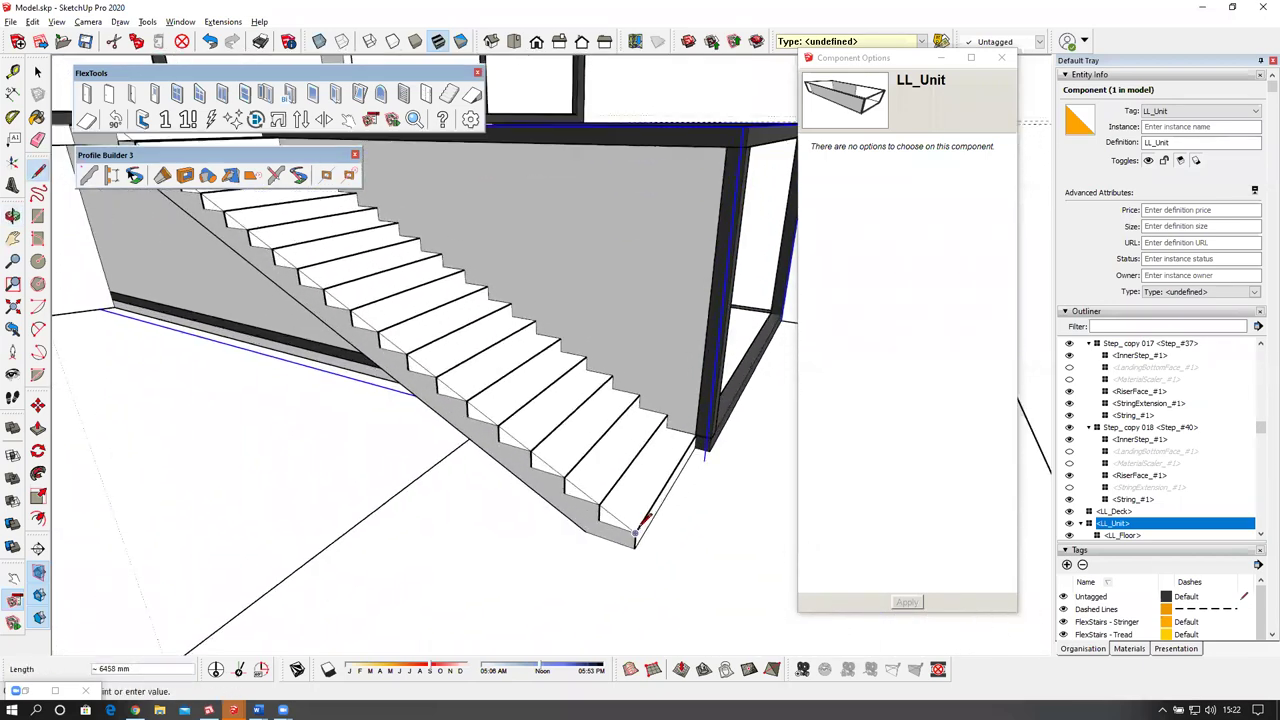
{"action": "left_click", "coordinate": [634, 532]}
Push/Pull the stringer face outward by 150 mm.
{"action": "middle_click_drag", "start_coordinate": [340, 500], "coordinate": [571, 446]}
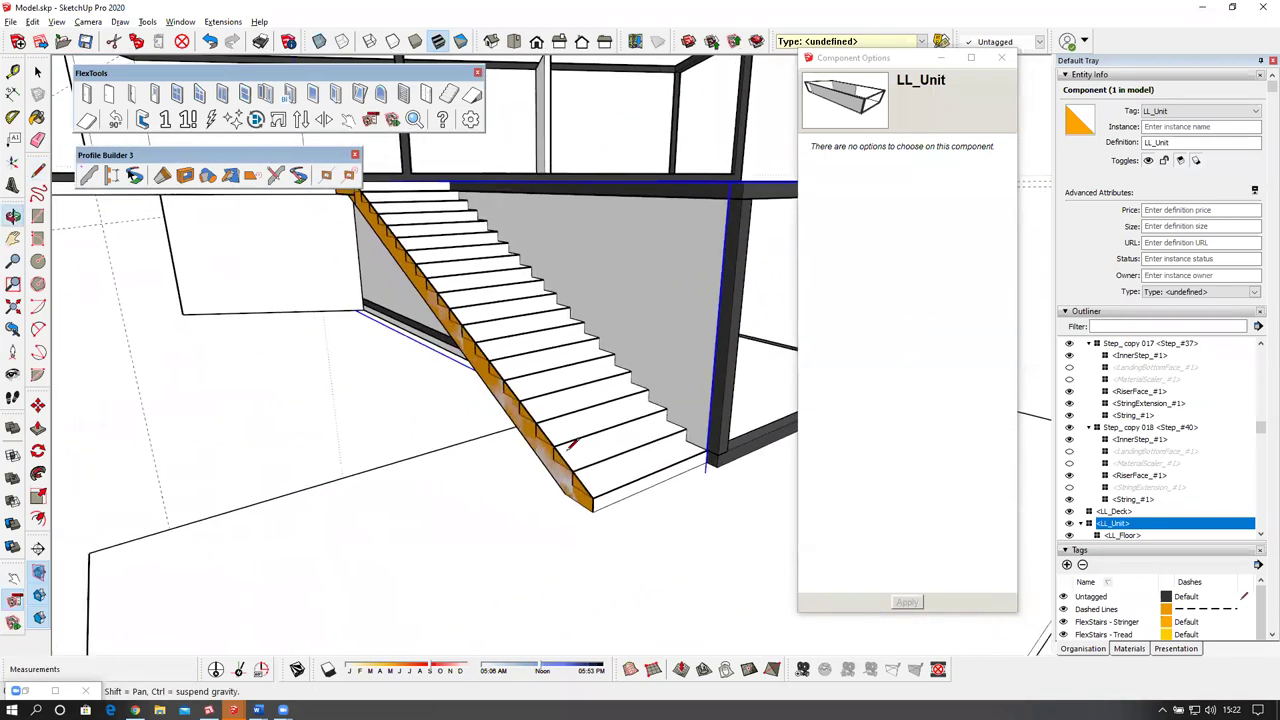
{"action": "scroll", "coordinate": [584, 470], "scroll_direction": "up", "scroll_amount": 3}
{"action": "key", "text": "space"}
{"action": "key", "text": "p"}
{"action": "key", "text": "p"}
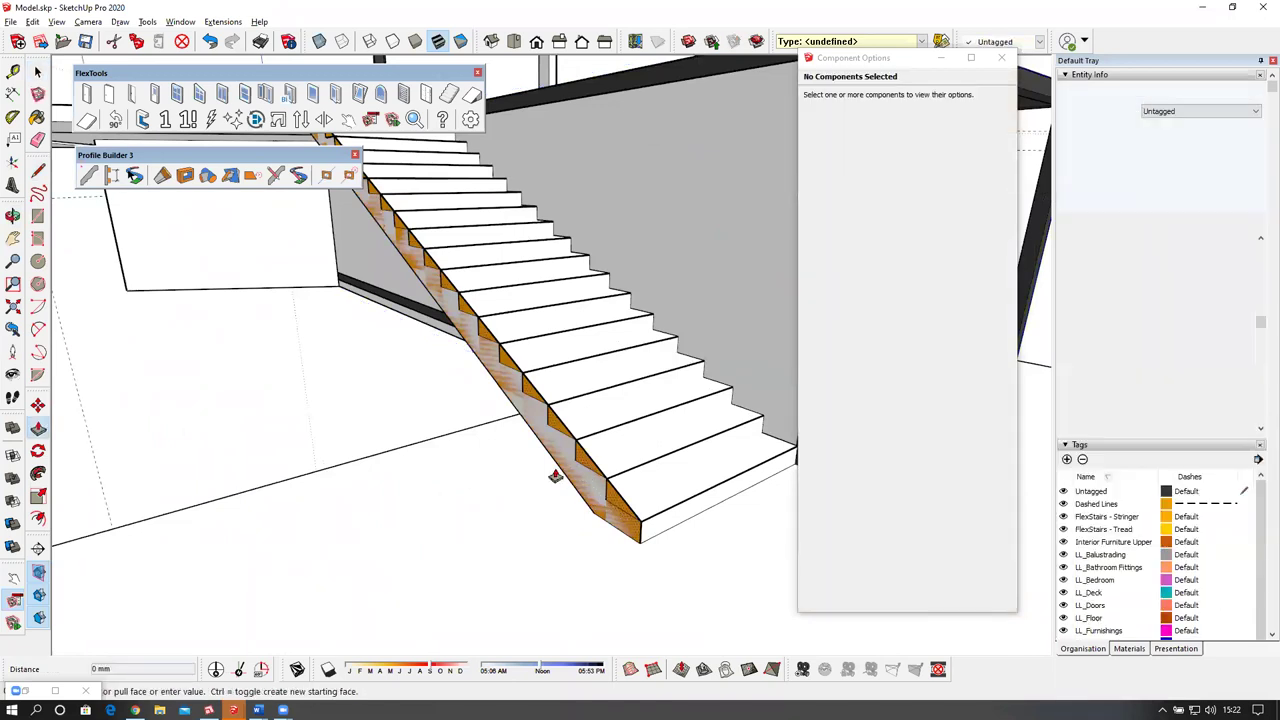
{"action": "left_click", "coordinate": [557, 472]}
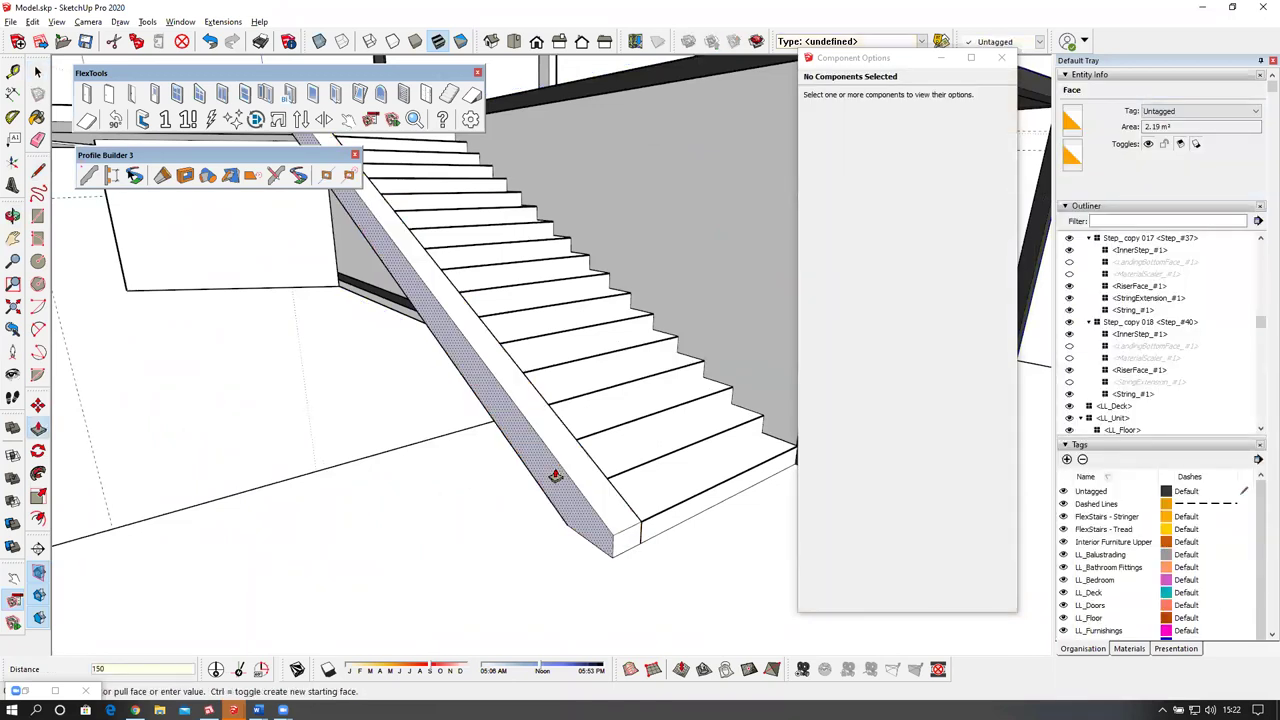
{"action": "mouse_move", "coordinate": [557, 482]}
{"action": "middle_mouse_down"}
{"action": "mouse_move", "coordinate": [551, 451]}
{"action": "mouse_move", "coordinate": [560, 486]}
{"action": "middle_mouse_up"}
Make the whole stringer solid a component named Stair 1 Stringer.
{"action": "key", "text": "space"}
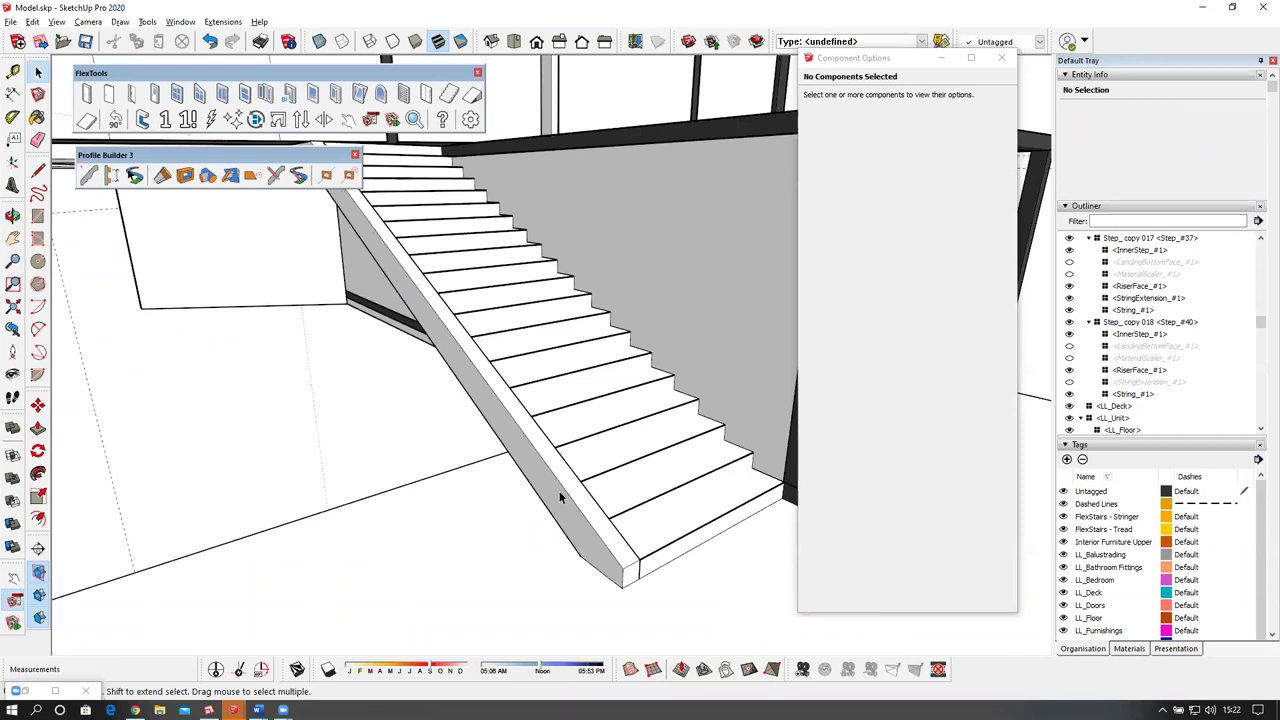
{"action": "left_click", "coordinate": [561, 497]}
{"action": "triple_click", "coordinate": [561, 497]}
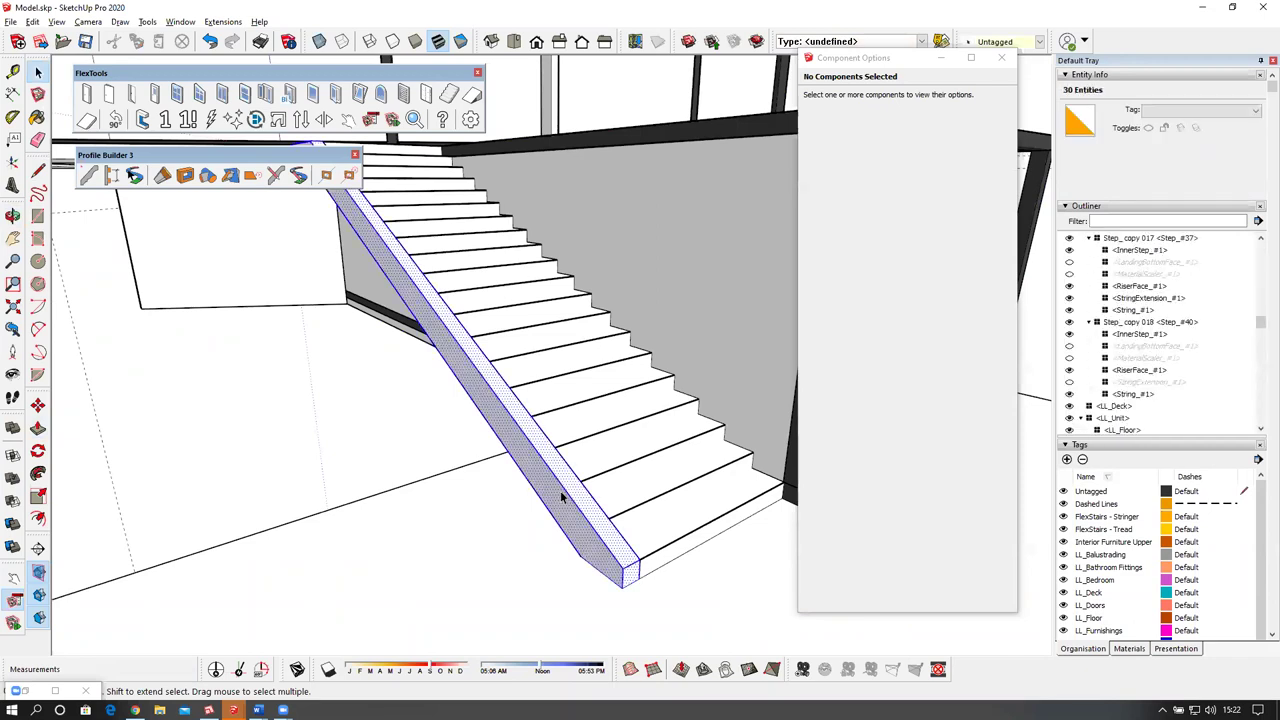
{"action": "key", "text": "g"}
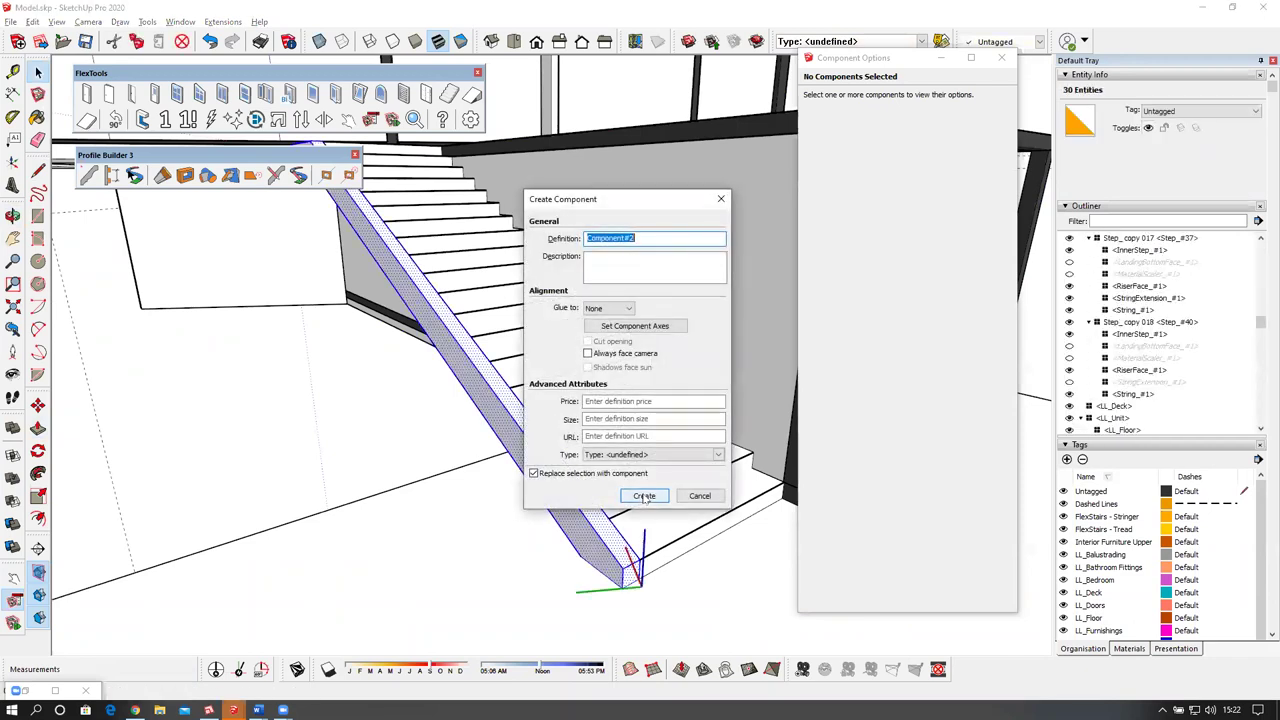
{"action": "type", "text": "Stair 1 Stringer"}
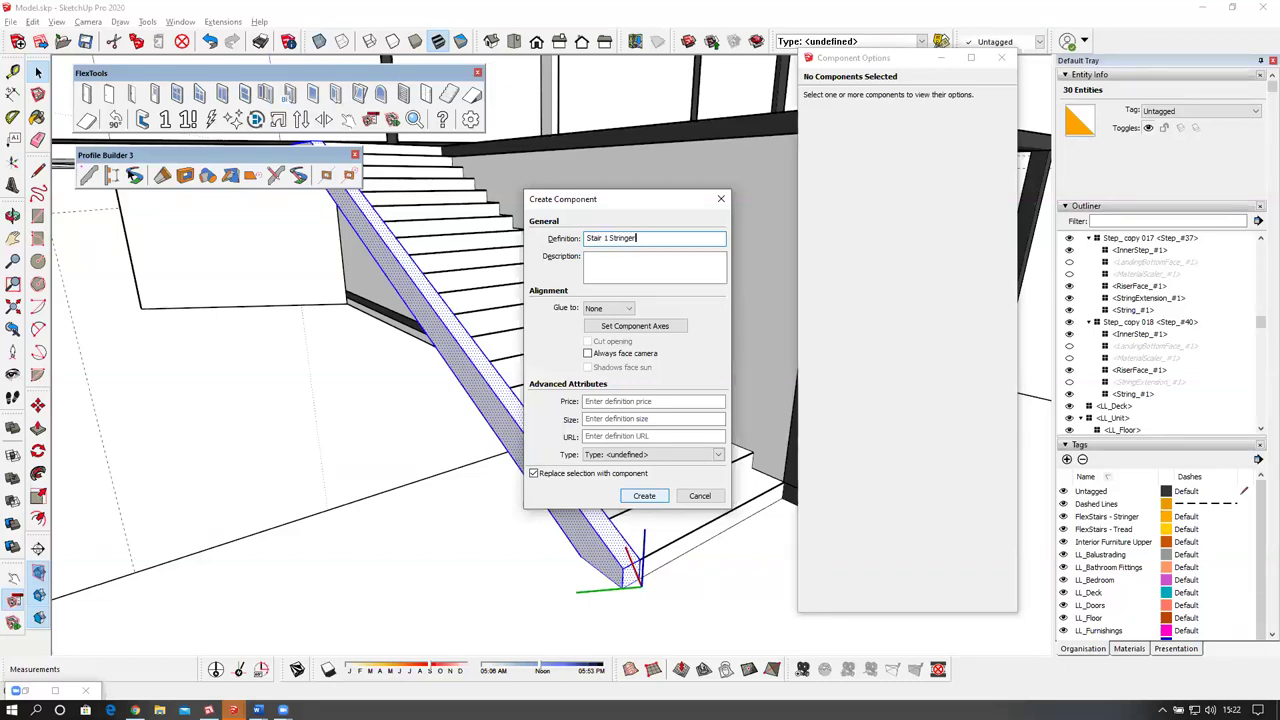
{"action": "left_click", "coordinate": [641, 497]}
Inside the Stair 1 Stringer component, realign the axes from the lower outer corner along the stringer's direction, then close the component.
{"action": "scroll", "coordinate": [590, 406], "scroll_direction": "down", "scroll_amount": 2}
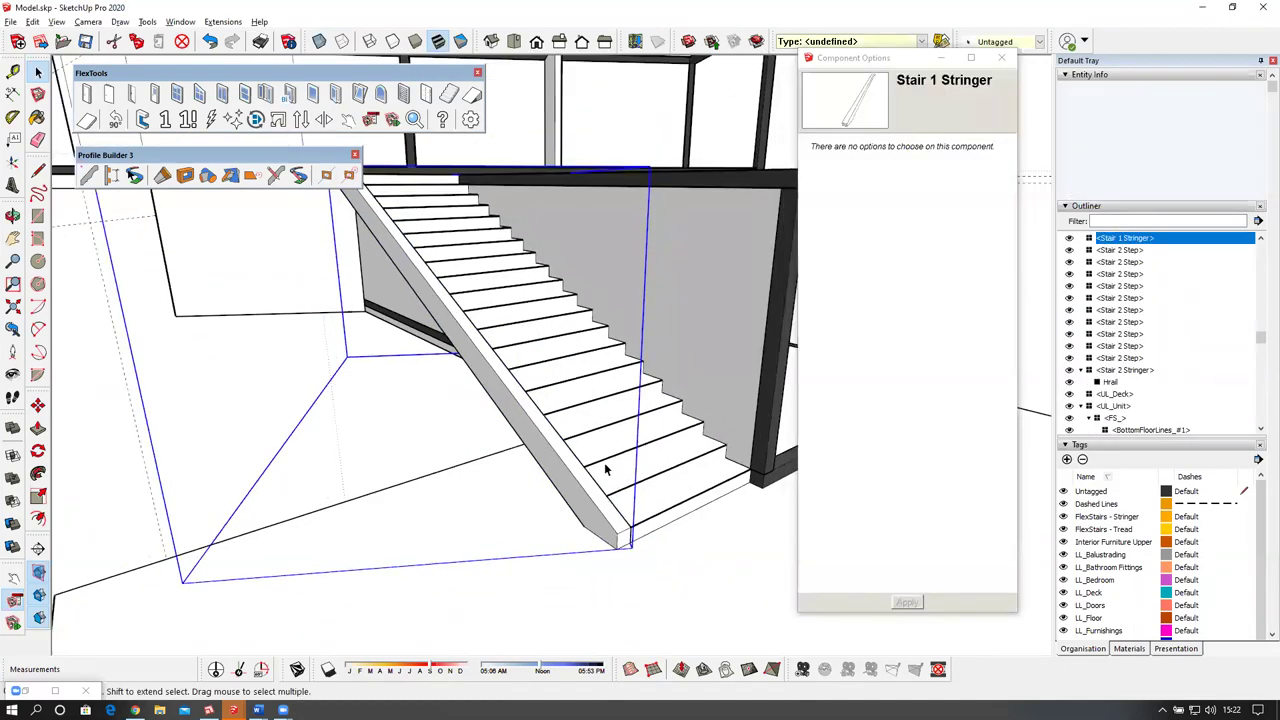
{"action": "middle_click_drag", "start_coordinate": [604, 466], "coordinate": [590, 496]}
{"action": "double_click", "coordinate": [602, 498]}
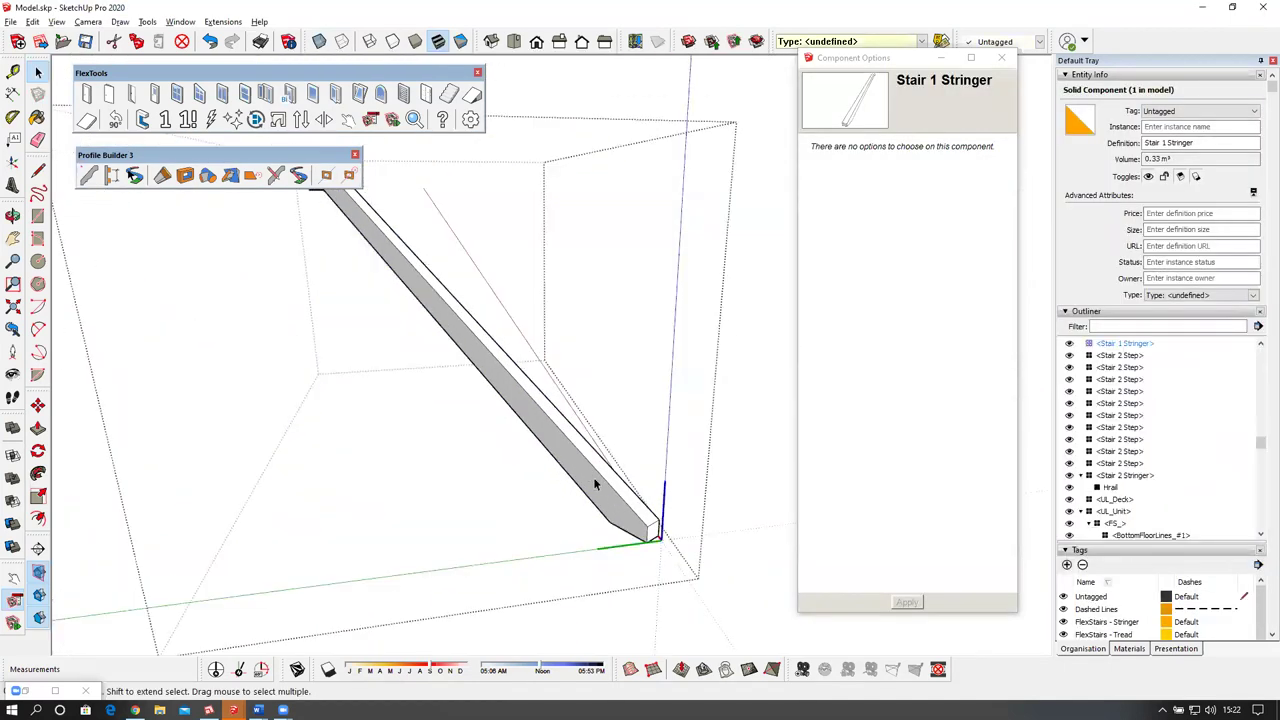
{"action": "scroll", "coordinate": [592, 495], "scroll_direction": "up", "scroll_amount": 3}
{"action": "right_click", "coordinate": [473, 466]}
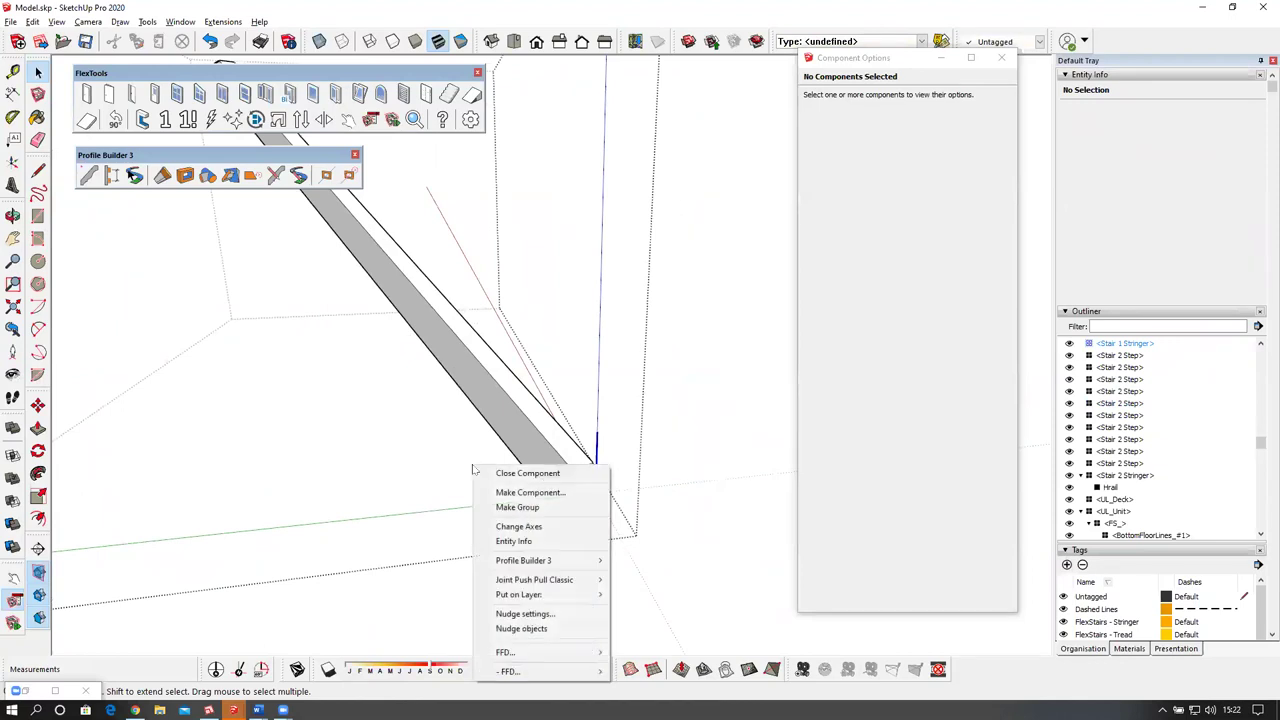
{"action": "left_click", "coordinate": [520, 526]}
{"action": "middle_click_drag", "start_coordinate": [586, 470], "coordinate": [575, 478]}
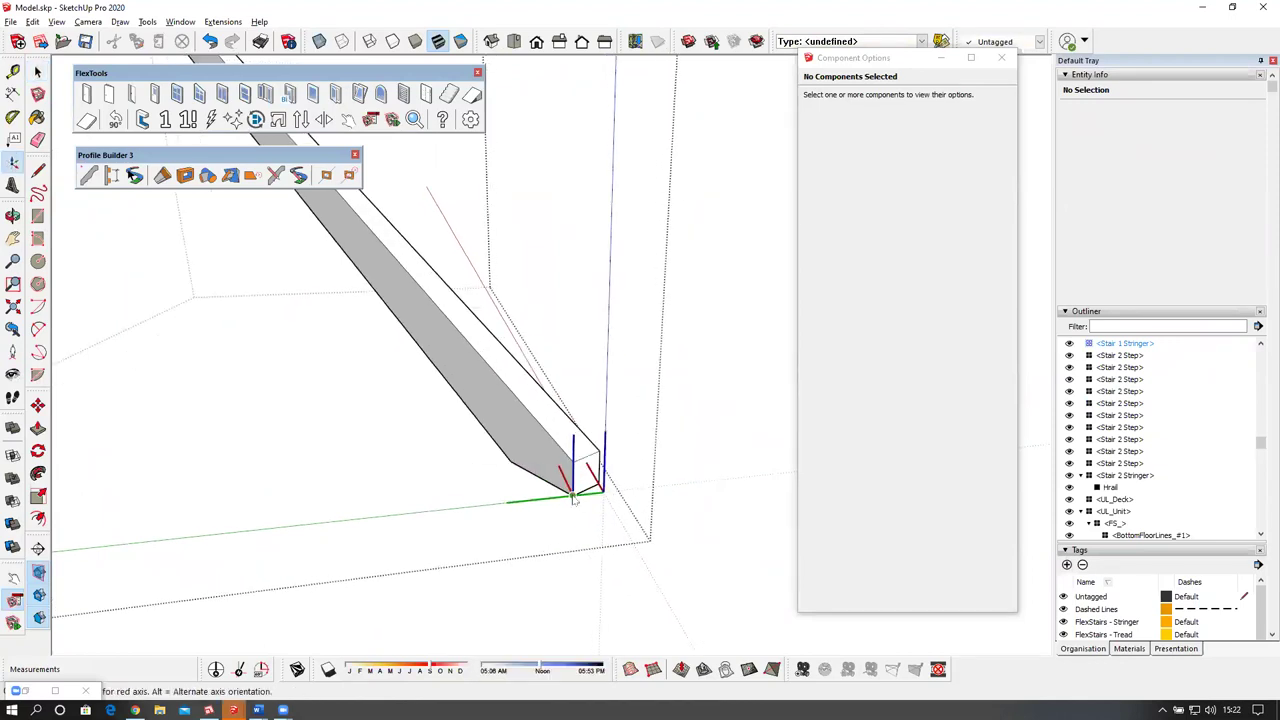
{"action": "left_click", "coordinate": [598, 486]}
{"action": "left_click", "coordinate": [539, 481]}
{"action": "middle_click_drag", "start_coordinate": [539, 481], "coordinate": [567, 554]}
{"action": "scroll", "coordinate": [566, 547], "scroll_direction": "down", "scroll_amount": 4}
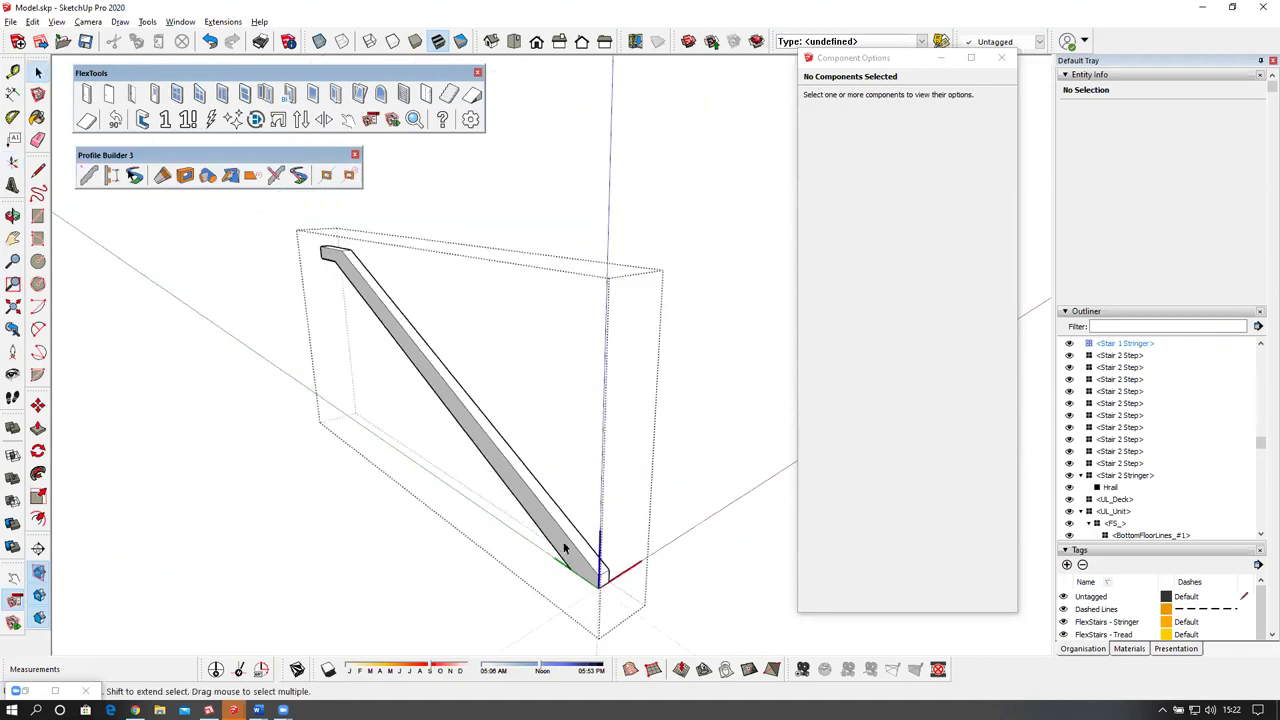
{"action": "left_click", "coordinate": [489, 567]}
{"action": "left_click", "coordinate": [489, 438]}
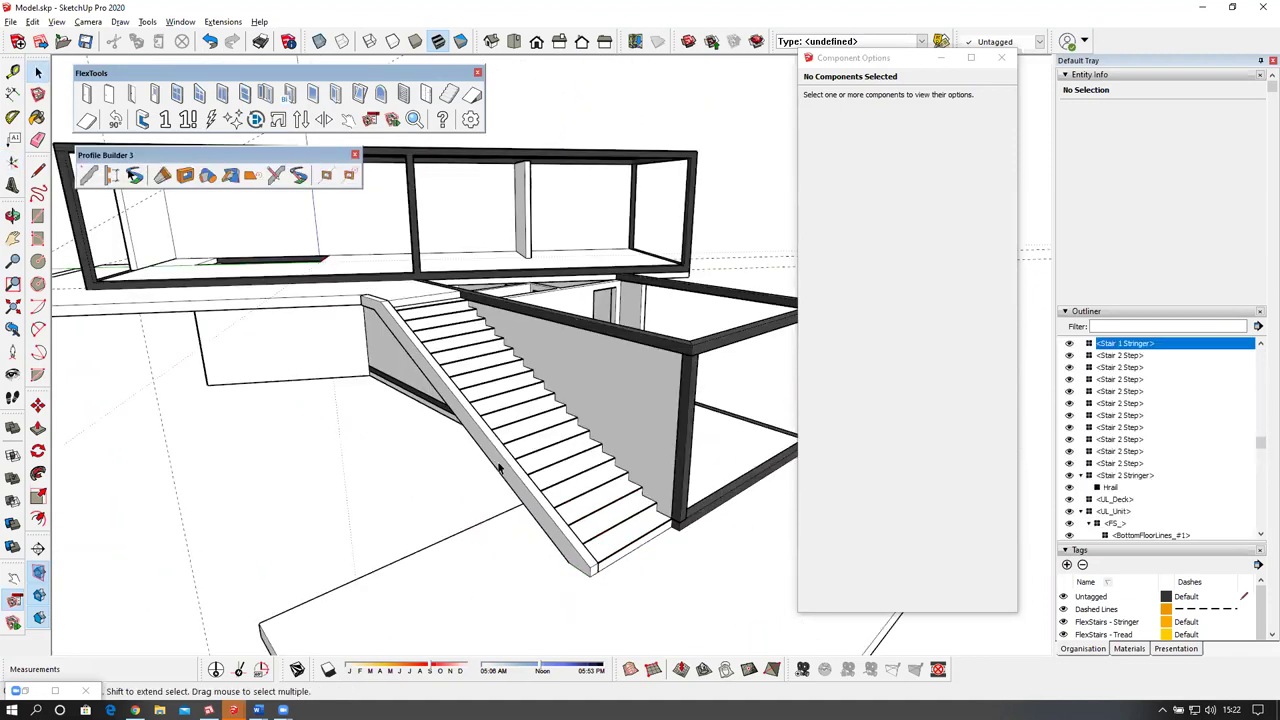
Inside the Stair 1 Stringer component, add one guide 50 mm from the sloped top's lower edge and another along its centreline.
{"action": "left_click", "coordinate": [500, 468]}
{"action": "scroll", "coordinate": [520, 480], "scroll_direction": "up", "scroll_amount": 4}
{"action": "double_click", "coordinate": [548, 490]}
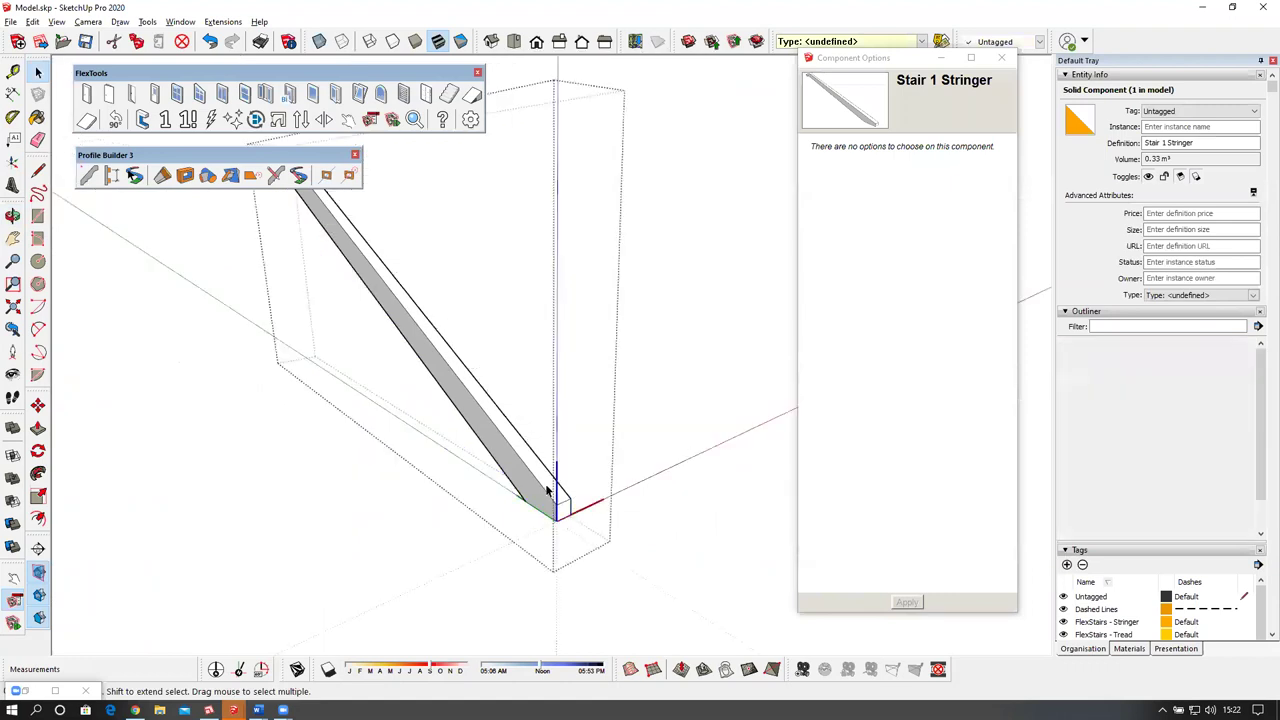
{"action": "scroll", "coordinate": [562, 506], "scroll_direction": "up", "scroll_amount": 3}
{"action": "key", "text": "t"}
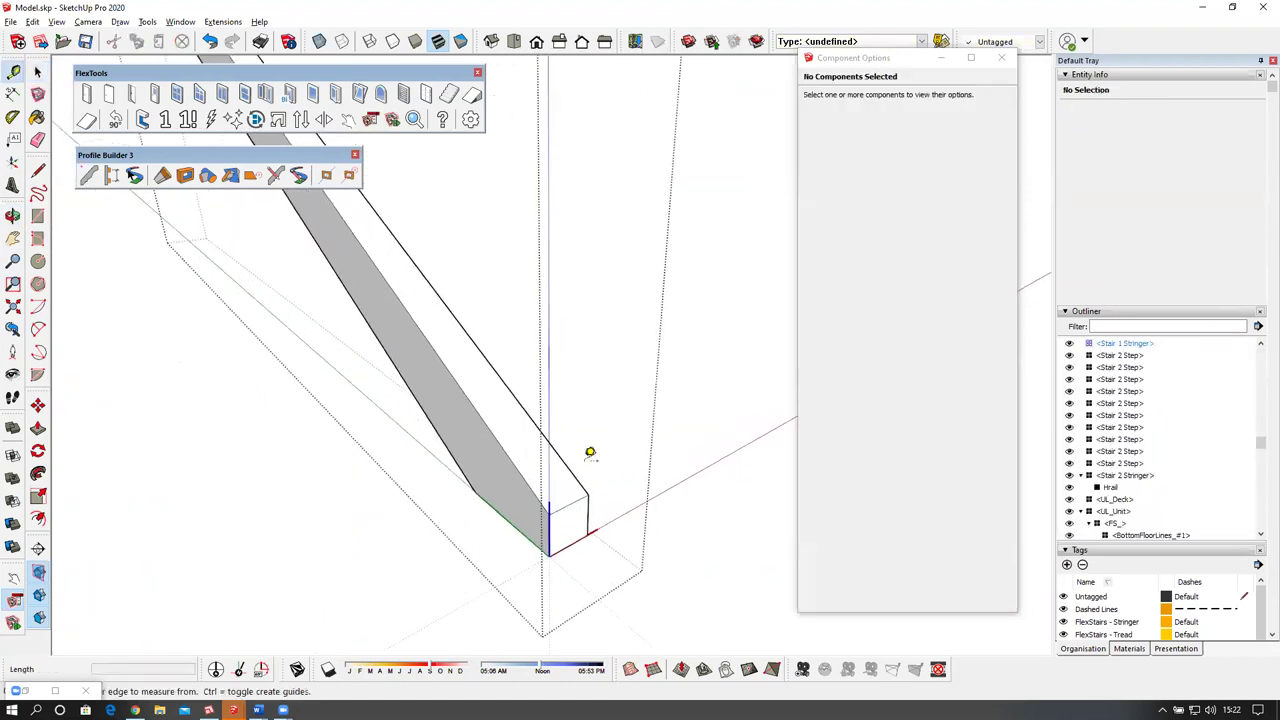
{"action": "left_click", "coordinate": [571, 491]}
{"action": "type", "text": "5"}
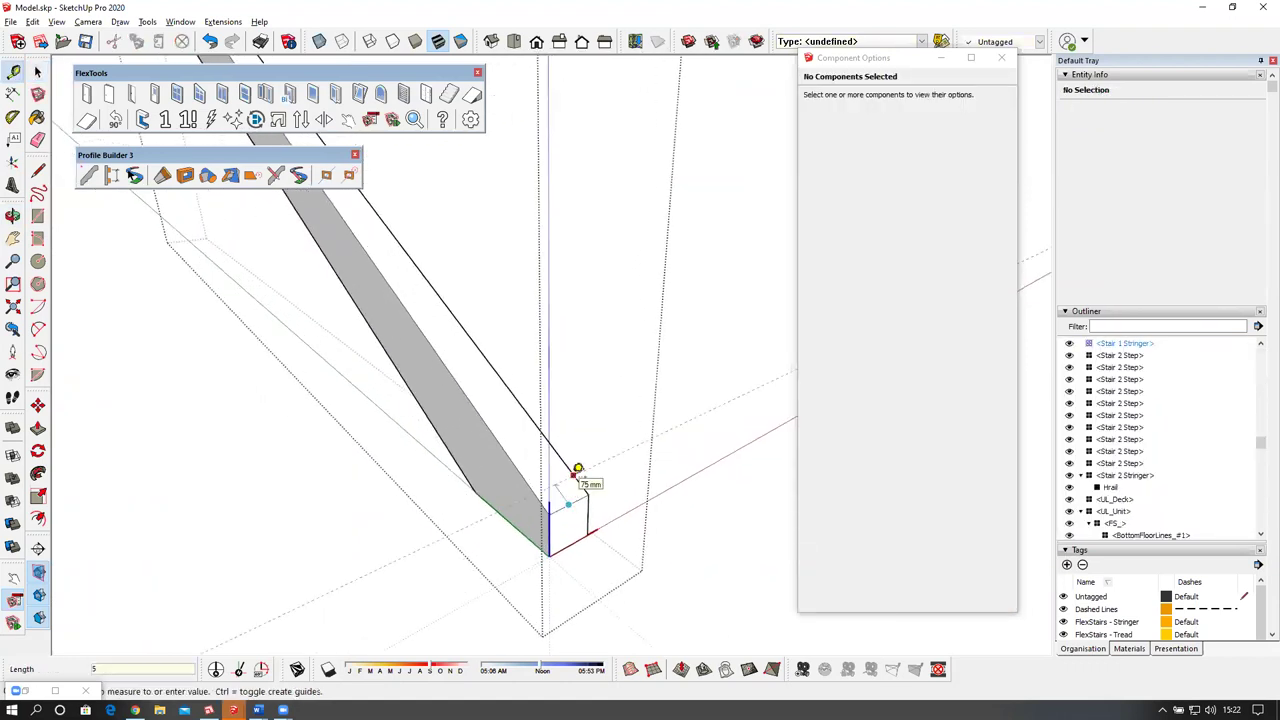
{"action": "type", "text": "0"}
{"action": "key", "text": "Return"}
{"action": "scroll", "coordinate": [572, 476], "scroll_direction": "down", "scroll_amount": 3}
{"action": "scroll", "coordinate": [570, 474], "scroll_direction": "up", "scroll_amount": 4}
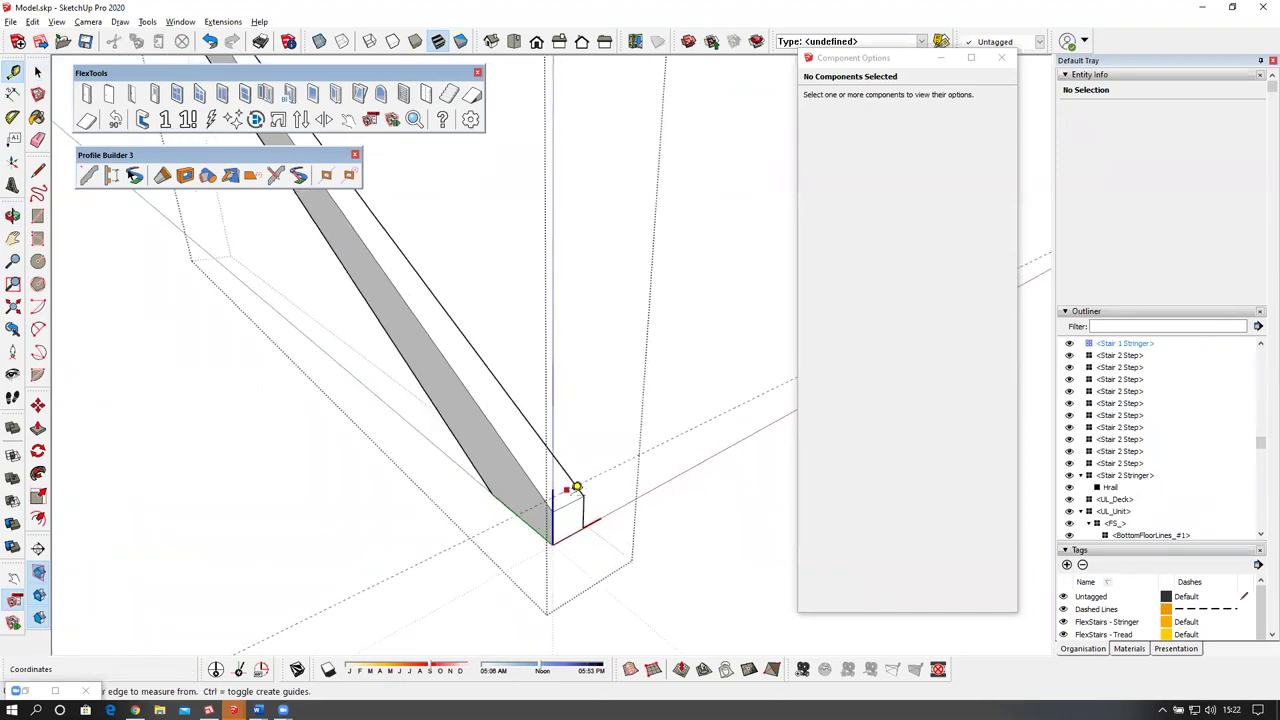
{"action": "left_click", "coordinate": [569, 468]}
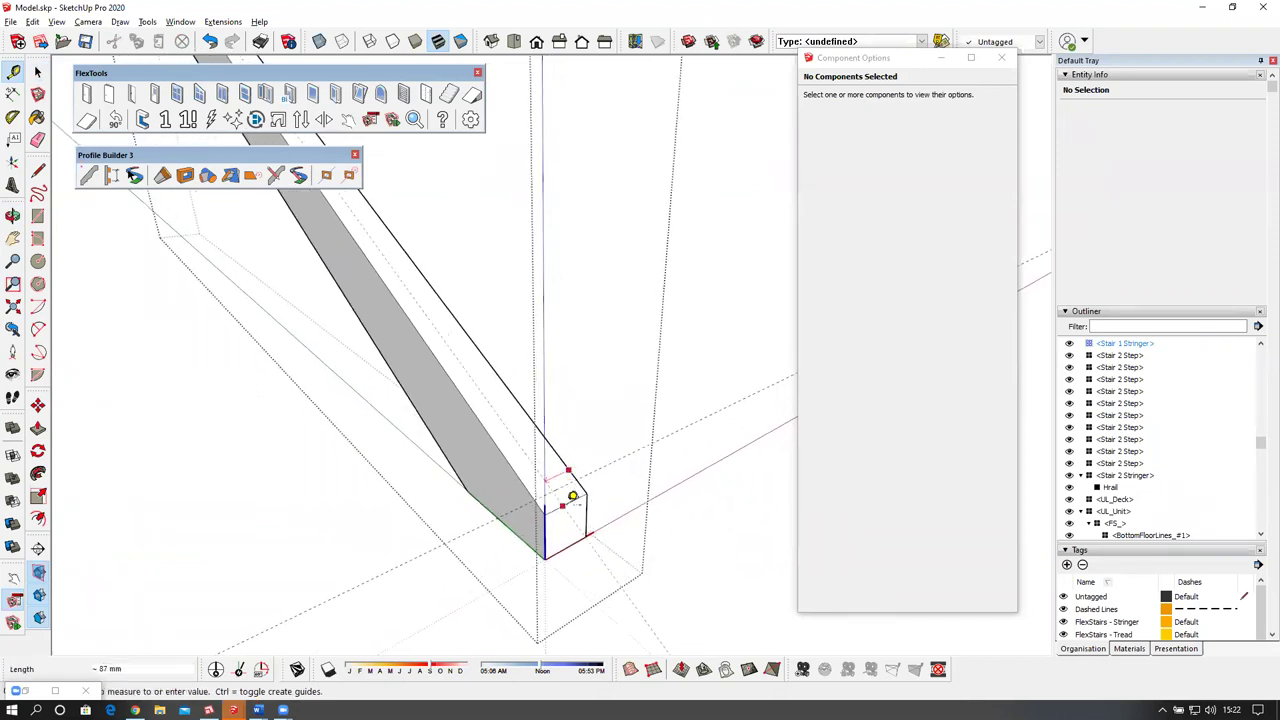
{"action": "left_click", "coordinate": [578, 494]}
Add a centre guide along the stringer's flat upper section and a crossing guide 50 mm in from its upper end edge.
{"action": "middle_click_drag", "start_coordinate": [574, 494], "coordinate": [576, 489]}
{"action": "scroll", "coordinate": [576, 489], "scroll_direction": "down", "scroll_amount": 4}
{"action": "scroll", "coordinate": [491, 369], "scroll_direction": "up", "scroll_amount": 2}
{"action": "key", "text": "ctrl+shift+w"}
{"action": "left_click_drag", "start_coordinate": [397, 262], "coordinate": [493, 347]}
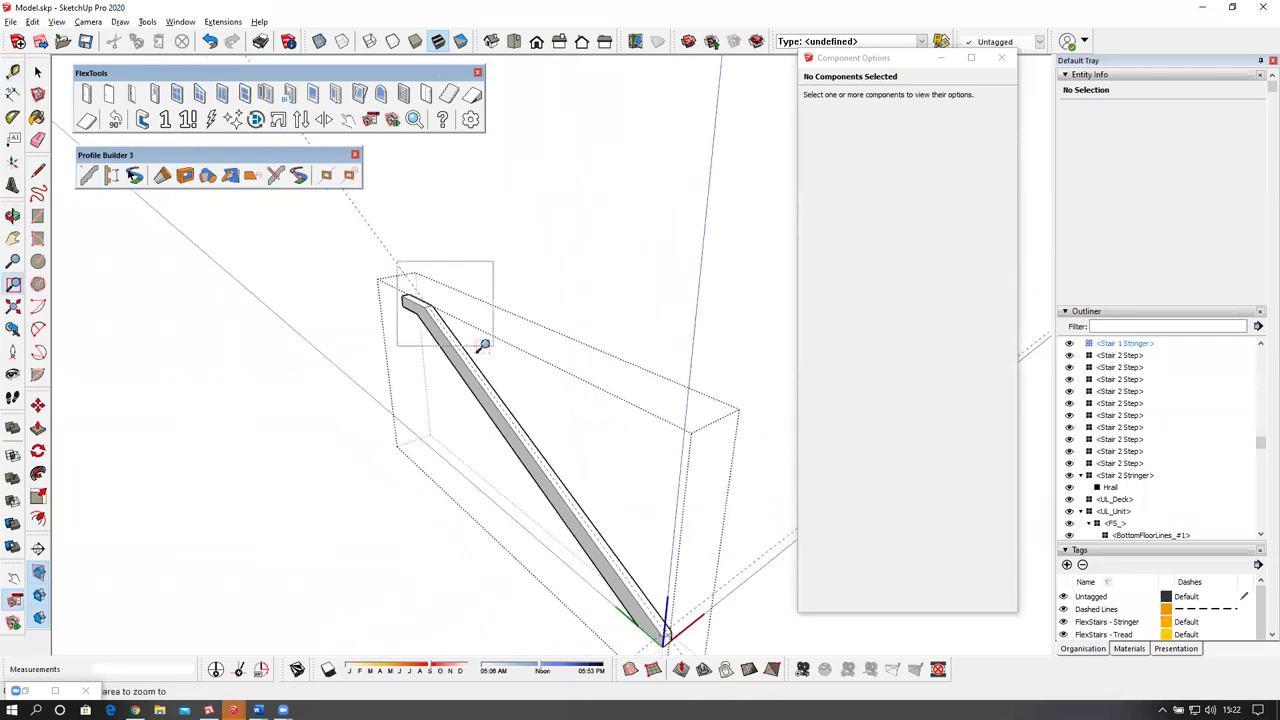
{"action": "middle_click_drag", "start_coordinate": [366, 343], "coordinate": [514, 440]}
{"action": "scroll", "coordinate": [437, 378], "scroll_direction": "up", "scroll_amount": 2}
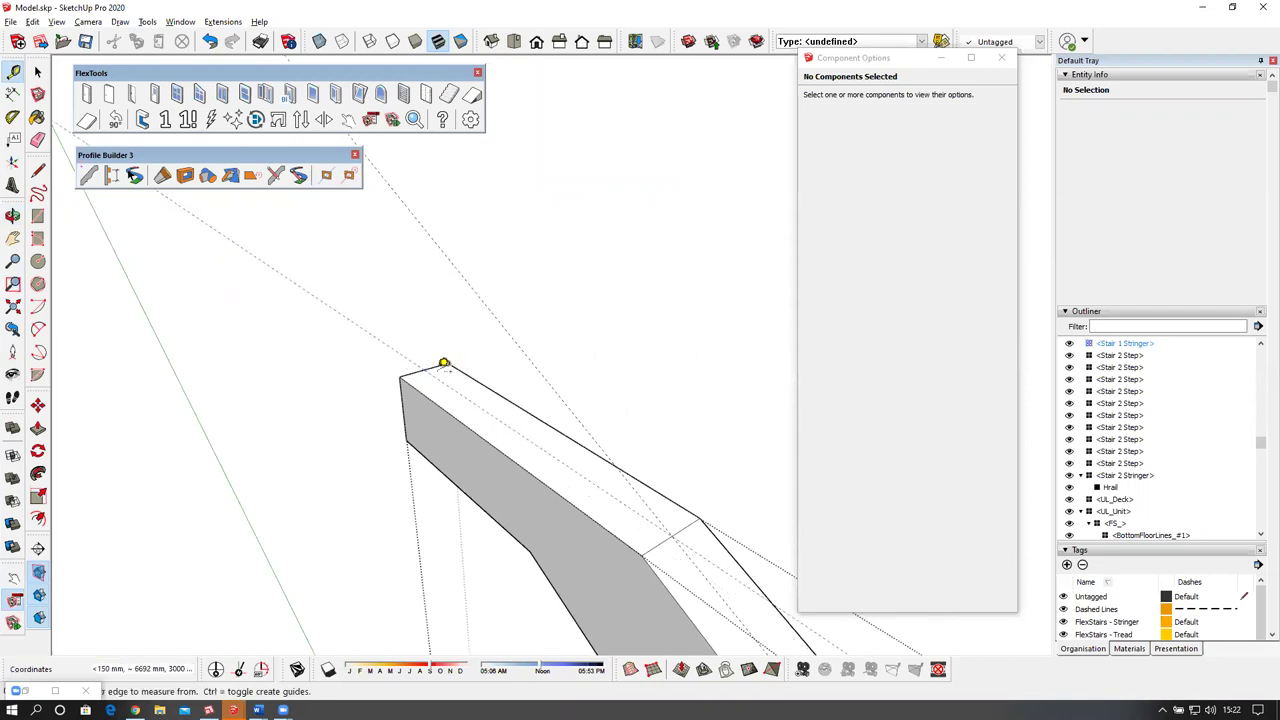
{"action": "left_click", "coordinate": [421, 366]}
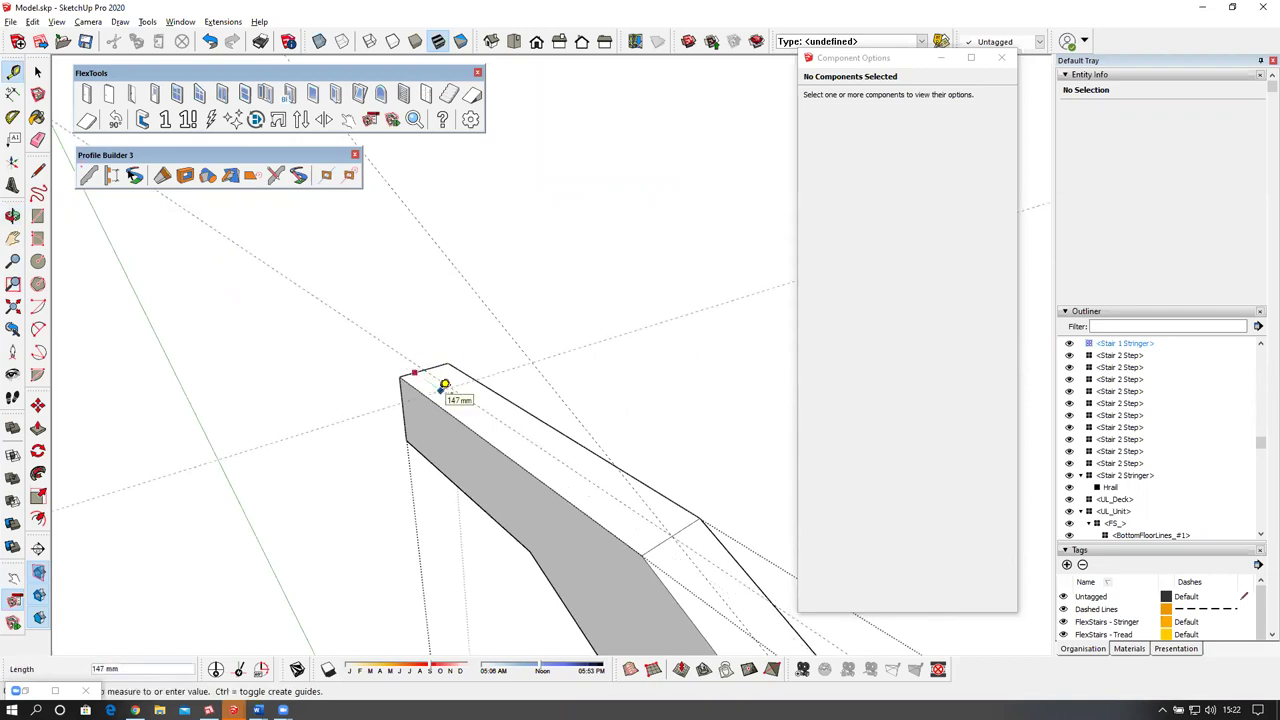
{"action": "key", "text": "Return"}
{"action": "scroll", "coordinate": [443, 376], "scroll_direction": "down", "scroll_amount": 2}
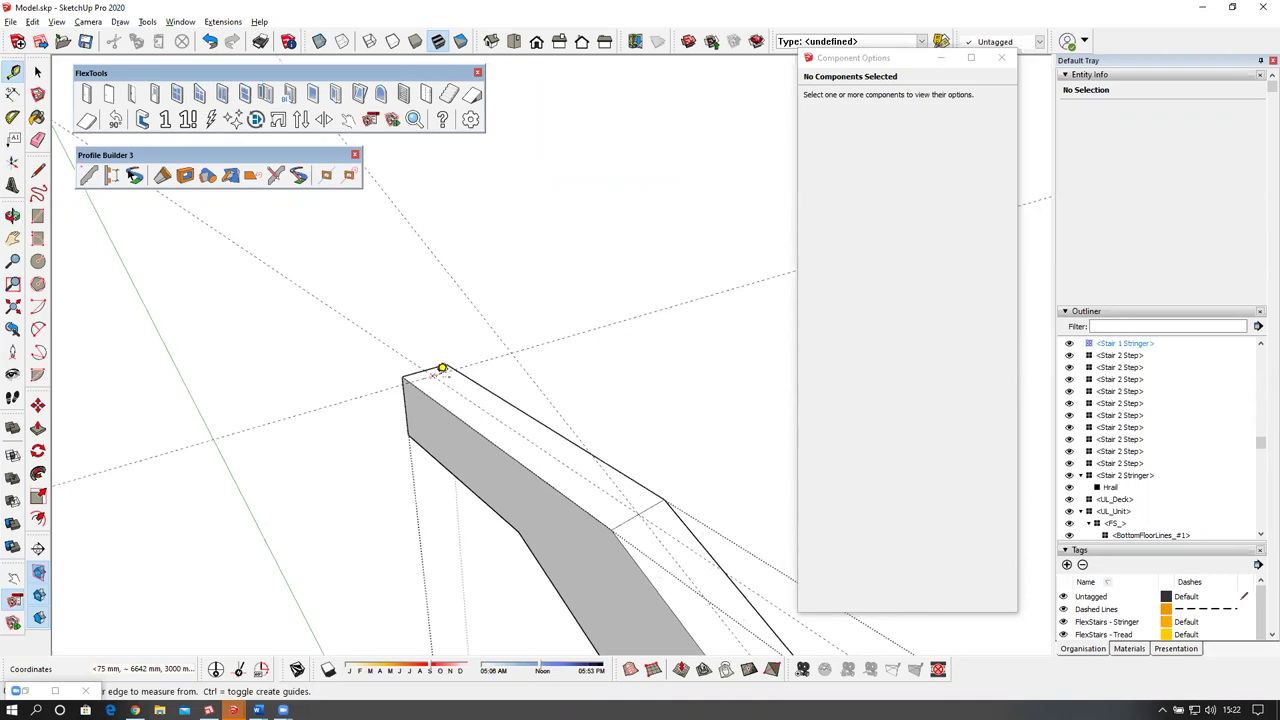
Draw a 1100 mm vertical line up from the upper guide intersection, followed by a horizontal line ending above the stringer's bend.
{"action": "key", "text": "l"}
{"action": "left_click", "coordinate": [438, 373]}
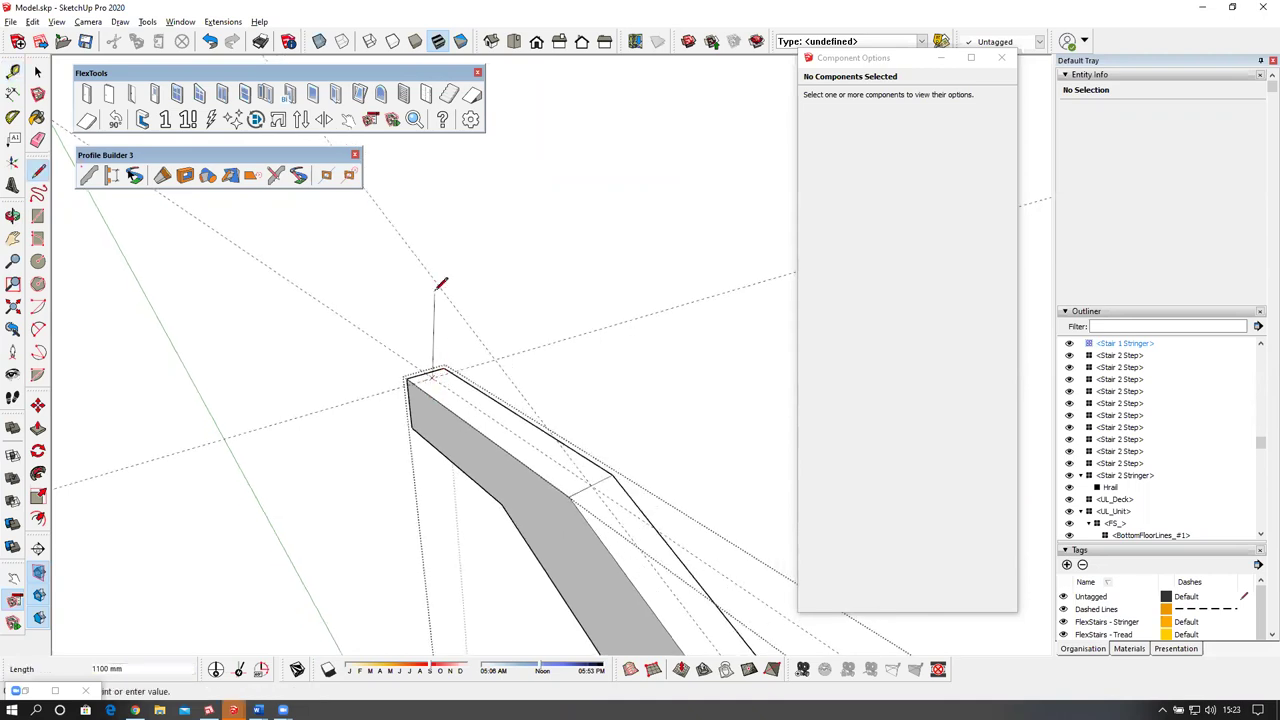
{"action": "type", "text": "11"}
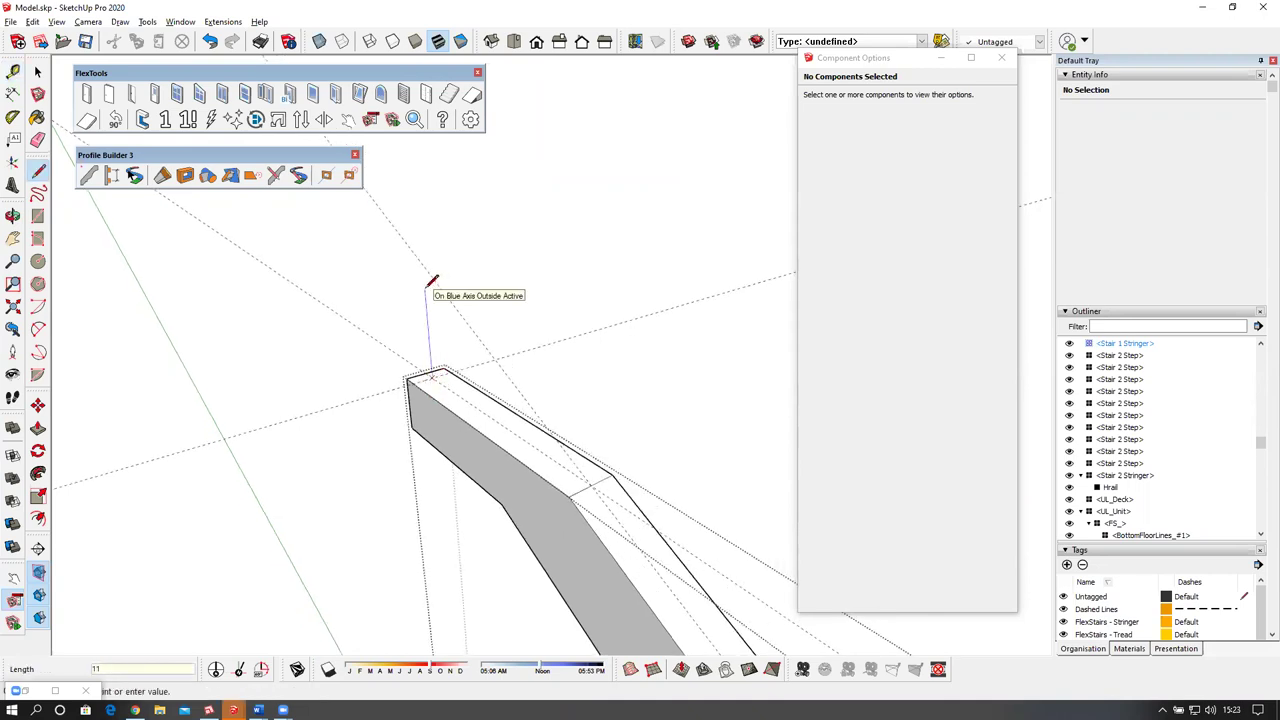
{"action": "type", "text": "00"}
{"action": "key", "text": "Return"}
{"action": "scroll", "coordinate": [466, 286], "scroll_direction": "down", "scroll_amount": 3}
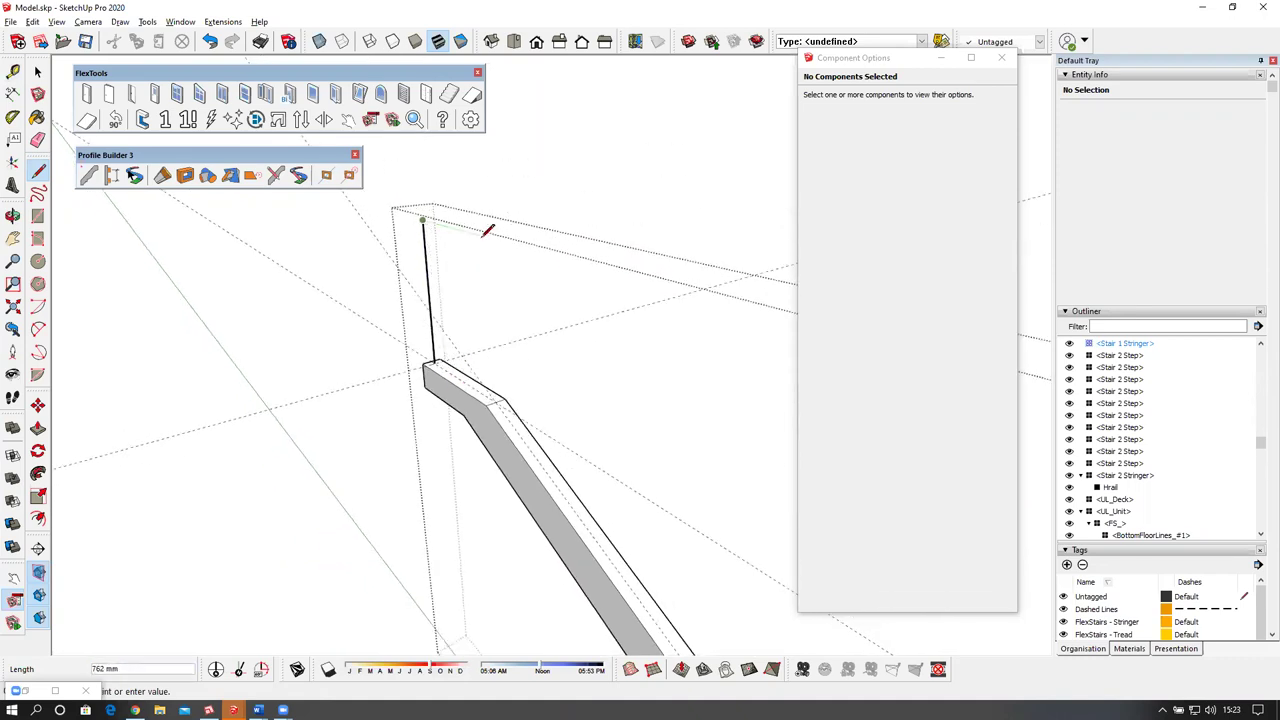
{"action": "left_click", "coordinate": [505, 400]}
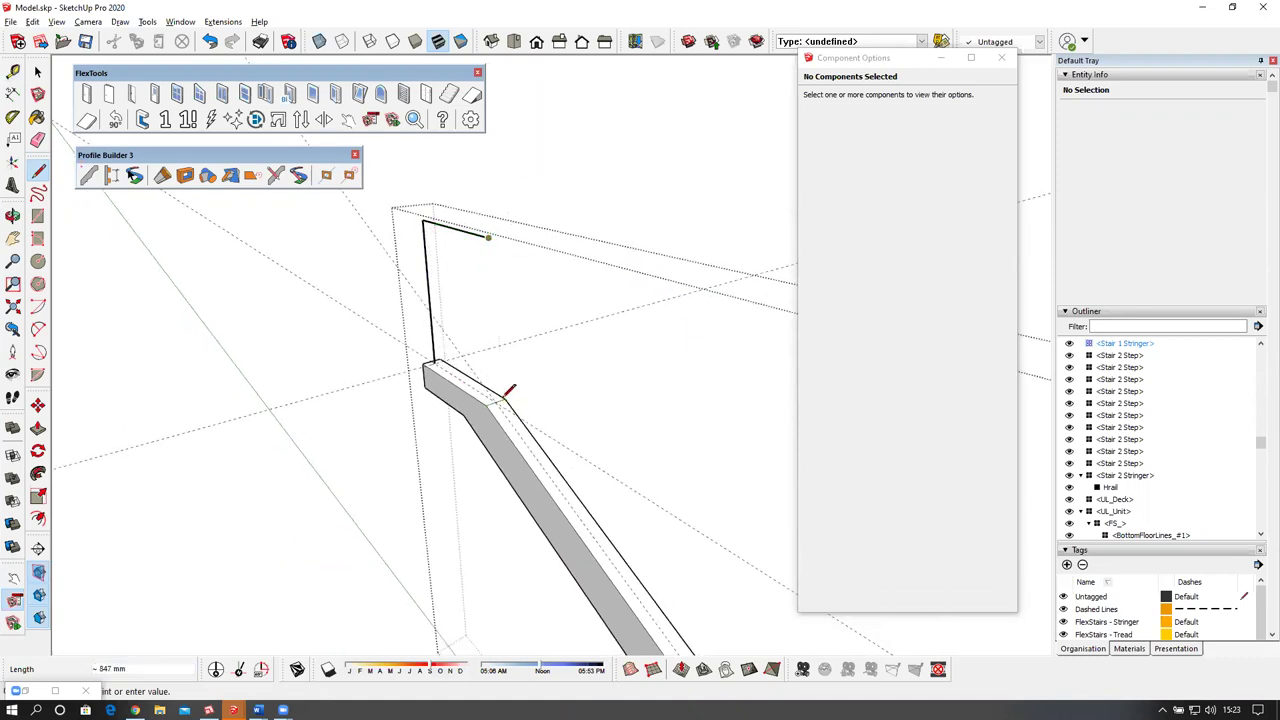
Continue the handrail path with a line parallel to the stringer's slope that extends past its lower end.
{"action": "middle_click_drag", "start_coordinate": [487, 292], "coordinate": [449, 318]}
{"action": "scroll", "coordinate": [535, 445], "scroll_direction": "up", "scroll_amount": 3}
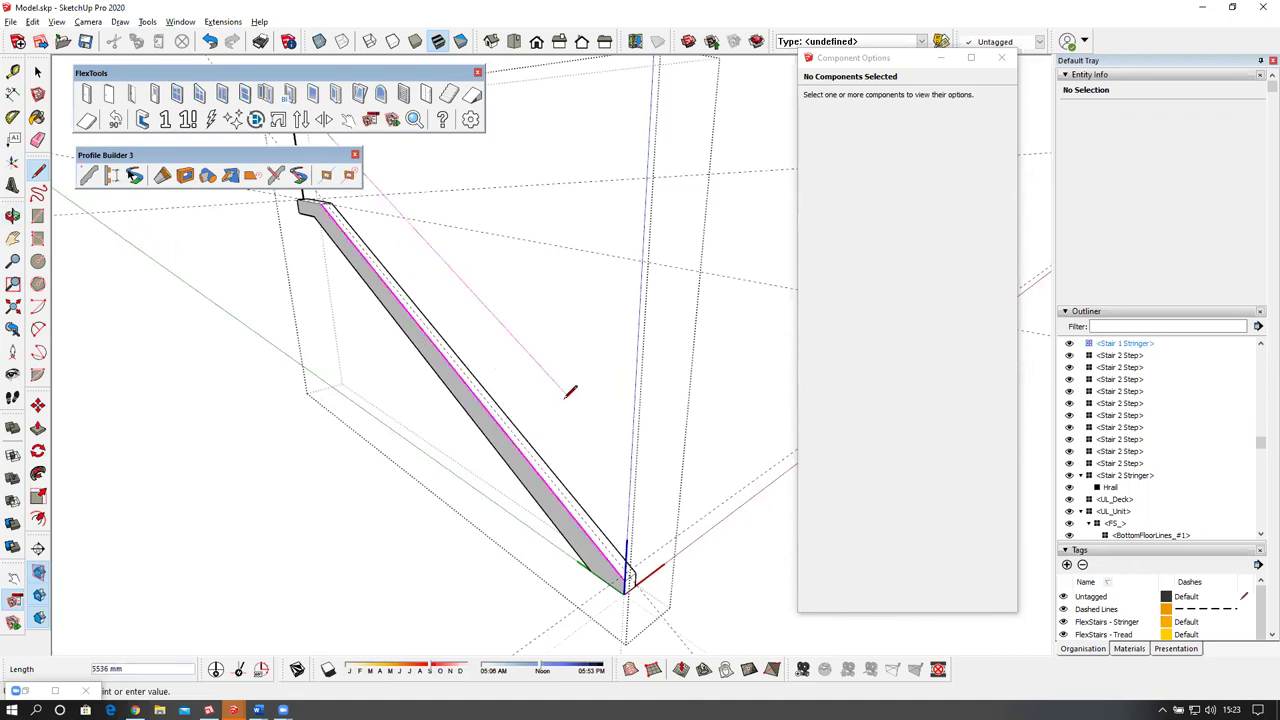
{"action": "left_click", "coordinate": [669, 551]}
{"action": "middle_click_drag", "start_coordinate": [650, 512], "coordinate": [624, 476]}
{"action": "key", "text": "Escape"}
Draw a vertical line from the lower guide intersection up to the sloping path line and erase the overhanging end.
{"action": "scroll", "coordinate": [614, 502], "scroll_direction": "up", "scroll_amount": 4}
{"action": "left_click", "coordinate": [608, 508]}
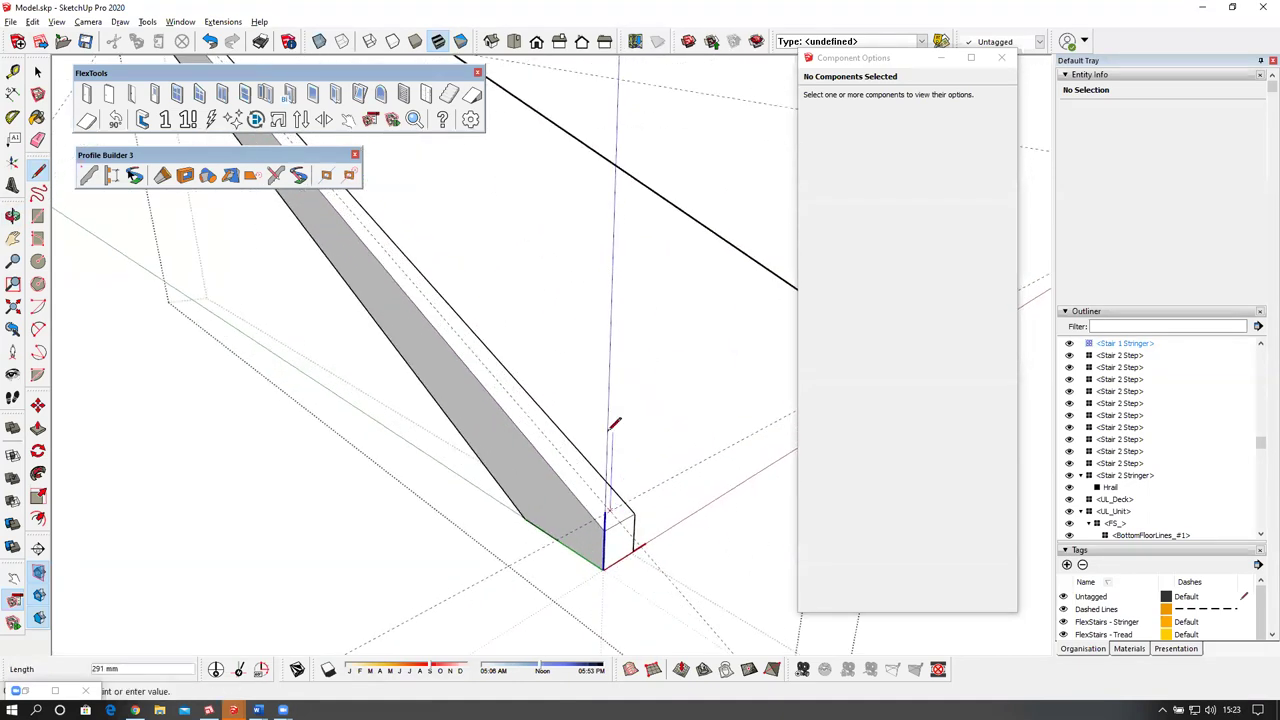
{"action": "left_click", "coordinate": [621, 168]}
{"action": "scroll", "coordinate": [605, 330], "scroll_direction": "down", "scroll_amount": 4}
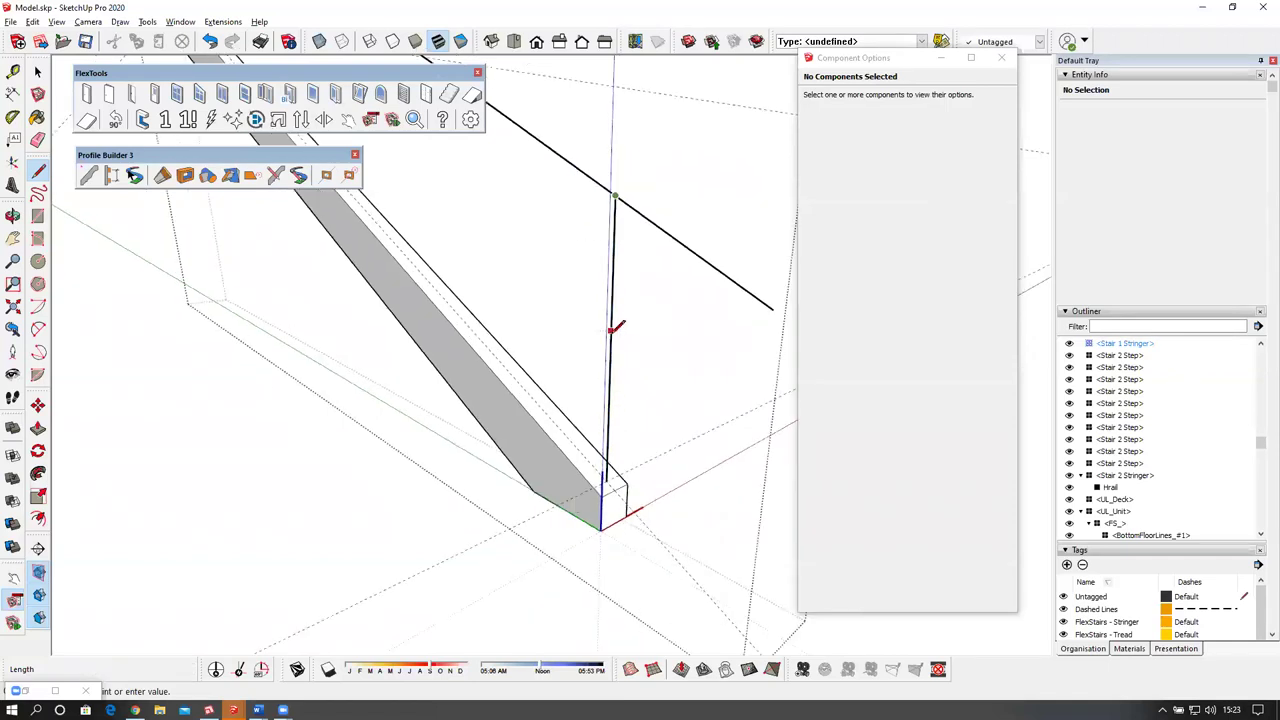
{"action": "key", "text": "e"}
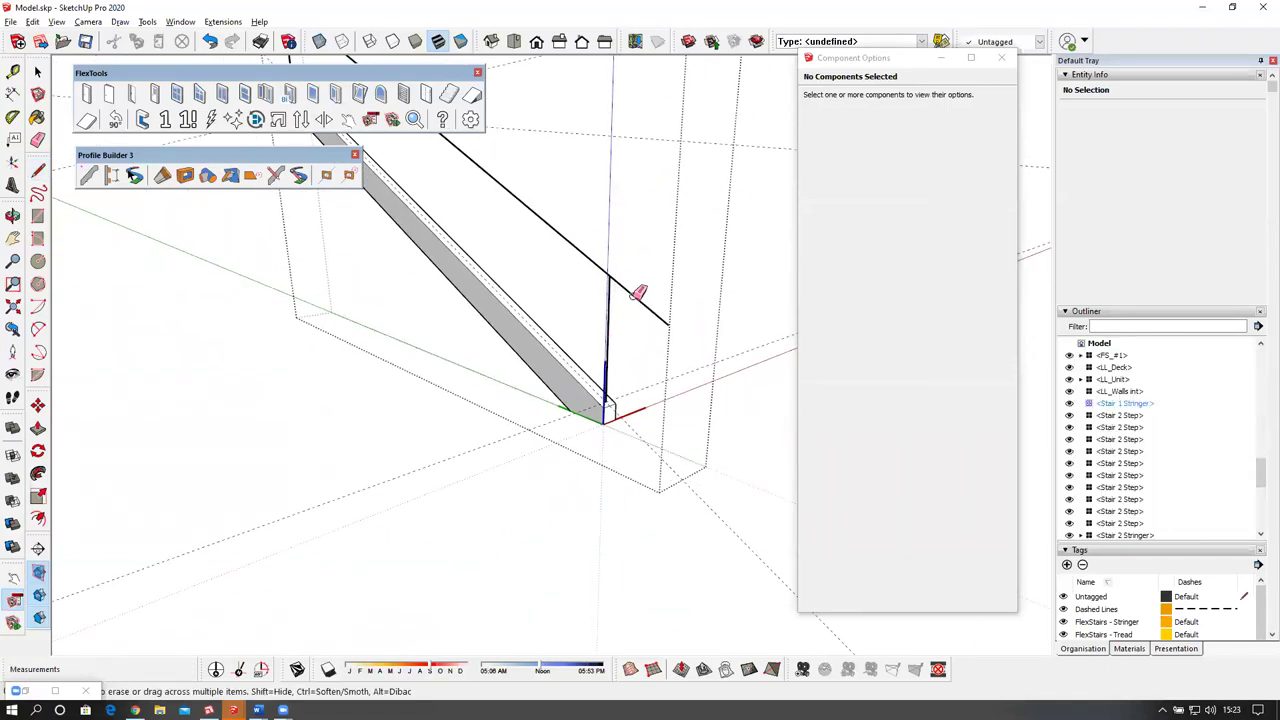
{"action": "left_click", "coordinate": [638, 292]}
{"action": "scroll", "coordinate": [598, 333], "scroll_direction": "down", "scroll_amount": 2}
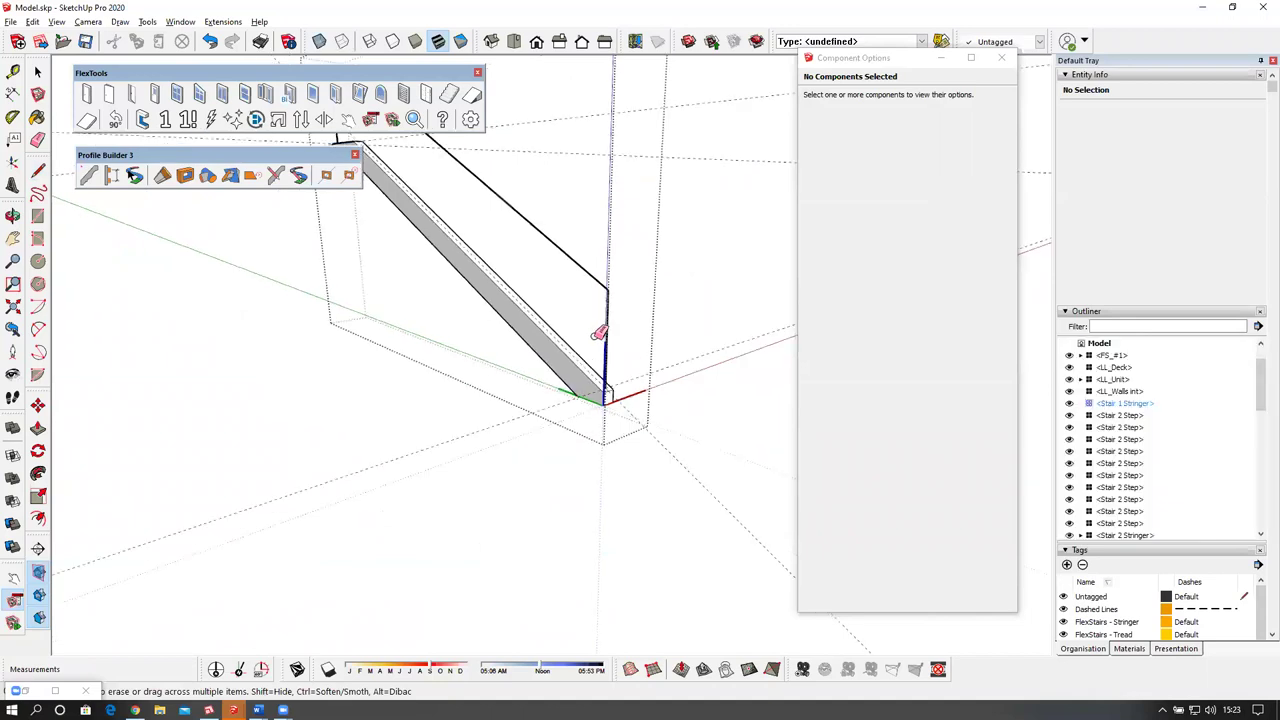
Build the 65 mm Hrail profile along the four edges of the handrail path, then close the Stair 1 Stringer component.
{"action": "middle_click_drag", "start_coordinate": [625, 294], "coordinate": [580, 337]}
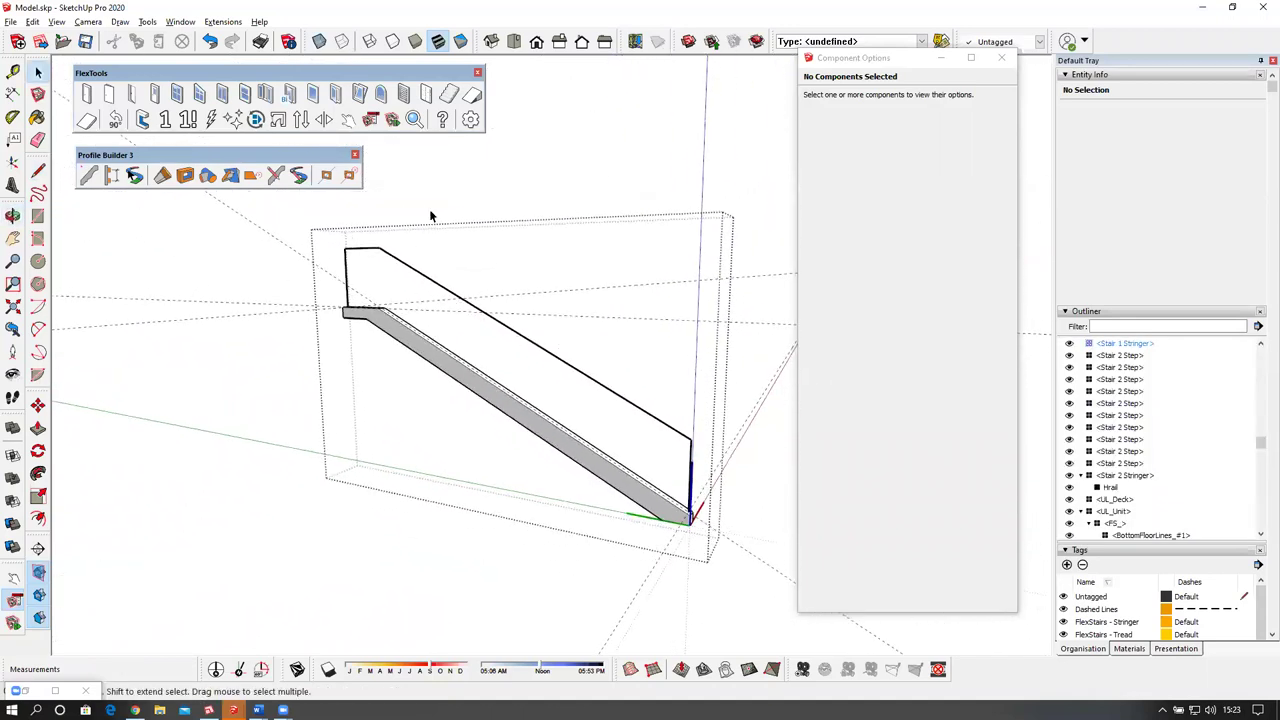
{"action": "left_click", "coordinate": [568, 365]}
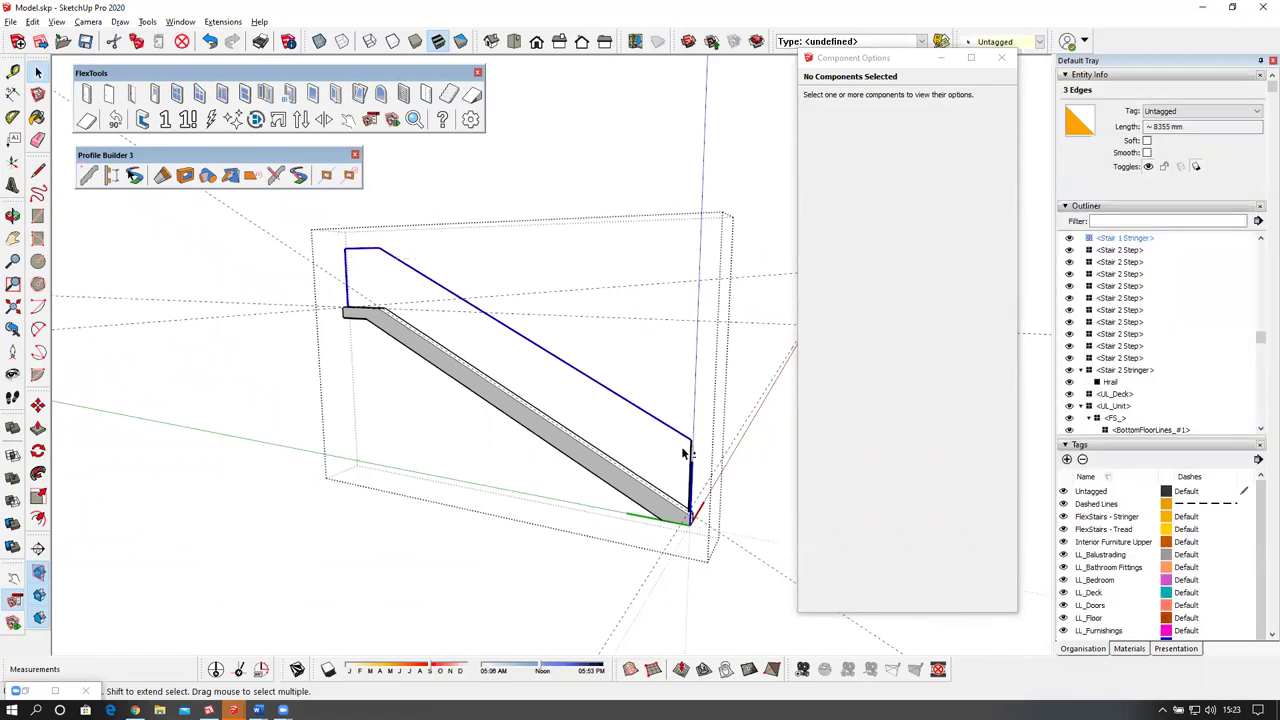
{"action": "left_click", "coordinate": [111, 175]}
{"action": "left_click", "coordinate": [122, 595]}
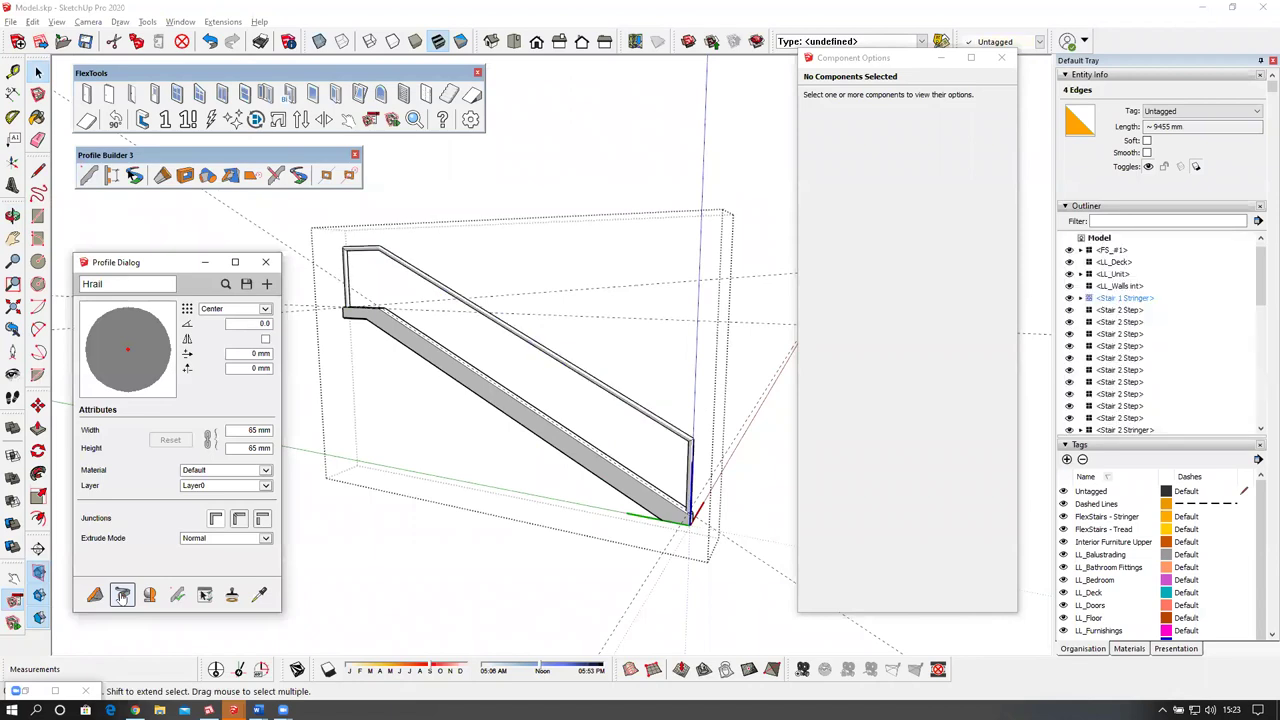
{"action": "middle_click_drag", "start_coordinate": [606, 437], "coordinate": [330, 400]}
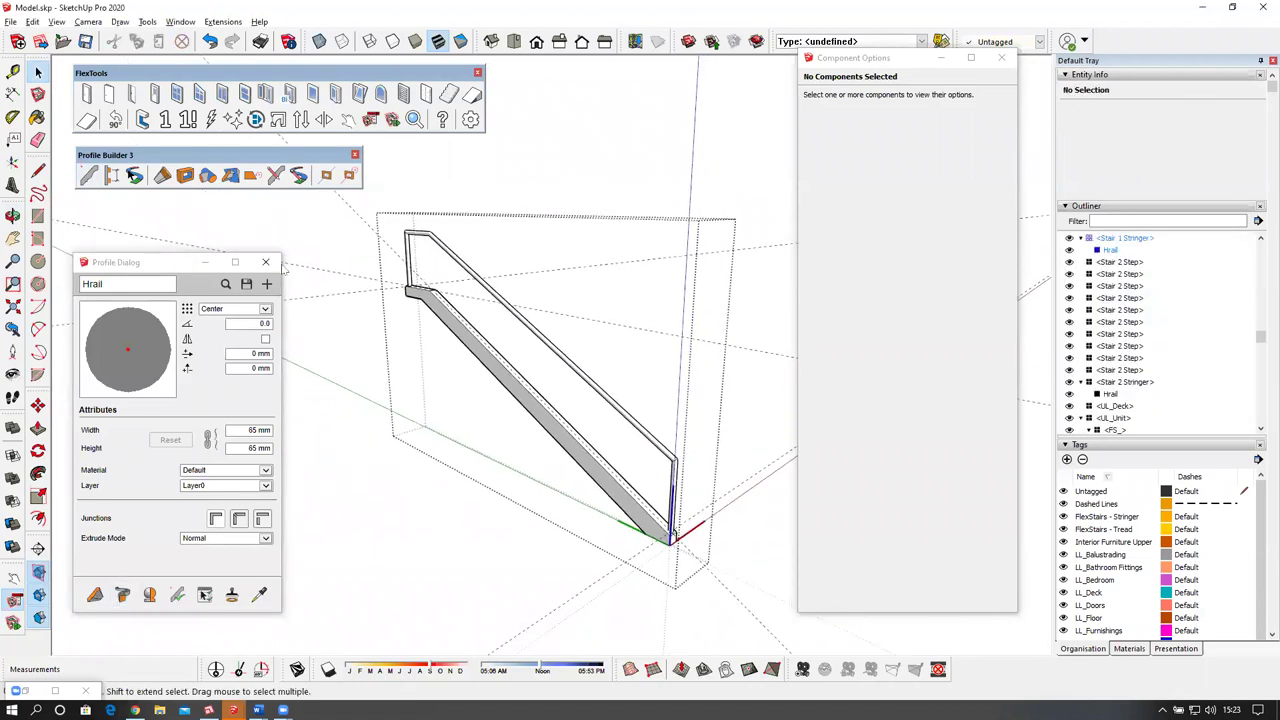
{"action": "left_click", "coordinate": [265, 262]}
{"action": "left_click", "coordinate": [362, 380]}
{"action": "scroll", "coordinate": [486, 417], "scroll_direction": "down", "scroll_amount": 3}
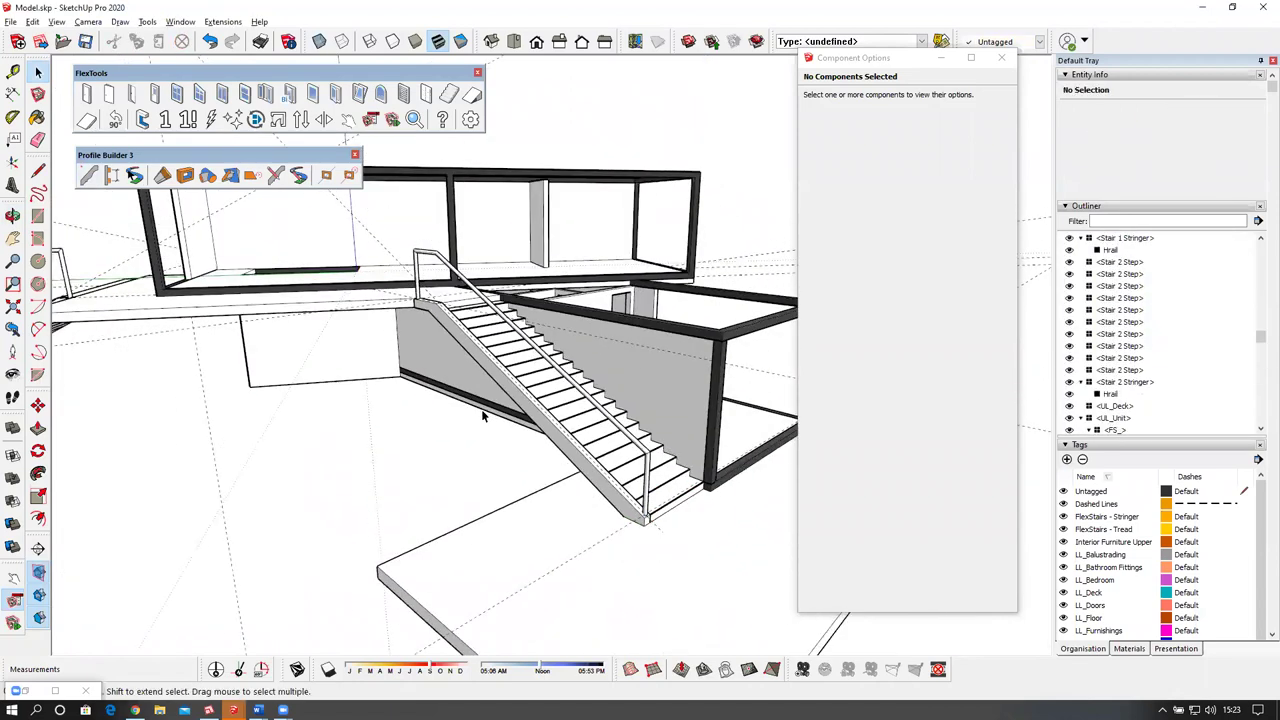
Assign the Stair 1 Stringer component to the Stair 1 tag.
{"action": "scroll", "coordinate": [520, 388], "scroll_direction": "up", "scroll_amount": 1}
{"action": "left_click", "coordinate": [523, 367]}
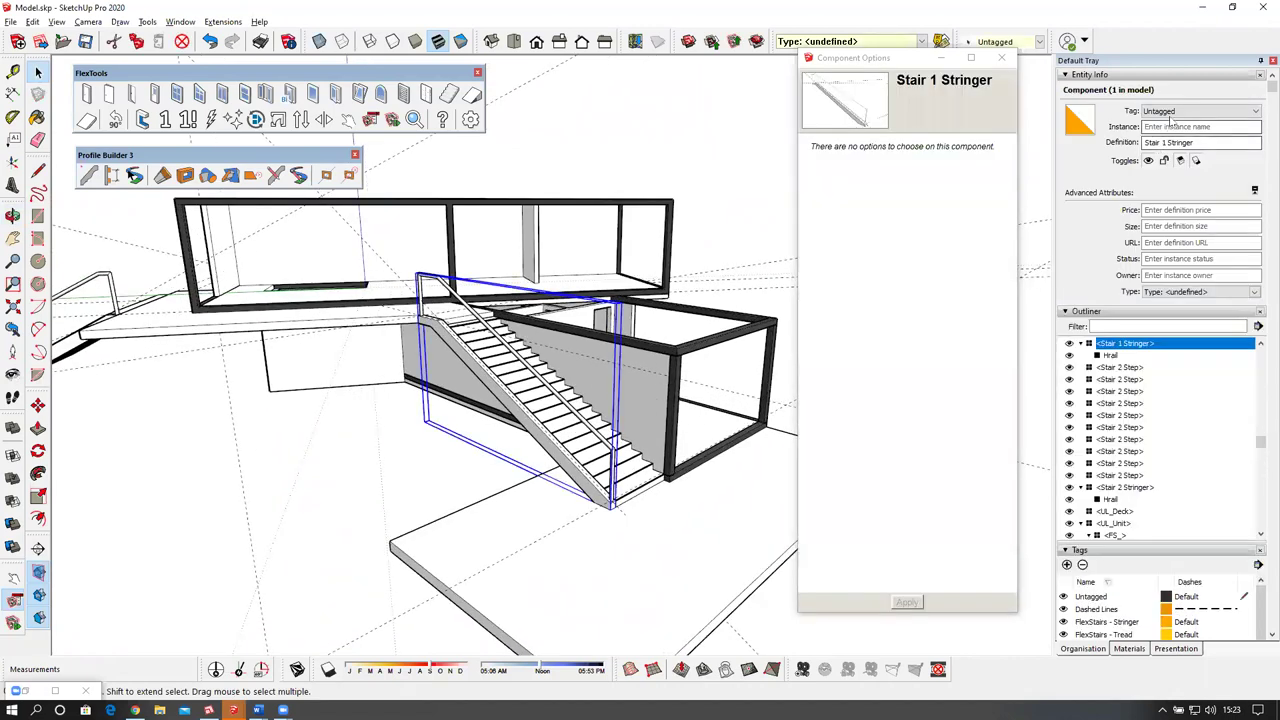
{"action": "left_click", "coordinate": [1170, 112]}
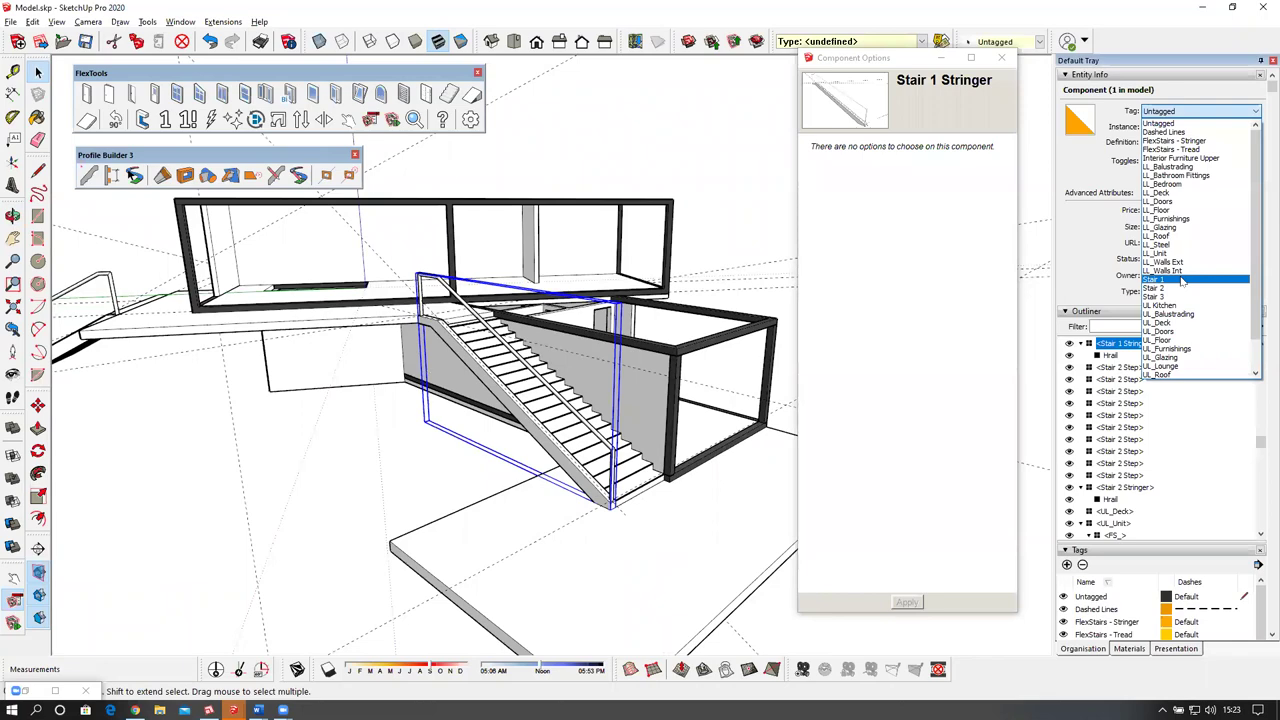
{"action": "left_click", "coordinate": [1183, 280]}
{"action": "left_click", "coordinate": [440, 424]}
Load the SketchUp 2020.1 Model Balustrading assembly from the Profile Builder assembly library.
{"action": "scroll", "coordinate": [449, 423], "scroll_direction": "down", "scroll_amount": 1}
{"action": "middle_click_drag", "start_coordinate": [449, 423], "coordinate": [341, 427]}
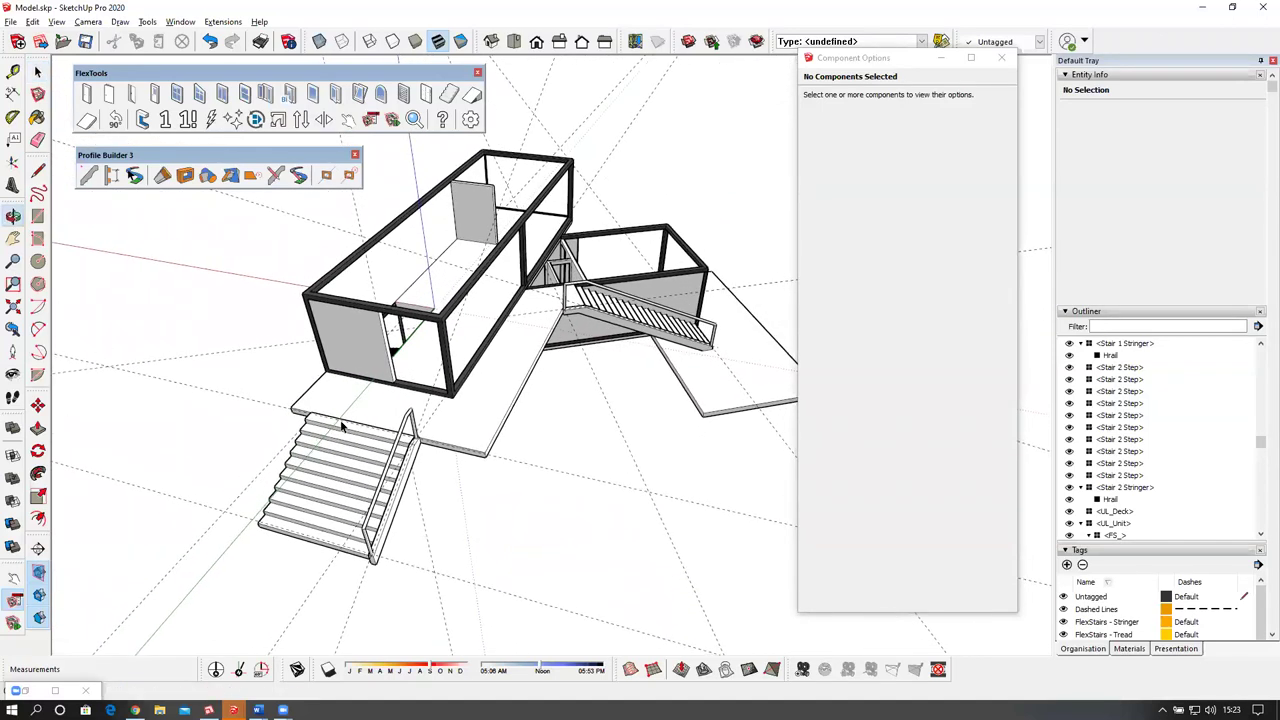
{"action": "scroll", "coordinate": [323, 388], "scroll_direction": "up", "scroll_amount": 2}
{"action": "middle_click_drag", "start_coordinate": [389, 387], "coordinate": [169, 281]}
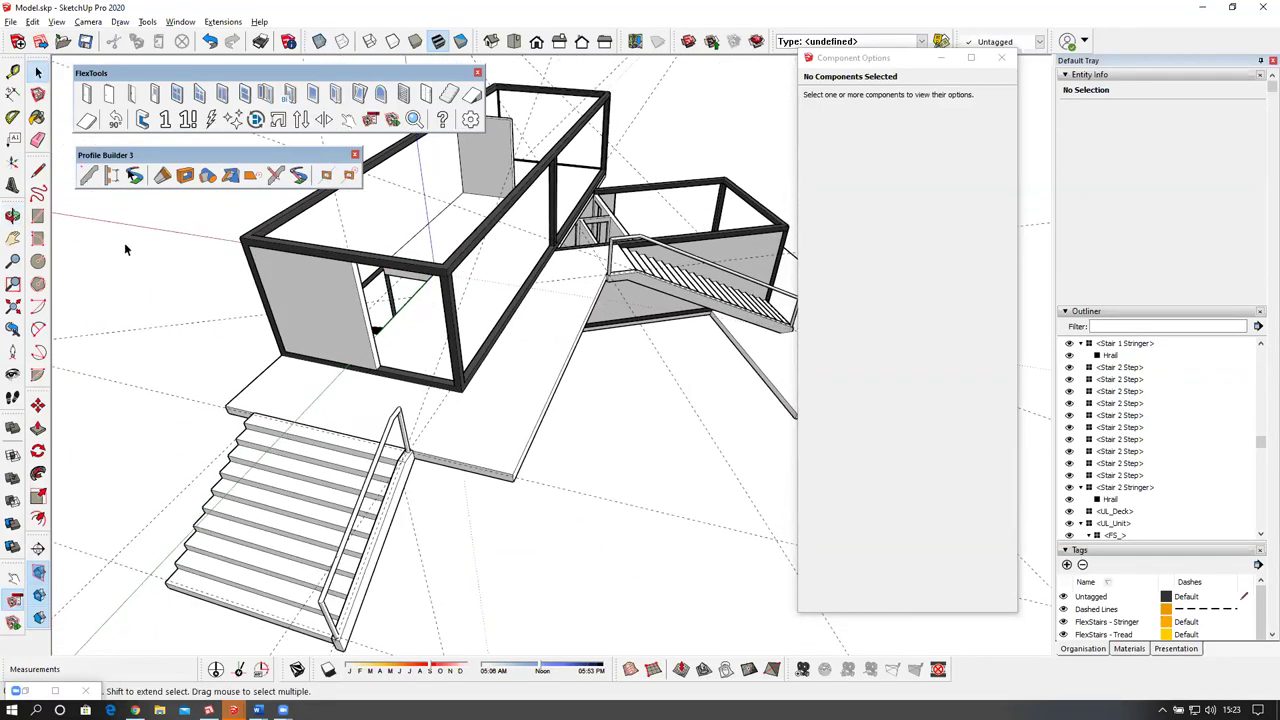
{"action": "left_click", "coordinate": [113, 179]}
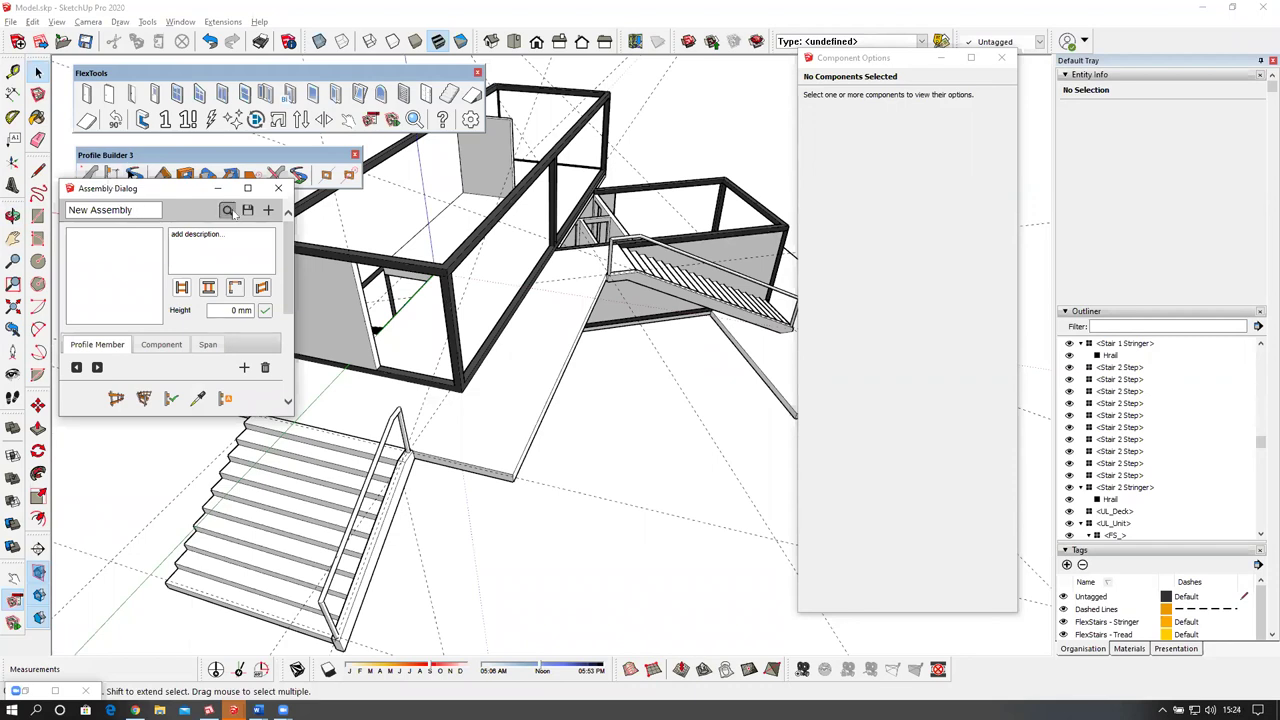
{"action": "left_click", "coordinate": [228, 210]}
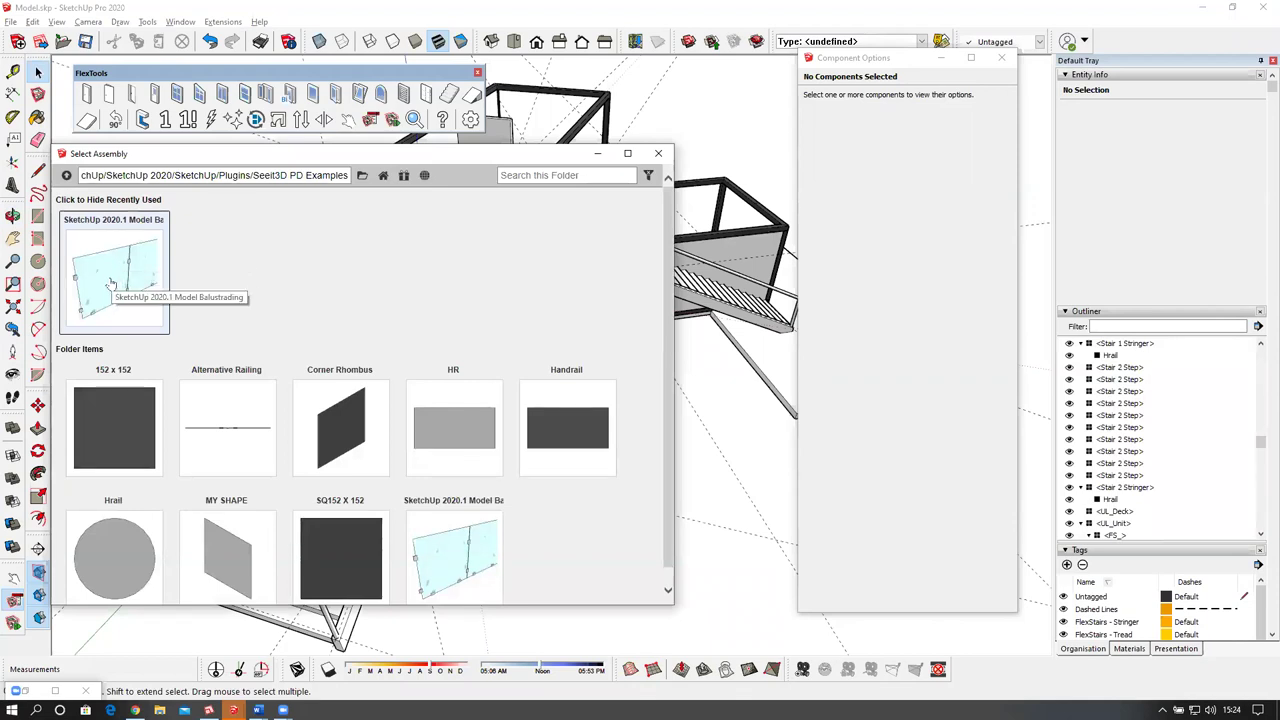
{"action": "double_click", "coordinate": [109, 279]}
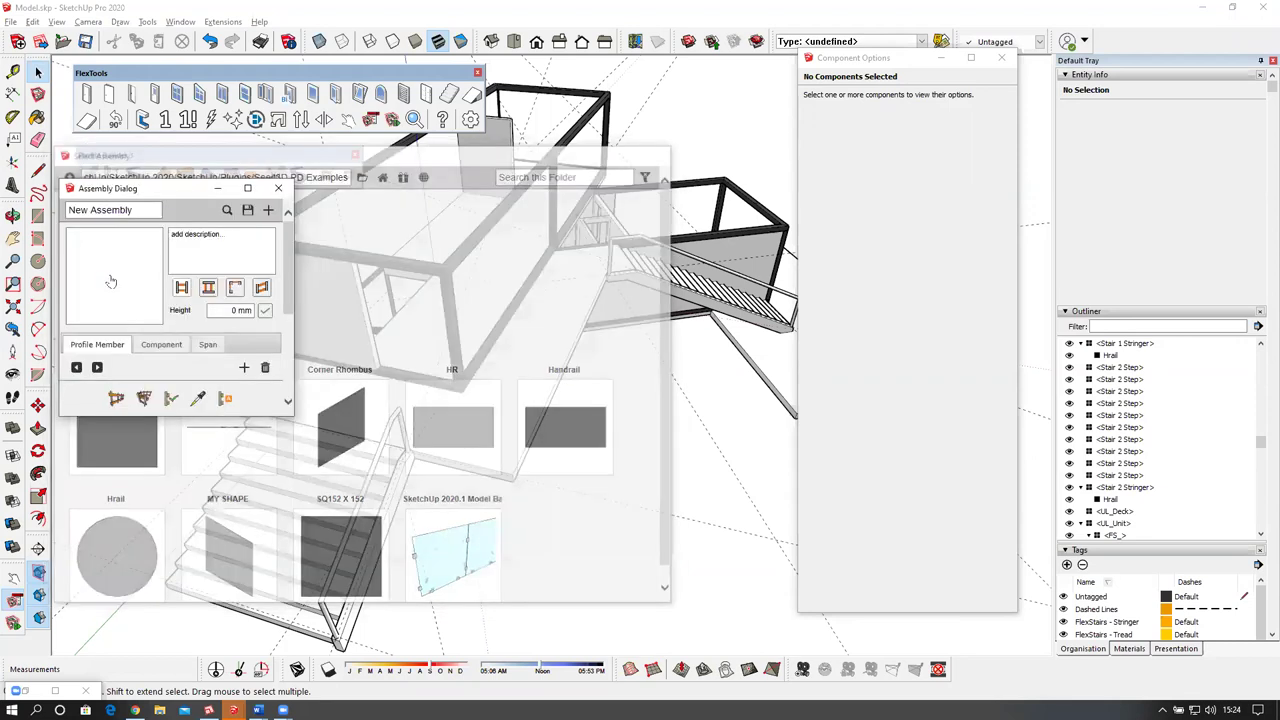
Build the balustrade from the upper unit's frame corner along the deck's side edge, around its corner to the wide stair.
{"action": "left_click", "coordinate": [116, 399]}
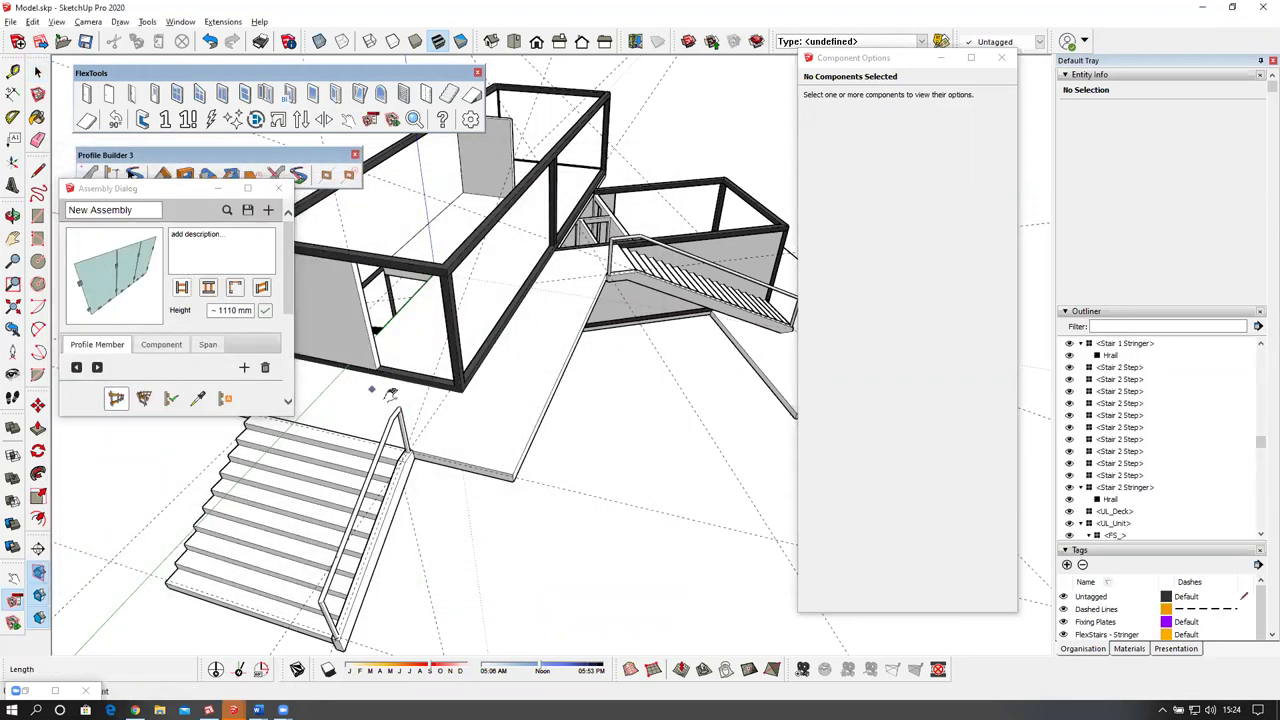
{"action": "scroll", "coordinate": [410, 390], "scroll_direction": "up", "scroll_amount": 6}
{"action": "left_click", "coordinate": [436, 373]}
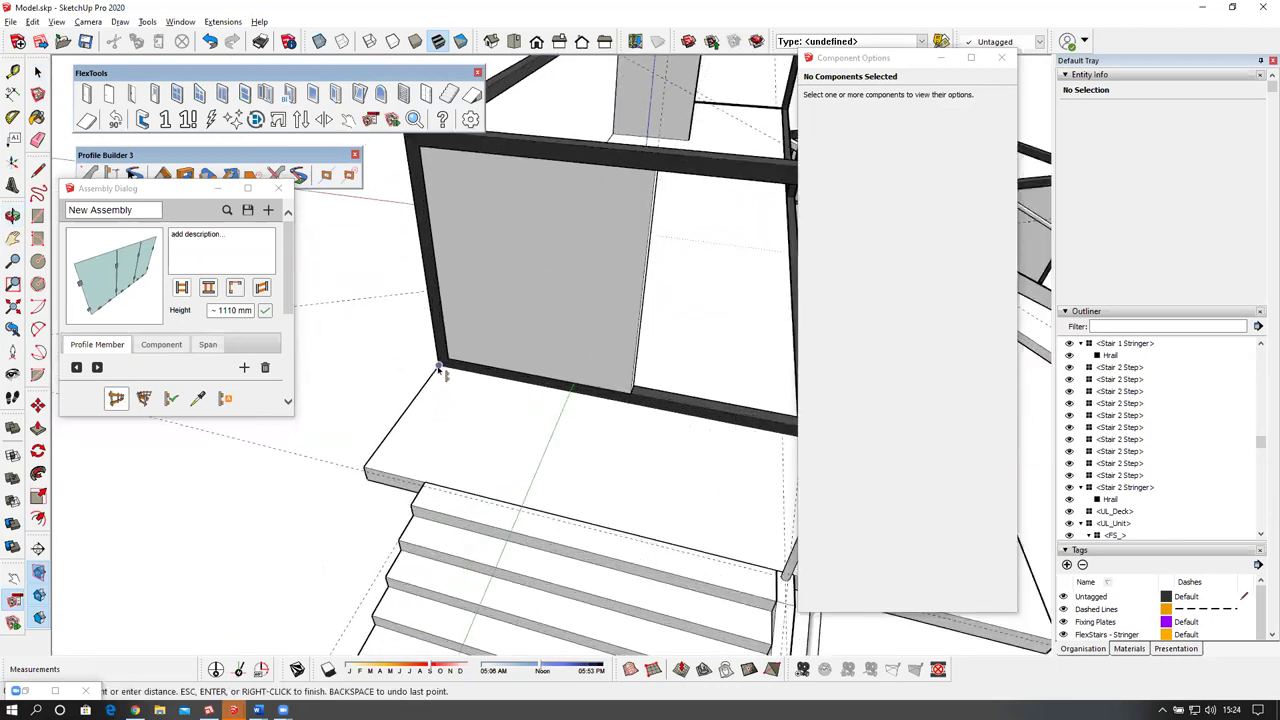
{"action": "left_click", "coordinate": [362, 468]}
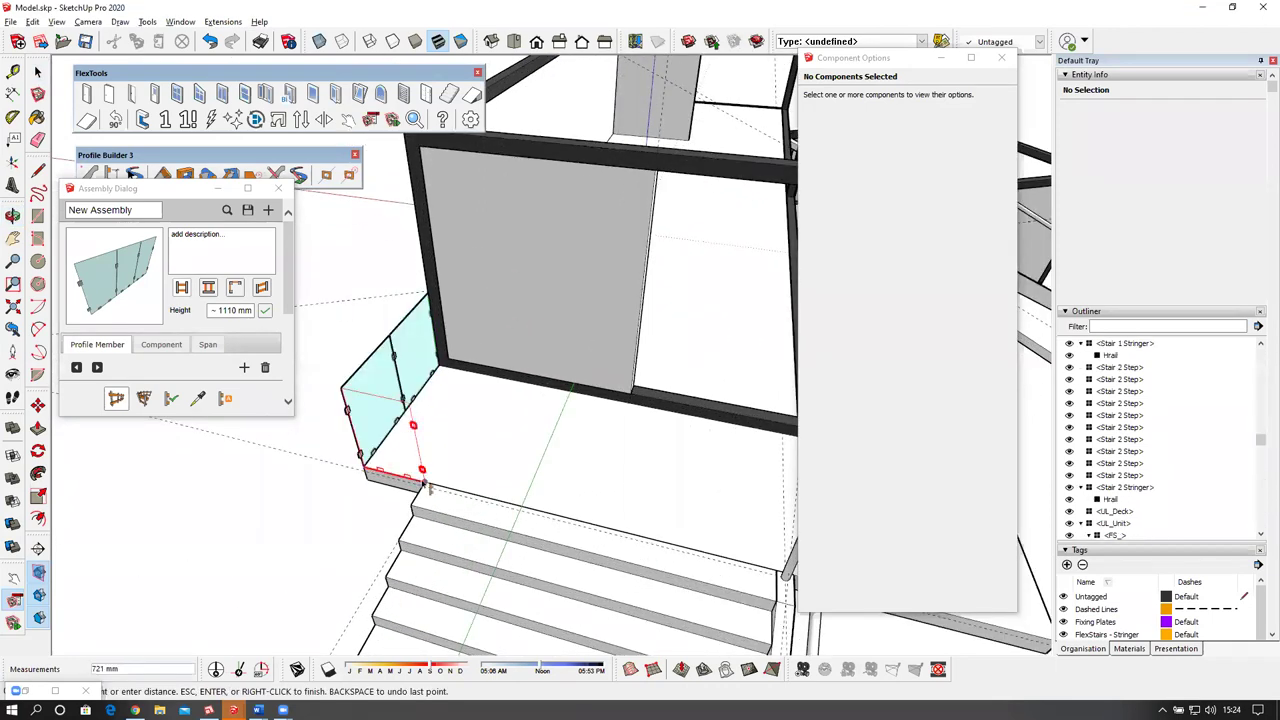
{"action": "left_click", "coordinate": [424, 484]}
{"action": "key", "text": "Escape"}
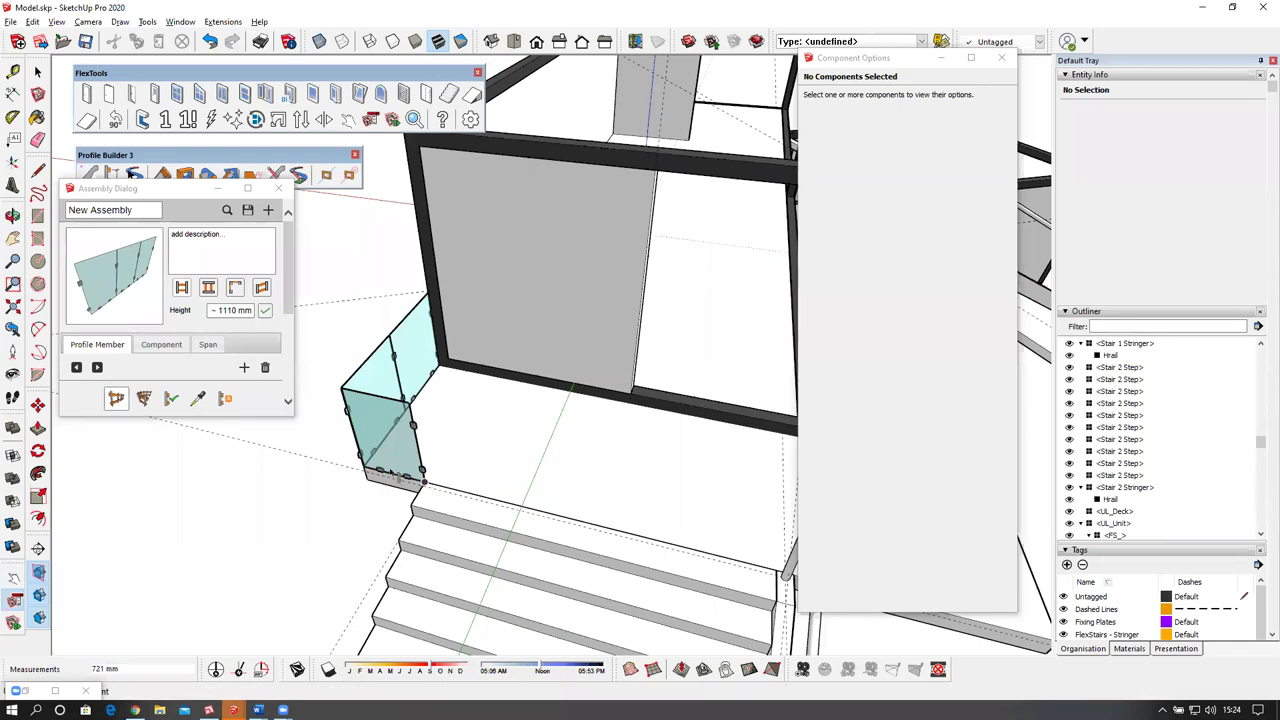
Start another balustrade run at the wide stair's other handrail and take it along the upper deck's edge to the deck's outer corner.
{"action": "scroll", "coordinate": [387, 456], "scroll_direction": "down", "scroll_amount": 2}
{"action": "middle_click_drag", "start_coordinate": [481, 470], "coordinate": [443, 409]}
{"action": "scroll", "coordinate": [455, 425], "scroll_direction": "up", "scroll_amount": 5}
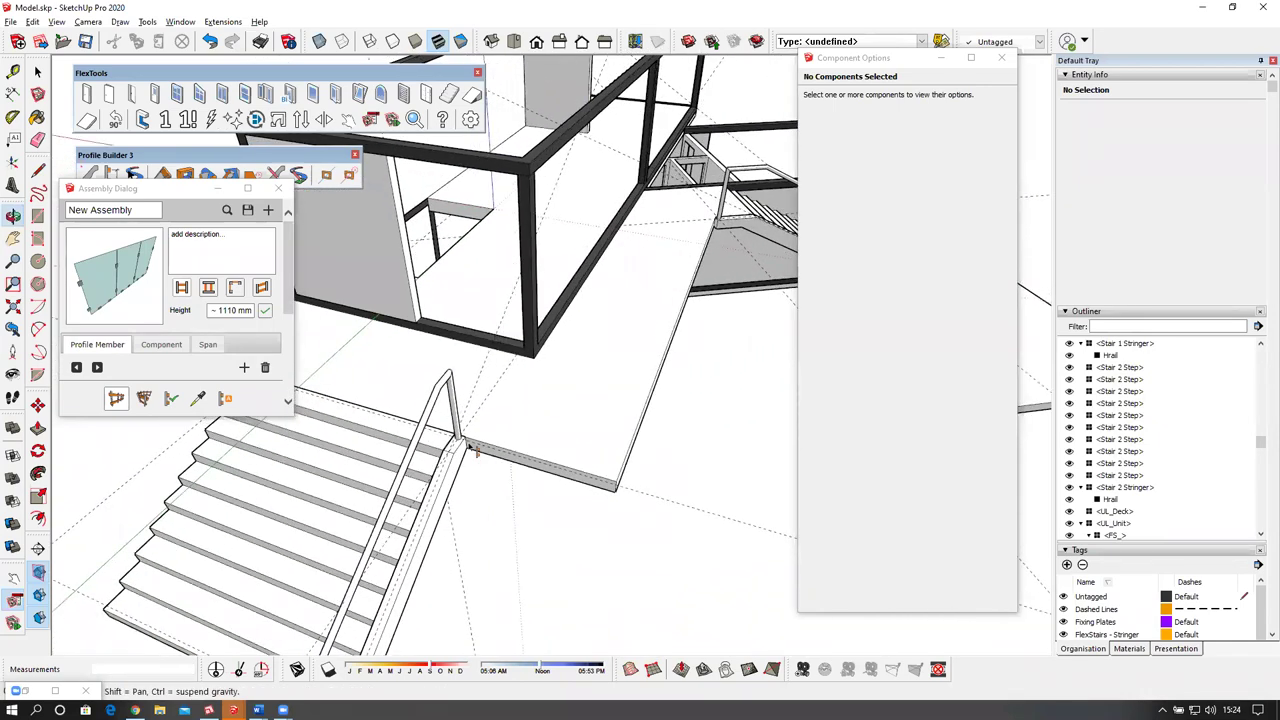
{"action": "scroll", "coordinate": [467, 441], "scroll_direction": "up", "scroll_amount": 2}
{"action": "middle_click_drag", "start_coordinate": [345, 520], "coordinate": [255, 600]}
{"action": "scroll", "coordinate": [456, 418], "scroll_direction": "up", "scroll_amount": 3}
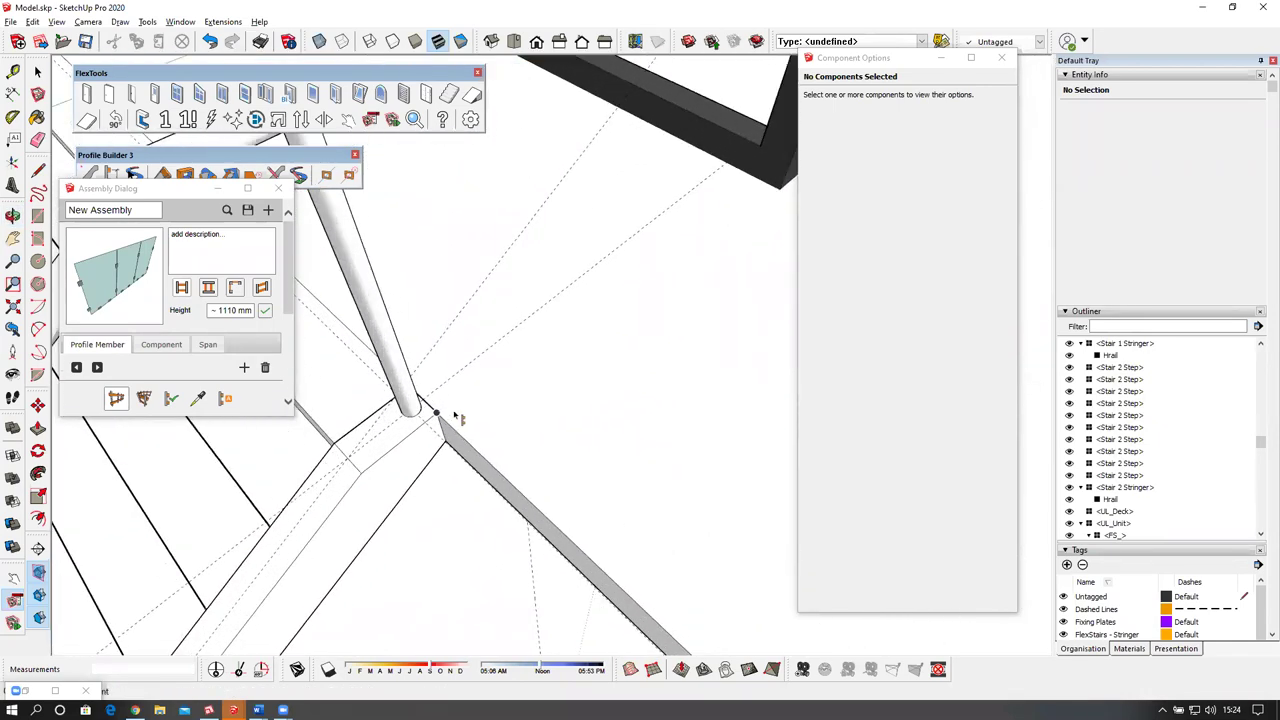
{"action": "middle_click_drag", "start_coordinate": [454, 418], "coordinate": [403, 455]}
{"action": "scroll", "coordinate": [406, 391], "scroll_direction": "up", "scroll_amount": 1}
{"action": "left_click", "coordinate": [421, 371]}
{"action": "scroll", "coordinate": [436, 403], "scroll_direction": "down", "scroll_amount": 3}
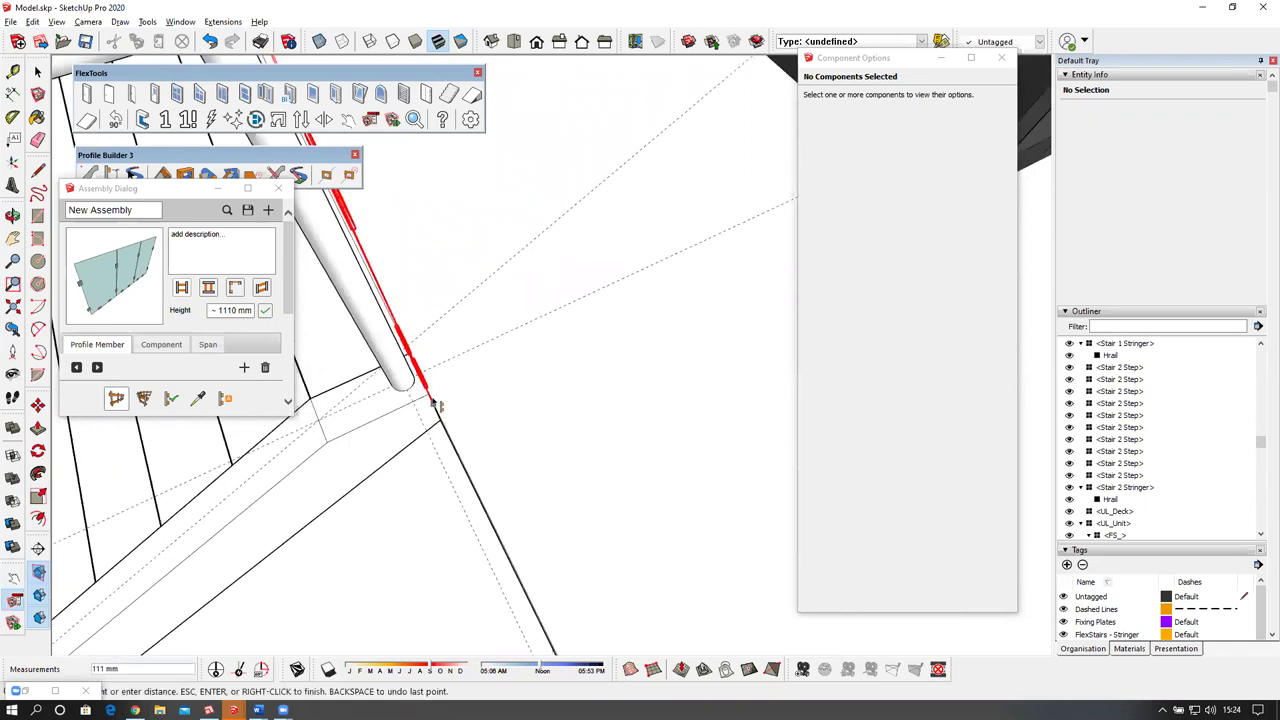
{"action": "scroll", "coordinate": [456, 428], "scroll_direction": "down", "scroll_amount": 4}
{"action": "middle_click_drag", "start_coordinate": [477, 429], "coordinate": [616, 498]}
{"action": "left_click", "coordinate": [616, 499]}
Continue the balustrade along the upper deck's long edge to the narrow stair's handrail post and finish the run.
{"action": "middle_click_drag", "start_coordinate": [562, 388], "coordinate": [451, 396]}
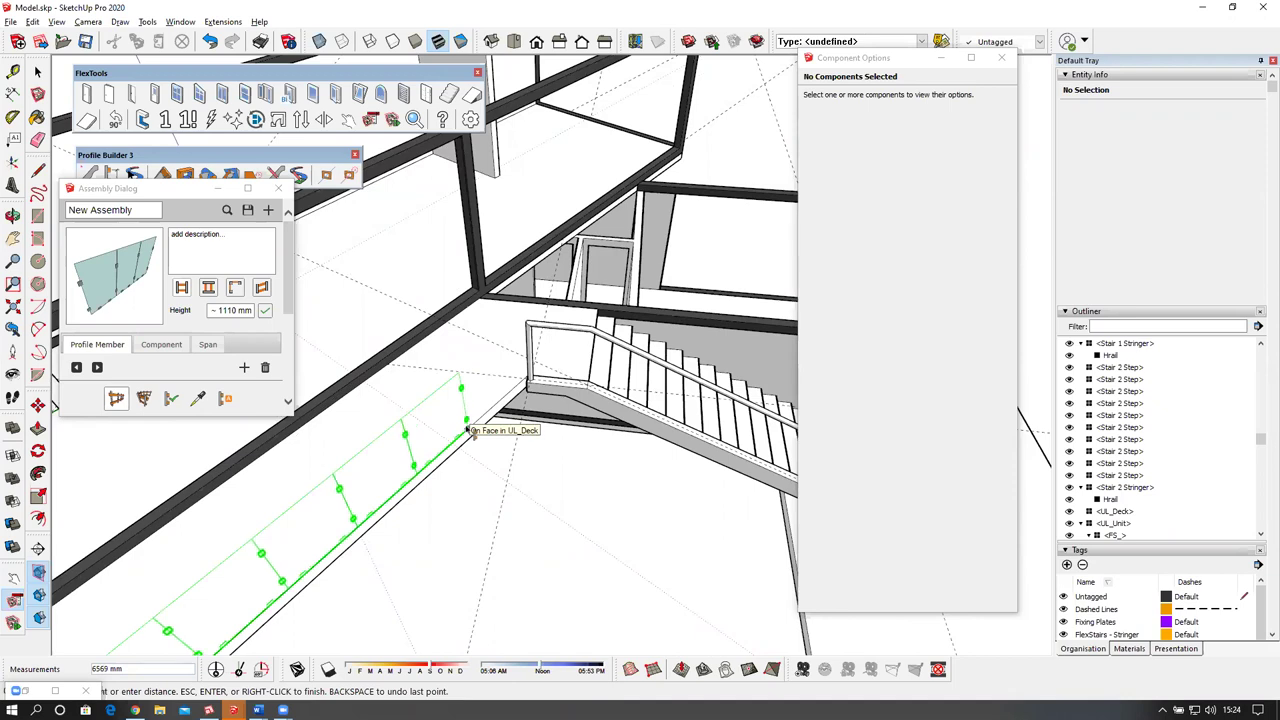
{"action": "scroll", "coordinate": [520, 378], "scroll_direction": "up", "scroll_amount": 3}
{"action": "left_click", "coordinate": [537, 378]}
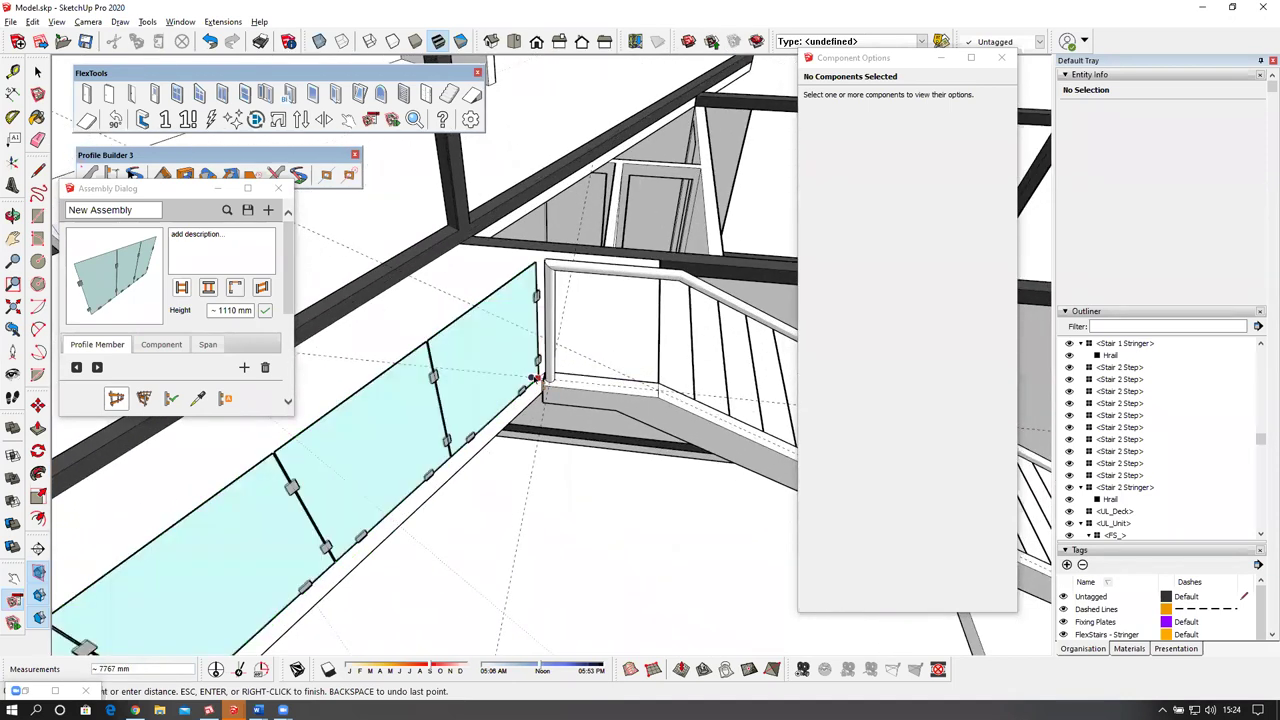
{"action": "scroll", "coordinate": [507, 379], "scroll_direction": "down", "scroll_amount": 4}
{"action": "key", "text": "Escape"}
Close the Assembly Dialog, keeping the balustrade assembly ready for building.
{"action": "scroll", "coordinate": [502, 381], "scroll_direction": "down", "scroll_amount": 4}
{"action": "middle_click_drag", "start_coordinate": [497, 386], "coordinate": [197, 181]}
{"action": "left_click", "coordinate": [195, 196]}
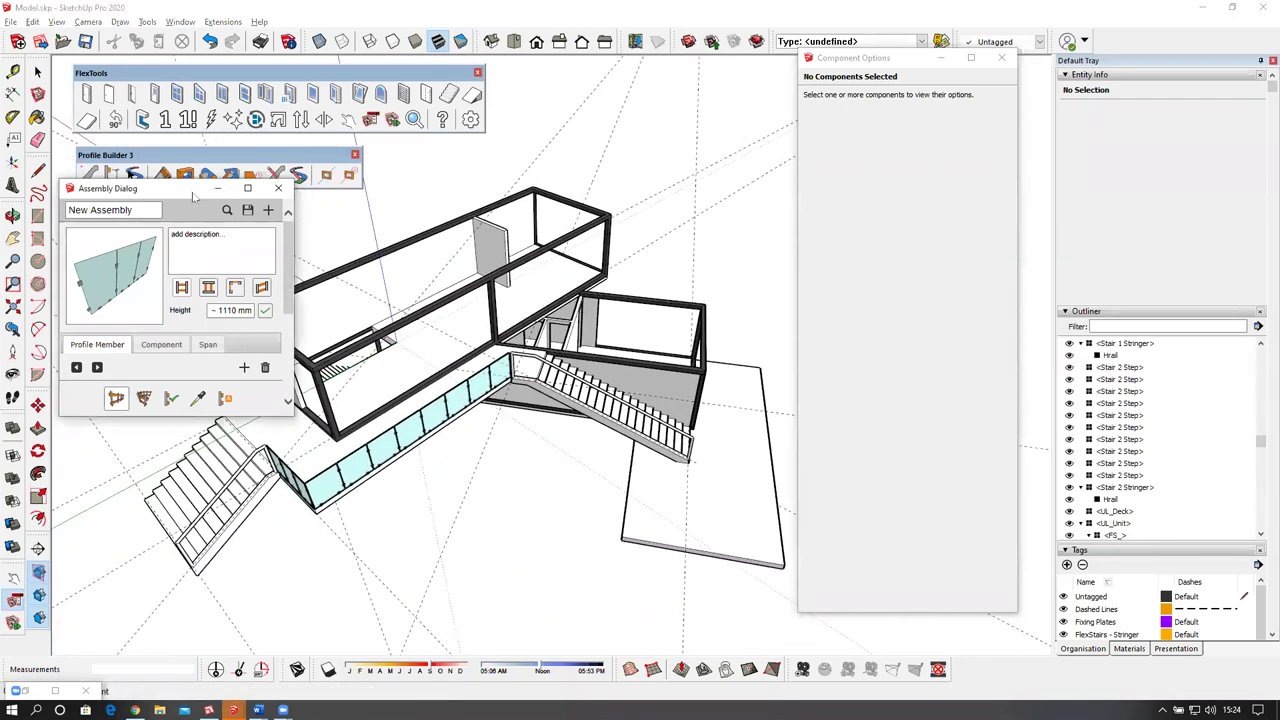
{"action": "left_click", "coordinate": [278, 188]}
Start a balustrade run at the lower deck's free outer corner, leading along its front edge.
{"action": "middle_click_drag", "start_coordinate": [636, 443], "coordinate": [378, 492]}
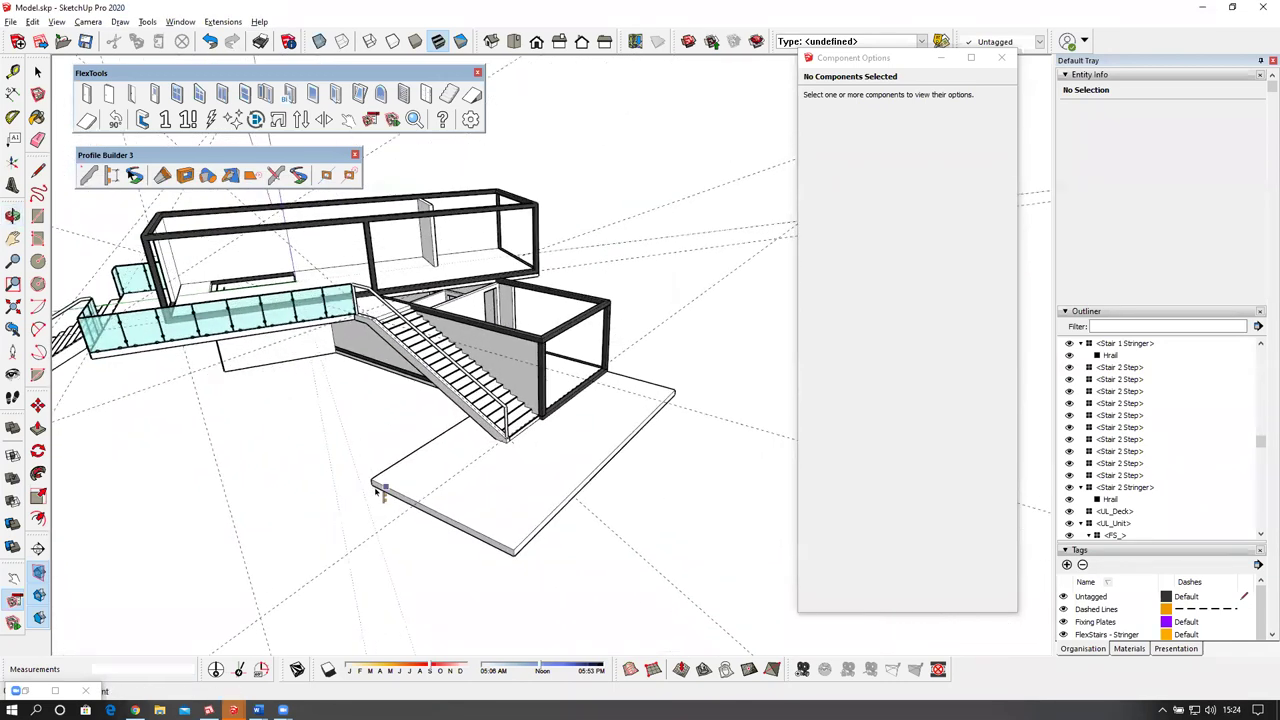
{"action": "scroll", "coordinate": [378, 492], "scroll_direction": "up", "scroll_amount": 2}
{"action": "left_click", "coordinate": [371, 478]}
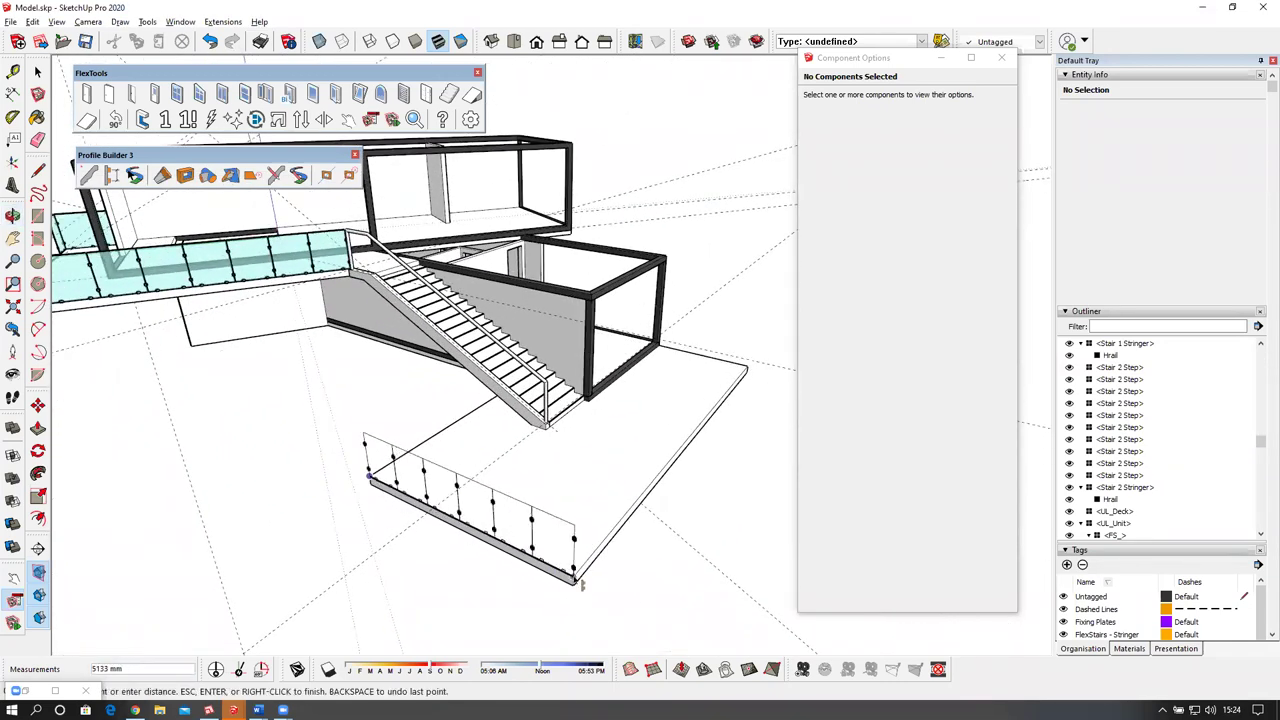
Run the glass balustrade assembly along the lower deck's outer edges, ending at the container unit's corner with a return about 2896 mm long.
{"action": "left_click", "coordinate": [576, 581]}
{"action": "key", "text": "Return"}
{"action": "middle_click_drag", "start_coordinate": [531, 486], "coordinate": [440, 485]}
{"action": "double_click", "coordinate": [447, 478]}
{"action": "scroll", "coordinate": [470, 398], "scroll_direction": "up", "scroll_amount": 3}
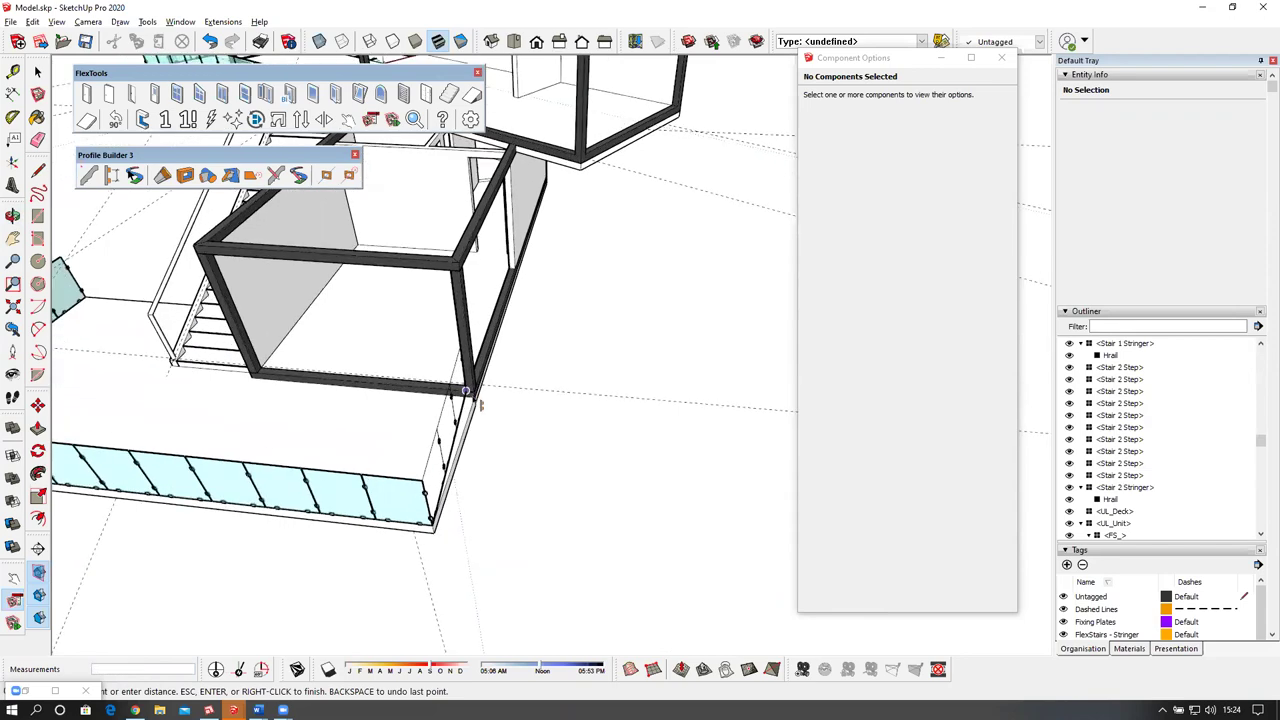
{"action": "scroll", "coordinate": [480, 404], "scroll_direction": "up", "scroll_amount": 2}
{"action": "double_click", "coordinate": [477, 402]}
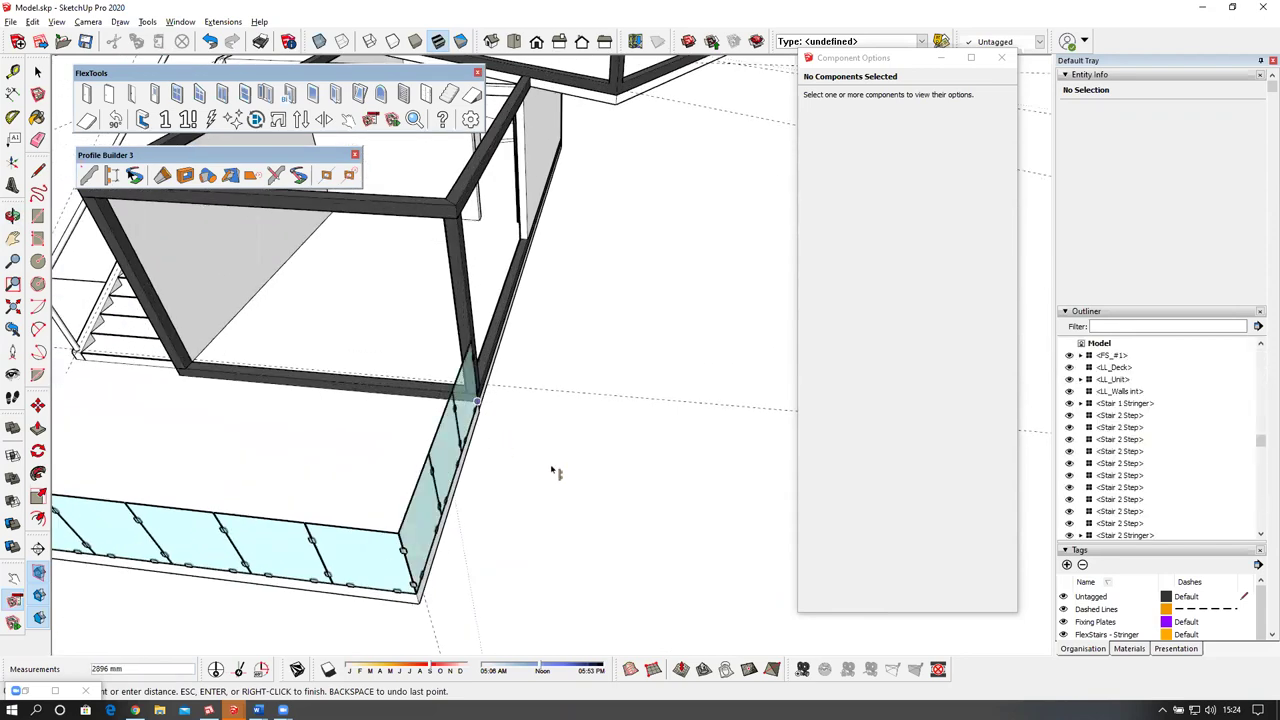
Build a glass balustrade around the internal stair opening, about 3142 mm along its long side and 1676 mm across its end.
{"action": "scroll", "coordinate": [556, 472], "scroll_direction": "down", "scroll_amount": 5}
{"action": "middle_click_drag", "start_coordinate": [517, 451], "coordinate": [357, 420]}
{"action": "scroll", "coordinate": [330, 400], "scroll_direction": "up", "scroll_amount": 2}
{"action": "scroll", "coordinate": [343, 467], "scroll_direction": "up", "scroll_amount": 2}
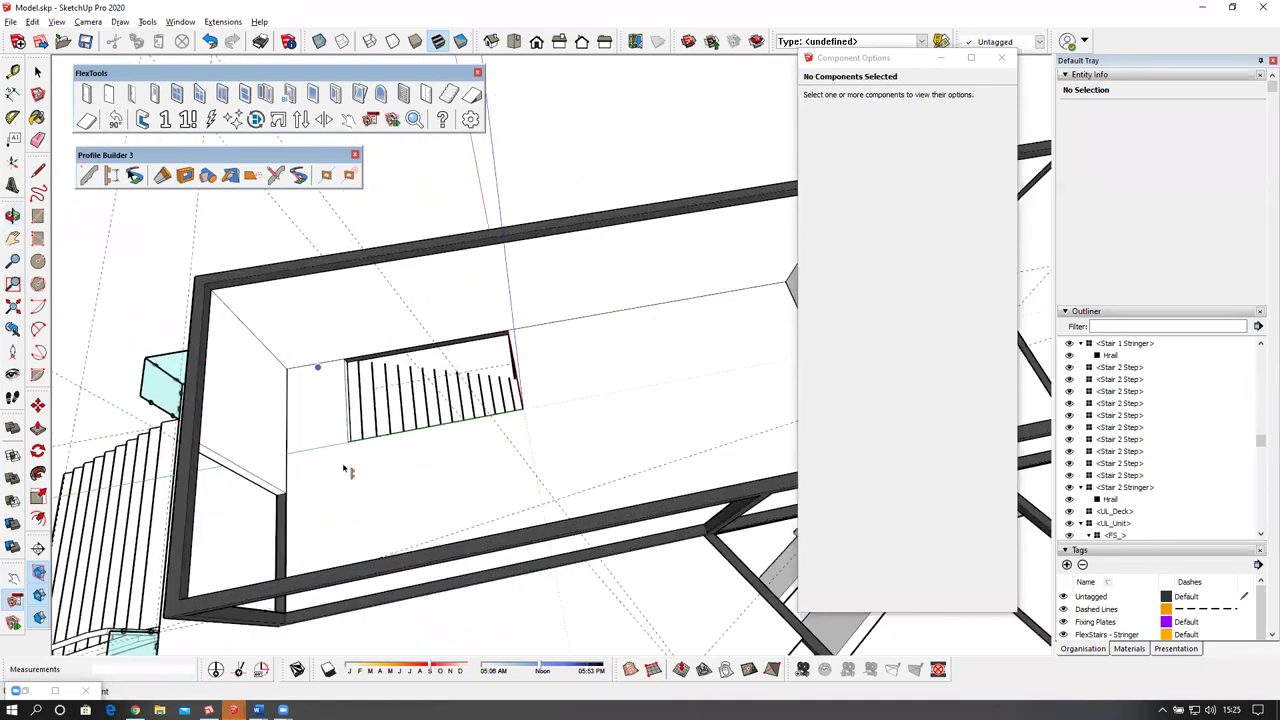
{"action": "scroll", "coordinate": [348, 440], "scroll_direction": "up", "scroll_amount": 2}
{"action": "left_click", "coordinate": [344, 453]}
{"action": "double_click", "coordinate": [577, 404]}
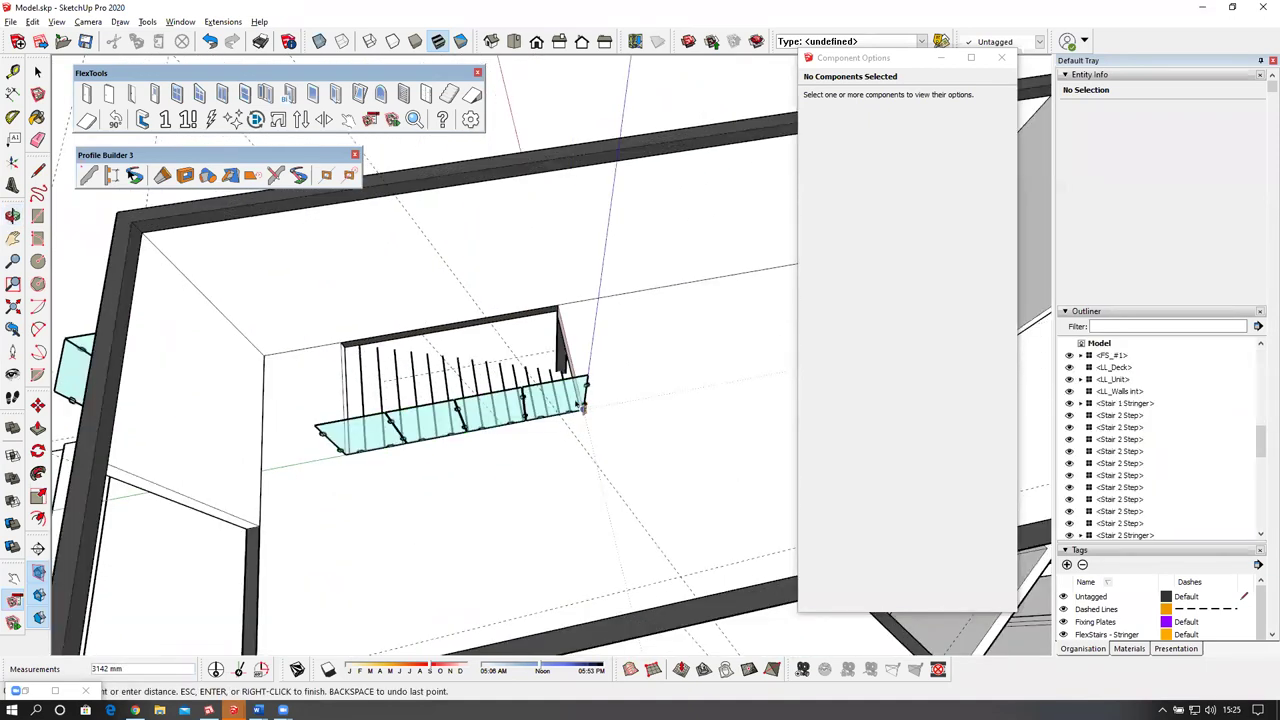
{"action": "middle_click_drag", "start_coordinate": [376, 433], "coordinate": [597, 334]}
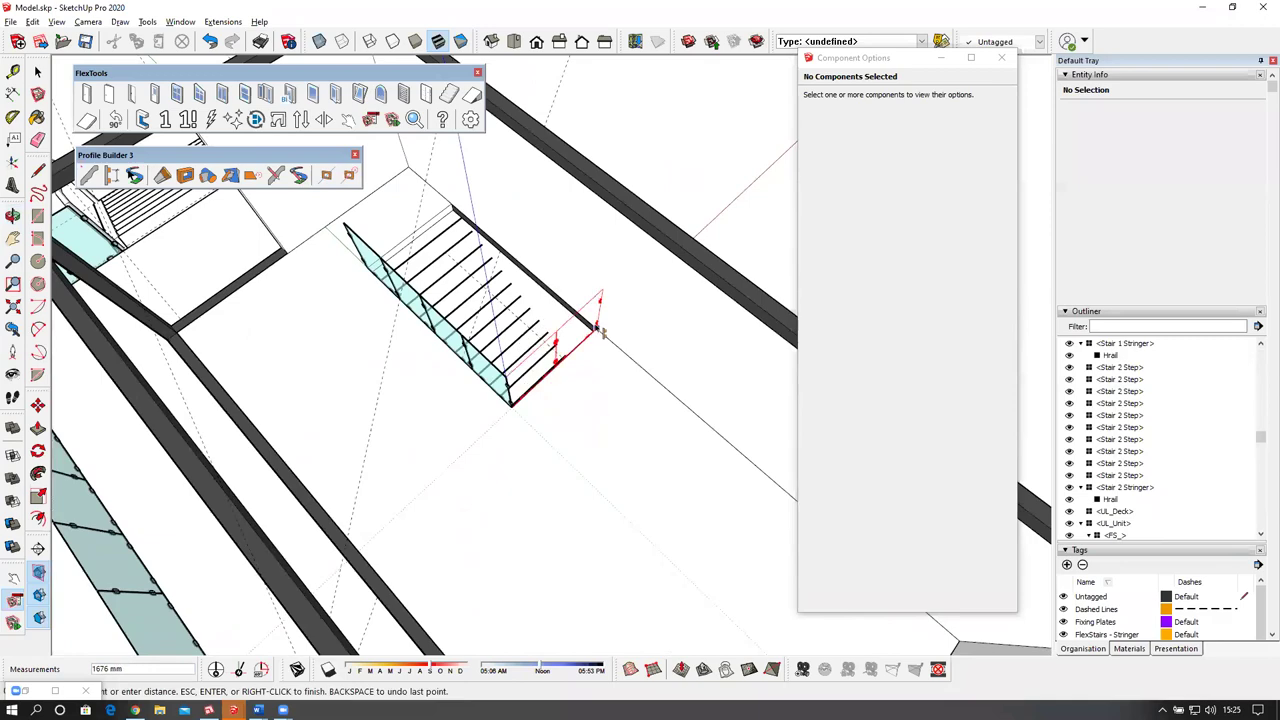
{"action": "left_click", "coordinate": [597, 330]}
{"action": "key", "text": "space"}
Look through the tags and the Outliner for the lower-level unit's hidden roof.
{"action": "scroll", "coordinate": [495, 348], "scroll_direction": "down", "scroll_amount": 5}
{"action": "middle_click_drag", "start_coordinate": [487, 348], "coordinate": [760, 300]}
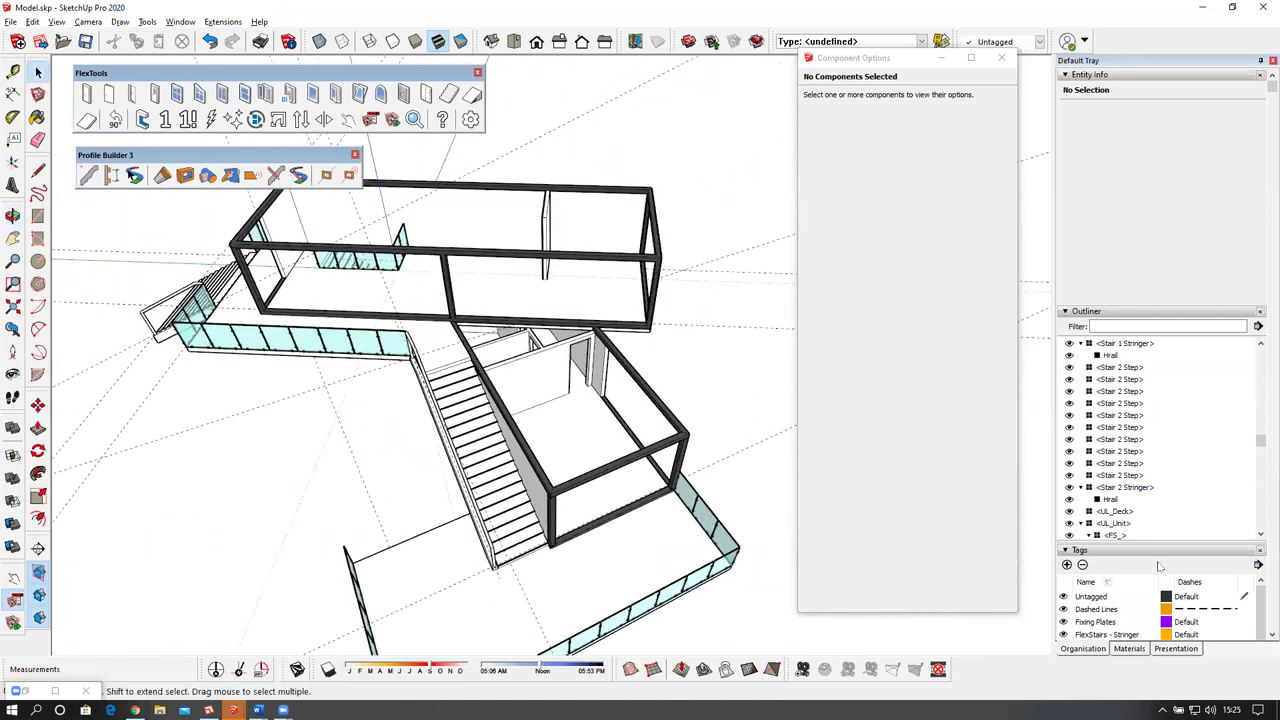
{"action": "scroll", "coordinate": [1160, 566], "scroll_direction": "down", "scroll_amount": 2}
{"action": "scroll", "coordinate": [1162, 566], "scroll_direction": "down", "scroll_amount": 2}
{"action": "scroll", "coordinate": [1165, 429], "scroll_direction": "down", "scroll_amount": 2}
{"action": "scroll", "coordinate": [1166, 425], "scroll_direction": "down", "scroll_amount": 3}
{"action": "left_click", "coordinate": [1066, 232]}
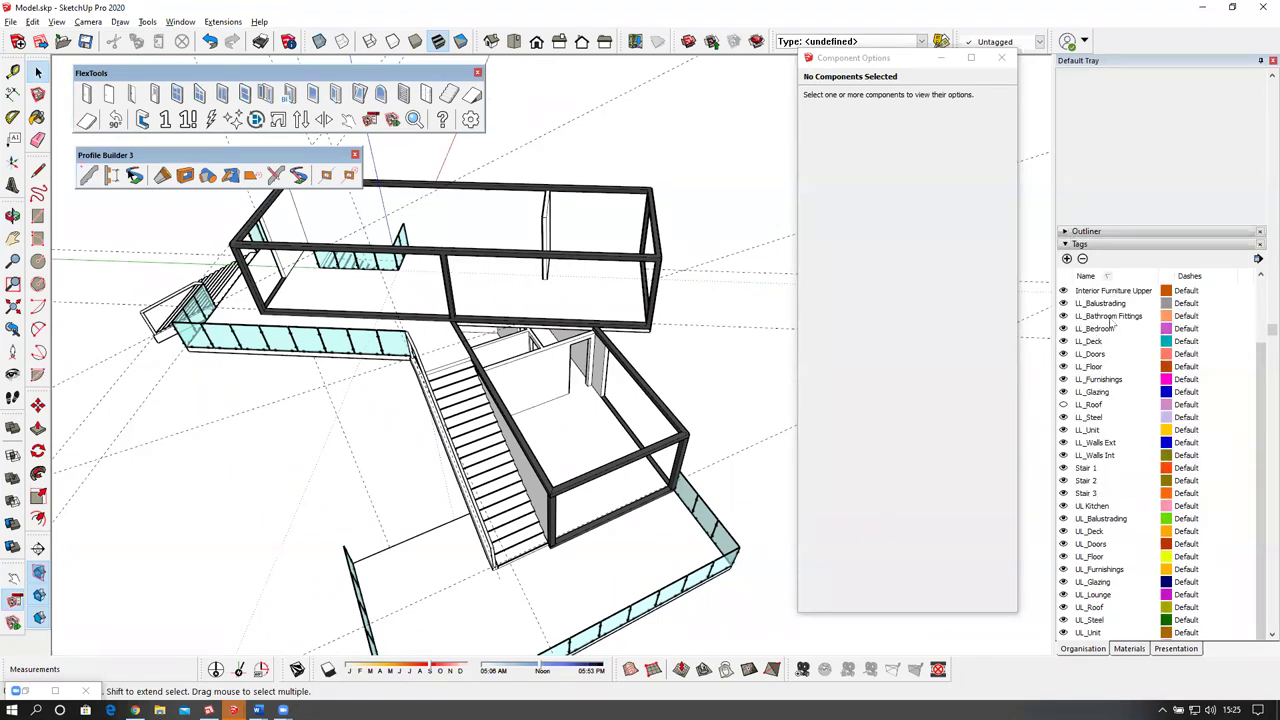
{"action": "scroll", "coordinate": [1110, 322], "scroll_direction": "up", "scroll_amount": 2}
{"action": "left_click", "coordinate": [1065, 232]}
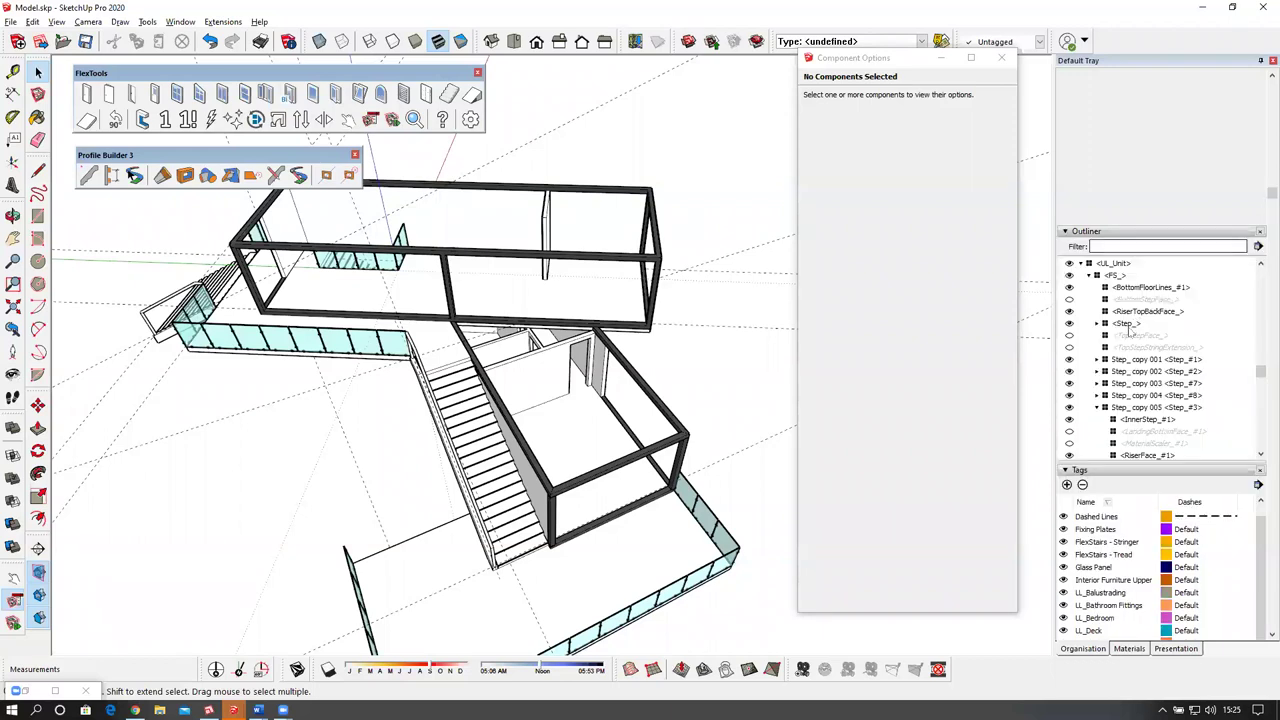
{"action": "scroll", "coordinate": [1120, 356], "scroll_direction": "down", "scroll_amount": 3}
{"action": "scroll", "coordinate": [1115, 348], "scroll_direction": "down", "scroll_amount": 20}
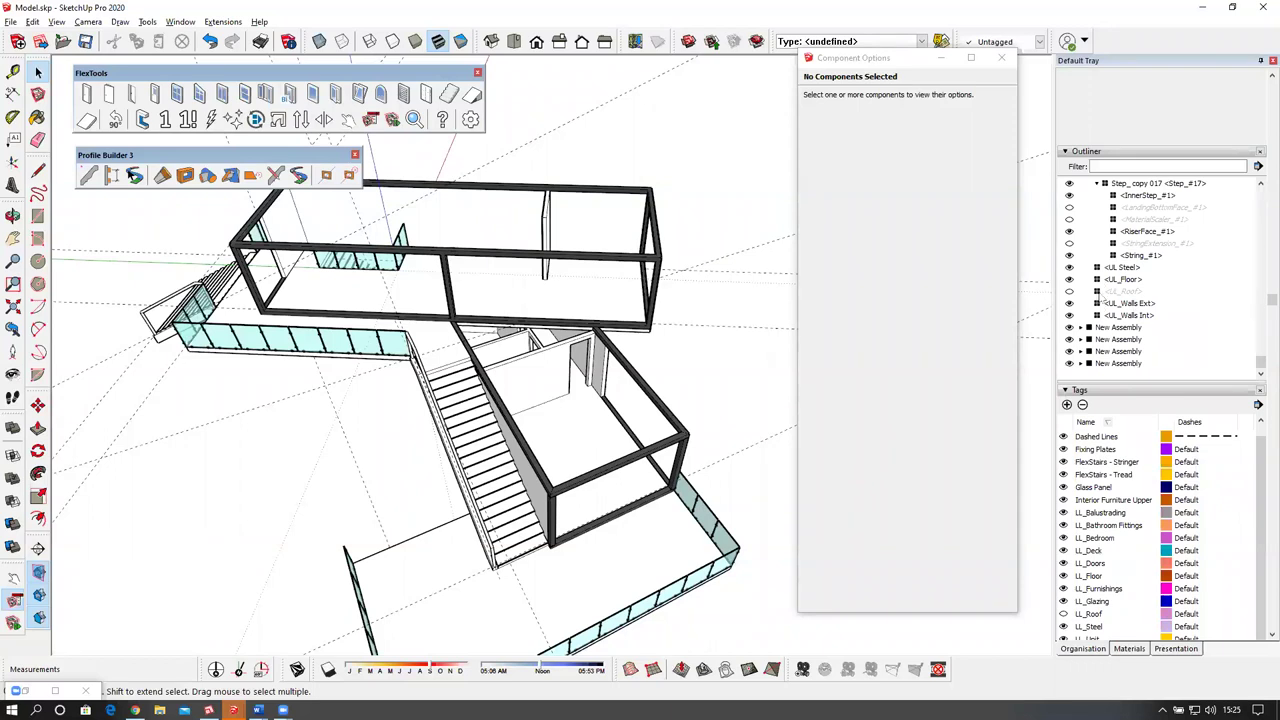
{"action": "scroll", "coordinate": [1110, 308], "scroll_direction": "up", "scroll_amount": 12}
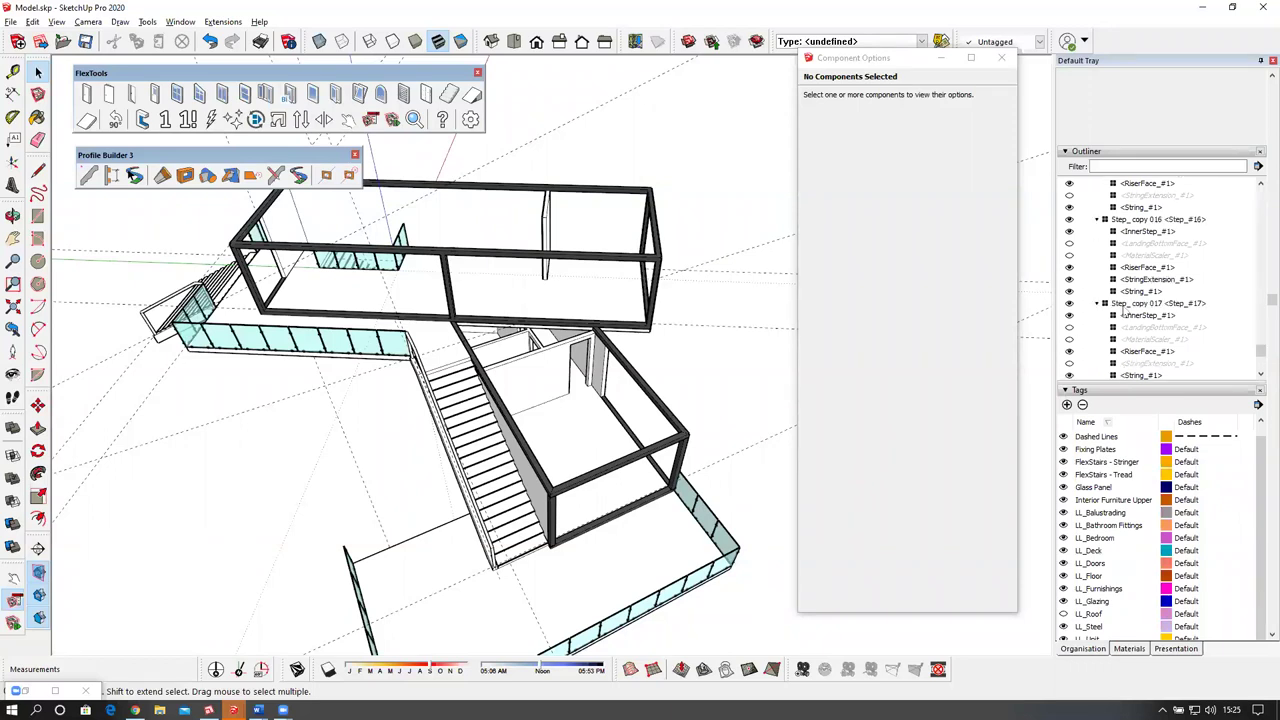
Filter the Outliner by "ll" and unhide the LL_Roof component together with its LL_Roof tag.
{"action": "left_click", "coordinate": [1112, 165]}
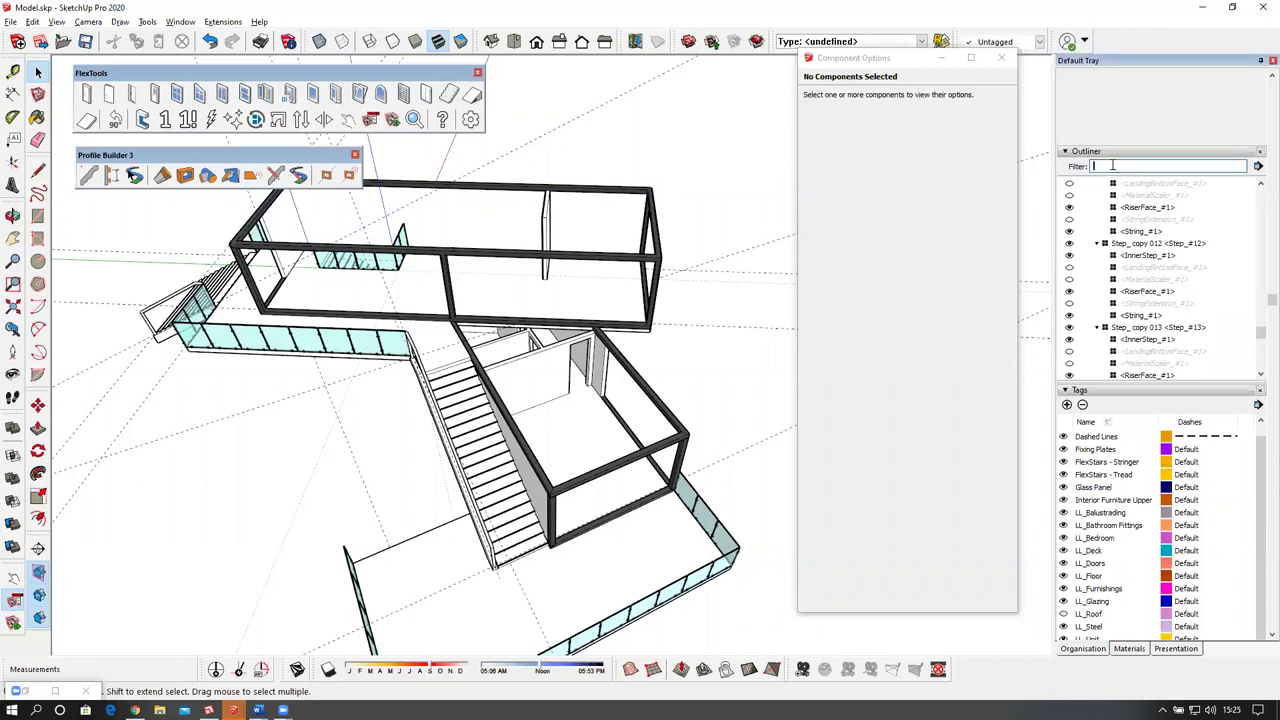
{"action": "type", "text": "ll"}
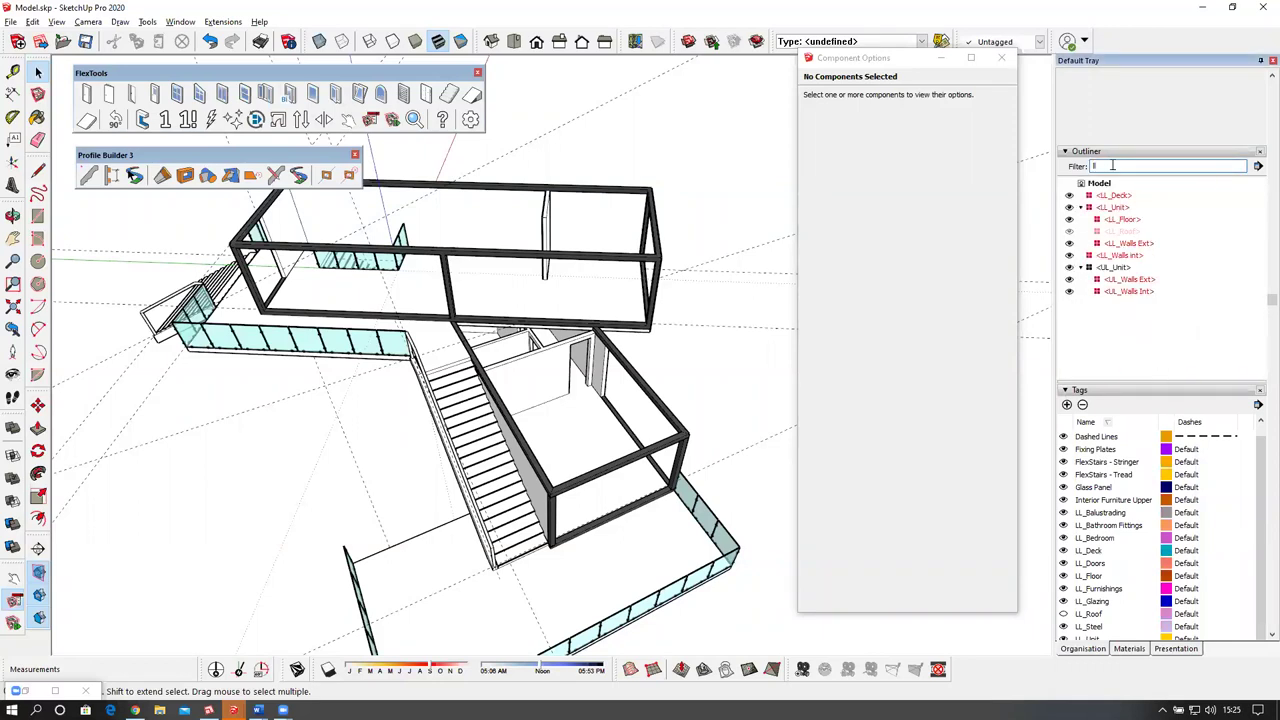
{"action": "double_click", "coordinate": [1110, 232]}
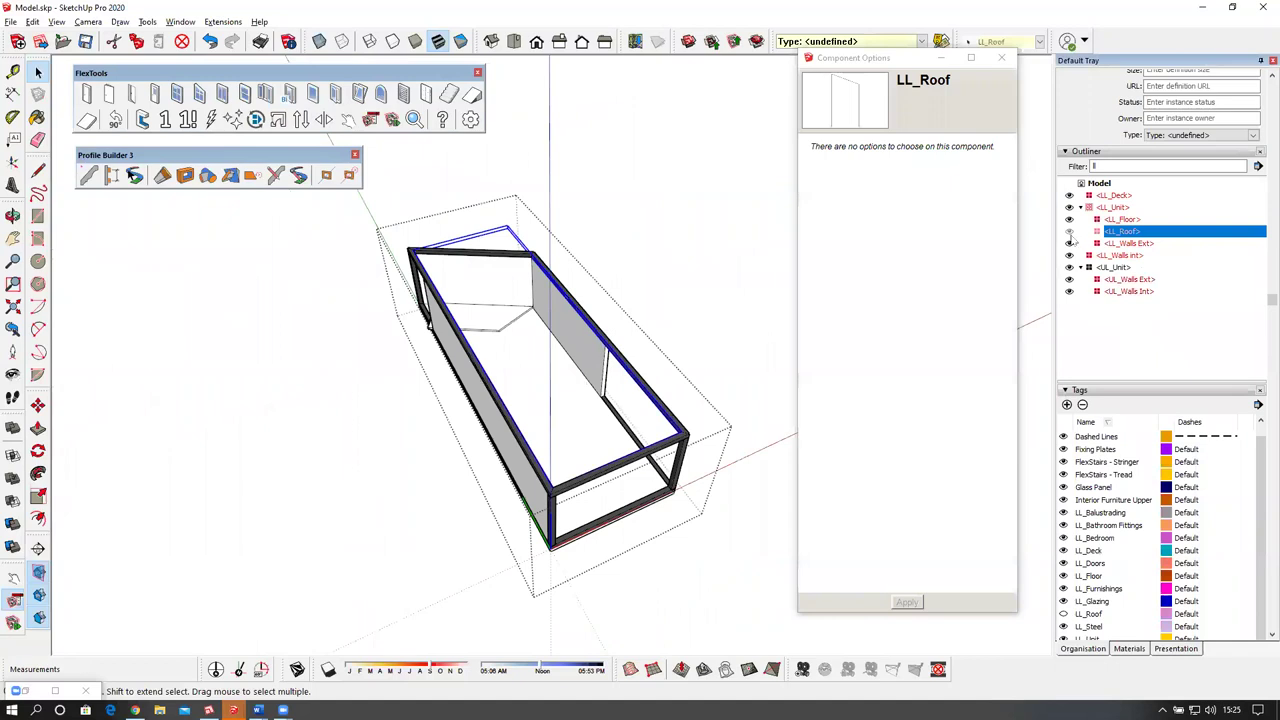
{"action": "left_click", "coordinate": [1070, 236]}
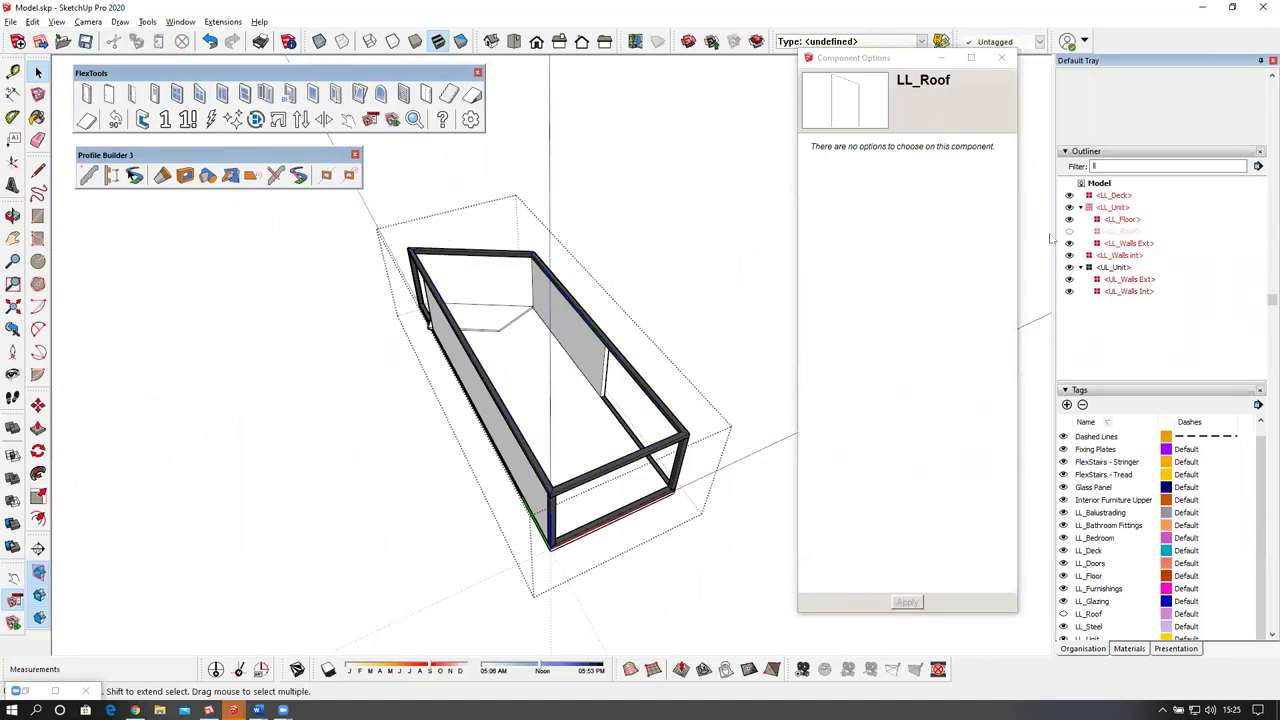
{"action": "left_click", "coordinate": [705, 254]}
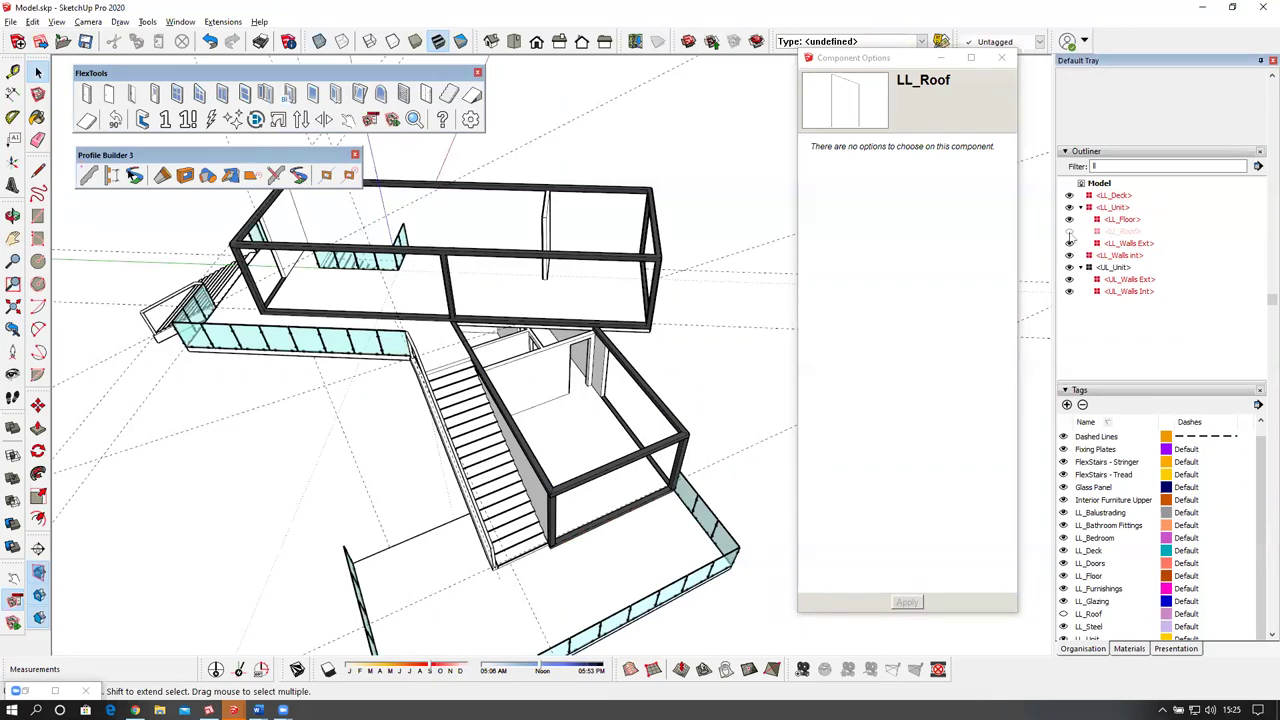
{"action": "scroll", "coordinate": [1127, 533], "scroll_direction": "down", "scroll_amount": 3}
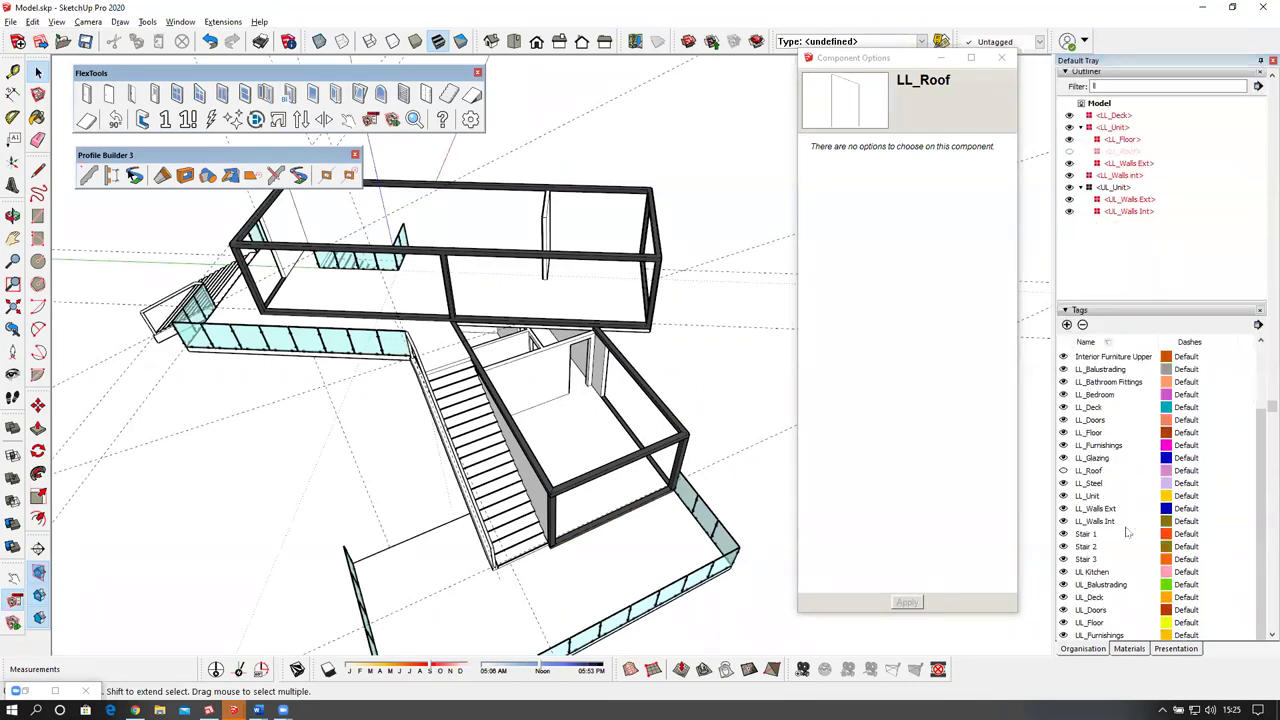
{"action": "left_click", "coordinate": [1065, 471]}
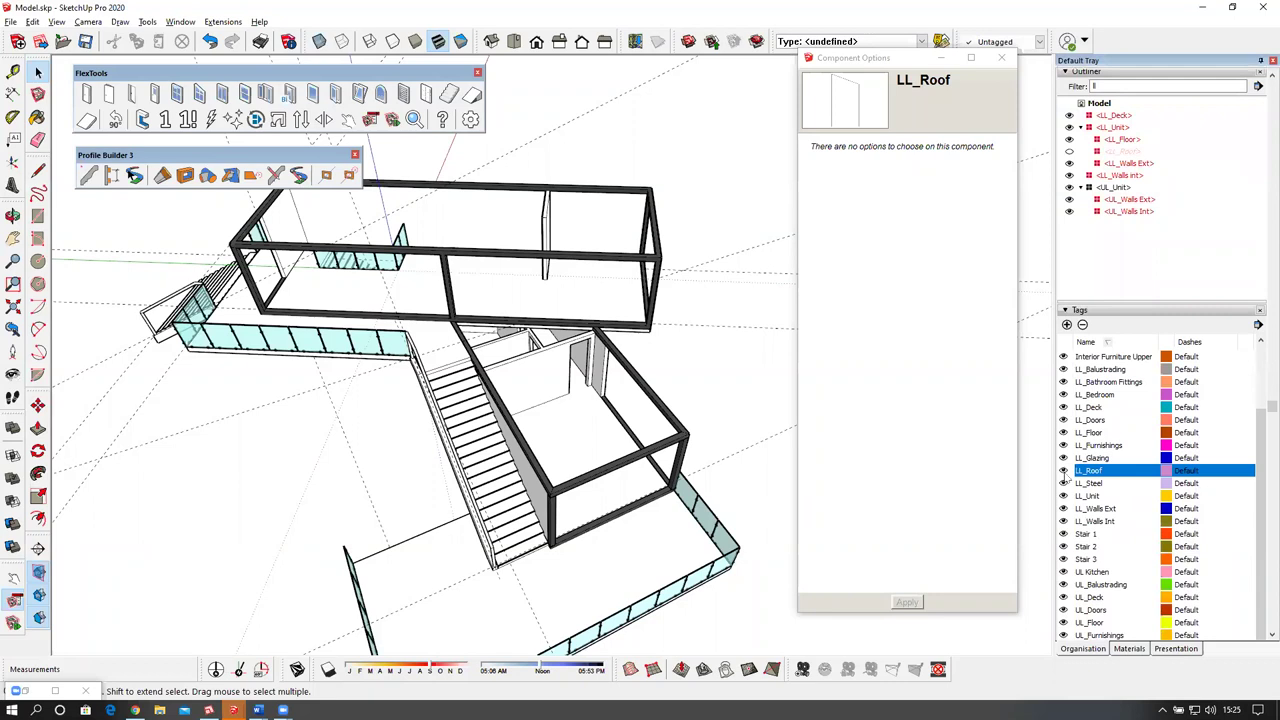
{"action": "left_click", "coordinate": [1069, 151]}
Build a glass balustrade assembly along three edges of the lower unit's roof and close the Component Options window.
{"action": "middle_click_drag", "start_coordinate": [620, 368], "coordinate": [40, 183]}
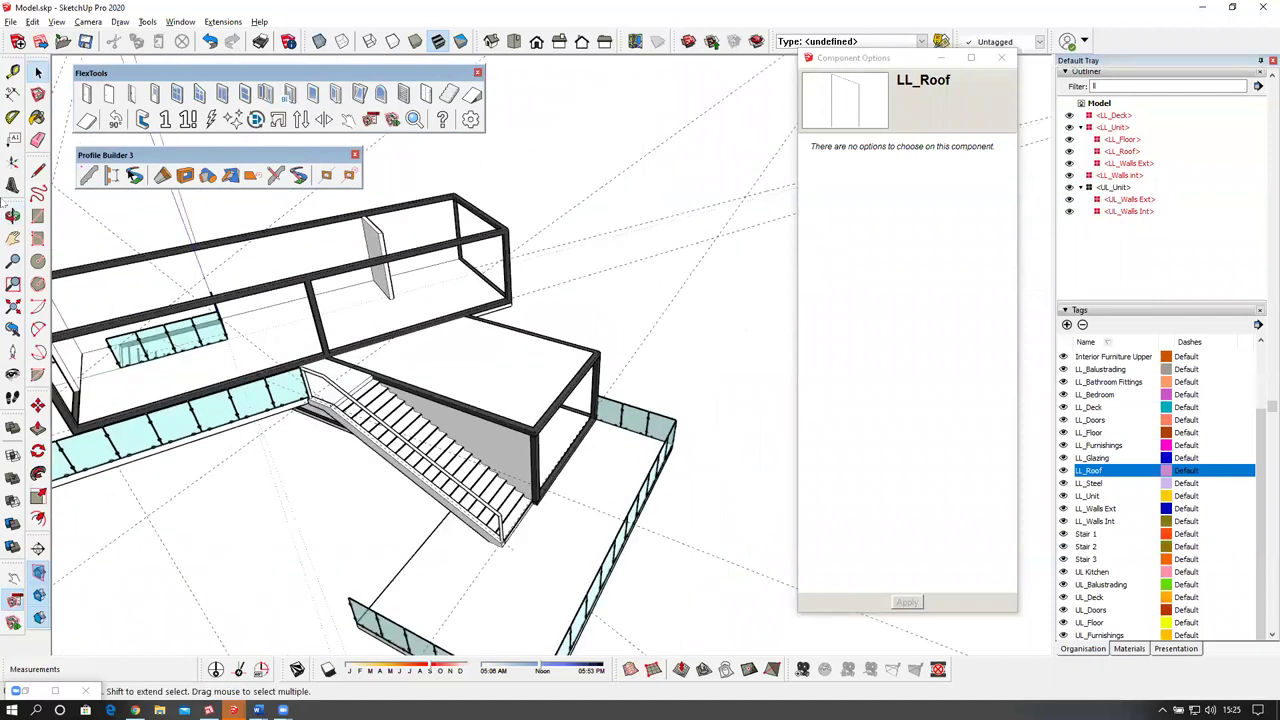
{"action": "left_click", "coordinate": [89, 177]}
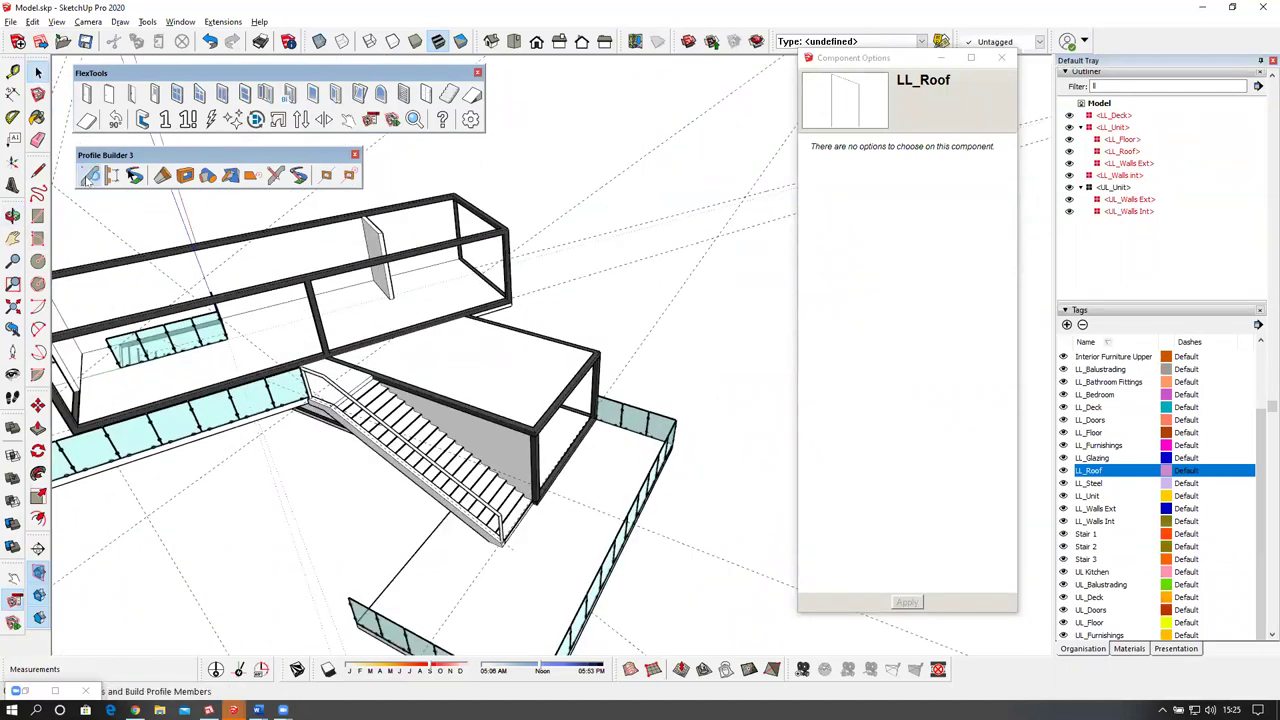
{"action": "left_click", "coordinate": [265, 262]}
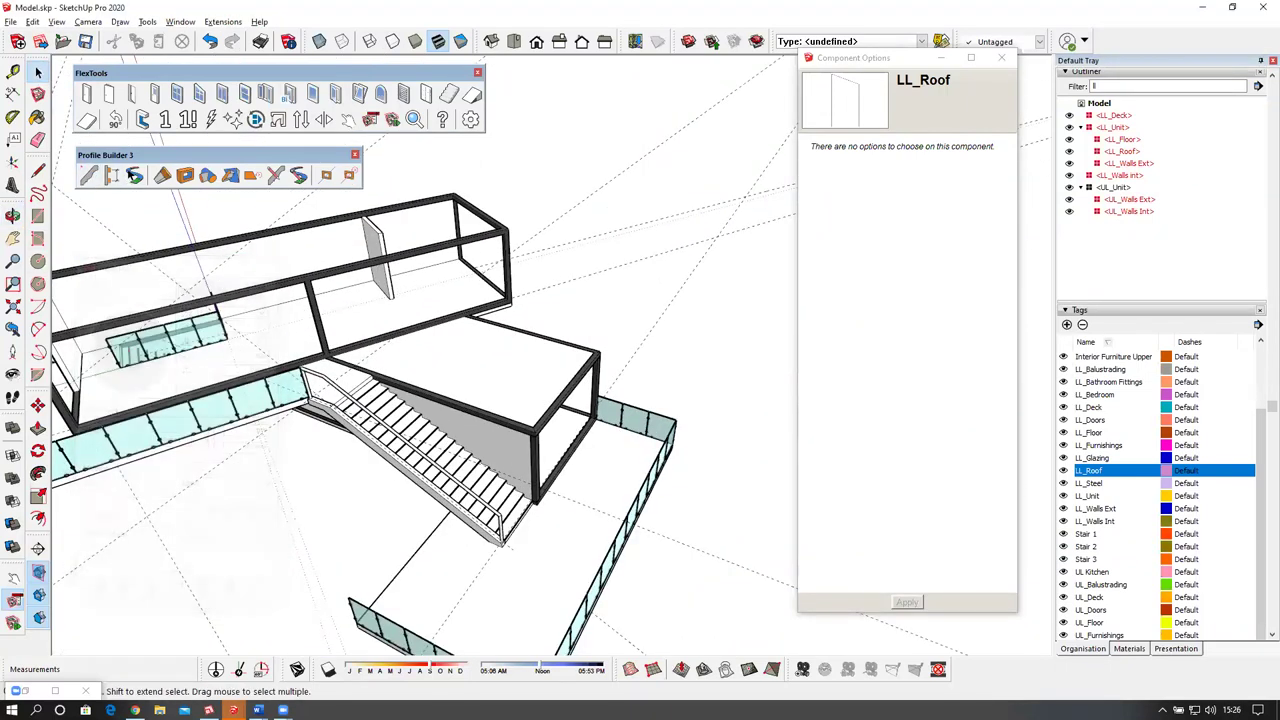
{"action": "left_click", "coordinate": [114, 176]}
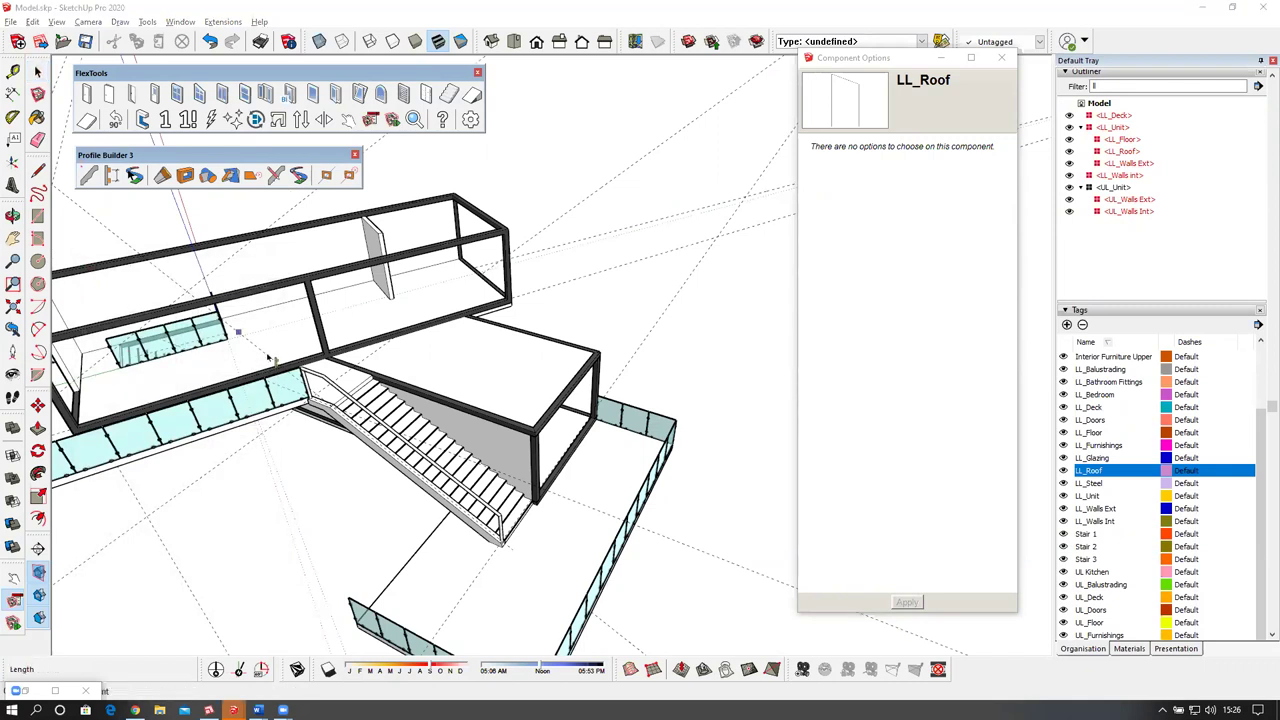
{"action": "scroll", "coordinate": [380, 382], "scroll_direction": "up", "scroll_amount": 8}
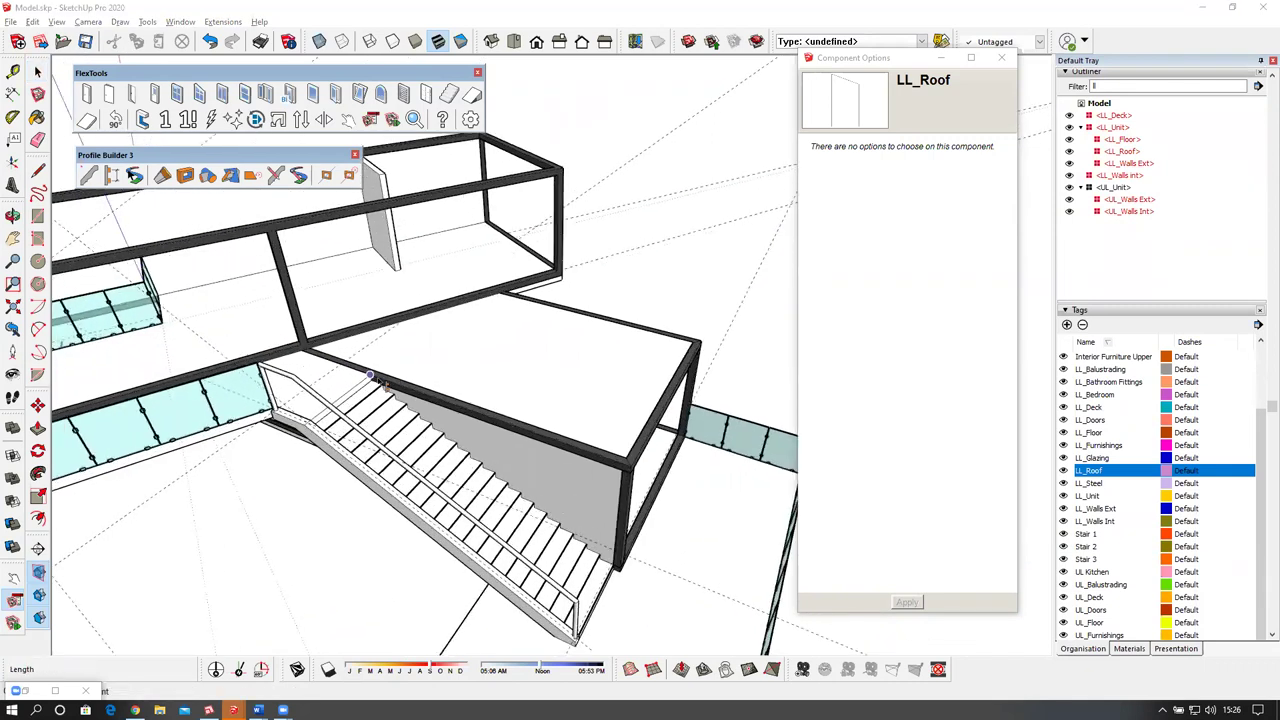
{"action": "scroll", "coordinate": [306, 380], "scroll_direction": "down", "scroll_amount": 4}
{"action": "middle_click_drag", "start_coordinate": [405, 392], "coordinate": [265, 385]}
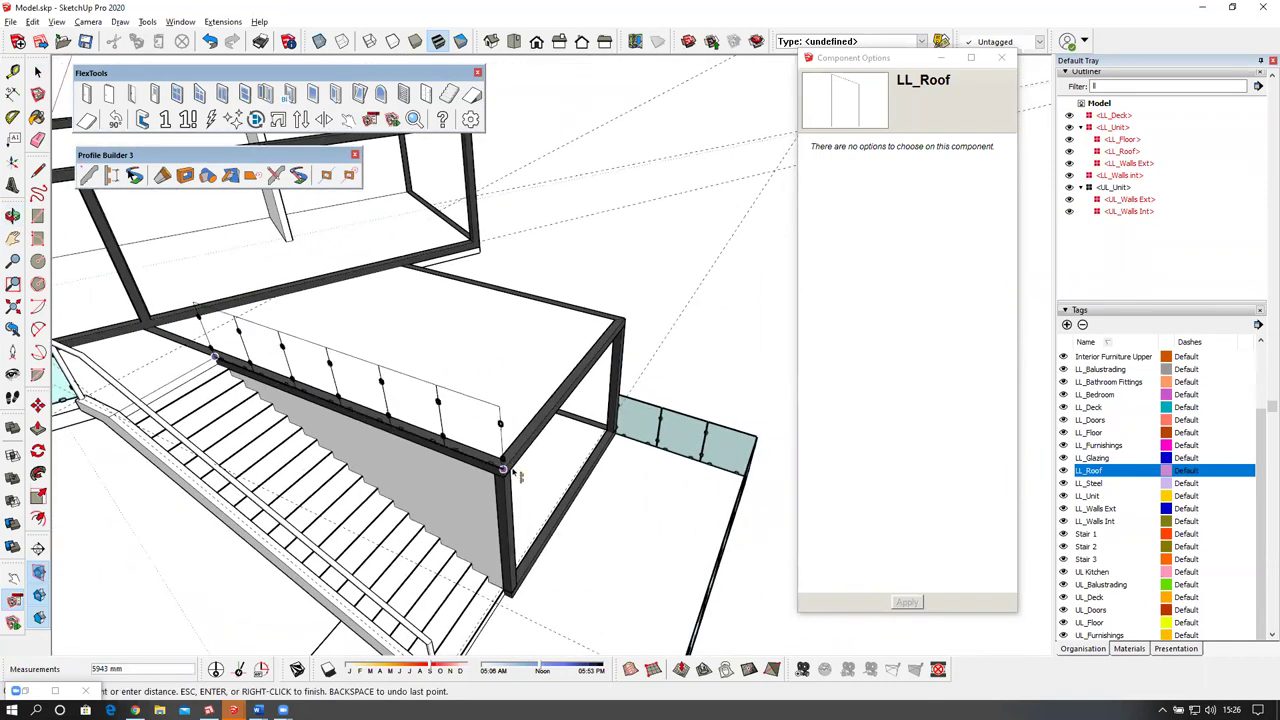
{"action": "left_click", "coordinate": [517, 476]}
{"action": "middle_click_drag", "start_coordinate": [517, 476], "coordinate": [530, 430]}
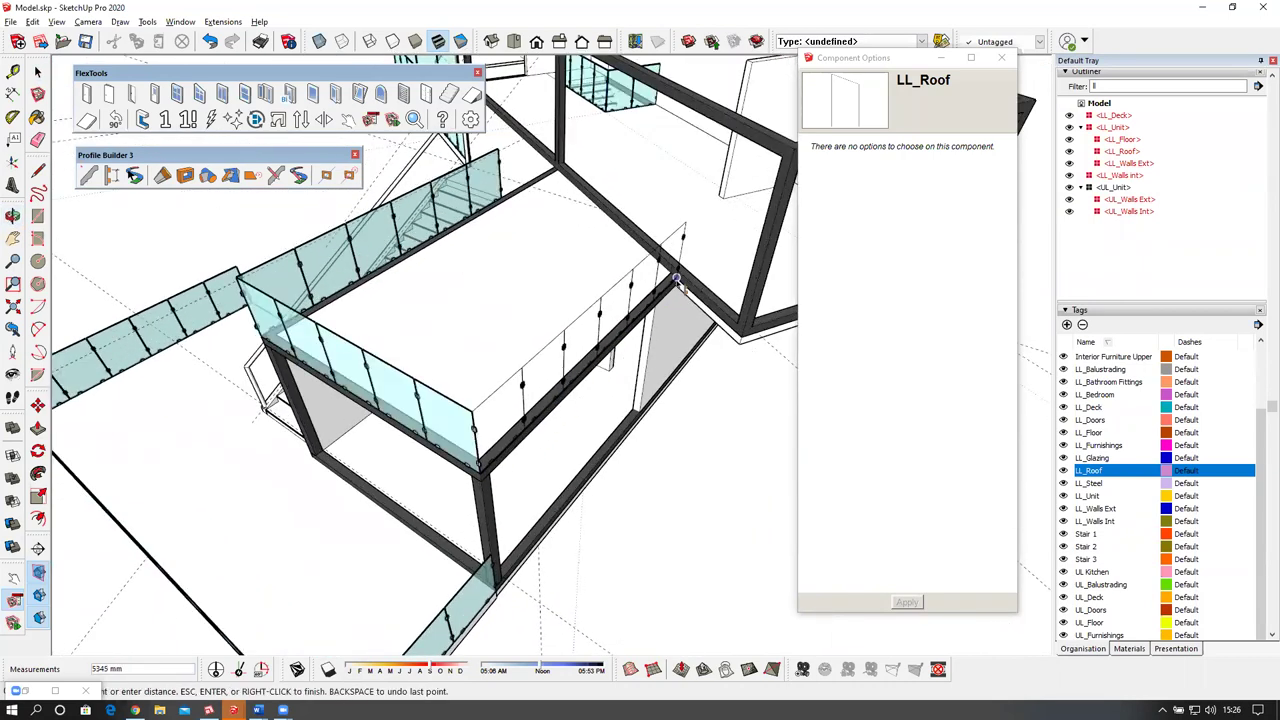
{"action": "left_click", "coordinate": [677, 283]}
{"action": "middle_click_drag", "start_coordinate": [677, 283], "coordinate": [876, 116]}
{"action": "left_click", "coordinate": [997, 63]}
Inspect the glass panels, fixing plates and corner joint of the upper deck's balustrade.
{"action": "middle_click_drag", "start_coordinate": [531, 321], "coordinate": [292, 347]}
{"action": "scroll", "coordinate": [256, 352], "scroll_direction": "up", "scroll_amount": 2}
{"action": "scroll", "coordinate": [300, 345], "scroll_direction": "up", "scroll_amount": 8}
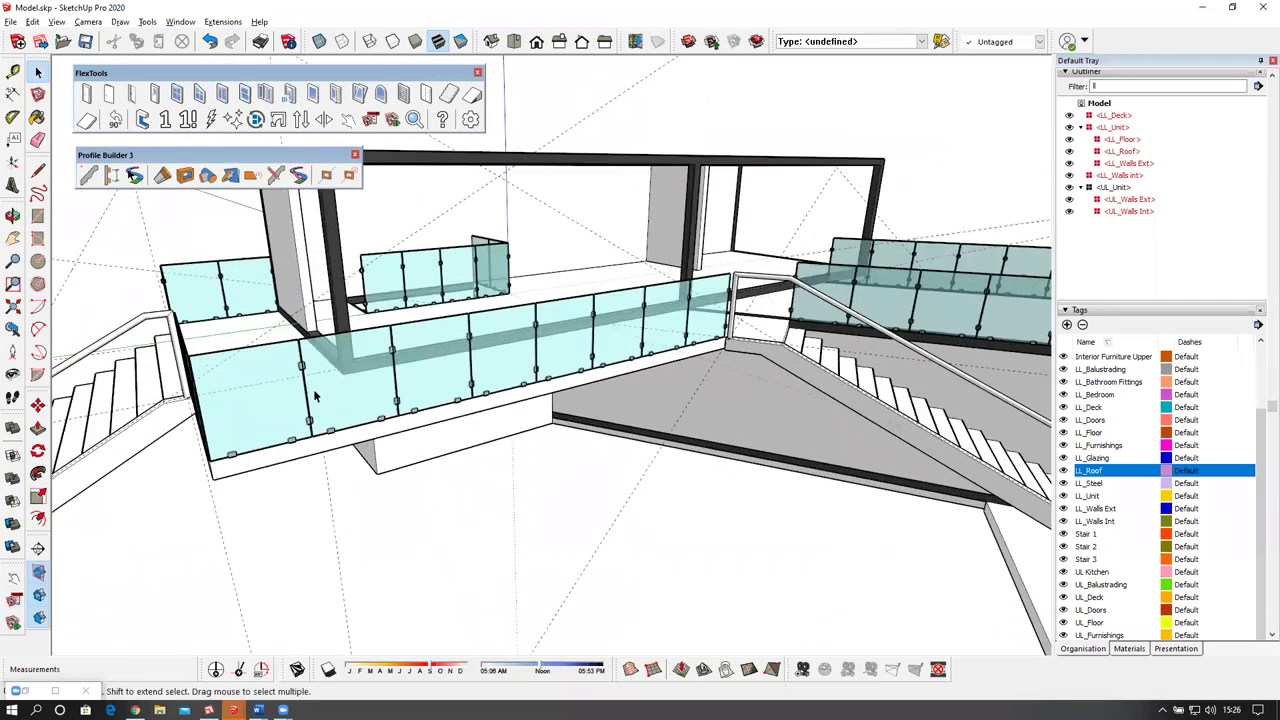
{"action": "middle_click_drag", "start_coordinate": [440, 321], "coordinate": [447, 270]}
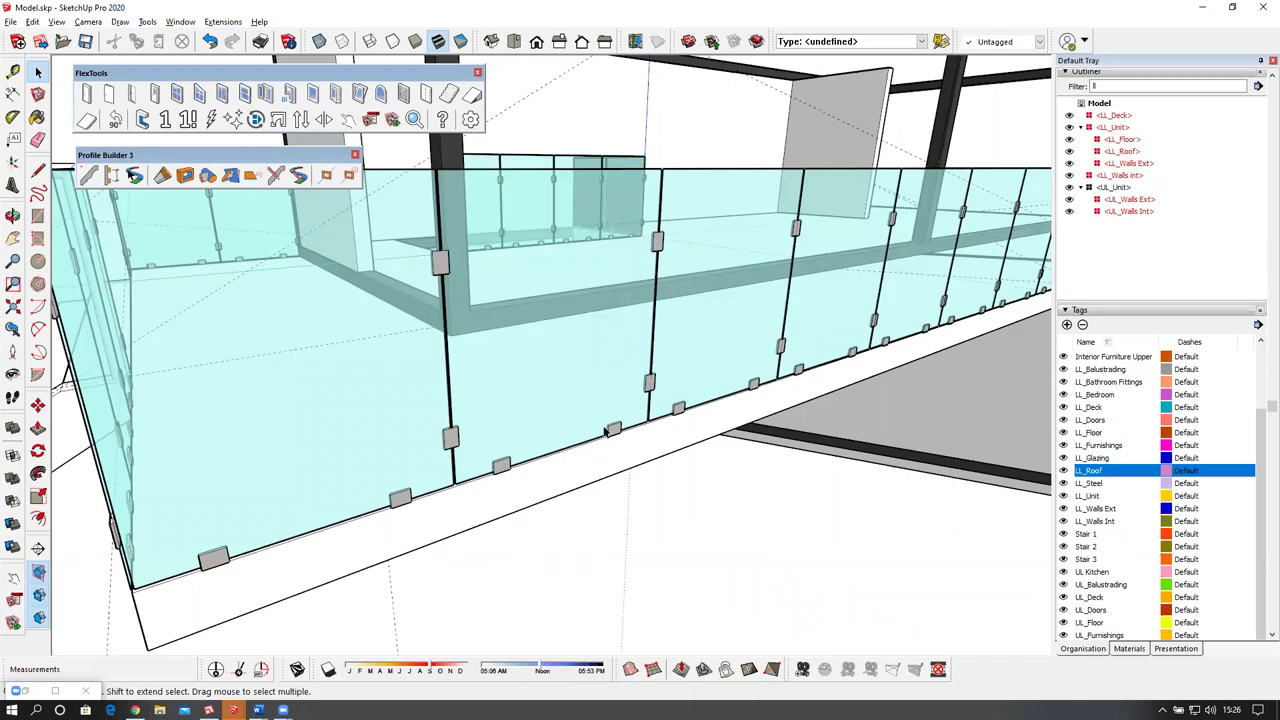
{"action": "scroll", "coordinate": [560, 411], "scroll_direction": "down", "scroll_amount": 4}
{"action": "middle_click_drag", "start_coordinate": [374, 343], "coordinate": [517, 378]}
{"action": "scroll", "coordinate": [516, 377], "scroll_direction": "up", "scroll_amount": 1}
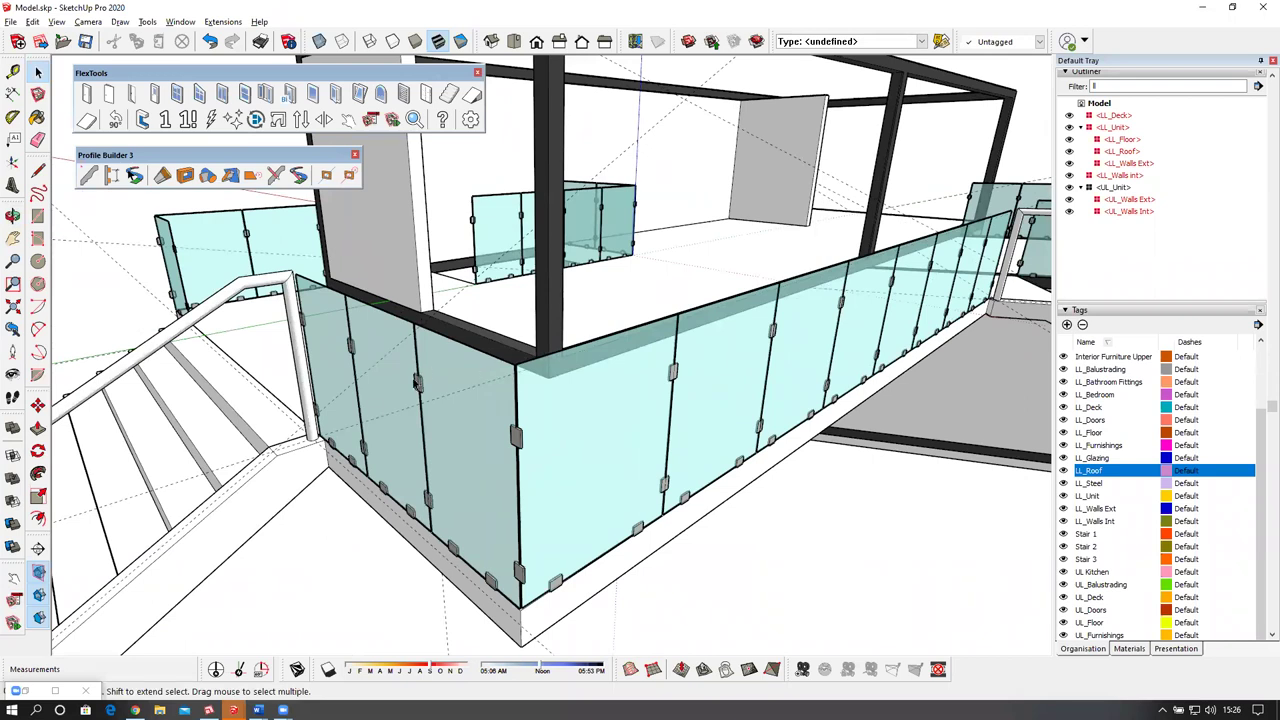
{"action": "scroll", "coordinate": [491, 462], "scroll_direction": "down", "scroll_amount": 3}
{"action": "middle_click_drag", "start_coordinate": [493, 458], "coordinate": [521, 413]}
{"action": "scroll", "coordinate": [523, 425], "scroll_direction": "up", "scroll_amount": 2}
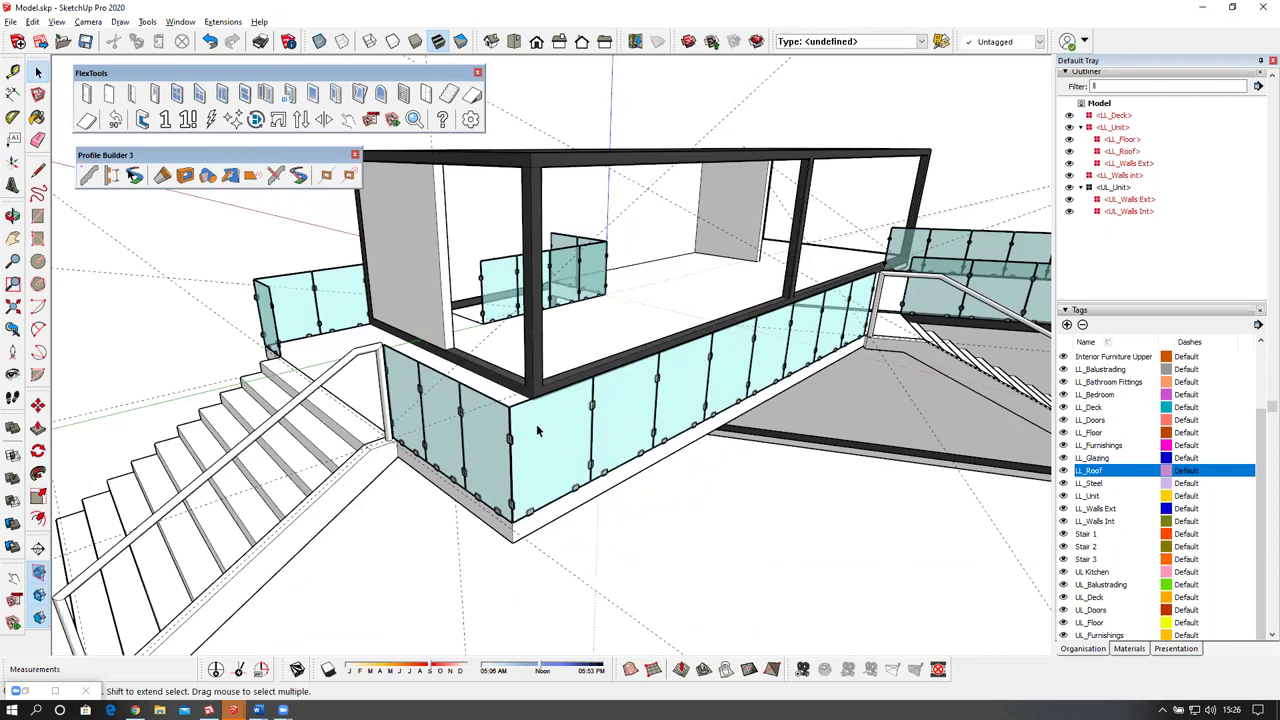
Assign the UL_Balustrading tag to the four balustrade groups on the upper level and lower unit's roof, and lock them.
{"action": "middle_click_drag", "start_coordinate": [524, 440], "coordinate": [388, 374]}
{"action": "left_click", "coordinate": [540, 324], "text": "shift"}
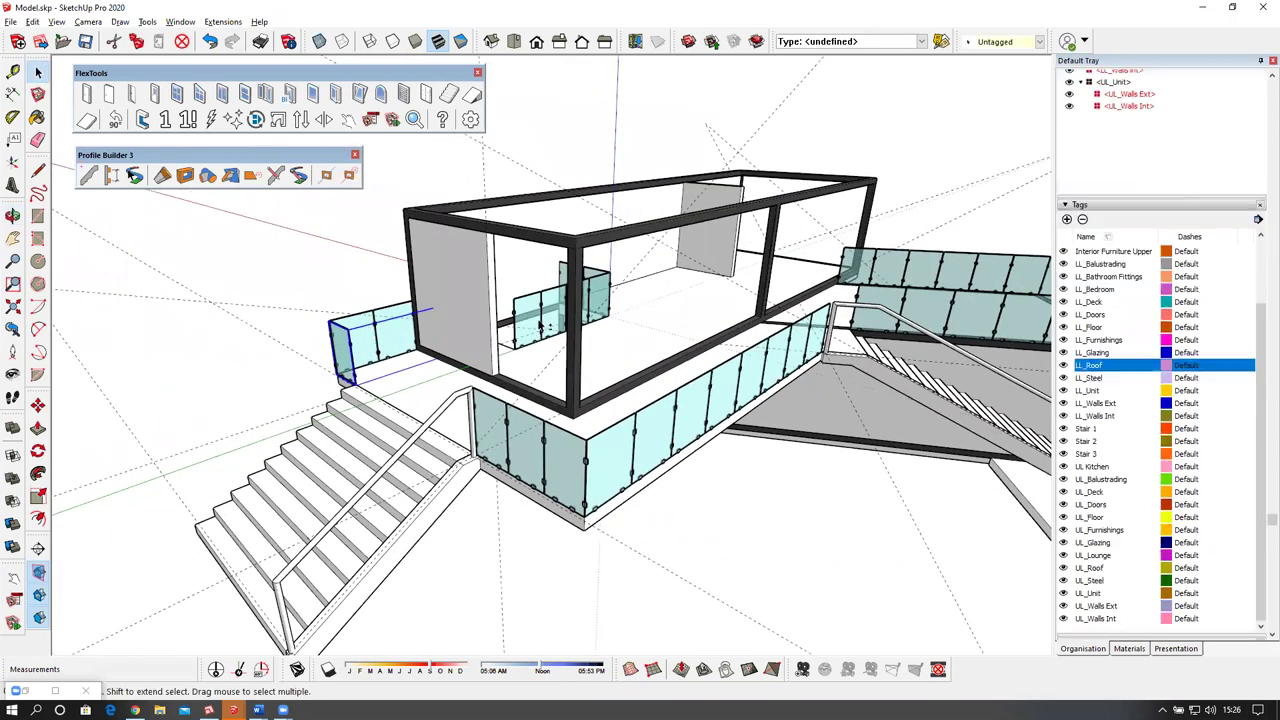
{"action": "middle_click_drag", "start_coordinate": [617, 449], "coordinate": [541, 379]}
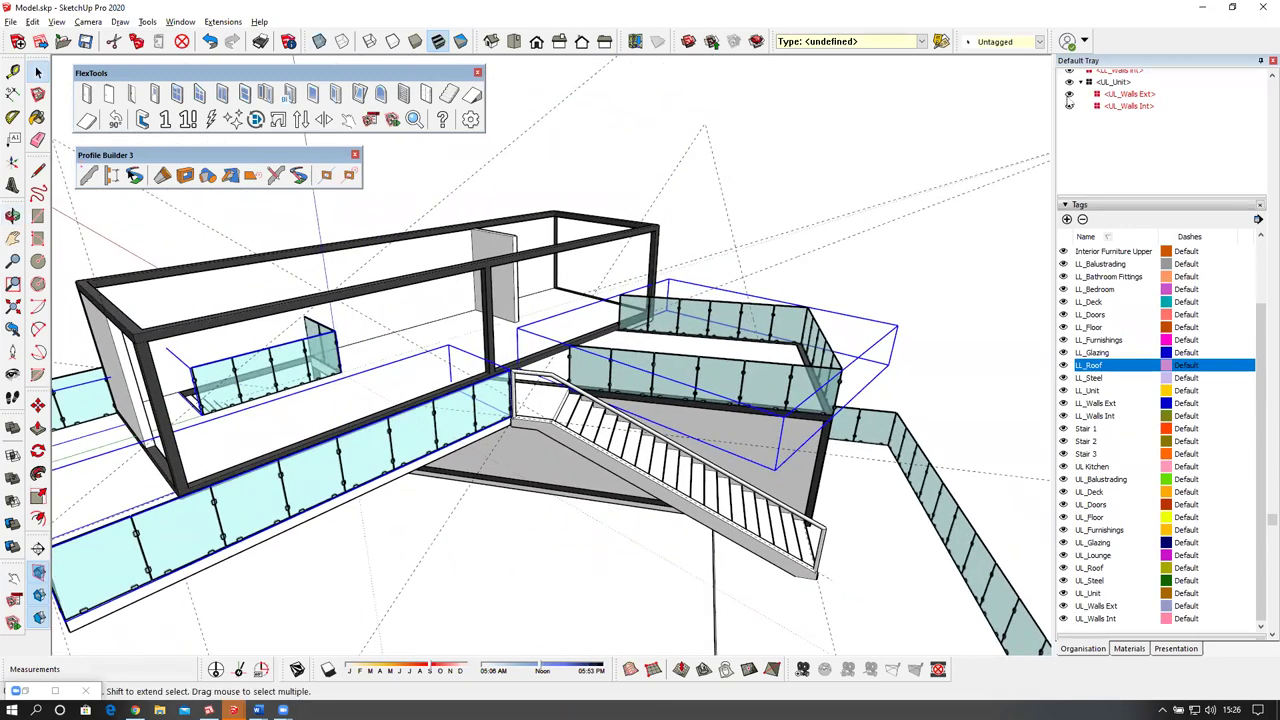
{"action": "scroll", "coordinate": [1181, 139], "scroll_direction": "up", "scroll_amount": 3}
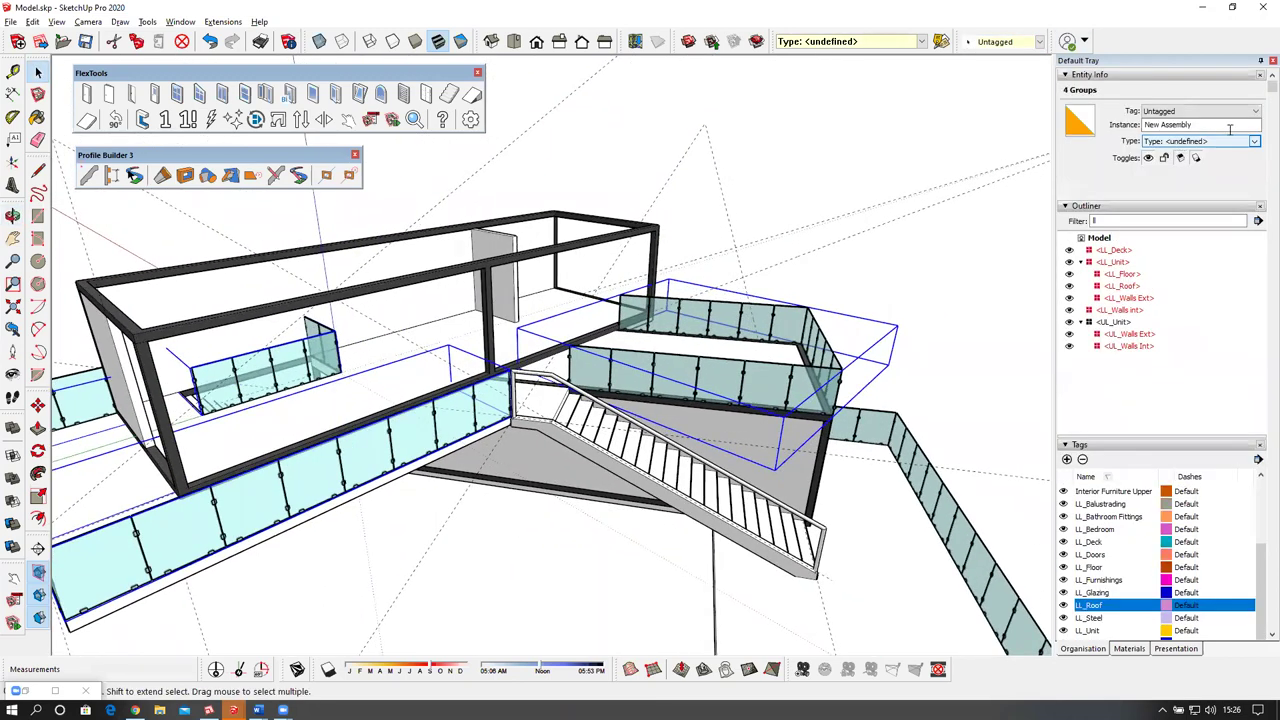
{"action": "left_click", "coordinate": [1255, 111]}
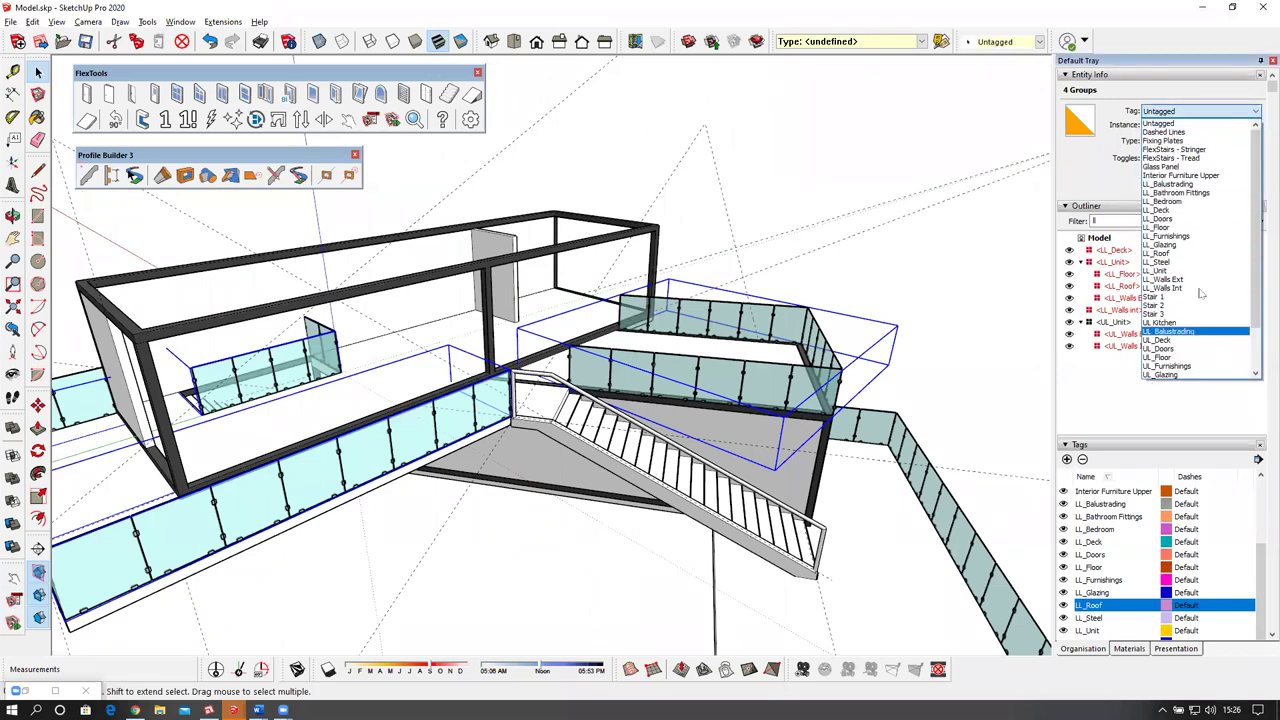
{"action": "left_click", "coordinate": [1172, 331]}
{"action": "left_click", "coordinate": [1165, 159]}
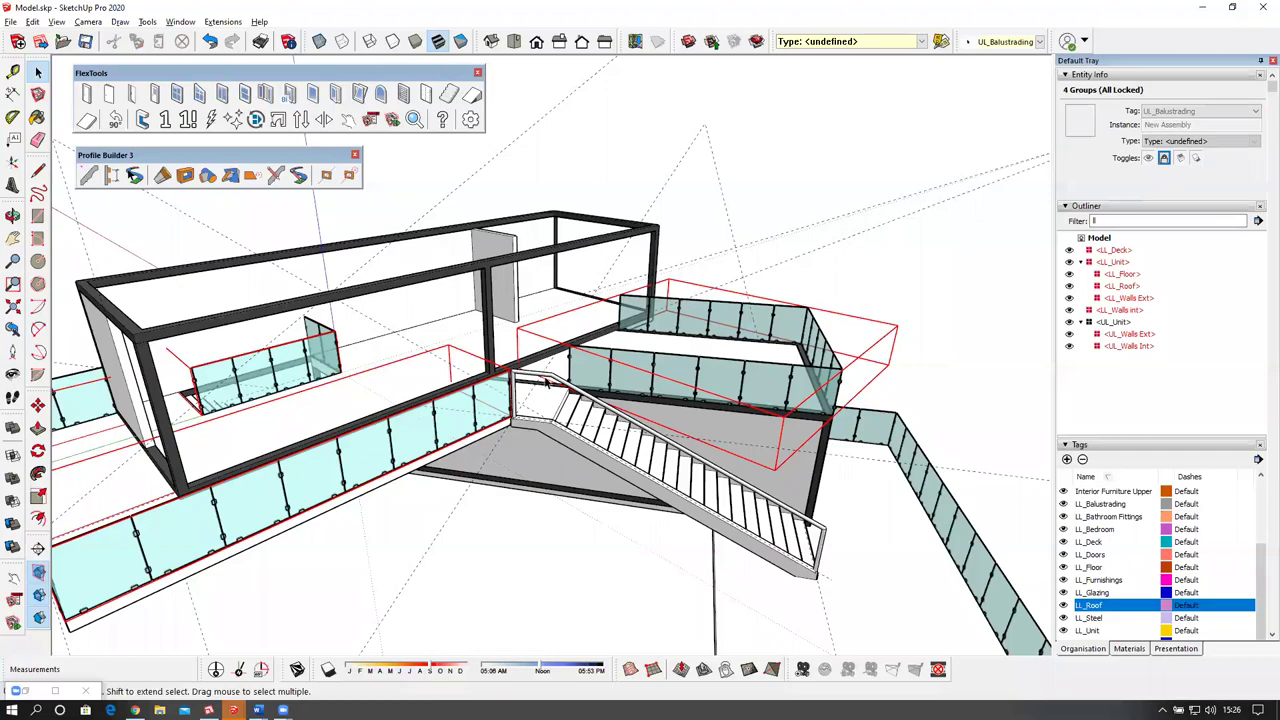
Assign the LL_Balustrading tag to the balustrade group around the lower deck and lock the group.
{"action": "scroll", "coordinate": [547, 382], "scroll_direction": "down", "scroll_amount": 5}
{"action": "mouse_move", "coordinate": [660, 428]}
{"action": "middle_mouse_down"}
{"action": "mouse_move", "coordinate": [530, 422]}
{"action": "mouse_move", "coordinate": [577, 424]}
{"action": "mouse_move", "coordinate": [553, 450]}
{"action": "mouse_move", "coordinate": [530, 440]}
{"action": "mouse_move", "coordinate": [564, 567]}
{"action": "middle_mouse_up"}
{"action": "scroll", "coordinate": [553, 451], "scroll_direction": "up", "scroll_amount": 4}
{"action": "scroll", "coordinate": [560, 570], "scroll_direction": "up", "scroll_amount": 3}
{"action": "left_click", "coordinate": [519, 585]}
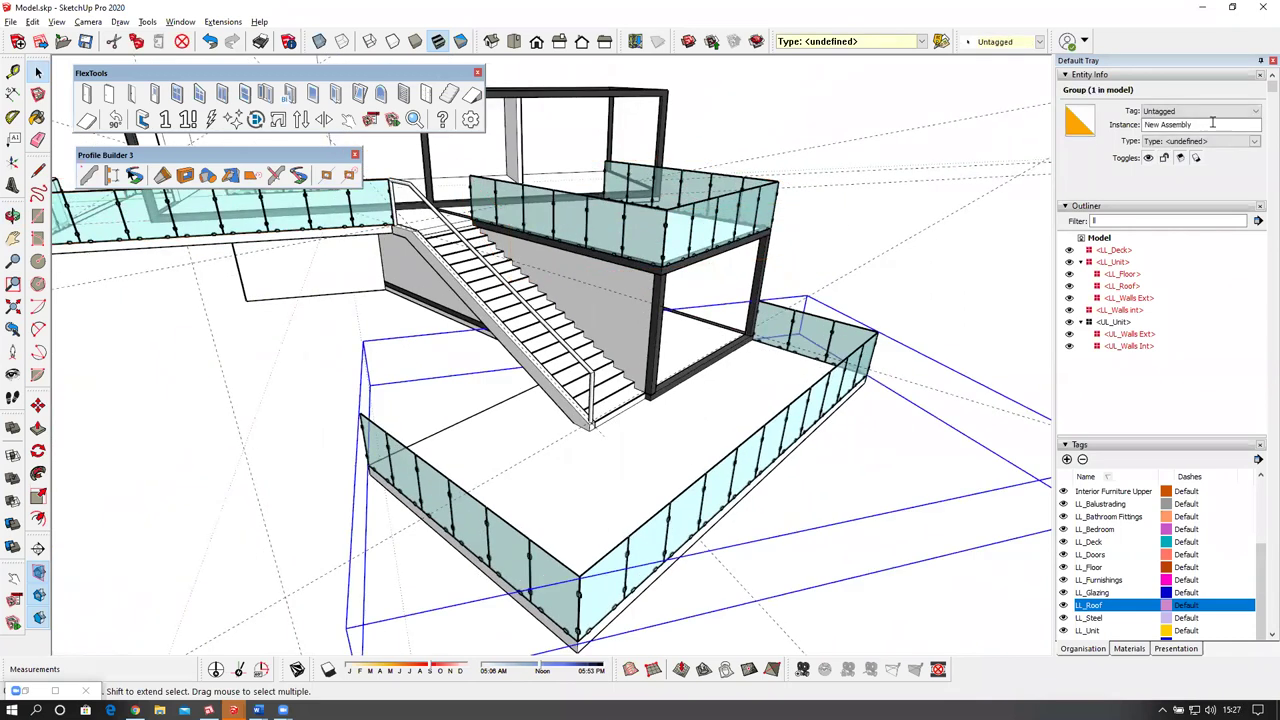
{"action": "left_click", "coordinate": [1219, 112]}
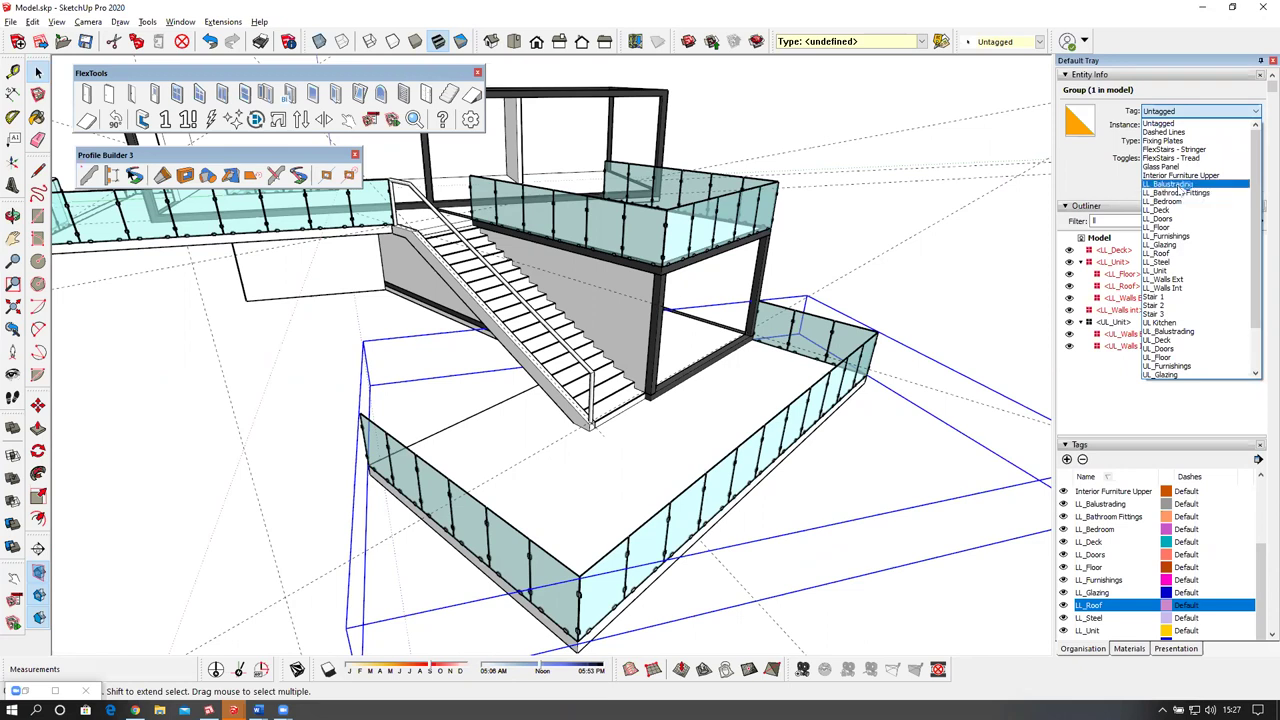
{"action": "left_click", "coordinate": [1170, 185]}
{"action": "right_click", "coordinate": [840, 380]}
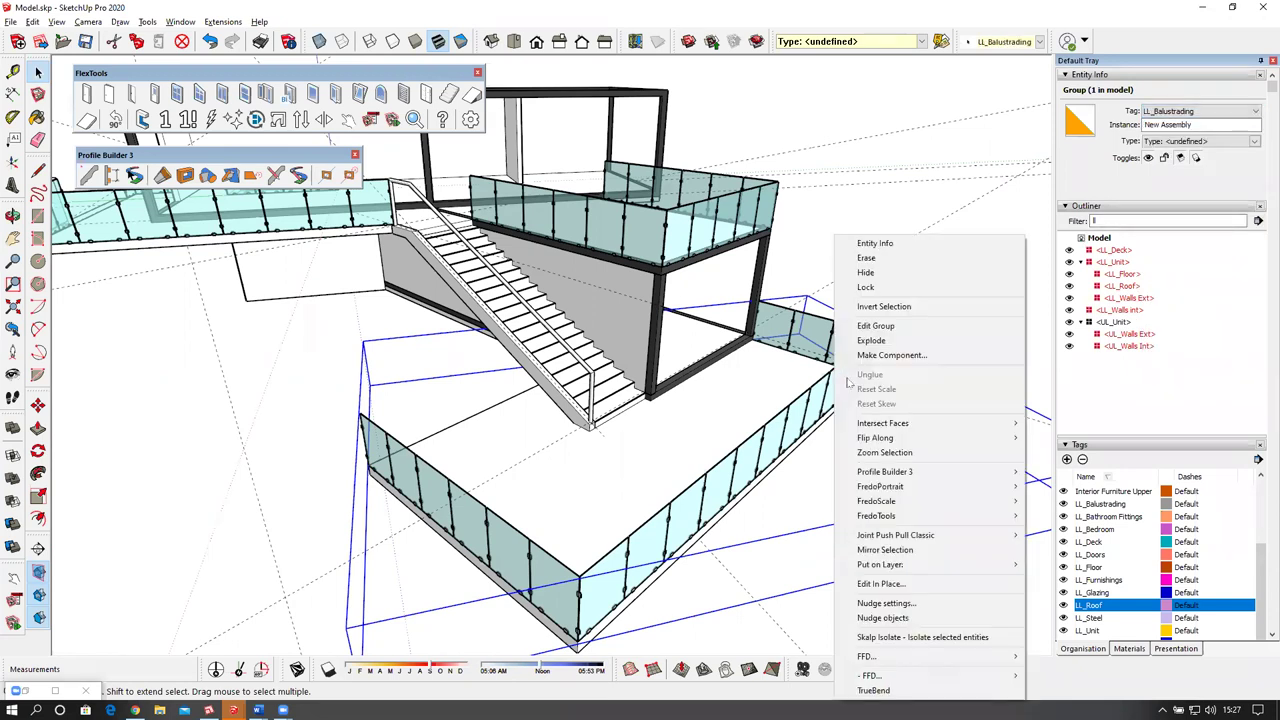
{"action": "left_click", "coordinate": [880, 290]}
Delete all construction guides from the model.
{"action": "middle_click_drag", "start_coordinate": [873, 383], "coordinate": [560, 265]}
{"action": "left_click", "coordinate": [33, 21]}
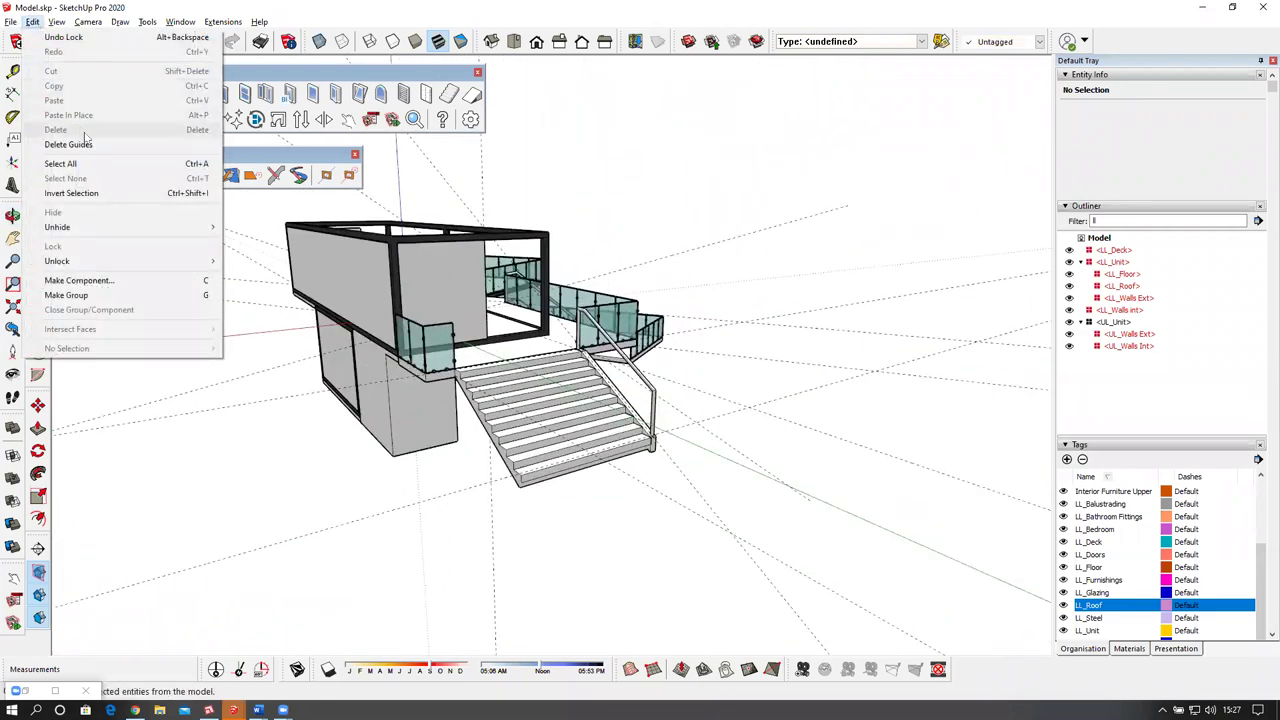
{"action": "left_click", "coordinate": [85, 137]}
Insert a Flex Fixed Window in the upper unit's end opening and move it into the frame's lower corner beside the steel post.
{"action": "middle_click_drag", "start_coordinate": [114, 486], "coordinate": [424, 390]}
{"action": "scroll", "coordinate": [424, 390], "scroll_direction": "up", "scroll_amount": 3}
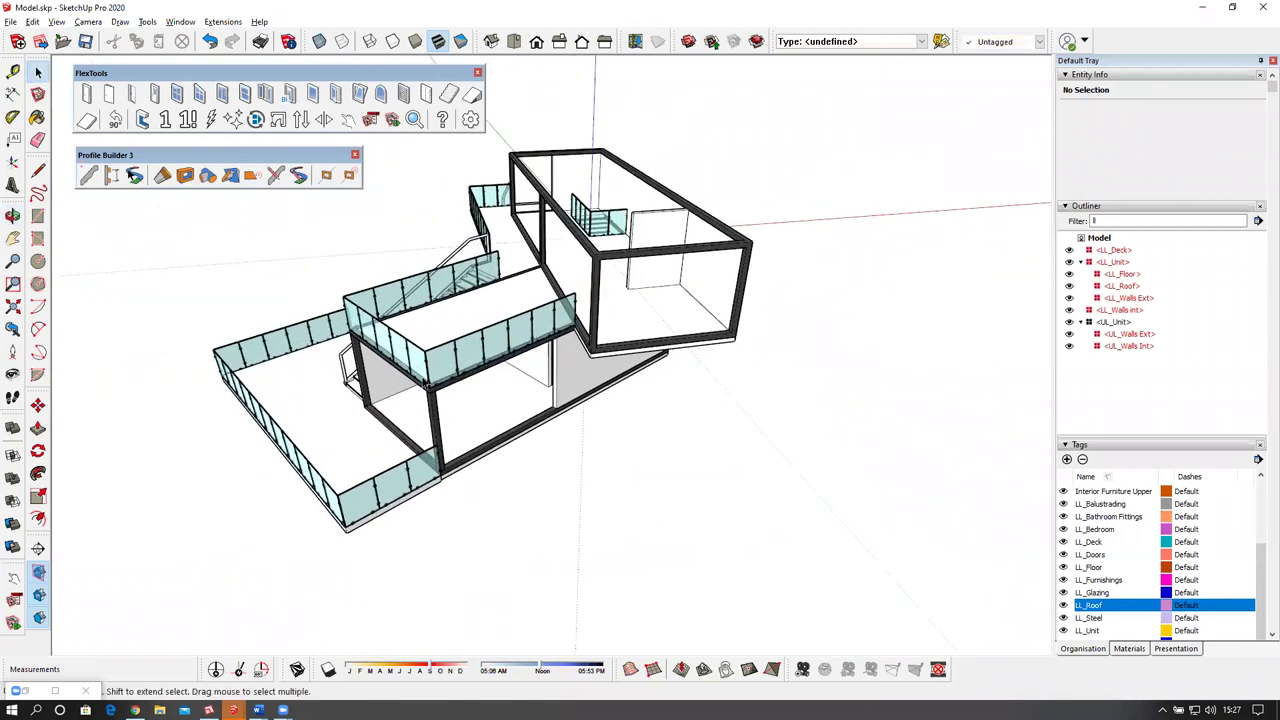
{"action": "middle_click_drag", "start_coordinate": [645, 420], "coordinate": [640, 288]}
{"action": "scroll", "coordinate": [680, 263], "scroll_direction": "up", "scroll_amount": 4}
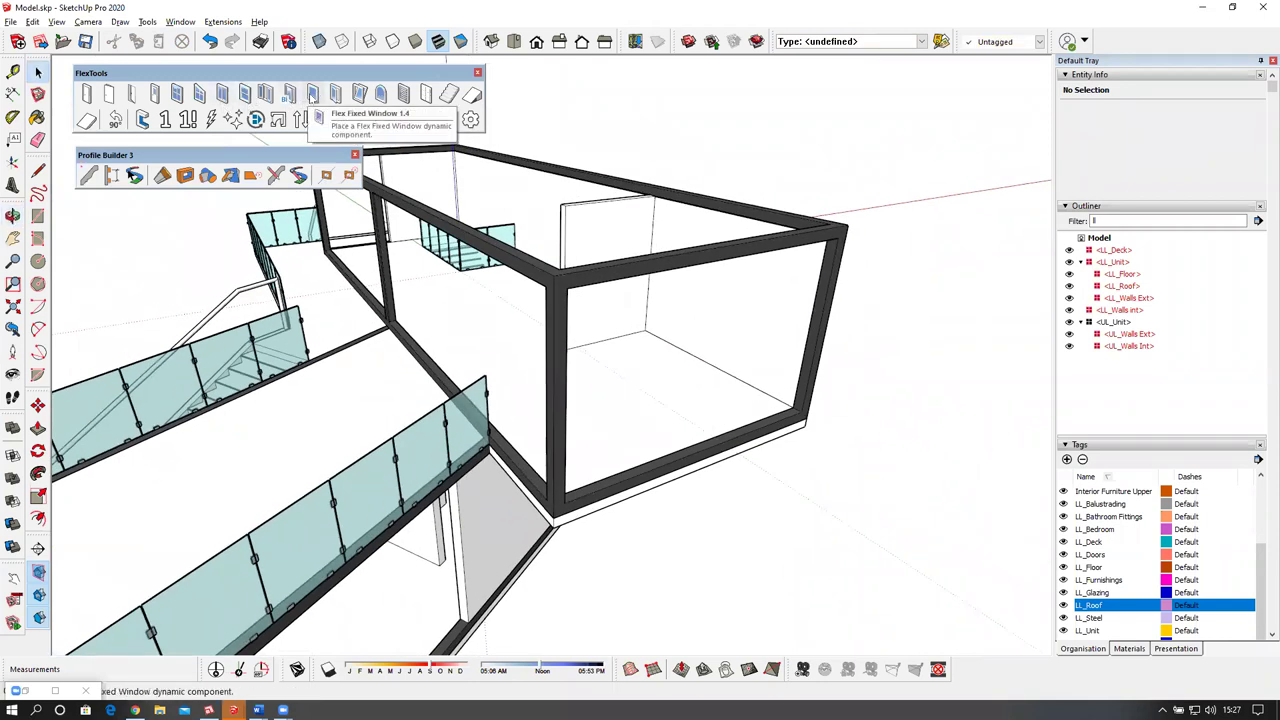
{"action": "left_click", "coordinate": [312, 95]}
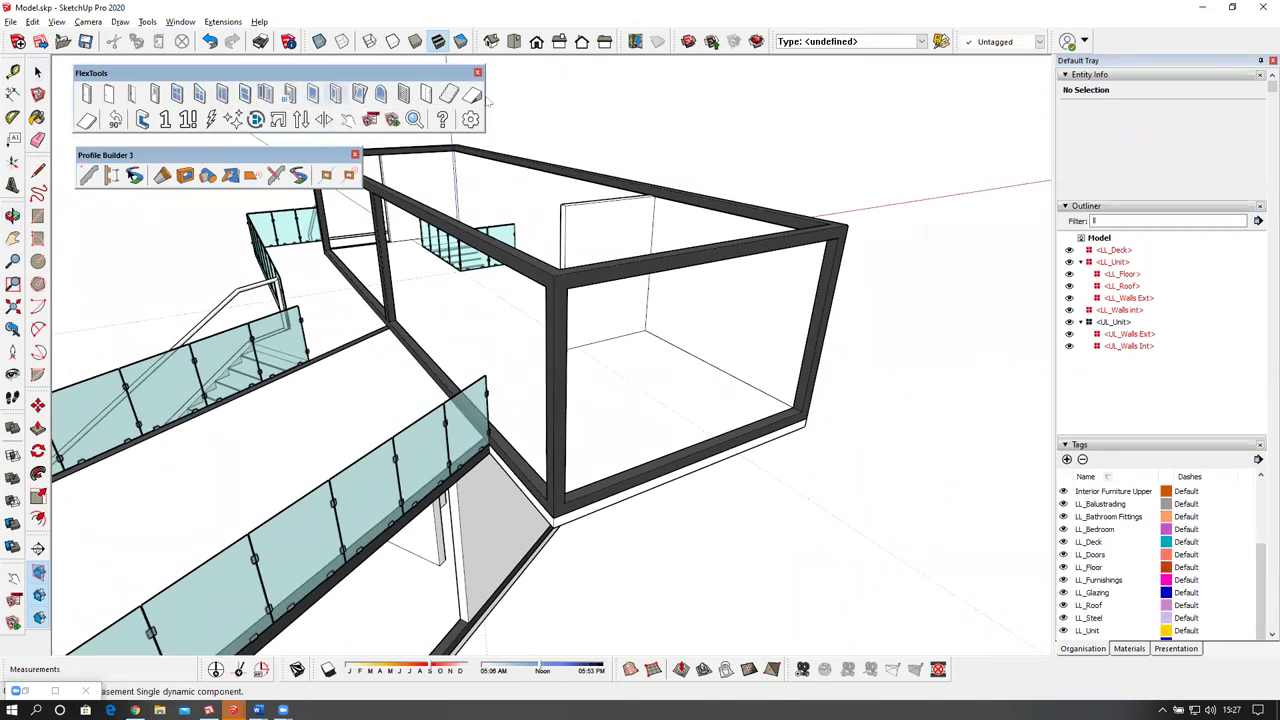
{"action": "middle_click_drag", "start_coordinate": [618, 519], "coordinate": [608, 463]}
{"action": "scroll", "coordinate": [597, 455], "scroll_direction": "up", "scroll_amount": 3}
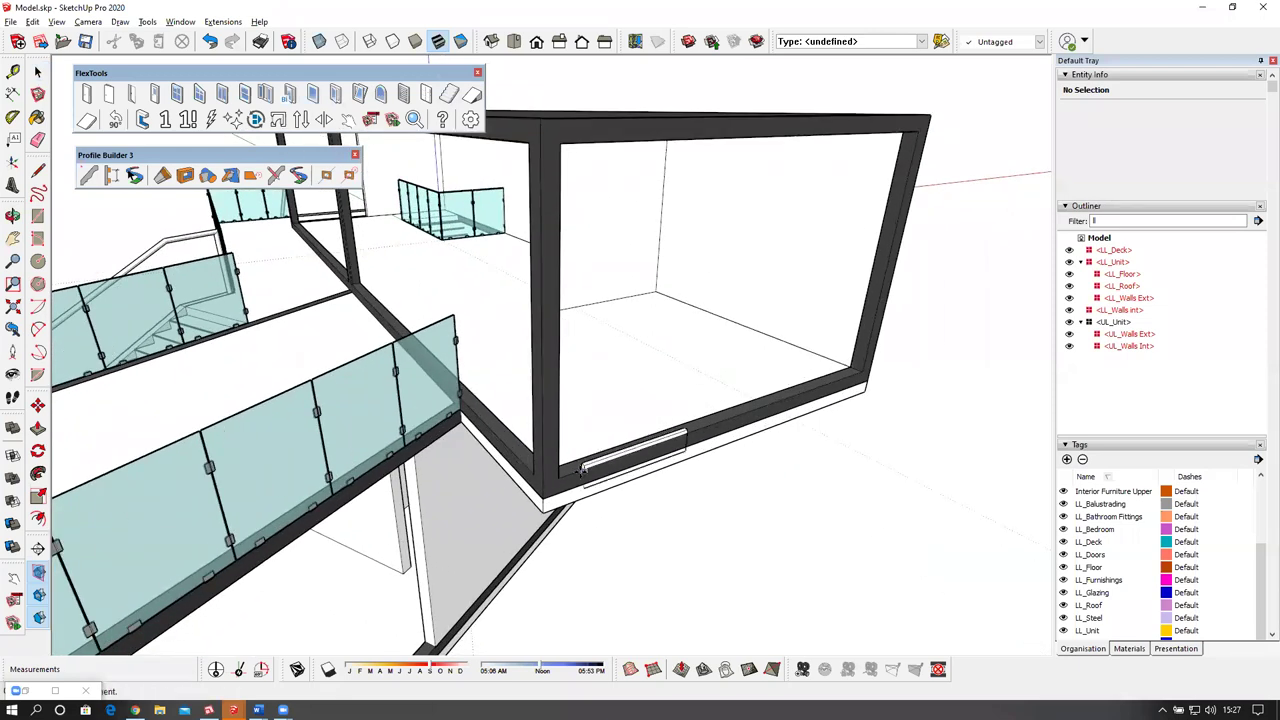
{"action": "left_click", "coordinate": [568, 470]}
{"action": "scroll", "coordinate": [558, 463], "scroll_direction": "up", "scroll_amount": 4}
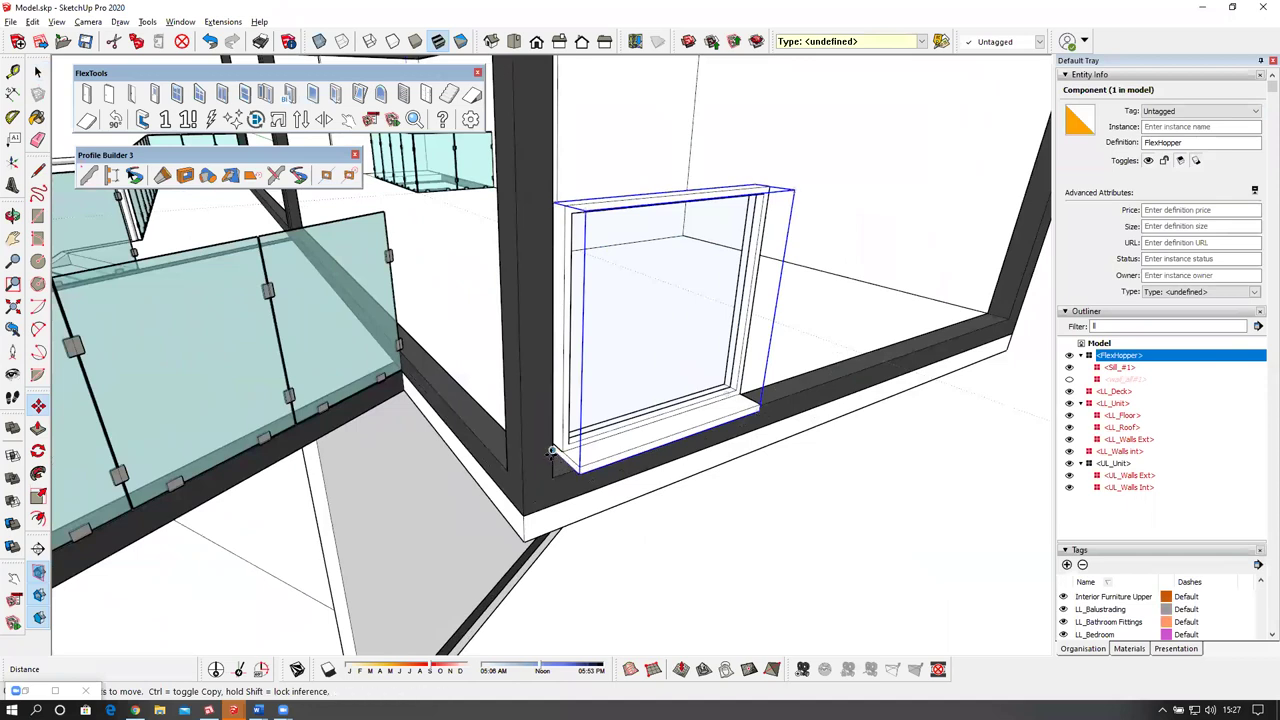
{"action": "left_click", "coordinate": [553, 455]}
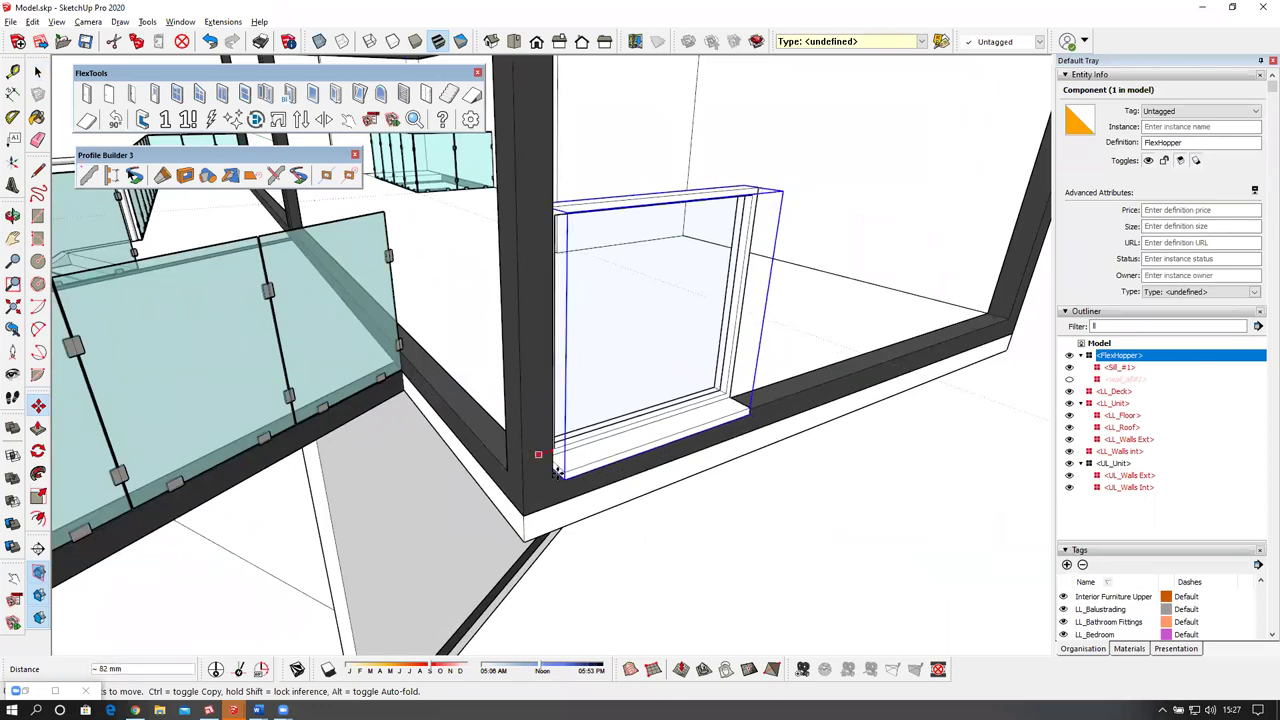
Scale the fixed window's width and height until it fills the upper unit's end opening.
{"action": "middle_click_drag", "start_coordinate": [533, 479], "coordinate": [570, 421]}
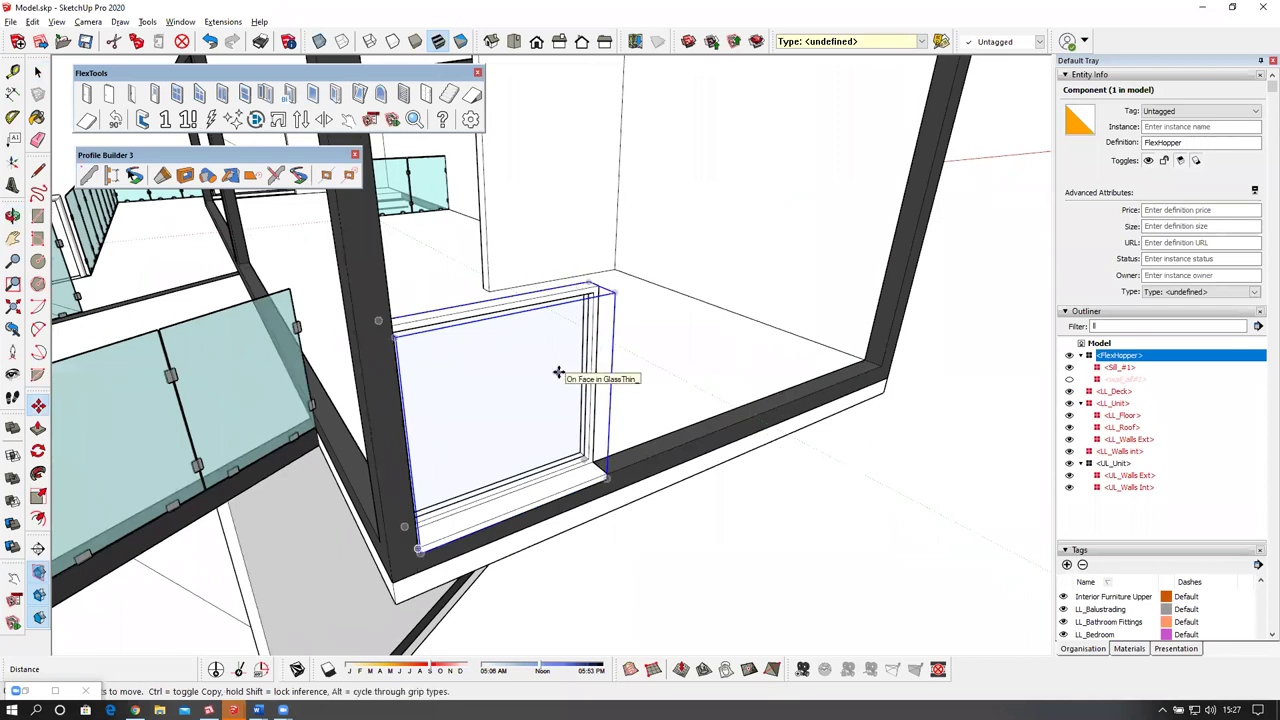
{"action": "key", "text": "s"}
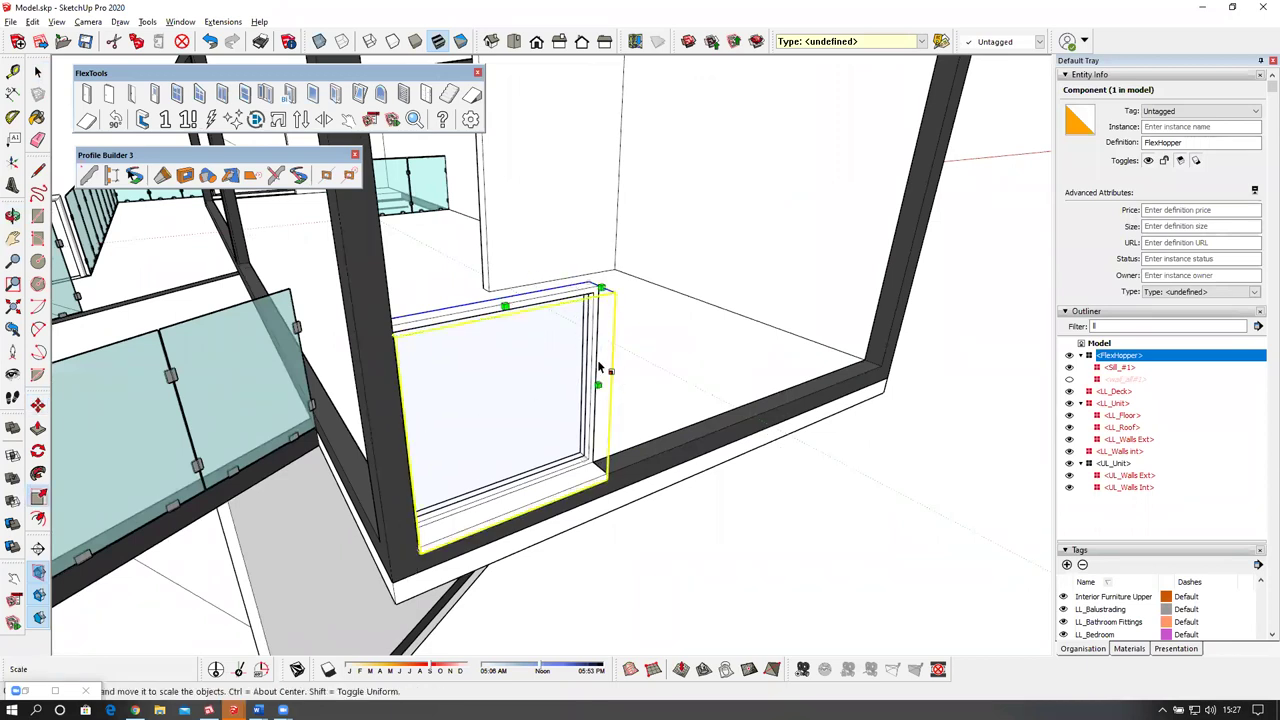
{"action": "left_click", "coordinate": [599, 383]}
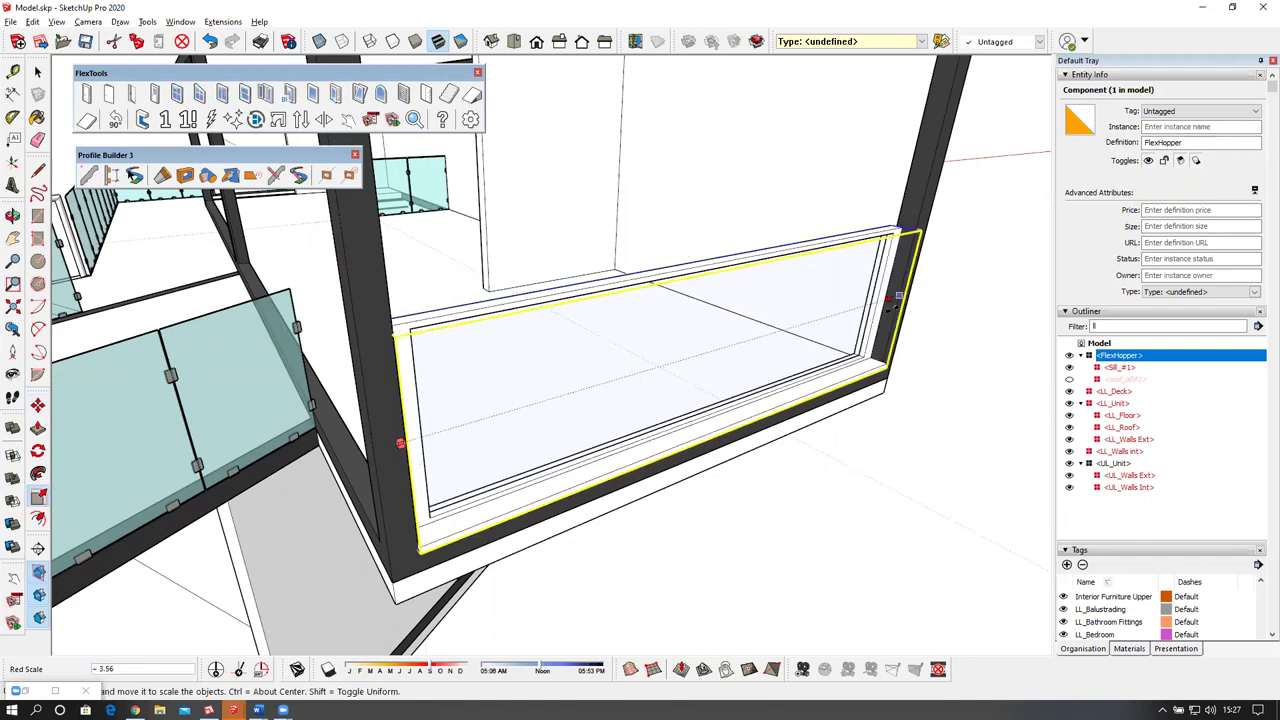
{"action": "left_click", "coordinate": [863, 357]}
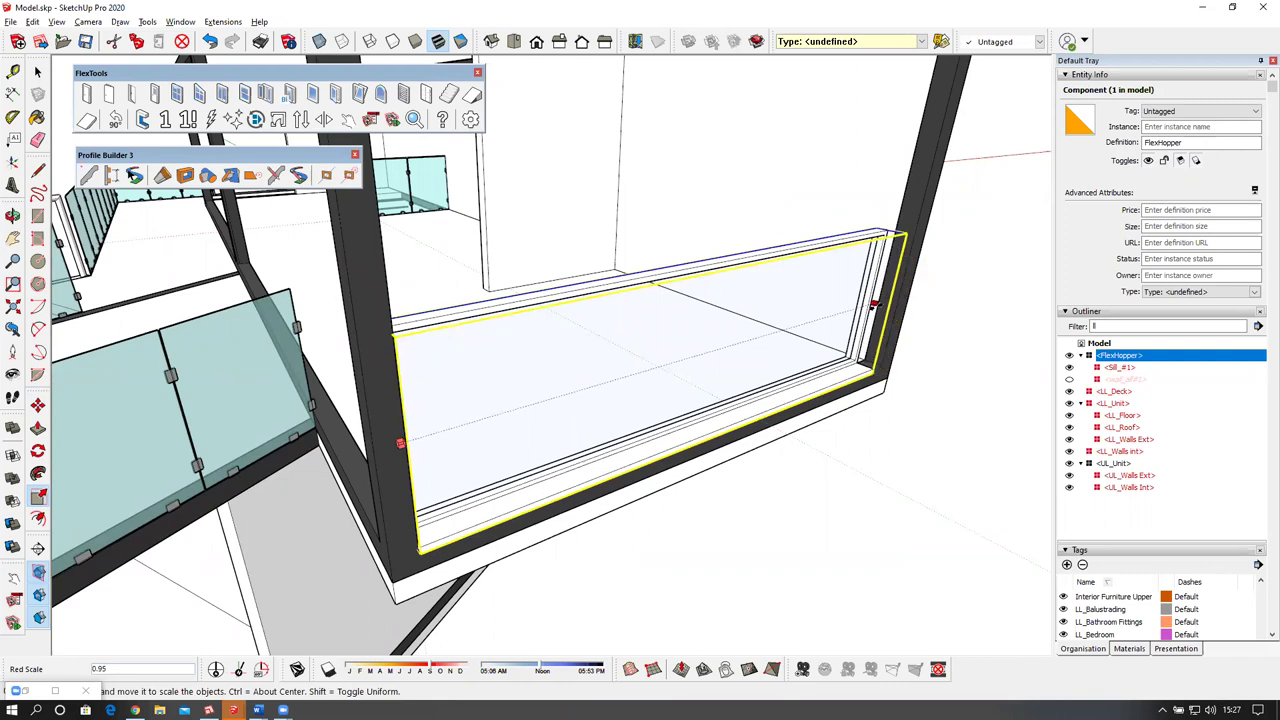
{"action": "middle_click_drag", "start_coordinate": [707, 368], "coordinate": [562, 405], "text": "shift"}
{"action": "scroll", "coordinate": [746, 336], "scroll_direction": "up", "scroll_amount": 5}
{"action": "left_click", "coordinate": [738, 335]}
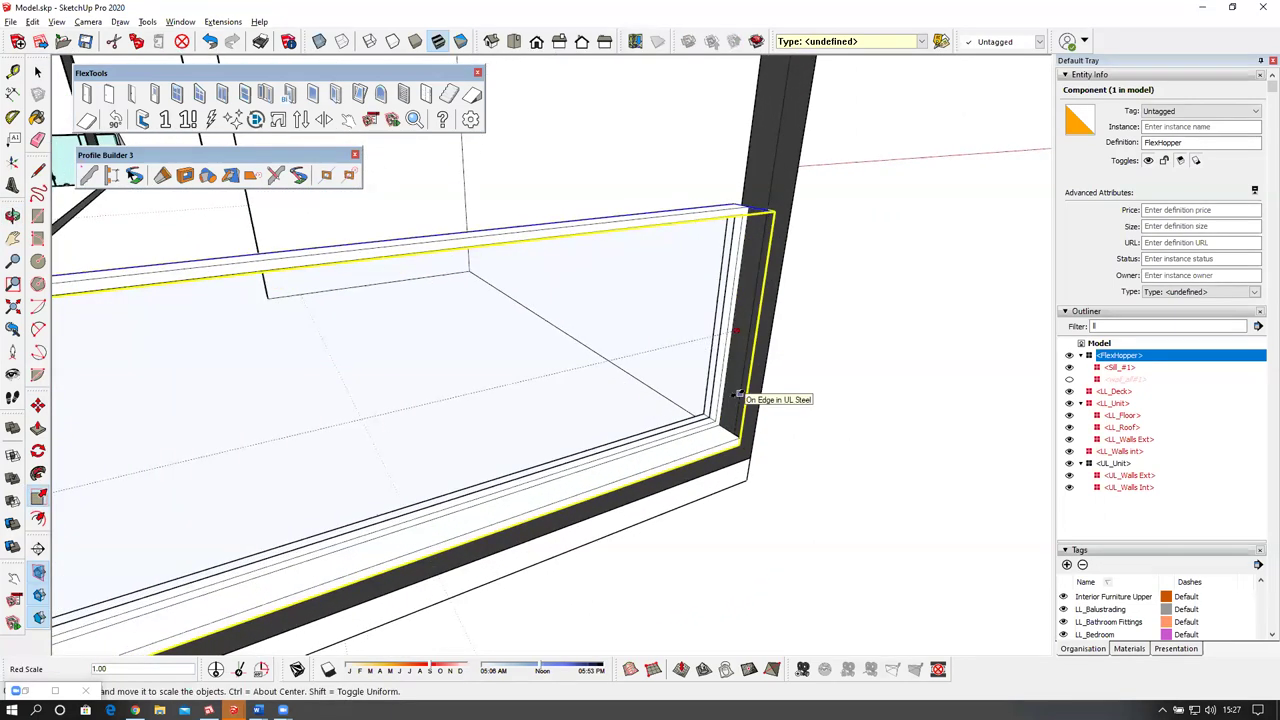
{"action": "scroll", "coordinate": [743, 424], "scroll_direction": "down", "scroll_amount": 6}
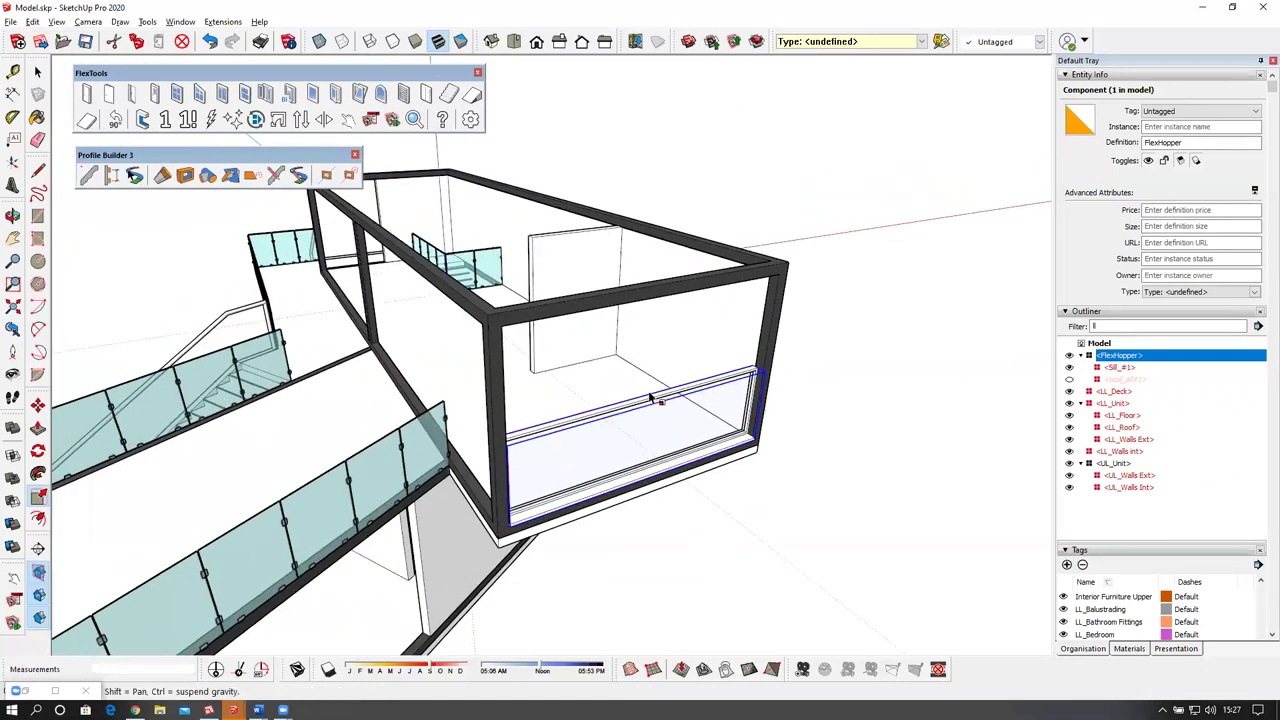
{"action": "left_click_drag", "start_coordinate": [647, 400], "coordinate": [825, 228]}
{"action": "middle_click_drag", "start_coordinate": [797, 333], "coordinate": [498, 168]}
Copy the scaled end window down to the lower corner of the lower unit's side opening.
{"action": "scroll", "coordinate": [491, 163], "scroll_direction": "up", "scroll_amount": 1}
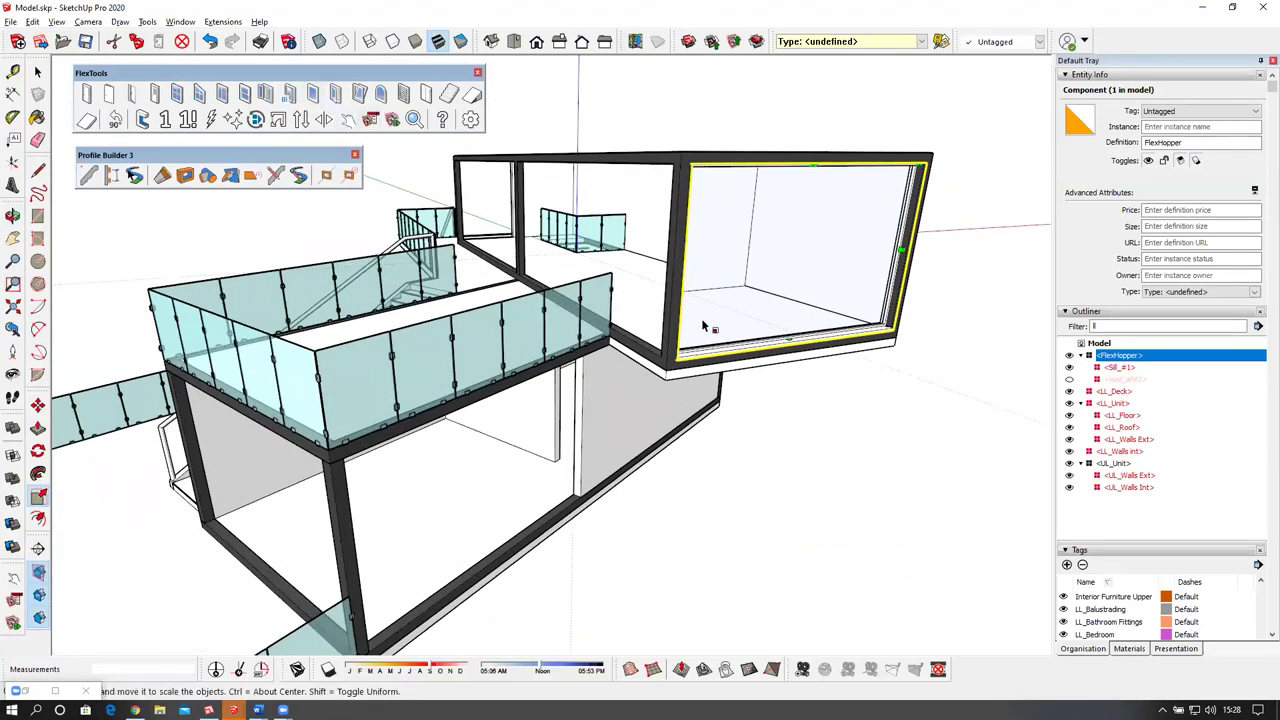
{"action": "middle_click_drag", "start_coordinate": [703, 326], "coordinate": [713, 326]}
{"action": "left_click", "coordinate": [681, 356]}
{"action": "scroll", "coordinate": [483, 478], "scroll_direction": "up", "scroll_amount": 5}
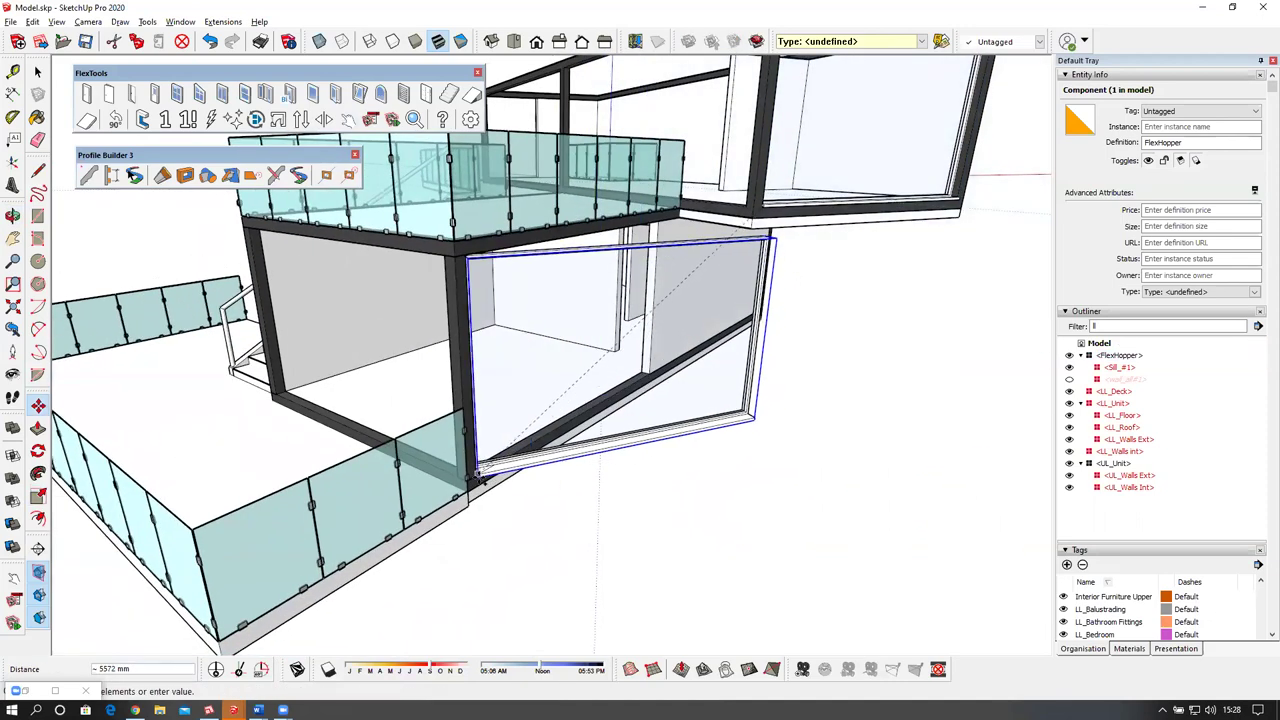
{"action": "left_click", "coordinate": [506, 411]}
Rotate the copied window about its lower corner to align it with the lower unit's side.
{"action": "middle_click_drag", "start_coordinate": [510, 460], "coordinate": [518, 517]}
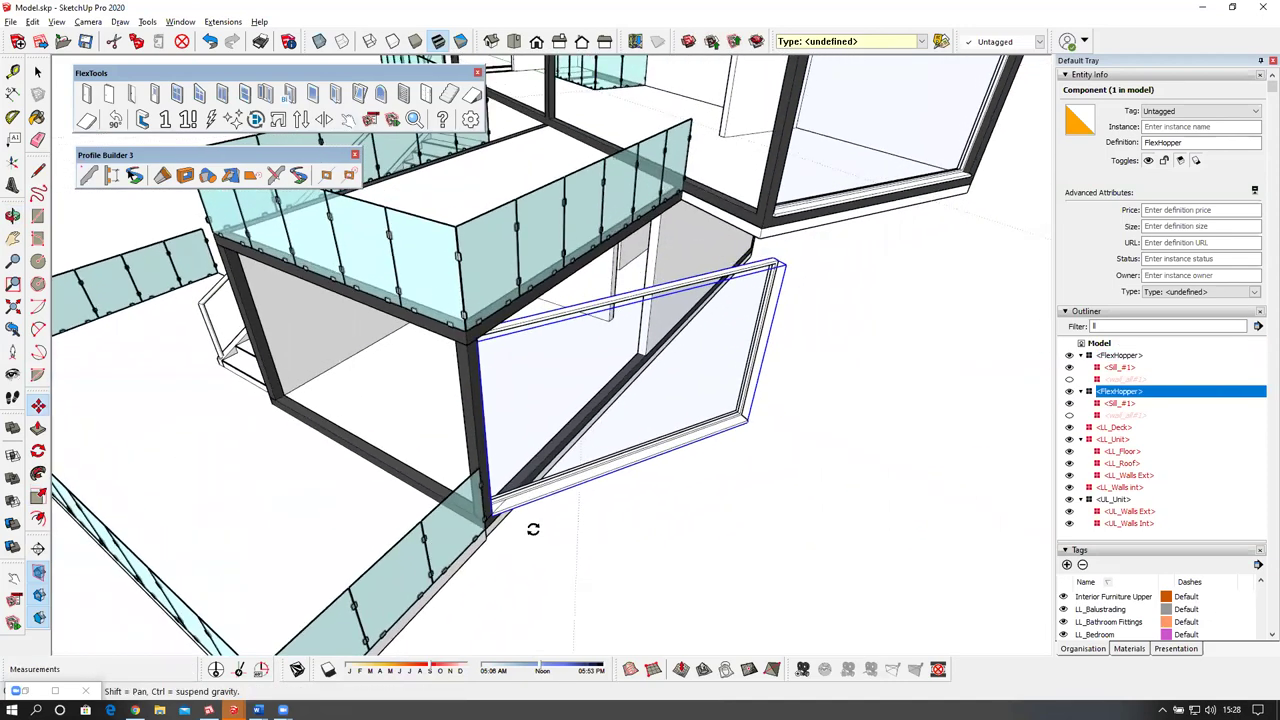
{"action": "key", "text": "q"}
{"action": "scroll", "coordinate": [483, 521], "scroll_direction": "up", "scroll_amount": 3}
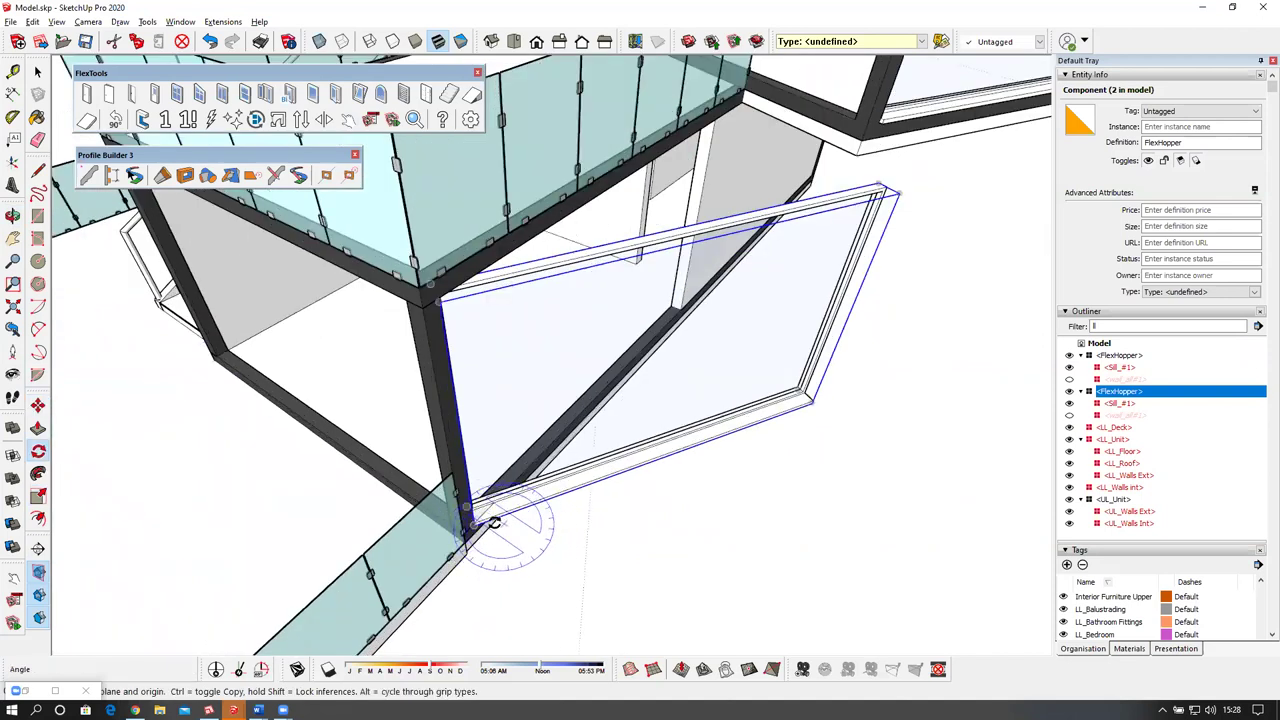
{"action": "left_click", "coordinate": [731, 432]}
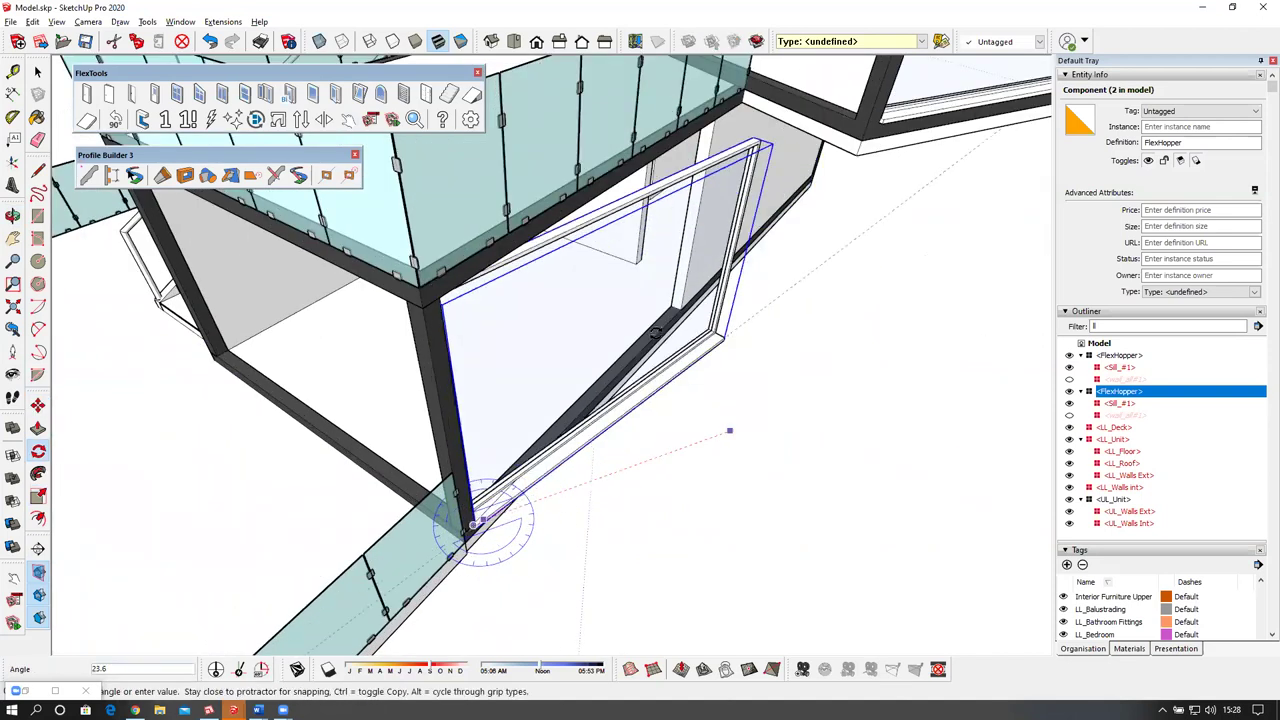
{"action": "left_click", "coordinate": [727, 425]}
Move the copied window along the lower unit's steel beam so its outer corner meets the end of the wall.
{"action": "middle_click_drag", "start_coordinate": [700, 340], "coordinate": [714, 286]}
{"action": "key", "text": "m"}
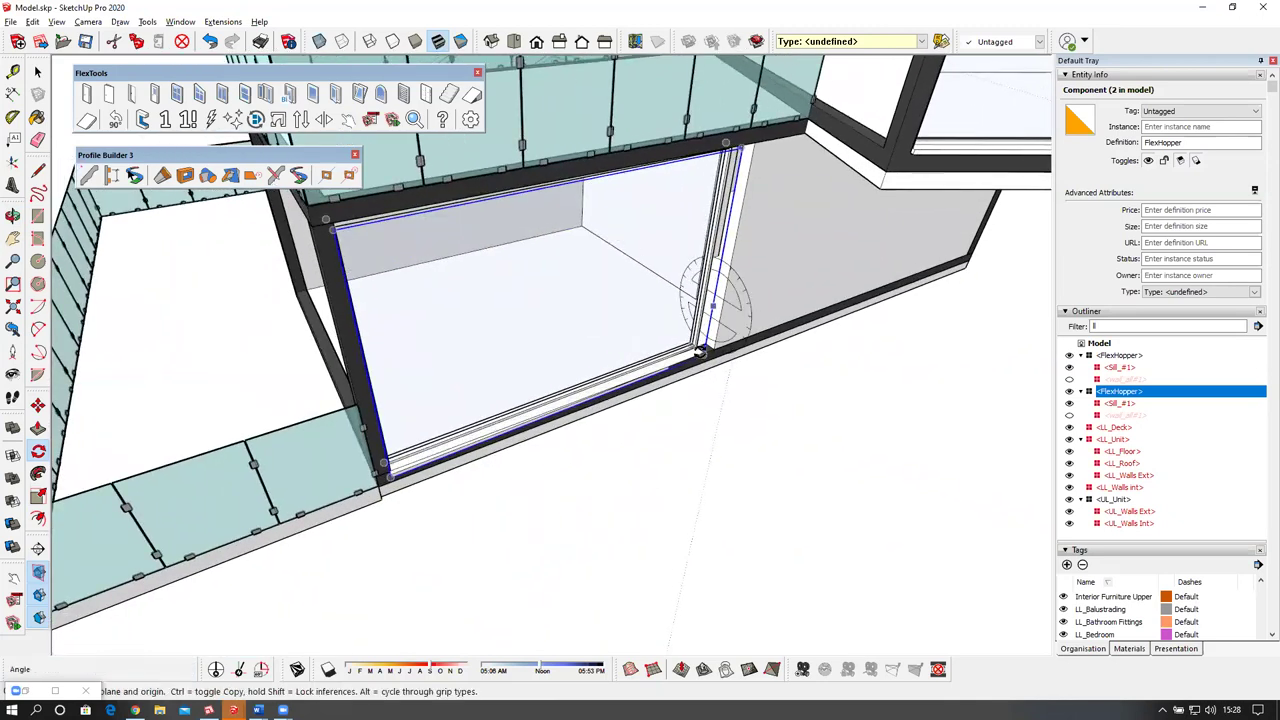
{"action": "scroll", "coordinate": [705, 370], "scroll_direction": "up", "scroll_amount": 5}
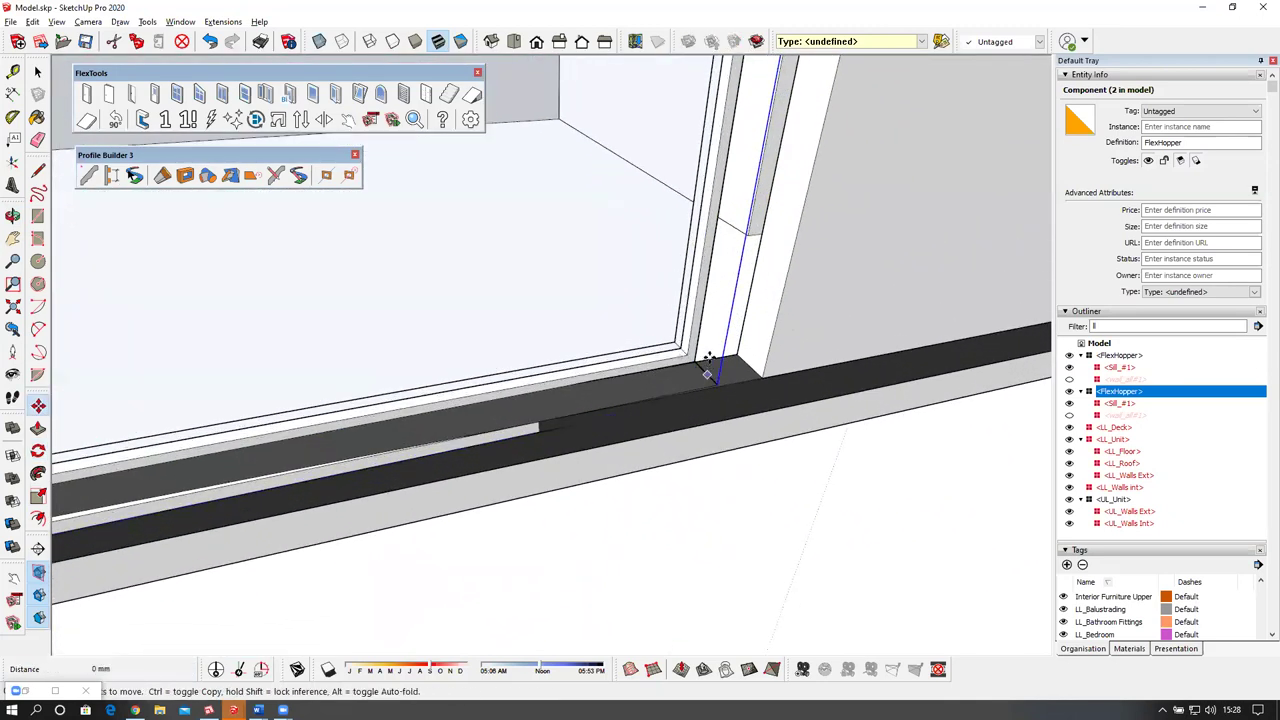
{"action": "left_click", "coordinate": [708, 368]}
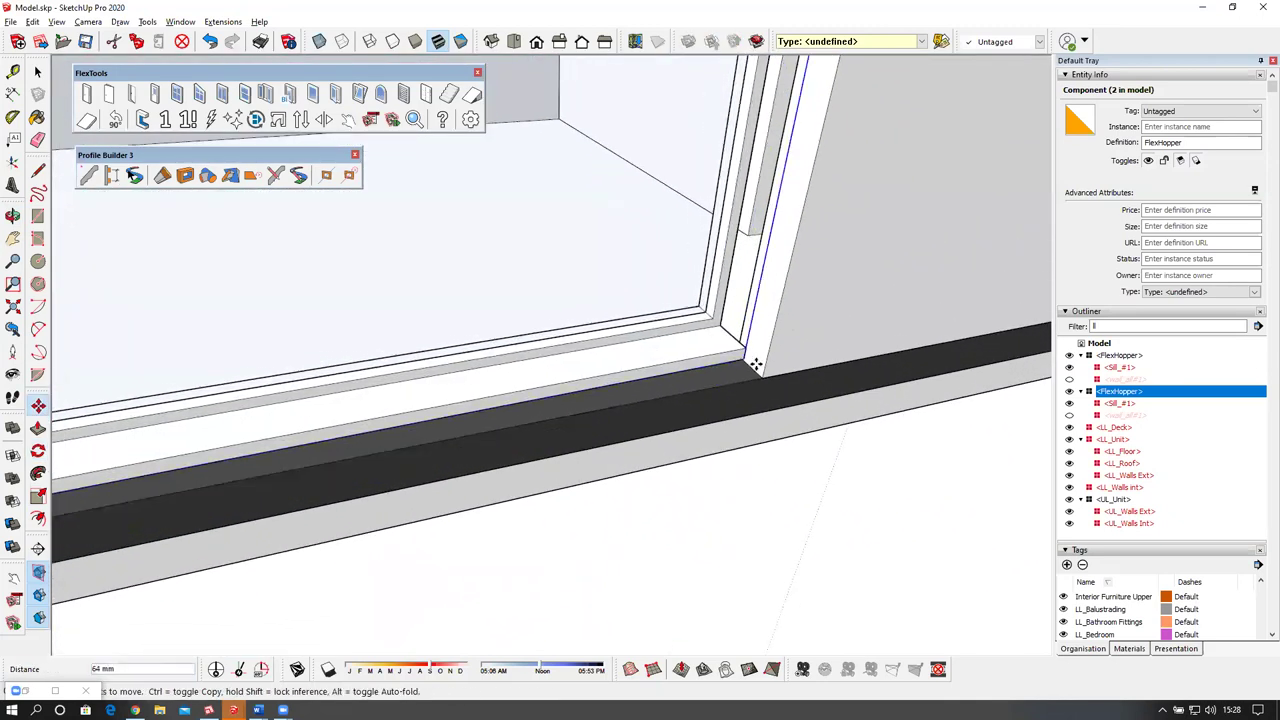
{"action": "mouse_move", "coordinate": [766, 380]}
{"action": "middle_mouse_down"}
{"action": "mouse_move", "coordinate": [837, 286]}
{"action": "mouse_move", "coordinate": [633, 302]}
{"action": "mouse_move", "coordinate": [660, 316]}
{"action": "middle_mouse_up"}
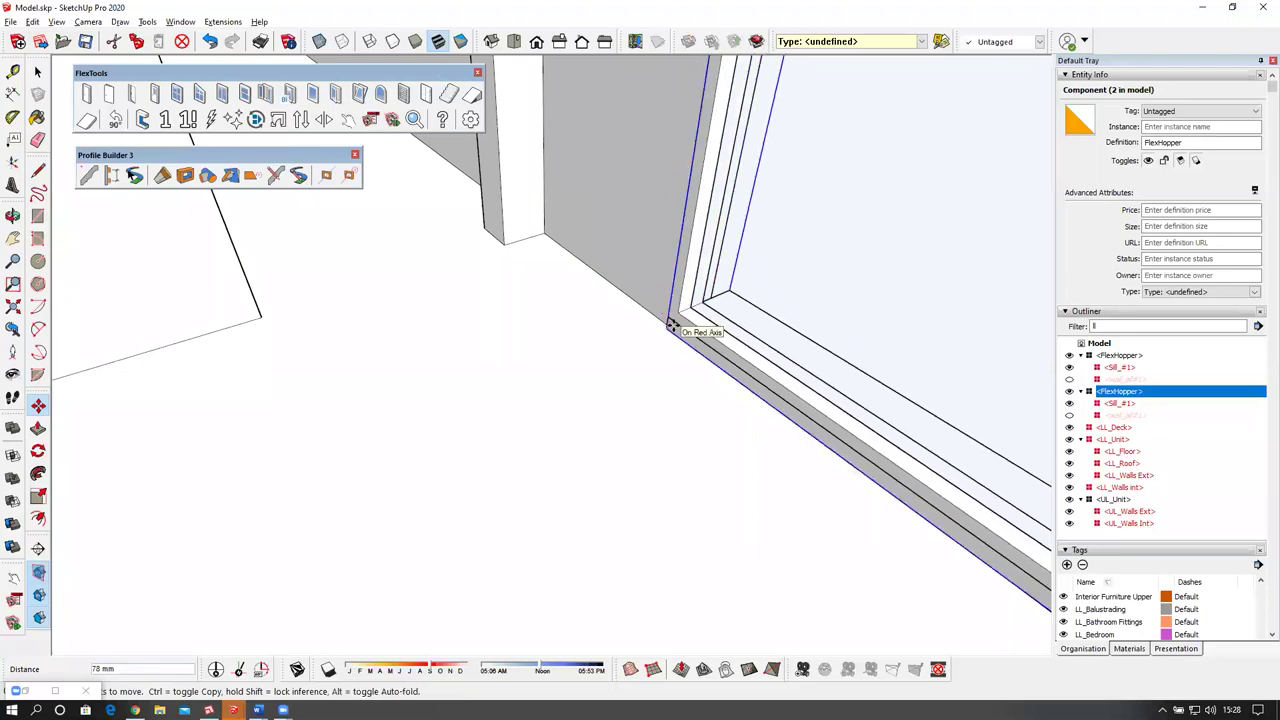
{"action": "middle_click_drag", "start_coordinate": [756, 324], "coordinate": [660, 375]}
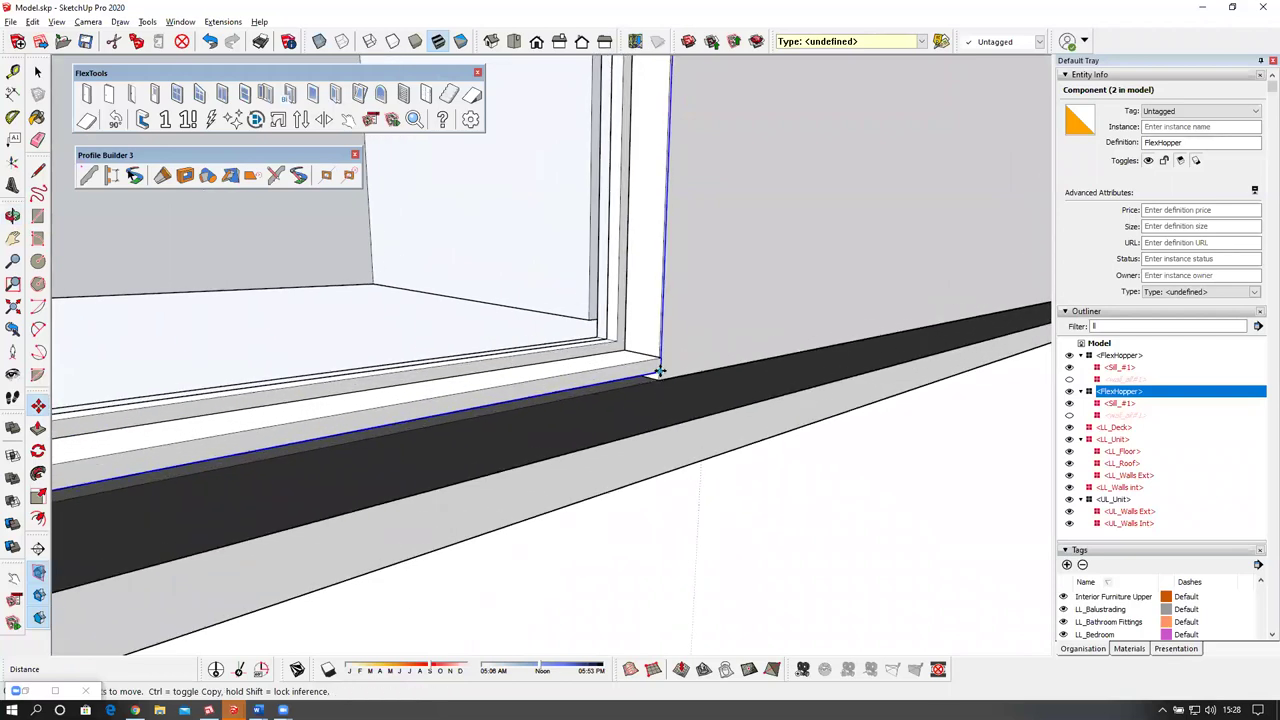
Scale the lower unit's window width so it fits between the wall end and the steel corner post.
{"action": "middle_click_drag", "start_coordinate": [718, 376], "coordinate": [549, 397]}
{"action": "scroll", "coordinate": [522, 362], "scroll_direction": "up", "scroll_amount": 2}
{"action": "scroll", "coordinate": [549, 397], "scroll_direction": "up", "scroll_amount": 2}
{"action": "key", "text": "s"}
{"action": "middle_click_drag", "start_coordinate": [403, 360], "coordinate": [596, 318]}
{"action": "middle_click_drag", "start_coordinate": [486, 364], "coordinate": [545, 352]}
{"action": "scroll", "coordinate": [462, 356], "scroll_direction": "up", "scroll_amount": 2}
{"action": "left_click_drag", "start_coordinate": [468, 356], "coordinate": [456, 354]}
Insert another Flex Fixed Window on the upper unit's long side beside the intermediate steel post.
{"action": "scroll", "coordinate": [462, 372], "scroll_direction": "down", "scroll_amount": 3}
{"action": "middle_click_drag", "start_coordinate": [466, 374], "coordinate": [868, 380]}
{"action": "scroll", "coordinate": [620, 297], "scroll_direction": "up", "scroll_amount": 1}
{"action": "scroll", "coordinate": [660, 389], "scroll_direction": "down", "scroll_amount": 4}
{"action": "middle_click_drag", "start_coordinate": [664, 390], "coordinate": [925, 368]}
{"action": "scroll", "coordinate": [684, 419], "scroll_direction": "down", "scroll_amount": 5}
{"action": "middle_click_drag", "start_coordinate": [684, 419], "coordinate": [721, 381]}
{"action": "left_click", "coordinate": [720, 380]}
{"action": "scroll", "coordinate": [715, 378], "scroll_direction": "up", "scroll_amount": 3}
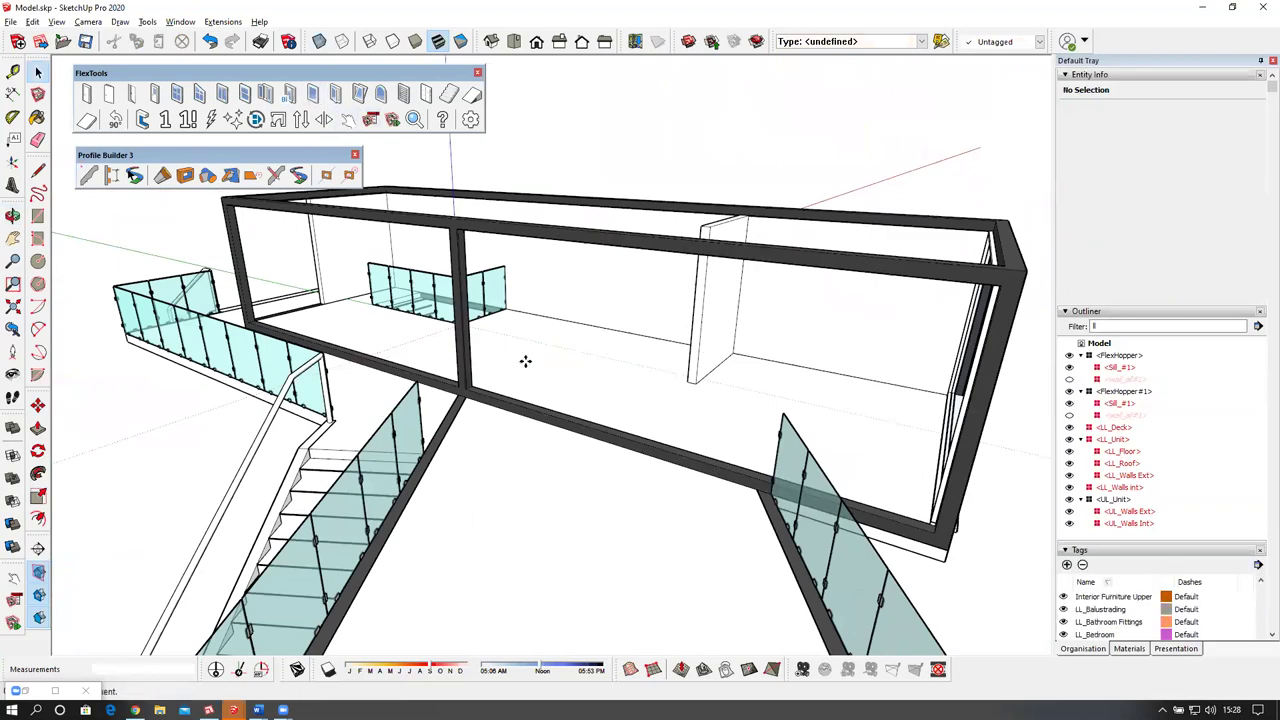
{"action": "scroll", "coordinate": [479, 393], "scroll_direction": "up", "scroll_amount": 2}
{"action": "left_click", "coordinate": [480, 395]}
Move the new window into the corner between the intermediate post and the bottom steel beam.
{"action": "middle_click_drag", "start_coordinate": [710, 474], "coordinate": [868, 455]}
{"action": "scroll", "coordinate": [596, 428], "scroll_direction": "up", "scroll_amount": 6}
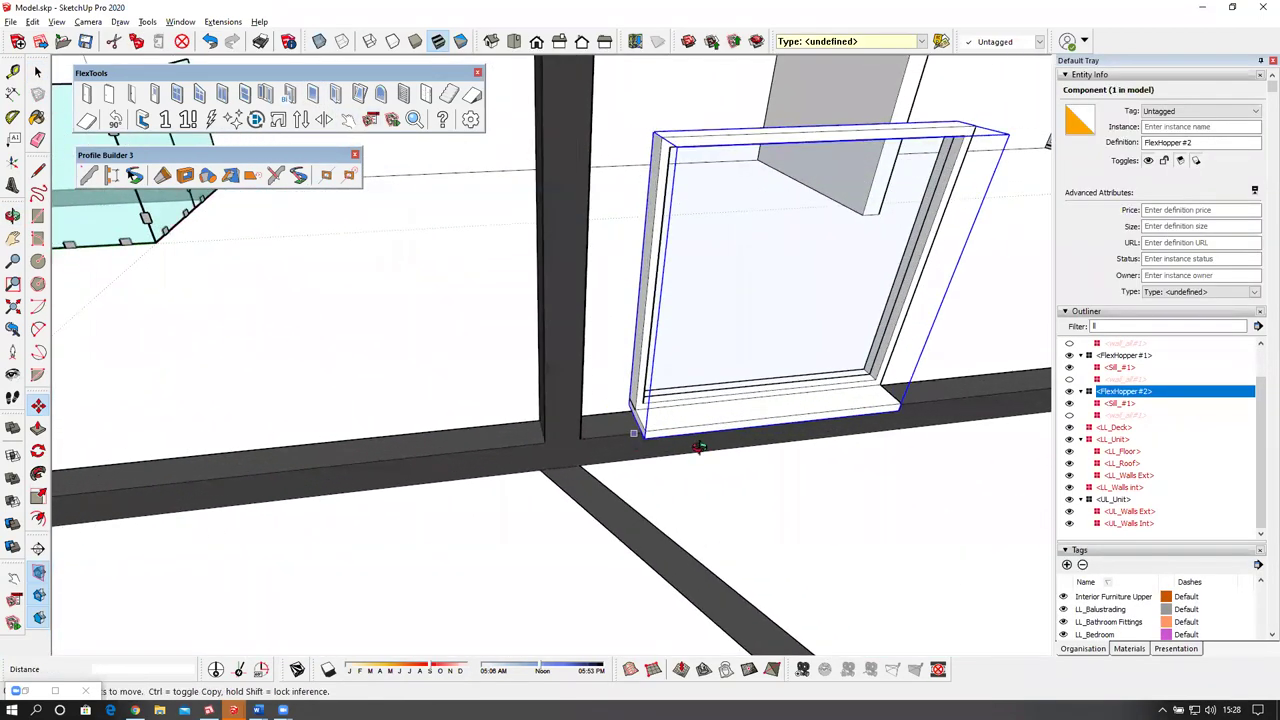
{"action": "left_click", "coordinate": [630, 392]}
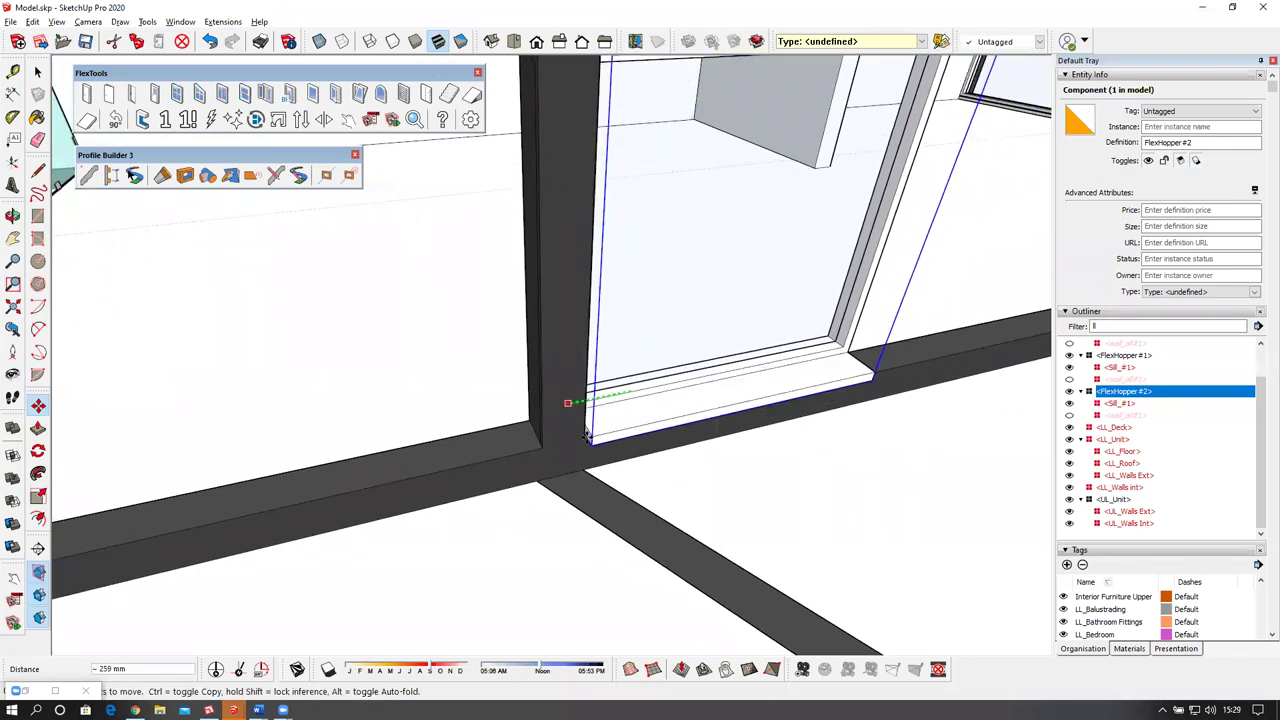
Scale the long-side window's width to span from the intermediate post to the upper unit's corner post.
{"action": "middle_click_drag", "start_coordinate": [585, 438], "coordinate": [402, 372]}
{"action": "key", "text": "s"}
{"action": "middle_click_drag", "start_coordinate": [392, 317], "coordinate": [763, 451]}
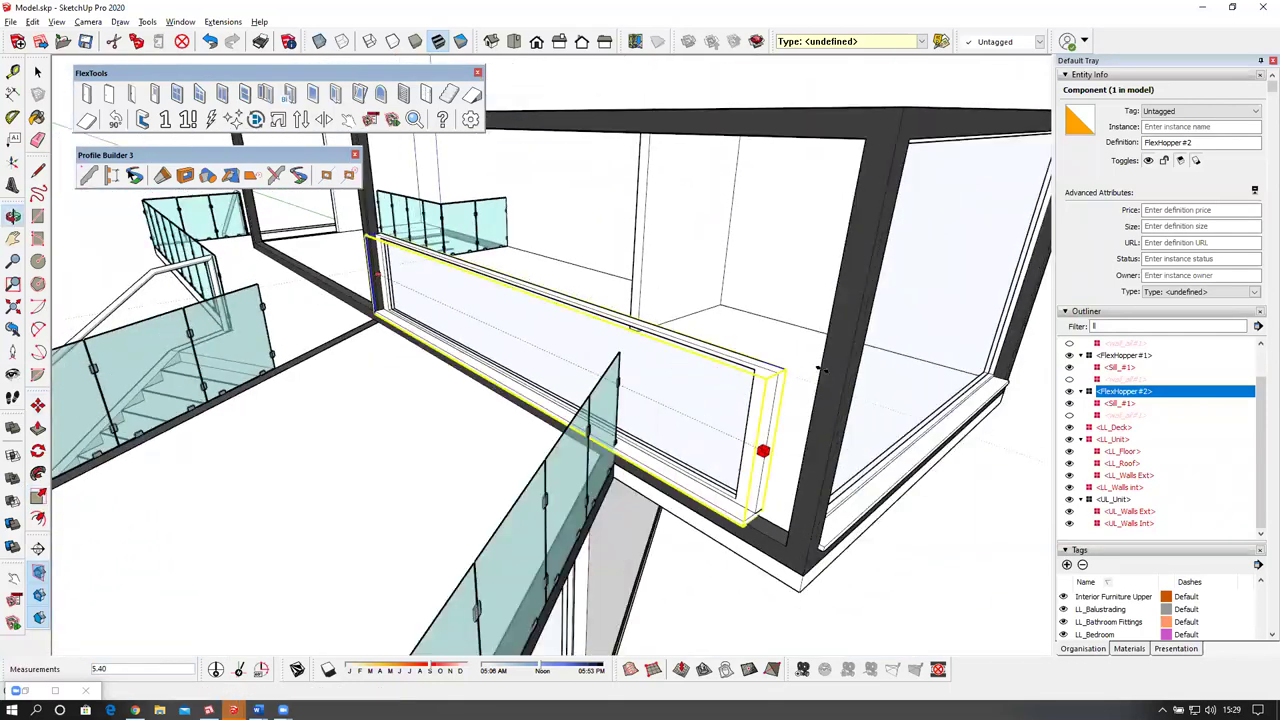
{"action": "middle_click_drag", "start_coordinate": [563, 326], "coordinate": [486, 329]}
{"action": "scroll", "coordinate": [487, 329], "scroll_direction": "up", "scroll_amount": 5}
{"action": "left_click", "coordinate": [489, 329]}
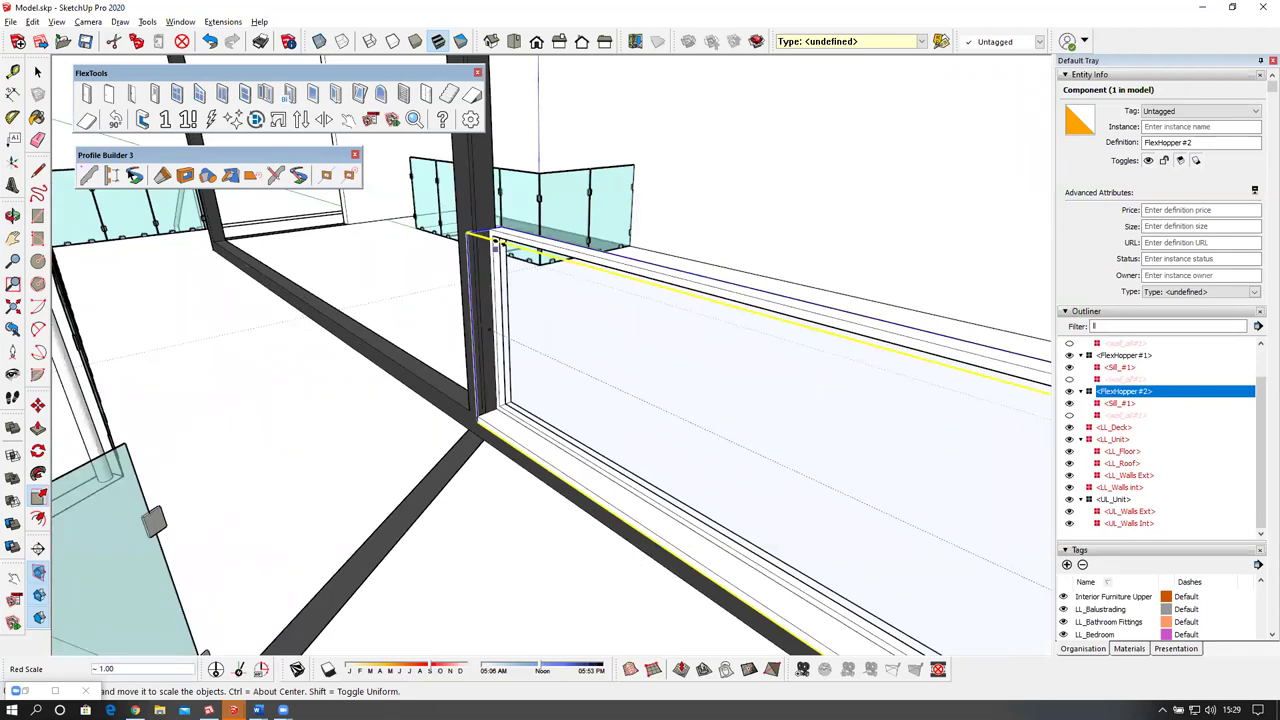
{"action": "scroll", "coordinate": [475, 318], "scroll_direction": "down", "scroll_amount": 5}
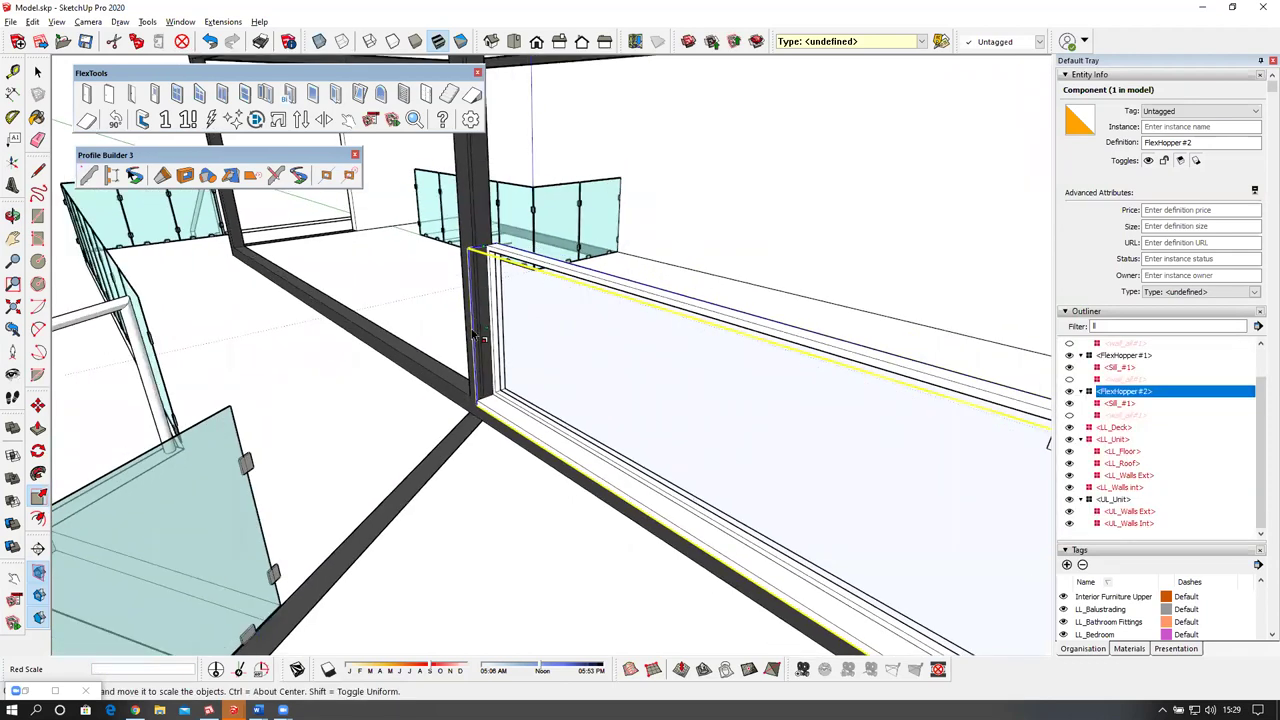
Scale the long-side window's height up to the underside of the top steel beam.
{"action": "middle_click_drag", "start_coordinate": [631, 381], "coordinate": [632, 342]}
{"action": "left_click_drag", "start_coordinate": [631, 343], "coordinate": [706, 190]}
{"action": "middle_click_drag", "start_coordinate": [562, 285], "coordinate": [1130, 448]}
{"action": "scroll", "coordinate": [830, 260], "scroll_direction": "up", "scroll_amount": 5}
Set the upper unit's end window to an inset of 0 mm and a wall thickness of 152 mm in its component options.
{"action": "middle_click_drag", "start_coordinate": [700, 197], "coordinate": [634, 491]}
{"action": "scroll", "coordinate": [637, 551], "scroll_direction": "up", "scroll_amount": 3}
{"action": "middle_click_drag", "start_coordinate": [638, 553], "coordinate": [617, 432]}
{"action": "key", "text": "space"}
{"action": "left_click", "coordinate": [630, 432]}
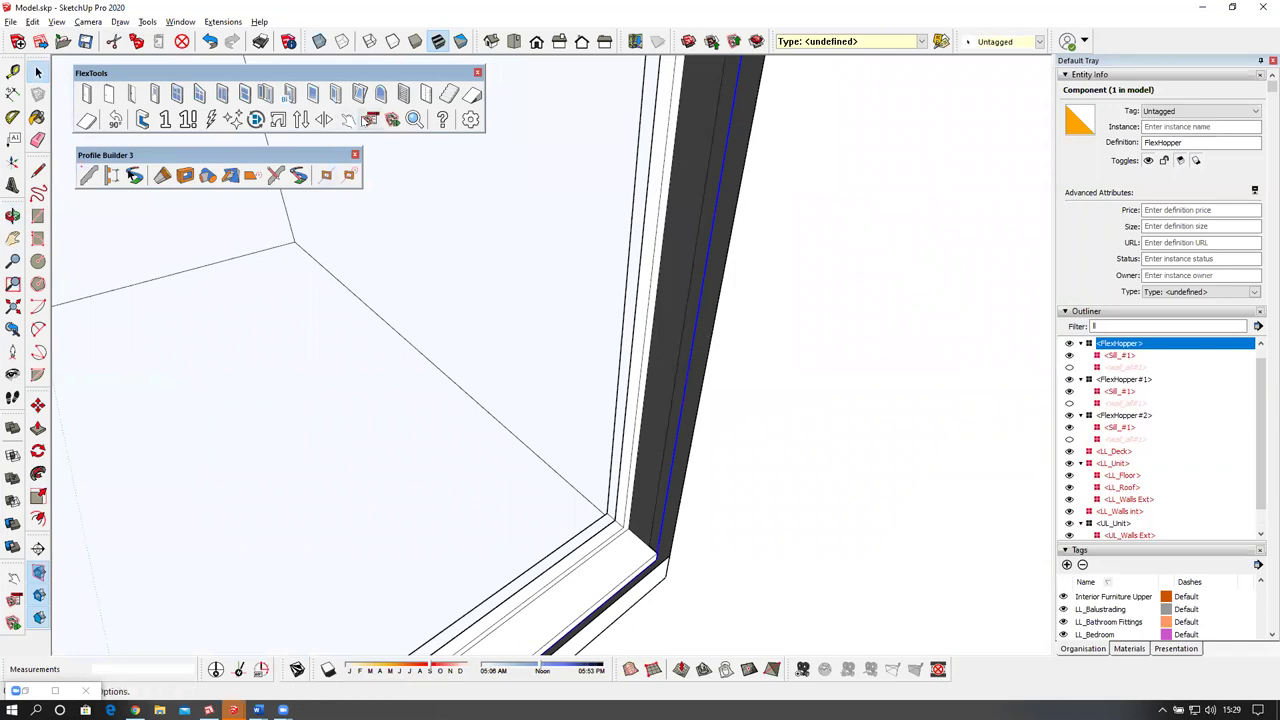
{"action": "left_click", "coordinate": [367, 120]}
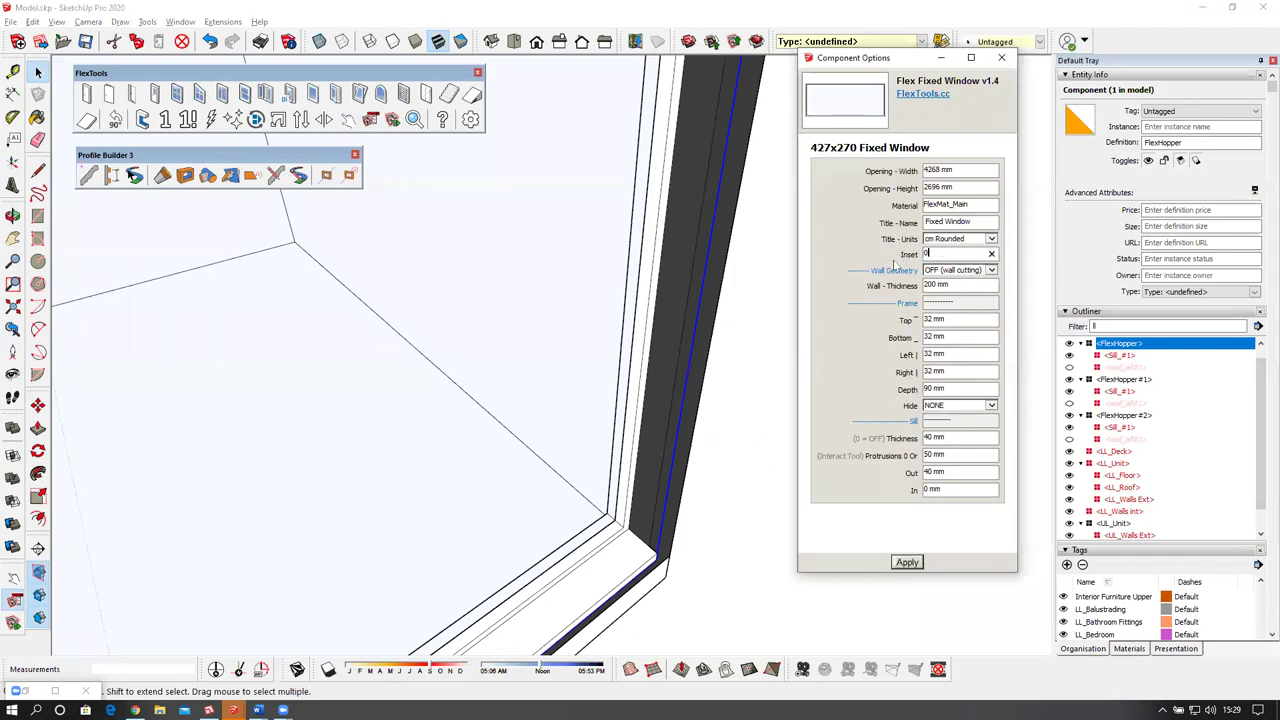
{"action": "left_click", "coordinate": [907, 563]}
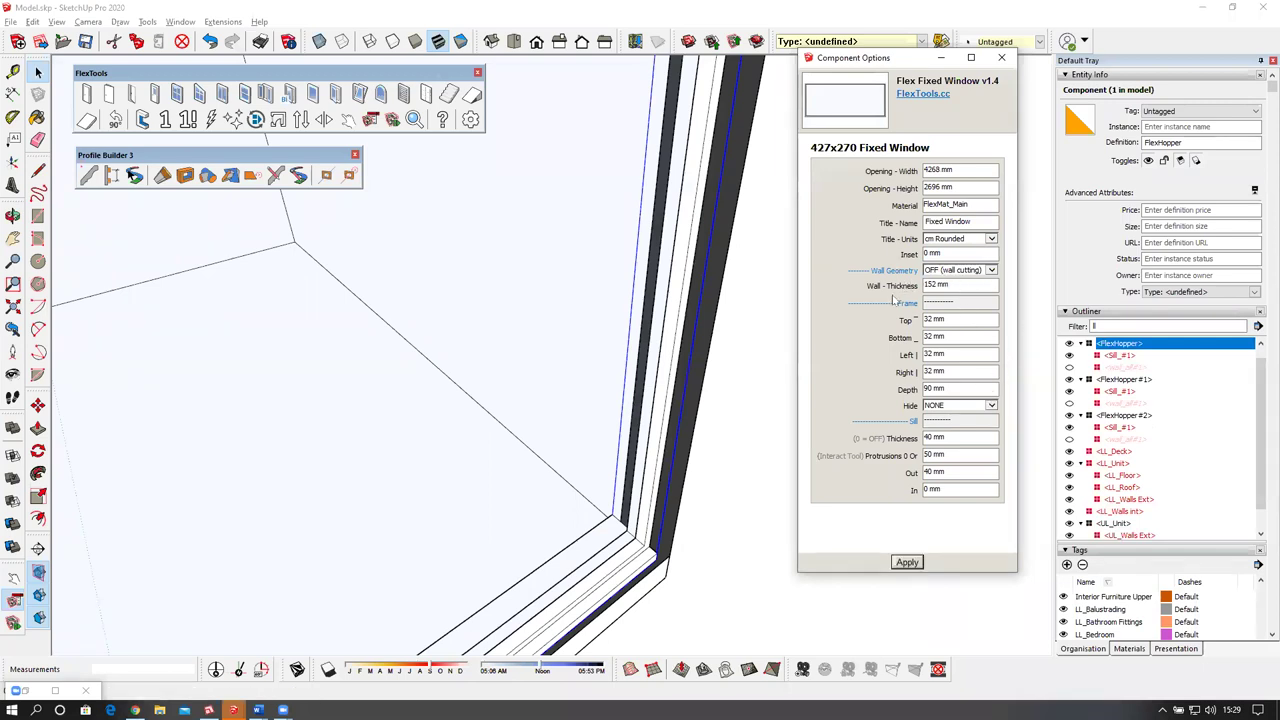
Set the upper unit's long-side window to an inset of 0 mm and a wall thickness of 152 mm in its component options.
{"action": "middle_click_drag", "start_coordinate": [688, 491], "coordinate": [726, 355]}
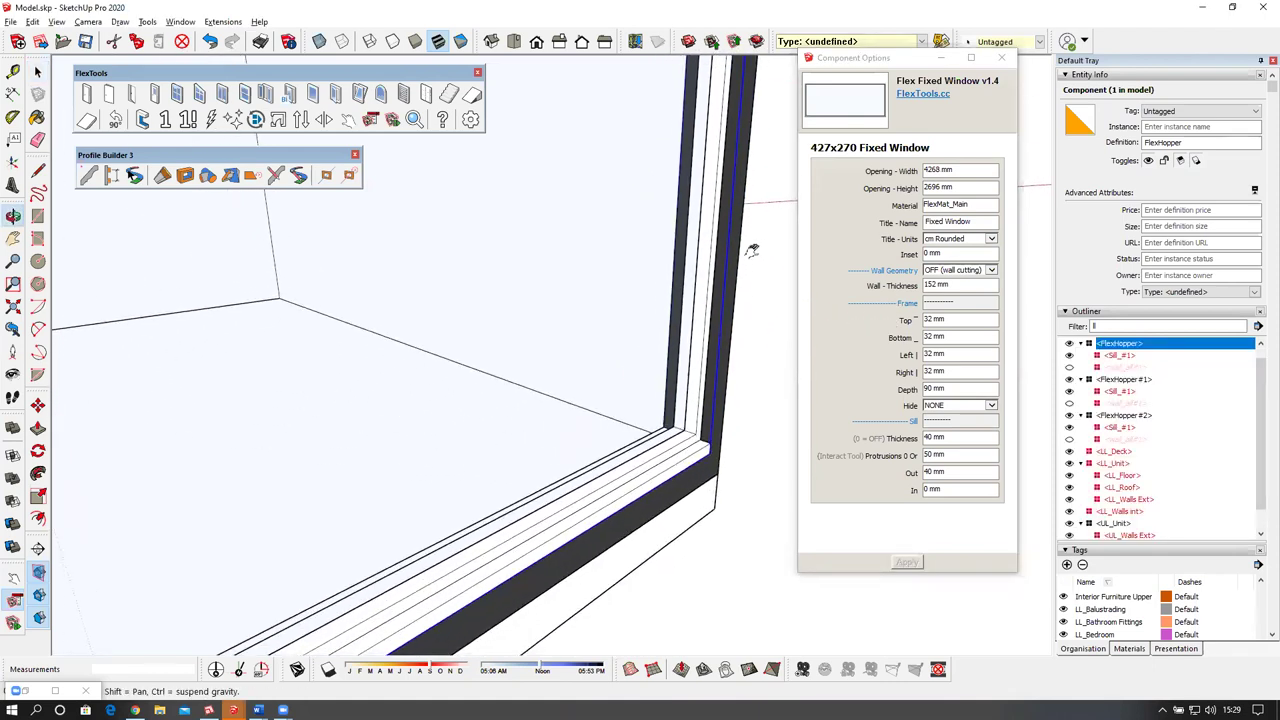
{"action": "scroll", "coordinate": [766, 337], "scroll_direction": "down", "scroll_amount": 10}
{"action": "scroll", "coordinate": [634, 374], "scroll_direction": "up", "scroll_amount": 8}
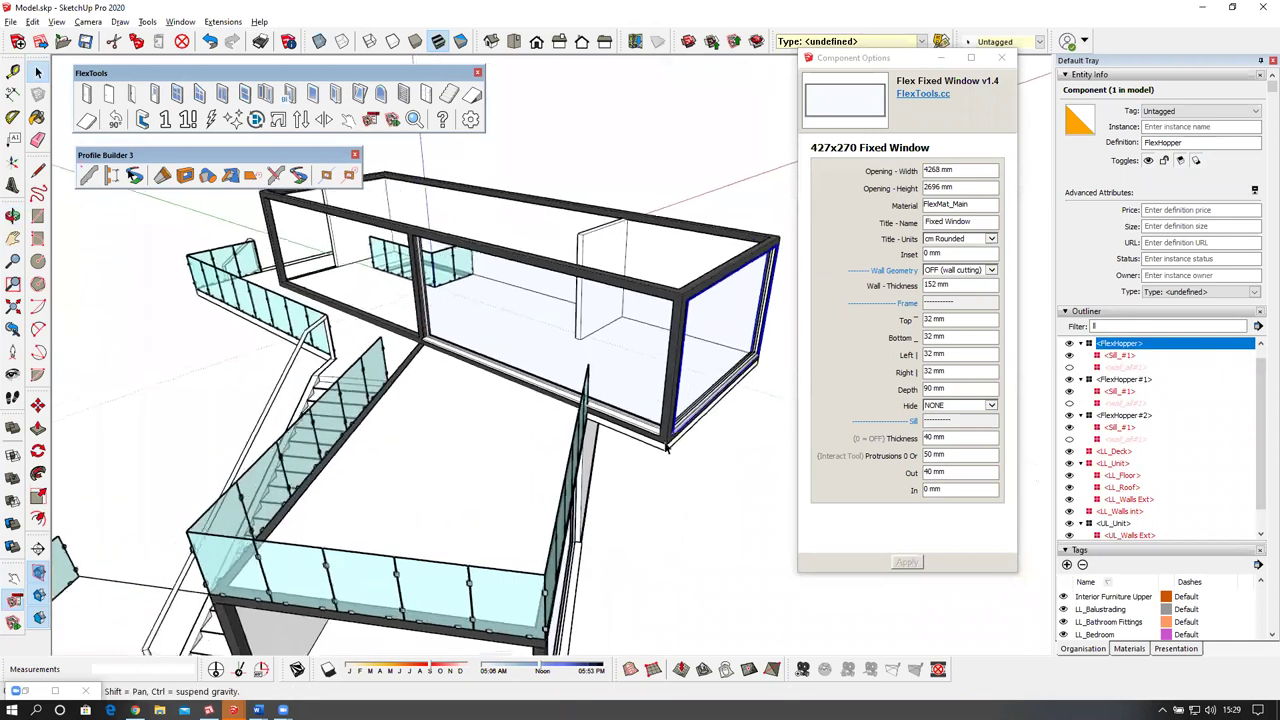
{"action": "left_click", "coordinate": [661, 450]}
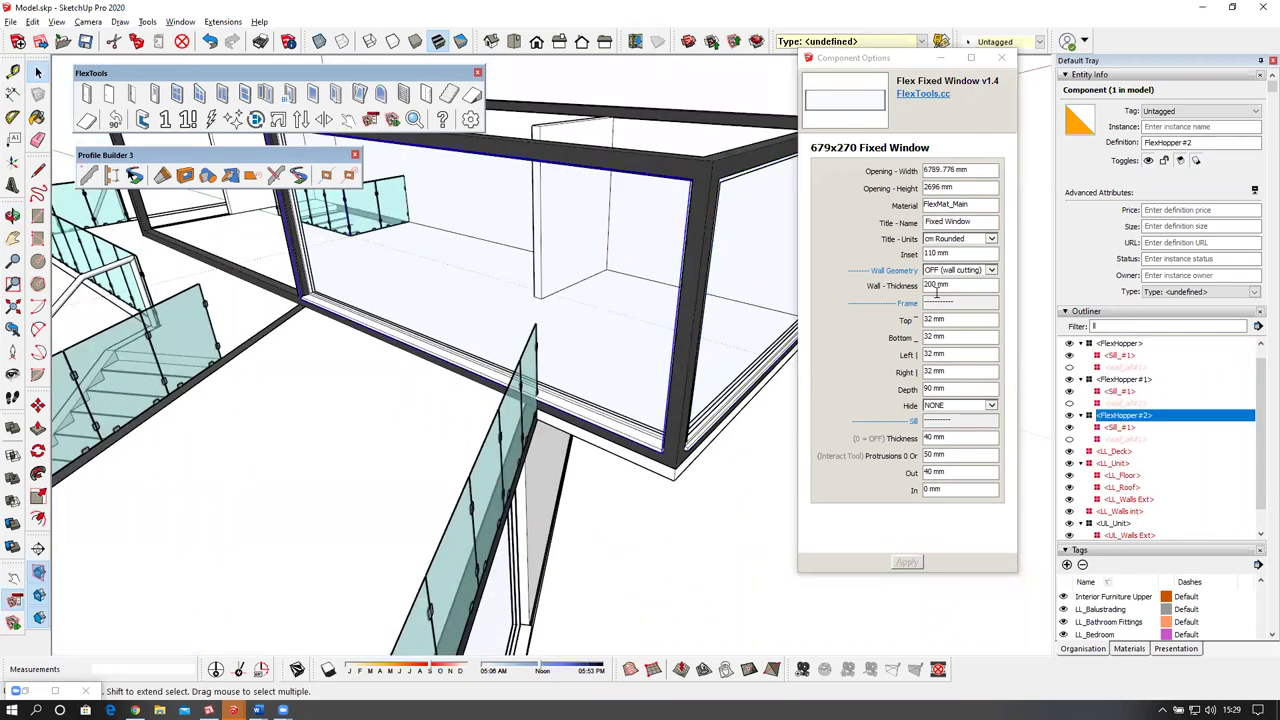
{"action": "left_click_drag", "start_coordinate": [975, 255], "coordinate": [922, 257]}
{"action": "type", "text": "0"}
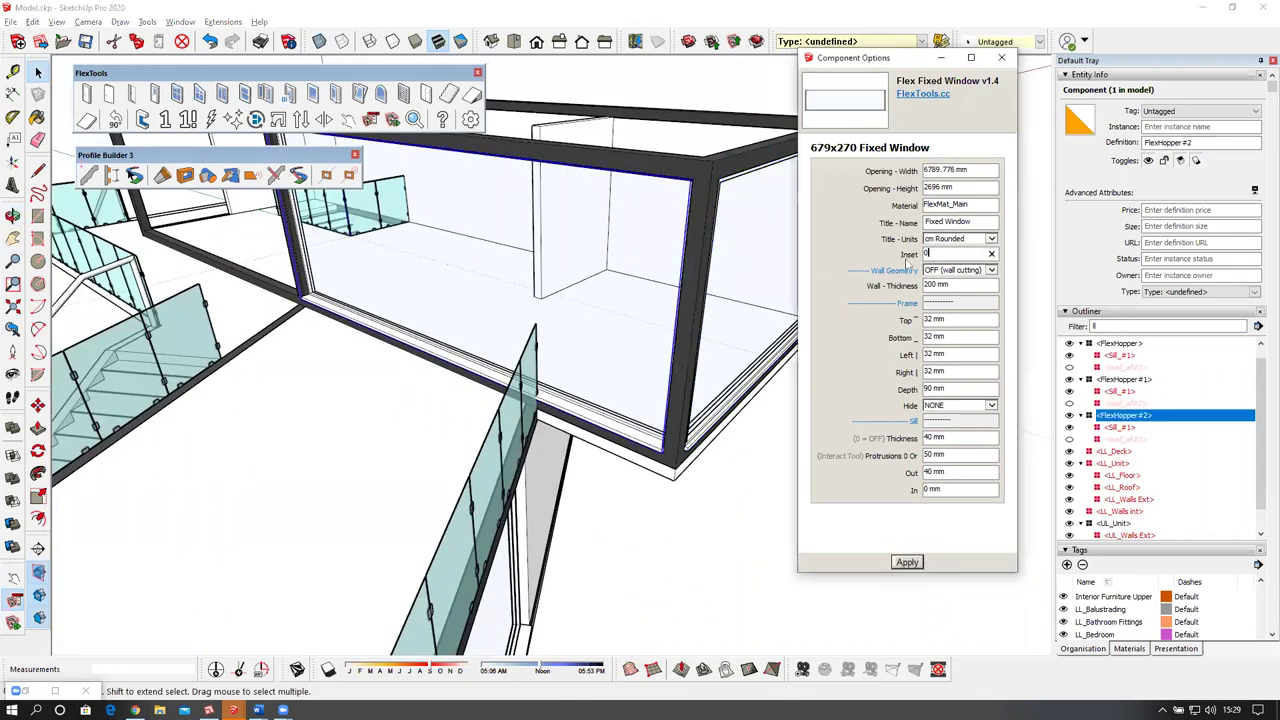
{"action": "left_click_drag", "start_coordinate": [955, 287], "coordinate": [862, 287]}
{"action": "type", "text": "152"}
{"action": "left_click", "coordinate": [910, 562]}
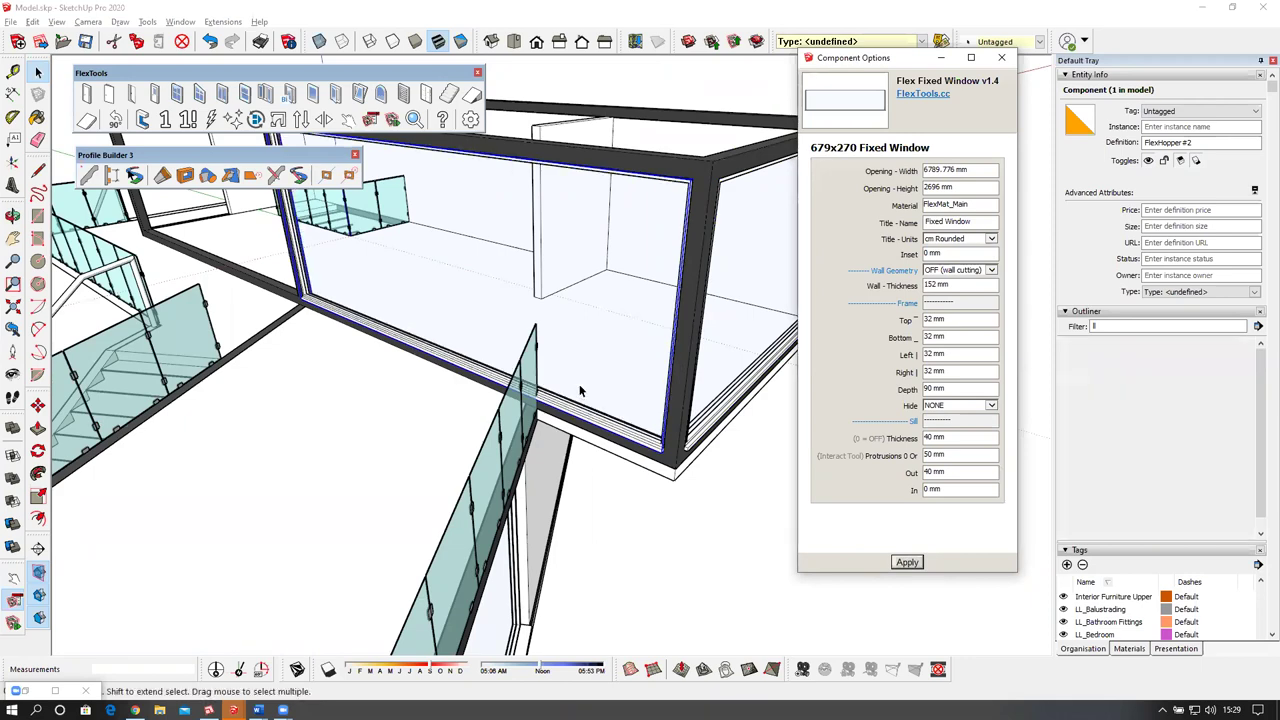
Set the lower unit's fixed window below the deck balustrade to an inset of 0 mm and a wall thickness of 152 mm.
{"action": "middle_click_drag", "start_coordinate": [589, 409], "coordinate": [503, 522]}
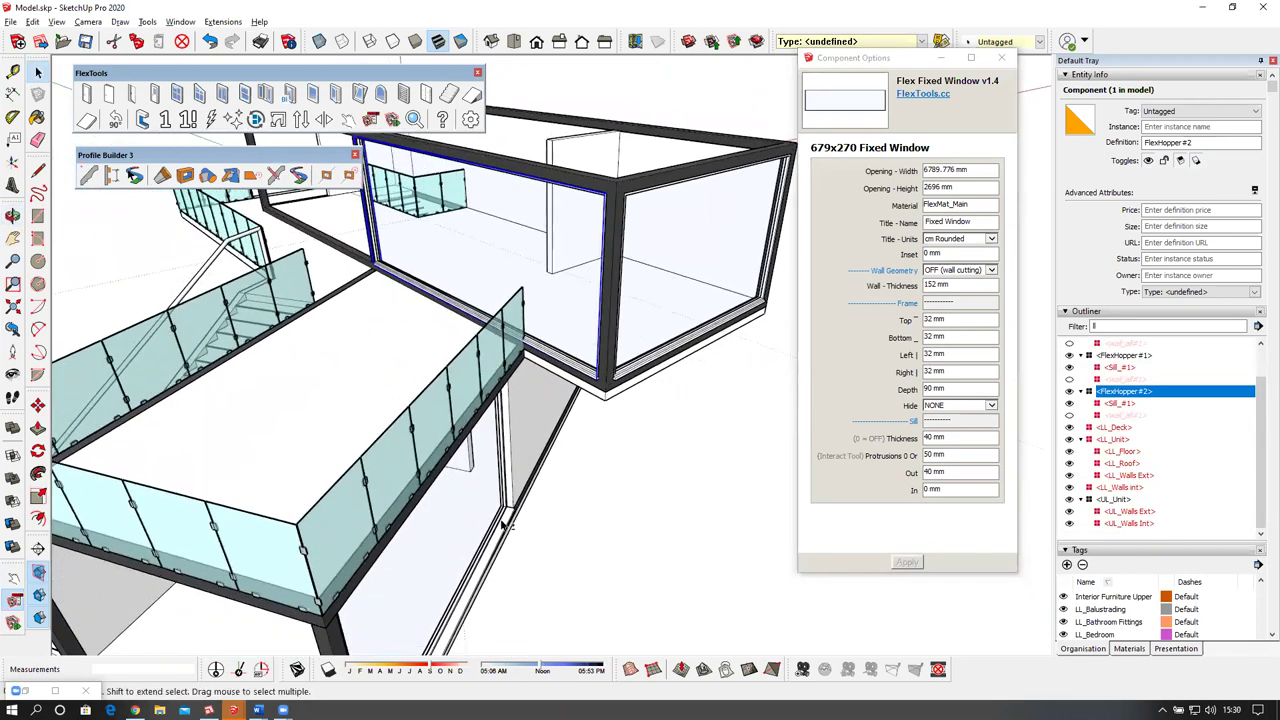
{"action": "scroll", "coordinate": [498, 530], "scroll_direction": "up", "scroll_amount": 2}
{"action": "left_click", "coordinate": [497, 533], "text": "shift"}
{"action": "left_click", "coordinate": [497, 535]}
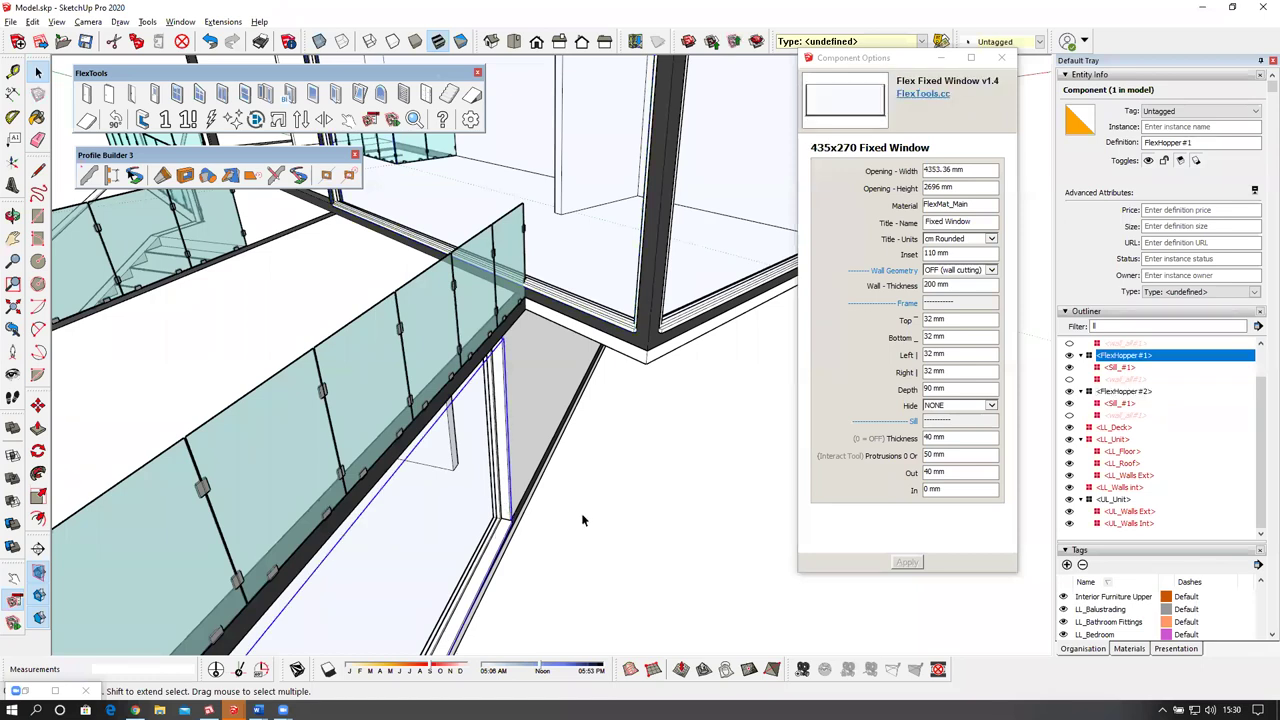
{"action": "left_click", "coordinate": [507, 530]}
{"action": "left_click", "coordinate": [484, 538]}
{"action": "left_click_drag", "start_coordinate": [964, 254], "coordinate": [857, 257]}
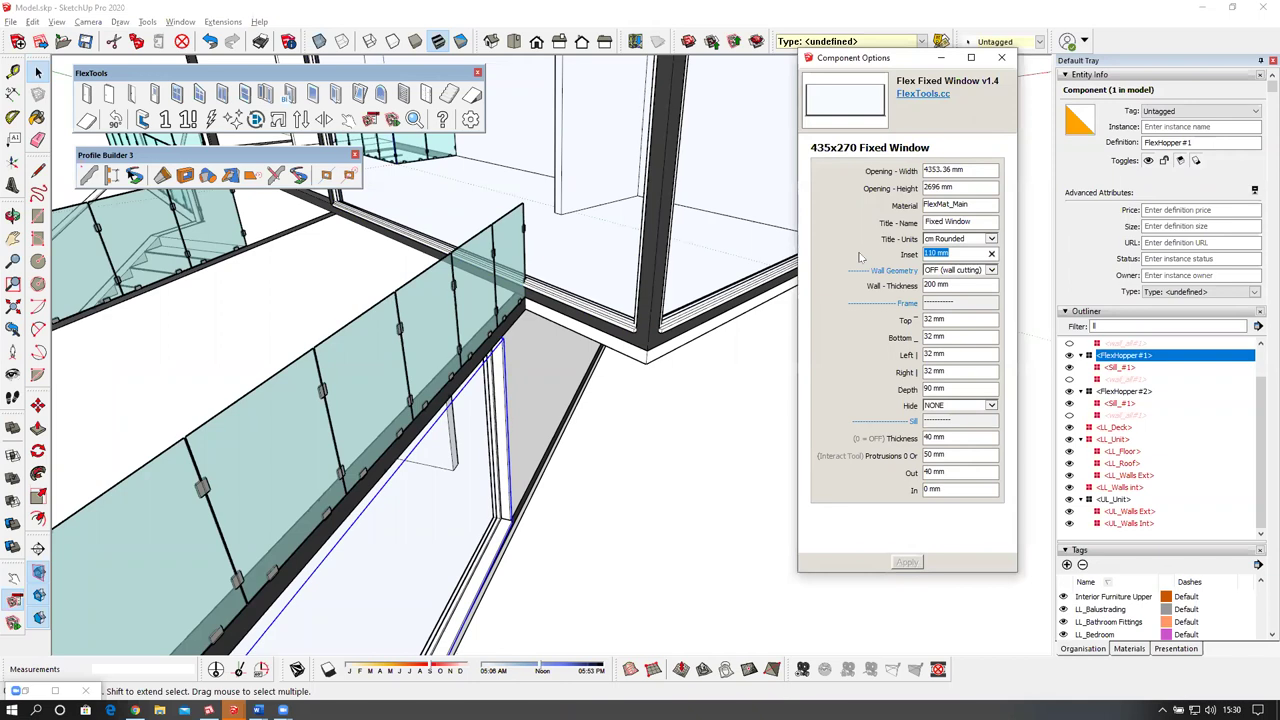
{"action": "type", "text": "0"}
{"action": "left_click", "coordinate": [893, 287]}
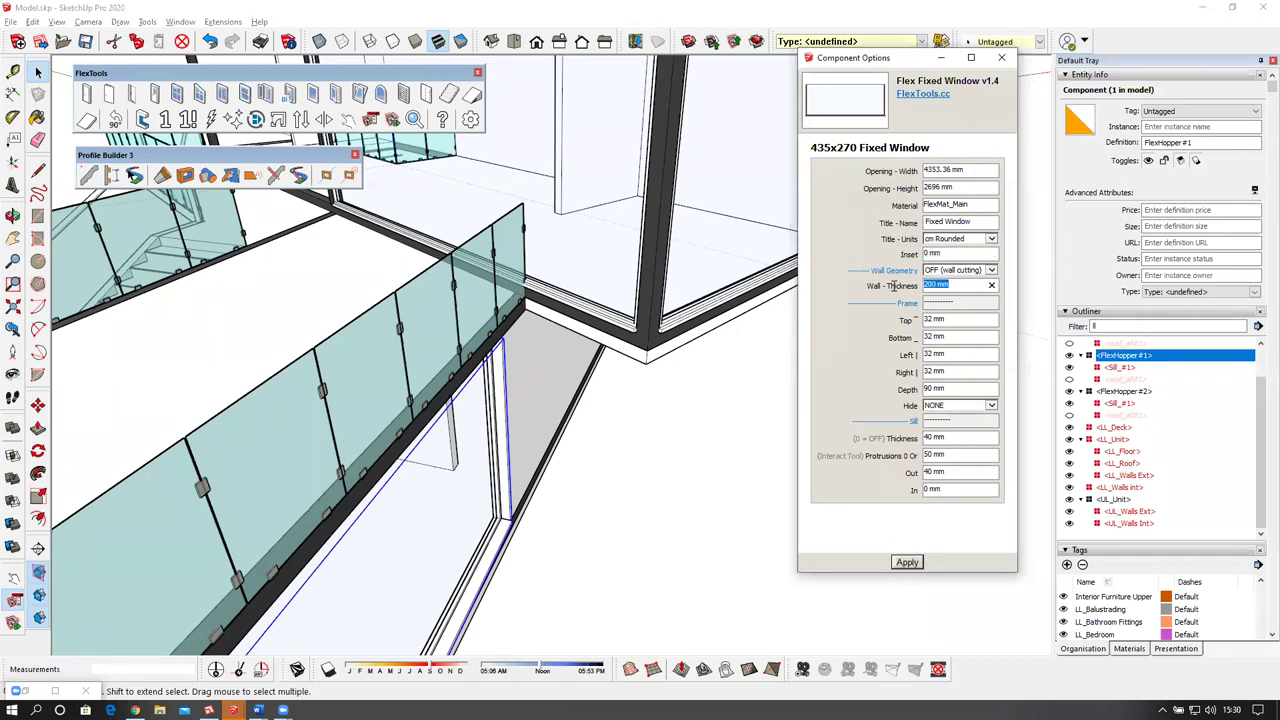
{"action": "type", "text": "152"}
{"action": "key", "text": "Return"}
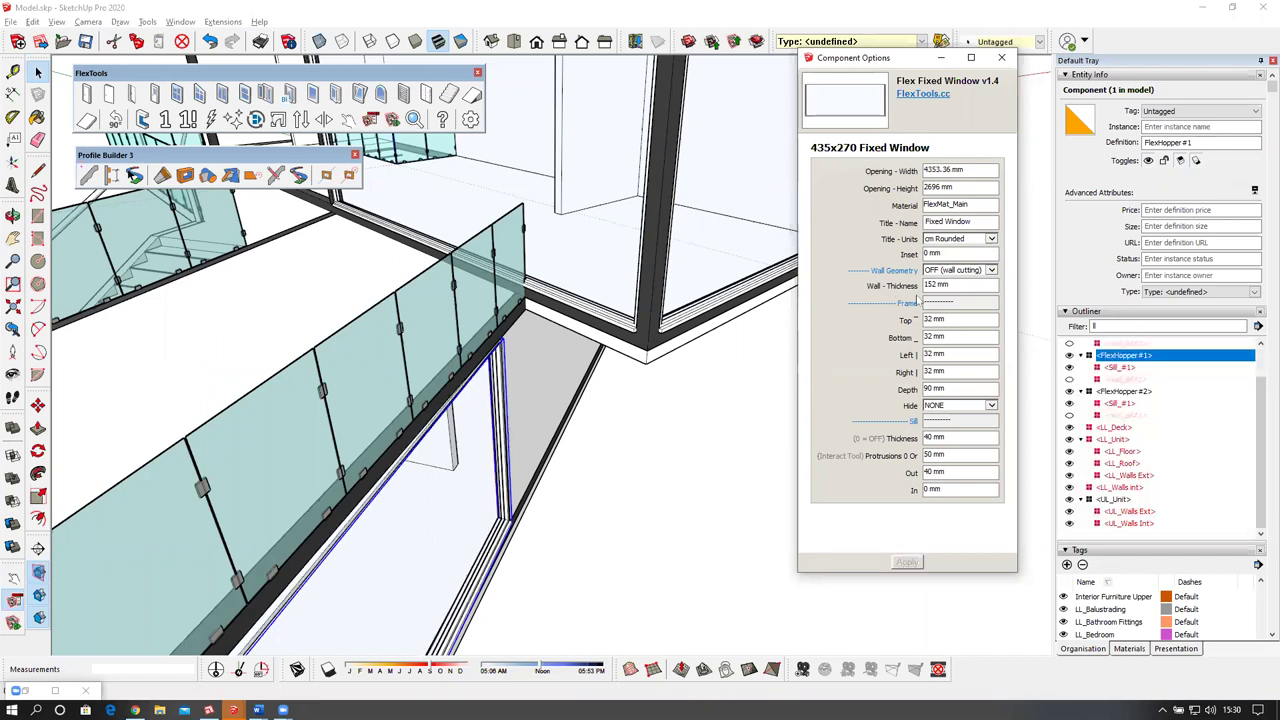
Set the lower unit window's frame depth to 152 mm and apply the change.
{"action": "left_click_drag", "start_coordinate": [953, 389], "coordinate": [897, 393]}
{"action": "type", "text": "152"}
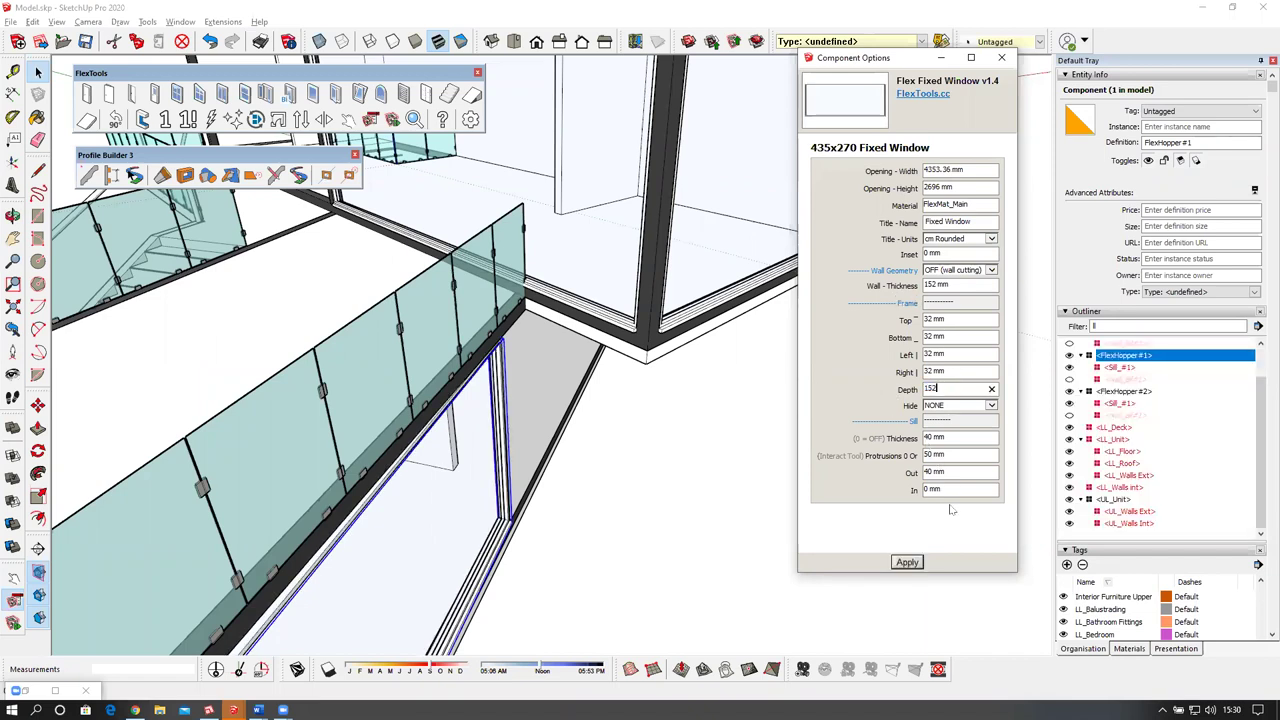
{"action": "double_click", "coordinate": [923, 389]}
{"action": "left_click", "coordinate": [907, 563]}
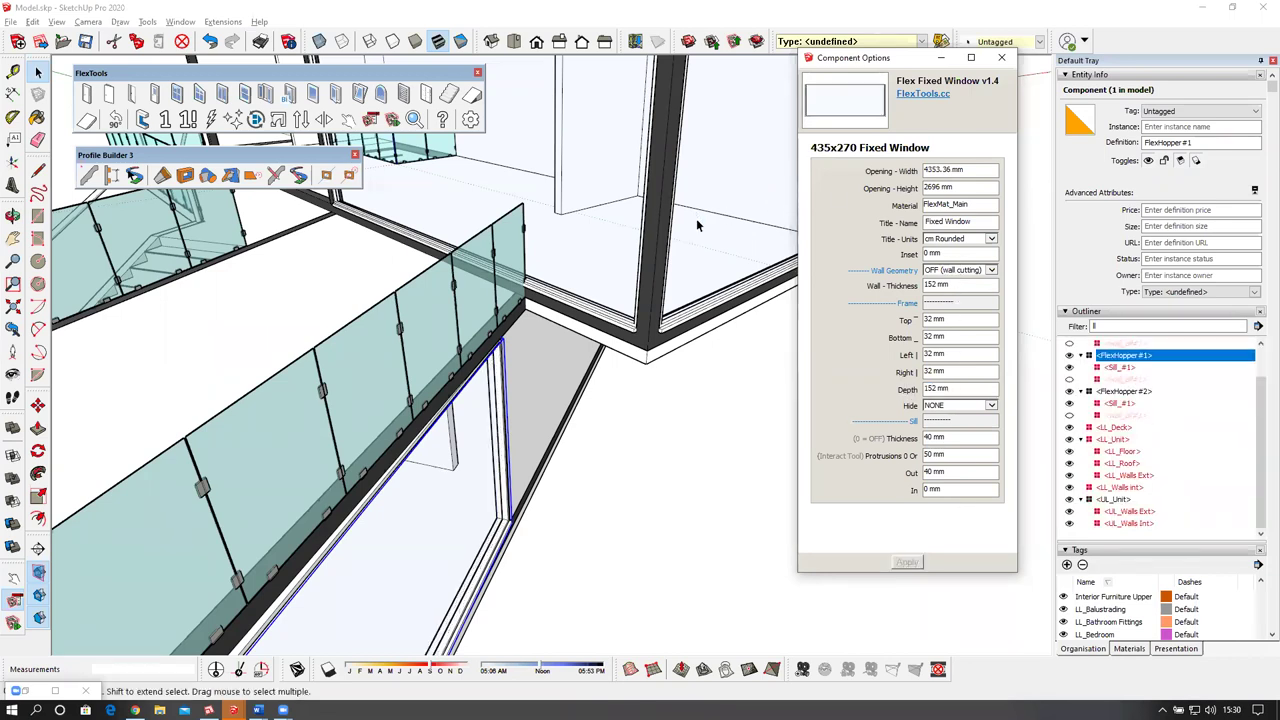
Close the component options and place a Flex bifold door on the bottom steel beam of the lower unit's open end beside the stairs.
{"action": "middle_click_drag", "start_coordinate": [690, 220], "coordinate": [343, 394]}
{"action": "middle_click_drag", "start_coordinate": [640, 340], "coordinate": [335, 385]}
{"action": "scroll", "coordinate": [438, 370], "scroll_direction": "down", "scroll_amount": 5}
{"action": "middle_click_drag", "start_coordinate": [680, 211], "coordinate": [800, 225]}
{"action": "left_click", "coordinate": [1003, 58]}
{"action": "middle_click_drag", "start_coordinate": [618, 253], "coordinate": [763, 374]}
{"action": "middle_click_drag", "start_coordinate": [641, 390], "coordinate": [755, 370]}
{"action": "scroll", "coordinate": [642, 395], "scroll_direction": "up", "scroll_amount": 2}
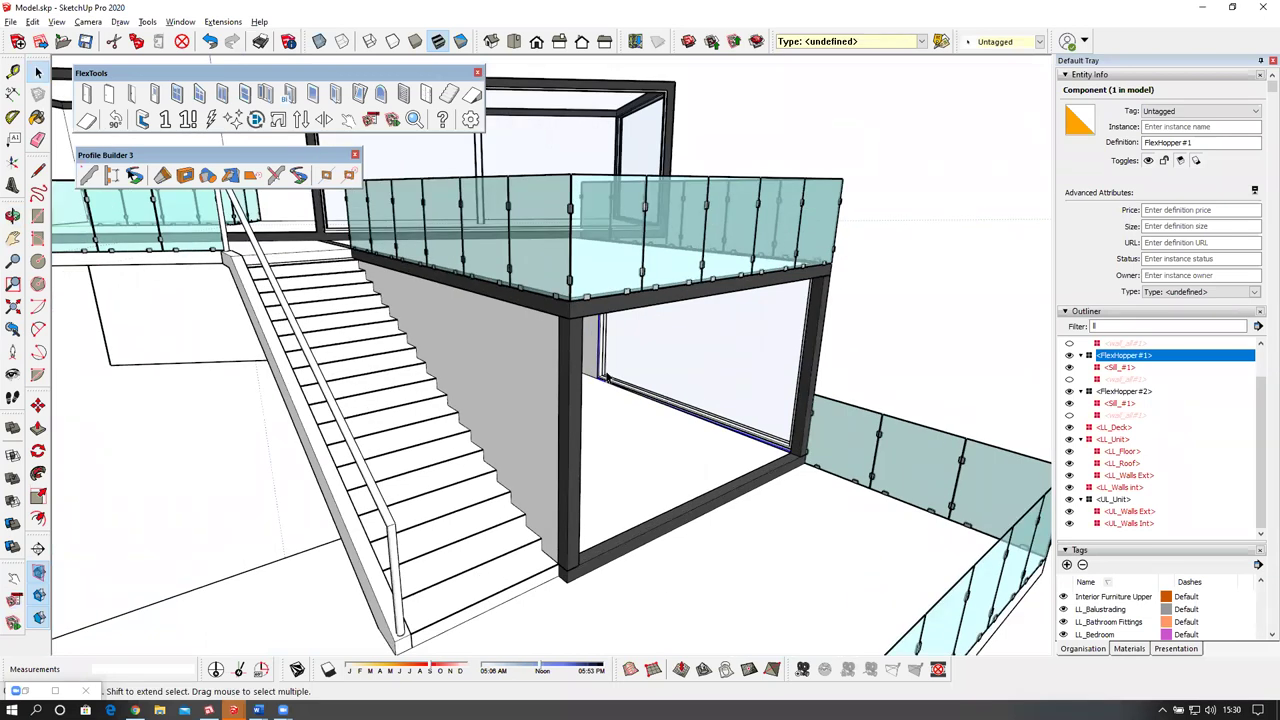
{"action": "scroll", "coordinate": [620, 388], "scroll_direction": "up", "scroll_amount": 1}
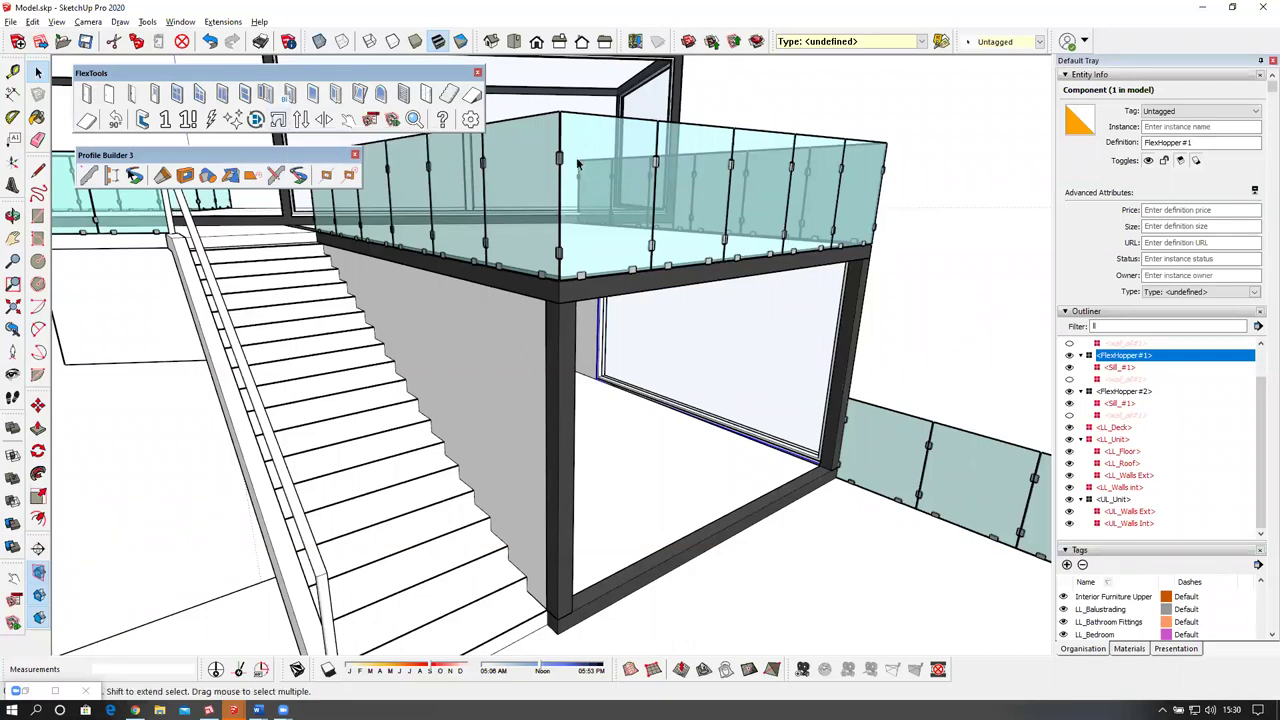
{"action": "left_click_drag", "start_coordinate": [423, 75], "coordinate": [421, 75]}
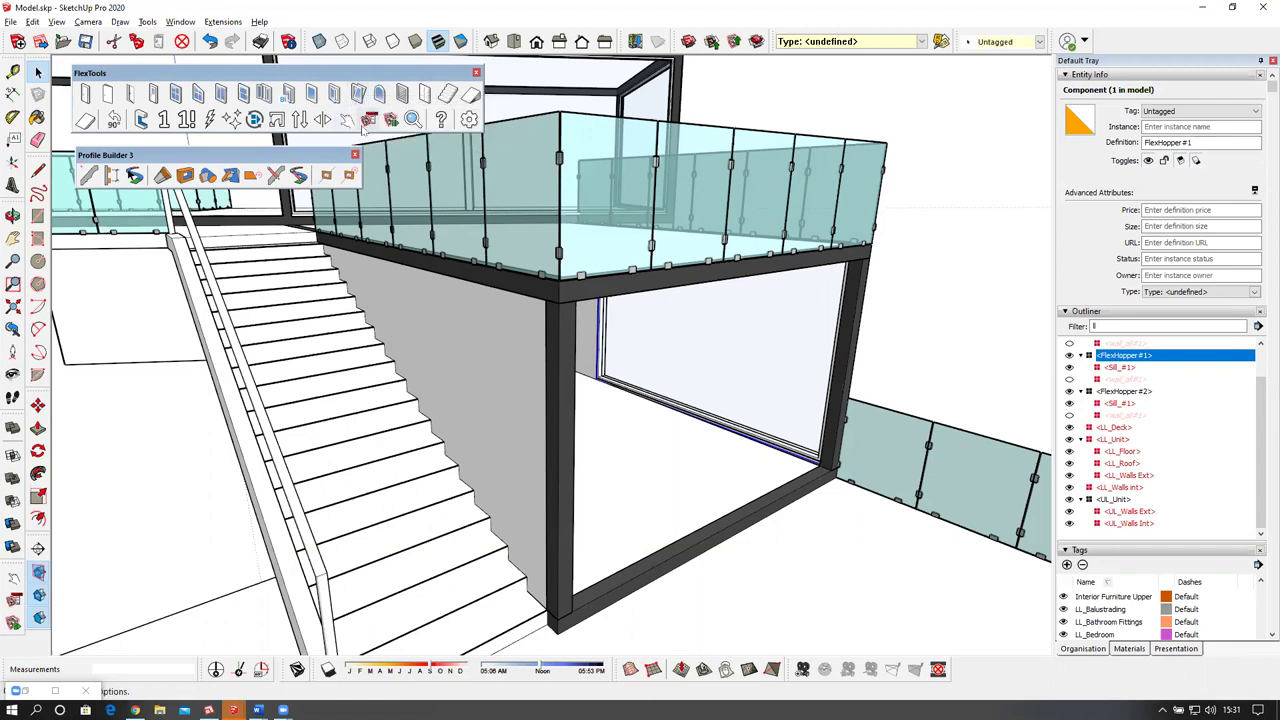
{"action": "left_click", "coordinate": [288, 95]}
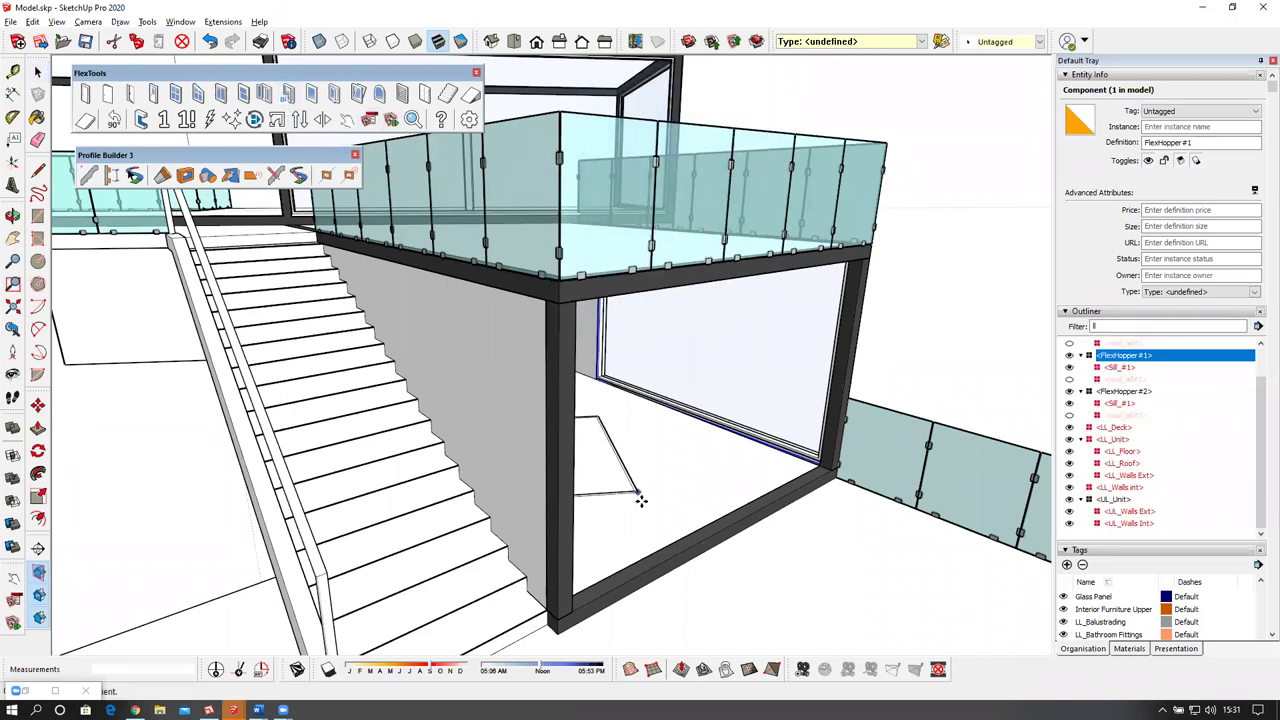
{"action": "left_click", "coordinate": [631, 580]}
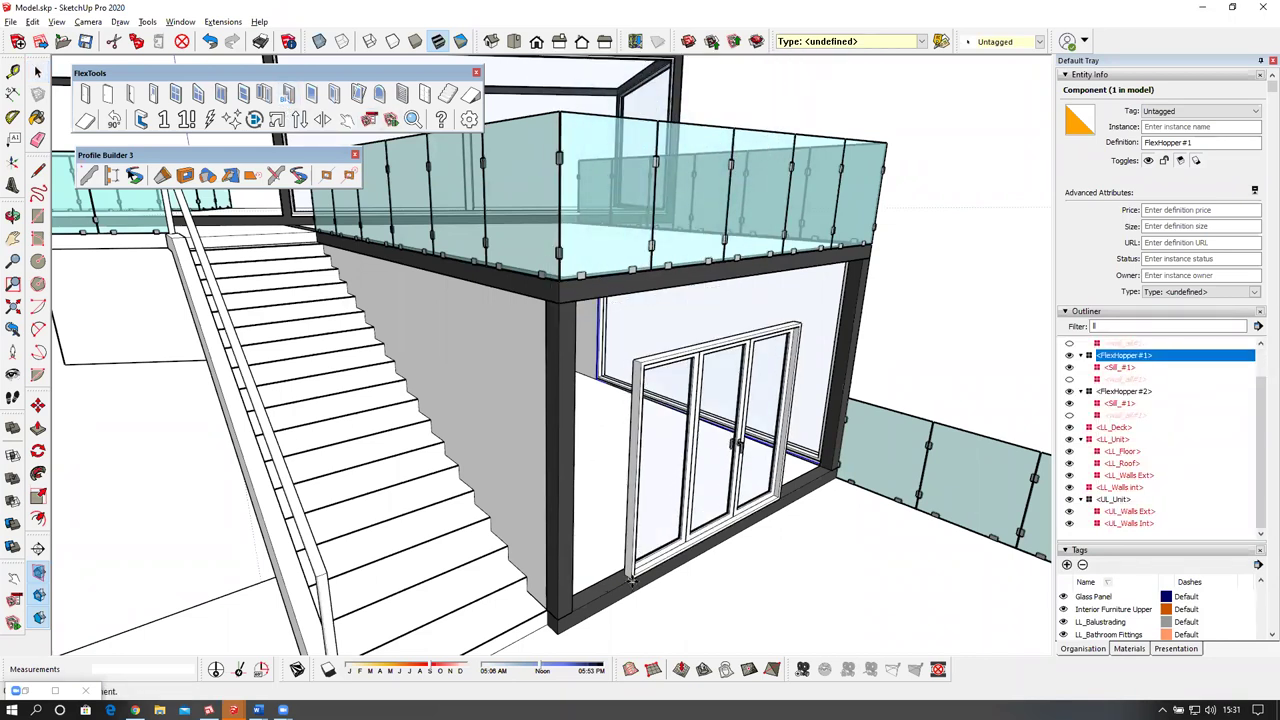
Scale the bifold door's width to span between both corner posts and its height up to the underside of the top steel beam.
{"action": "middle_click_drag", "start_coordinate": [631, 580], "coordinate": [368, 425]}
{"action": "scroll", "coordinate": [370, 427], "scroll_direction": "up", "scroll_amount": 3}
{"action": "key", "text": "s"}
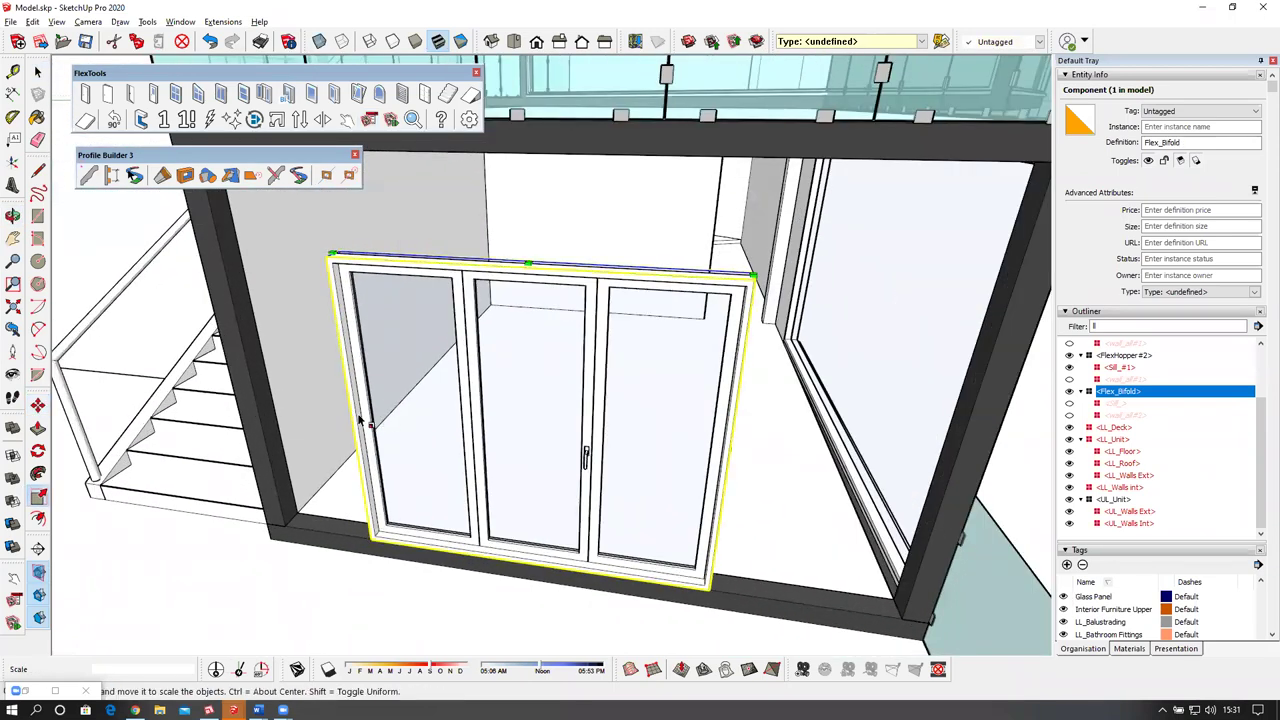
{"action": "left_click", "coordinate": [352, 408]}
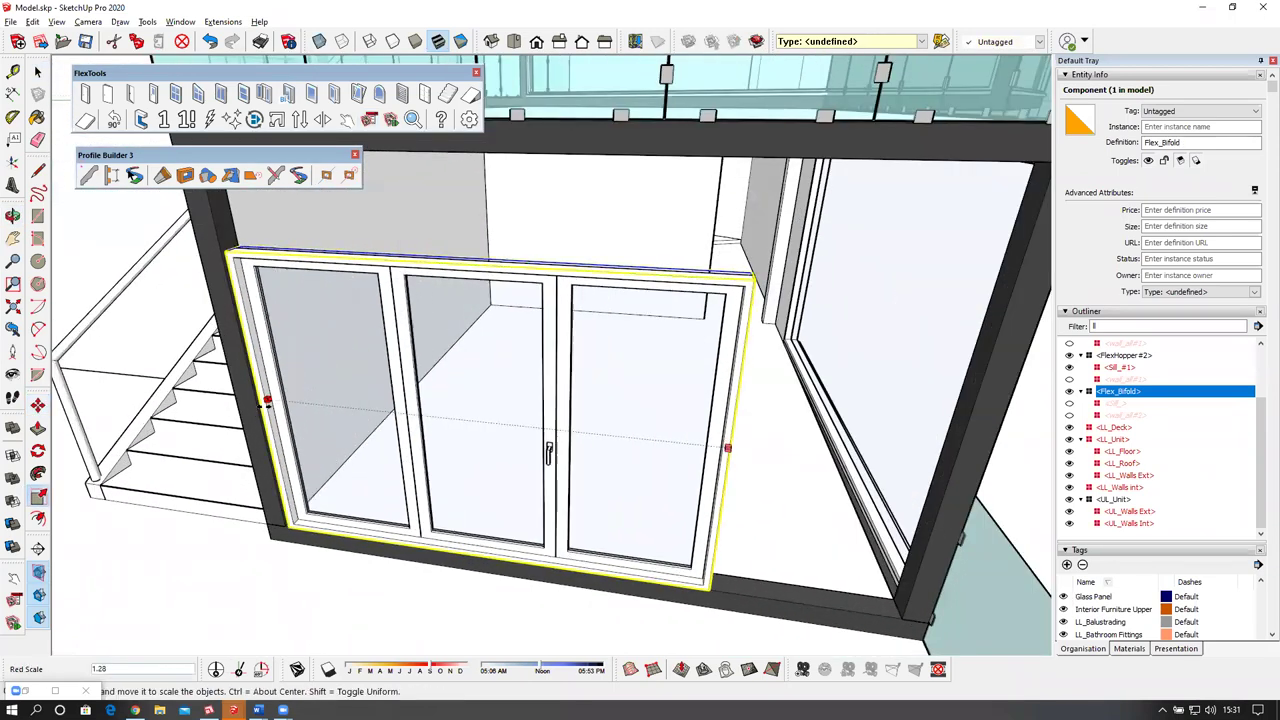
{"action": "left_click", "coordinate": [315, 398]}
{"action": "middle_click_drag", "start_coordinate": [323, 400], "coordinate": [775, 408]}
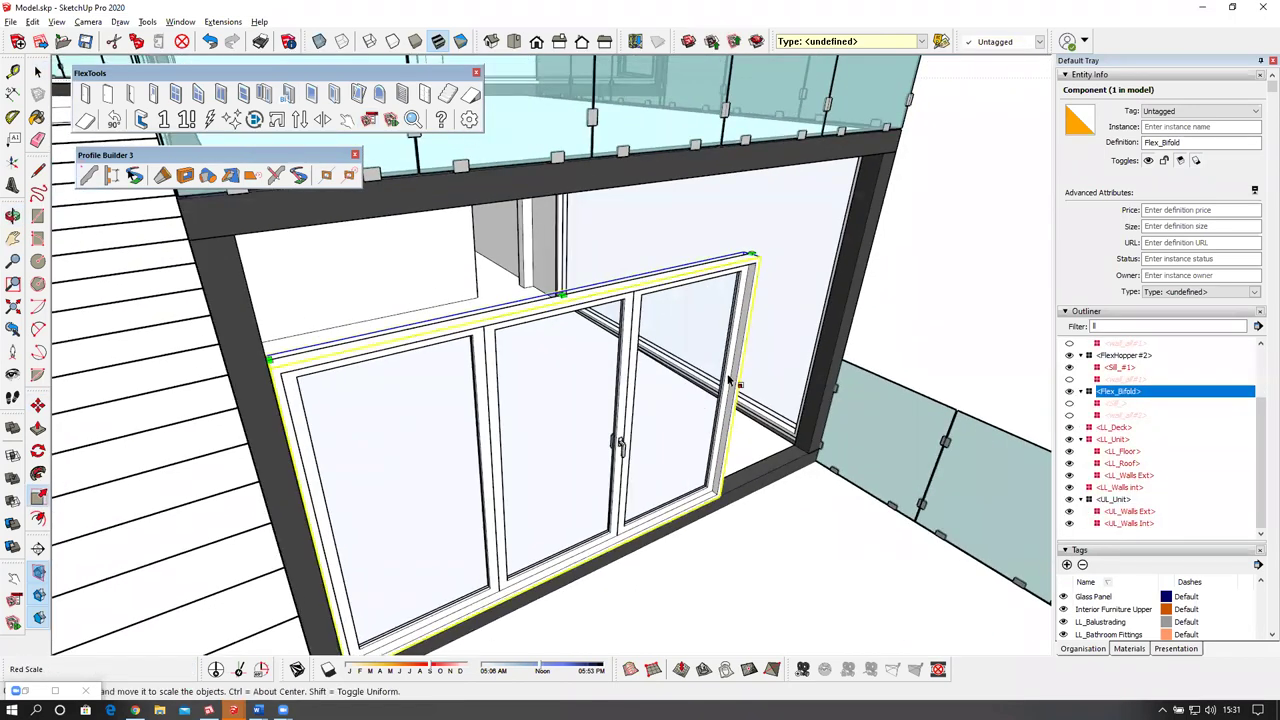
{"action": "left_click", "coordinate": [731, 383]}
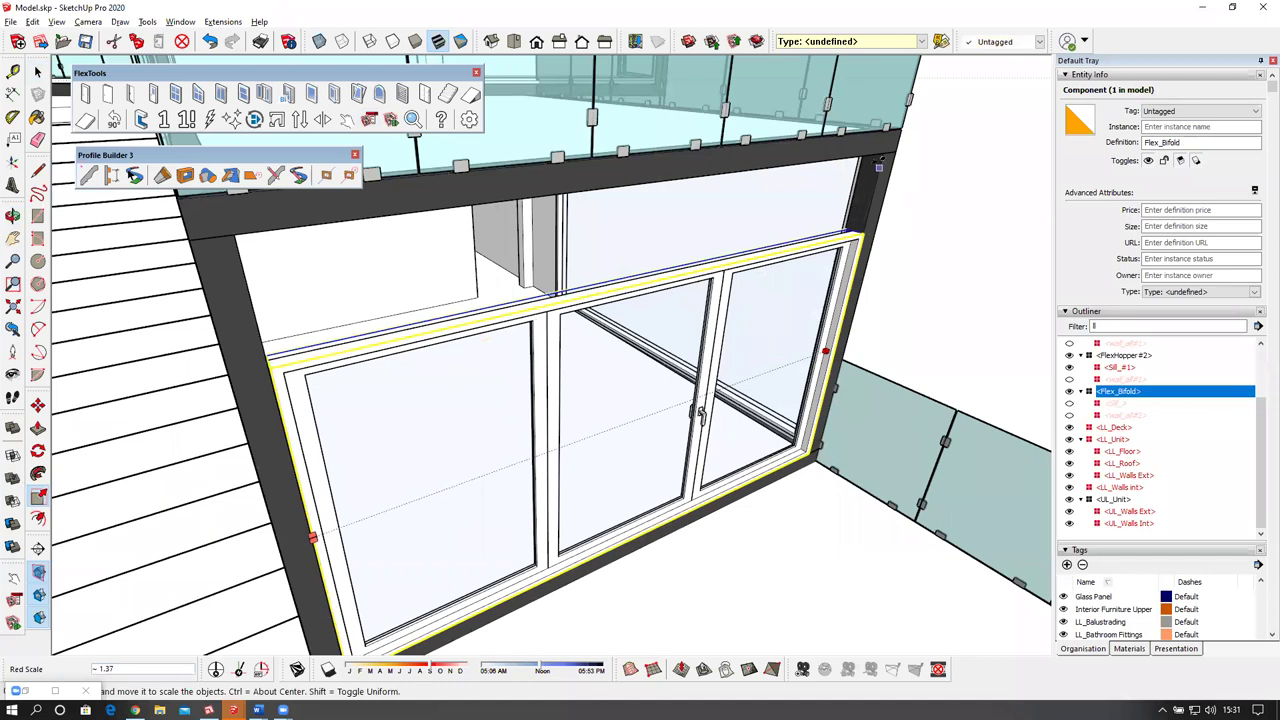
{"action": "left_click", "coordinate": [652, 275]}
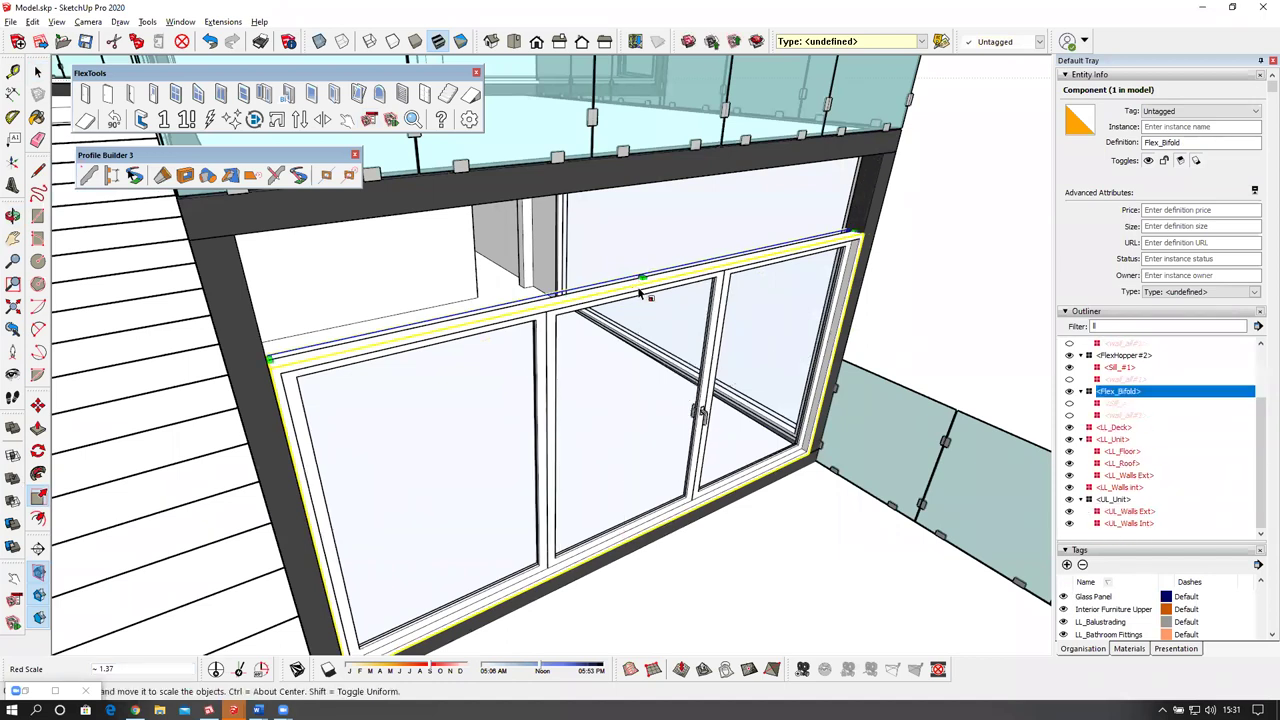
{"action": "left_click", "coordinate": [651, 284]}
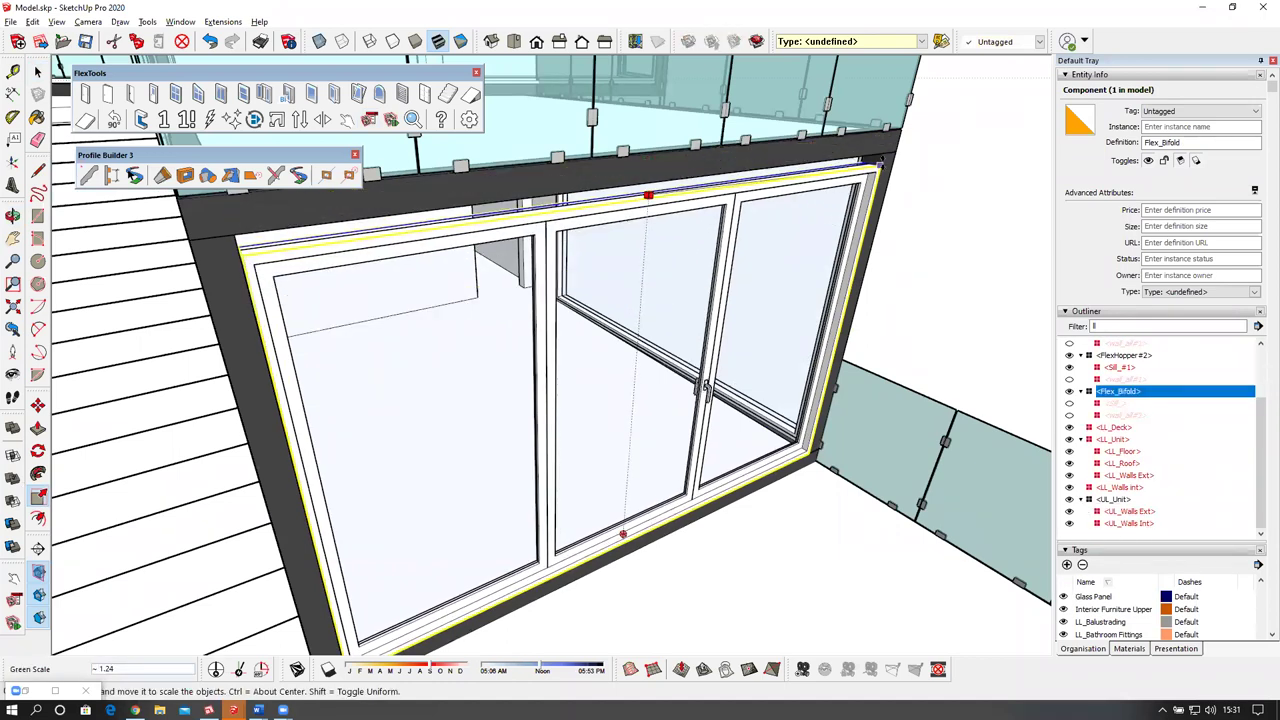
{"action": "left_click", "coordinate": [883, 154]}
Open the bifold door's sashes using the Interact with Dynamic Components tool.
{"action": "middle_click_drag", "start_coordinate": [588, 357], "coordinate": [403, 202]}
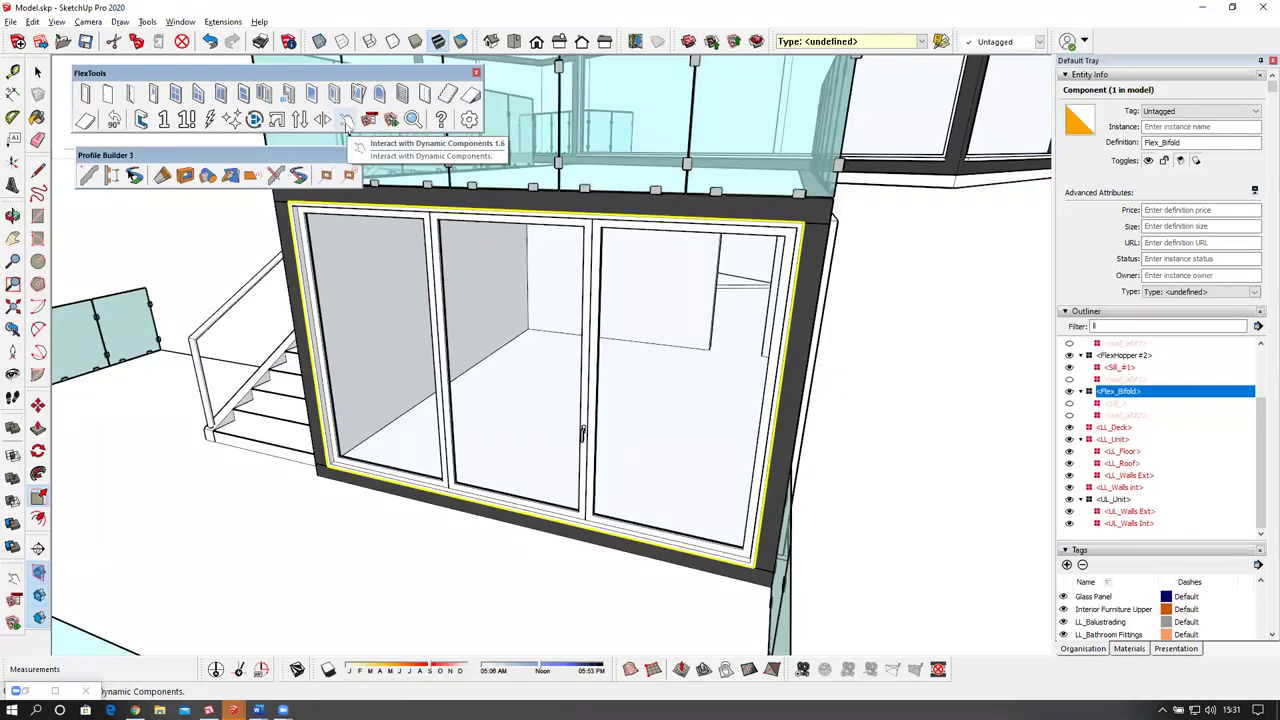
{"action": "left_click", "coordinate": [347, 120]}
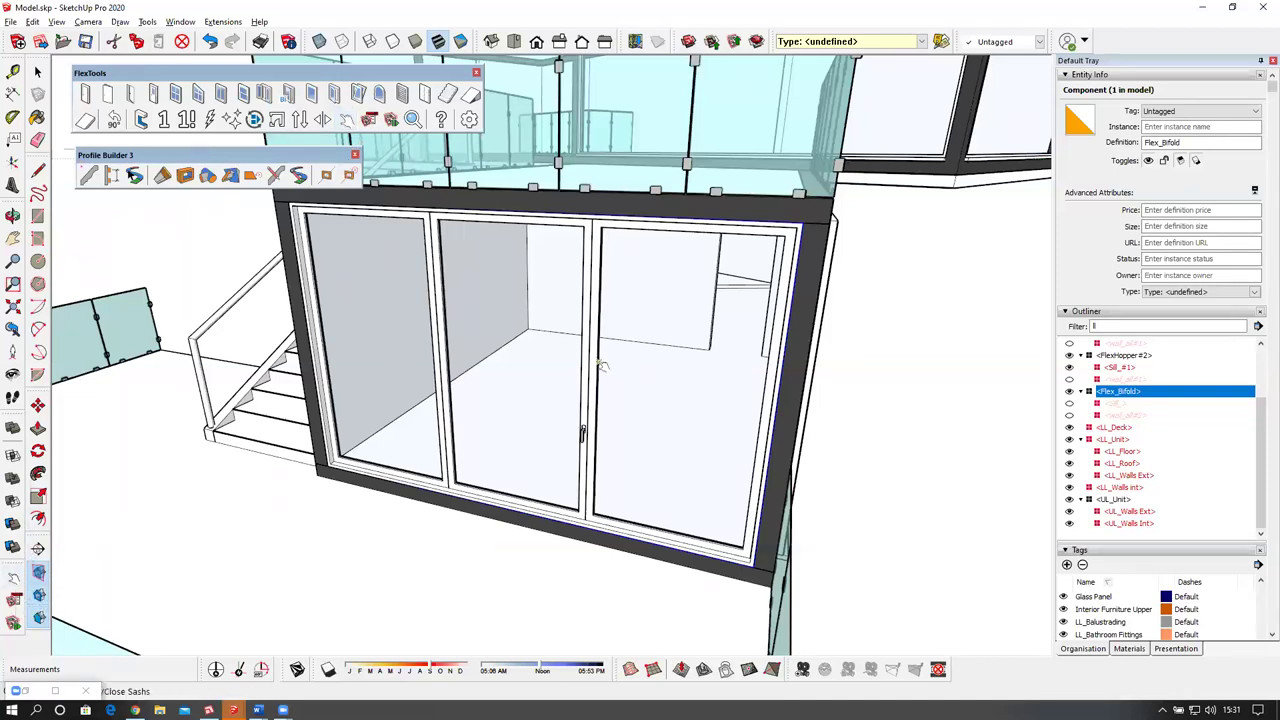
{"action": "left_click", "coordinate": [527, 352]}
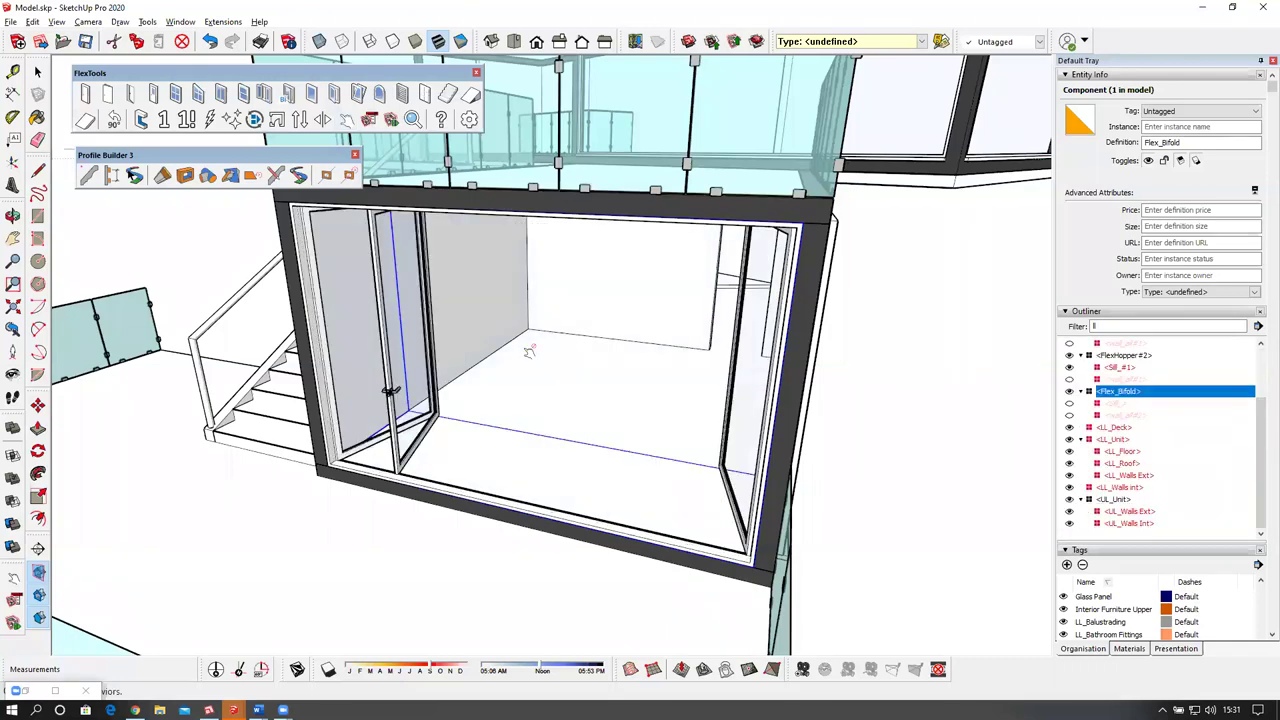
Set the bifold door's left and right sash numbers to 4,4 in its component options.
{"action": "middle_click_drag", "start_coordinate": [529, 352], "coordinate": [600, 380]}
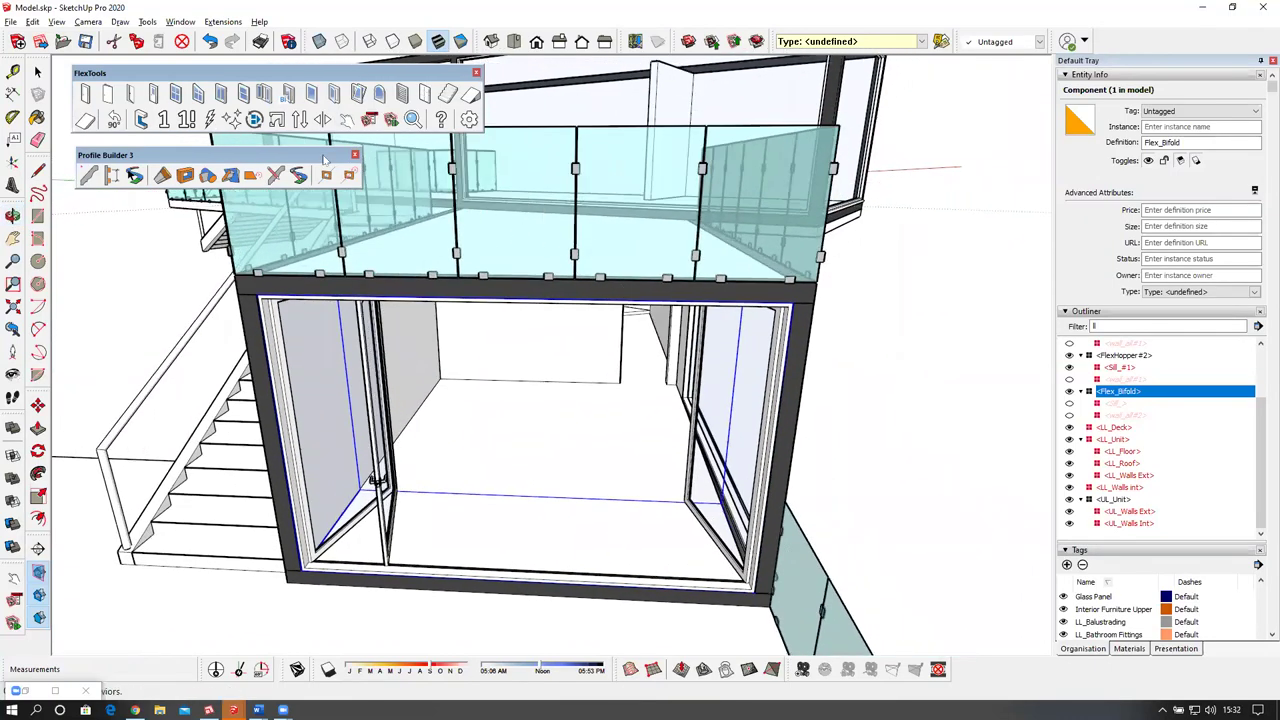
{"action": "left_click", "coordinate": [368, 119]}
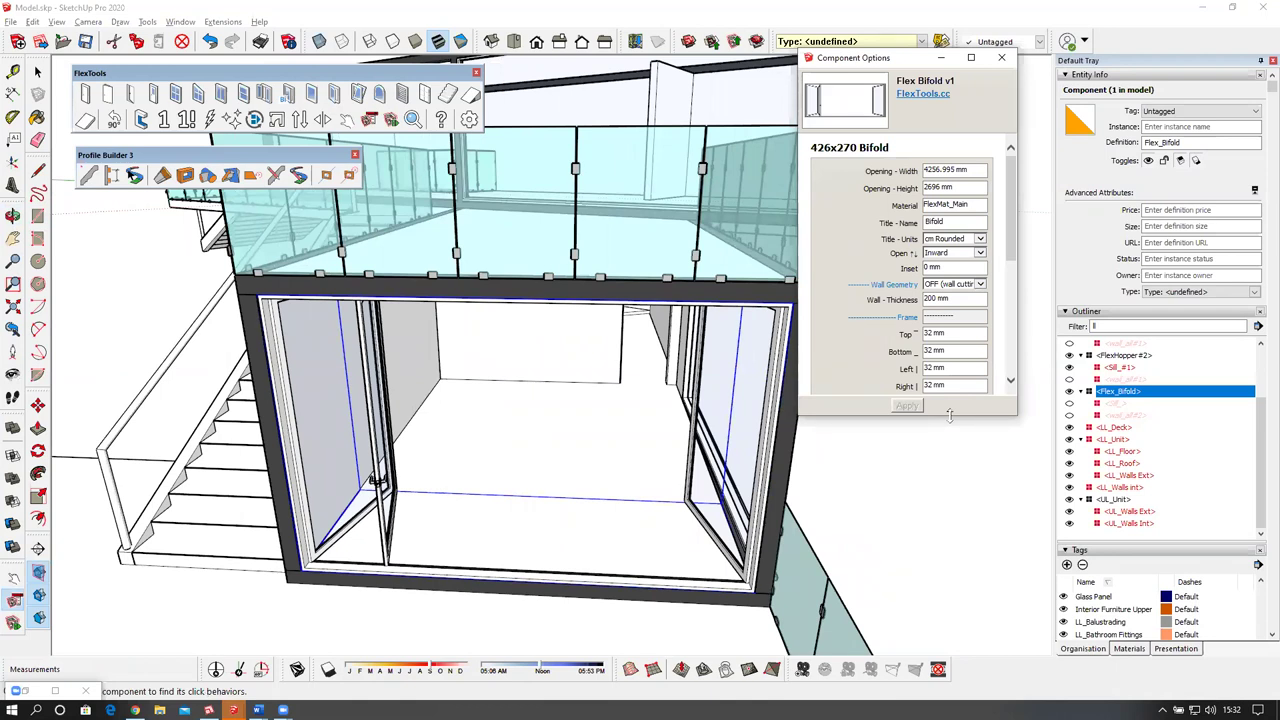
{"action": "left_click_drag", "start_coordinate": [950, 414], "coordinate": [950, 570]}
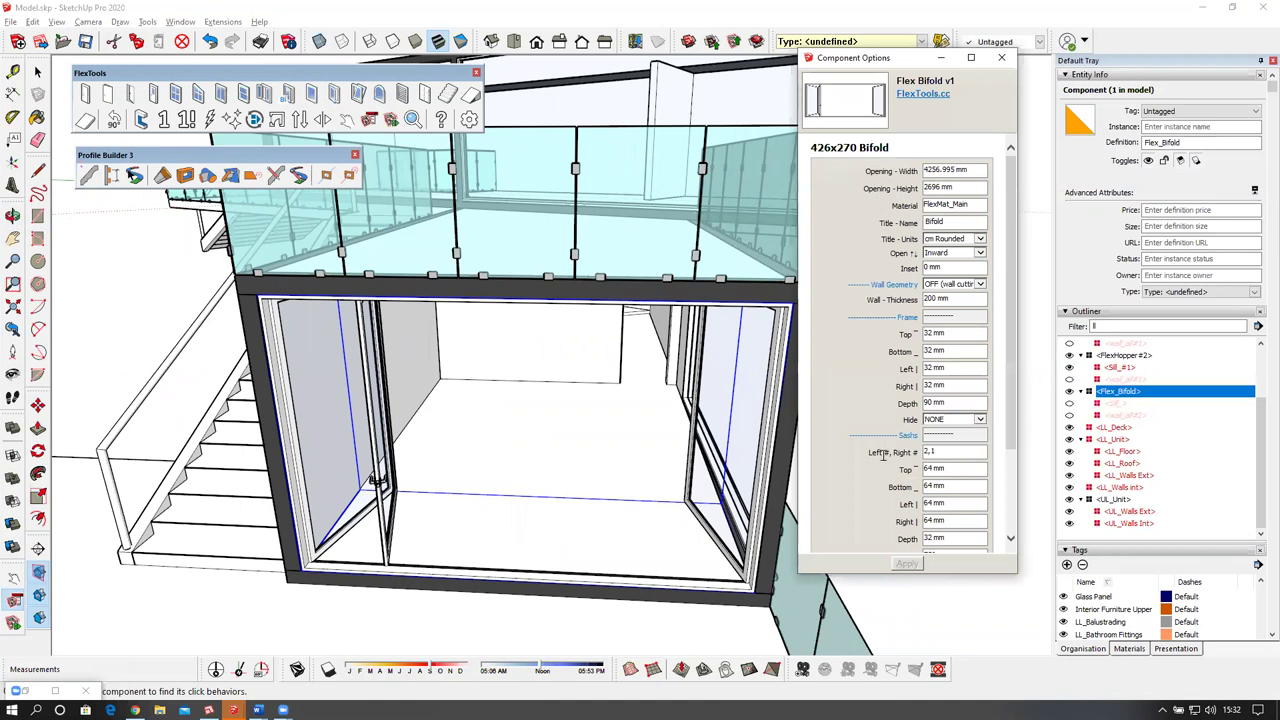
{"action": "left_click", "coordinate": [923, 452]}
{"action": "key", "text": "BackSpace"}
{"action": "type", "text": "4,4"}
Set the bifold sashes' rotation to 30° and apply the change.
{"action": "scroll", "coordinate": [955, 460], "scroll_direction": "down", "scroll_amount": 2}
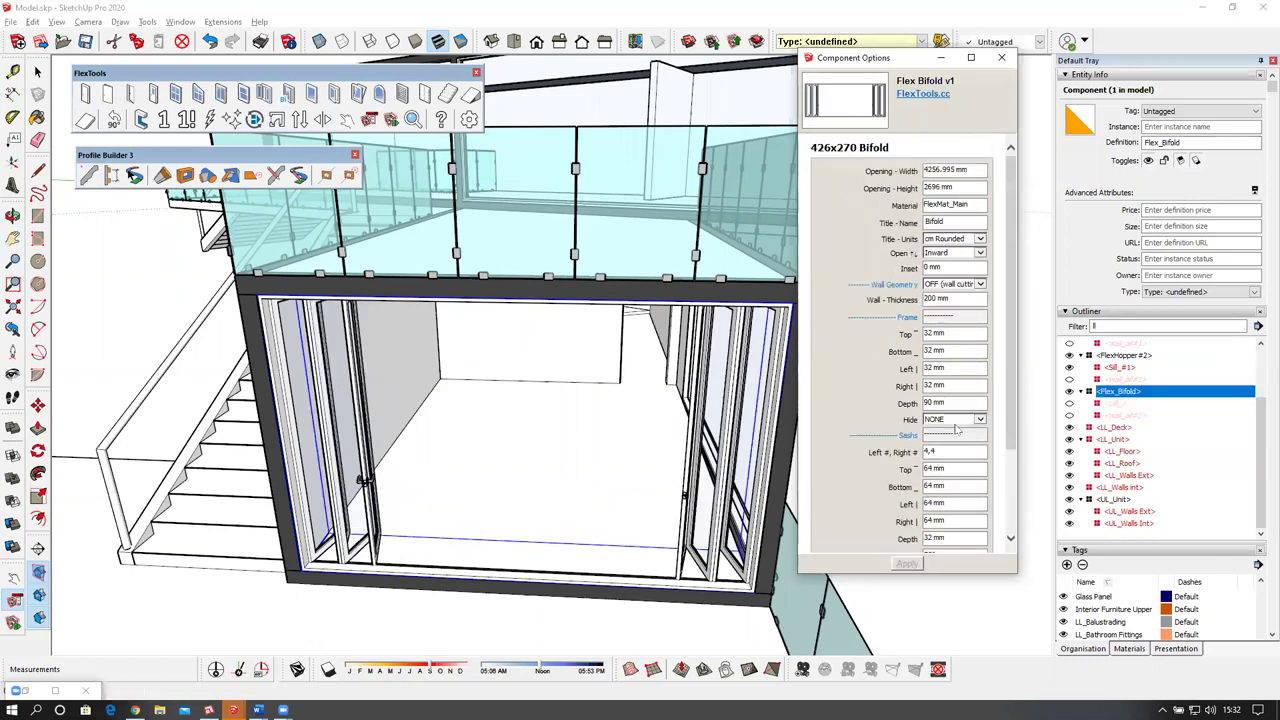
{"action": "scroll", "coordinate": [940, 468], "scroll_direction": "down", "scroll_amount": 3}
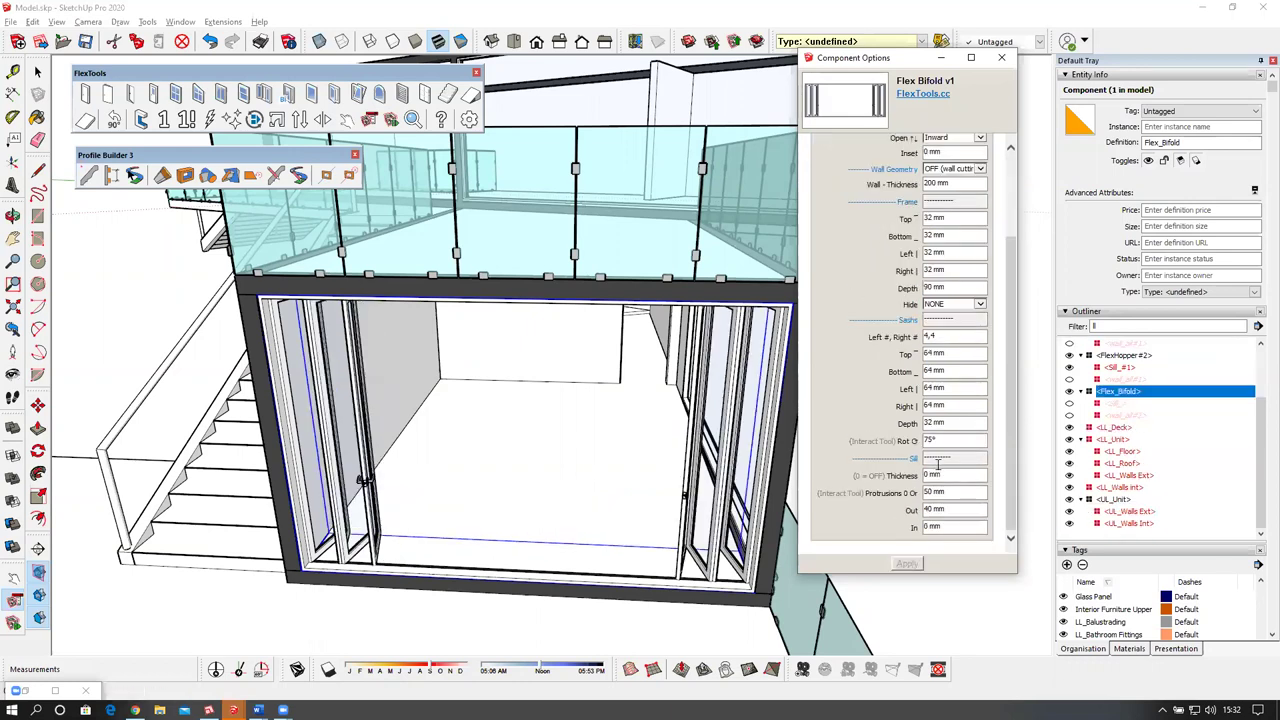
{"action": "double_click", "coordinate": [944, 440]}
{"action": "type", "text": "30"}
{"action": "left_click", "coordinate": [912, 564]}
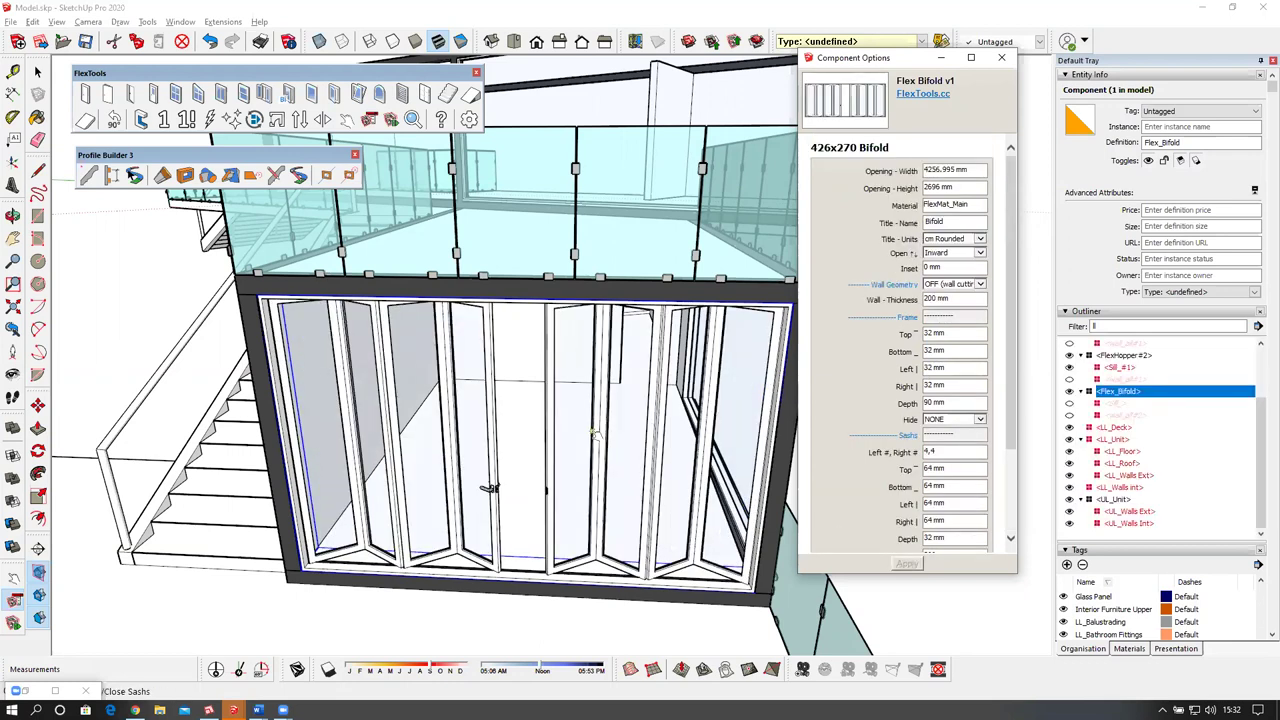
Close the bifold door's sashes and open them again with the Interact tool.
{"action": "left_click", "coordinate": [562, 427]}
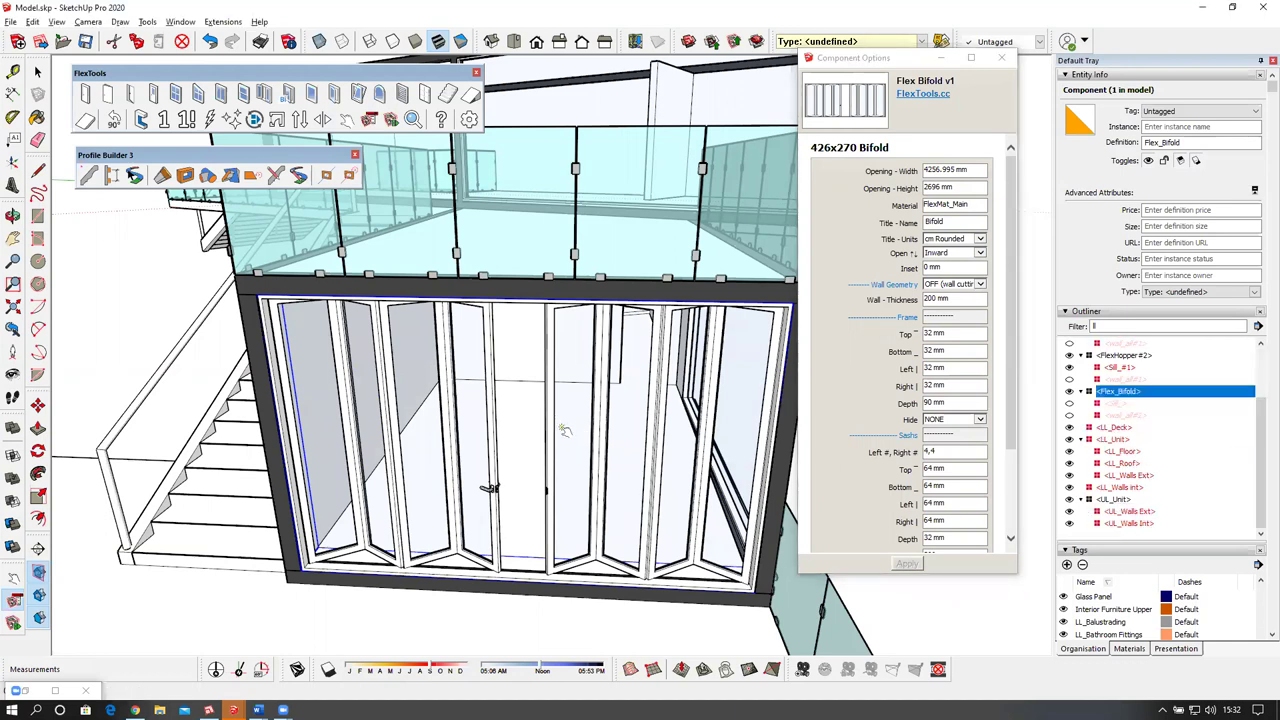
{"action": "left_click", "coordinate": [562, 428]}
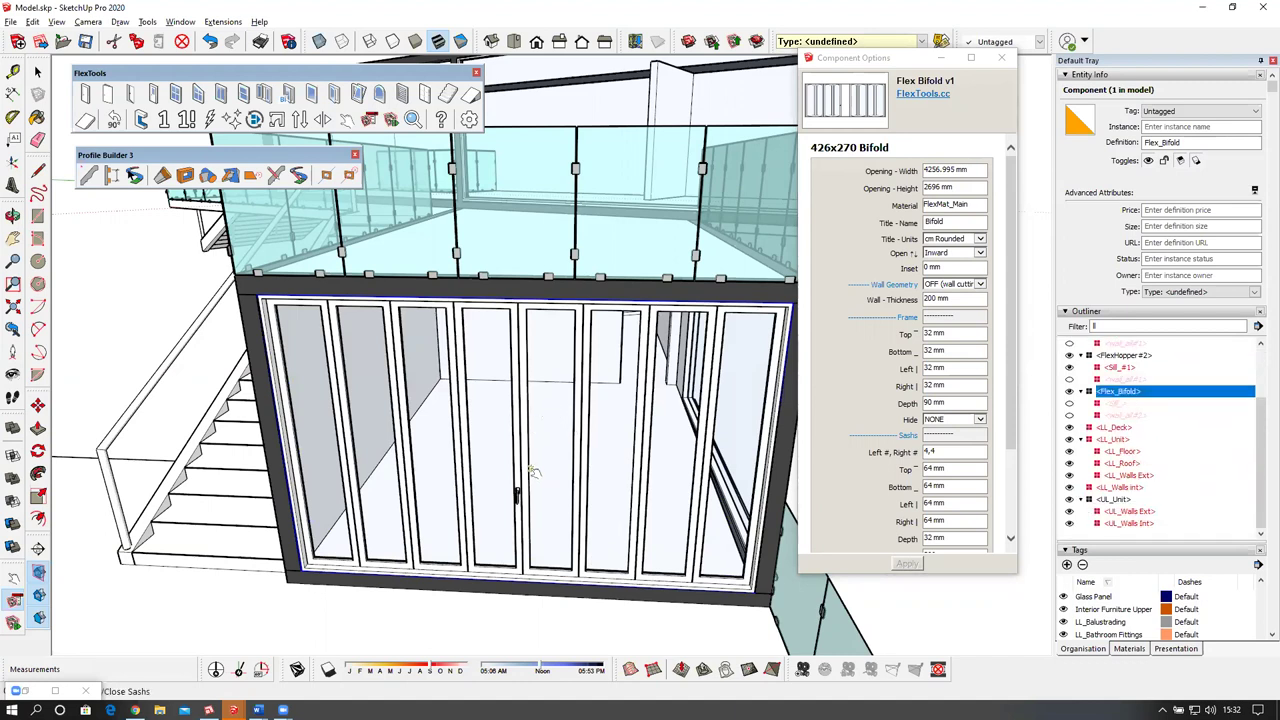
{"action": "left_click", "coordinate": [531, 464]}
{"action": "scroll", "coordinate": [531, 465], "scroll_direction": "down", "scroll_amount": 1}
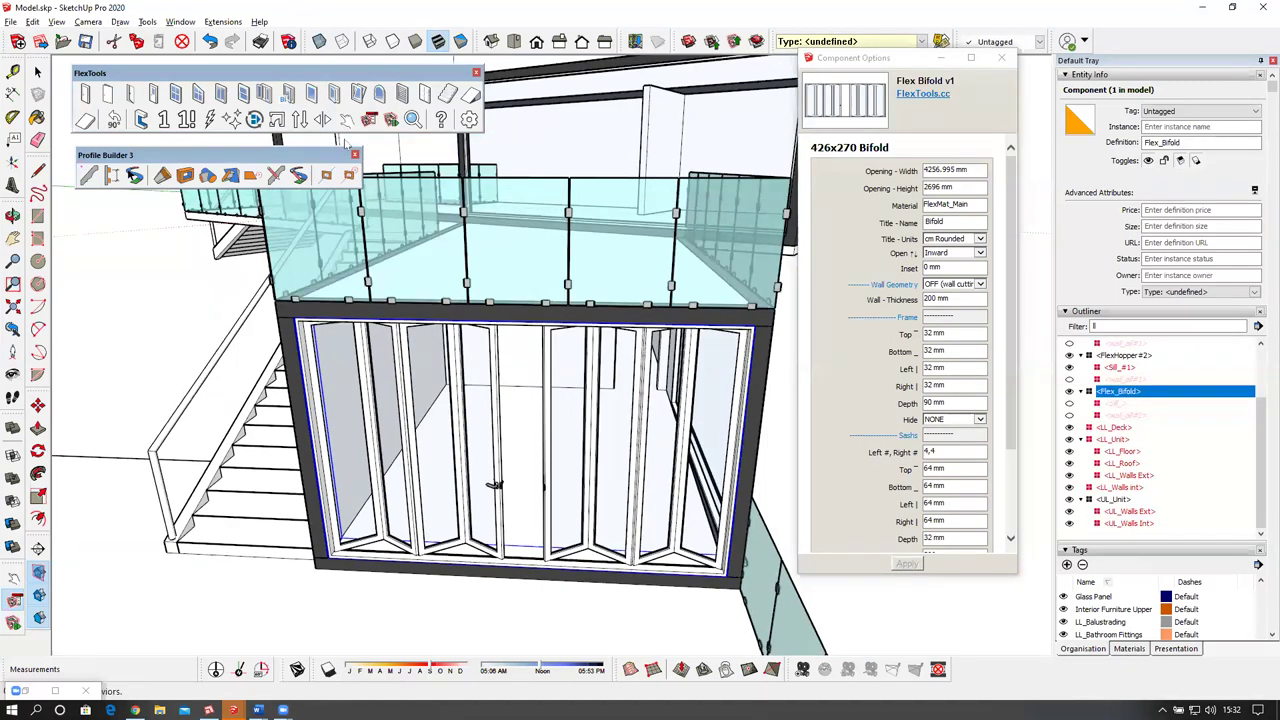
Insert a second Flex bifold door on the long open side of the upper unit's steel frame.
{"action": "middle_click_drag", "start_coordinate": [437, 280], "coordinate": [484, 408]}
{"action": "scroll", "coordinate": [554, 376], "scroll_direction": "down", "scroll_amount": 3}
{"action": "scroll", "coordinate": [549, 383], "scroll_direction": "up", "scroll_amount": 3}
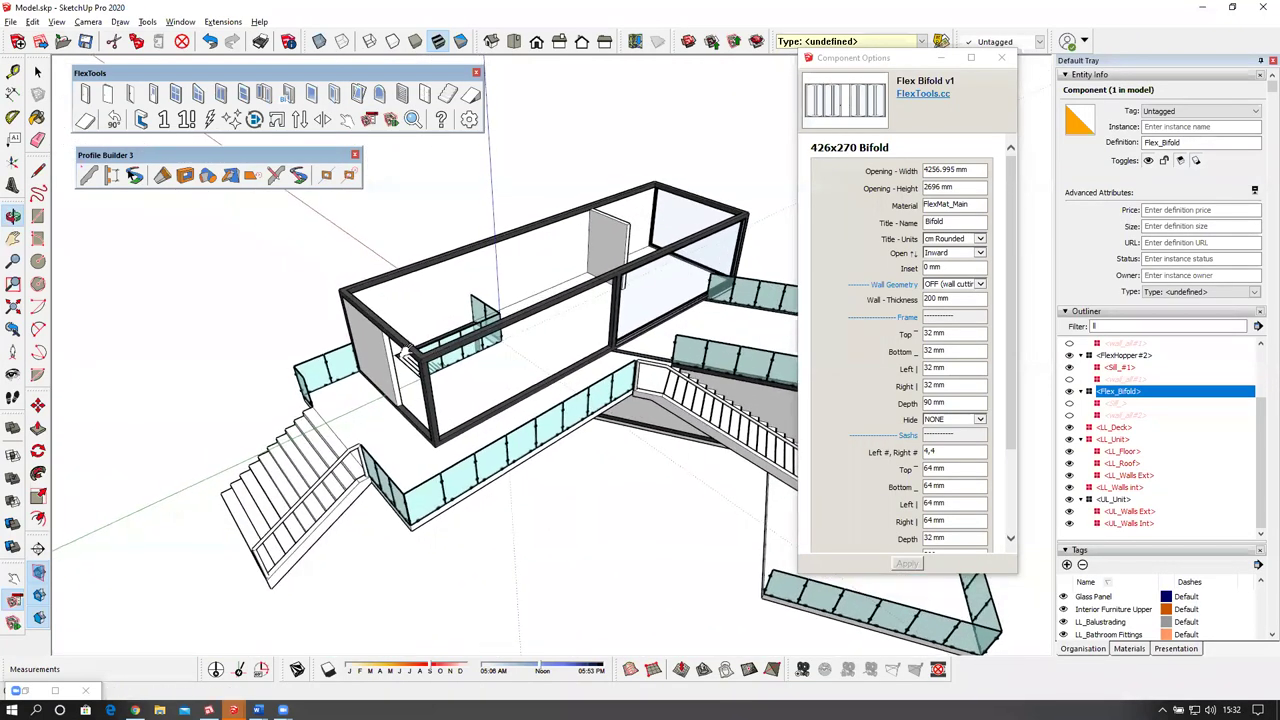
{"action": "left_click", "coordinate": [288, 95]}
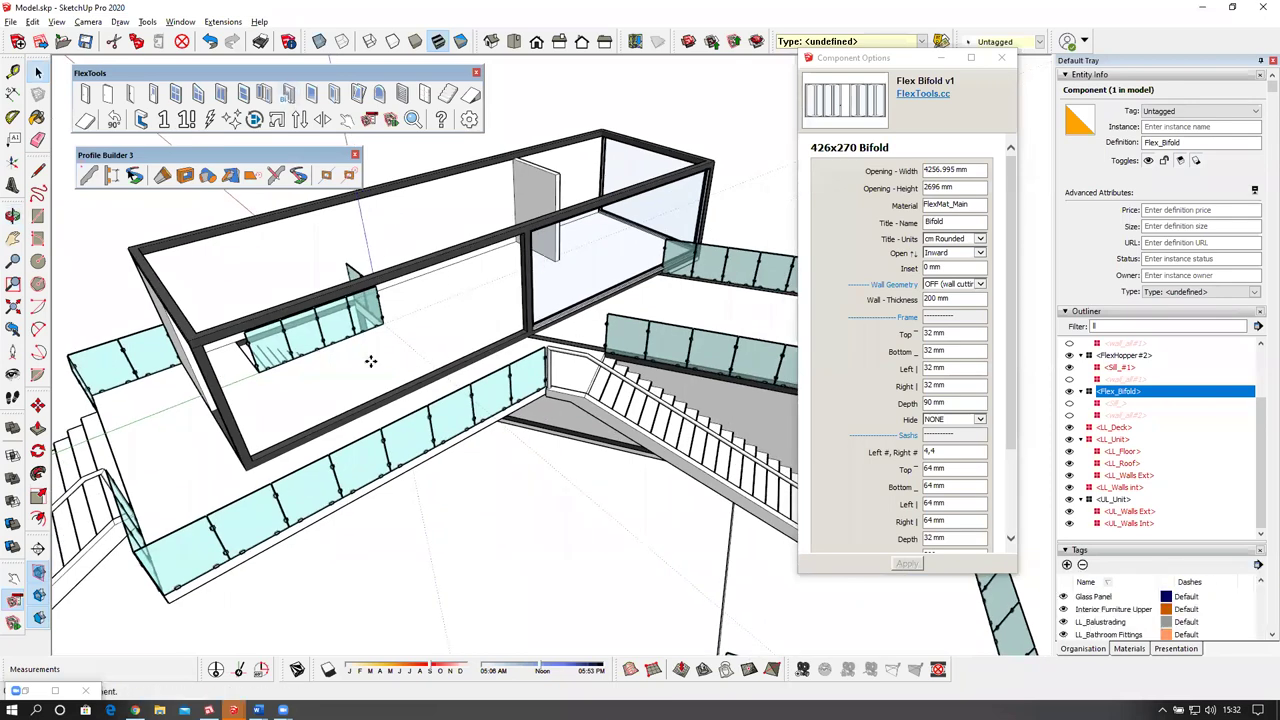
{"action": "scroll", "coordinate": [332, 424], "scroll_direction": "up", "scroll_amount": 3}
{"action": "left_click", "coordinate": [332, 422]}
Move the new bifold door by its bottom corner to the lower corner of the upper unit's steel frame opening.
{"action": "middle_click_drag", "start_coordinate": [458, 396], "coordinate": [590, 360]}
{"action": "scroll", "coordinate": [505, 404], "scroll_direction": "up", "scroll_amount": 3}
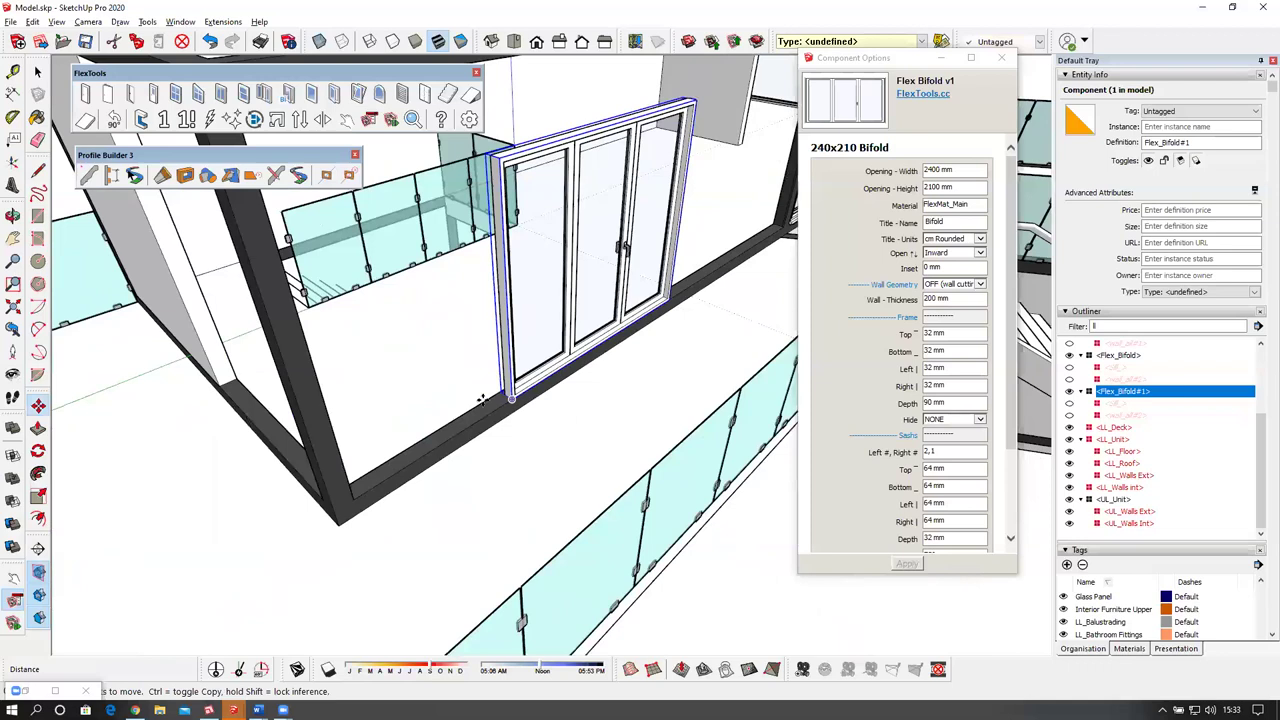
{"action": "left_click", "coordinate": [481, 399]}
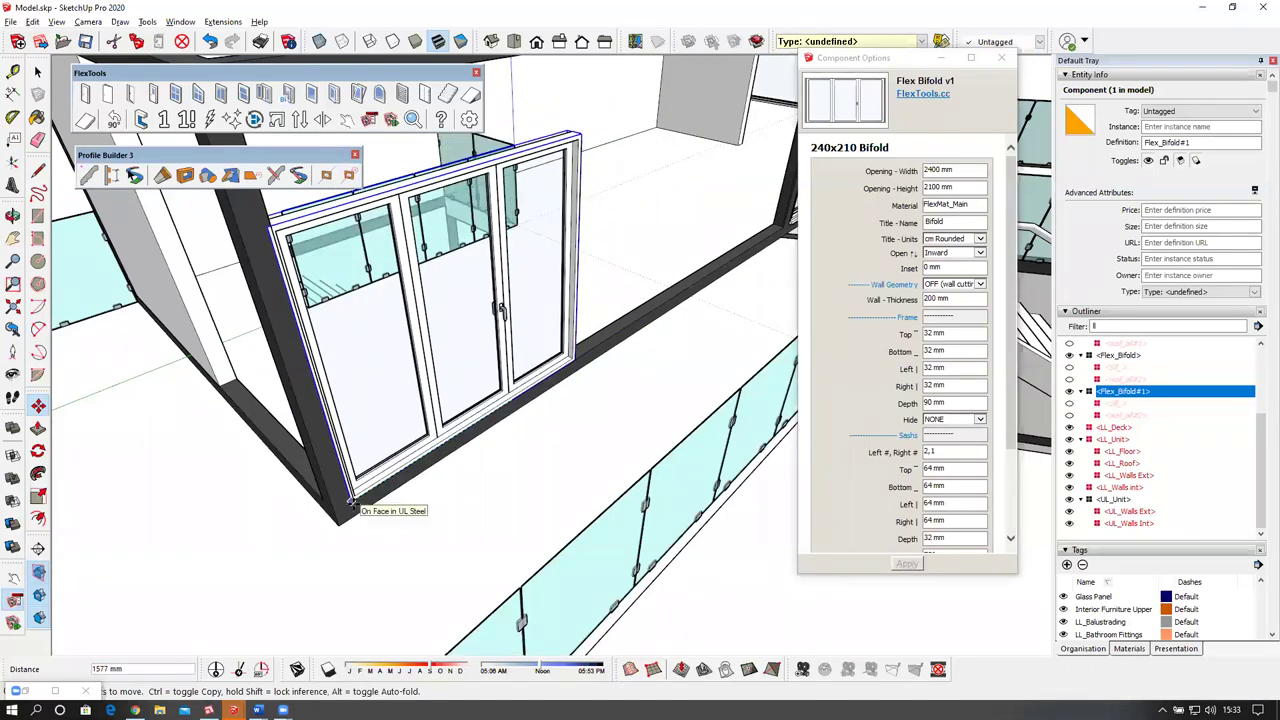
{"action": "left_click", "coordinate": [344, 491]}
{"action": "middle_click_drag", "start_coordinate": [405, 372], "coordinate": [313, 358]}
Scale the upper bifold door to about 6775 mm wide and 2696 mm high to fill the steel frame opening.
{"action": "key", "text": "s"}
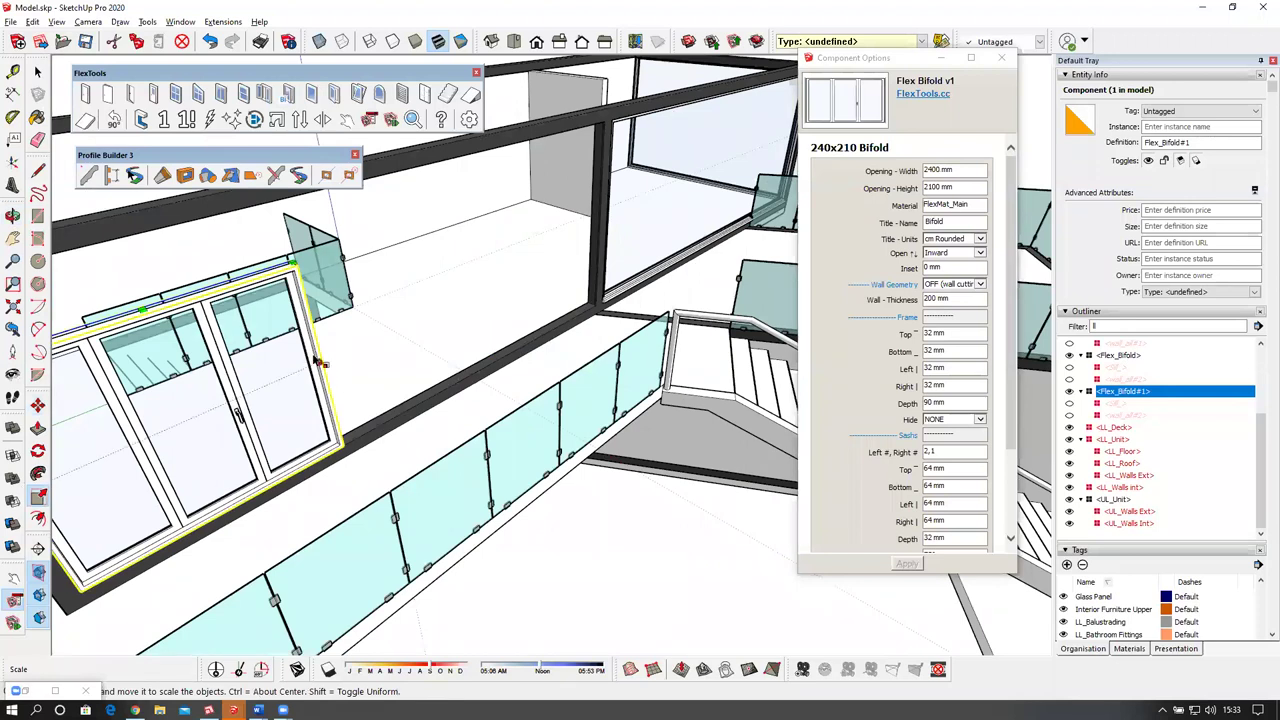
{"action": "left_click_drag", "start_coordinate": [322, 370], "coordinate": [595, 241]}
{"action": "middle_click_drag", "start_coordinate": [595, 241], "coordinate": [476, 279]}
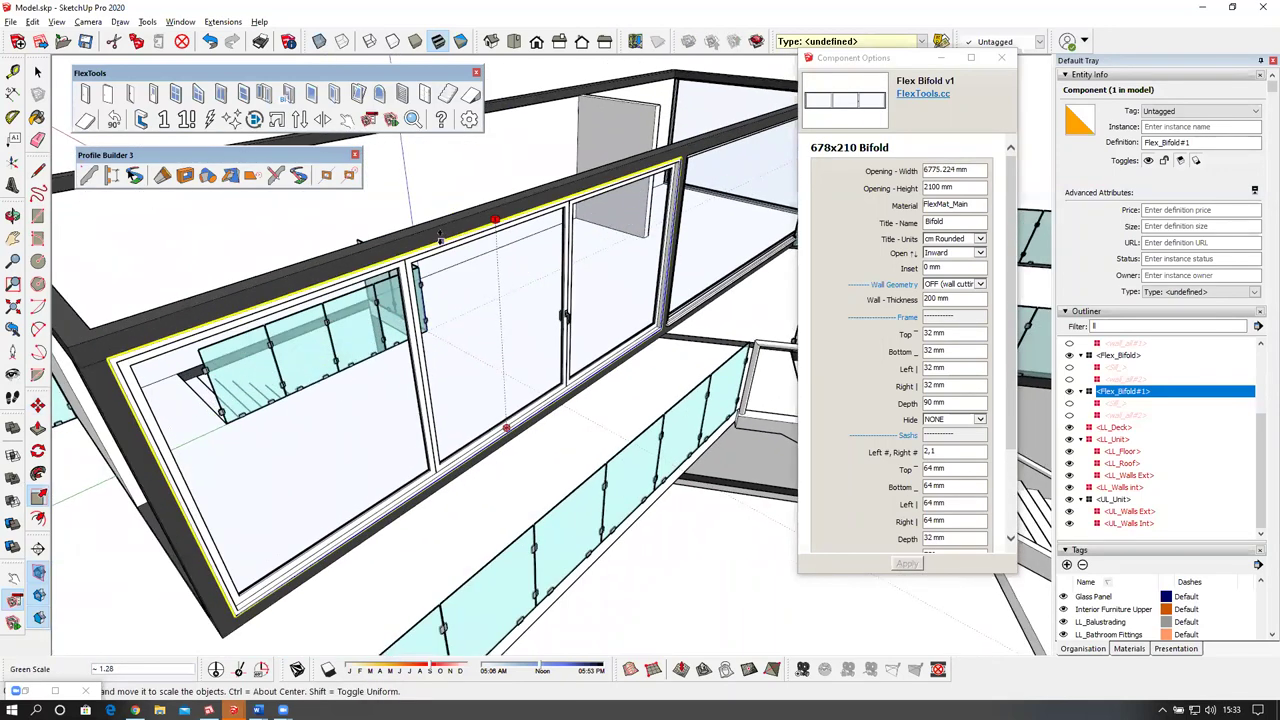
{"action": "left_click", "coordinate": [474, 279]}
{"action": "scroll", "coordinate": [475, 280], "scroll_direction": "down", "scroll_amount": 1}
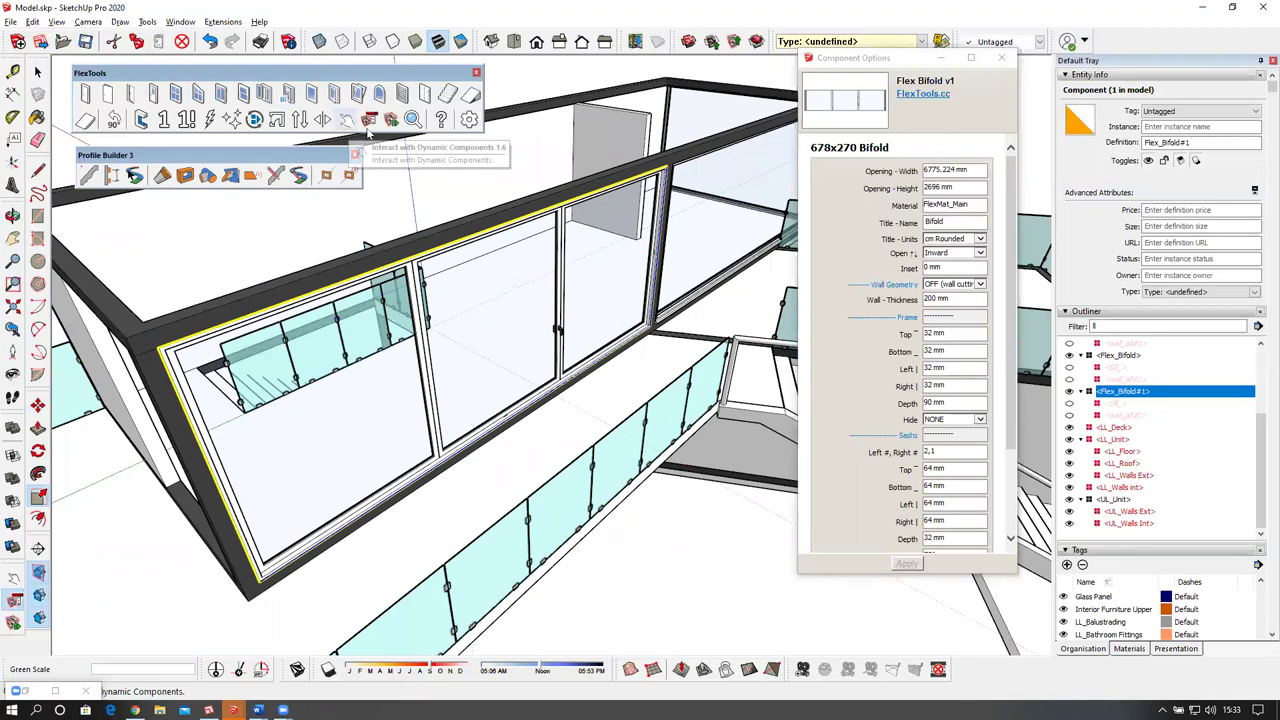
Set the upper bifold door's left and right sash numbers to 4,4 and apply the change.
{"action": "left_click", "coordinate": [934, 451]}
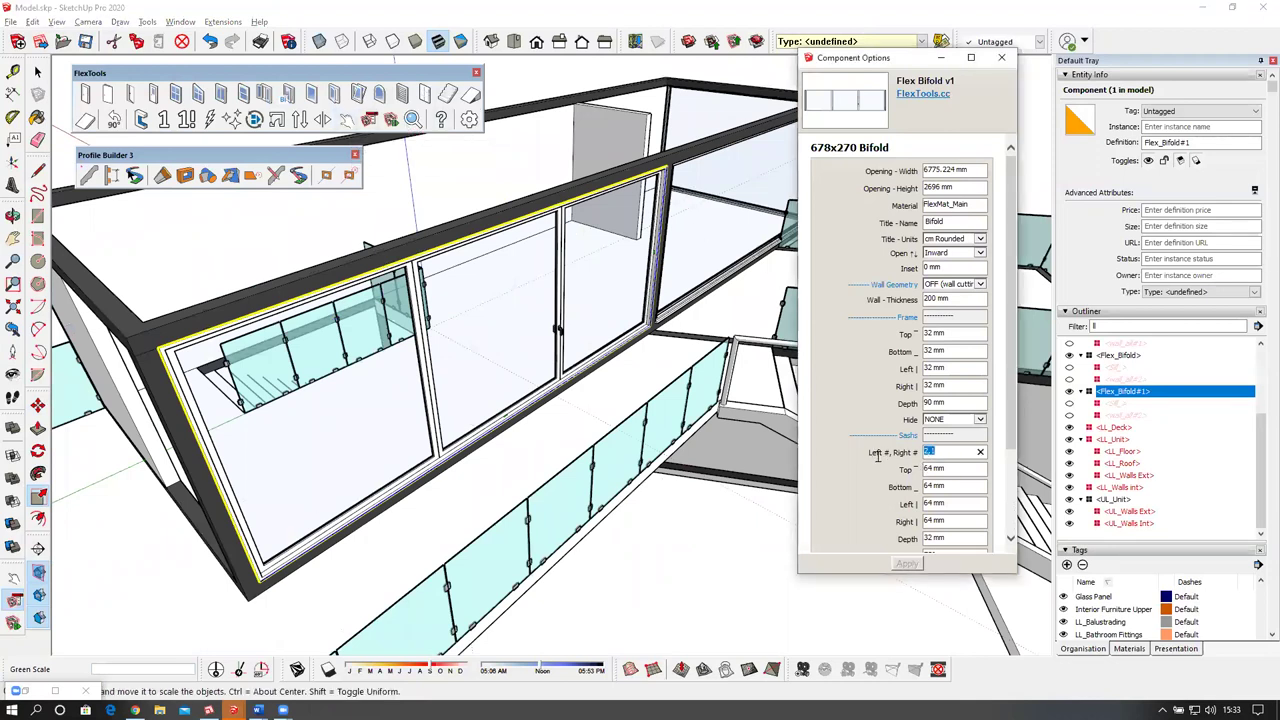
{"action": "type", "text": "4,4"}
{"action": "left_click", "coordinate": [910, 565]}
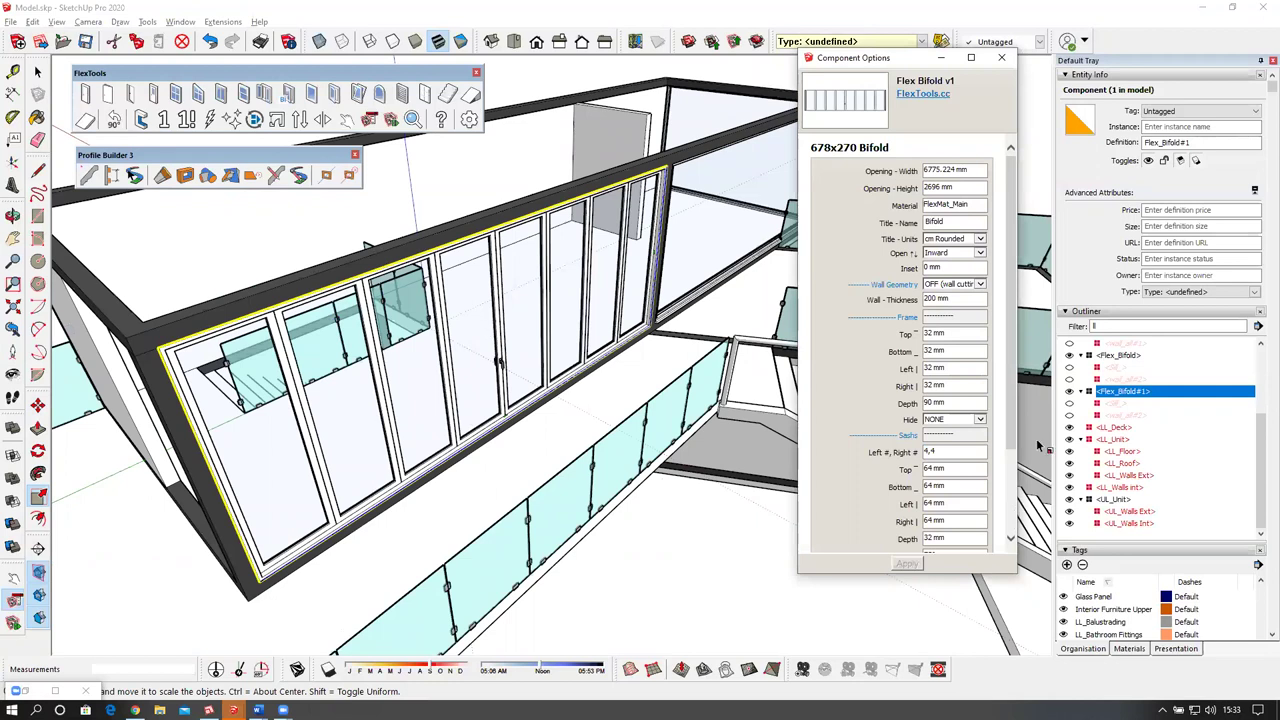
{"action": "scroll", "coordinate": [976, 451], "scroll_direction": "down", "scroll_amount": 3}
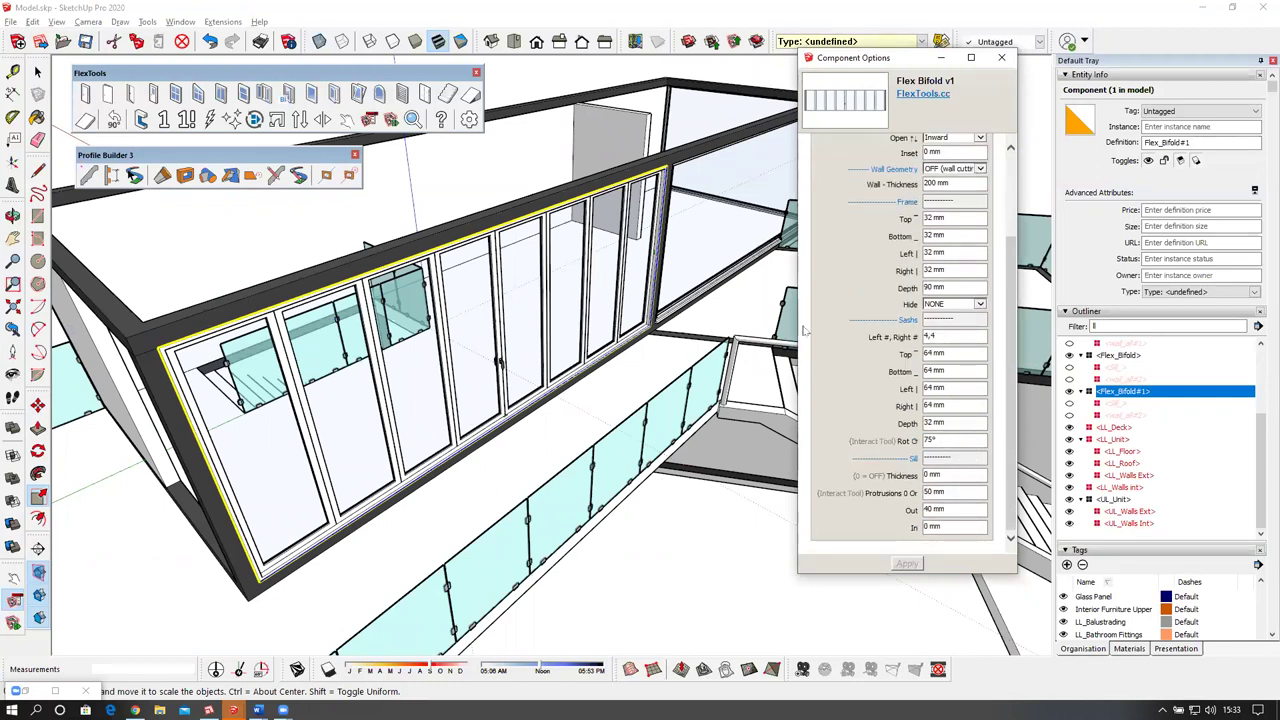
Open the upper bifold door's sashes with the Interact with Dynamic Components tool, then clear the selection.
{"action": "left_click", "coordinate": [346, 120]}
{"action": "left_click", "coordinate": [492, 357]}
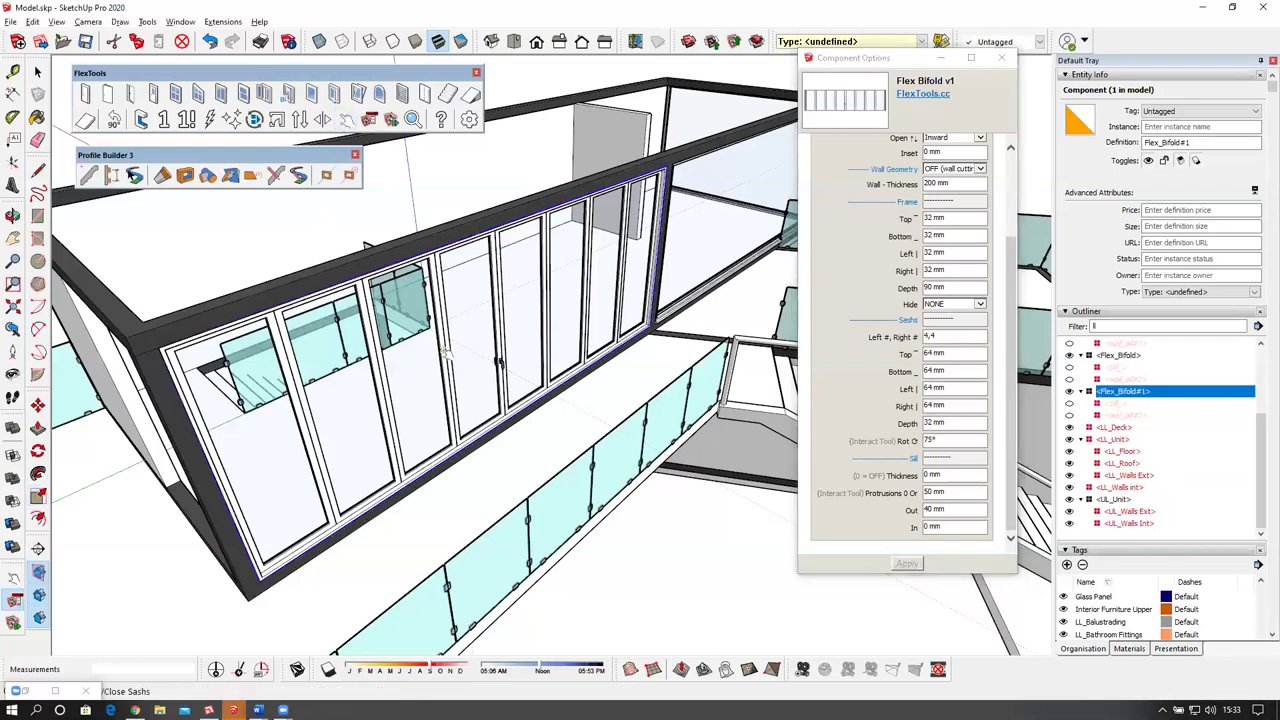
{"action": "left_click", "coordinate": [446, 353]}
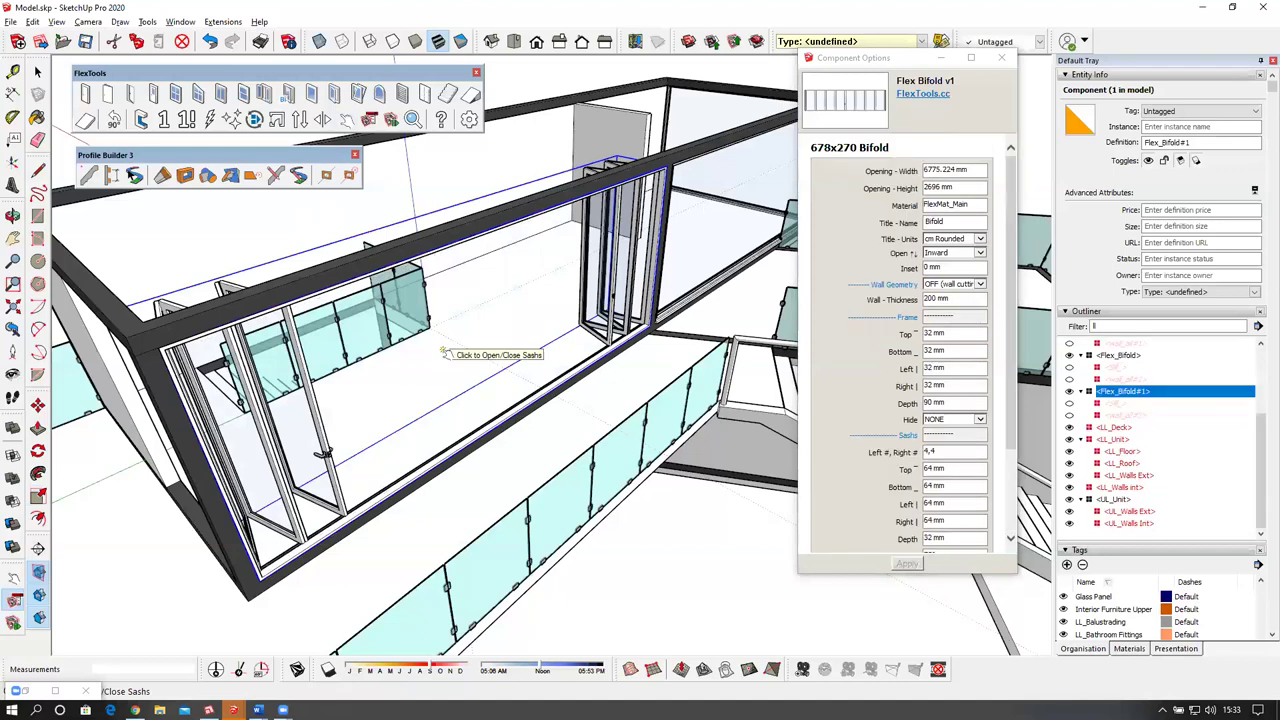
{"action": "middle_click_drag", "start_coordinate": [446, 353], "coordinate": [535, 372]}
{"action": "scroll", "coordinate": [655, 331], "scroll_direction": "up", "scroll_amount": 2}
{"action": "left_click", "coordinate": [655, 331]}
{"action": "scroll", "coordinate": [530, 416], "scroll_direction": "down", "scroll_amount": 1}
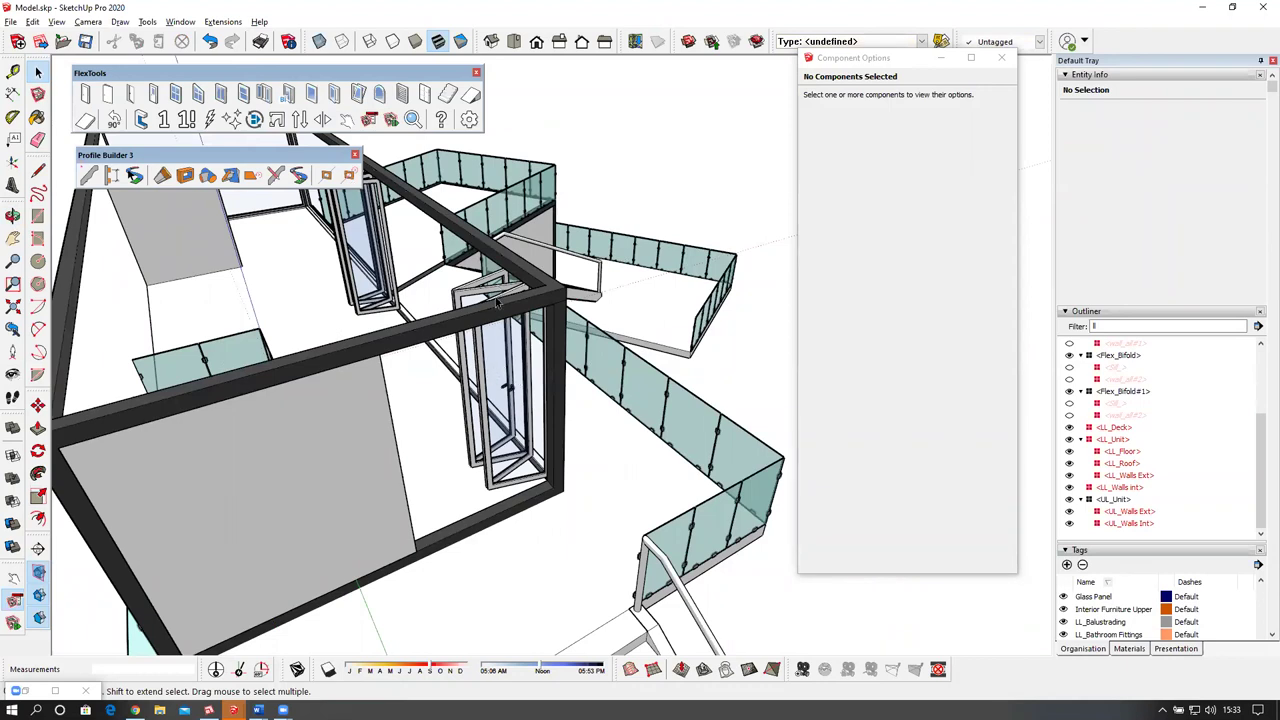
Close the Component Options window and collapse the Outliner, Tags and Entity Info sections.
{"action": "left_click", "coordinate": [1001, 57]}
{"action": "left_click", "coordinate": [1065, 311]}
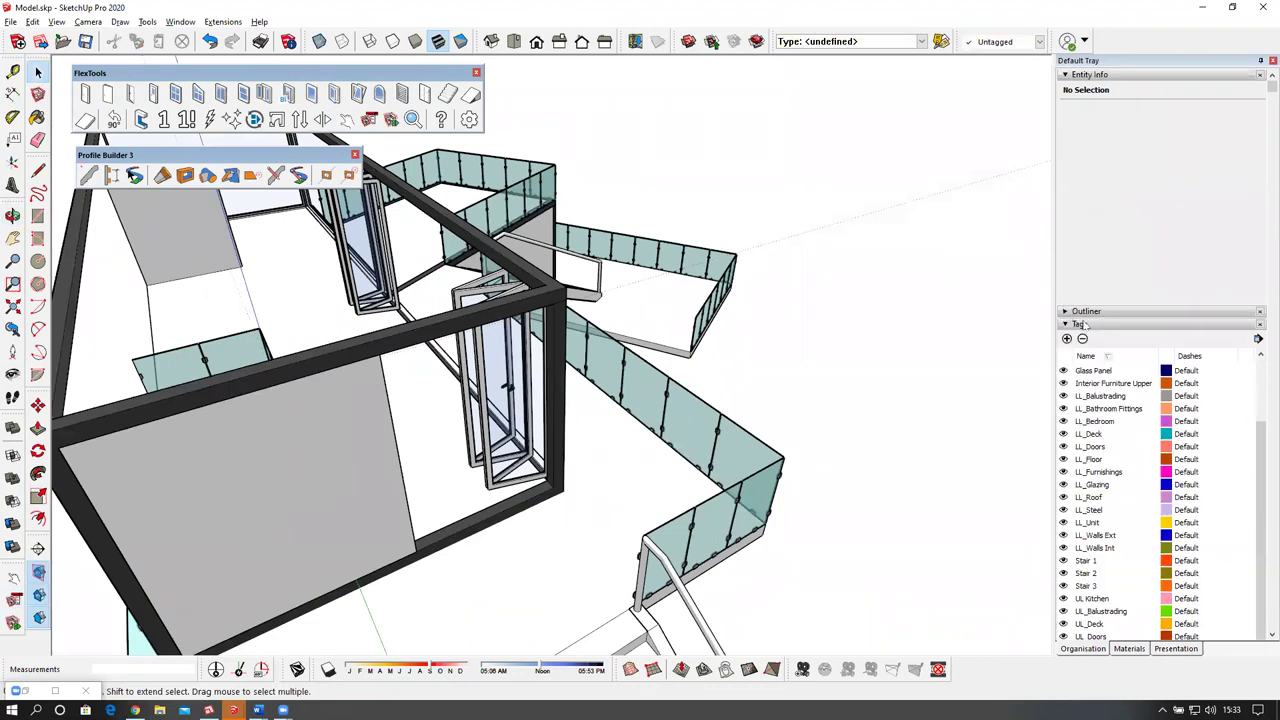
{"action": "left_click", "coordinate": [1070, 324]}
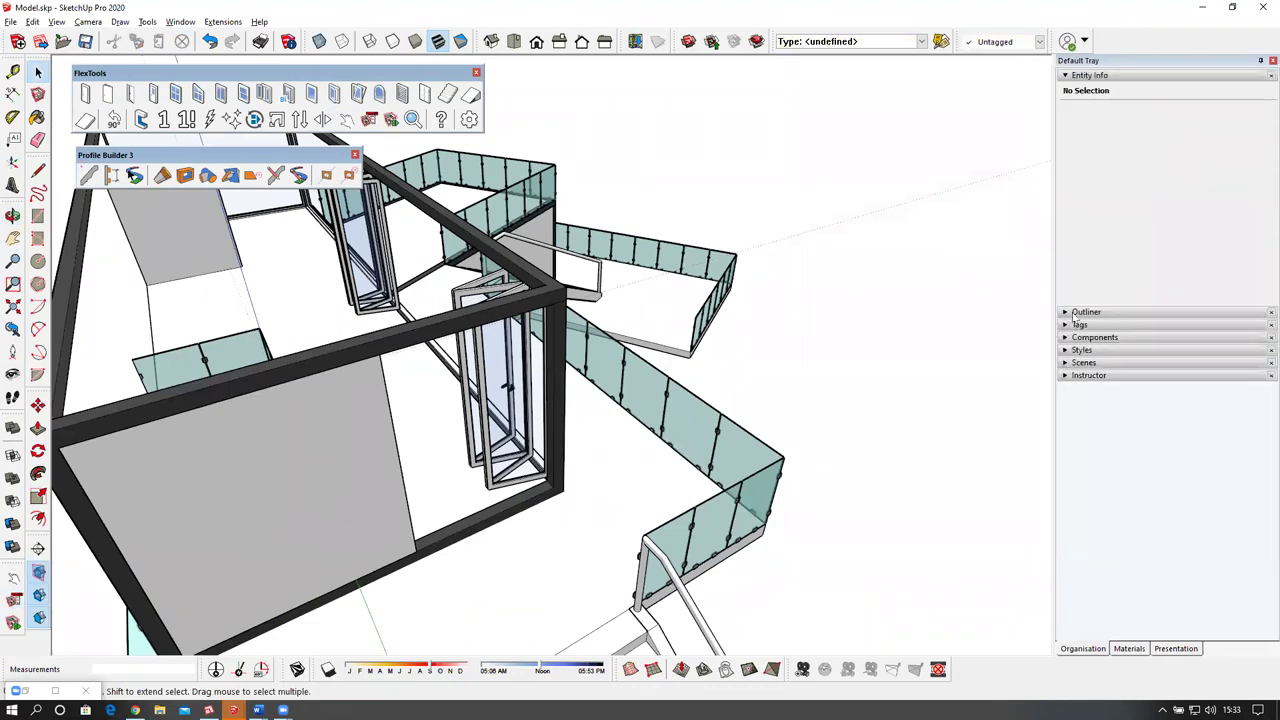
{"action": "left_click", "coordinate": [1068, 76]}
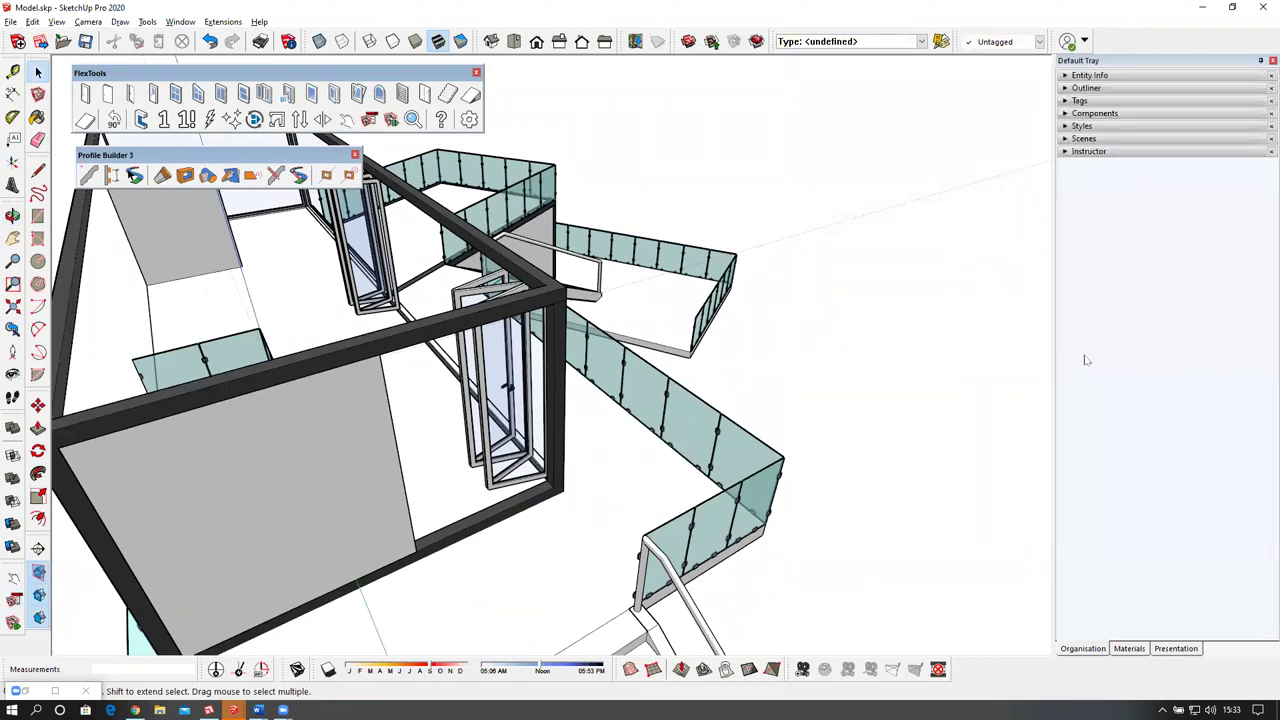
Show the Project Dynamic Components collection in the component browser.
{"action": "left_click", "coordinate": [1065, 114]}
{"action": "scroll", "coordinate": [1128, 272], "scroll_direction": "down", "scroll_amount": 5}
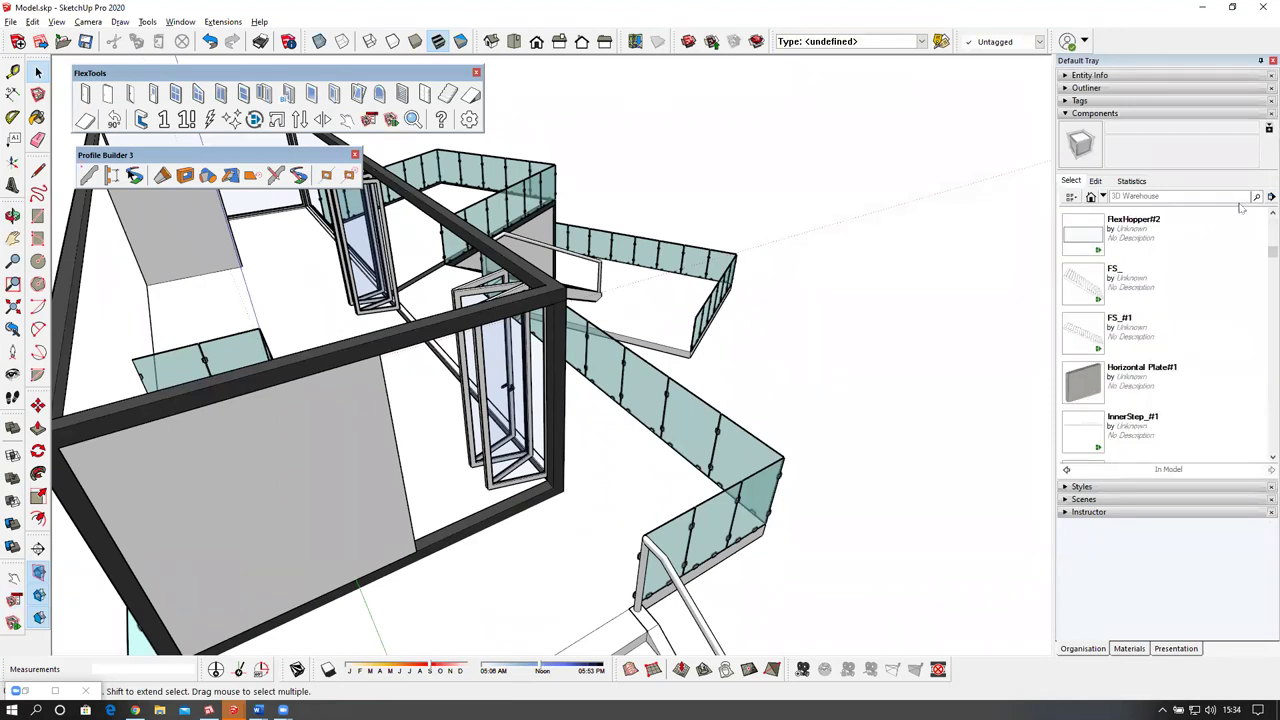
{"action": "left_click", "coordinate": [1103, 197]}
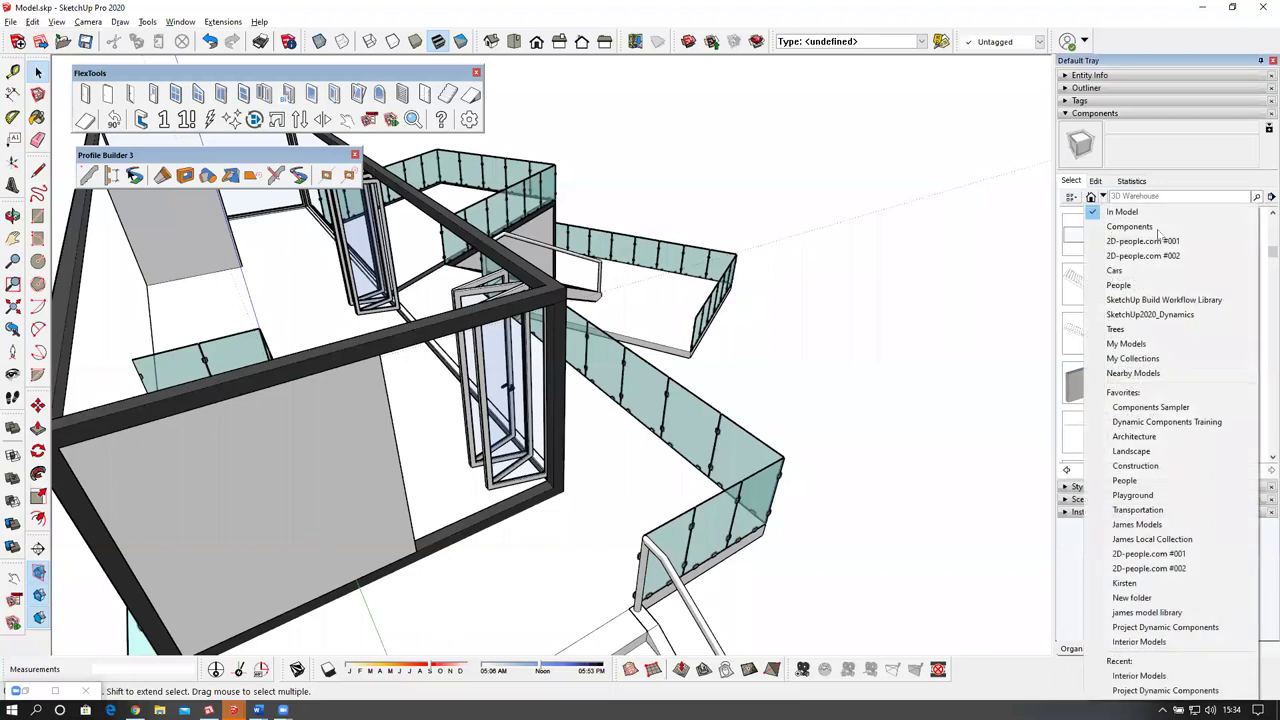
{"action": "left_click", "coordinate": [1165, 627]}
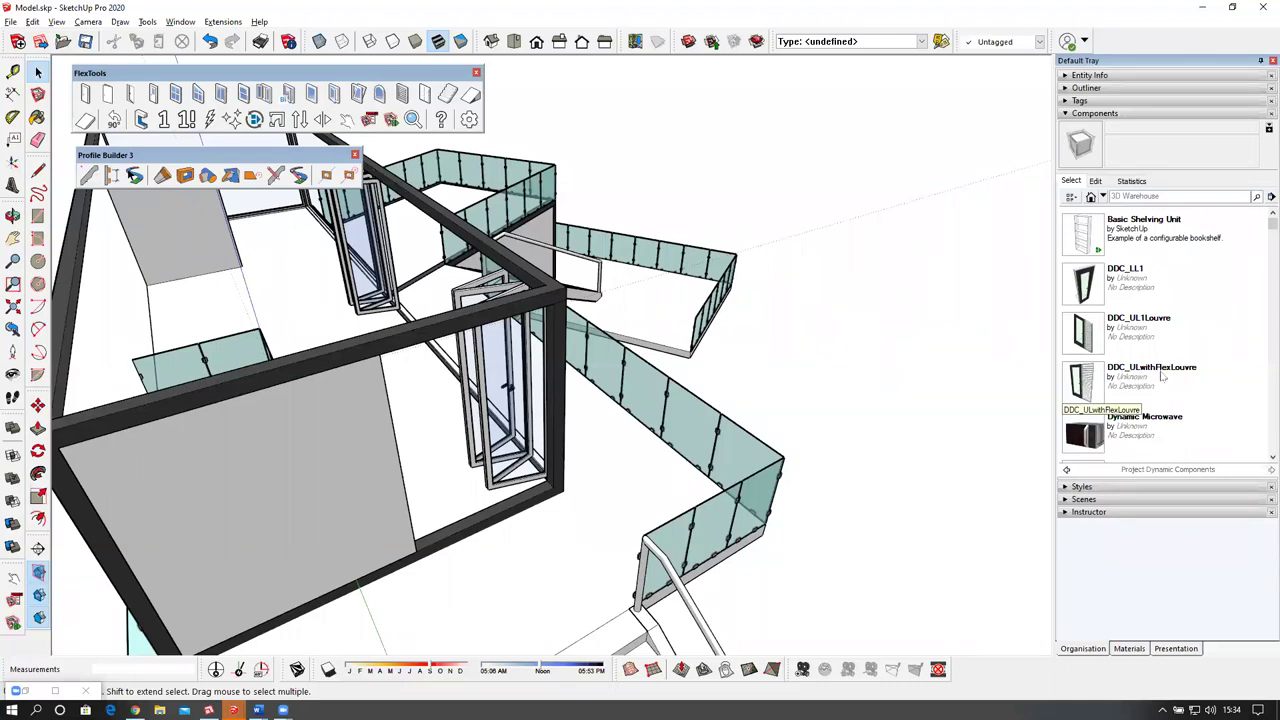
Insert the DDC_ULwithFlexLouvre door and louvre component near the open end of the upper unit.
{"action": "left_click", "coordinate": [1080, 378]}
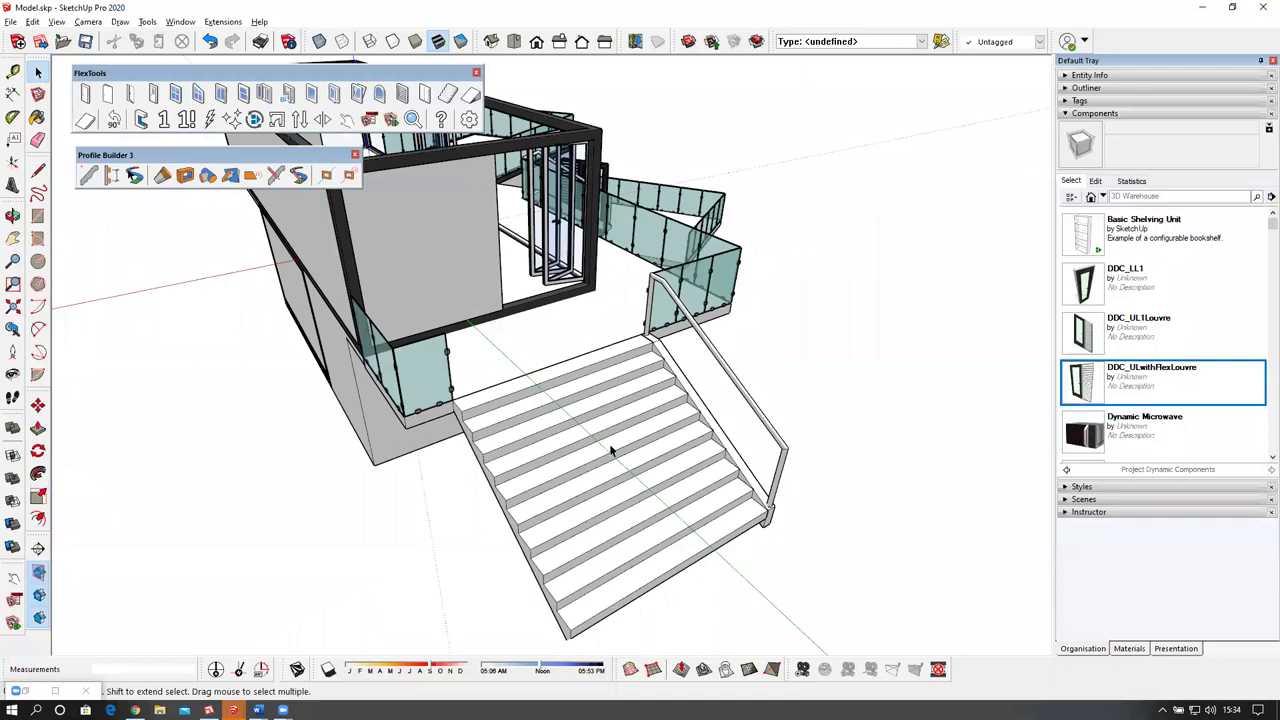
{"action": "middle_click_drag", "start_coordinate": [612, 451], "coordinate": [1195, 420]}
{"action": "scroll", "coordinate": [690, 320], "scroll_direction": "up", "scroll_amount": 4}
{"action": "key", "text": "e"}
{"action": "scroll", "coordinate": [696, 332], "scroll_direction": "up", "scroll_amount": 2}
{"action": "left_click", "coordinate": [697, 334]}
{"action": "scroll", "coordinate": [738, 350], "scroll_direction": "down", "scroll_amount": 3}
{"action": "scroll", "coordinate": [703, 337], "scroll_direction": "down", "scroll_amount": 2}
{"action": "left_click", "coordinate": [1082, 390]}
{"action": "left_click", "coordinate": [529, 577]}
Rotate the door and louvre component half a turn so its glazed door is on the grey wall's side.
{"action": "middle_click_drag", "start_coordinate": [688, 289], "coordinate": [724, 348]}
{"action": "key", "text": "space"}
{"action": "scroll", "coordinate": [730, 338], "scroll_direction": "up", "scroll_amount": 3}
{"action": "scroll", "coordinate": [764, 308], "scroll_direction": "up", "scroll_amount": 1}
{"action": "middle_click_drag", "start_coordinate": [766, 297], "coordinate": [795, 318]}
{"action": "key", "text": "m"}
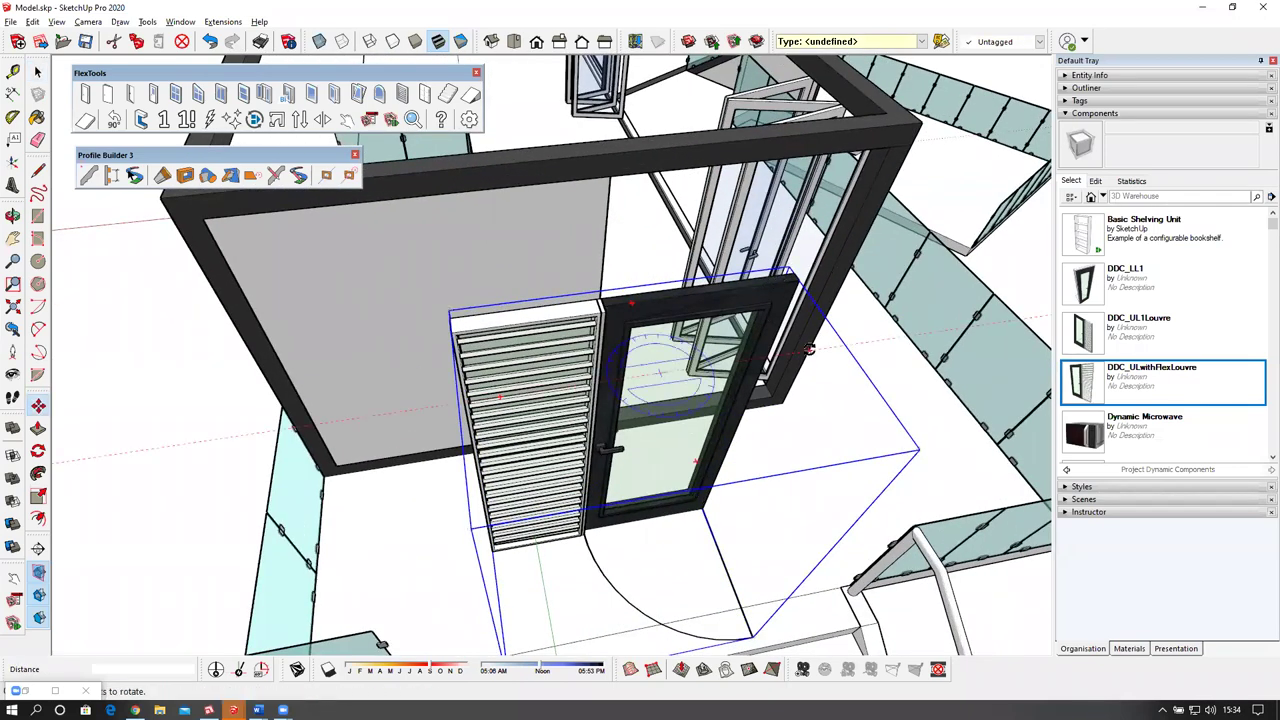
{"action": "left_click", "coordinate": [810, 345]}
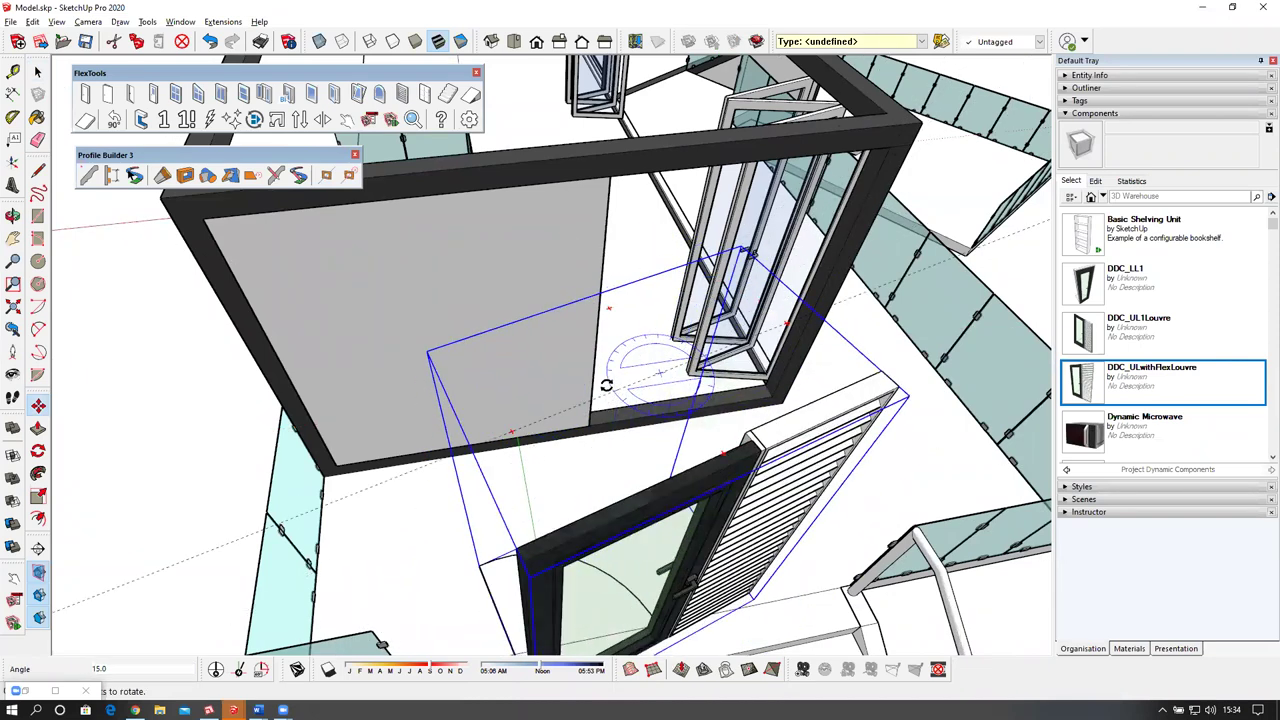
{"action": "left_click", "coordinate": [608, 389]}
Move the door and louvre component by its corner into the end opening beside the grey wall and deselect it.
{"action": "middle_click_drag", "start_coordinate": [608, 389], "coordinate": [581, 497]}
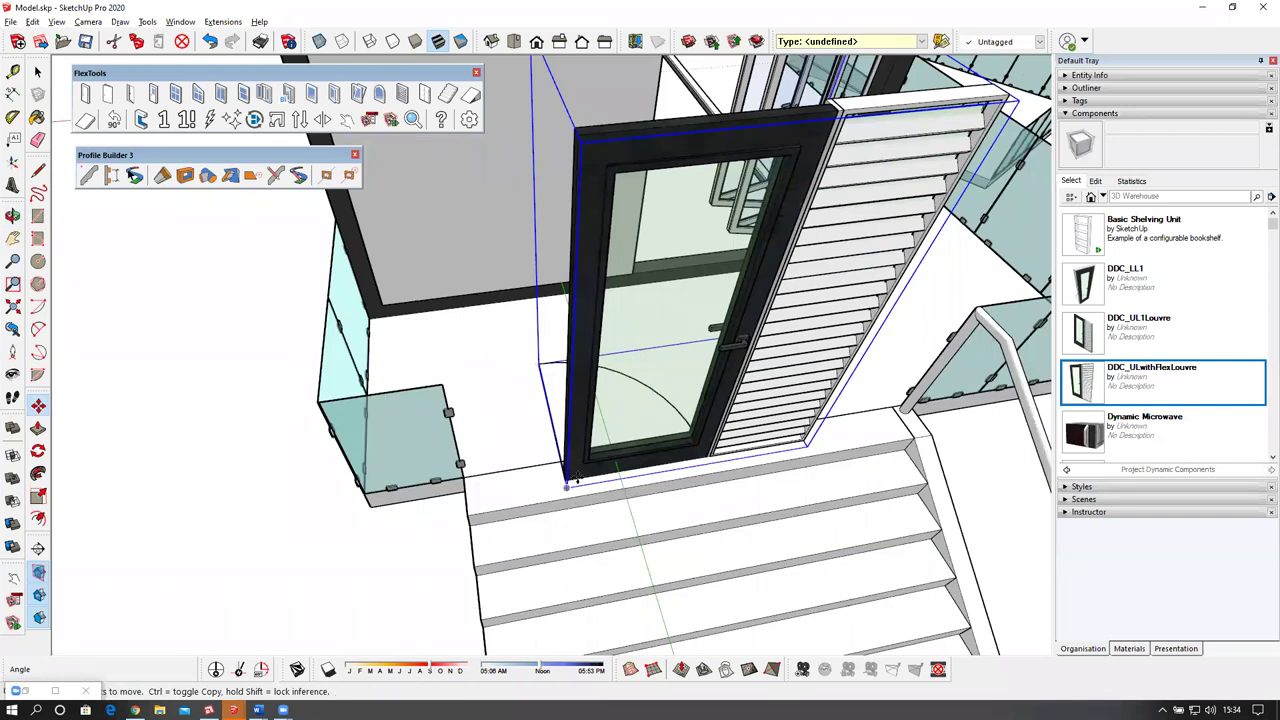
{"action": "middle_click_drag", "start_coordinate": [585, 488], "coordinate": [596, 485]}
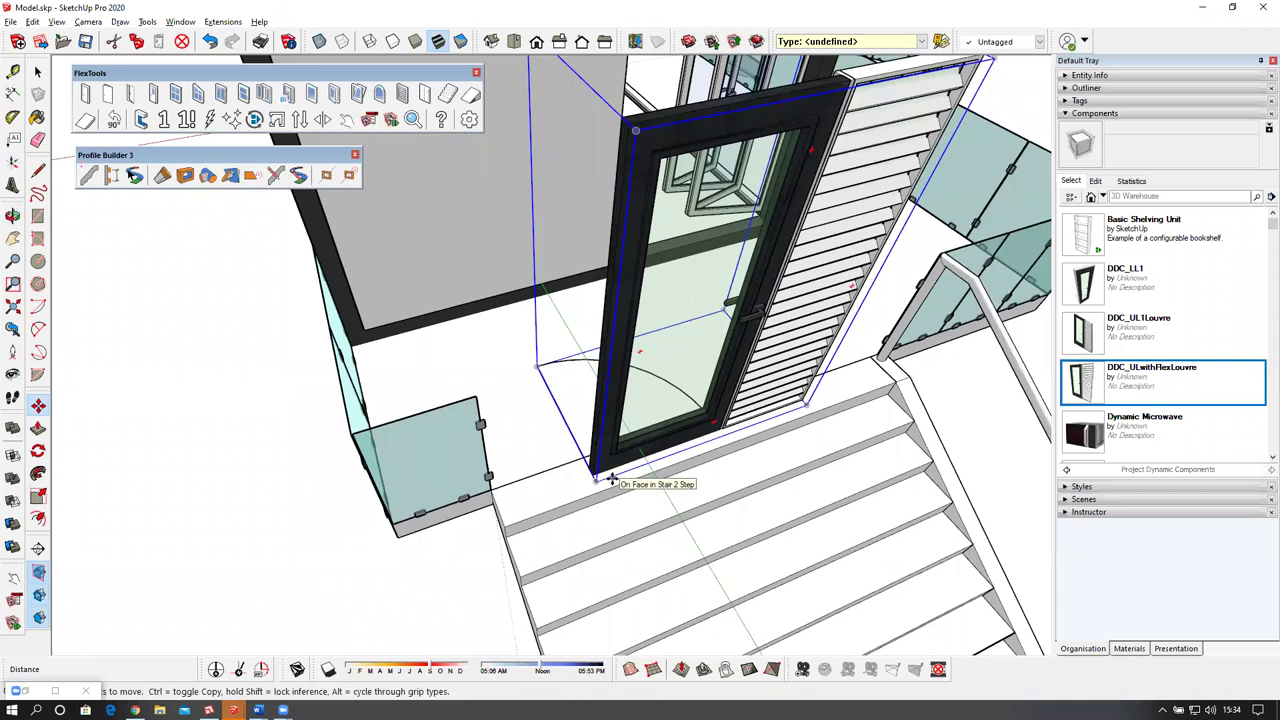
{"action": "left_click", "coordinate": [594, 482]}
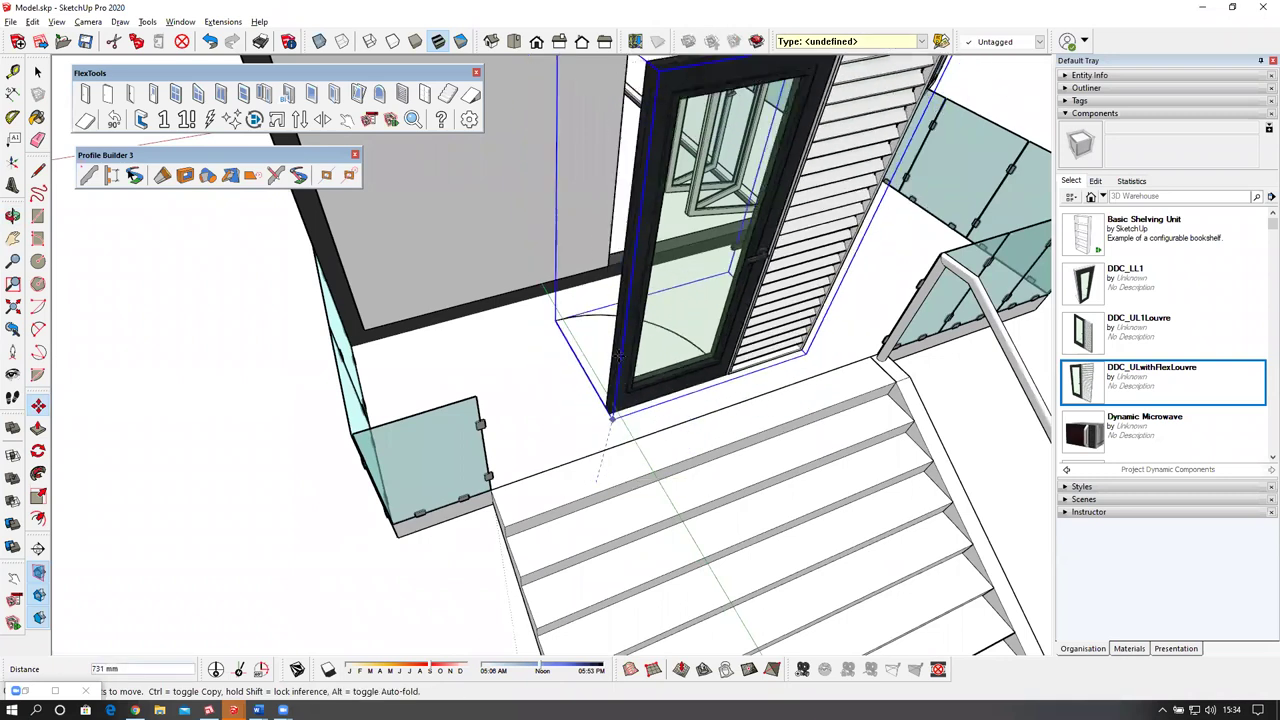
{"action": "left_click", "coordinate": [607, 267]}
{"action": "middle_click_drag", "start_coordinate": [603, 323], "coordinate": [560, 470]}
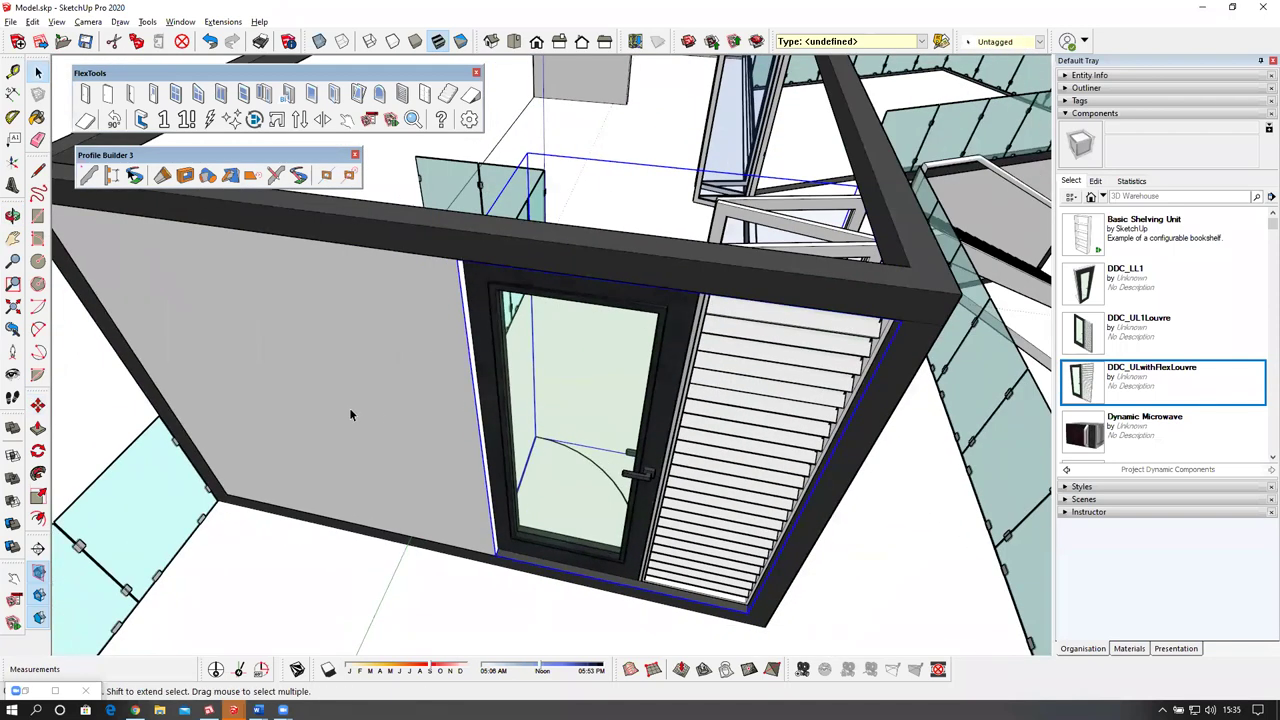
{"action": "left_click", "coordinate": [117, 412]}
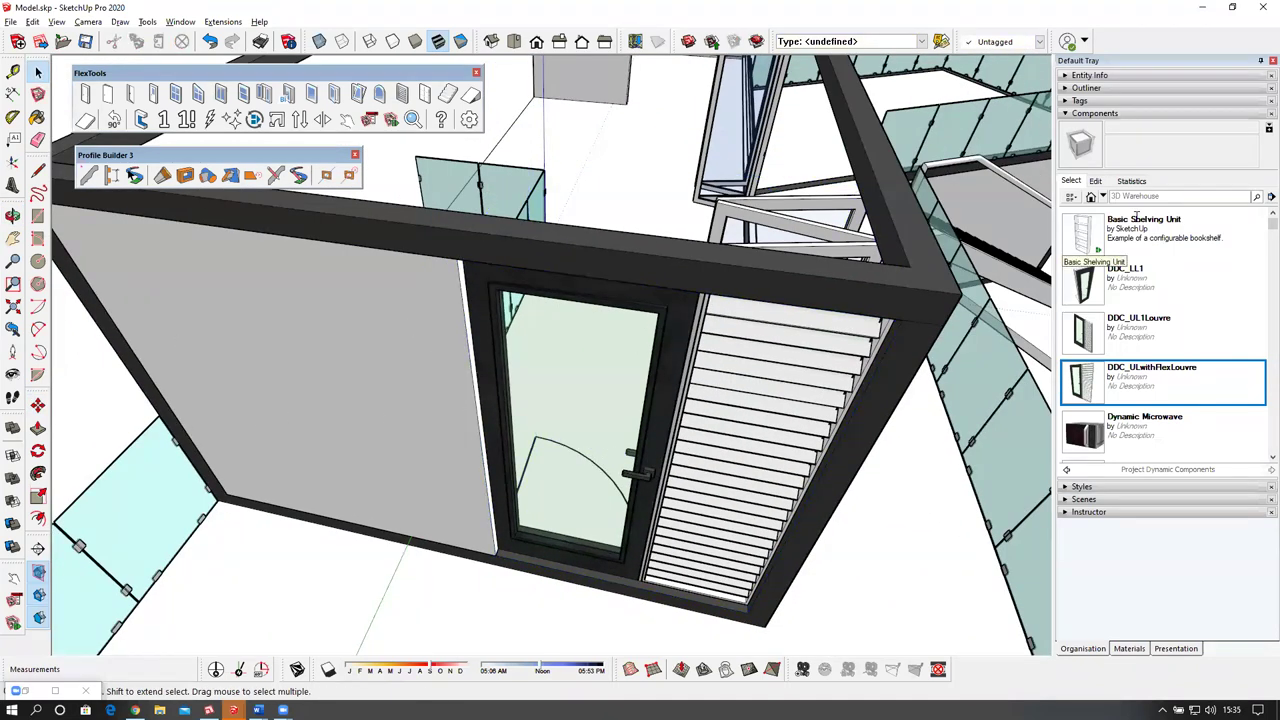
Expand the tag list, then hide the Internal Doors Swing Upper tag and show it again.
{"action": "left_click", "coordinate": [1075, 101]}
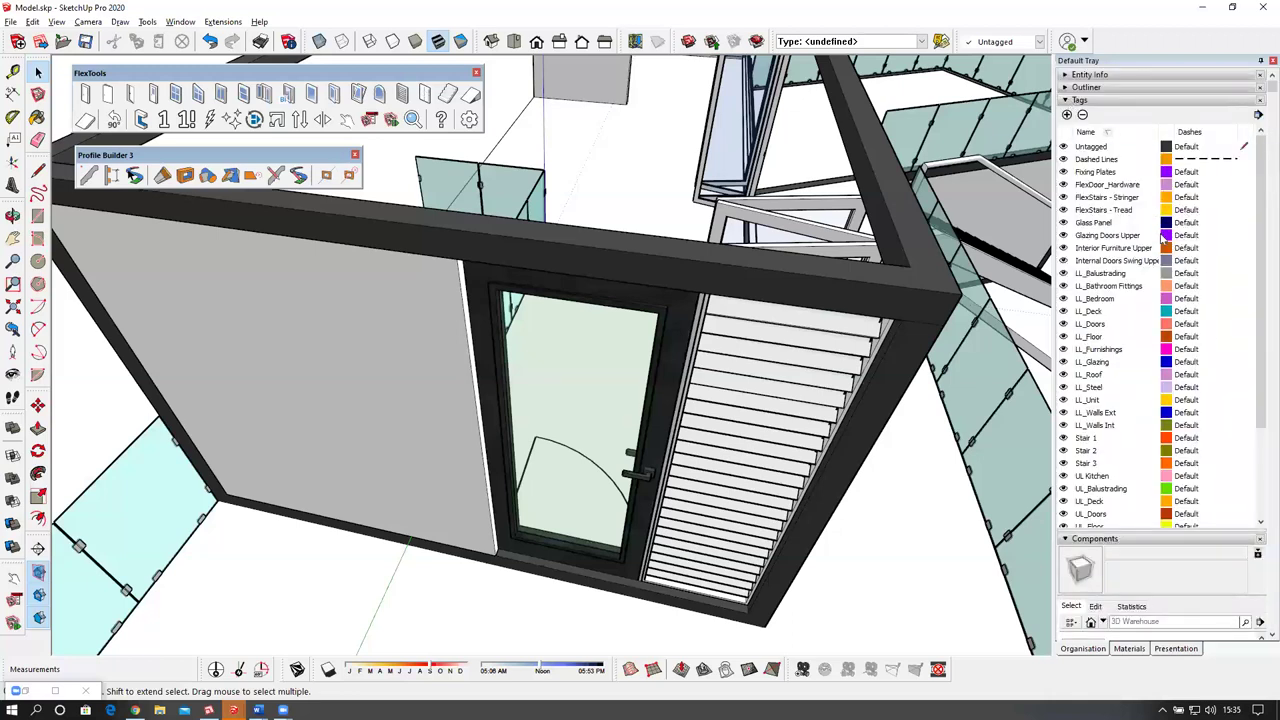
{"action": "left_click", "coordinate": [1063, 262]}
{"action": "left_click", "coordinate": [1063, 262]}
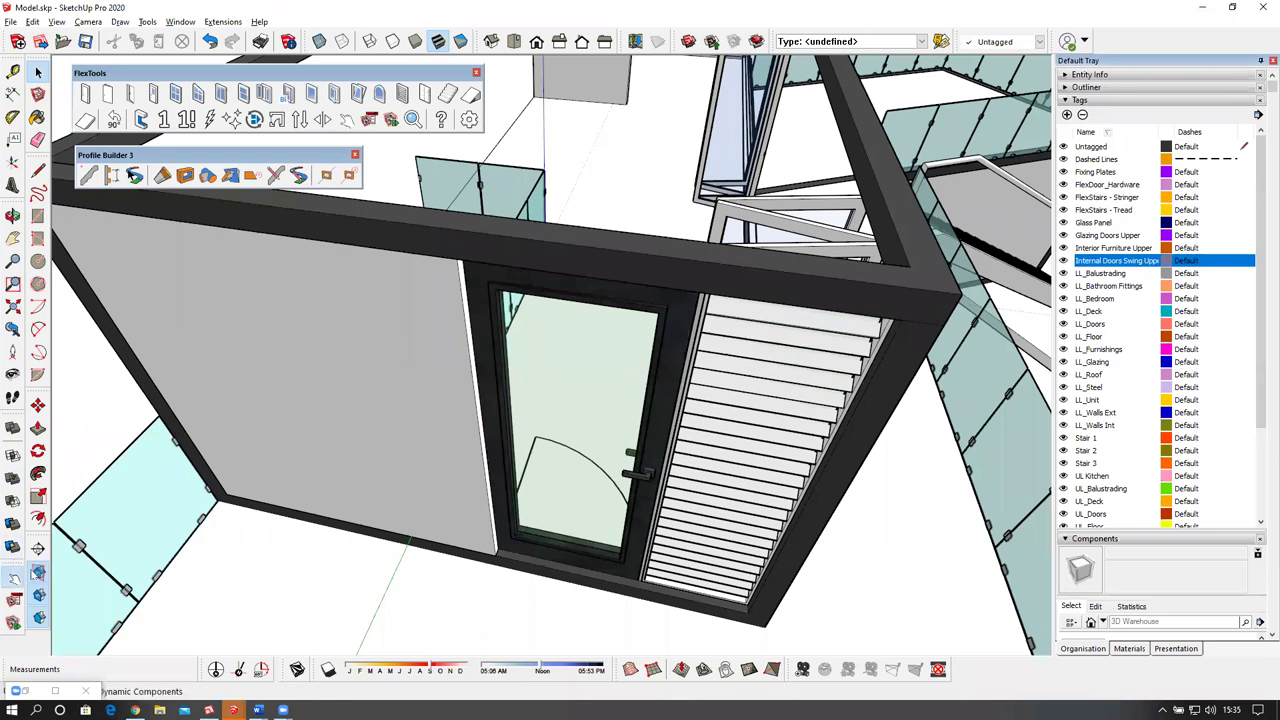
Open and close the upper unit's glazed end door repeatedly using the Interact with Dynamic Components tool.
{"action": "left_click", "coordinate": [13, 578]}
{"action": "left_click", "coordinate": [571, 388]}
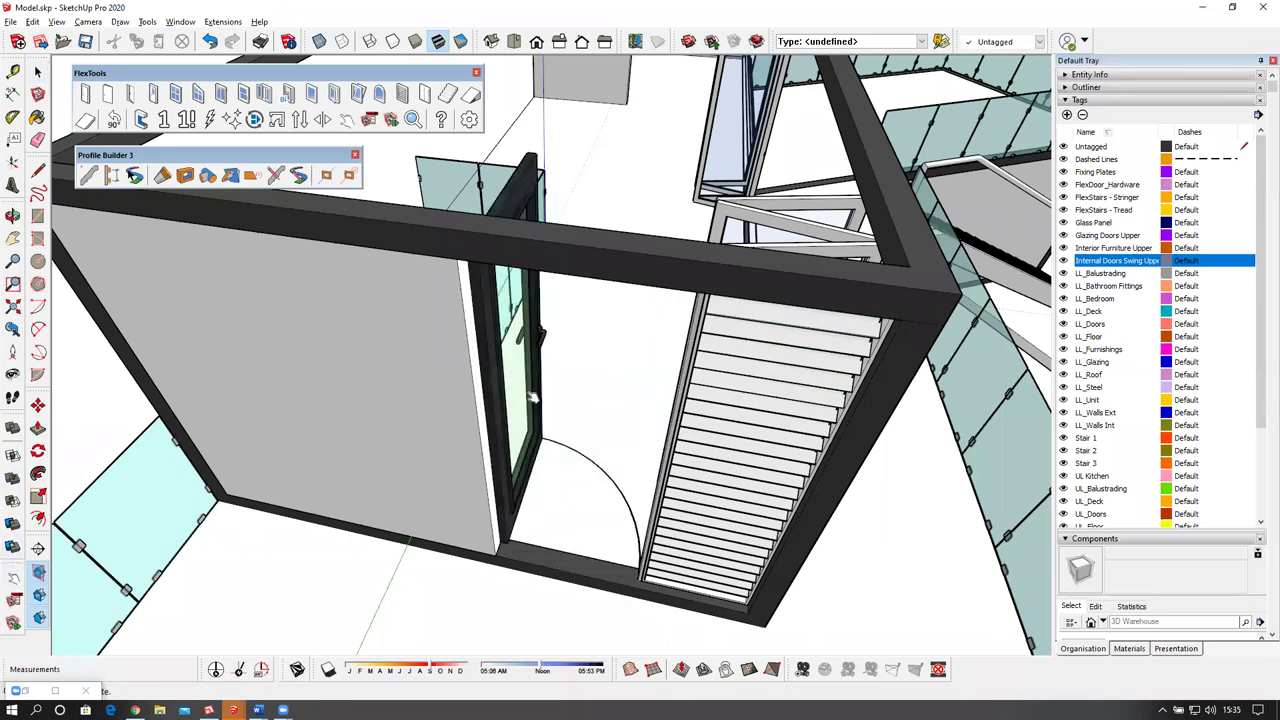
{"action": "left_click", "coordinate": [534, 392]}
{"action": "left_click", "coordinate": [599, 445]}
{"action": "left_click", "coordinate": [538, 402]}
{"action": "left_click", "coordinate": [529, 352]}
{"action": "middle_click_drag", "start_coordinate": [592, 380], "coordinate": [612, 550]}
{"action": "left_click", "coordinate": [614, 454]}
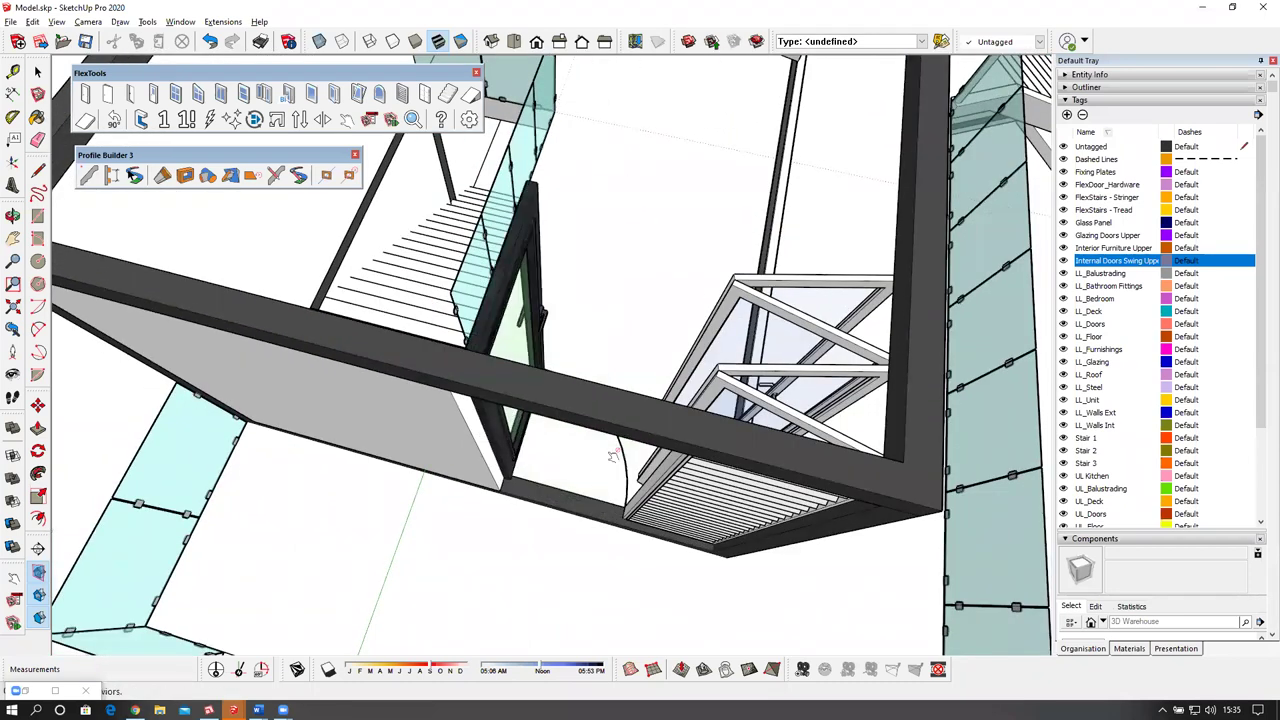
{"action": "left_click", "coordinate": [525, 336]}
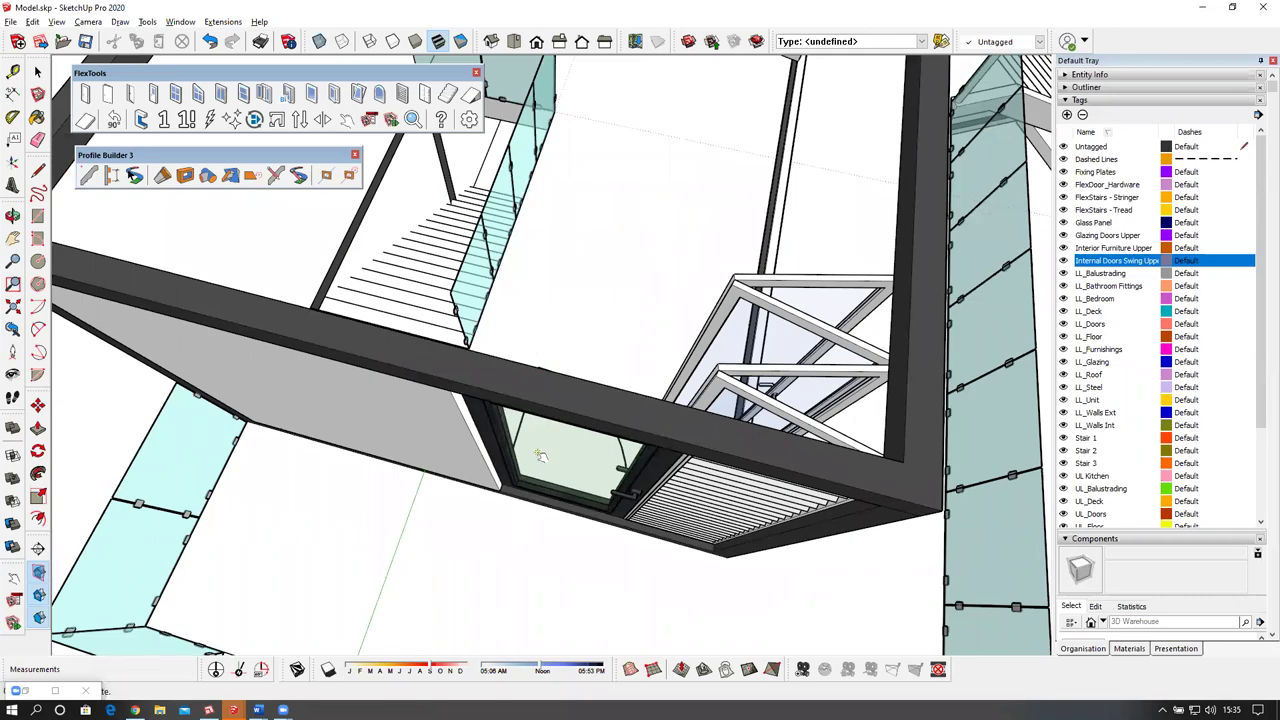
{"action": "left_click", "coordinate": [541, 454]}
Enter the door and louvre component, select the nested louvre panel and display its component options.
{"action": "middle_click_drag", "start_coordinate": [516, 473], "coordinate": [566, 177]}
{"action": "scroll", "coordinate": [566, 177], "scroll_direction": "up", "scroll_amount": 2}
{"action": "double_click", "coordinate": [565, 176]}
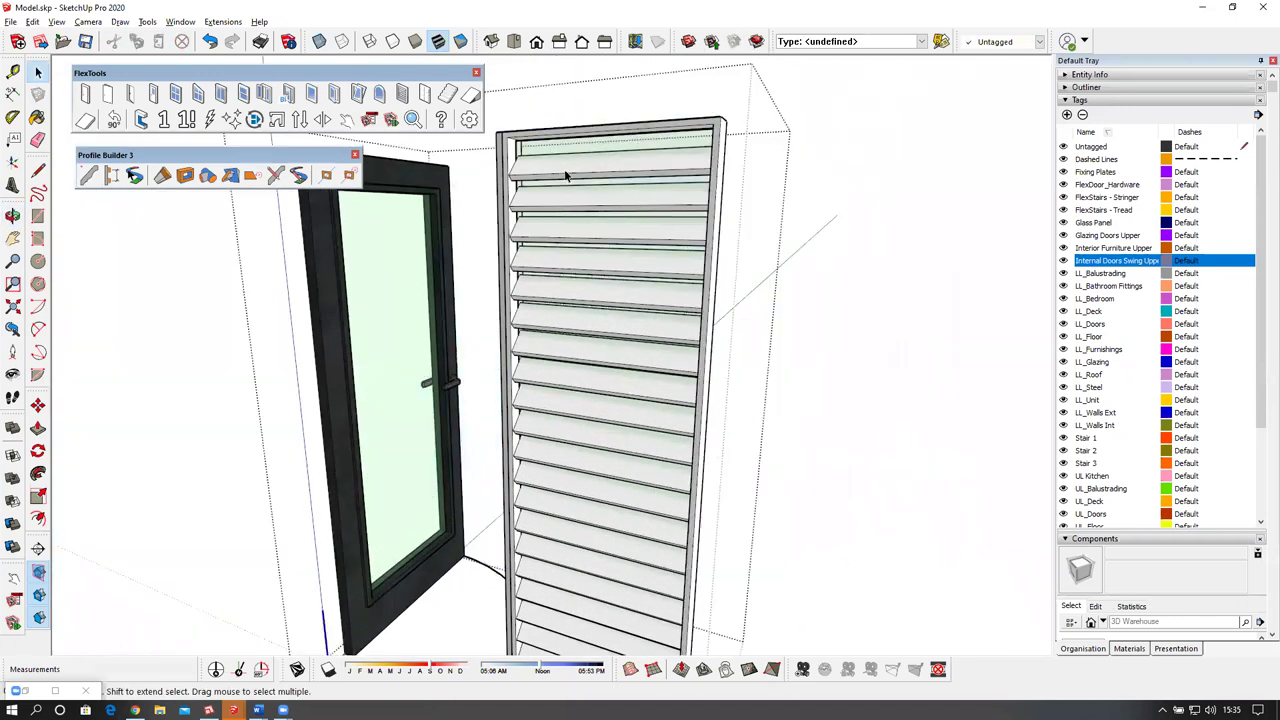
{"action": "left_click", "coordinate": [565, 176]}
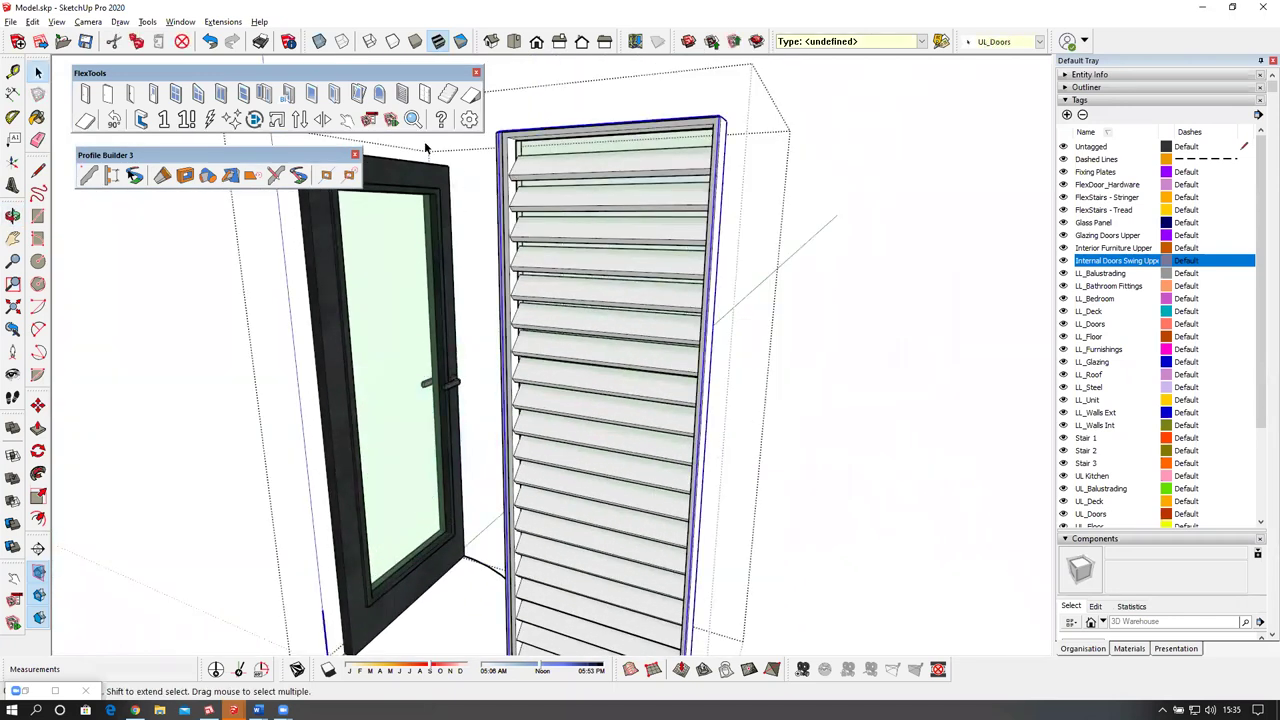
{"action": "left_click", "coordinate": [369, 119]}
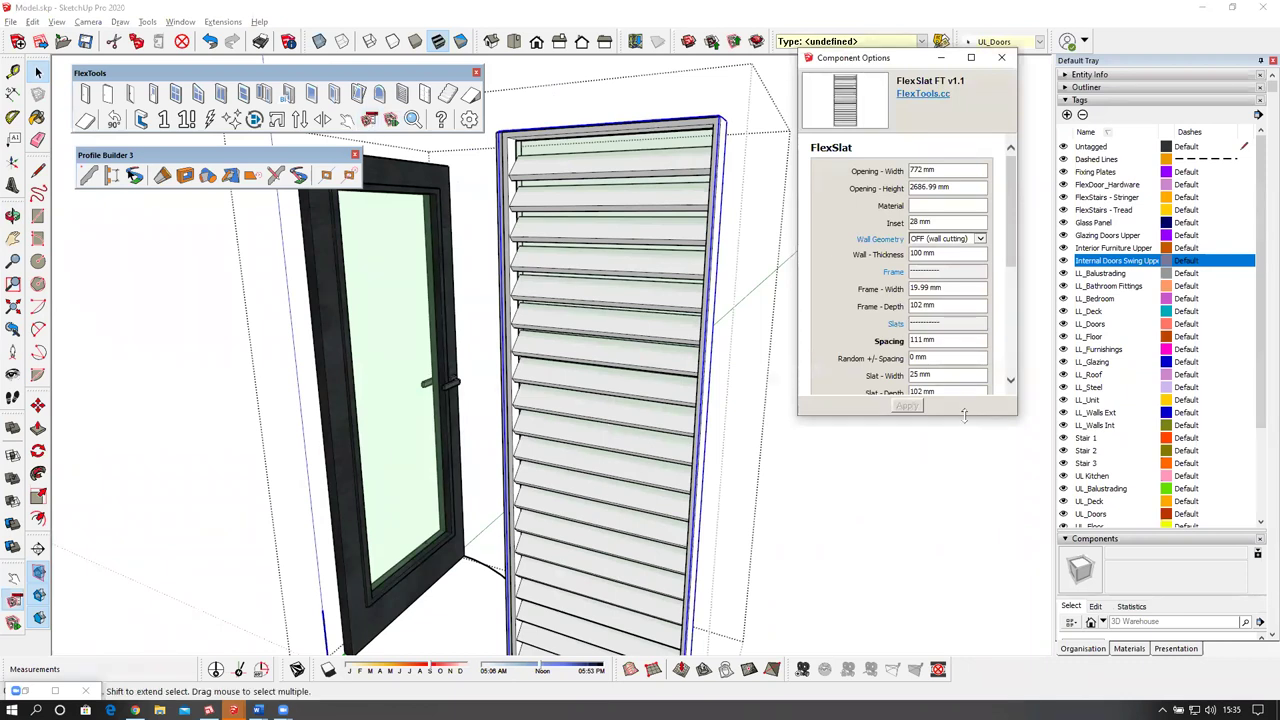
Enlarge the louvre panel's options window and set the slats' X rotation to 0°.
{"action": "left_click_drag", "start_coordinate": [963, 415], "coordinate": [986, 650]}
{"action": "left_click", "coordinate": [933, 428]}
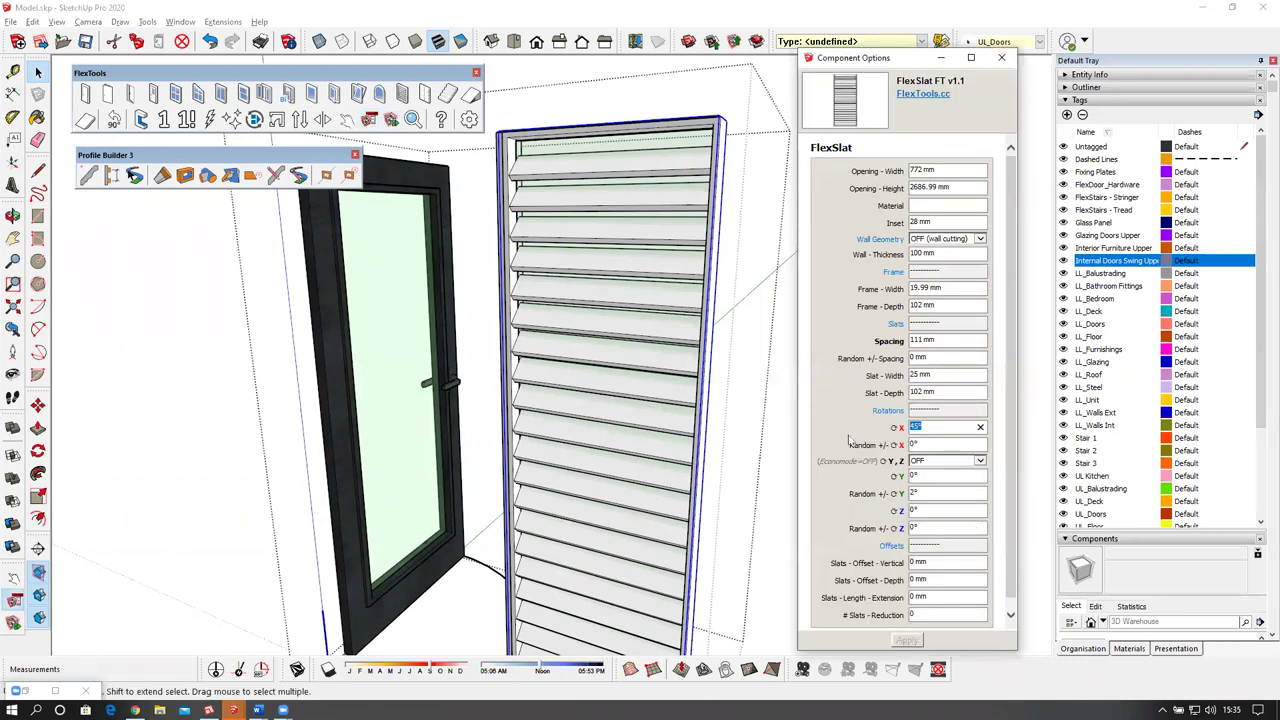
{"action": "type", "text": "0"}
{"action": "left_click", "coordinate": [912, 640]}
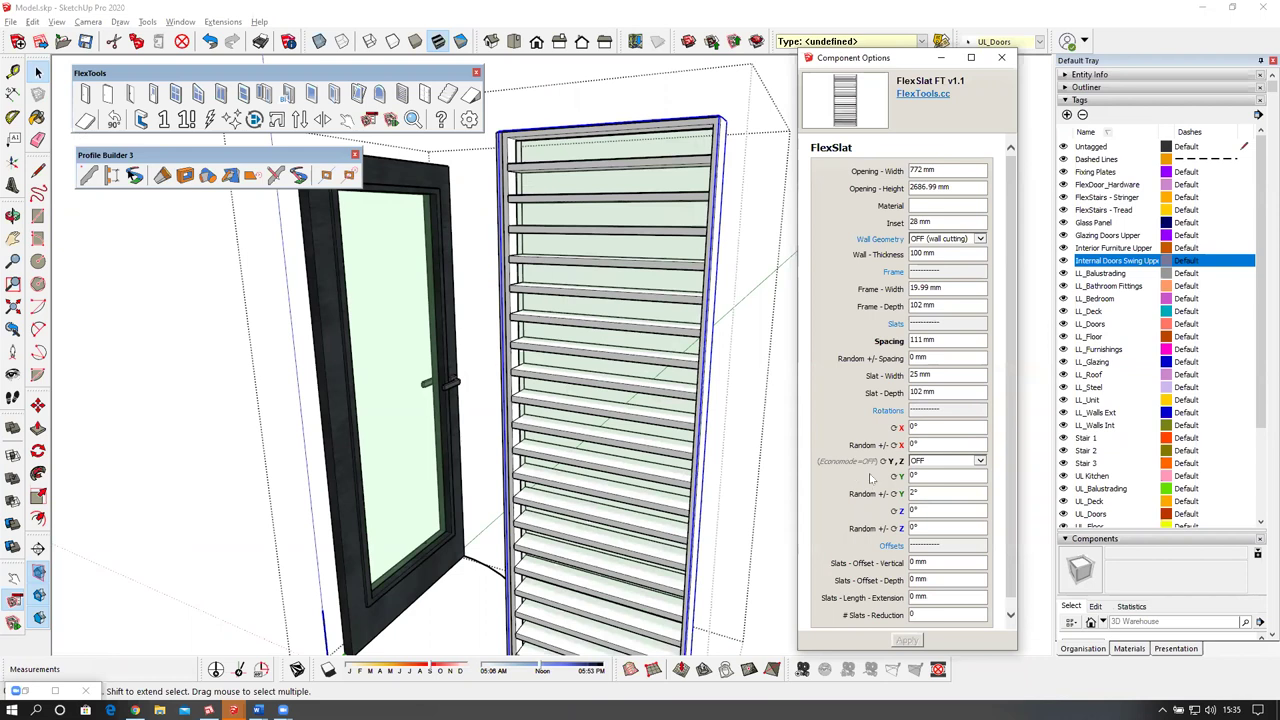
Try the louvre slats with the Y, Z rotations set to ON, then set the option back to OFF.
{"action": "left_click", "coordinate": [982, 462]}
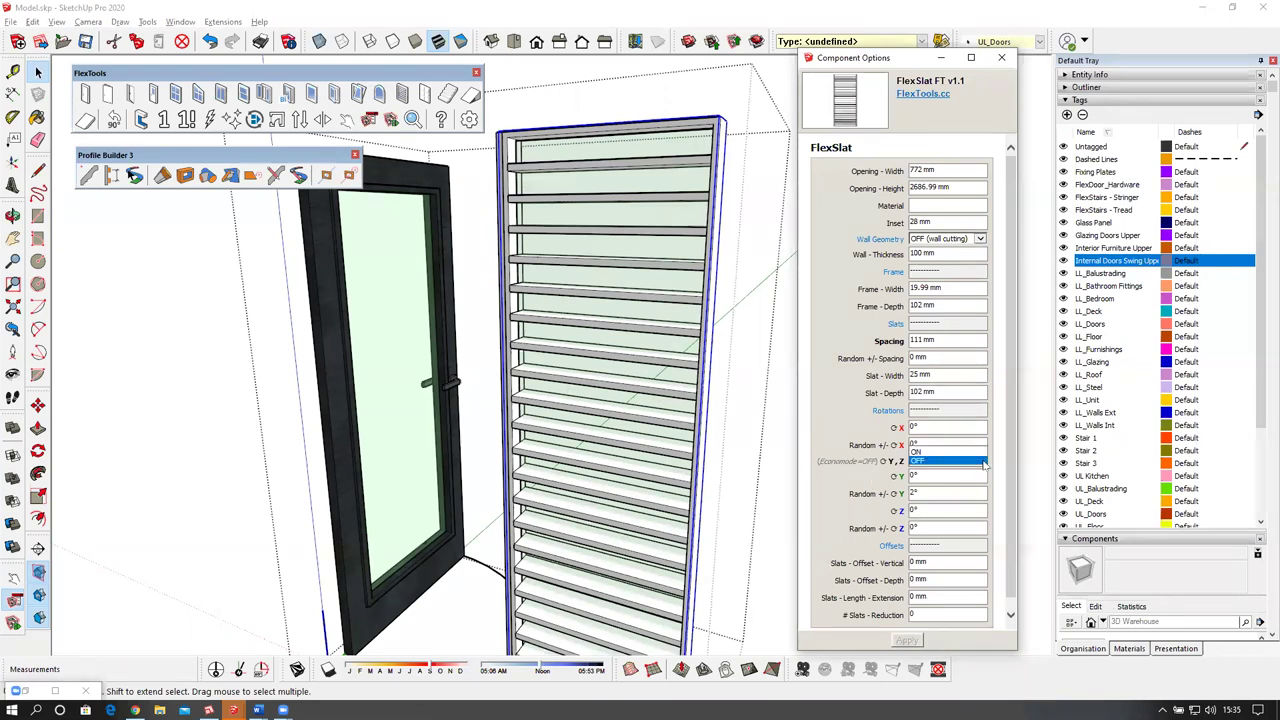
{"action": "left_click", "coordinate": [968, 455]}
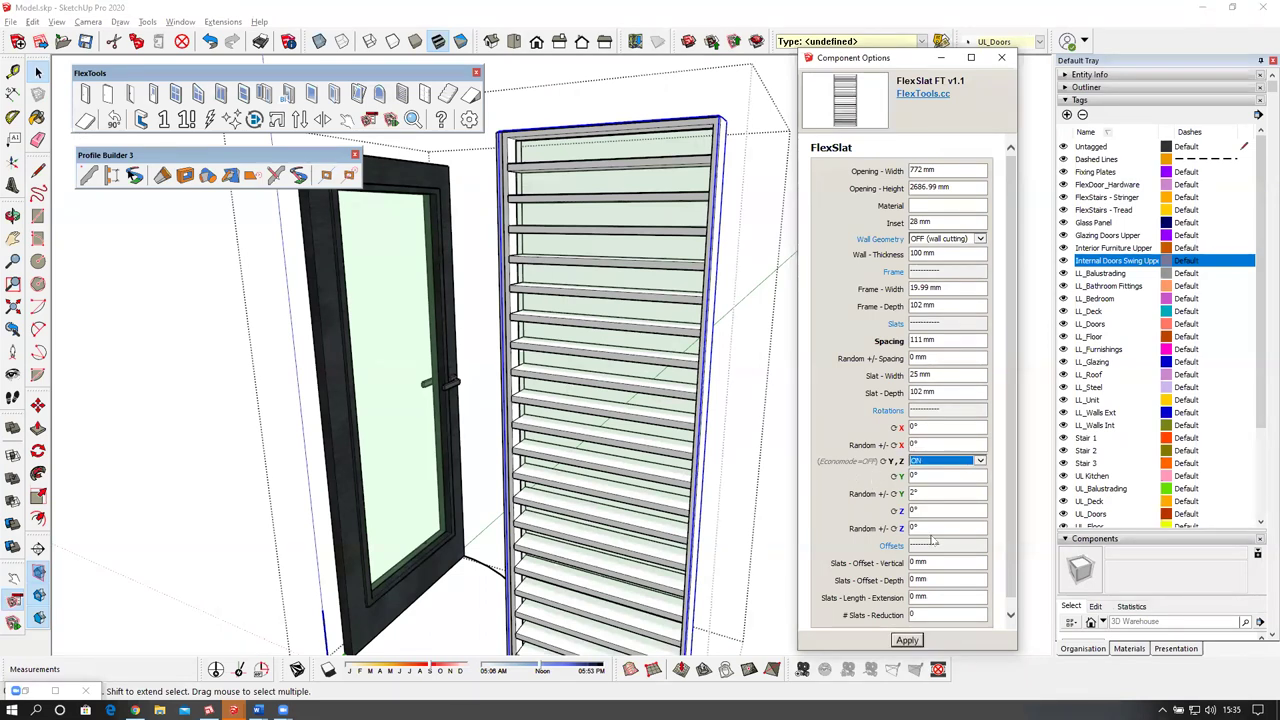
{"action": "left_click", "coordinate": [907, 640]}
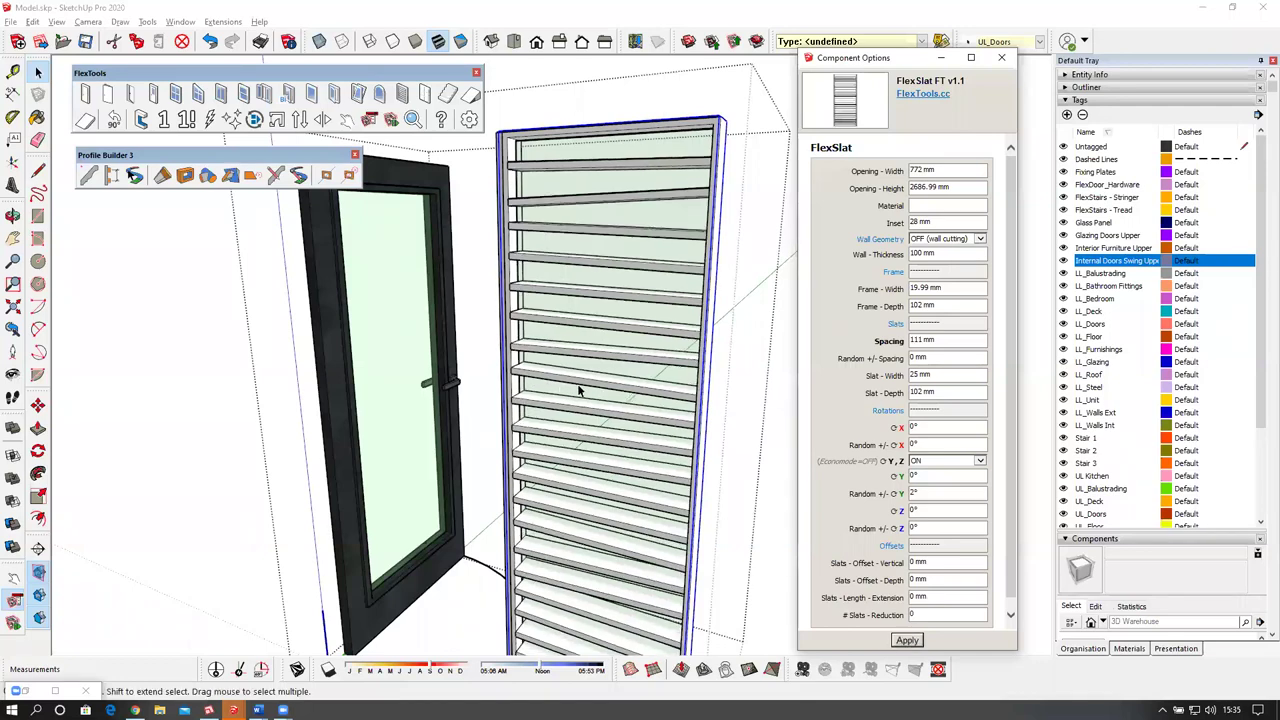
{"action": "middle_click_drag", "start_coordinate": [614, 363], "coordinate": [710, 310]}
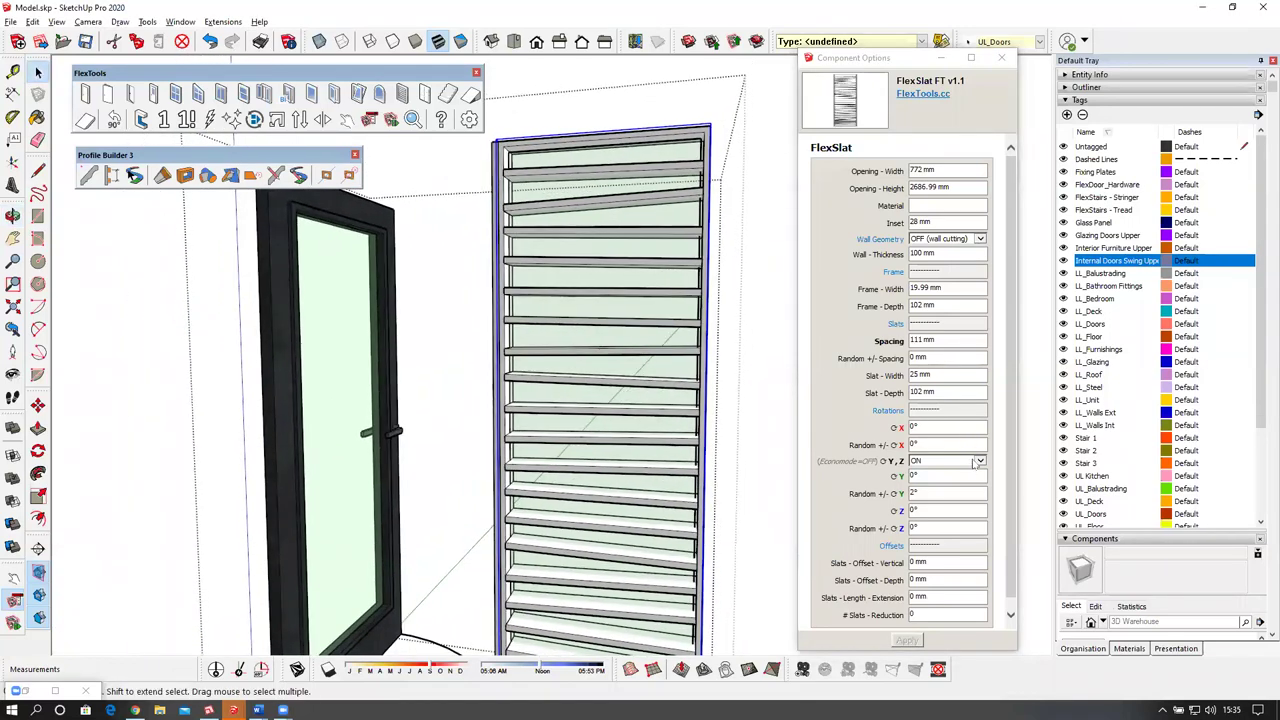
{"action": "left_click", "coordinate": [975, 462]}
{"action": "left_click", "coordinate": [944, 469]}
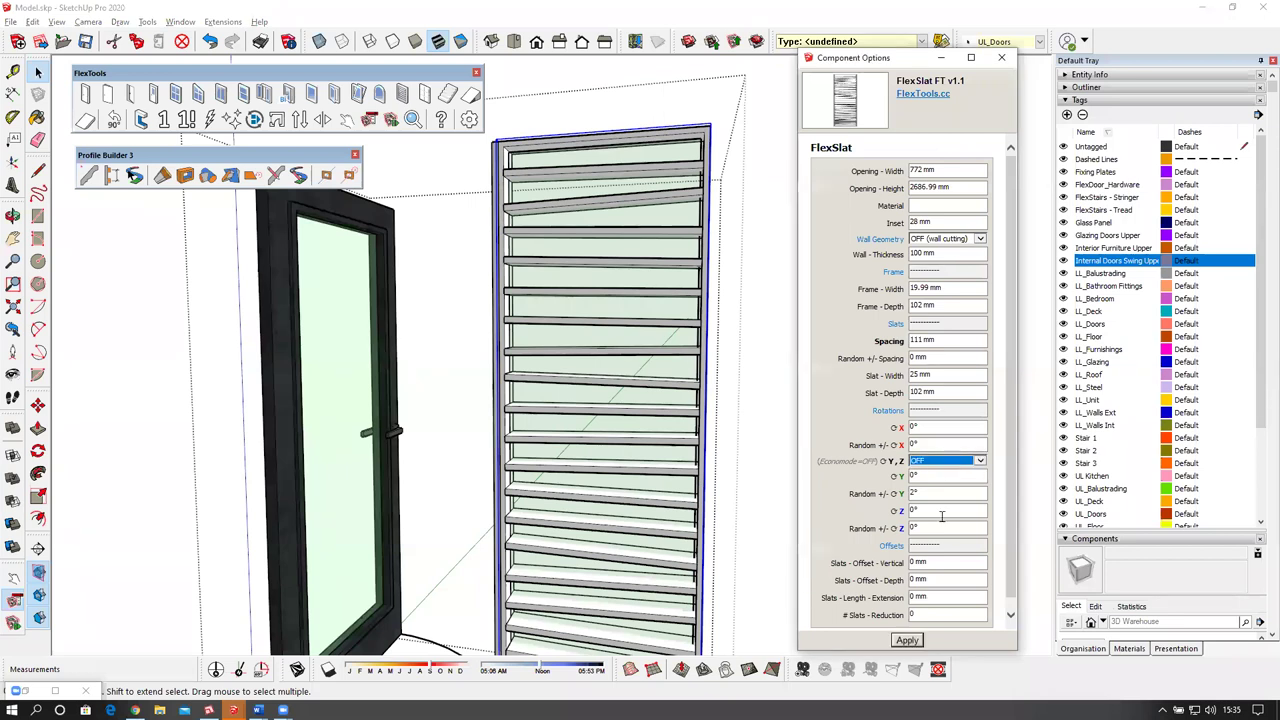
{"action": "left_click", "coordinate": [906, 639]}
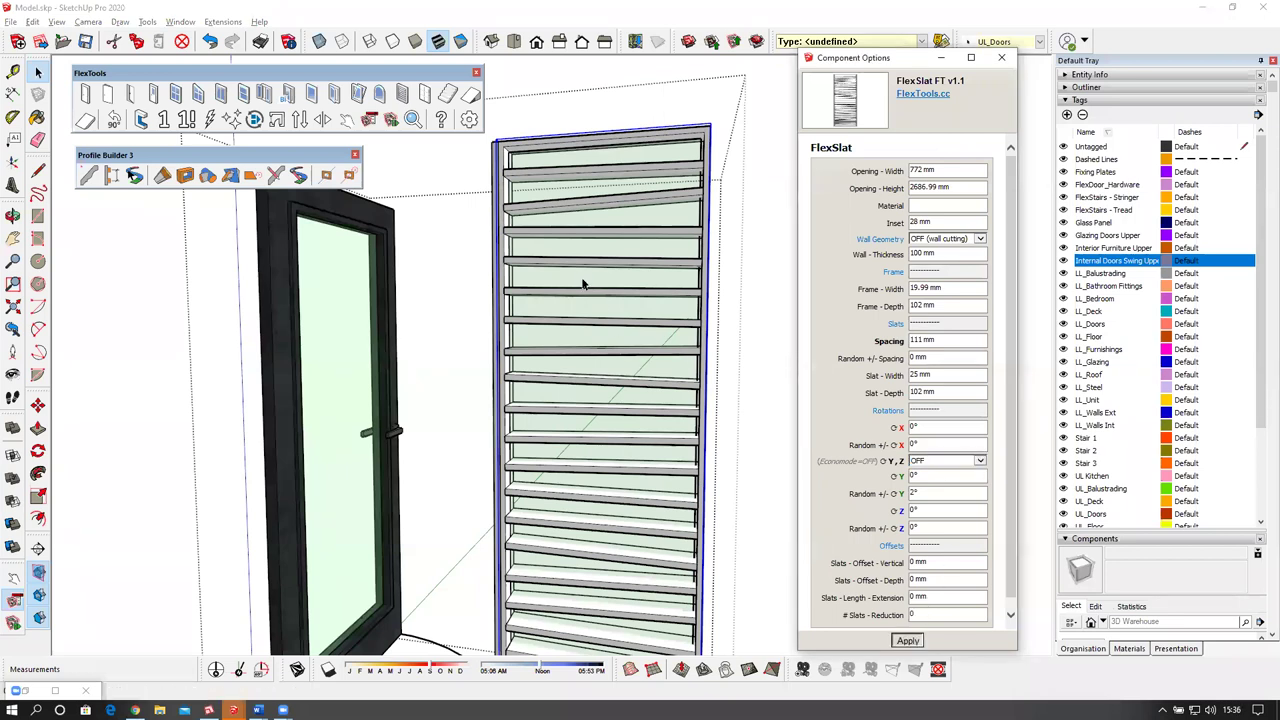
Leave the door and louvre component and close the component options window.
{"action": "scroll", "coordinate": [583, 284], "scroll_direction": "down", "scroll_amount": 6}
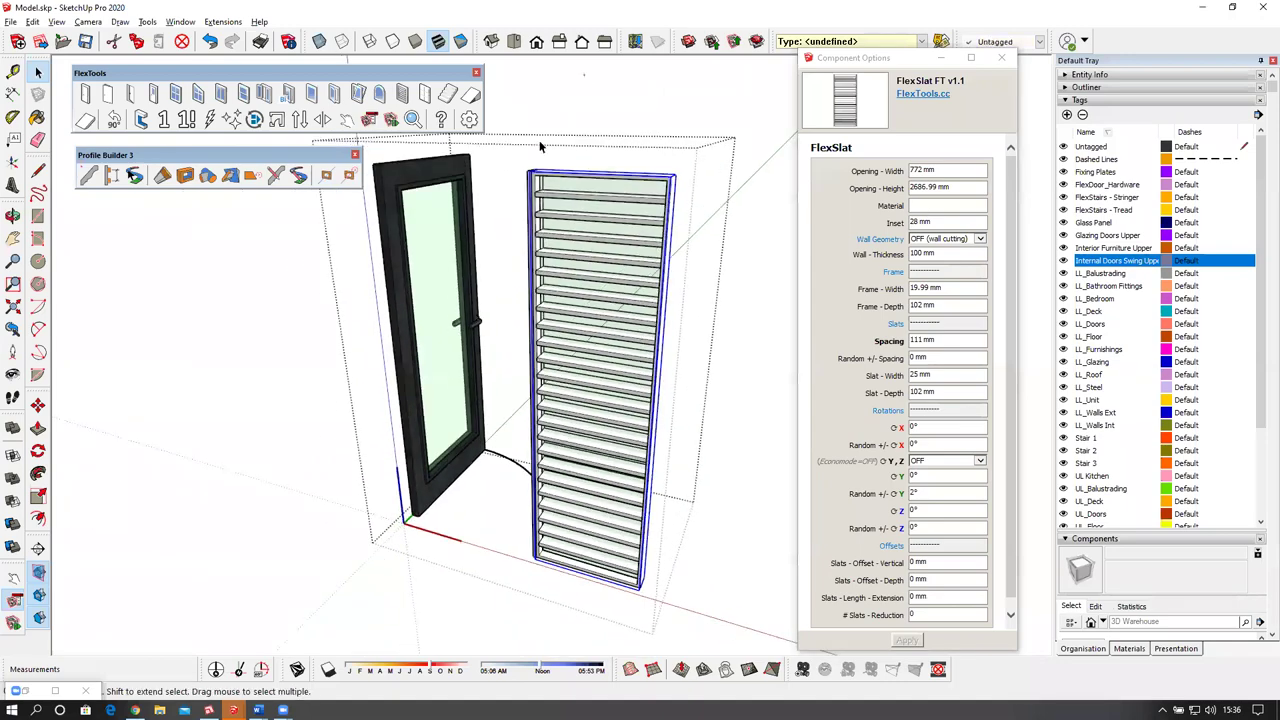
{"action": "left_click", "coordinate": [541, 145]}
{"action": "scroll", "coordinate": [535, 340], "scroll_direction": "down", "scroll_amount": 2}
{"action": "middle_click_drag", "start_coordinate": [400, 400], "coordinate": [165, 540]}
{"action": "scroll", "coordinate": [341, 305], "scroll_direction": "up", "scroll_amount": 3}
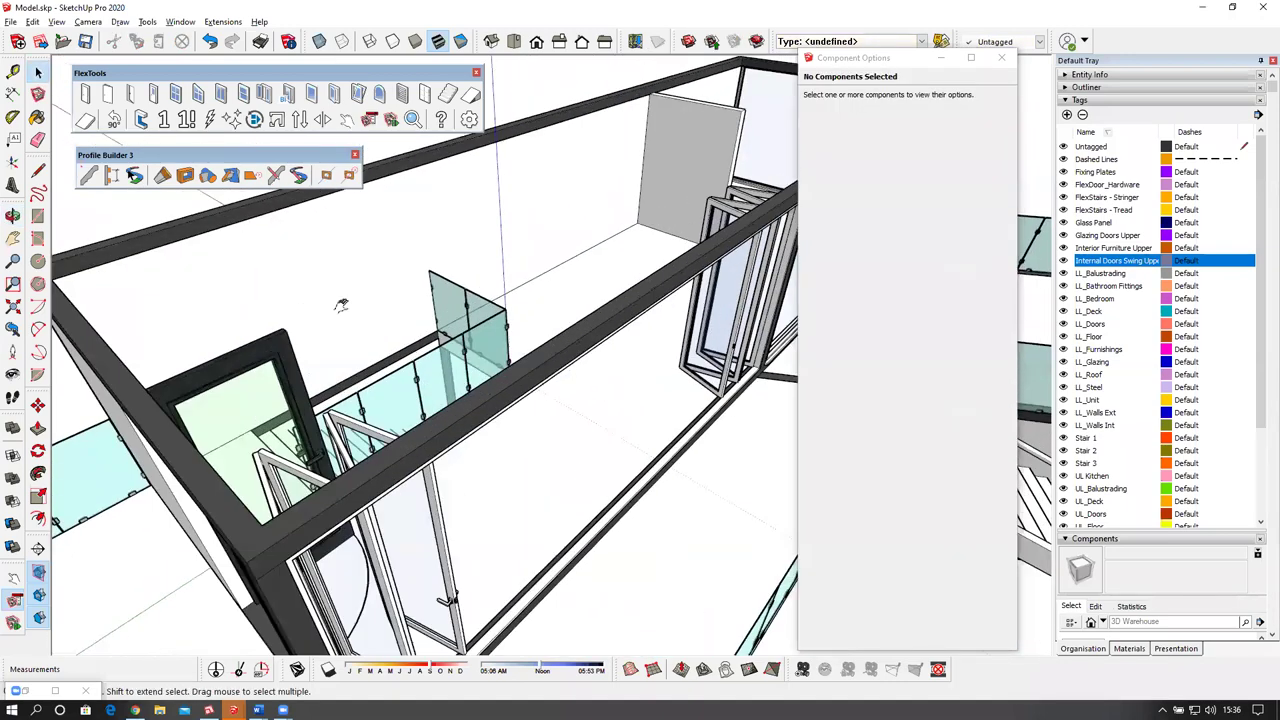
{"action": "scroll", "coordinate": [341, 305], "scroll_direction": "down", "scroll_amount": 5}
{"action": "middle_click_drag", "start_coordinate": [286, 189], "coordinate": [502, 428]}
{"action": "middle_click_drag", "start_coordinate": [495, 210], "coordinate": [470, 440]}
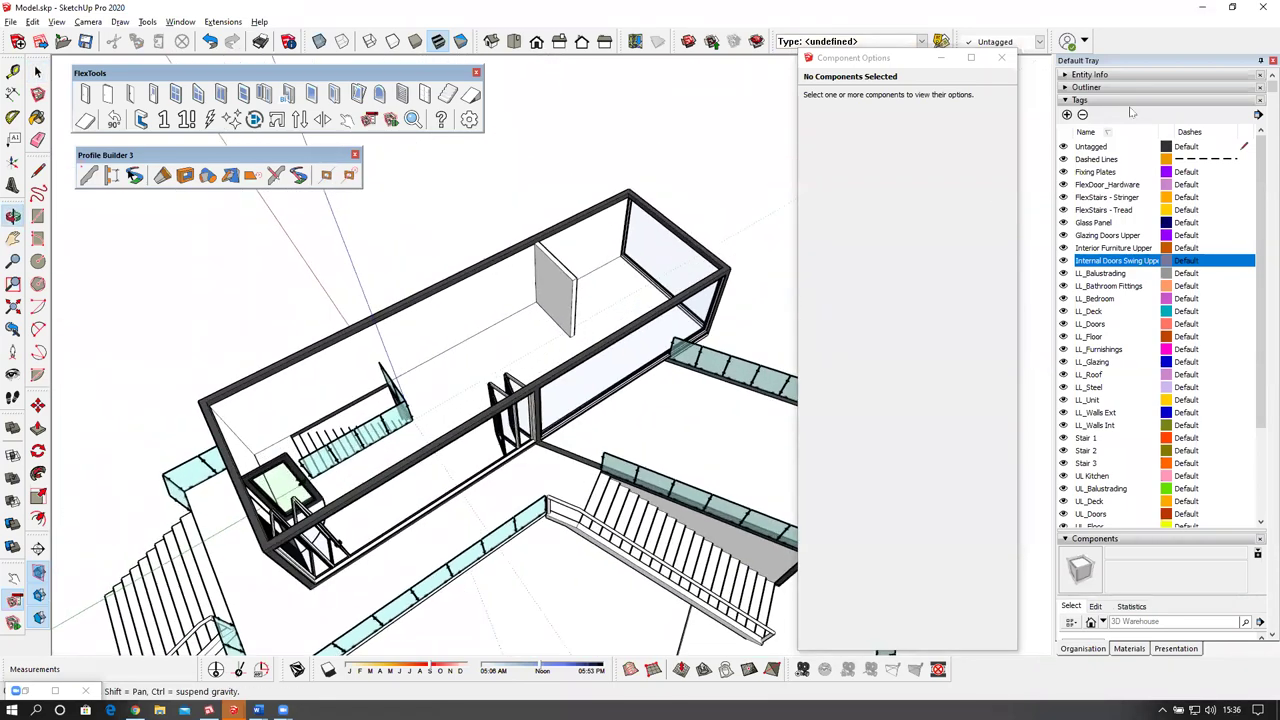
{"action": "left_click", "coordinate": [1002, 58]}
{"action": "middle_click_drag", "start_coordinate": [603, 354], "coordinate": [763, 310], "text": "shift"}
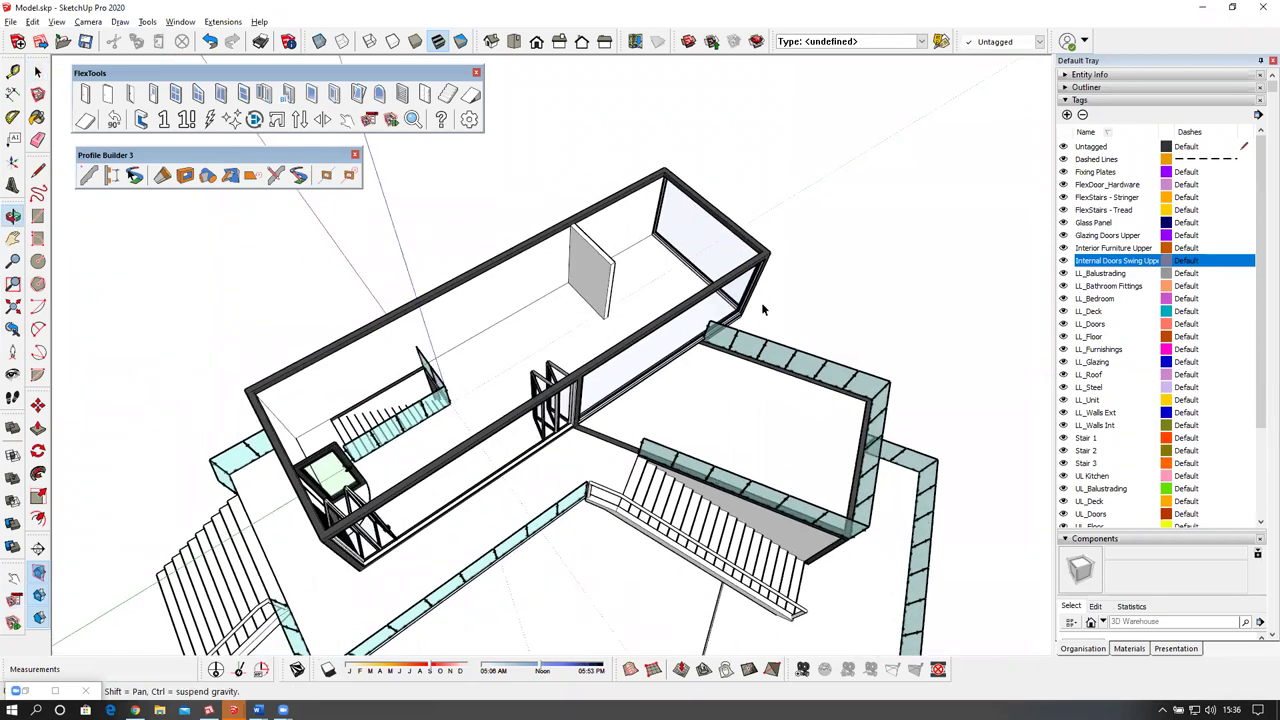
Place a guide parallel to the upper unit's long floor edge beside the stair balustrade, offset 635 mm into the room.
{"action": "scroll", "coordinate": [586, 337], "scroll_direction": "up", "scroll_amount": 3}
{"action": "scroll", "coordinate": [383, 350], "scroll_direction": "up", "scroll_amount": 3}
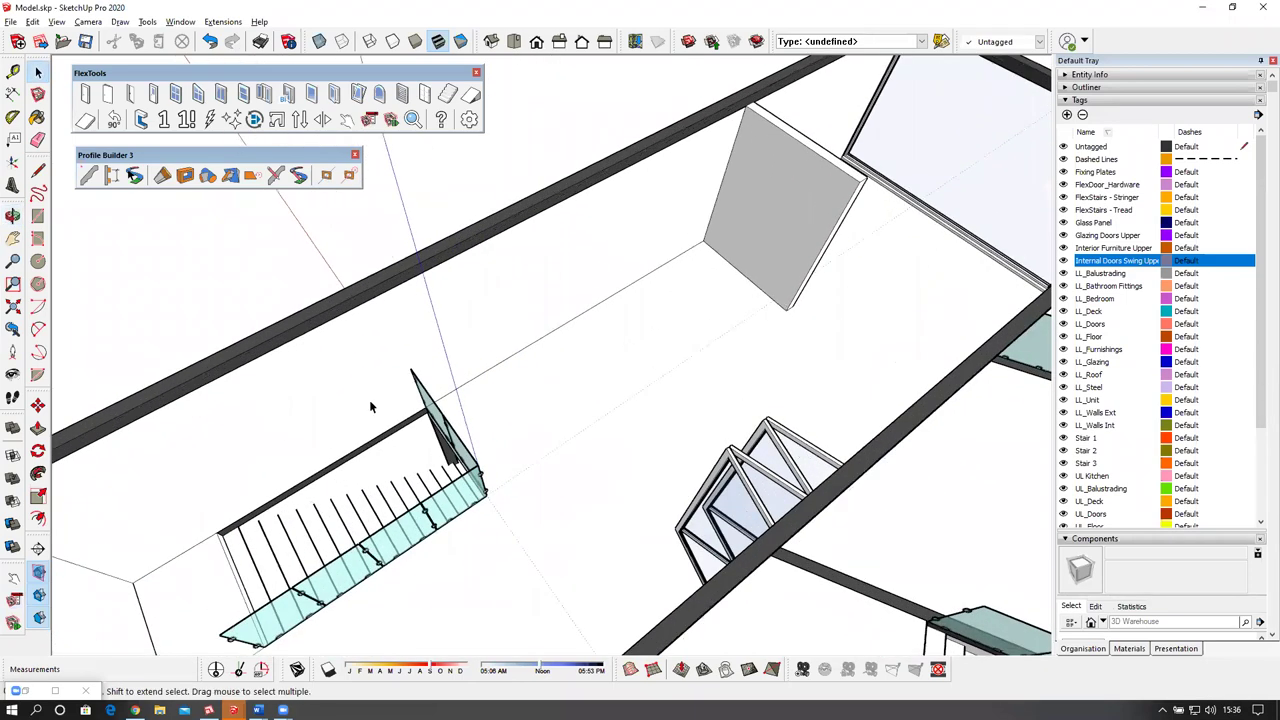
{"action": "middle_click_drag", "start_coordinate": [370, 402], "coordinate": [468, 407]}
{"action": "scroll", "coordinate": [455, 406], "scroll_direction": "up", "scroll_amount": 5}
{"action": "key", "text": "t"}
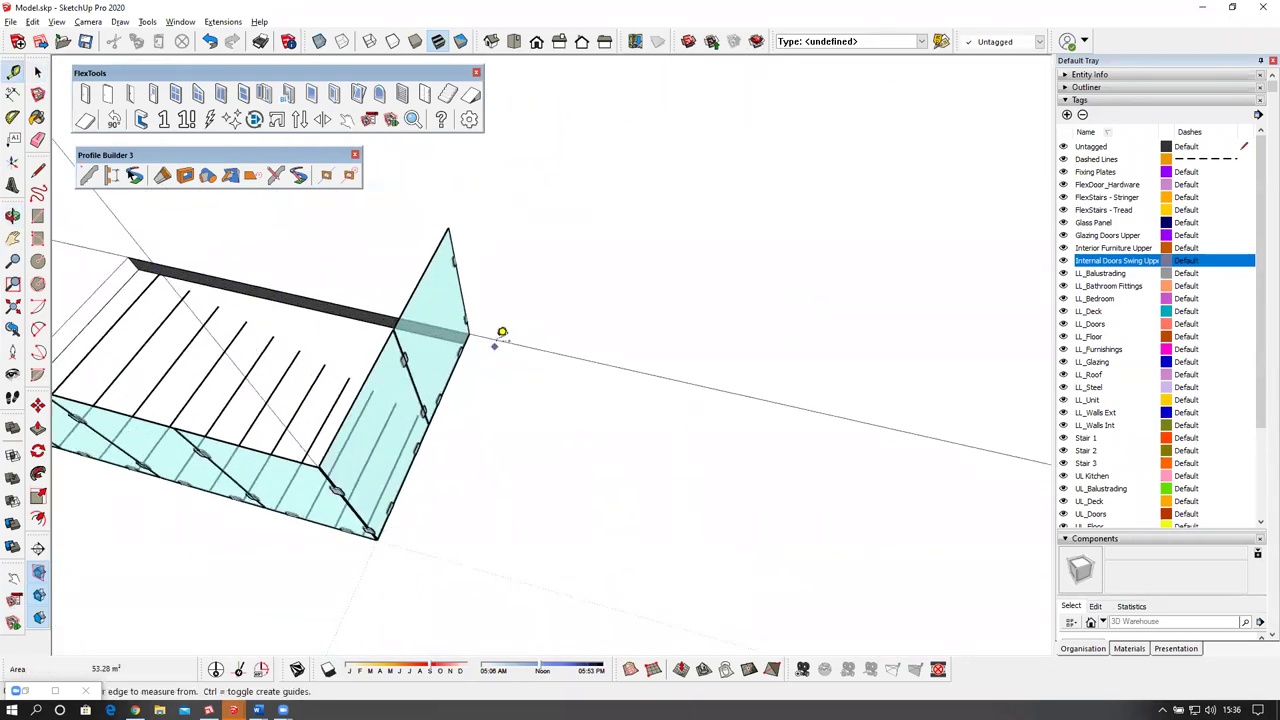
{"action": "left_click", "coordinate": [498, 337]}
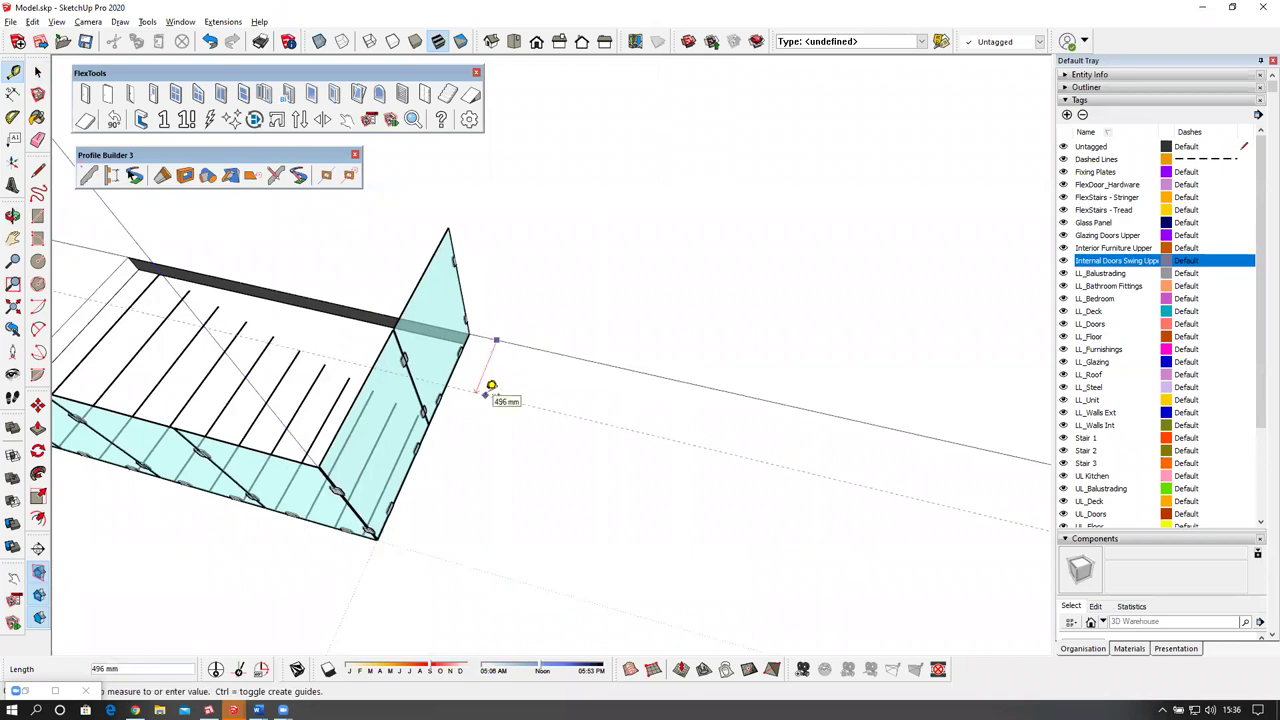
{"action": "left_click", "coordinate": [491, 386]}
Draw a rectangle 635 mm by about 5696 mm on the floor, from the glass balustrade to the grey wall.
{"action": "scroll", "coordinate": [472, 390], "scroll_direction": "up", "scroll_amount": 2}
{"action": "key", "text": "r"}
{"action": "left_click", "coordinate": [416, 401]}
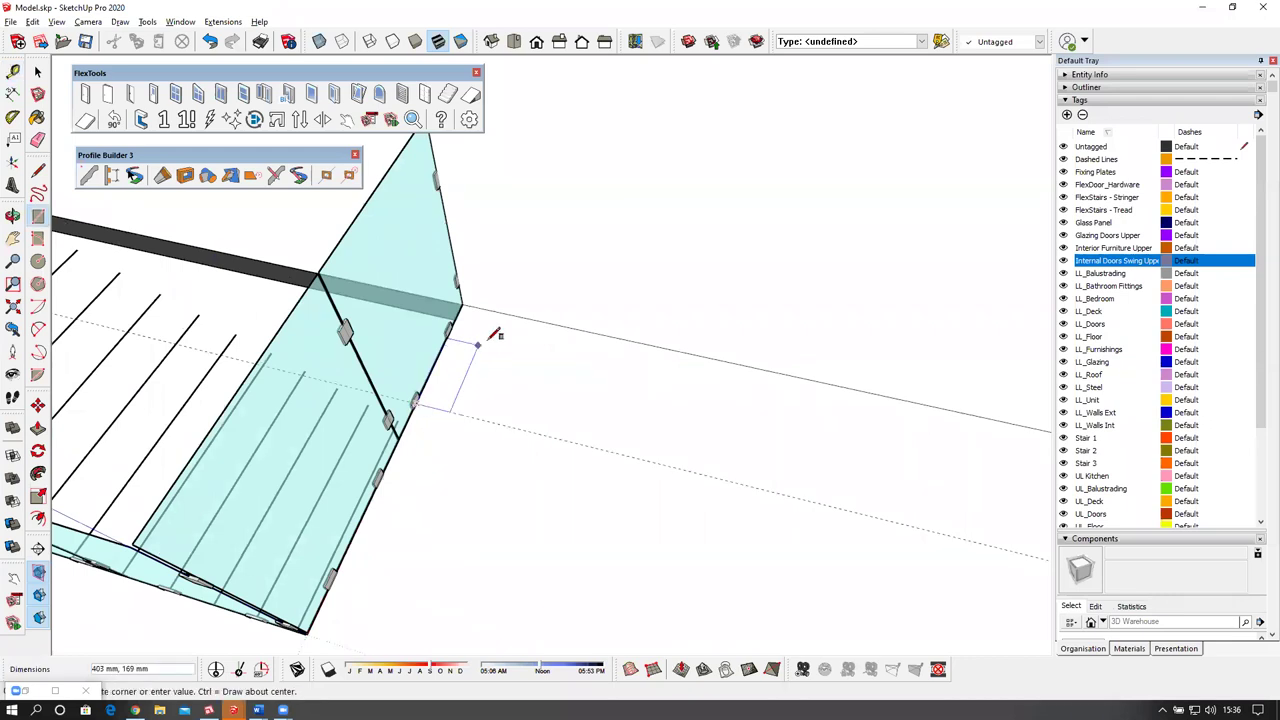
{"action": "scroll", "coordinate": [560, 340], "scroll_direction": "down", "scroll_amount": 4}
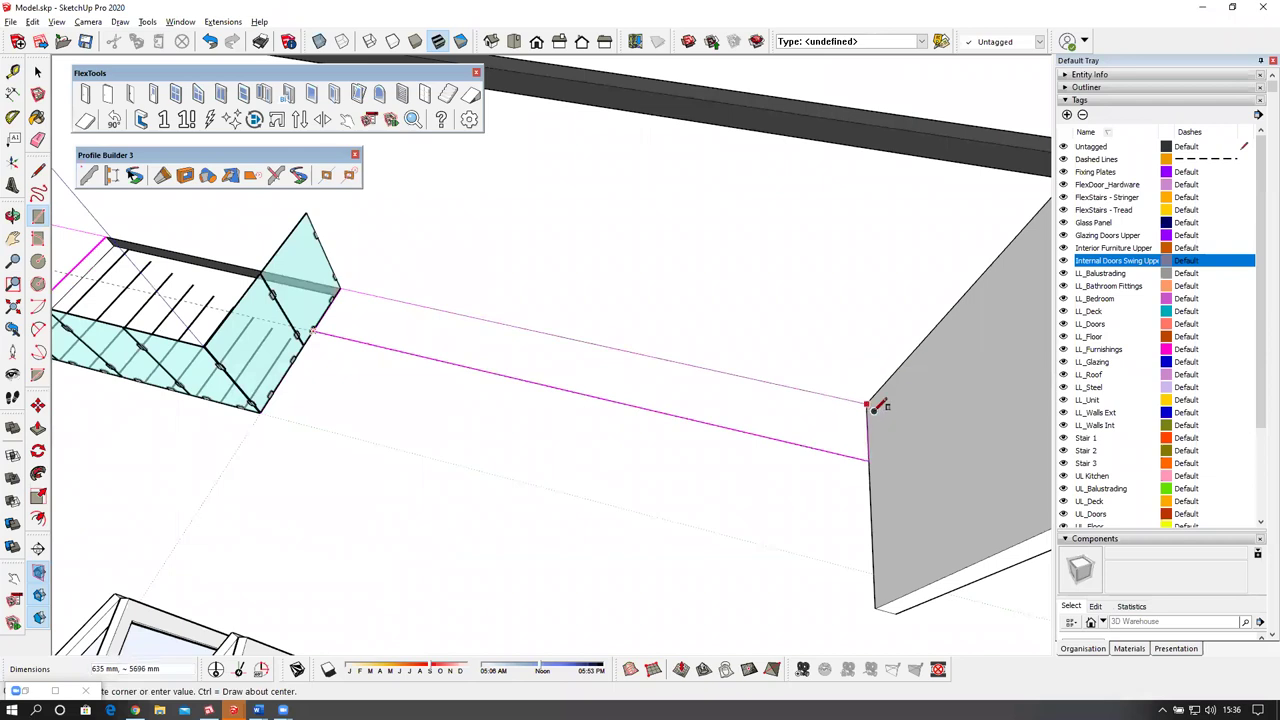
{"action": "left_click", "coordinate": [868, 403]}
{"action": "middle_click_drag", "start_coordinate": [791, 405], "coordinate": [802, 404]}
{"action": "key", "text": "space"}
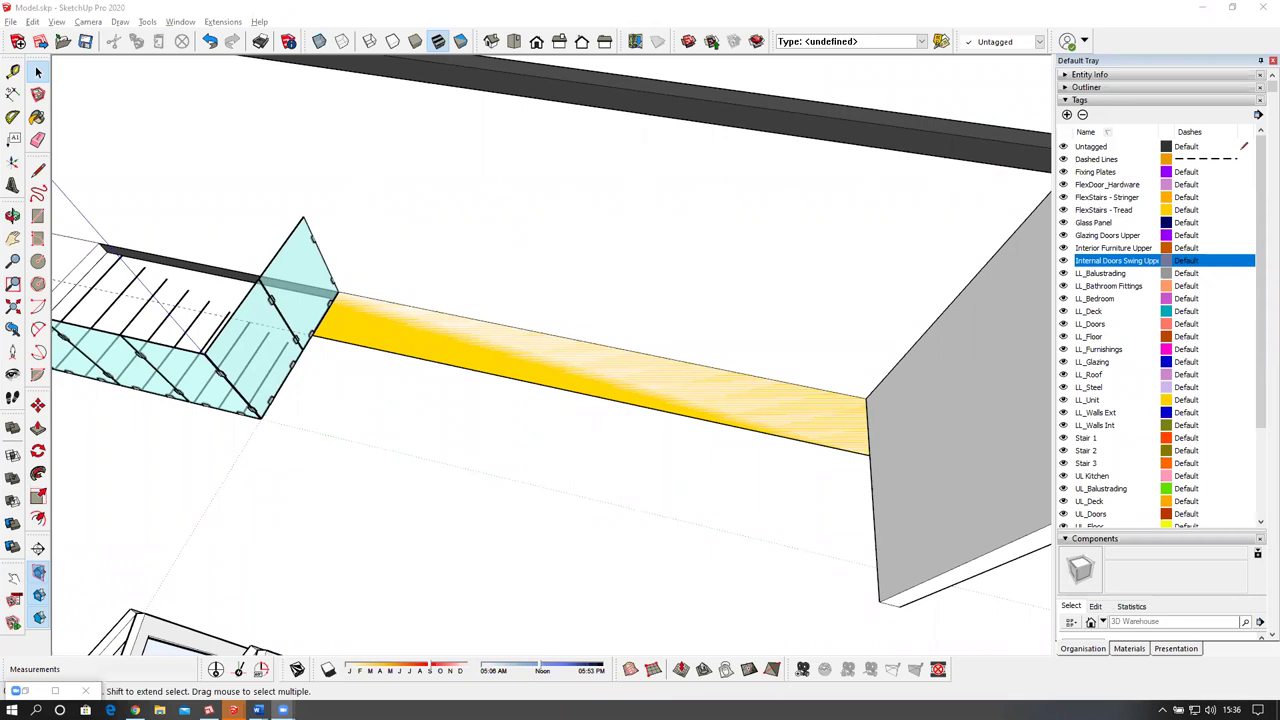
Extrude the floor rectangle upwards into a long box with Push/Pull.
{"action": "middle_click_drag", "start_coordinate": [605, 373], "coordinate": [587, 352]}
{"action": "scroll", "coordinate": [582, 365], "scroll_direction": "up", "scroll_amount": 4}
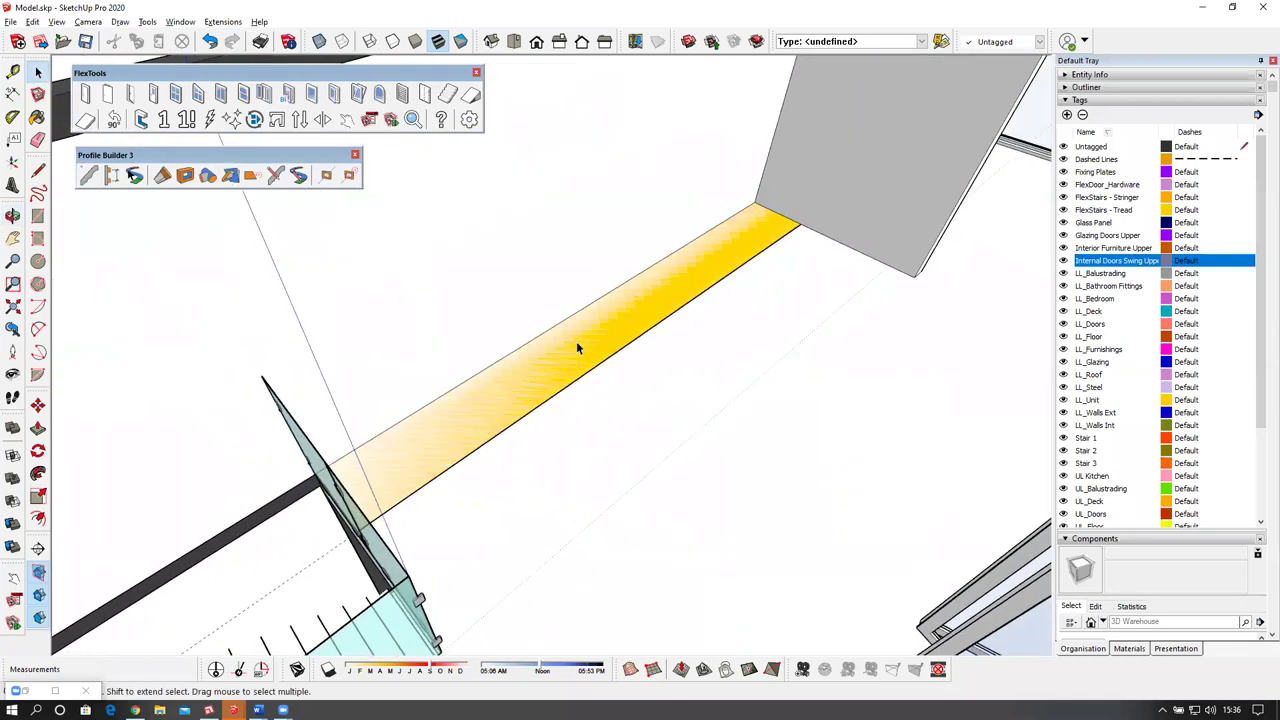
{"action": "key", "text": "p"}
{"action": "left_click", "coordinate": [594, 333]}
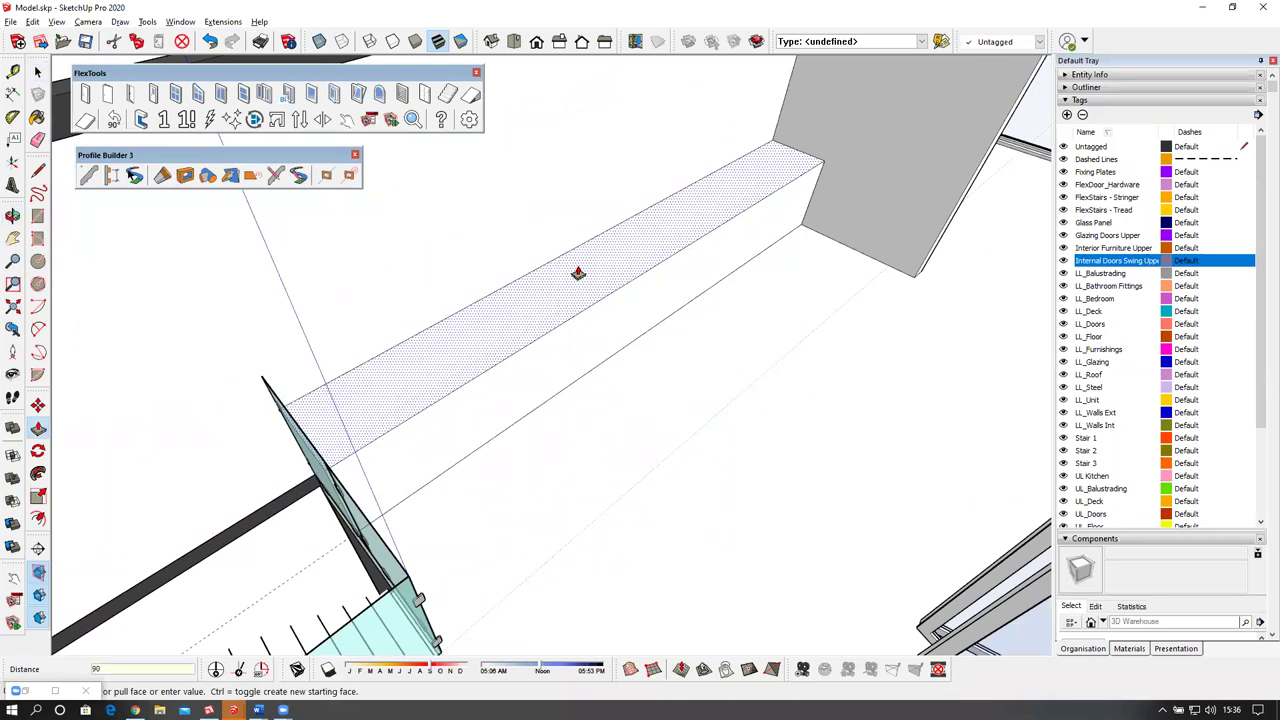
{"action": "key", "text": "Return"}
{"action": "key", "text": "space"}
Select the whole box, start making it a component and enter "ki" as its definition name.
{"action": "mouse_move", "coordinate": [534, 289]}
{"action": "middle_mouse_down"}
{"action": "mouse_move", "coordinate": [484, 300]}
{"action": "mouse_move", "coordinate": [529, 351]}
{"action": "mouse_move", "coordinate": [474, 360]}
{"action": "middle_mouse_up"}
{"action": "triple_click", "coordinate": [483, 298]}
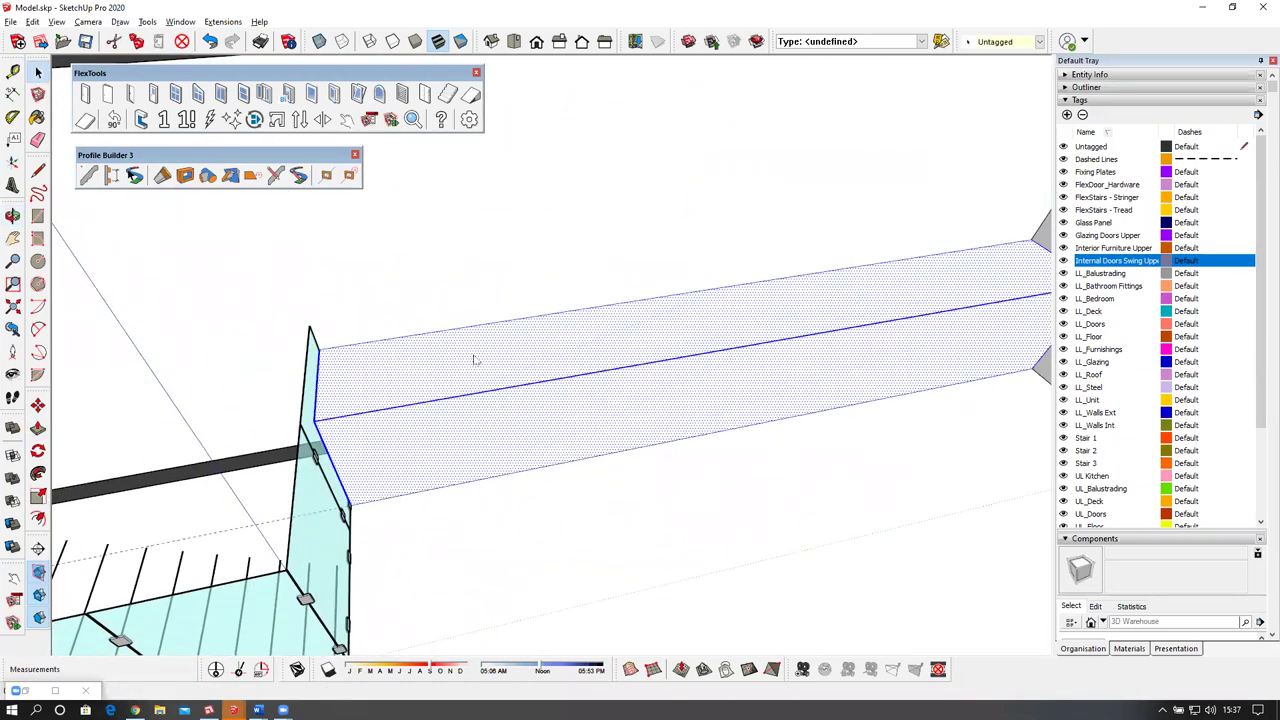
{"action": "right_click", "coordinate": [476, 357]}
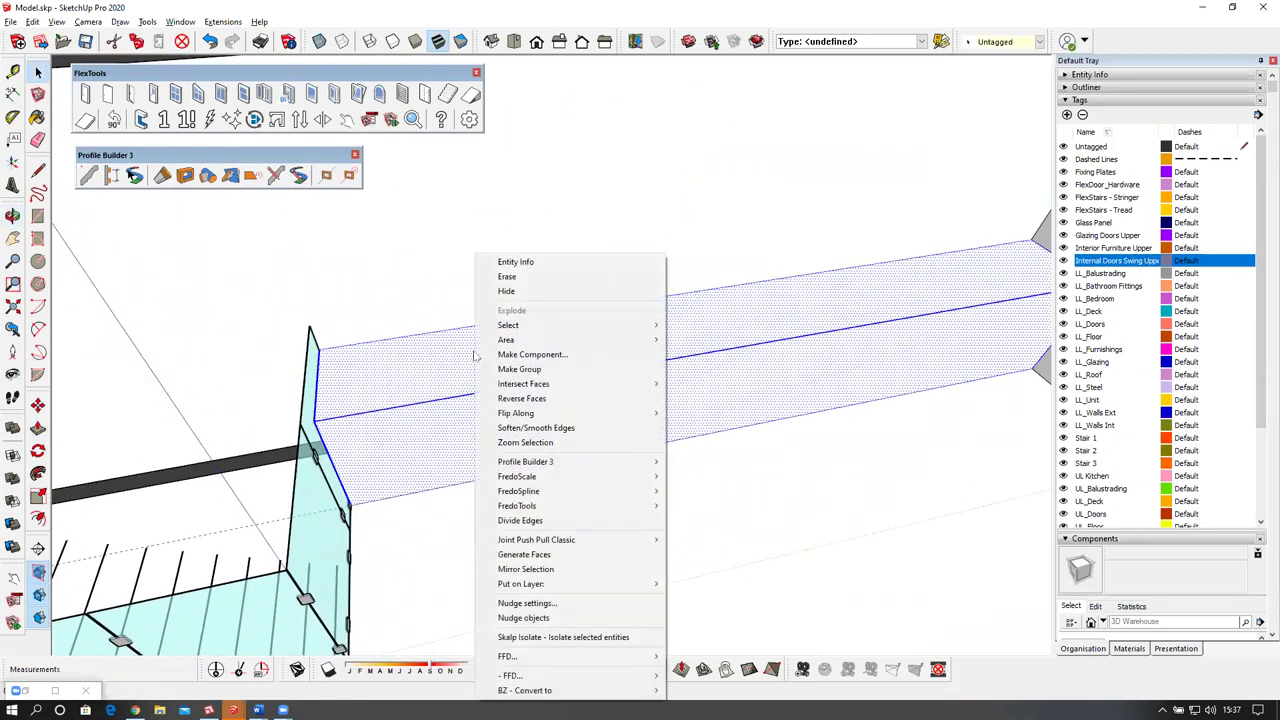
{"action": "left_click", "coordinate": [535, 354]}
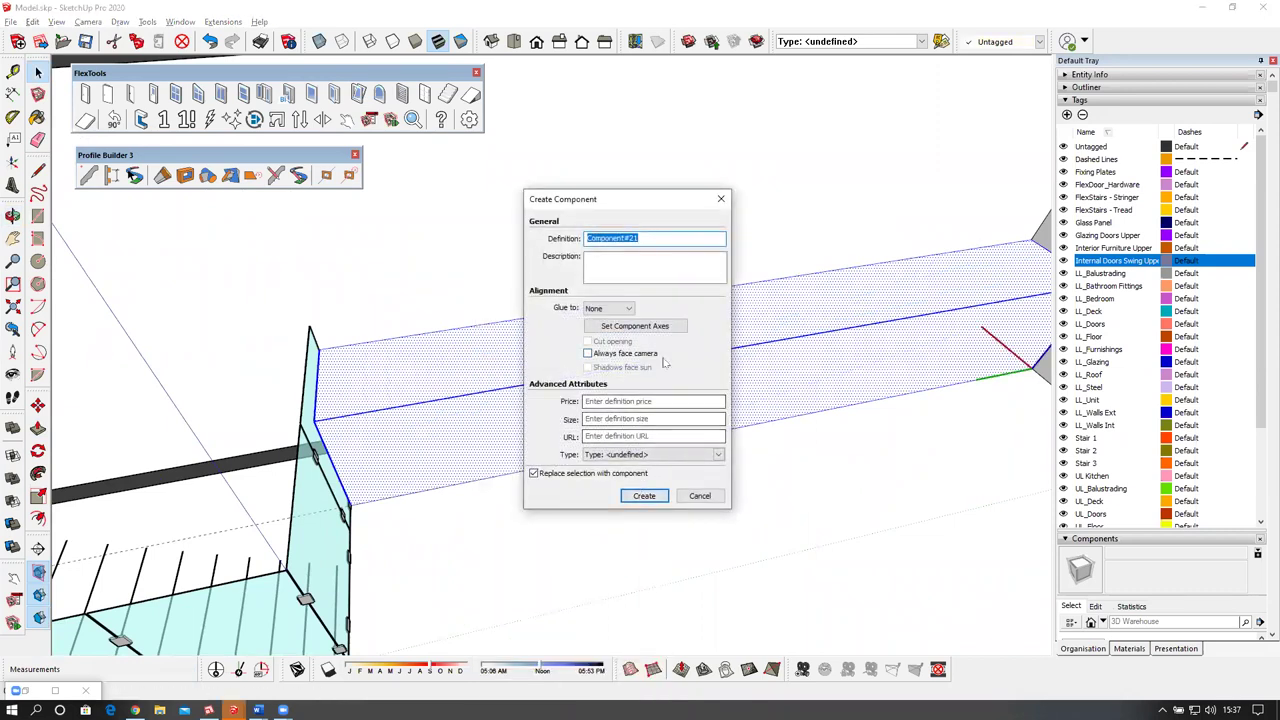
{"action": "type", "text": "ki"}
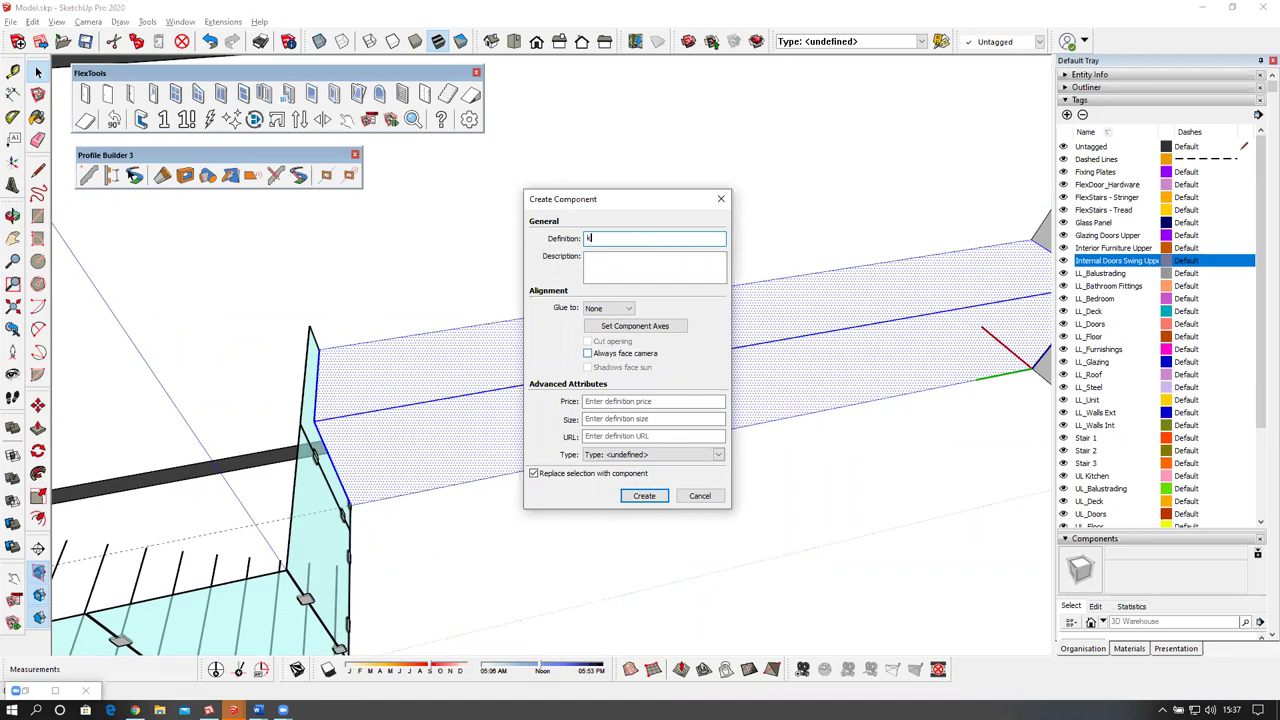
Set the component's origin at the box's lower front corner by the balustrade, align red along the front edge, and create the component.
{"action": "left_click", "coordinate": [653, 328]}
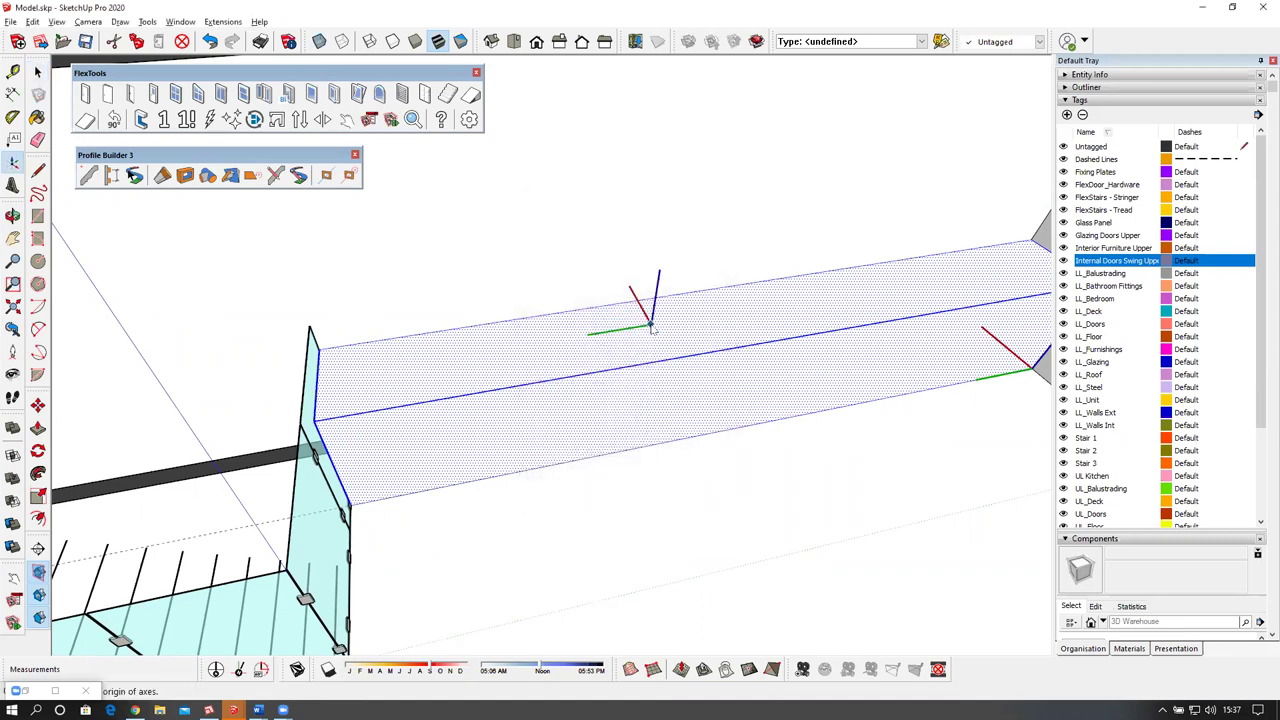
{"action": "scroll", "coordinate": [350, 508], "scroll_direction": "up", "scroll_amount": 5}
{"action": "scroll", "coordinate": [350, 510], "scroll_direction": "up", "scroll_amount": 3}
{"action": "middle_click_drag", "start_coordinate": [326, 493], "coordinate": [379, 525]}
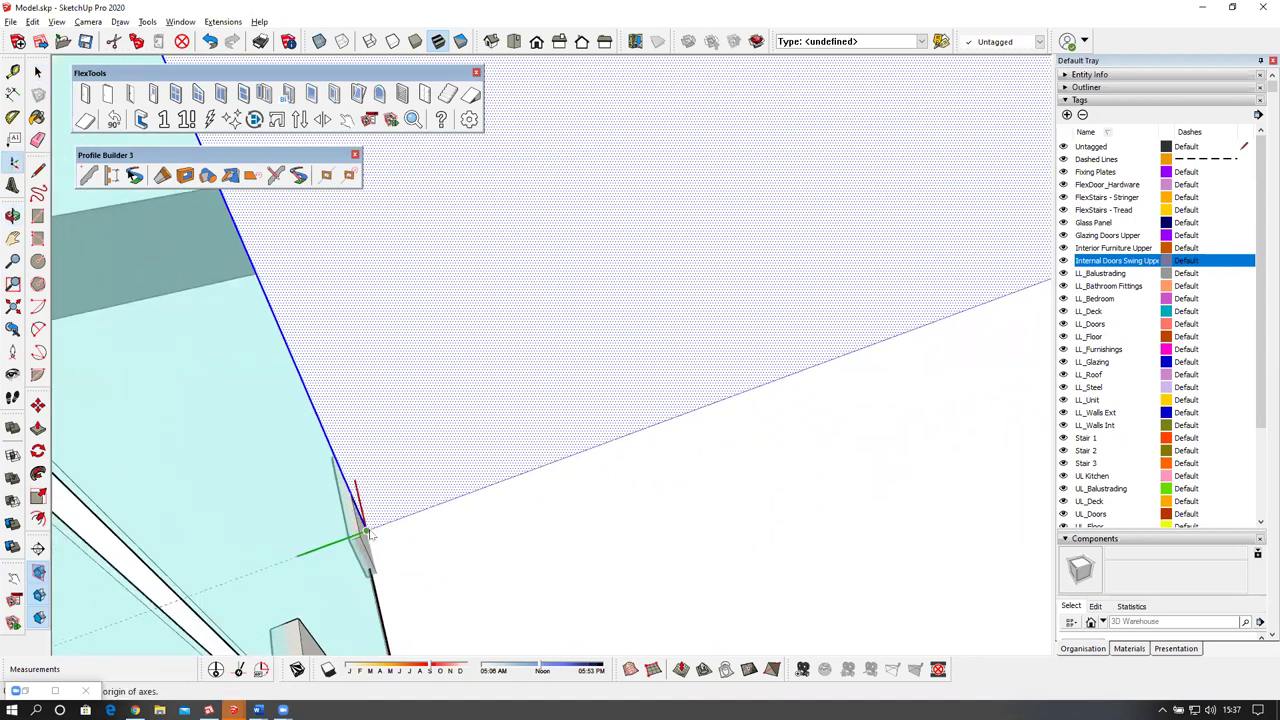
{"action": "left_click", "coordinate": [366, 529]}
{"action": "left_click", "coordinate": [391, 530]}
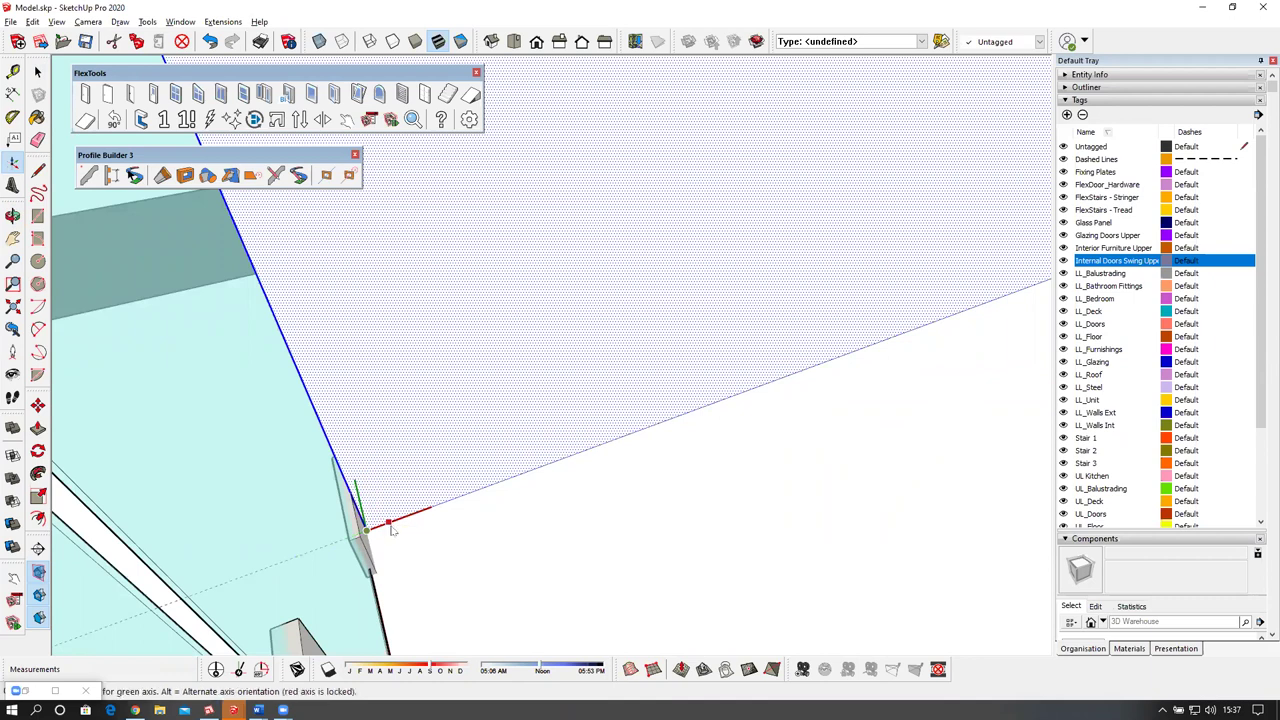
{"action": "left_click", "coordinate": [646, 500]}
{"action": "left_click", "coordinate": [646, 492]}
{"action": "scroll", "coordinate": [504, 529], "scroll_direction": "down", "scroll_amount": 3}
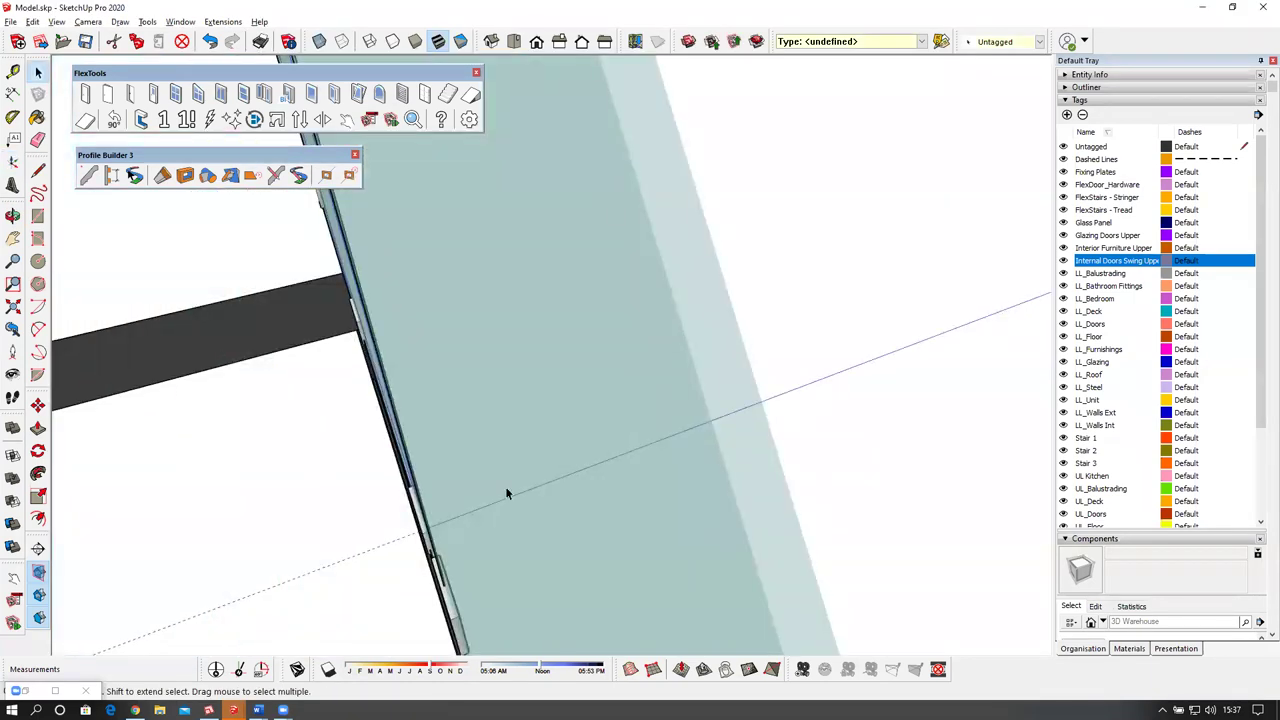
Try reloading the box component from "Kitchen and dynamics.skp" in the SketchUp2020_Dynamics folder, and undo the replacement.
{"action": "mouse_move", "coordinate": [509, 471]}
{"action": "middle_mouse_down", "text": "shift"}
{"action": "mouse_move", "coordinate": [563, 460]}
{"action": "mouse_move", "coordinate": [677, 261]}
{"action": "mouse_move", "coordinate": [360, 491]}
{"action": "mouse_move", "coordinate": [397, 446]}
{"action": "mouse_move", "coordinate": [550, 403]}
{"action": "mouse_move", "coordinate": [571, 469]}
{"action": "mouse_move", "coordinate": [657, 377]}
{"action": "mouse_move", "coordinate": [600, 394]}
{"action": "mouse_move", "coordinate": [584, 356]}
{"action": "mouse_move", "coordinate": [620, 334]}
{"action": "middle_mouse_up", "text": "shift"}
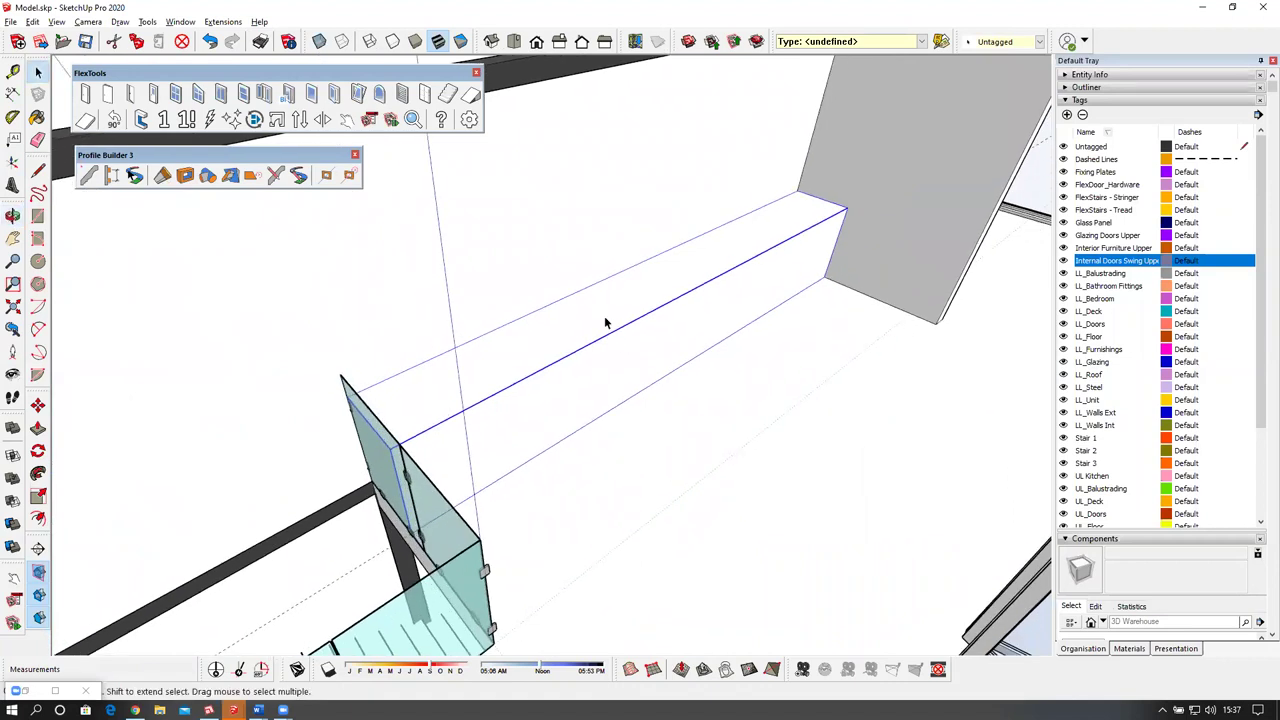
{"action": "middle_click_drag", "start_coordinate": [660, 340], "coordinate": [557, 337]}
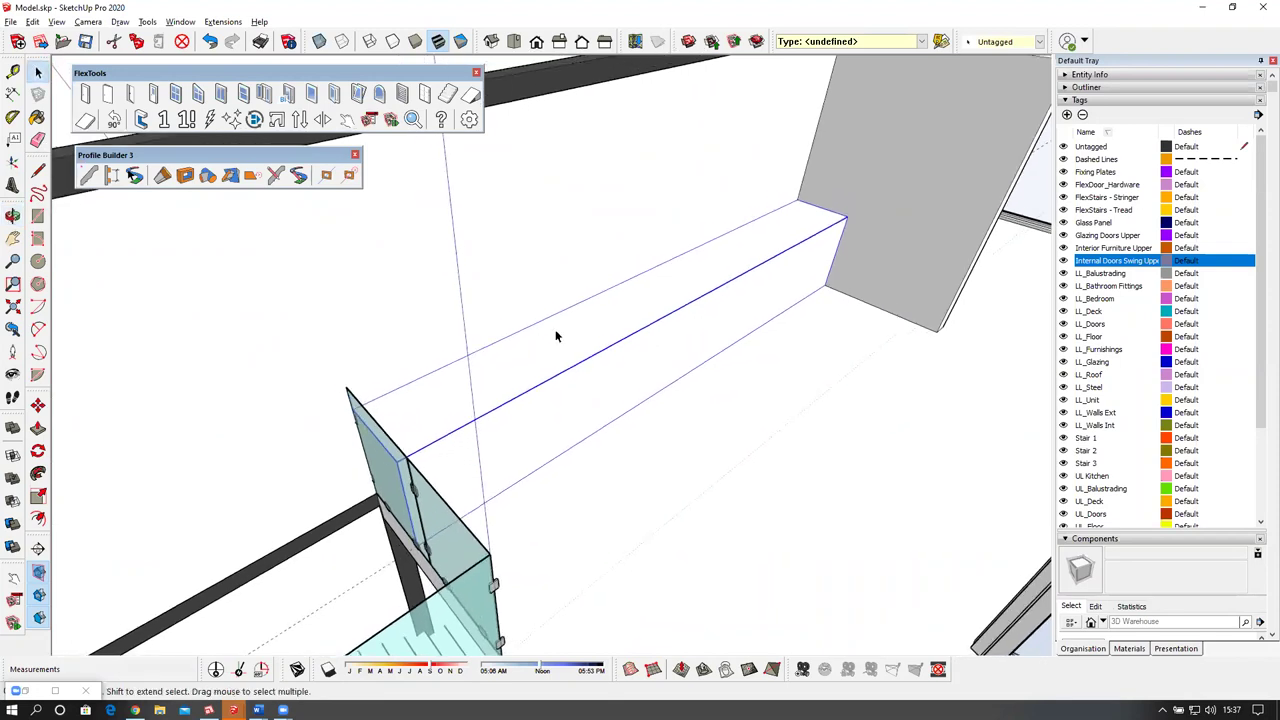
{"action": "left_click_drag", "start_coordinate": [300, 156], "coordinate": [299, 149]}
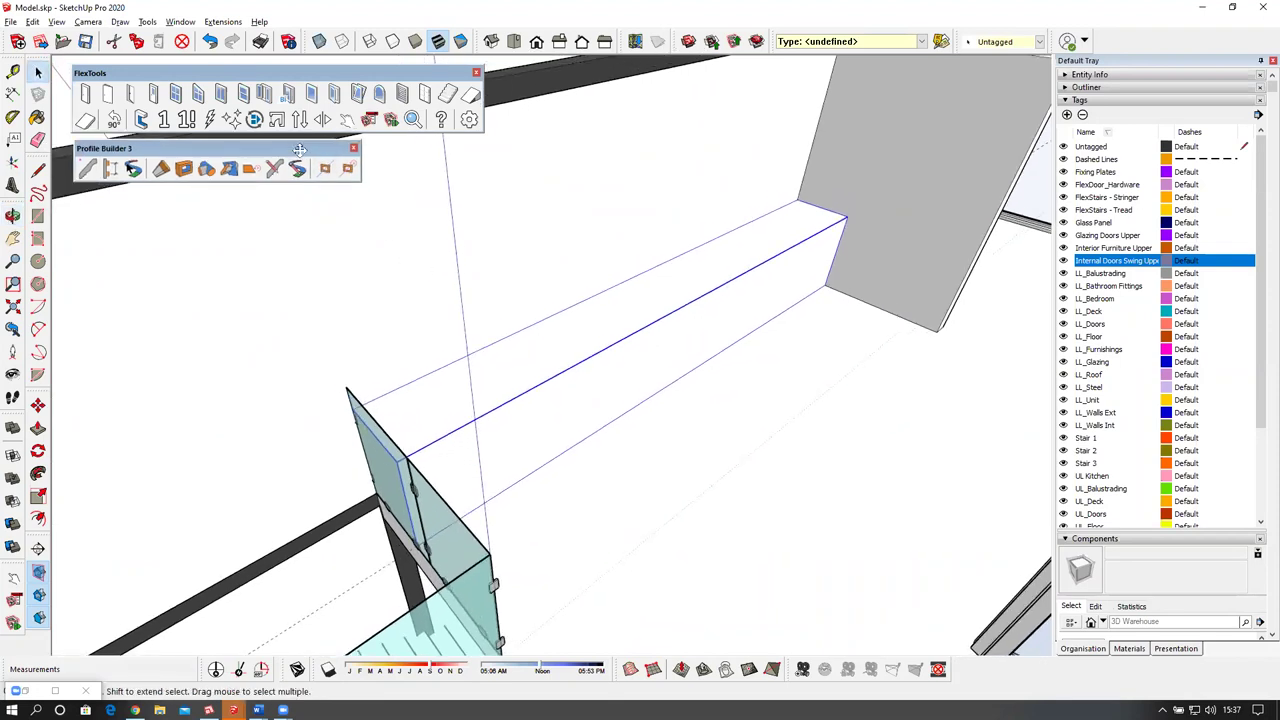
{"action": "middle_click_drag", "start_coordinate": [623, 337], "coordinate": [606, 363]}
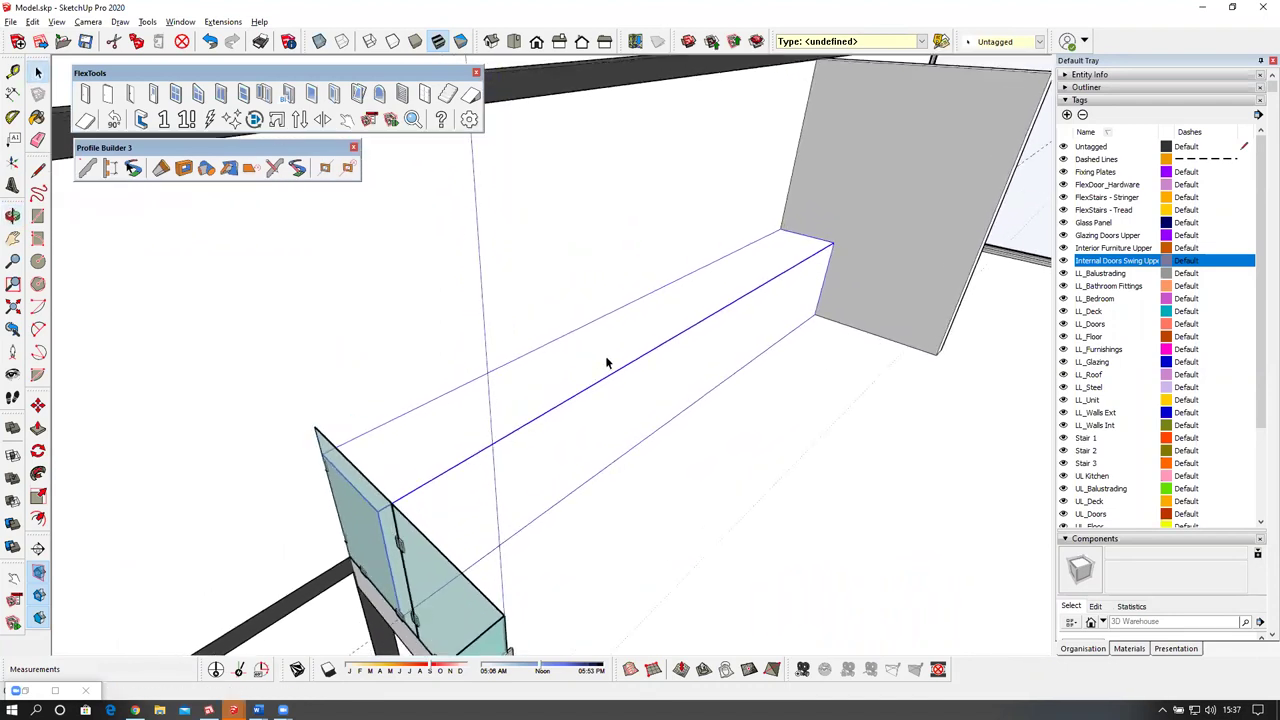
{"action": "right_click", "coordinate": [603, 339]}
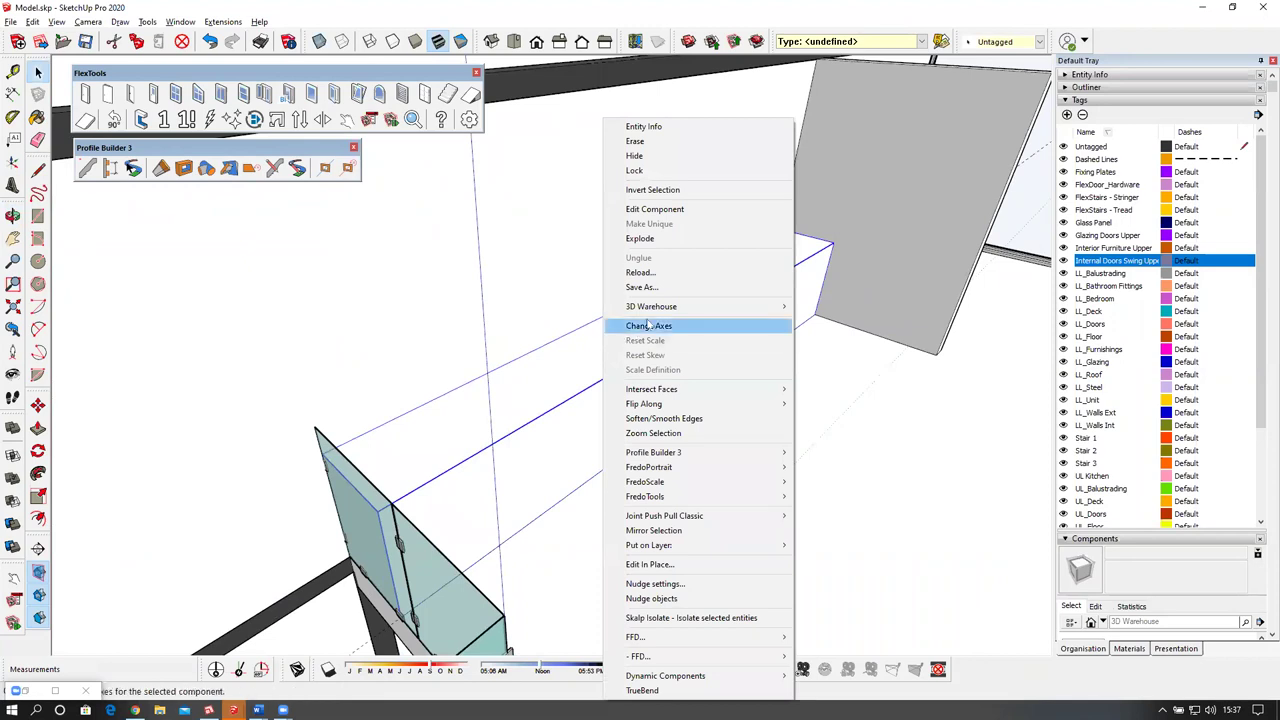
{"action": "left_click", "coordinate": [643, 272]}
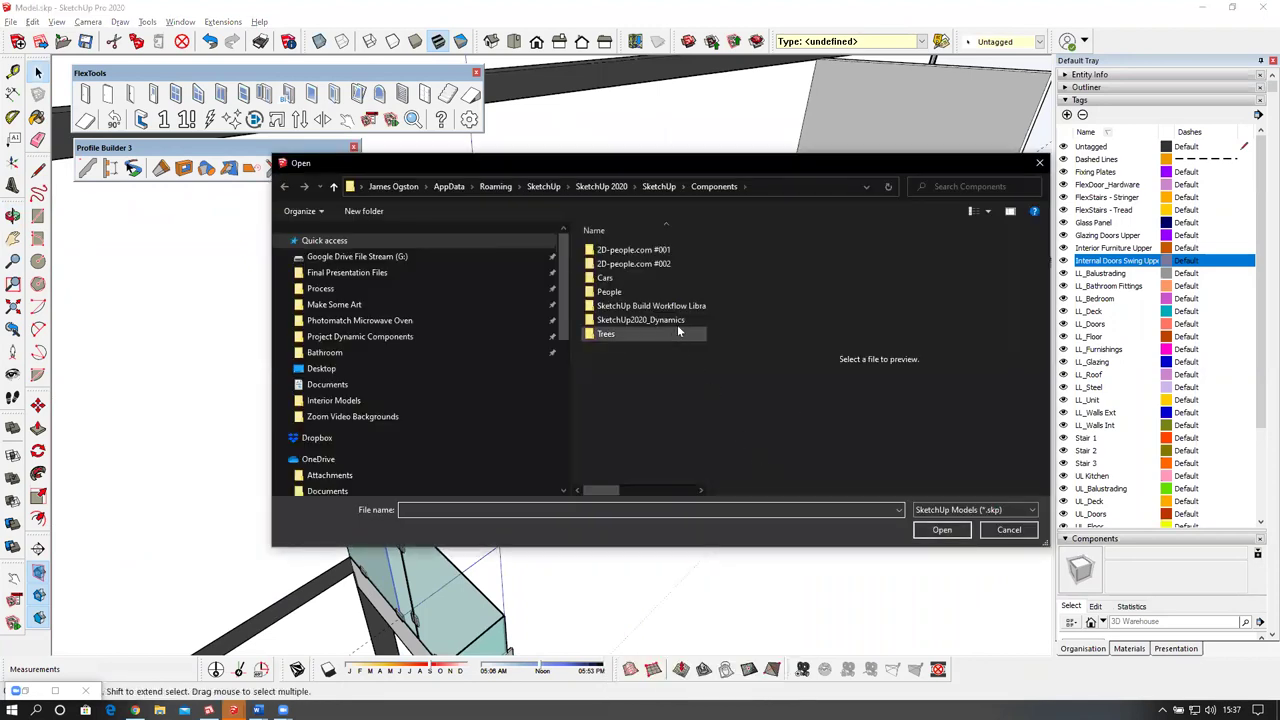
{"action": "double_click", "coordinate": [676, 322]}
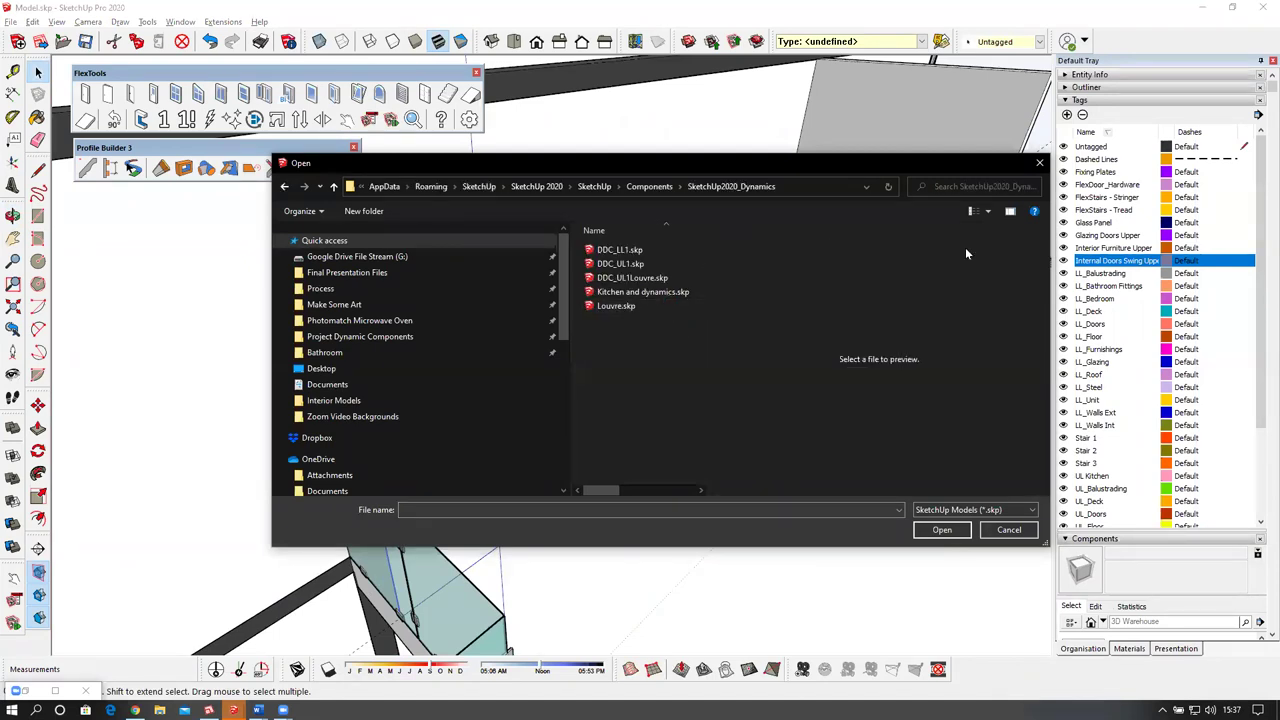
{"action": "left_click", "coordinate": [988, 213]}
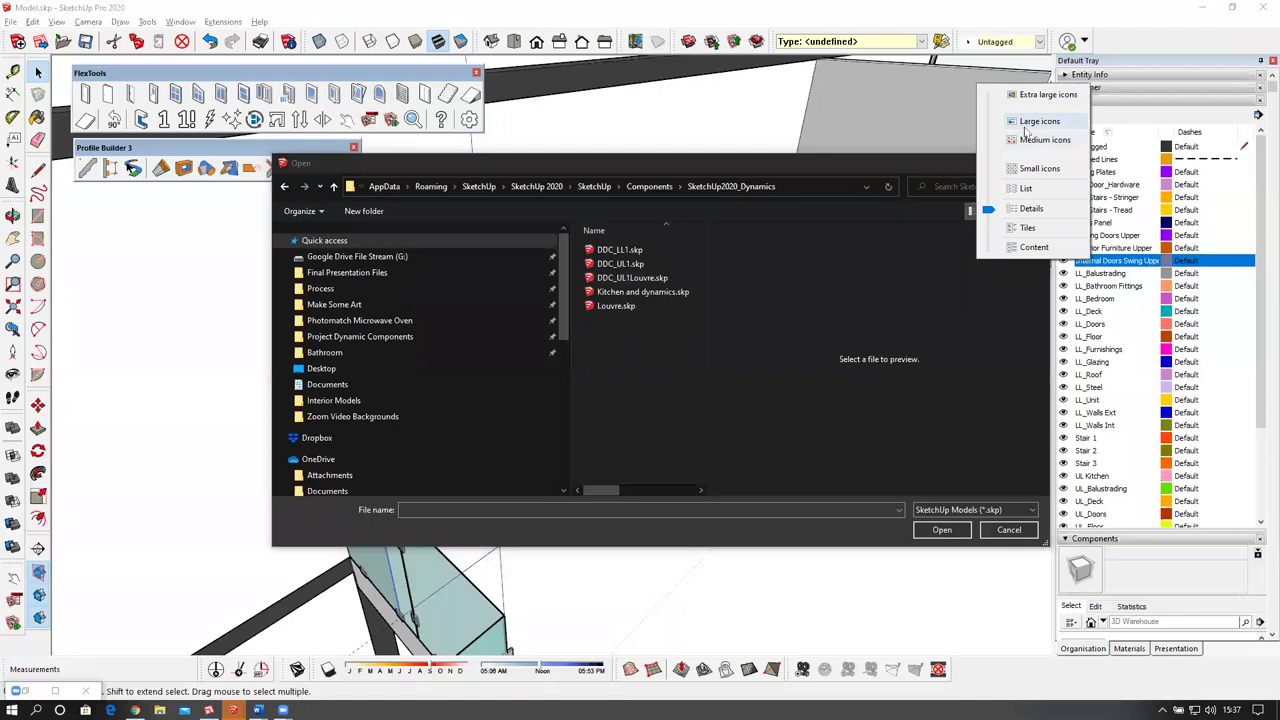
{"action": "left_click", "coordinate": [1030, 122]}
{"action": "left_click_drag", "start_coordinate": [702, 277], "coordinate": [710, 371]}
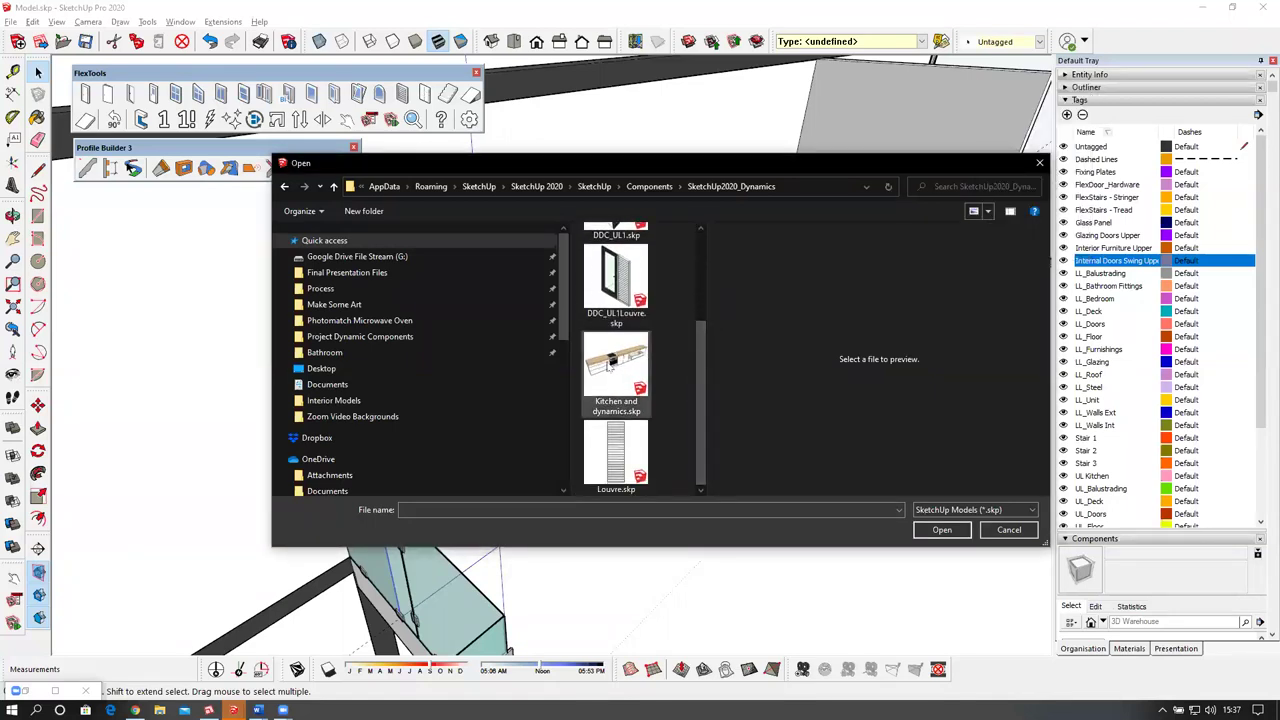
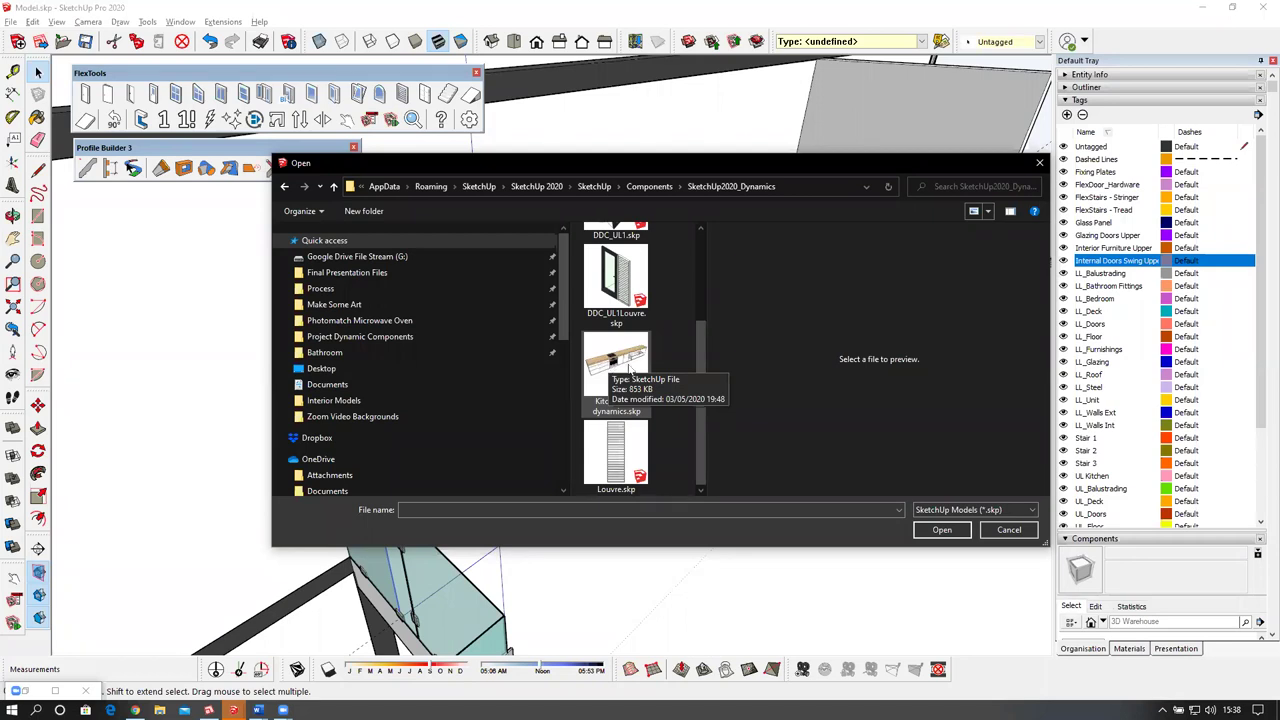
{"action": "left_click", "coordinate": [607, 372]}
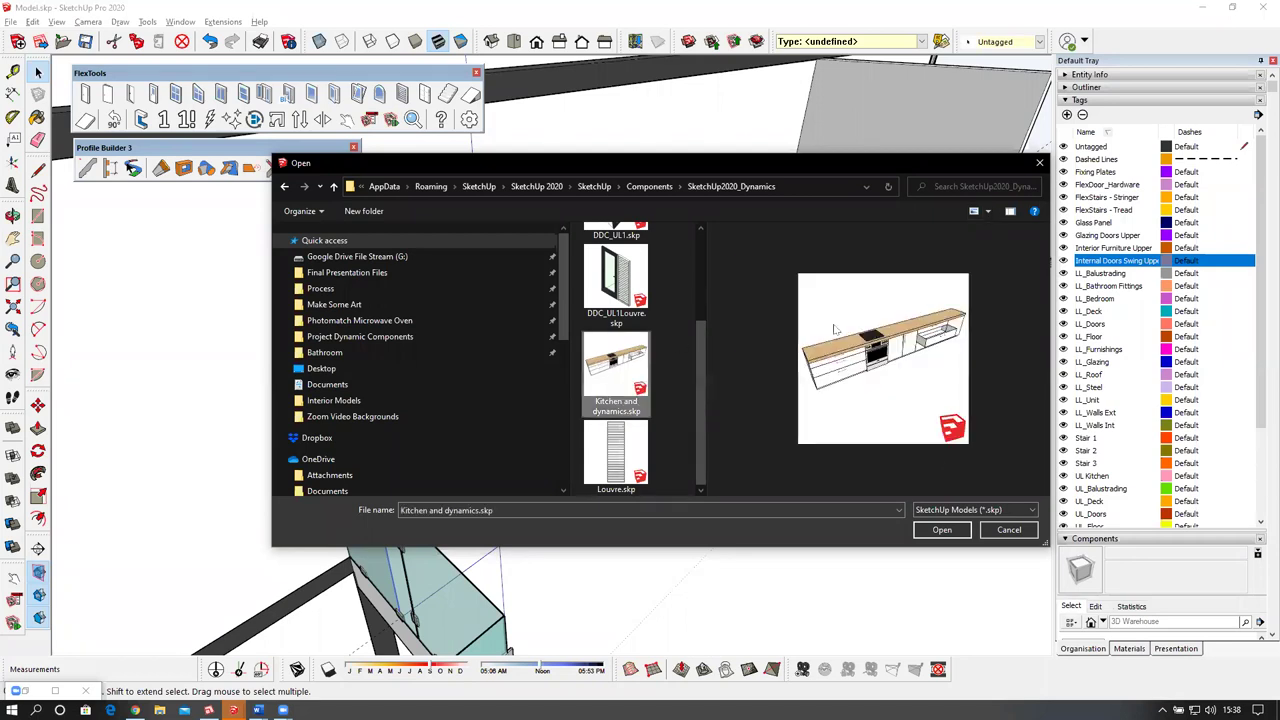
{"action": "left_click", "coordinate": [942, 529]}
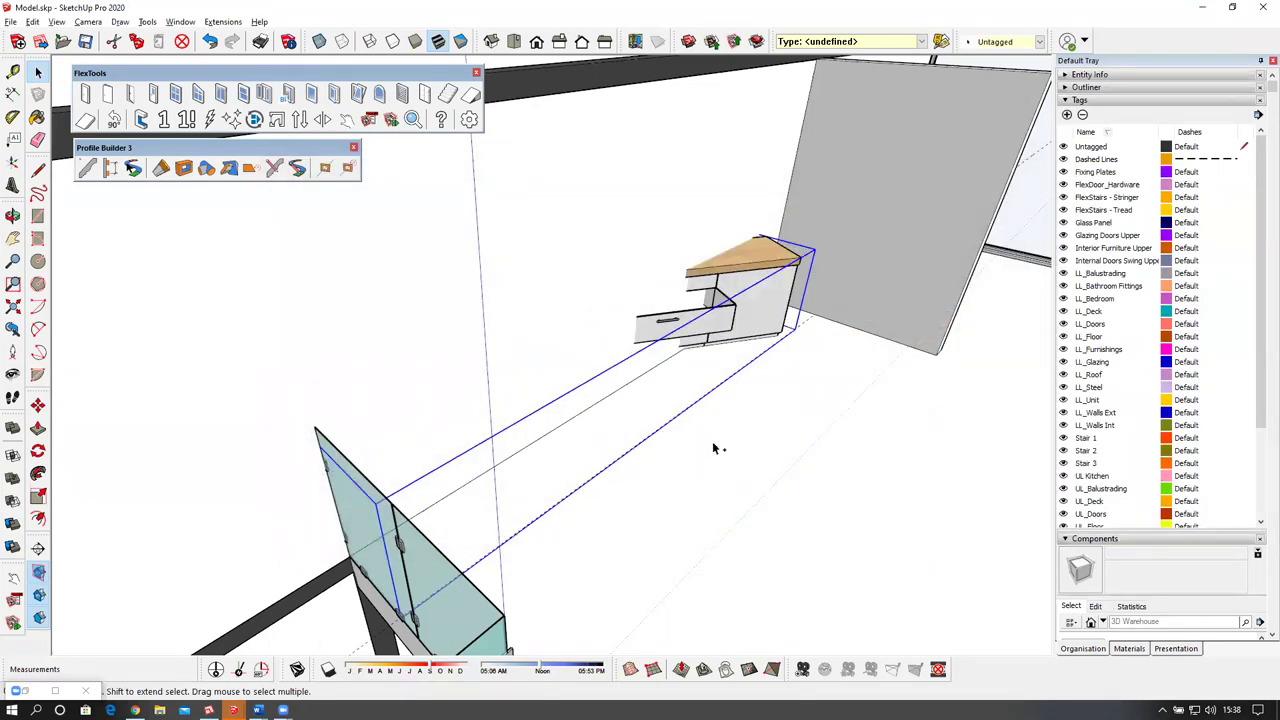
{"action": "key", "text": "ctrl+z"}
Reload the box component from "KitchenCounter.skp" in Final Presentation Files > Project Dynamic Components.
{"action": "scroll", "coordinate": [812, 424], "scroll_direction": "down", "scroll_amount": 3}
{"action": "middle_click_drag", "start_coordinate": [683, 399], "coordinate": [676, 430]}
{"action": "right_click", "coordinate": [615, 401]}
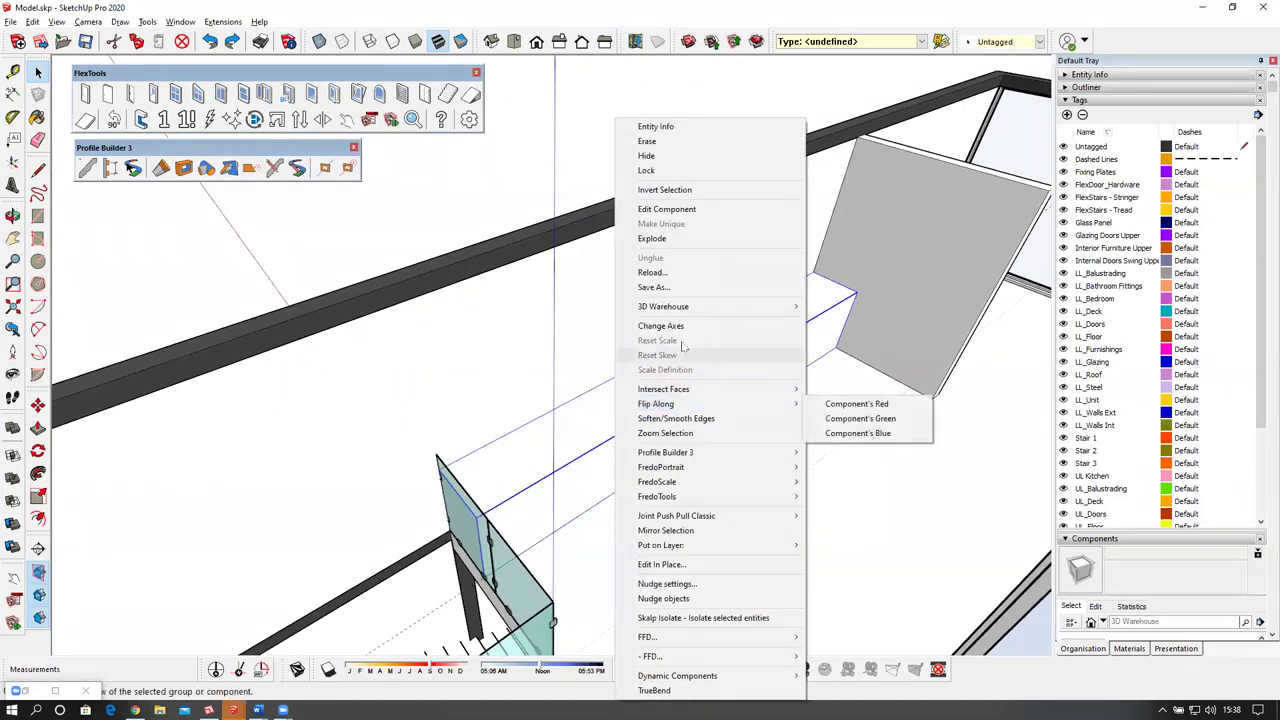
{"action": "left_click", "coordinate": [666, 278]}
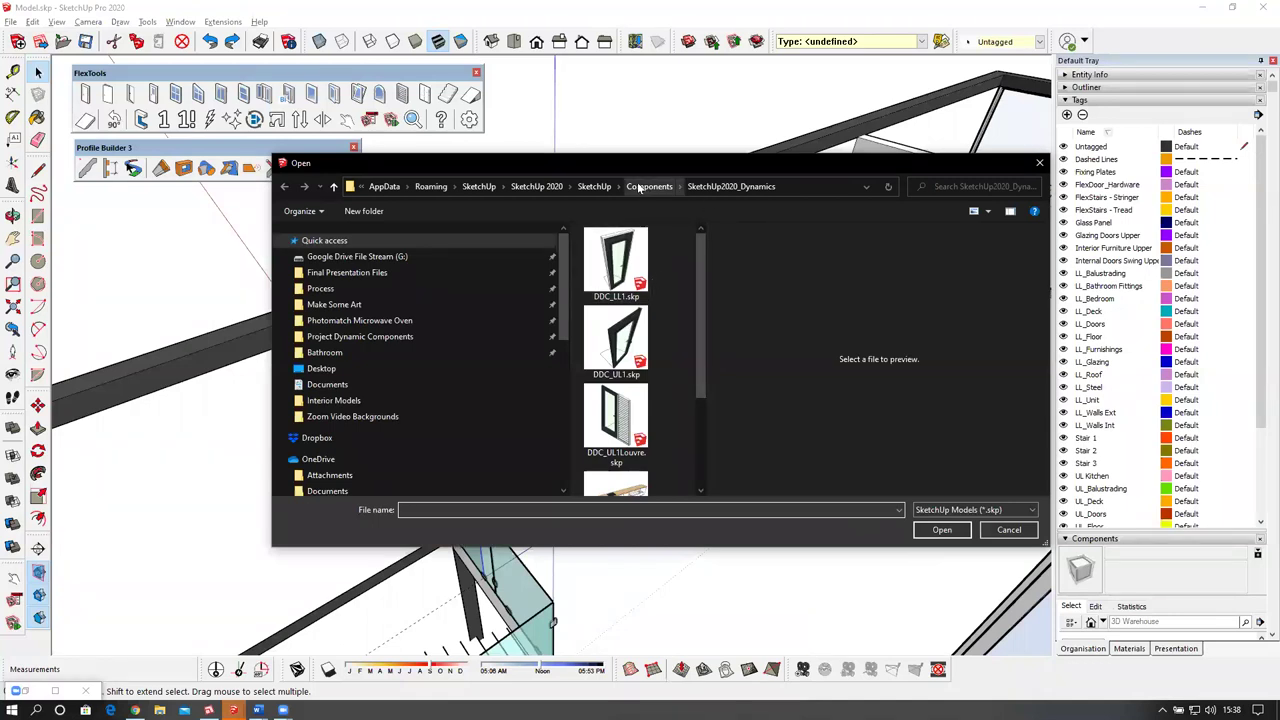
{"action": "left_click", "coordinate": [650, 187]}
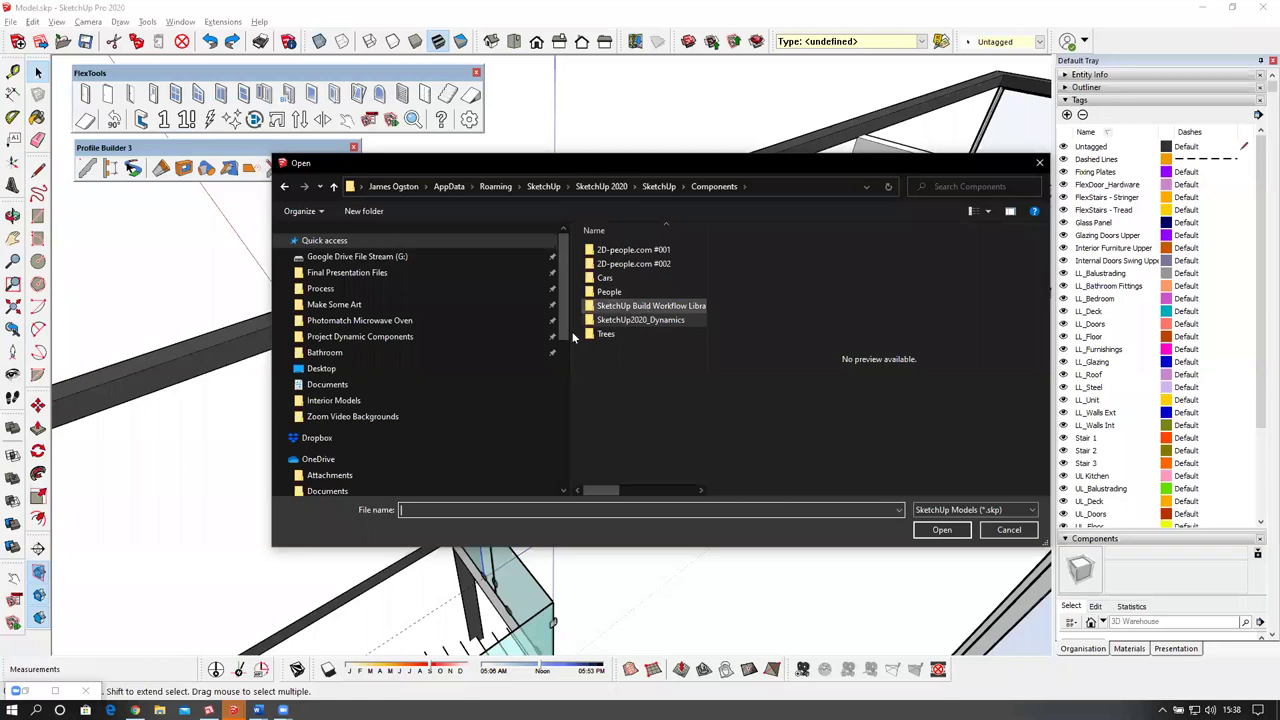
{"action": "left_click", "coordinate": [352, 273]}
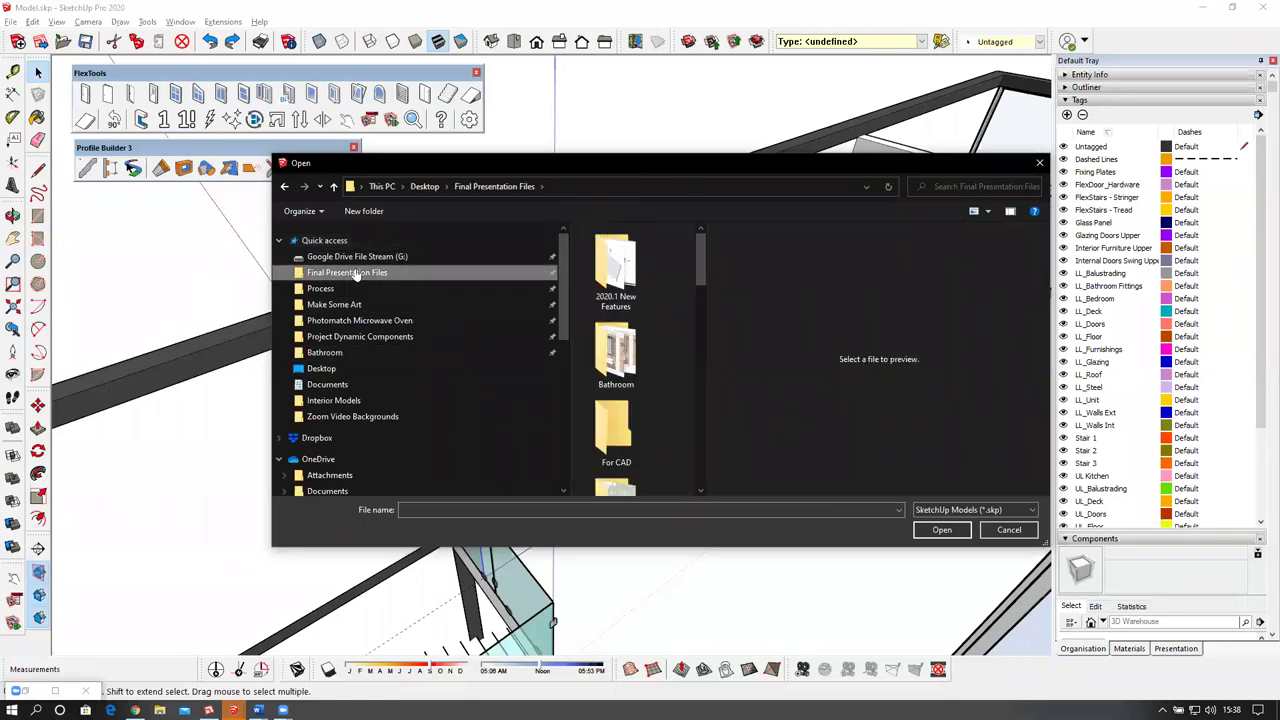
{"action": "left_click_drag", "start_coordinate": [703, 325], "coordinate": [869, 321]}
{"action": "double_click", "coordinate": [818, 372]}
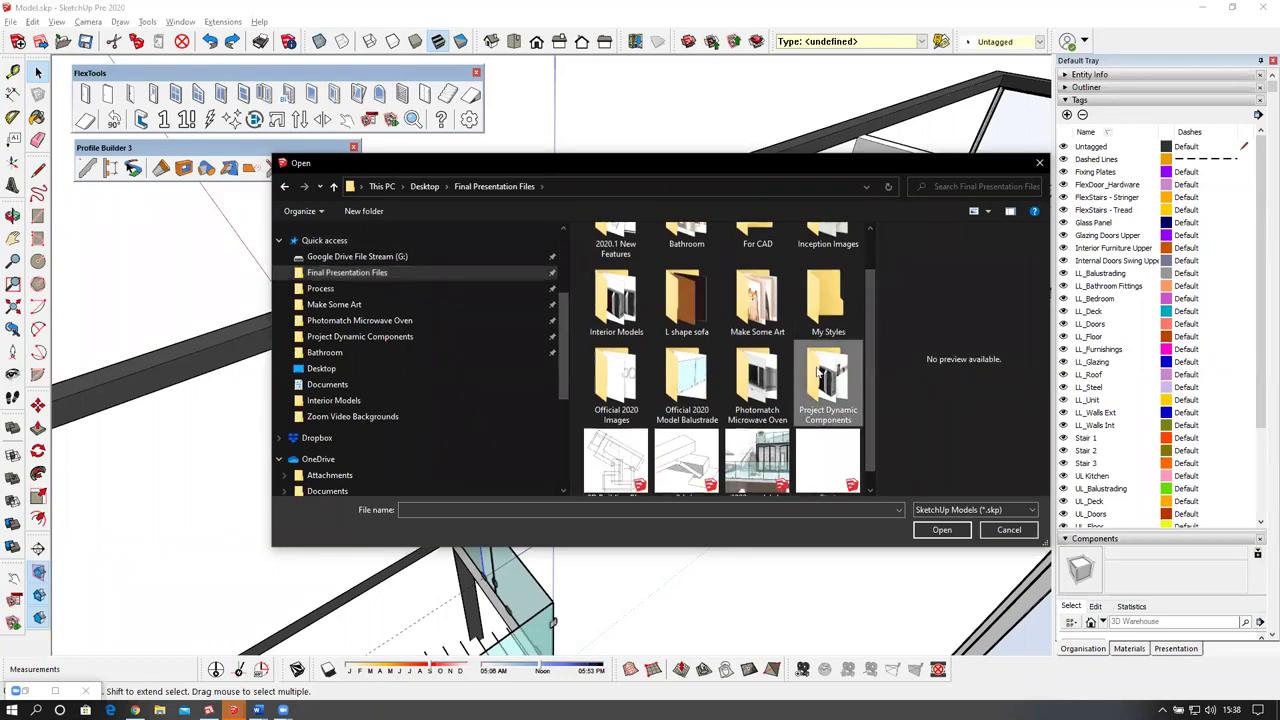
{"action": "double_click", "coordinate": [820, 372]}
{"action": "double_click", "coordinate": [645, 336]}
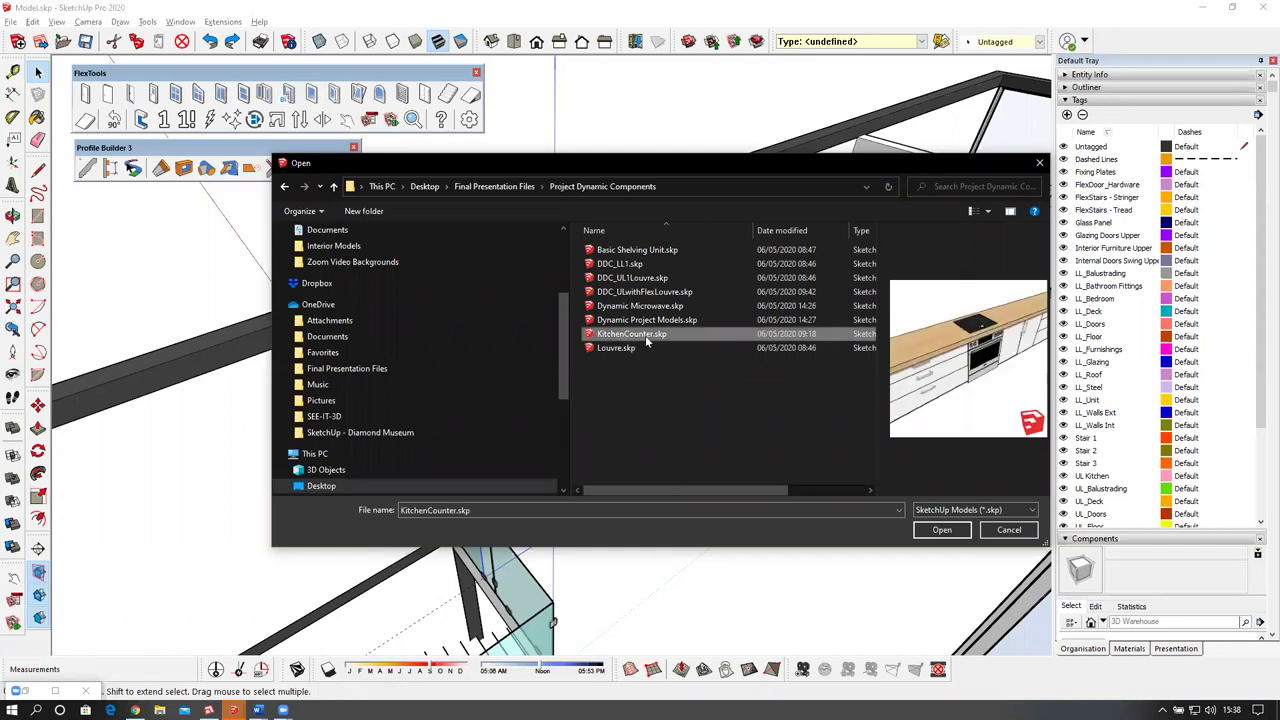
Open the kitchen counter component for editing and examine its axis origin, hob, oven and cupboard fronts.
{"action": "middle_click_drag", "start_coordinate": [686, 414], "coordinate": [517, 439]}
{"action": "scroll", "coordinate": [516, 439], "scroll_direction": "up", "scroll_amount": 3}
{"action": "scroll", "coordinate": [515, 440], "scroll_direction": "up", "scroll_amount": 2}
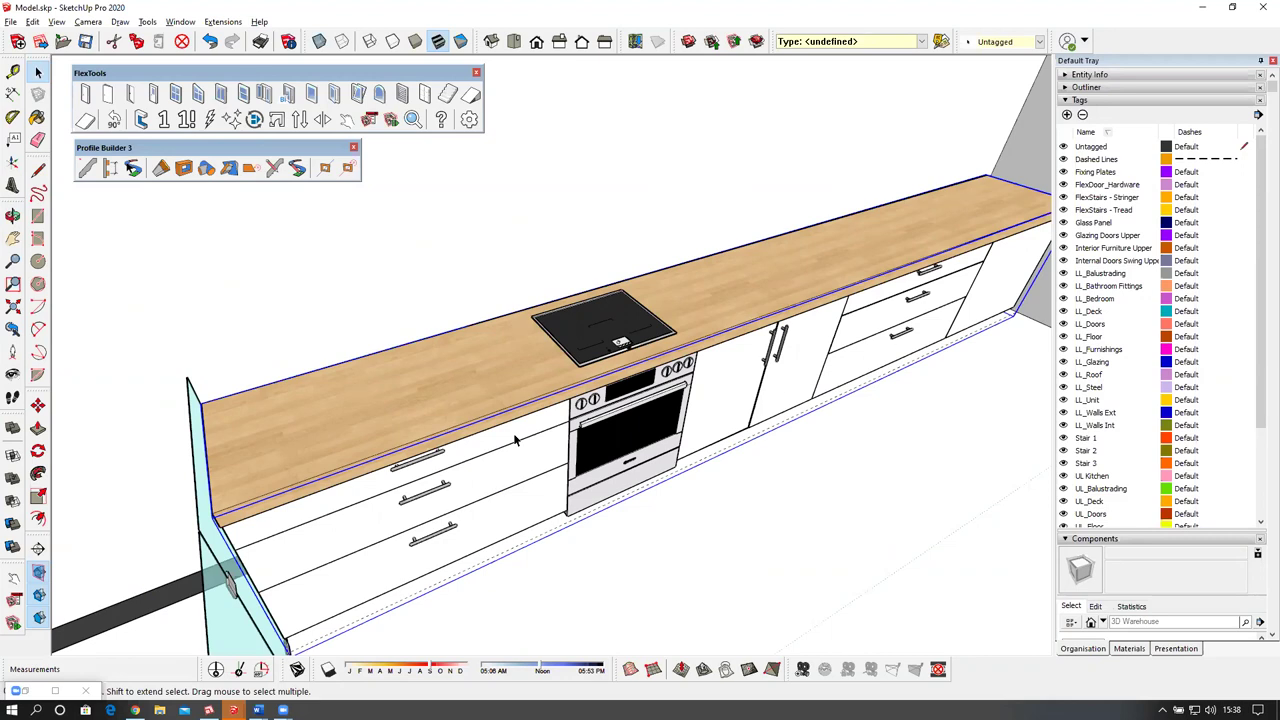
{"action": "middle_click_drag", "start_coordinate": [340, 531], "coordinate": [505, 622]}
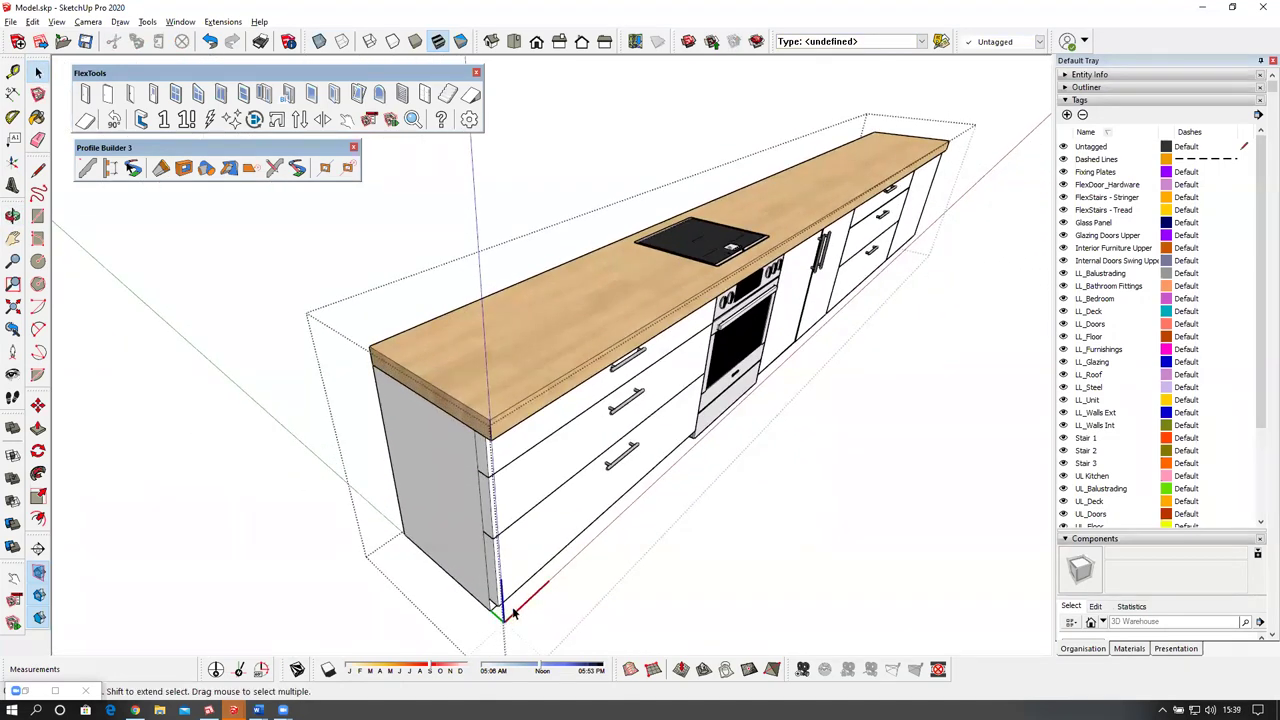
{"action": "middle_click_drag", "start_coordinate": [692, 439], "coordinate": [497, 528]}
{"action": "middle_click_drag", "start_coordinate": [720, 443], "coordinate": [573, 413], "text": "shift"}
{"action": "scroll", "coordinate": [572, 418], "scroll_direction": "up", "scroll_amount": 3}
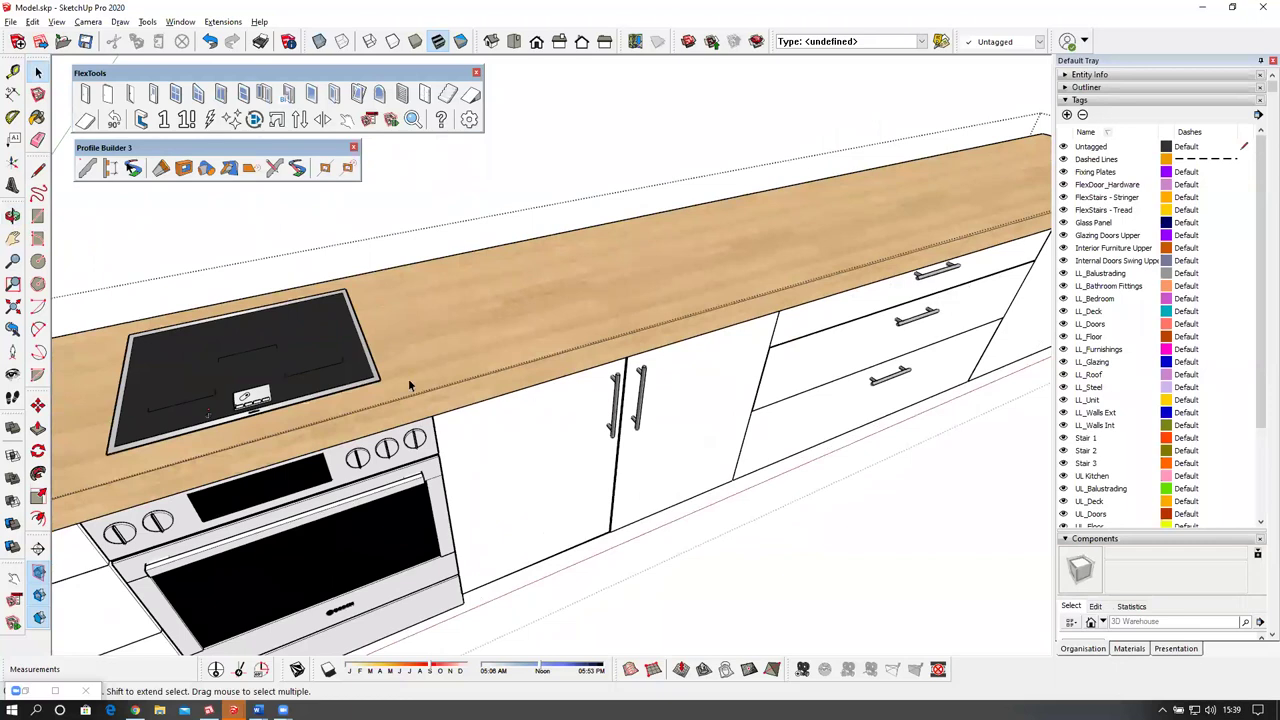
Use Interact to open and close the two cupboard doors beside the oven and the neighbouring drawer.
{"action": "left_click", "coordinate": [38, 572]}
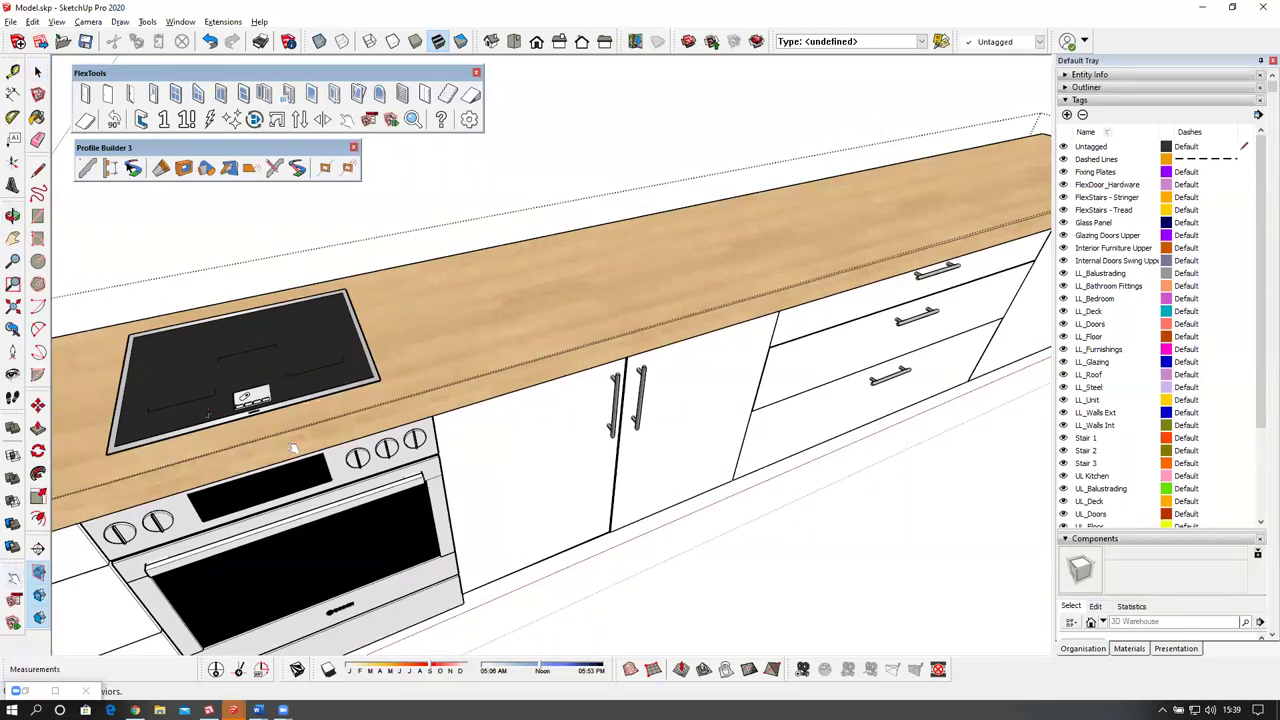
{"action": "left_click", "coordinate": [570, 441]}
{"action": "scroll", "coordinate": [572, 402], "scroll_direction": "down", "scroll_amount": 3}
{"action": "left_click", "coordinate": [638, 400]}
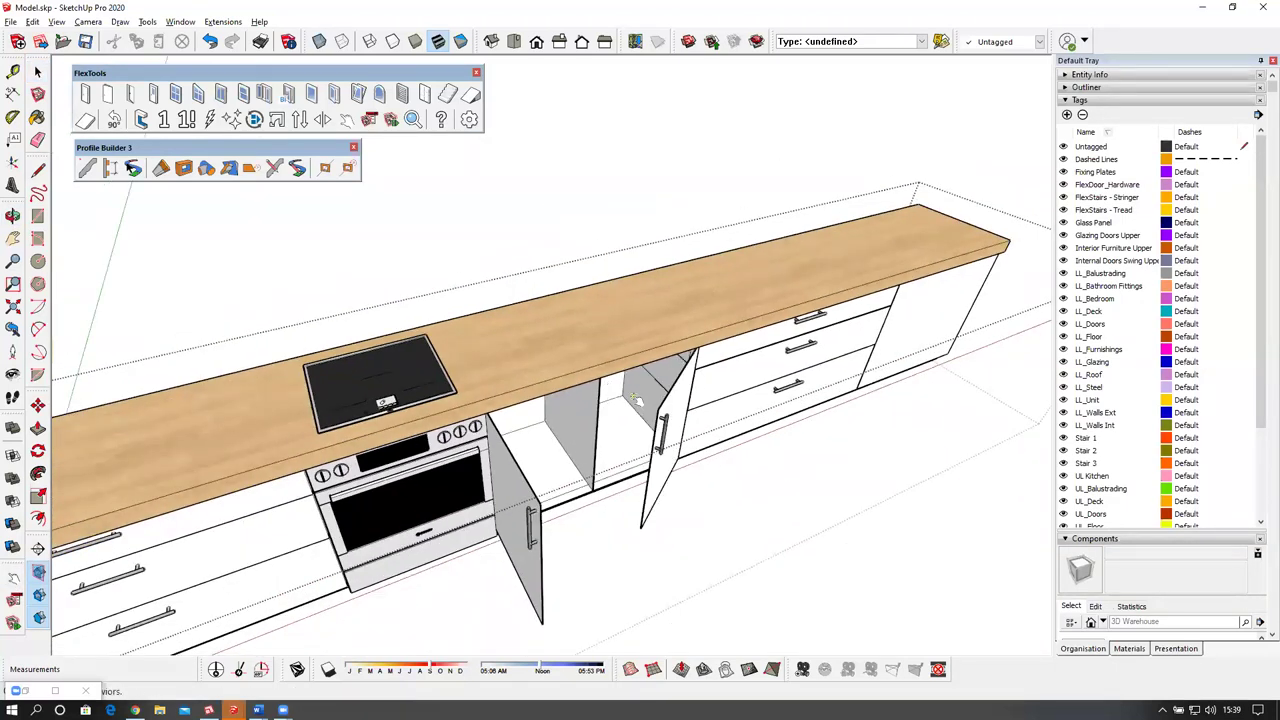
{"action": "left_click", "coordinate": [770, 364]}
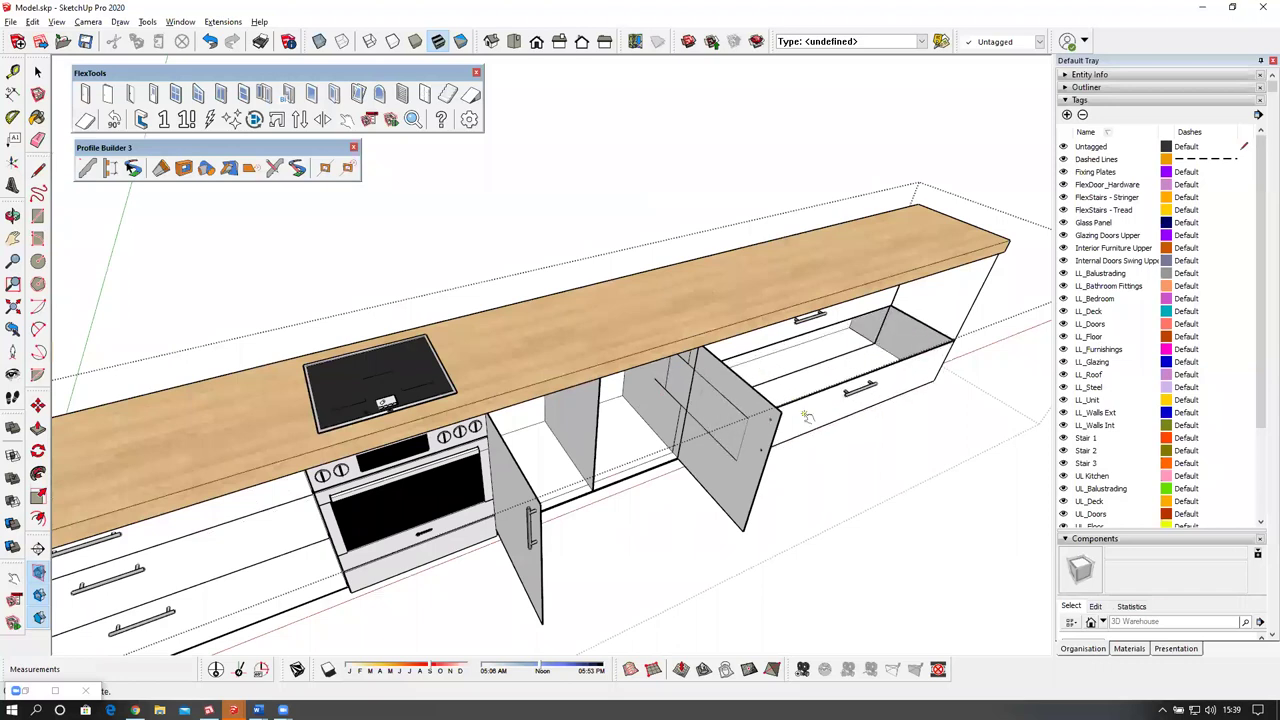
{"action": "left_click", "coordinate": [765, 422]}
{"action": "left_click", "coordinate": [760, 424]}
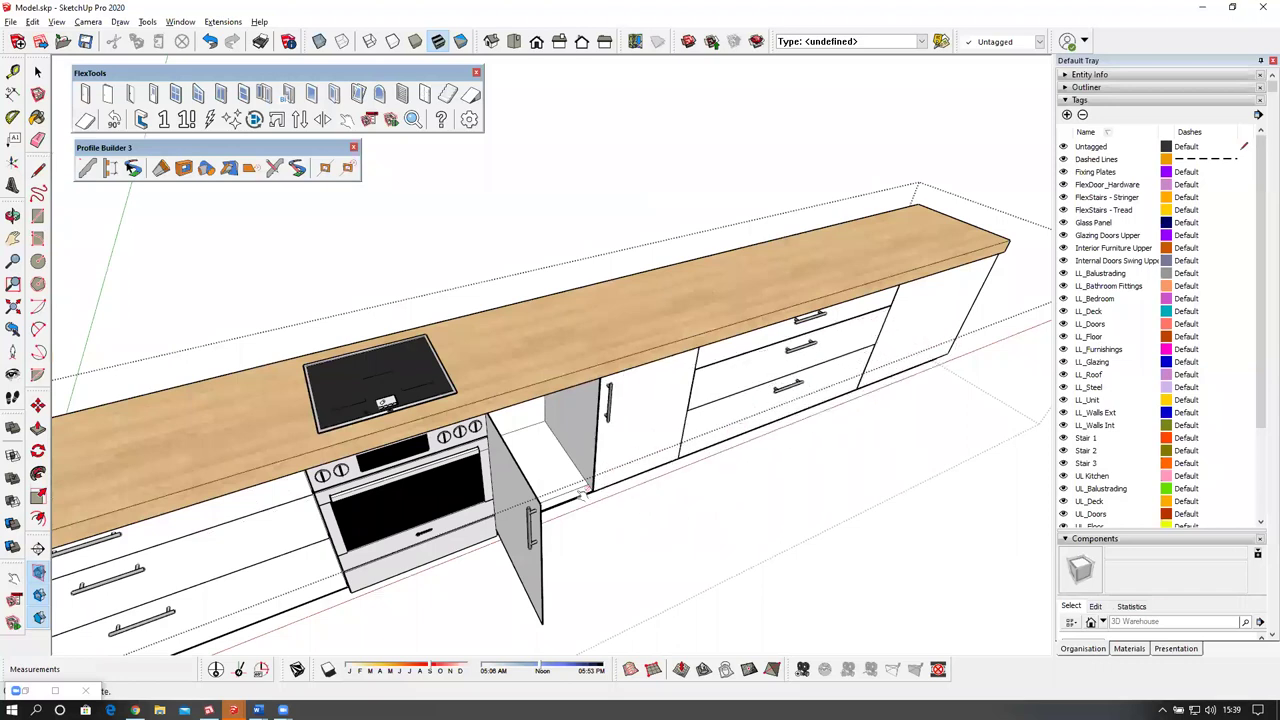
{"action": "left_click", "coordinate": [525, 527]}
{"action": "scroll", "coordinate": [523, 528], "scroll_direction": "down", "scroll_amount": 5}
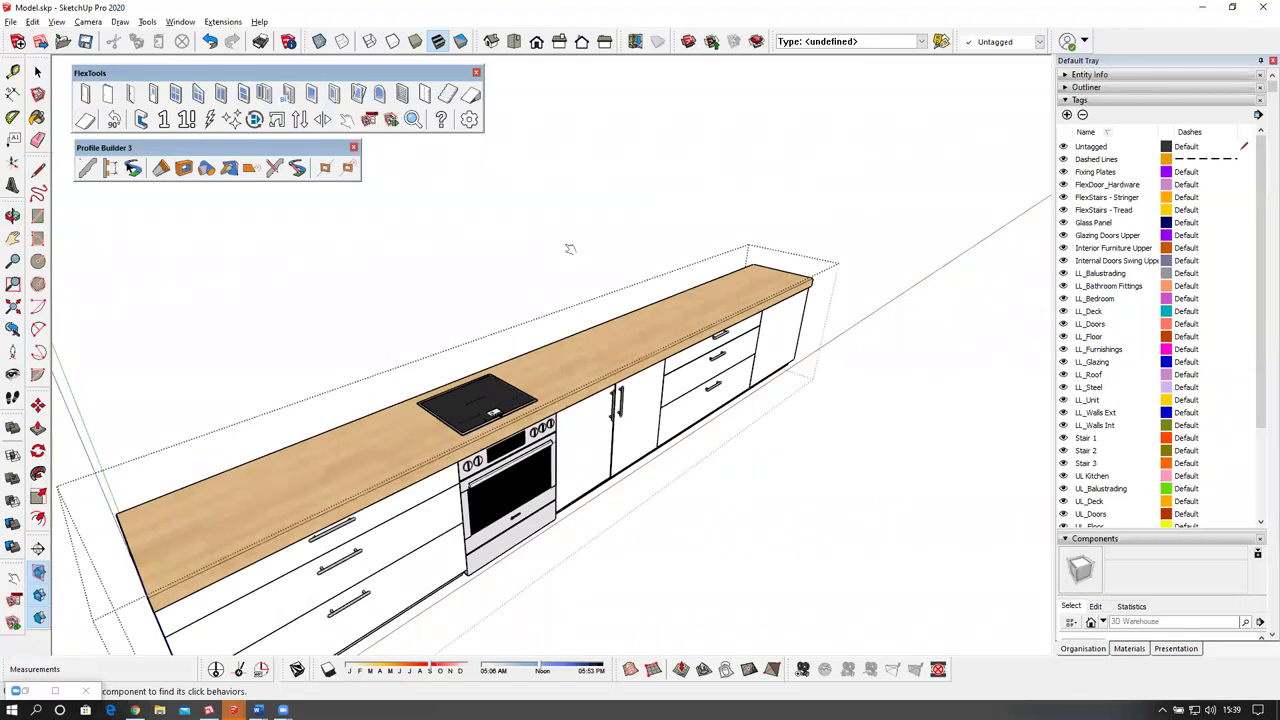
Close the component editing, select the kitchen counter and assign it the tag Interior Furniture Upper.
{"action": "right_click", "coordinate": [563, 242]}
{"action": "left_click", "coordinate": [596, 250]}
{"action": "scroll", "coordinate": [549, 322], "scroll_direction": "down", "scroll_amount": 3}
{"action": "middle_click_drag", "start_coordinate": [600, 337], "coordinate": [603, 420]}
{"action": "scroll", "coordinate": [580, 392], "scroll_direction": "up", "scroll_amount": 2}
{"action": "key", "text": "space"}
{"action": "left_click", "coordinate": [580, 392]}
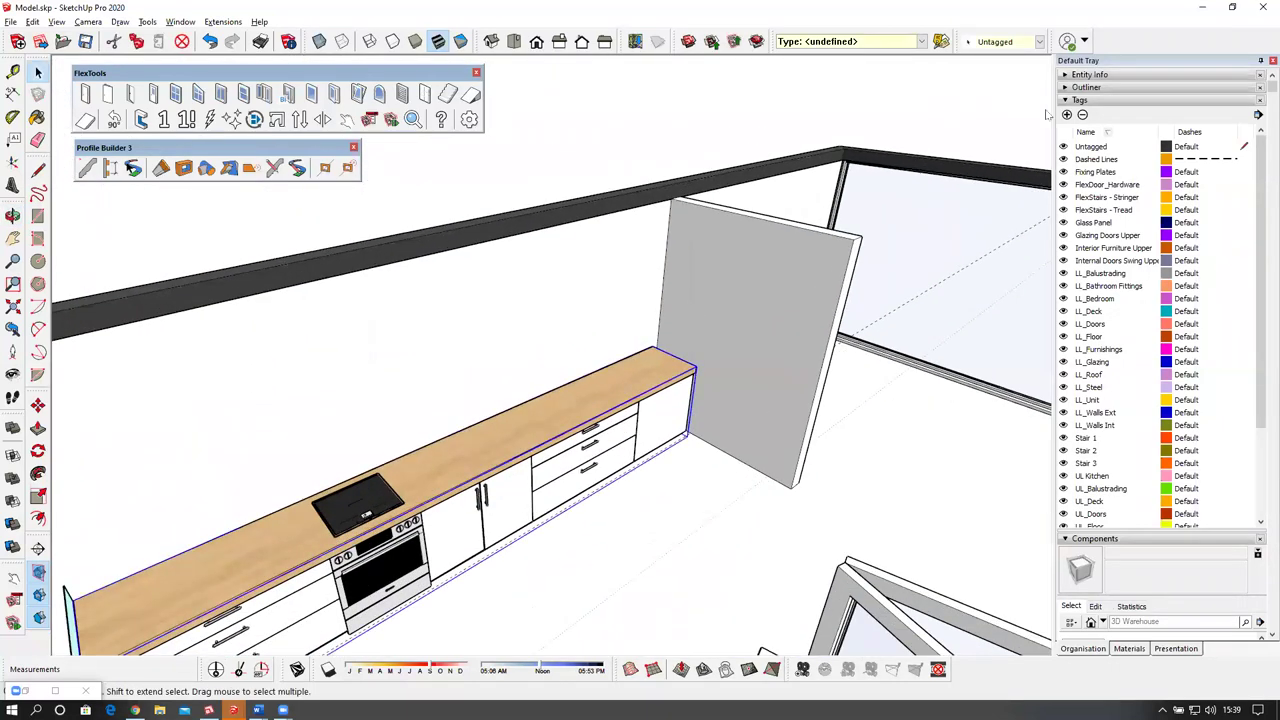
{"action": "left_click", "coordinate": [1149, 76]}
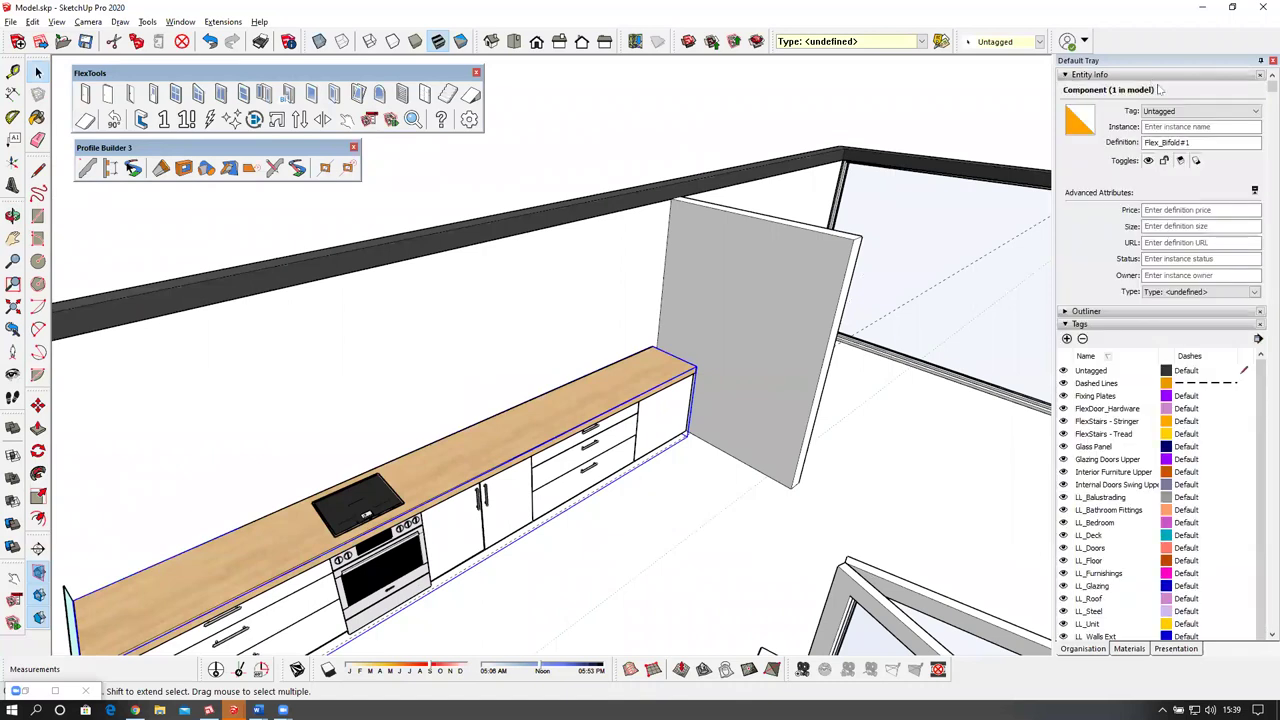
{"action": "left_click", "coordinate": [1177, 111]}
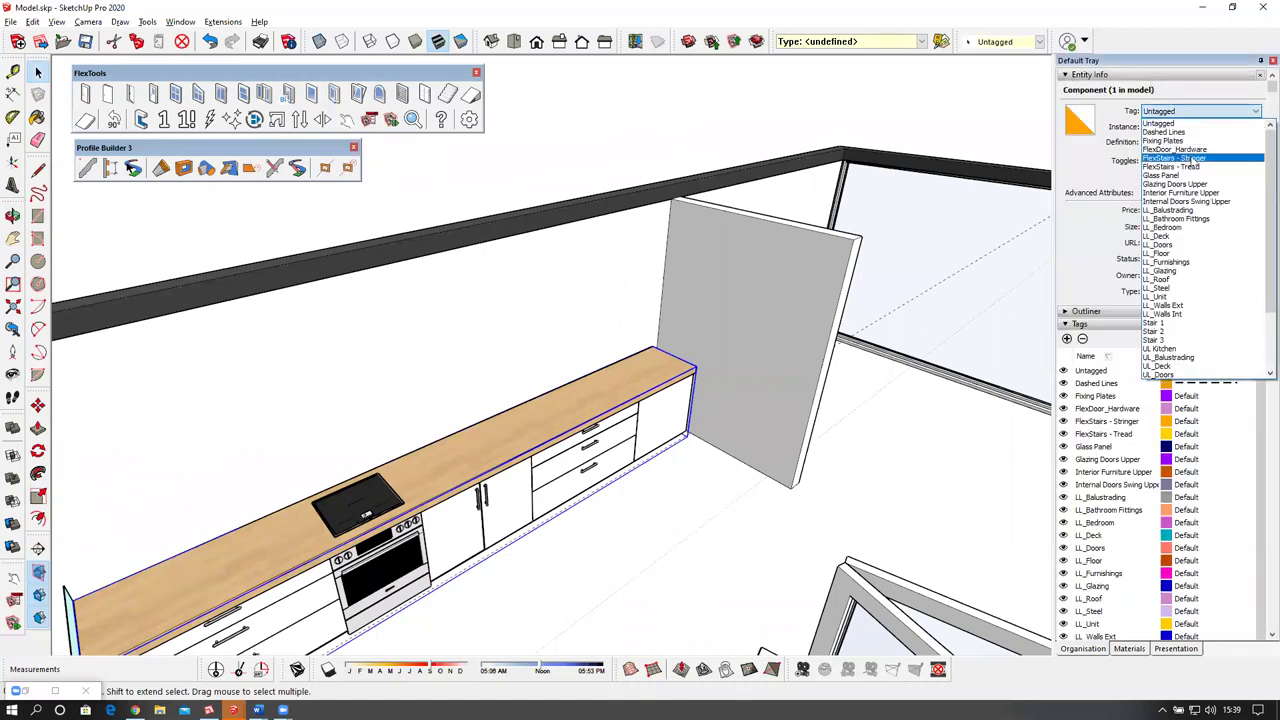
{"action": "left_click", "coordinate": [1198, 193]}
Browse the Interior Models component collection and place the FloatingShelf component on the floor near the grey wall.
{"action": "middle_click_drag", "start_coordinate": [686, 314], "coordinate": [700, 346]}
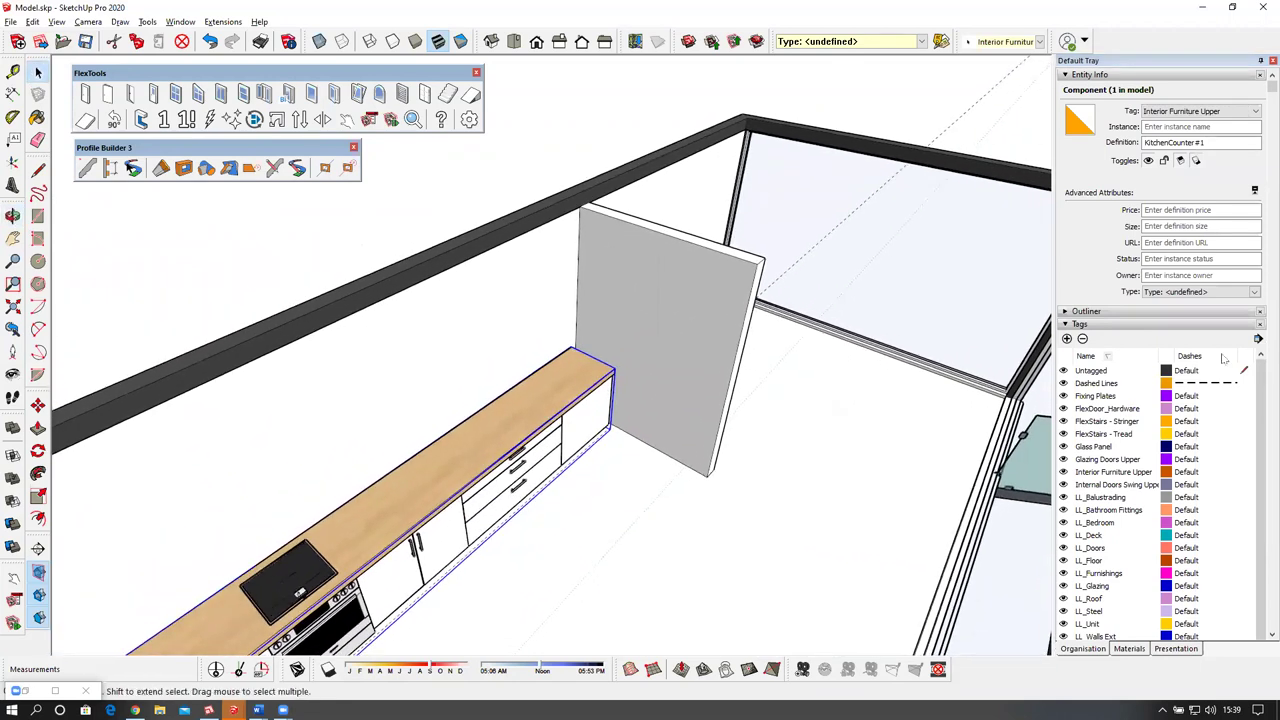
{"action": "left_click", "coordinate": [1066, 325]}
{"action": "scroll", "coordinate": [1125, 440], "scroll_direction": "down", "scroll_amount": 2}
{"action": "scroll", "coordinate": [1122, 430], "scroll_direction": "up", "scroll_amount": 2}
{"action": "left_click", "coordinate": [1103, 420]}
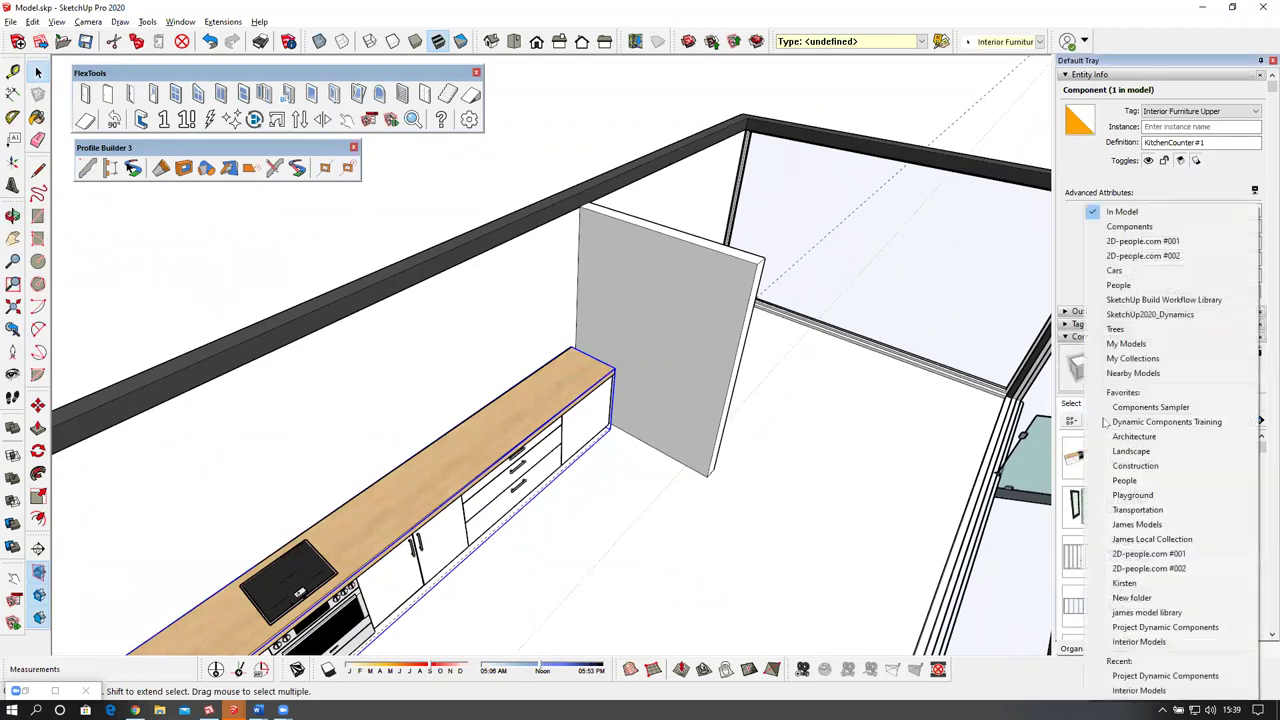
{"action": "left_click", "coordinate": [1162, 645]}
{"action": "scroll", "coordinate": [1142, 510], "scroll_direction": "down", "scroll_amount": 3}
{"action": "scroll", "coordinate": [1142, 511], "scroll_direction": "down", "scroll_amount": 5}
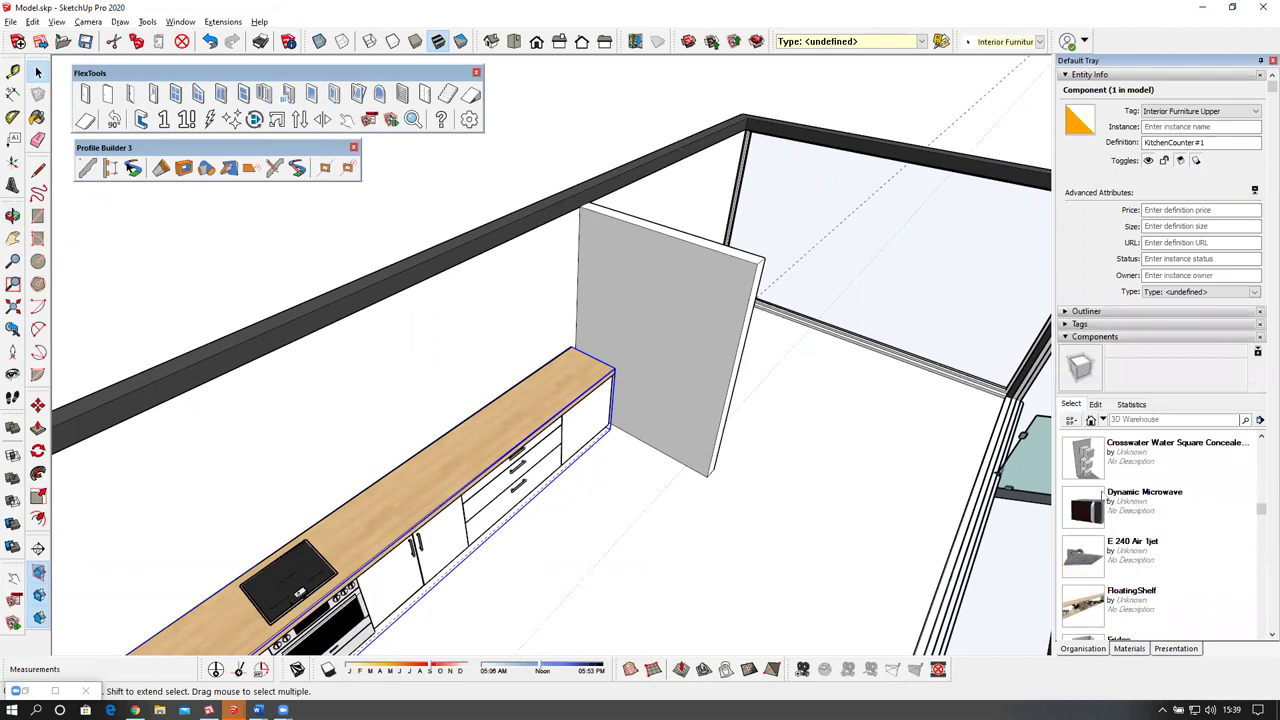
{"action": "scroll", "coordinate": [1103, 501], "scroll_direction": "down", "scroll_amount": 2}
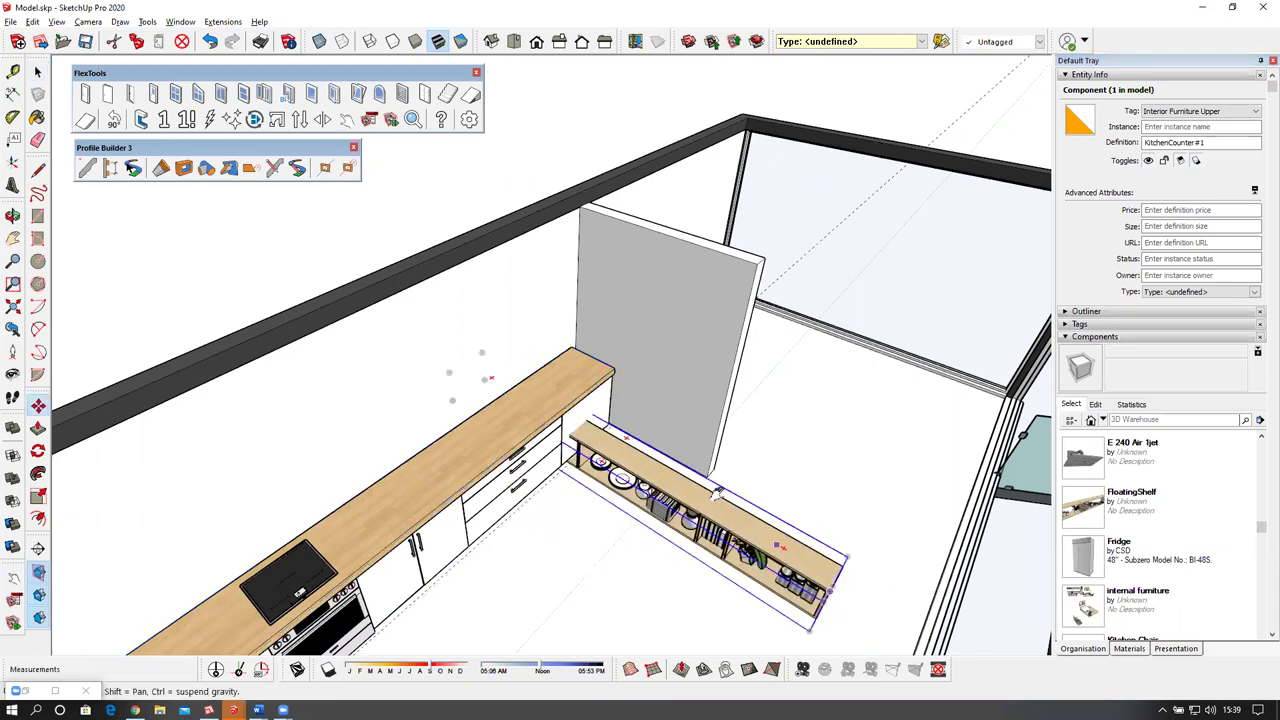
Rotate the floating shelf so it runs parallel to the kitchen counter with its open side facing the room.
{"action": "middle_click_drag", "start_coordinate": [717, 493], "coordinate": [723, 512]}
{"action": "scroll", "coordinate": [723, 488], "scroll_direction": "up", "scroll_amount": 4}
{"action": "left_click", "coordinate": [726, 487]}
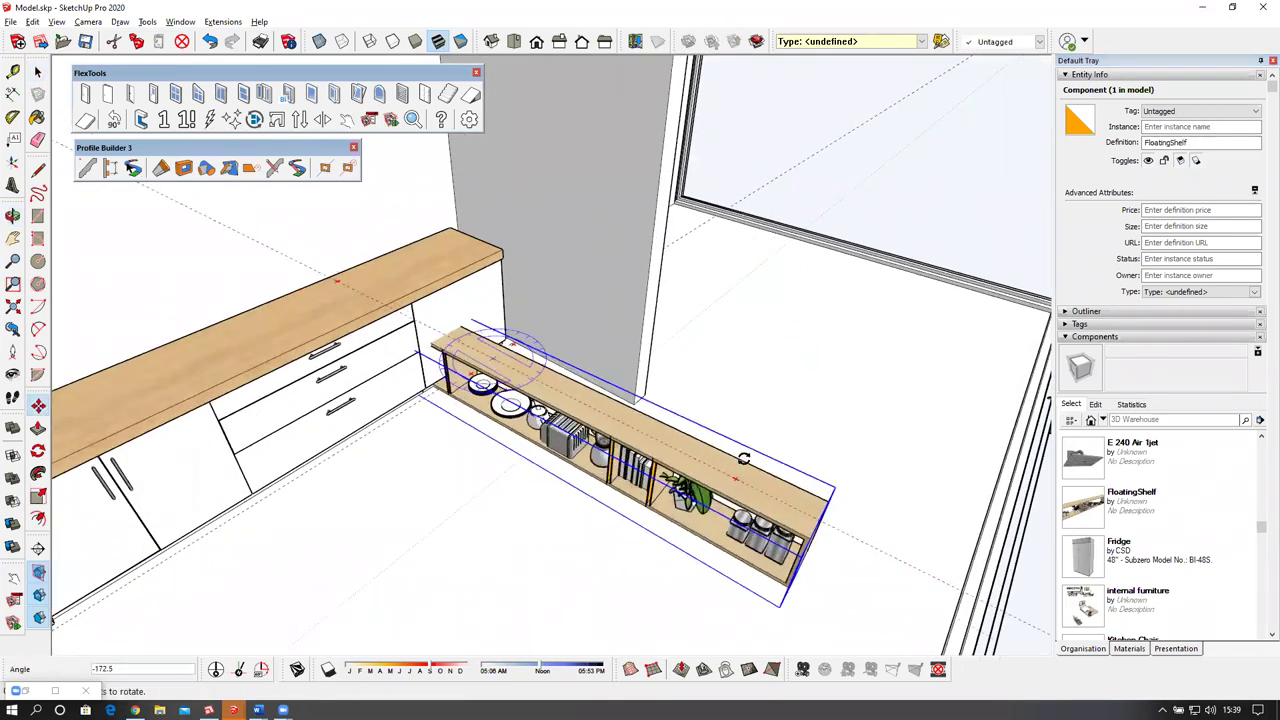
{"action": "left_click", "coordinate": [533, 333]}
{"action": "scroll", "coordinate": [720, 364], "scroll_direction": "down", "scroll_amount": 5}
{"action": "middle_click_drag", "start_coordinate": [726, 366], "coordinate": [882, 370]}
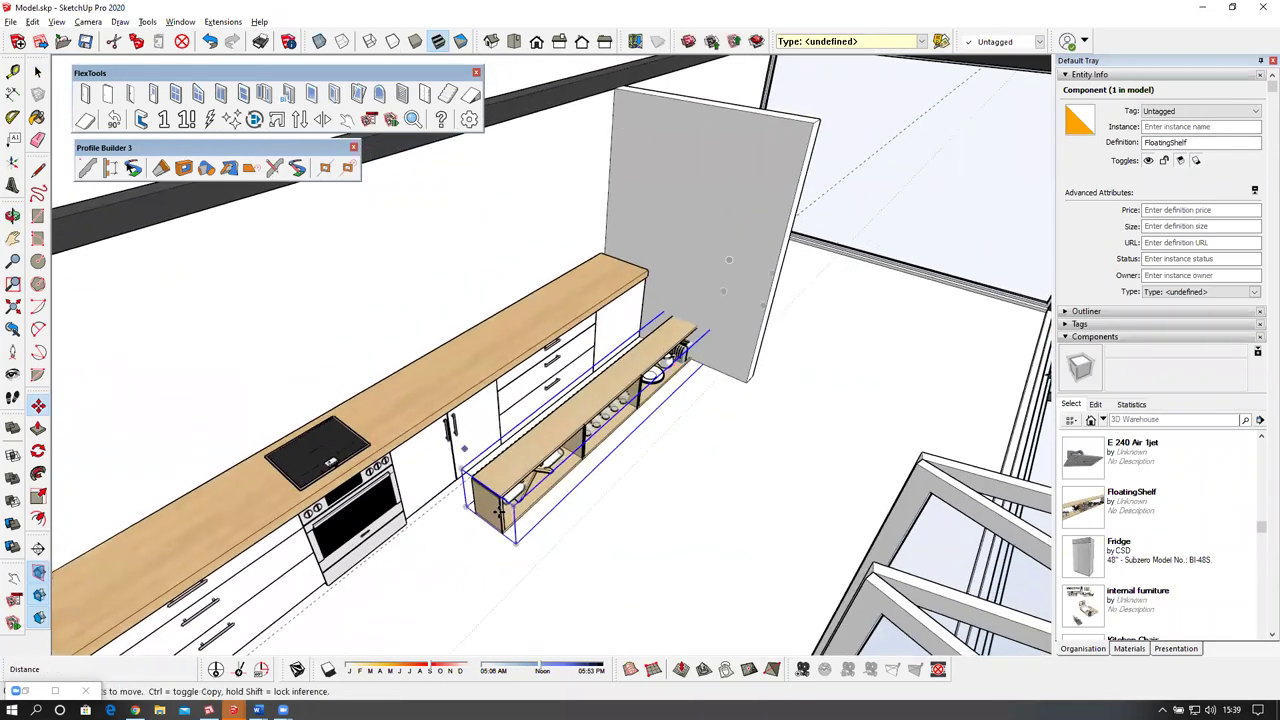
Move the floating shelf from the floor to the wall above the kitchen counter.
{"action": "scroll", "coordinate": [474, 504], "scroll_direction": "up", "scroll_amount": 4}
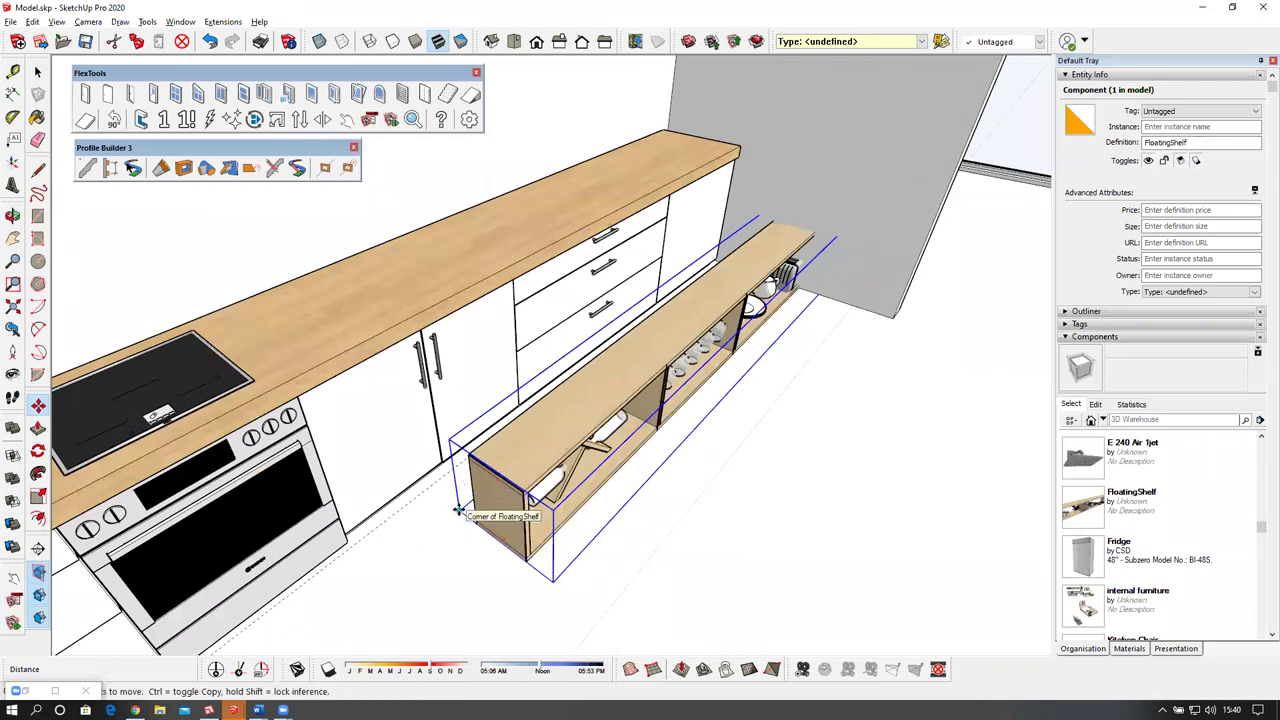
{"action": "scroll", "coordinate": [509, 505], "scroll_direction": "down", "scroll_amount": 7}
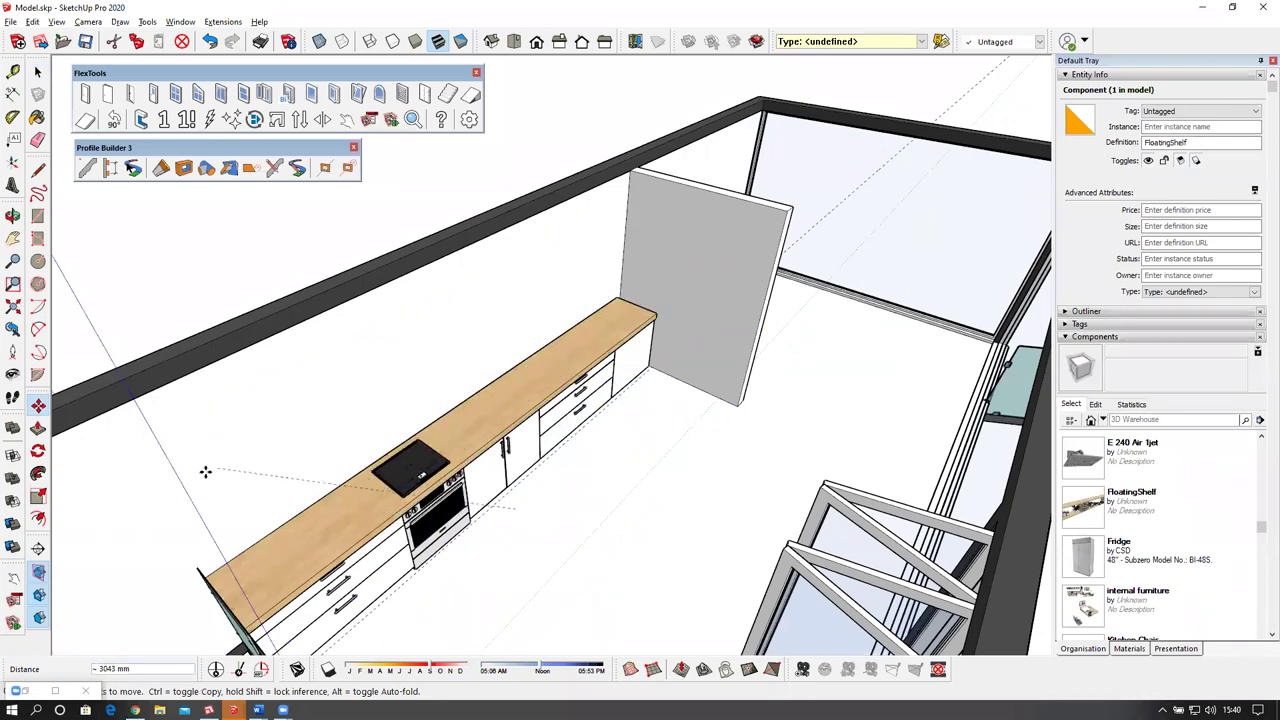
{"action": "left_click", "coordinate": [208, 473]}
{"action": "middle_click_drag", "start_coordinate": [193, 515], "coordinate": [213, 490]}
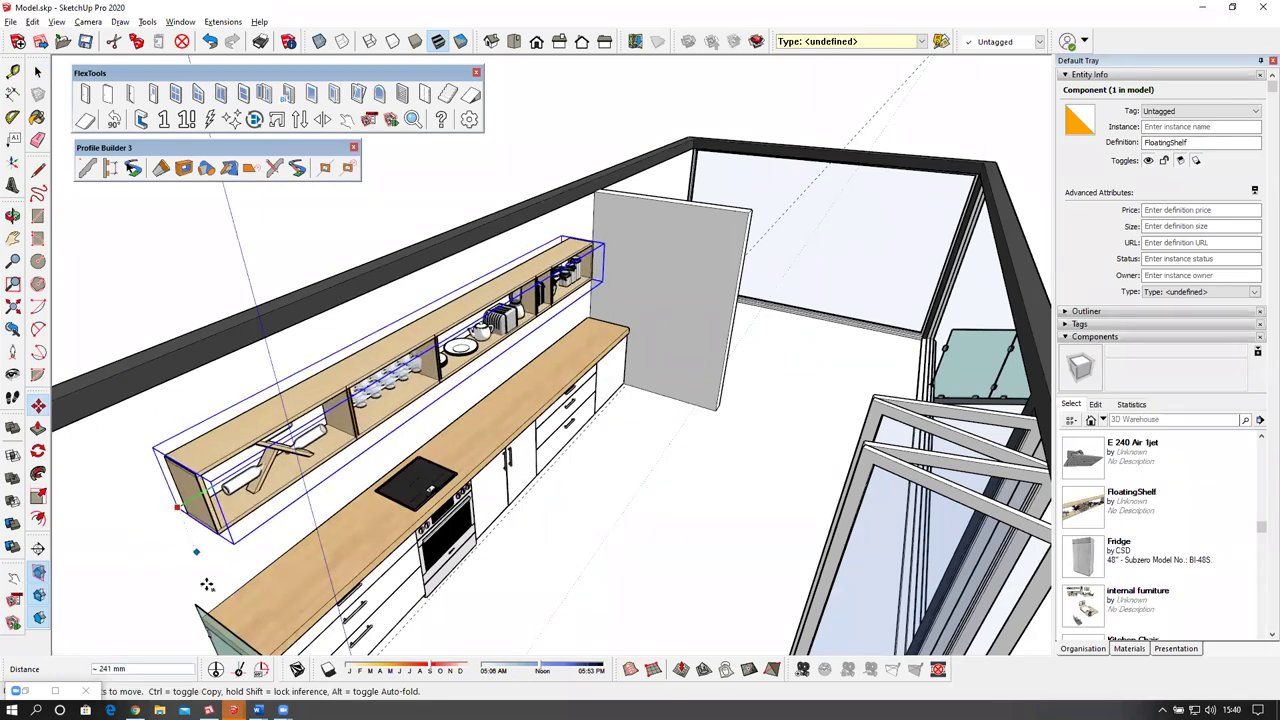
Move the floating shelf back about 118 mm along the red axis so its rear sits against the wall.
{"action": "middle_click_drag", "start_coordinate": [196, 598], "coordinate": [610, 379]}
{"action": "scroll", "coordinate": [595, 323], "scroll_direction": "up", "scroll_amount": 4}
{"action": "middle_click_drag", "start_coordinate": [595, 323], "coordinate": [598, 285]}
{"action": "key", "text": "space"}
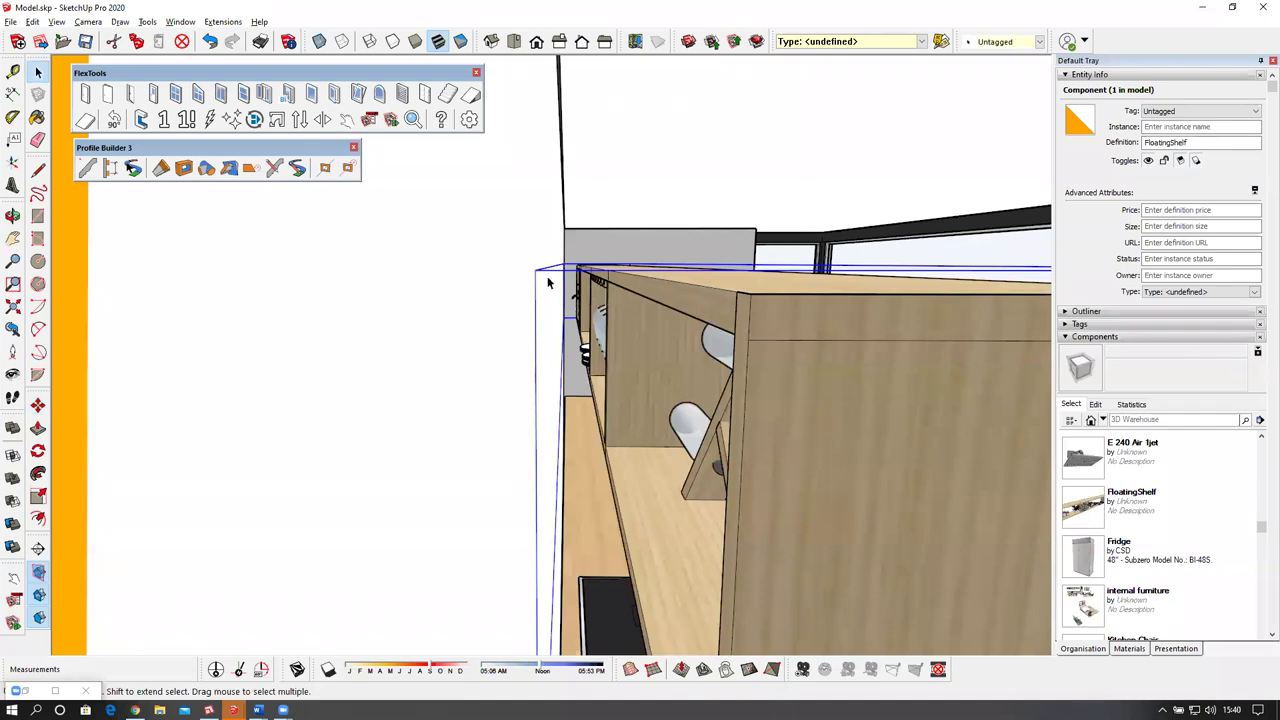
{"action": "middle_click_drag", "start_coordinate": [637, 287], "coordinate": [568, 331]}
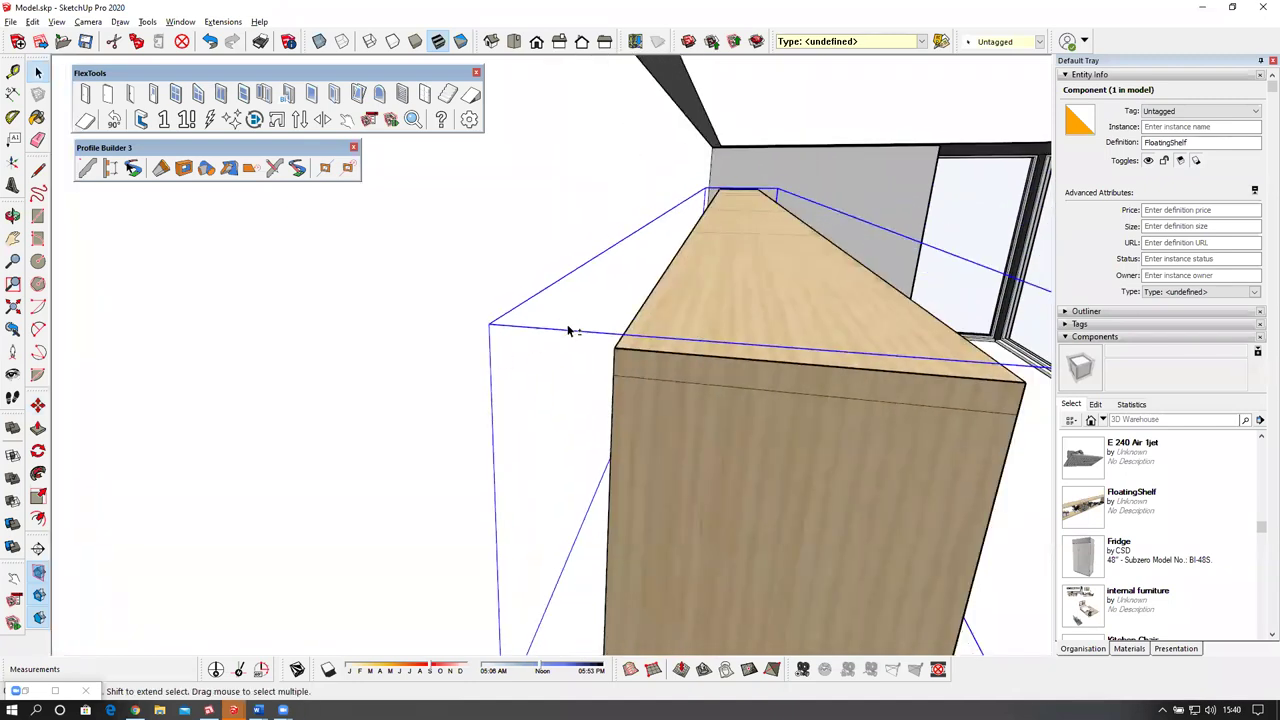
{"action": "middle_click_drag", "start_coordinate": [670, 315], "coordinate": [480, 403]}
{"action": "key", "text": "m"}
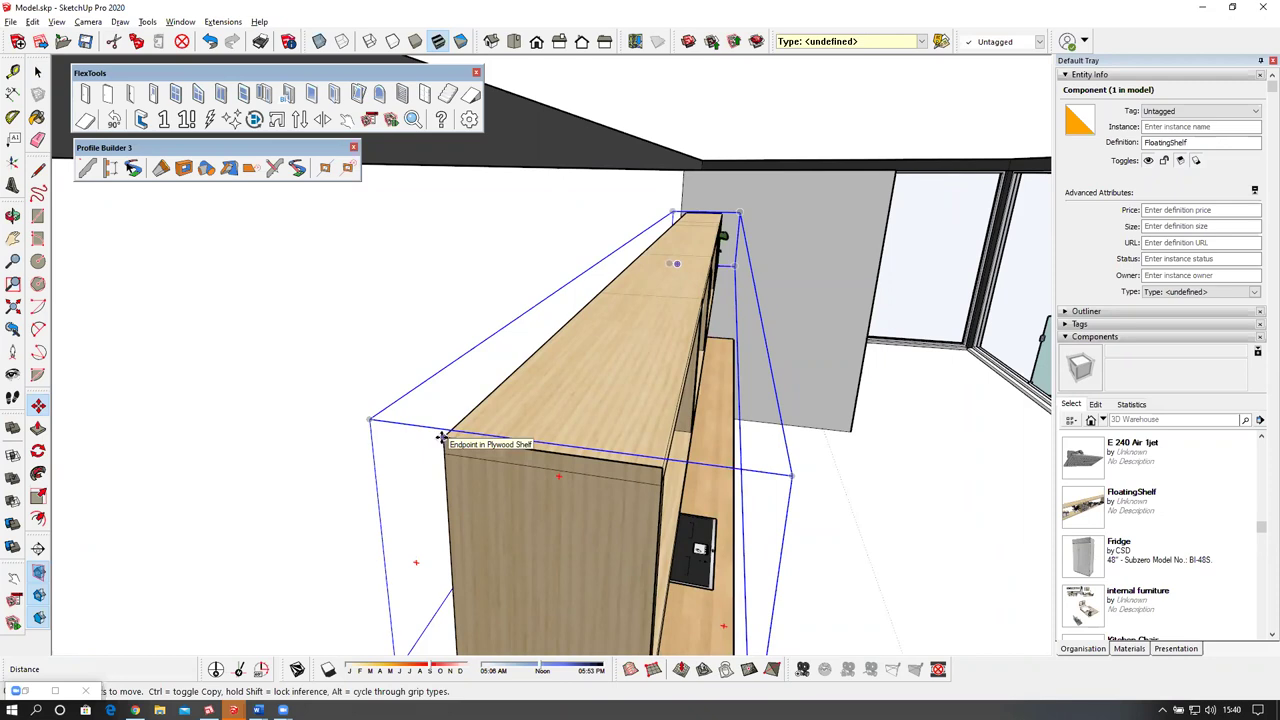
{"action": "left_click", "coordinate": [441, 437]}
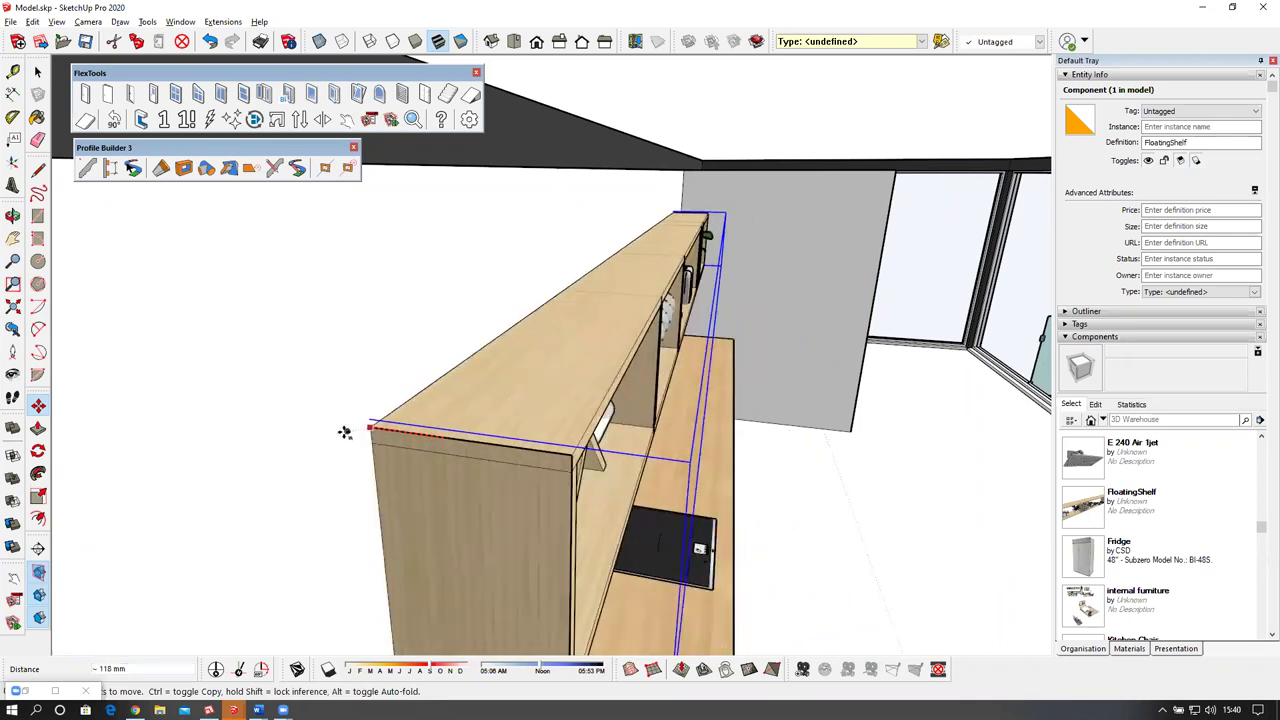
{"action": "middle_click_drag", "start_coordinate": [343, 434], "coordinate": [400, 375]}
Place the Fridge component on the floor beside the counter and rotate it so its doors face the kitchen.
{"action": "middle_click_drag", "start_coordinate": [506, 367], "coordinate": [462, 372]}
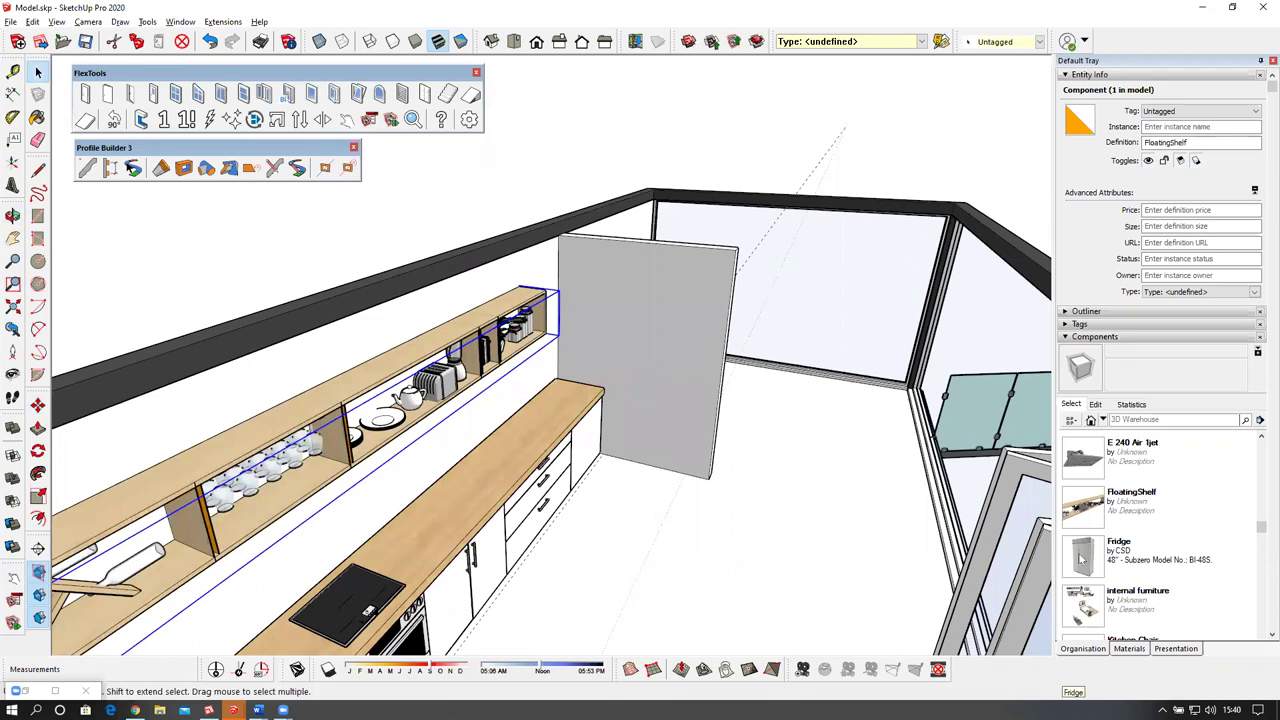
{"action": "left_click", "coordinate": [740, 571]}
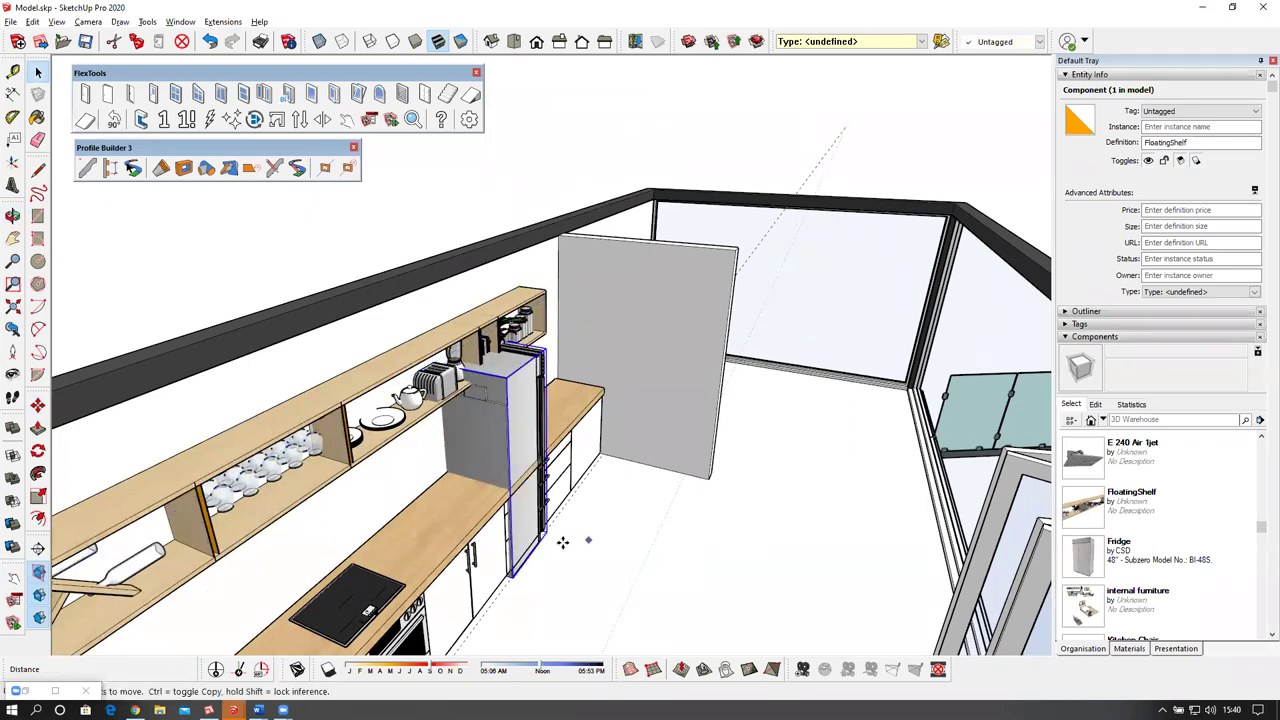
{"action": "left_click", "coordinate": [549, 547]}
{"action": "left_click", "coordinate": [802, 528]}
{"action": "middle_click_drag", "start_coordinate": [774, 396], "coordinate": [769, 484]}
{"action": "scroll", "coordinate": [768, 484], "scroll_direction": "up", "scroll_amount": 1}
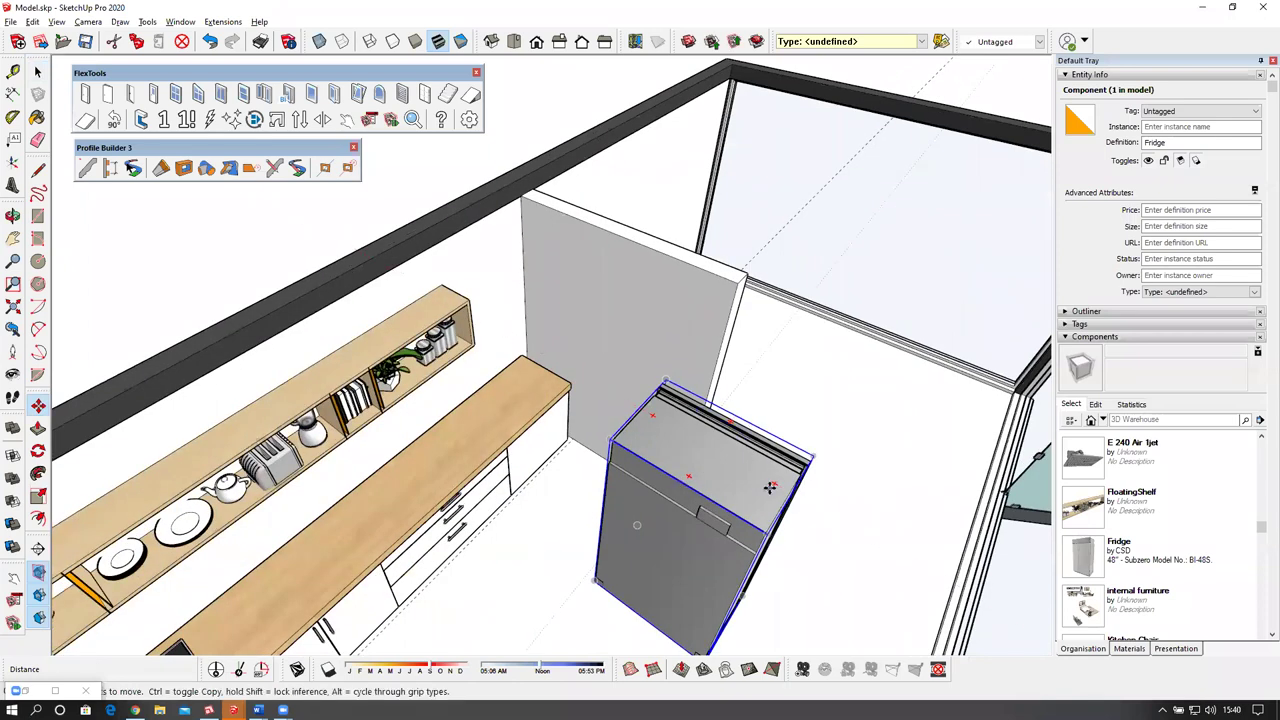
{"action": "left_click", "coordinate": [773, 485]}
Move the fridge by its rear bottom corner against the grey wall at the end of the counter.
{"action": "middle_click_drag", "start_coordinate": [666, 424], "coordinate": [650, 592]}
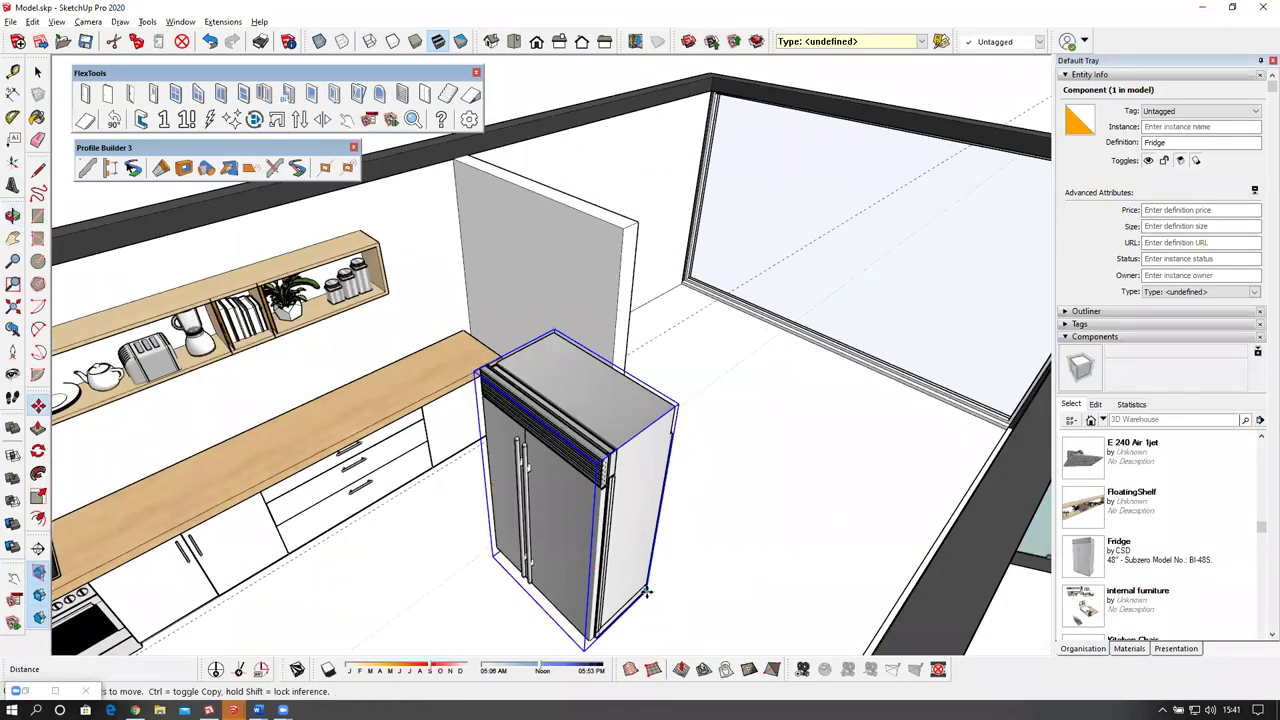
{"action": "left_click", "coordinate": [632, 583]}
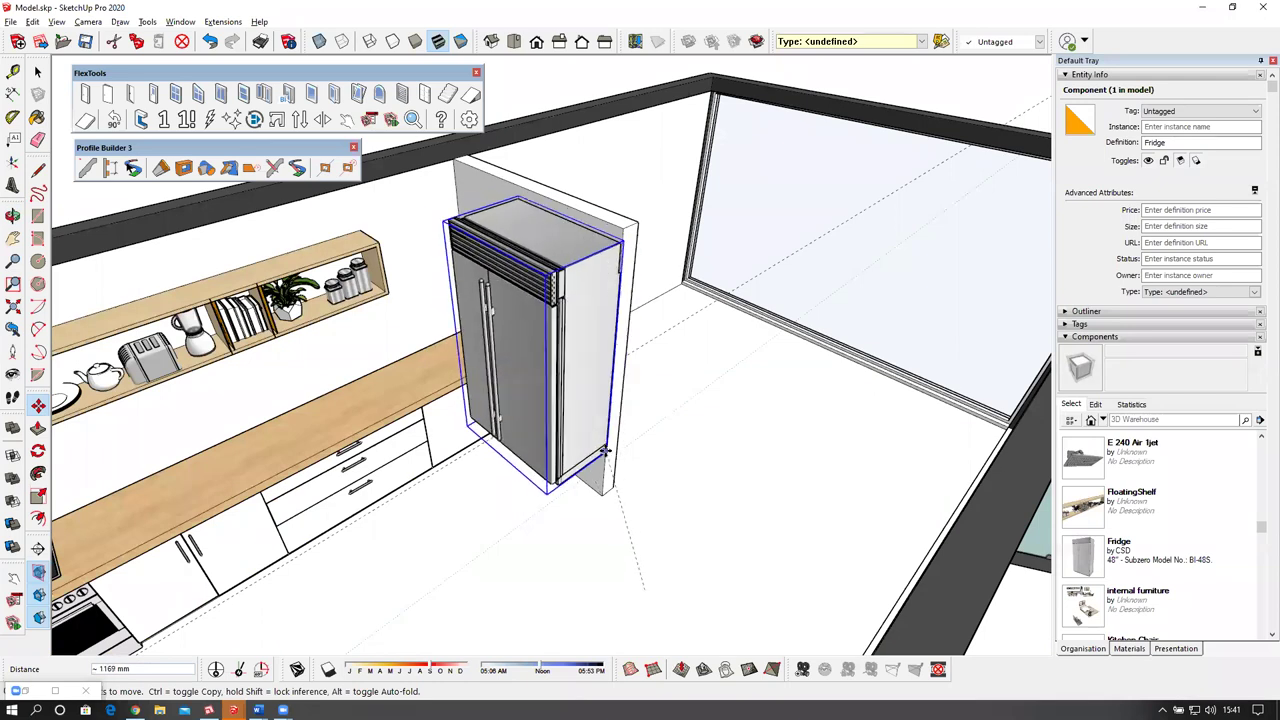
{"action": "left_click", "coordinate": [598, 501]}
{"action": "middle_click_drag", "start_coordinate": [650, 464], "coordinate": [680, 478]}
Browse the component collection and place the Upper-Cabinet side component on the open floor beside the fridge.
{"action": "middle_click_drag", "start_coordinate": [691, 377], "coordinate": [800, 412]}
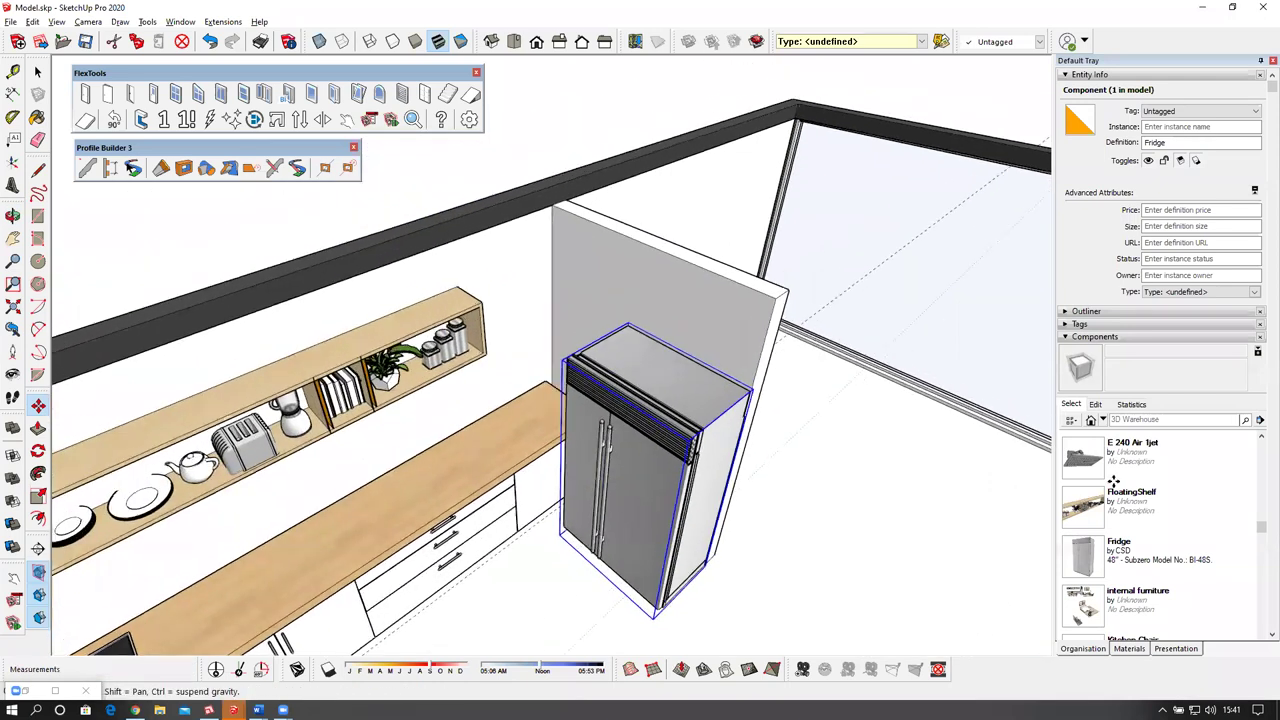
{"action": "scroll", "coordinate": [1113, 481], "scroll_direction": "down", "scroll_amount": 2}
{"action": "scroll", "coordinate": [1143, 505], "scroll_direction": "down", "scroll_amount": 5}
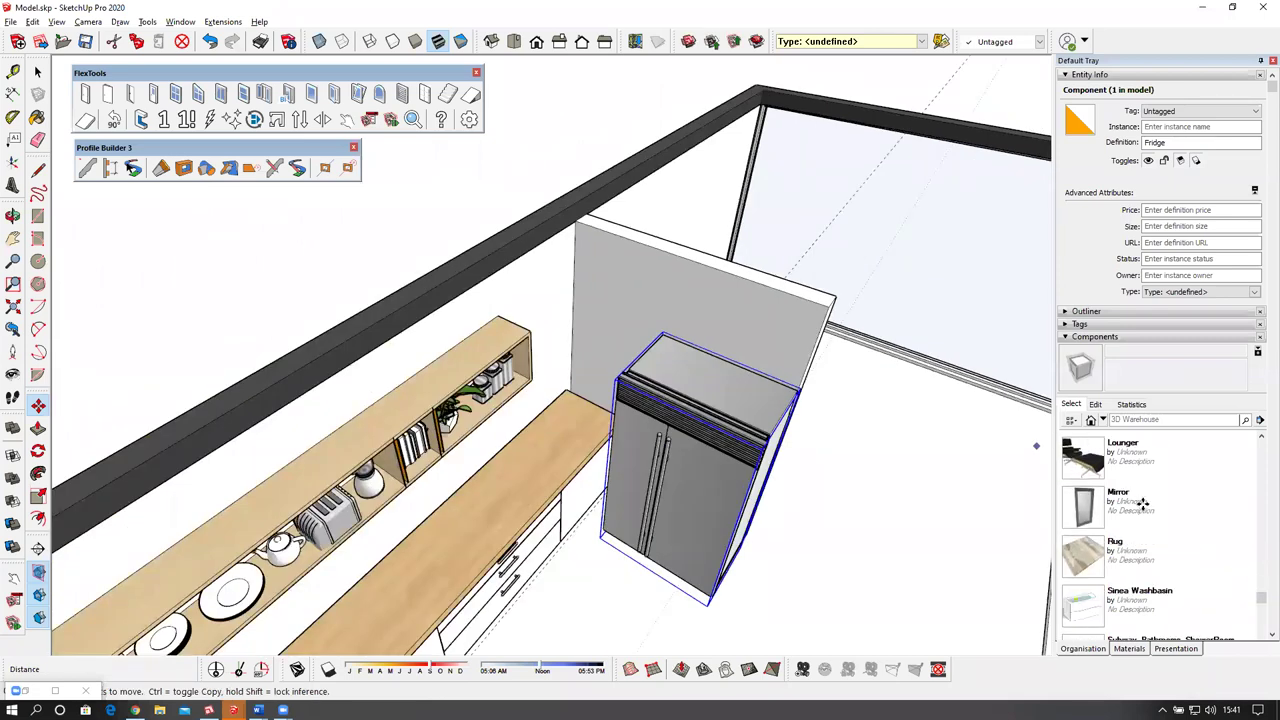
{"action": "scroll", "coordinate": [1143, 505], "scroll_direction": "down", "scroll_amount": 3}
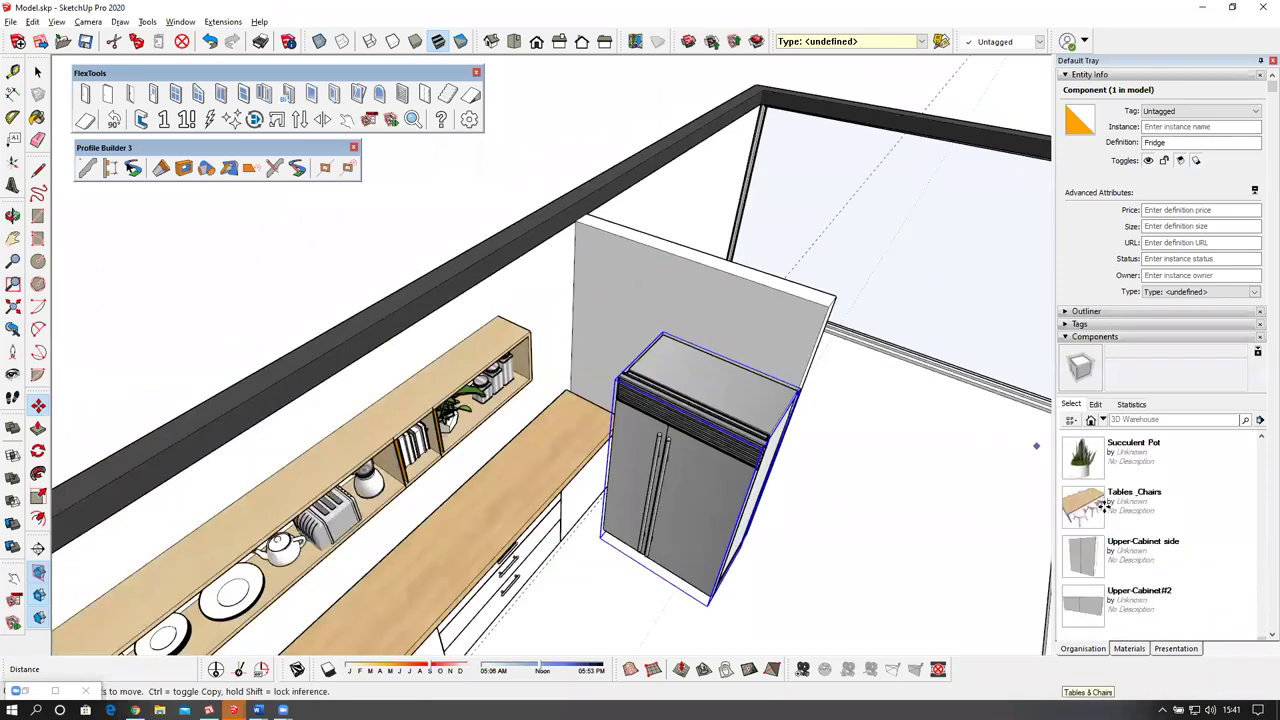
{"action": "left_click_drag", "start_coordinate": [772, 592], "coordinate": [860, 582]}
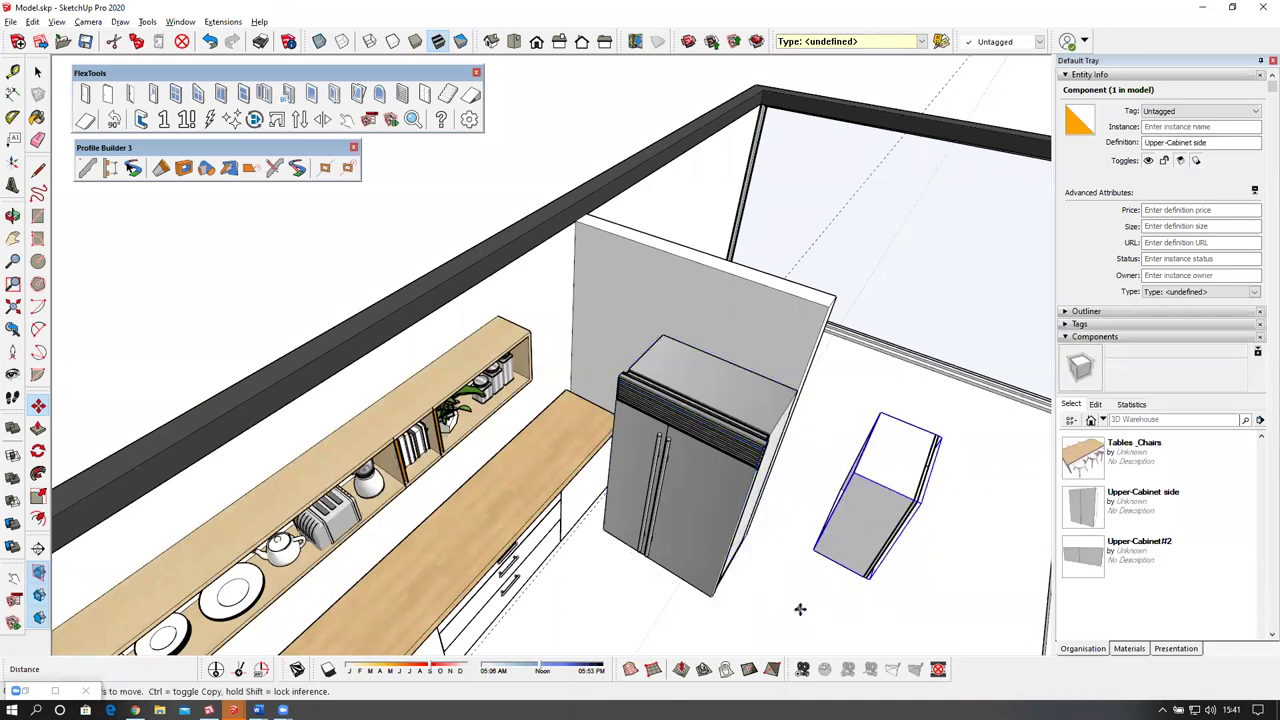
Place the Upper-Cabinet#2 component on the floor in front of the fridge and rotate it 180 degrees.
{"action": "middle_click_drag", "start_coordinate": [796, 574], "coordinate": [700, 534]}
{"action": "left_click", "coordinate": [1086, 560]}
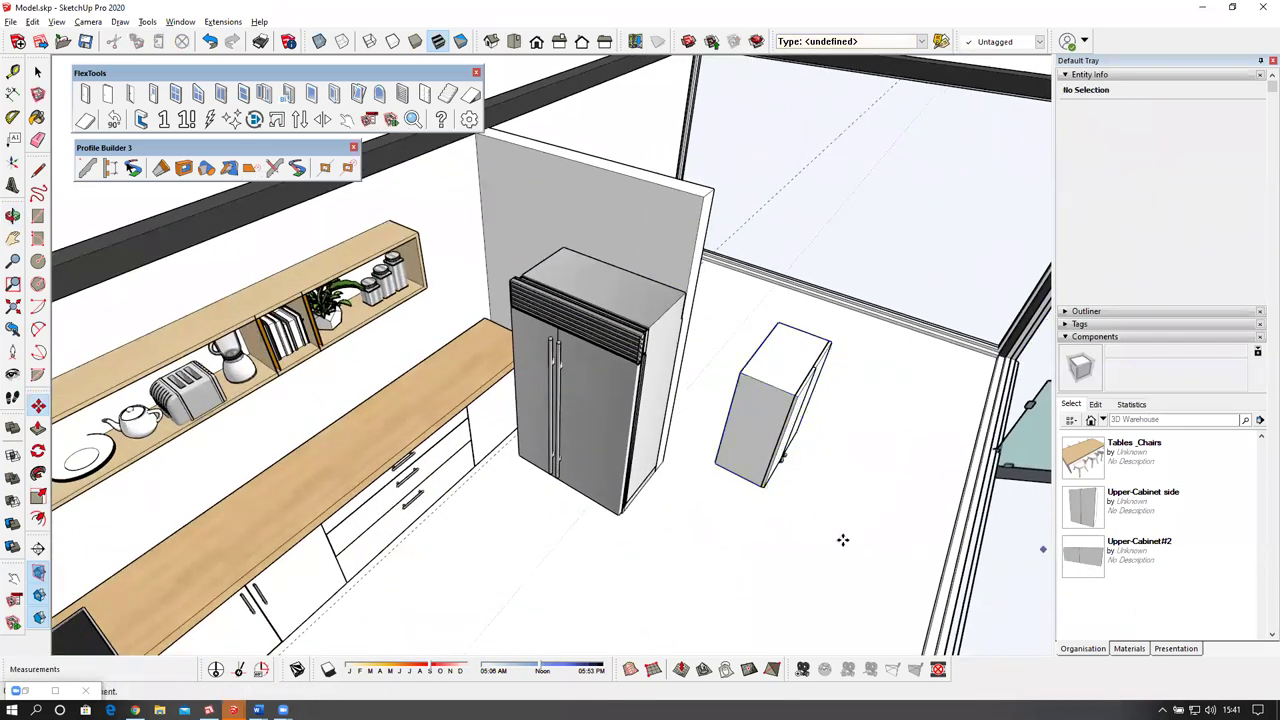
{"action": "left_click", "coordinate": [753, 538]}
{"action": "middle_click_drag", "start_coordinate": [693, 507], "coordinate": [531, 531]}
{"action": "left_click", "coordinate": [426, 551]}
{"action": "middle_click_drag", "start_coordinate": [591, 469], "coordinate": [705, 443]}
{"action": "scroll", "coordinate": [690, 430], "scroll_direction": "up", "scroll_amount": 5}
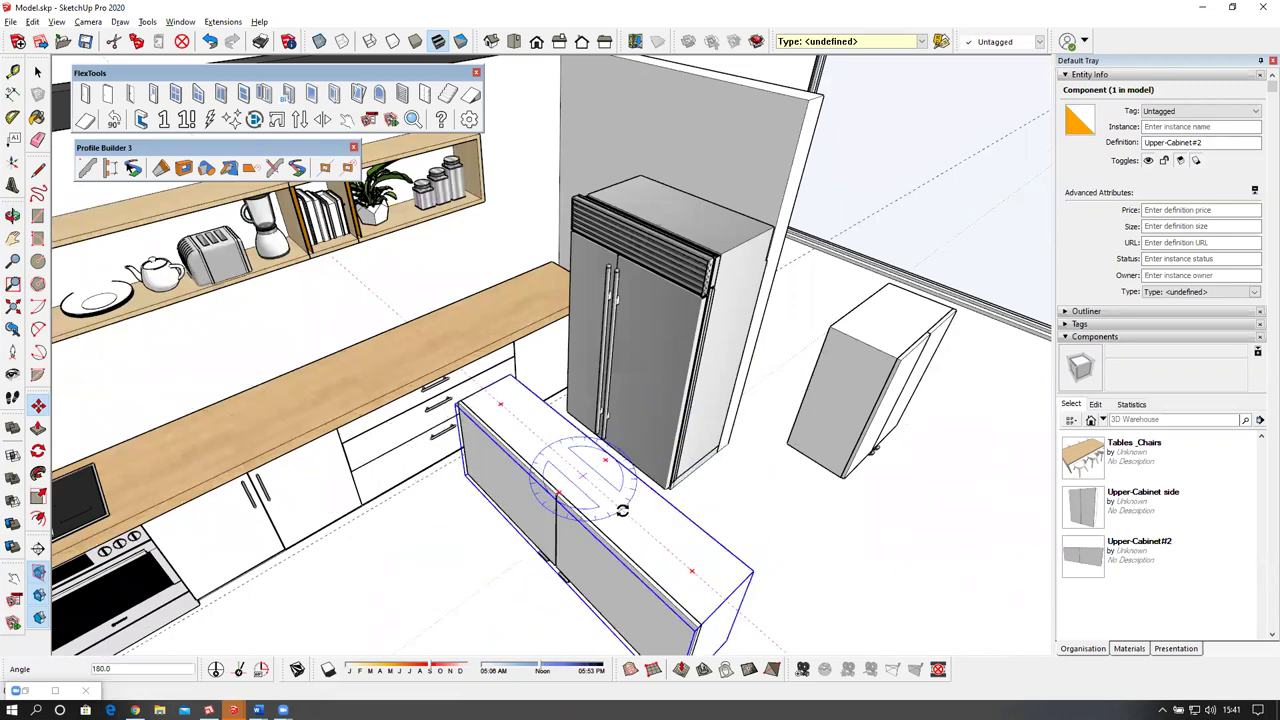
{"action": "left_click_drag", "start_coordinate": [622, 508], "coordinate": [622, 510]}
{"action": "middle_click_drag", "start_coordinate": [622, 510], "coordinate": [593, 346]}
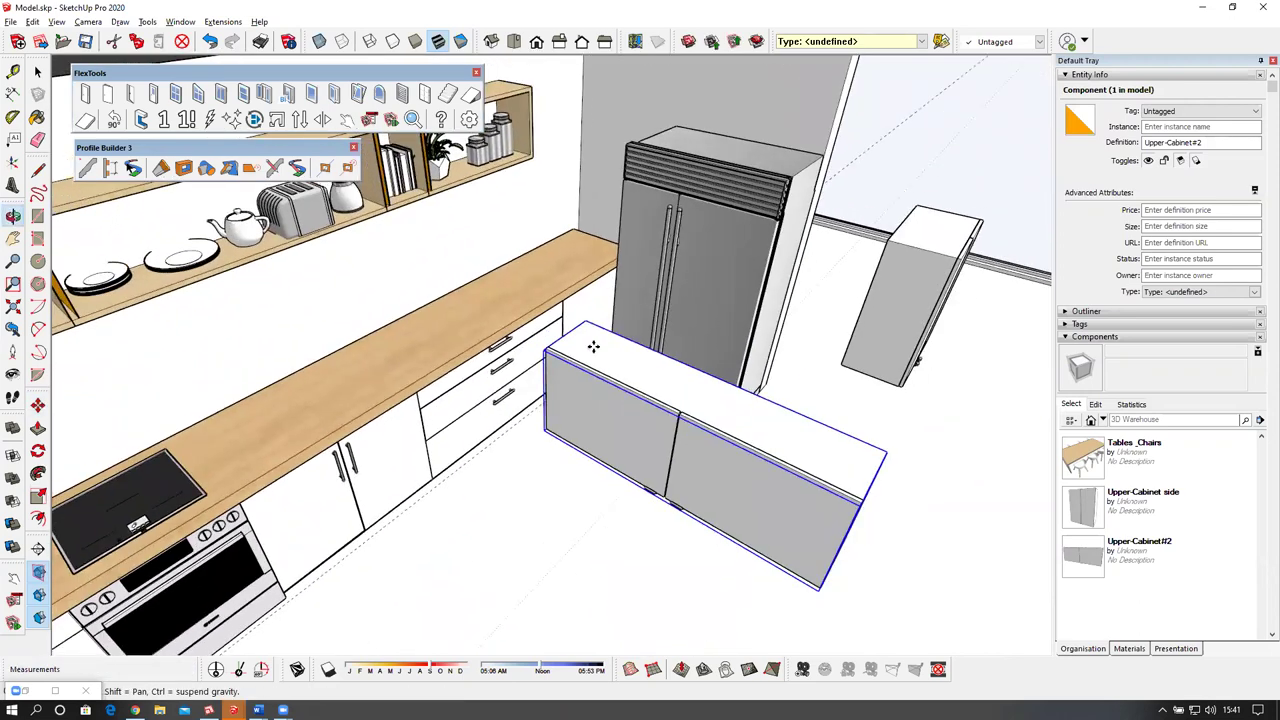
{"action": "scroll", "coordinate": [680, 408], "scroll_direction": "up", "scroll_amount": 3}
{"action": "middle_click_drag", "start_coordinate": [594, 415], "coordinate": [672, 486], "text": "shift"}
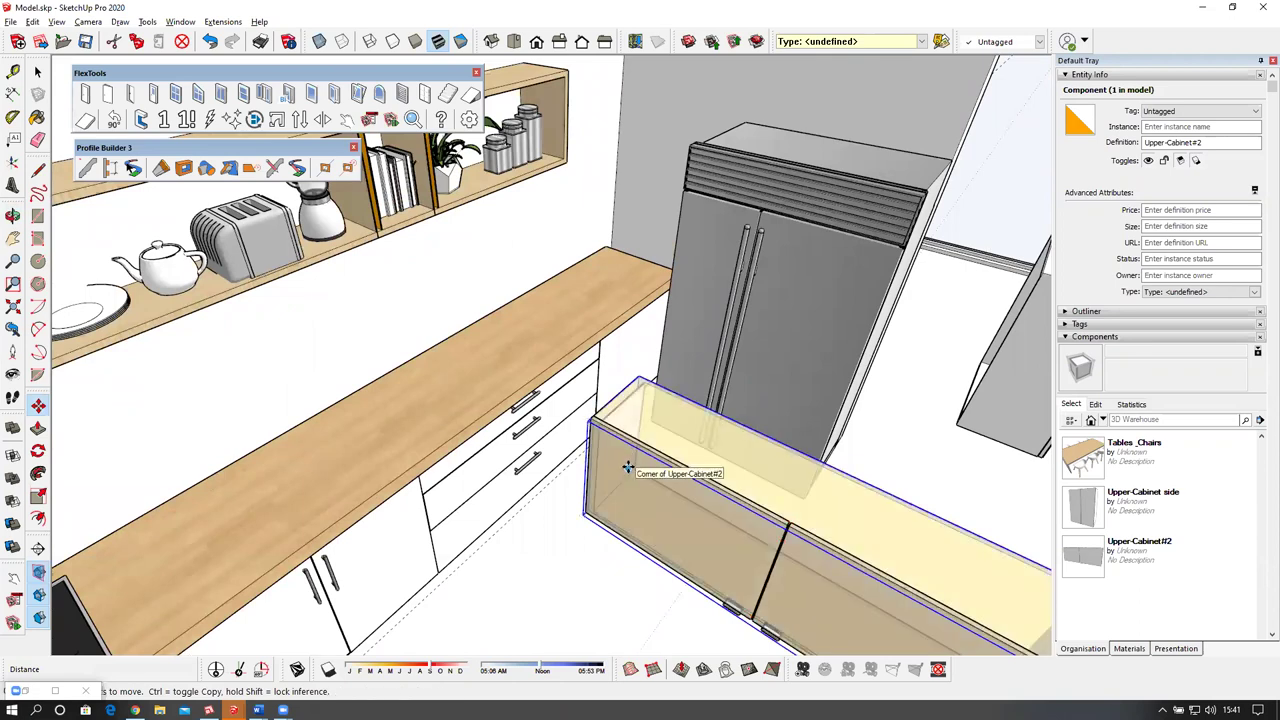
{"action": "left_click", "coordinate": [628, 467]}
{"action": "scroll", "coordinate": [624, 450], "scroll_direction": "down", "scroll_amount": 2}
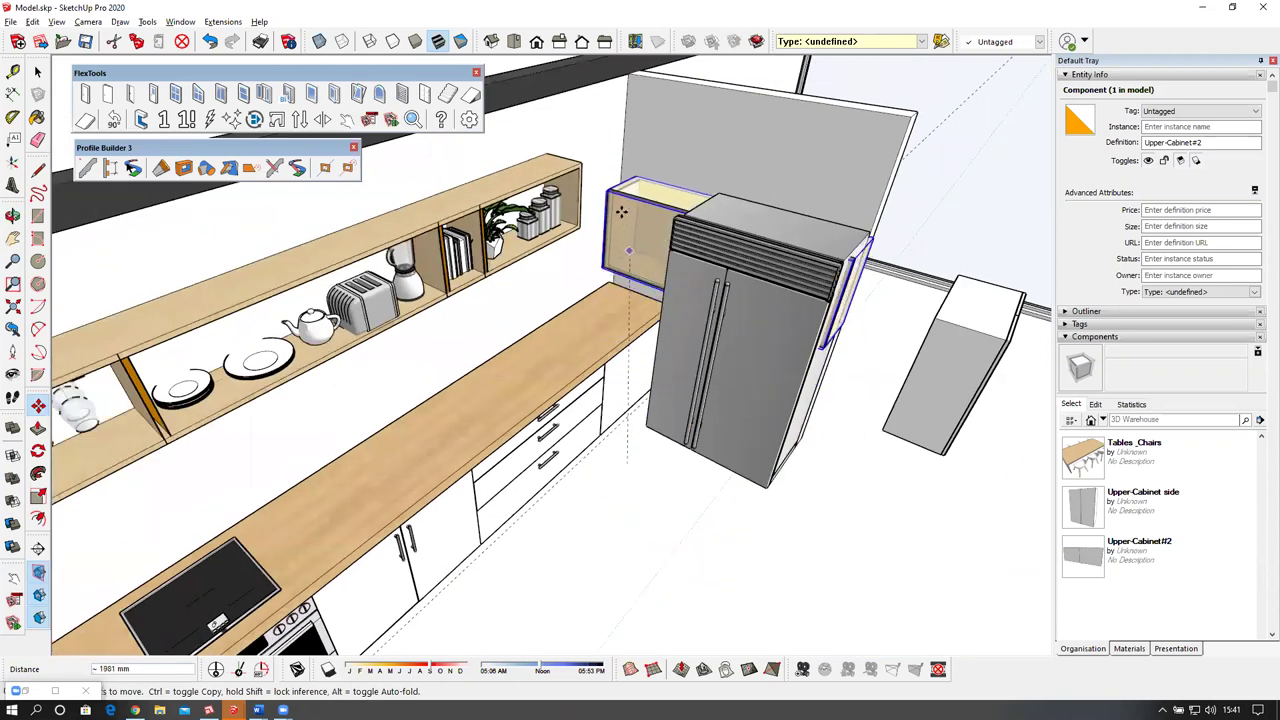
{"action": "left_click", "coordinate": [636, 456]}
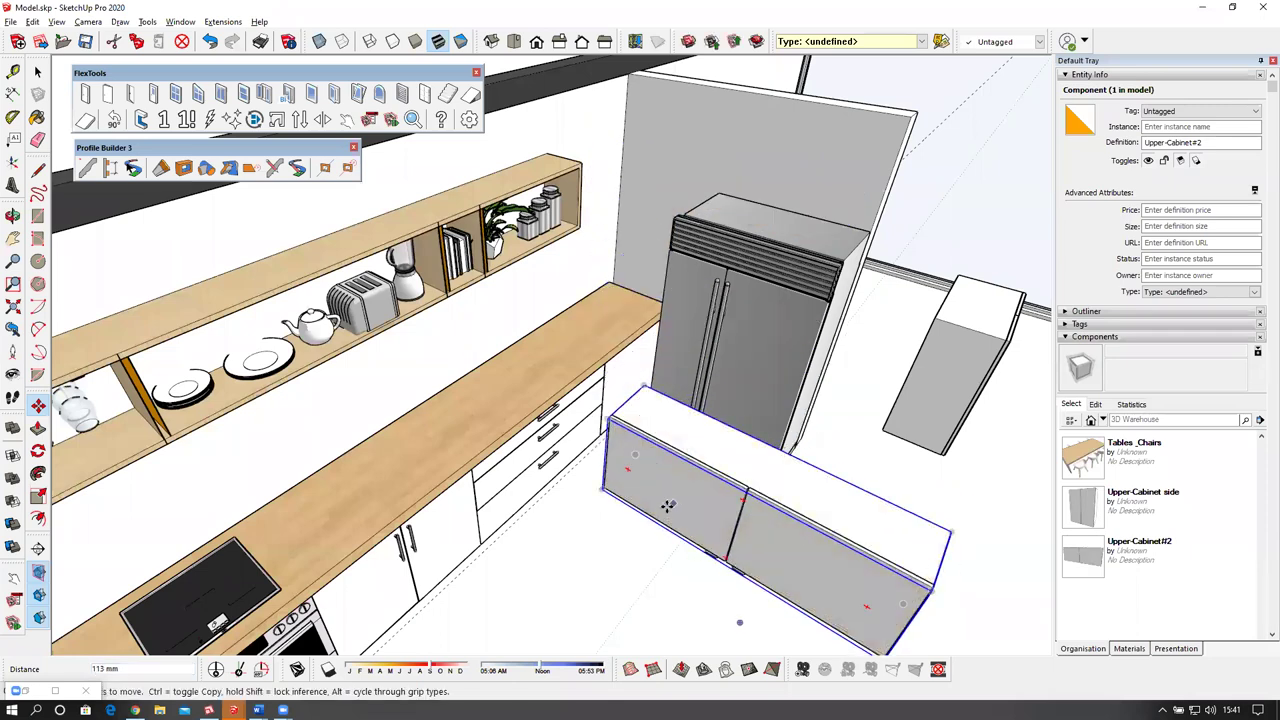
{"action": "left_click", "coordinate": [640, 457]}
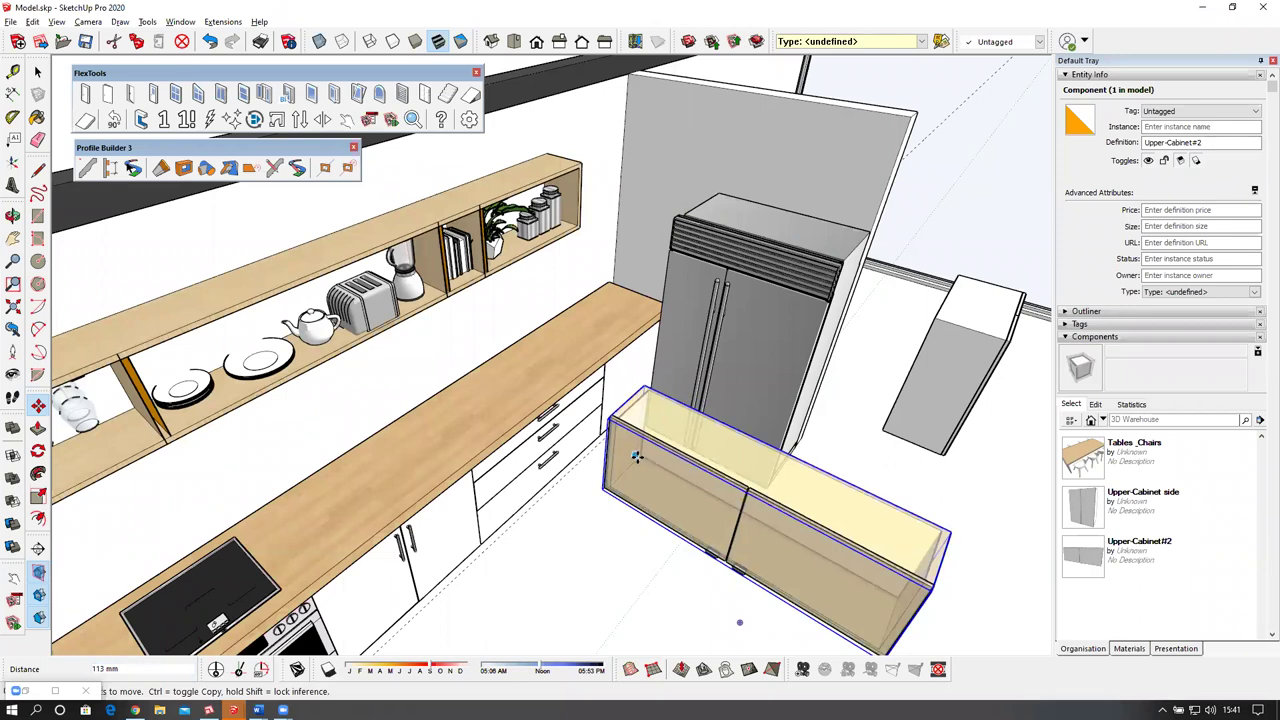
{"action": "left_click", "coordinate": [635, 457]}
Raise the wide upper cabinet about 2143 mm and move it by its rear corner against the grey wall above the fridge.
{"action": "left_click", "coordinate": [635, 457]}
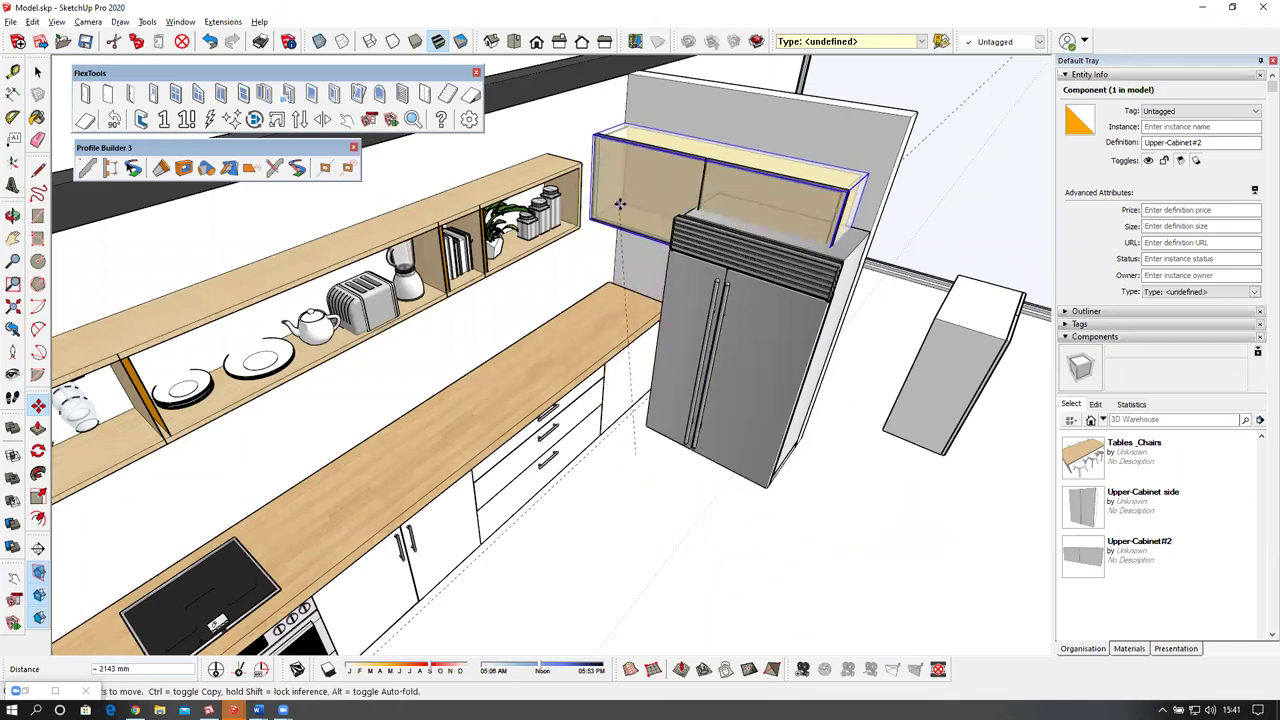
{"action": "left_click", "coordinate": [619, 205]}
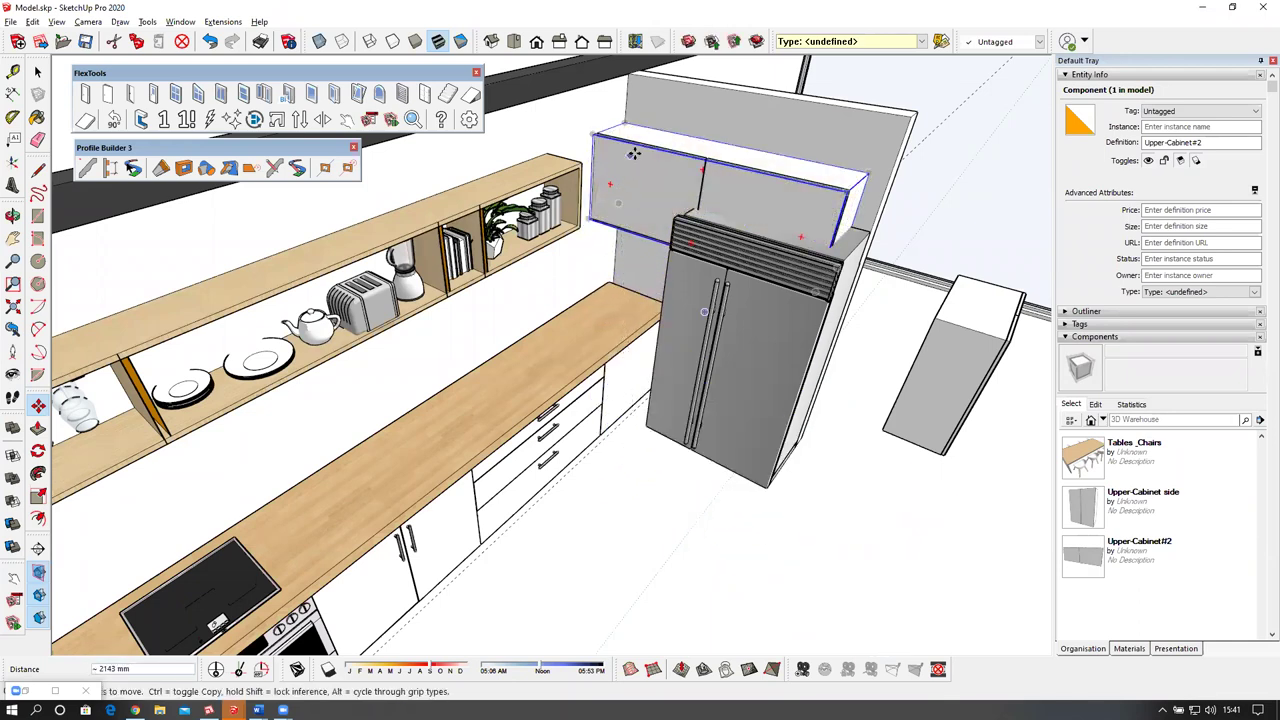
{"action": "left_click", "coordinate": [868, 175]}
{"action": "left_click", "coordinate": [889, 115]}
Rotate the Upper-Cabinet side component on the floor so its doors face the same way as the fridge.
{"action": "middle_click_drag", "start_coordinate": [818, 184], "coordinate": [839, 340]}
{"action": "key", "text": "m"}
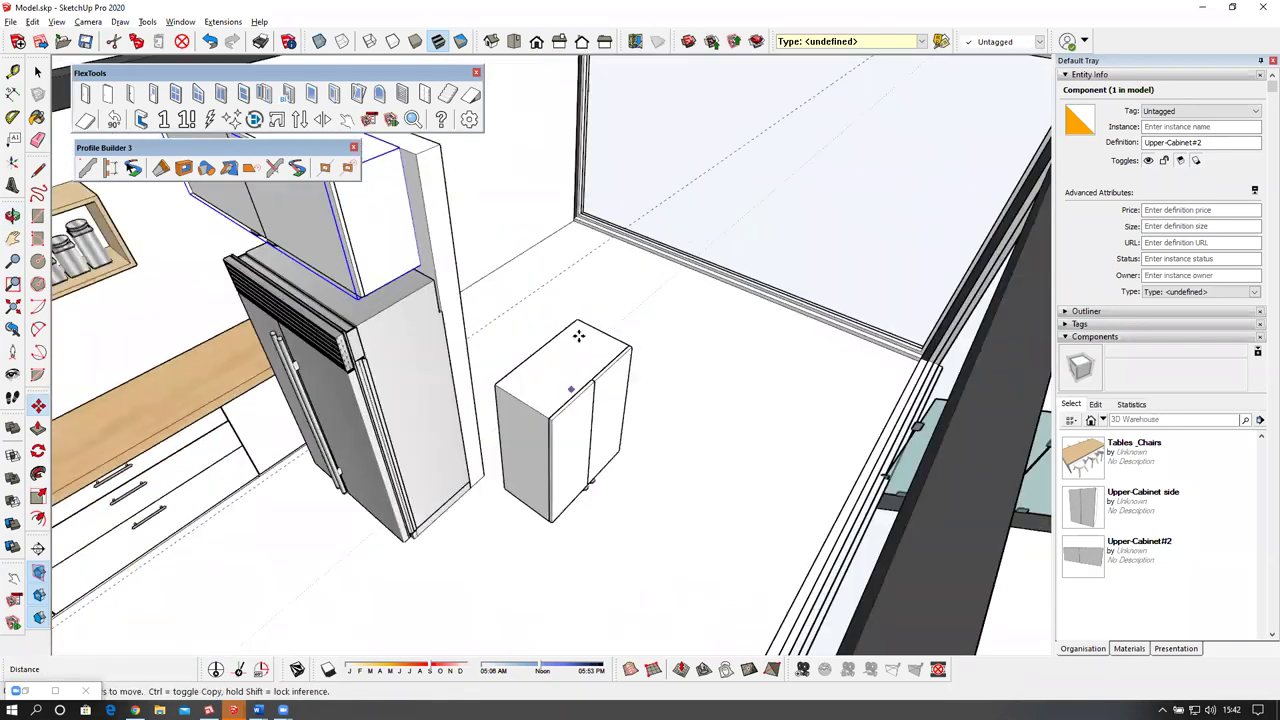
{"action": "left_click", "coordinate": [594, 337]}
{"action": "left_click", "coordinate": [615, 387]}
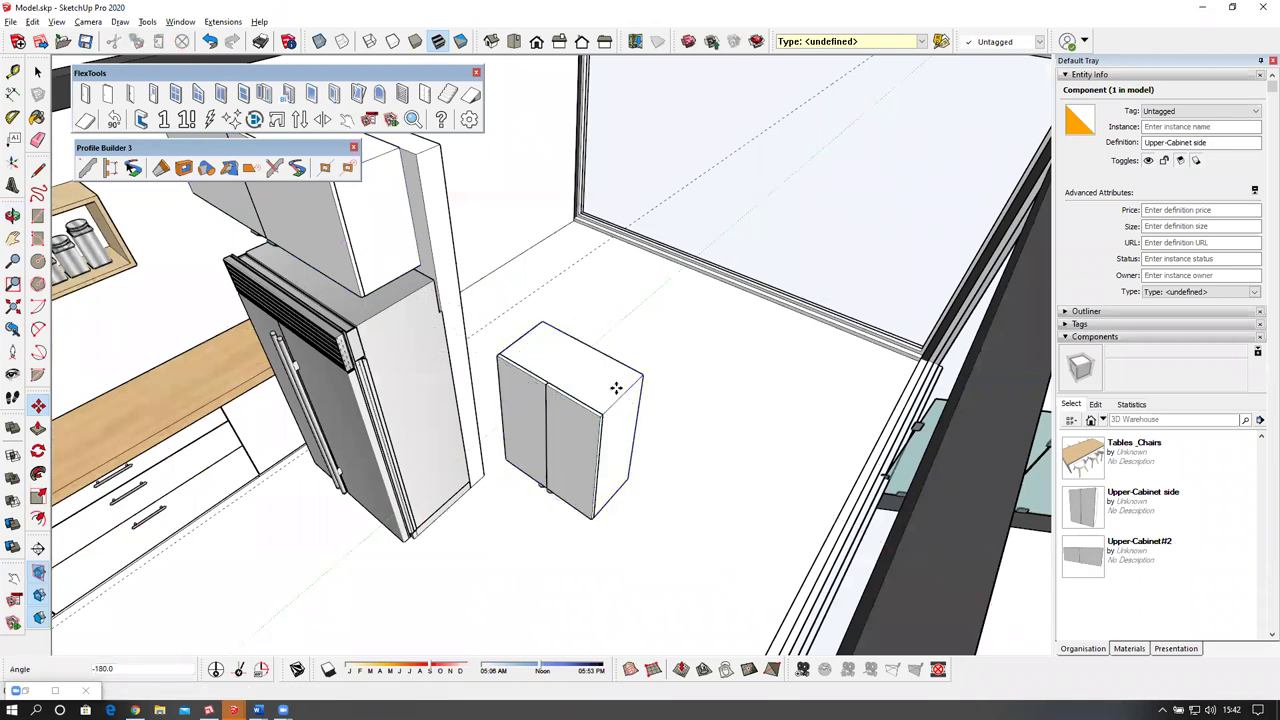
Move the side cabinet by its rear top corner to the grey wall's upper corner above the counter.
{"action": "left_click", "coordinate": [541, 321]}
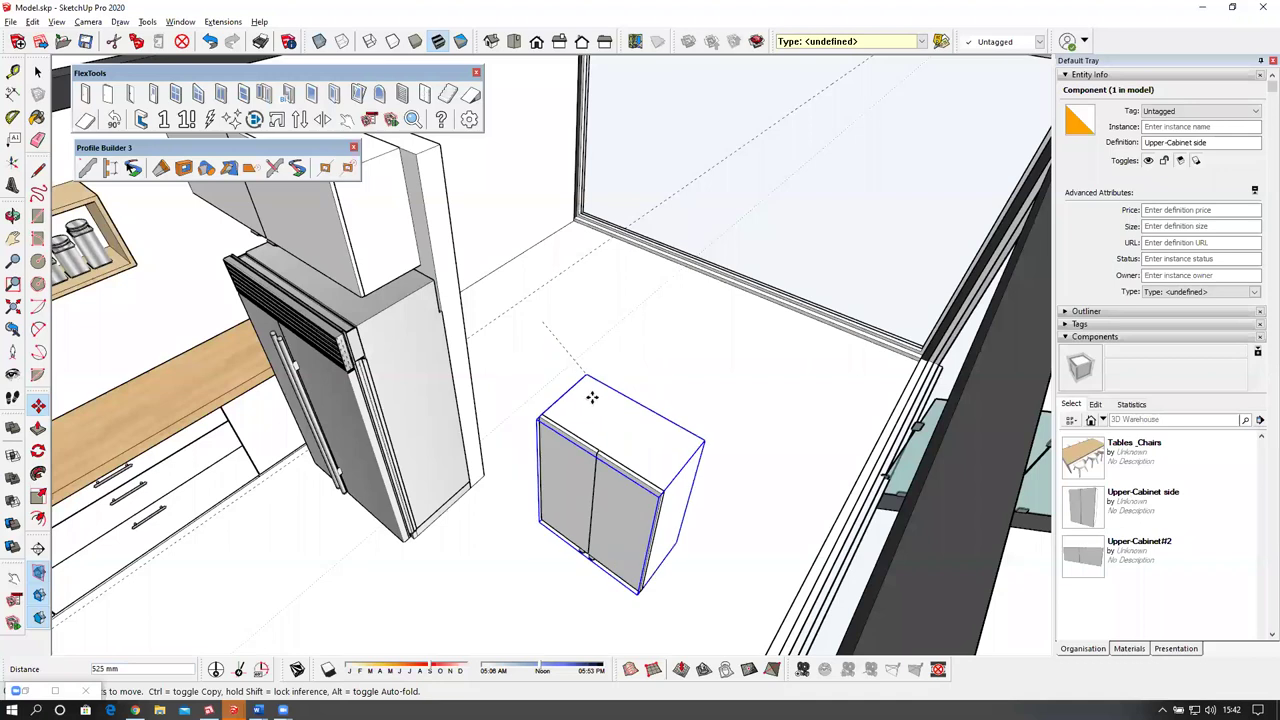
{"action": "scroll", "coordinate": [565, 320], "scroll_direction": "down", "scroll_amount": 3}
{"action": "middle_click_drag", "start_coordinate": [444, 325], "coordinate": [495, 308]}
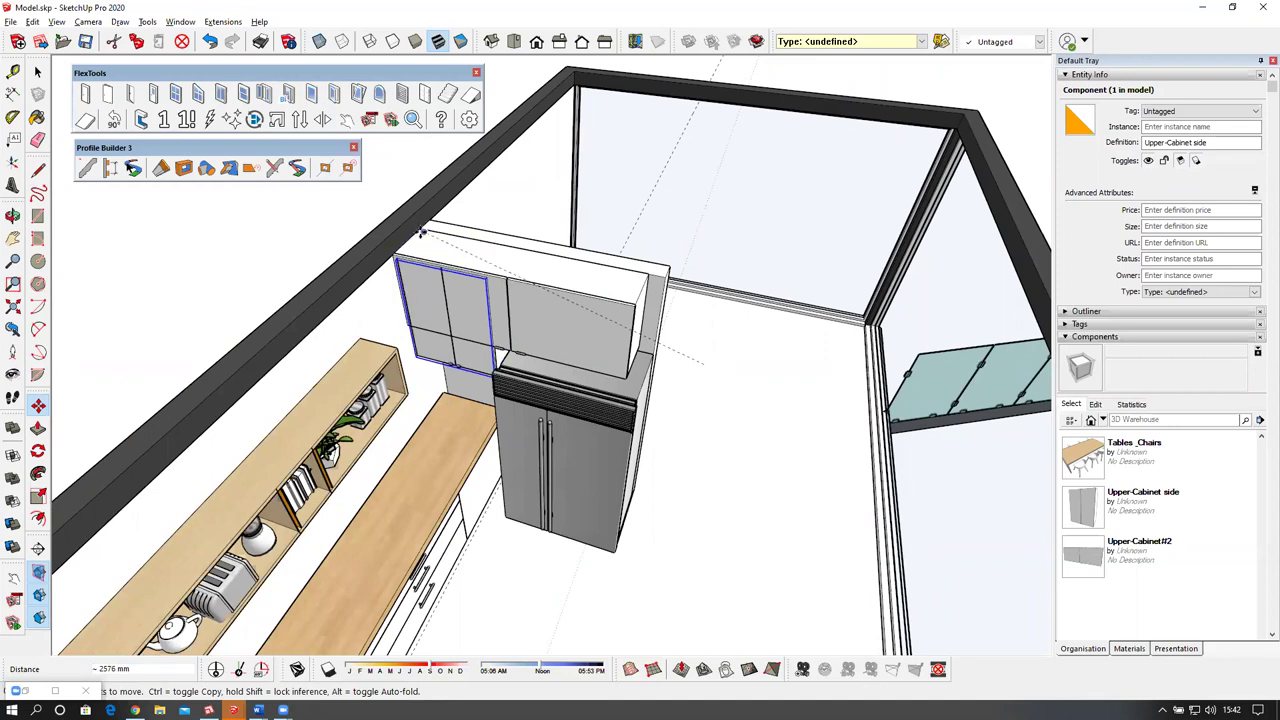
{"action": "left_click", "coordinate": [416, 232]}
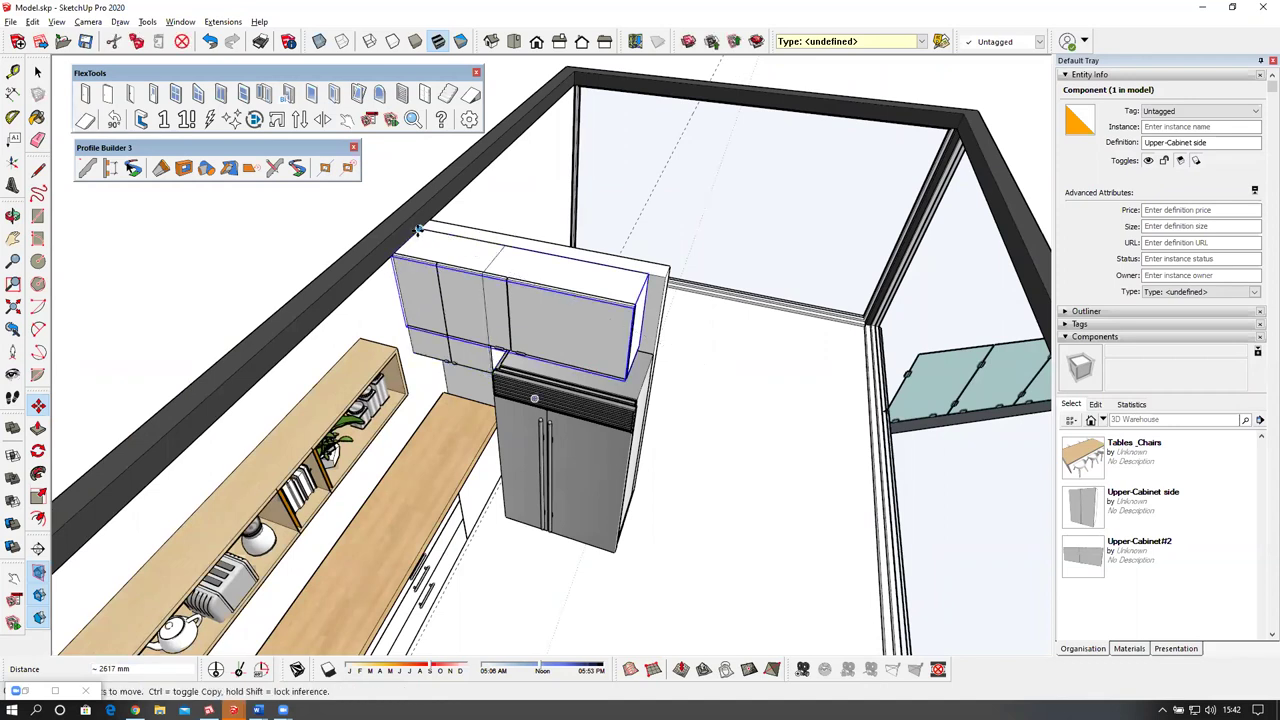
Lower the side cabinet so it sits directly beneath the wide upper cabinet, beside the fridge.
{"action": "scroll", "coordinate": [424, 204], "scroll_direction": "up", "scroll_amount": 3}
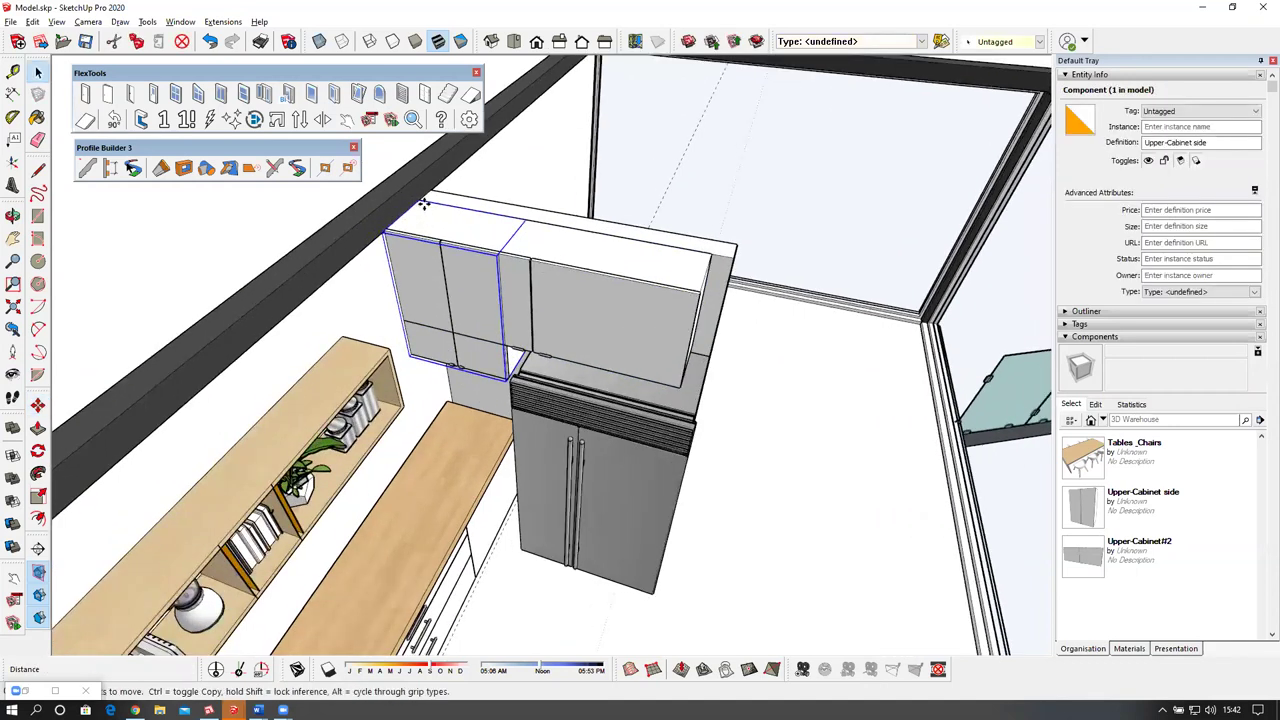
{"action": "scroll", "coordinate": [424, 204], "scroll_direction": "up", "scroll_amount": 2}
{"action": "left_click", "coordinate": [417, 175]}
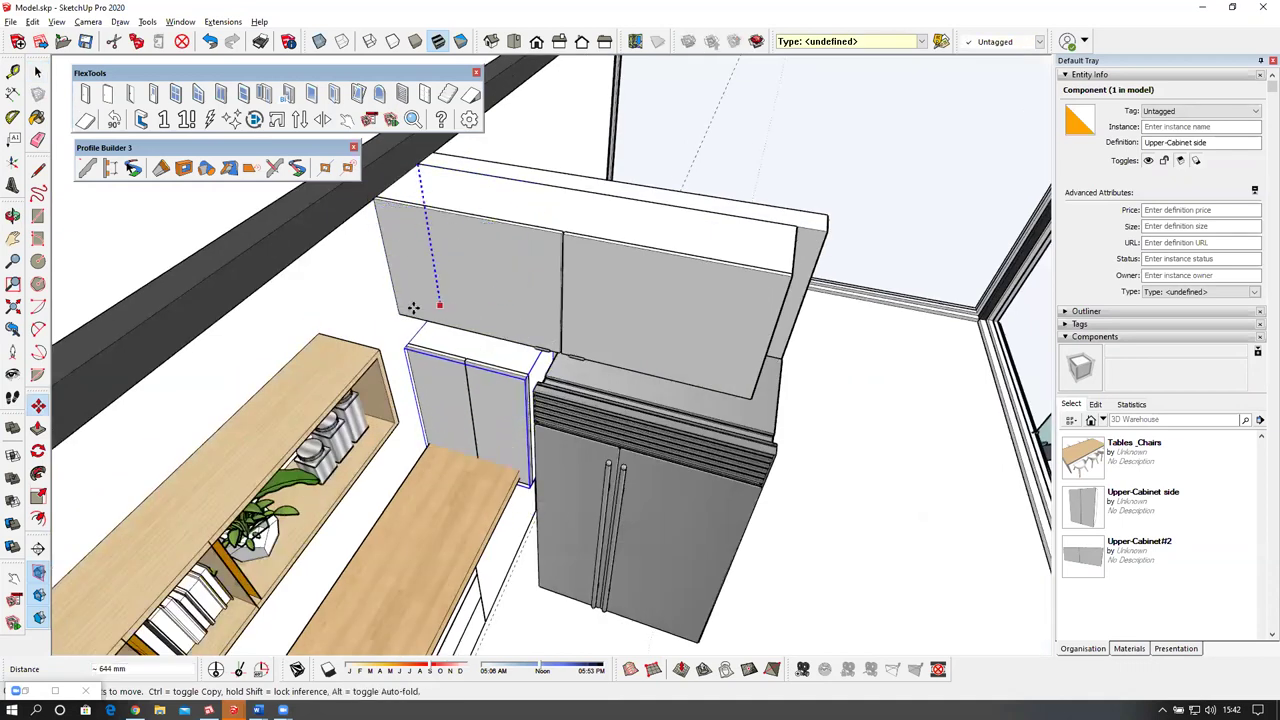
{"action": "left_click", "coordinate": [410, 313]}
Select the fridge and both upper cabinets together and assign them the tag Interior Furniture Upper.
{"action": "key", "text": "space"}
{"action": "middle_click_drag", "start_coordinate": [513, 397], "coordinate": [456, 342]}
{"action": "left_click", "coordinate": [528, 298], "text": "shift"}
{"action": "left_click", "coordinate": [532, 403], "text": "shift"}
{"action": "middle_click_drag", "start_coordinate": [620, 333], "coordinate": [590, 325]}
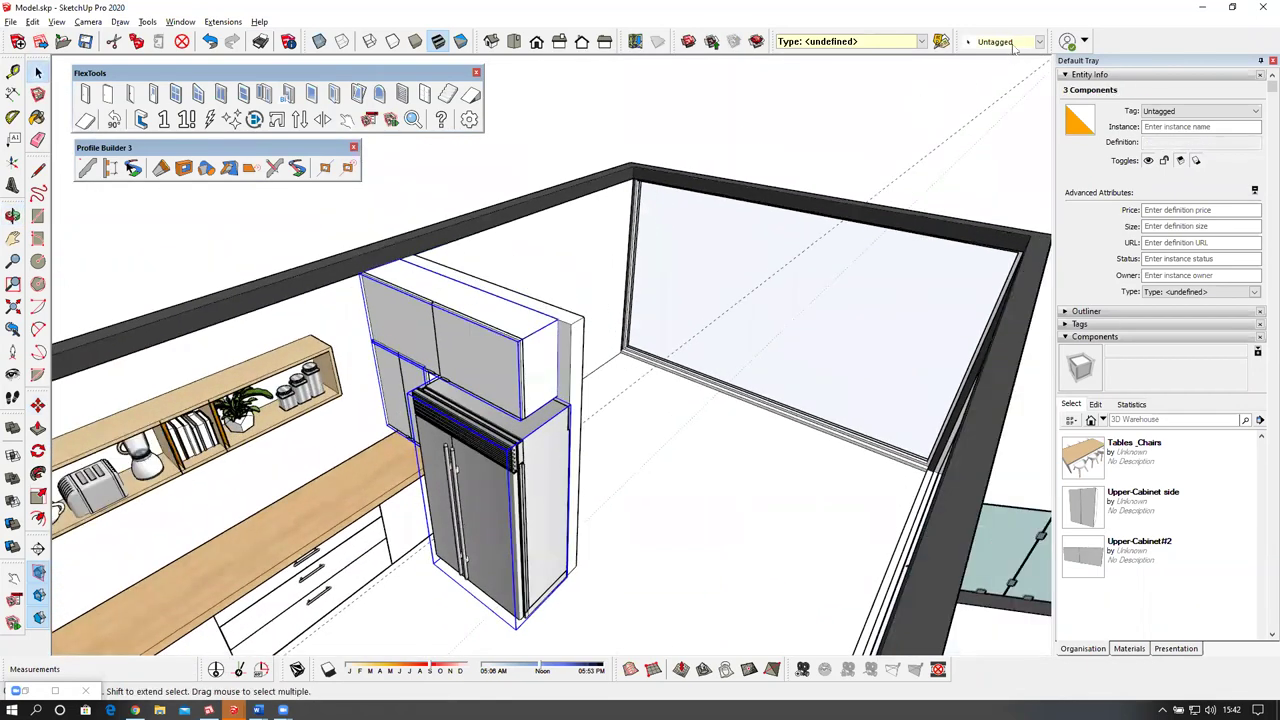
{"action": "left_click", "coordinate": [1010, 42]}
{"action": "left_click", "coordinate": [1130, 43]}
{"action": "left_click", "coordinate": [1192, 114]}
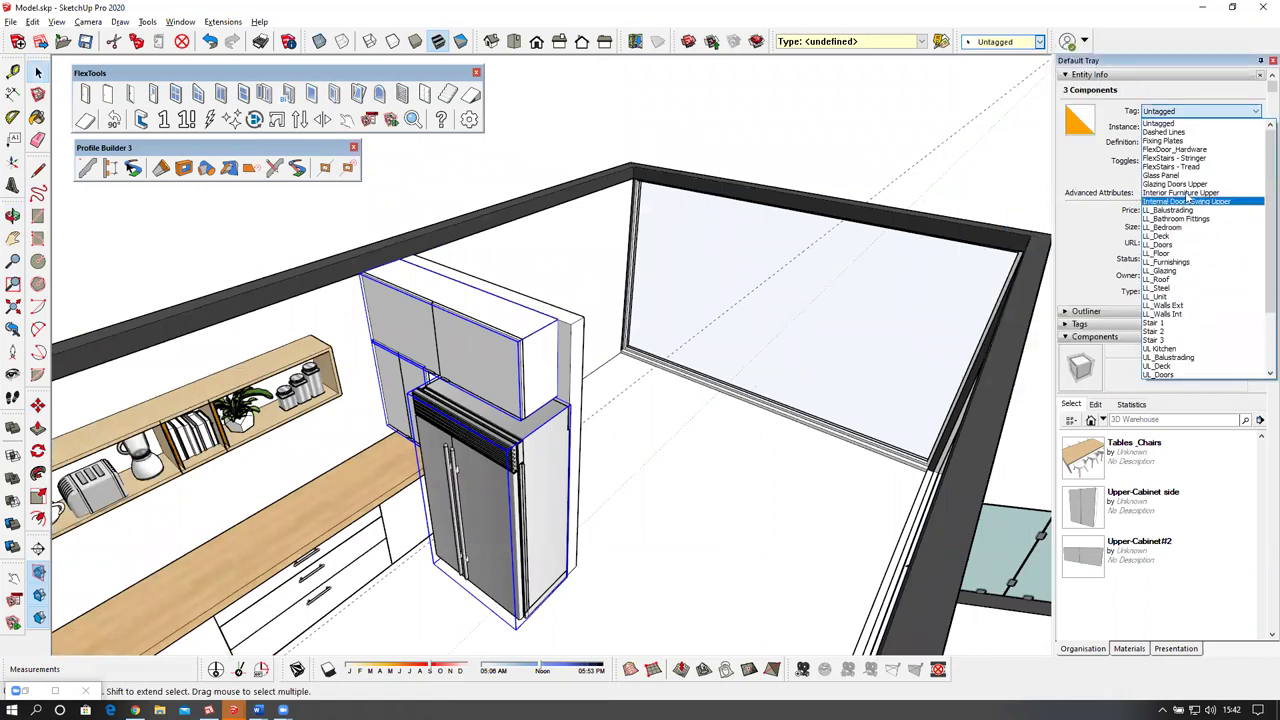
{"action": "left_click", "coordinate": [1183, 193]}
{"action": "middle_click_drag", "start_coordinate": [726, 400], "coordinate": [584, 310]}
{"action": "scroll", "coordinate": [537, 301], "scroll_direction": "up", "scroll_amount": 3}
{"action": "scroll", "coordinate": [666, 361], "scroll_direction": "down", "scroll_amount": 1}
{"action": "scroll", "coordinate": [627, 357], "scroll_direction": "down", "scroll_amount": 4}
{"action": "middle_click_drag", "start_coordinate": [627, 357], "coordinate": [690, 420]}
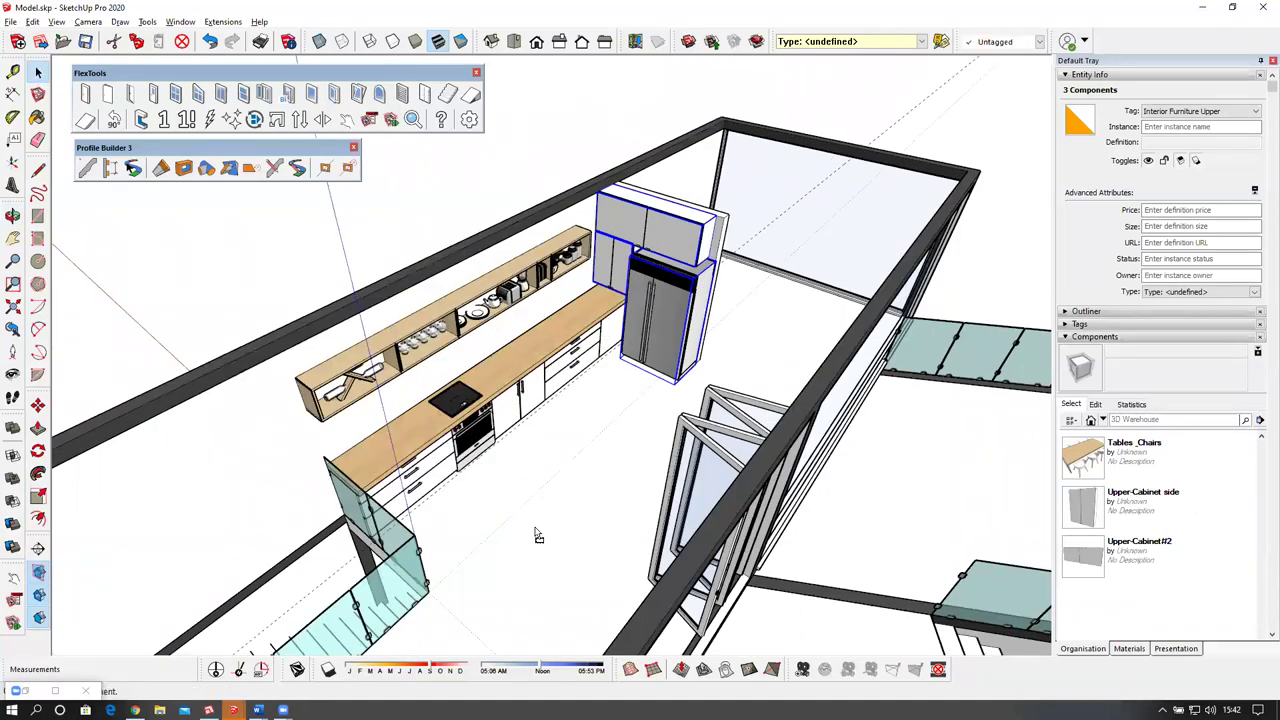
Place the Tables _Chairs component on the kitchen floor and rotate it so its length runs parallel to the counter.
{"action": "left_click", "coordinate": [614, 494]}
{"action": "middle_click_drag", "start_coordinate": [537, 523], "coordinate": [589, 506]}
{"action": "scroll", "coordinate": [589, 505], "scroll_direction": "up", "scroll_amount": 3}
{"action": "left_click", "coordinate": [597, 492]}
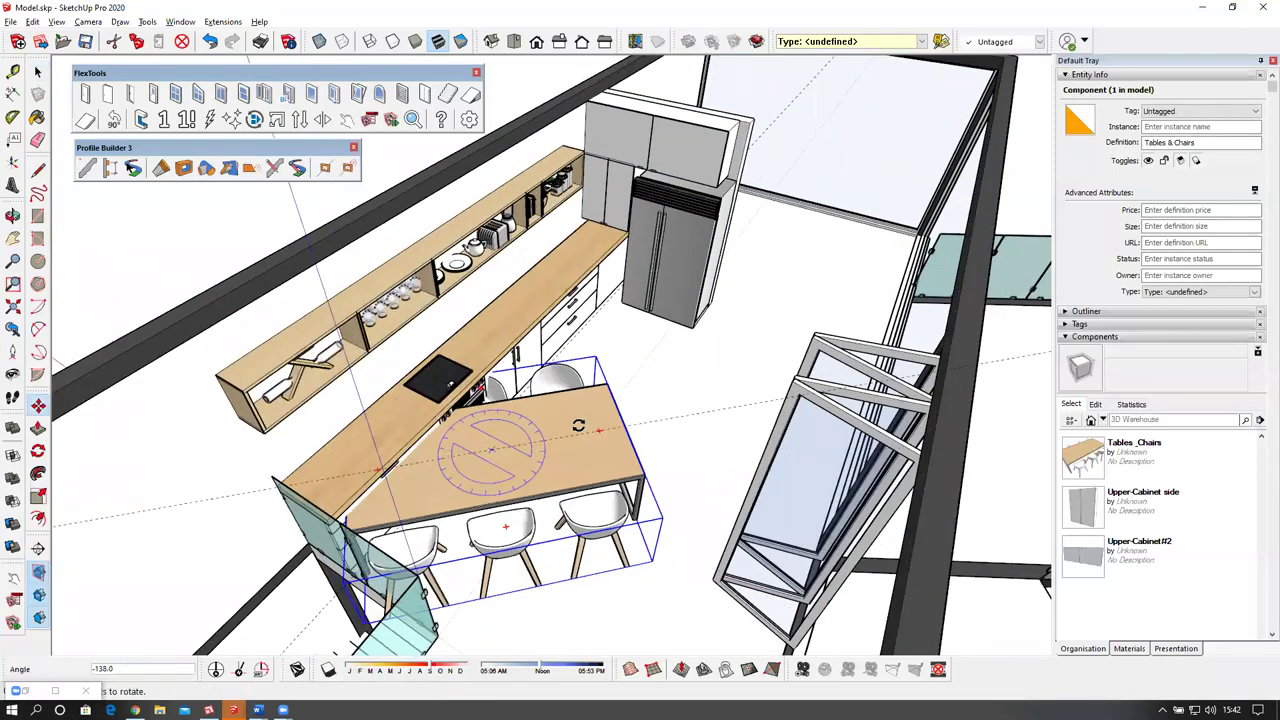
{"action": "left_click", "coordinate": [547, 419]}
Move the dining table set into the open floor area between the counter's oven and the folding glass doors.
{"action": "middle_click_drag", "start_coordinate": [477, 496], "coordinate": [627, 444]}
{"action": "left_click", "coordinate": [476, 503]}
{"action": "left_click", "coordinate": [594, 521]}
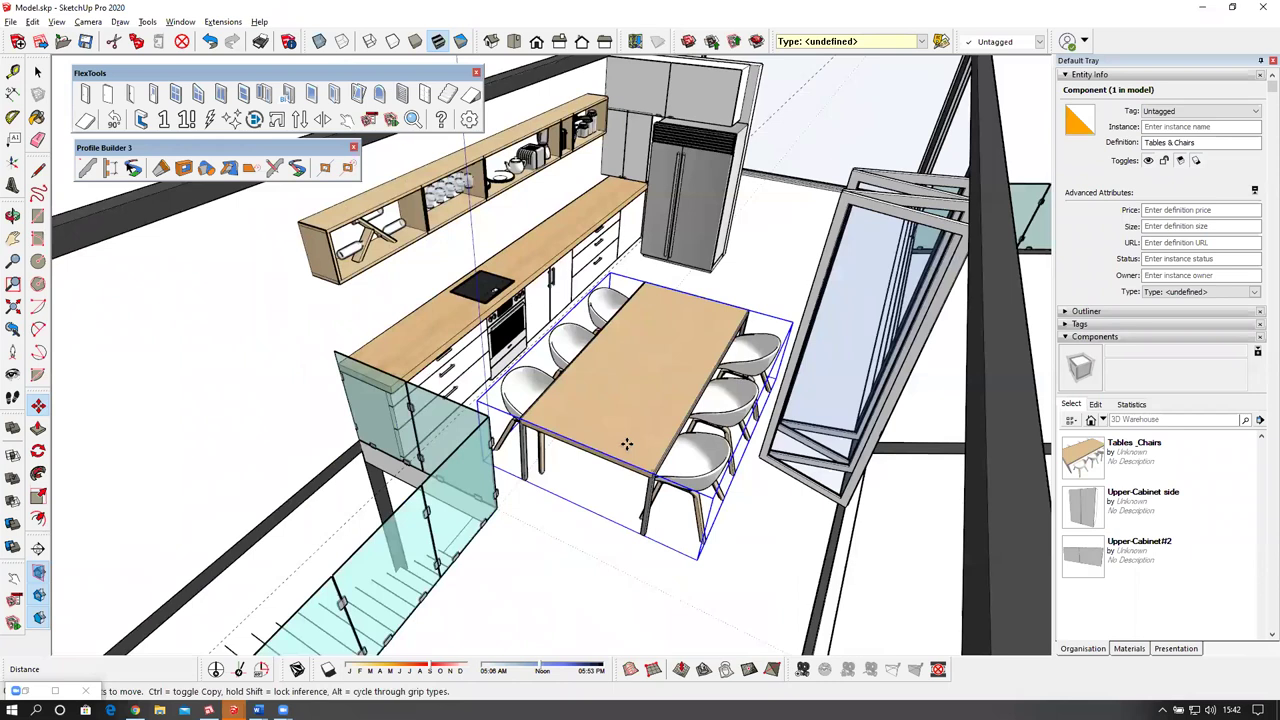
{"action": "scroll", "coordinate": [615, 444], "scroll_direction": "up", "scroll_amount": 3}
{"action": "scroll", "coordinate": [592, 444], "scroll_direction": "up", "scroll_amount": 2}
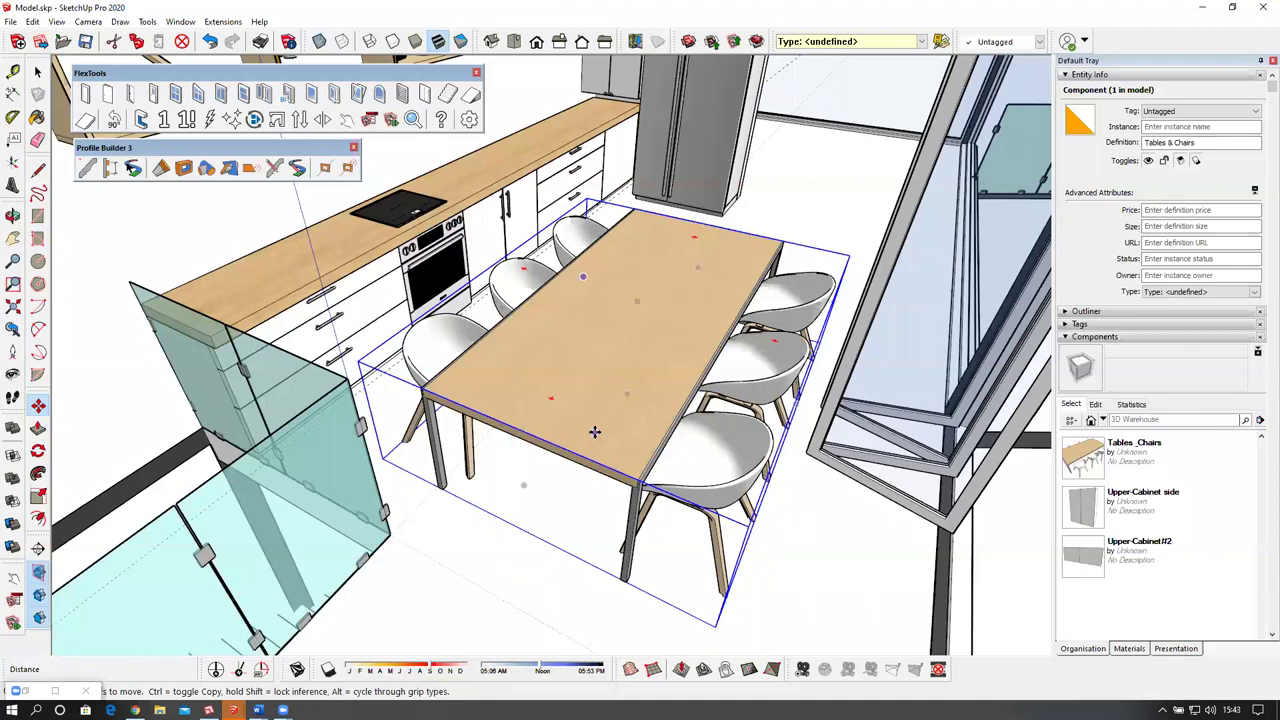
{"action": "left_click", "coordinate": [524, 484]}
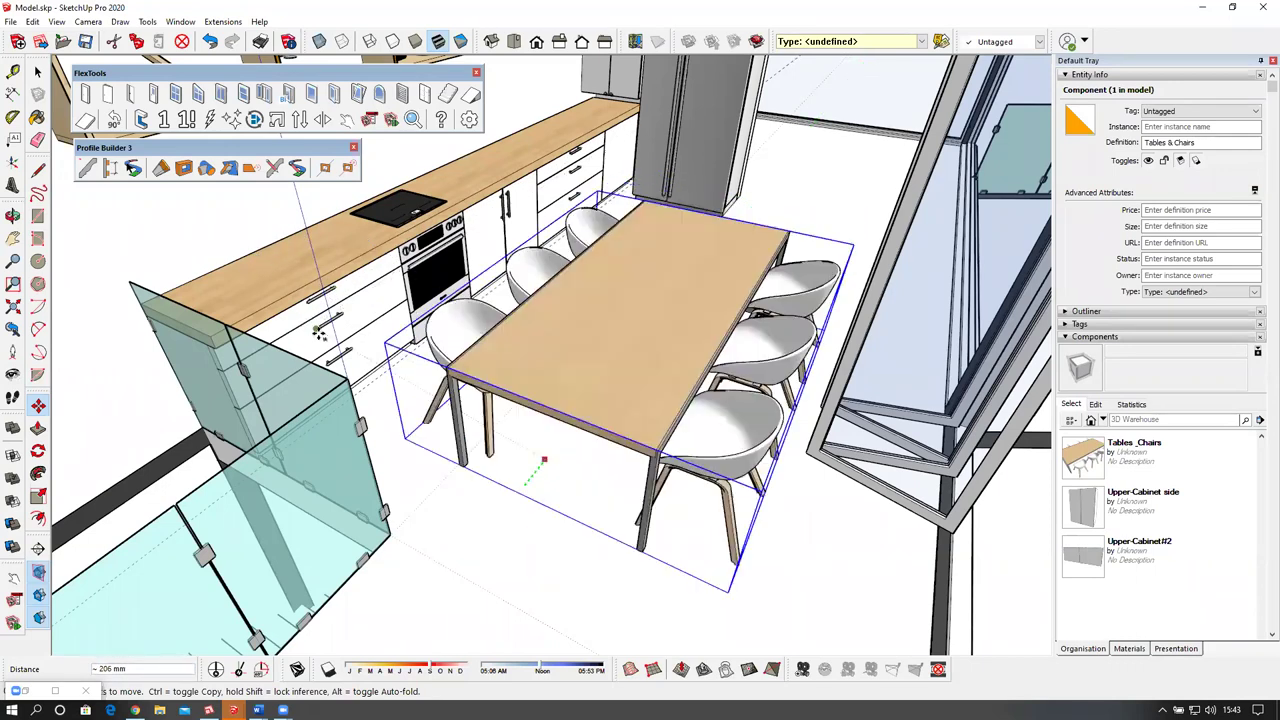
{"action": "left_click", "coordinate": [318, 332]}
{"action": "middle_click_drag", "start_coordinate": [548, 326], "coordinate": [222, 551]}
{"action": "scroll", "coordinate": [222, 551], "scroll_direction": "up", "scroll_amount": 2}
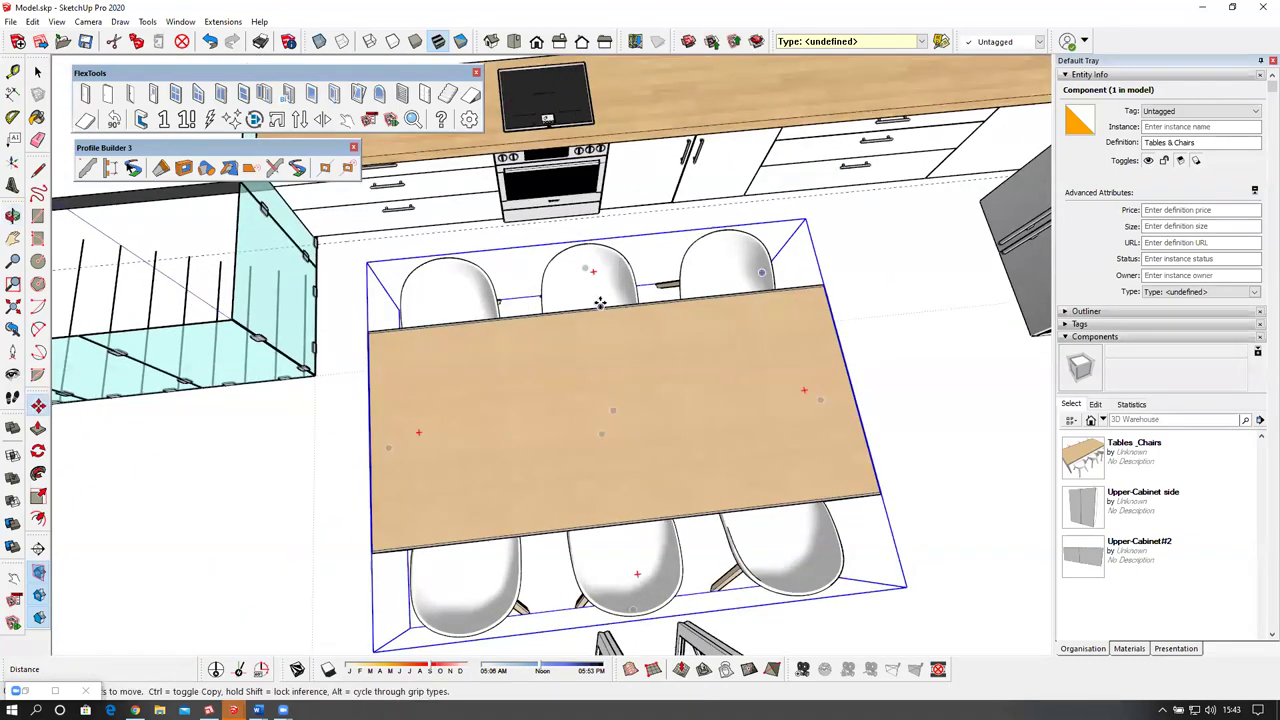
{"action": "left_click", "coordinate": [613, 410]}
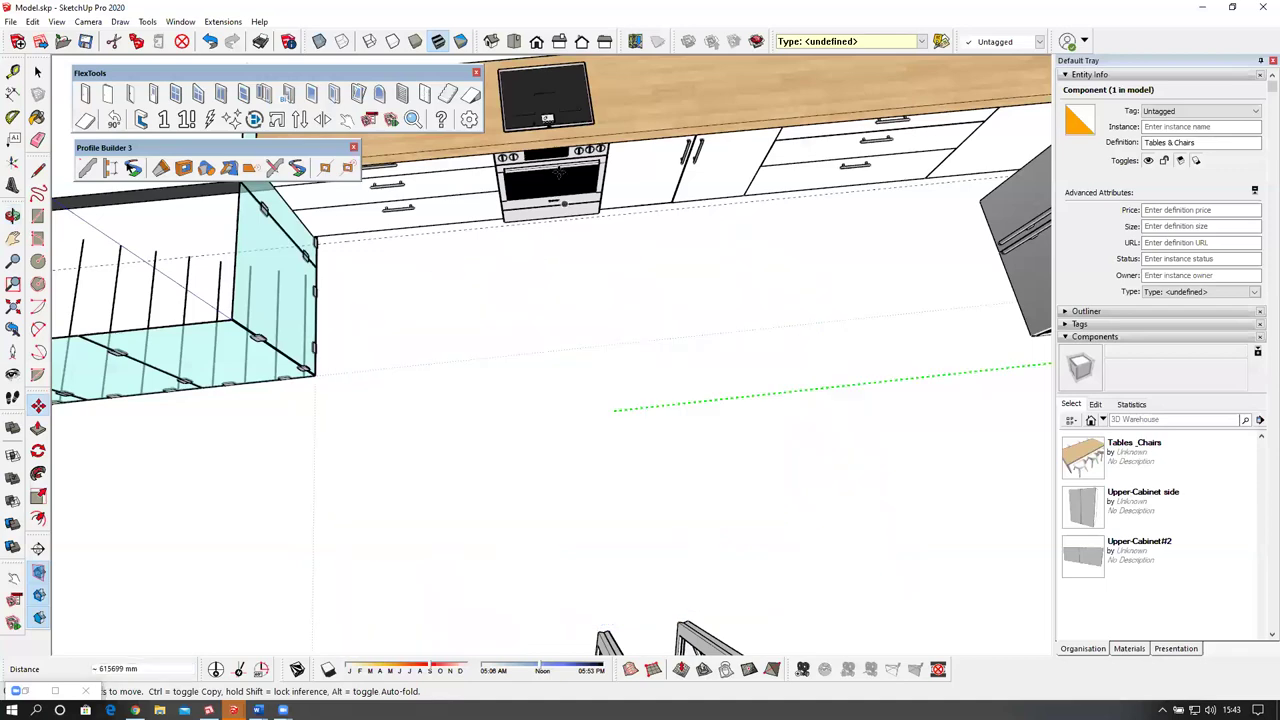
{"action": "key", "text": "Escape"}
{"action": "middle_click_drag", "start_coordinate": [585, 360], "coordinate": [785, 318]}
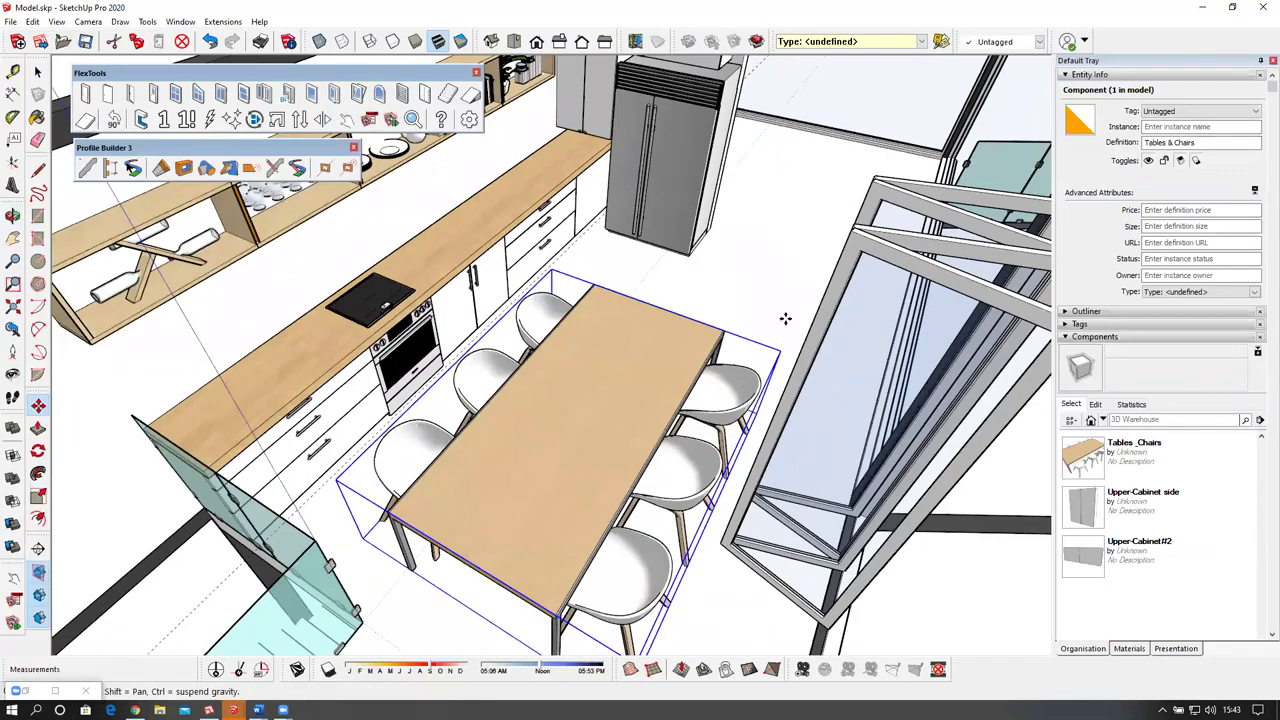
Make Interior Furniture Upper the active tag, assign it to the dining table set as well, and save the model.
{"action": "left_click", "coordinate": [1036, 44]}
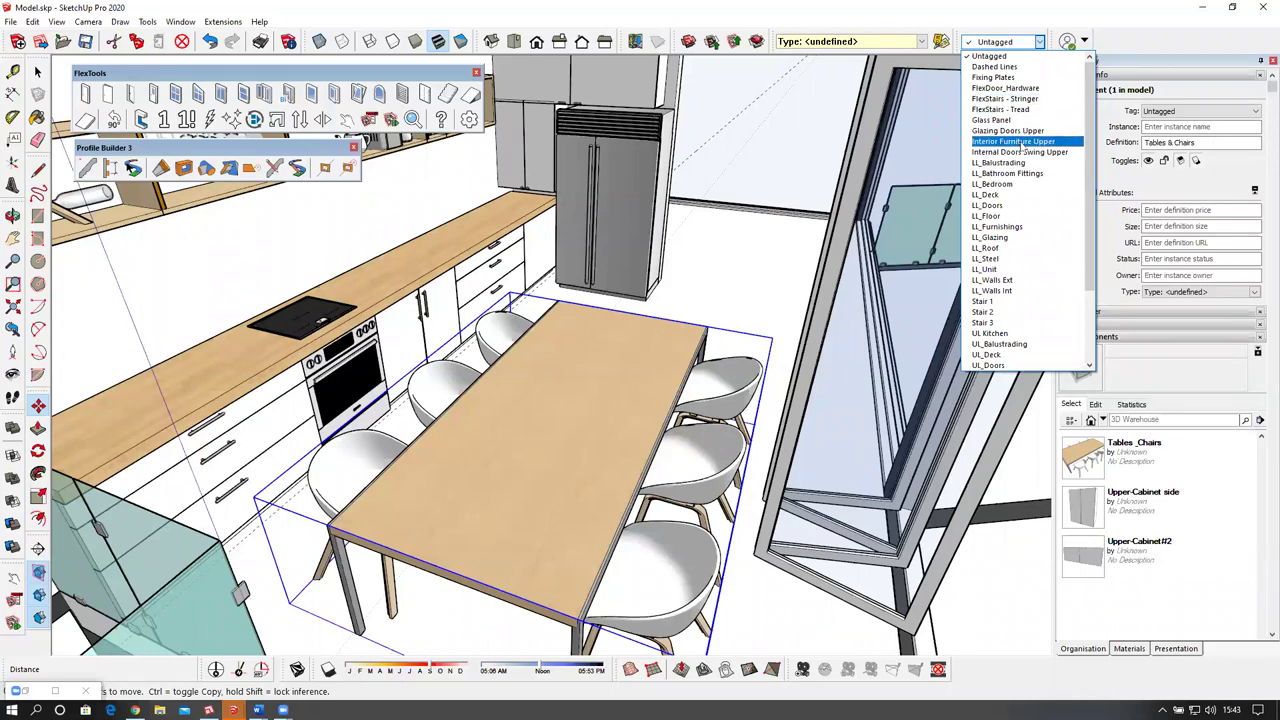
{"action": "left_click", "coordinate": [1020, 141]}
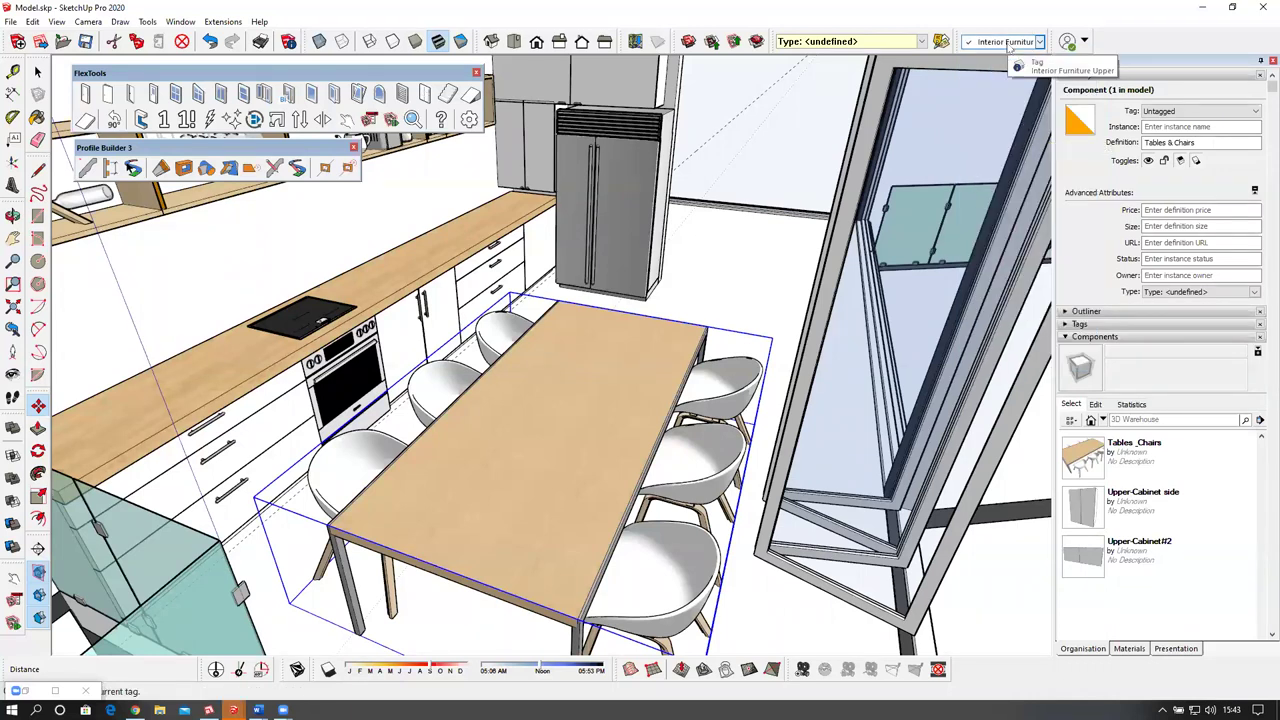
{"action": "left_click", "coordinate": [1230, 112]}
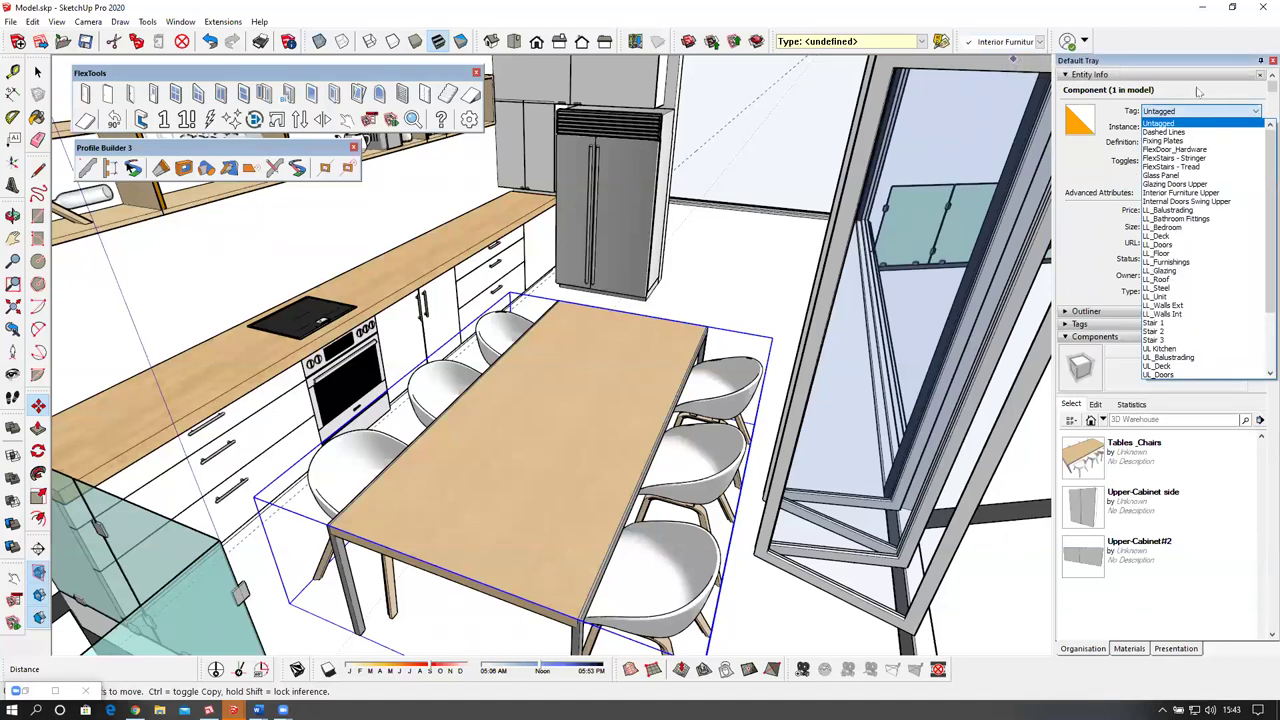
{"action": "left_click", "coordinate": [1187, 193]}
{"action": "middle_click_drag", "start_coordinate": [654, 329], "coordinate": [560, 340]}
{"action": "left_click", "coordinate": [86, 42]}
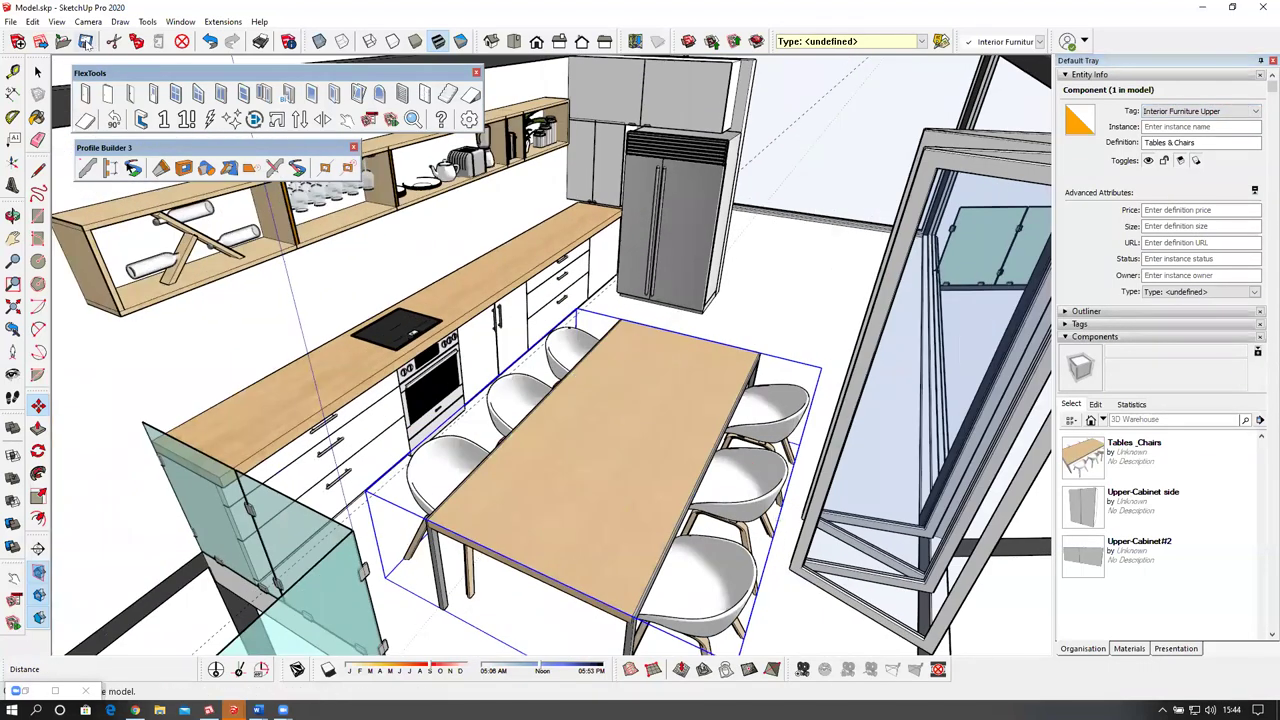
Examine the furnished kitchen and the whole container house from several sides, inside and out.
{"action": "middle_click_drag", "start_coordinate": [734, 263], "coordinate": [560, 270]}
{"action": "key", "text": "m"}
{"action": "scroll", "coordinate": [694, 303], "scroll_direction": "down", "scroll_amount": 4}
{"action": "middle_click_drag", "start_coordinate": [667, 309], "coordinate": [618, 305]}
{"action": "scroll", "coordinate": [620, 302], "scroll_direction": "up", "scroll_amount": 4}
{"action": "key", "text": "alt"}
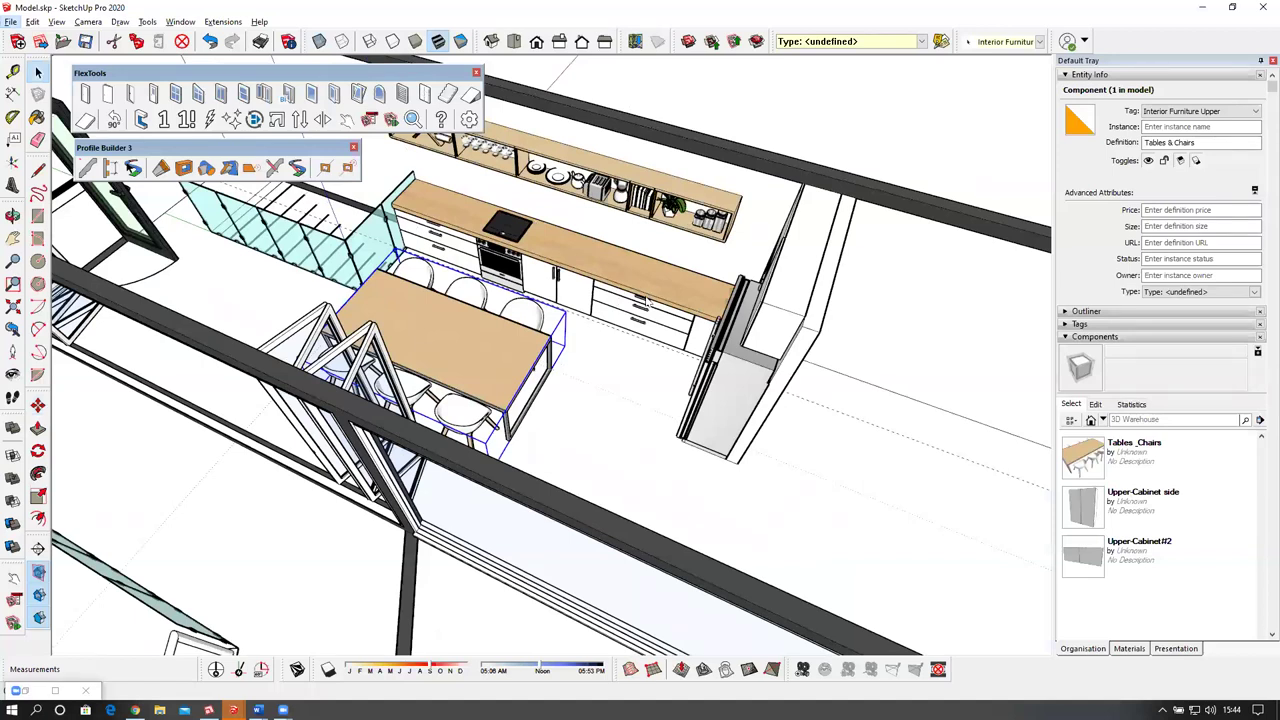
{"action": "left_click", "coordinate": [648, 331]}
{"action": "middle_click_drag", "start_coordinate": [648, 331], "coordinate": [645, 286]}
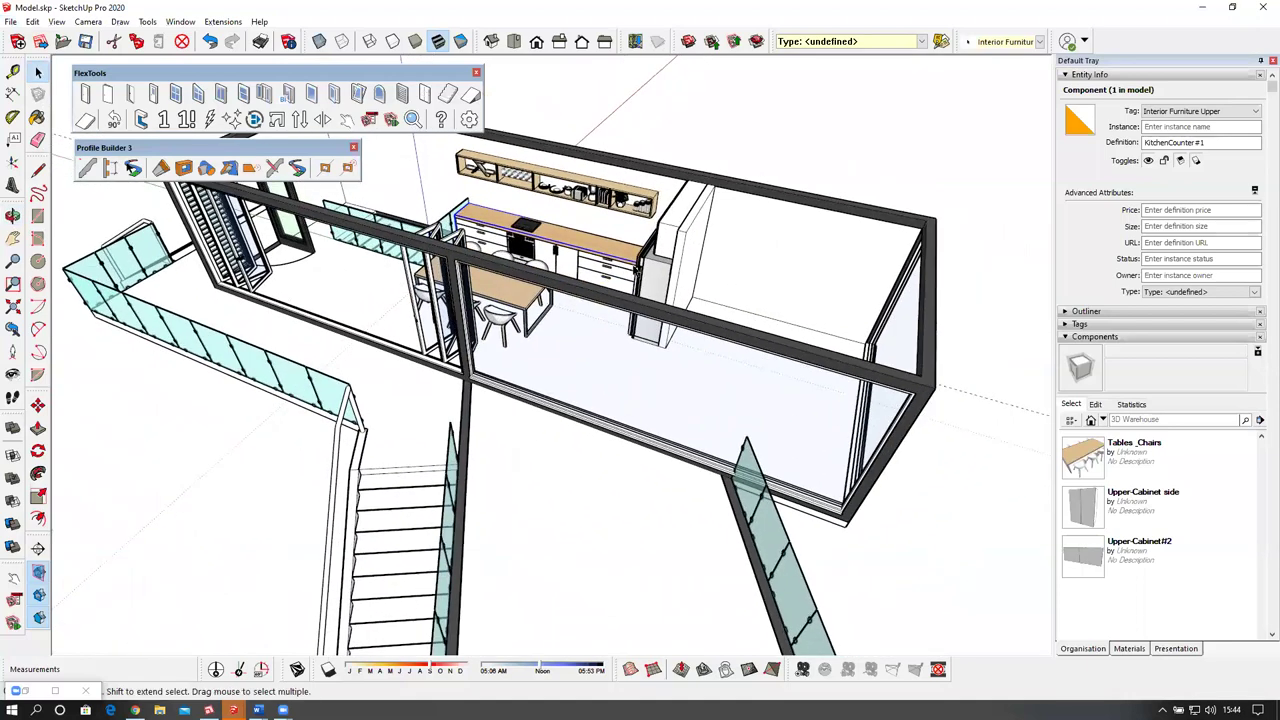
{"action": "middle_click_drag", "start_coordinate": [938, 321], "coordinate": [455, 420]}
{"action": "scroll", "coordinate": [760, 402], "scroll_direction": "down", "scroll_amount": 5}
{"action": "scroll", "coordinate": [567, 432], "scroll_direction": "up", "scroll_amount": 5}
{"action": "scroll", "coordinate": [685, 382], "scroll_direction": "up", "scroll_amount": 2}
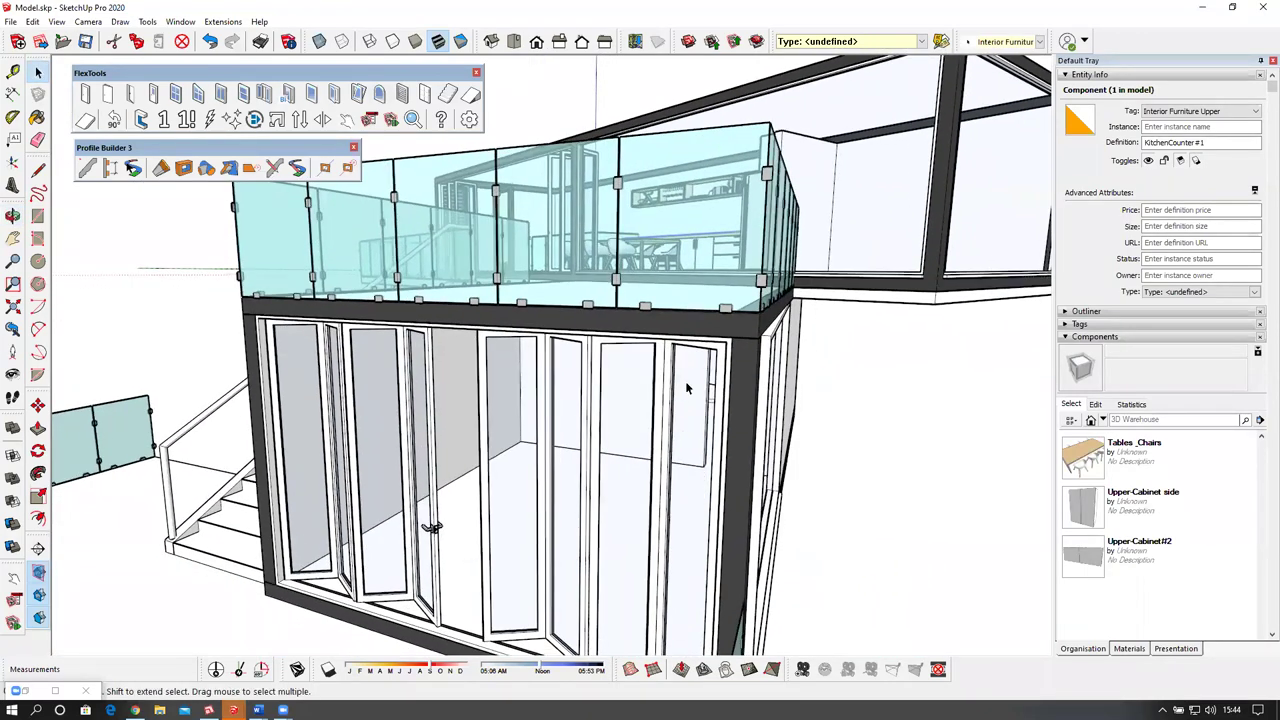
{"action": "scroll", "coordinate": [685, 381], "scroll_direction": "down", "scroll_amount": 3}
{"action": "middle_click_drag", "start_coordinate": [689, 367], "coordinate": [821, 448]}
{"action": "scroll", "coordinate": [677, 326], "scroll_direction": "down", "scroll_amount": 2}
{"action": "middle_click_drag", "start_coordinate": [677, 326], "coordinate": [700, 476]}
{"action": "scroll", "coordinate": [610, 320], "scroll_direction": "up", "scroll_amount": 2}
{"action": "middle_click_drag", "start_coordinate": [600, 315], "coordinate": [752, 385]}
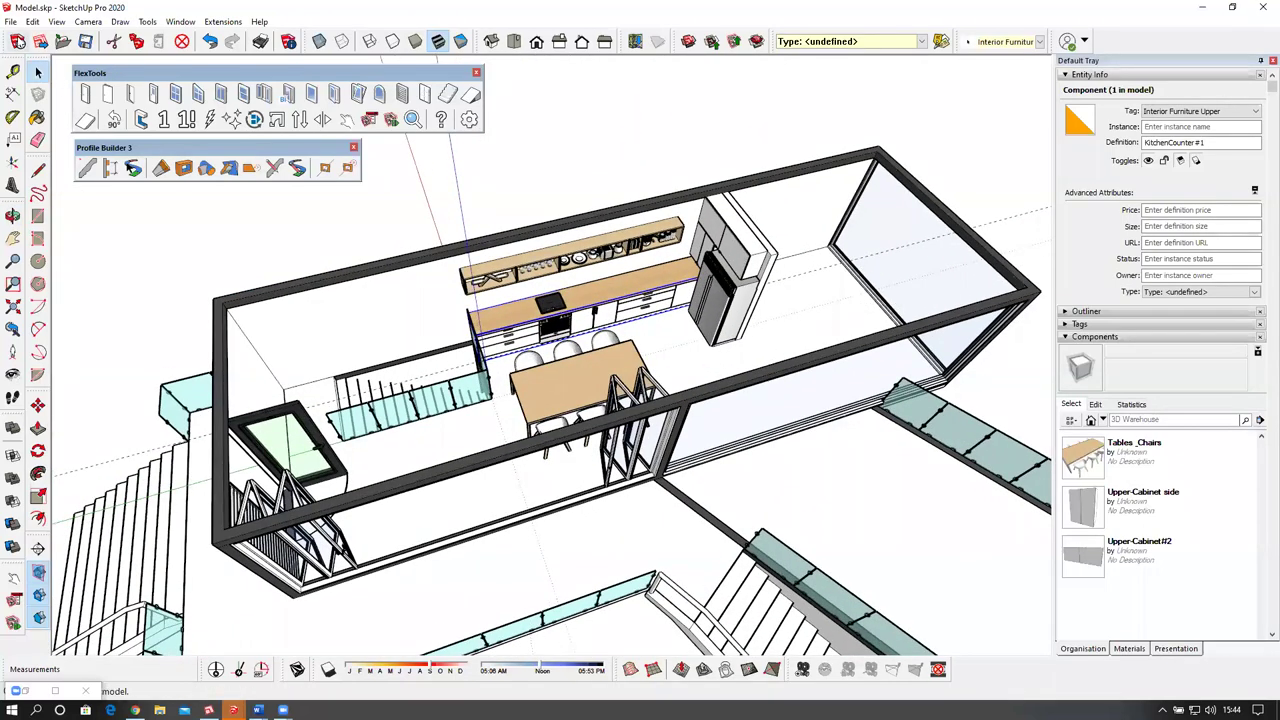
Start a new model without saving the current assembly, and hide the Profile Builder 3 and FlexTools toolbars.
{"action": "left_click", "coordinate": [10, 21]}
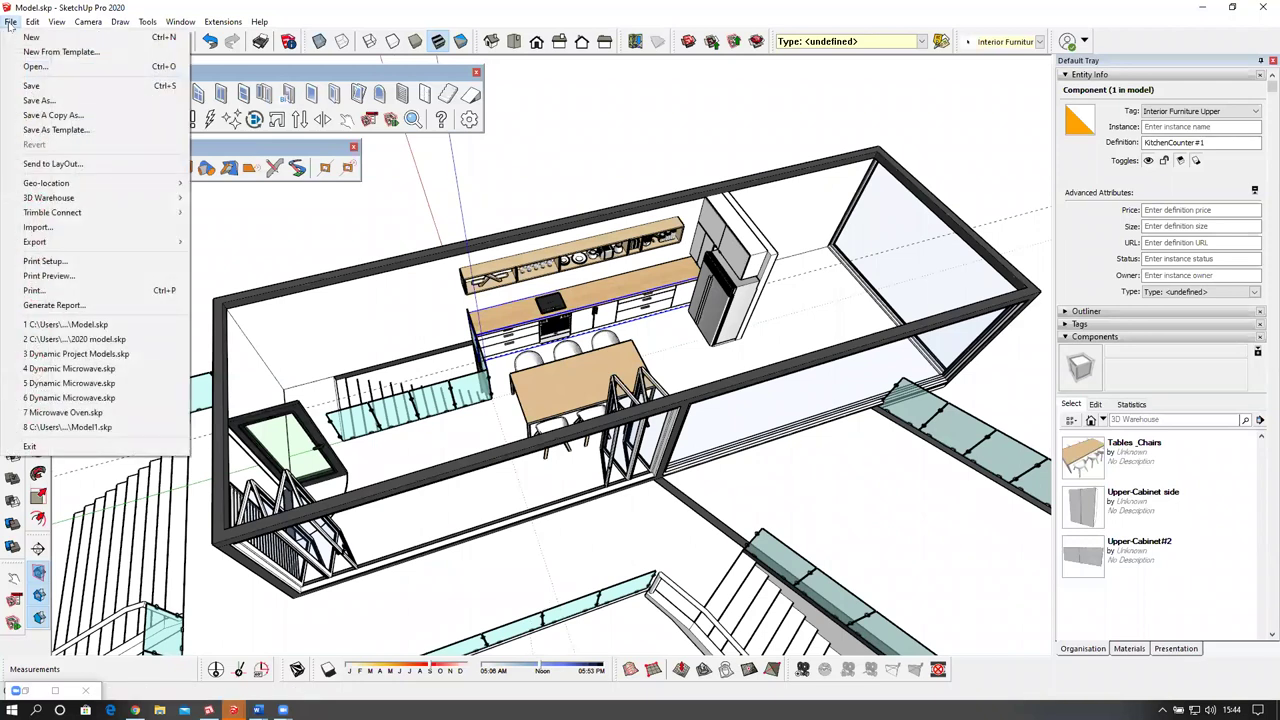
{"action": "left_click", "coordinate": [31, 37]}
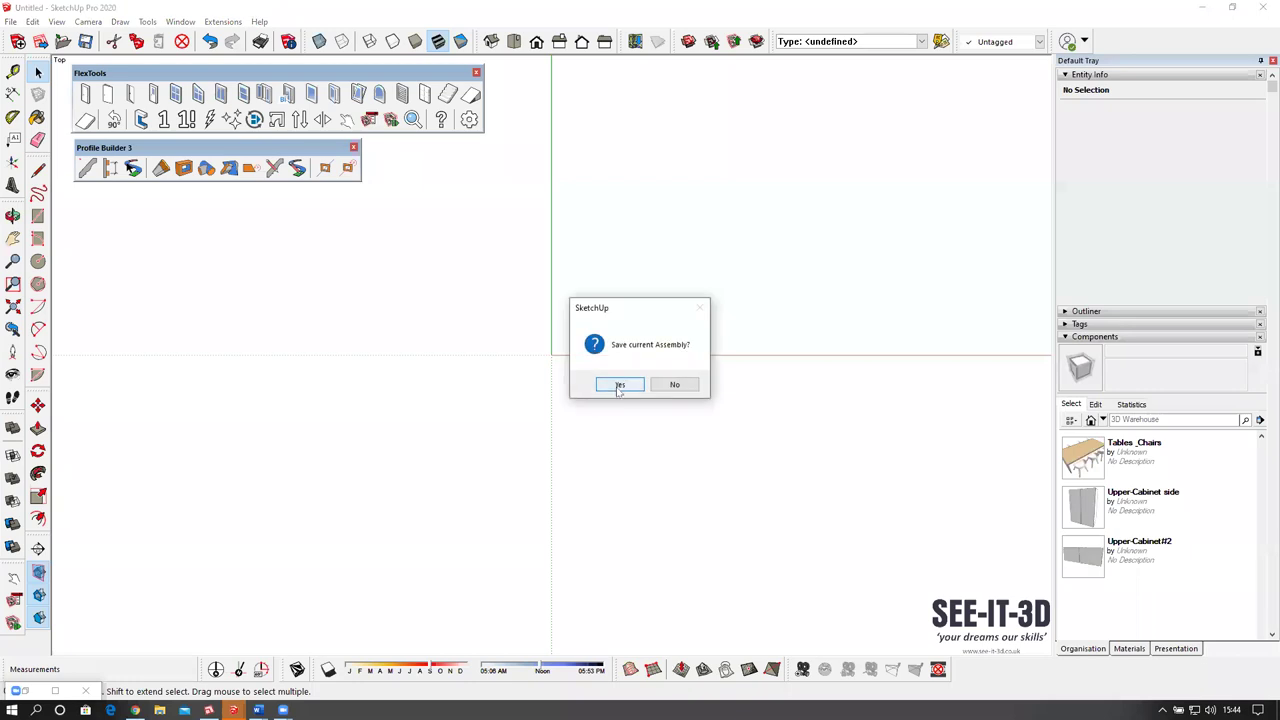
{"action": "left_click", "coordinate": [673, 386]}
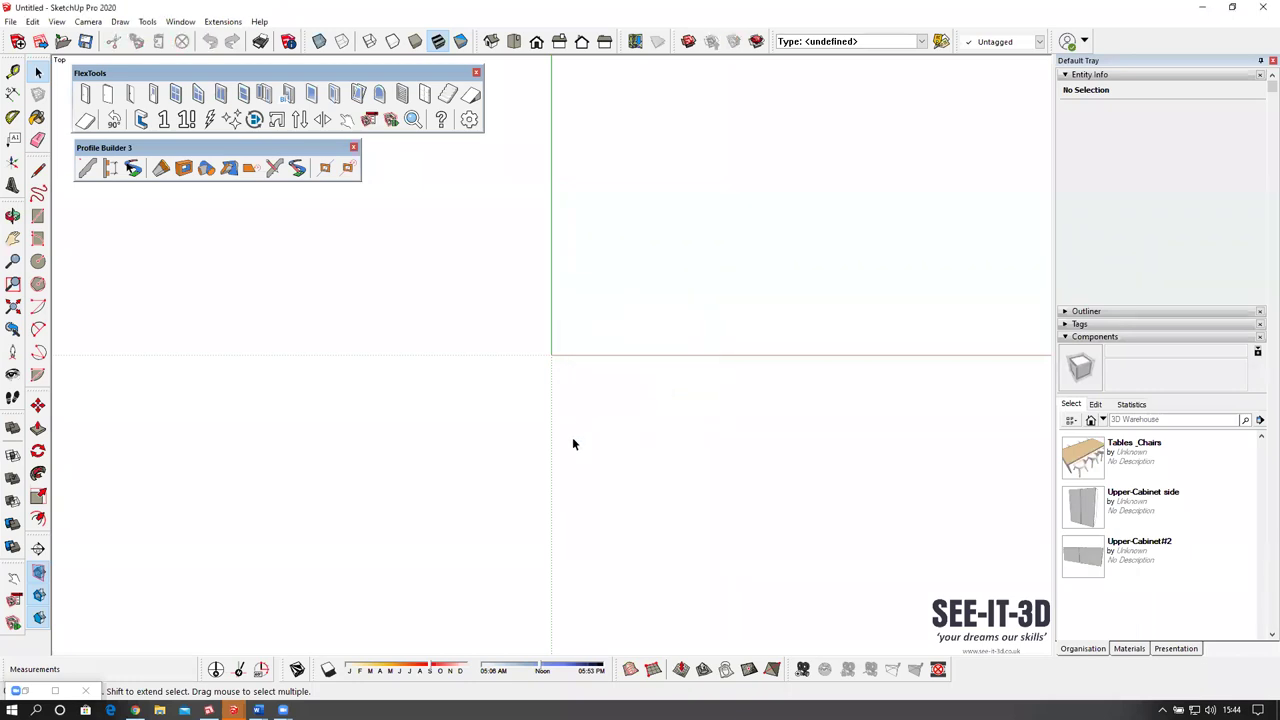
{"action": "left_click", "coordinate": [354, 148]}
{"action": "left_click", "coordinate": [476, 73]}
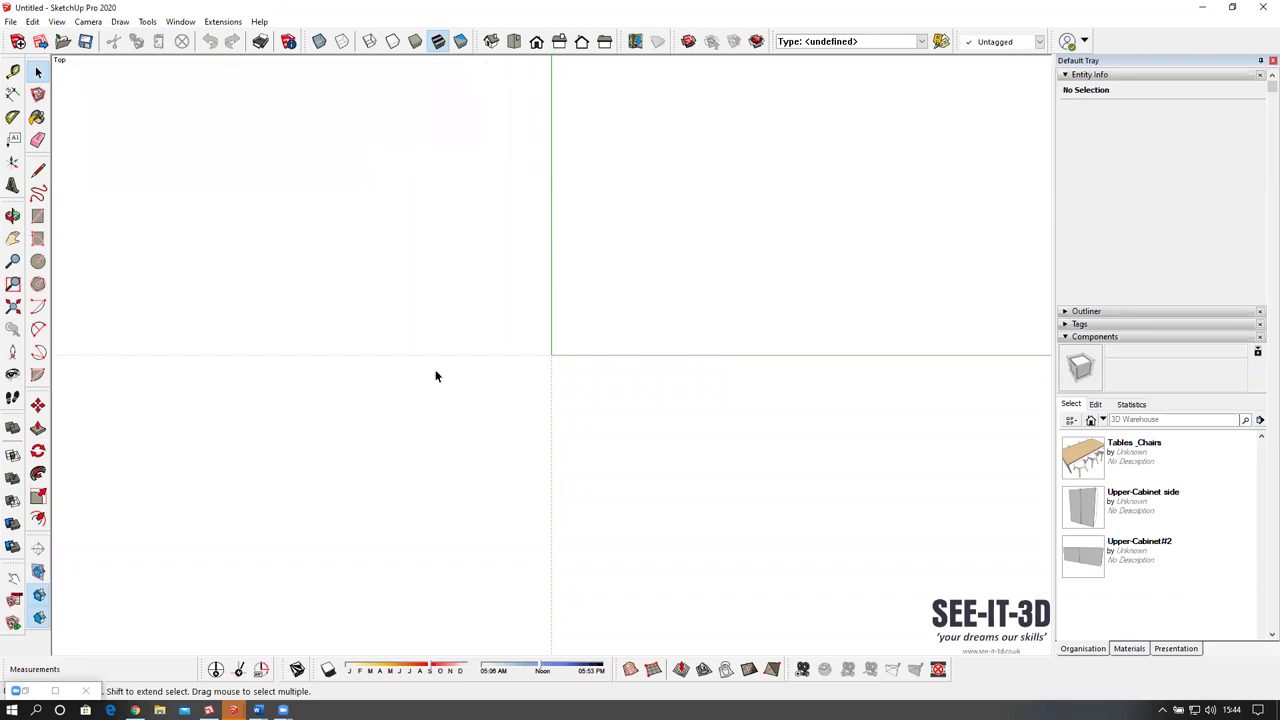
Import microwave.png from the Photomatch Microwave Oven folder as a new matched photo.
{"action": "left_click", "coordinate": [10, 22]}
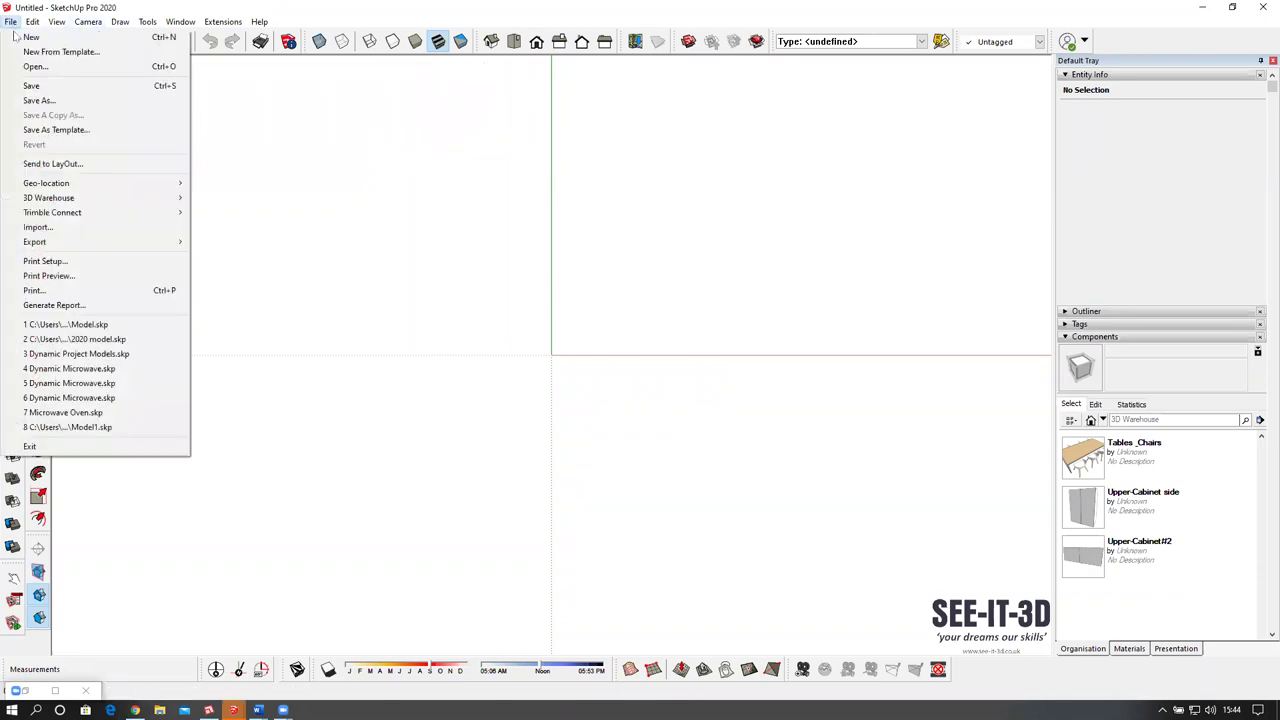
{"action": "left_click", "coordinate": [80, 228]}
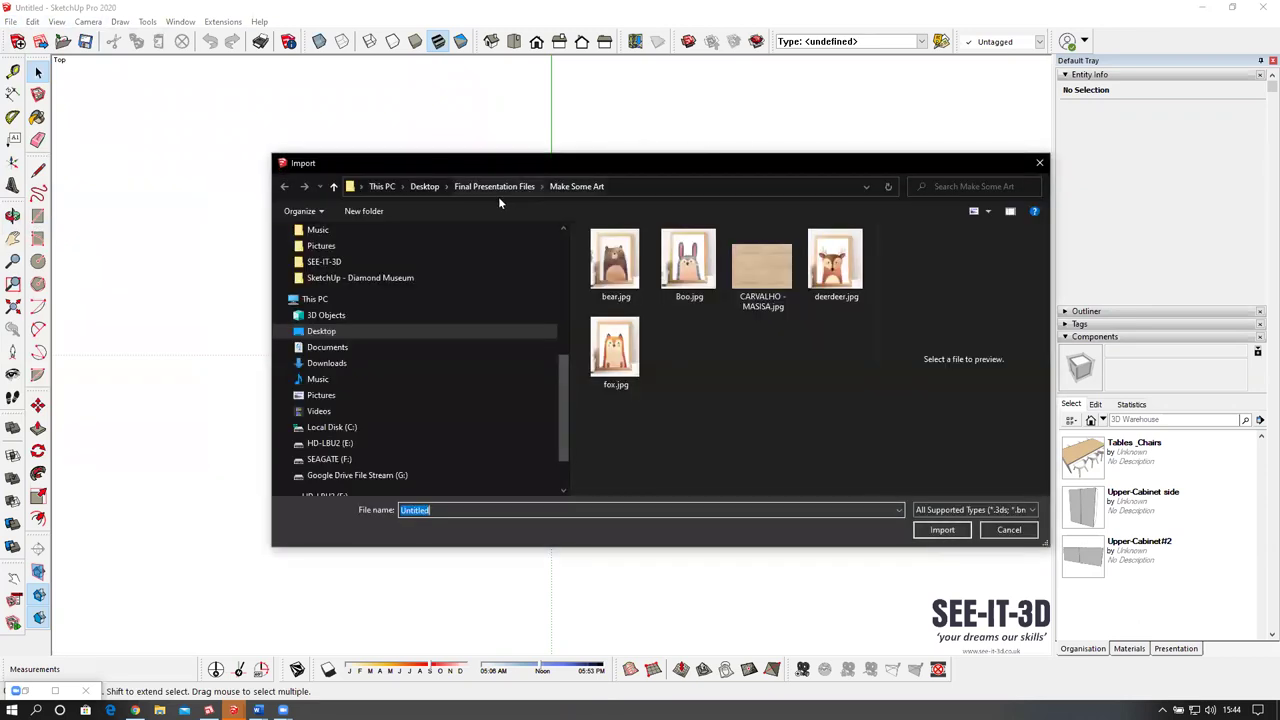
{"action": "left_click", "coordinate": [486, 188]}
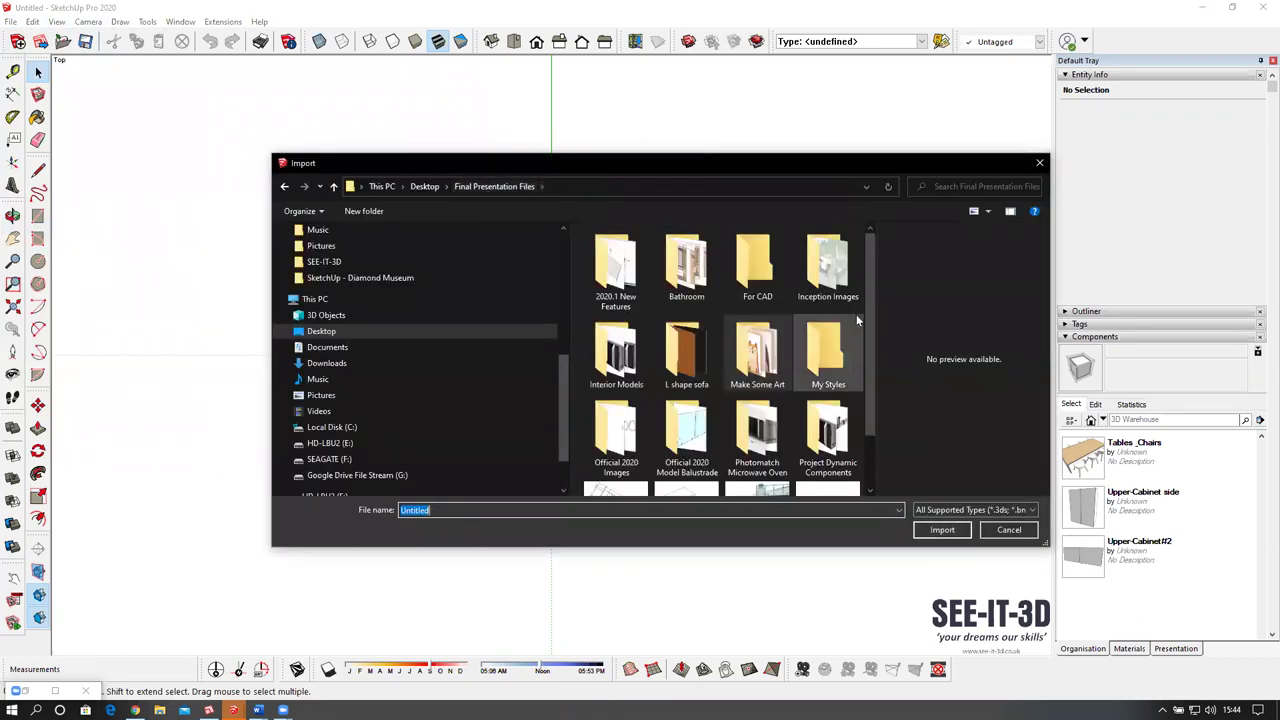
{"action": "scroll", "coordinate": [850, 318], "scroll_direction": "down", "scroll_amount": 1}
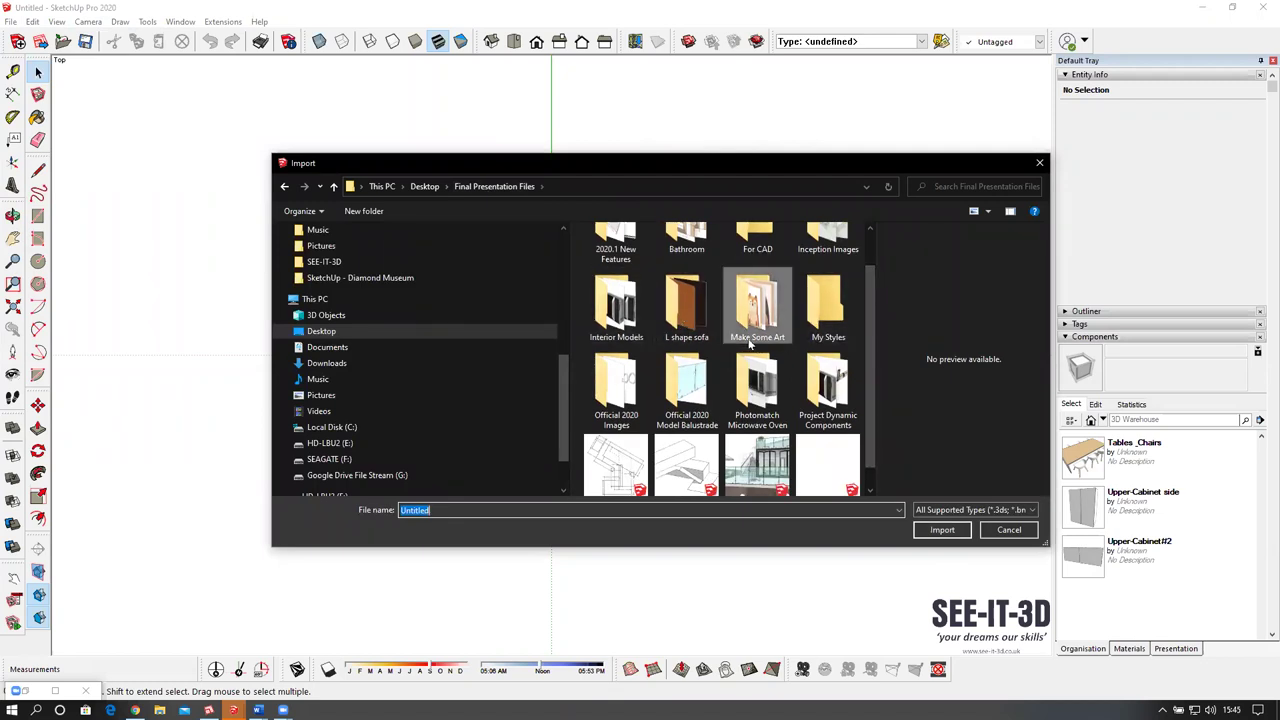
{"action": "double_click", "coordinate": [766, 380]}
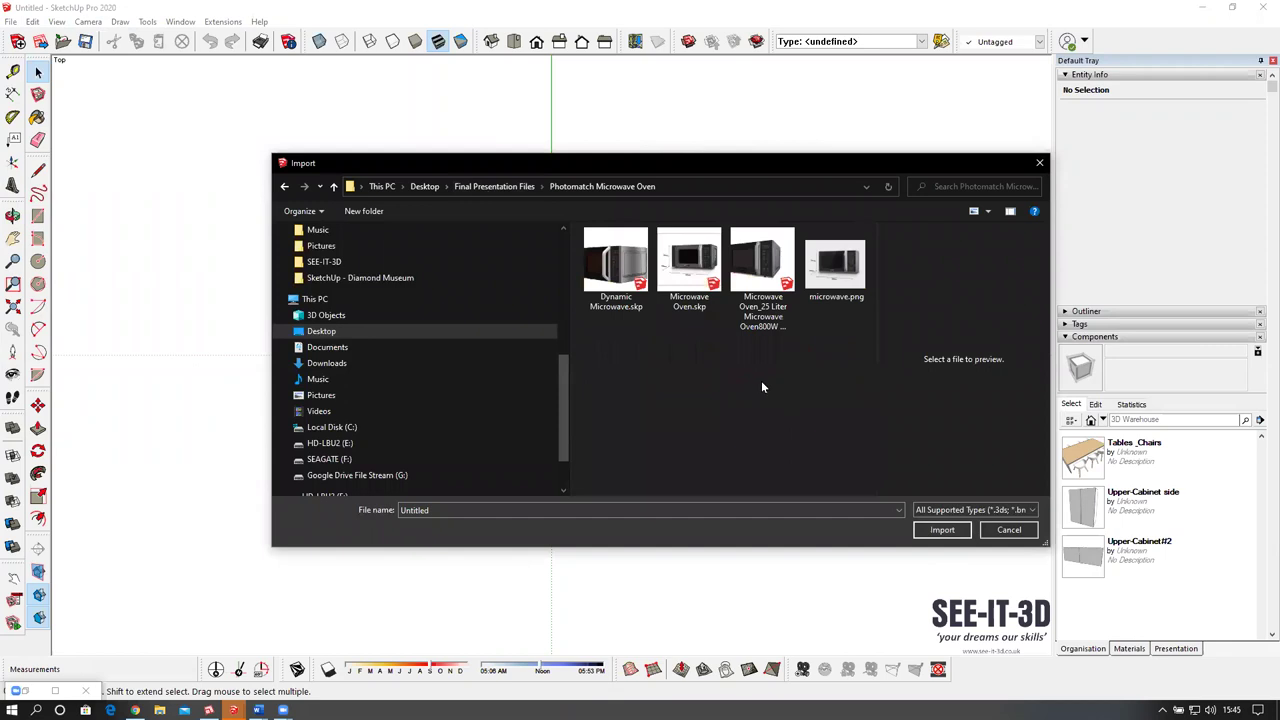
{"action": "left_click", "coordinate": [836, 268]}
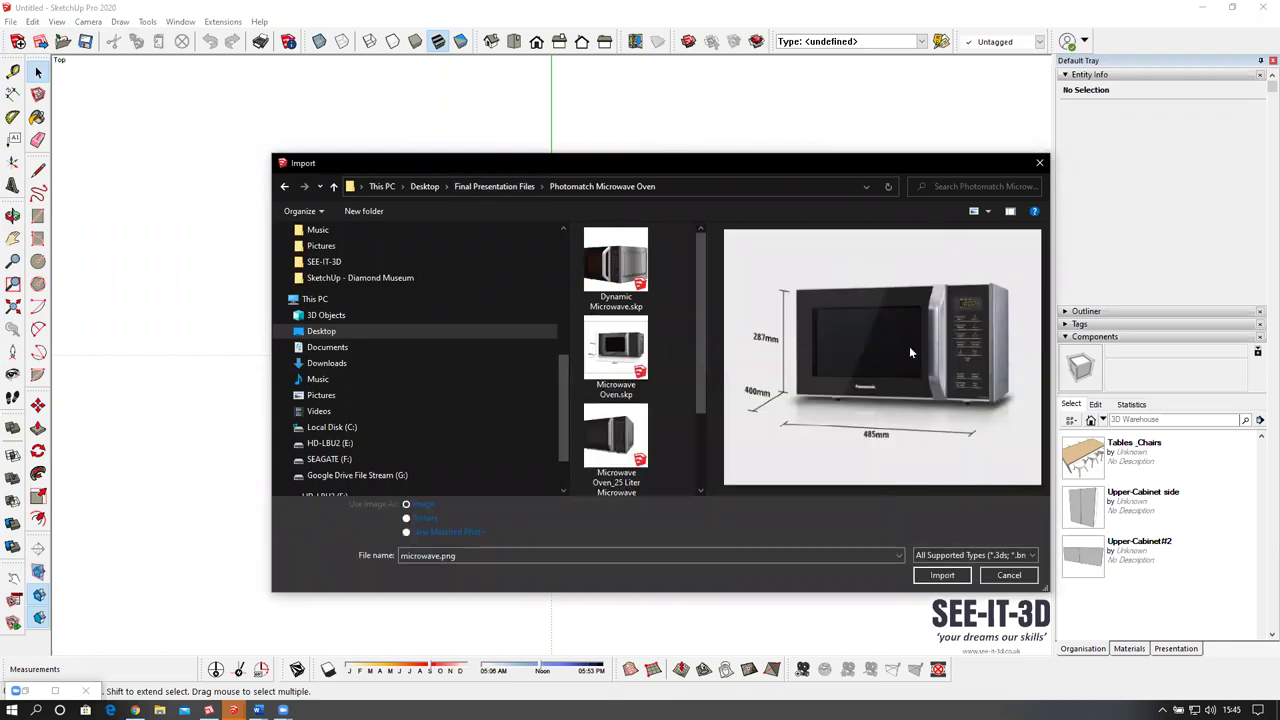
{"action": "left_click", "coordinate": [407, 532]}
{"action": "left_click", "coordinate": [942, 575]}
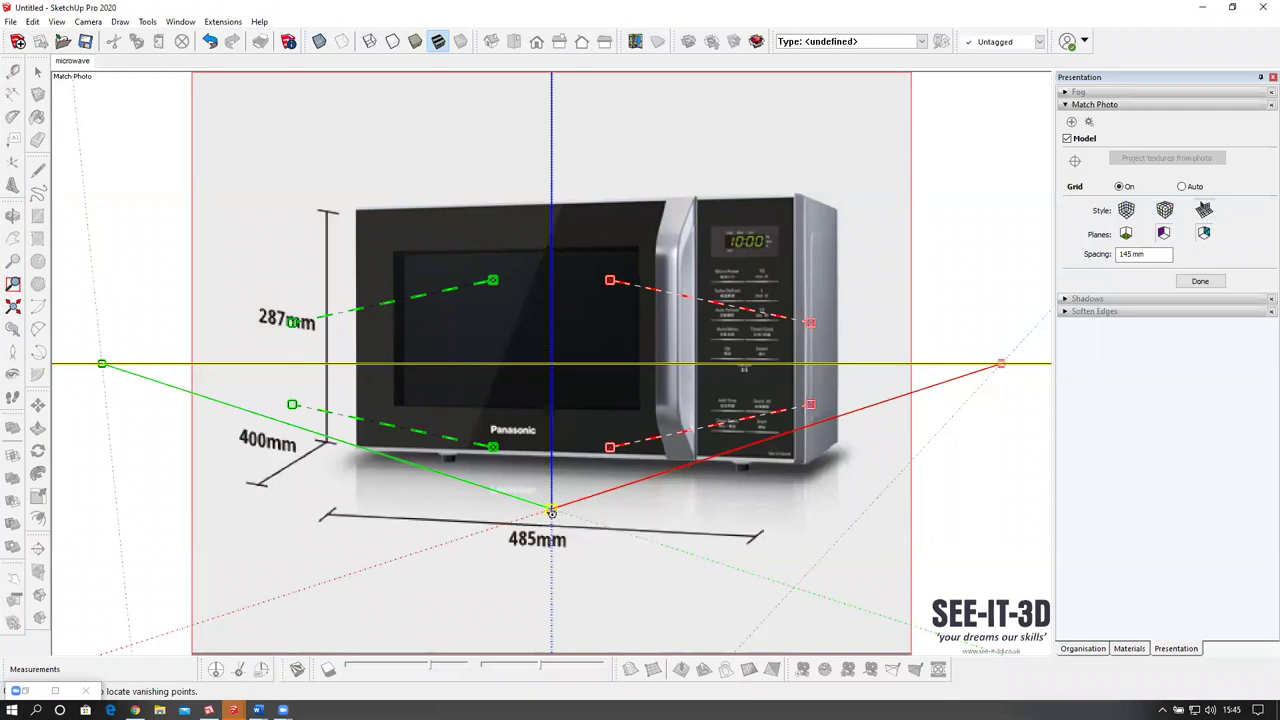
Place the matched photo's origin on the microwave's lower front corner and align the upper red perspective bar with the side panel's top edge.
{"action": "left_click_drag", "start_coordinate": [551, 511], "coordinate": [801, 467]}
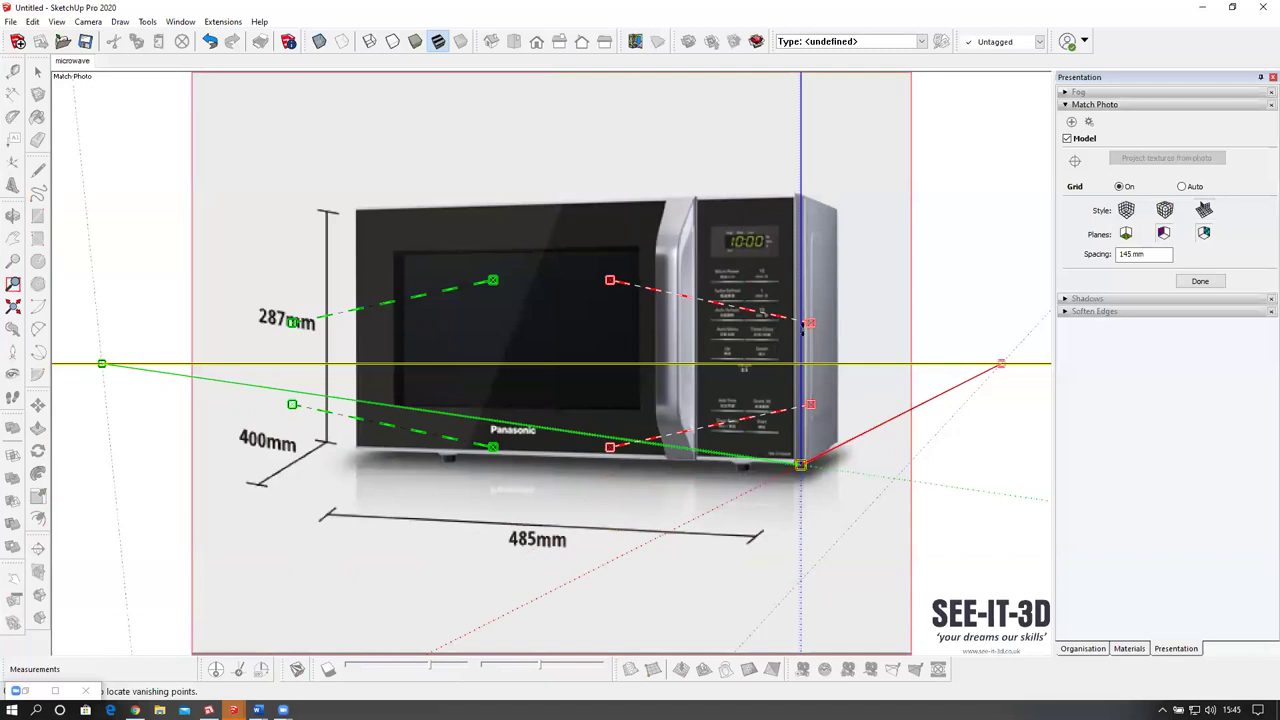
{"action": "left_click_drag", "start_coordinate": [777, 319], "coordinate": [727, 164]}
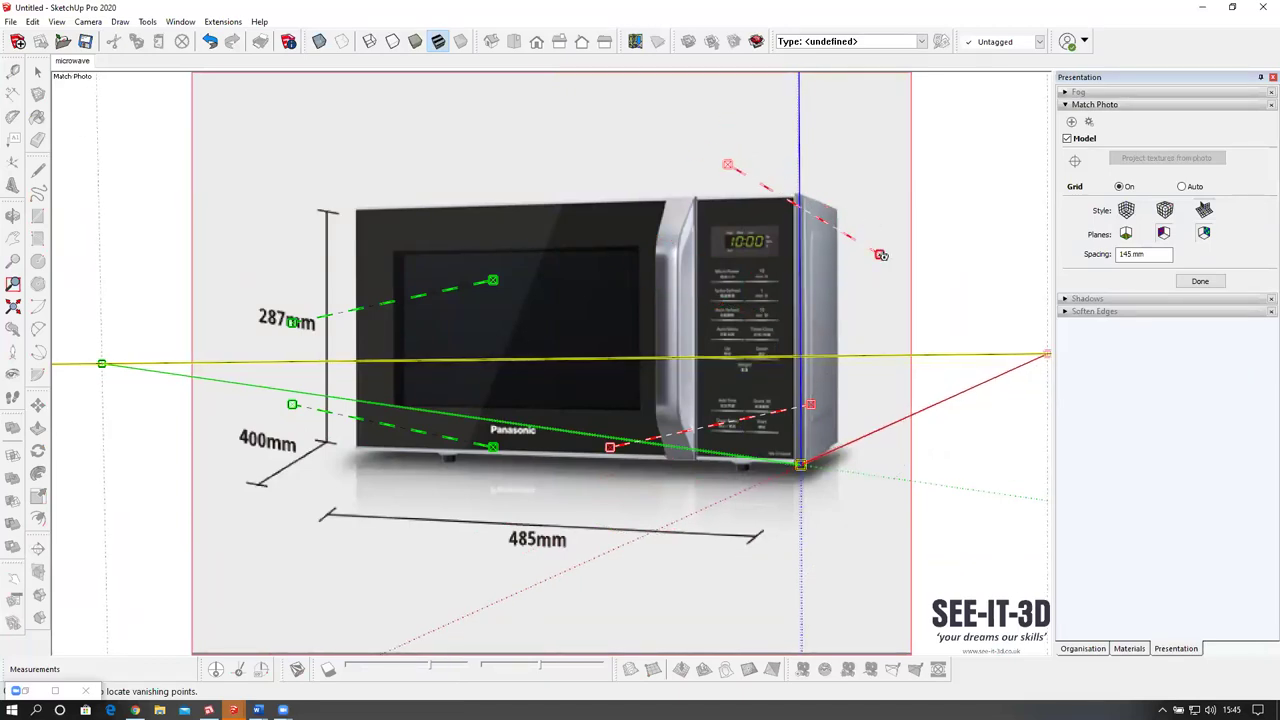
{"action": "left_click_drag", "start_coordinate": [880, 255], "coordinate": [883, 234]}
{"action": "mouse_move", "coordinate": [801, 466]}
{"action": "left_mouse_down"}
{"action": "mouse_move", "coordinate": [812, 460]}
{"action": "mouse_move", "coordinate": [802, 466]}
{"action": "left_mouse_up"}
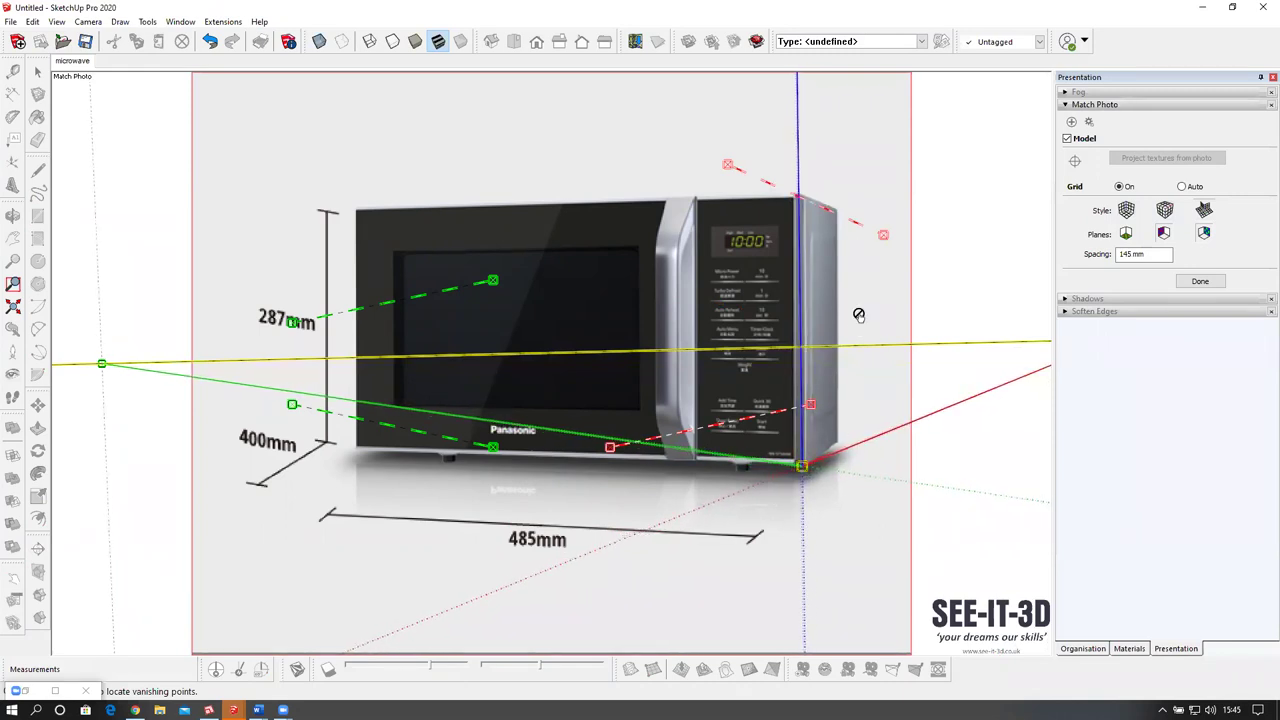
{"action": "left_click_drag", "start_coordinate": [883, 235], "coordinate": [887, 227]}
{"action": "left_click_drag", "start_coordinate": [728, 168], "coordinate": [727, 178]}
{"action": "left_click_drag", "start_coordinate": [843, 212], "coordinate": [843, 208]}
Lay the lower red perspective bar across the microwave's side panel, following the direction of its bottom edge.
{"action": "left_click_drag", "start_coordinate": [743, 421], "coordinate": [857, 407]}
{"action": "left_click_drag", "start_coordinate": [735, 441], "coordinate": [745, 450]}
{"action": "left_click_drag", "start_coordinate": [921, 396], "coordinate": [927, 370]}
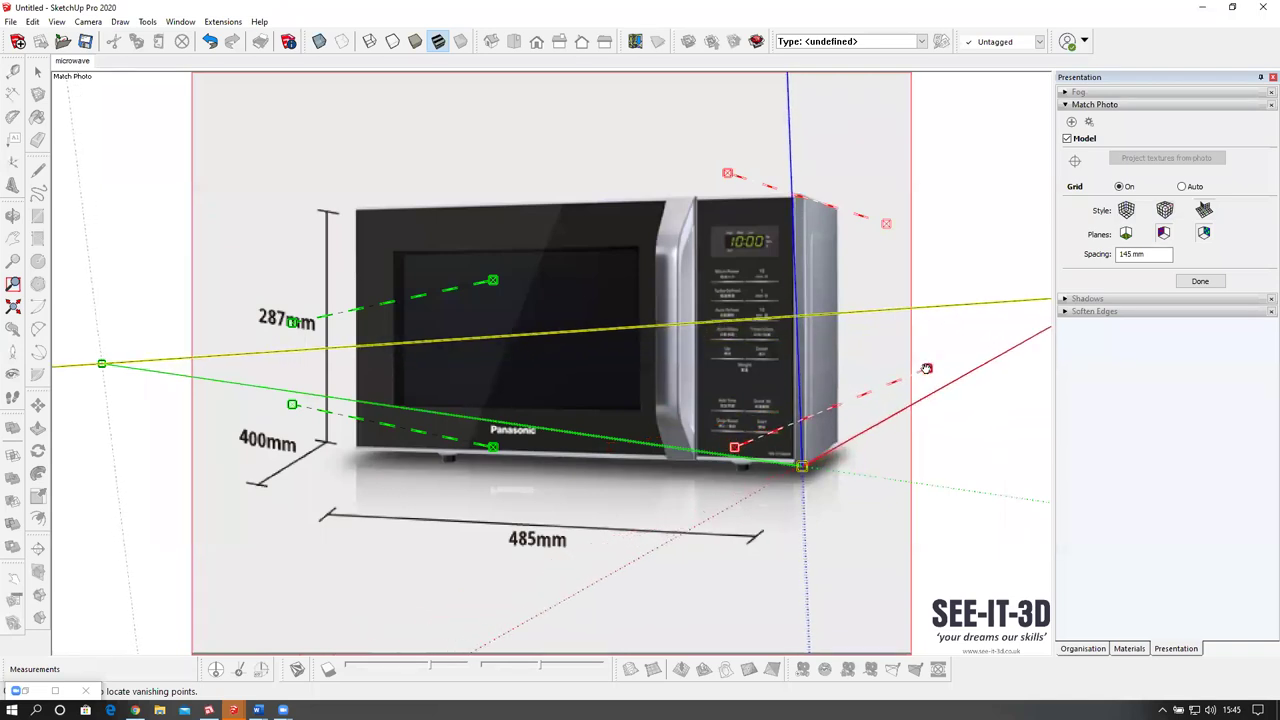
{"action": "left_click_drag", "start_coordinate": [748, 450], "coordinate": [746, 455]}
Align the upper green perspective bar with the microwave's top front edge and the lower one with the door window's bottom edge.
{"action": "left_click_drag", "start_coordinate": [387, 310], "coordinate": [682, 228]}
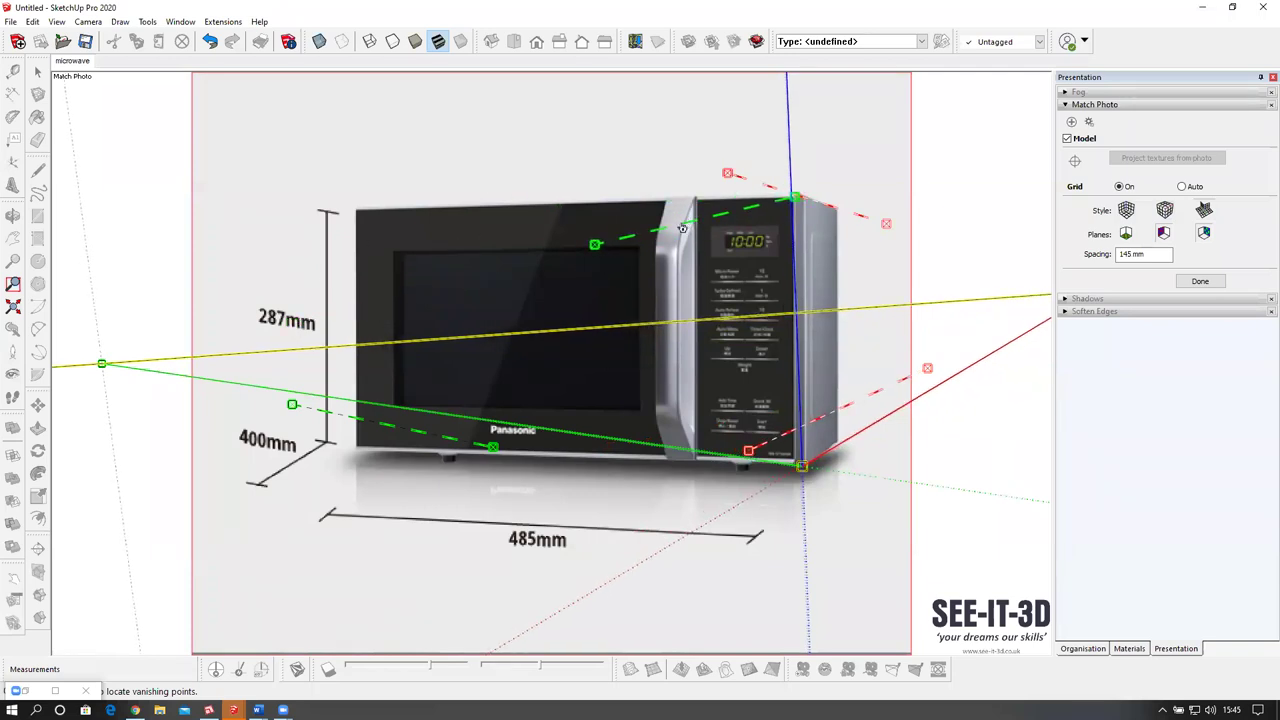
{"action": "left_click_drag", "start_coordinate": [597, 246], "coordinate": [287, 216]}
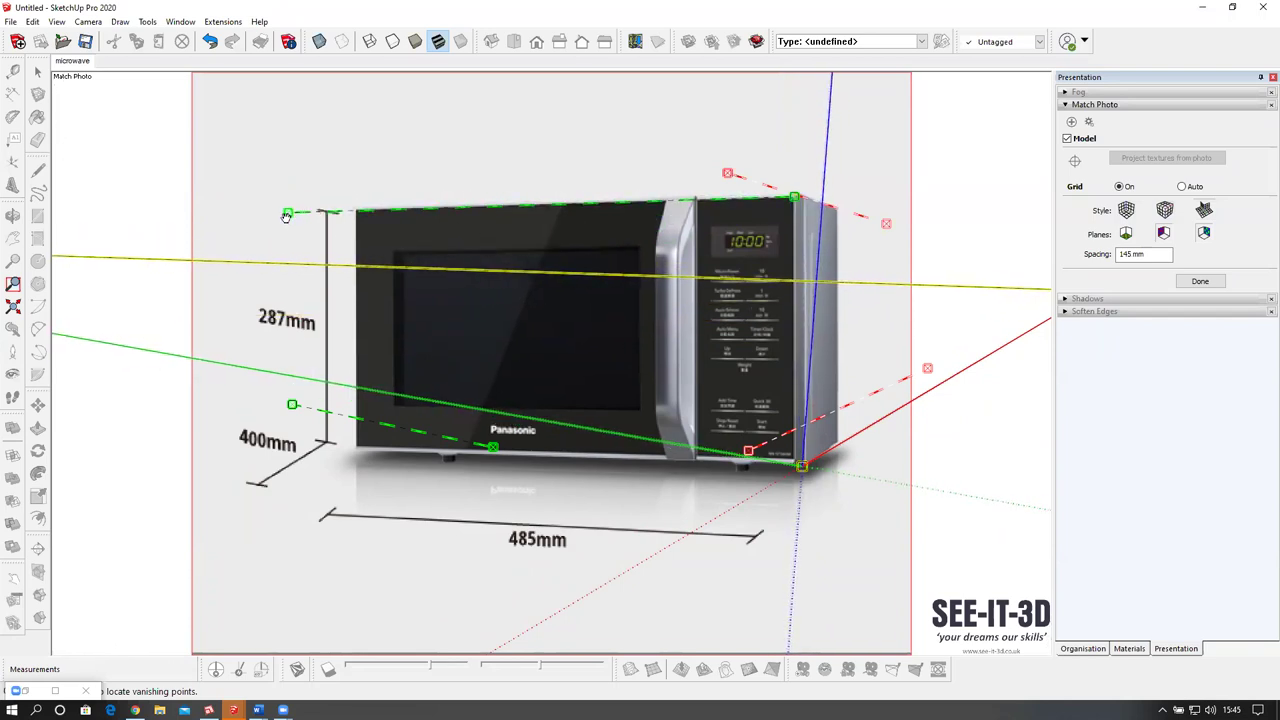
{"action": "left_click_drag", "start_coordinate": [794, 197], "coordinate": [869, 194]}
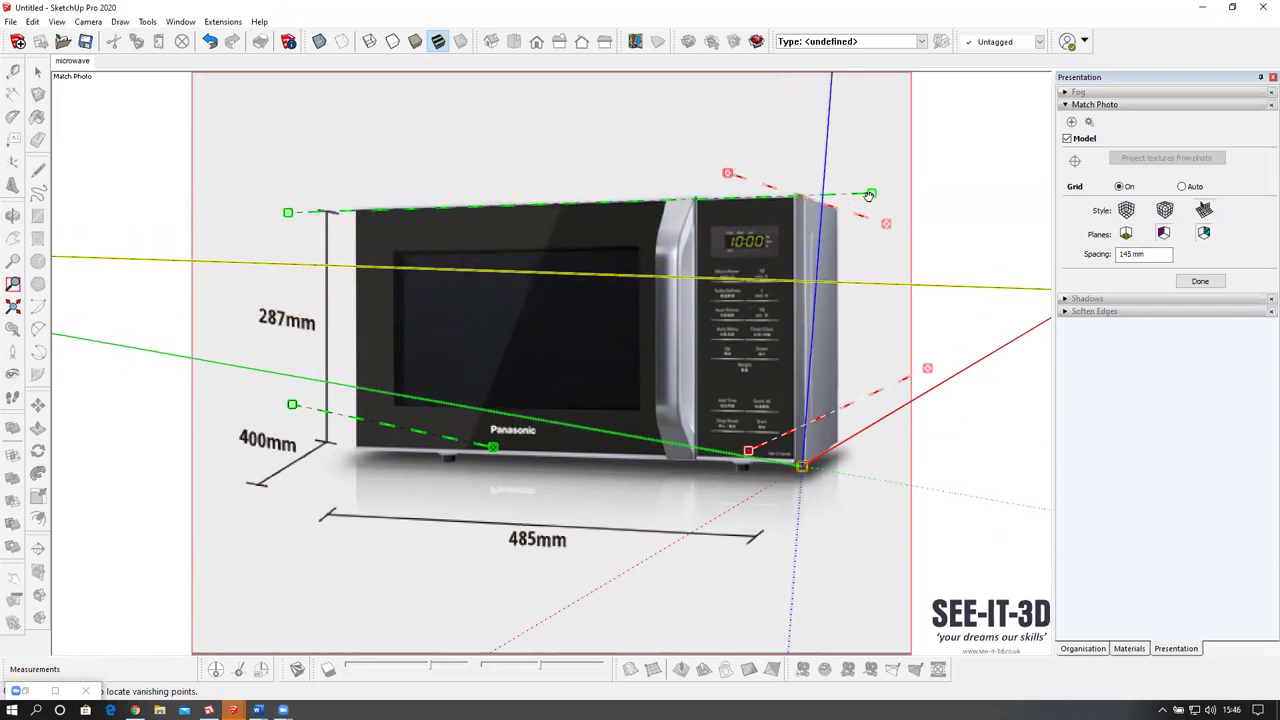
{"action": "left_click_drag", "start_coordinate": [428, 438], "coordinate": [705, 409]}
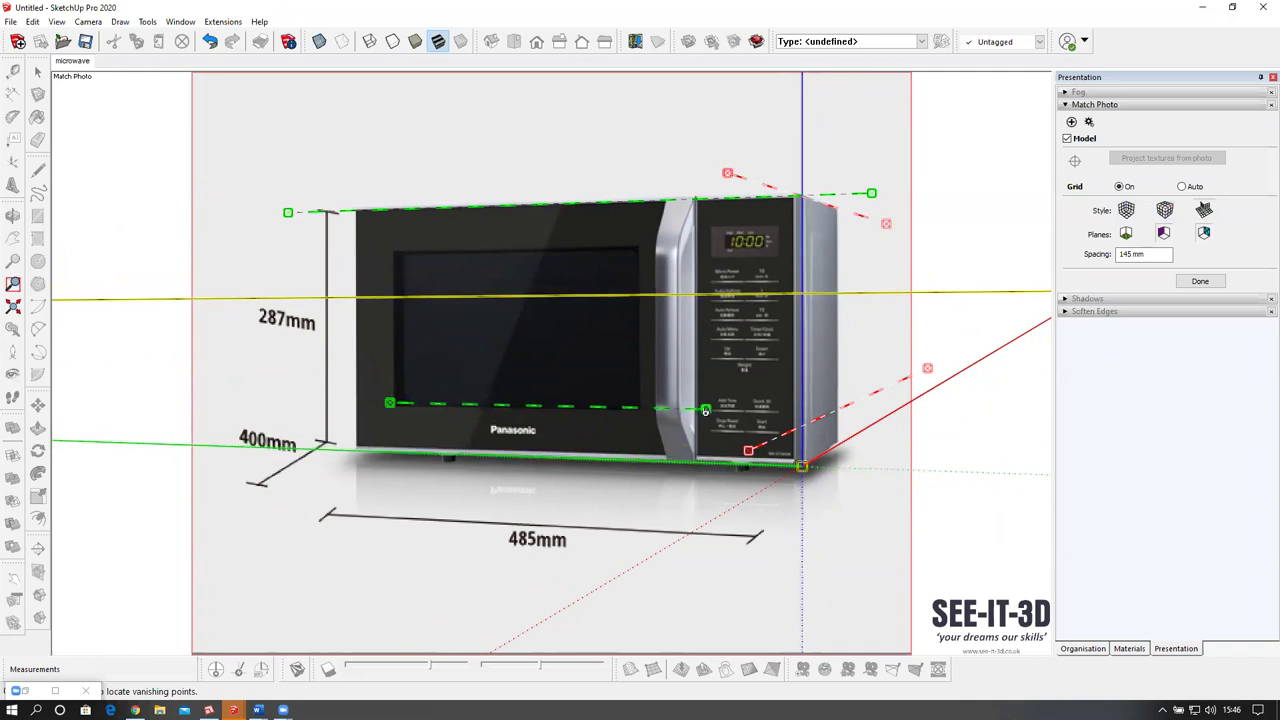
{"action": "left_click_drag", "start_coordinate": [381, 406], "coordinate": [314, 405]}
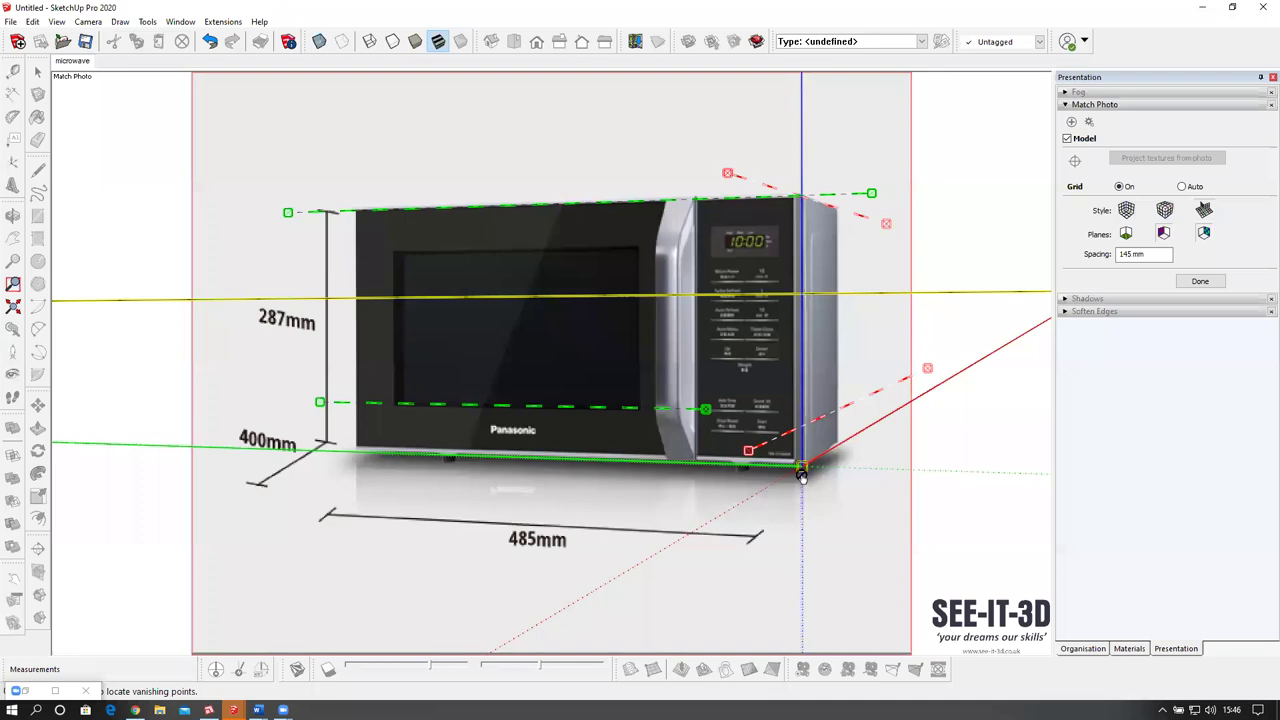
Fine-tune the matched photo's origin on the microwave's lower front corner and set the grid spacing to 287 mm.
{"action": "left_click_drag", "start_coordinate": [802, 468], "coordinate": [803, 467]}
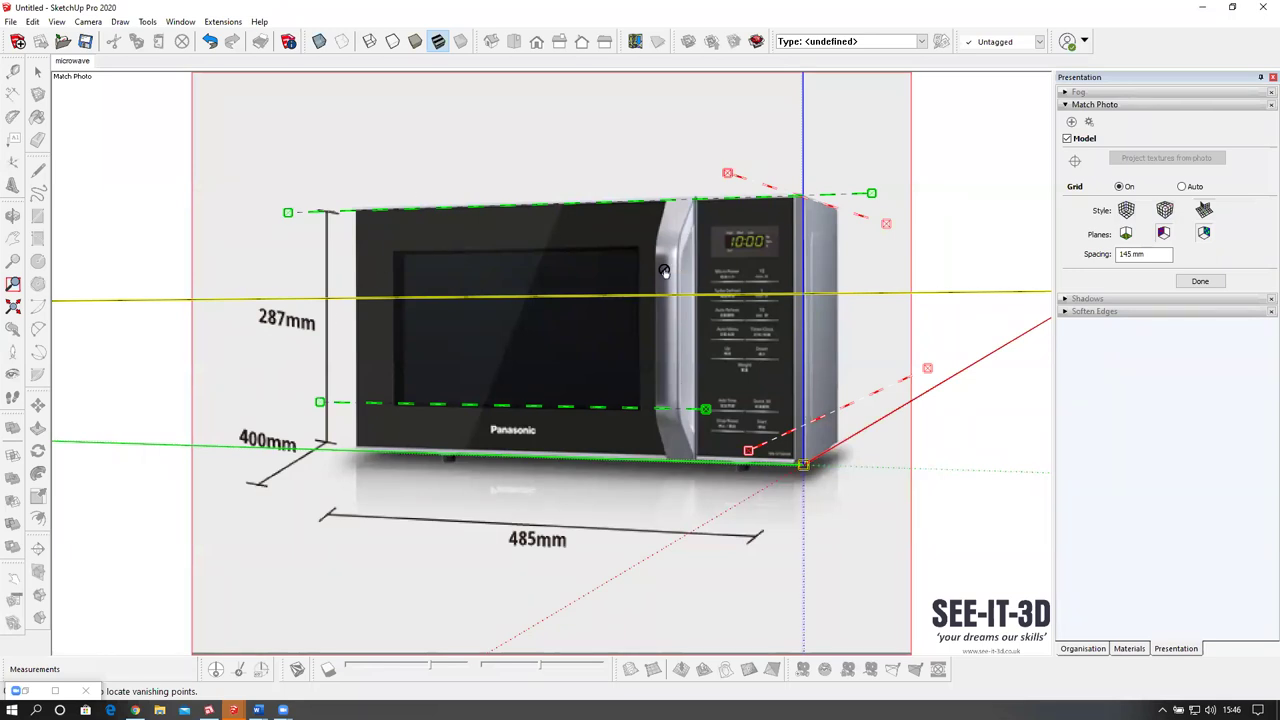
{"action": "left_click", "coordinate": [1147, 254]}
{"action": "type", "text": "287"}
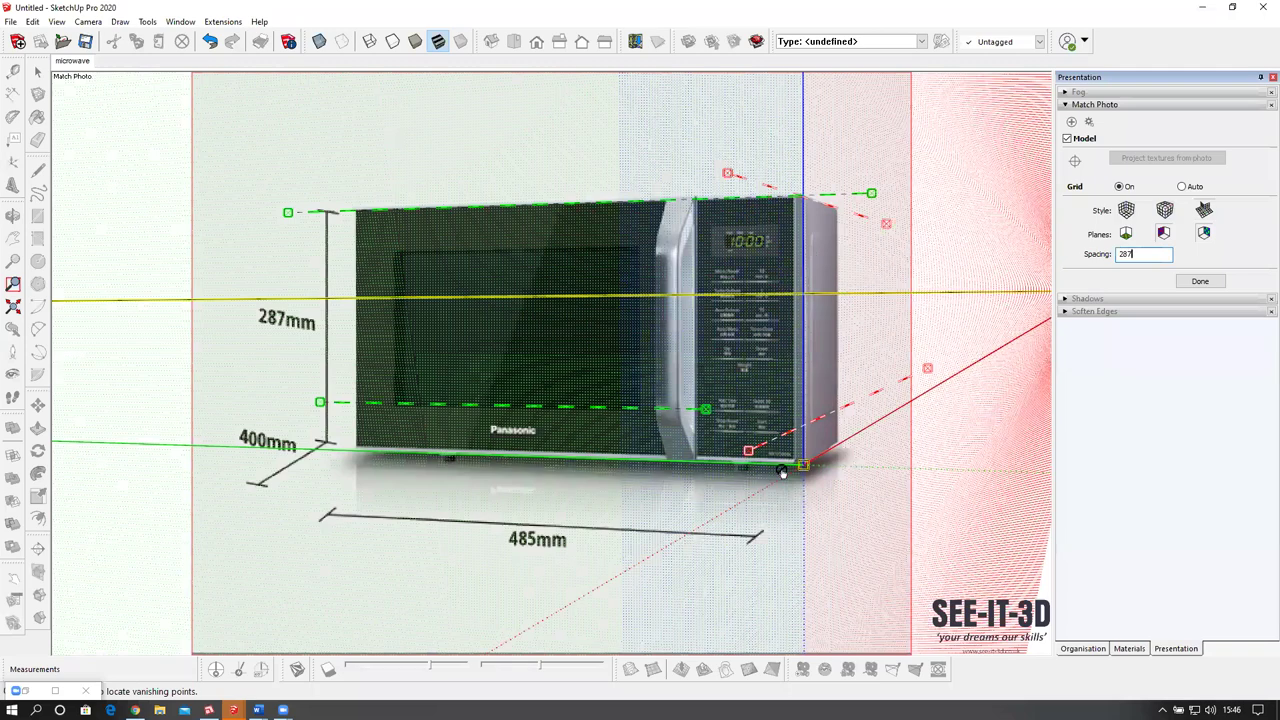
Check the vertical axis and perspective bars at the microwave's upper front corner, and finish the photo match.
{"action": "scroll", "coordinate": [783, 473], "scroll_direction": "up", "scroll_amount": 2}
{"action": "scroll", "coordinate": [774, 466], "scroll_direction": "up", "scroll_amount": 1}
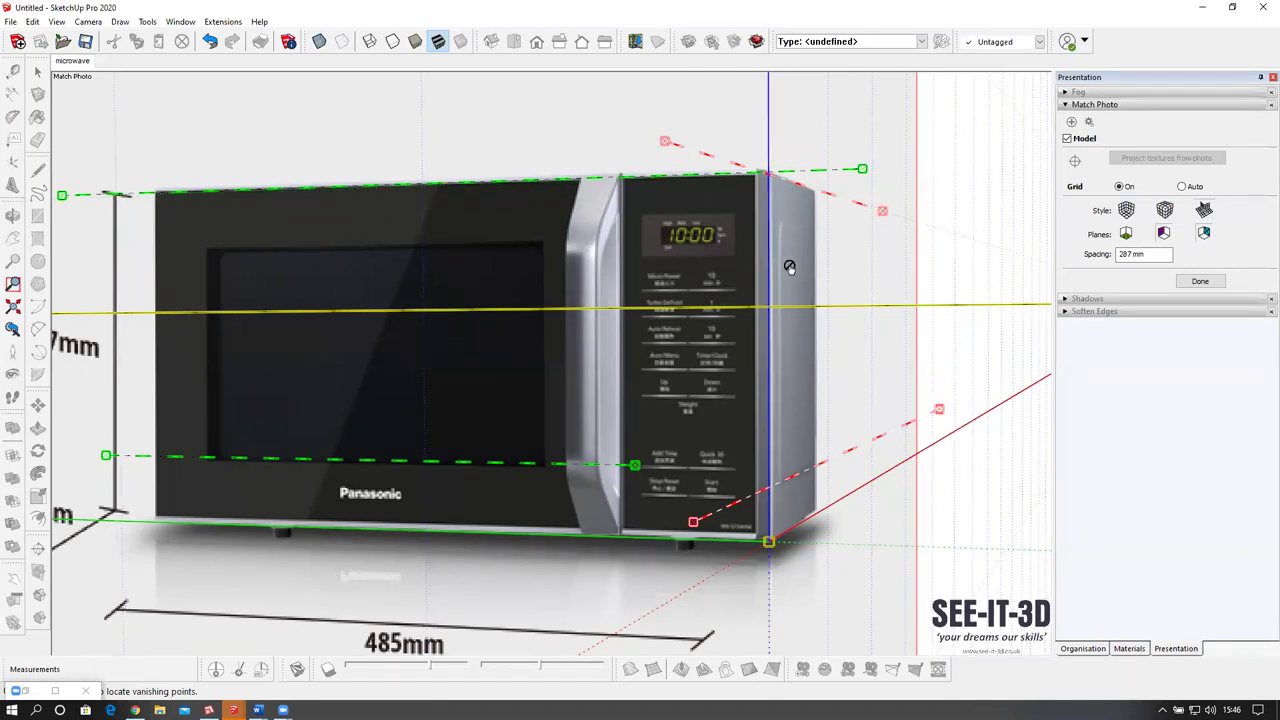
{"action": "scroll", "coordinate": [790, 265], "scroll_direction": "down", "scroll_amount": 1}
{"action": "scroll", "coordinate": [765, 165], "scroll_direction": "up", "scroll_amount": 4}
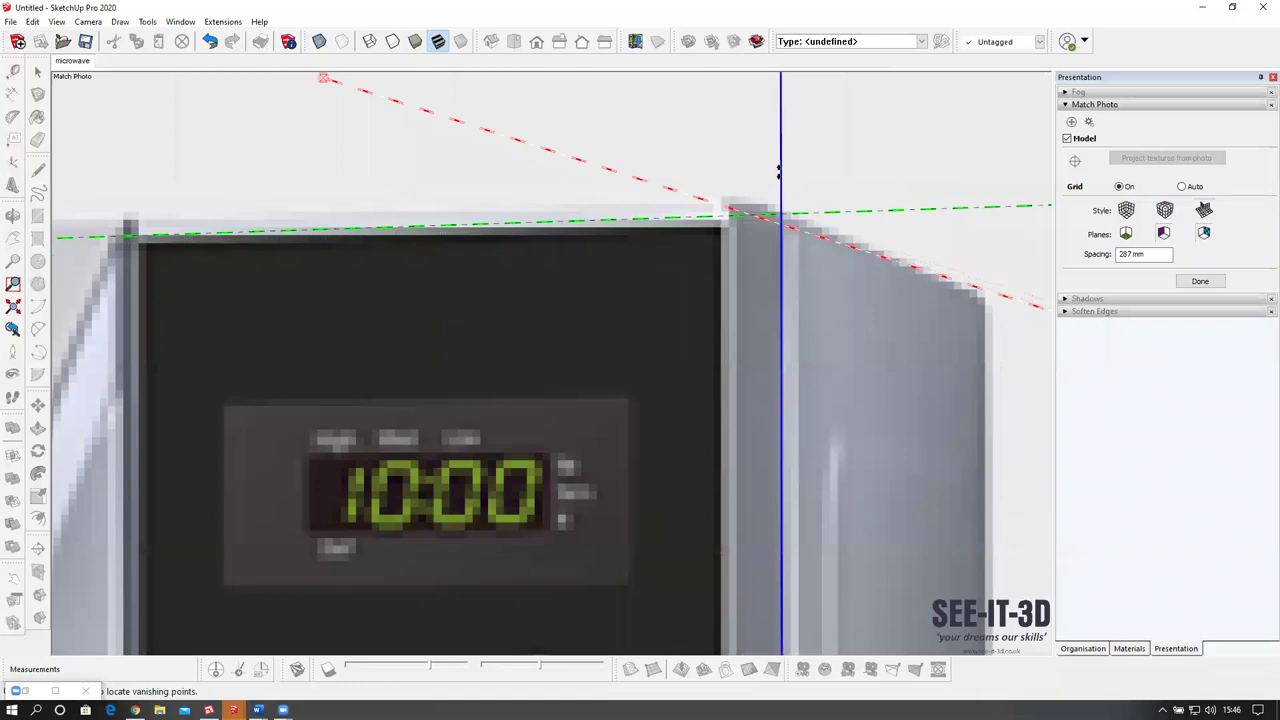
{"action": "scroll", "coordinate": [705, 243], "scroll_direction": "down", "scroll_amount": 5}
{"action": "right_click", "coordinate": [678, 282]}
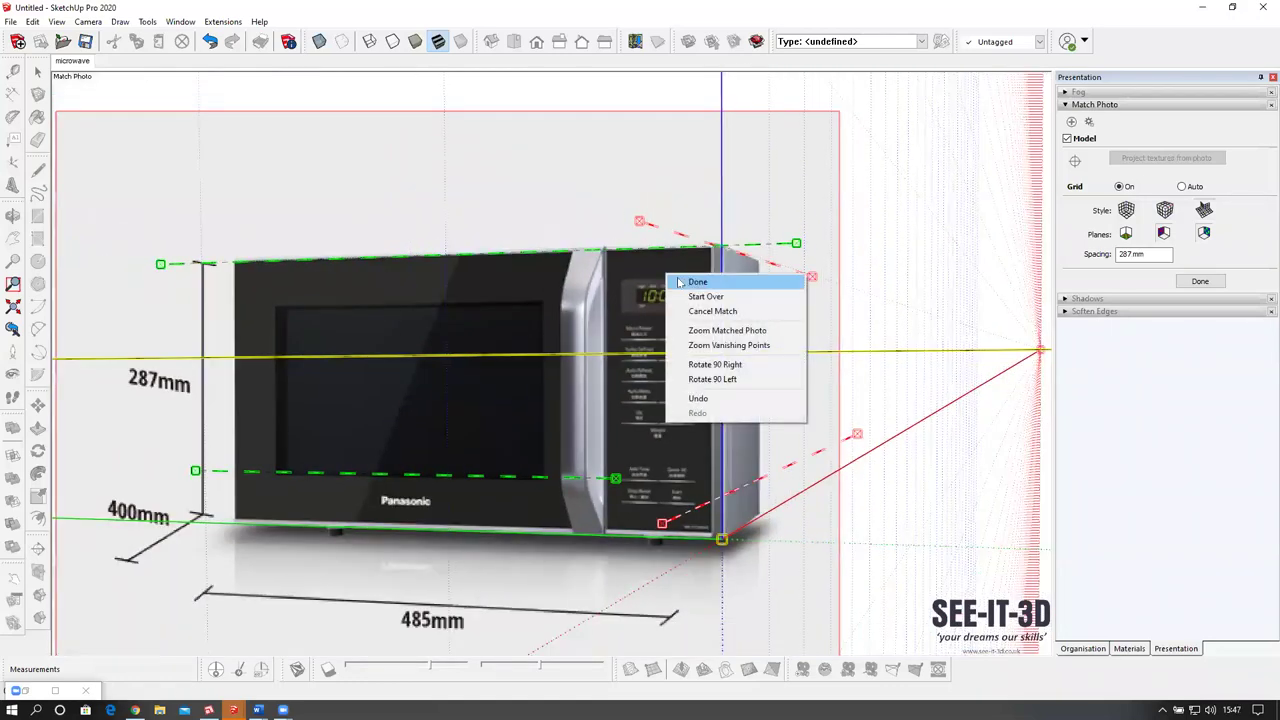
{"action": "left_click", "coordinate": [680, 282]}
Start a line at the origin on the microwave's lower front corner to trace its vertical front edge.
{"action": "key", "text": "l"}
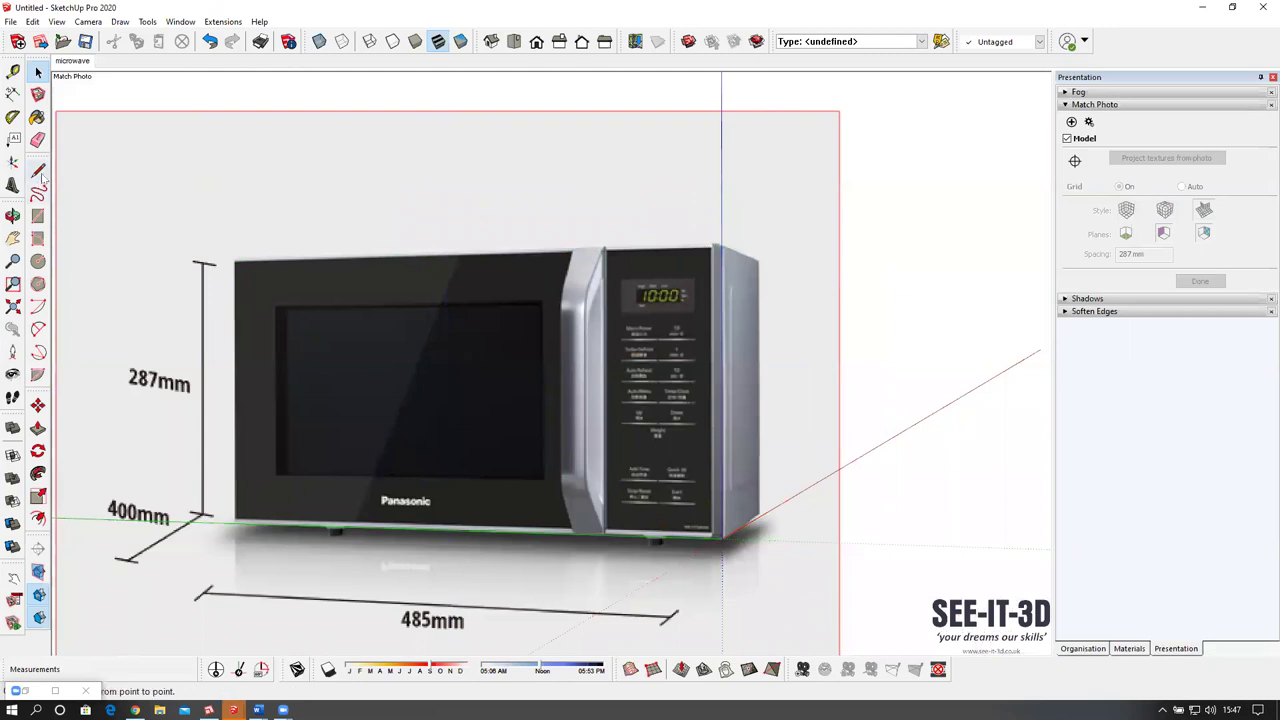
{"action": "left_click", "coordinate": [722, 537]}
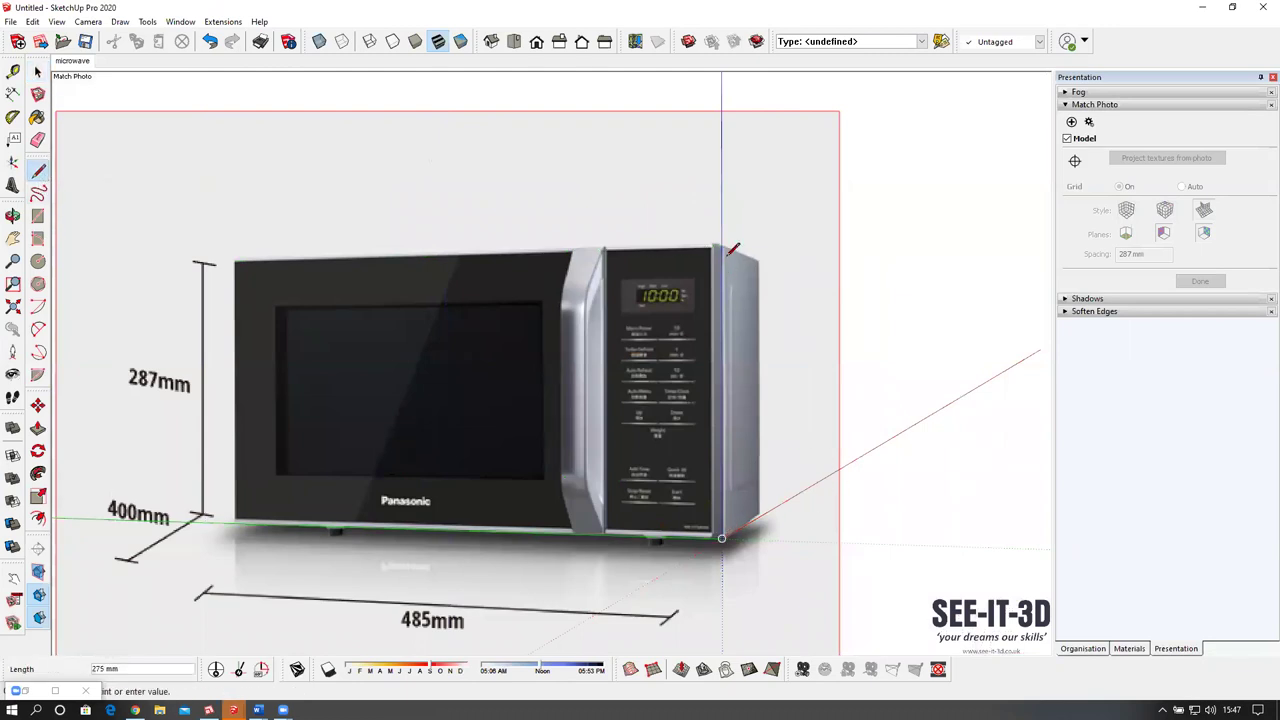
Draw the microwave's side outline from the origin as a closed rectangle 287 mm high and 400 mm deep.
{"action": "type", "text": "287"}
{"action": "key", "text": "Return"}
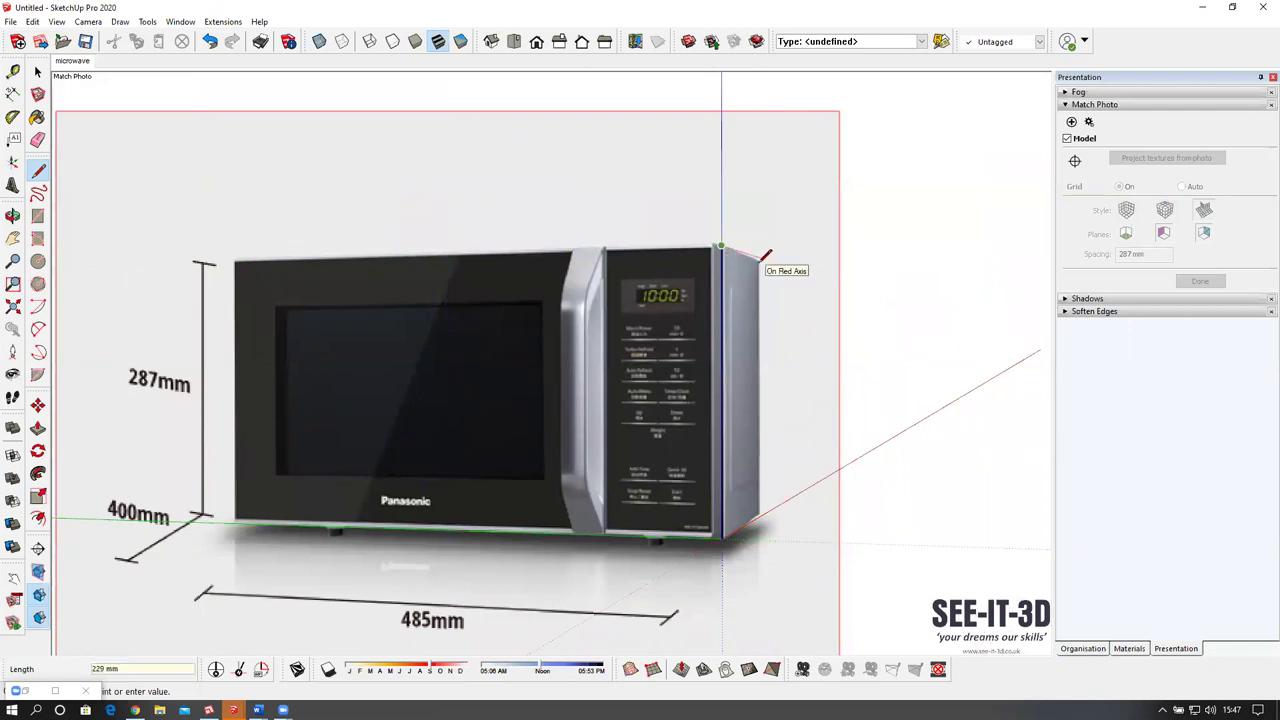
{"action": "type", "text": "400"}
{"action": "key", "text": "Return"}
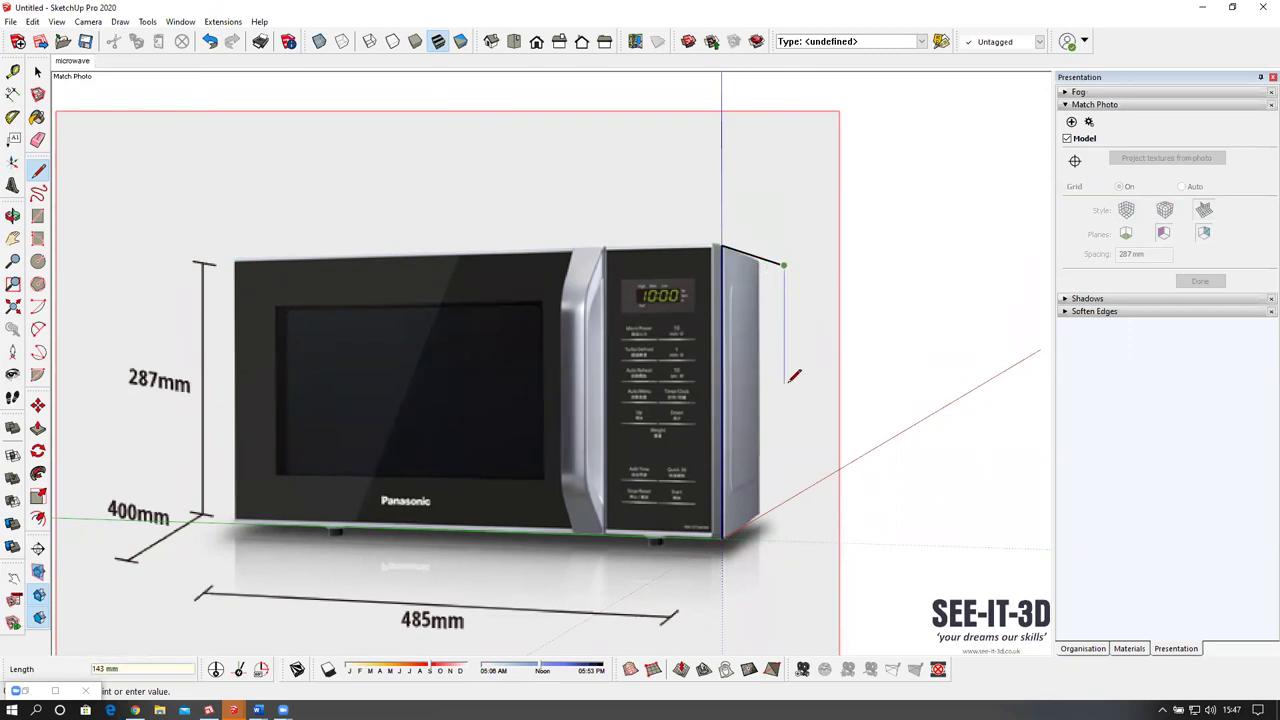
{"action": "left_click", "coordinate": [731, 527]}
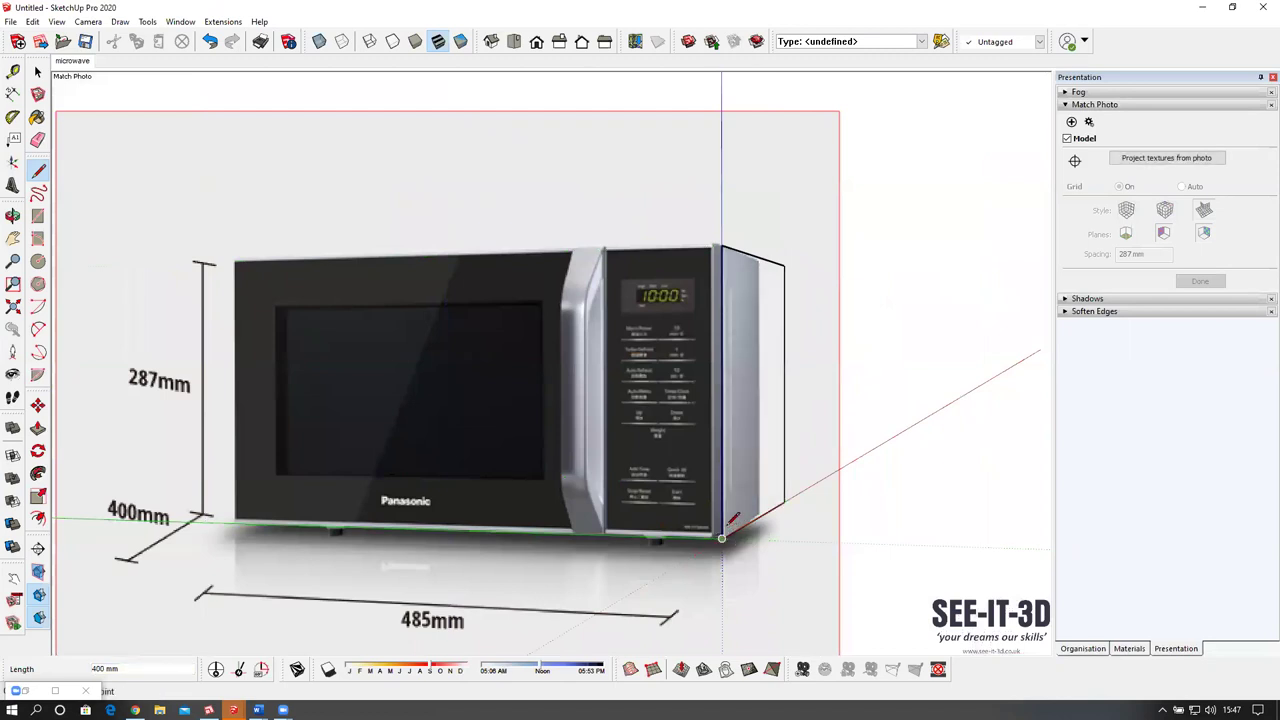
Push/Pull the side face 485 mm to form the microwave's box.
{"action": "key", "text": "p"}
{"action": "left_click", "coordinate": [740, 420]}
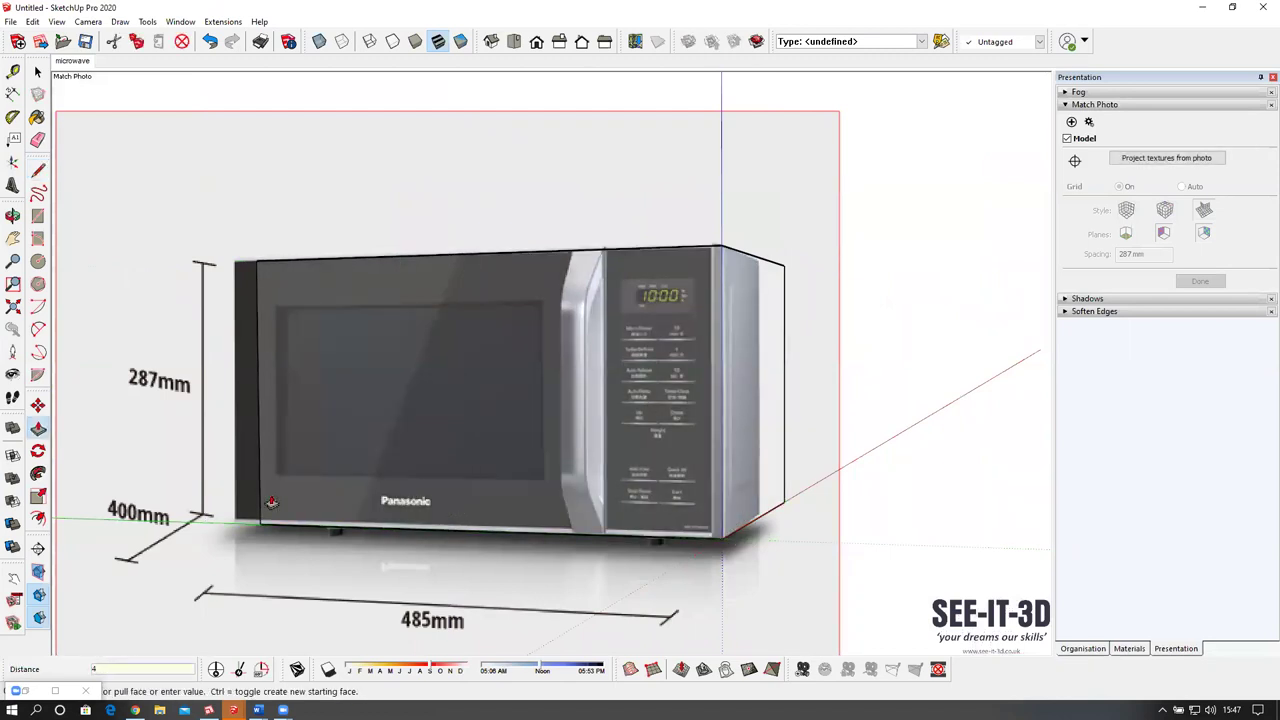
{"action": "key", "text": "Return"}
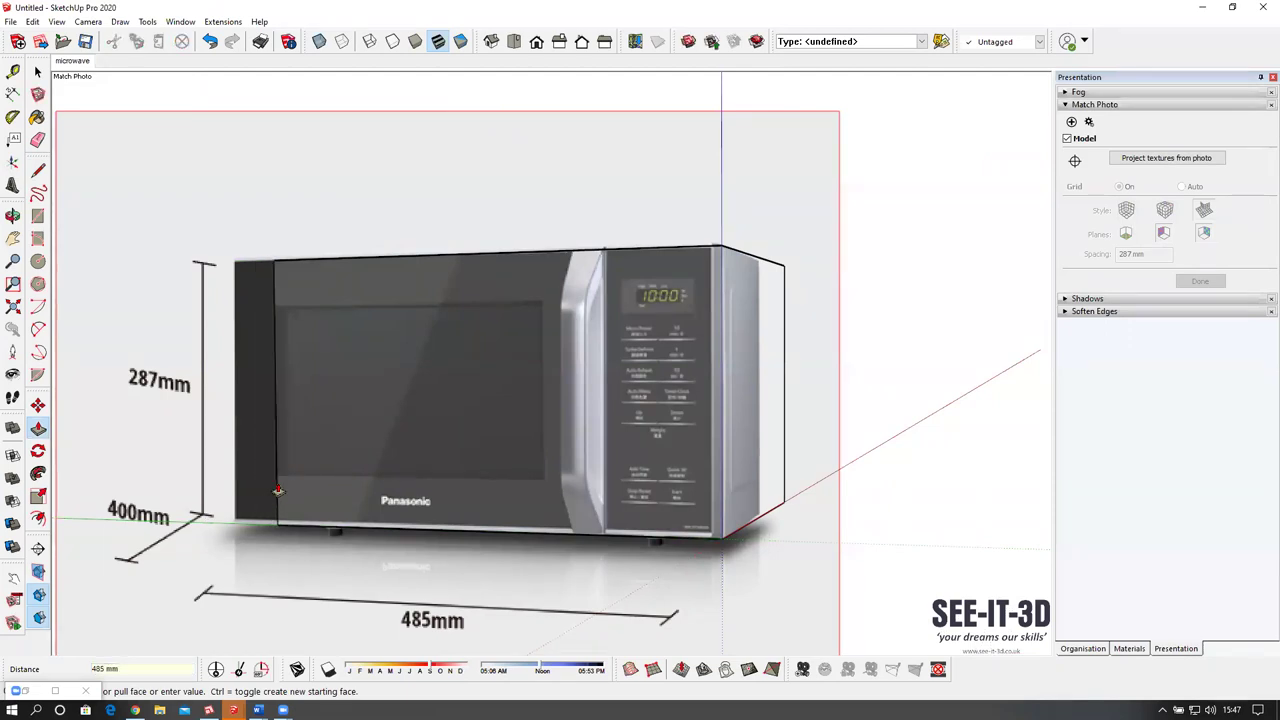
Project the matched photo onto the box's faces as texture and leave the photo view for a front view.
{"action": "right_click", "coordinate": [594, 192]}
{"action": "left_click", "coordinate": [672, 213]}
{"action": "middle_click_drag", "start_coordinate": [666, 217], "coordinate": [418, 345]}
{"action": "middle_click_drag", "start_coordinate": [511, 366], "coordinate": [577, 349]}
{"action": "key", "text": "space"}
{"action": "scroll", "coordinate": [571, 366], "scroll_direction": "up", "scroll_amount": 1}
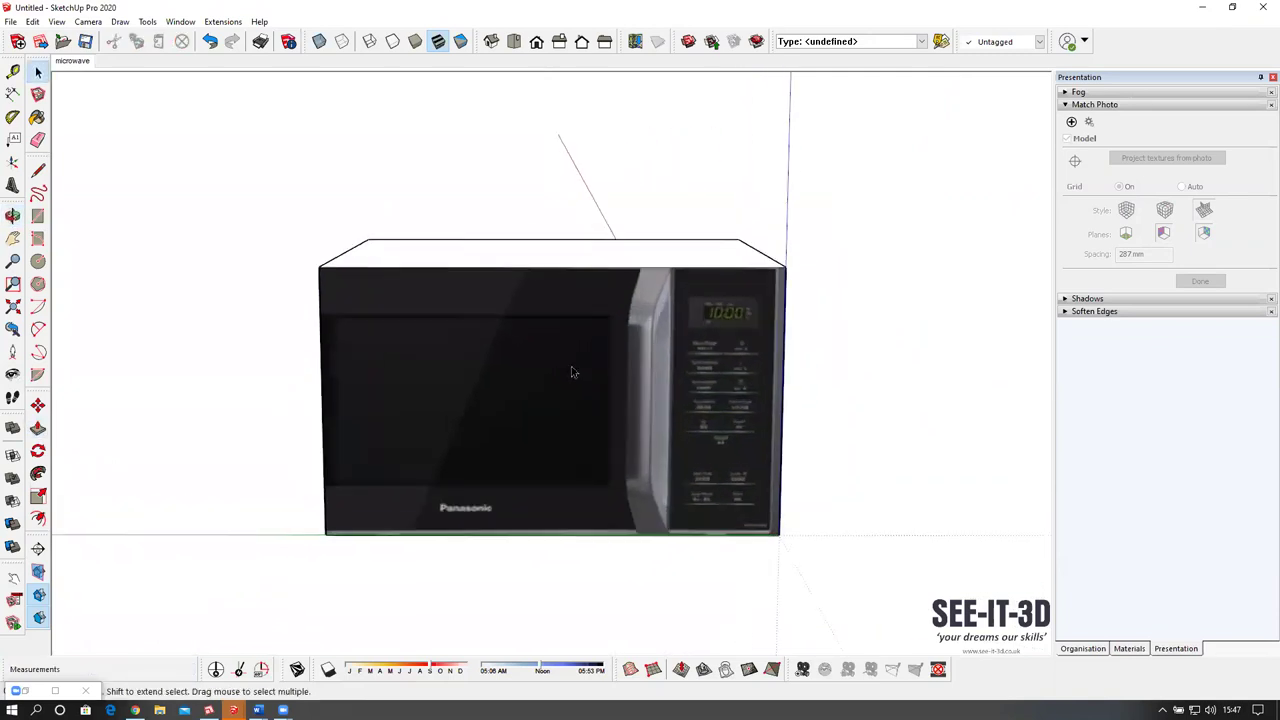
Align the view to the front face and start positioning its texture with Fixed Pins turned off.
{"action": "right_click", "coordinate": [570, 363]}
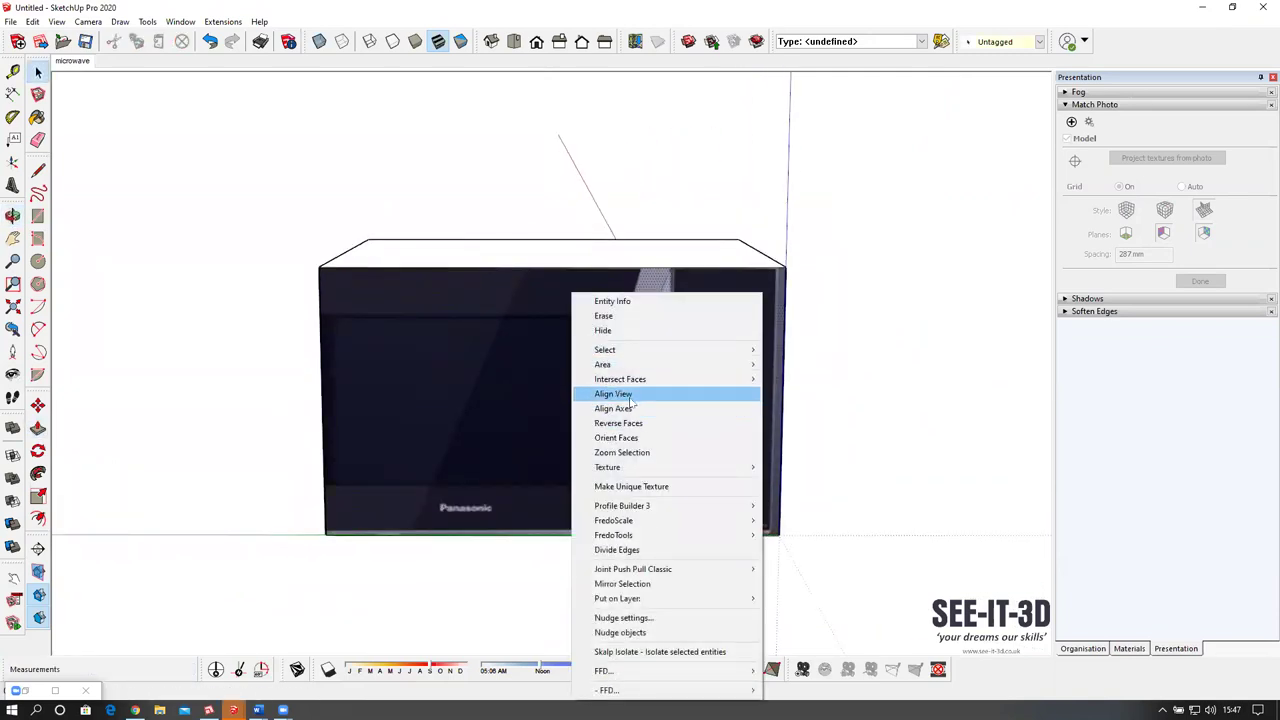
{"action": "left_click", "coordinate": [630, 396]}
{"action": "right_click", "coordinate": [546, 338]}
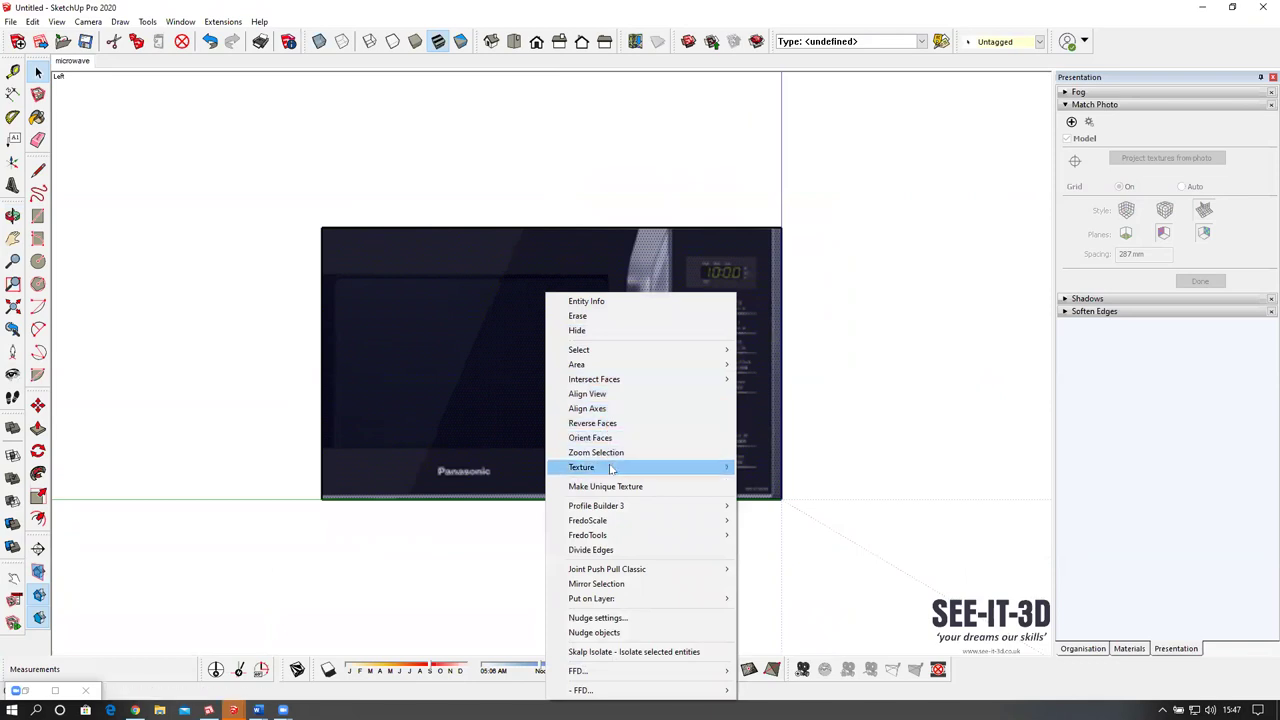
{"action": "mouse_move", "coordinate": [690, 467]}
{"action": "left_click", "coordinate": [795, 466]}
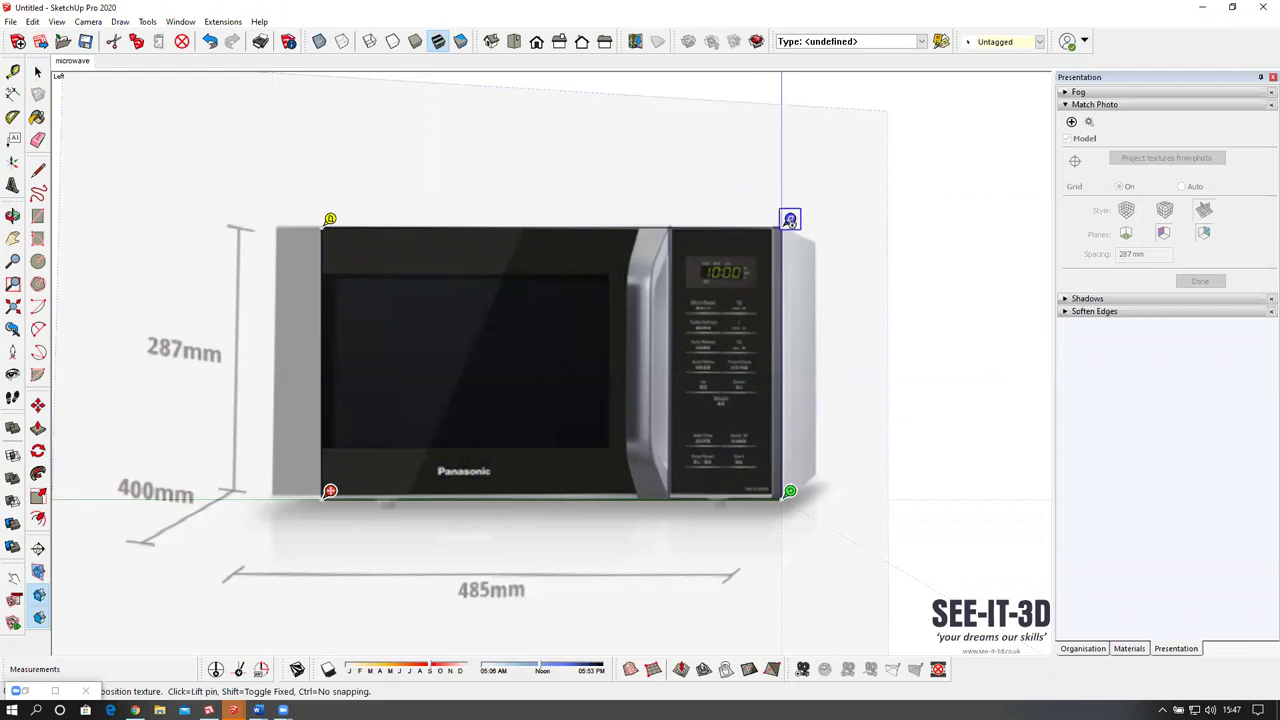
{"action": "right_click", "coordinate": [790, 220]}
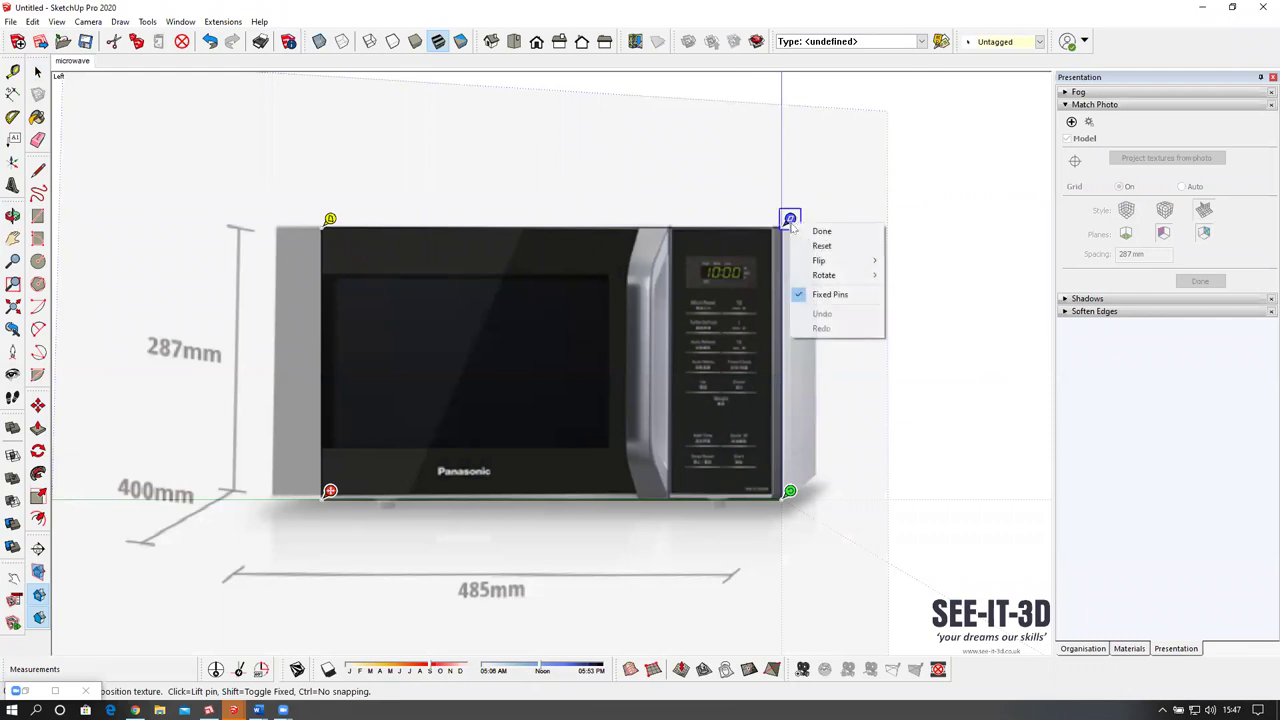
{"action": "left_click", "coordinate": [846, 296]}
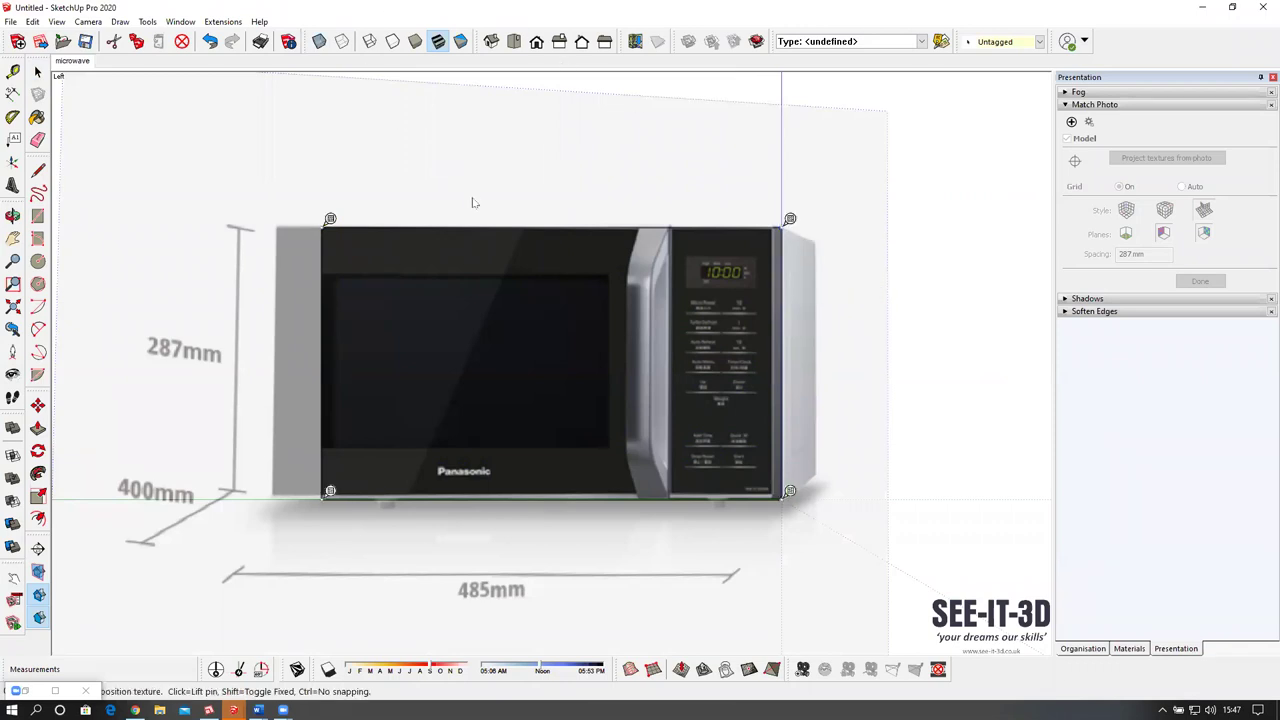
Relocate the front texture's two left pins to the microwave's left corners in the photo.
{"action": "scroll", "coordinate": [249, 195], "scroll_direction": "up", "scroll_amount": 1}
{"action": "left_click_drag", "start_coordinate": [351, 224], "coordinate": [289, 226]}
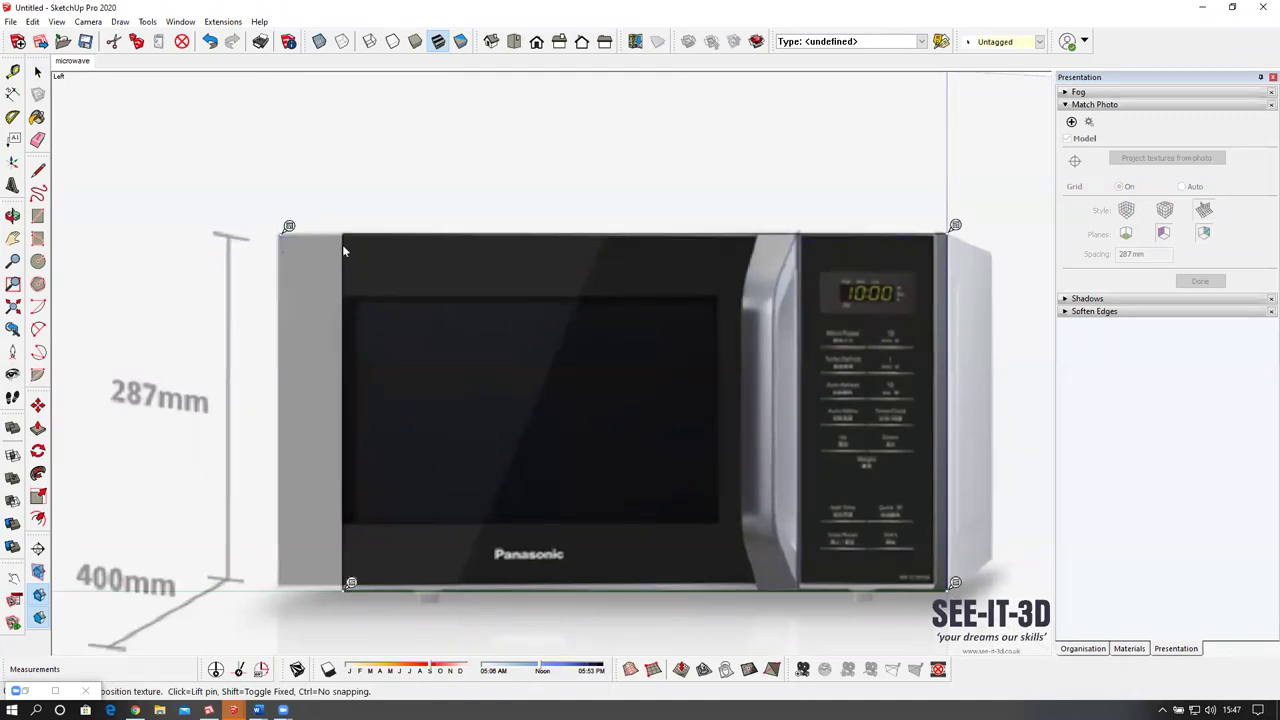
{"action": "left_click_drag", "start_coordinate": [351, 585], "coordinate": [288, 576]}
Stretch the front texture by moving both left pins to the face's left corners, and finish the positioning.
{"action": "middle_click_drag", "start_coordinate": [288, 228], "coordinate": [348, 230]}
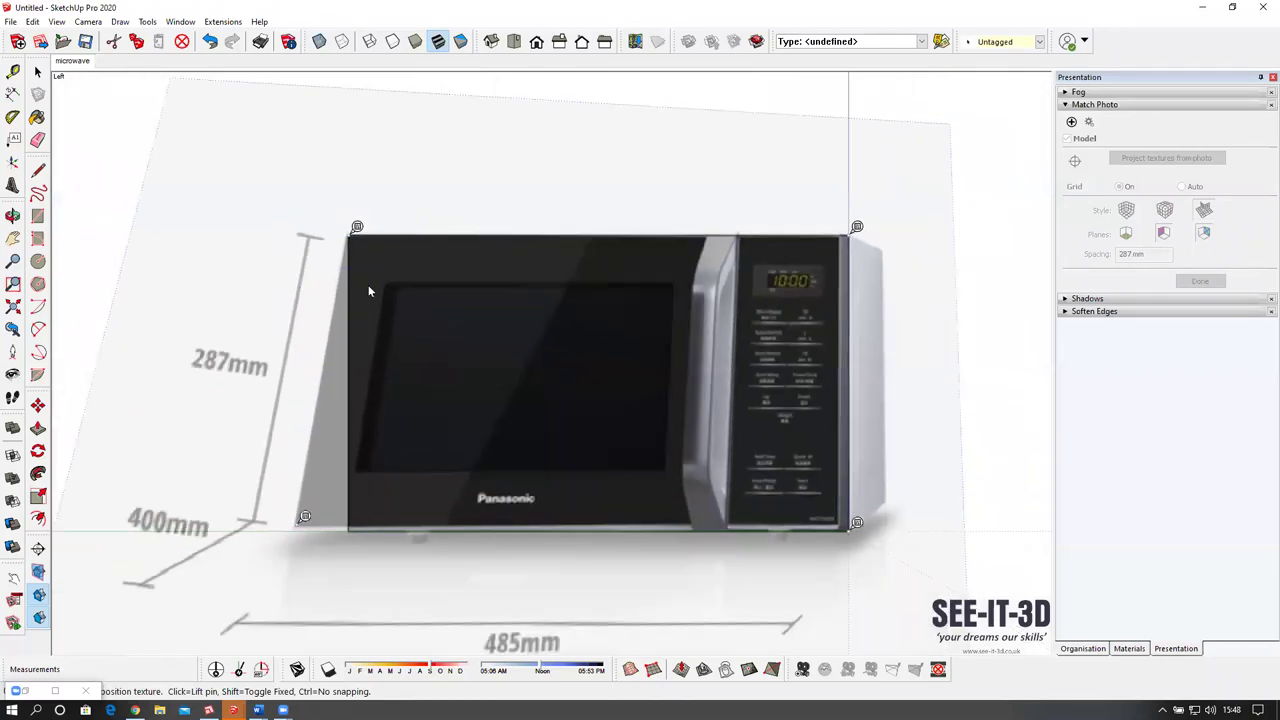
{"action": "middle_click_drag", "start_coordinate": [369, 291], "coordinate": [324, 523]}
{"action": "left_click_drag", "start_coordinate": [314, 496], "coordinate": [361, 499]}
{"action": "scroll", "coordinate": [363, 490], "scroll_direction": "down", "scroll_amount": 1}
{"action": "middle_click_drag", "start_coordinate": [490, 437], "coordinate": [517, 363]}
{"action": "right_click", "coordinate": [517, 364]}
{"action": "left_click", "coordinate": [550, 373]}
Align the view to the microwave's right side face and start positioning its texture.
{"action": "middle_click_drag", "start_coordinate": [743, 413], "coordinate": [531, 392]}
{"action": "right_click", "coordinate": [531, 392]}
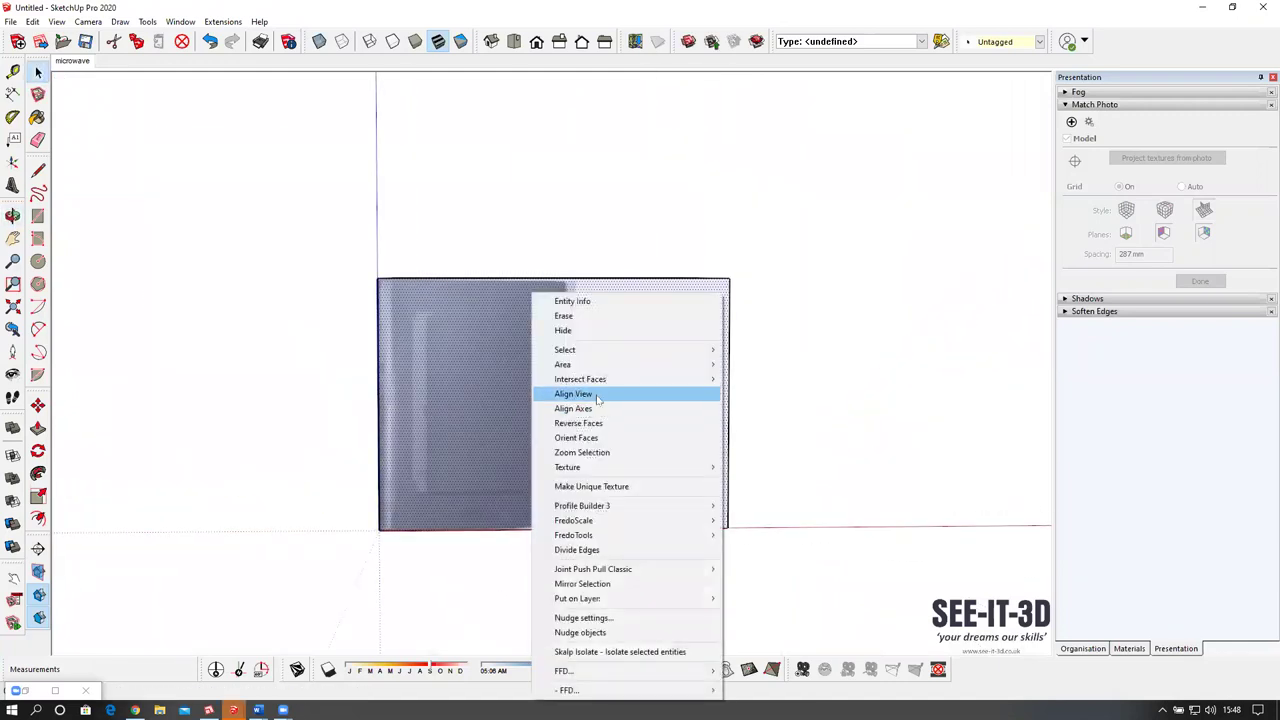
{"action": "left_click", "coordinate": [588, 394]}
{"action": "right_click", "coordinate": [517, 355]}
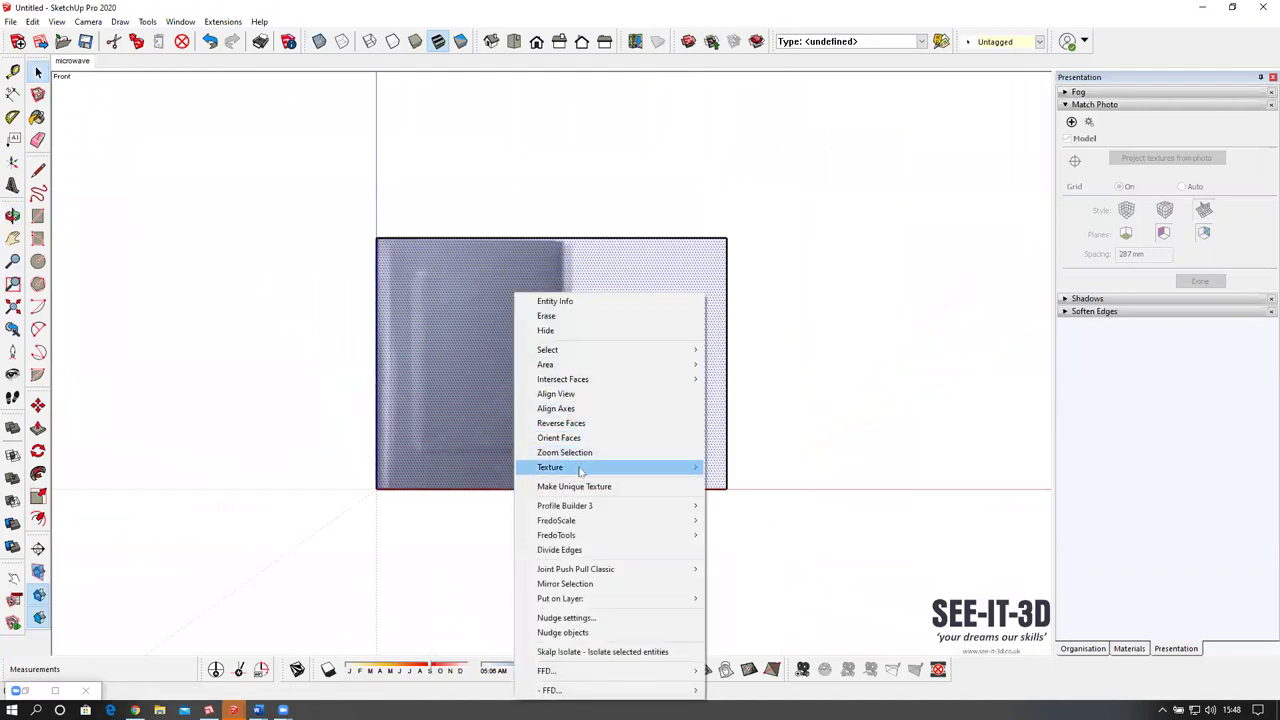
{"action": "mouse_move", "coordinate": [583, 467]}
{"action": "left_click", "coordinate": [770, 470]}
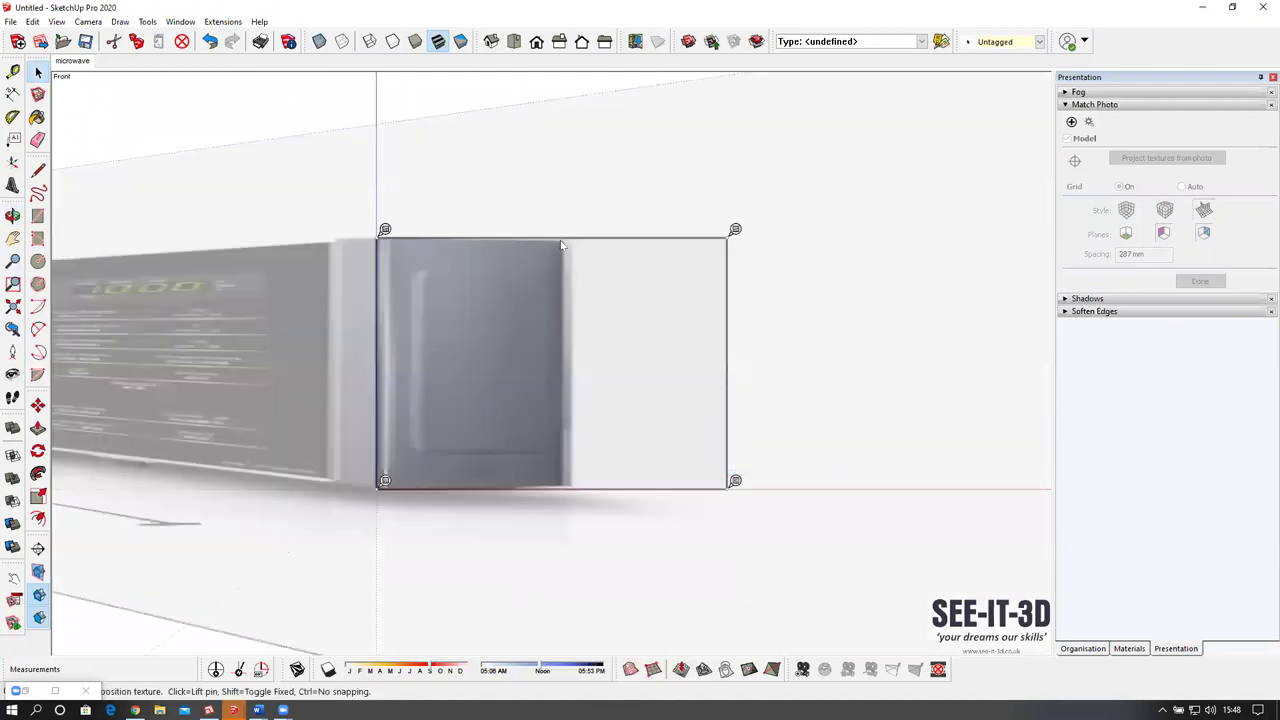
Relocate the side texture's two rear pins to the photographed side panel's rear top and bottom corners.
{"action": "left_click", "coordinate": [735, 230]}
{"action": "scroll", "coordinate": [560, 225], "scroll_direction": "up", "scroll_amount": 3}
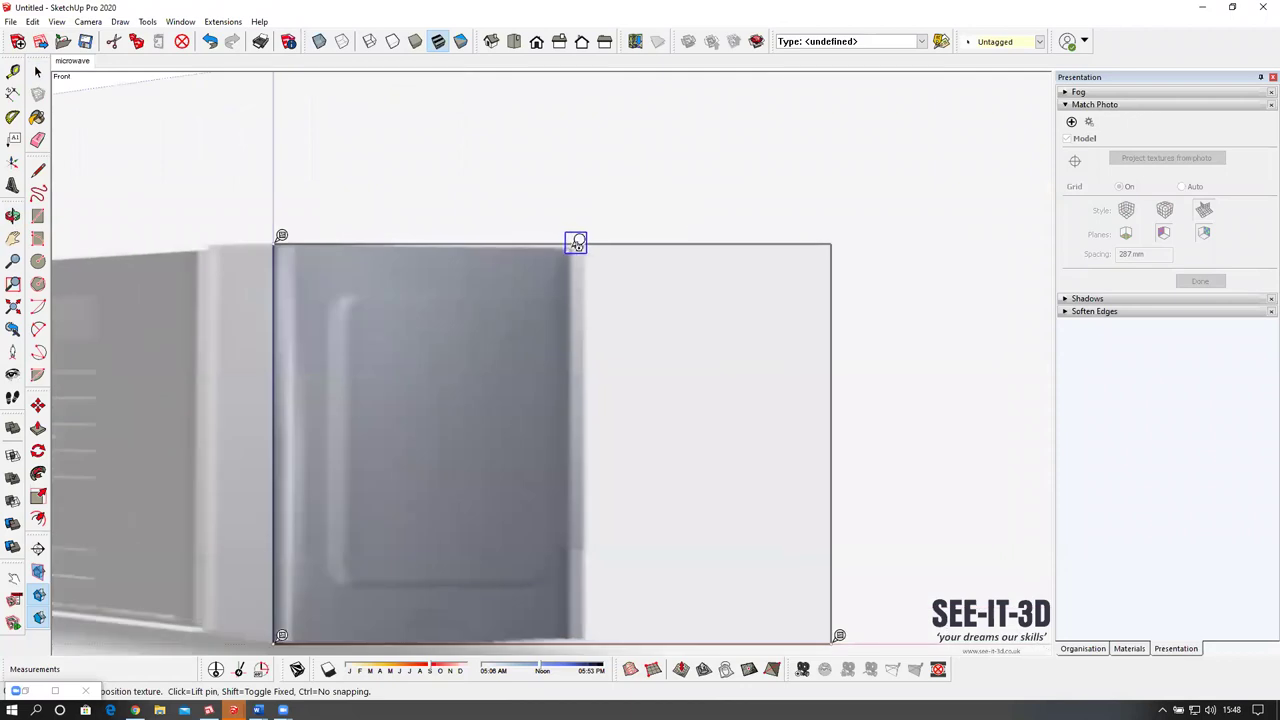
{"action": "left_click", "coordinate": [576, 243]}
{"action": "scroll", "coordinate": [605, 215], "scroll_direction": "down", "scroll_amount": 2}
{"action": "left_click", "coordinate": [772, 511]}
{"action": "left_click", "coordinate": [590, 504]}
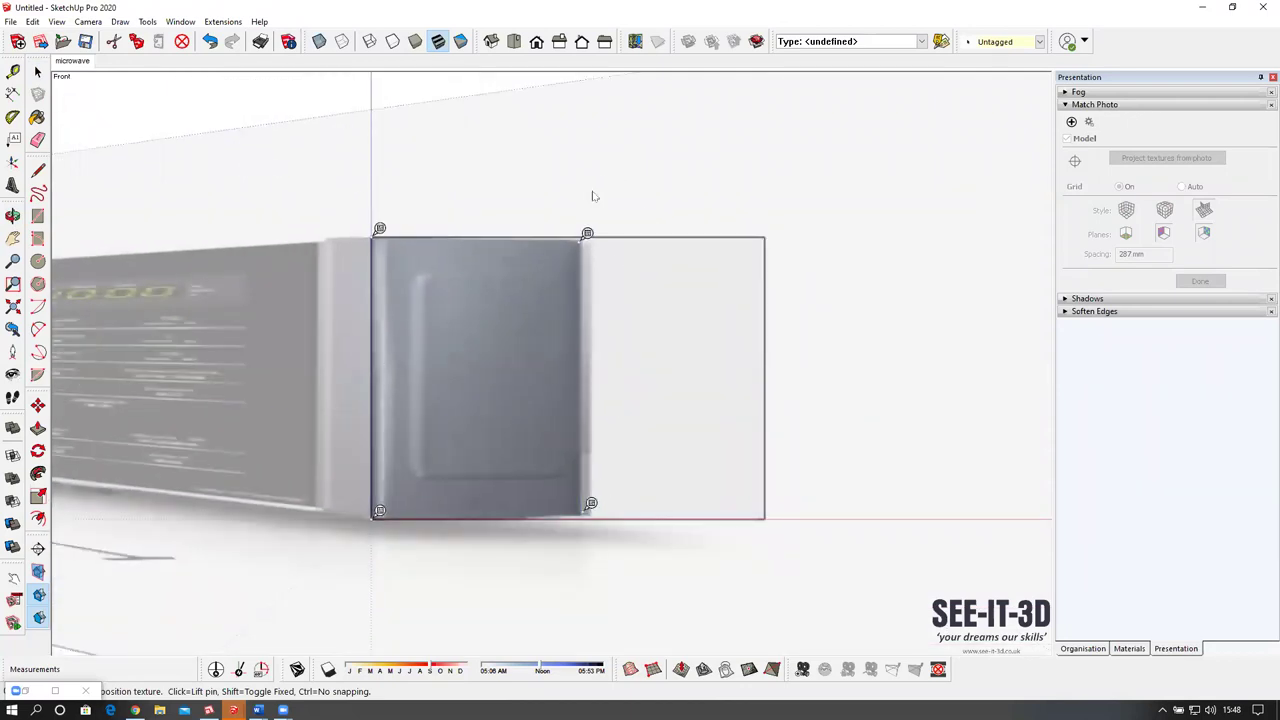
Stretch the side texture by moving both rear pins to the face's rear corners, and finish the positioning.
{"action": "left_click", "coordinate": [587, 234]}
{"action": "left_click", "coordinate": [772, 229]}
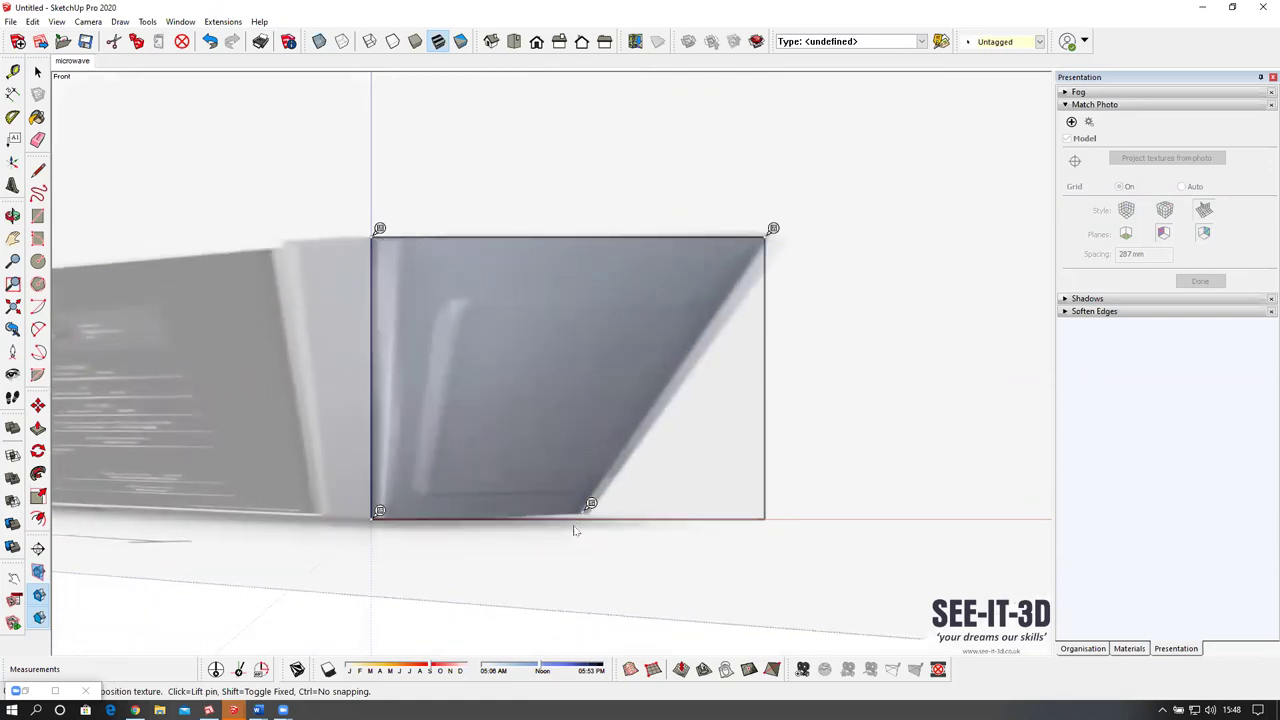
{"action": "left_click", "coordinate": [590, 504]}
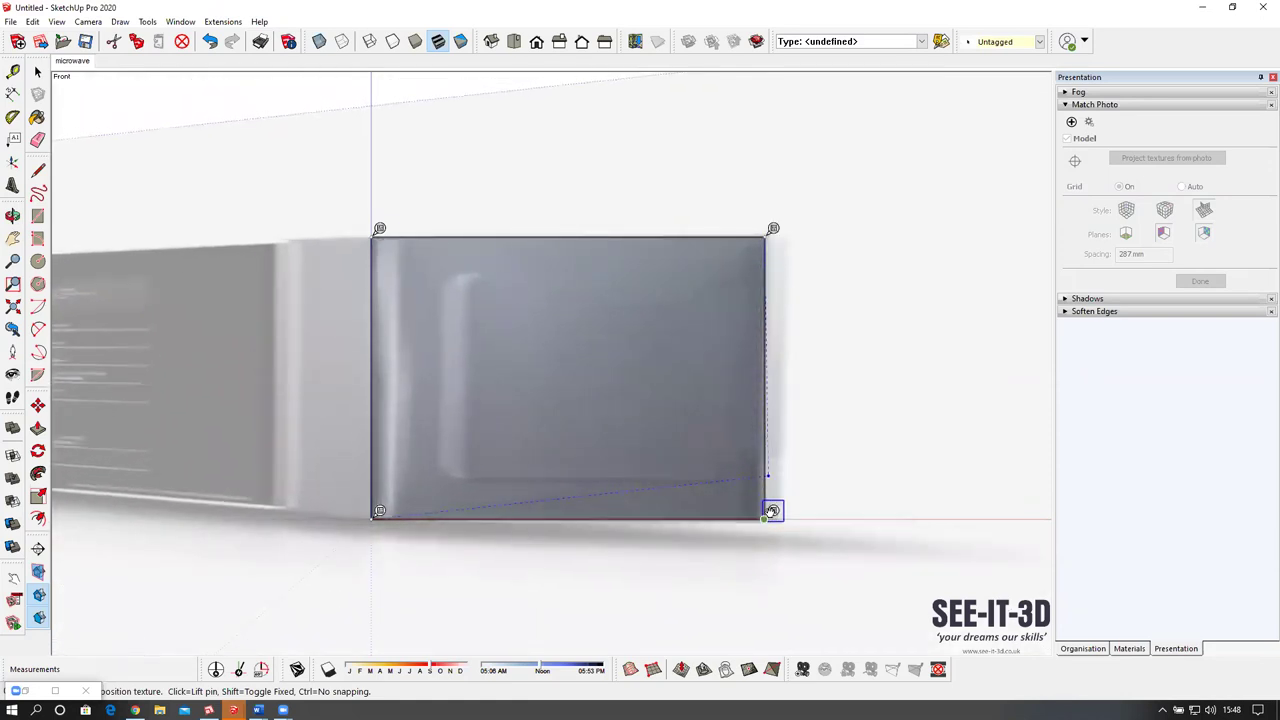
{"action": "scroll", "coordinate": [759, 520], "scroll_direction": "down", "scroll_amount": 2}
{"action": "middle_click_drag", "start_coordinate": [595, 423], "coordinate": [599, 432]}
{"action": "right_click", "coordinate": [580, 398]}
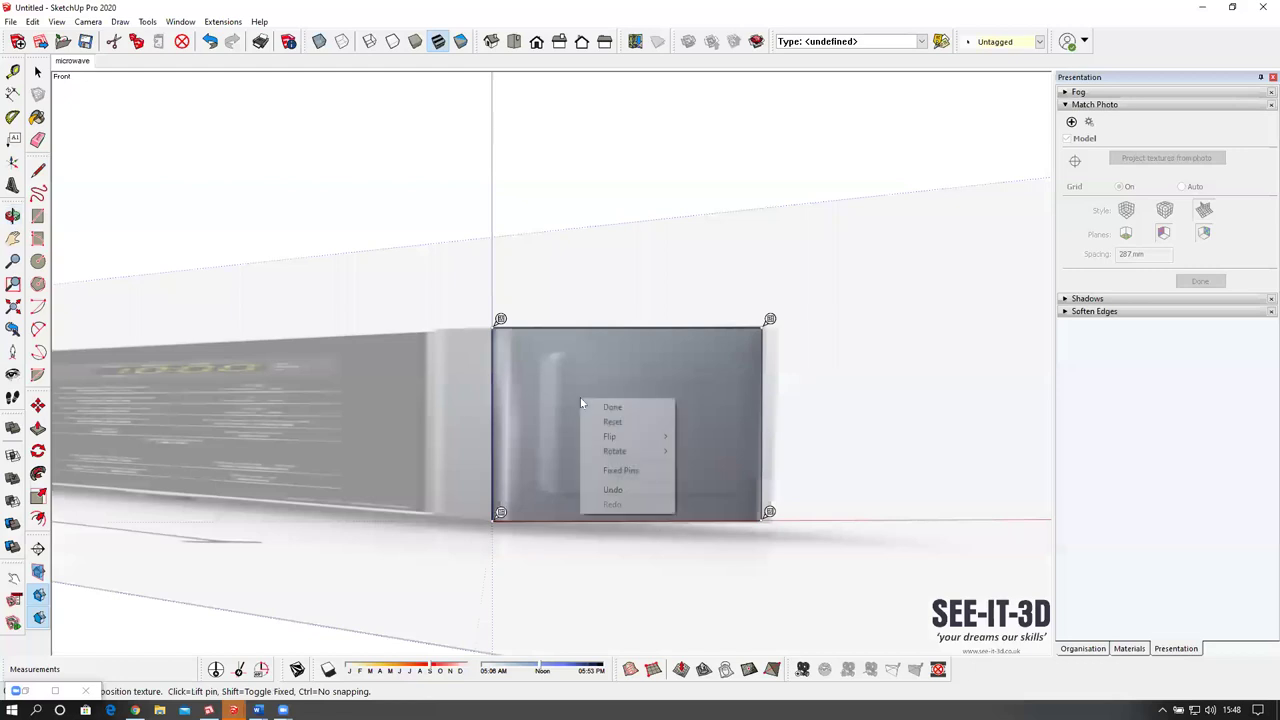
{"action": "left_click", "coordinate": [619, 407]}
Draw a full-height rectangle over the control panel on the front face, from its right trim to the door handle.
{"action": "middle_click_drag", "start_coordinate": [551, 397], "coordinate": [737, 406]}
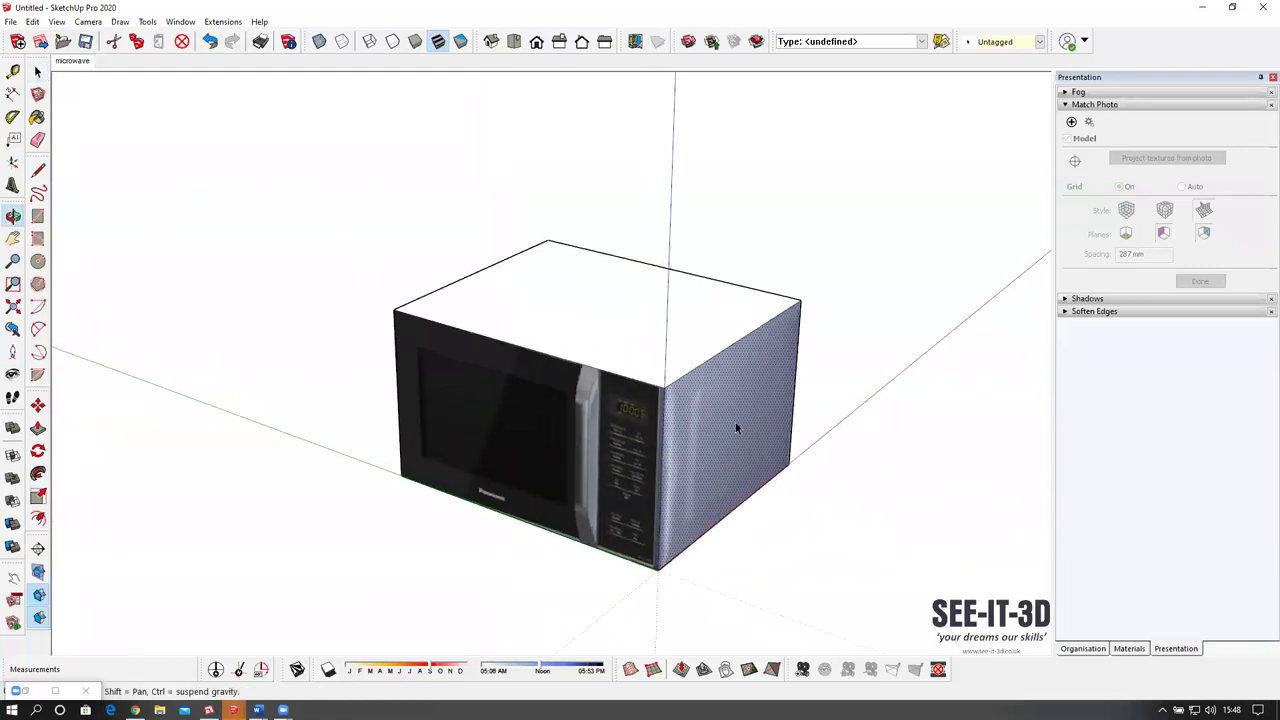
{"action": "scroll", "coordinate": [656, 448], "scroll_direction": "up", "scroll_amount": 2}
{"action": "mouse_move", "coordinate": [656, 448]}
{"action": "middle_mouse_down"}
{"action": "mouse_move", "coordinate": [592, 408]}
{"action": "mouse_move", "coordinate": [563, 356]}
{"action": "mouse_move", "coordinate": [678, 342]}
{"action": "mouse_move", "coordinate": [631, 340]}
{"action": "mouse_move", "coordinate": [640, 318]}
{"action": "middle_mouse_up"}
{"action": "scroll", "coordinate": [617, 340], "scroll_direction": "up", "scroll_amount": 2}
{"action": "key", "text": "r"}
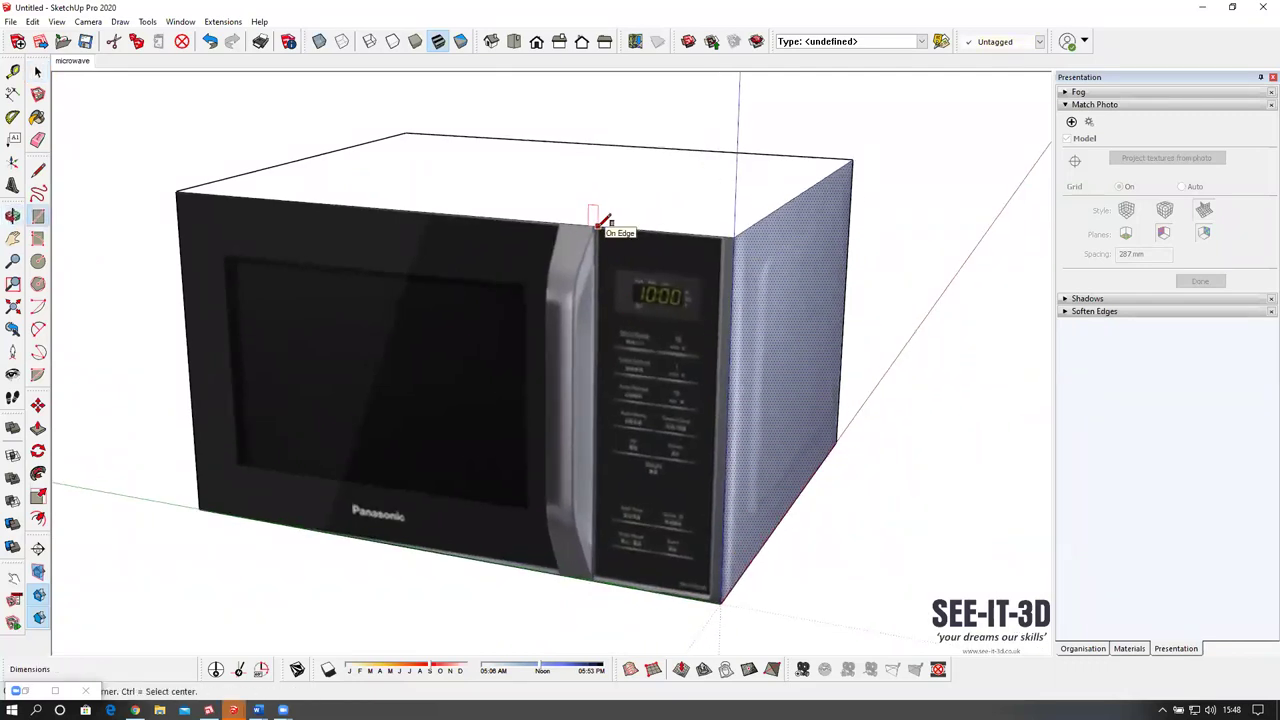
{"action": "scroll", "coordinate": [720, 262], "scroll_direction": "up", "scroll_amount": 3}
{"action": "left_click", "coordinate": [720, 221]}
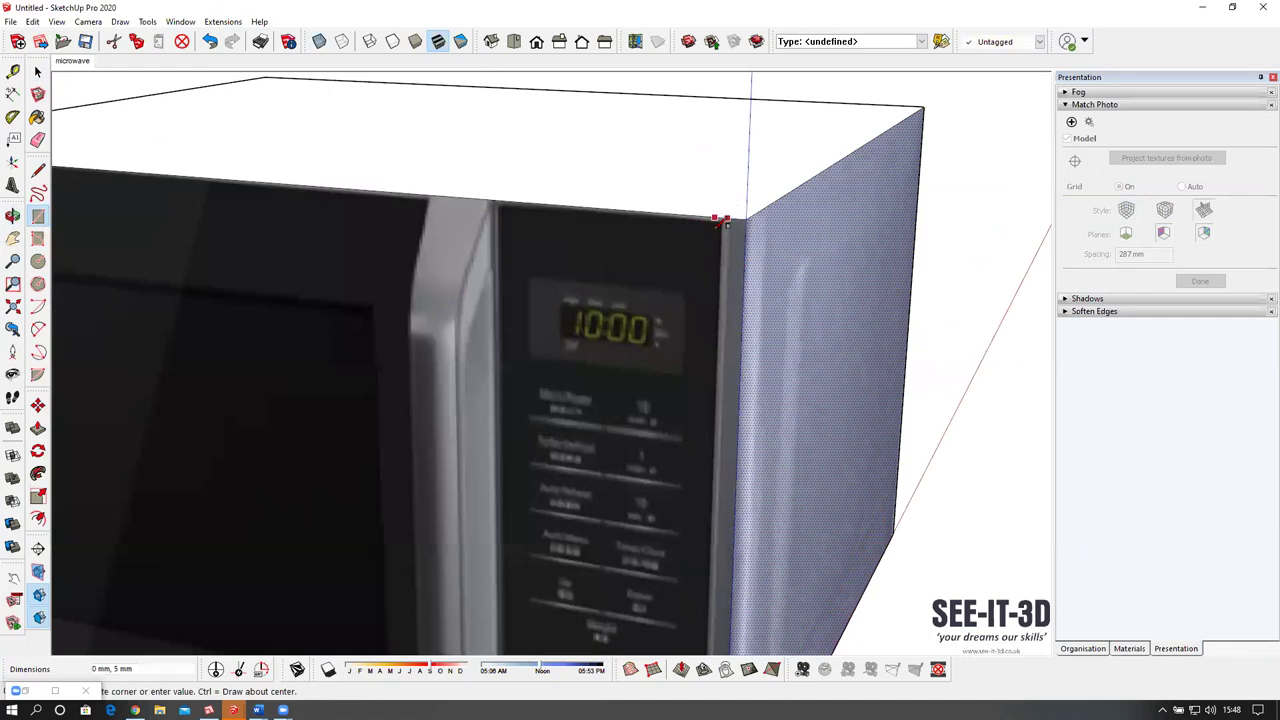
{"action": "scroll", "coordinate": [720, 221], "scroll_direction": "down", "scroll_amount": 3}
{"action": "scroll", "coordinate": [595, 530], "scroll_direction": "up", "scroll_amount": 3}
{"action": "scroll", "coordinate": [590, 541], "scroll_direction": "down", "scroll_amount": 3}
{"action": "left_click", "coordinate": [580, 550]}
{"action": "scroll", "coordinate": [650, 415], "scroll_direction": "up", "scroll_amount": 2}
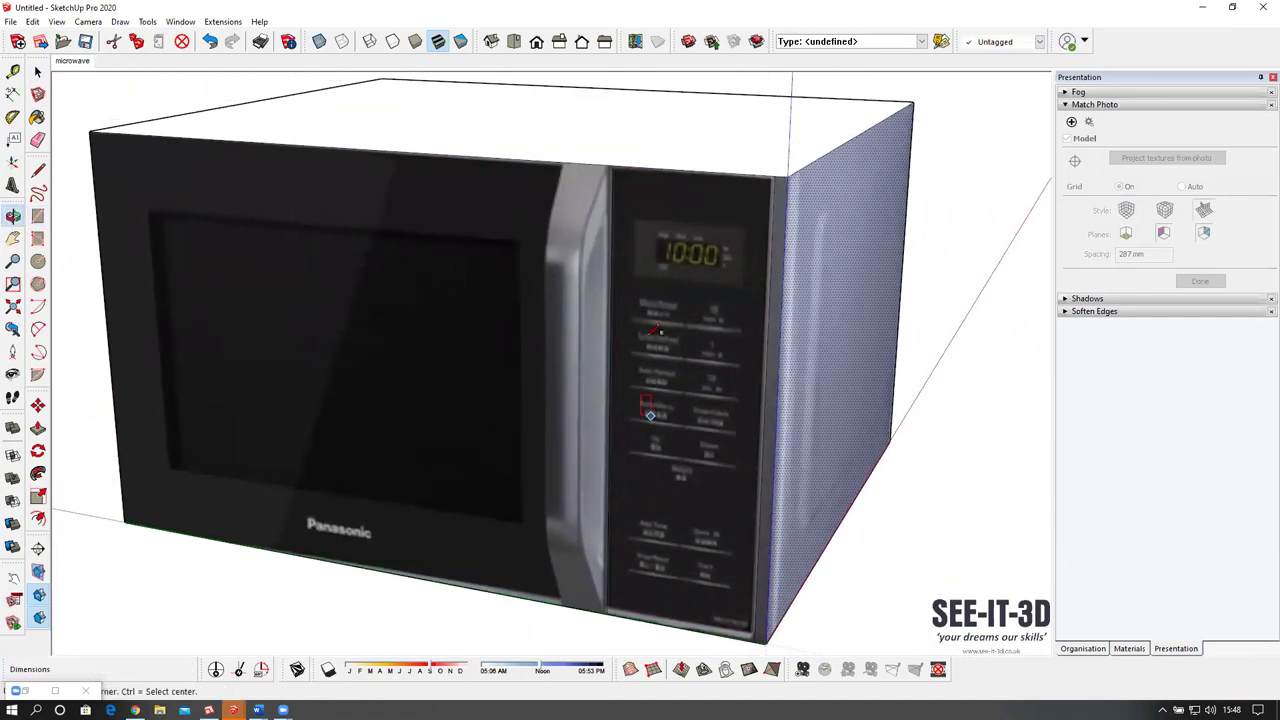
Turn on X-ray display and copy the control panel's left edge across the handle to outline a vertical handle strip.
{"action": "key", "text": "space"}
{"action": "scroll", "coordinate": [610, 324], "scroll_direction": "up", "scroll_amount": 1}
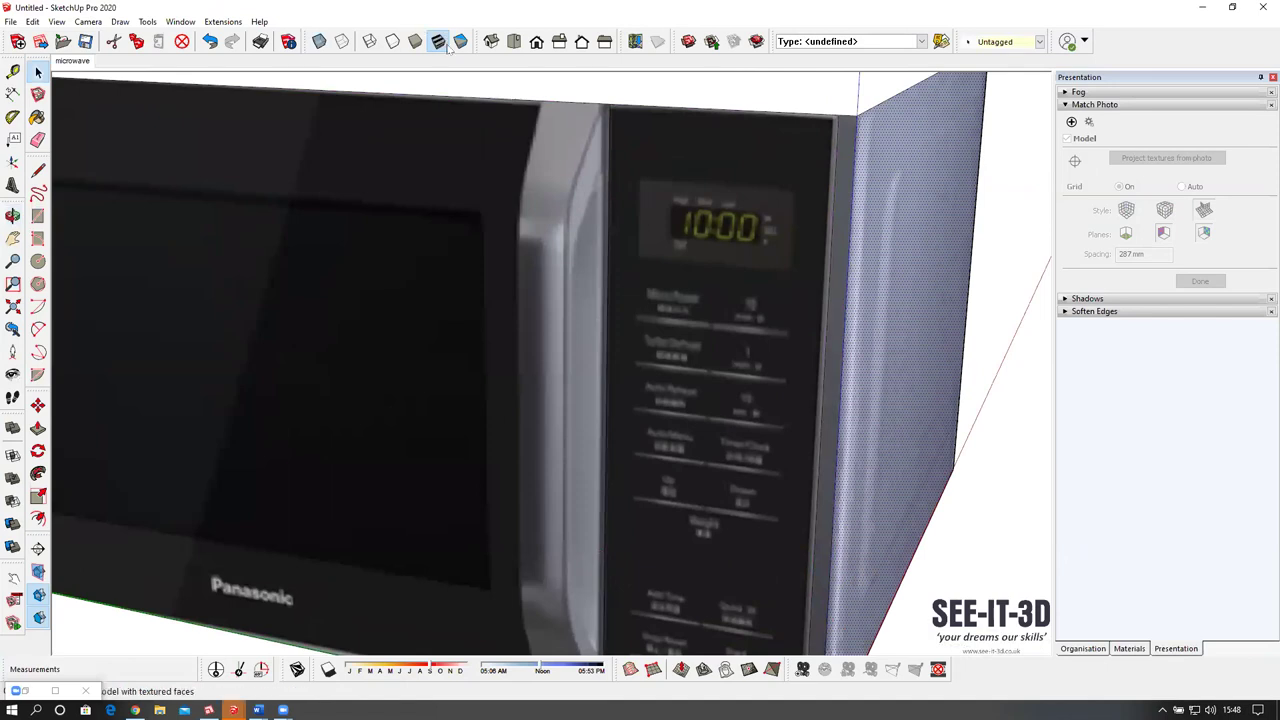
{"action": "left_click", "coordinate": [319, 41]}
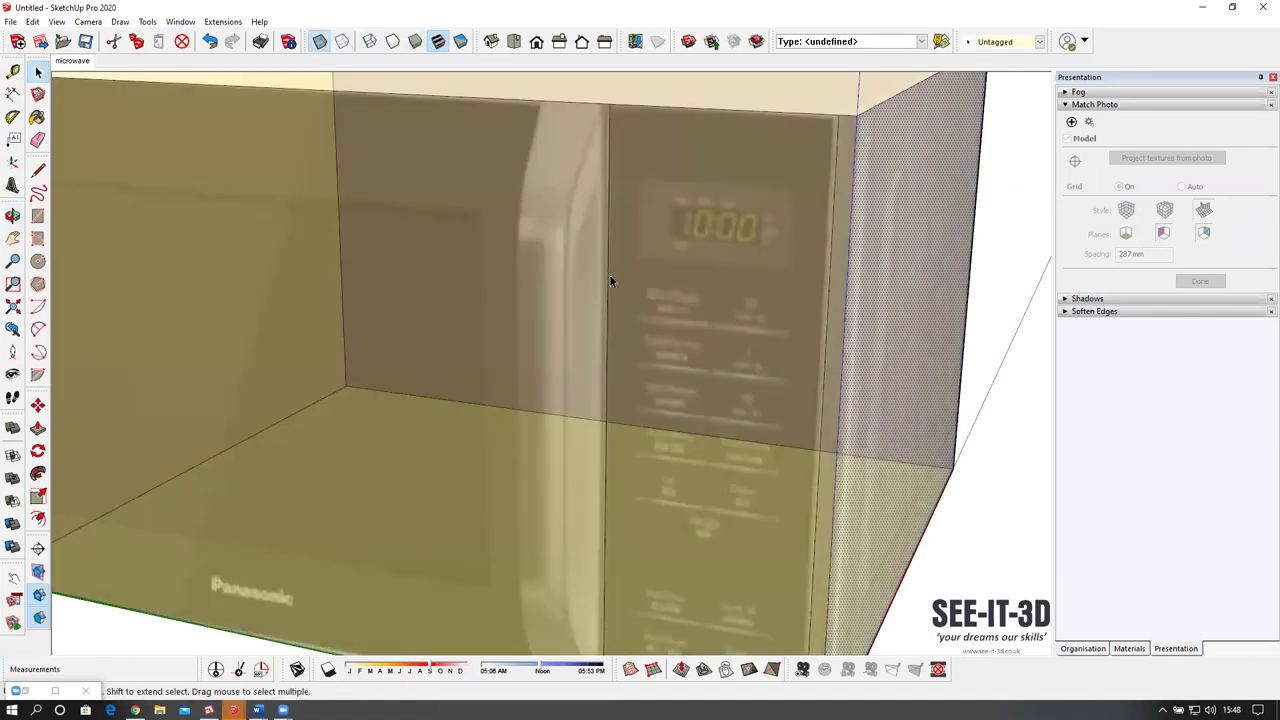
{"action": "left_click", "coordinate": [609, 276]}
{"action": "key", "text": "m"}
{"action": "left_click", "coordinate": [609, 275]}
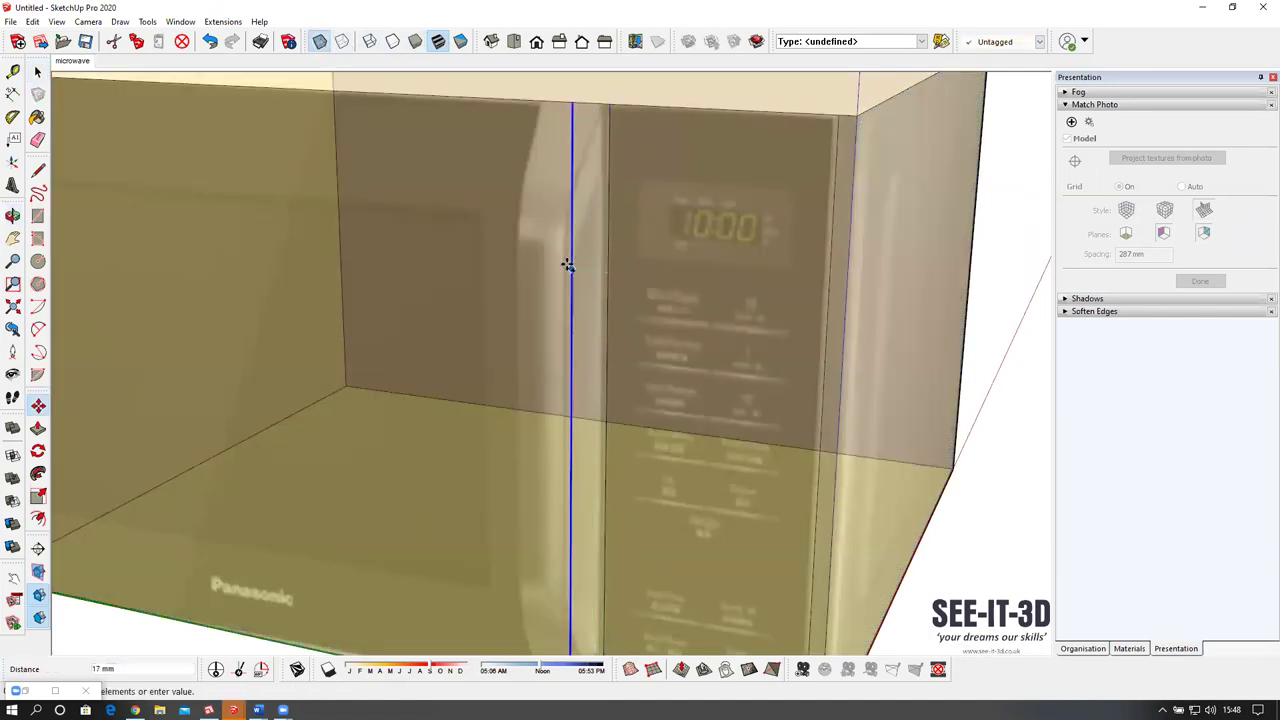
{"action": "left_click", "coordinate": [551, 261]}
{"action": "scroll", "coordinate": [574, 214], "scroll_direction": "down", "scroll_amount": 3}
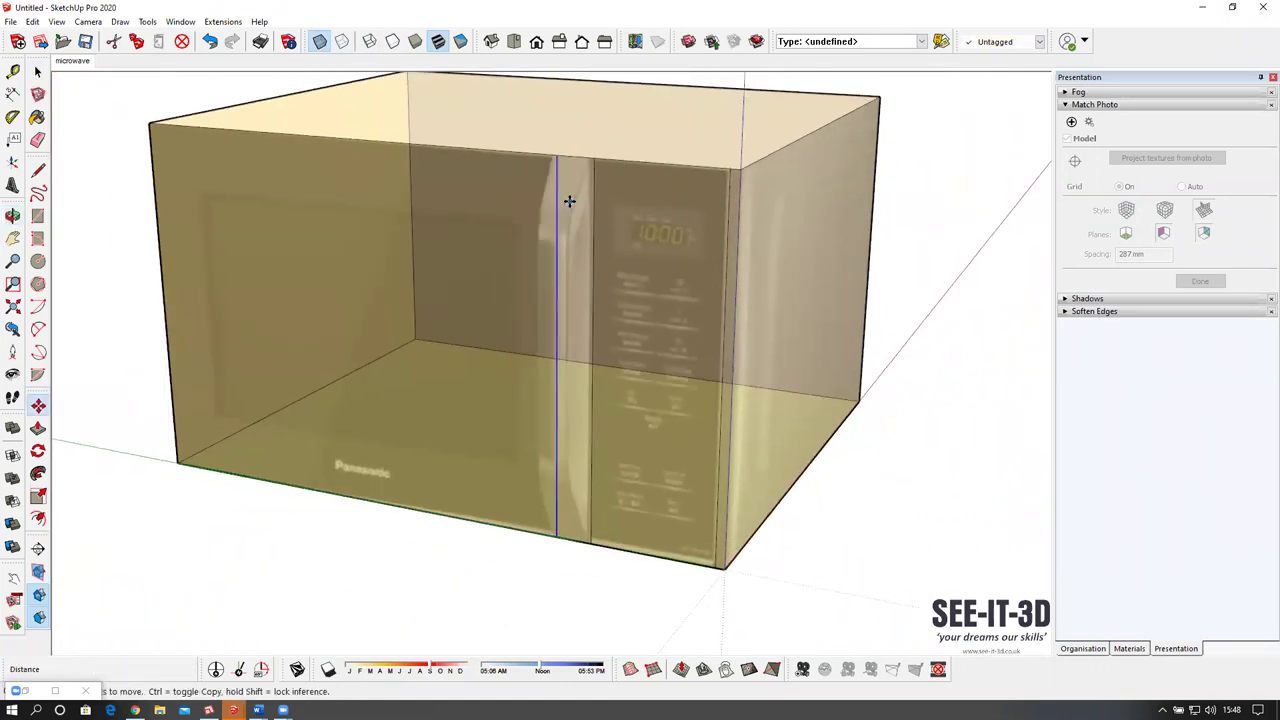
{"action": "scroll", "coordinate": [569, 201], "scroll_direction": "up", "scroll_amount": 2}
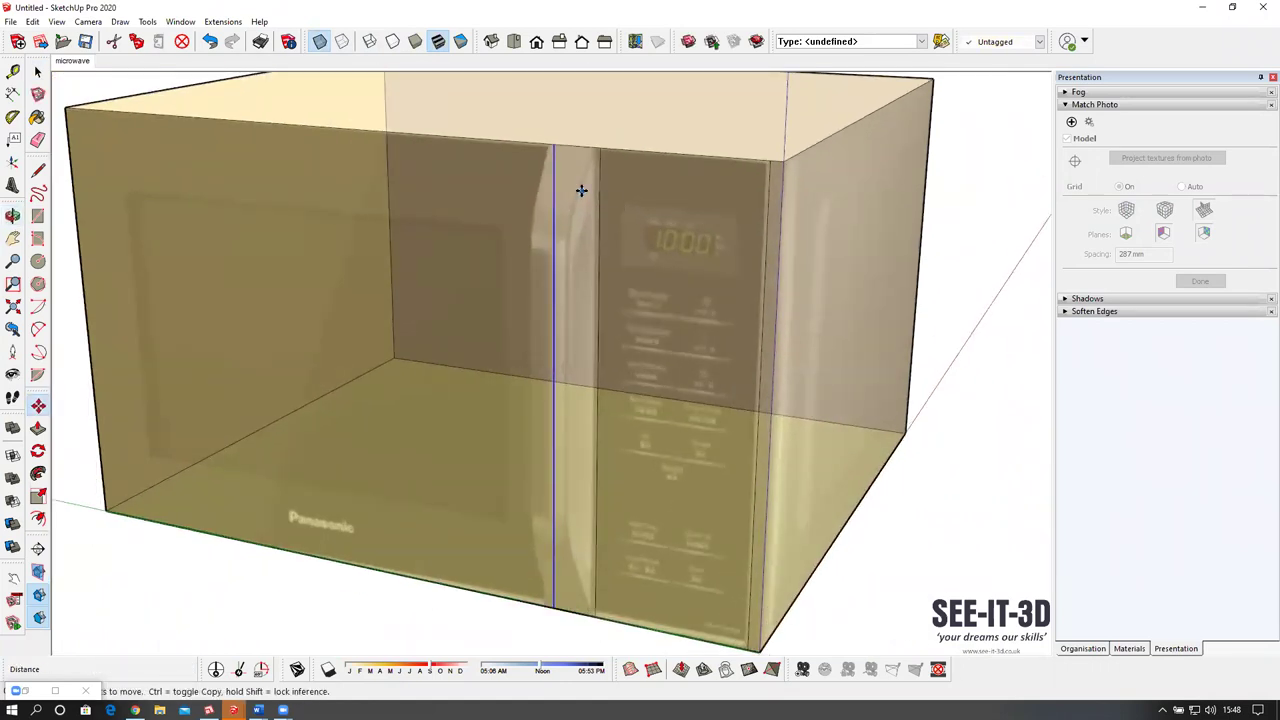
Pull the handle strip outward about 29 mm from the front face and turn off X-ray display.
{"action": "key", "text": "p"}
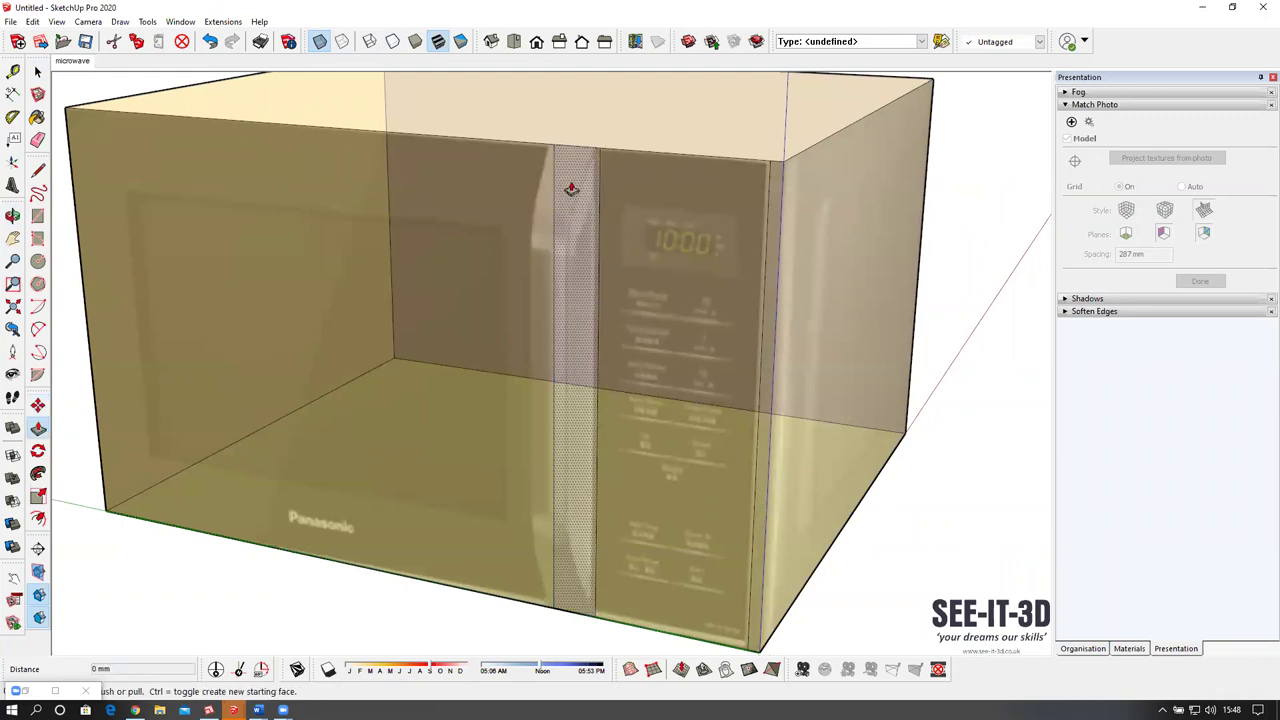
{"action": "left_click_drag", "start_coordinate": [580, 194], "coordinate": [565, 213]}
{"action": "middle_click_drag", "start_coordinate": [565, 213], "coordinate": [480, 207]}
{"action": "left_click", "coordinate": [321, 44]}
{"action": "scroll", "coordinate": [477, 200], "scroll_direction": "up", "scroll_amount": 4}
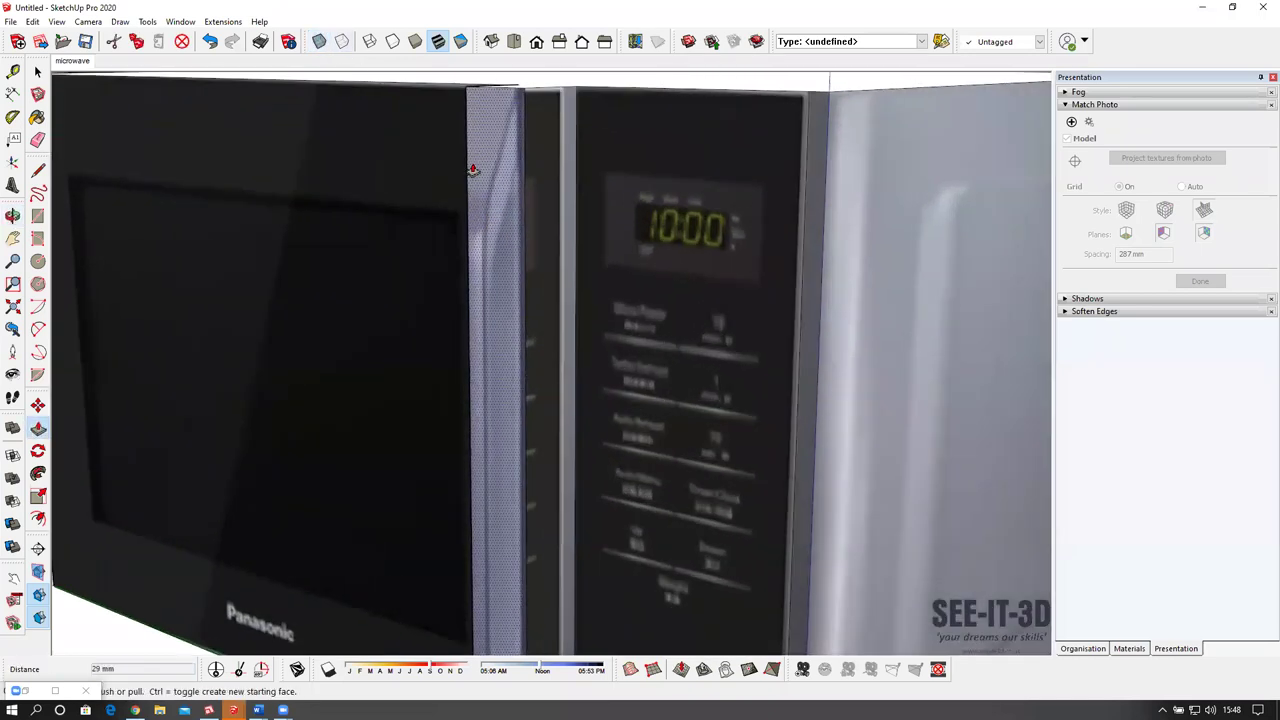
Draw a diagonal line across the handle's side near its upper end and push the outer triangle through the handle to bevel it.
{"action": "key", "text": "l"}
{"action": "left_click", "coordinate": [524, 213]}
{"action": "left_click", "coordinate": [576, 86]}
{"action": "middle_click_drag", "start_coordinate": [560, 176], "coordinate": [569, 173]}
{"action": "key", "text": "p"}
{"action": "left_click", "coordinate": [512, 158]}
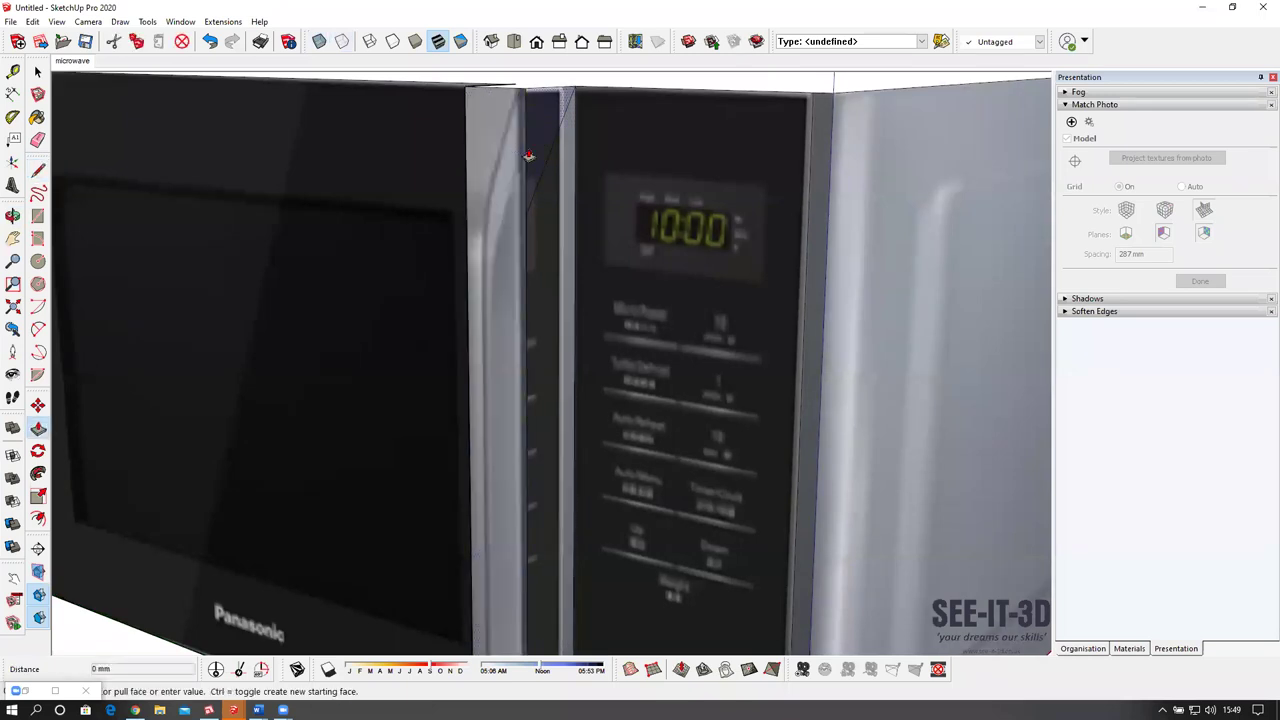
{"action": "left_click", "coordinate": [473, 186]}
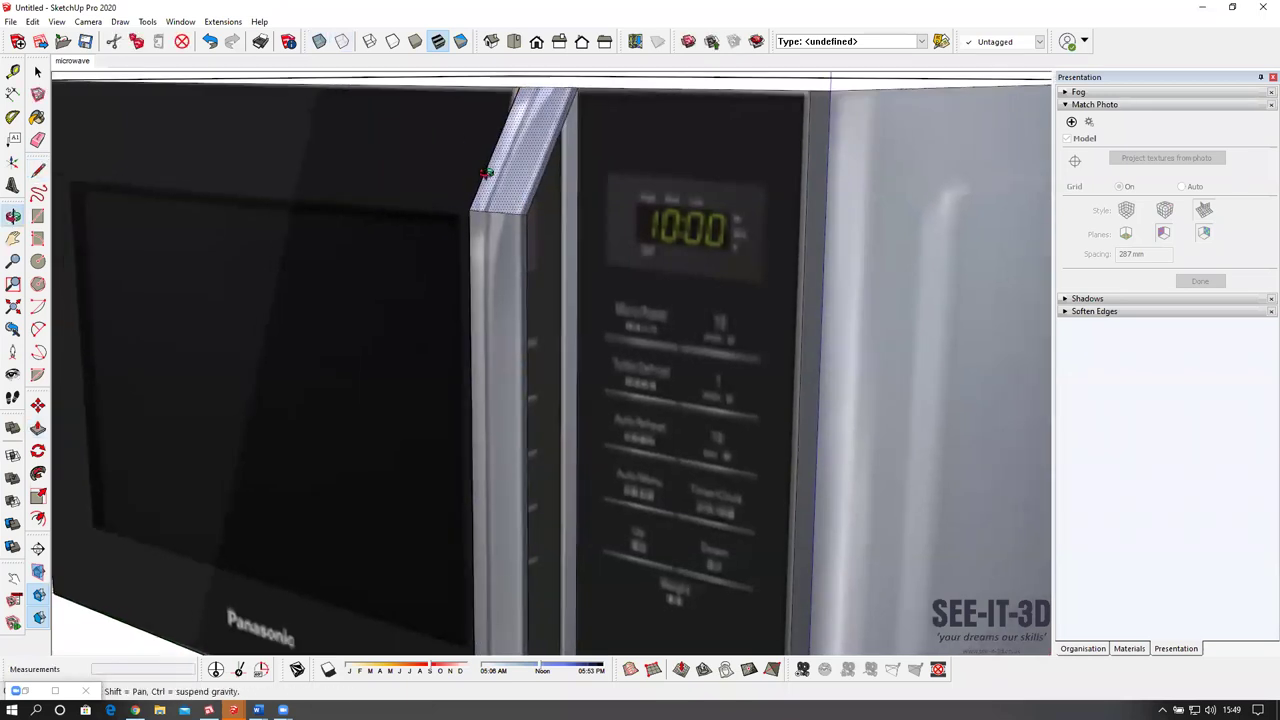
{"action": "scroll", "coordinate": [539, 238], "scroll_direction": "up", "scroll_amount": 2}
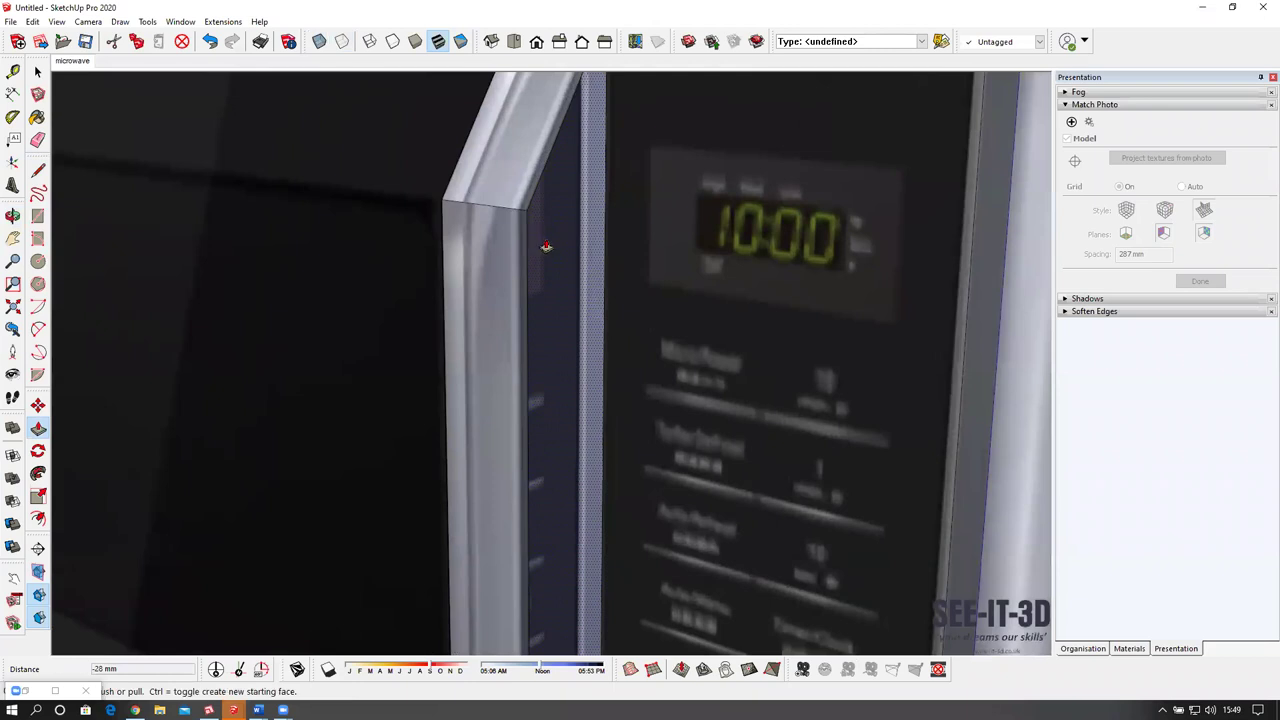
Draw a tangent arc on the handle's side face across the corner of its upper bend.
{"action": "scroll", "coordinate": [546, 246], "scroll_direction": "up", "scroll_amount": 2}
{"action": "key", "text": "a"}
{"action": "left_click", "coordinate": [527, 125]}
{"action": "double_click", "coordinate": [508, 236]}
{"action": "scroll", "coordinate": [522, 218], "scroll_direction": "down", "scroll_amount": 1}
Push the sliver outside the arc 28 mm through the handle to round its upper bend.
{"action": "key", "text": "p"}
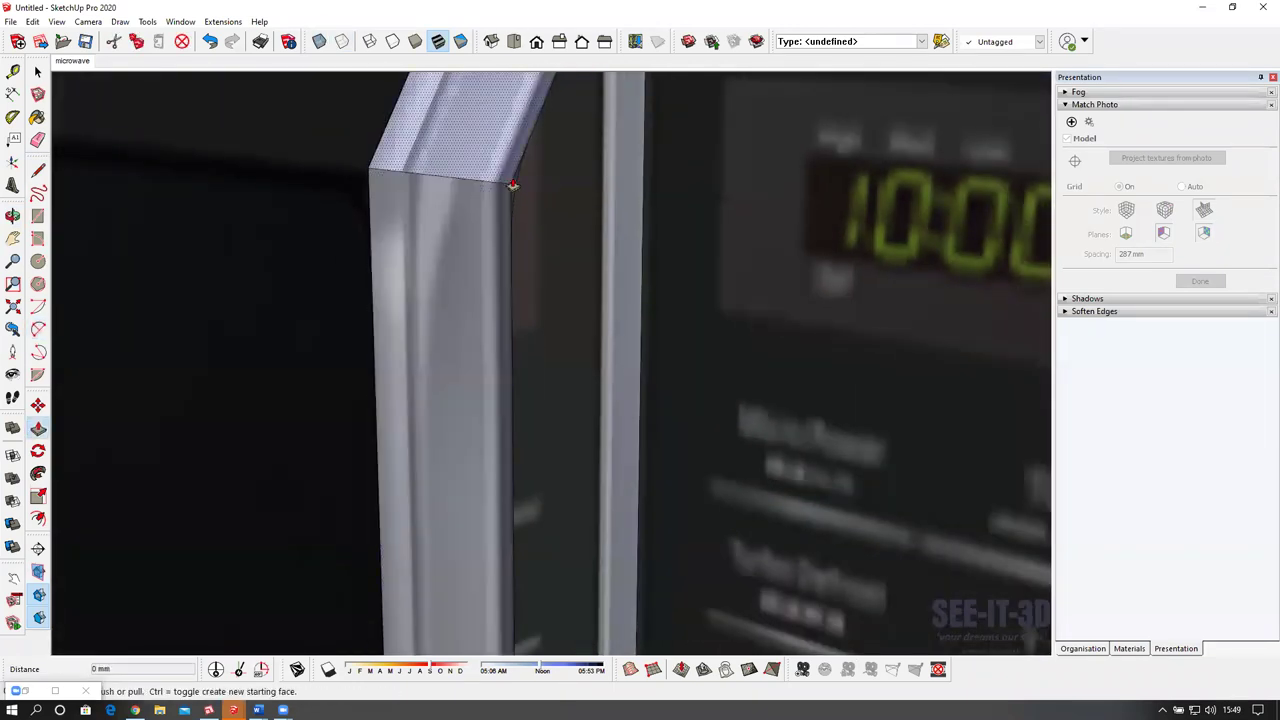
{"action": "left_click", "coordinate": [513, 192]}
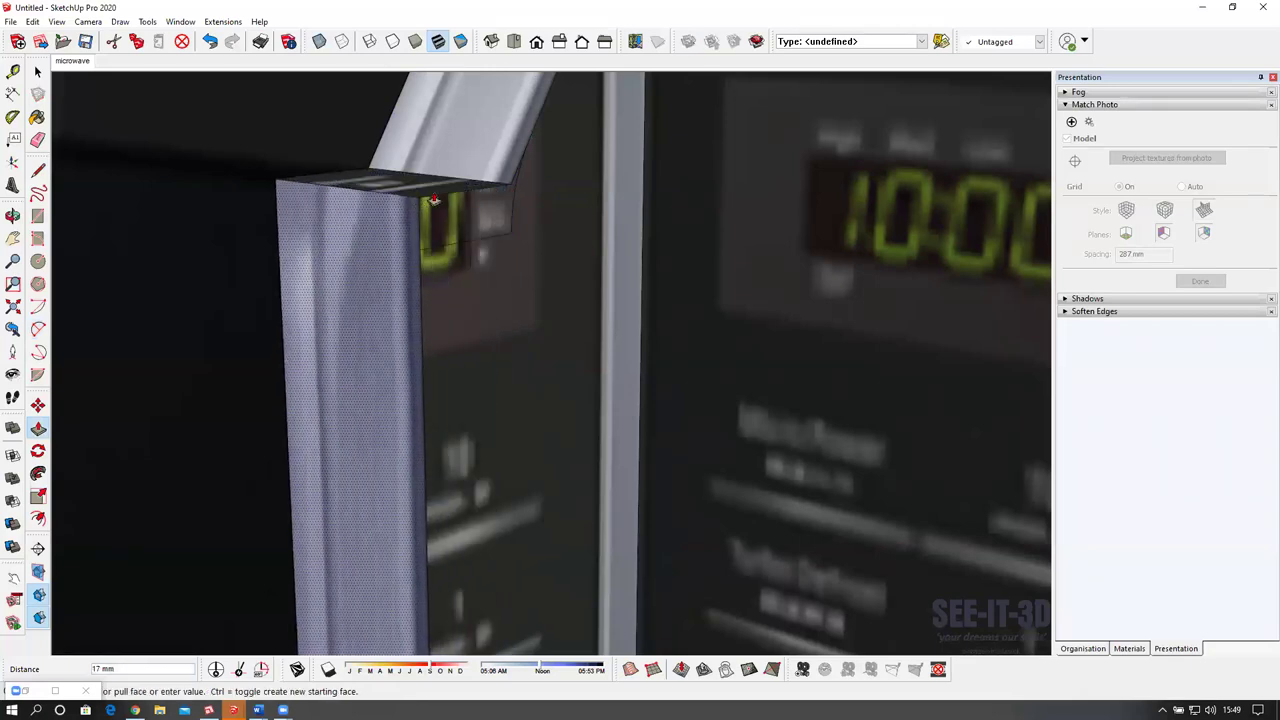
{"action": "key", "text": "Escape"}
{"action": "scroll", "coordinate": [510, 200], "scroll_direction": "up", "scroll_amount": 3}
{"action": "left_click", "coordinate": [512, 184]}
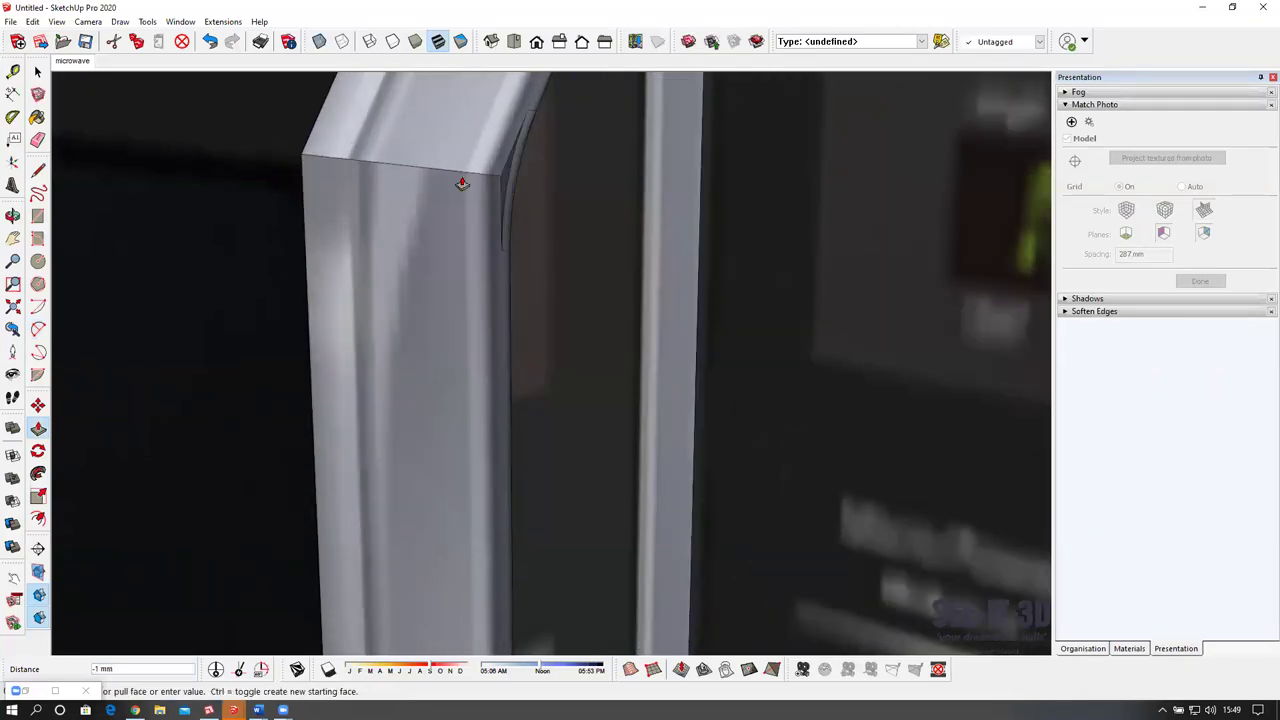
{"action": "left_click", "coordinate": [302, 192]}
{"action": "scroll", "coordinate": [354, 194], "scroll_direction": "down", "scroll_amount": 5}
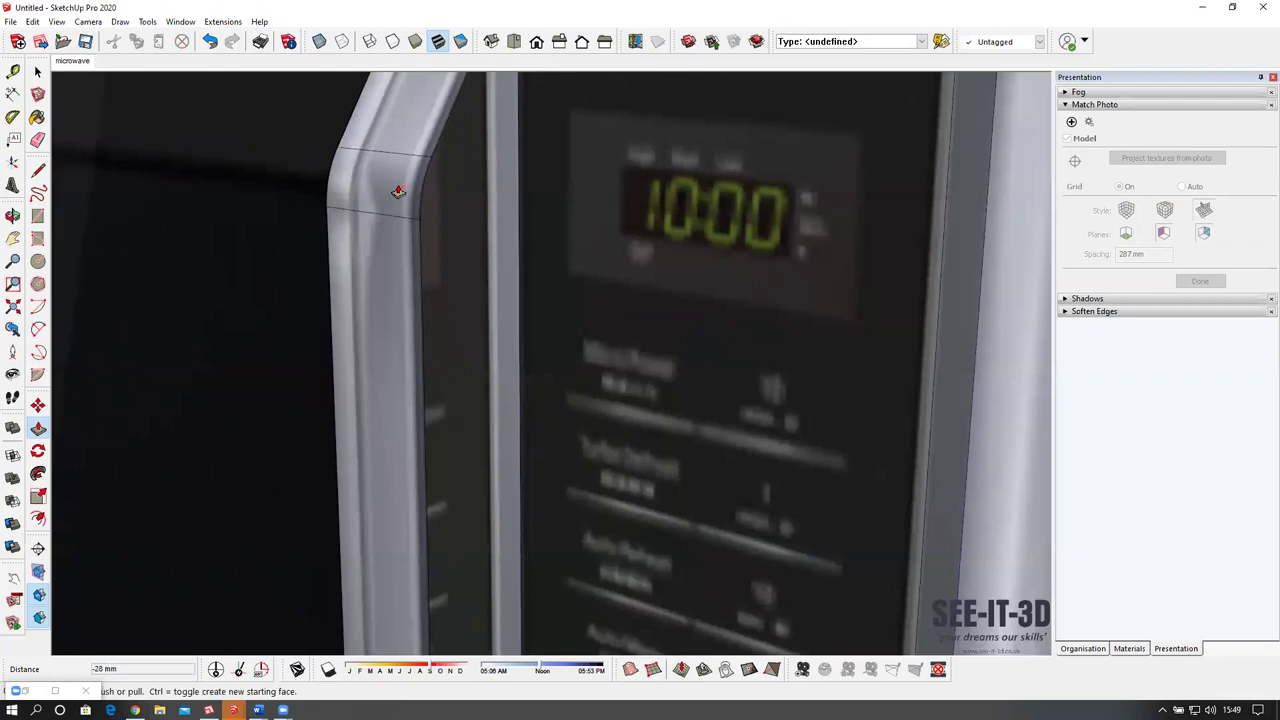
Select the rounded face at the handle's upper bend and enable the Mirror extension's tool.
{"action": "middle_click_drag", "start_coordinate": [409, 229], "coordinate": [423, 183]}
{"action": "scroll", "coordinate": [423, 183], "scroll_direction": "down", "scroll_amount": 5}
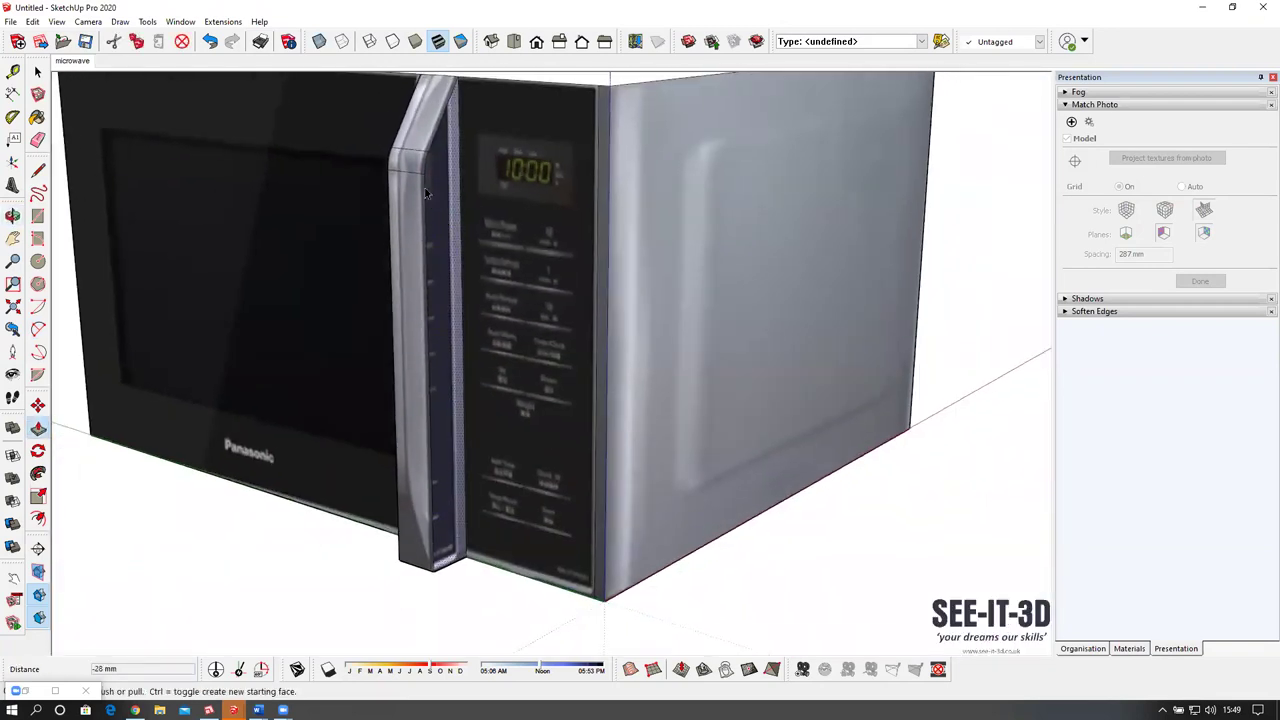
{"action": "key", "text": "space"}
{"action": "scroll", "coordinate": [408, 155], "scroll_direction": "up", "scroll_amount": 4}
{"action": "scroll", "coordinate": [396, 185], "scroll_direction": "down", "scroll_amount": 4}
{"action": "left_click", "coordinate": [57, 21]}
{"action": "left_click", "coordinate": [84, 37]}
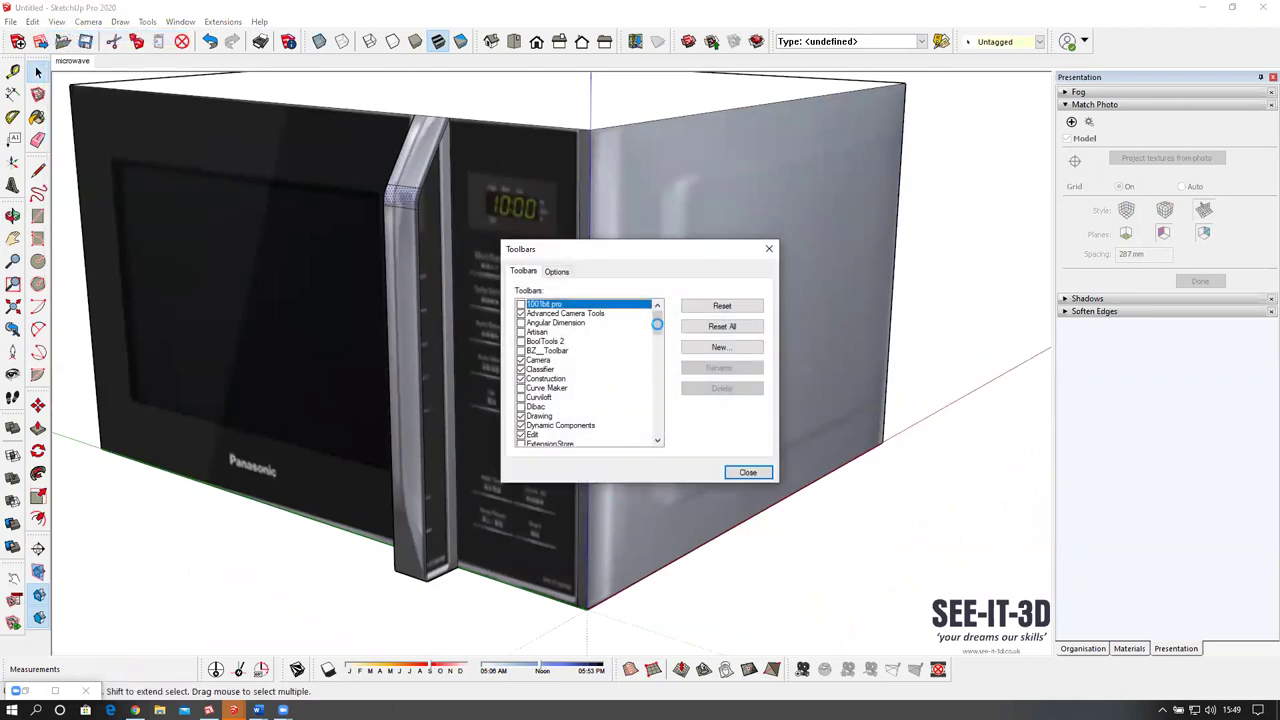
{"action": "left_click_drag", "start_coordinate": [659, 330], "coordinate": [656, 373]}
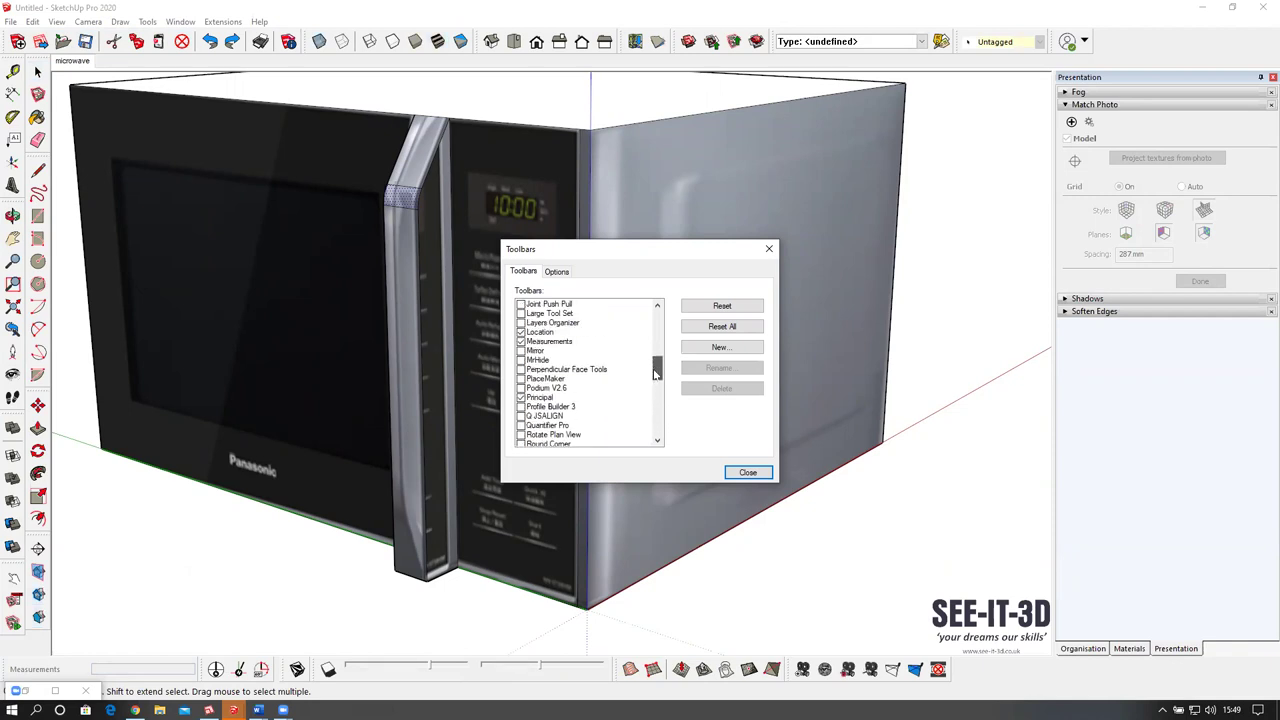
{"action": "left_click", "coordinate": [521, 351]}
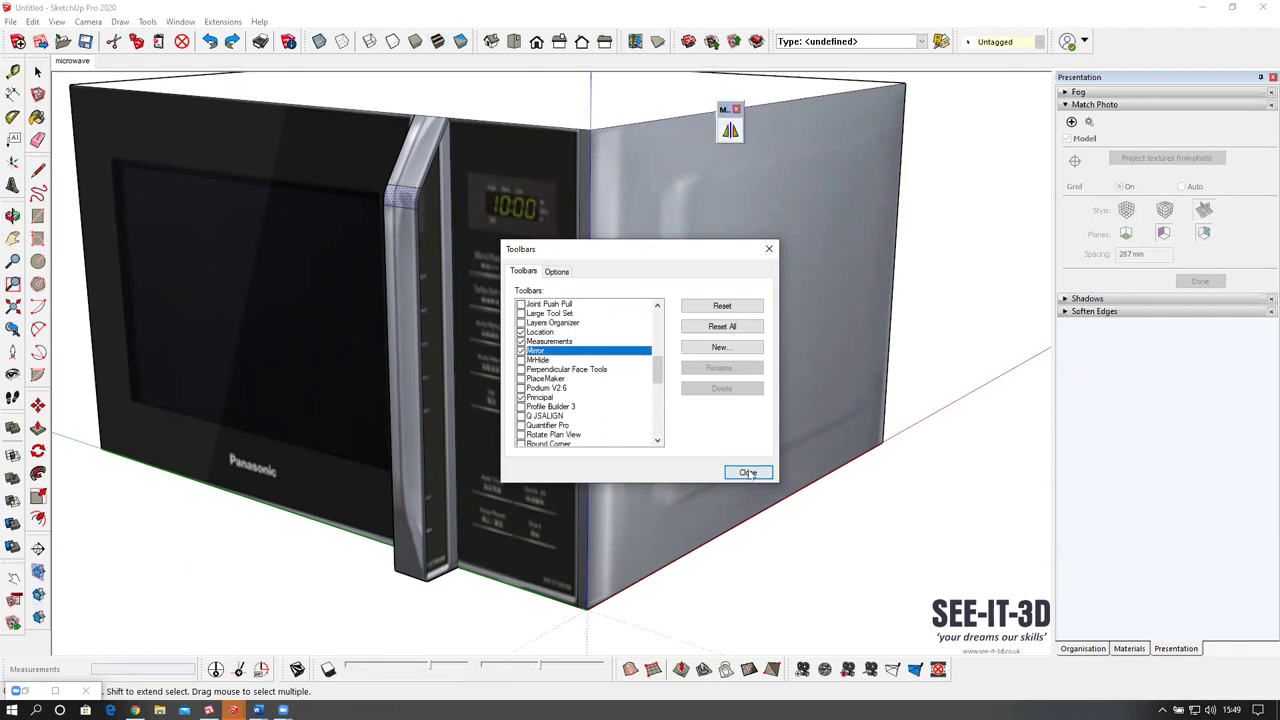
{"action": "left_click", "coordinate": [748, 473]}
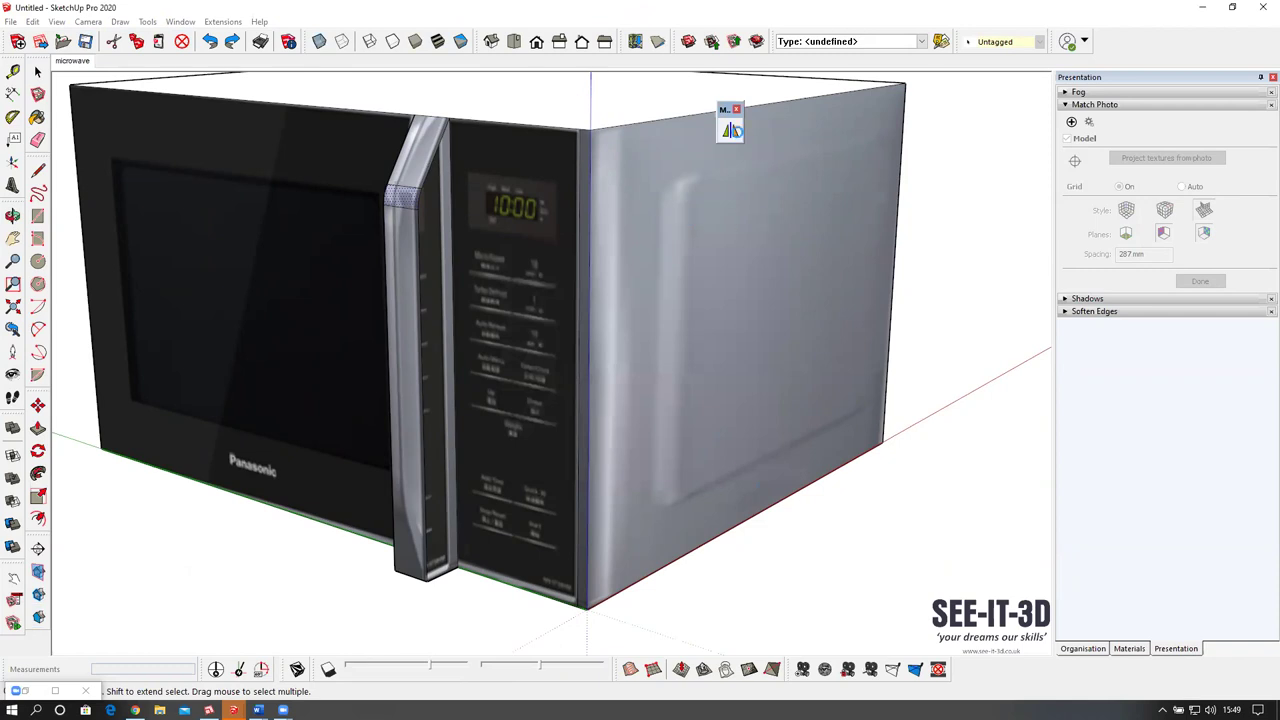
Try mirroring the rounded bend face about points on the control panel, keeping the original, and undo the misplaced copy.
{"action": "left_click", "coordinate": [730, 130]}
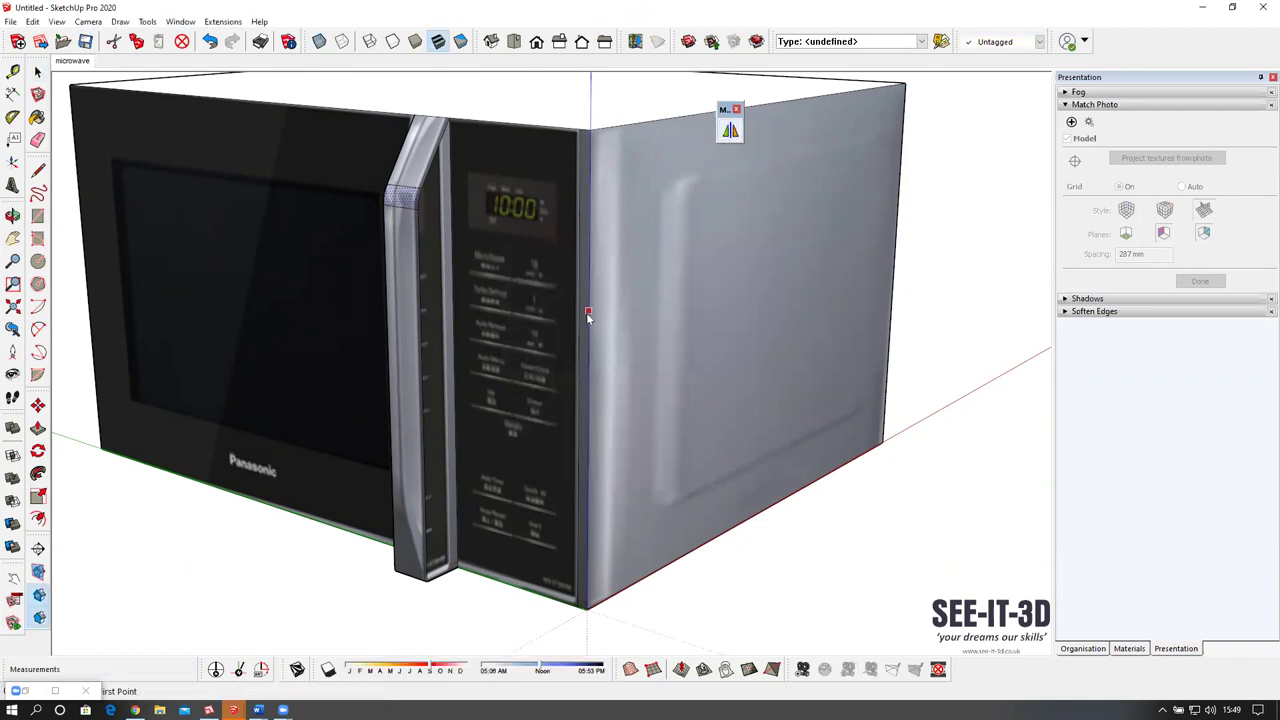
{"action": "left_click", "coordinate": [589, 384]}
{"action": "left_click", "coordinate": [566, 383]}
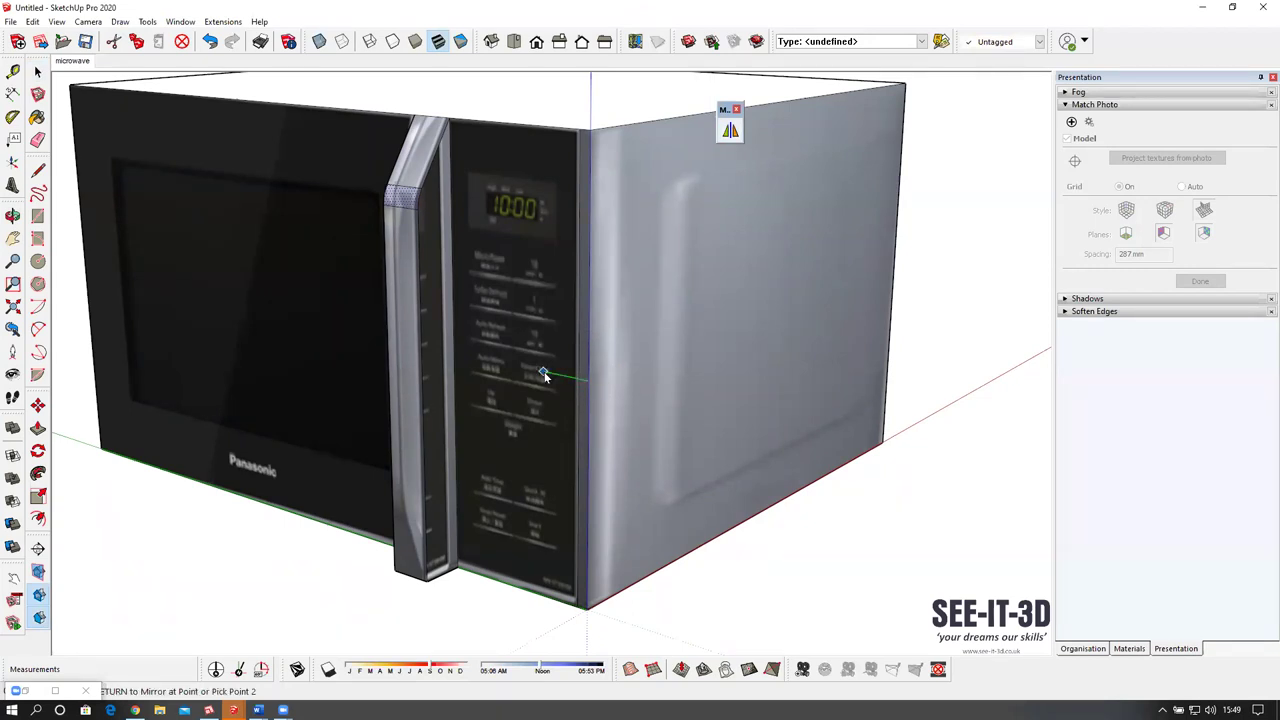
{"action": "left_click", "coordinate": [544, 346]}
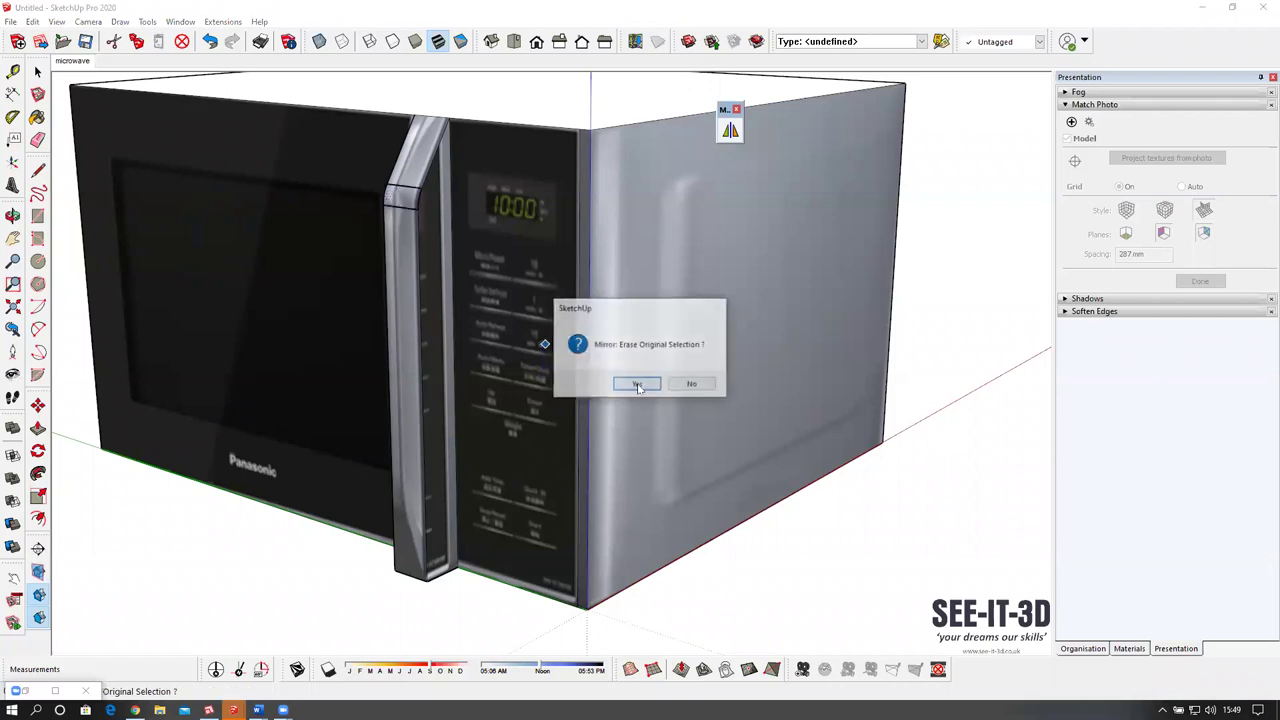
{"action": "left_click", "coordinate": [693, 385]}
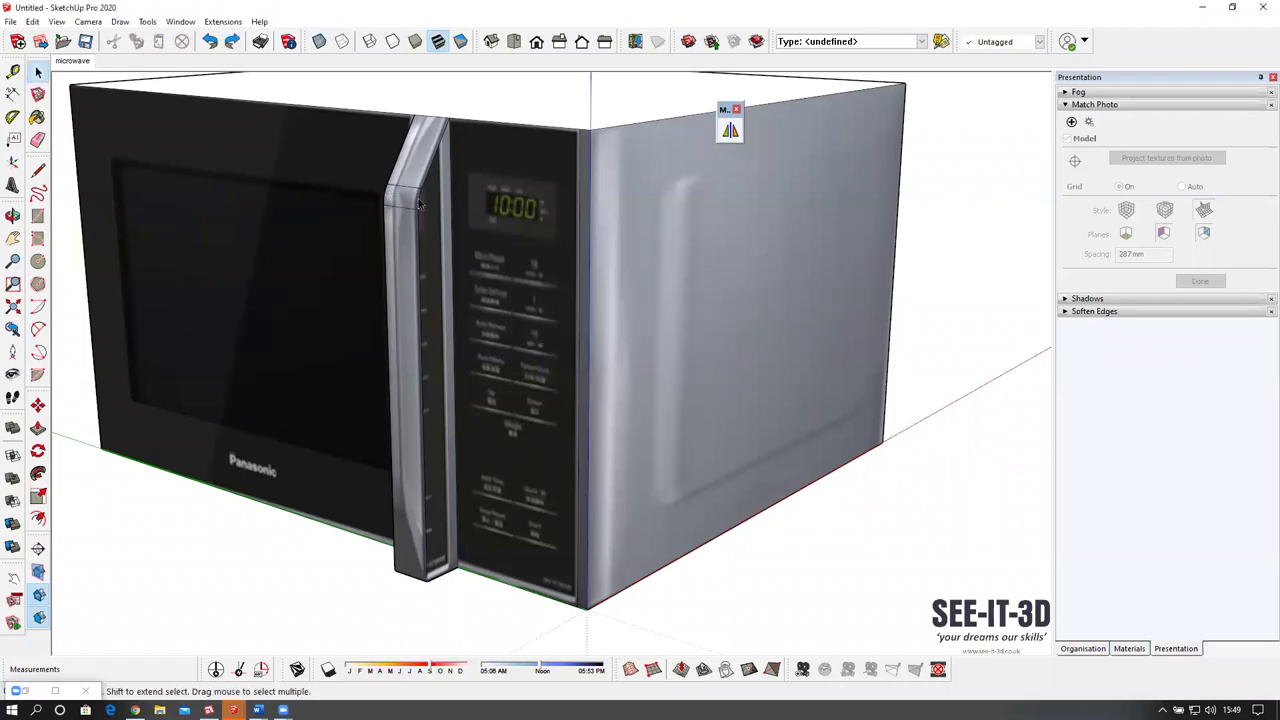
{"action": "left_click", "coordinate": [736, 130]}
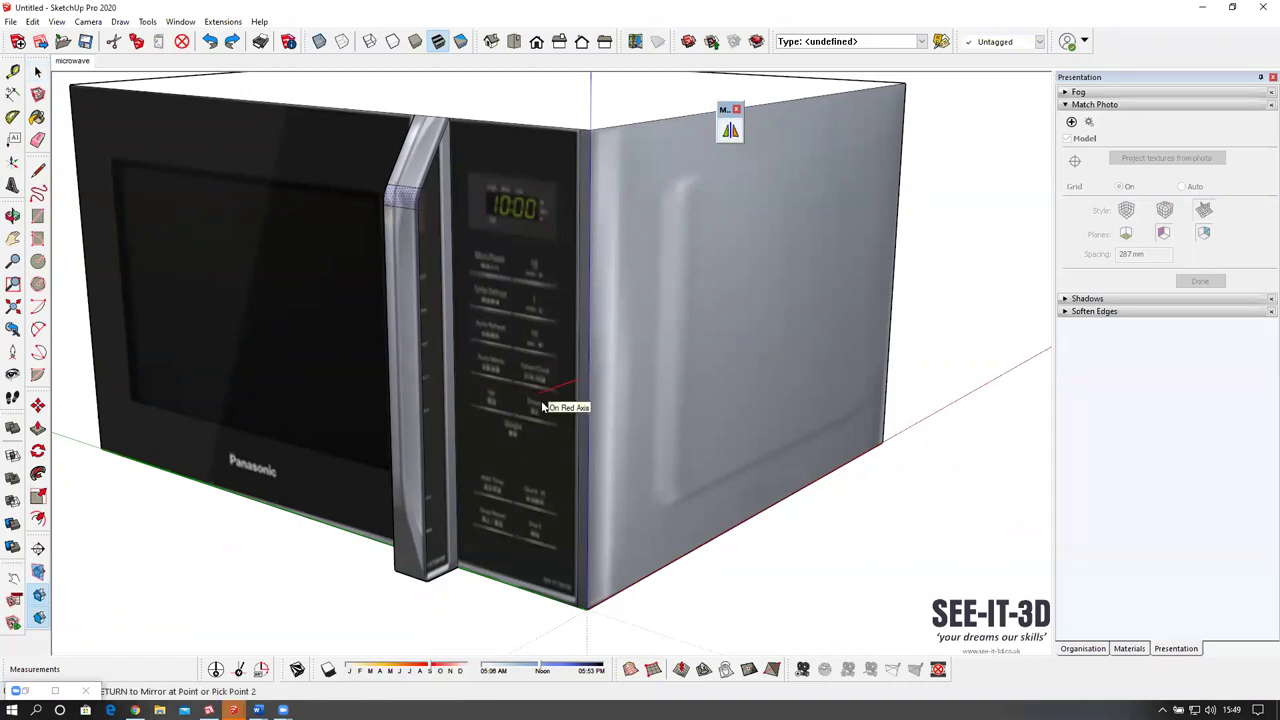
{"action": "left_click", "coordinate": [535, 362]}
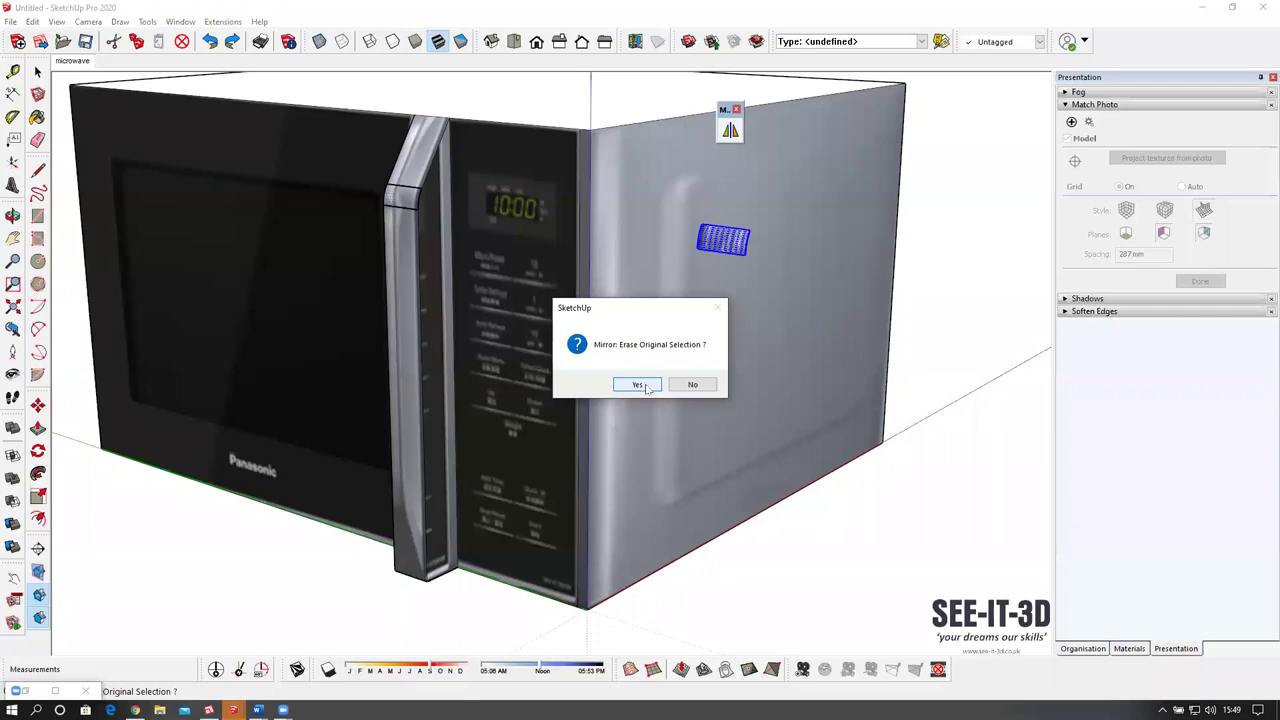
{"action": "left_click", "coordinate": [693, 384]}
{"action": "key", "text": "ctrl+z"}
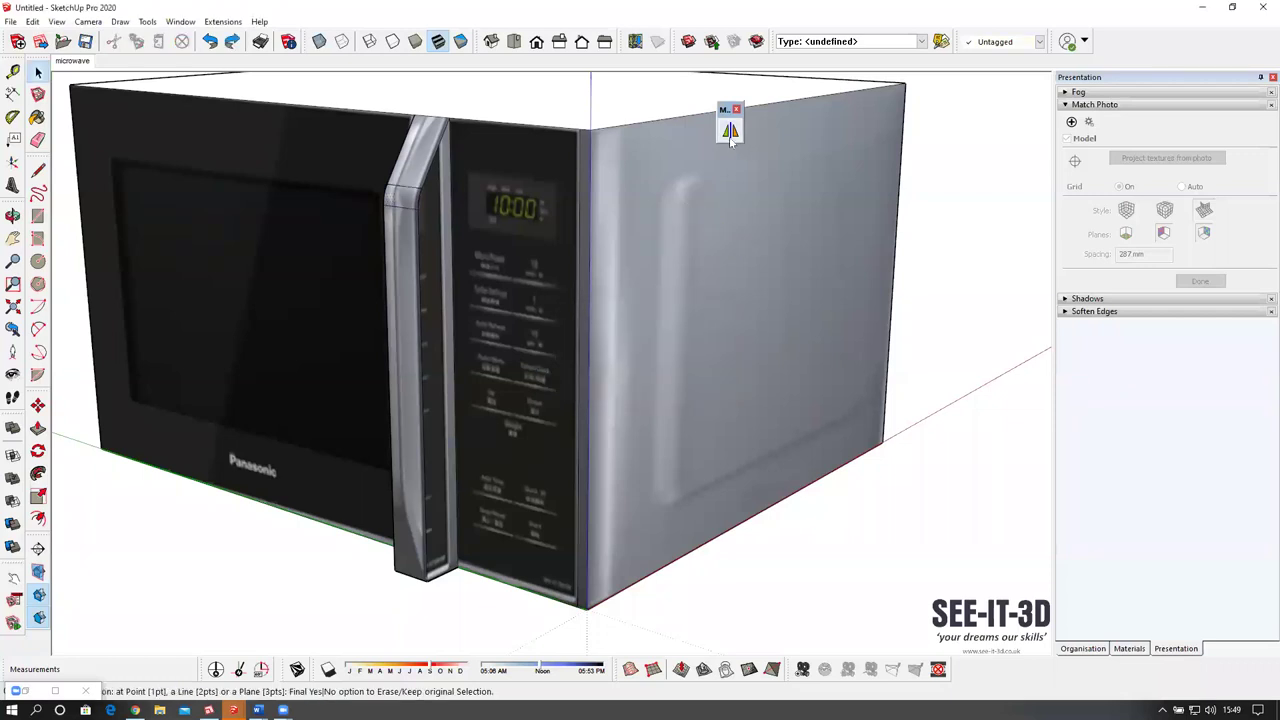
Mirror the rounded bend to the handle's lower end about a red-axis line from the control panel's right edge midpoint, keeping the original.
{"action": "left_click", "coordinate": [731, 130]}
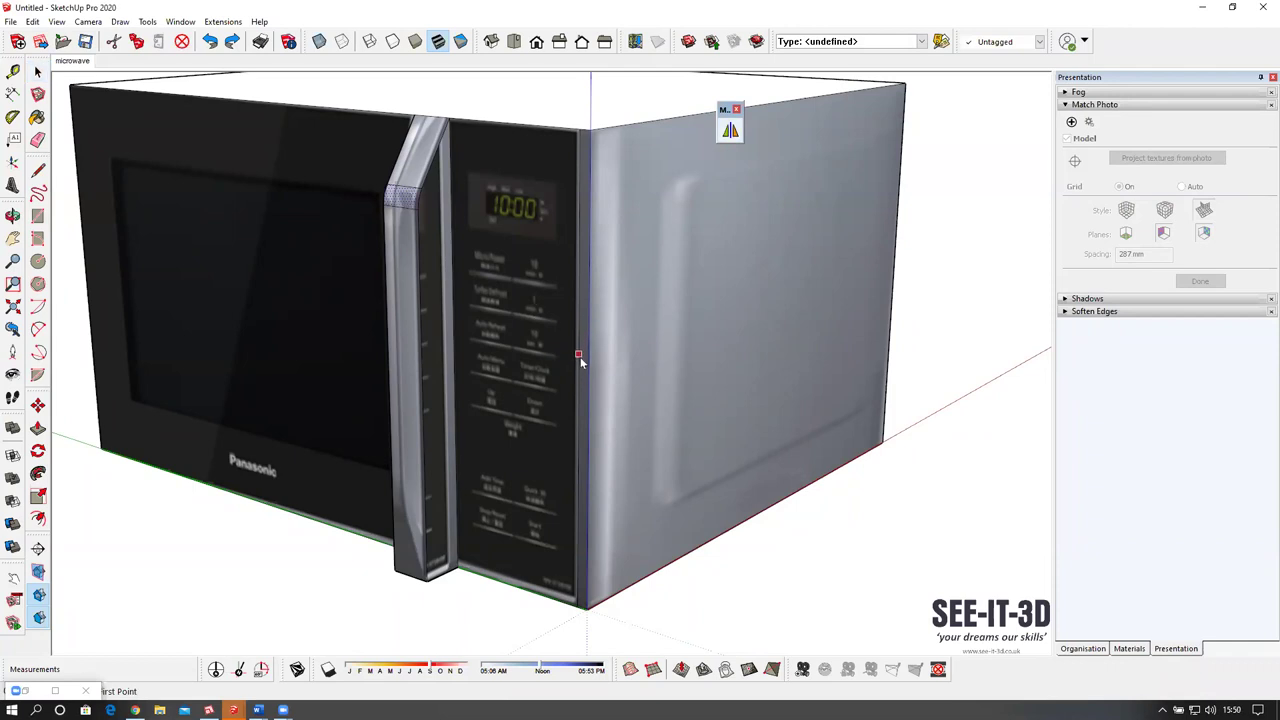
{"action": "left_click", "coordinate": [579, 382]}
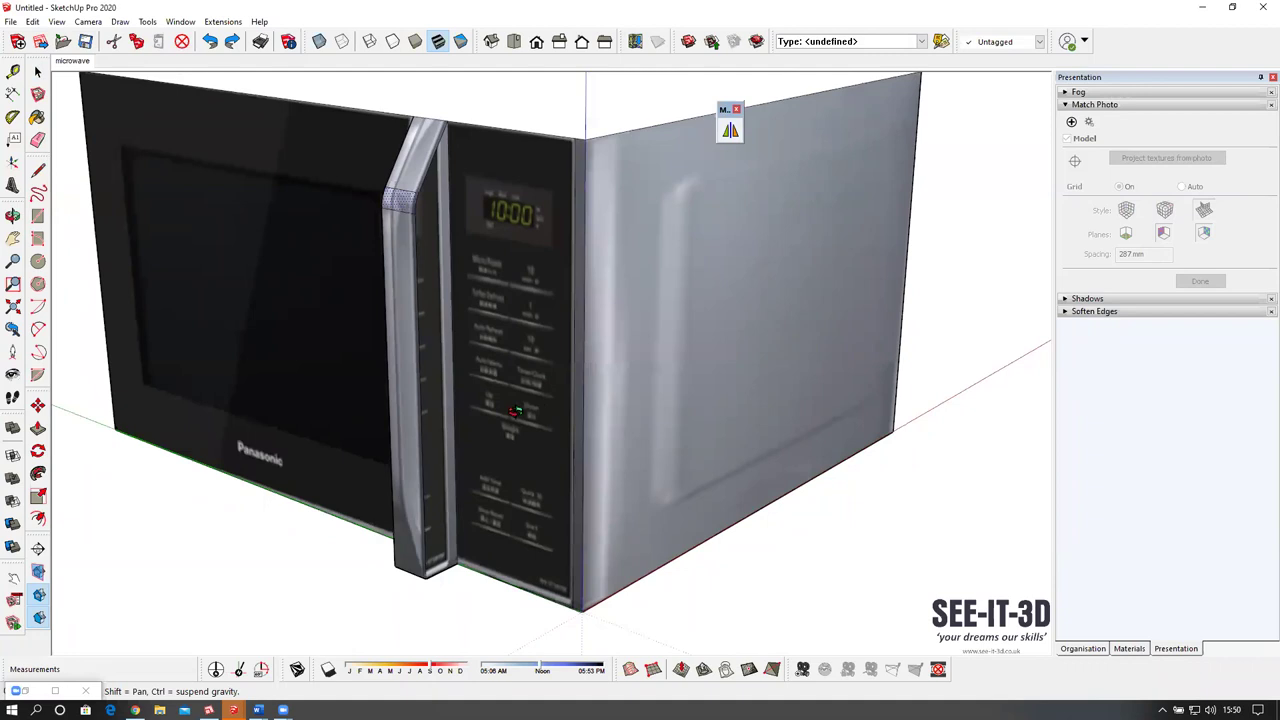
{"action": "middle_click_drag", "start_coordinate": [579, 384], "coordinate": [378, 463]}
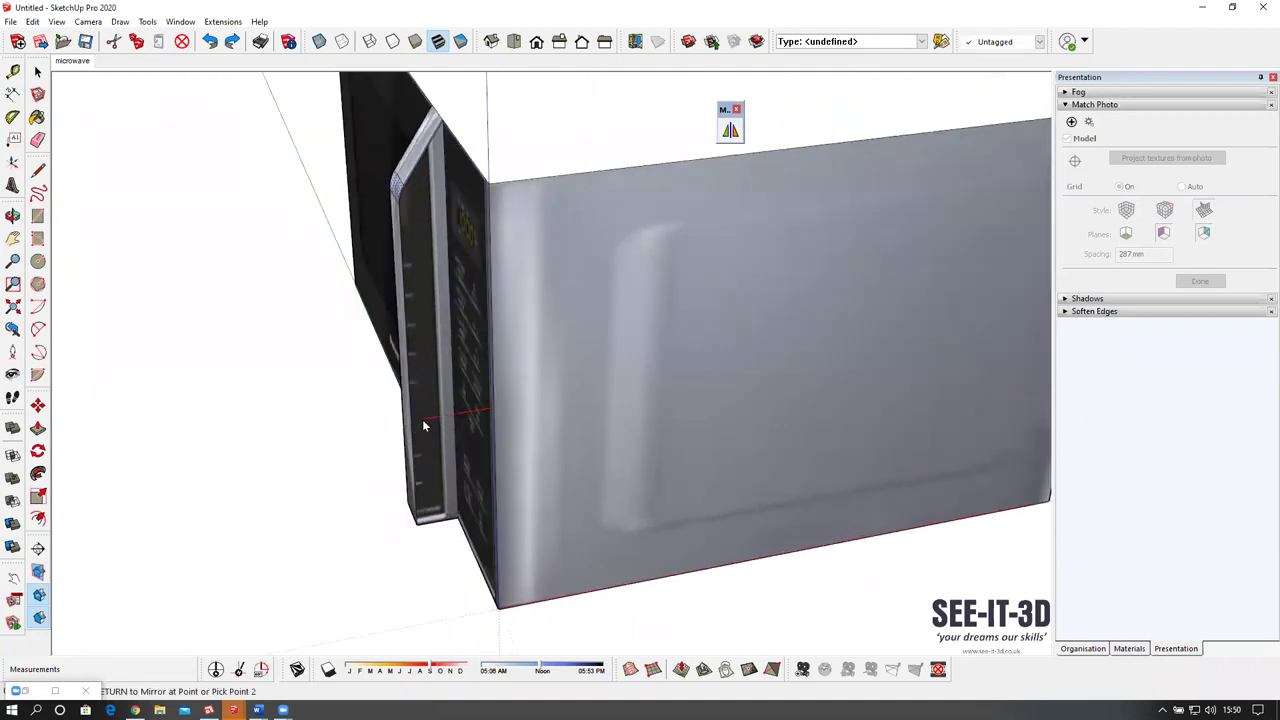
{"action": "left_click", "coordinate": [357, 433]}
{"action": "key", "text": "Return"}
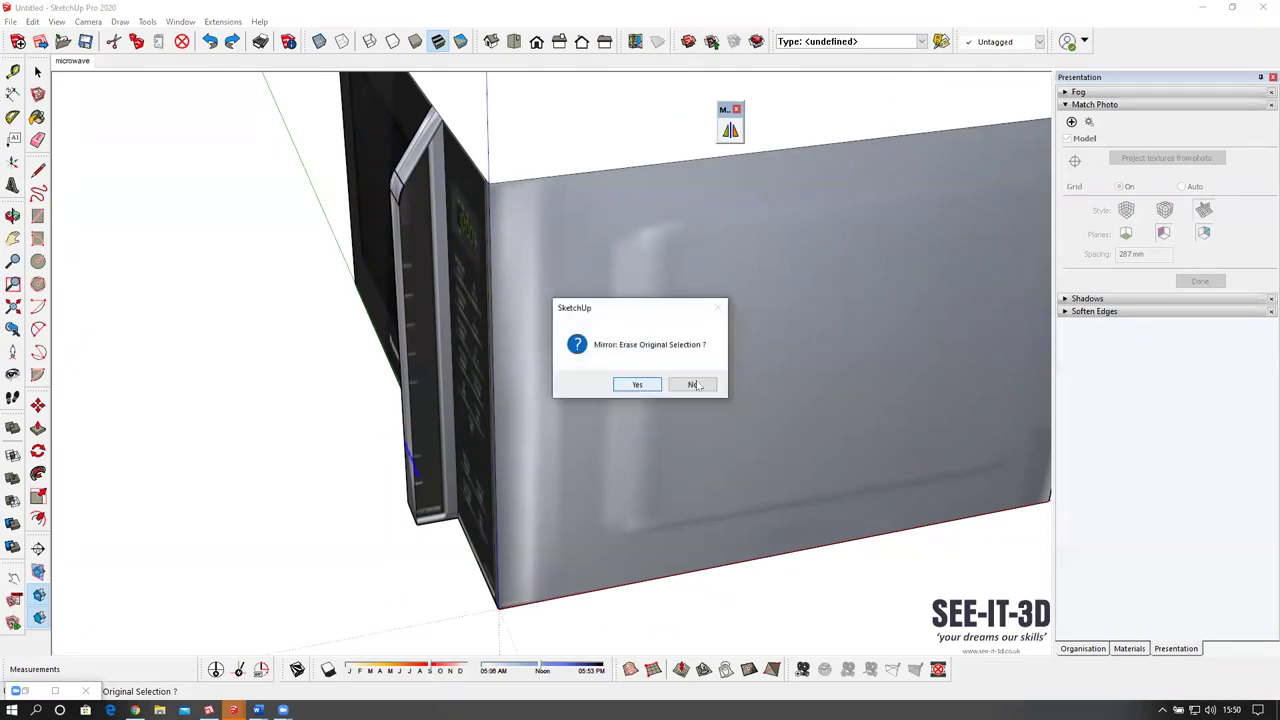
{"action": "key", "text": "Return"}
Draw a line from the mirrored arc to the handle's lower rear corner and push the outer part 28 mm through the handle.
{"action": "middle_click_drag", "start_coordinate": [545, 408], "coordinate": [650, 420]}
{"action": "scroll", "coordinate": [450, 472], "scroll_direction": "up", "scroll_amount": 4}
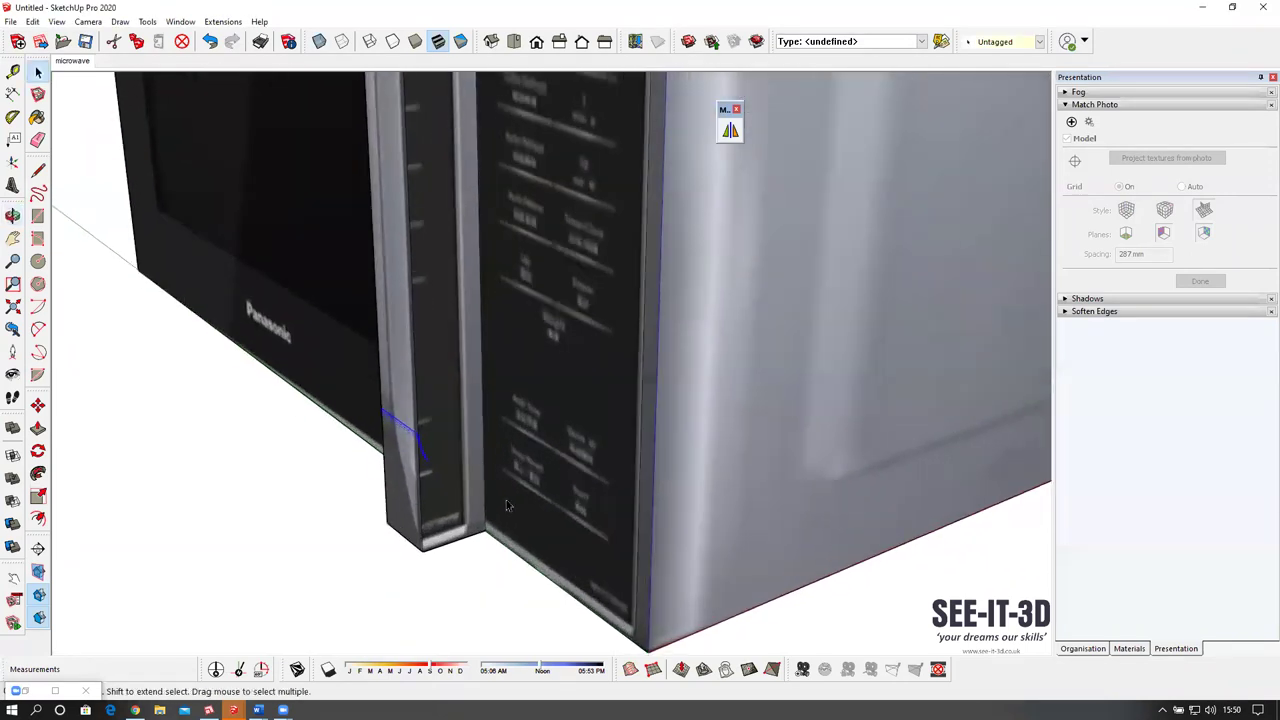
{"action": "key", "text": "l"}
{"action": "left_click", "coordinate": [425, 437]}
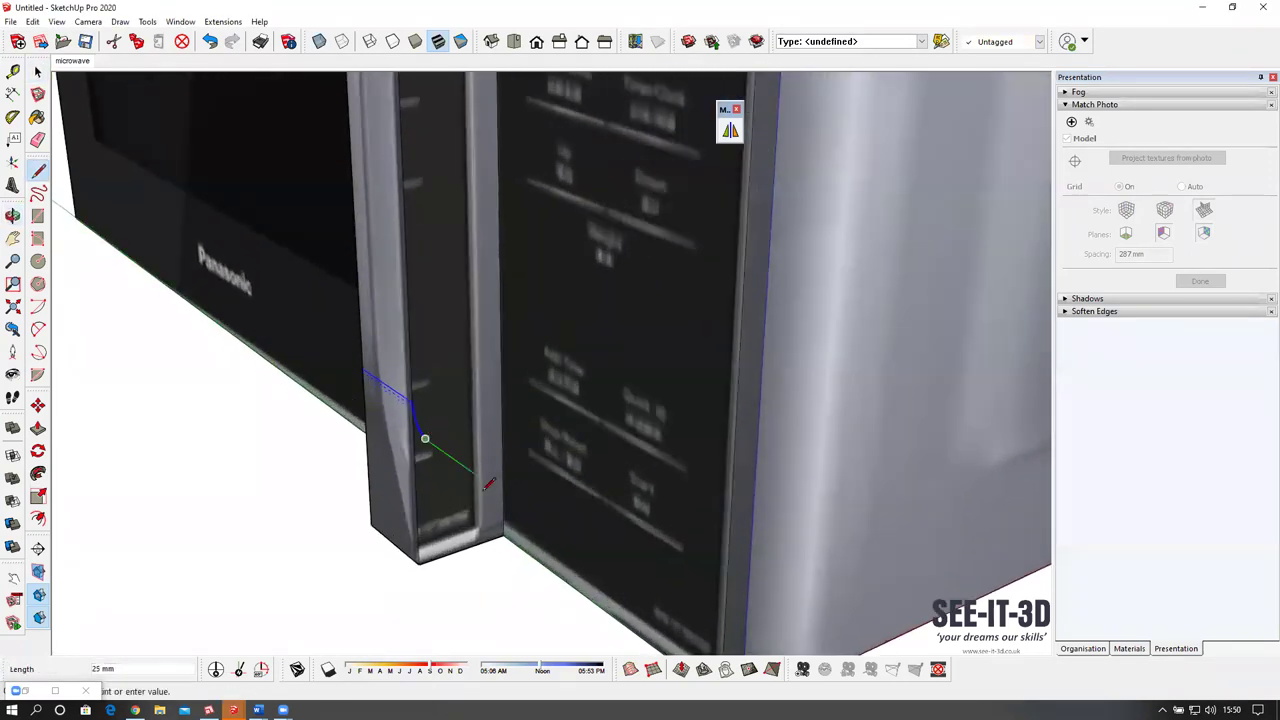
{"action": "left_click", "coordinate": [505, 533]}
{"action": "middle_click_drag", "start_coordinate": [505, 533], "coordinate": [486, 475]}
{"action": "key", "text": "p"}
{"action": "left_click", "coordinate": [473, 482]}
{"action": "left_click", "coordinate": [420, 438]}
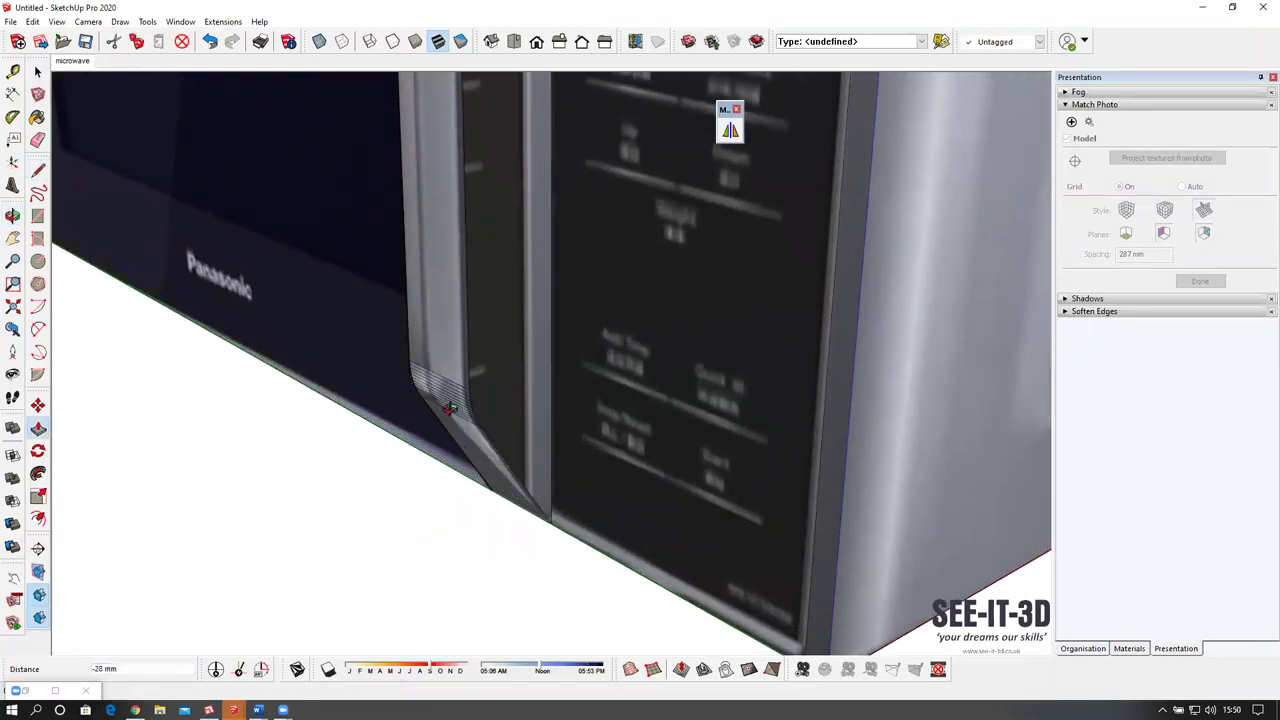
Soften the edges running across the handle's rounded lower and upper bends.
{"action": "middle_click_drag", "start_coordinate": [449, 403], "coordinate": [480, 371]}
{"action": "key", "text": "e"}
{"action": "left_click_drag", "start_coordinate": [457, 420], "coordinate": [465, 472], "text": "ctrl"}
{"action": "scroll", "coordinate": [465, 446], "scroll_direction": "down", "scroll_amount": 3}
{"action": "mouse_move", "coordinate": [468, 446]}
{"action": "middle_mouse_down"}
{"action": "mouse_move", "coordinate": [503, 488]}
{"action": "mouse_move", "coordinate": [508, 530]}
{"action": "middle_mouse_up"}
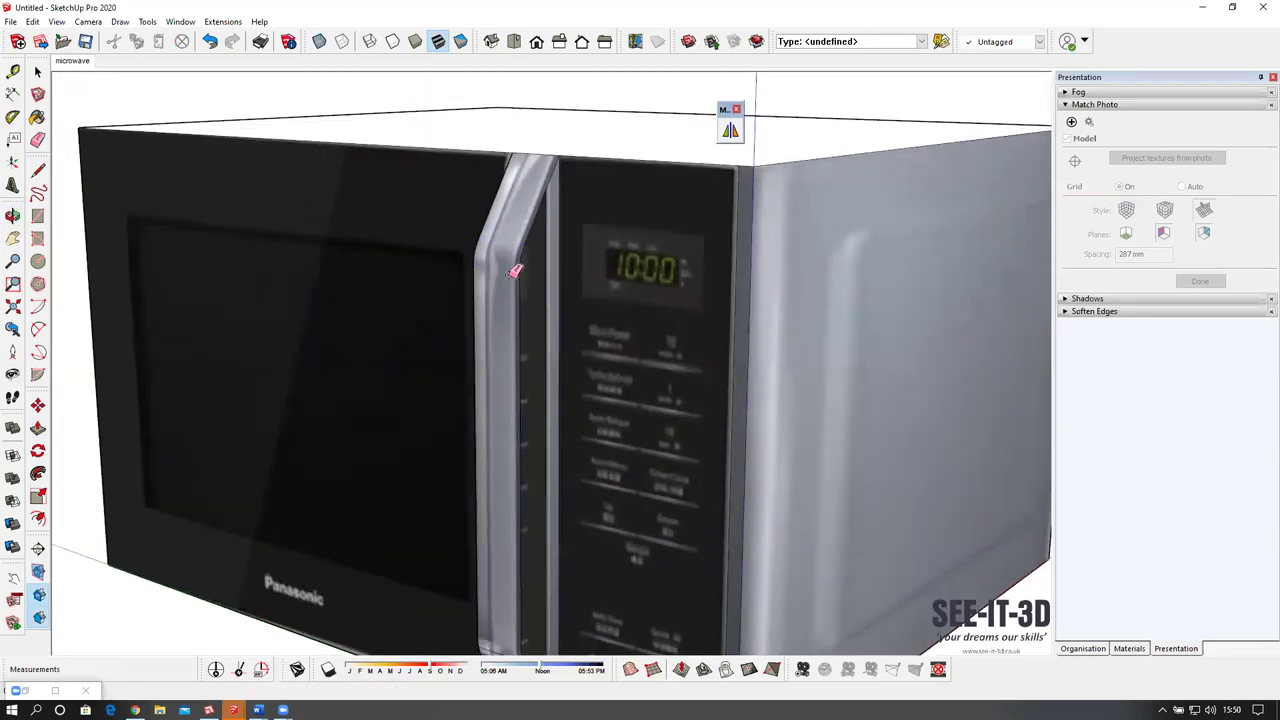
{"action": "scroll", "coordinate": [500, 280], "scroll_direction": "up", "scroll_amount": 4}
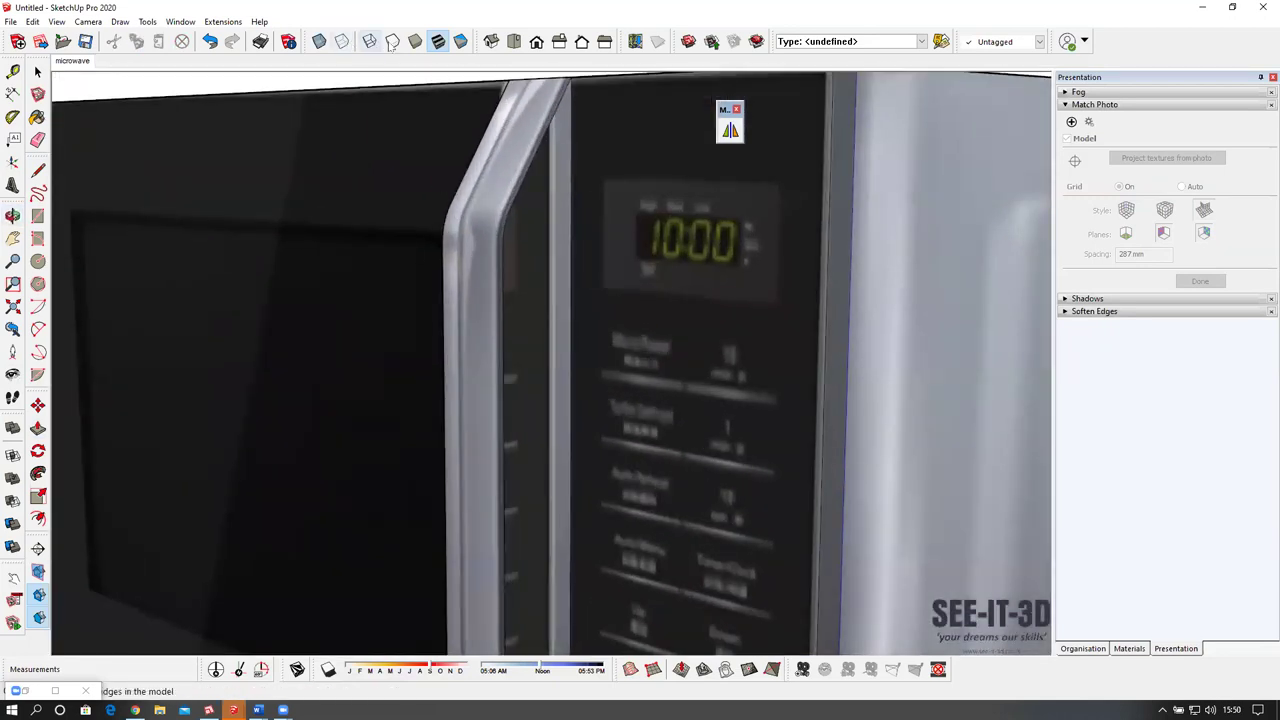
Switch to shaded display without textures and offset the outline of the handle's side face inward.
{"action": "left_click", "coordinate": [415, 41]}
{"action": "middle_click_drag", "start_coordinate": [510, 230], "coordinate": [489, 267]}
{"action": "left_click", "coordinate": [497, 240]}
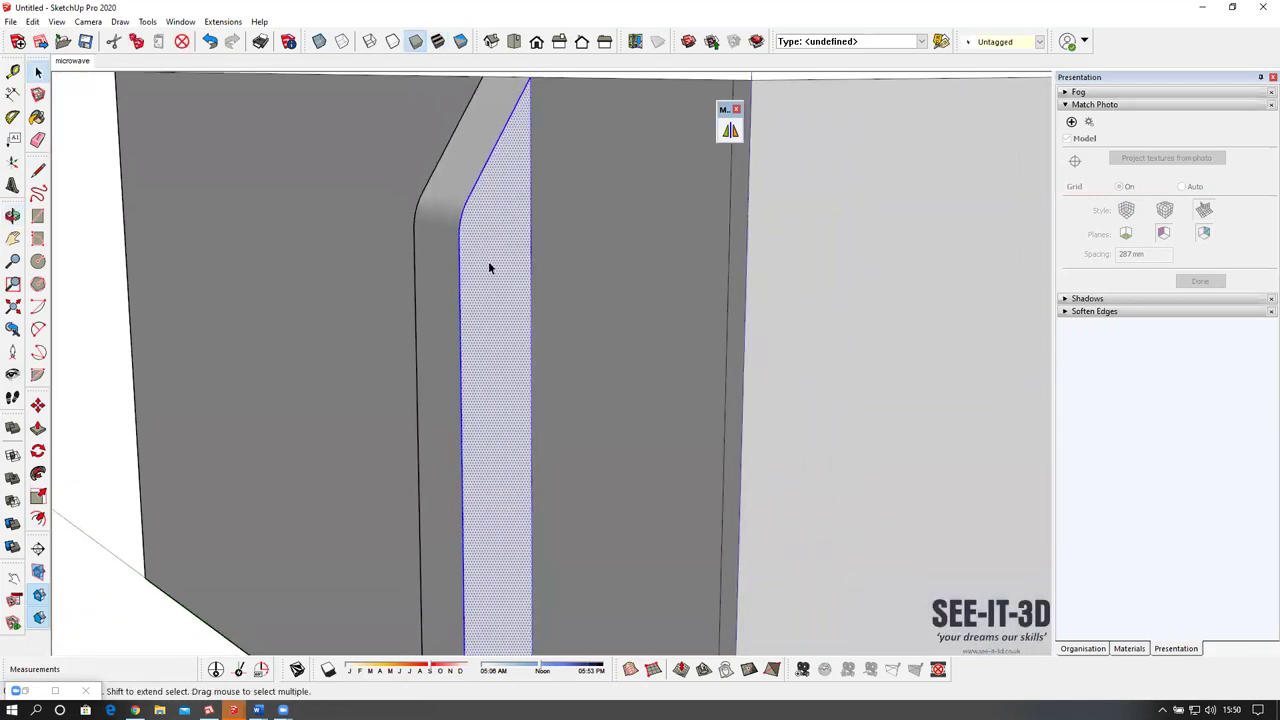
{"action": "key", "text": "f"}
{"action": "left_click", "coordinate": [487, 200]}
{"action": "left_click", "coordinate": [494, 203]}
Extend the offset's lower sloped line to the handle's rear edge and erase the inner vertical line.
{"action": "mouse_move", "coordinate": [494, 203]}
{"action": "middle_mouse_down"}
{"action": "mouse_move", "coordinate": [486, 270]}
{"action": "mouse_move", "coordinate": [502, 206]}
{"action": "mouse_move", "coordinate": [519, 550]}
{"action": "middle_mouse_up"}
{"action": "key", "text": "l"}
{"action": "left_click", "coordinate": [506, 559]}
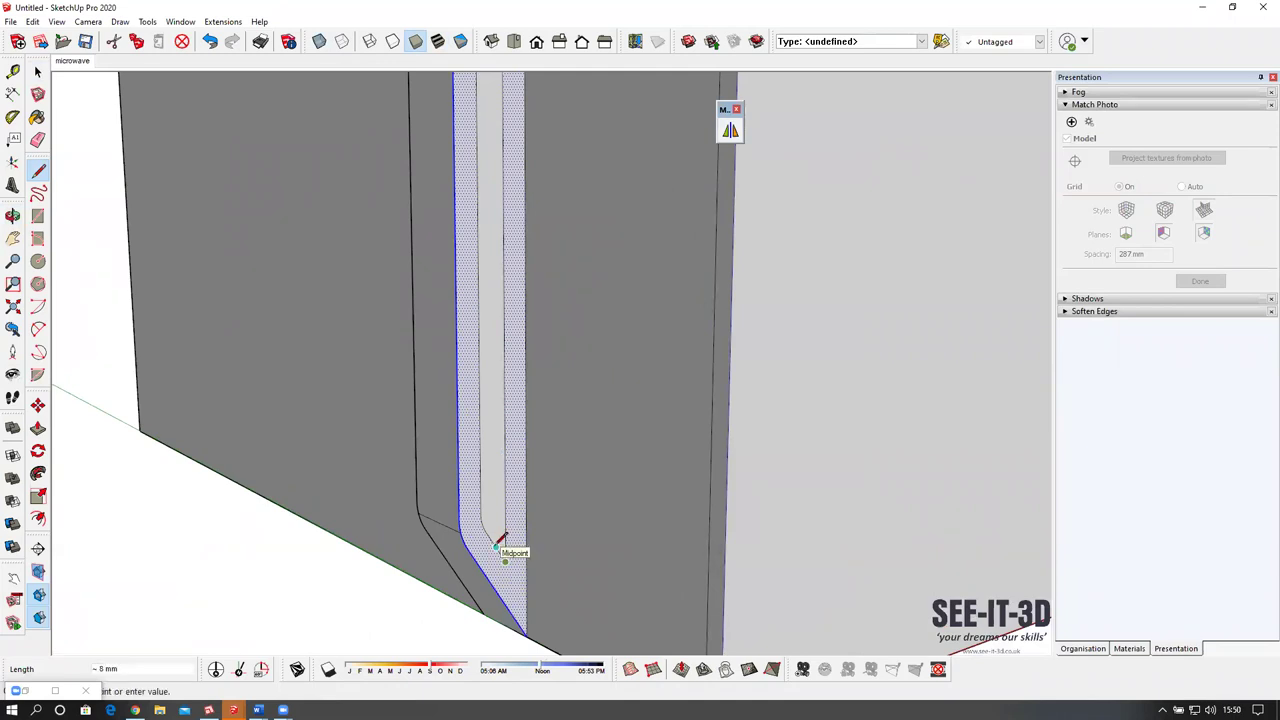
{"action": "left_click", "coordinate": [535, 599]}
{"action": "key", "text": "e"}
{"action": "left_click", "coordinate": [503, 527]}
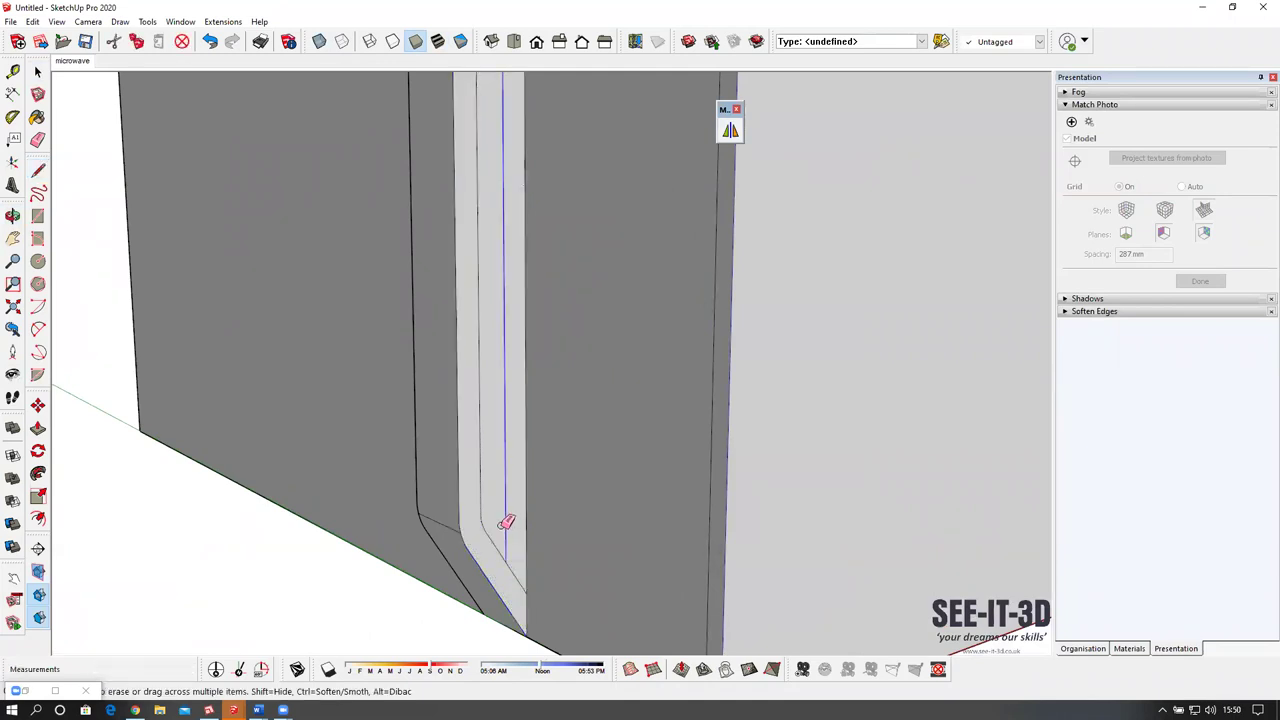
Push the inner area of the handle's side face through the handle to open the grip gap.
{"action": "scroll", "coordinate": [505, 527], "scroll_direction": "down", "scroll_amount": 1}
{"action": "middle_click_drag", "start_coordinate": [509, 526], "coordinate": [562, 530]}
{"action": "scroll", "coordinate": [451, 551], "scroll_direction": "up", "scroll_amount": 1}
{"action": "scroll", "coordinate": [482, 558], "scroll_direction": "down", "scroll_amount": 2}
{"action": "mouse_move", "coordinate": [471, 309]}
{"action": "middle_mouse_down"}
{"action": "mouse_move", "coordinate": [506, 471]}
{"action": "mouse_move", "coordinate": [517, 349]}
{"action": "middle_mouse_up"}
{"action": "scroll", "coordinate": [517, 330], "scroll_direction": "up", "scroll_amount": 2}
{"action": "key", "text": "p"}
{"action": "left_click_drag", "start_coordinate": [519, 283], "coordinate": [474, 189]}
{"action": "middle_click_drag", "start_coordinate": [474, 189], "coordinate": [637, 283]}
{"action": "key", "text": "space"}
{"action": "scroll", "coordinate": [403, 310], "scroll_direction": "down", "scroll_amount": 4}
{"action": "middle_click_drag", "start_coordinate": [403, 310], "coordinate": [464, 364]}
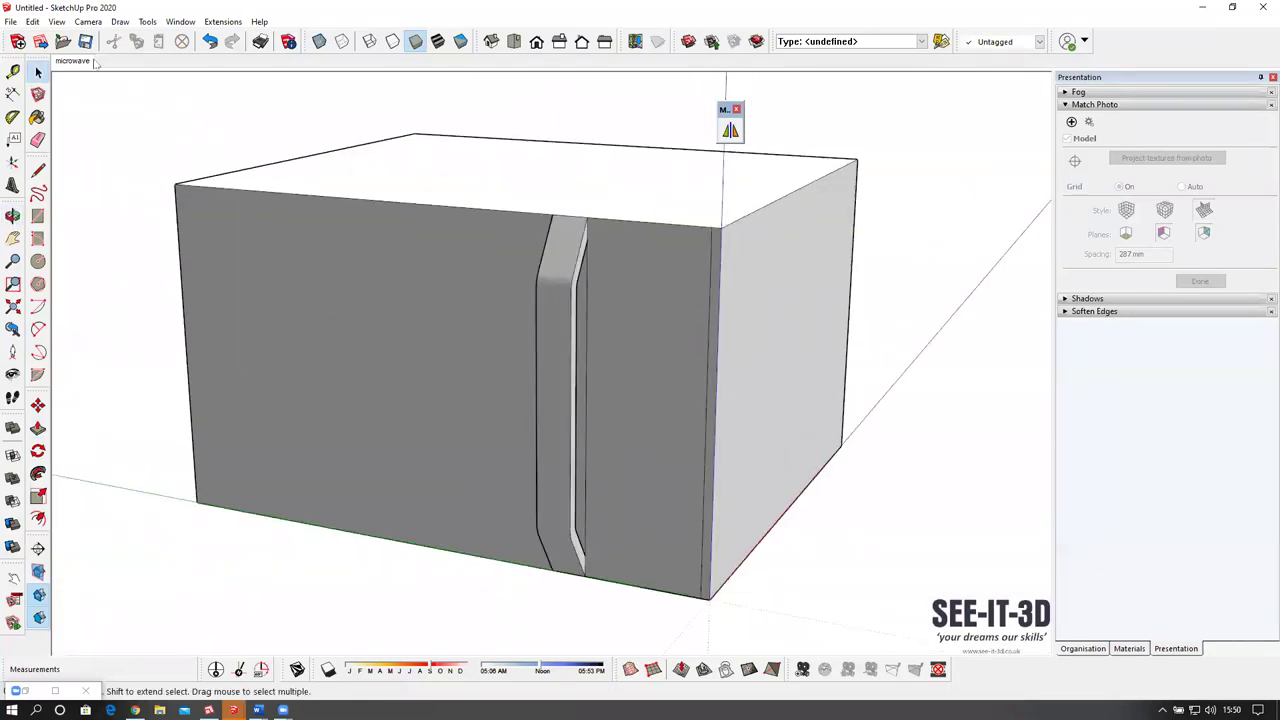
Turn textured display back on and draw a rectangle around the clock display panel on the control panel.
{"action": "left_click", "coordinate": [438, 41]}
{"action": "mouse_move", "coordinate": [729, 380]}
{"action": "middle_mouse_down"}
{"action": "mouse_move", "coordinate": [667, 308]}
{"action": "mouse_move", "coordinate": [627, 298]}
{"action": "middle_mouse_up"}
{"action": "scroll", "coordinate": [627, 298], "scroll_direction": "up", "scroll_amount": 4}
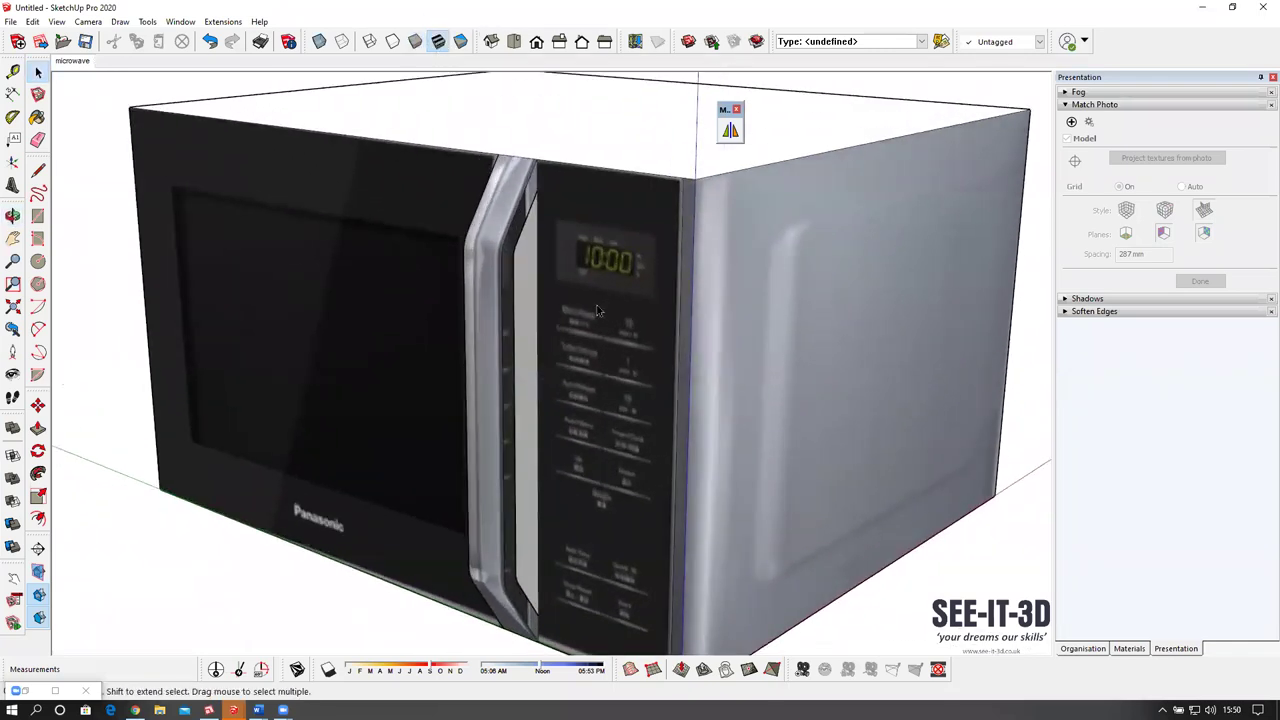
{"action": "scroll", "coordinate": [627, 298], "scroll_direction": "up", "scroll_amount": 2}
{"action": "key", "text": "r"}
{"action": "left_click", "coordinate": [519, 168]}
{"action": "left_click", "coordinate": [694, 299]}
{"action": "scroll", "coordinate": [626, 252], "scroll_direction": "up", "scroll_amount": 1}
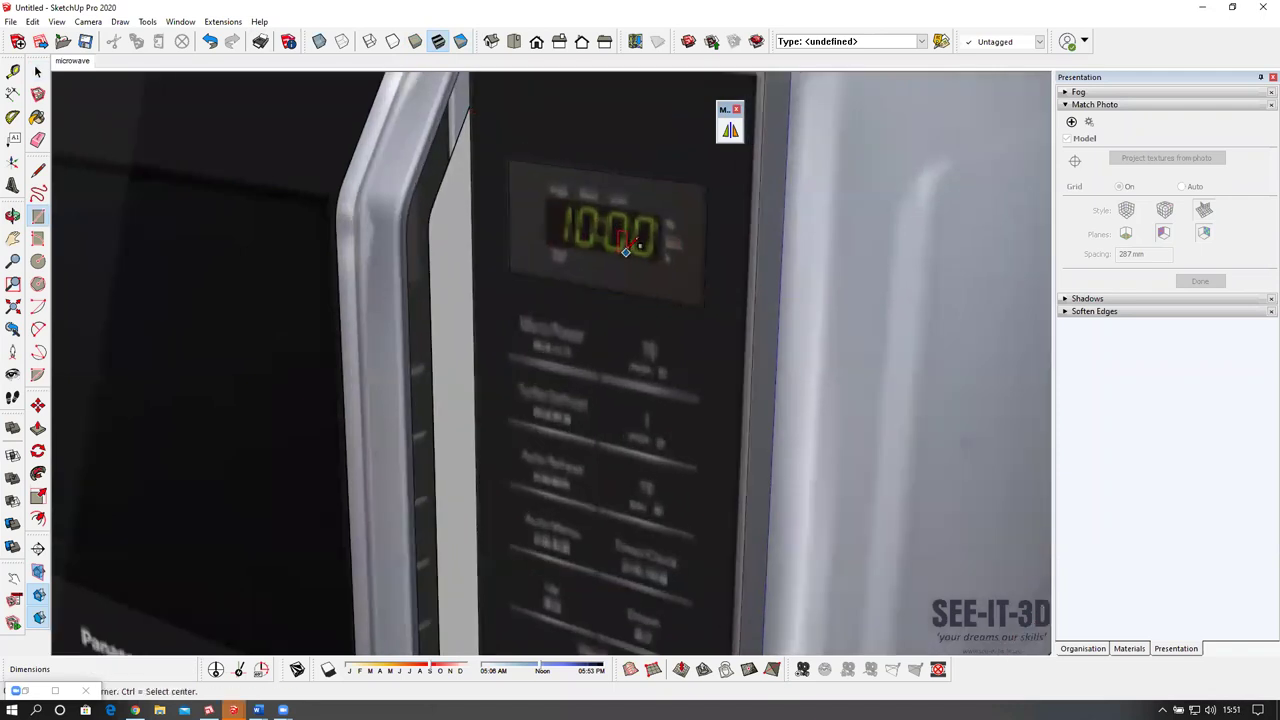
Offset the display panel's rectangle inward around the clock digits and select the inner face for scaling.
{"action": "middle_click_drag", "start_coordinate": [626, 252], "coordinate": [657, 243]}
{"action": "scroll", "coordinate": [657, 243], "scroll_direction": "up", "scroll_amount": 2}
{"action": "key", "text": "f"}
{"action": "left_click", "coordinate": [664, 182]}
{"action": "left_click", "coordinate": [656, 206]}
{"action": "scroll", "coordinate": [620, 220], "scroll_direction": "down", "scroll_amount": 1}
{"action": "key", "text": "space"}
{"action": "left_click", "coordinate": [610, 222]}
{"action": "key", "text": "s"}
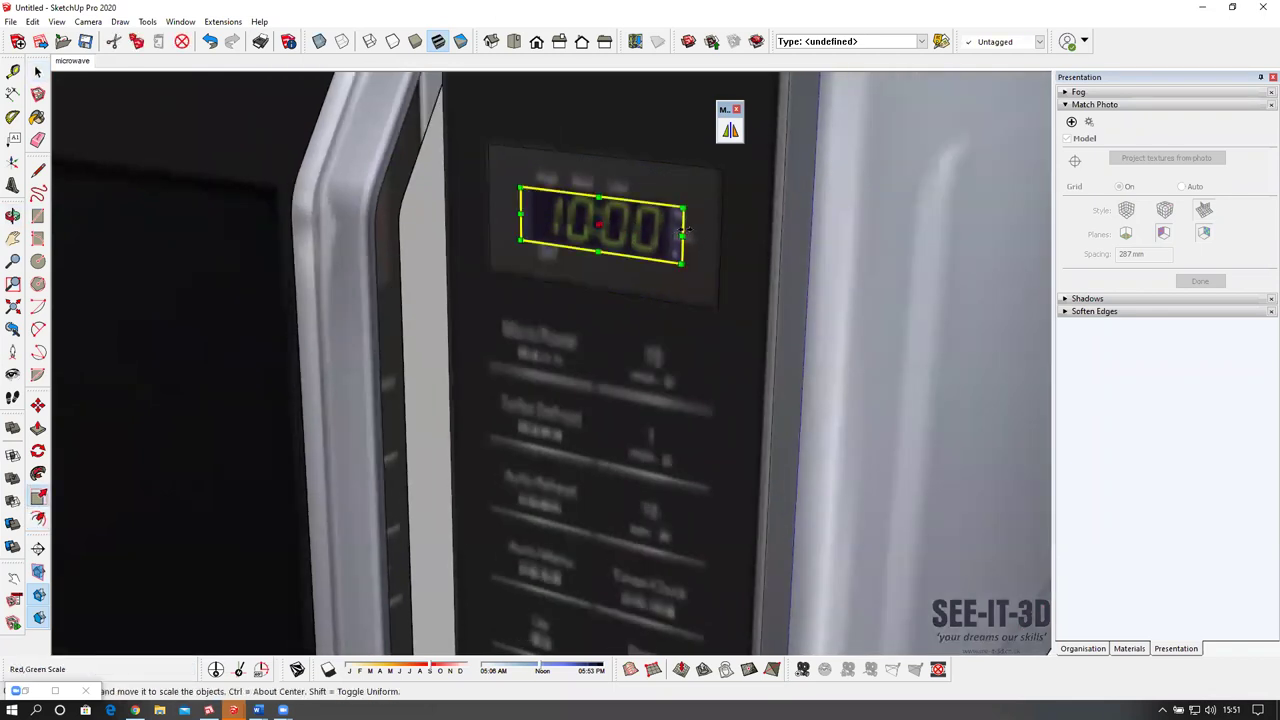
{"action": "key", "text": "space"}
Sample the microwave photo material from the control panel.
{"action": "mouse_move", "coordinate": [679, 235]}
{"action": "middle_mouse_down"}
{"action": "mouse_move", "coordinate": [634, 253]}
{"action": "mouse_move", "coordinate": [651, 226]}
{"action": "mouse_move", "coordinate": [617, 289]}
{"action": "mouse_move", "coordinate": [634, 303]}
{"action": "mouse_move", "coordinate": [653, 265]}
{"action": "mouse_move", "coordinate": [560, 280]}
{"action": "middle_mouse_up"}
{"action": "scroll", "coordinate": [651, 226], "scroll_direction": "up", "scroll_amount": 1}
{"action": "key", "text": "b"}
{"action": "left_click", "coordinate": [636, 146], "text": "alt"}
Draw a thin rectangle around the divider bar below the Micro Power label and make its face a component.
{"action": "scroll", "coordinate": [646, 265], "scroll_direction": "up", "scroll_amount": 3}
{"action": "key", "text": "r"}
{"action": "scroll", "coordinate": [496, 236], "scroll_direction": "up", "scroll_amount": 1}
{"action": "left_click", "coordinate": [473, 232]}
{"action": "left_click", "coordinate": [659, 272]}
{"action": "key", "text": "space"}
{"action": "left_click", "coordinate": [622, 266]}
{"action": "key", "text": "g"}
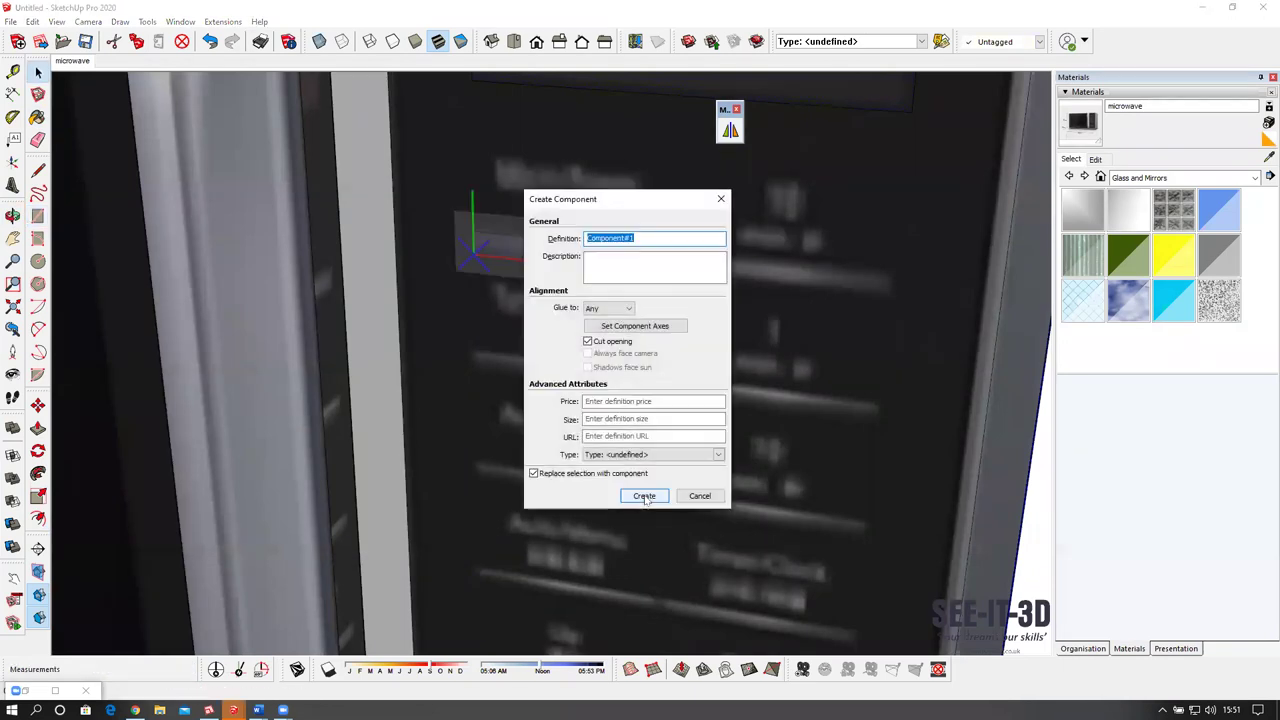
{"action": "left_click", "coordinate": [641, 497]}
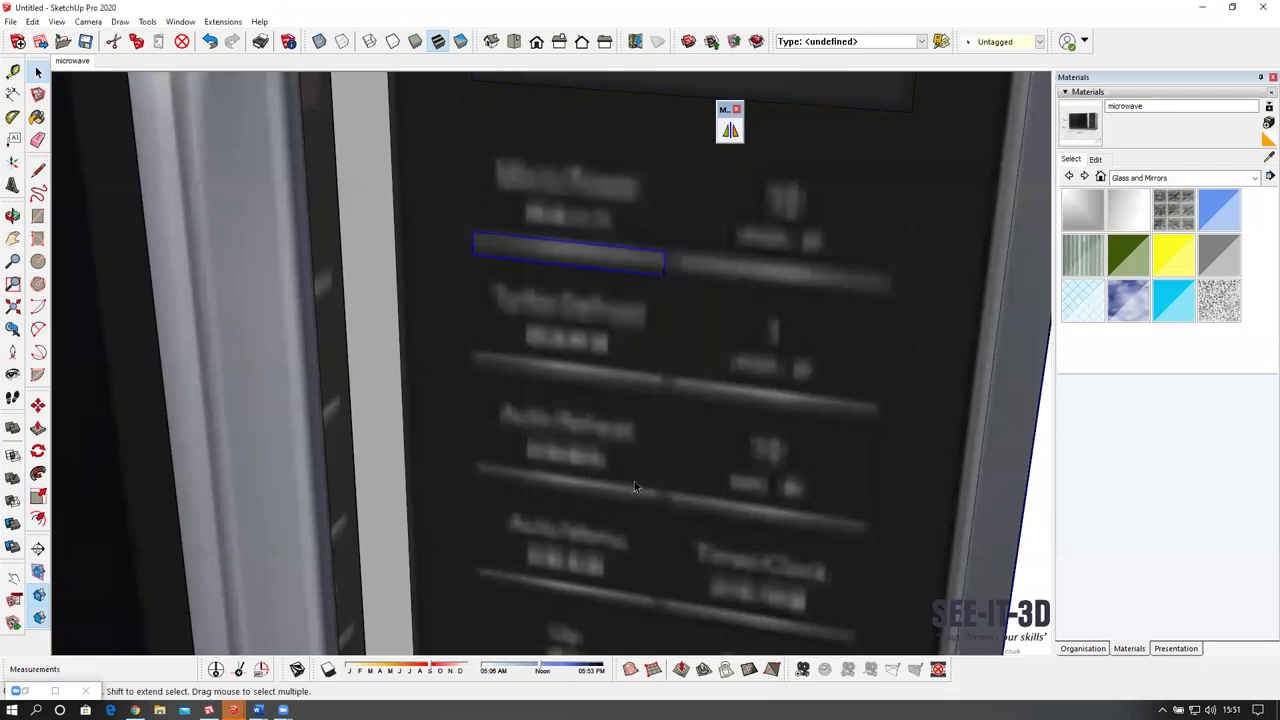
Copy the divider bar below Micro Power about 34 mm across to the matching bar in the second button column.
{"action": "scroll", "coordinate": [594, 373], "scroll_direction": "down", "scroll_amount": 2}
{"action": "mouse_move", "coordinate": [596, 374]}
{"action": "middle_mouse_down"}
{"action": "mouse_move", "coordinate": [620, 380]}
{"action": "mouse_move", "coordinate": [600, 388]}
{"action": "middle_mouse_up"}
{"action": "scroll", "coordinate": [638, 290], "scroll_direction": "up", "scroll_amount": 1}
{"action": "key", "text": "m"}
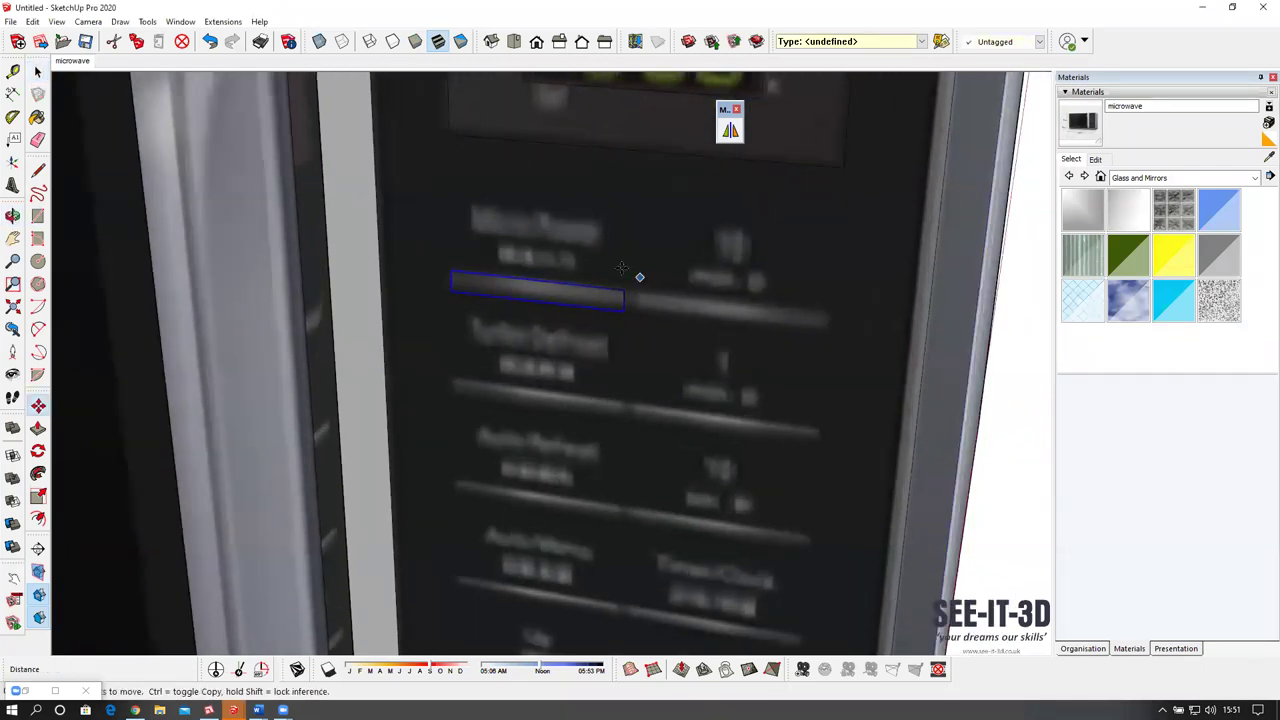
{"action": "key", "text": "ctrl"}
{"action": "left_click", "coordinate": [621, 289]}
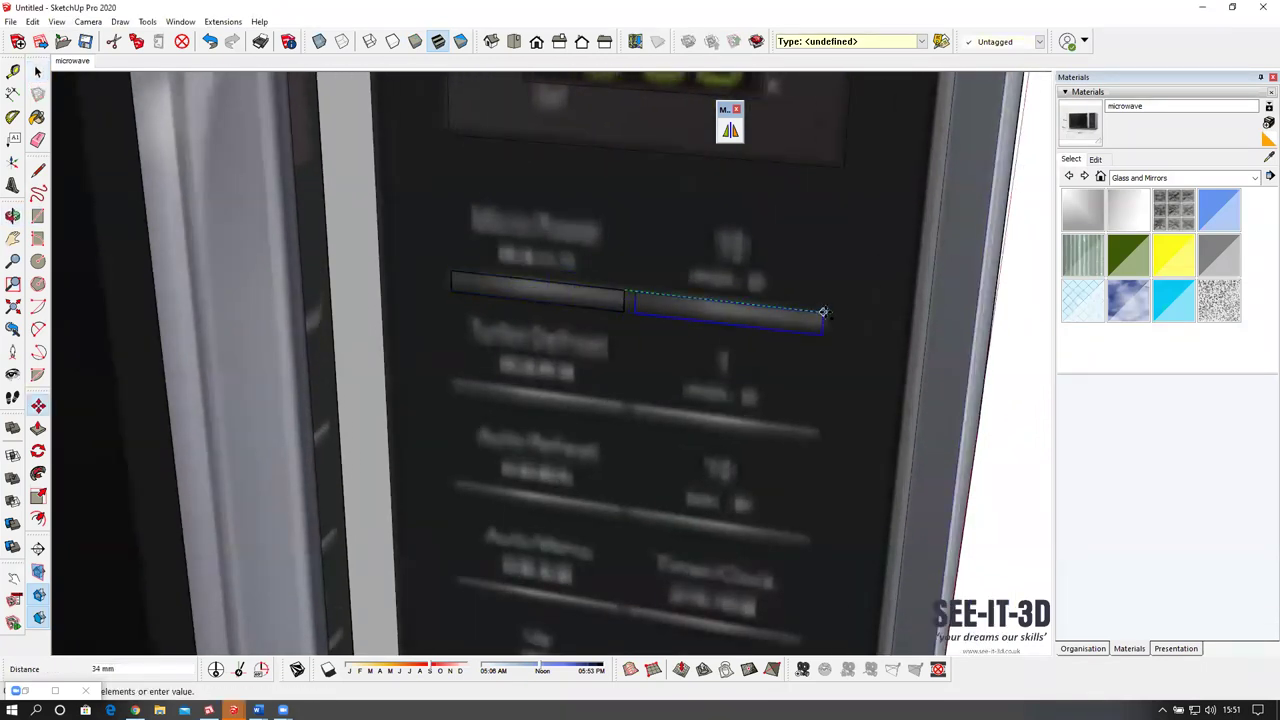
{"action": "left_click", "coordinate": [823, 313]}
{"action": "key", "text": "space"}
{"action": "scroll", "coordinate": [742, 318], "scroll_direction": "down", "scroll_amount": 2}
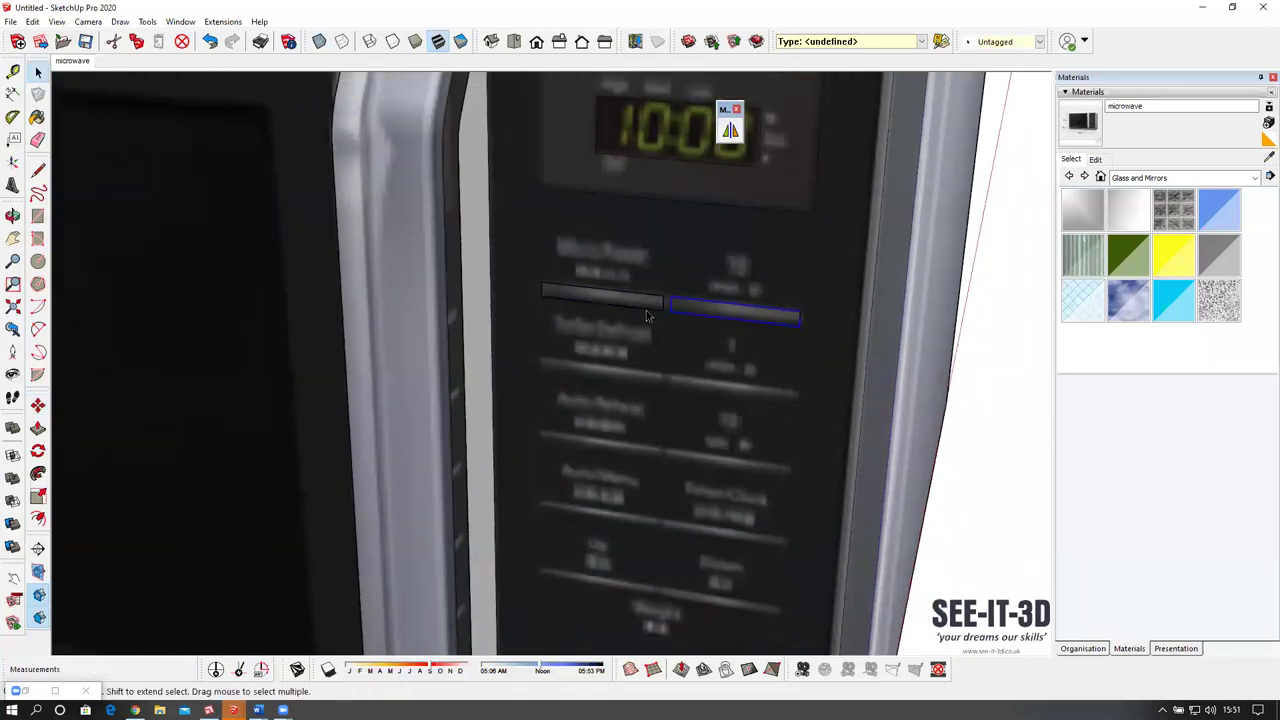
Copy both Micro Power row divider bars about 21 mm down onto the Turbo Defrost row.
{"action": "middle_click_drag", "start_coordinate": [645, 309], "coordinate": [700, 300]}
{"action": "key", "text": "m"}
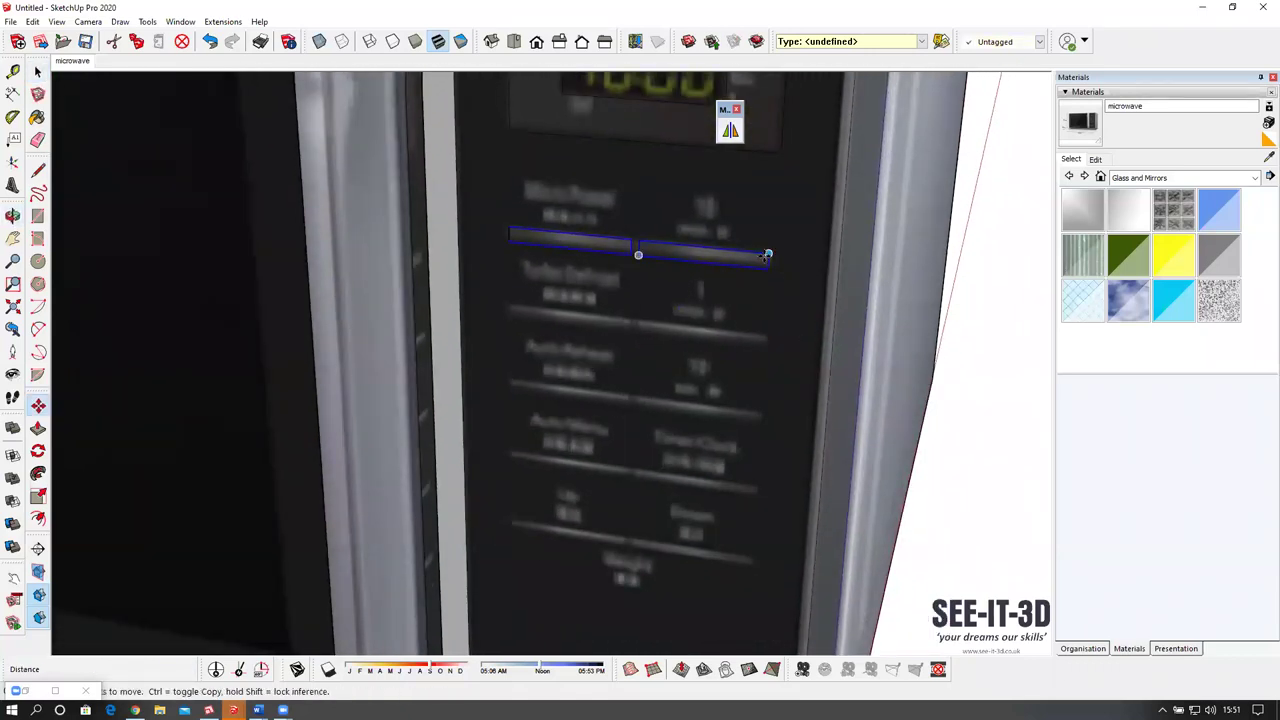
{"action": "key", "text": "ctrl"}
{"action": "left_click", "coordinate": [769, 266]}
{"action": "left_click", "coordinate": [766, 336]}
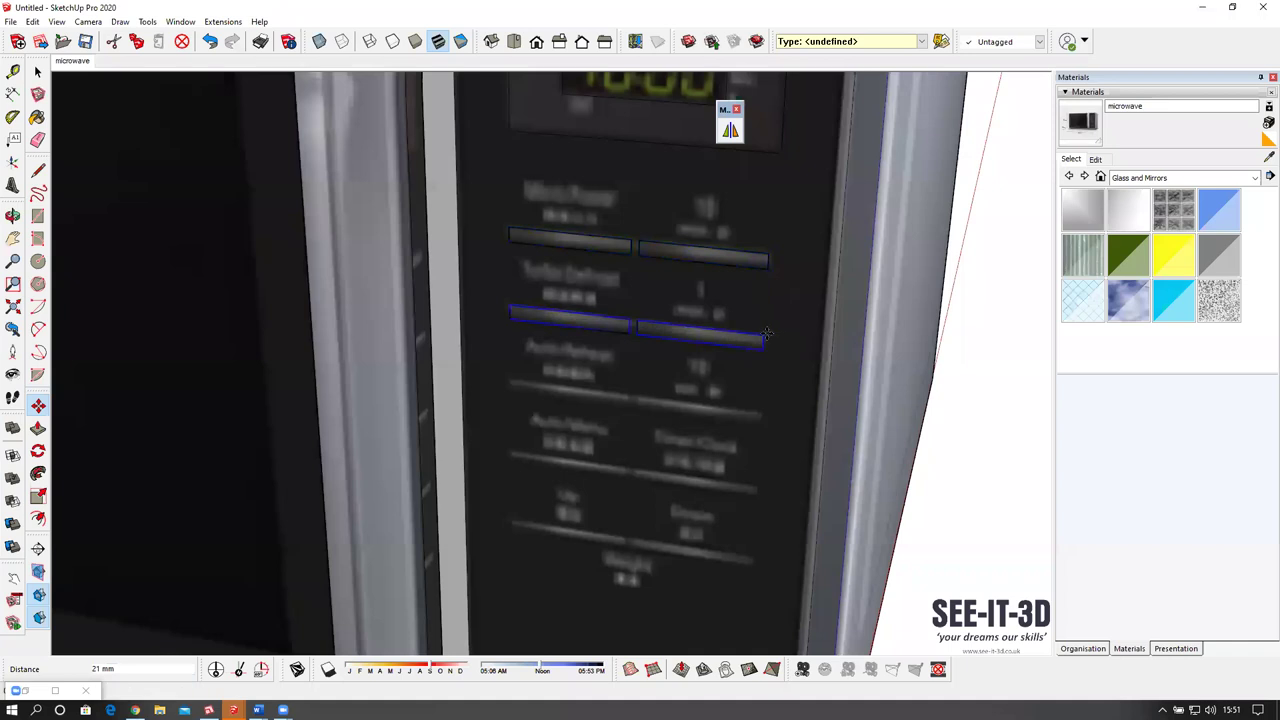
{"action": "scroll", "coordinate": [751, 328], "scroll_direction": "down", "scroll_amount": 2}
{"action": "scroll", "coordinate": [751, 326], "scroll_direction": "down", "scroll_amount": 1}
{"action": "left_click", "coordinate": [752, 326]}
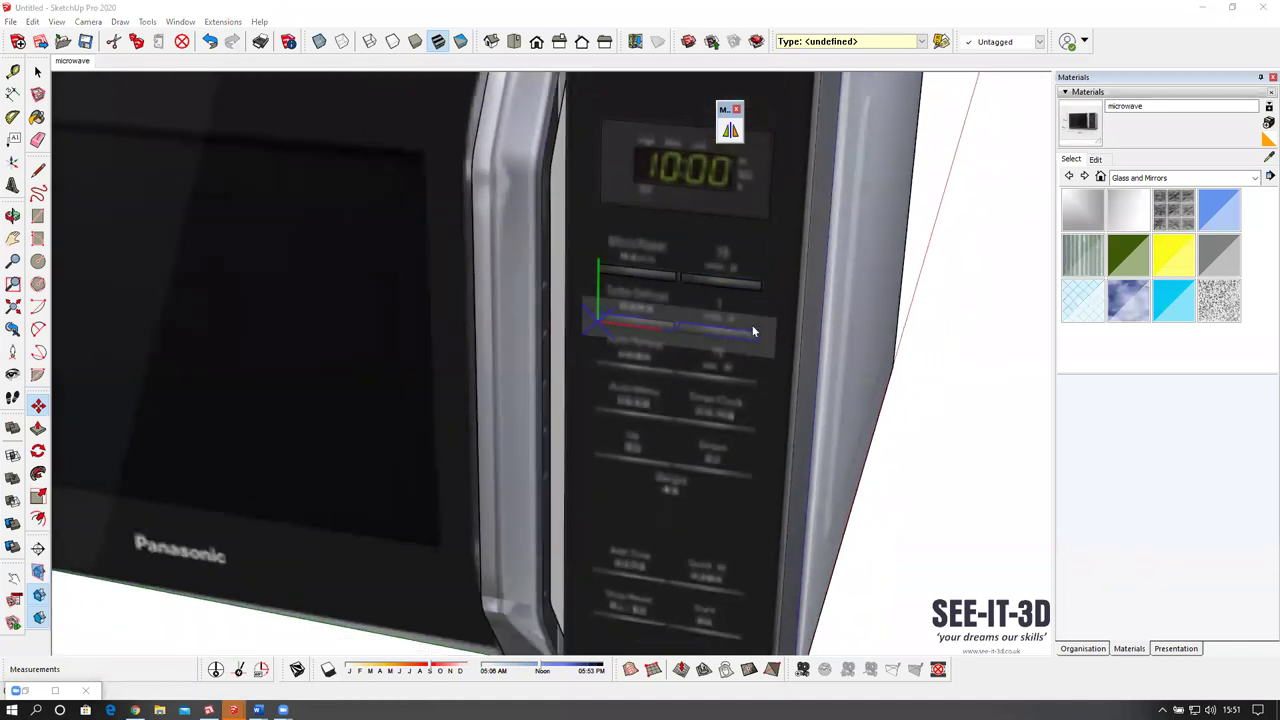
{"action": "type", "text": "gx3"}
{"action": "key", "text": "Return"}
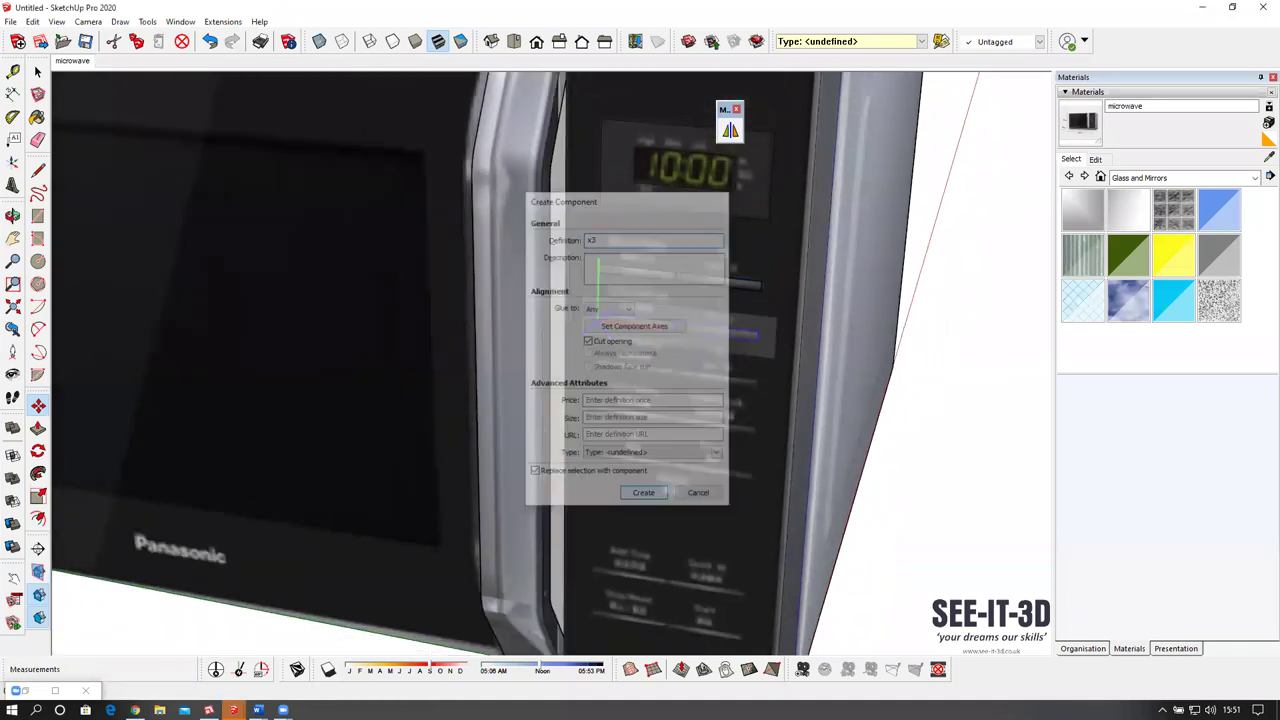
{"action": "scroll", "coordinate": [693, 362], "scroll_direction": "up", "scroll_amount": 2}
{"action": "middle_click", "coordinate": [690, 326]}
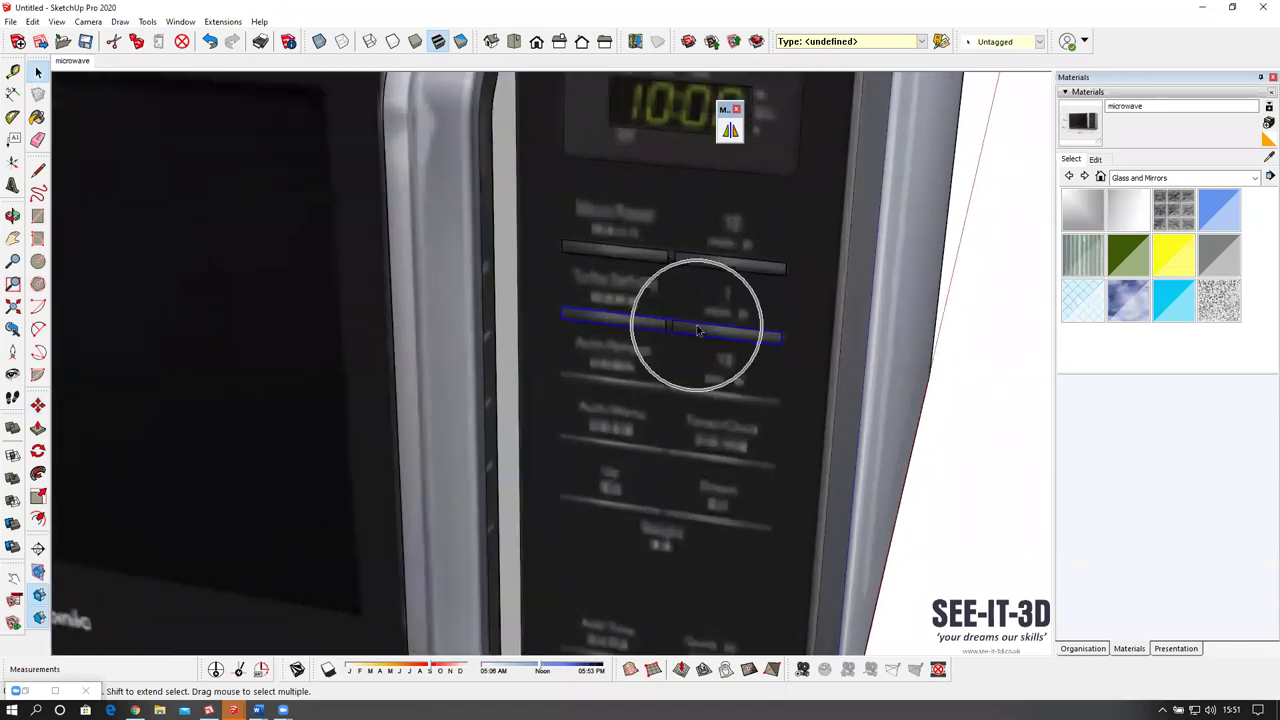
{"action": "middle_click_drag", "start_coordinate": [690, 326], "coordinate": [694, 332]}
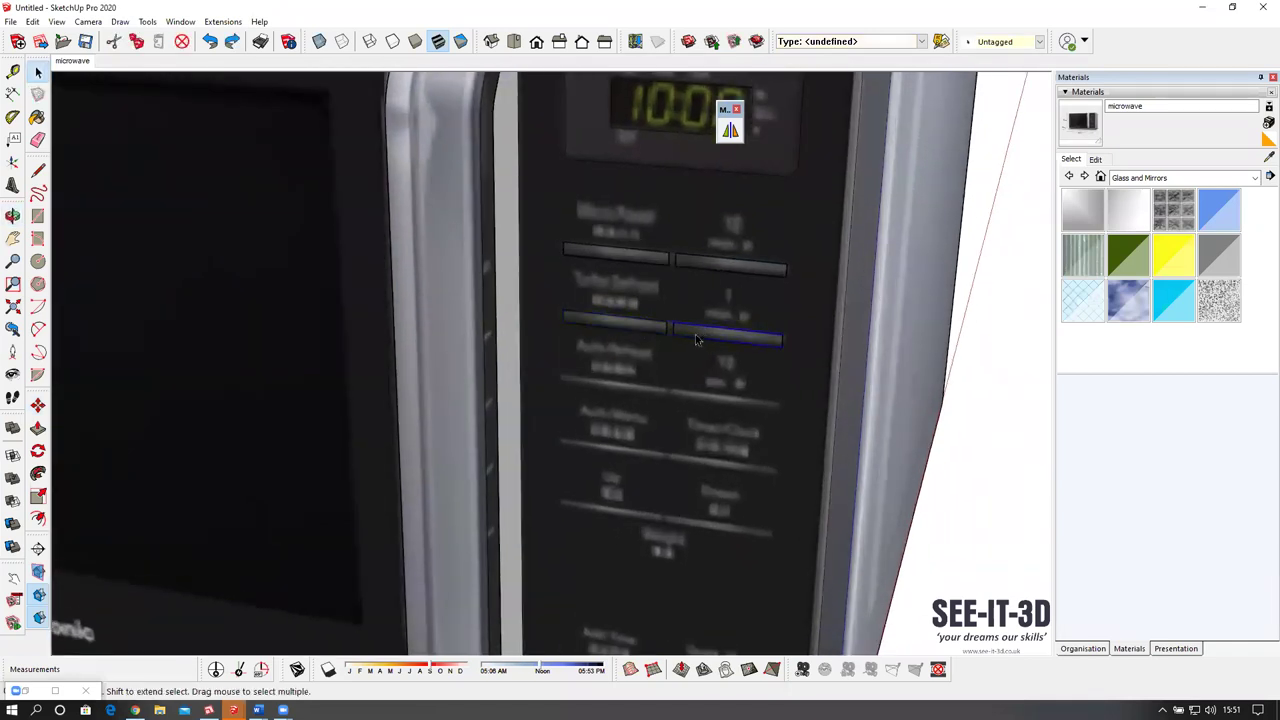
Copy the Turbo Defrost row's two bars about 20 mm down and multiply the copy by x3.
{"action": "key", "text": "m"}
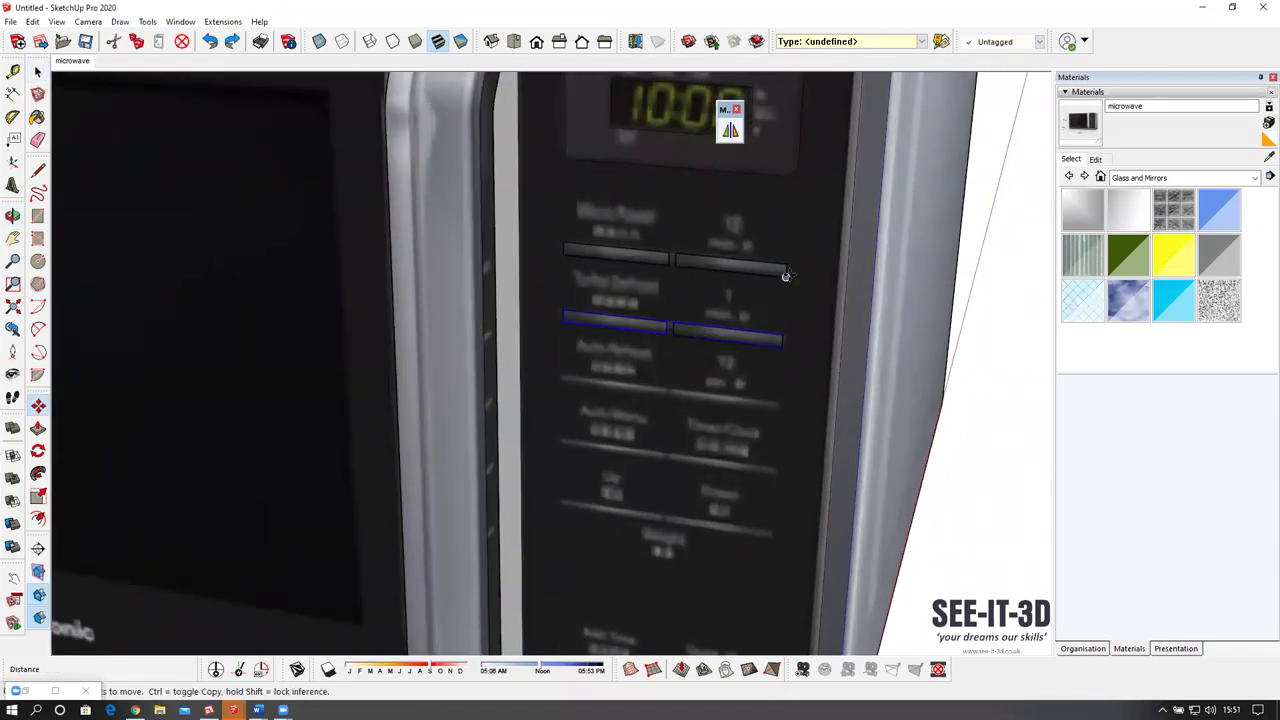
{"action": "left_click", "coordinate": [790, 283]}
{"action": "key", "text": "ctrl"}
{"action": "left_click", "coordinate": [787, 343]}
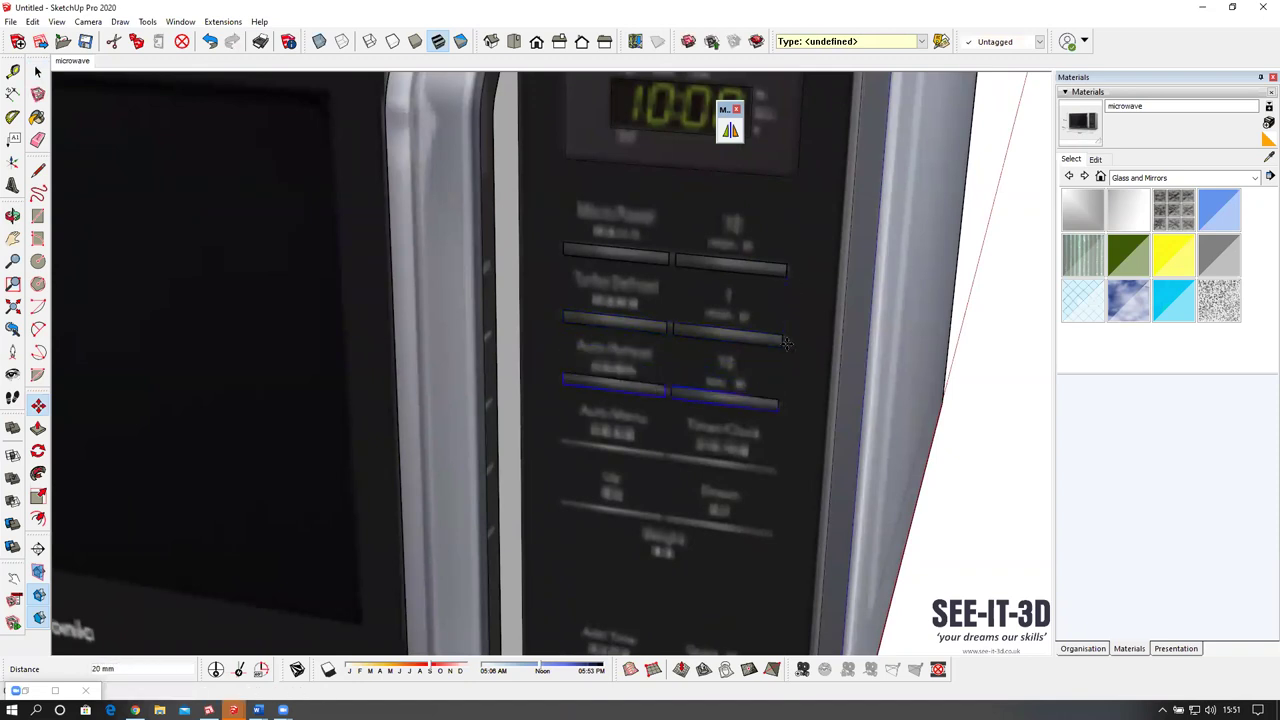
{"action": "key", "text": "Return"}
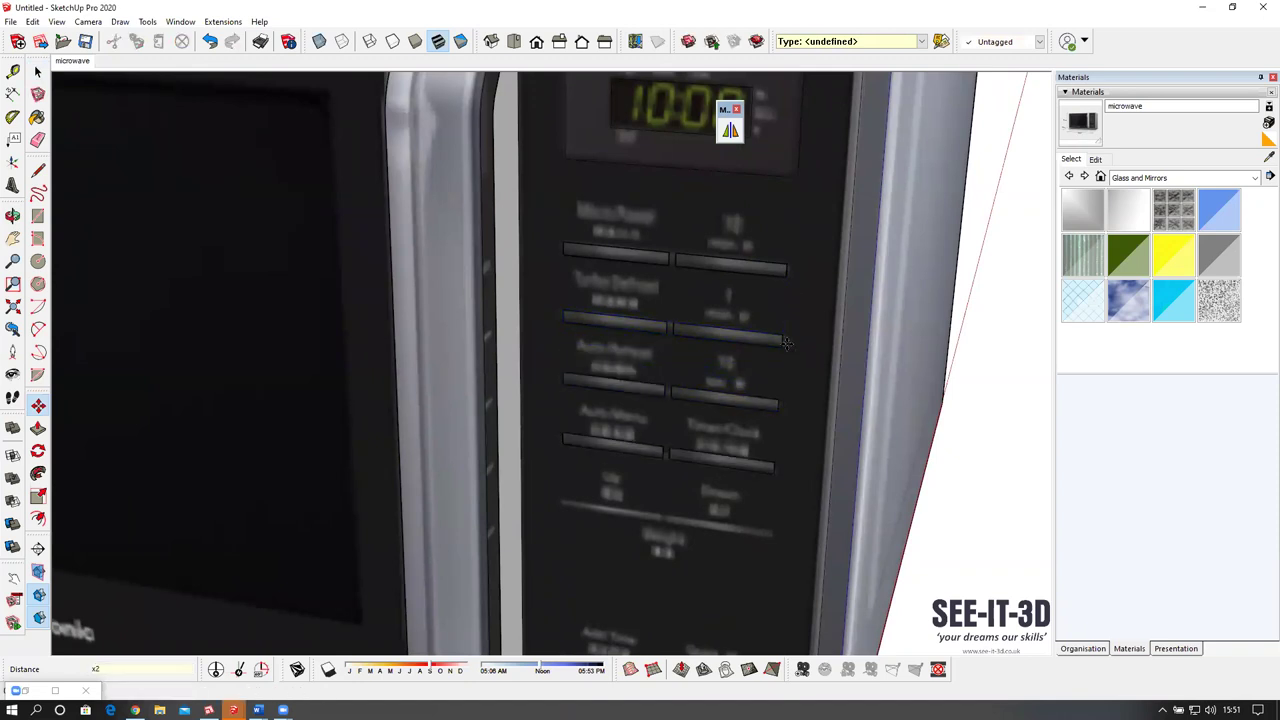
{"action": "key", "text": "Return"}
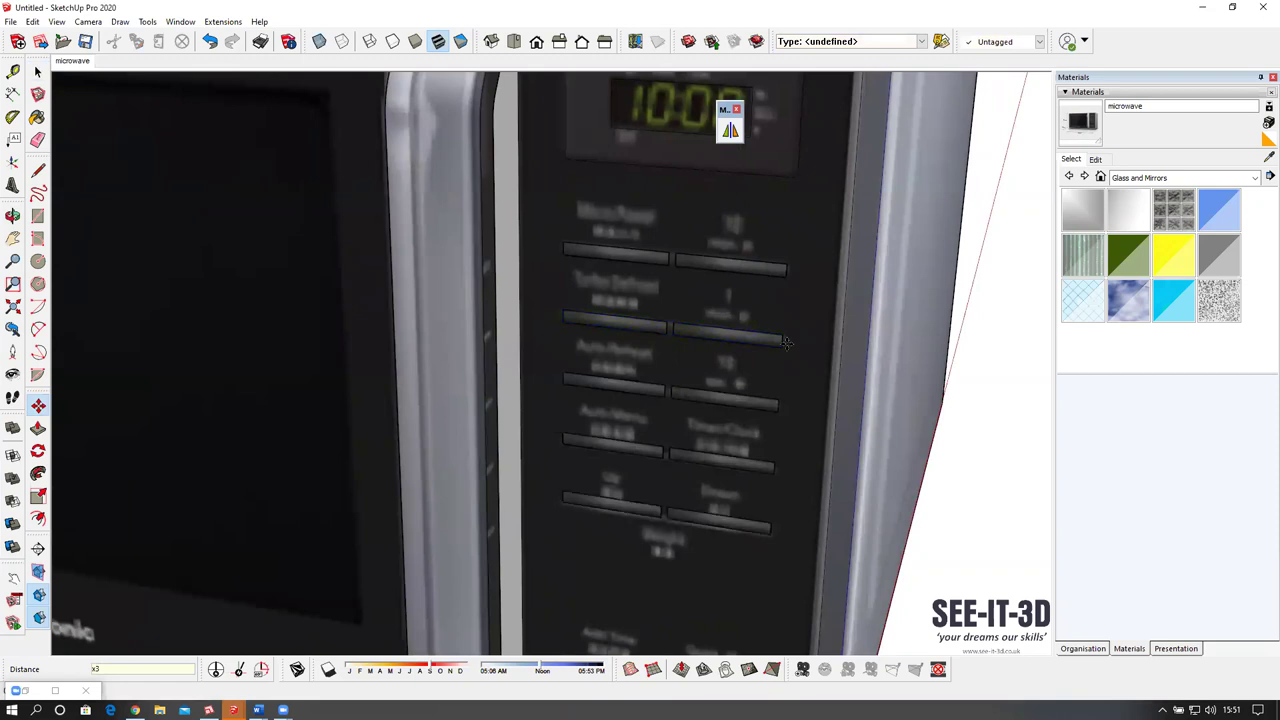
Move the two bars of the Up/Down row slightly to align them with the divider lines in the photo.
{"action": "middle_click_drag", "start_coordinate": [751, 409], "coordinate": [706, 349]}
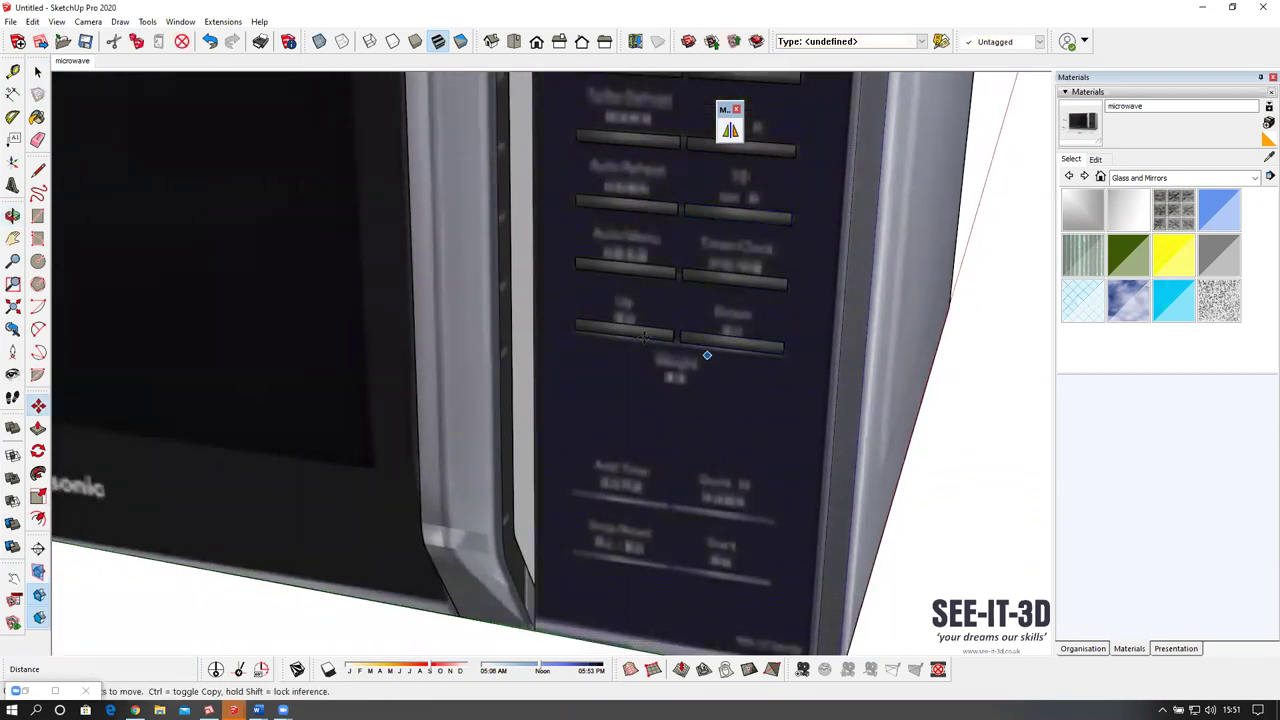
{"action": "key", "text": "space"}
{"action": "left_click_drag", "start_coordinate": [548, 314], "coordinate": [786, 362]}
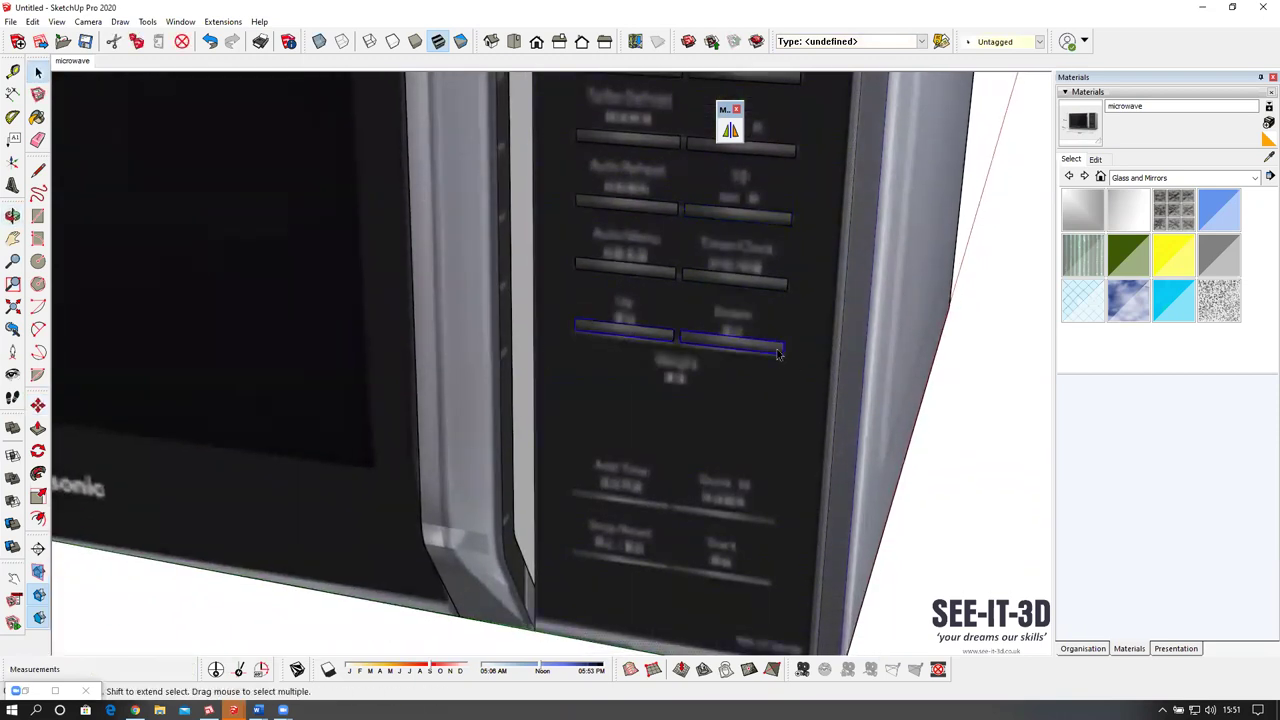
{"action": "scroll", "coordinate": [788, 358], "scroll_direction": "up", "scroll_amount": 2}
{"action": "key", "text": "m"}
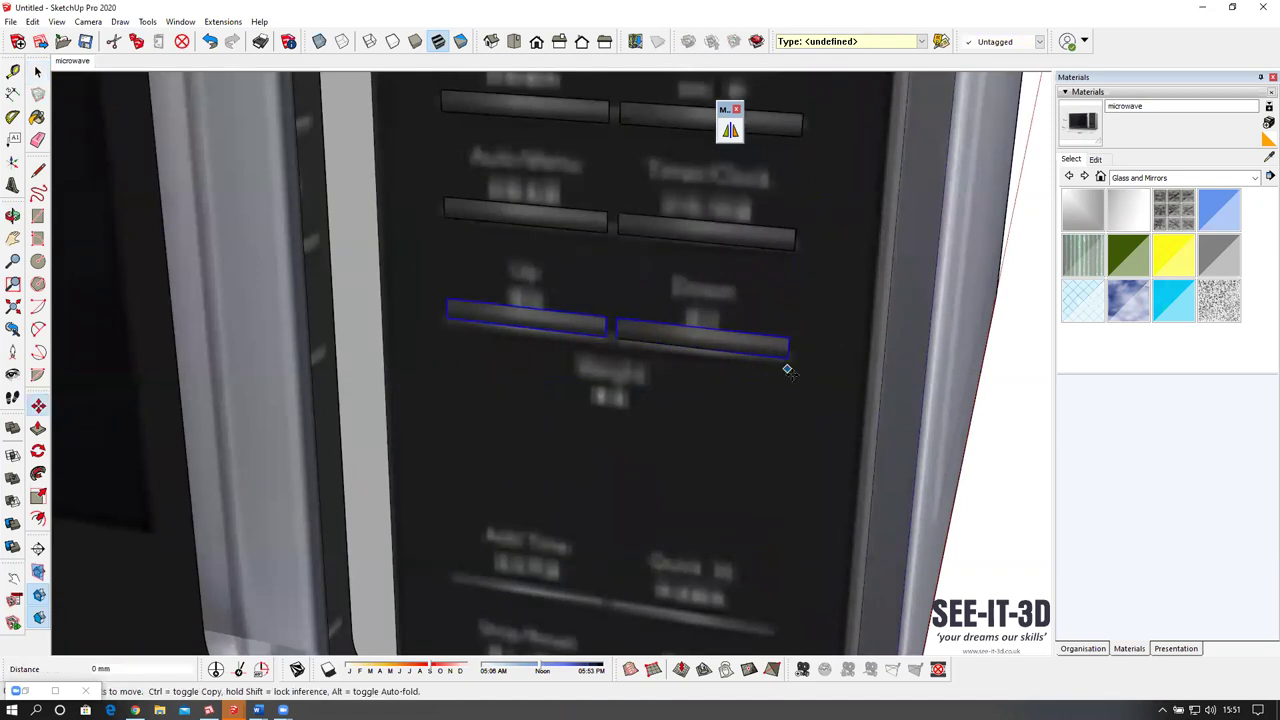
{"action": "left_click", "coordinate": [786, 366]}
{"action": "key", "text": "space"}
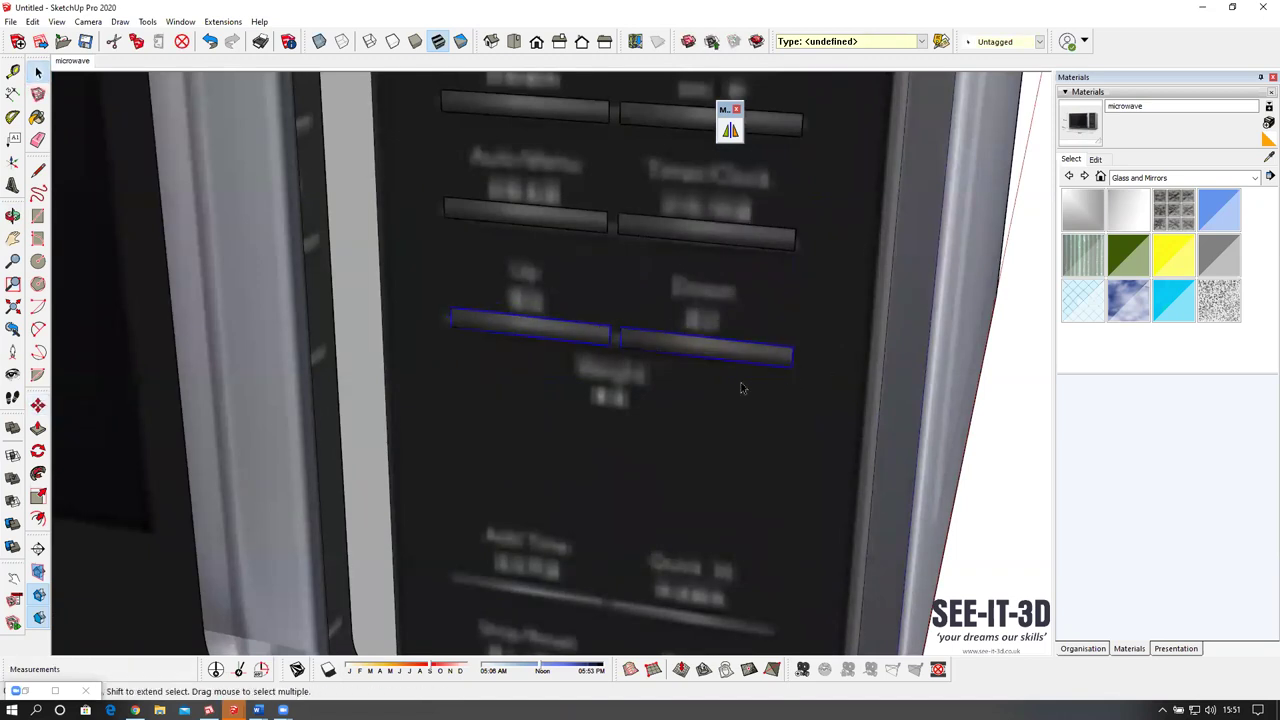
Select the two bars below Auto Menu and Timer/Clock and nudge them onto the photo's divider lines.
{"action": "scroll", "coordinate": [743, 388], "scroll_direction": "down", "scroll_amount": 2}
{"action": "middle_click_drag", "start_coordinate": [775, 263], "coordinate": [740, 281]}
{"action": "left_click_drag", "start_coordinate": [493, 262], "coordinate": [797, 328]}
{"action": "scroll", "coordinate": [783, 335], "scroll_direction": "up", "scroll_amount": 2}
{"action": "key", "text": "m"}
{"action": "left_click", "coordinate": [777, 314]}
{"action": "key", "text": "space"}
Copy the Up/Down row's two bars down onto the Add Time row and again onto the Stop/Reset row.
{"action": "scroll", "coordinate": [704, 310], "scroll_direction": "down", "scroll_amount": 3}
{"action": "middle_click_drag", "start_coordinate": [698, 346], "coordinate": [798, 332]}
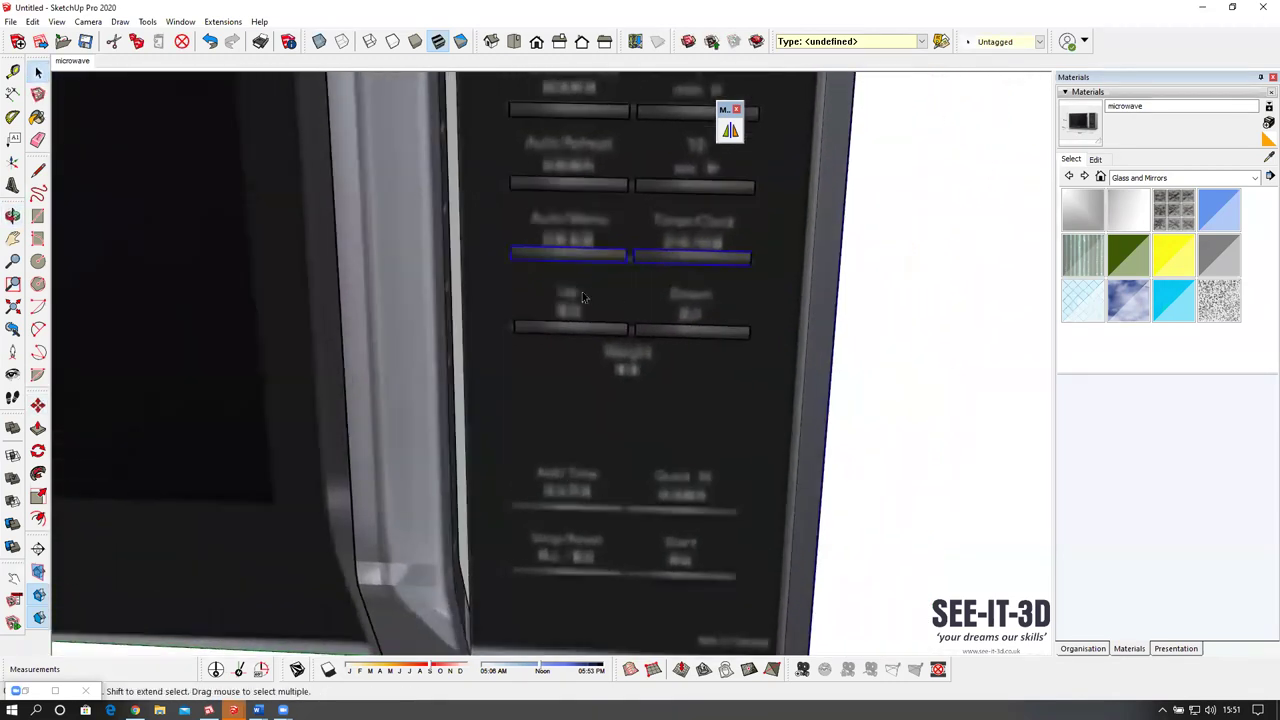
{"action": "left_click_drag", "start_coordinate": [493, 303], "coordinate": [778, 356]}
{"action": "middle_click_drag", "start_coordinate": [710, 326], "coordinate": [632, 338]}
{"action": "key", "text": "m"}
{"action": "left_click", "coordinate": [749, 349]}
{"action": "key", "text": "ctrl"}
{"action": "left_click", "coordinate": [749, 538]}
{"action": "left_click", "coordinate": [749, 538]}
{"action": "key", "text": "ctrl"}
{"action": "left_click", "coordinate": [748, 608]}
Open the divider bar component below the Down label for editing.
{"action": "middle_click_drag", "start_coordinate": [699, 539], "coordinate": [606, 487]}
{"action": "key", "text": "space"}
{"action": "scroll", "coordinate": [676, 350], "scroll_direction": "up", "scroll_amount": 5}
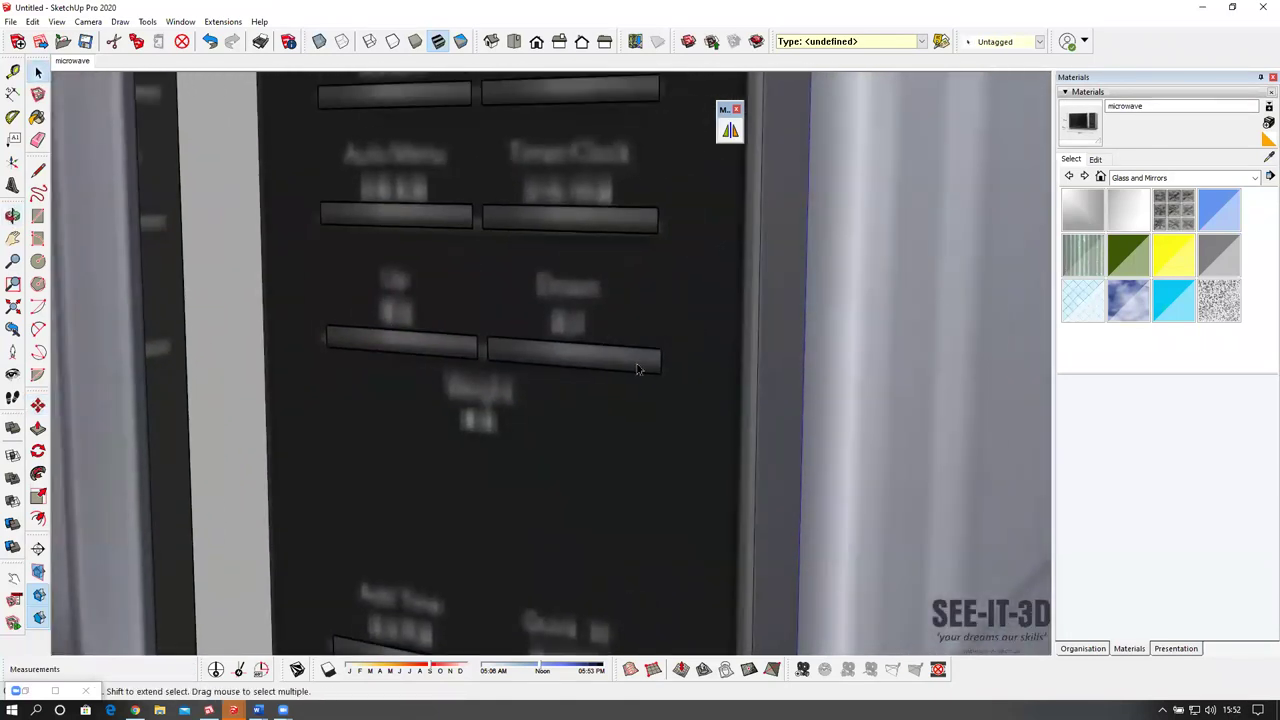
{"action": "double_click", "coordinate": [636, 368]}
{"action": "scroll", "coordinate": [643, 369], "scroll_direction": "up", "scroll_amount": 3}
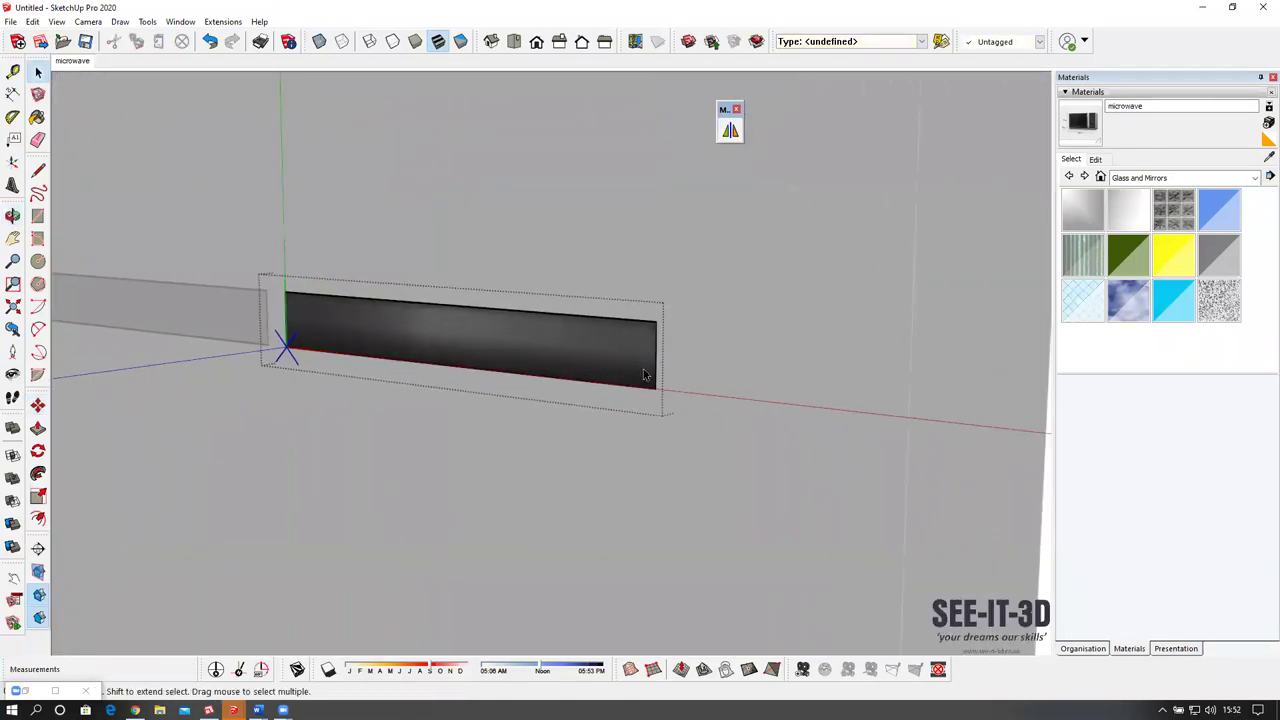
{"action": "middle_click_drag", "start_coordinate": [657, 318], "coordinate": [634, 377]}
Try to draw a two-point arc bulging from the short end edge of the bar.
{"action": "key", "text": "a"}
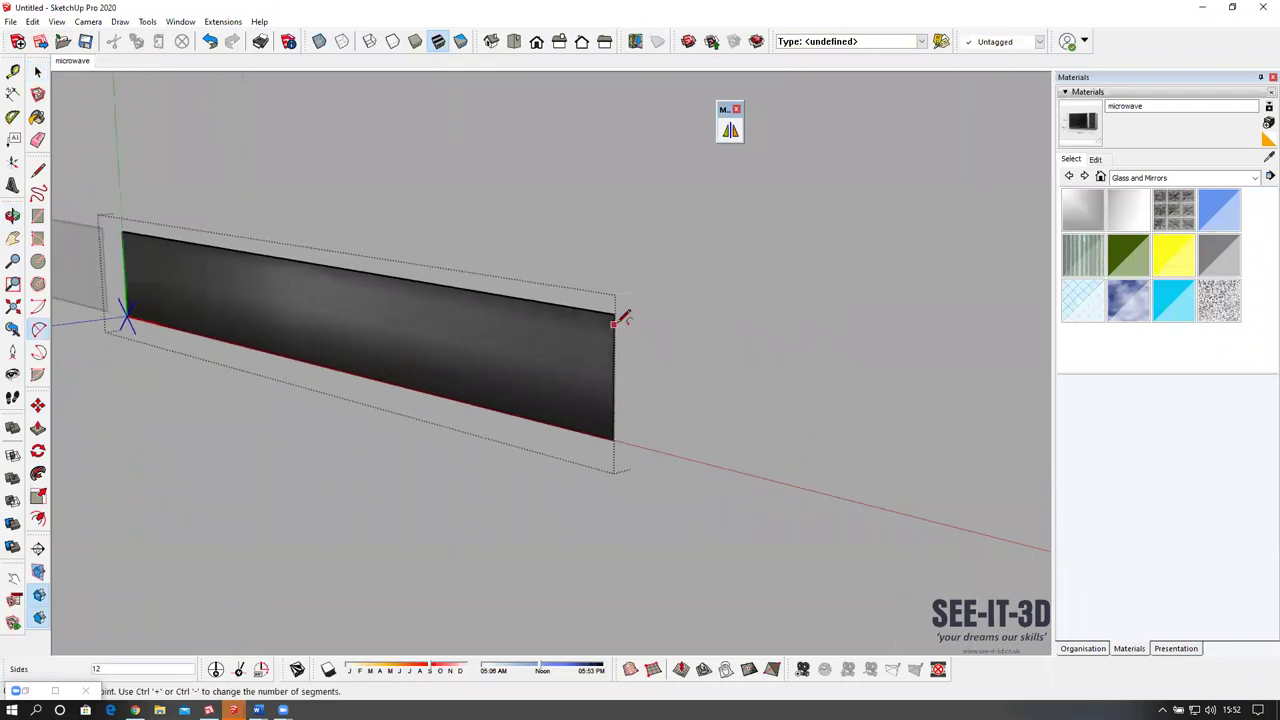
{"action": "left_click", "coordinate": [614, 316]}
{"action": "left_click", "coordinate": [614, 439]}
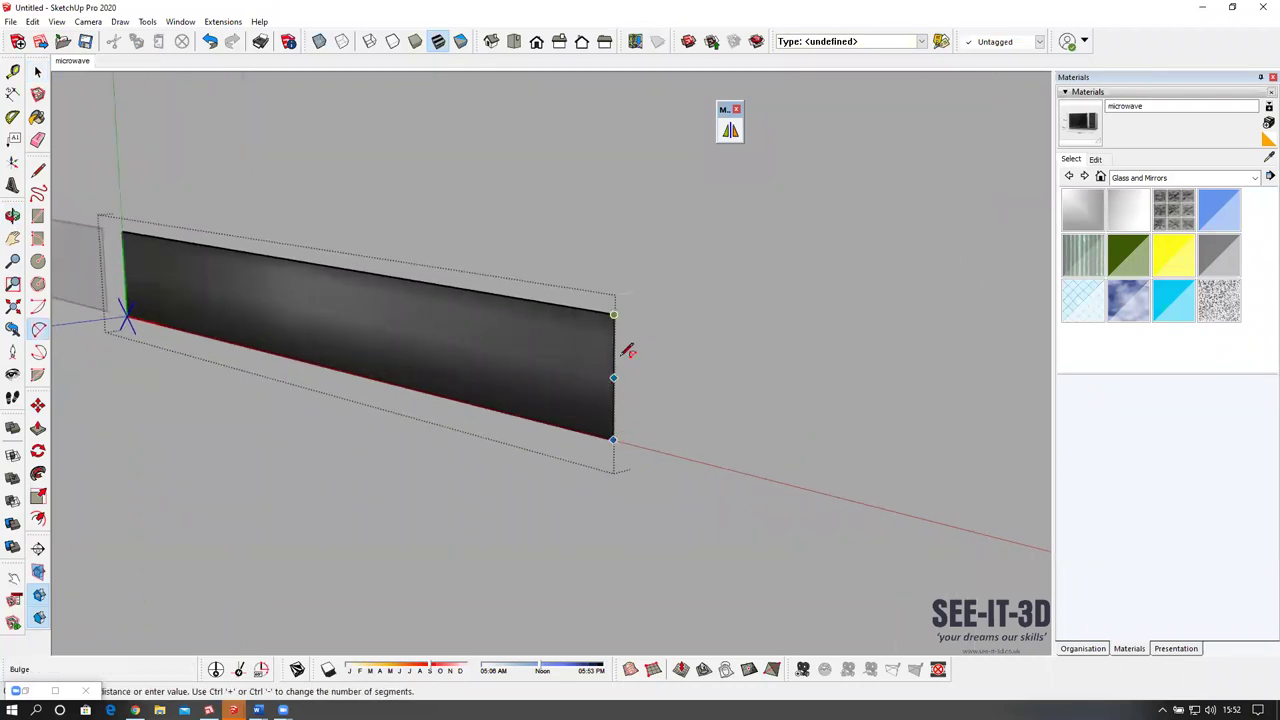
{"action": "left_click", "coordinate": [592, 321]}
{"action": "middle_click_drag", "start_coordinate": [691, 309], "coordinate": [590, 357]}
{"action": "mouse_move", "coordinate": [555, 397]}
{"action": "middle_mouse_down"}
{"action": "mouse_move", "coordinate": [600, 340]}
{"action": "mouse_move", "coordinate": [631, 403]}
{"action": "mouse_move", "coordinate": [621, 413]}
{"action": "middle_mouse_up"}
{"action": "key", "text": "e"}
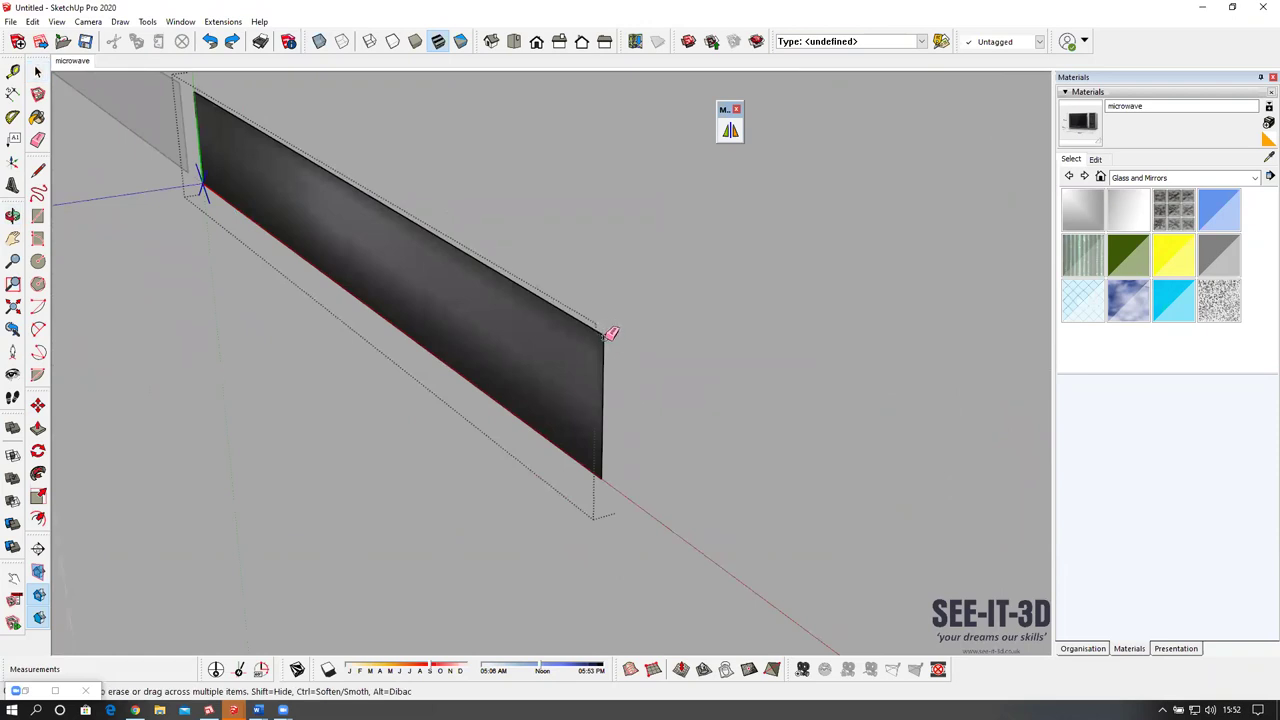
Retry the arc between the end edge's two corners with a bulge of about 1 mm.
{"action": "key", "text": "a"}
{"action": "middle_click_drag", "start_coordinate": [617, 343], "coordinate": [620, 314]}
{"action": "left_click", "coordinate": [599, 300]}
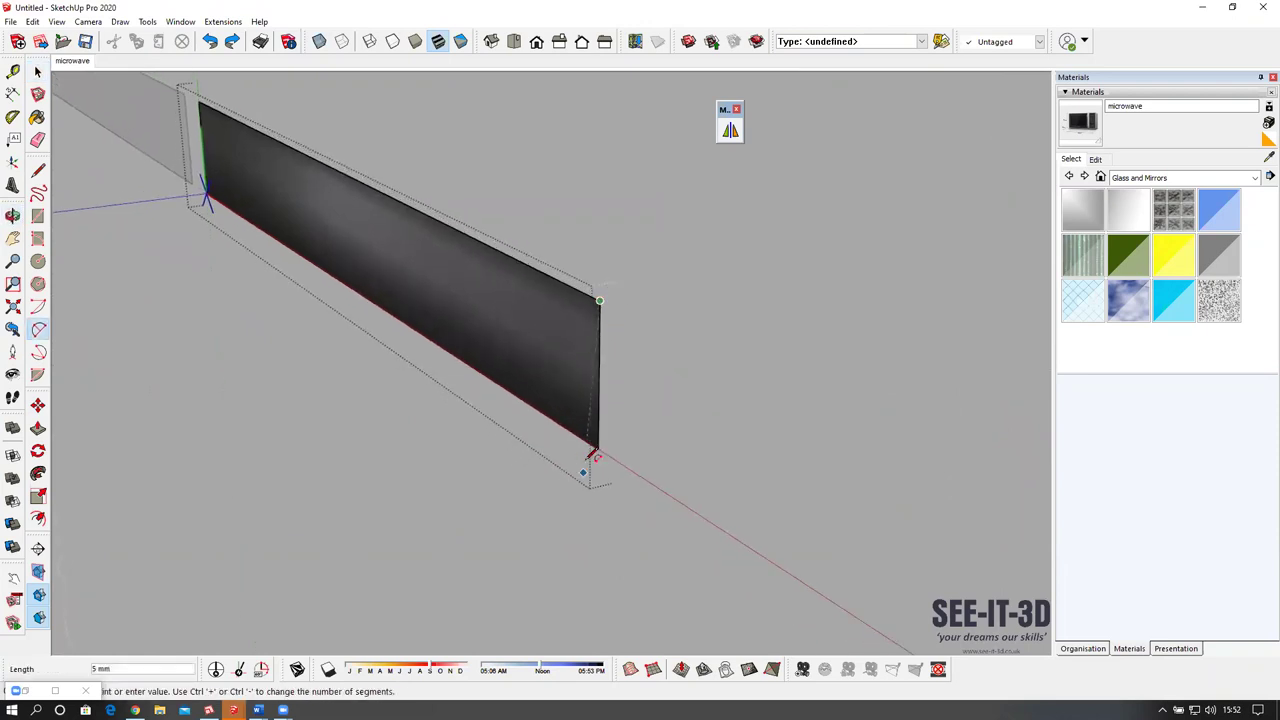
{"action": "left_click", "coordinate": [598, 446]}
{"action": "middle_click_drag", "start_coordinate": [590, 298], "coordinate": [610, 340]}
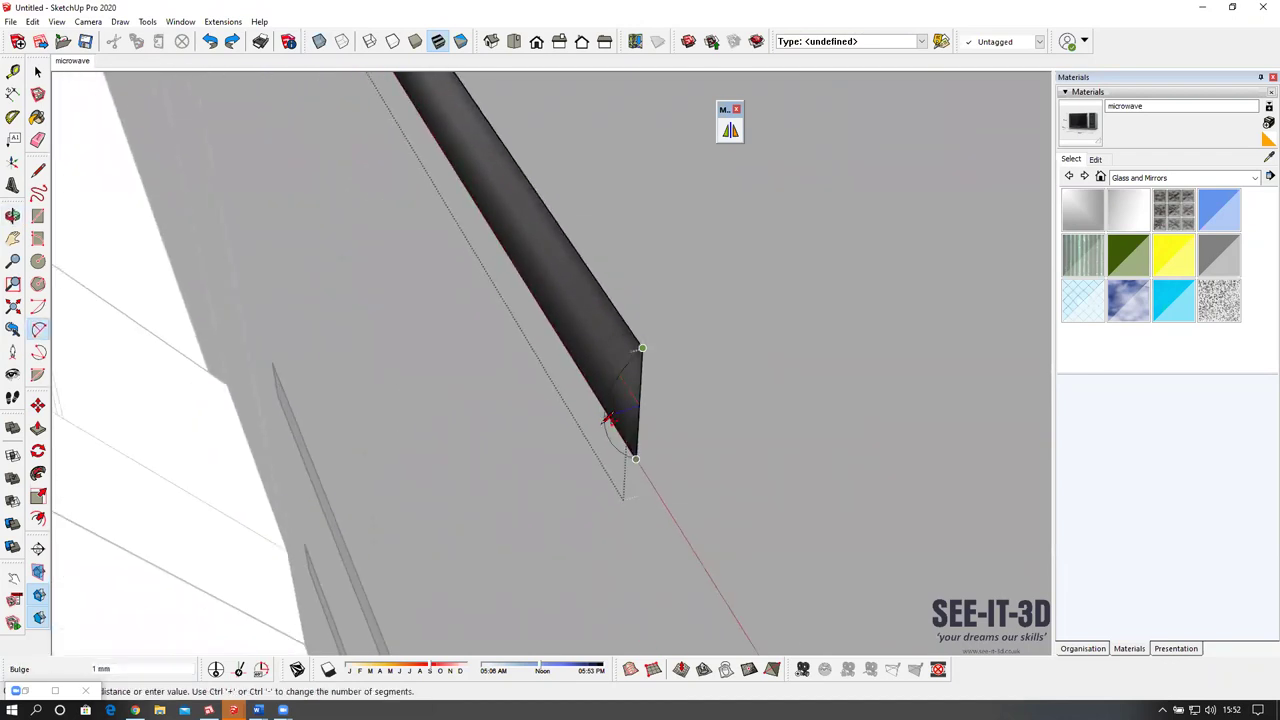
{"action": "left_click", "coordinate": [618, 454]}
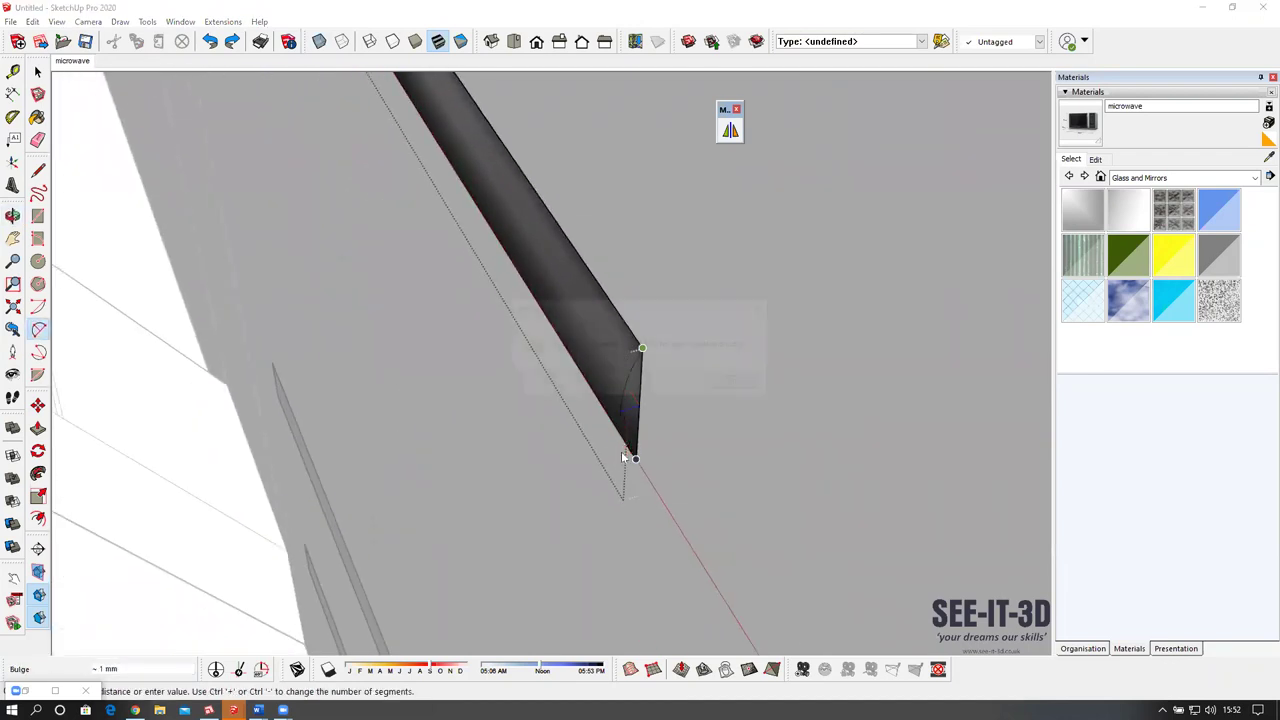
{"action": "left_click", "coordinate": [738, 383]}
{"action": "left_click", "coordinate": [642, 347]}
{"action": "left_click", "coordinate": [636, 459]}
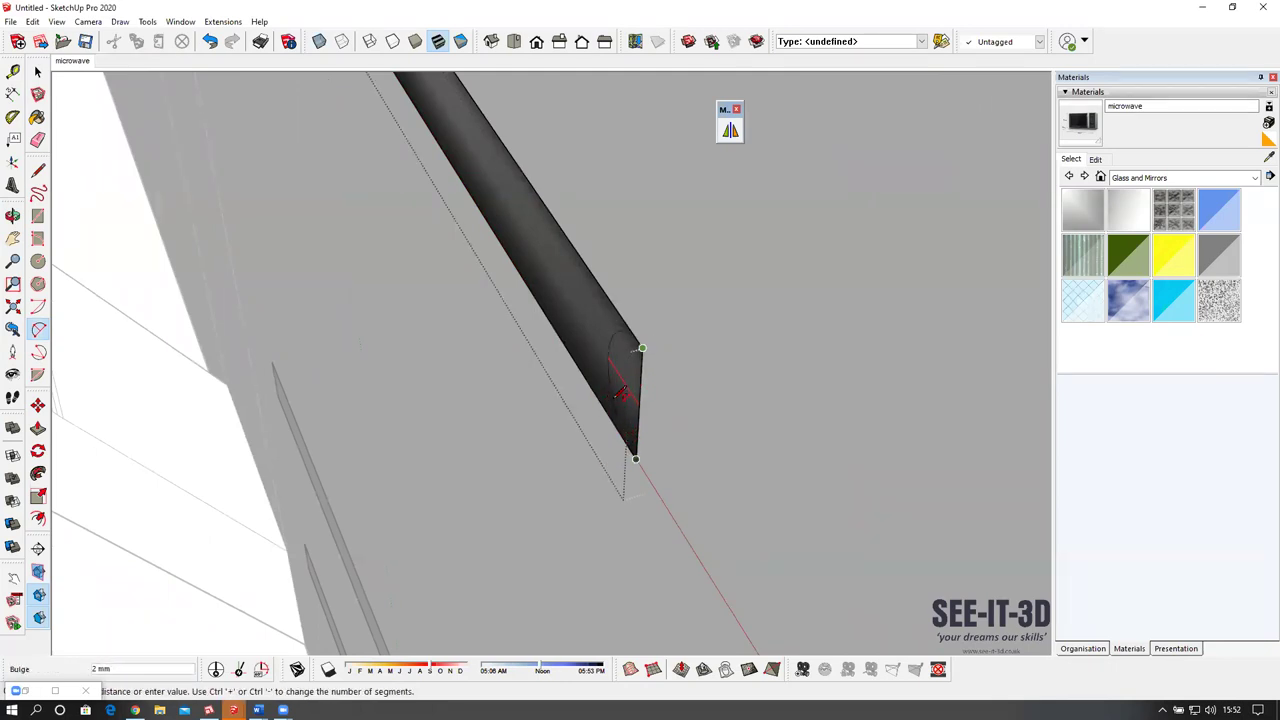
{"action": "left_click", "coordinate": [635, 467]}
{"action": "left_click", "coordinate": [741, 386]}
Push/Pull the divider bar's face outward by about 1 mm.
{"action": "key", "text": "space"}
{"action": "middle_click_drag", "start_coordinate": [640, 406], "coordinate": [664, 373]}
{"action": "key", "text": "p"}
{"action": "left_click", "coordinate": [611, 374]}
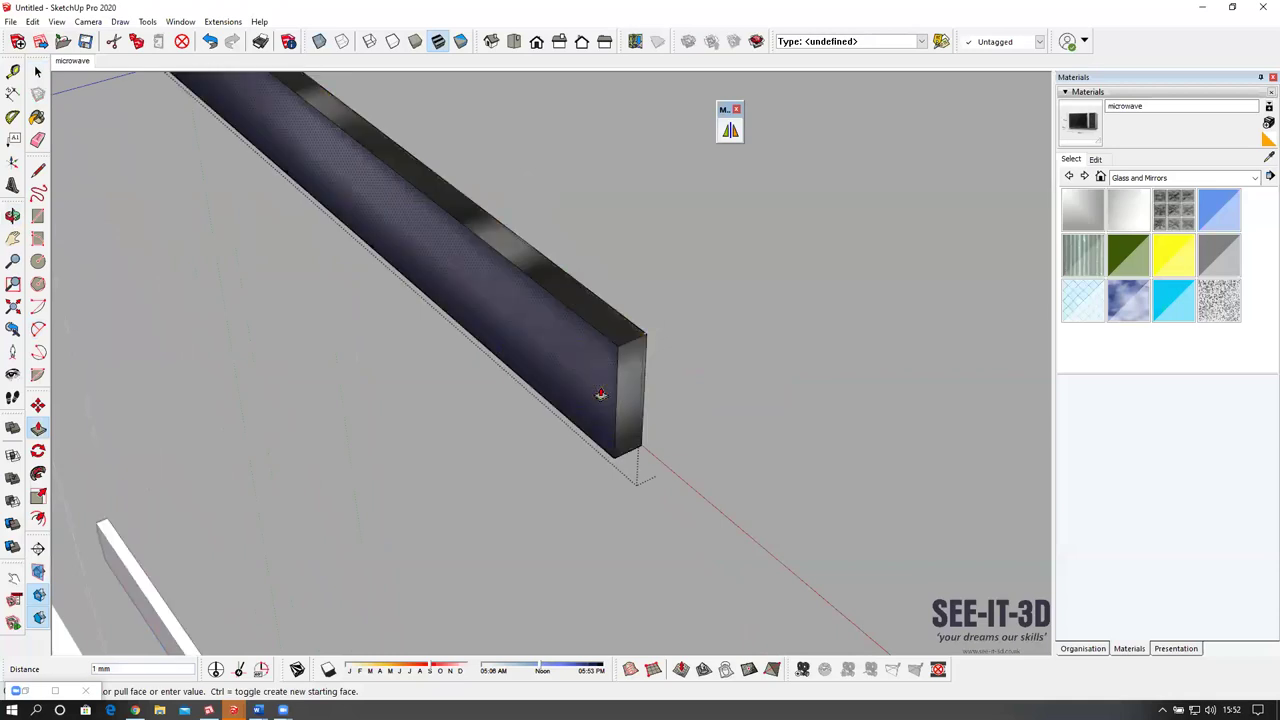
{"action": "mouse_move", "coordinate": [591, 399]}
{"action": "middle_mouse_down"}
{"action": "mouse_move", "coordinate": [620, 365]}
{"action": "mouse_move", "coordinate": [663, 414]}
{"action": "mouse_move", "coordinate": [634, 349]}
{"action": "mouse_move", "coordinate": [651, 314]}
{"action": "middle_mouse_up"}
Soften the edges at the end of the extruded bar and leave the component.
{"action": "key", "text": "e"}
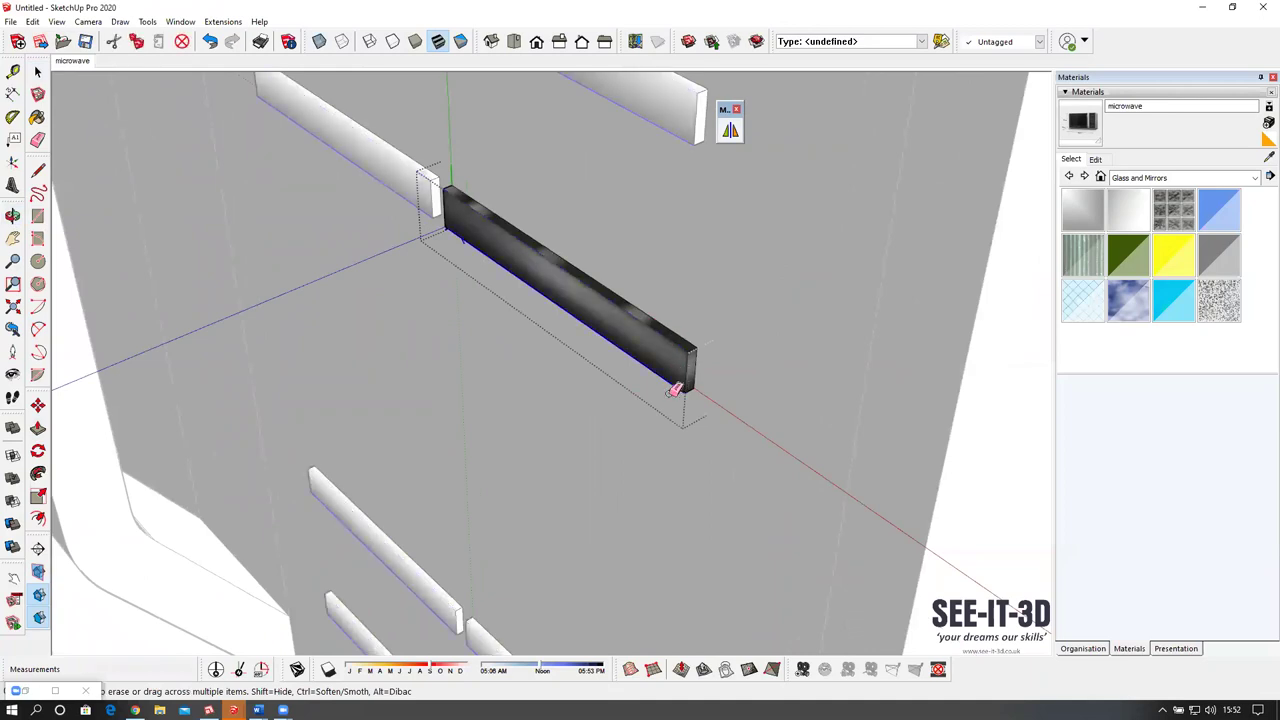
{"action": "left_click_drag", "start_coordinate": [669, 393], "coordinate": [691, 365], "text": "ctrl"}
{"action": "scroll", "coordinate": [604, 371], "scroll_direction": "down", "scroll_amount": 4}
{"action": "key", "text": "space"}
{"action": "left_click", "coordinate": [587, 405]}
Offset the microwave door's front face inward to the upper edge of the window in the photo.
{"action": "mouse_move", "coordinate": [589, 402]}
{"action": "middle_mouse_down"}
{"action": "mouse_move", "coordinate": [637, 360]}
{"action": "mouse_move", "coordinate": [807, 267]}
{"action": "mouse_move", "coordinate": [826, 272]}
{"action": "middle_mouse_up"}
{"action": "scroll", "coordinate": [751, 340], "scroll_direction": "down", "scroll_amount": 3}
{"action": "middle_click_drag", "start_coordinate": [751, 340], "coordinate": [900, 345]}
{"action": "middle_click_drag", "start_coordinate": [607, 238], "coordinate": [594, 320]}
{"action": "scroll", "coordinate": [594, 322], "scroll_direction": "down", "scroll_amount": 2}
{"action": "key", "text": "r"}
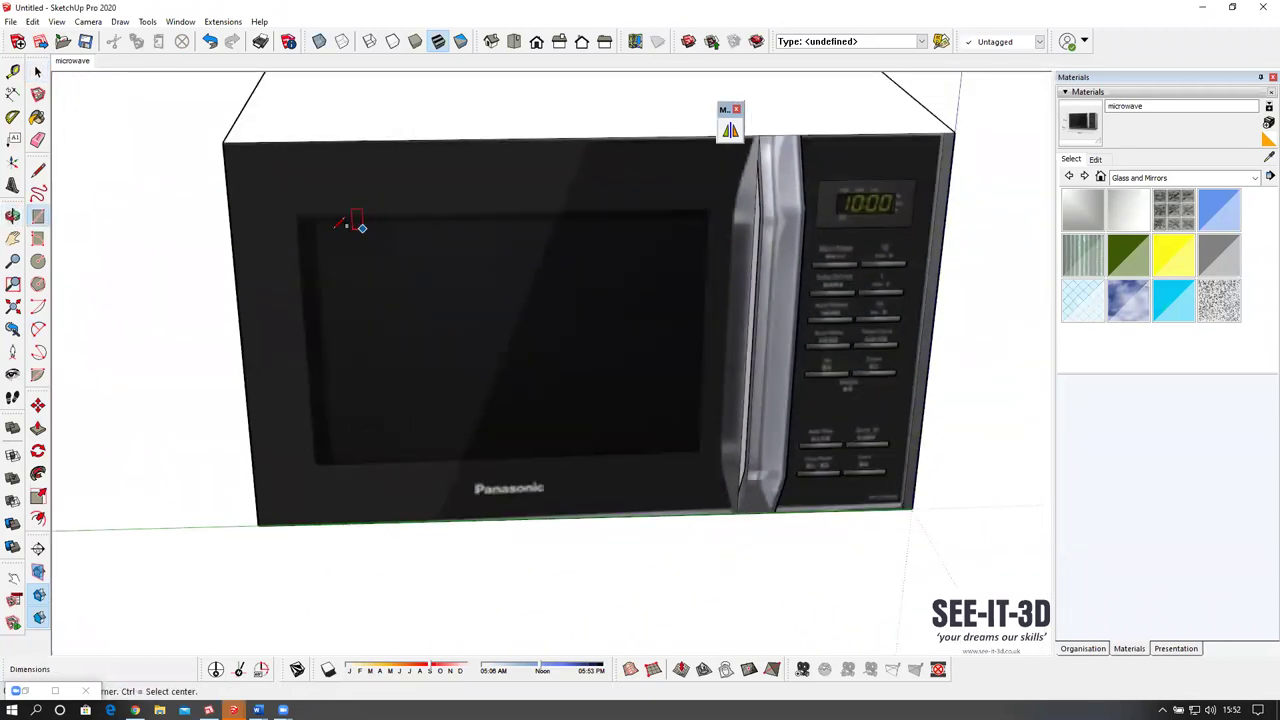
{"action": "key", "text": "space"}
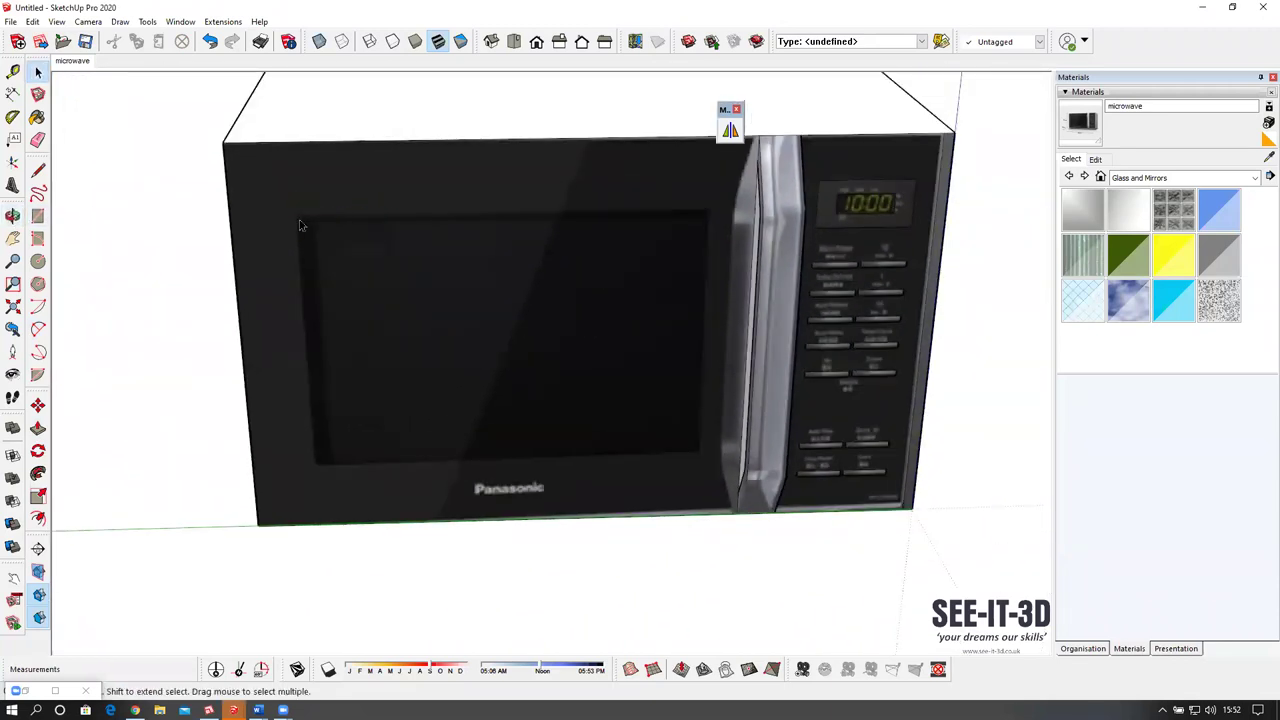
{"action": "left_click", "coordinate": [432, 193]}
{"action": "key", "text": "f"}
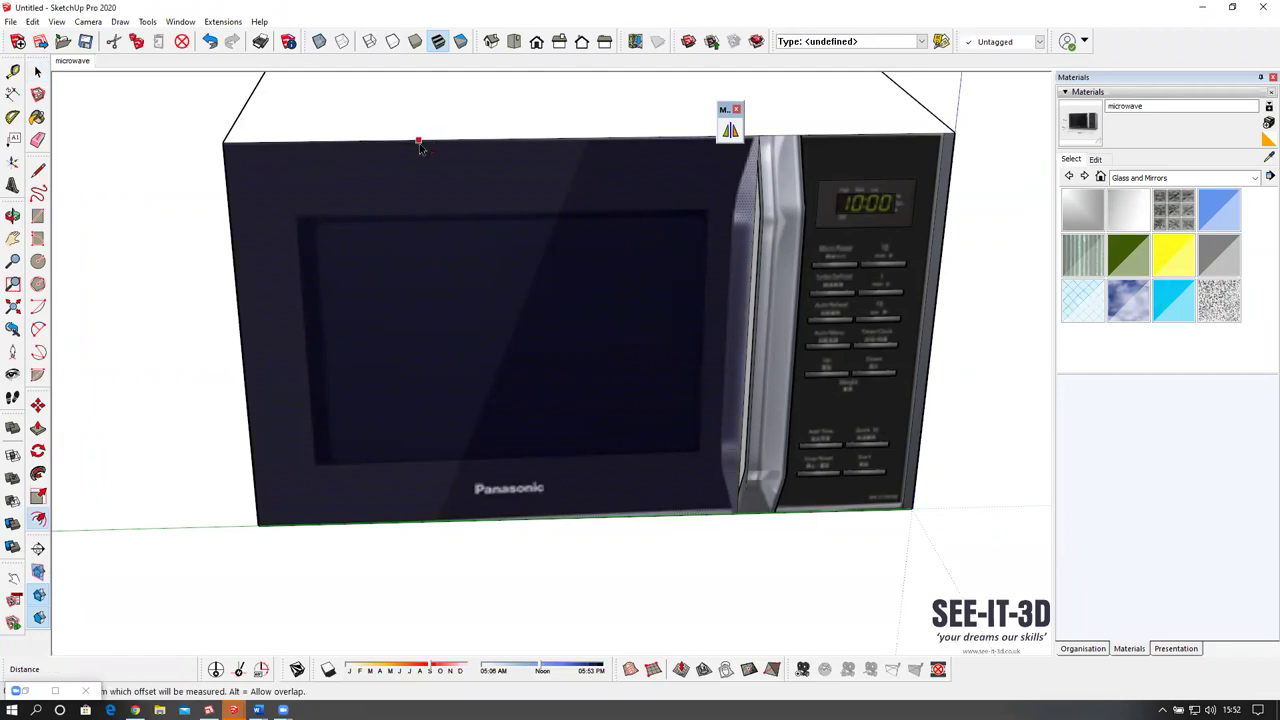
{"action": "left_click", "coordinate": [419, 148]}
{"action": "left_click", "coordinate": [420, 221]}
Scale the offset window face horizontally about its centre so its sides match the window in the photo.
{"action": "middle_click_drag", "start_coordinate": [420, 221], "coordinate": [529, 294]}
{"action": "key", "text": "p"}
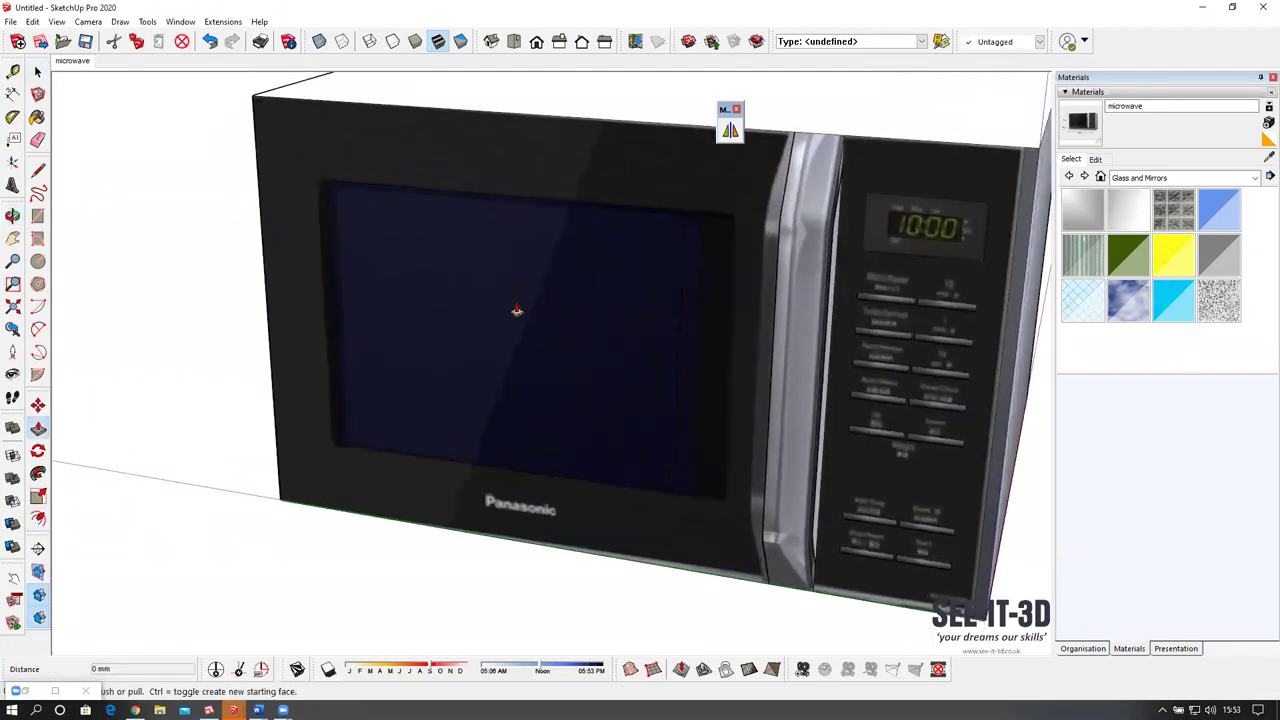
{"action": "key", "text": "s"}
{"action": "left_click", "coordinate": [609, 322]}
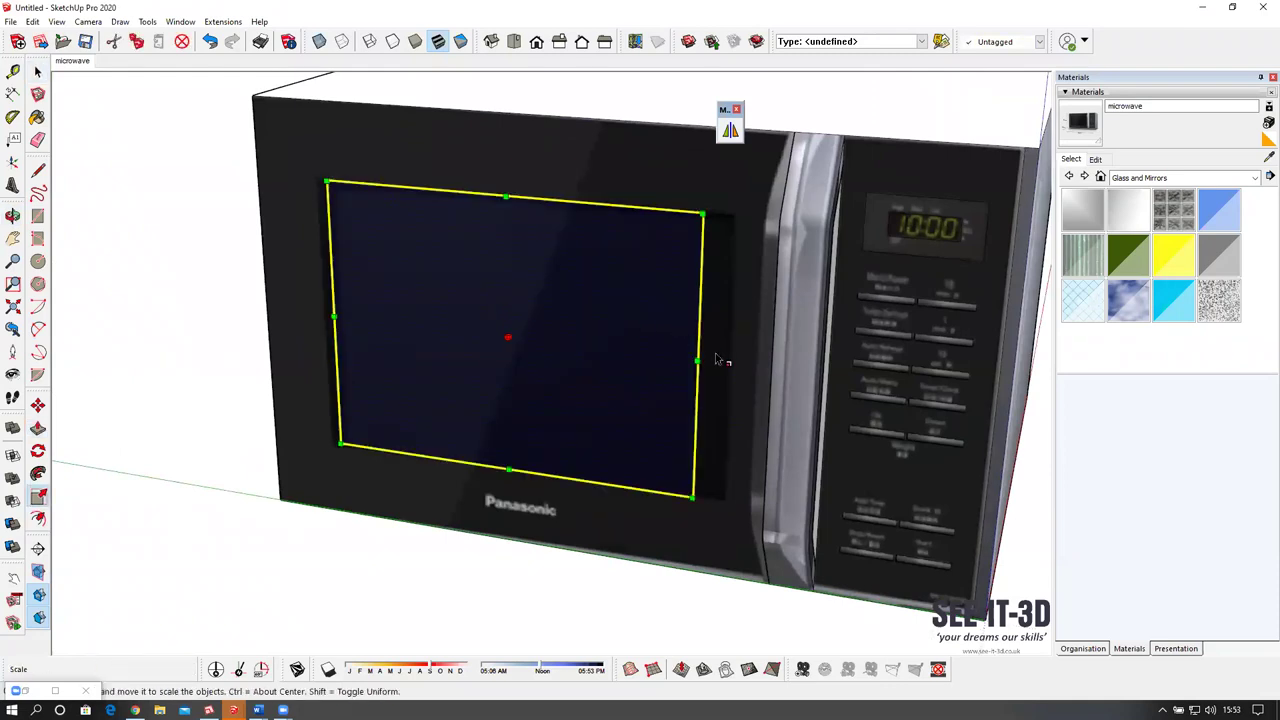
{"action": "left_click_drag", "start_coordinate": [700, 360], "coordinate": [724, 364], "text": "ctrl"}
{"action": "mouse_move", "coordinate": [309, 314]}
{"action": "left_mouse_down"}
{"action": "mouse_move", "coordinate": [346, 317]}
{"action": "mouse_move", "coordinate": [310, 312]}
{"action": "left_mouse_up"}
Push/Pull the door window face inward to recess it into the microwave front.
{"action": "middle_click_drag", "start_coordinate": [393, 305], "coordinate": [422, 322]}
{"action": "key", "text": "p"}
{"action": "left_click", "coordinate": [434, 328]}
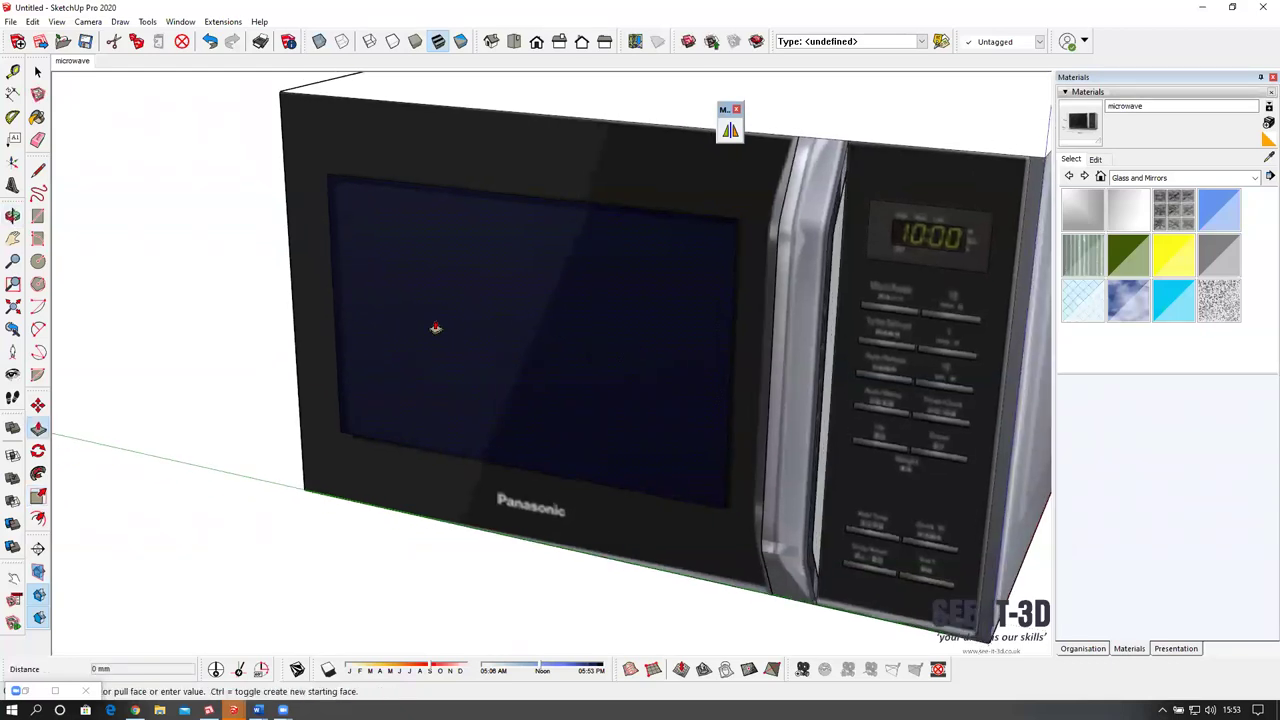
{"action": "left_click", "coordinate": [442, 323]}
Paint the four narrow inner sides of the window recess with the model's Steel material.
{"action": "scroll", "coordinate": [338, 340], "scroll_direction": "up", "scroll_amount": 3}
{"action": "key", "text": "b"}
{"action": "left_click", "coordinate": [340, 325]}
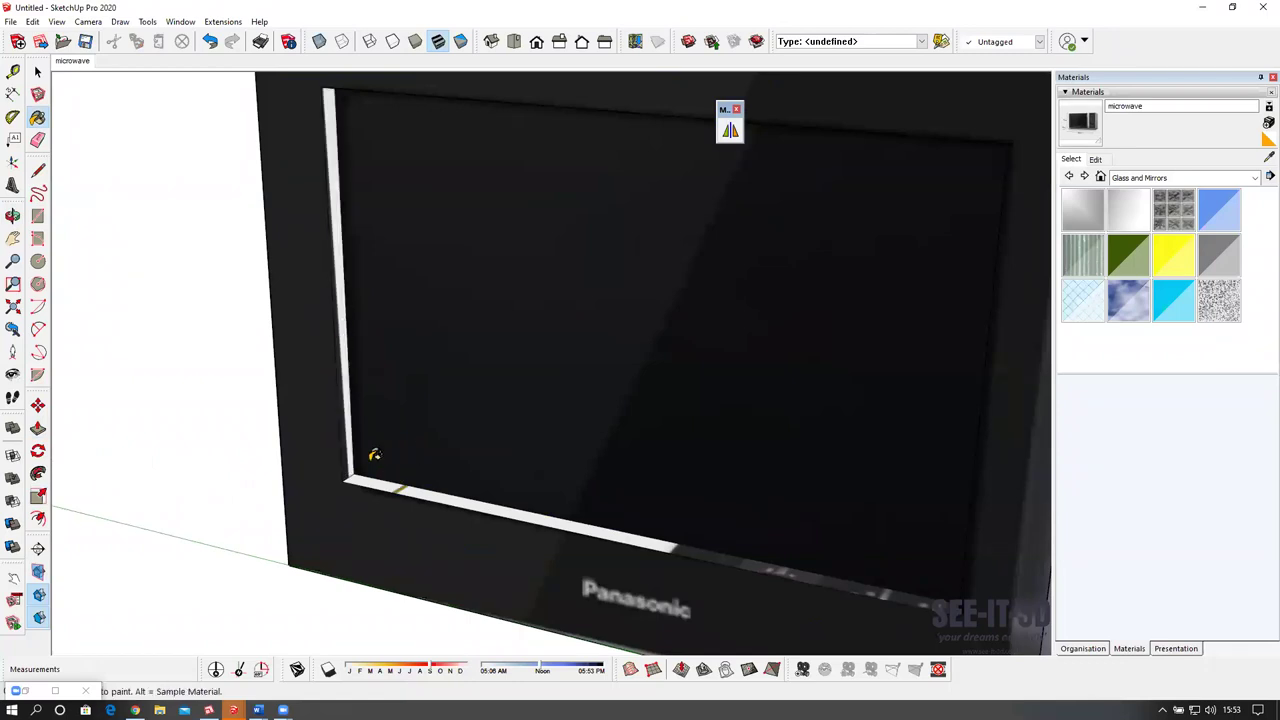
{"action": "middle_click_drag", "start_coordinate": [375, 455], "coordinate": [377, 428]}
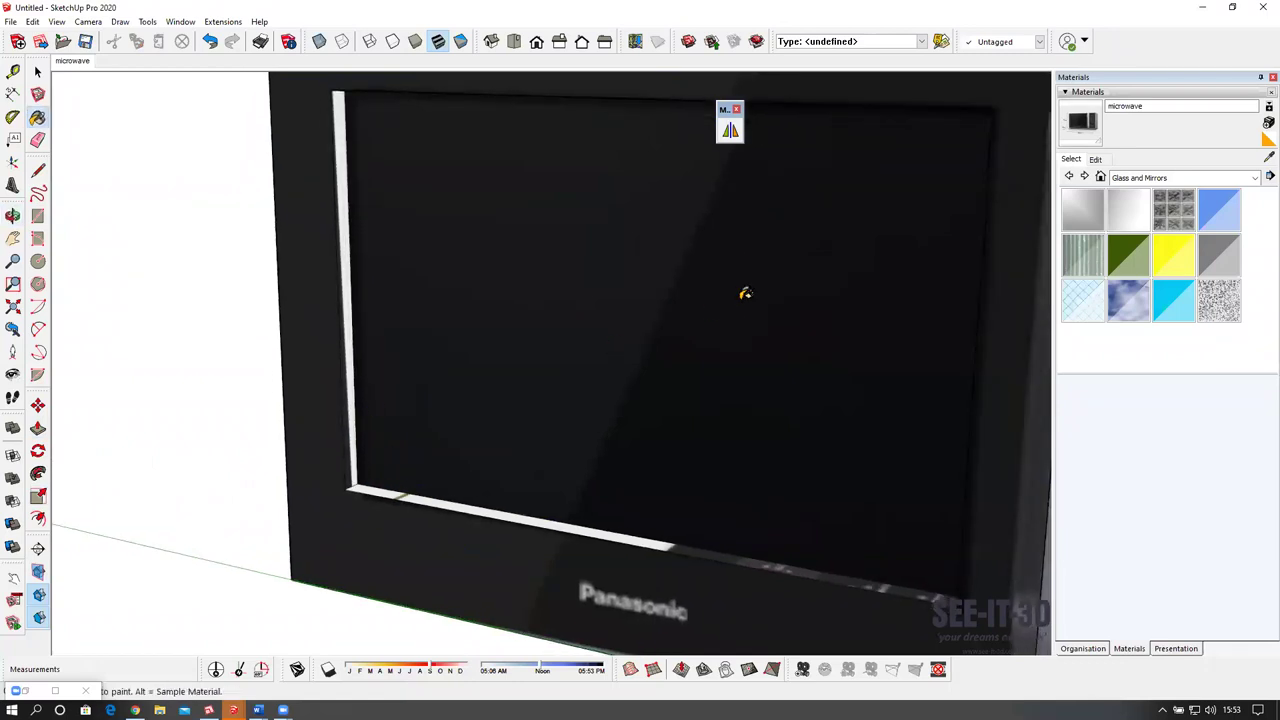
{"action": "left_click", "coordinate": [1100, 176]}
{"action": "left_click", "coordinate": [1128, 210]}
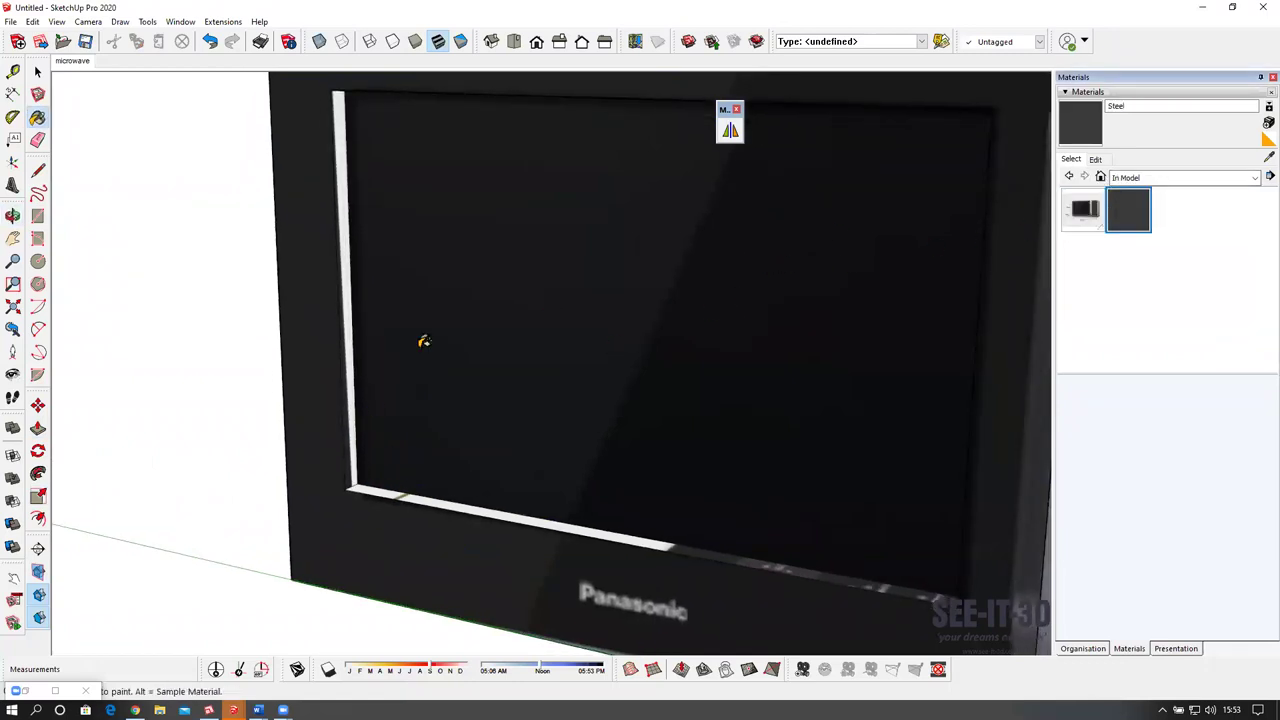
{"action": "left_click", "coordinate": [350, 400]}
{"action": "mouse_move", "coordinate": [380, 488]}
{"action": "middle_mouse_down"}
{"action": "mouse_move", "coordinate": [686, 400]}
{"action": "mouse_move", "coordinate": [745, 416]}
{"action": "middle_mouse_up"}
{"action": "left_click", "coordinate": [750, 414]}
{"action": "left_click", "coordinate": [769, 377]}
{"action": "scroll", "coordinate": [762, 300], "scroll_direction": "down", "scroll_amount": 3}
{"action": "mouse_move", "coordinate": [754, 251]}
{"action": "middle_mouse_down"}
{"action": "mouse_move", "coordinate": [703, 263]}
{"action": "mouse_move", "coordinate": [663, 200]}
{"action": "mouse_move", "coordinate": [689, 276]}
{"action": "middle_mouse_up"}
{"action": "scroll", "coordinate": [688, 276], "scroll_direction": "up", "scroll_amount": 2}
{"action": "left_click", "coordinate": [688, 252]}
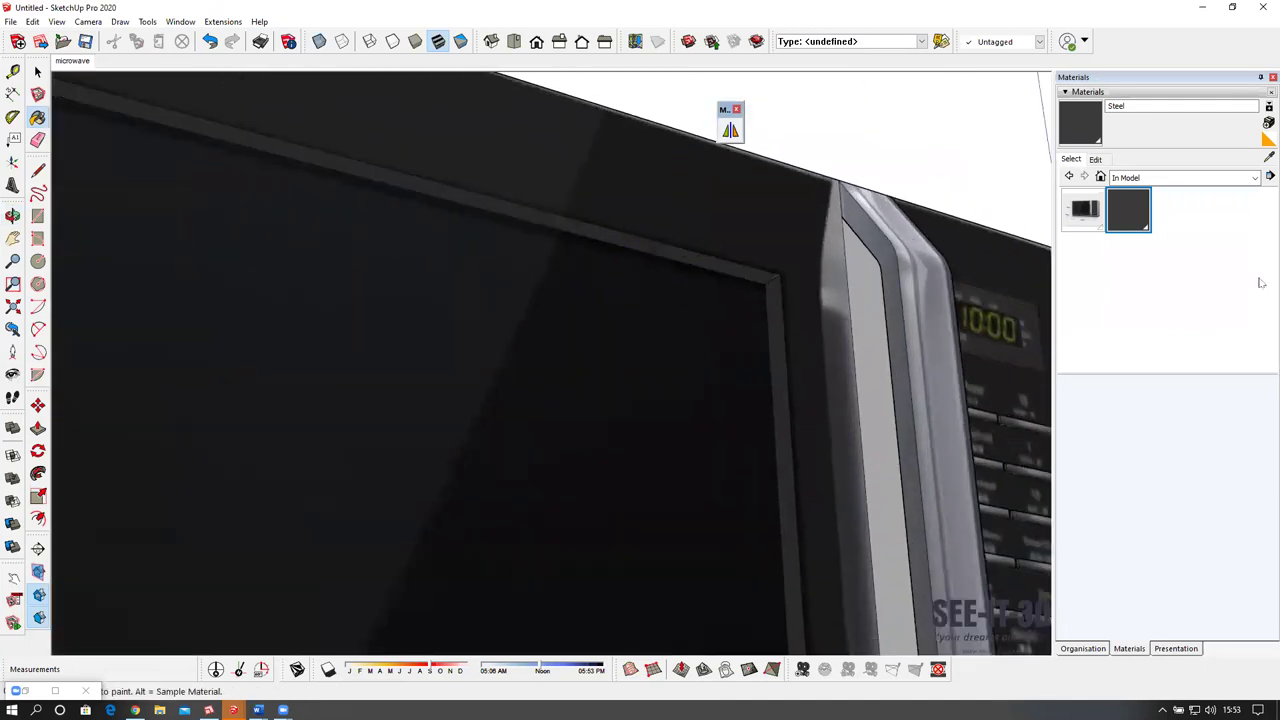
Darken the Steel material's colour to near black so the recess sides blend with the door.
{"action": "left_click", "coordinate": [1097, 159]}
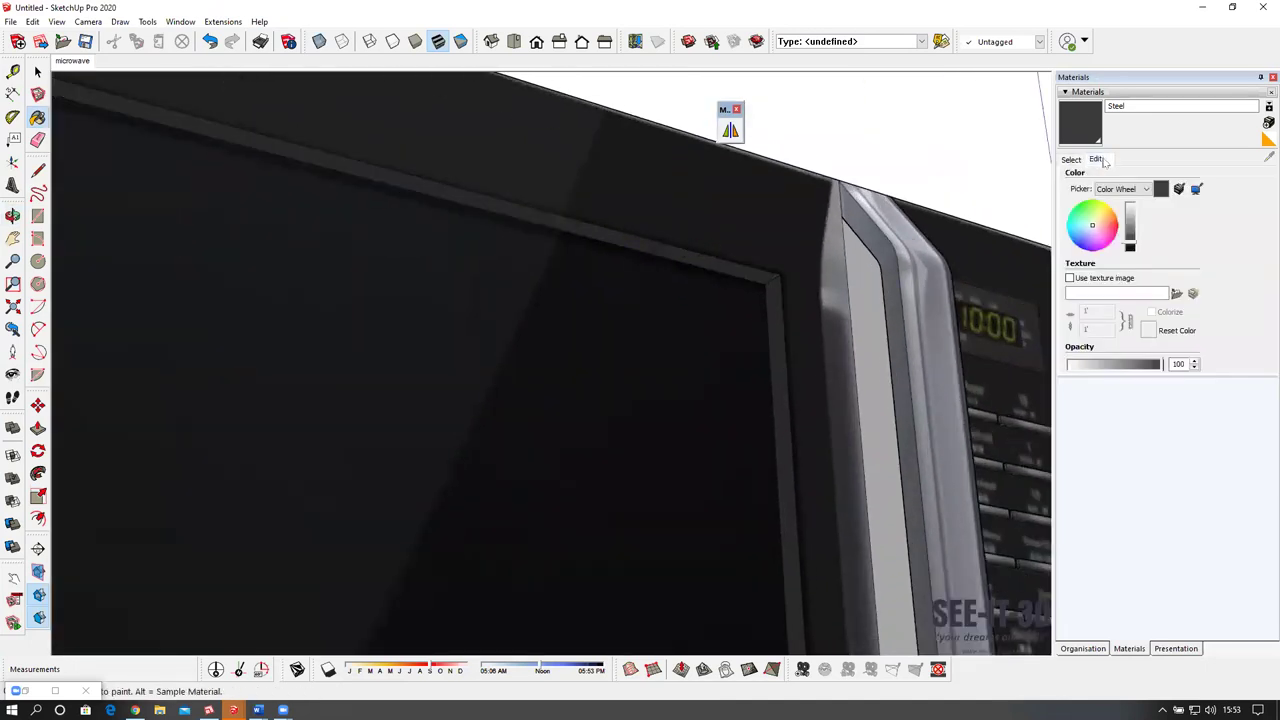
{"action": "left_click_drag", "start_coordinate": [1130, 240], "coordinate": [1130, 252]}
{"action": "scroll", "coordinate": [666, 437], "scroll_direction": "down", "scroll_amount": 3}
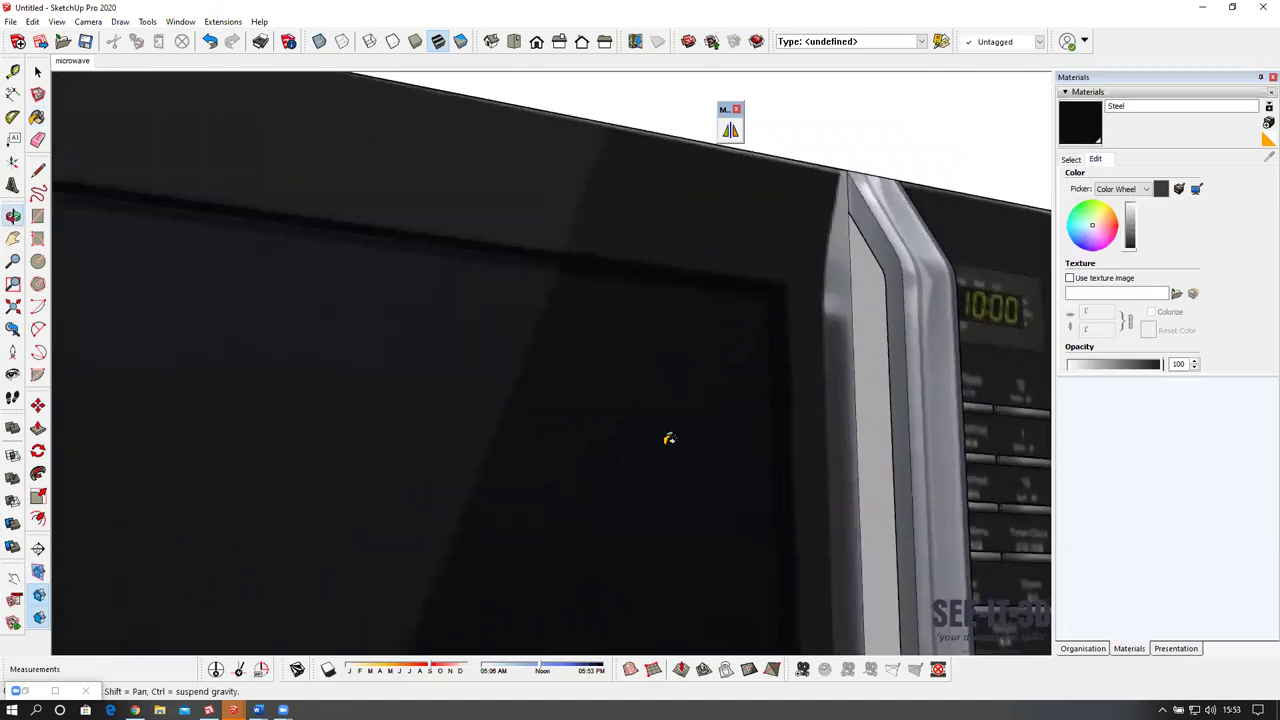
{"action": "scroll", "coordinate": [726, 283], "scroll_direction": "down", "scroll_amount": 4}
{"action": "middle_click_drag", "start_coordinate": [706, 462], "coordinate": [745, 545]}
{"action": "scroll", "coordinate": [808, 333], "scroll_direction": "up", "scroll_amount": 3}
{"action": "key", "text": "space"}
{"action": "mouse_move", "coordinate": [792, 333]}
{"action": "middle_mouse_down"}
{"action": "mouse_move", "coordinate": [800, 373]}
{"action": "mouse_move", "coordinate": [812, 368]}
{"action": "middle_mouse_up"}
Paint the door handle with the Metal Silver material from the Metal collection.
{"action": "left_click", "coordinate": [1071, 159]}
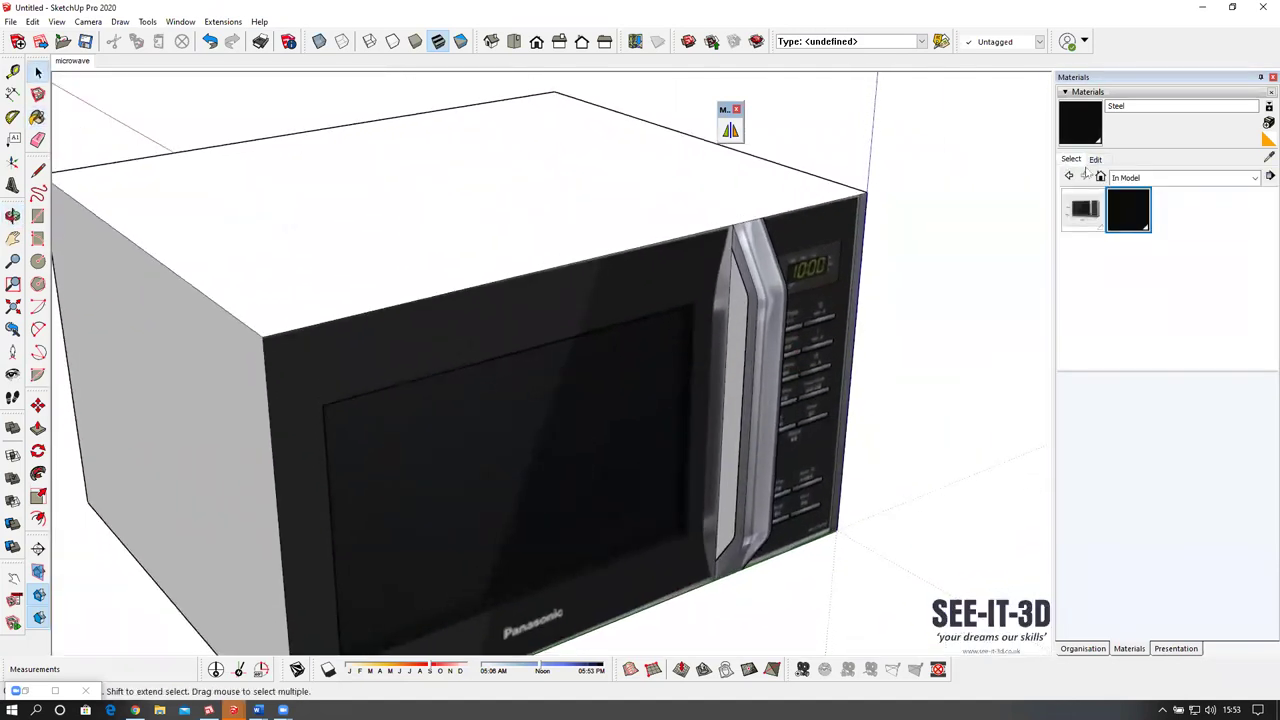
{"action": "left_click", "coordinate": [1135, 177]}
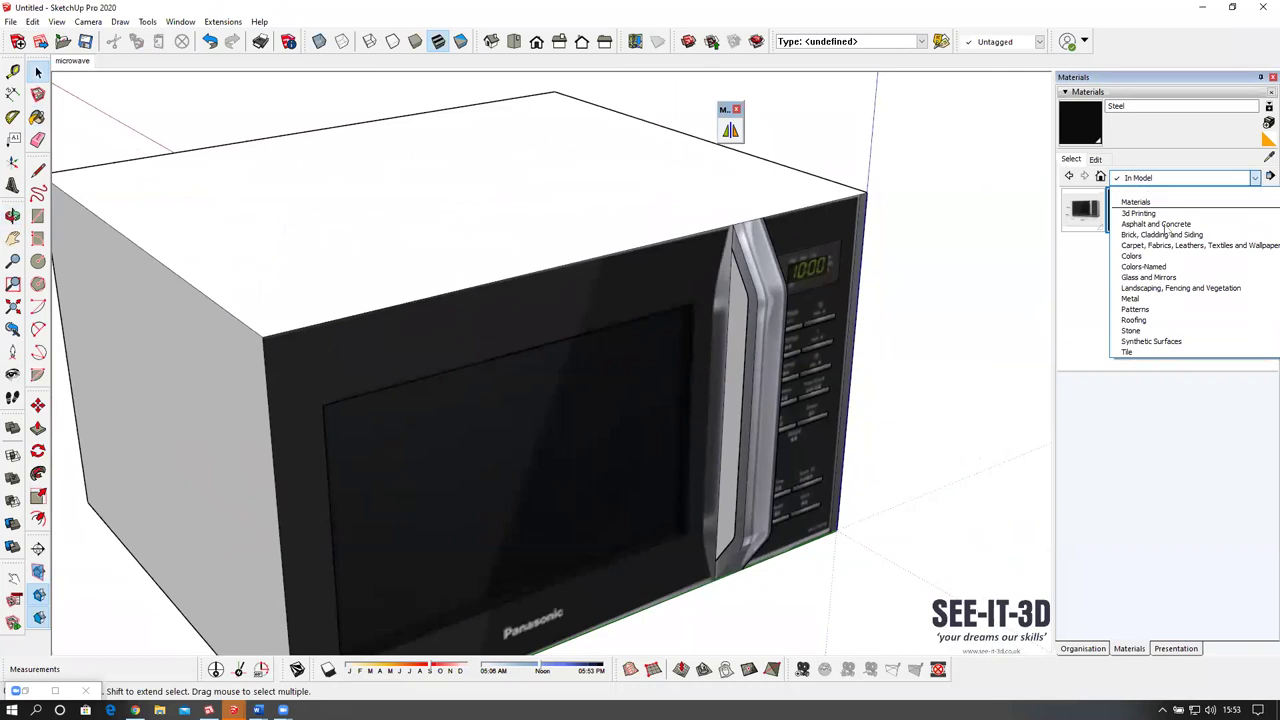
{"action": "left_click", "coordinate": [1166, 298]}
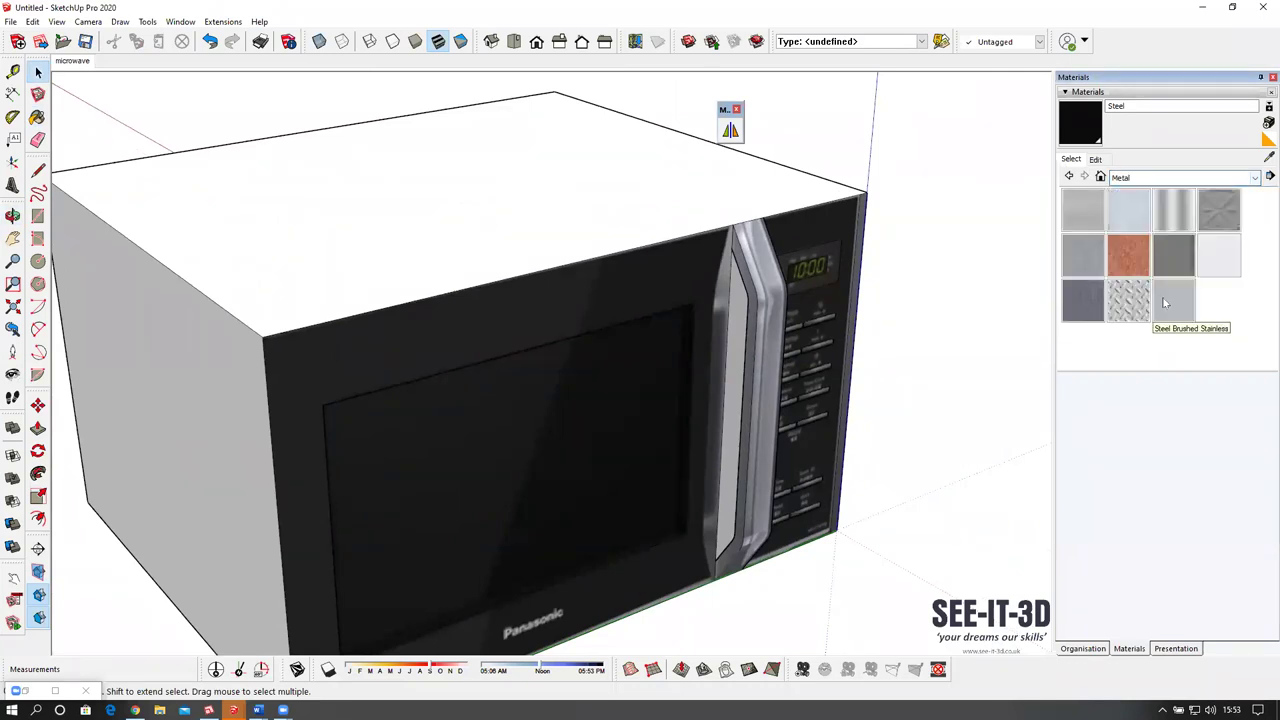
{"action": "left_click", "coordinate": [1215, 256]}
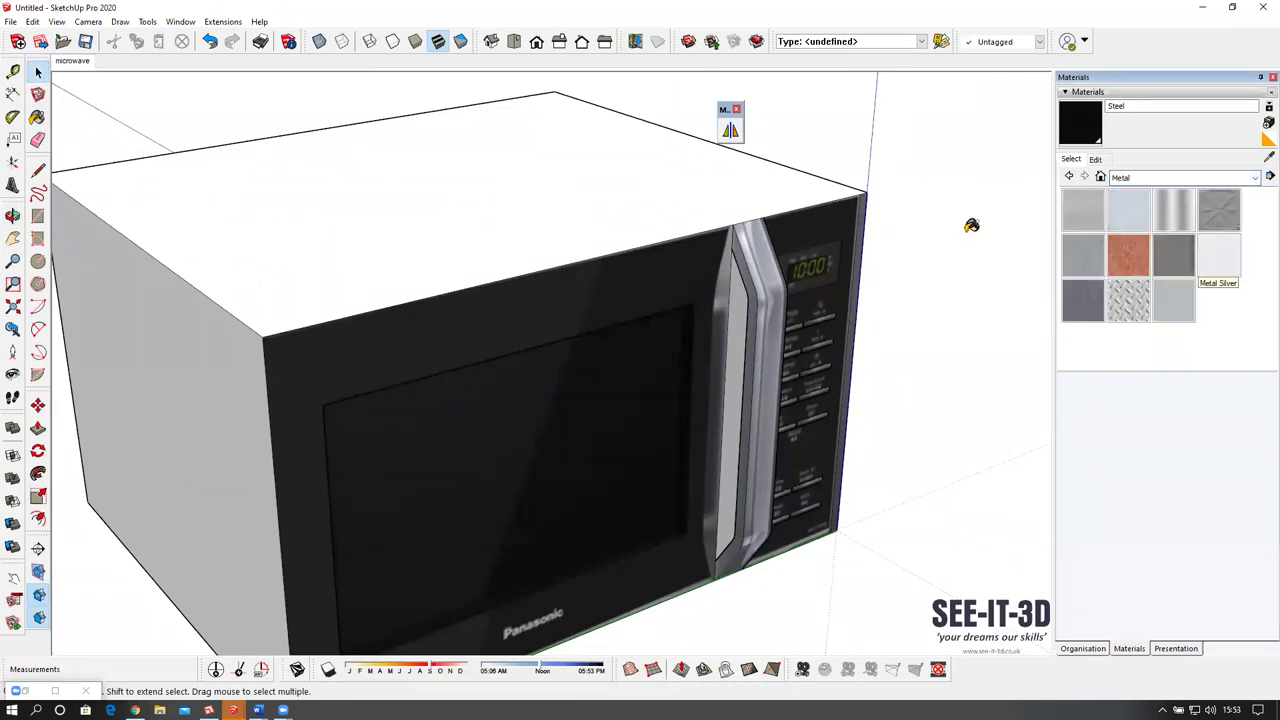
{"action": "left_click", "coordinate": [760, 287]}
{"action": "scroll", "coordinate": [762, 304], "scroll_direction": "down", "scroll_amount": 2}
{"action": "middle_click_drag", "start_coordinate": [745, 302], "coordinate": [410, 298]}
{"action": "middle_click_drag", "start_coordinate": [666, 329], "coordinate": [490, 310]}
{"action": "middle_click_drag", "start_coordinate": [612, 306], "coordinate": [525, 308]}
{"action": "scroll", "coordinate": [642, 306], "scroll_direction": "up", "scroll_amount": 2}
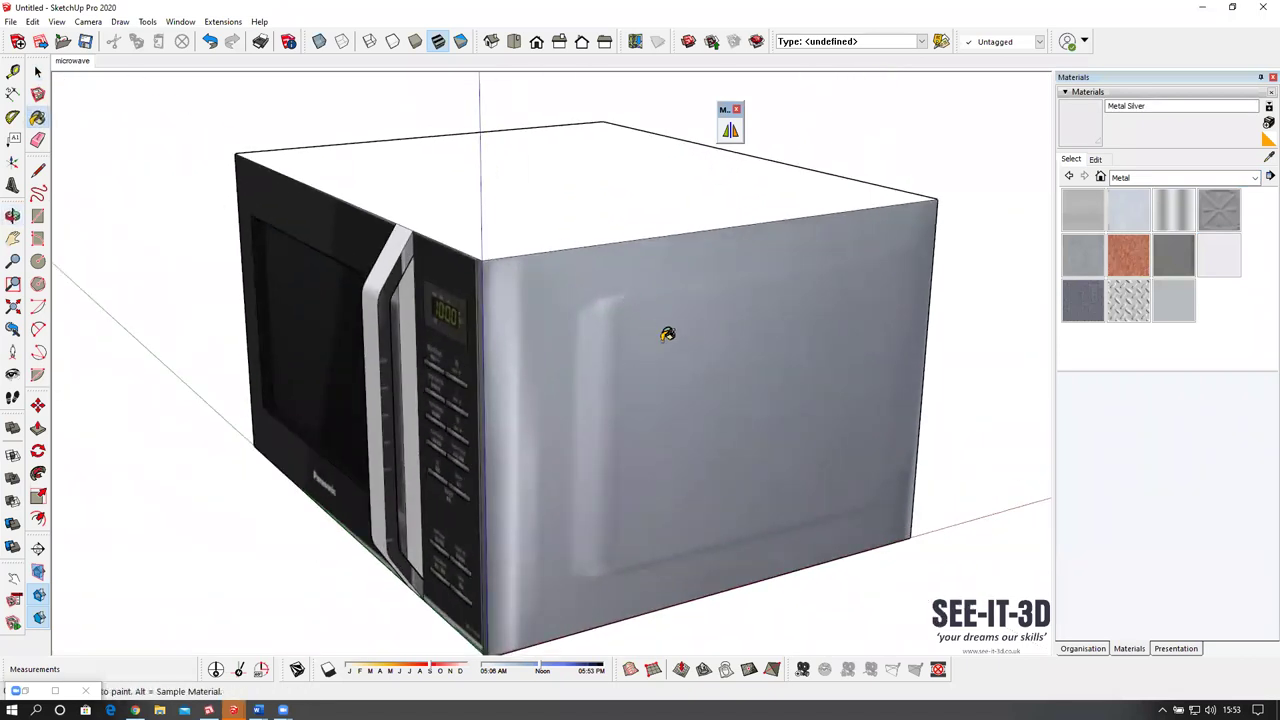
Offset the microwave's textured side face inward by about 40 mm.
{"action": "middle_click_drag", "start_coordinate": [670, 288], "coordinate": [685, 298]}
{"action": "key", "text": "f"}
{"action": "left_click", "coordinate": [647, 242]}
{"action": "left_click", "coordinate": [659, 296]}
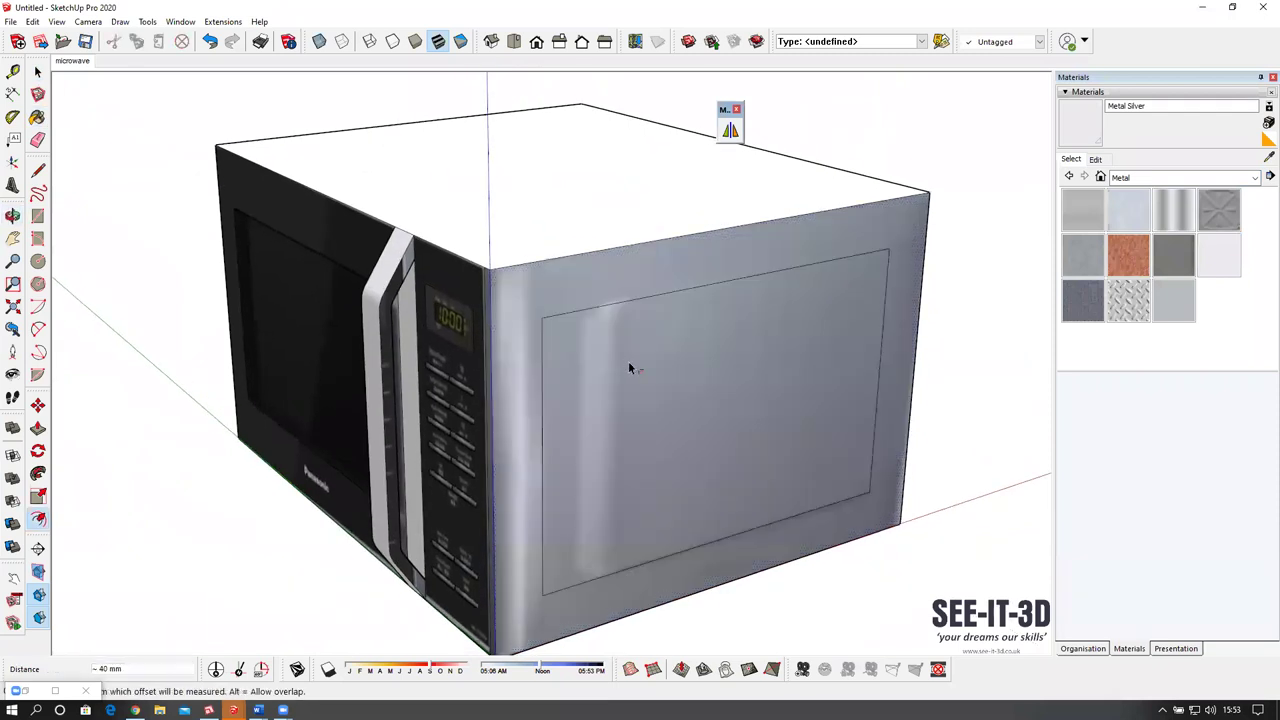
Scale the offset side panel horizontally about its centre and repaint it with the microwave texture sampled from the surrounding face.
{"action": "key", "text": "space"}
{"action": "left_click", "coordinate": [621, 382]}
{"action": "key", "text": "s"}
{"action": "left_click_drag", "start_coordinate": [543, 458], "coordinate": [583, 452], "text": "ctrl"}
{"action": "key", "text": "b"}
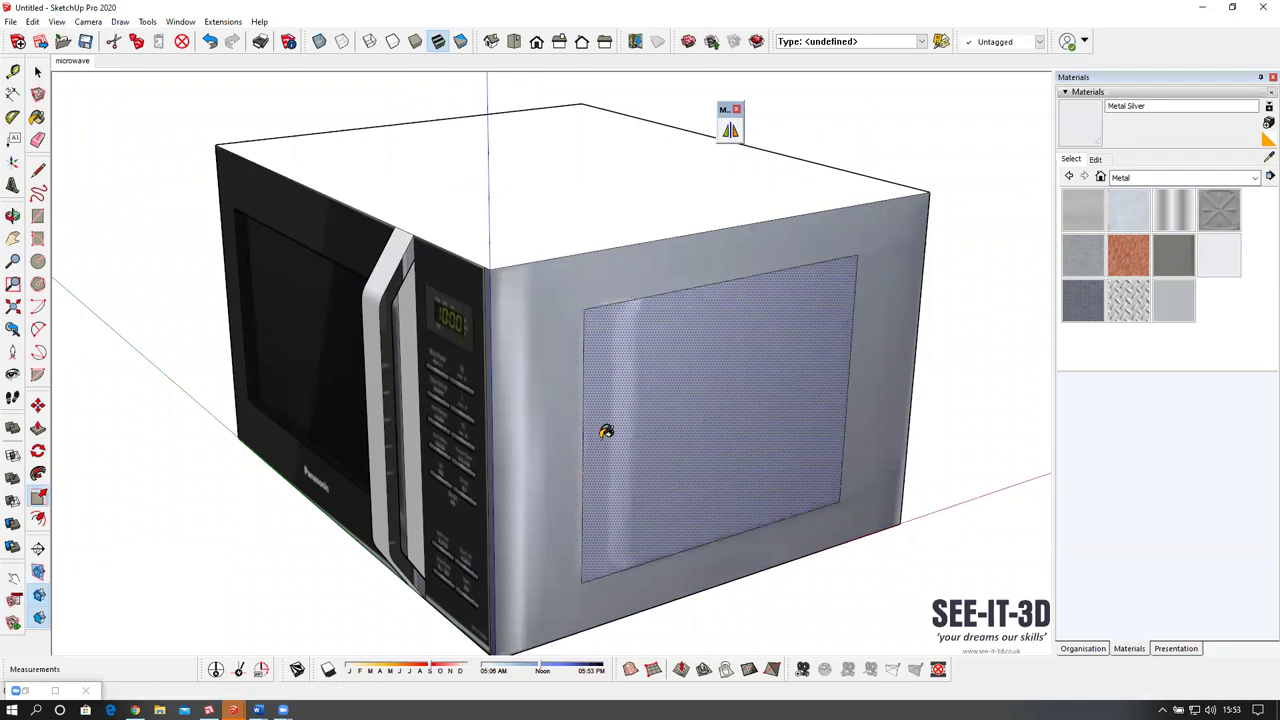
{"action": "left_click", "coordinate": [545, 426], "text": "alt"}
{"action": "left_click", "coordinate": [631, 415]}
Round the side panel outline's upper corner nearest the microwave front with a tangent arc.
{"action": "scroll", "coordinate": [635, 357], "scroll_direction": "up", "scroll_amount": 2}
{"action": "key", "text": "a"}
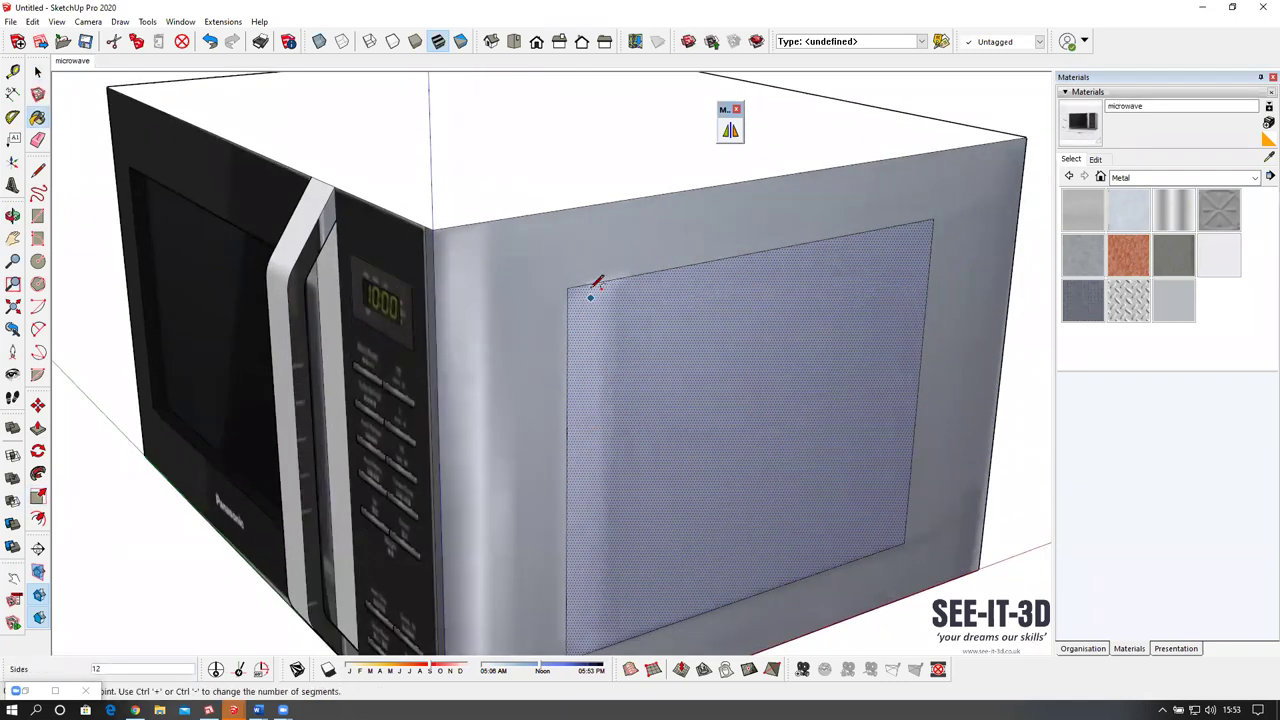
{"action": "left_click", "coordinate": [594, 283]}
{"action": "double_click", "coordinate": [569, 317]}
Mirror the corner arc about the side's vertical centre to the other upper corner and erase the leftover square corner lines.
{"action": "key", "text": "space"}
{"action": "scroll", "coordinate": [573, 316], "scroll_direction": "down", "scroll_amount": 1}
{"action": "left_click", "coordinate": [577, 295]}
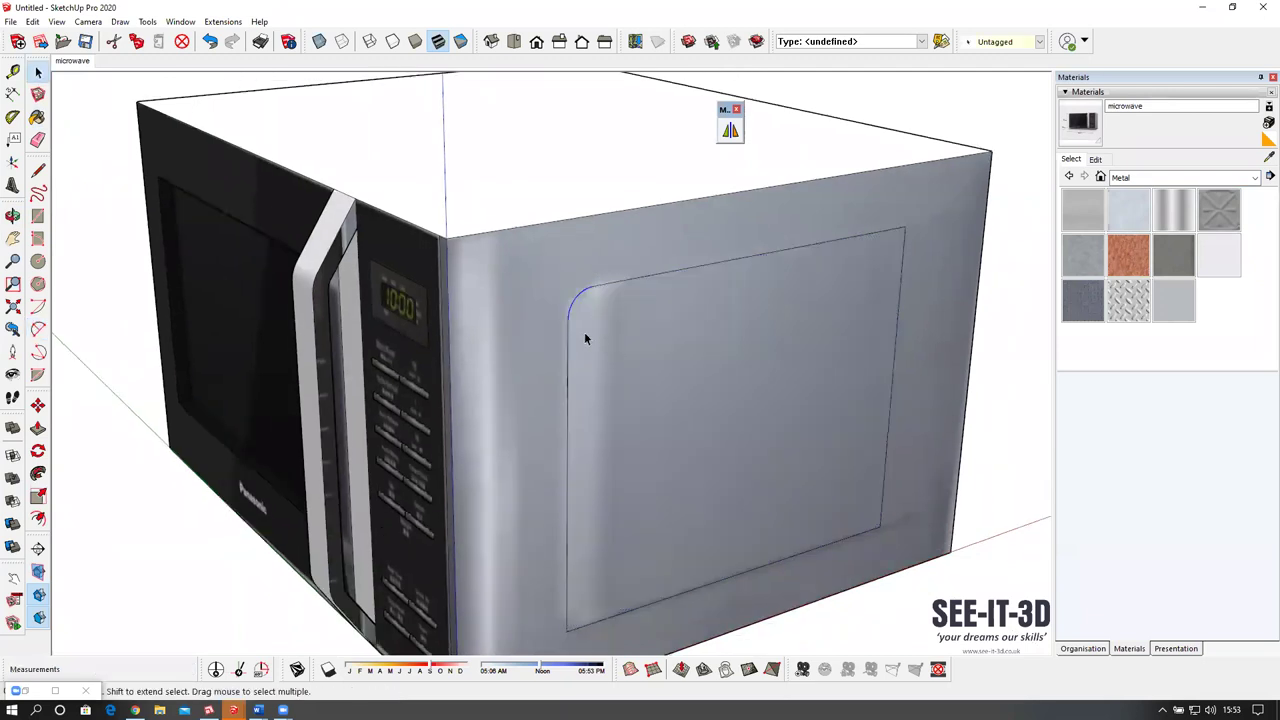
{"action": "scroll", "coordinate": [586, 334], "scroll_direction": "down", "scroll_amount": 2}
{"action": "left_click", "coordinate": [730, 134]}
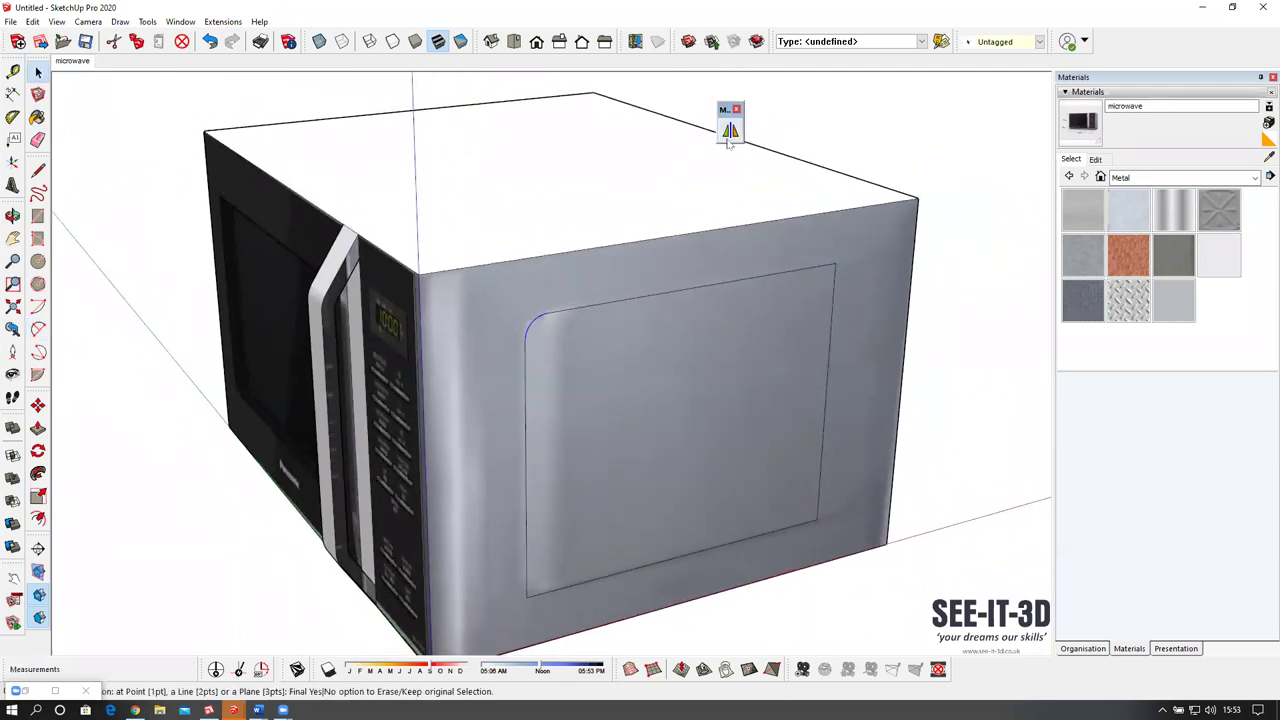
{"action": "left_click", "coordinate": [680, 236]}
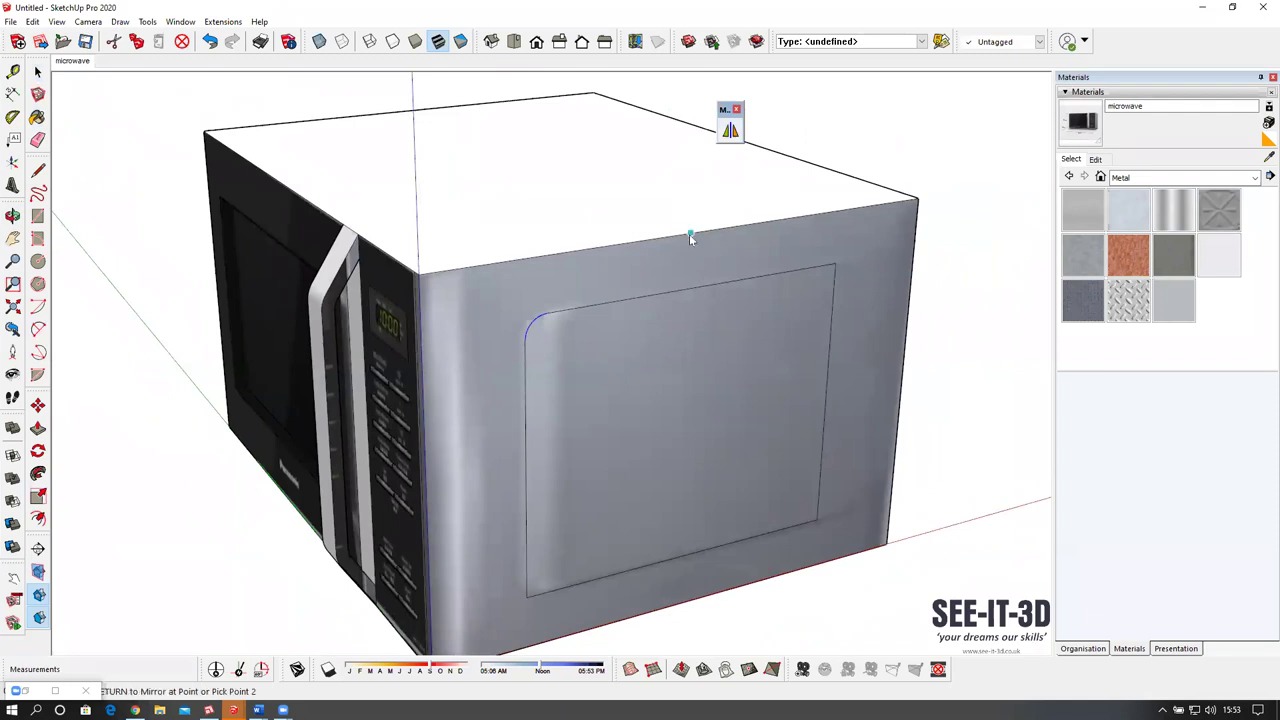
{"action": "left_click", "coordinate": [708, 271]}
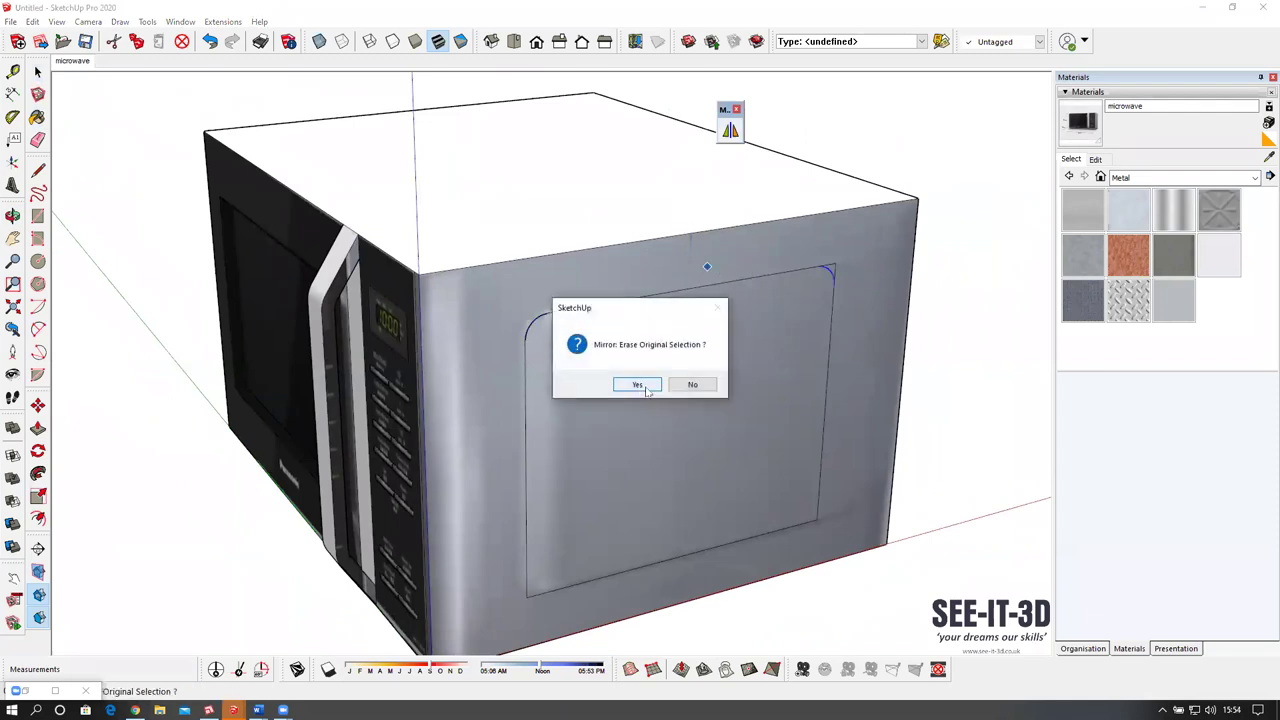
{"action": "left_click", "coordinate": [650, 389]}
{"action": "middle_click_drag", "start_coordinate": [729, 317], "coordinate": [781, 279]}
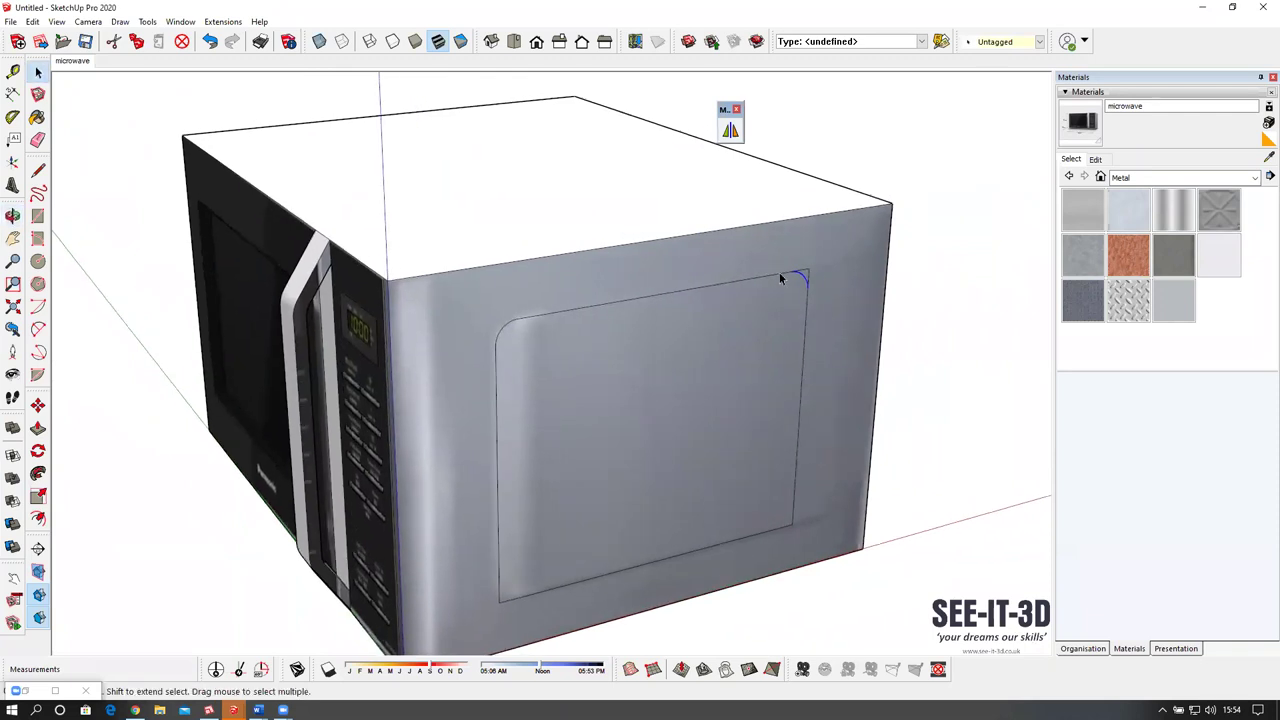
{"action": "key", "text": "e"}
{"action": "left_click_drag", "start_coordinate": [815, 262], "coordinate": [808, 276]}
Mirror both upper arcs about the side's mid-height to the lower corners and erase the leftover square corner lines.
{"action": "key", "text": "space"}
{"action": "scroll", "coordinate": [551, 364], "scroll_direction": "down", "scroll_amount": 2}
{"action": "left_click", "coordinate": [730, 130]}
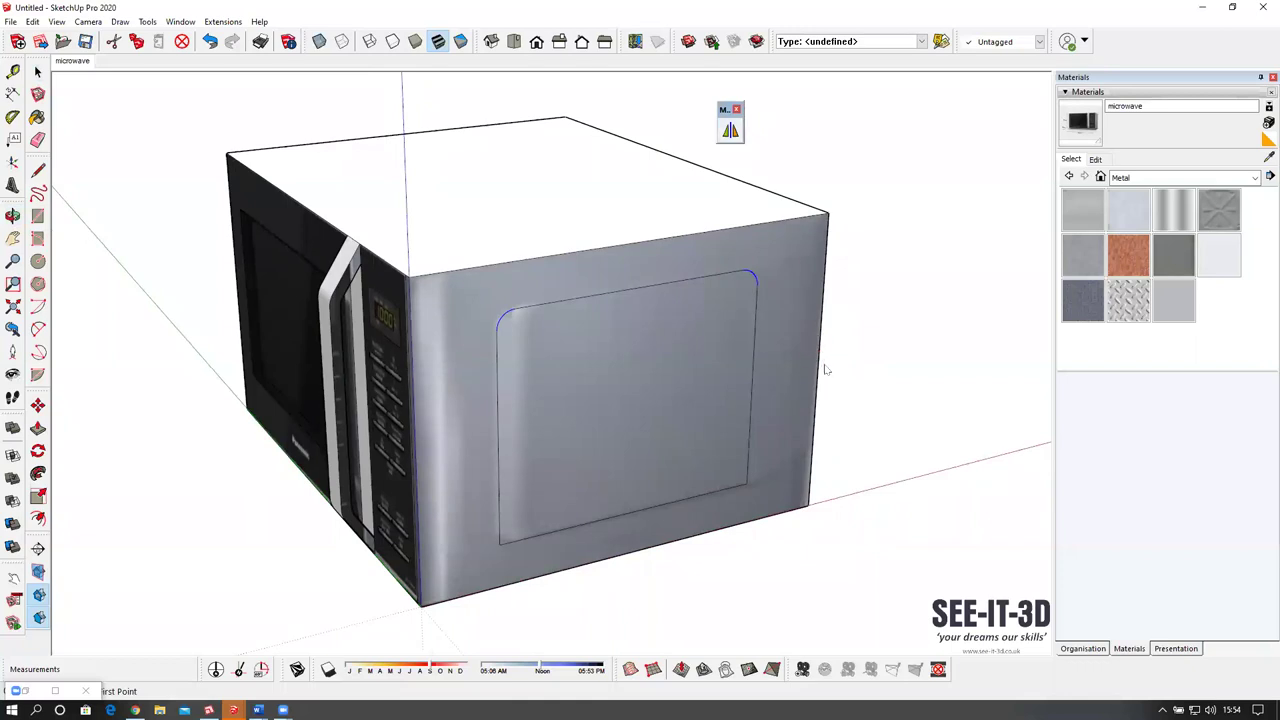
{"action": "left_click", "coordinate": [818, 367]}
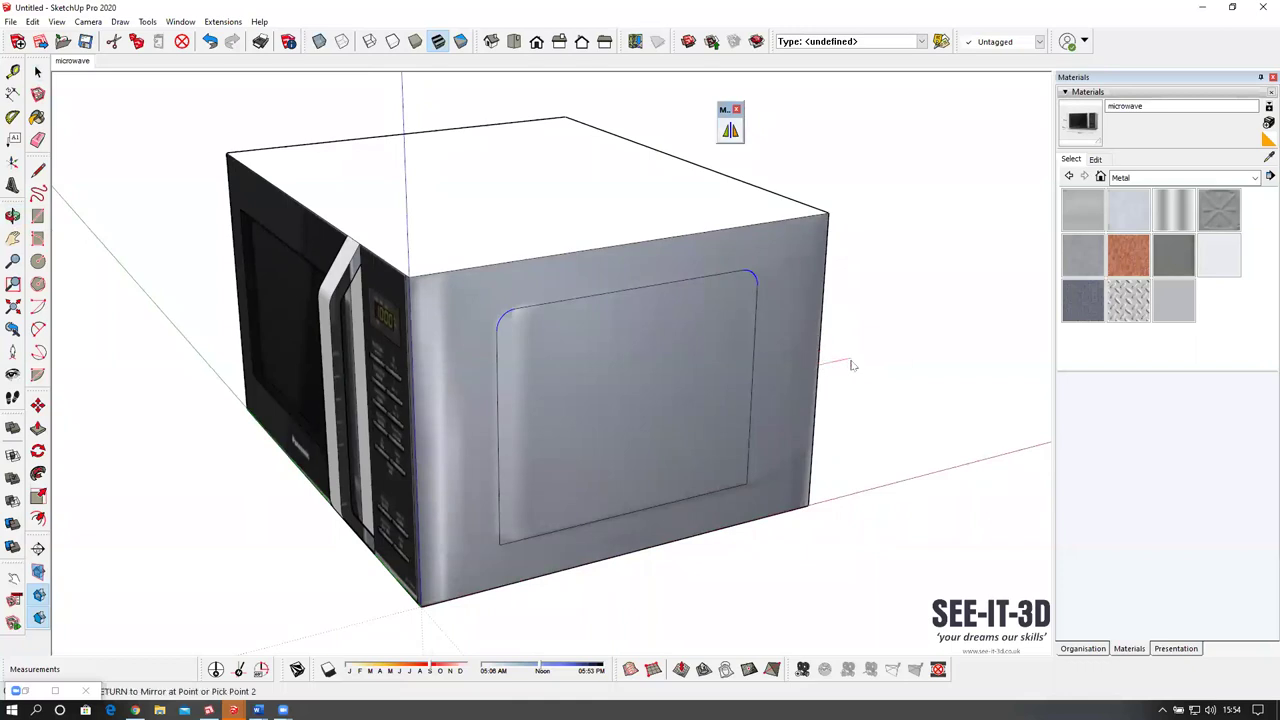
{"action": "key", "text": "Return"}
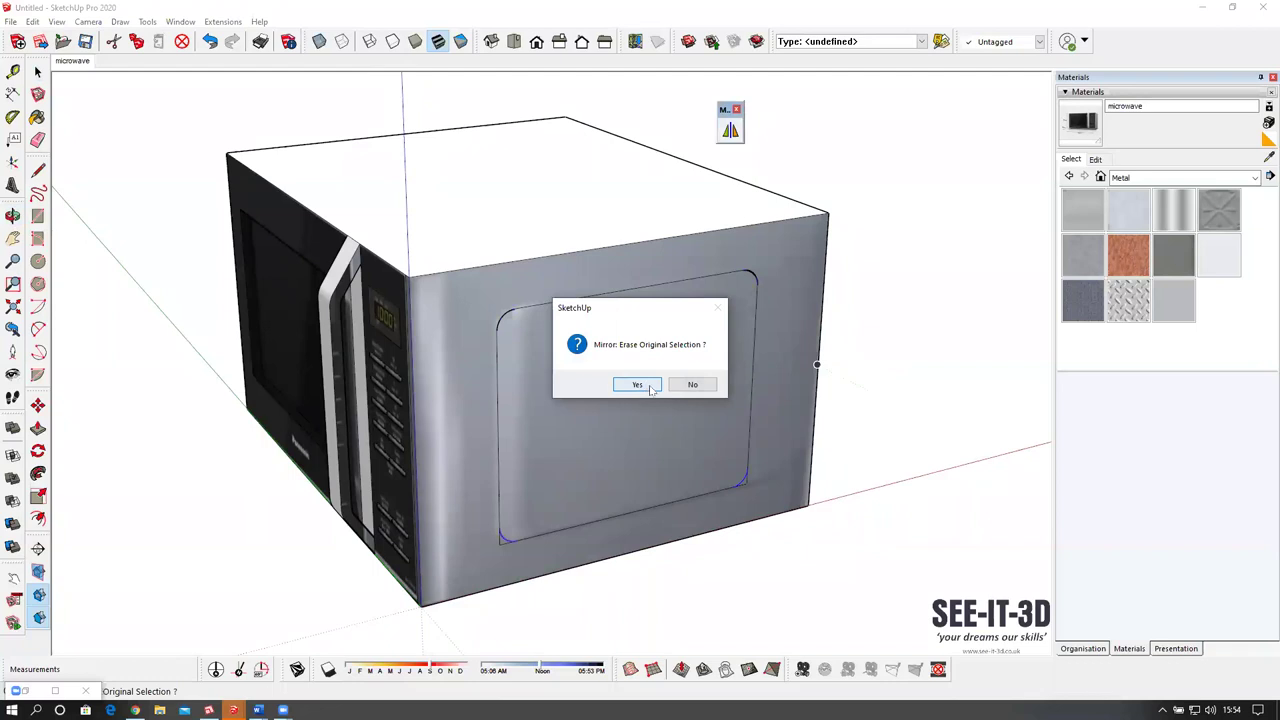
{"action": "left_click", "coordinate": [651, 388]}
{"action": "scroll", "coordinate": [708, 400], "scroll_direction": "up", "scroll_amount": 6}
{"action": "key", "text": "e"}
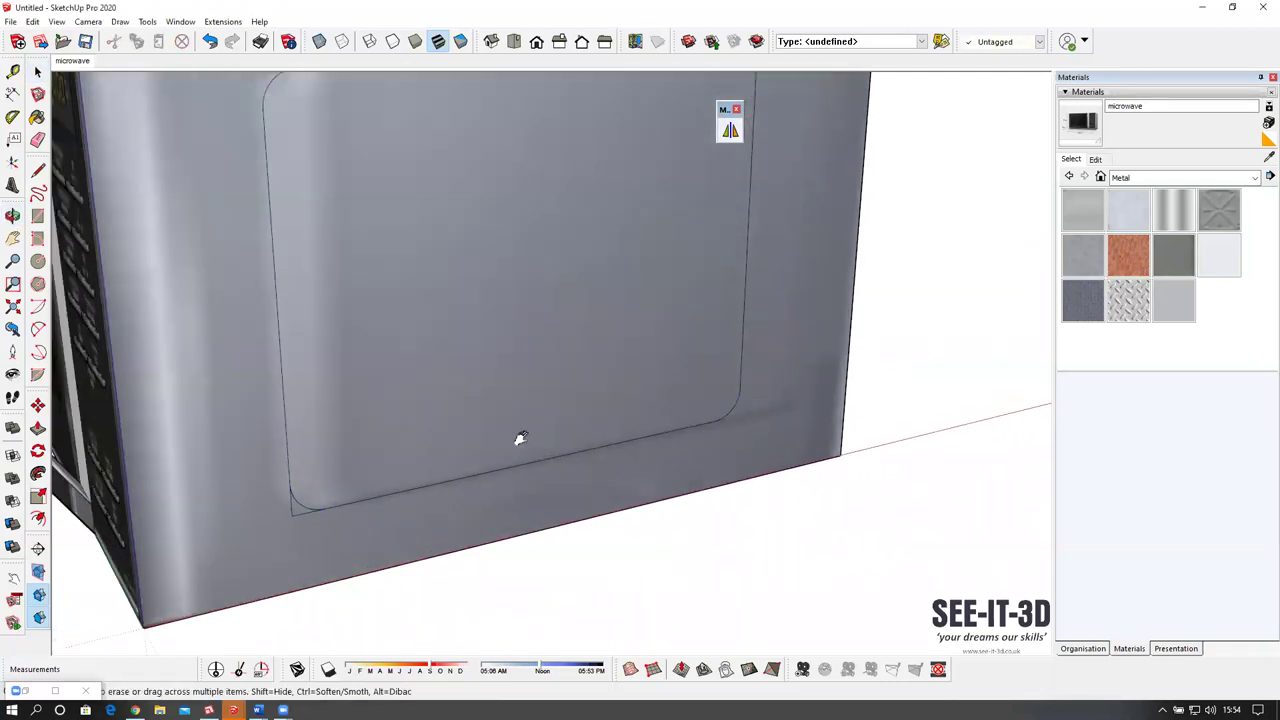
{"action": "middle_click_drag", "start_coordinate": [313, 496], "coordinate": [521, 438], "text": "shift"}
{"action": "scroll", "coordinate": [600, 337], "scroll_direction": "down", "scroll_amount": 5}
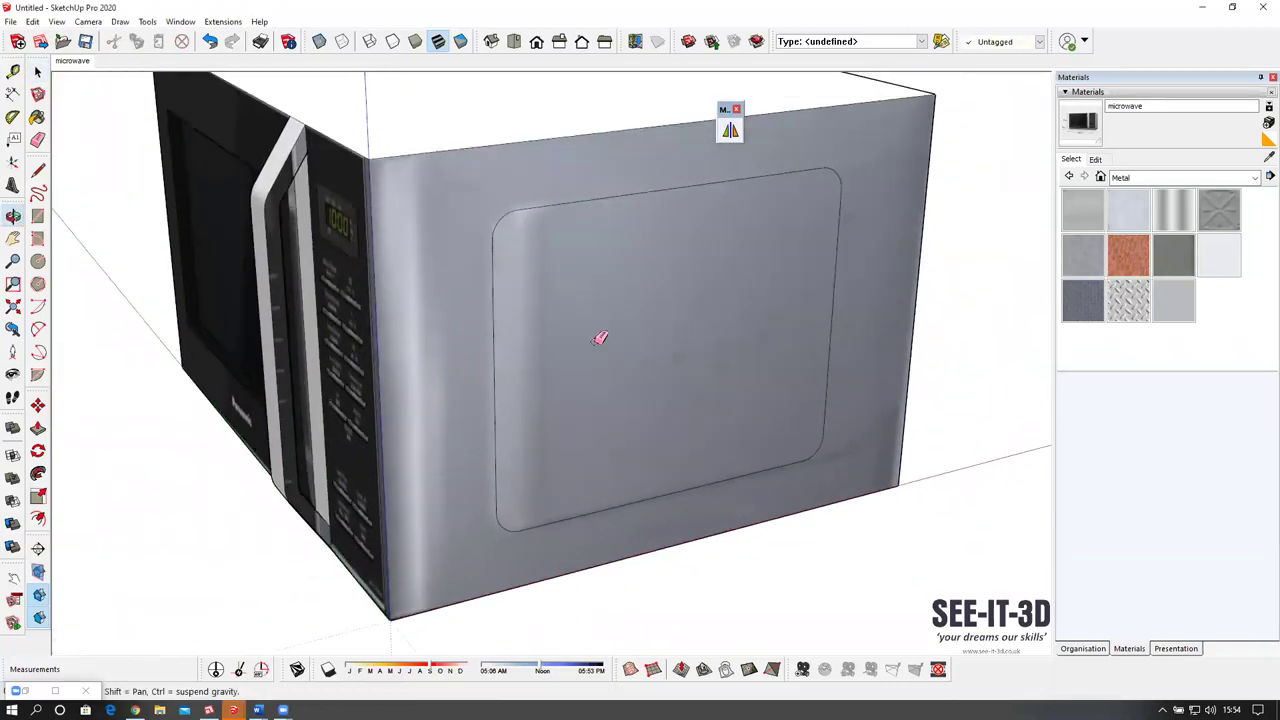
Offset the rounded side panel outline outward to form a narrow border around it.
{"action": "key", "text": "space"}
{"action": "left_click", "coordinate": [589, 335]}
{"action": "key", "text": "f"}
{"action": "left_click", "coordinate": [588, 222]}
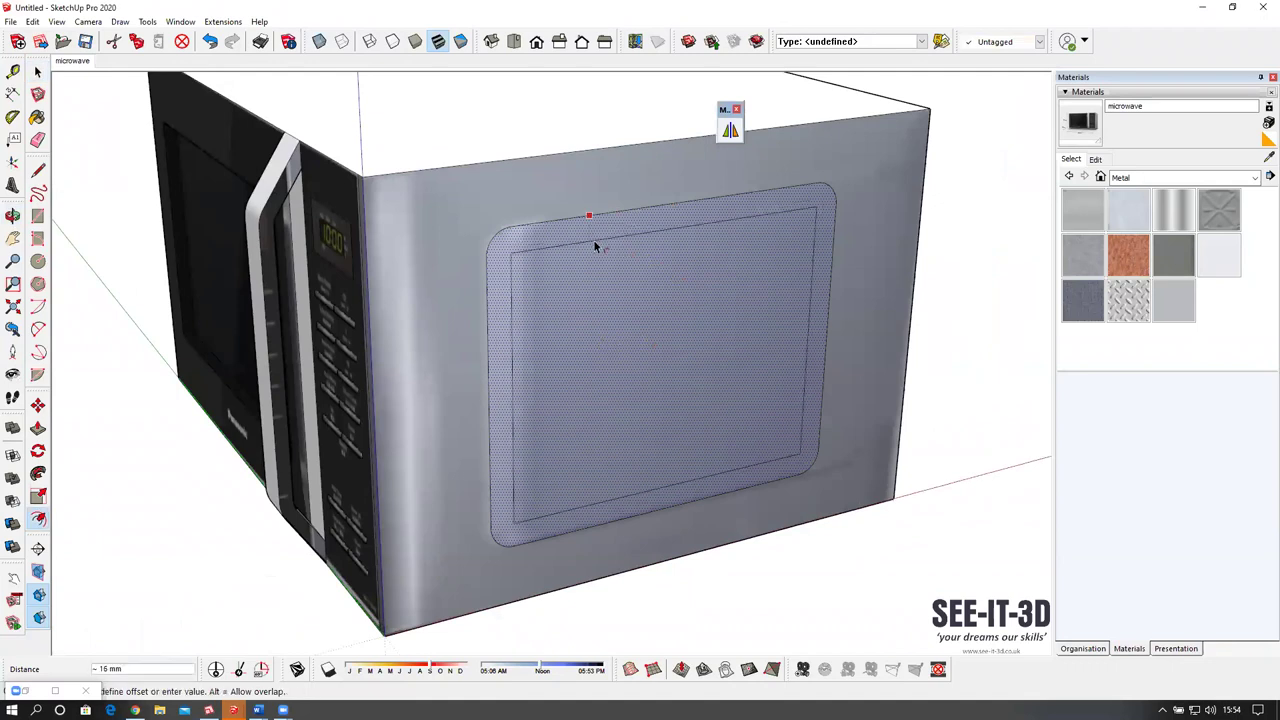
{"action": "left_click", "coordinate": [580, 205]}
{"action": "middle_click_drag", "start_coordinate": [582, 211], "coordinate": [660, 350]}
Try to move the inner side panel face outward by about 4 mm.
{"action": "key", "text": "space"}
{"action": "key", "text": "m"}
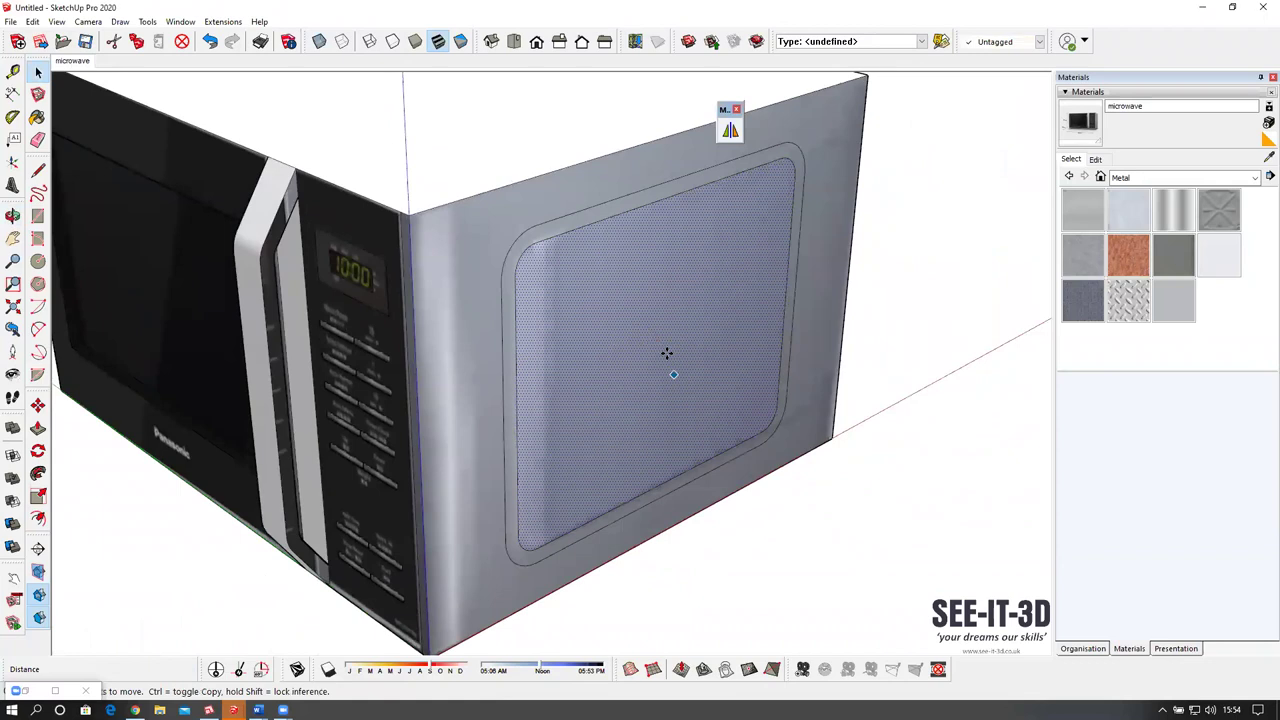
{"action": "left_click", "coordinate": [660, 349]}
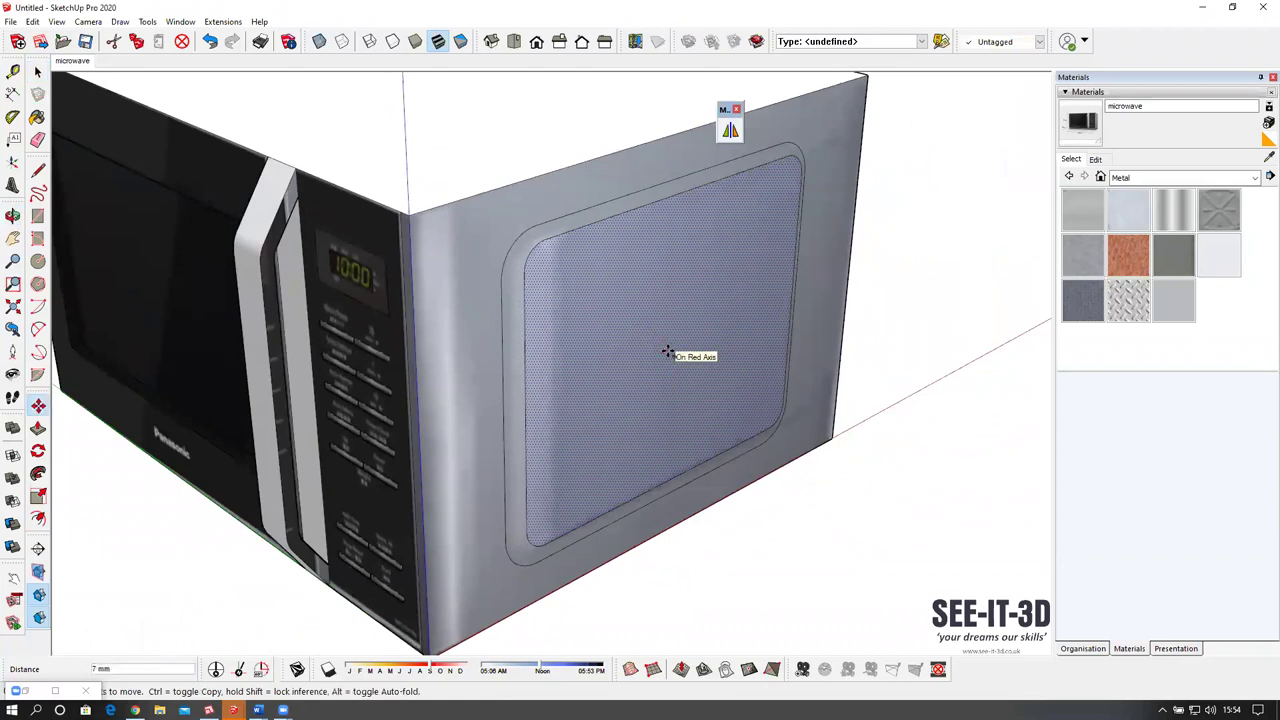
{"action": "left_click", "coordinate": [667, 353]}
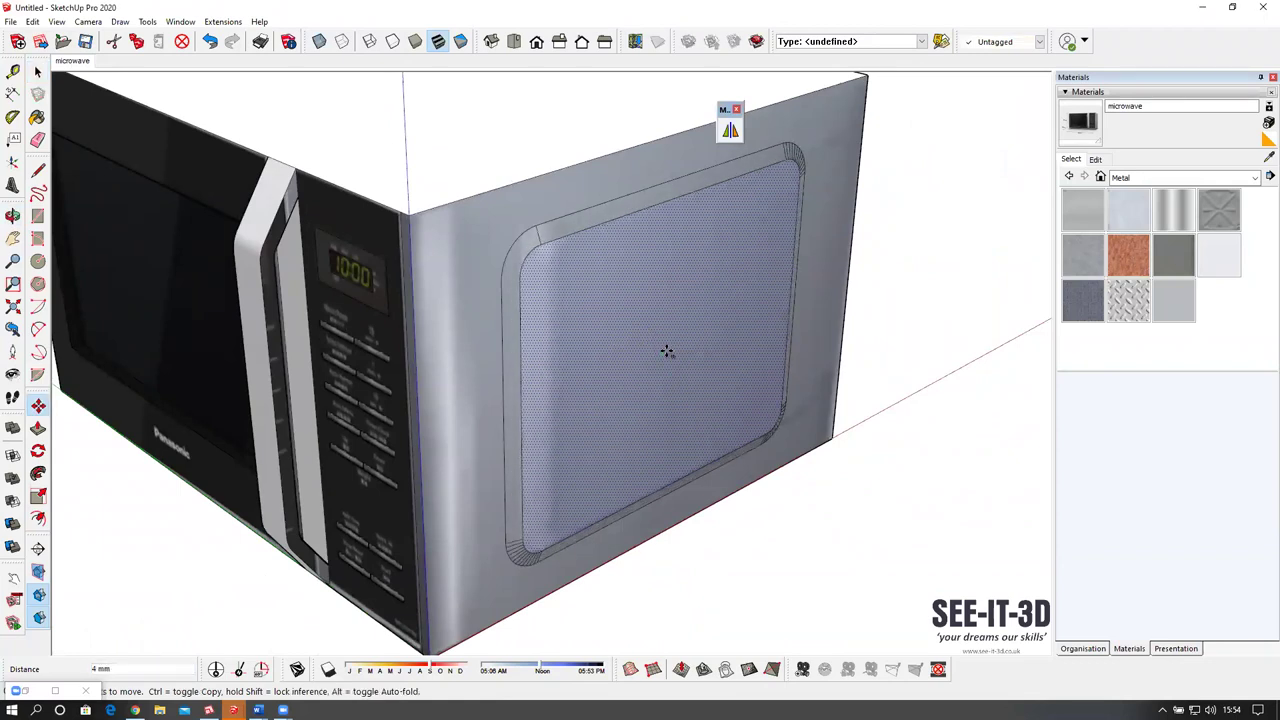
{"action": "key", "text": "space"}
{"action": "middle_click_drag", "start_coordinate": [645, 307], "coordinate": [563, 264]}
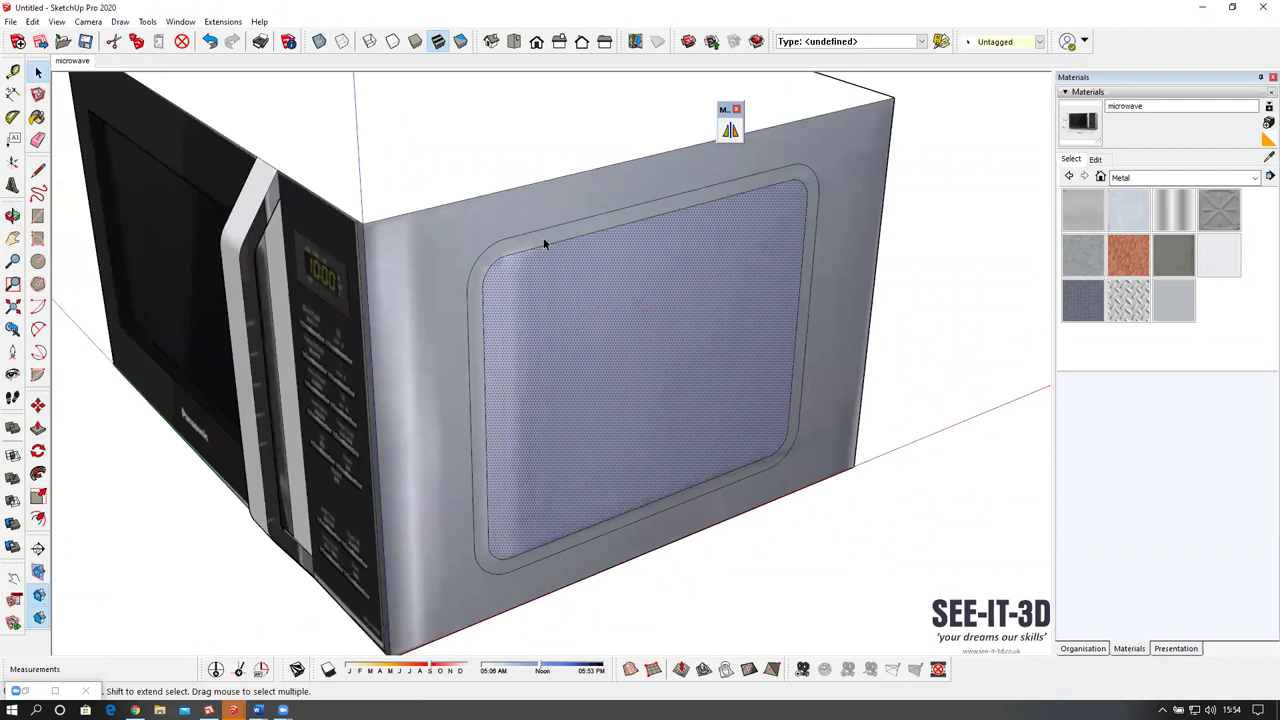
Try to weld all edges around the side panel's border face into continuous curves.
{"action": "left_click", "coordinate": [535, 237]}
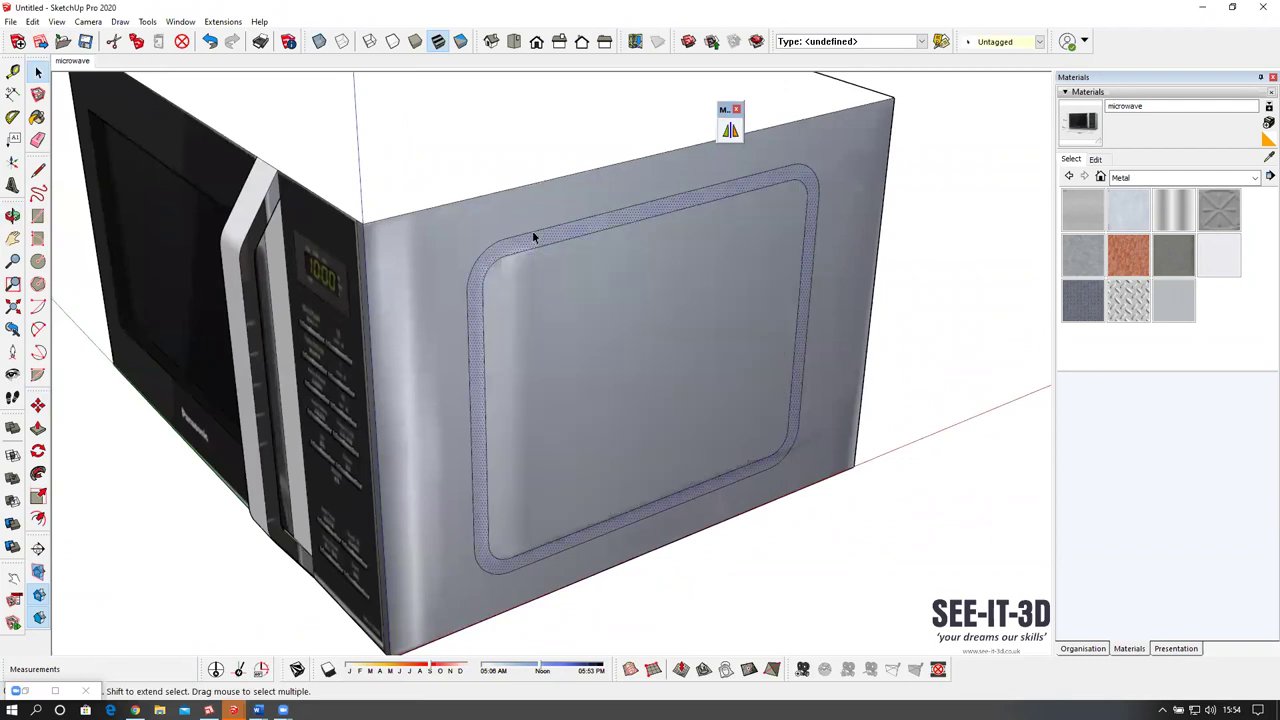
{"action": "double_click", "coordinate": [534, 241]}
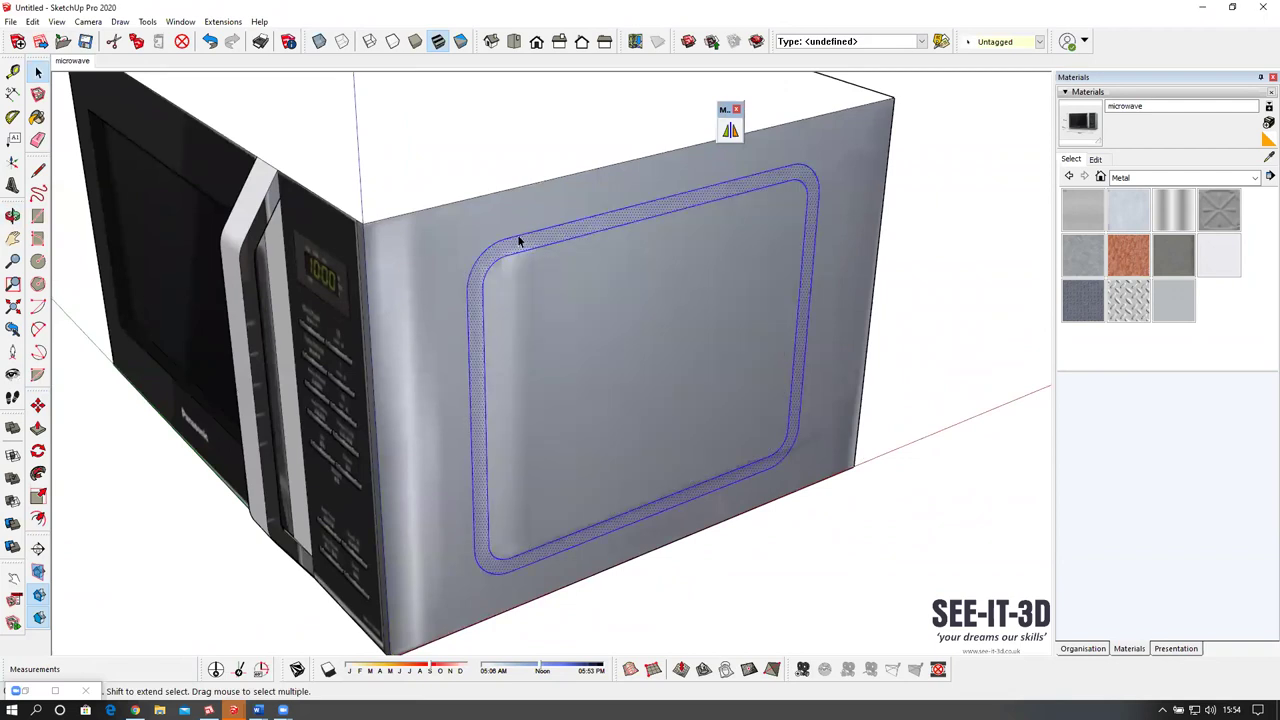
{"action": "left_click", "coordinate": [222, 21]}
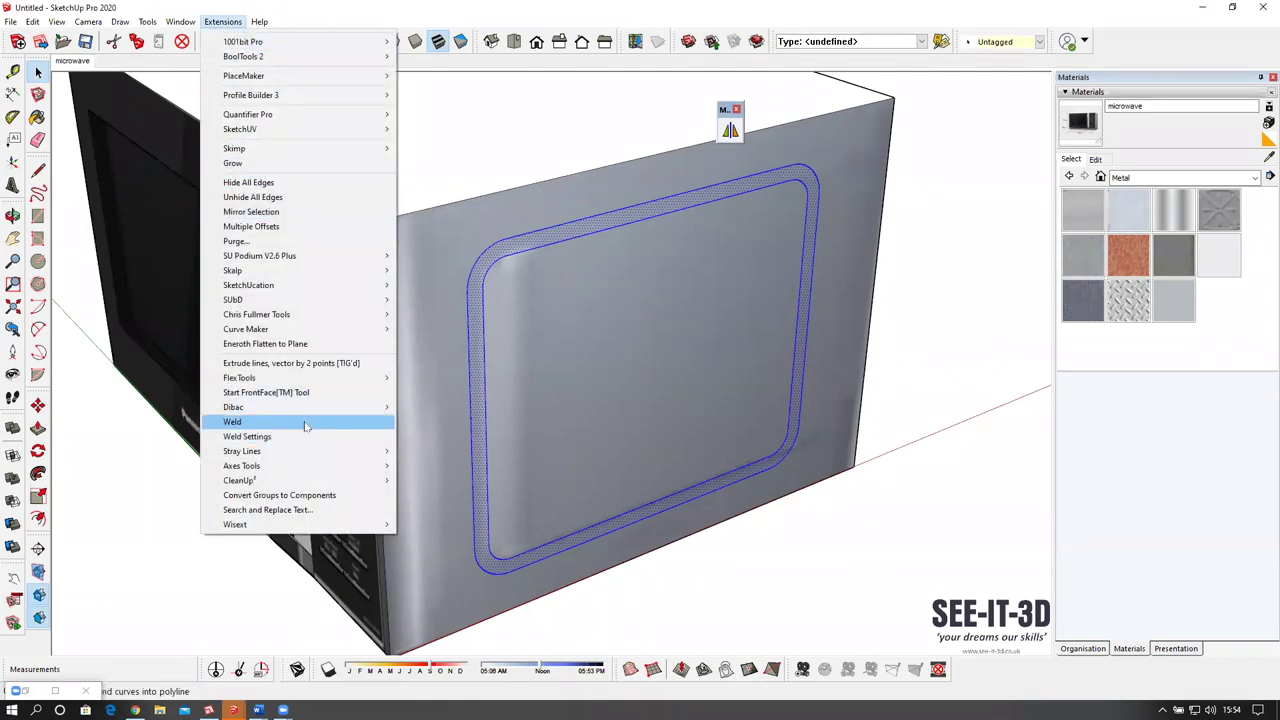
{"action": "left_click", "coordinate": [245, 421]}
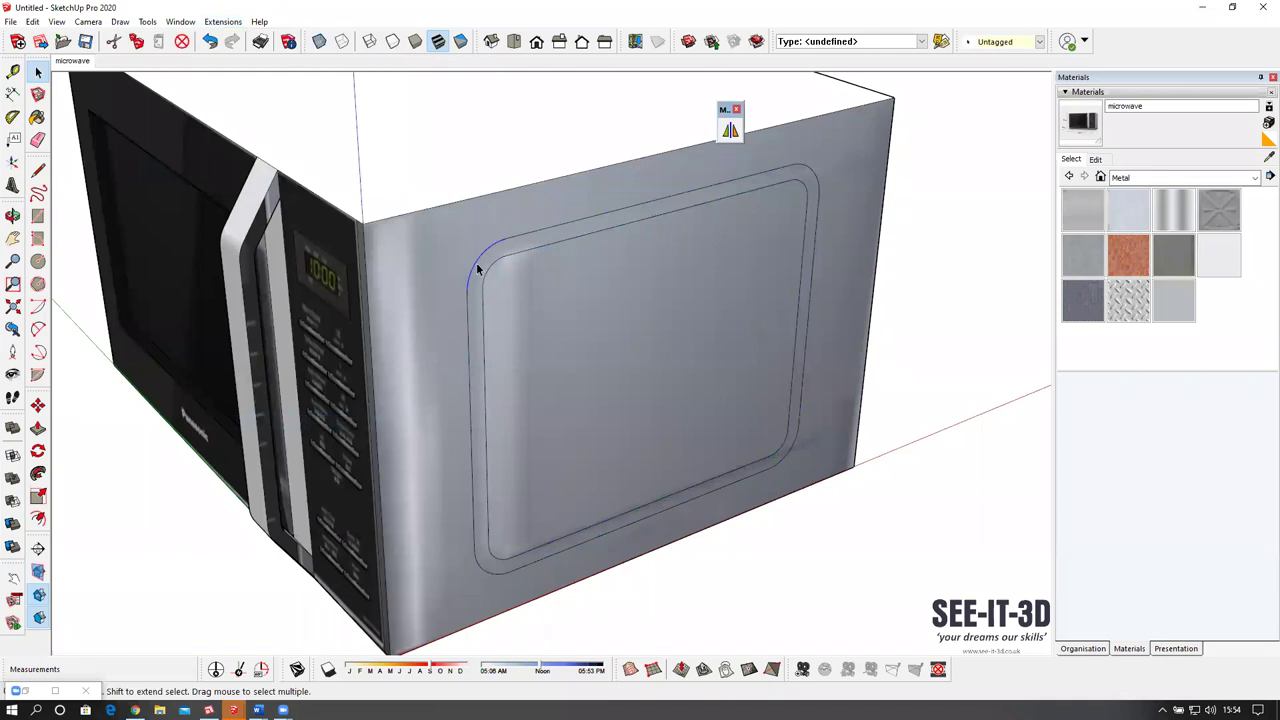
Enable the Select Curve toolbar and place it in the drawing area beside the microwave.
{"action": "scroll", "coordinate": [511, 244], "scroll_direction": "up", "scroll_amount": 3}
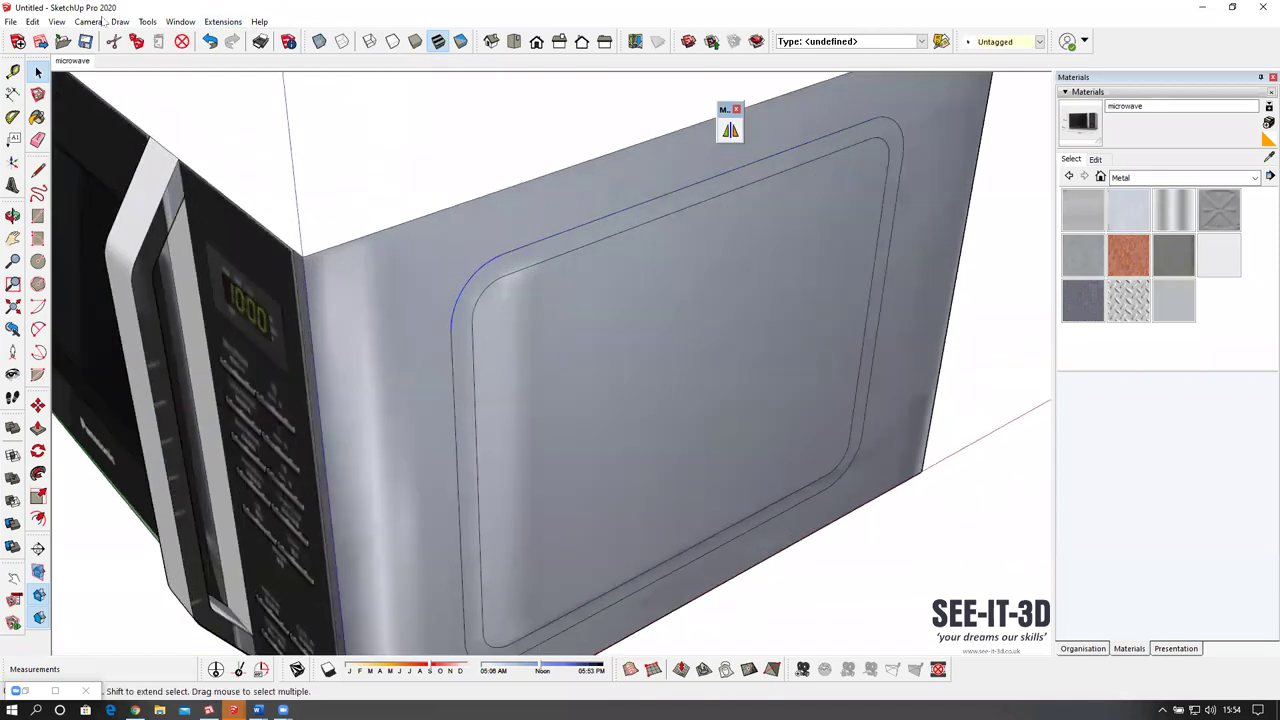
{"action": "left_click", "coordinate": [57, 21]}
{"action": "left_click", "coordinate": [80, 40]}
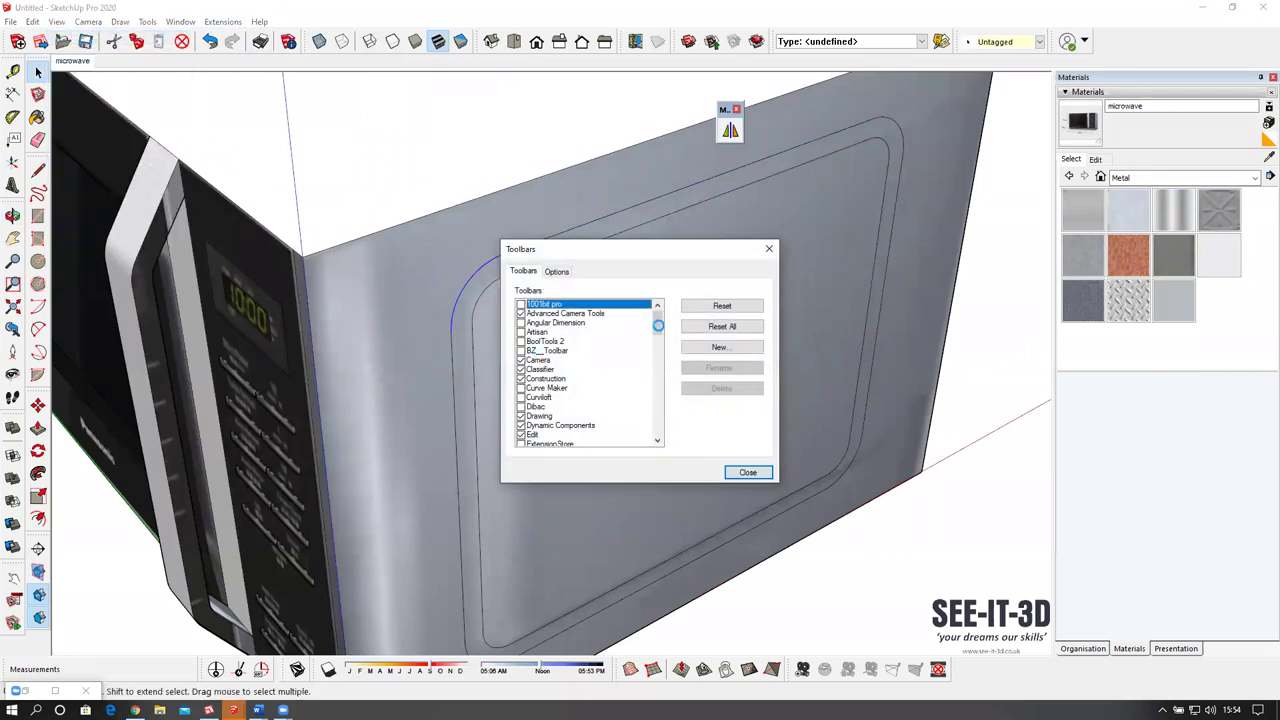
{"action": "left_click_drag", "start_coordinate": [658, 325], "coordinate": [654, 389]}
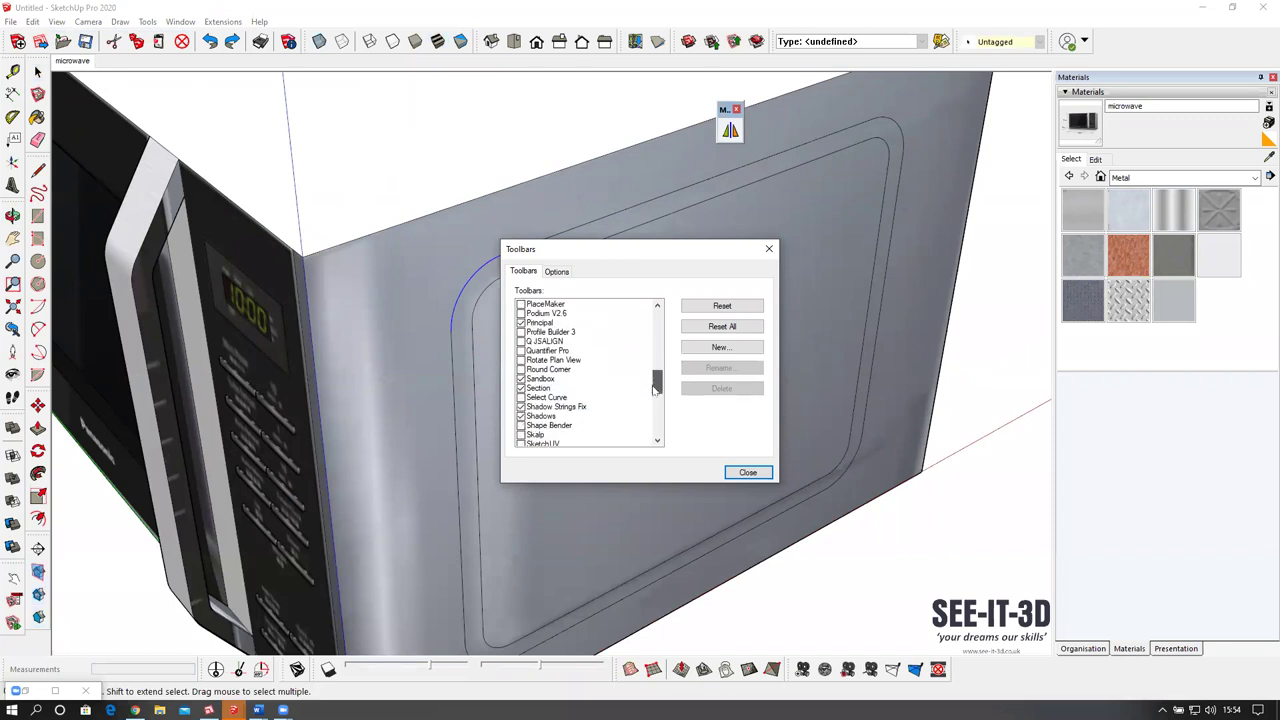
{"action": "left_click", "coordinate": [520, 398]}
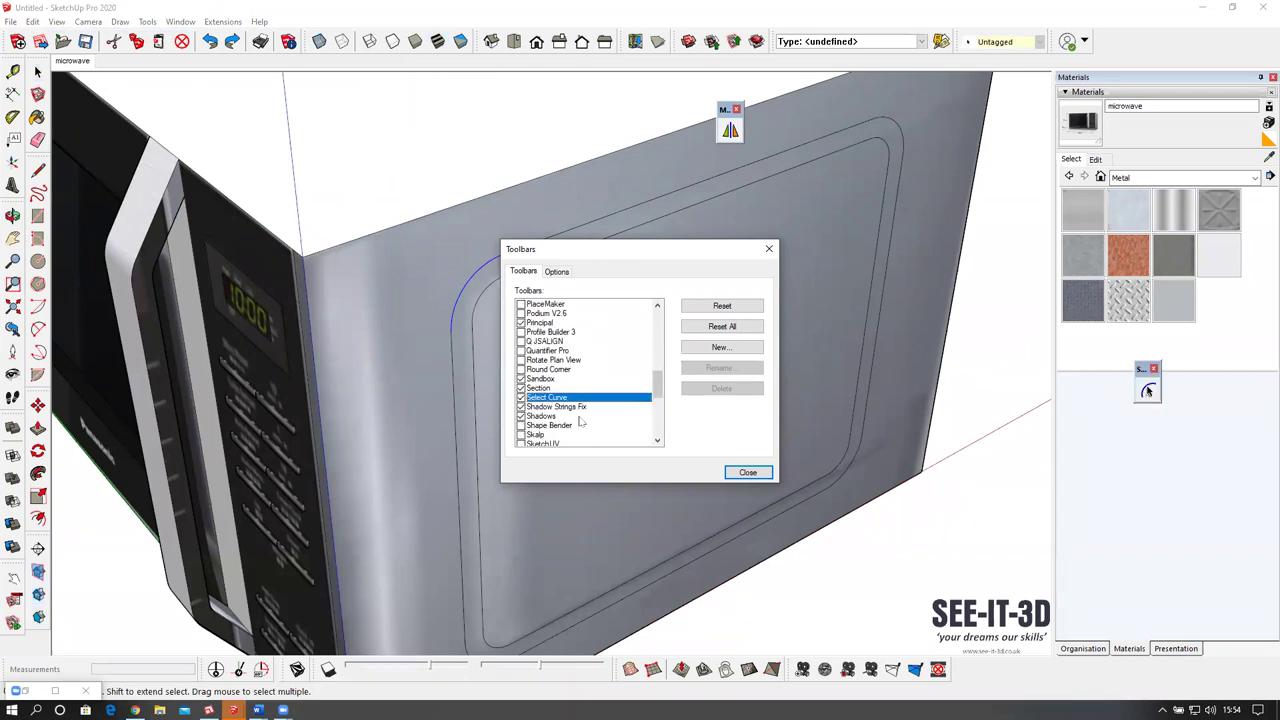
{"action": "left_click", "coordinate": [745, 473]}
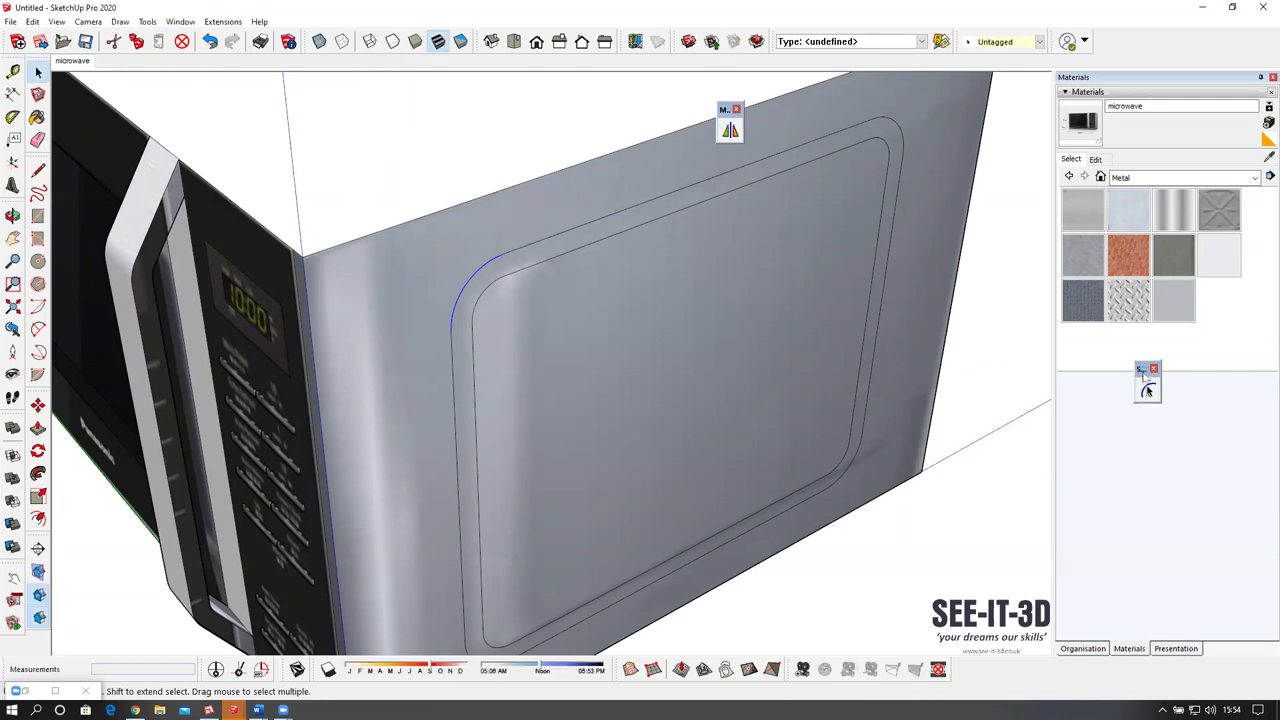
{"action": "left_click_drag", "start_coordinate": [1146, 384], "coordinate": [967, 334]}
Extend the selected corner arc to the whole outer outline with Select Curve and weld it into one curve.
{"action": "left_click", "coordinate": [969, 340]}
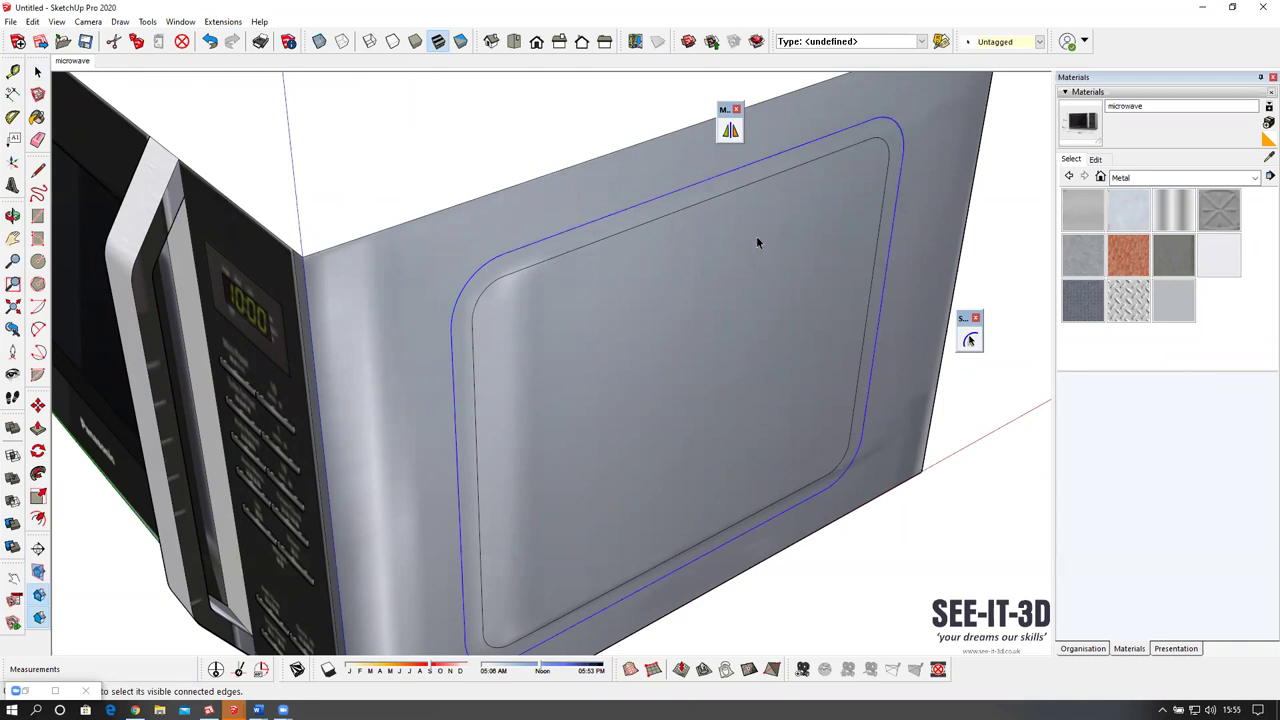
{"action": "left_click", "coordinate": [224, 22]}
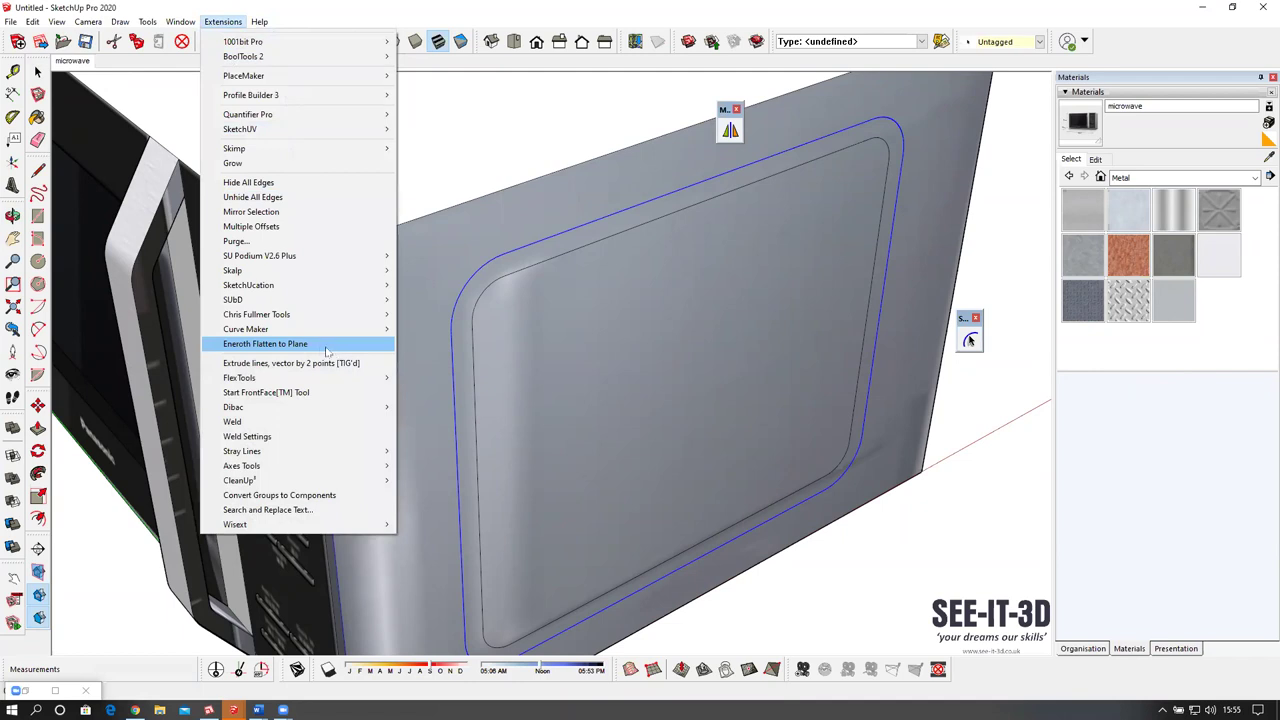
{"action": "left_click", "coordinate": [240, 421]}
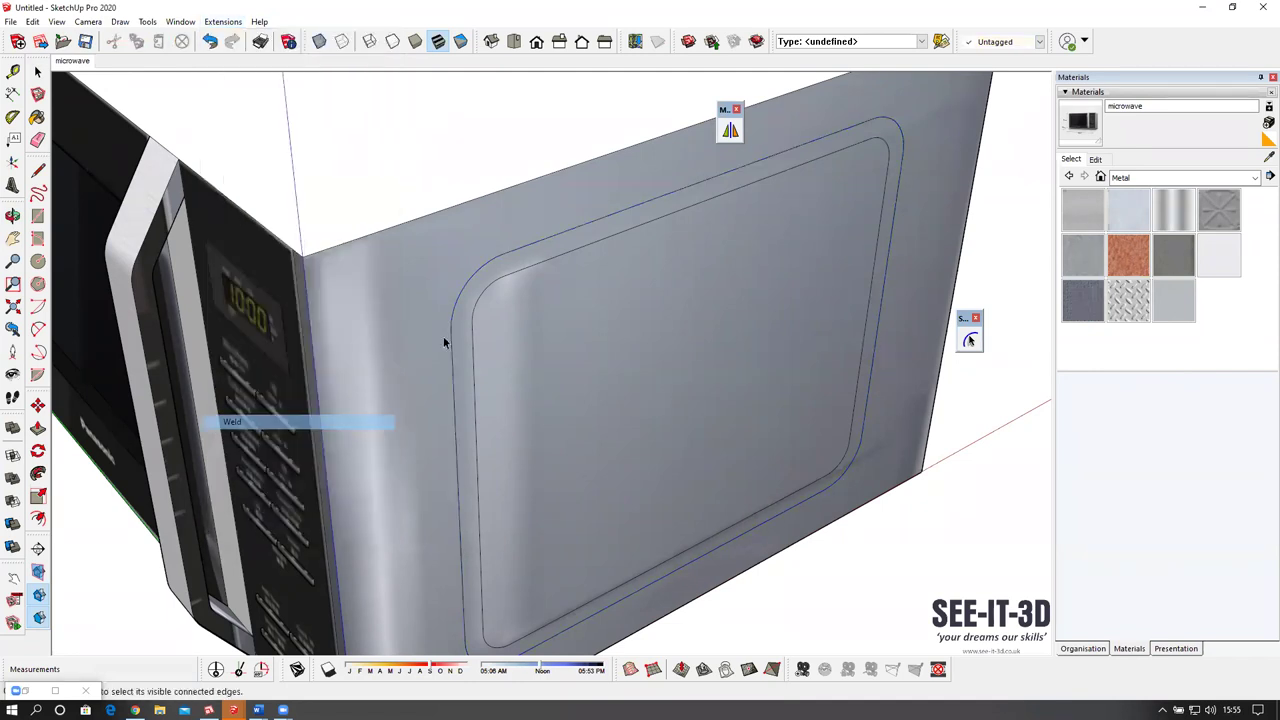
Move the inner side panel outline outward along the green axis to raise the panel with a sloped border.
{"action": "middle_click_drag", "start_coordinate": [508, 260], "coordinate": [590, 300]}
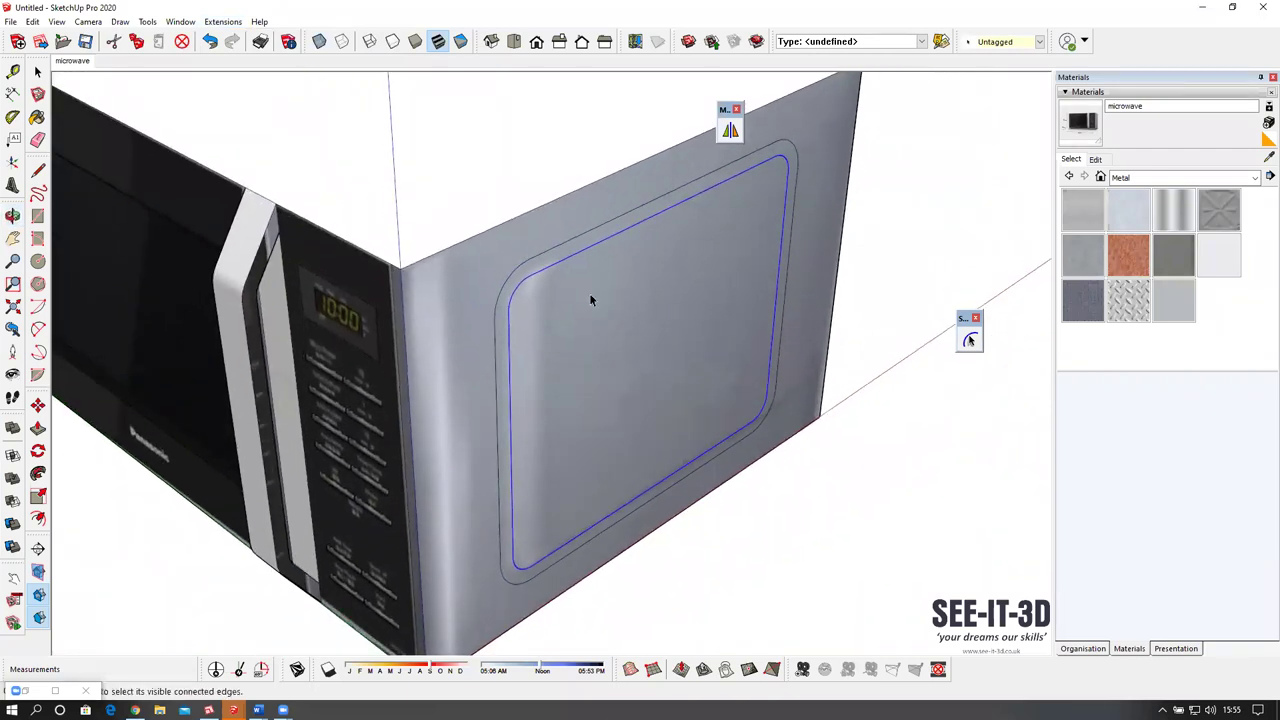
{"action": "key", "text": "m"}
{"action": "left_click", "coordinate": [640, 361]}
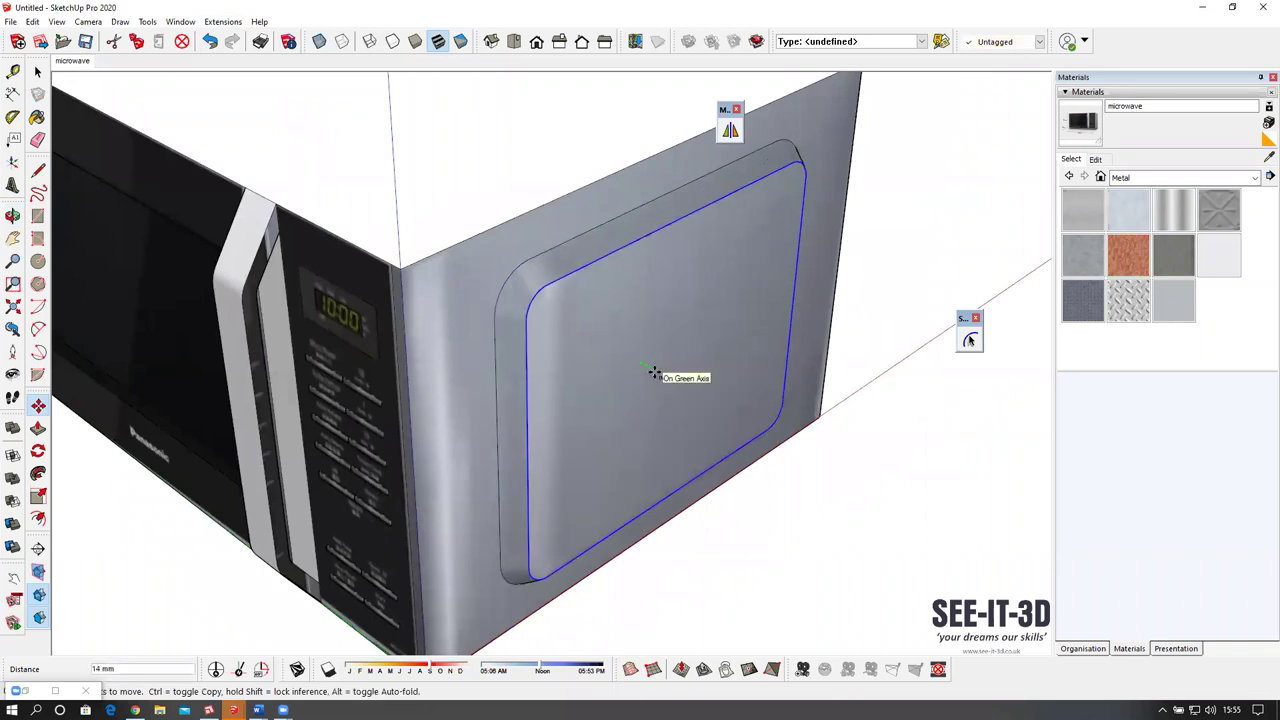
{"action": "left_click", "coordinate": [648, 367]}
Select the complete side with its raised panel and copy it about 714 mm along the green axis, past the opposite side.
{"action": "scroll", "coordinate": [617, 323], "scroll_direction": "down", "scroll_amount": 3}
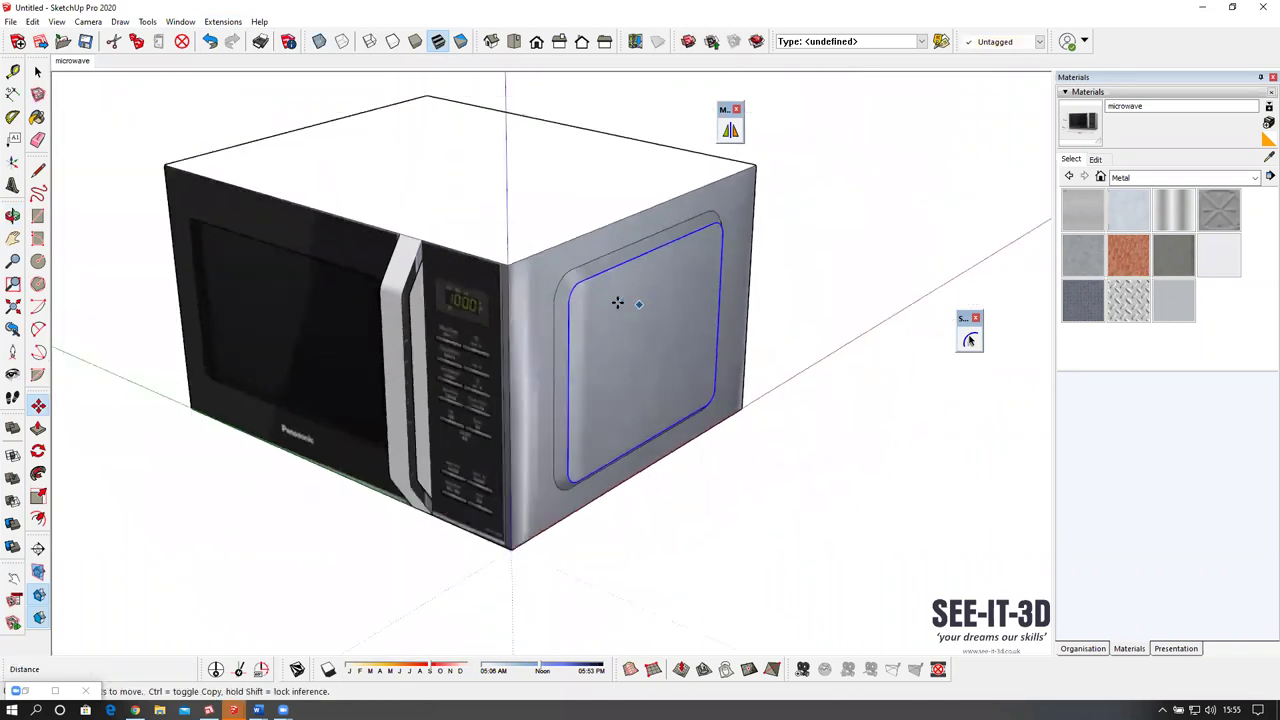
{"action": "middle_click_drag", "start_coordinate": [618, 302], "coordinate": [637, 281]}
{"action": "scroll", "coordinate": [625, 283], "scroll_direction": "up", "scroll_amount": 4}
{"action": "key", "text": "space"}
{"action": "left_click", "coordinate": [562, 276]}
{"action": "scroll", "coordinate": [602, 292], "scroll_direction": "down", "scroll_amount": 5}
{"action": "key", "text": "m"}
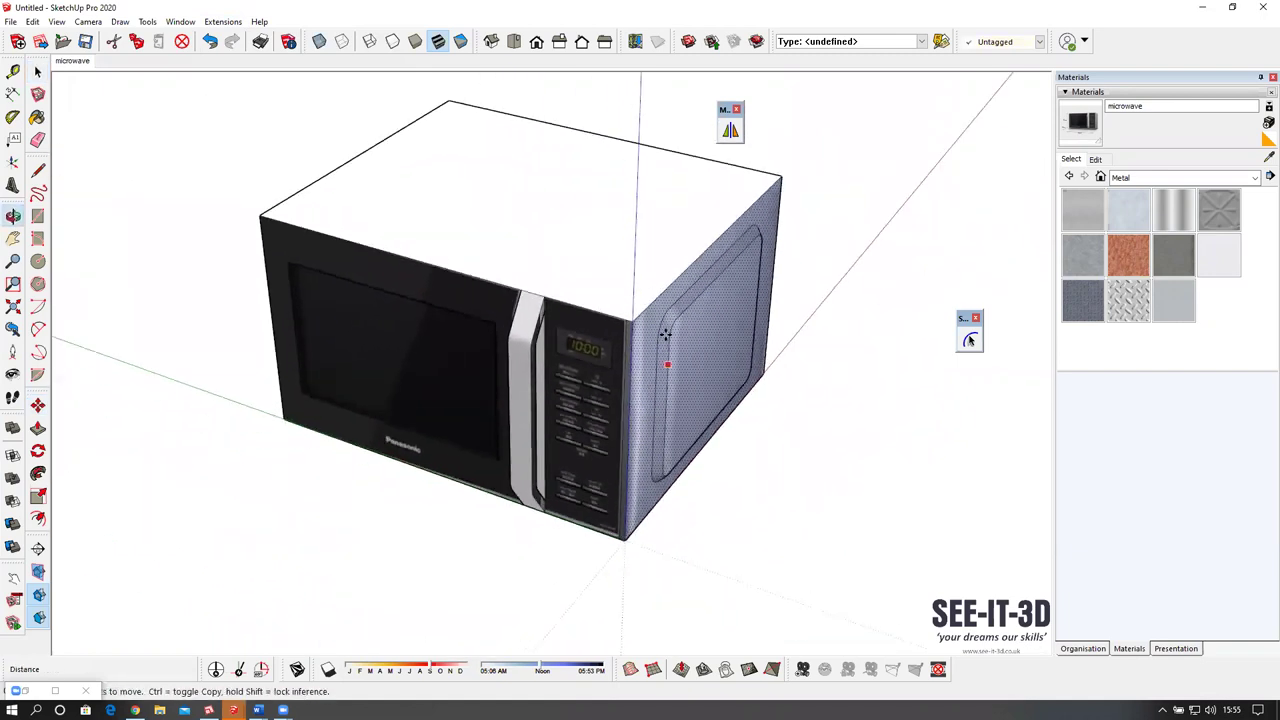
{"action": "key", "text": "ctrl"}
{"action": "left_click", "coordinate": [669, 289]}
{"action": "middle_click_drag", "start_coordinate": [450, 238], "coordinate": [755, 453], "text": "shift"}
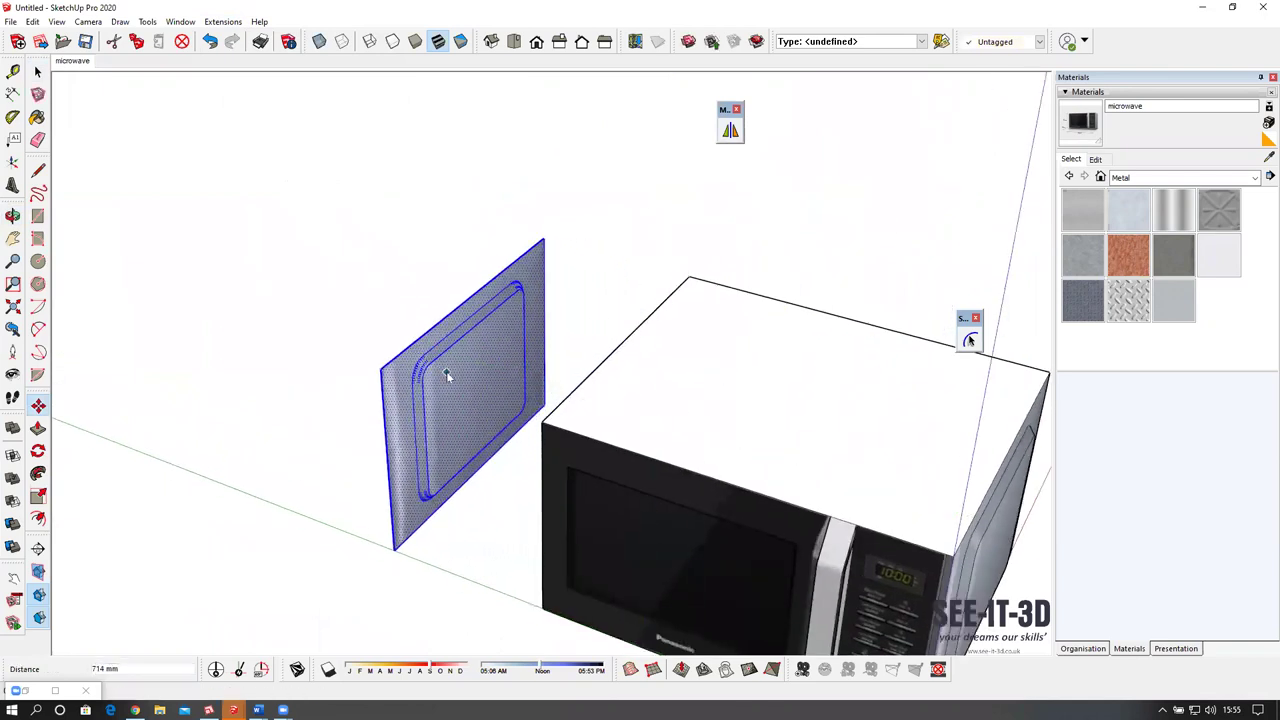
Flip the copied side along the green direction and move it by its upper front corner onto the microwave's opposite side.
{"action": "right_click", "coordinate": [447, 375]}
{"action": "mouse_move", "coordinate": [623, 387]}
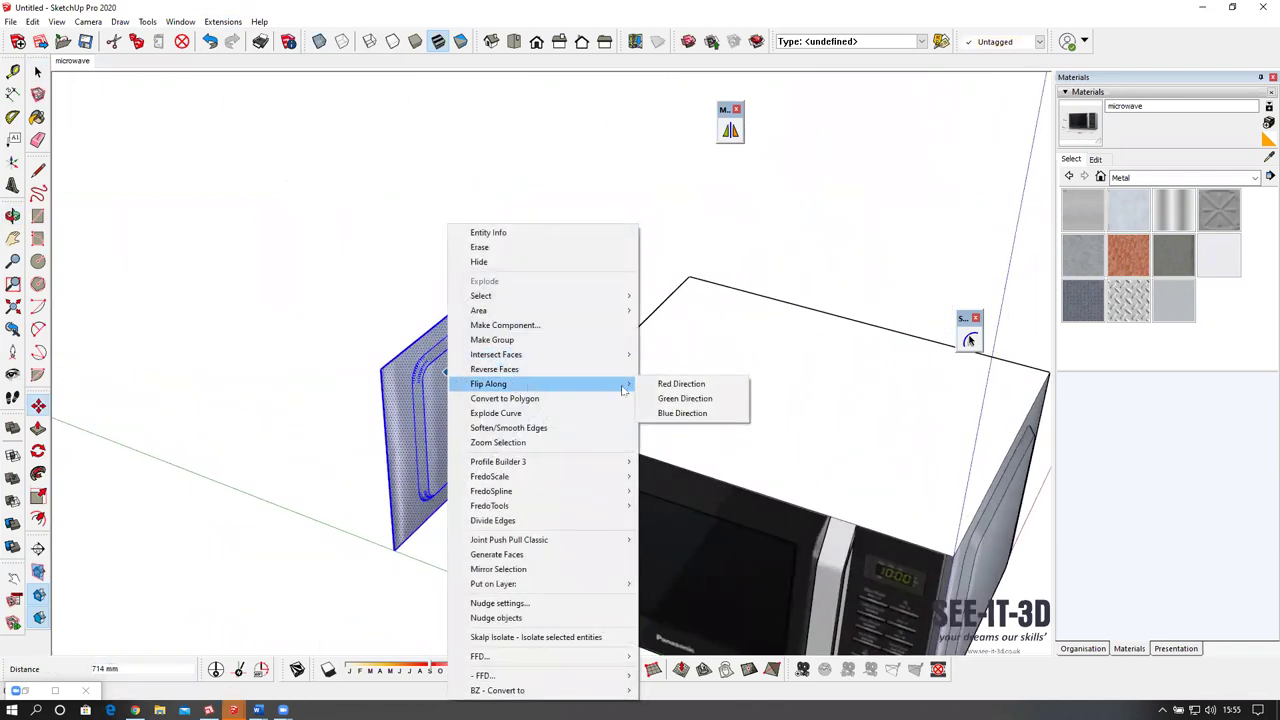
{"action": "left_click", "coordinate": [684, 398]}
{"action": "middle_click_drag", "start_coordinate": [380, 400], "coordinate": [393, 396]}
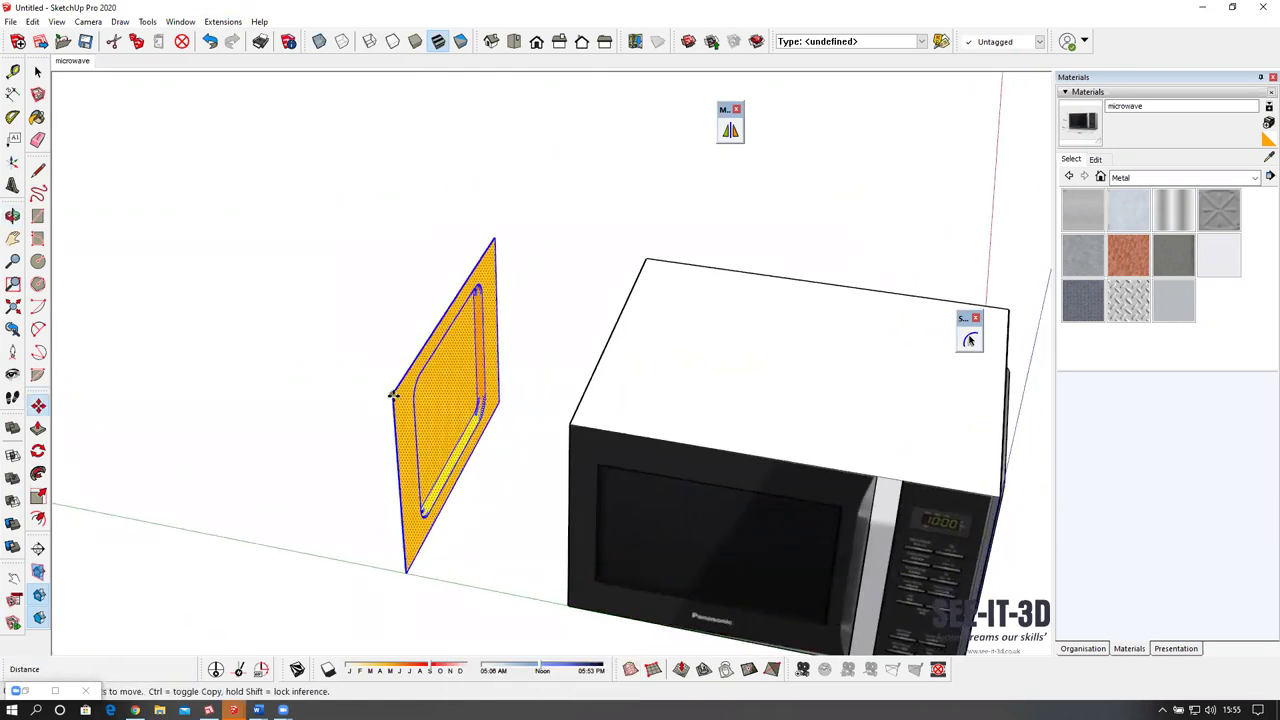
{"action": "left_click", "coordinate": [393, 396]}
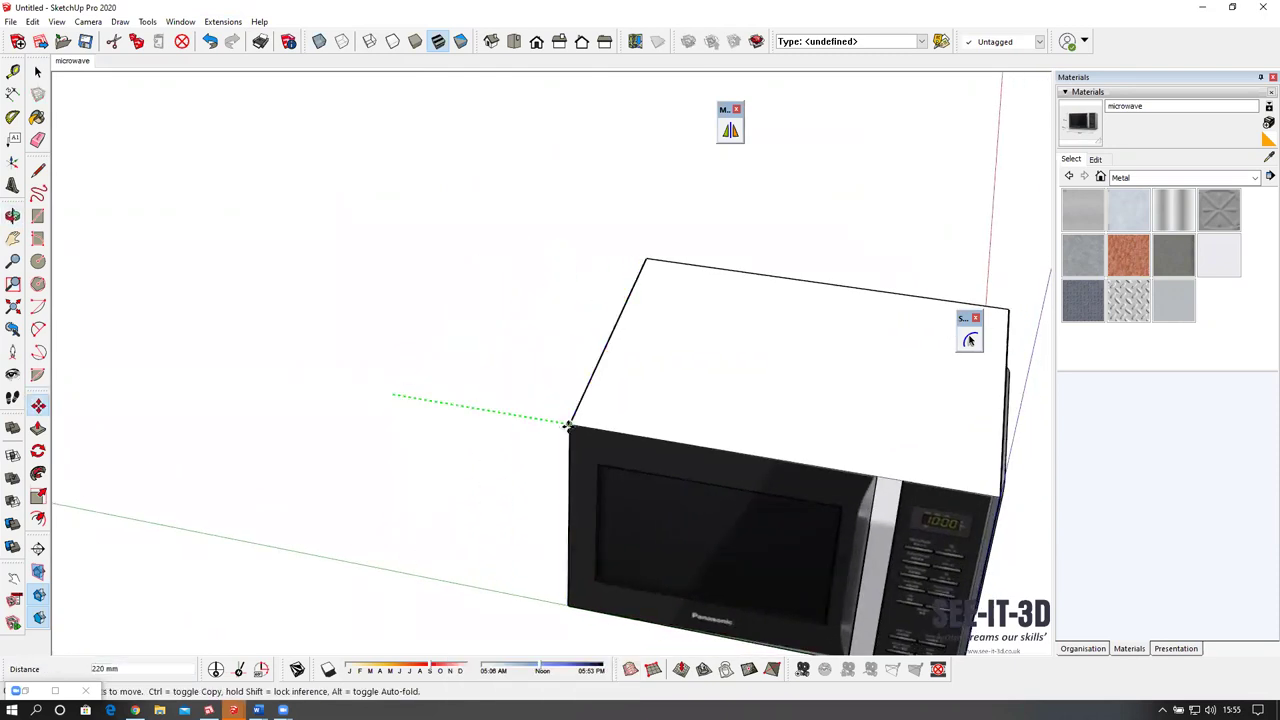
{"action": "left_click", "coordinate": [567, 425]}
{"action": "mouse_move", "coordinate": [771, 423]}
{"action": "middle_mouse_down"}
{"action": "mouse_move", "coordinate": [614, 400]}
{"action": "mouse_move", "coordinate": [458, 411]}
{"action": "mouse_move", "coordinate": [901, 474]}
{"action": "mouse_move", "coordinate": [540, 318]}
{"action": "mouse_move", "coordinate": [514, 240]}
{"action": "mouse_move", "coordinate": [460, 467]}
{"action": "mouse_move", "coordinate": [429, 452]}
{"action": "mouse_move", "coordinate": [560, 430]}
{"action": "middle_mouse_up"}
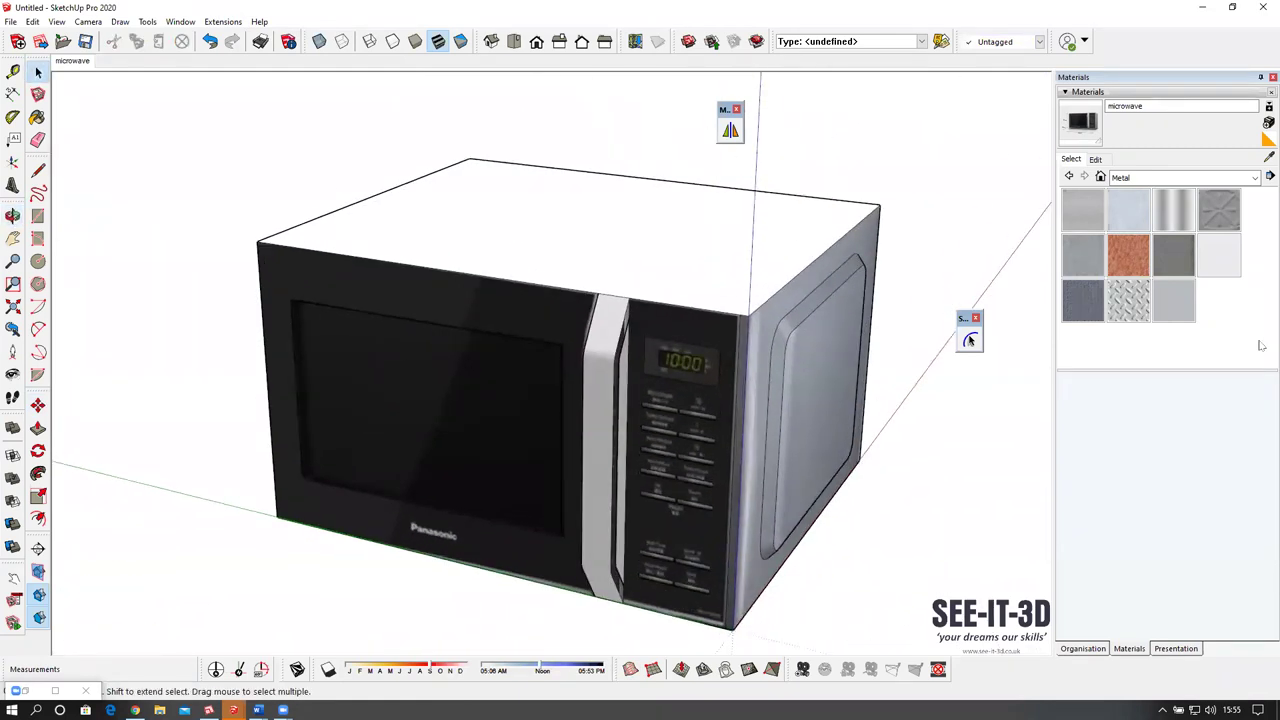
Paint the microwave's top face with Steel Brushed Stainless.
{"action": "left_click", "coordinate": [1173, 300]}
{"action": "mouse_move", "coordinate": [817, 314]}
{"action": "middle_mouse_down"}
{"action": "mouse_move", "coordinate": [743, 297]}
{"action": "mouse_move", "coordinate": [748, 340]}
{"action": "middle_mouse_up"}
{"action": "left_click", "coordinate": [748, 304]}
{"action": "scroll", "coordinate": [740, 342], "scroll_direction": "up", "scroll_amount": 1}
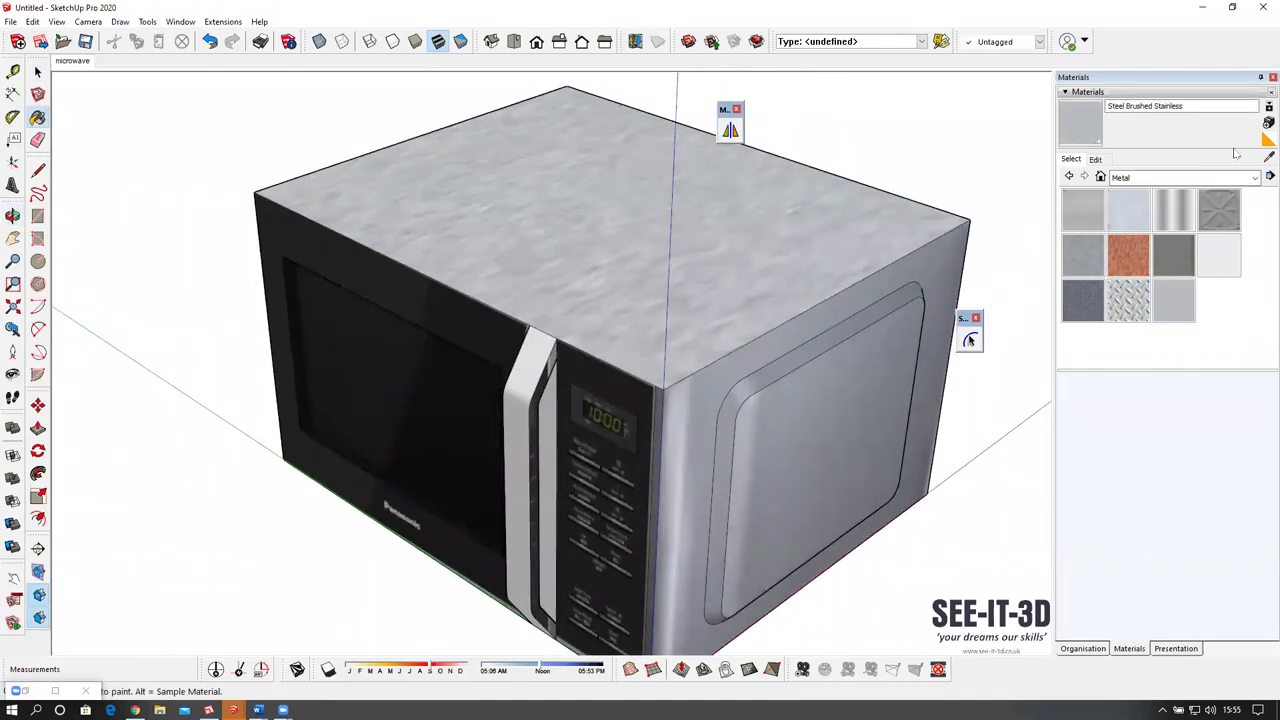
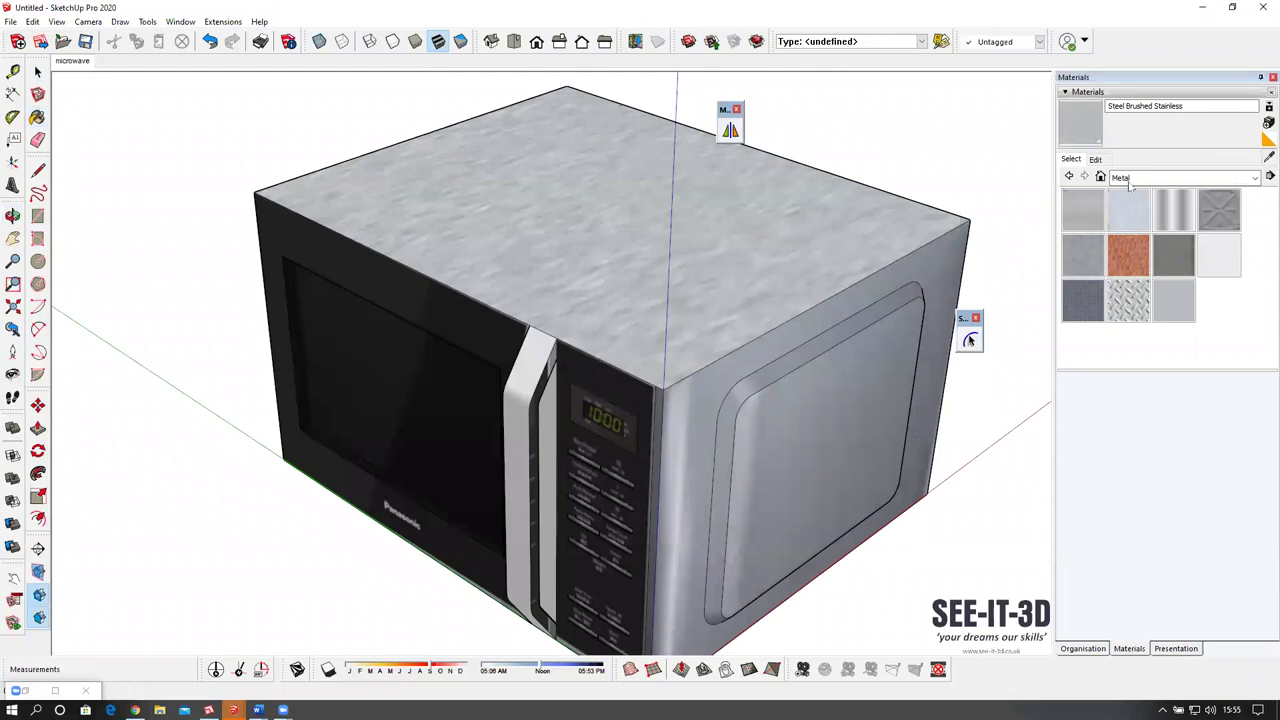
Paint the raised inner side panel with Metal Corrugated Shiny from the Metal materials.
{"action": "left_click", "coordinate": [926, 254]}
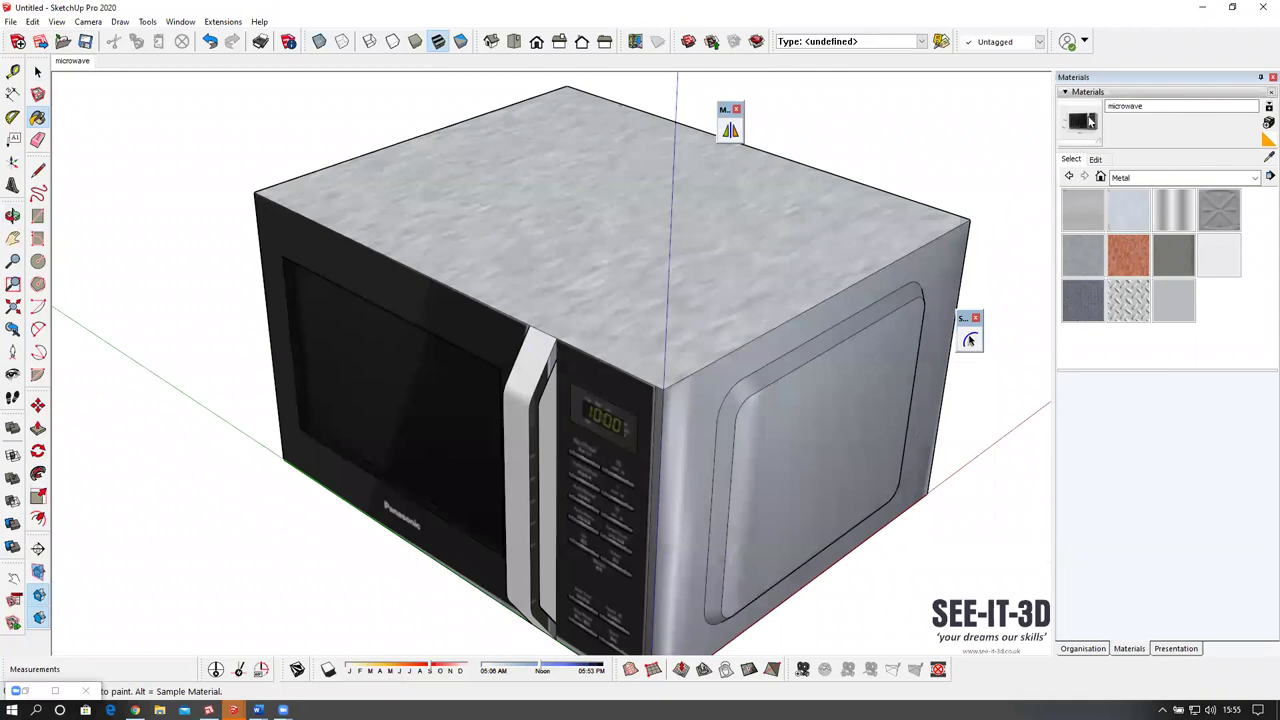
{"action": "middle_click_drag", "start_coordinate": [971, 189], "coordinate": [891, 186]}
{"action": "middle_click_drag", "start_coordinate": [882, 250], "coordinate": [828, 248], "text": "shift"}
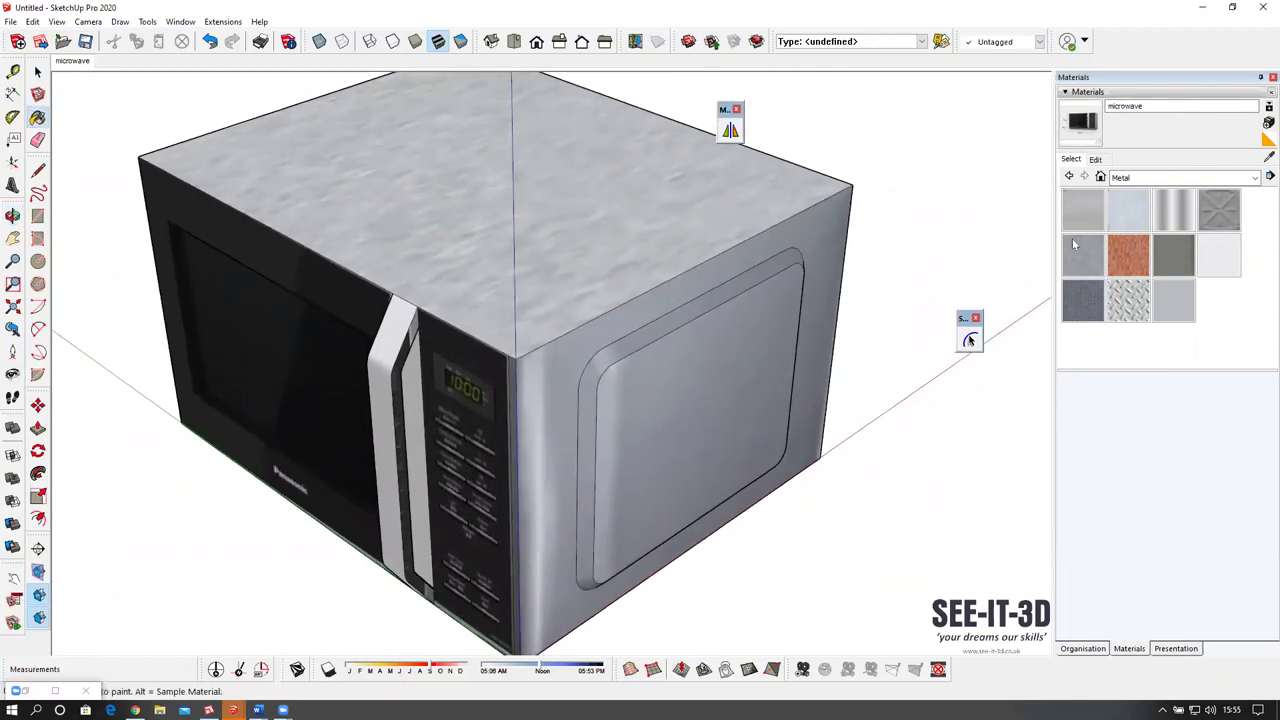
{"action": "left_click", "coordinate": [1130, 179]}
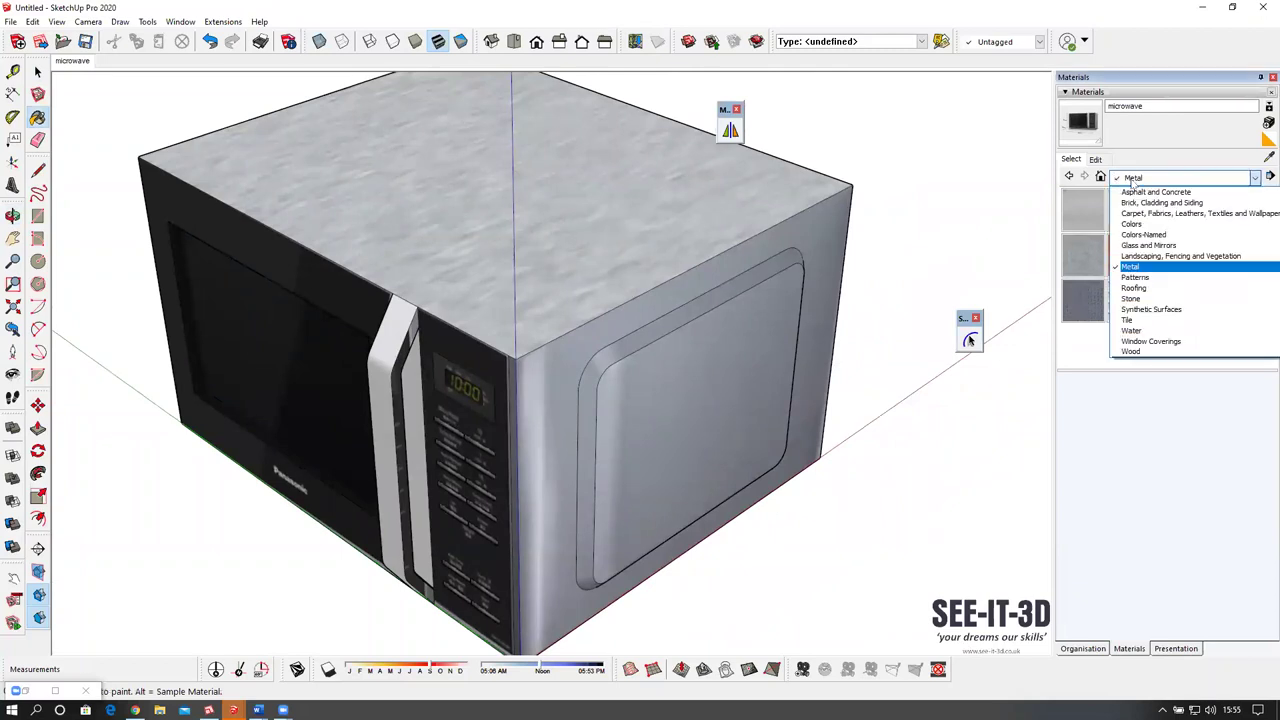
{"action": "left_click", "coordinate": [1158, 268]}
{"action": "left_click", "coordinate": [1177, 220]}
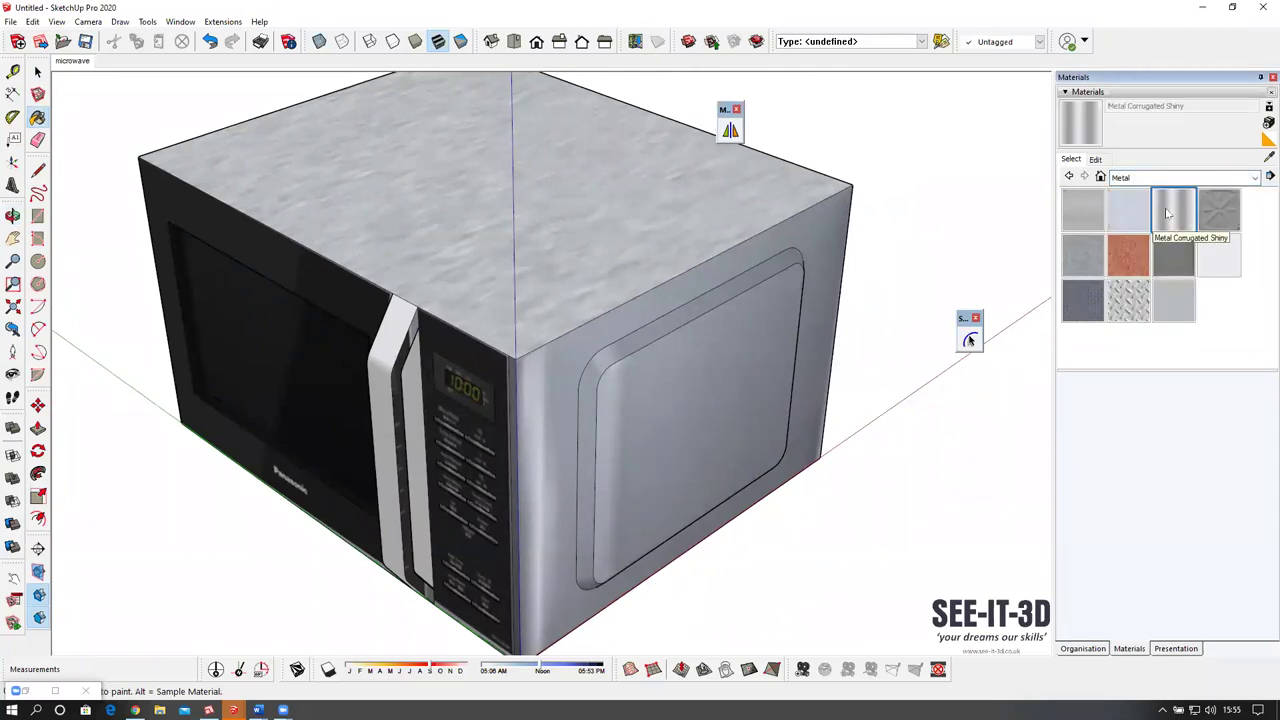
{"action": "left_click", "coordinate": [760, 316]}
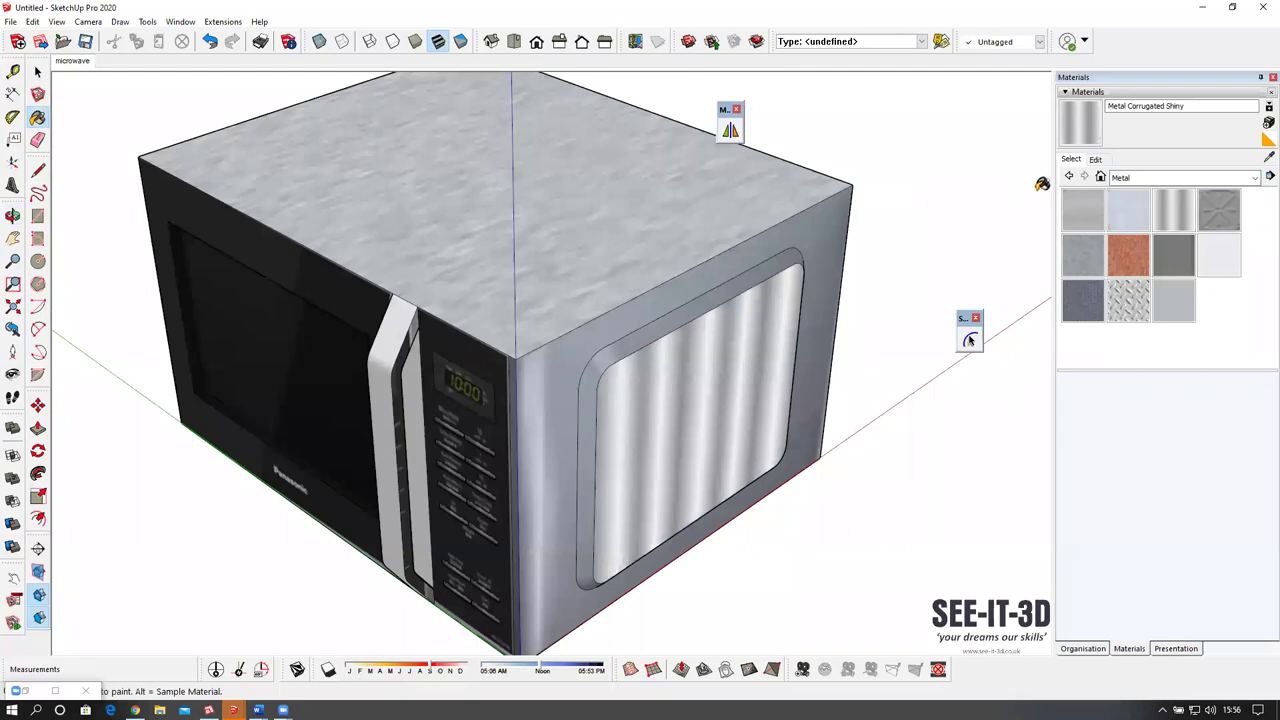
Set the Metal Corrugated Shiny texture size to 502 mm.
{"action": "left_click", "coordinate": [1098, 160]}
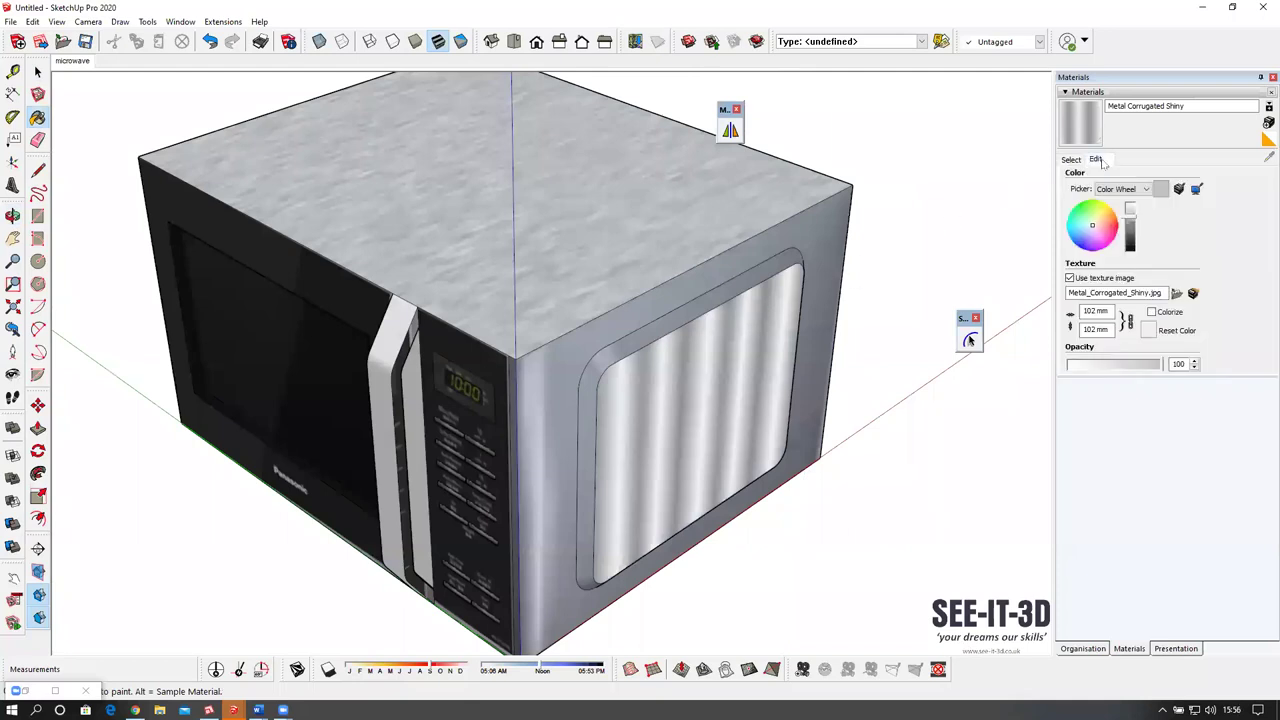
{"action": "left_click", "coordinate": [1086, 312]}
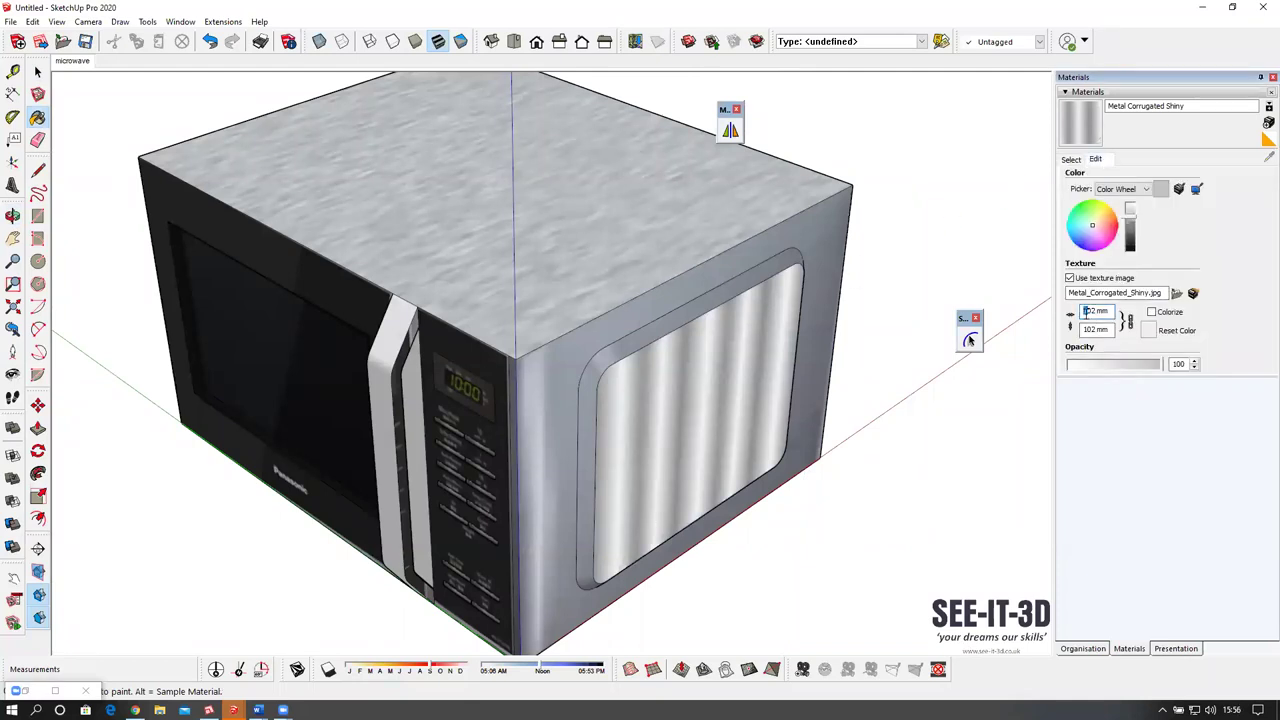
{"action": "type", "text": "5"}
{"action": "key", "text": "Return"}
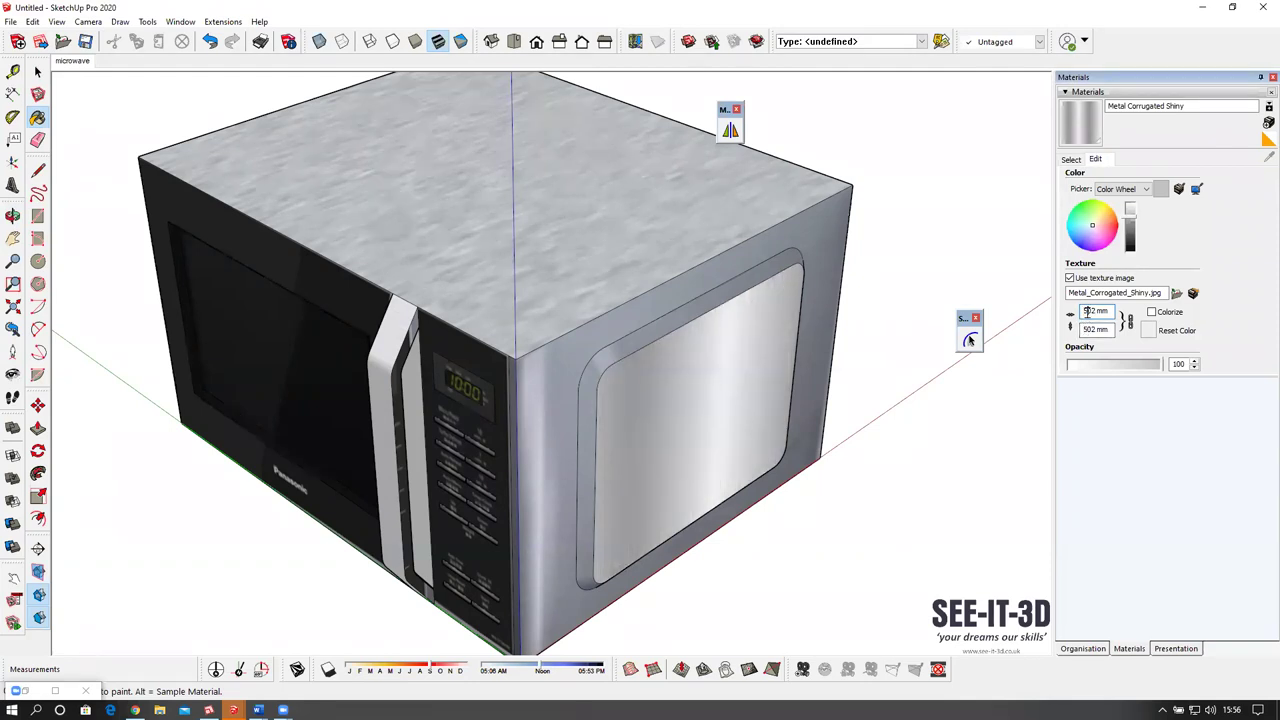
Sample Metal Corrugated Shiny and paint the side's border, the surrounding side face and the top with it.
{"action": "middle_click_drag", "start_coordinate": [857, 311], "coordinate": [860, 278]}
{"action": "scroll", "coordinate": [799, 333], "scroll_direction": "up", "scroll_amount": 1}
{"action": "key", "text": "alt"}
{"action": "left_click", "coordinate": [771, 250], "text": "alt"}
{"action": "left_click", "coordinate": [786, 222]}
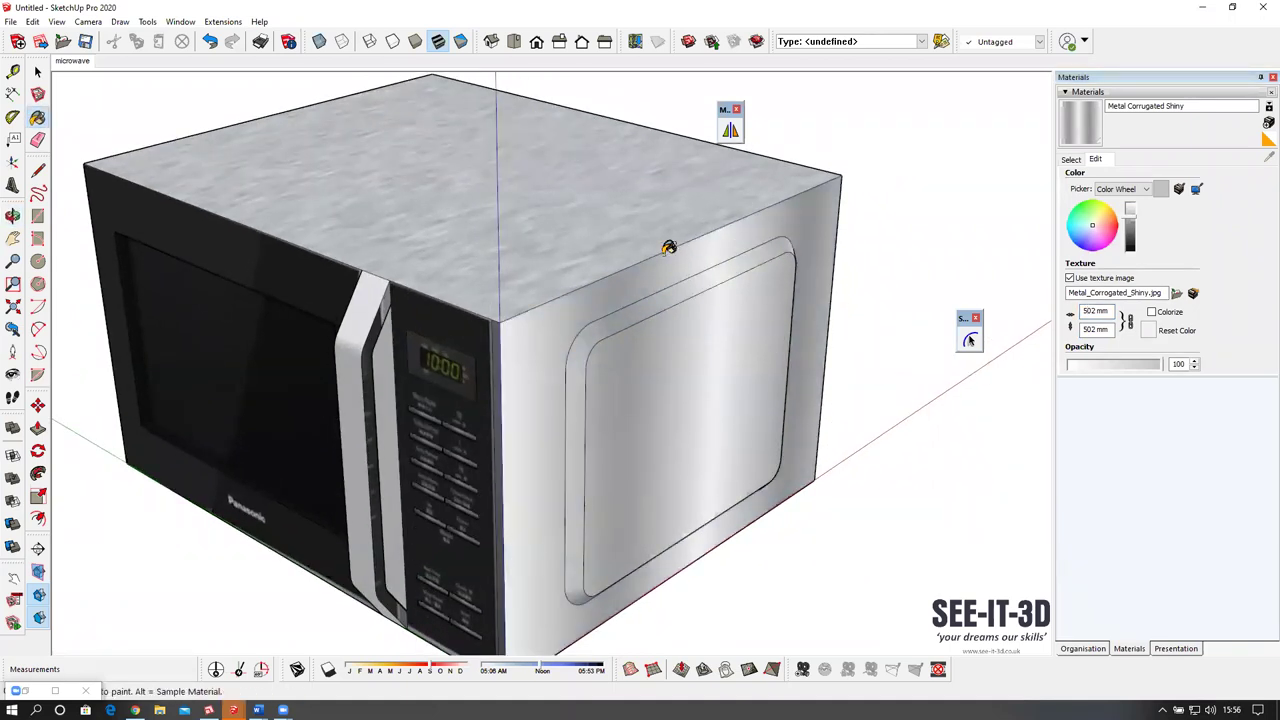
{"action": "left_click", "coordinate": [667, 236]}
{"action": "scroll", "coordinate": [738, 299], "scroll_direction": "down", "scroll_amount": 3}
{"action": "mouse_move", "coordinate": [940, 248]}
{"action": "middle_mouse_down"}
{"action": "mouse_move", "coordinate": [411, 369]}
{"action": "mouse_move", "coordinate": [398, 412]}
{"action": "mouse_move", "coordinate": [315, 378]}
{"action": "mouse_move", "coordinate": [383, 194]}
{"action": "mouse_move", "coordinate": [520, 288]}
{"action": "middle_mouse_up"}
{"action": "left_click", "coordinate": [390, 425]}
{"action": "left_click", "coordinate": [421, 404]}
{"action": "left_click", "coordinate": [419, 410]}
Sample Metal Silver from the handle and apply it to the handle's inner face near its upper end.
{"action": "scroll", "coordinate": [525, 290], "scroll_direction": "up", "scroll_amount": 4}
{"action": "scroll", "coordinate": [520, 286], "scroll_direction": "up", "scroll_amount": 2}
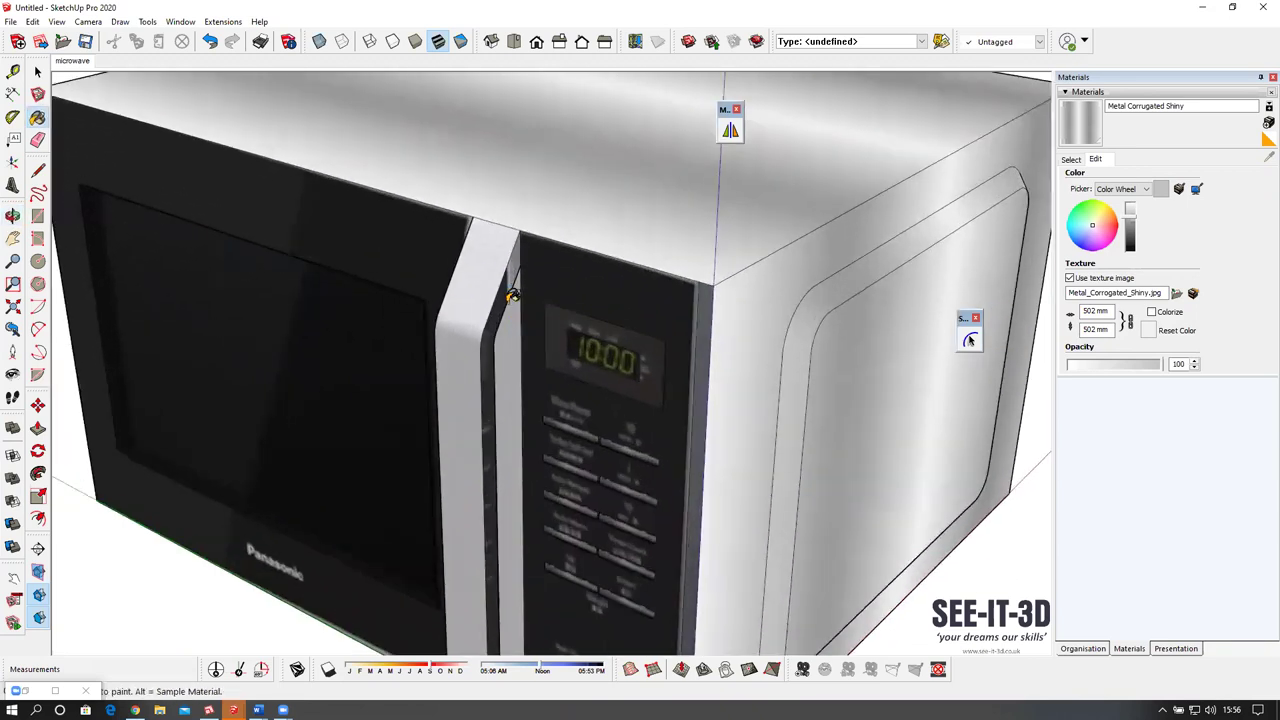
{"action": "left_click", "coordinate": [510, 280], "text": "alt"}
{"action": "left_click", "coordinate": [510, 280]}
{"action": "middle_click_drag", "start_coordinate": [510, 280], "coordinate": [717, 265]}
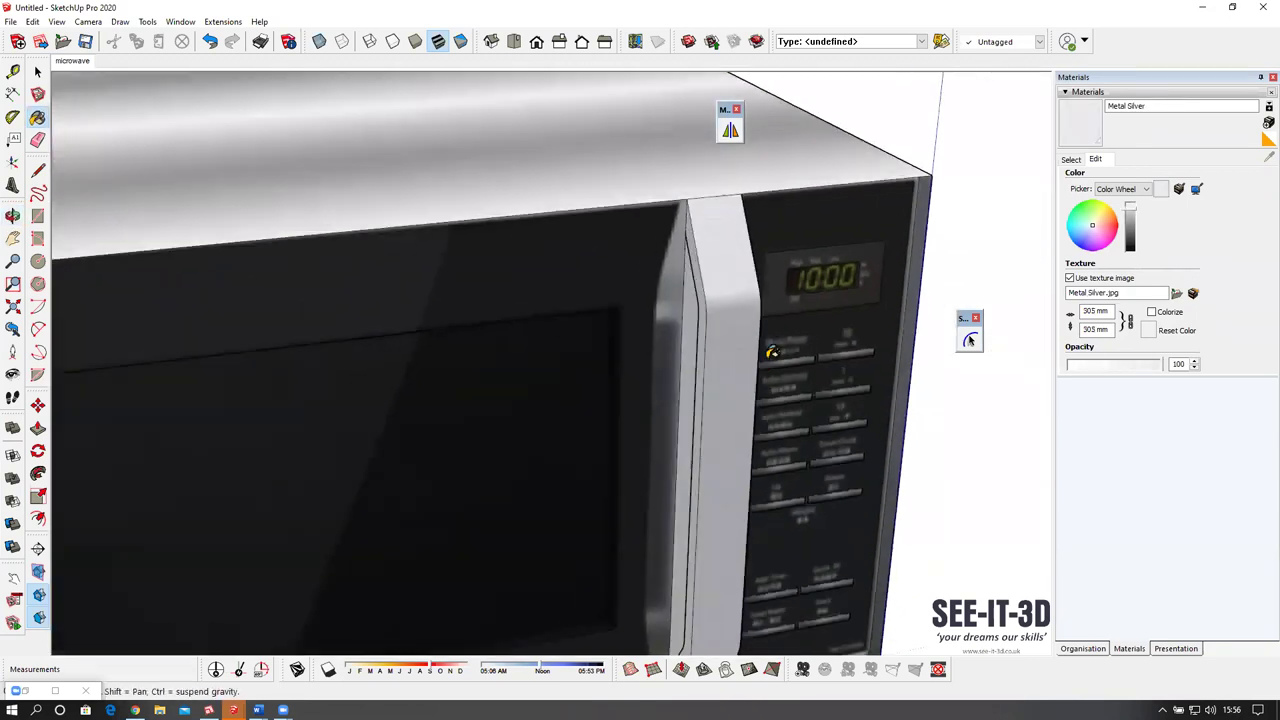
{"action": "scroll", "coordinate": [717, 265], "scroll_direction": "up", "scroll_amount": 2}
{"action": "scroll", "coordinate": [705, 275], "scroll_direction": "down", "scroll_amount": 2}
{"action": "middle_click_drag", "start_coordinate": [580, 318], "coordinate": [375, 265]}
{"action": "scroll", "coordinate": [603, 257], "scroll_direction": "down", "scroll_amount": 2}
{"action": "mouse_move", "coordinate": [590, 370]}
{"action": "middle_mouse_down"}
{"action": "mouse_move", "coordinate": [586, 324]}
{"action": "mouse_move", "coordinate": [651, 423]}
{"action": "mouse_move", "coordinate": [517, 474]}
{"action": "mouse_move", "coordinate": [345, 238]}
{"action": "middle_mouse_up"}
{"action": "key", "text": "space"}
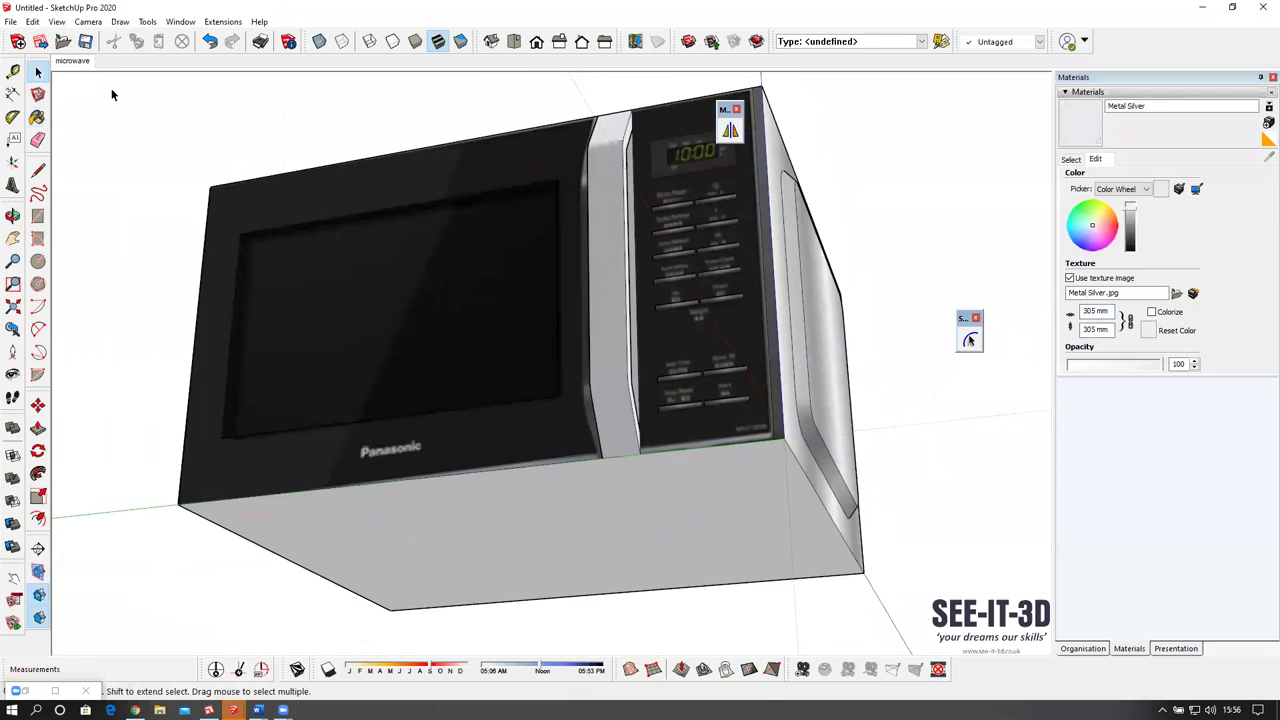
Draw a circle for a foot on the microwave's underside, near the front edge below the control panel.
{"action": "left_click", "coordinate": [74, 61]}
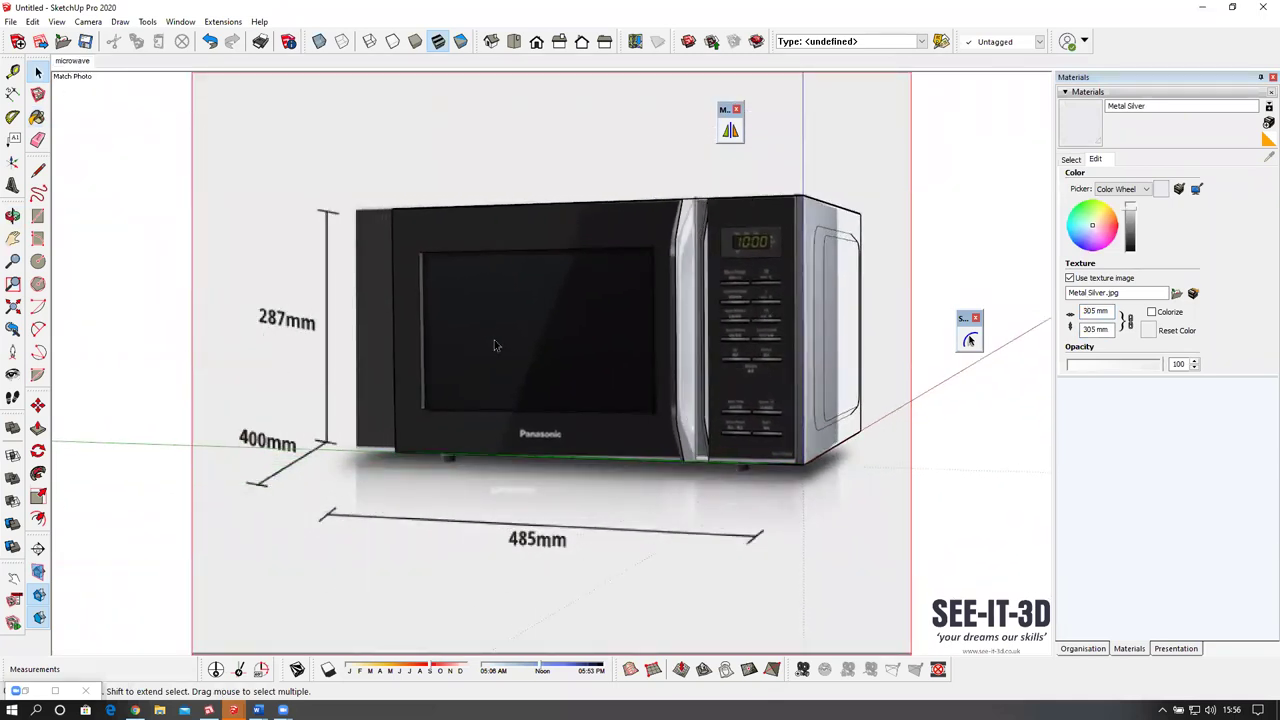
{"action": "scroll", "coordinate": [728, 477], "scroll_direction": "up", "scroll_amount": 8}
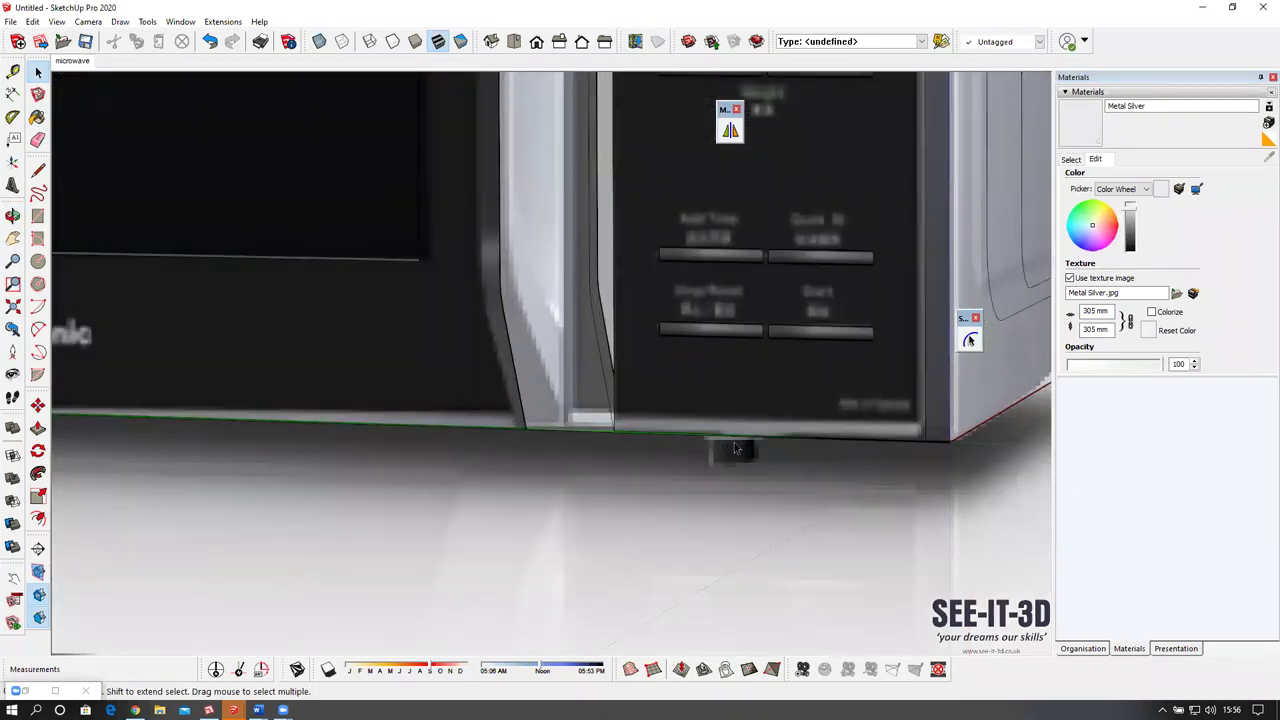
{"action": "middle_click_drag", "start_coordinate": [751, 435], "coordinate": [690, 250]}
{"action": "scroll", "coordinate": [690, 330], "scroll_direction": "up", "scroll_amount": 3}
{"action": "left_click", "coordinate": [38, 261]}
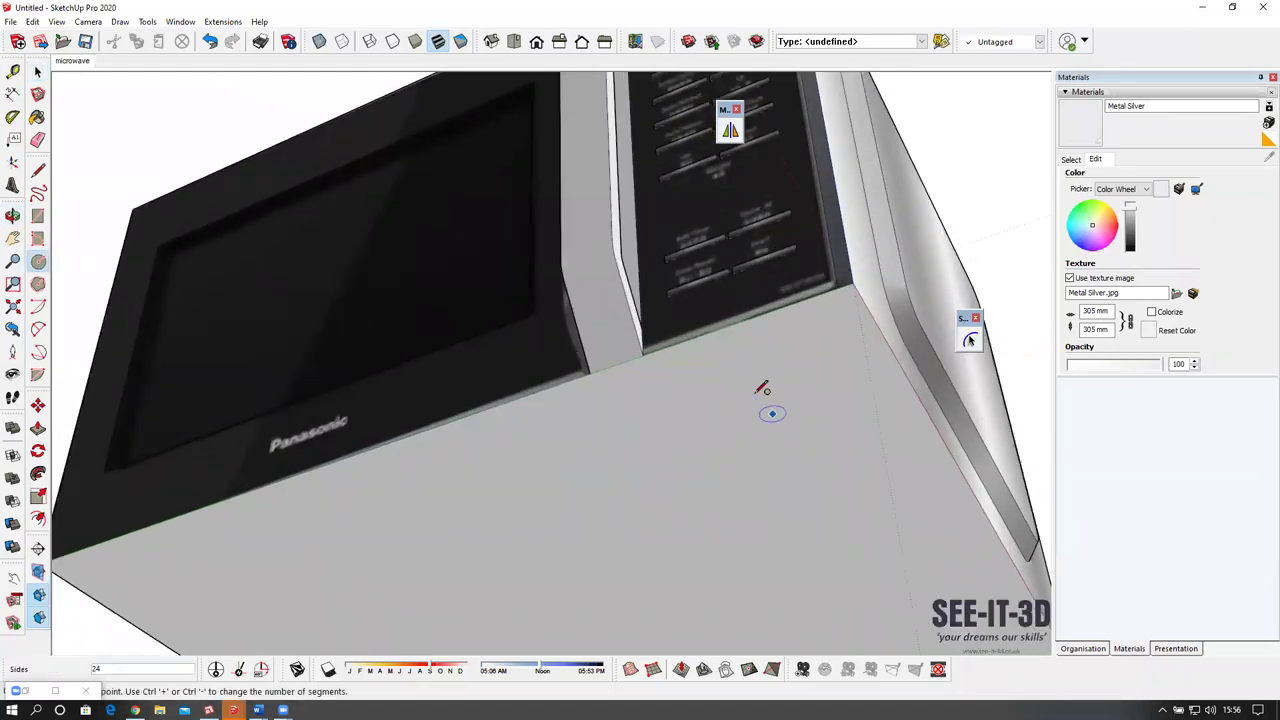
{"action": "left_click", "coordinate": [730, 370]}
{"action": "left_click", "coordinate": [762, 357]}
Push/Pull the circle downward into a short cylindrical foot.
{"action": "scroll", "coordinate": [762, 357], "scroll_direction": "down", "scroll_amount": 2}
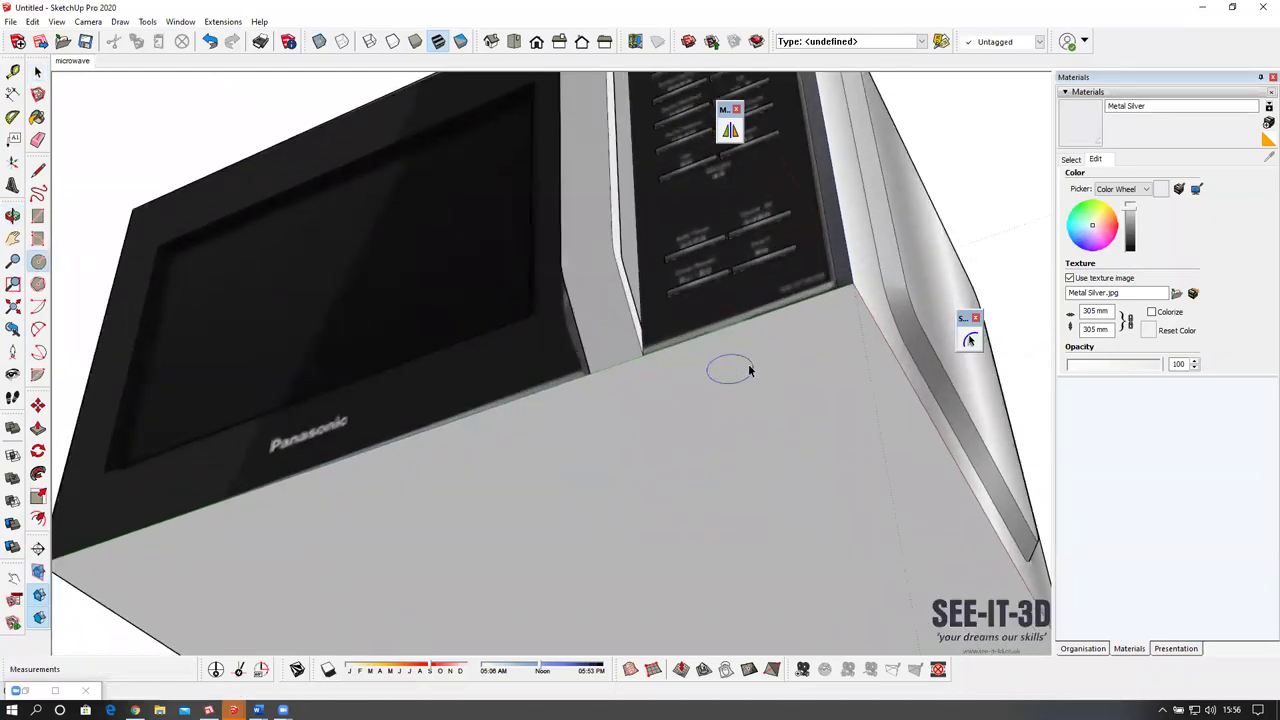
{"action": "key", "text": "space"}
{"action": "scroll", "coordinate": [734, 386], "scroll_direction": "up", "scroll_amount": 2}
{"action": "key", "text": "p"}
{"action": "left_click", "coordinate": [728, 376]}
{"action": "key", "text": "space"}
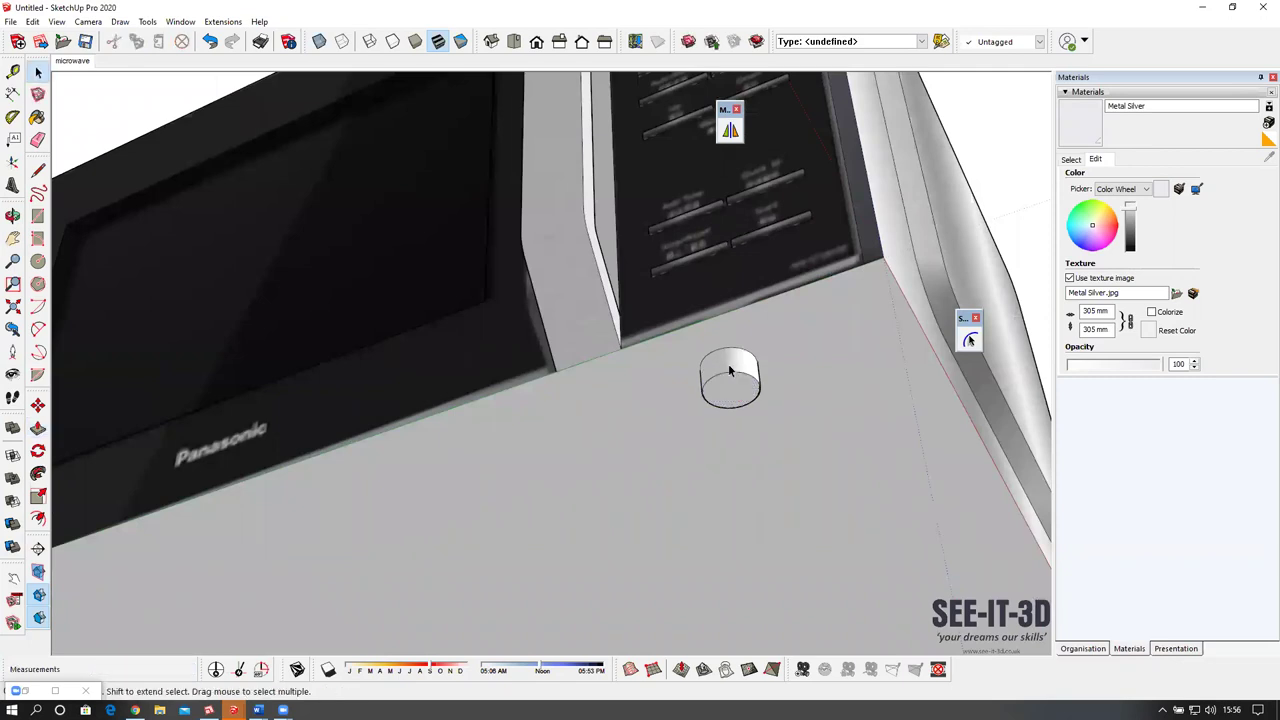
Move the foot slightly along the front edge to line it up with the foot in the matched photo.
{"action": "left_click", "coordinate": [72, 61]}
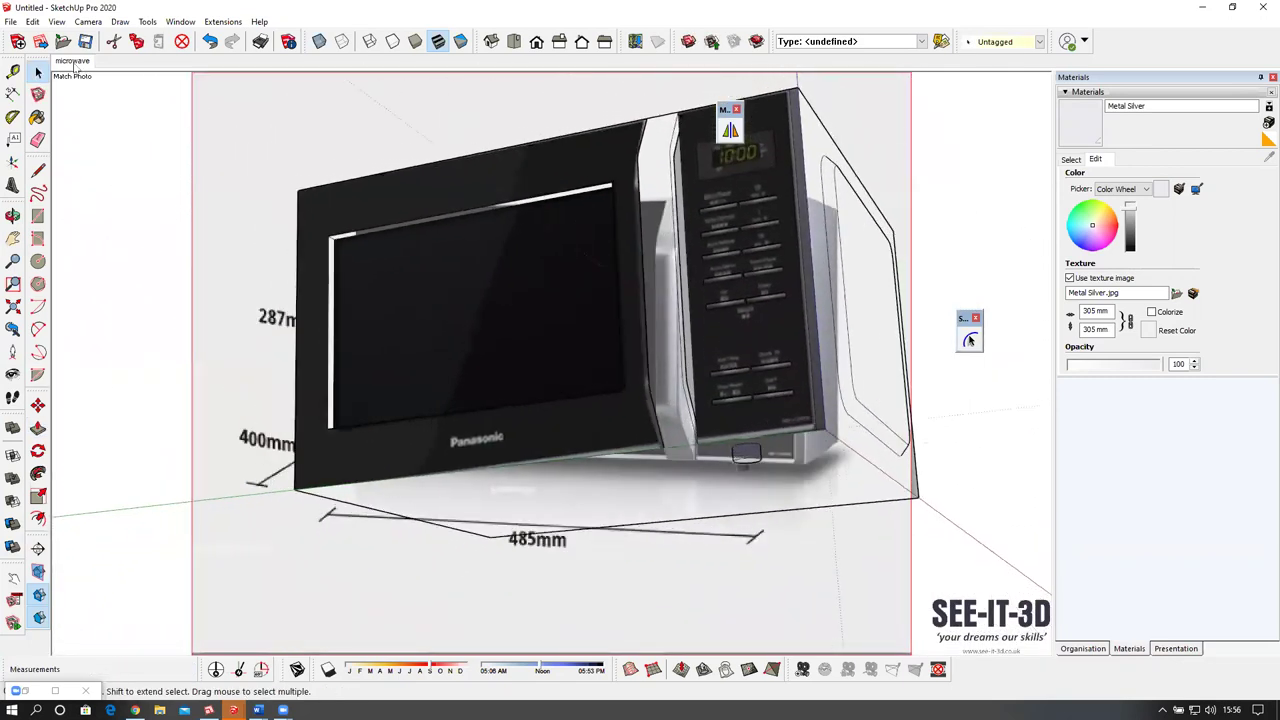
{"action": "scroll", "coordinate": [750, 475], "scroll_direction": "up", "scroll_amount": 10}
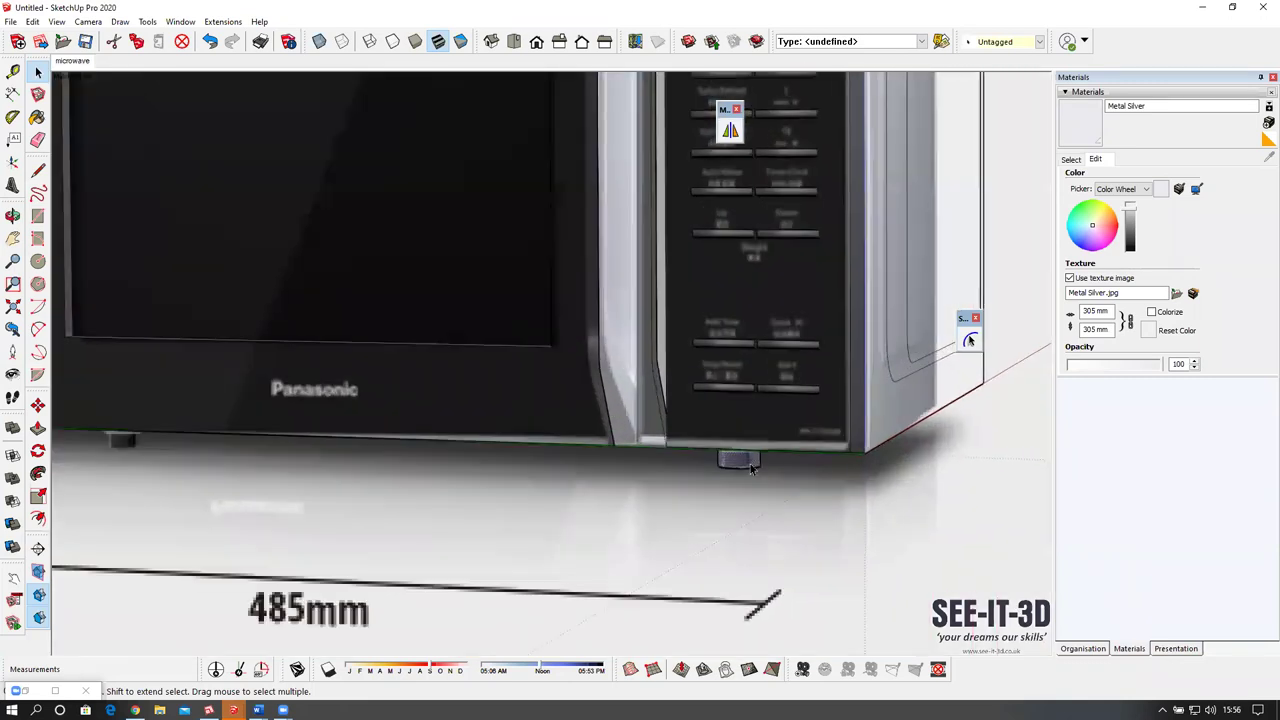
{"action": "key", "text": "m"}
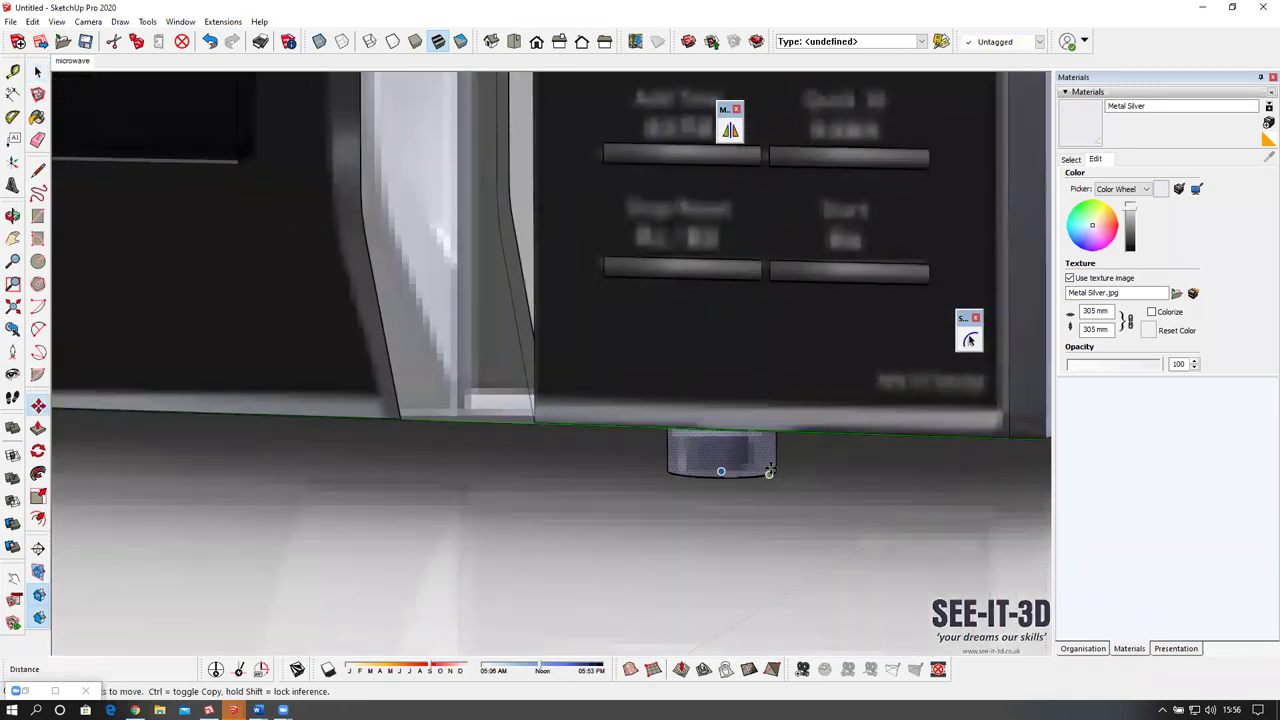
{"action": "left_click", "coordinate": [750, 462]}
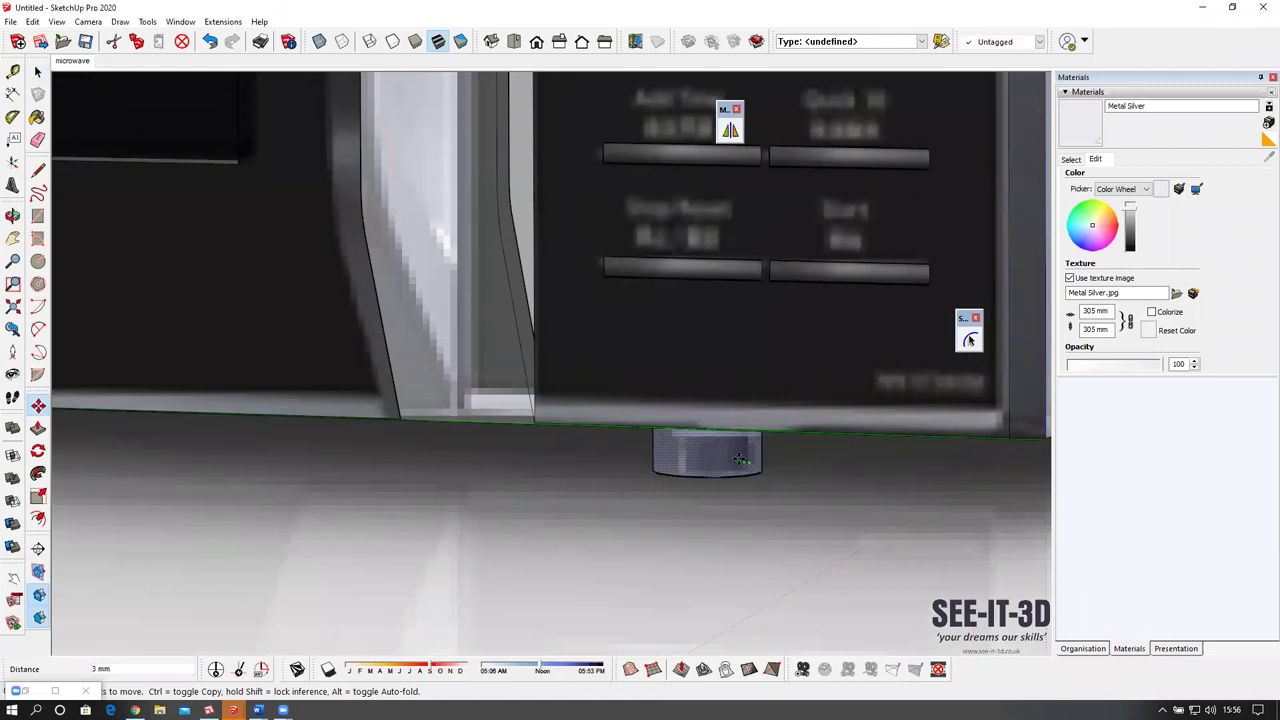
{"action": "left_click", "coordinate": [744, 461]}
{"action": "key", "text": "space"}
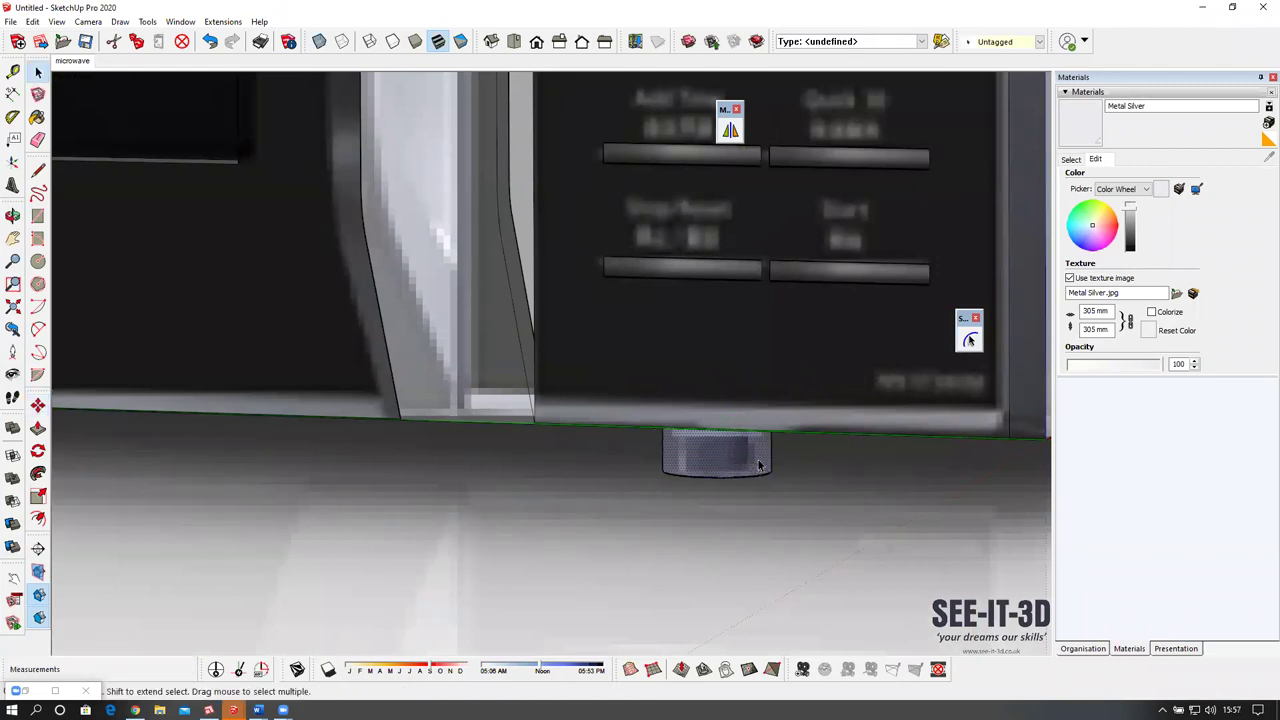
Narrow the cylindrical foot with the Move tool to match the foot's width in the matched photo.
{"action": "key", "text": "m"}
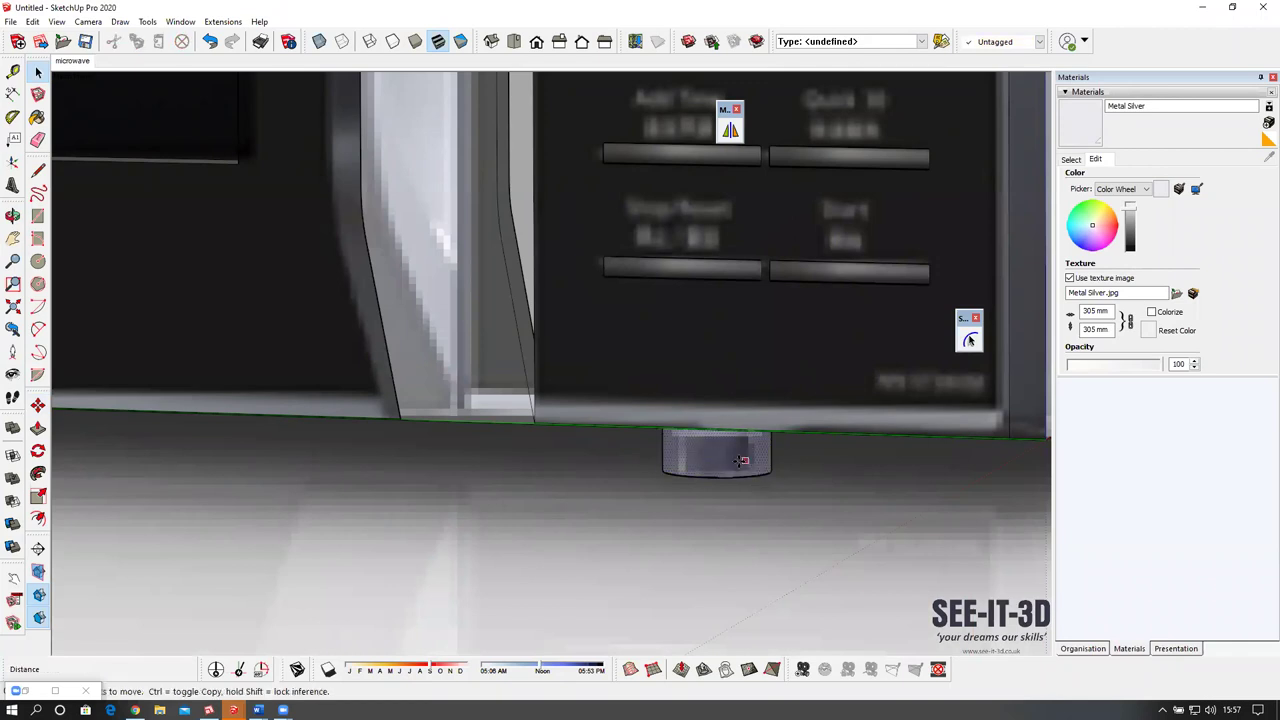
{"action": "left_click", "coordinate": [705, 455]}
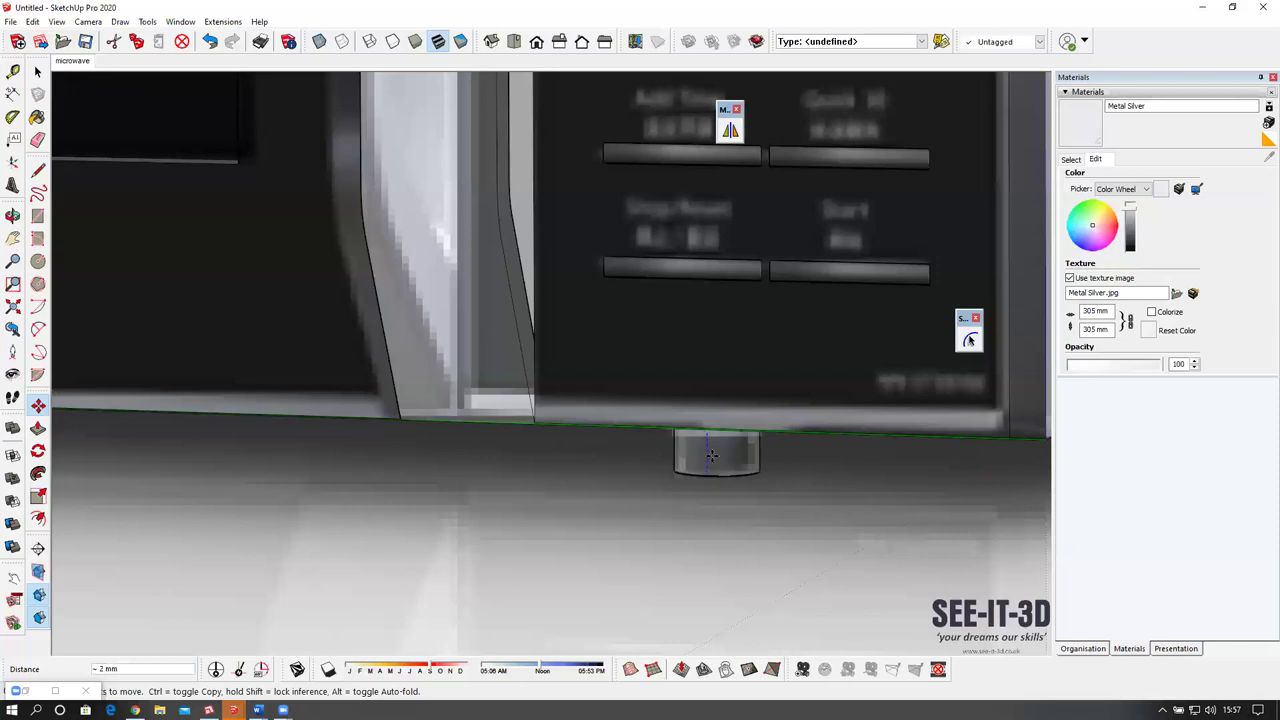
{"action": "left_click", "coordinate": [715, 460]}
{"action": "middle_click_drag", "start_coordinate": [717, 458], "coordinate": [790, 205]}
{"action": "scroll", "coordinate": [777, 469], "scroll_direction": "up", "scroll_amount": 2}
{"action": "key", "text": "space"}
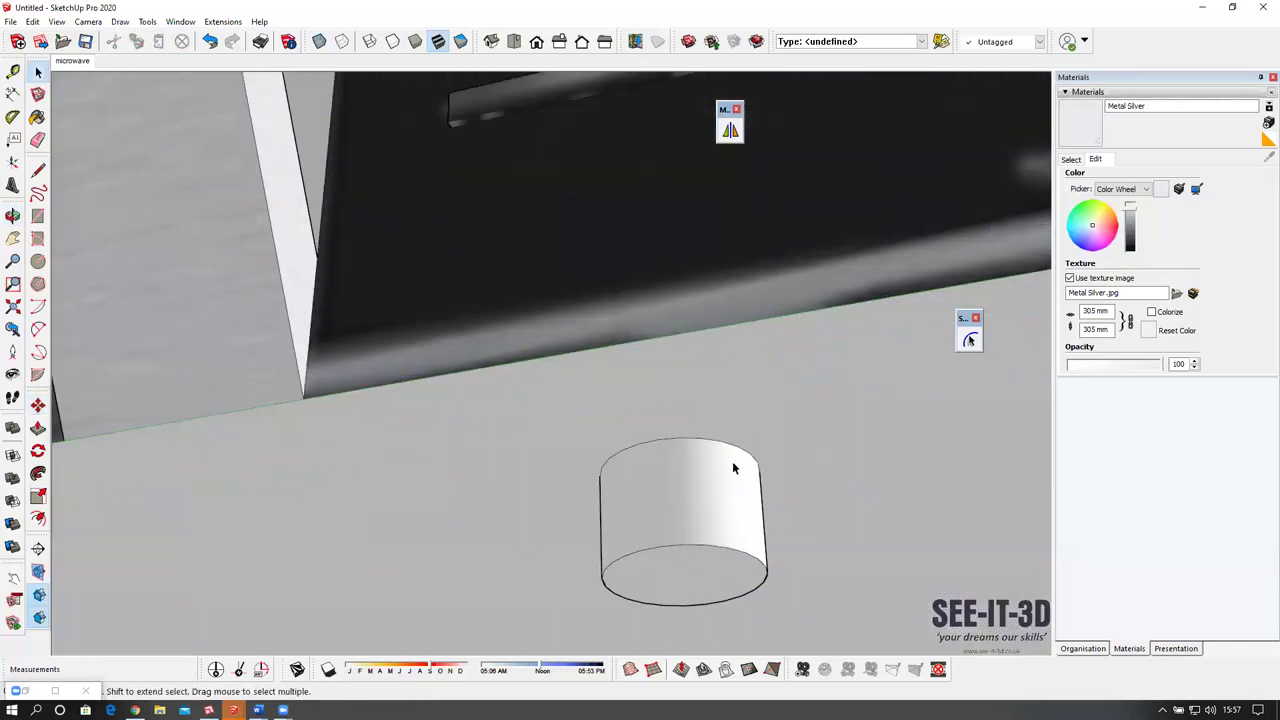
Offset the foot's base circle outward on the underside and extrude the ring into a thin collar.
{"action": "left_click", "coordinate": [737, 443]}
{"action": "key", "text": "f"}
{"action": "left_click", "coordinate": [740, 448]}
{"action": "left_click", "coordinate": [764, 443]}
{"action": "key", "text": "p"}
{"action": "left_click", "coordinate": [750, 451]}
{"action": "left_click", "coordinate": [749, 477]}
{"action": "key", "text": "space"}
Paint the foot's cylindrical side with Color M08 from the Colors materials.
{"action": "scroll", "coordinate": [720, 459], "scroll_direction": "down", "scroll_amount": 2}
{"action": "middle_click_drag", "start_coordinate": [720, 458], "coordinate": [740, 523]}
{"action": "left_click", "coordinate": [684, 505]}
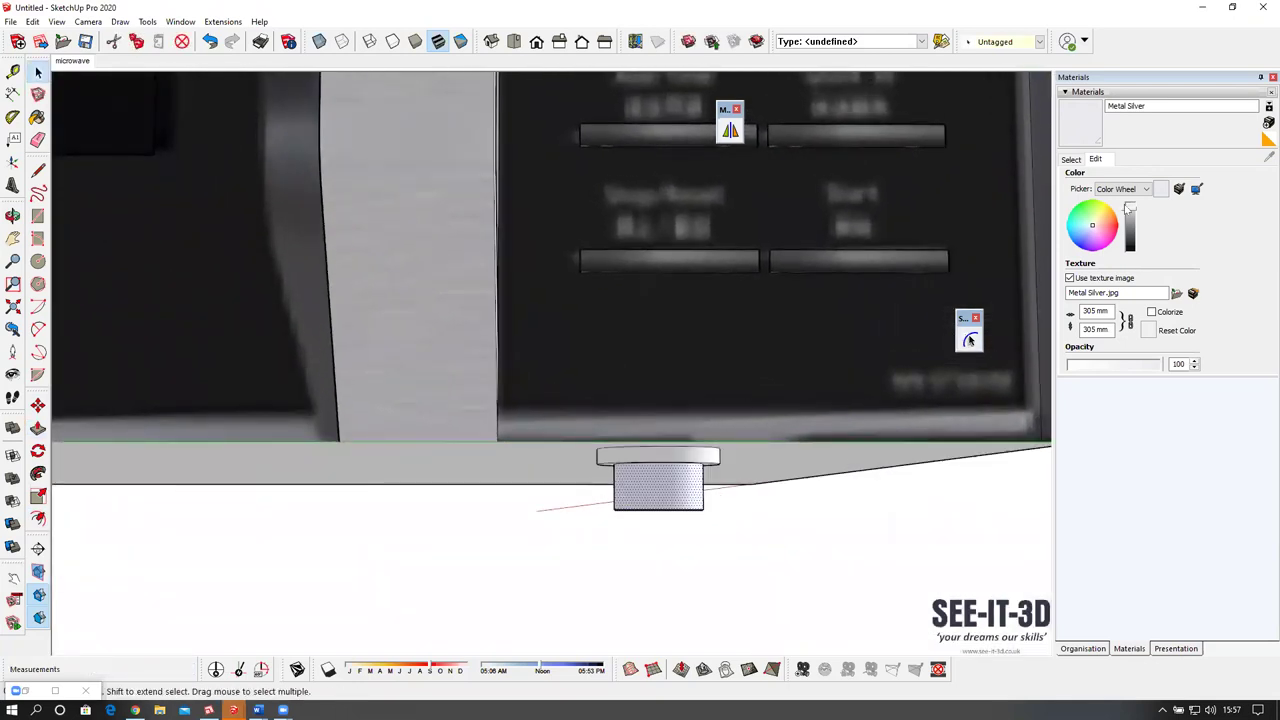
{"action": "left_click", "coordinate": [1082, 160]}
{"action": "left_click", "coordinate": [1180, 177]}
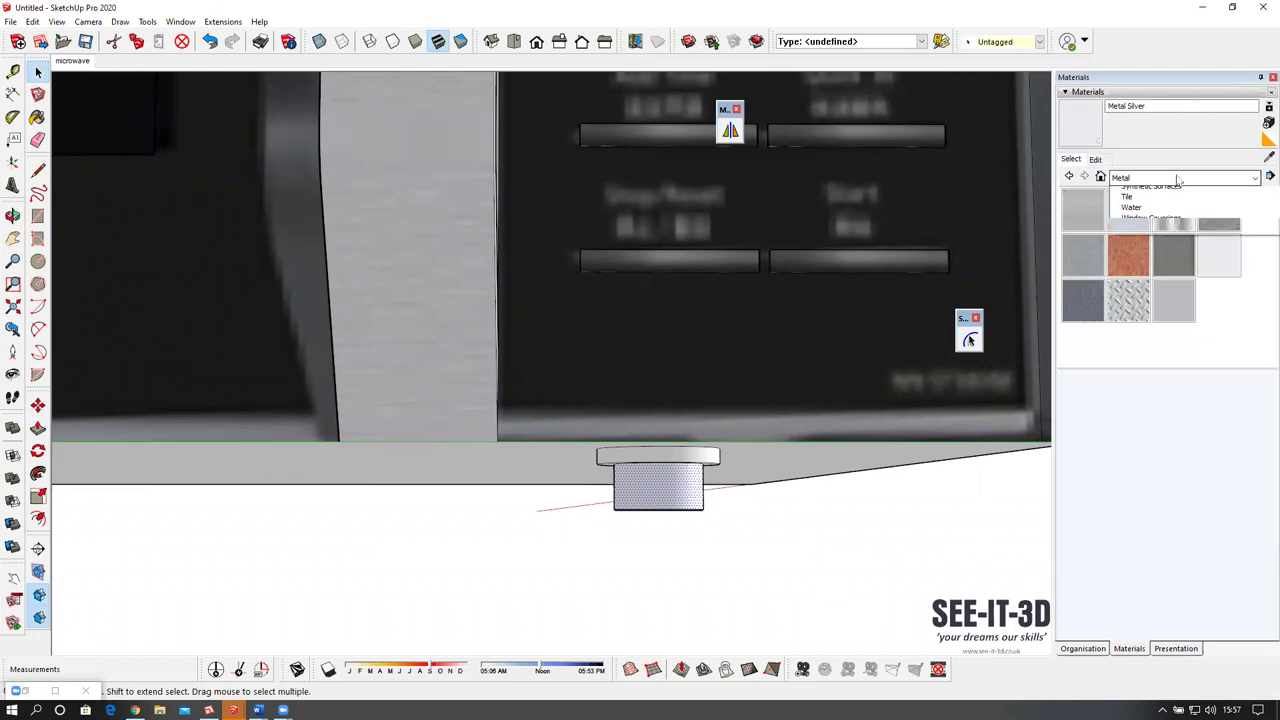
{"action": "left_click", "coordinate": [1144, 220]}
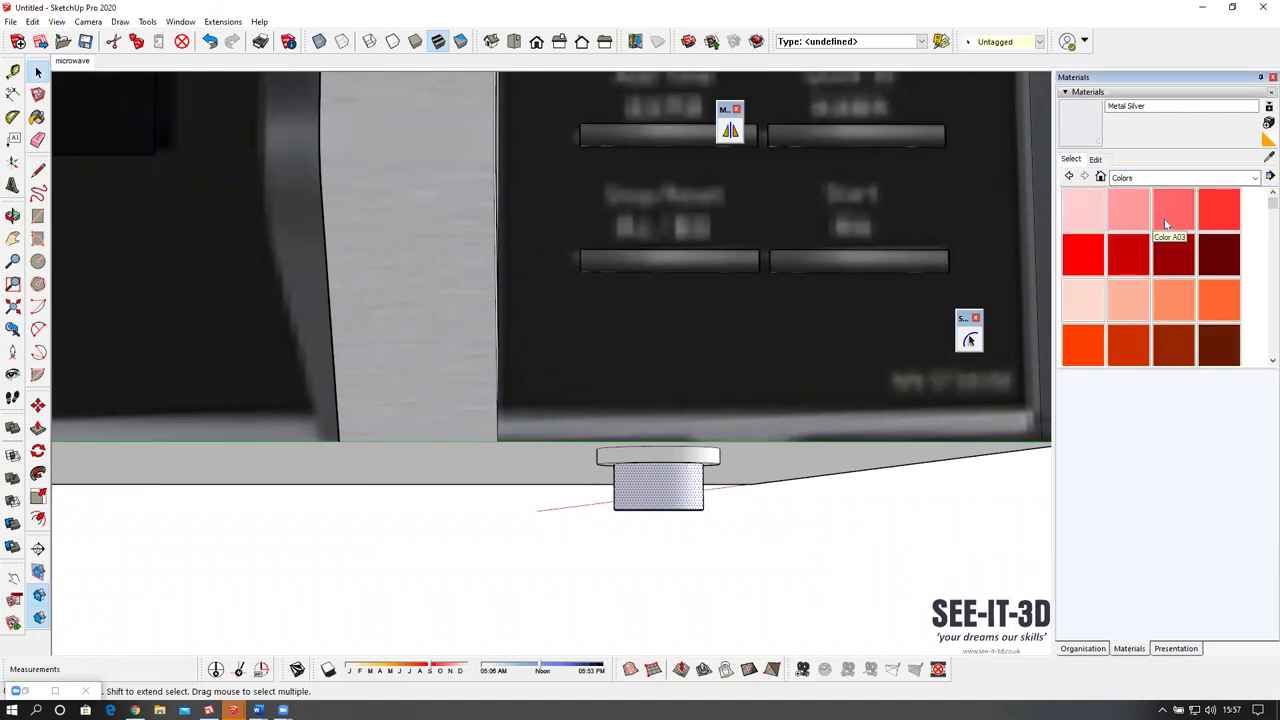
{"action": "scroll", "coordinate": [1180, 256], "scroll_direction": "down", "scroll_amount": 15}
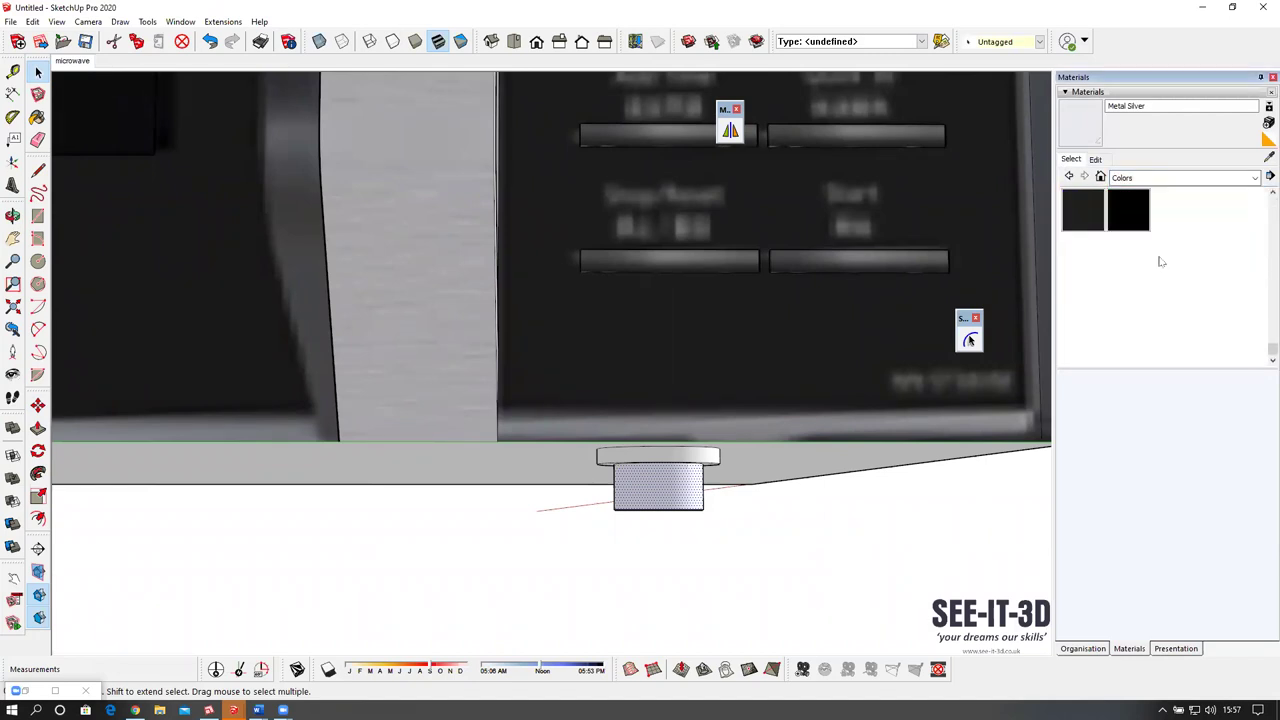
{"action": "left_click", "coordinate": [1095, 220]}
{"action": "left_click", "coordinate": [663, 463]}
{"action": "key", "text": "space"}
Make the foot and its collar into a component that replaces the selection.
{"action": "middle_click_drag", "start_coordinate": [674, 476], "coordinate": [598, 441]}
{"action": "left_click_drag", "start_coordinate": [730, 516], "coordinate": [729, 521]}
{"action": "key", "text": "g"}
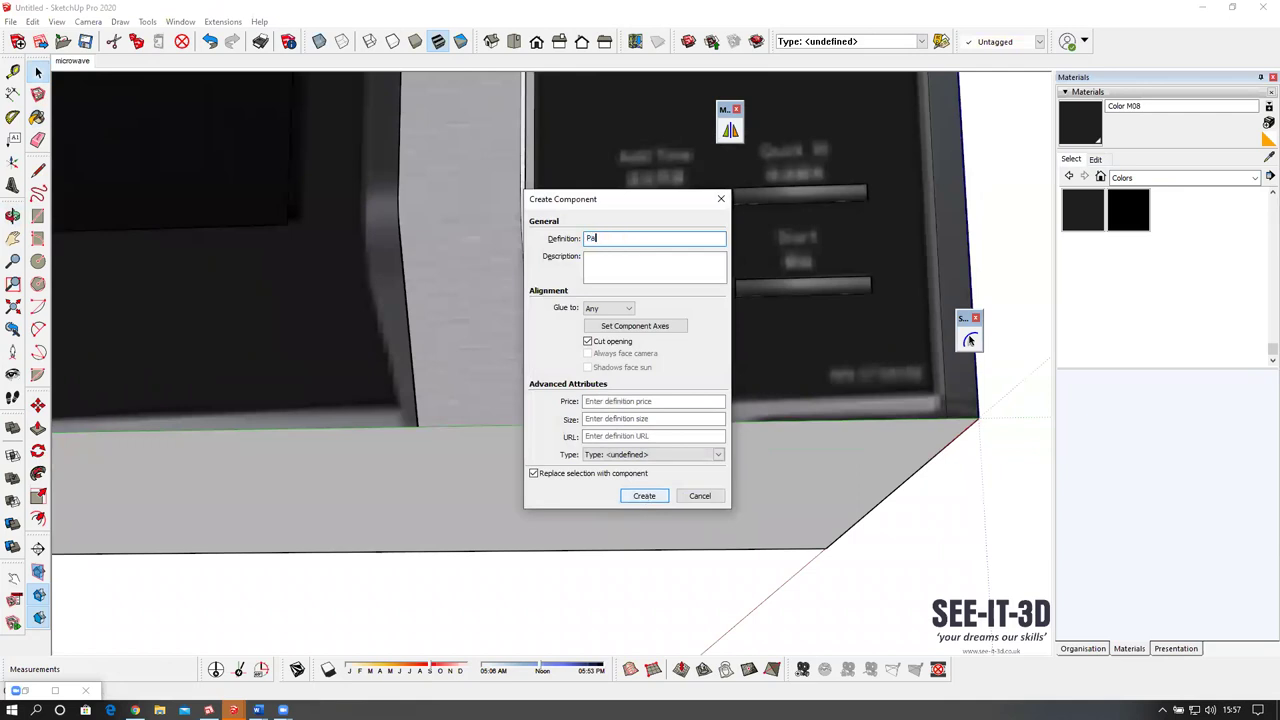
{"action": "left_click", "coordinate": [645, 496]}
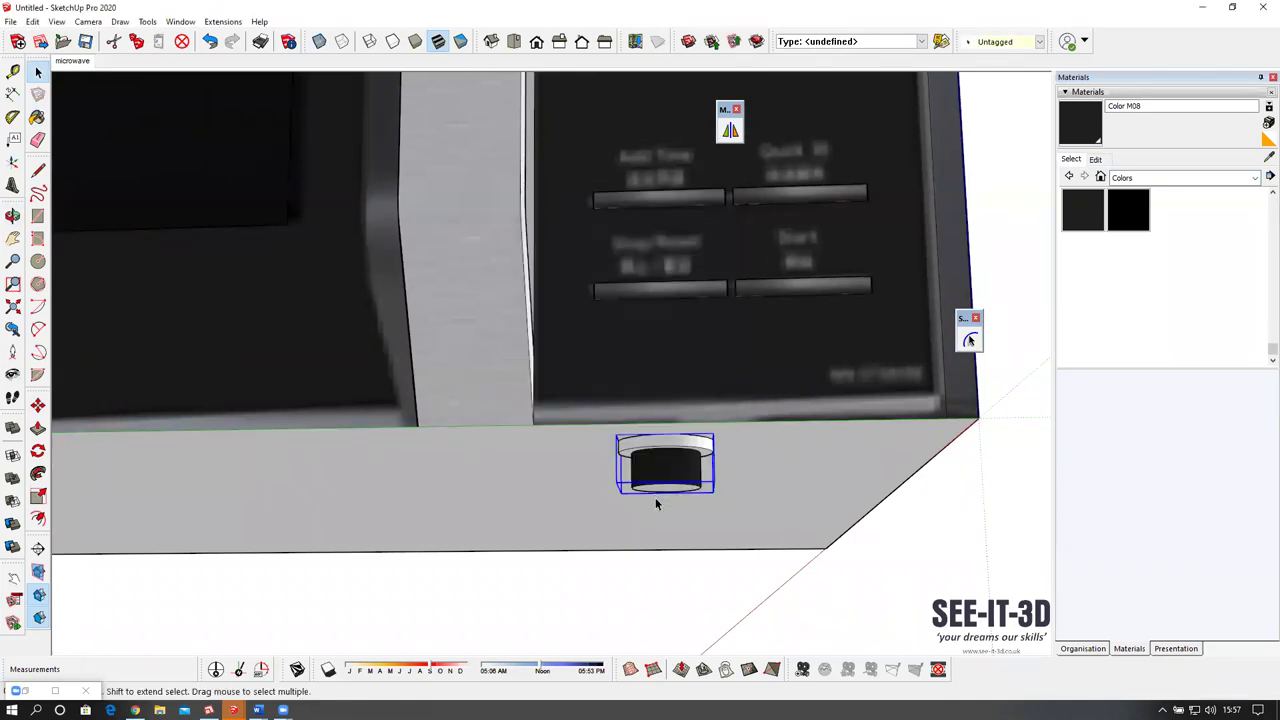
Copy the foot about 358 mm along the front edge to the position of the other foot in the matched photo.
{"action": "scroll", "coordinate": [660, 480], "scroll_direction": "down", "scroll_amount": 3}
{"action": "key", "text": "m"}
{"action": "left_click", "coordinate": [628, 457]}
{"action": "key", "text": "ctrl"}
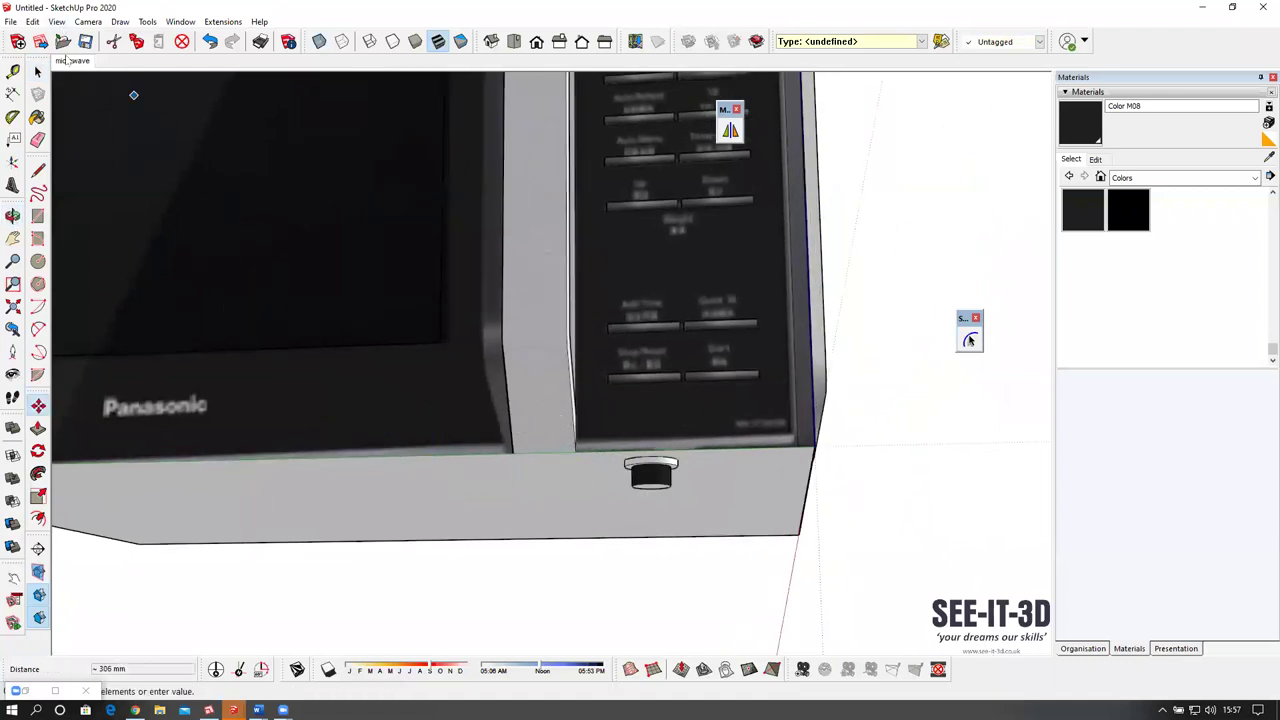
{"action": "left_click", "coordinate": [70, 61]}
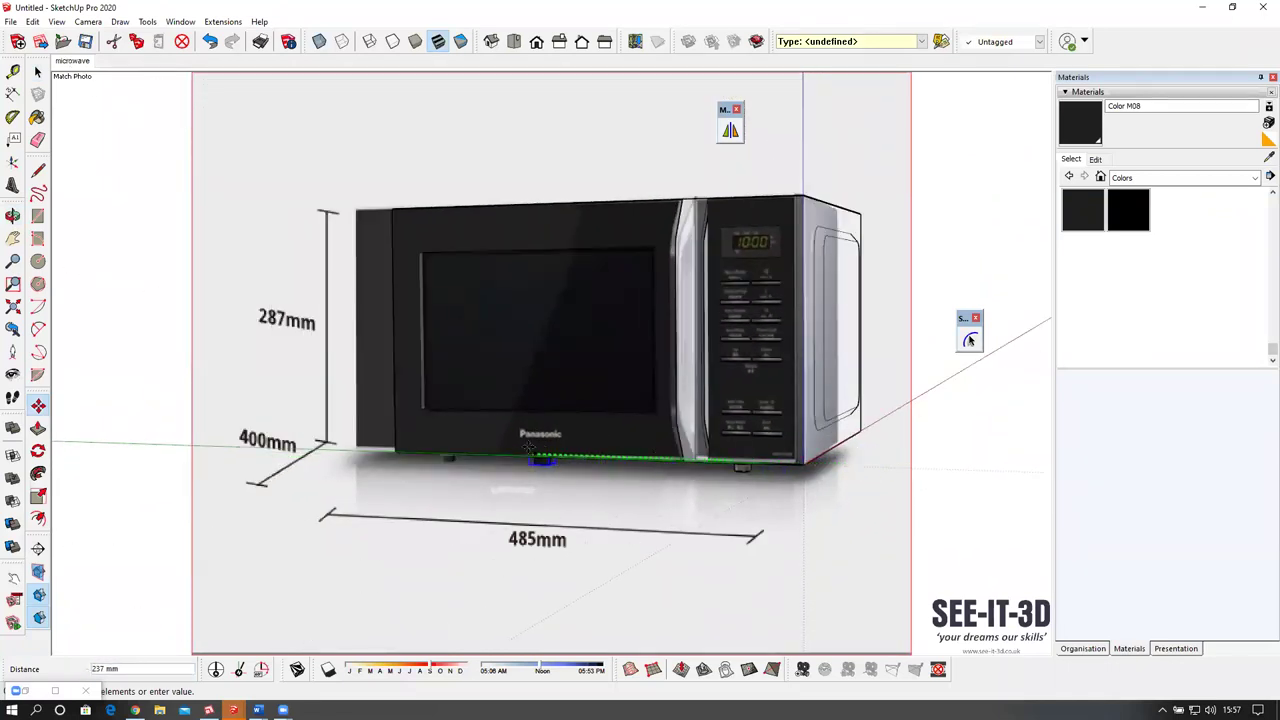
{"action": "scroll", "coordinate": [515, 450], "scroll_direction": "up", "scroll_amount": 4}
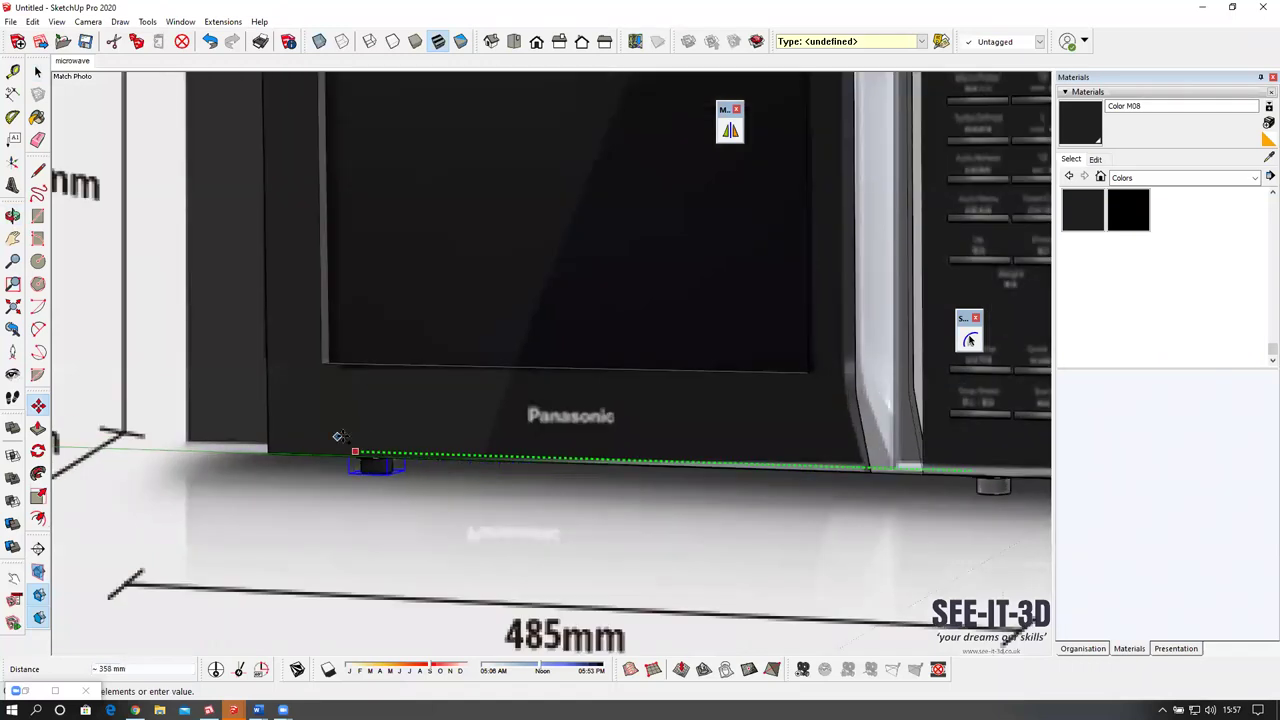
{"action": "left_click", "coordinate": [341, 436]}
{"action": "scroll", "coordinate": [341, 437], "scroll_direction": "down", "scroll_amount": 4}
{"action": "key", "text": "space"}
Copy both front feet about 284 mm toward the rear of the microwave's underside.
{"action": "middle_click_drag", "start_coordinate": [385, 445], "coordinate": [491, 263]}
{"action": "middle_click_drag", "start_coordinate": [500, 560], "coordinate": [425, 466]}
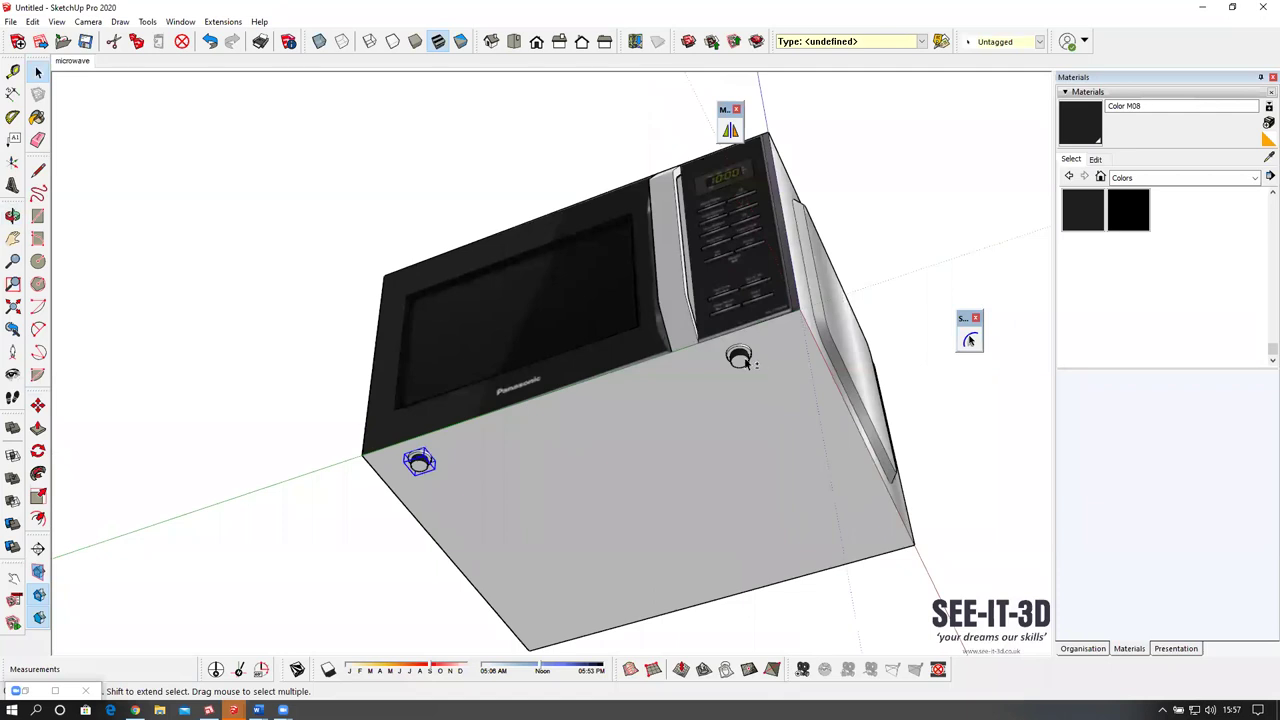
{"action": "middle_click_drag", "start_coordinate": [758, 390], "coordinate": [580, 225], "text": "shift"}
{"action": "scroll", "coordinate": [597, 277], "scroll_direction": "down", "scroll_amount": 2}
{"action": "key", "text": "m"}
{"action": "key", "text": "ctrl"}
{"action": "left_click", "coordinate": [557, 220]}
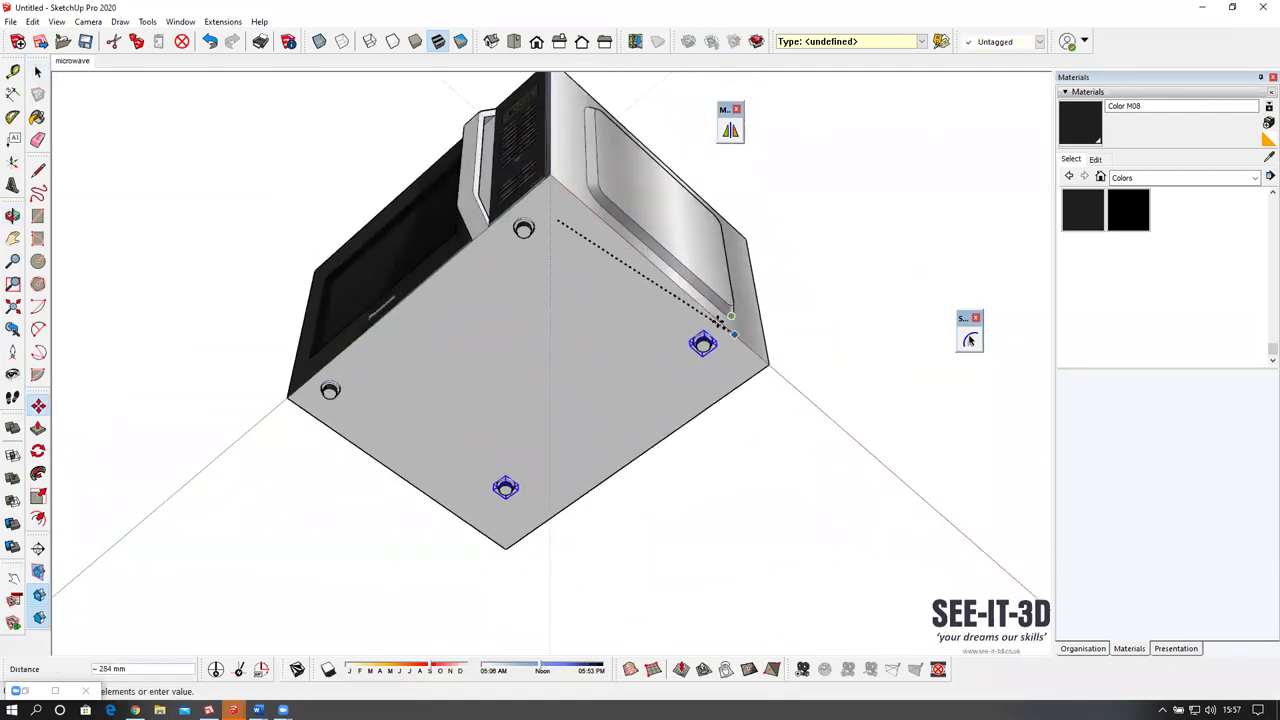
Sample Metal Corrugated Shiny from the side and paint the microwave's underside with it.
{"action": "mouse_move", "coordinate": [731, 357]}
{"action": "middle_mouse_down"}
{"action": "mouse_move", "coordinate": [694, 257]}
{"action": "mouse_move", "coordinate": [454, 289]}
{"action": "mouse_move", "coordinate": [571, 294]}
{"action": "mouse_move", "coordinate": [563, 334]}
{"action": "mouse_move", "coordinate": [563, 318]}
{"action": "middle_mouse_up"}
{"action": "key", "text": "b"}
{"action": "left_click", "coordinate": [597, 256], "text": "alt"}
{"action": "left_click", "coordinate": [606, 293]}
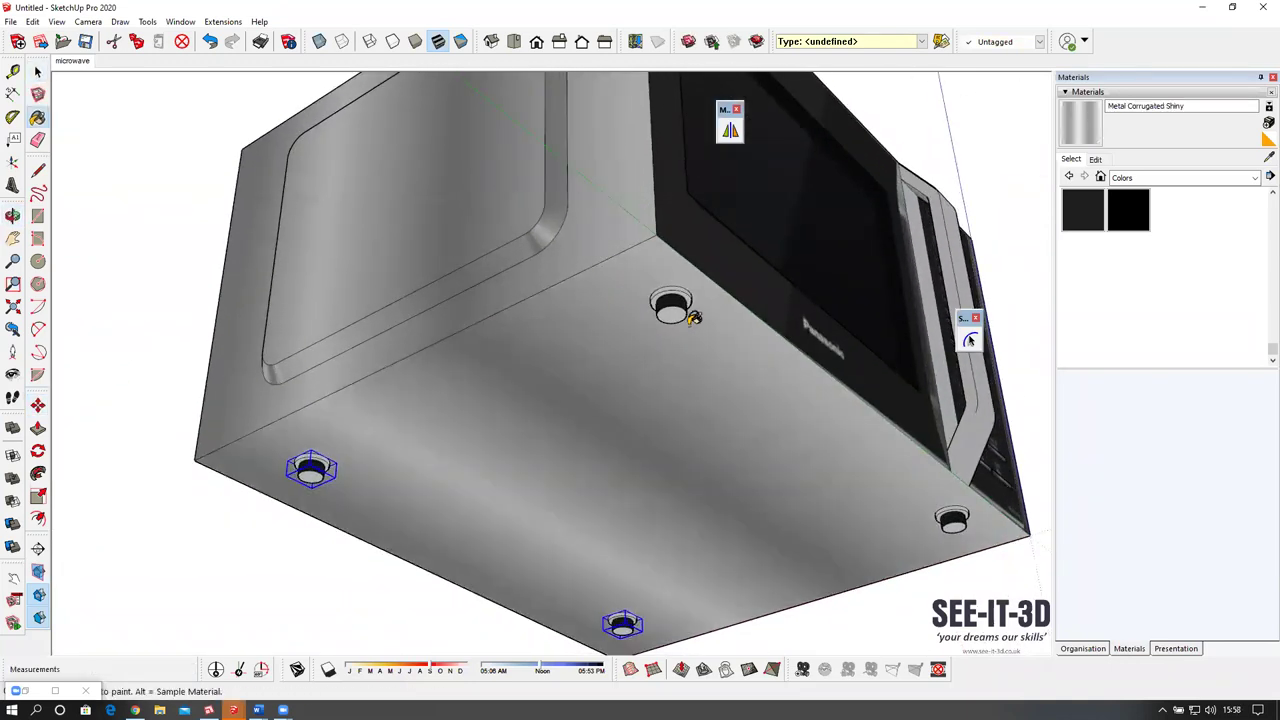
Edit the foot component, sampling Color M08 from the foot's side to paint its remaining faces.
{"action": "scroll", "coordinate": [678, 318], "scroll_direction": "up", "scroll_amount": 2}
{"action": "scroll", "coordinate": [677, 318], "scroll_direction": "up", "scroll_amount": 2}
{"action": "key", "text": "space"}
{"action": "double_click", "coordinate": [671, 314]}
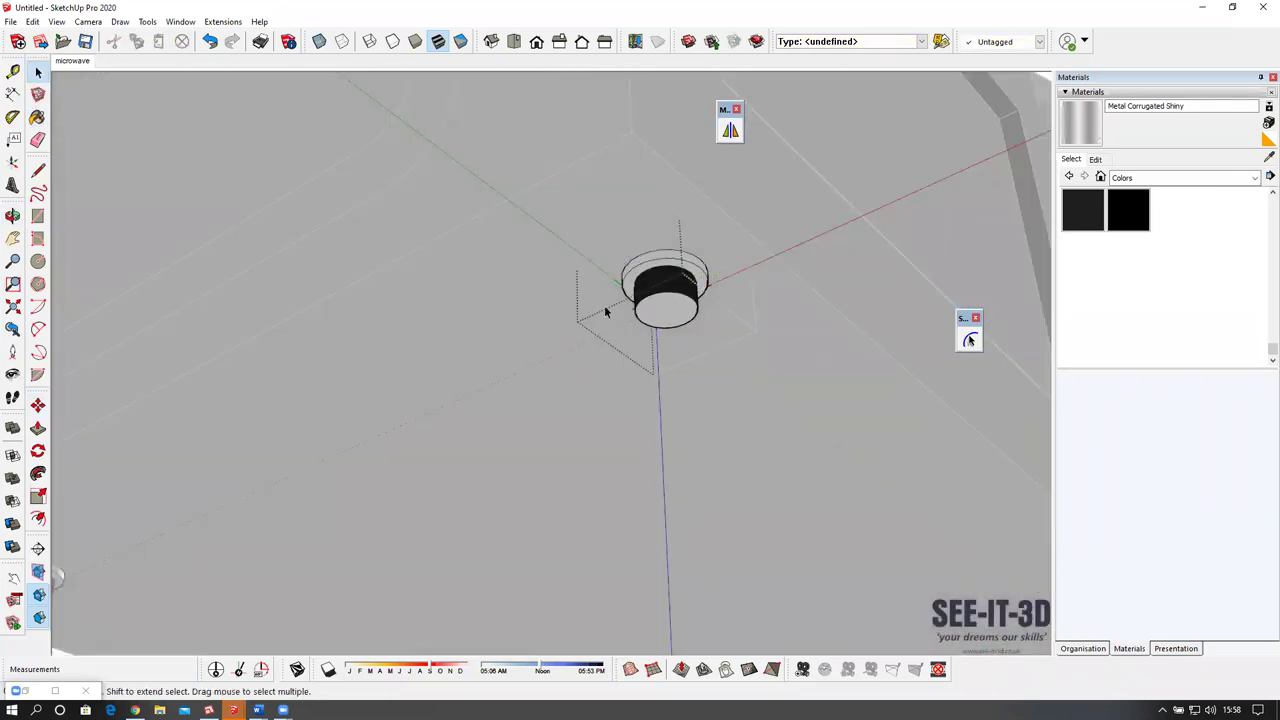
{"action": "scroll", "coordinate": [620, 311], "scroll_direction": "down", "scroll_amount": 3}
{"action": "key", "text": "b"}
{"action": "left_click", "coordinate": [646, 296], "text": "alt"}
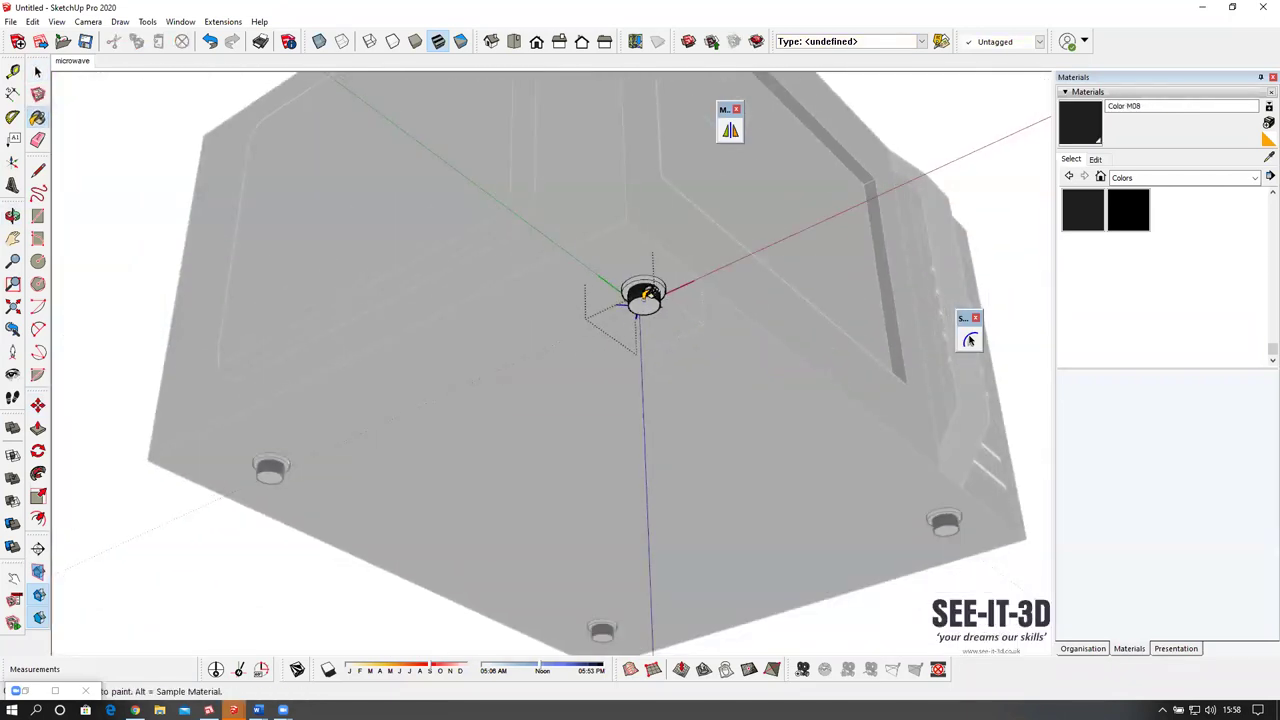
{"action": "key", "text": "space"}
{"action": "left_click", "coordinate": [170, 301]}
Open the recent file 2020 model.skp, saving the microwave model as micro in the Interior Models folder.
{"action": "scroll", "coordinate": [172, 301], "scroll_direction": "down", "scroll_amount": 3}
{"action": "middle_click_drag", "start_coordinate": [563, 240], "coordinate": [593, 211]}
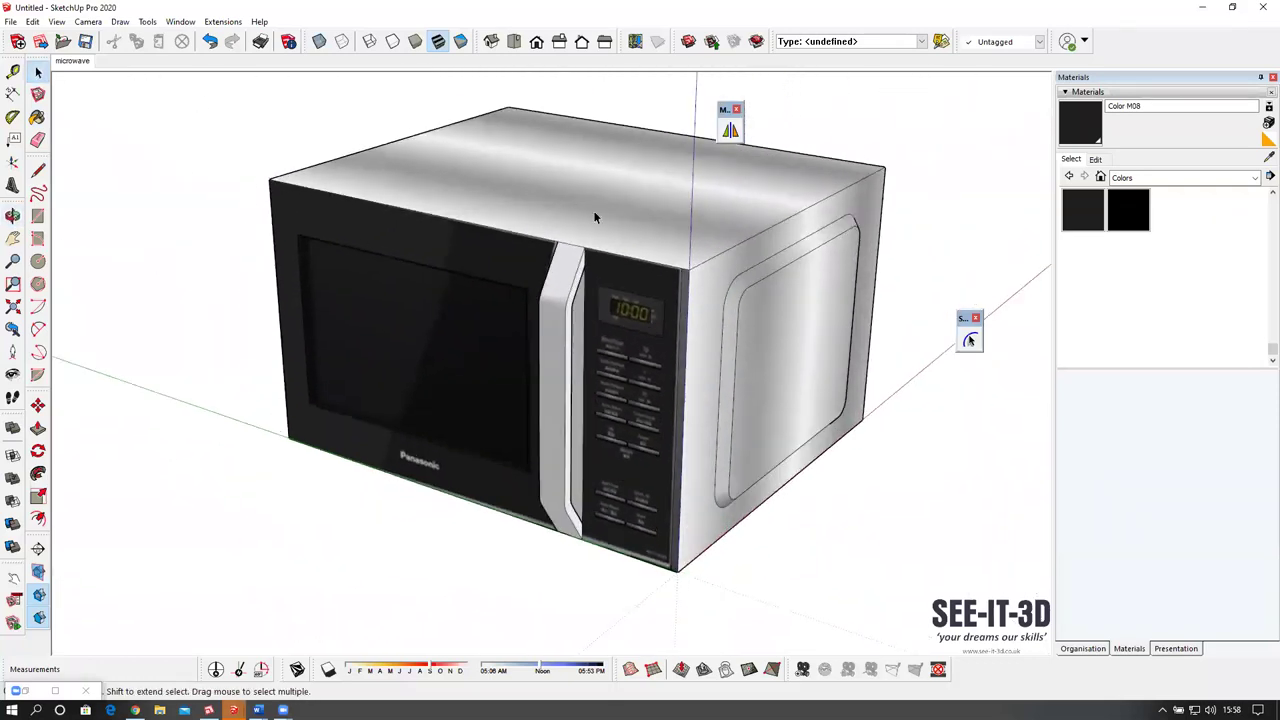
{"action": "middle_click_drag", "start_coordinate": [614, 267], "coordinate": [100, 110]}
{"action": "left_click", "coordinate": [10, 21]}
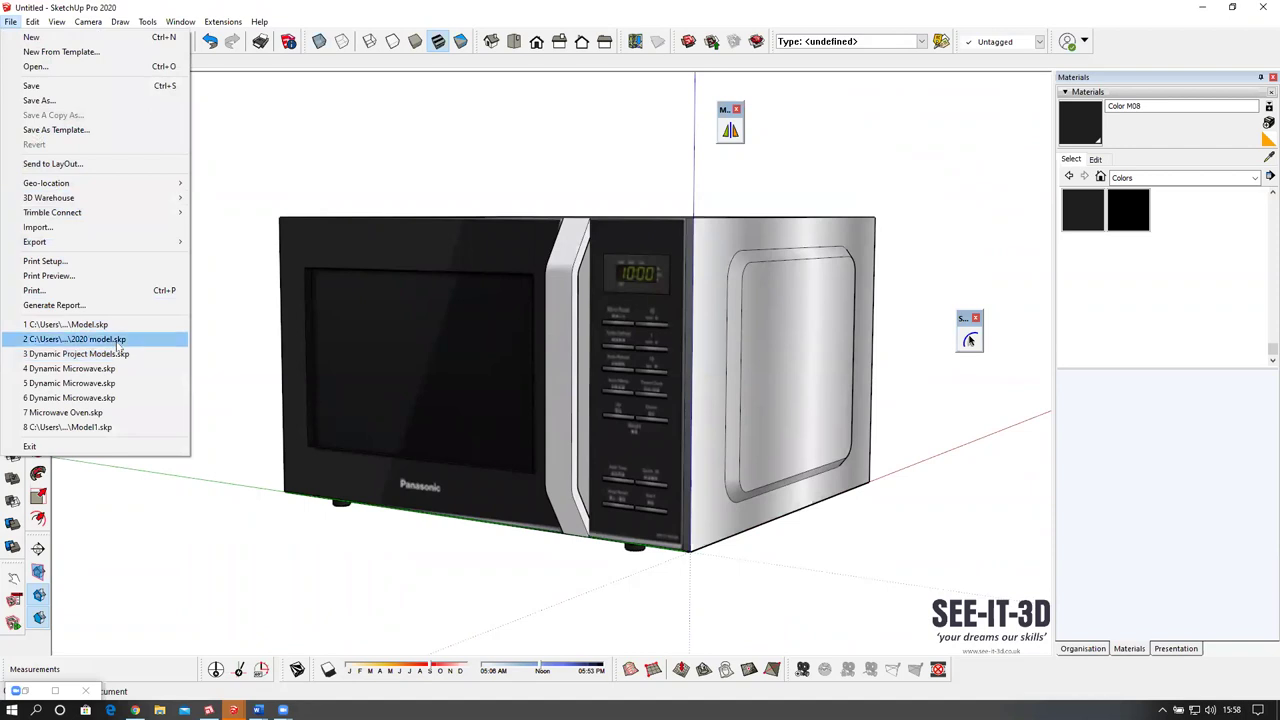
{"action": "left_click", "coordinate": [75, 339]}
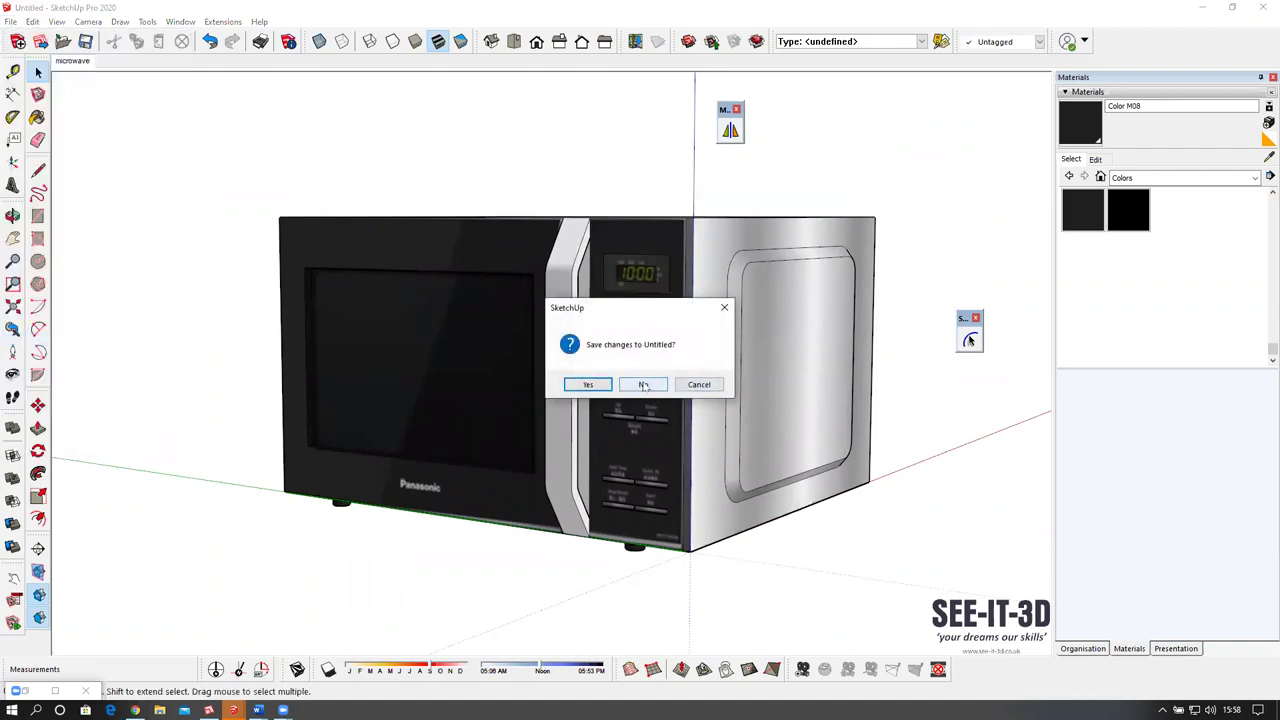
{"action": "left_click", "coordinate": [588, 385]}
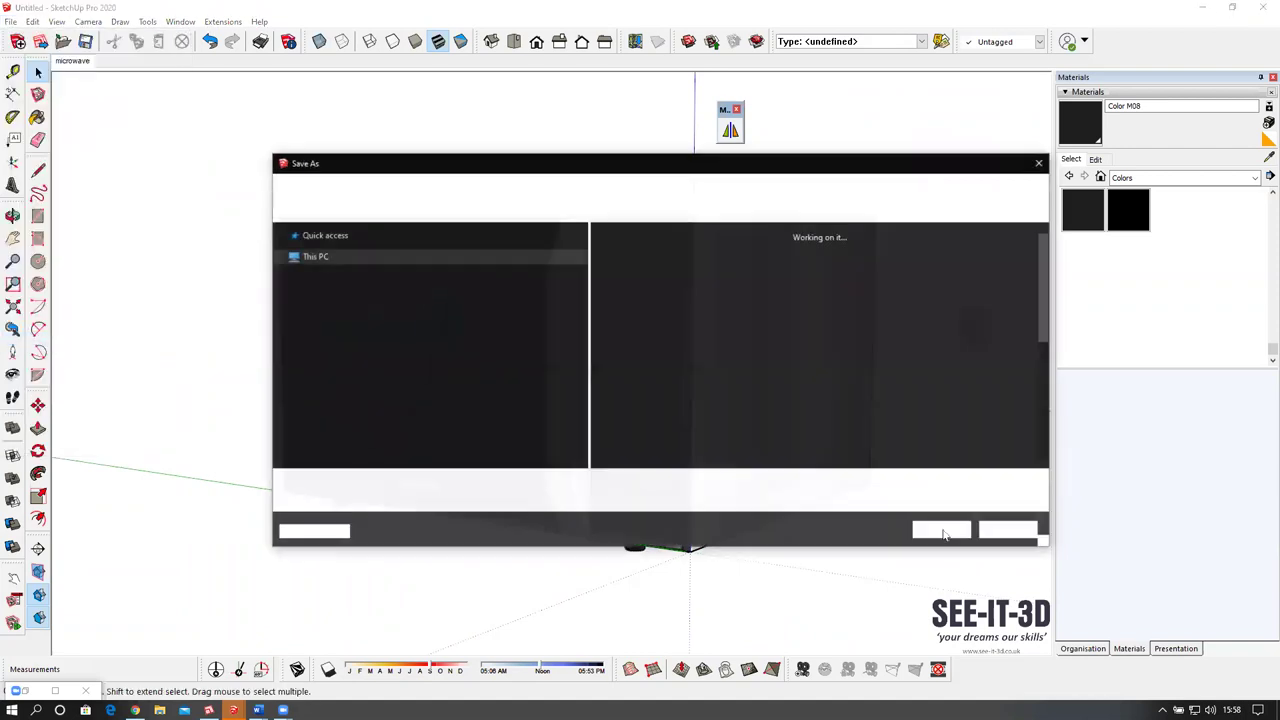
{"action": "type", "text": "micro"}
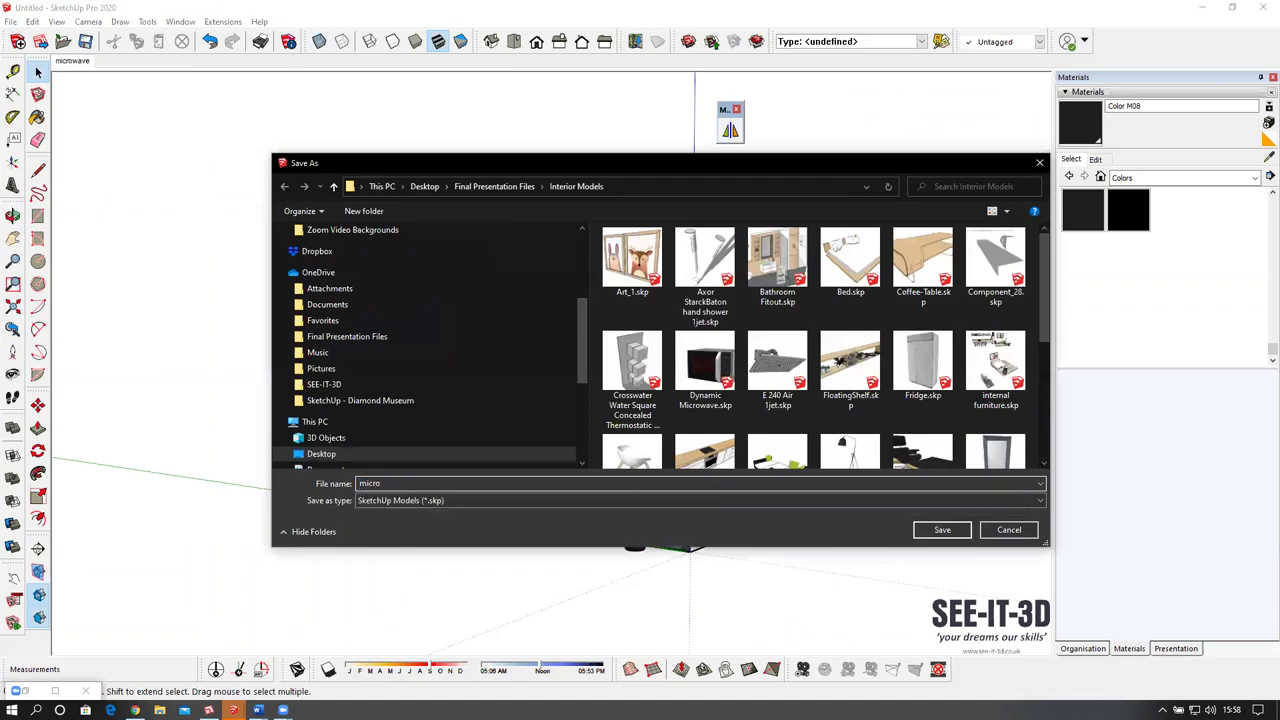
{"action": "key", "text": "Return"}
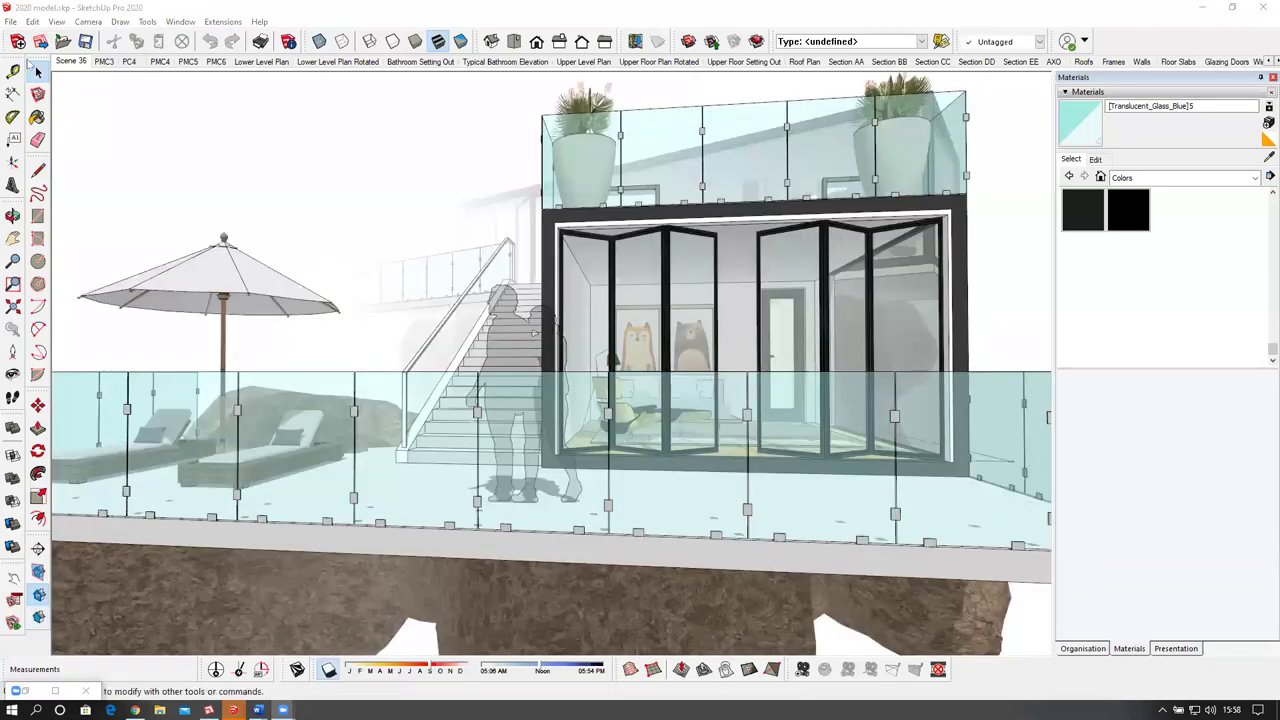
Open the recent file Model.skp containing the kitchen interior.
{"action": "left_click", "coordinate": [10, 21]}
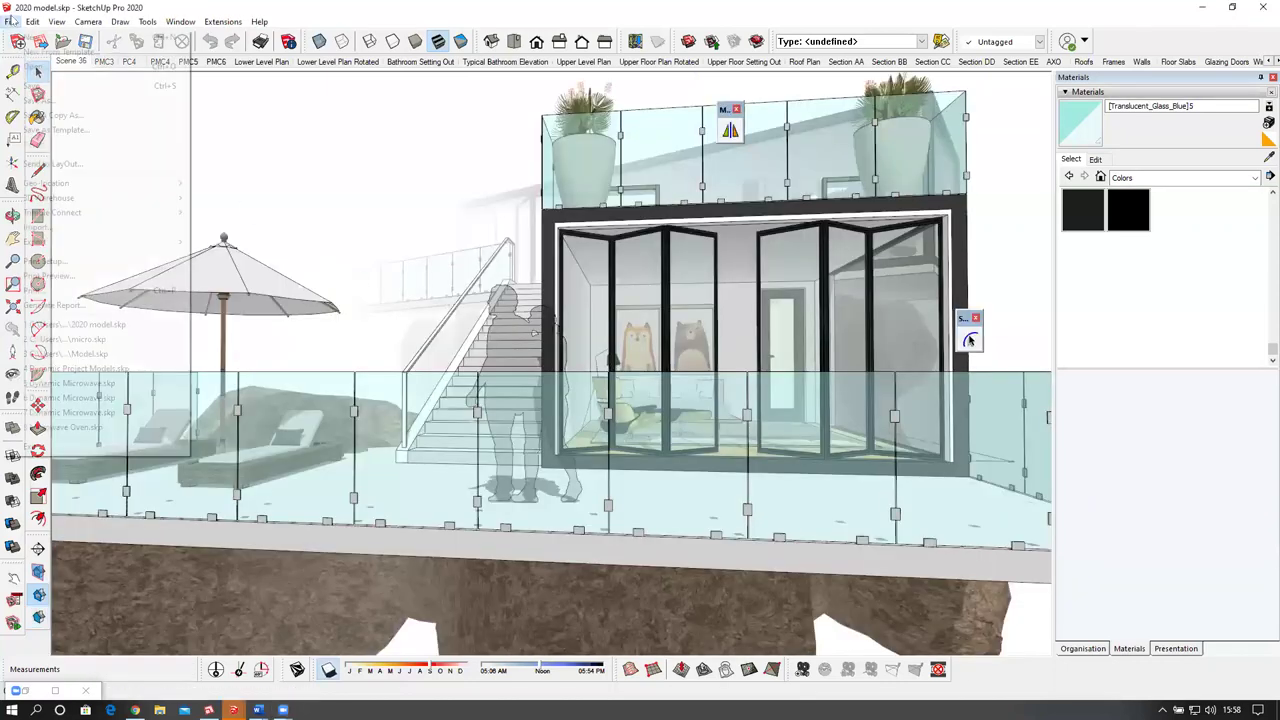
{"action": "left_click", "coordinate": [130, 355]}
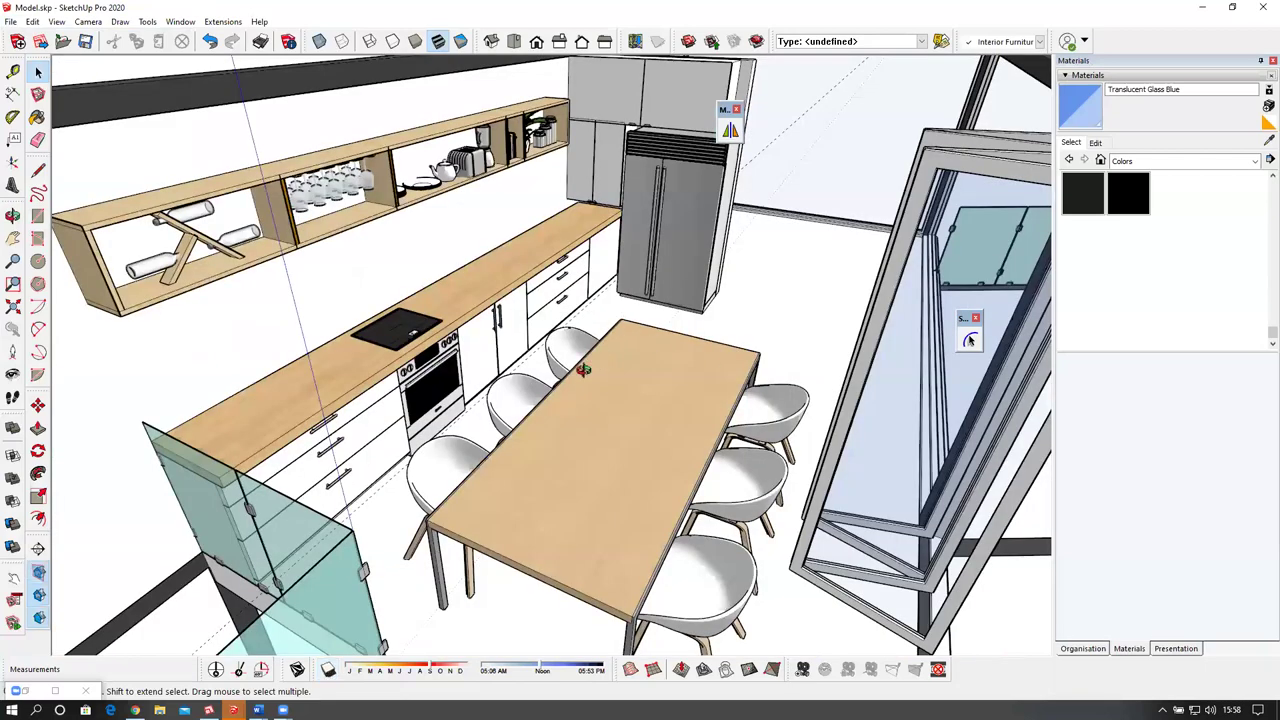
Insert the Dynamic Microwave from the Project Dynamic Components collection onto the kitchen worktop.
{"action": "middle_click_drag", "start_coordinate": [611, 268], "coordinate": [584, 272]}
{"action": "scroll", "coordinate": [612, 225], "scroll_direction": "up", "scroll_amount": 5}
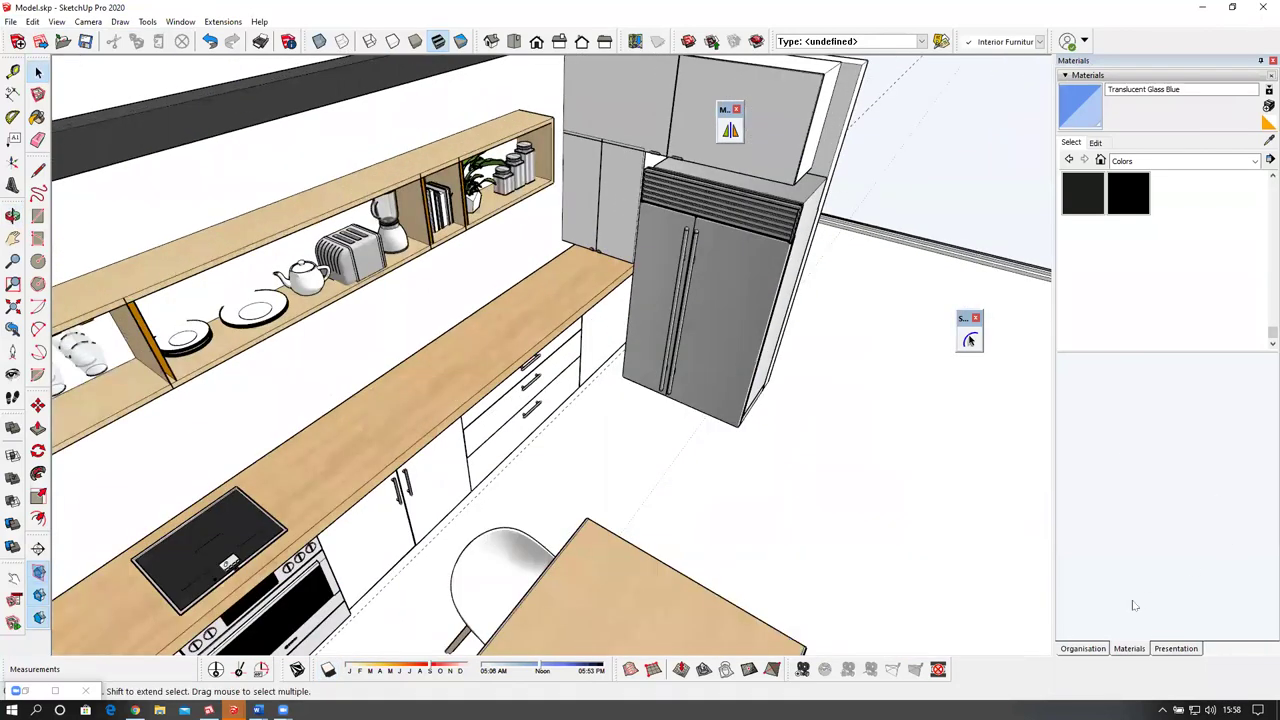
{"action": "left_click", "coordinate": [1083, 648]}
{"action": "scroll", "coordinate": [1110, 500], "scroll_direction": "down", "scroll_amount": 6}
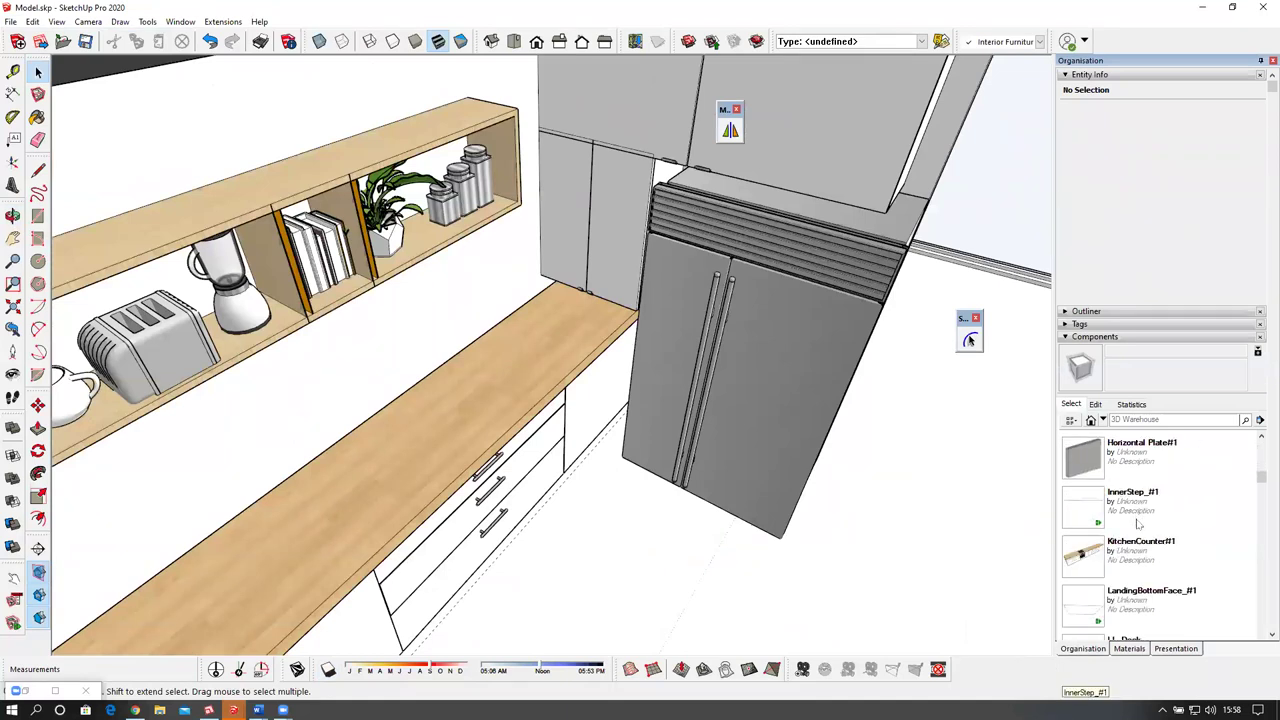
{"action": "scroll", "coordinate": [1115, 470], "scroll_direction": "up", "scroll_amount": 3}
{"action": "left_click", "coordinate": [1104, 420]}
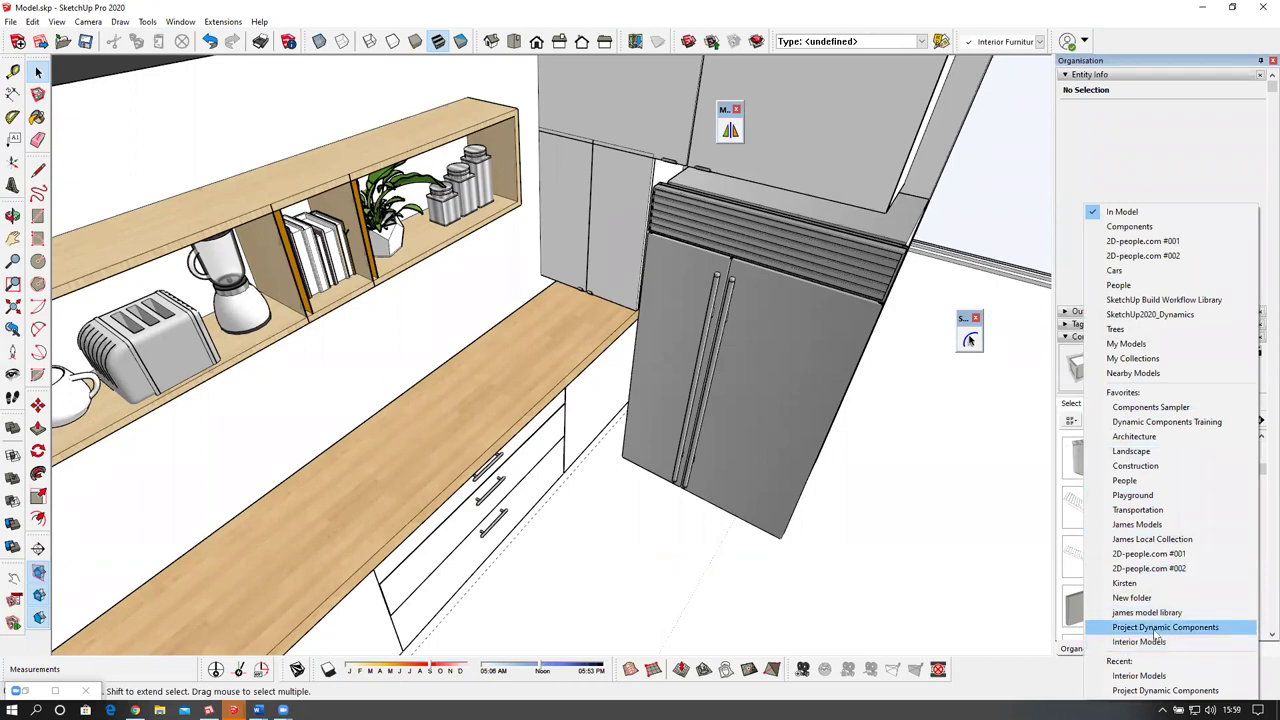
{"action": "left_click", "coordinate": [1151, 630]}
{"action": "scroll", "coordinate": [1163, 559], "scroll_direction": "down", "scroll_amount": 4}
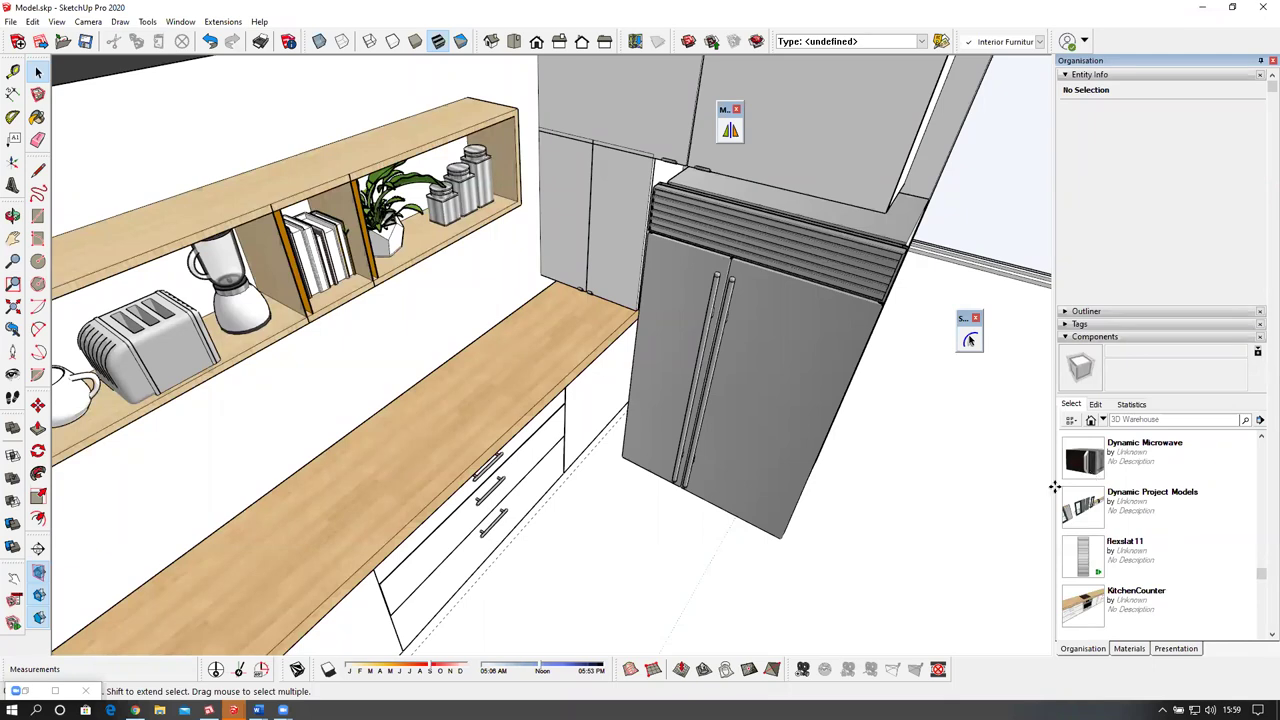
{"action": "left_click", "coordinate": [481, 425]}
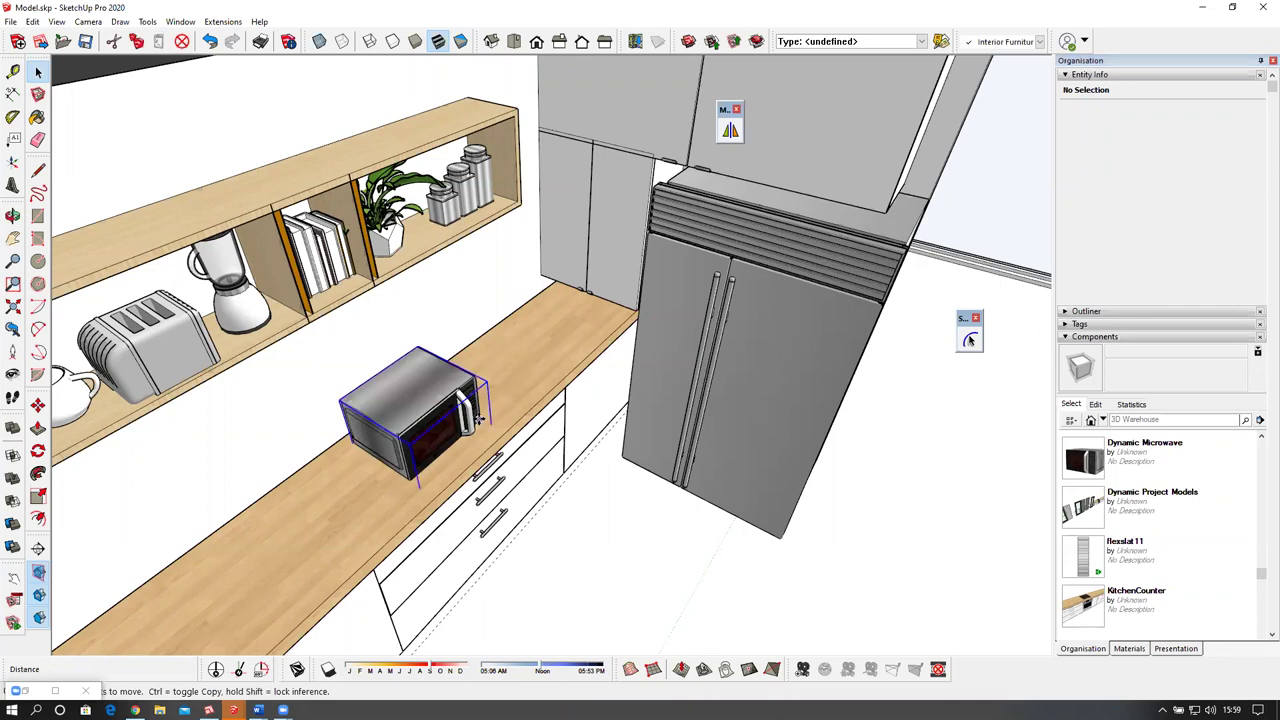
Move the microwave back across the worktop so its rear corner sits at the wall edge.
{"action": "middle_click_drag", "start_coordinate": [505, 425], "coordinate": [528, 384]}
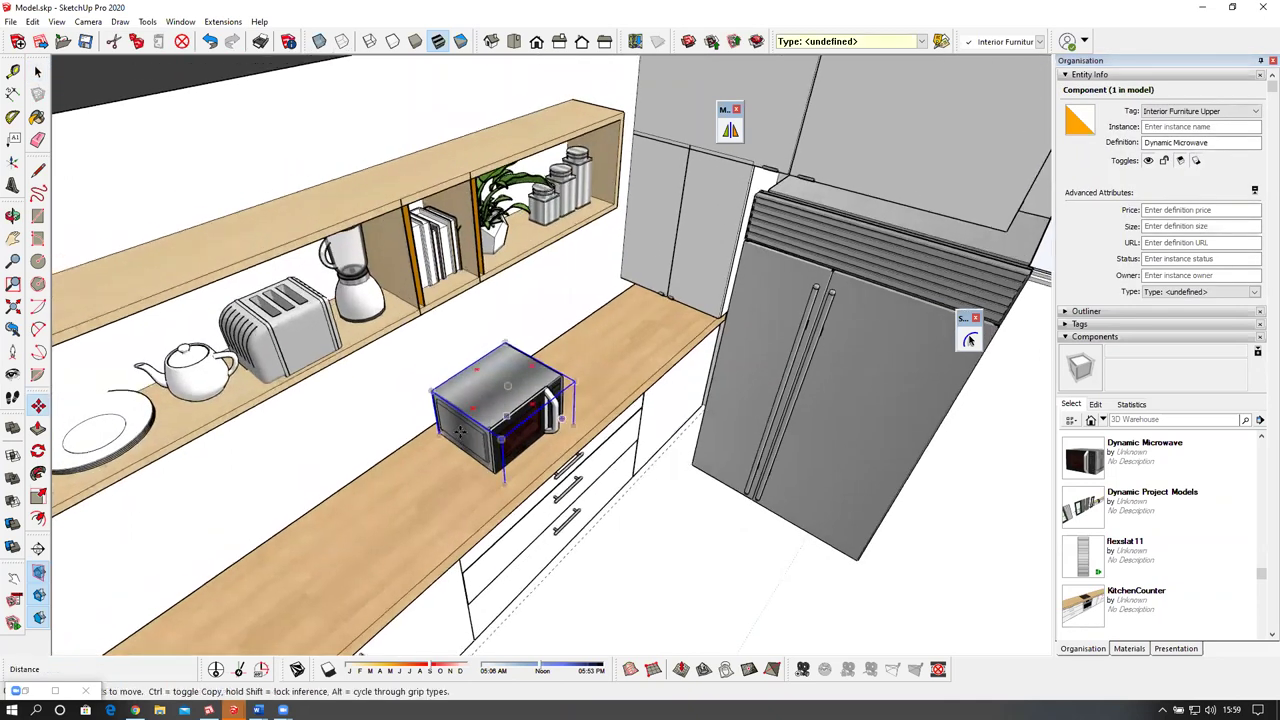
{"action": "scroll", "coordinate": [528, 384], "scroll_direction": "up", "scroll_amount": 4}
{"action": "left_click", "coordinate": [485, 411]}
{"action": "left_click", "coordinate": [532, 376]}
{"action": "middle_click_drag", "start_coordinate": [501, 430], "coordinate": [459, 410]}
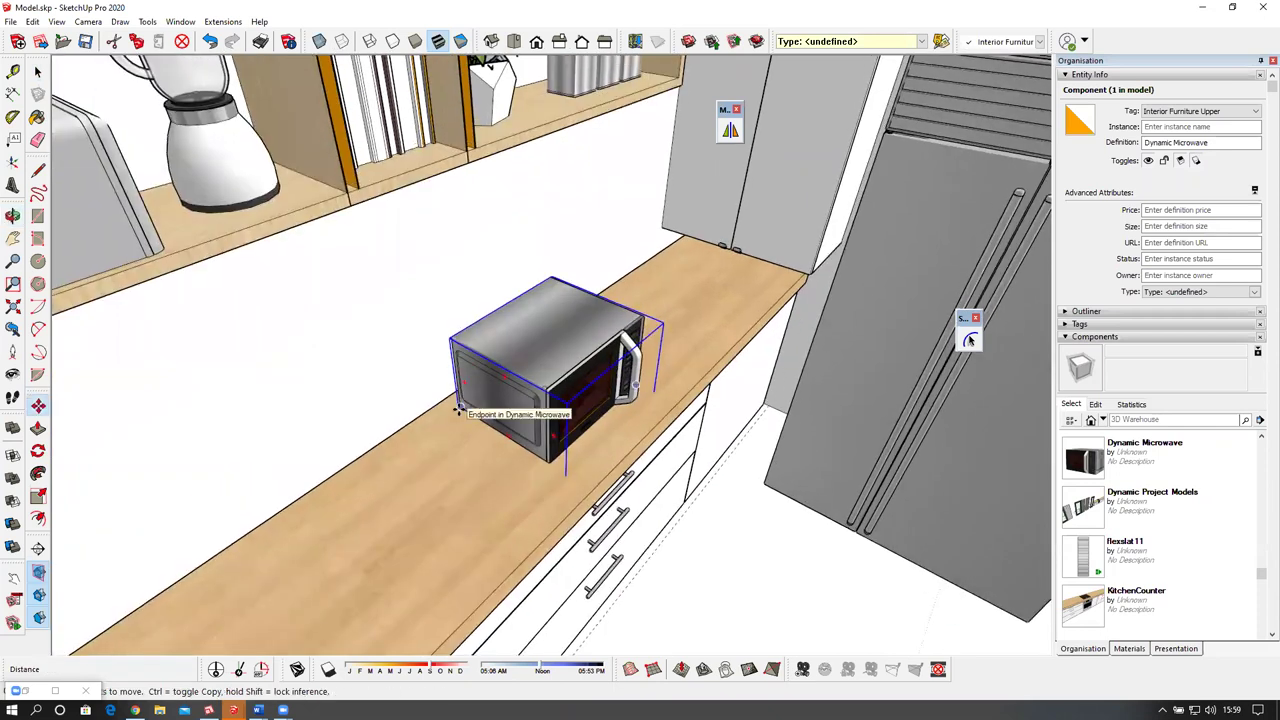
{"action": "left_click", "coordinate": [396, 403]}
Swing the microwave's door open with the Interact tool.
{"action": "middle_click_drag", "start_coordinate": [661, 420], "coordinate": [531, 400]}
{"action": "scroll", "coordinate": [535, 350], "scroll_direction": "up", "scroll_amount": 2}
{"action": "mouse_move", "coordinate": [548, 290]}
{"action": "middle_mouse_down"}
{"action": "mouse_move", "coordinate": [550, 344]}
{"action": "mouse_move", "coordinate": [514, 320]}
{"action": "mouse_move", "coordinate": [516, 308]}
{"action": "mouse_move", "coordinate": [600, 352]}
{"action": "mouse_move", "coordinate": [443, 338]}
{"action": "mouse_move", "coordinate": [556, 302]}
{"action": "middle_mouse_up"}
{"action": "scroll", "coordinate": [516, 310], "scroll_direction": "up", "scroll_amount": 3}
{"action": "scroll", "coordinate": [614, 394], "scroll_direction": "up", "scroll_amount": 3}
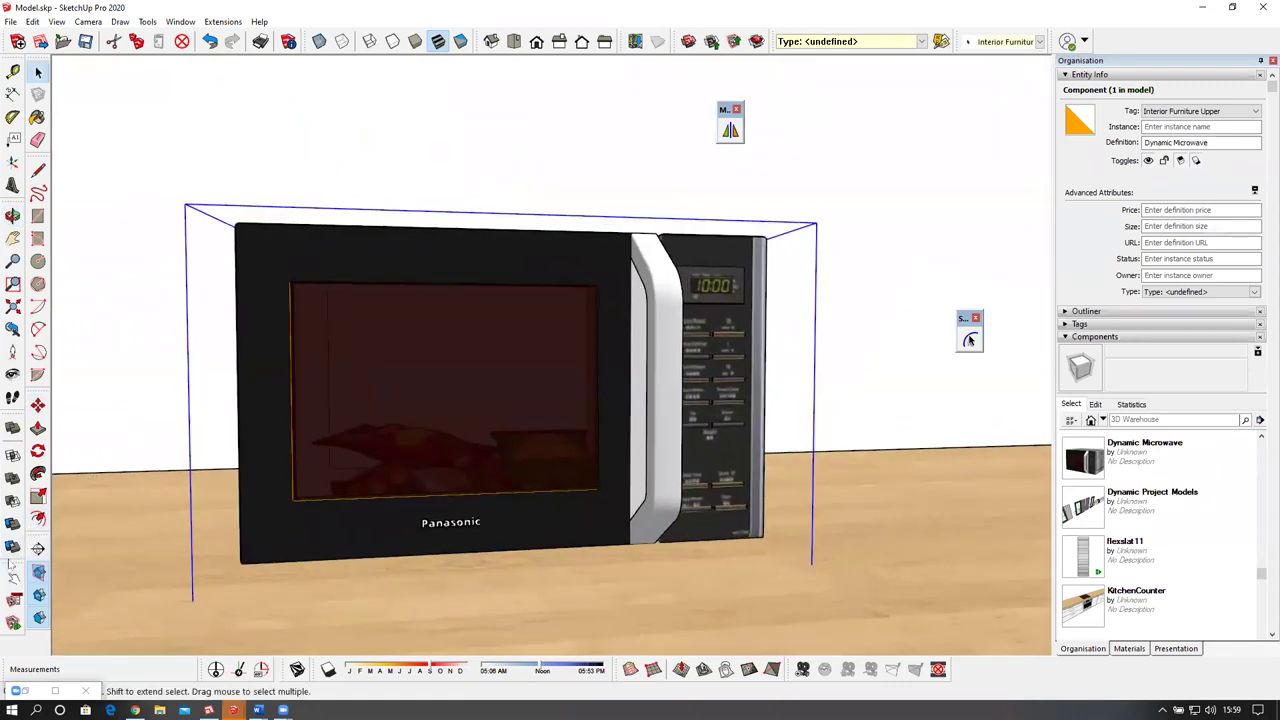
{"action": "left_click", "coordinate": [969, 341]}
{"action": "left_click", "coordinate": [557, 380]}
Edit the open door, reverse the lower inner face of its window recess and paint it Steel Brushed Stainless.
{"action": "middle_click_drag", "start_coordinate": [525, 415], "coordinate": [341, 477]}
{"action": "scroll", "coordinate": [341, 502], "scroll_direction": "up", "scroll_amount": 2}
{"action": "scroll", "coordinate": [340, 500], "scroll_direction": "up", "scroll_amount": 2}
{"action": "key", "text": "Delete"}
{"action": "left_click", "coordinate": [341, 477]}
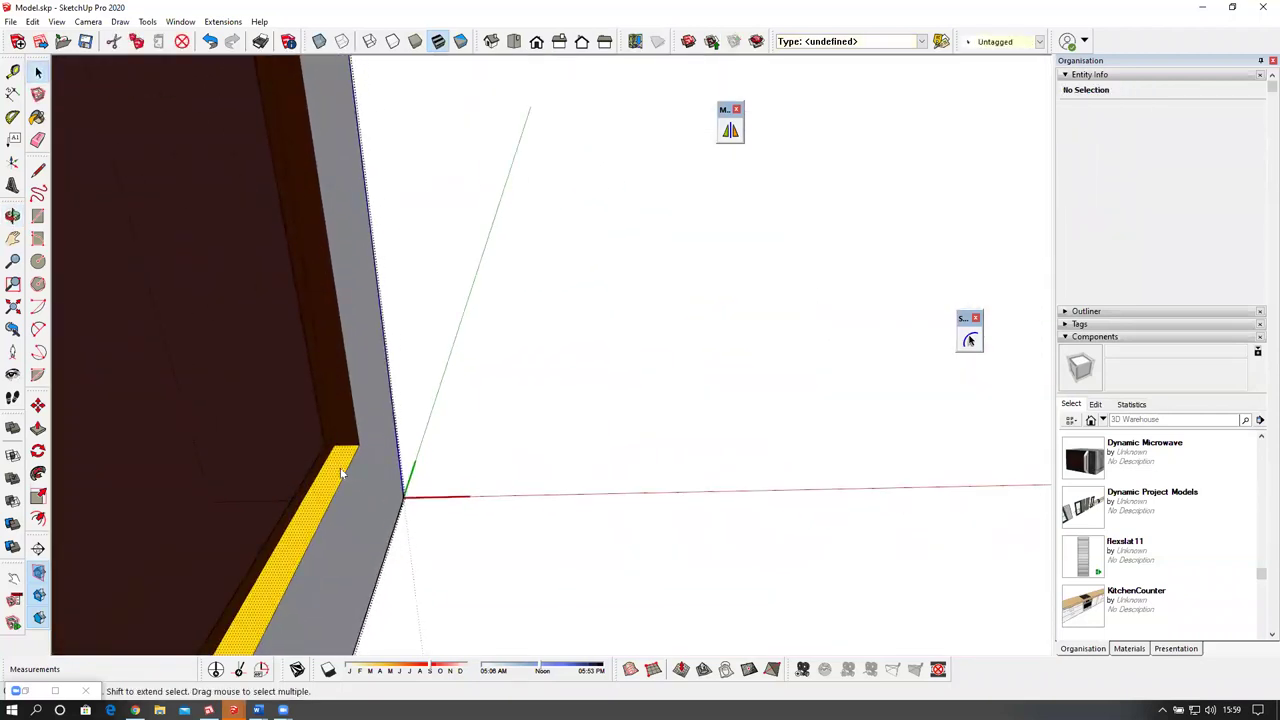
{"action": "right_click", "coordinate": [342, 472]}
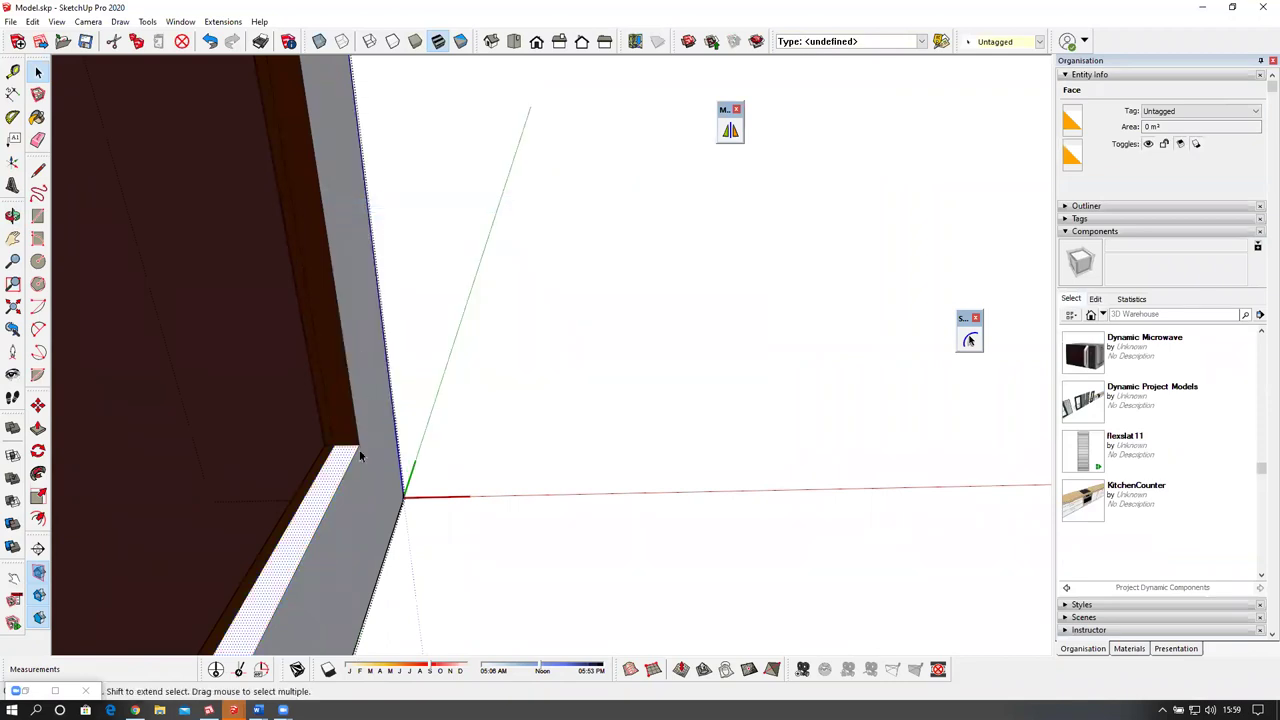
{"action": "key", "text": "b"}
{"action": "left_click", "coordinate": [362, 462], "text": "alt"}
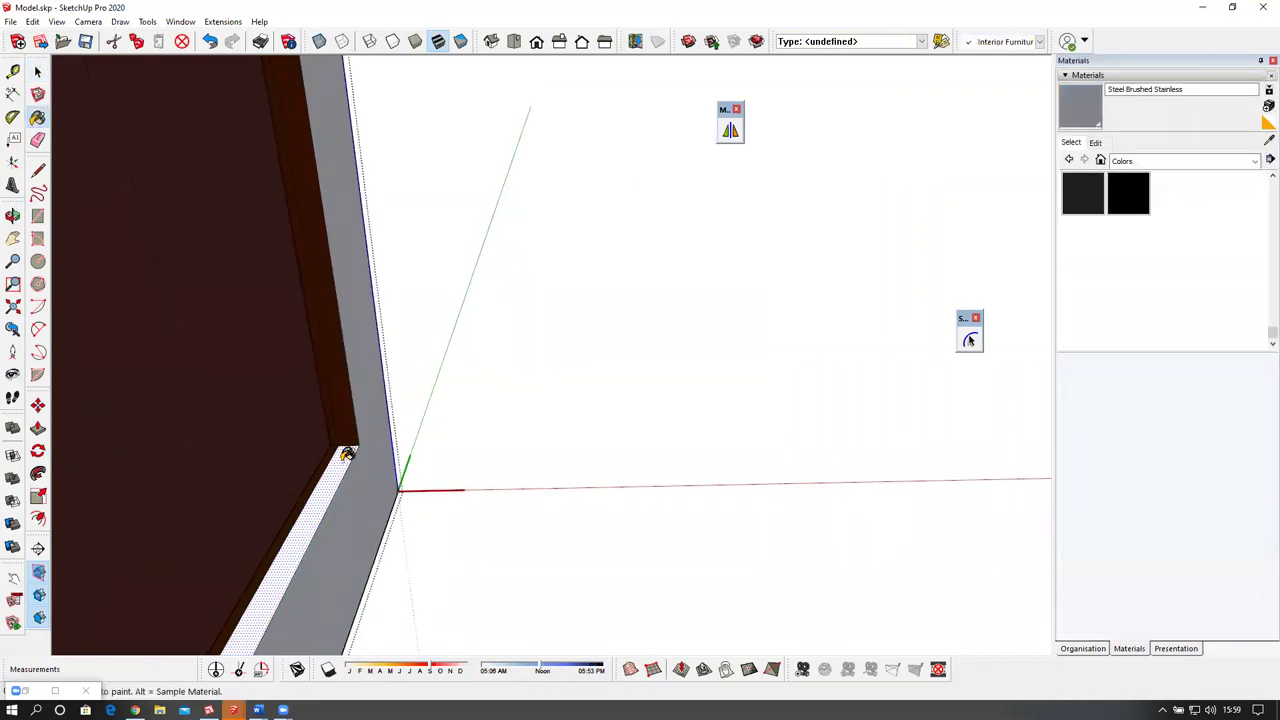
{"action": "left_click", "coordinate": [345, 460]}
{"action": "scroll", "coordinate": [342, 458], "scroll_direction": "down", "scroll_amount": 3}
{"action": "key", "text": "space"}
{"action": "middle_click_drag", "start_coordinate": [338, 452], "coordinate": [404, 397]}
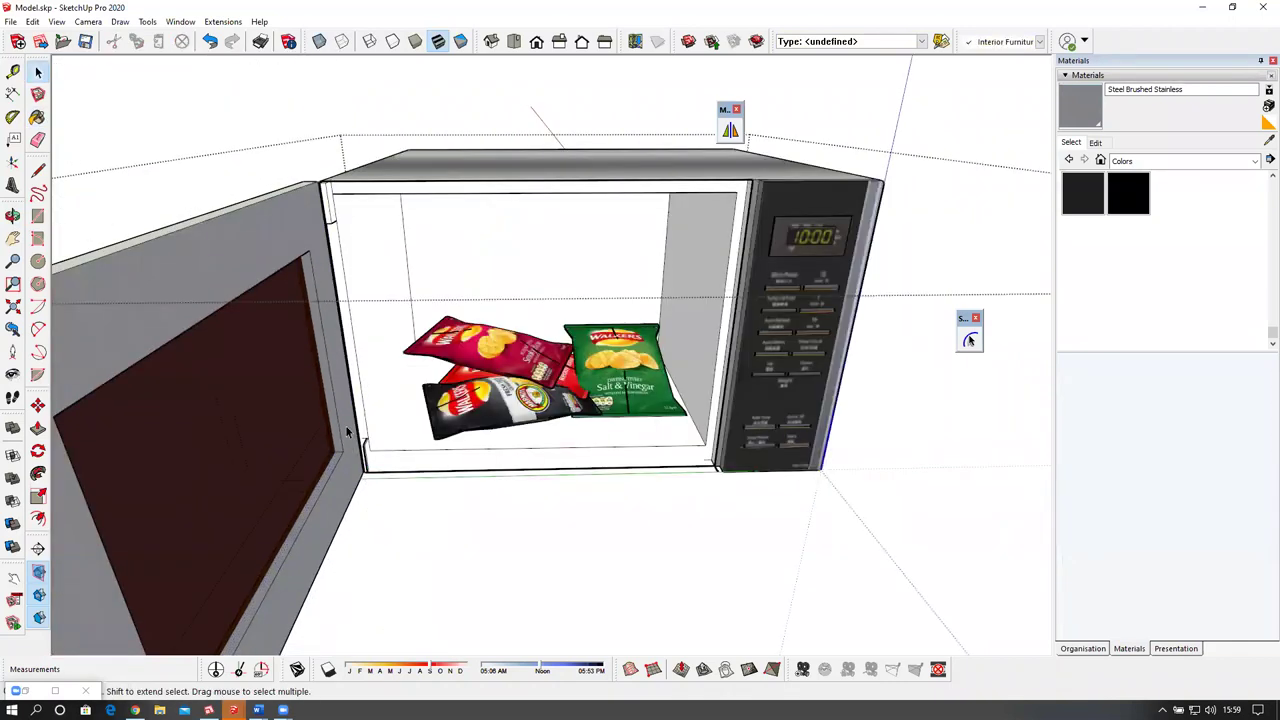
Leave the door component and swing the microwave's door shut with the Interact tool.
{"action": "mouse_move", "coordinate": [396, 419]}
{"action": "middle_mouse_down"}
{"action": "mouse_move", "coordinate": [631, 457]}
{"action": "mouse_move", "coordinate": [900, 450]}
{"action": "mouse_move", "coordinate": [446, 384]}
{"action": "mouse_move", "coordinate": [365, 405]}
{"action": "mouse_move", "coordinate": [385, 410]}
{"action": "middle_mouse_up"}
{"action": "scroll", "coordinate": [365, 405], "scroll_direction": "down", "scroll_amount": 2}
{"action": "left_click", "coordinate": [15, 579]}
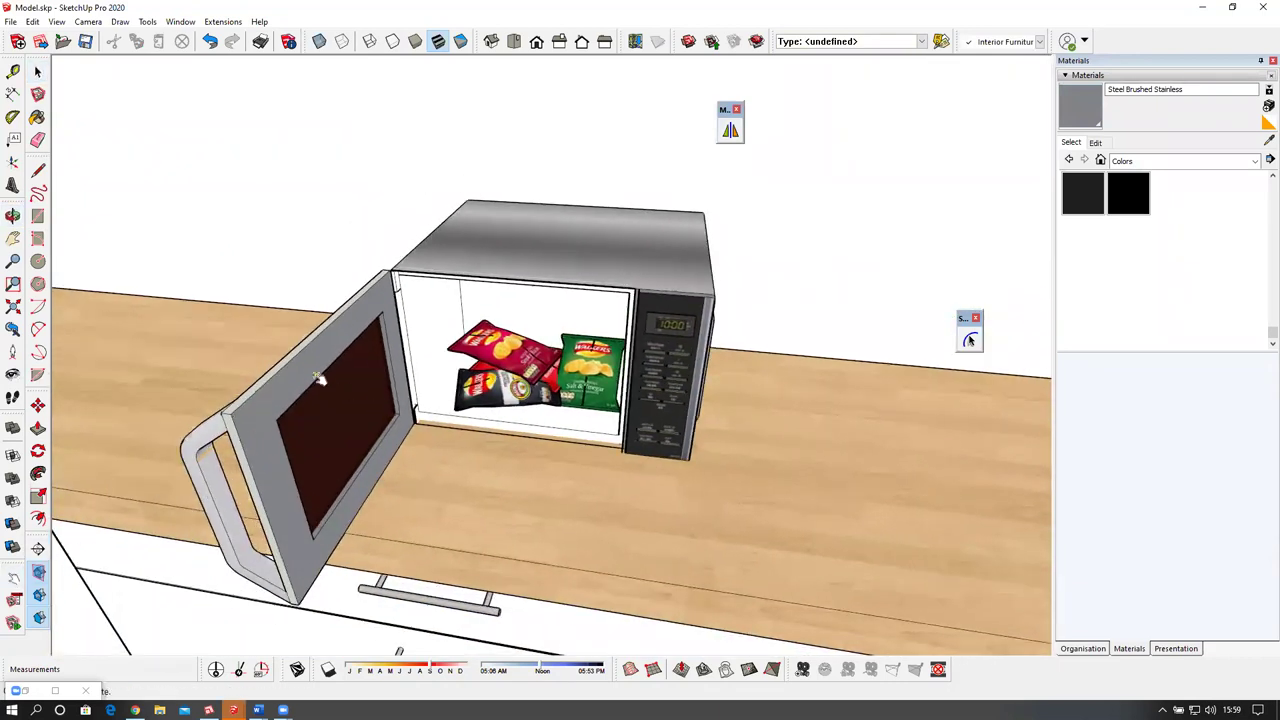
{"action": "left_click", "coordinate": [323, 374]}
{"action": "key", "text": "space"}
Reverse the wrongly oriented lower and hinge-side faces of the window recess, sampling Steel2 from the door to paint the white one.
{"action": "scroll", "coordinate": [430, 392], "scroll_direction": "up", "scroll_amount": 10}
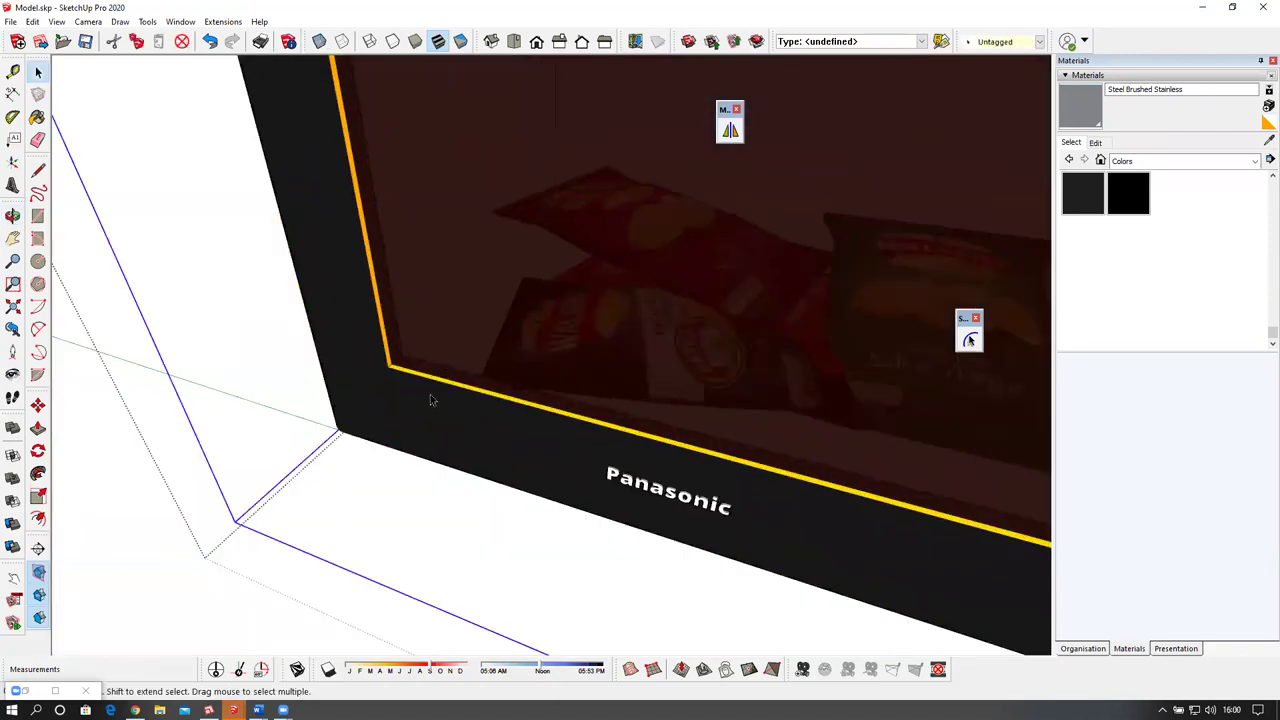
{"action": "left_click", "coordinate": [430, 394]}
{"action": "scroll", "coordinate": [415, 378], "scroll_direction": "up", "scroll_amount": 3}
{"action": "scroll", "coordinate": [415, 366], "scroll_direction": "up", "scroll_amount": 2}
{"action": "middle_click_drag", "start_coordinate": [423, 363], "coordinate": [577, 403]}
{"action": "right_click", "coordinate": [420, 267]}
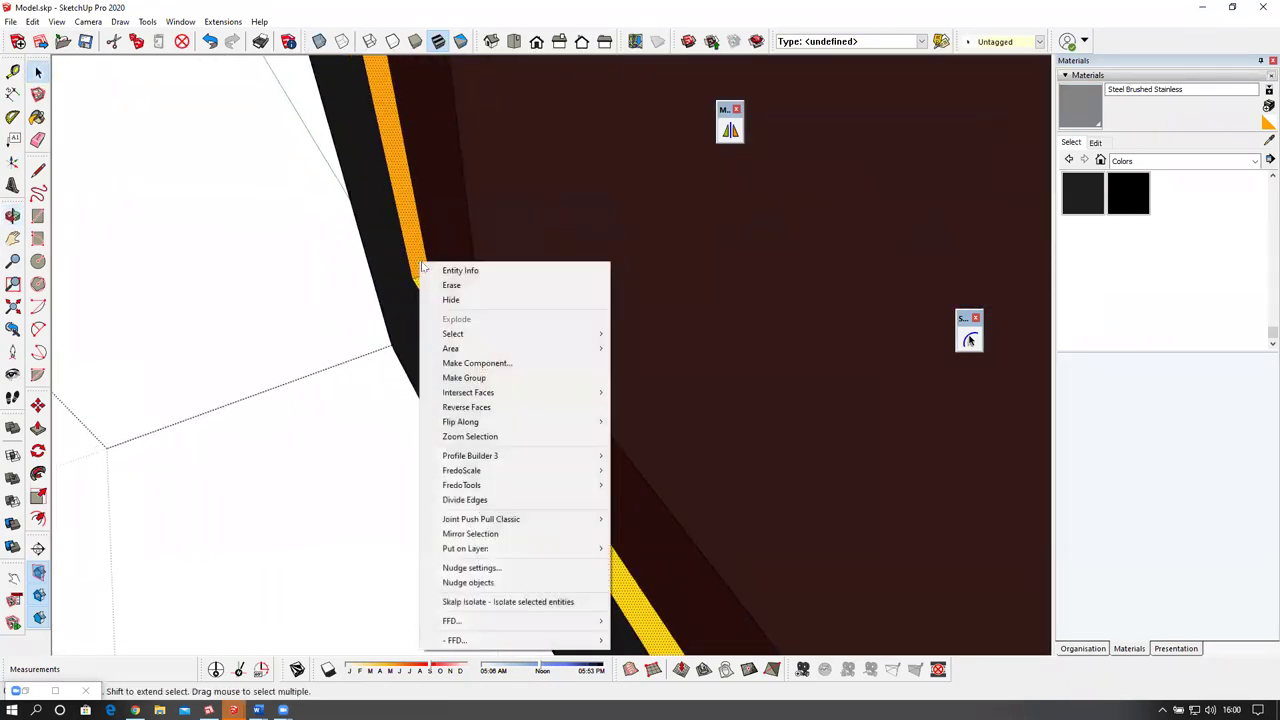
{"action": "left_click", "coordinate": [473, 406]}
{"action": "middle_click_drag", "start_coordinate": [434, 320], "coordinate": [480, 346]}
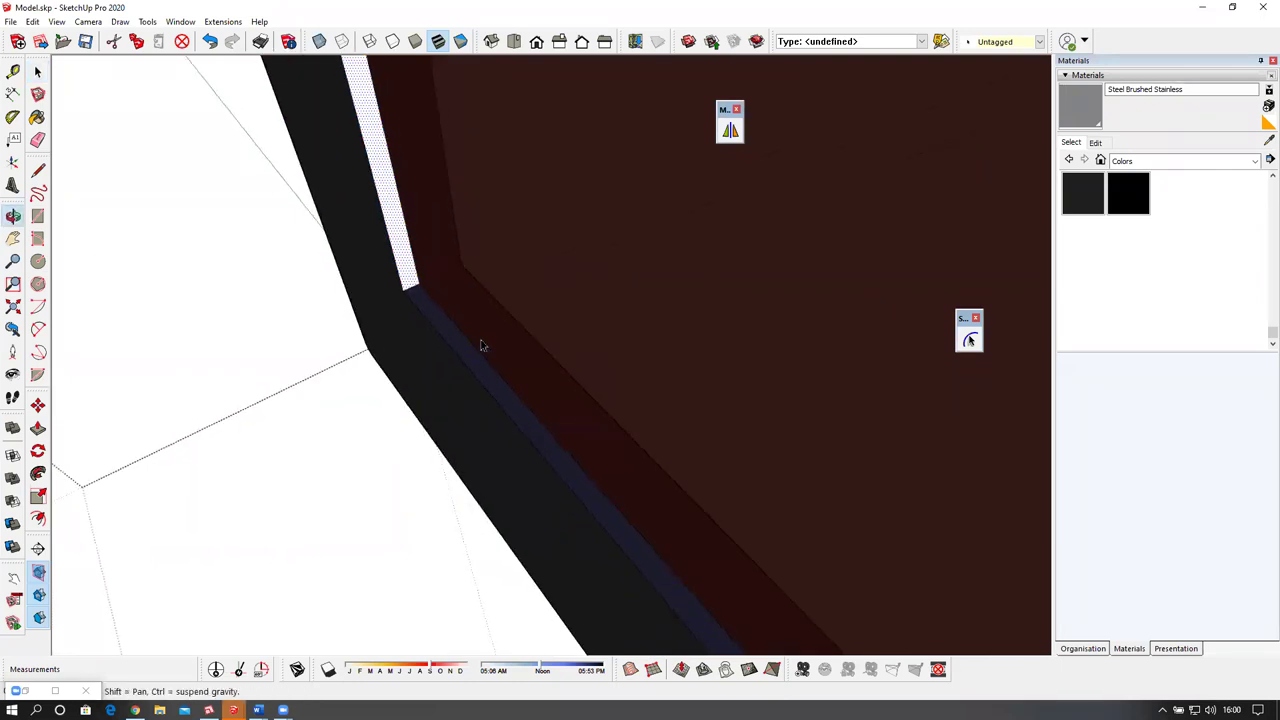
{"action": "left_click", "coordinate": [437, 320]}
{"action": "key", "text": "b"}
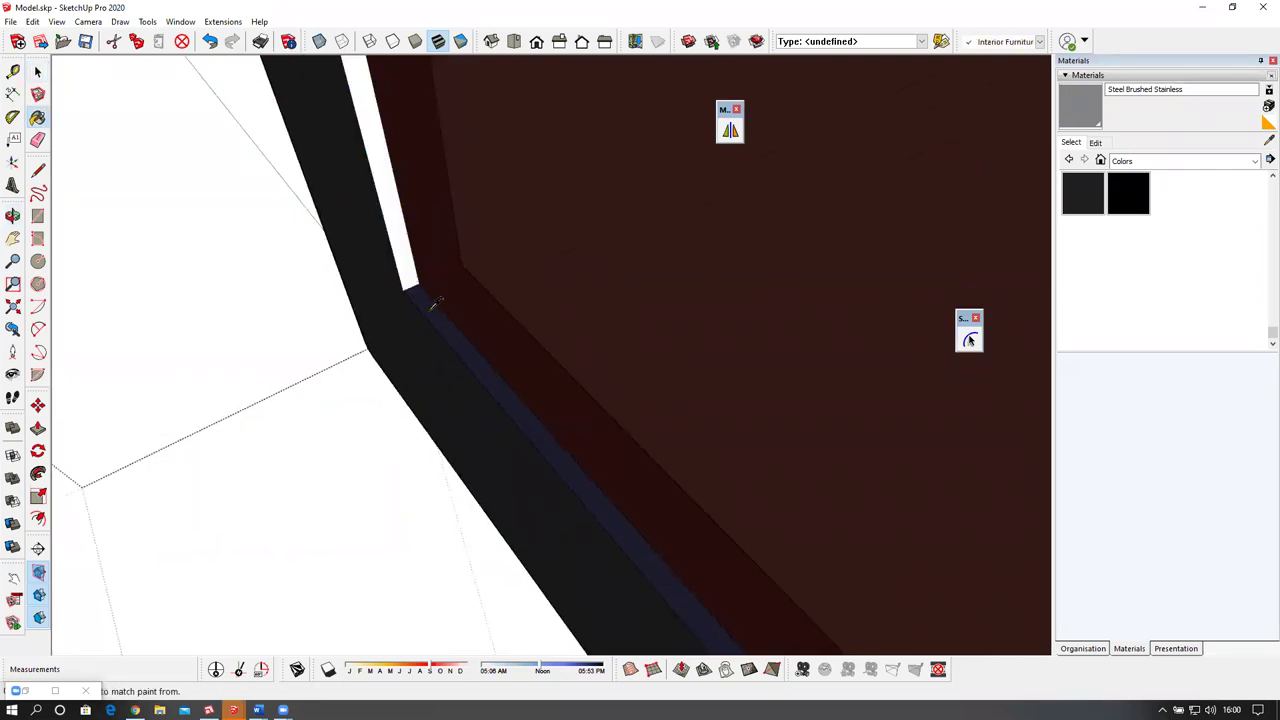
{"action": "left_click", "coordinate": [420, 290], "text": "alt"}
{"action": "mouse_move", "coordinate": [409, 266]}
{"action": "middle_mouse_down"}
{"action": "mouse_move", "coordinate": [423, 349]}
{"action": "mouse_move", "coordinate": [481, 429]}
{"action": "mouse_move", "coordinate": [795, 378]}
{"action": "mouse_move", "coordinate": [735, 480]}
{"action": "middle_mouse_up"}
{"action": "key", "text": "space"}
Reverse the wrongly oriented window recess face on the handle side and leave the microwave component.
{"action": "scroll", "coordinate": [478, 440], "scroll_direction": "down", "scroll_amount": 5}
{"action": "key", "text": "Escape"}
{"action": "scroll", "coordinate": [795, 378], "scroll_direction": "down", "scroll_amount": 2}
{"action": "scroll", "coordinate": [740, 470], "scroll_direction": "up", "scroll_amount": 4}
{"action": "scroll", "coordinate": [815, 286], "scroll_direction": "up", "scroll_amount": 2}
{"action": "double_click", "coordinate": [815, 287]}
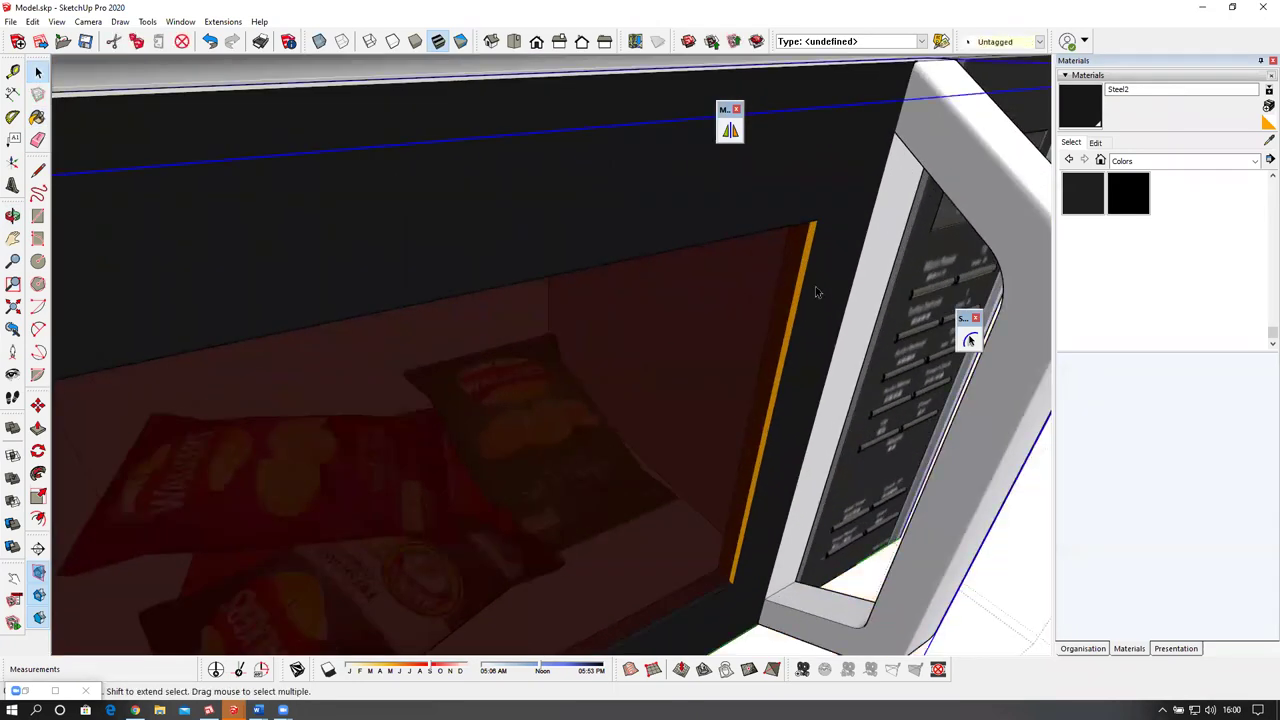
{"action": "triple_click", "coordinate": [815, 286]}
{"action": "middle_click_drag", "start_coordinate": [840, 283], "coordinate": [825, 288]}
{"action": "left_click", "coordinate": [825, 288]}
{"action": "scroll", "coordinate": [804, 297], "scroll_direction": "up", "scroll_amount": 2}
{"action": "key", "text": "b"}
{"action": "right_click", "coordinate": [794, 276]}
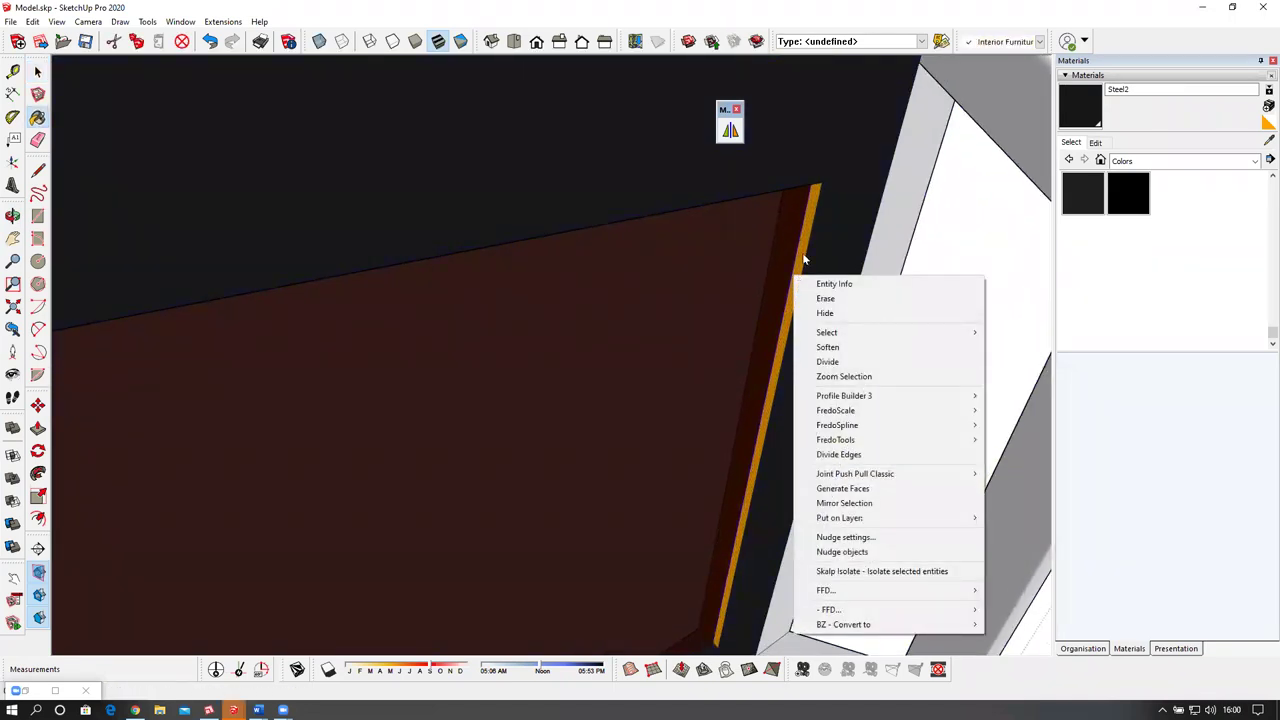
{"action": "right_click", "coordinate": [804, 257]}
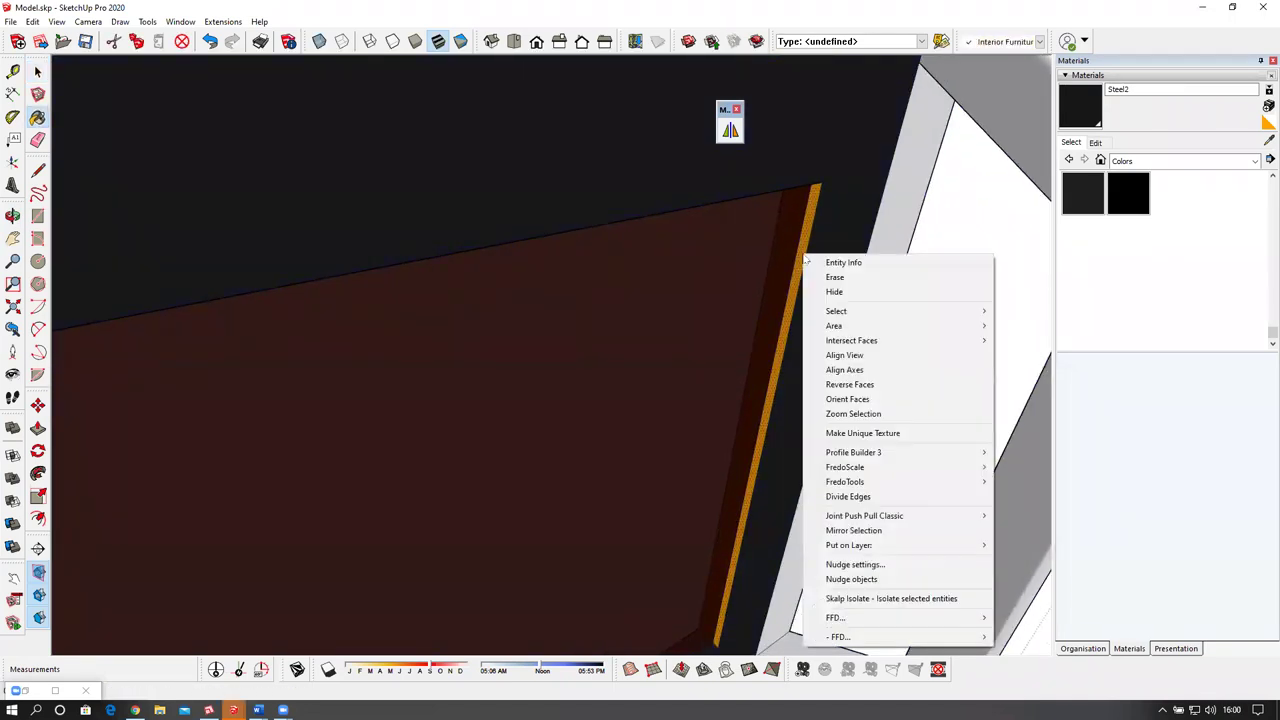
{"action": "left_click", "coordinate": [850, 385]}
{"action": "scroll", "coordinate": [711, 420], "scroll_direction": "down", "scroll_amount": 5}
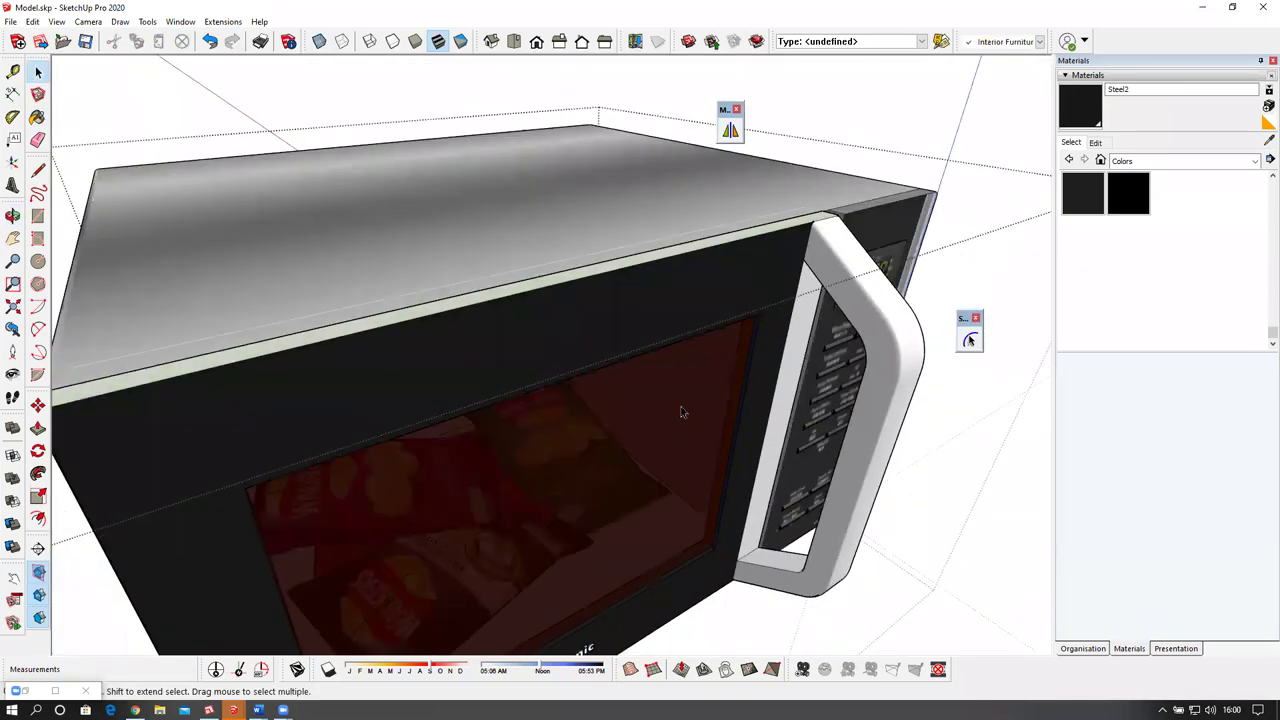
{"action": "scroll", "coordinate": [628, 305], "scroll_direction": "down", "scroll_amount": 6}
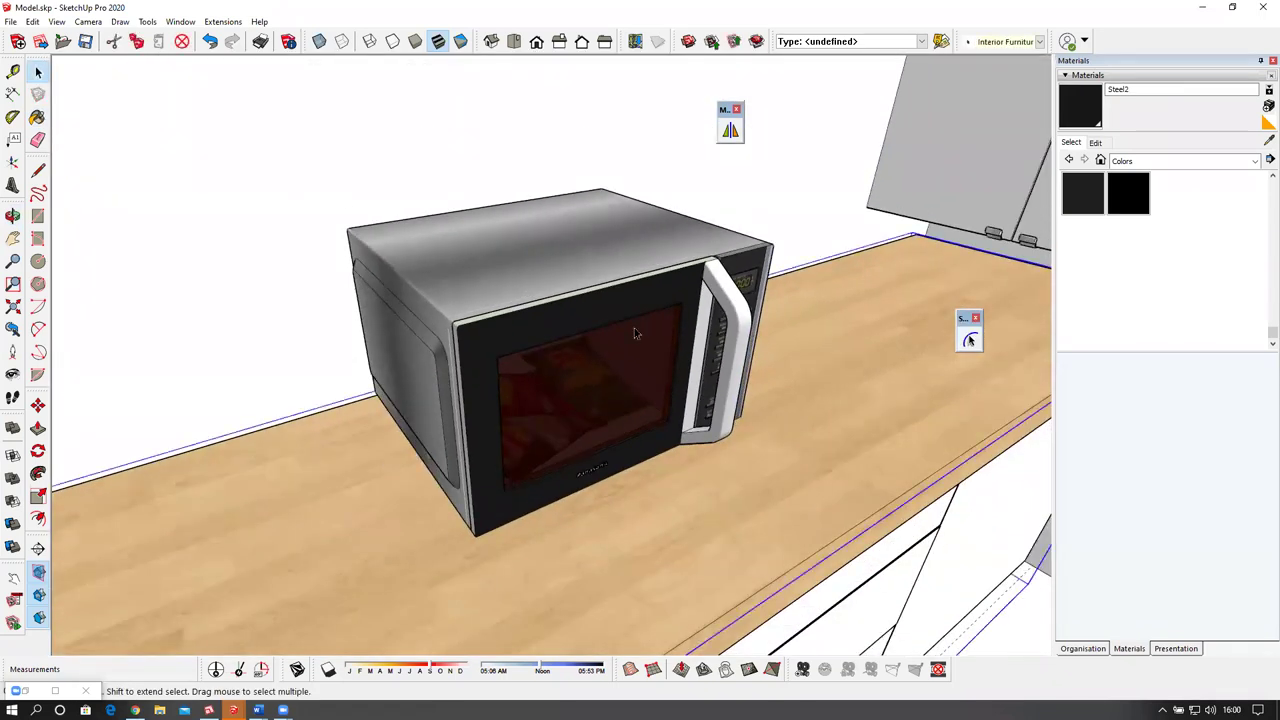
{"action": "scroll", "coordinate": [635, 334], "scroll_direction": "down", "scroll_amount": 5}
Examine the house around the kitchen, from the fridge wall and lower rooms out to the stairs and balustraded decks.
{"action": "middle_click_drag", "start_coordinate": [688, 349], "coordinate": [468, 437]}
{"action": "scroll", "coordinate": [468, 437], "scroll_direction": "down", "scroll_amount": 3}
{"action": "middle_click_drag", "start_coordinate": [540, 408], "coordinate": [580, 370]}
{"action": "scroll", "coordinate": [646, 411], "scroll_direction": "down", "scroll_amount": 4}
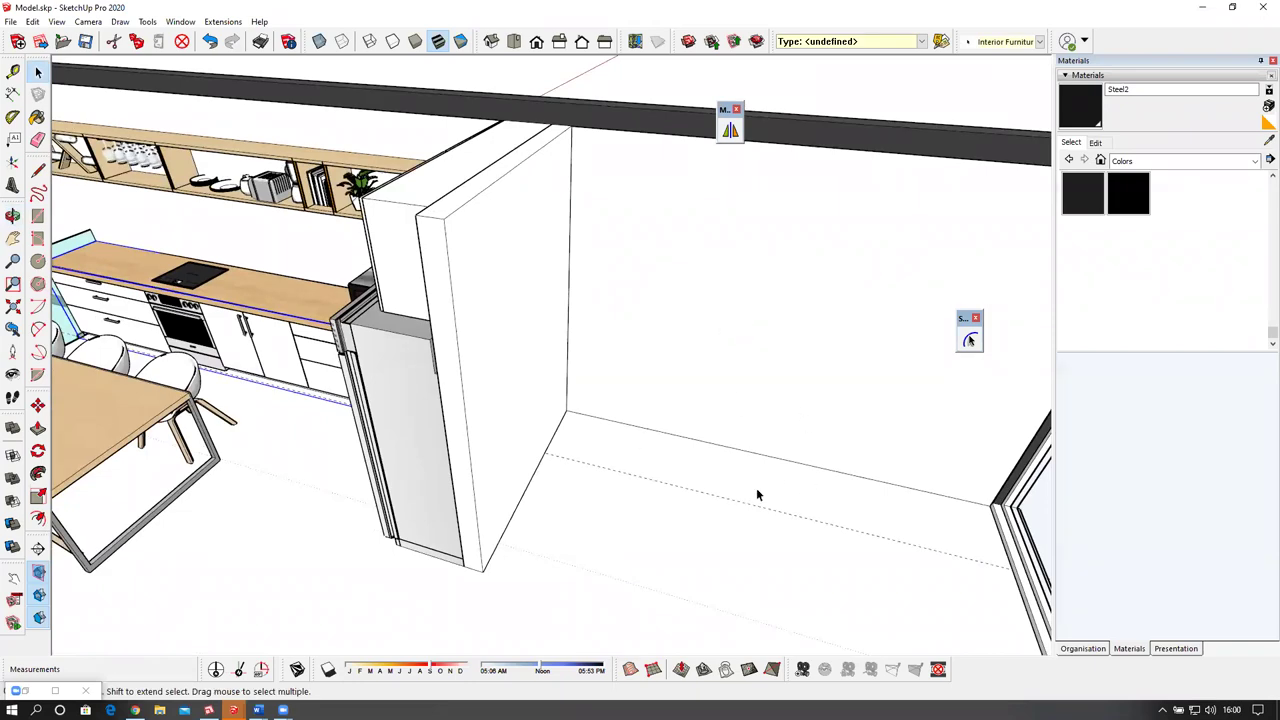
{"action": "middle_click_drag", "start_coordinate": [757, 491], "coordinate": [731, 447]}
{"action": "scroll", "coordinate": [743, 543], "scroll_direction": "down", "scroll_amount": 4}
{"action": "middle_click_drag", "start_coordinate": [743, 543], "coordinate": [680, 509]}
{"action": "scroll", "coordinate": [661, 478], "scroll_direction": "down", "scroll_amount": 5}
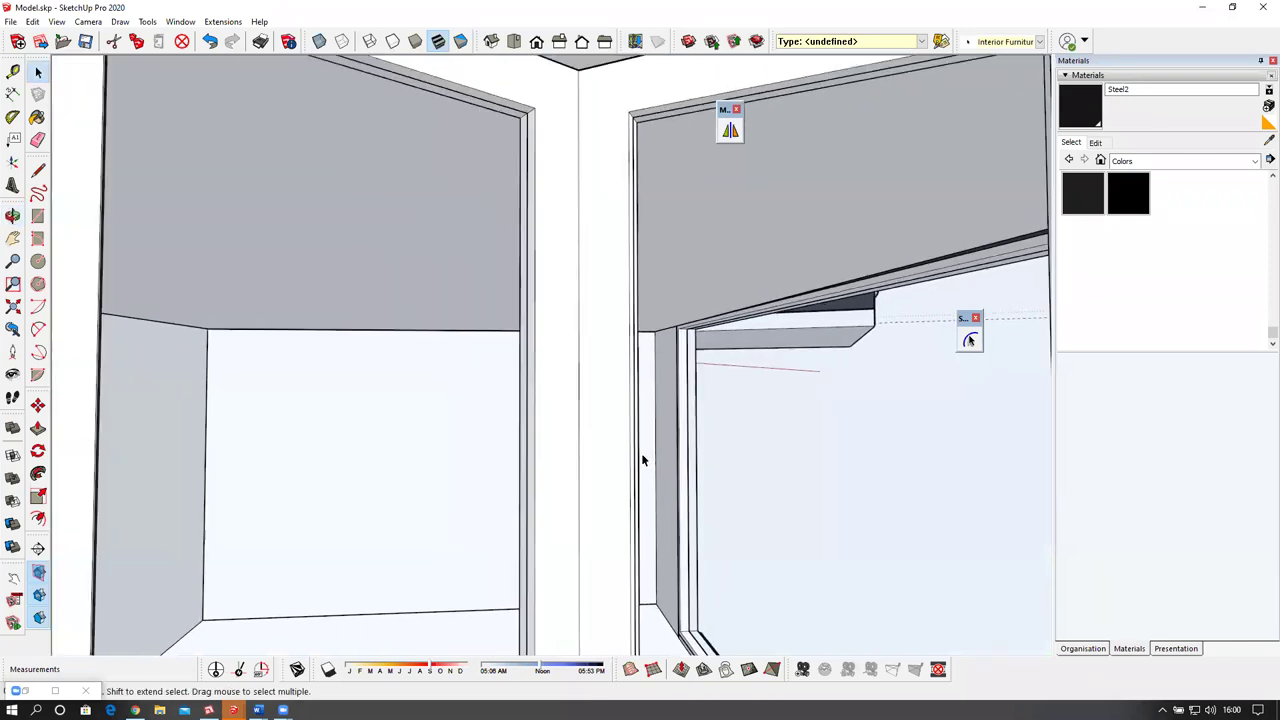
{"action": "scroll", "coordinate": [680, 435], "scroll_direction": "down", "scroll_amount": 4}
{"action": "middle_click_drag", "start_coordinate": [714, 434], "coordinate": [593, 403]}
{"action": "middle_click_drag", "start_coordinate": [780, 431], "coordinate": [610, 434], "text": "shift"}
{"action": "middle_click_drag", "start_coordinate": [840, 434], "coordinate": [590, 447], "text": "shift"}
{"action": "scroll", "coordinate": [837, 434], "scroll_direction": "down", "scroll_amount": 3}
{"action": "middle_click_drag", "start_coordinate": [837, 434], "coordinate": [507, 469]}
{"action": "scroll", "coordinate": [520, 478], "scroll_direction": "up", "scroll_amount": 3}
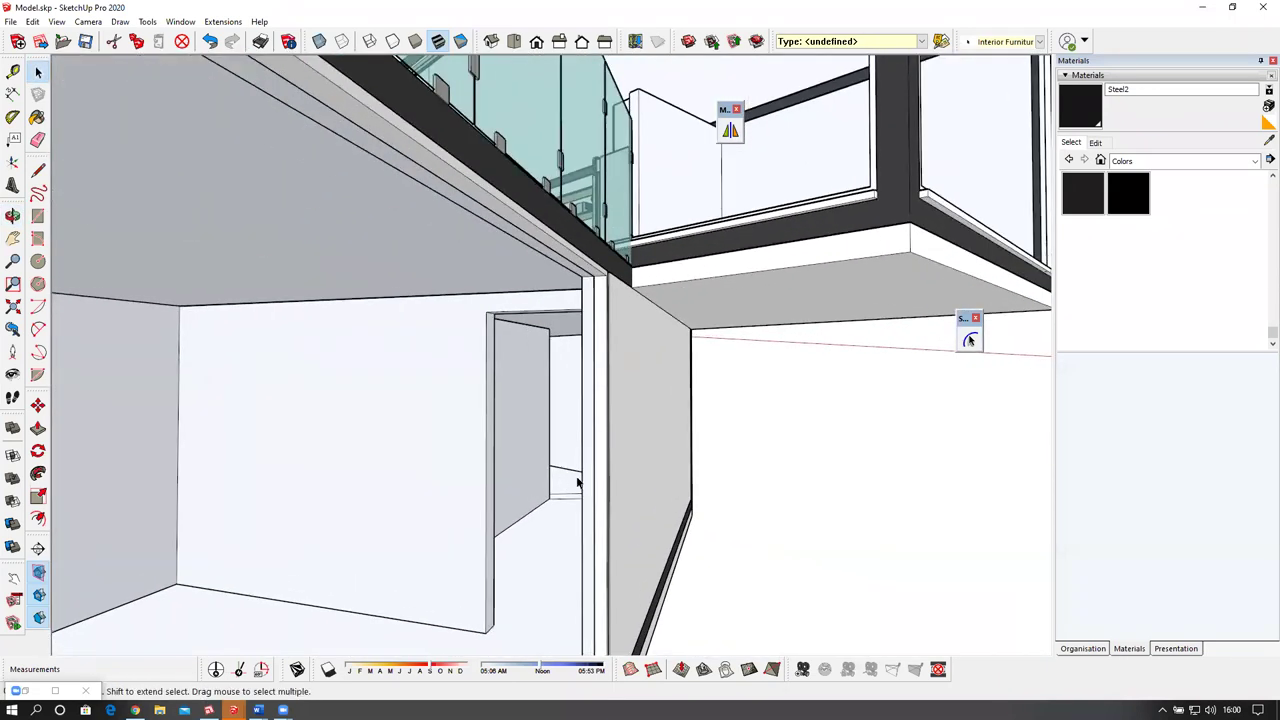
{"action": "scroll", "coordinate": [629, 477], "scroll_direction": "down", "scroll_amount": 5}
{"action": "scroll", "coordinate": [736, 466], "scroll_direction": "down", "scroll_amount": 5}
{"action": "middle_click_drag", "start_coordinate": [736, 466], "coordinate": [980, 495]}
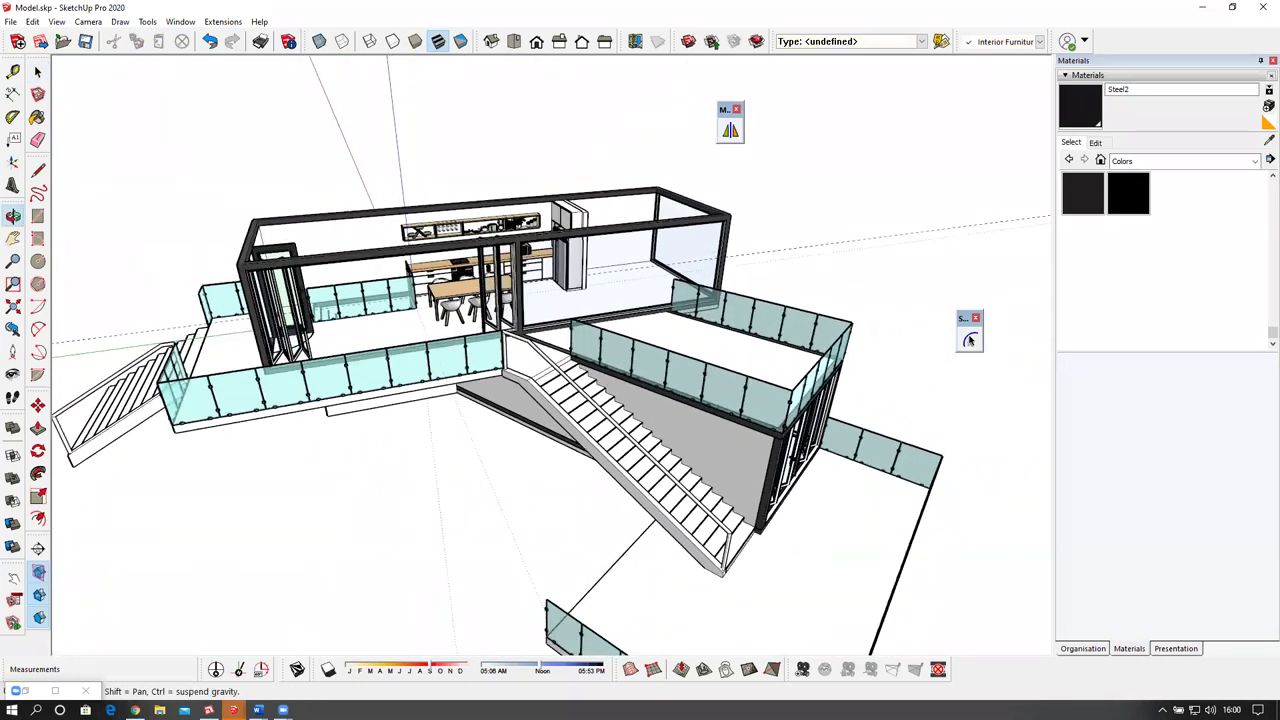
Display the model's tag list together with the outliner of its components.
{"action": "left_click", "coordinate": [1090, 648]}
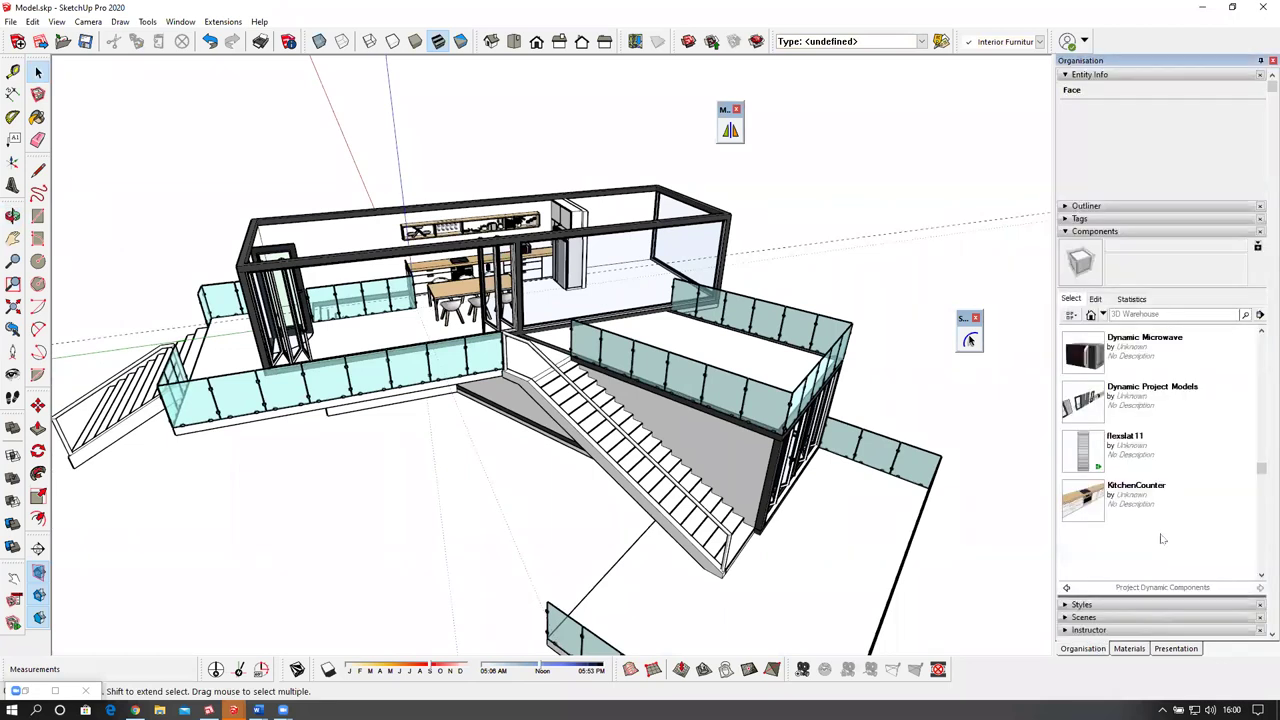
{"action": "left_click", "coordinate": [1068, 219]}
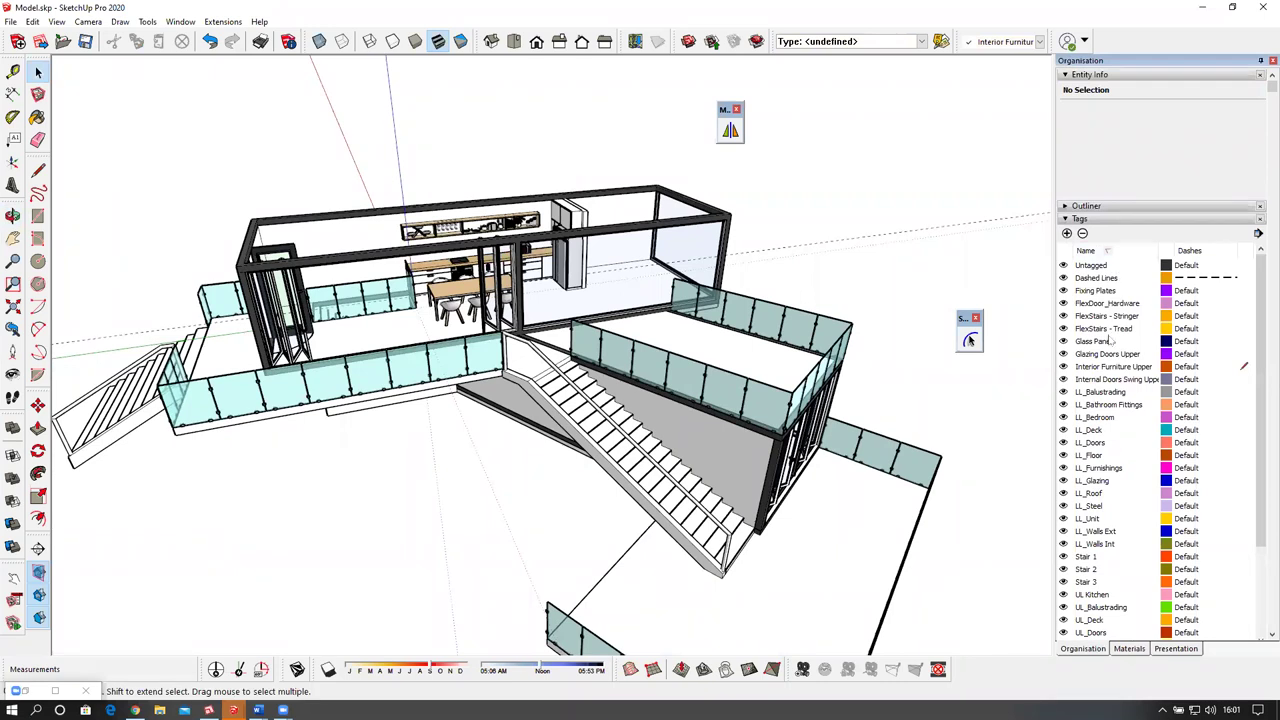
{"action": "scroll", "coordinate": [1100, 437], "scroll_direction": "down", "scroll_amount": 5}
{"action": "scroll", "coordinate": [1104, 447], "scroll_direction": "up", "scroll_amount": 10}
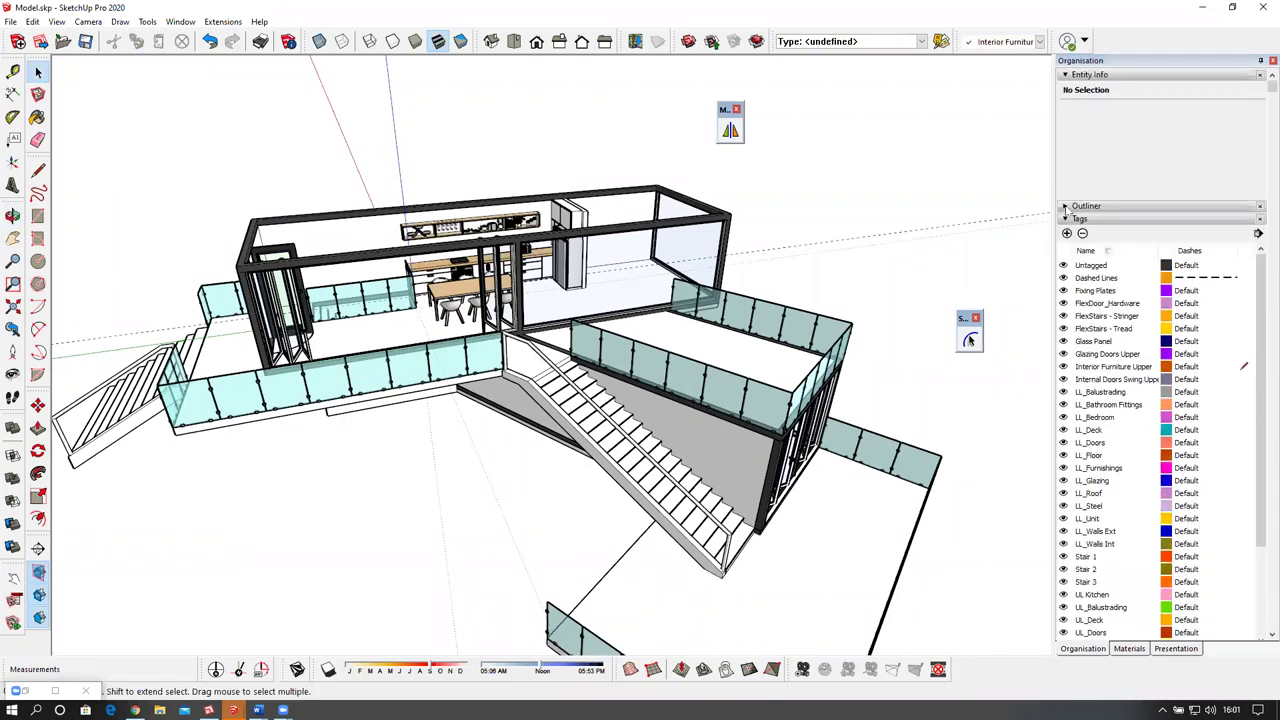
{"action": "left_click", "coordinate": [1066, 206]}
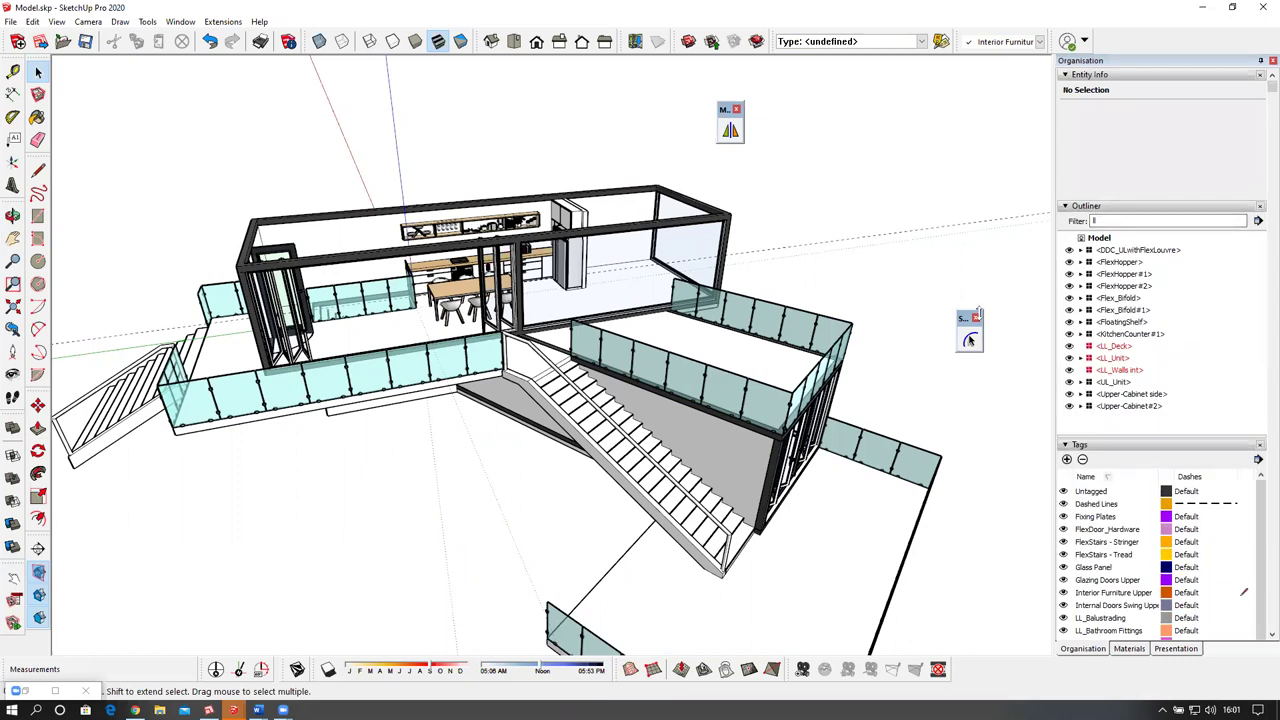
{"action": "middle_click_drag", "start_coordinate": [850, 314], "coordinate": [860, 342]}
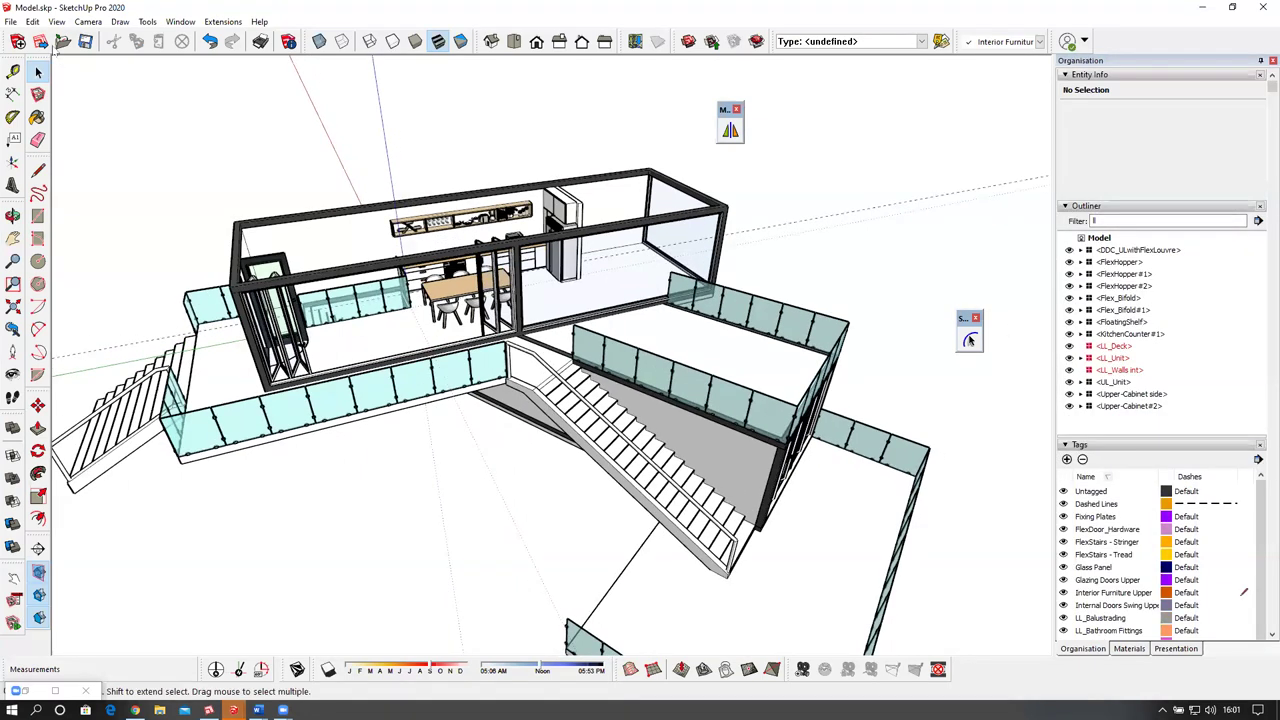
Turn on the display of hidden geometry and hidden objects.
{"action": "left_click", "coordinate": [58, 22]}
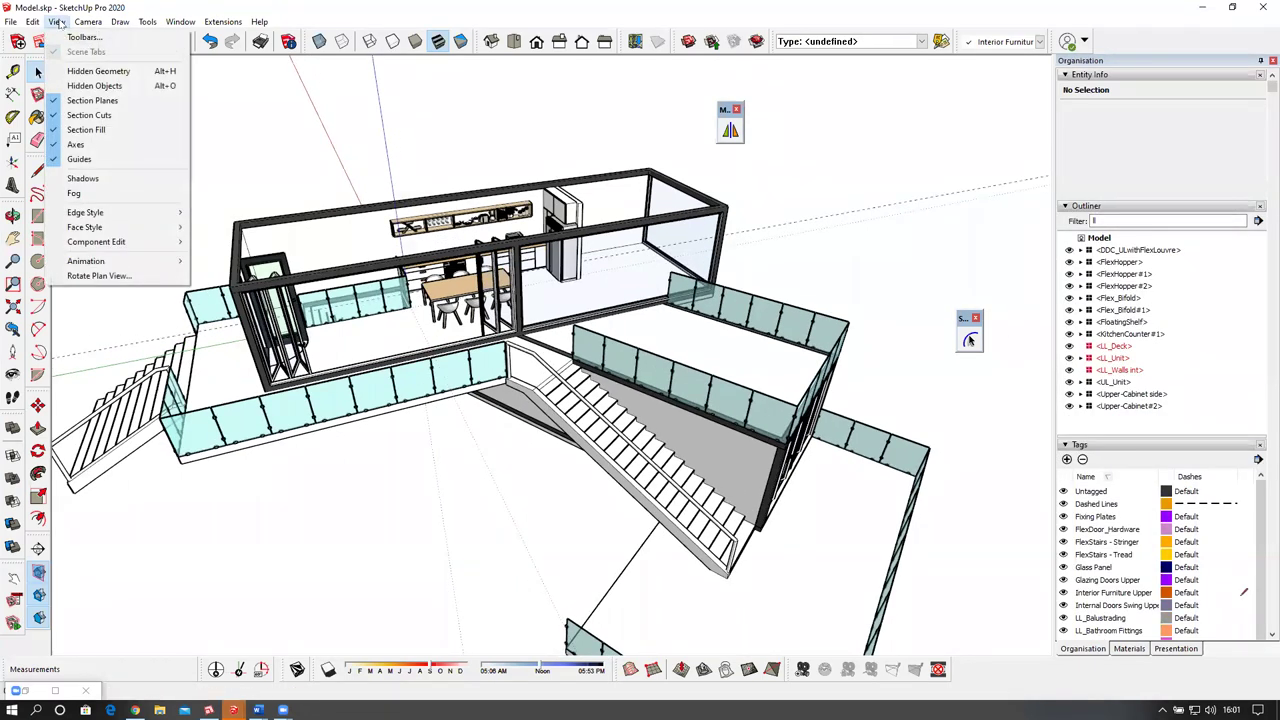
{"action": "left_click", "coordinate": [88, 71]}
{"action": "left_click", "coordinate": [57, 22]}
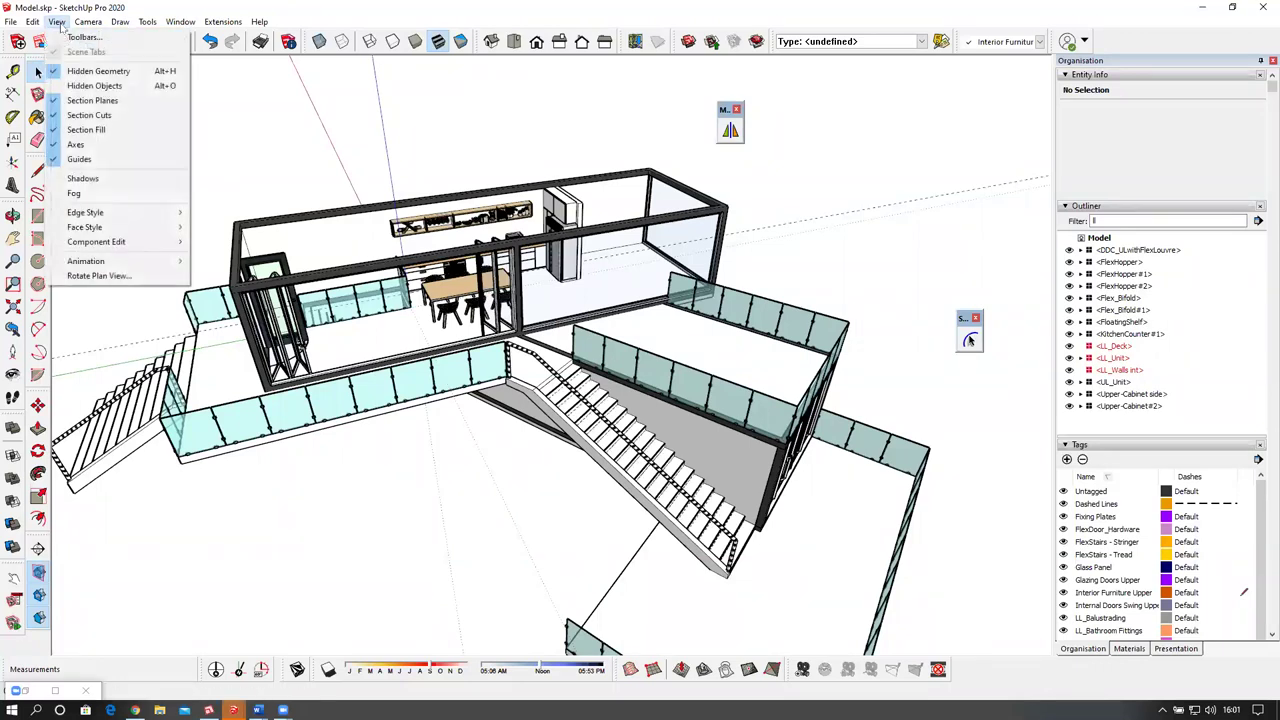
{"action": "left_click", "coordinate": [86, 87]}
Expand the UL_Unit component in the outliner to inspect its nested wall components.
{"action": "middle_click_drag", "start_coordinate": [340, 197], "coordinate": [350, 298]}
{"action": "scroll", "coordinate": [350, 298], "scroll_direction": "up", "scroll_amount": 1}
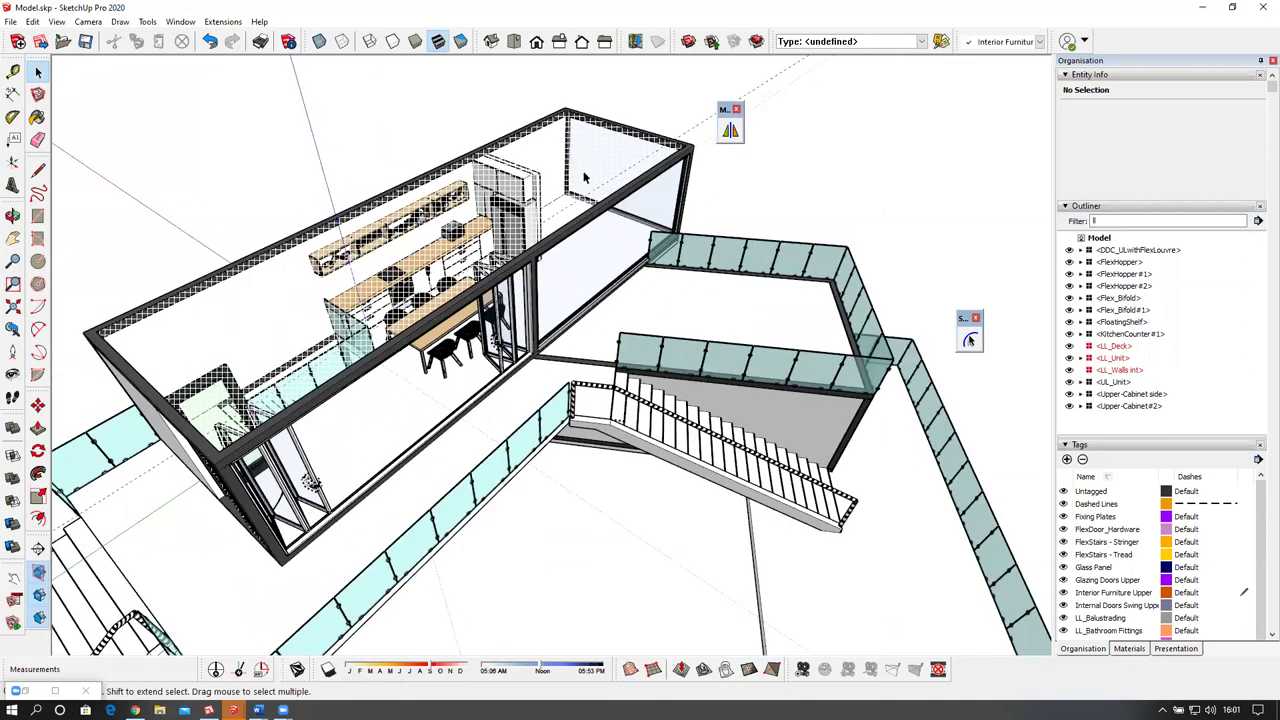
{"action": "left_click", "coordinate": [1082, 384]}
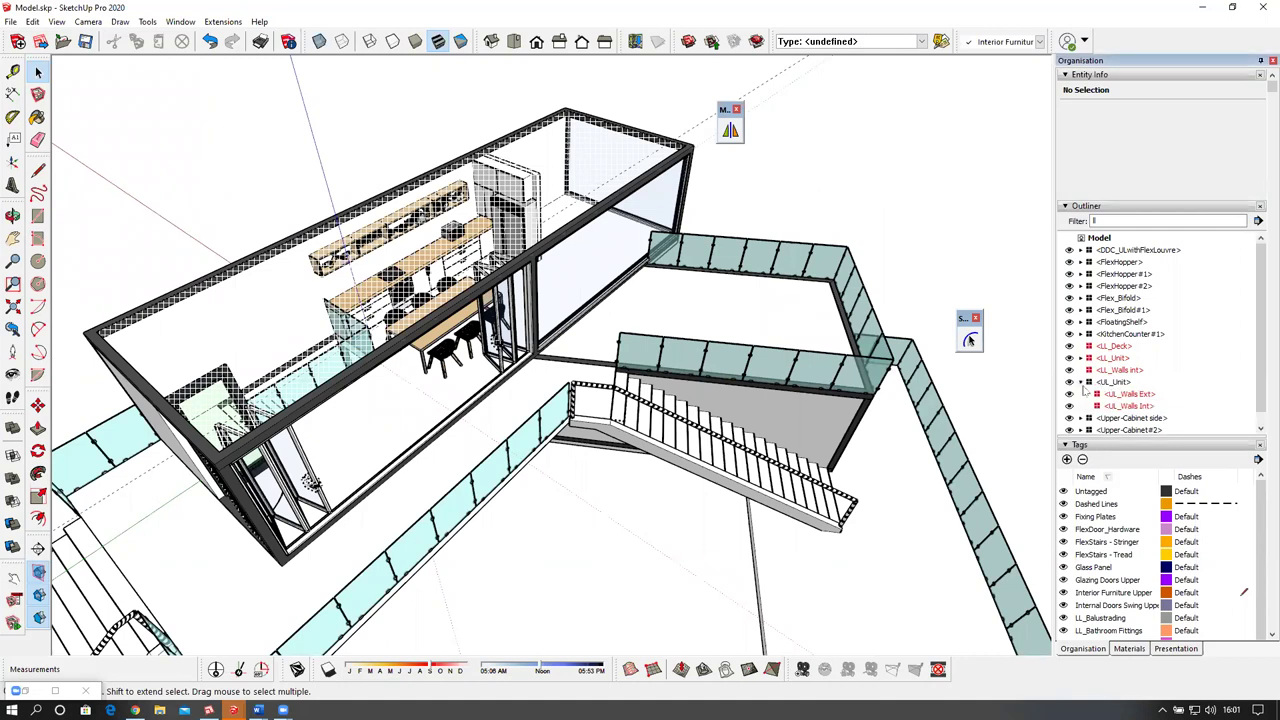
Open the UL_Unit component and unhide its UL_Roof component, closing the component again.
{"action": "left_click", "coordinate": [1082, 384]}
{"action": "left_click", "coordinate": [1082, 384]}
{"action": "middle_click_drag", "start_coordinate": [852, 250], "coordinate": [925, 258]}
{"action": "double_click", "coordinate": [434, 260]}
{"action": "right_click", "coordinate": [433, 260]}
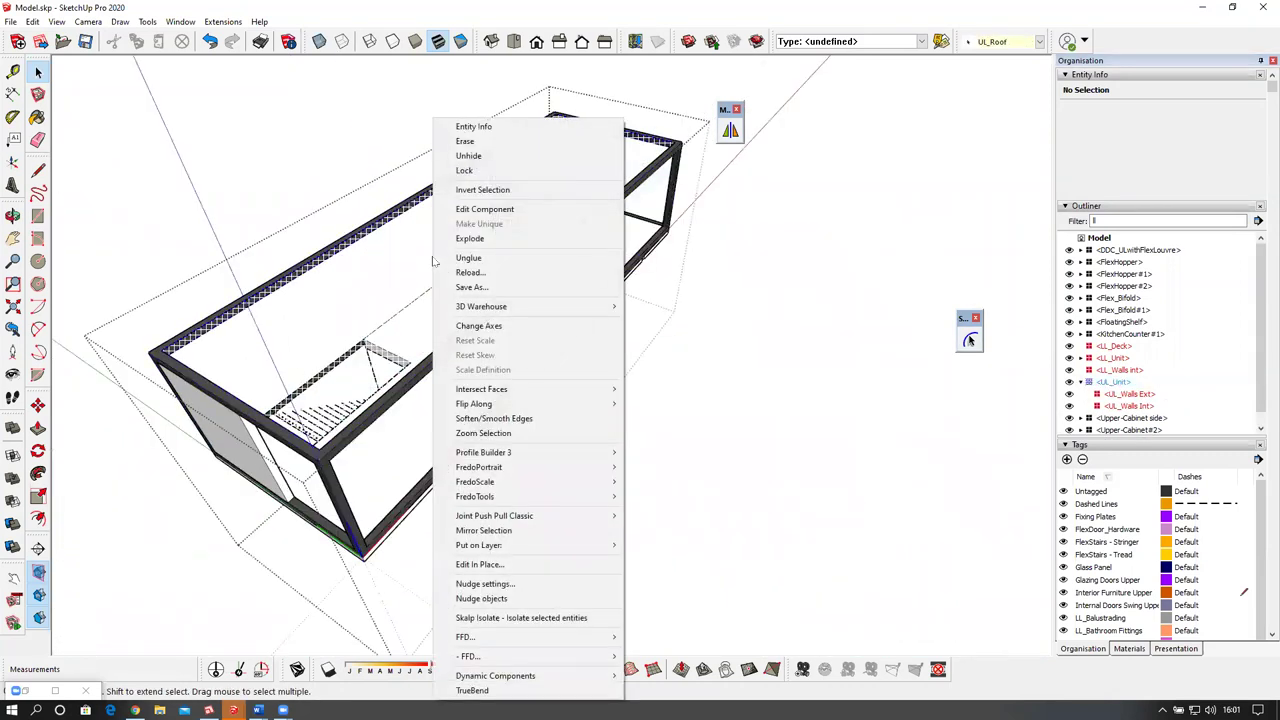
{"action": "left_click", "coordinate": [469, 156]}
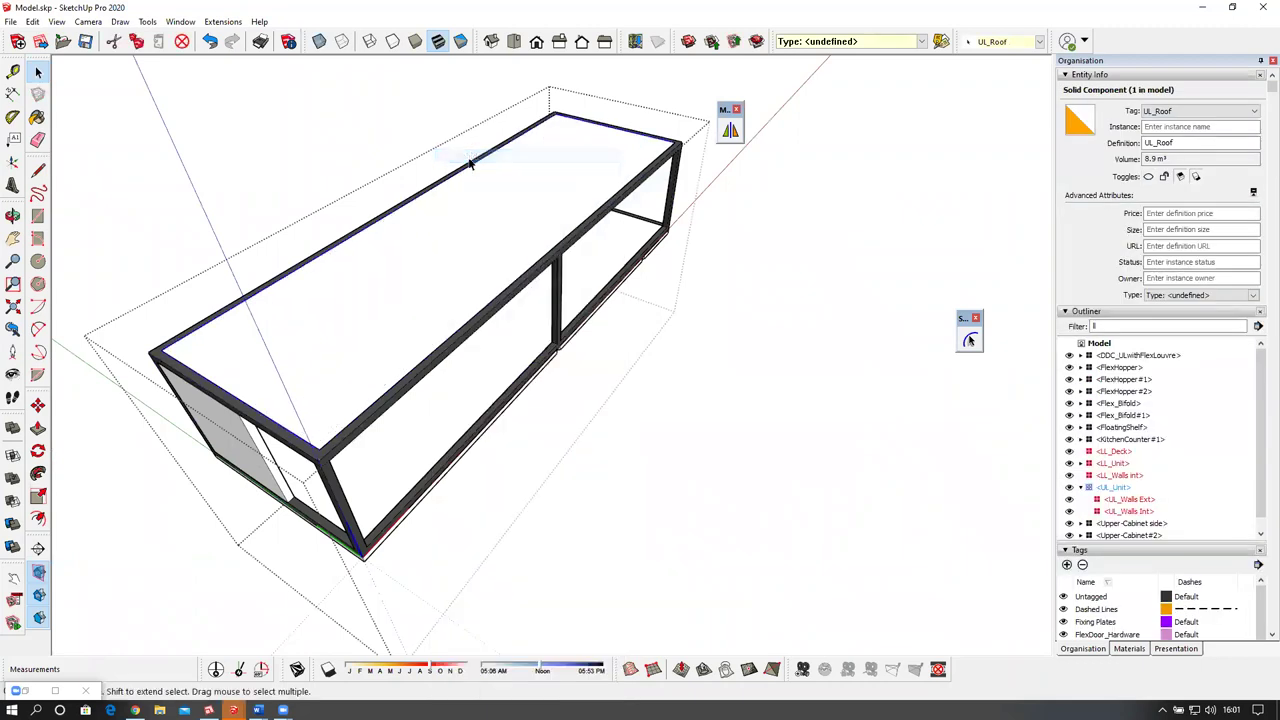
{"action": "left_click", "coordinate": [384, 138]}
{"action": "scroll", "coordinate": [480, 241], "scroll_direction": "down", "scroll_amount": 2}
{"action": "middle_click_drag", "start_coordinate": [498, 223], "coordinate": [423, 249]}
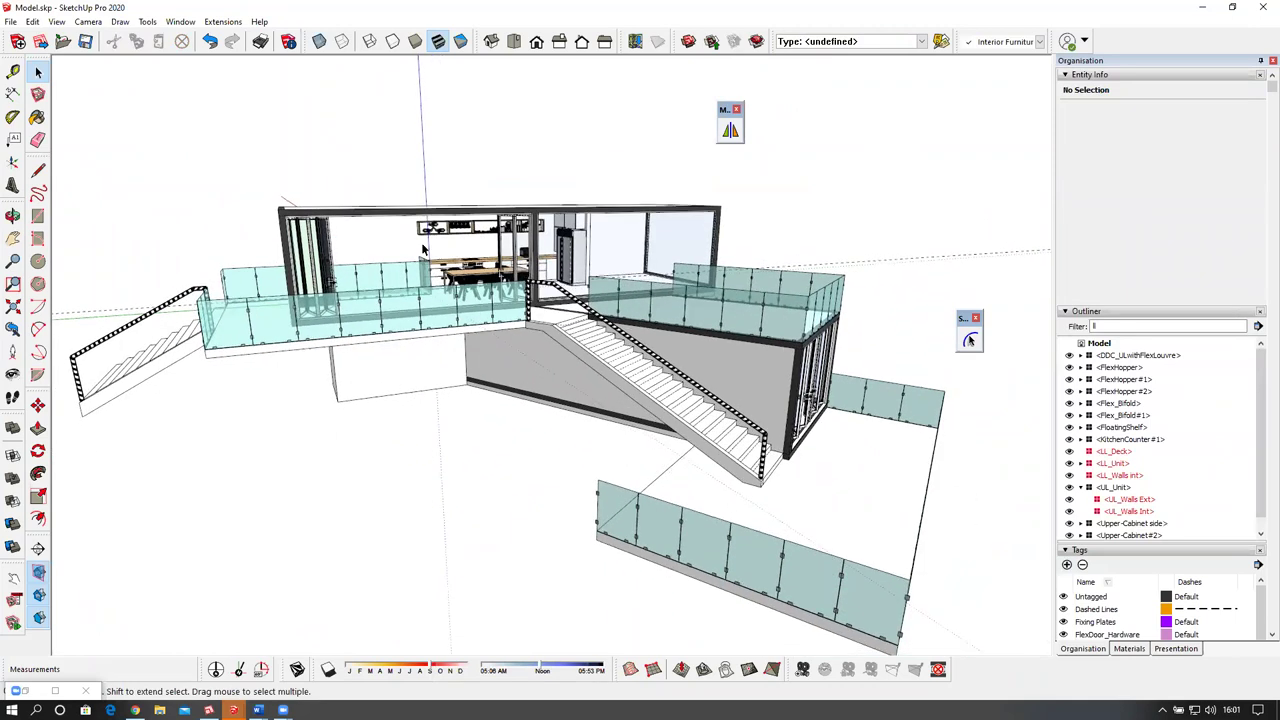
Turn off the display of hidden geometry and hidden objects.
{"action": "left_click", "coordinate": [56, 21]}
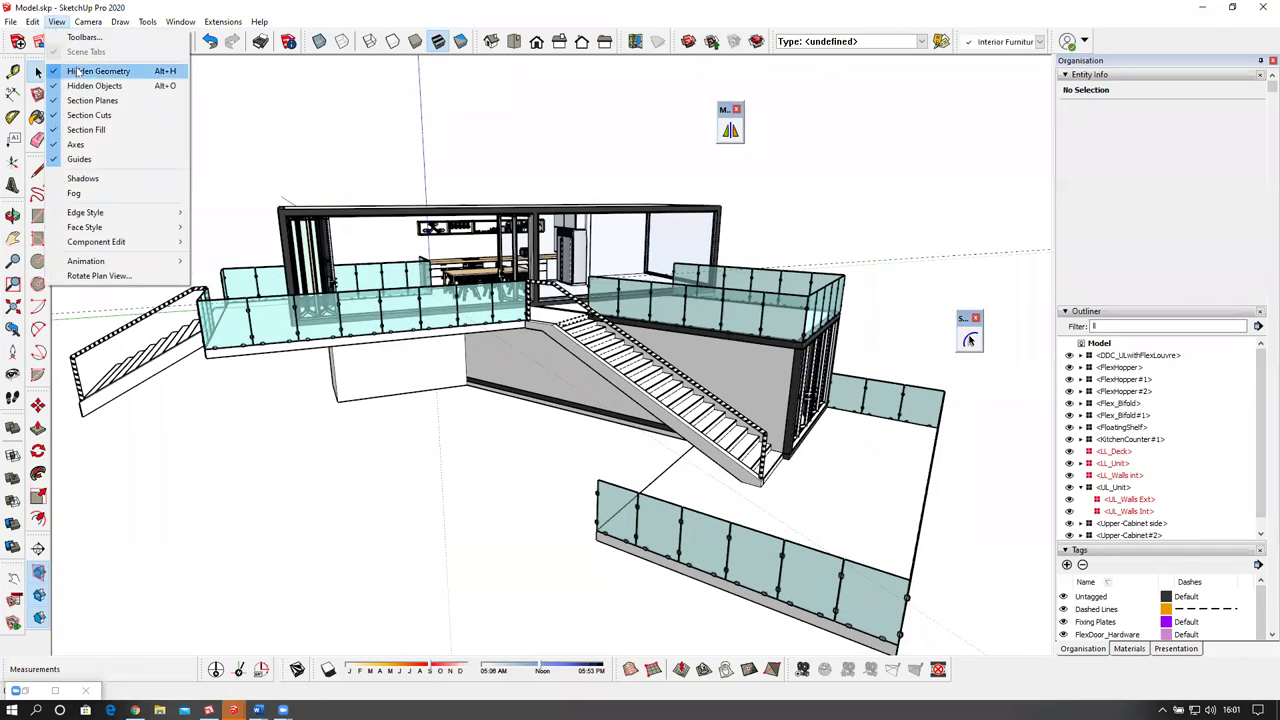
{"action": "left_click", "coordinate": [80, 70]}
{"action": "middle_click_drag", "start_coordinate": [623, 336], "coordinate": [528, 290]}
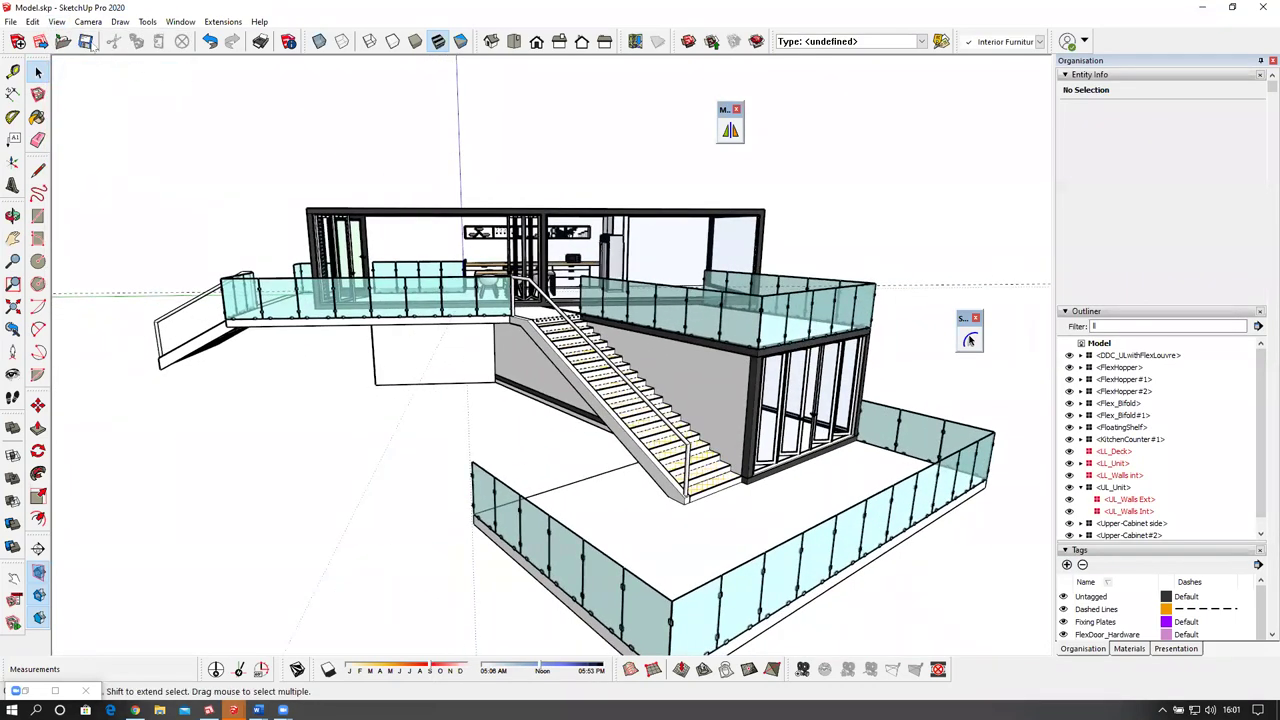
{"action": "left_click", "coordinate": [58, 22]}
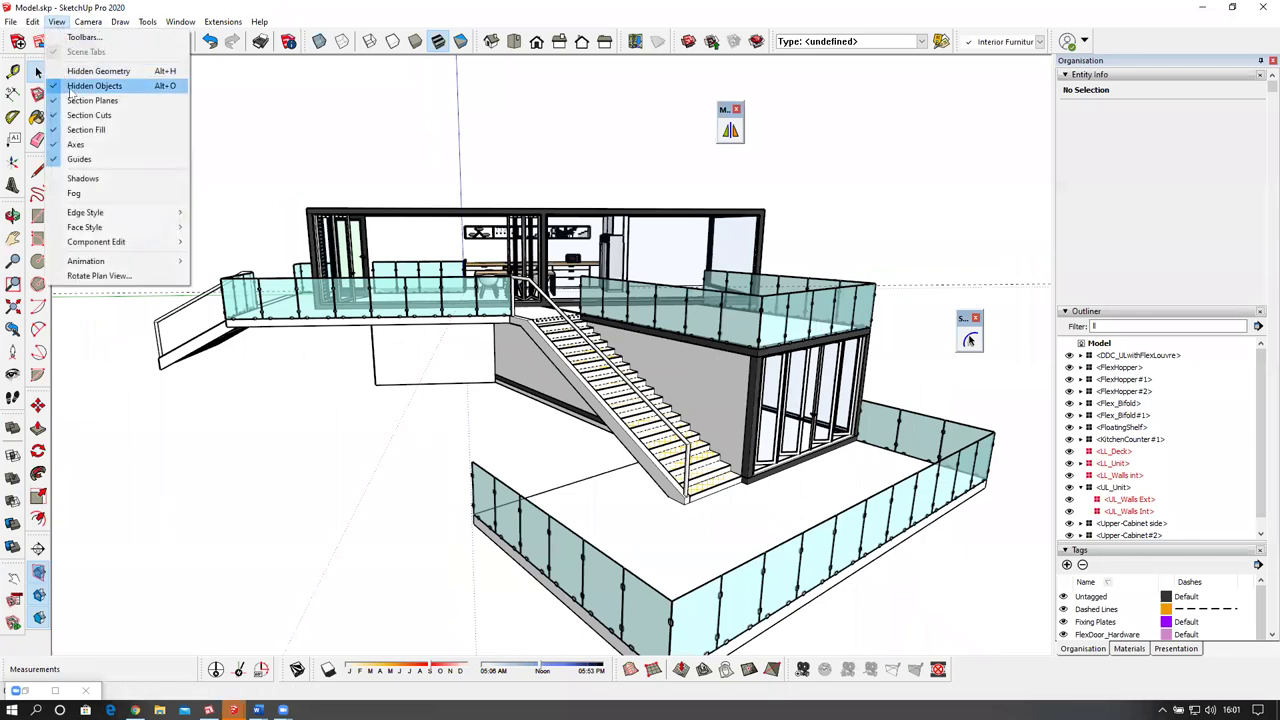
{"action": "left_click", "coordinate": [84, 83]}
{"action": "middle_click_drag", "start_coordinate": [732, 385], "coordinate": [640, 364]}
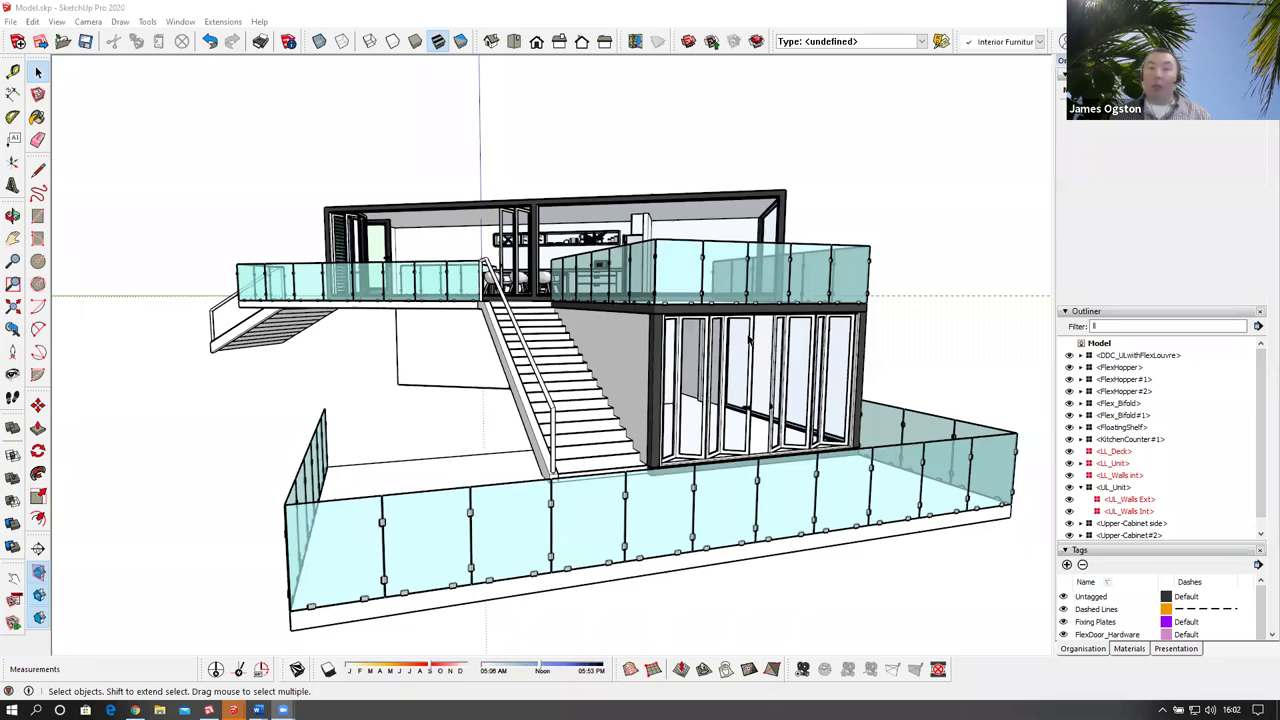
In the component options of the lower-level bifold door, set the left and right sash counts to 4,2.
{"action": "scroll", "coordinate": [748, 340], "scroll_direction": "up", "scroll_amount": 5}
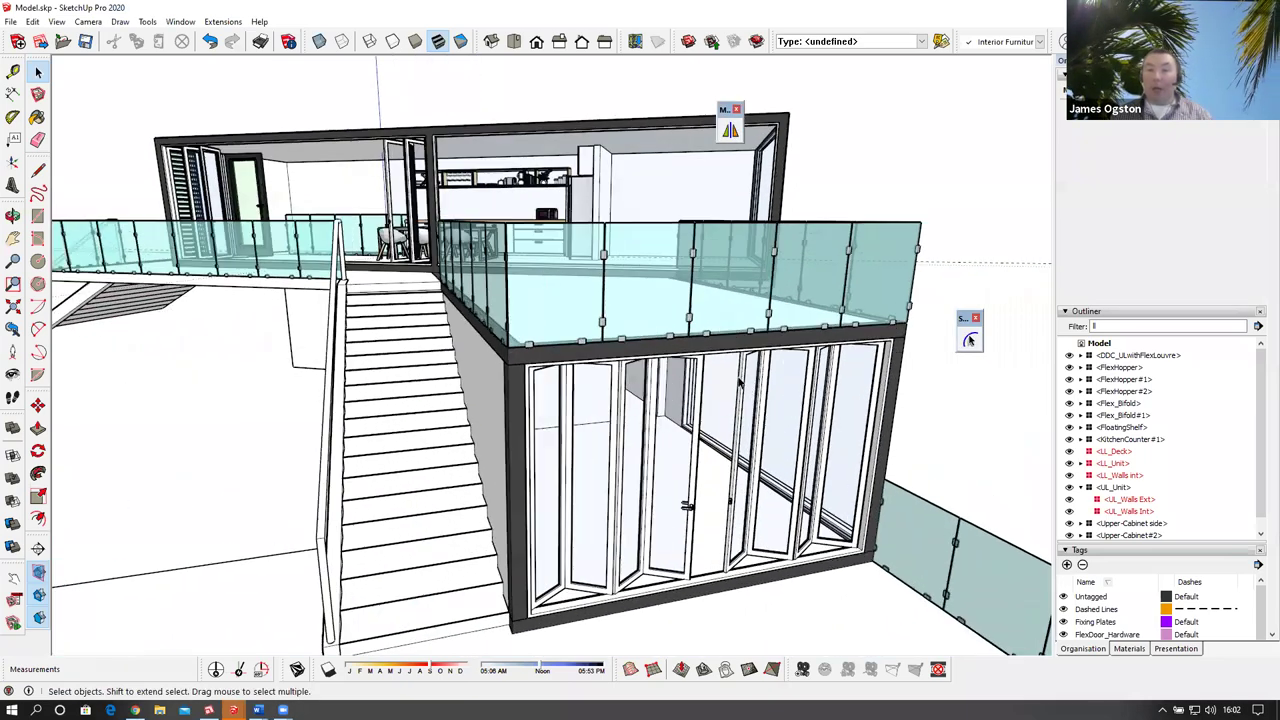
{"action": "scroll", "coordinate": [740, 383], "scroll_direction": "up", "scroll_amount": 2}
{"action": "left_click", "coordinate": [738, 382]}
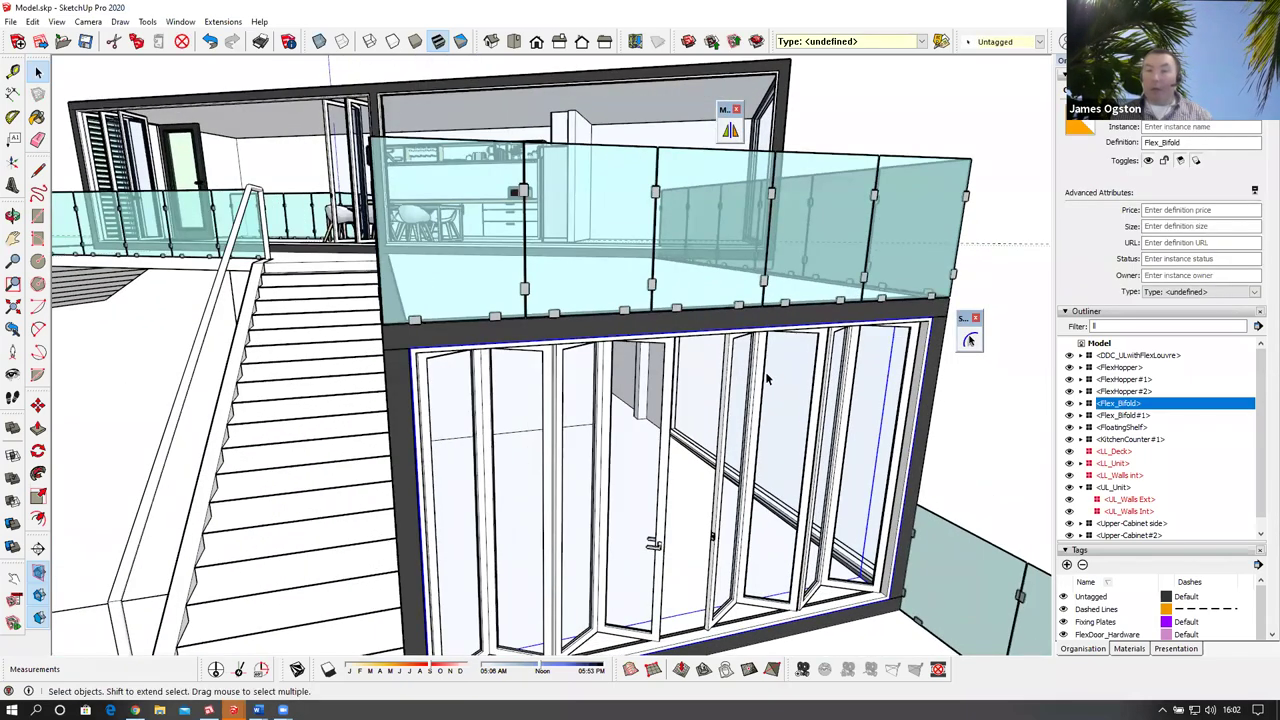
{"action": "right_click", "coordinate": [767, 378]}
{"action": "mouse_move", "coordinate": [900, 656]}
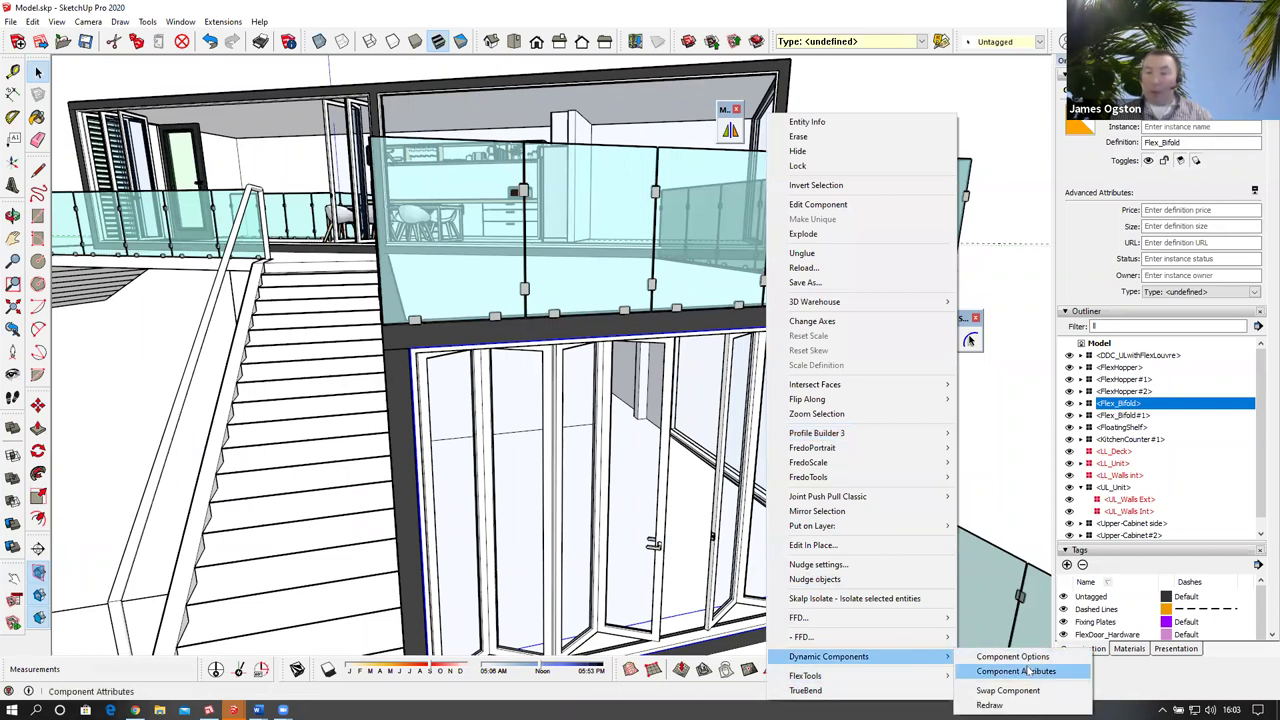
{"action": "left_click", "coordinate": [1025, 659]}
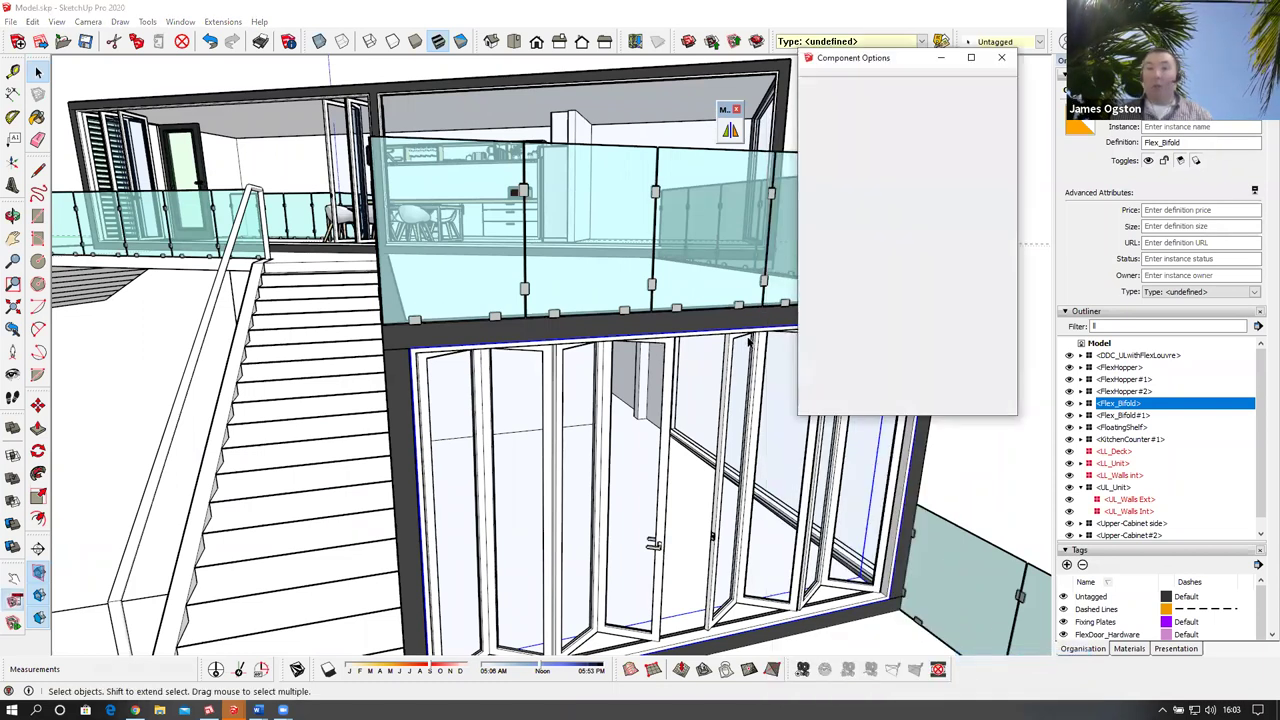
{"action": "scroll", "coordinate": [1012, 232], "scroll_direction": "down", "scroll_amount": 5}
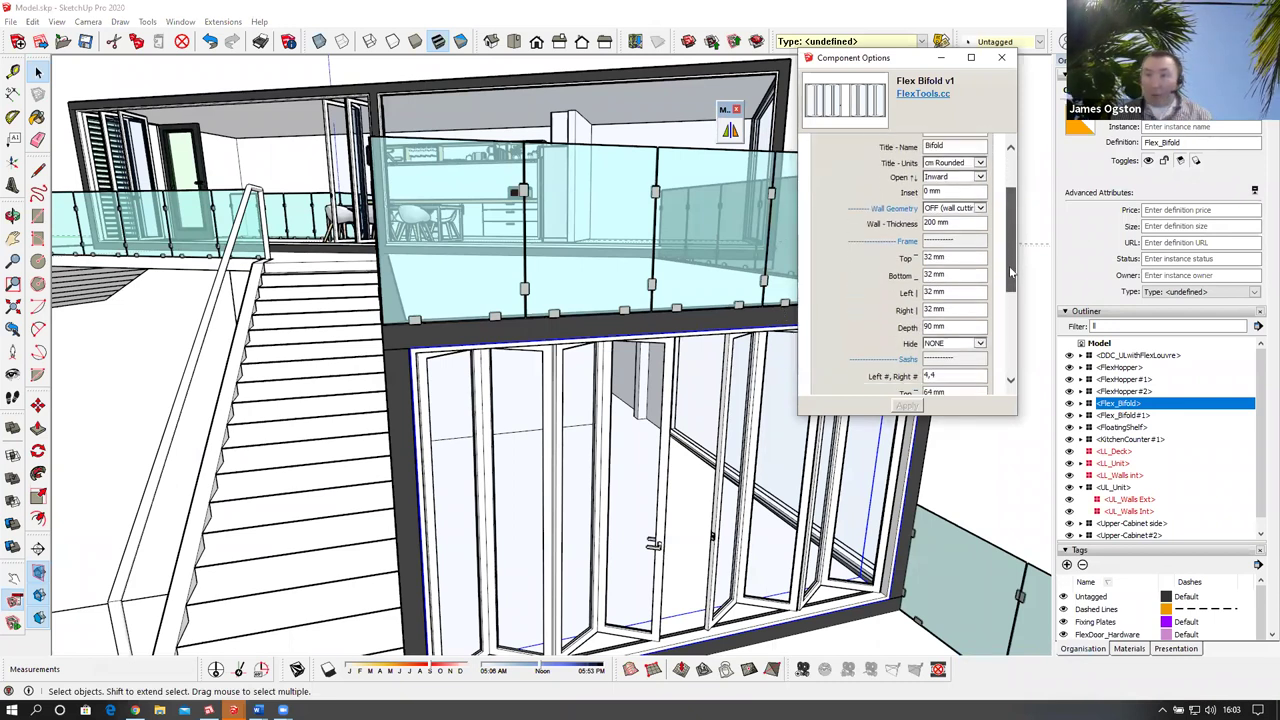
{"action": "left_click", "coordinate": [940, 258]}
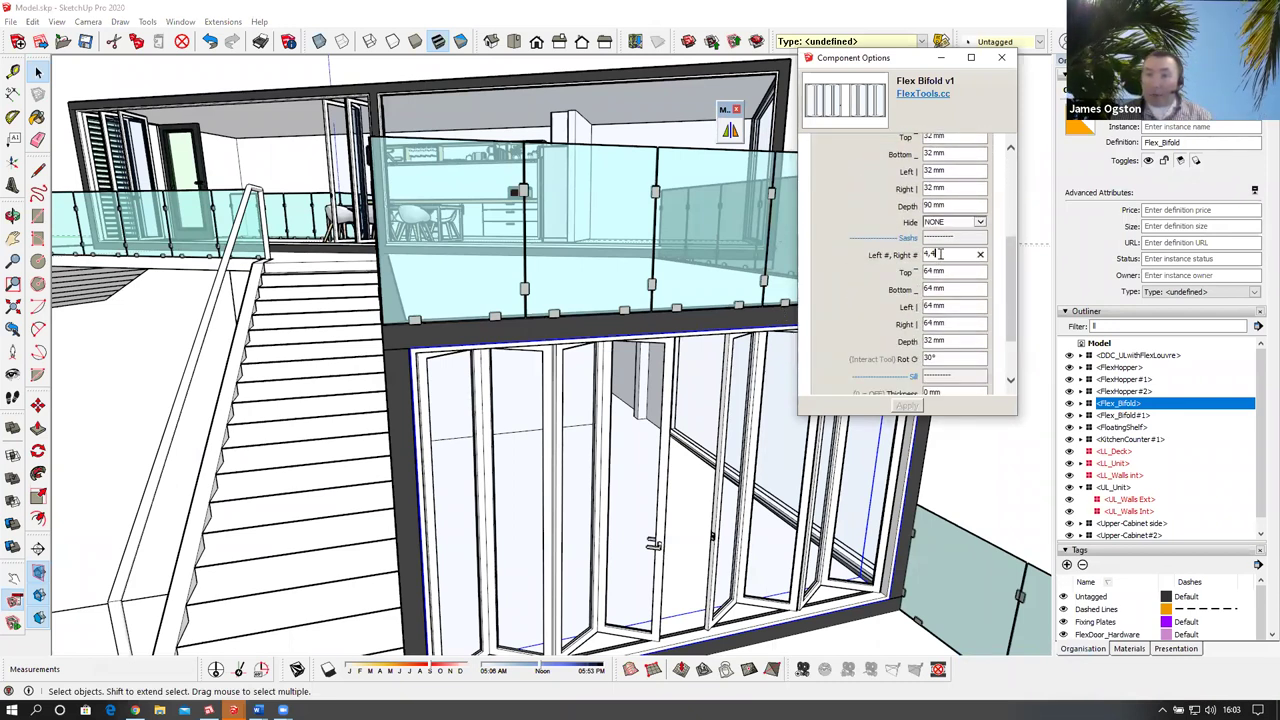
{"action": "key", "text": "BackSpace"}
{"action": "type", "text": "2"}
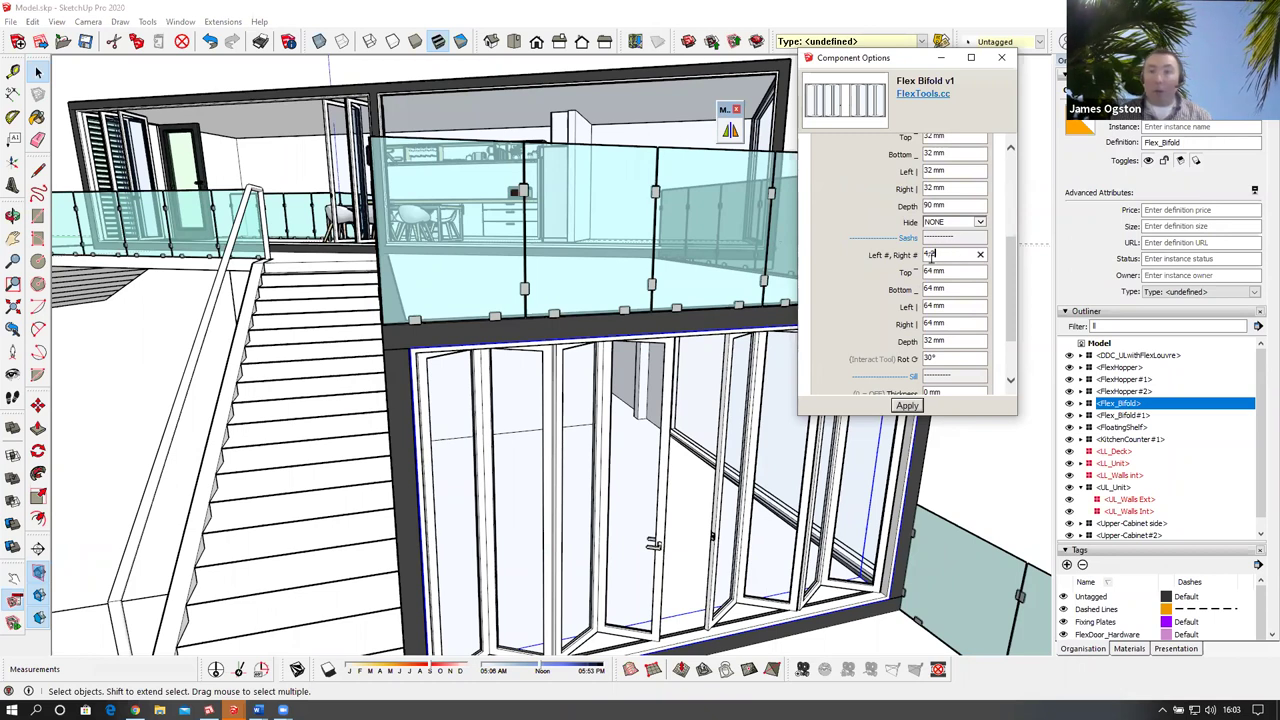
{"action": "left_click", "coordinate": [908, 407]}
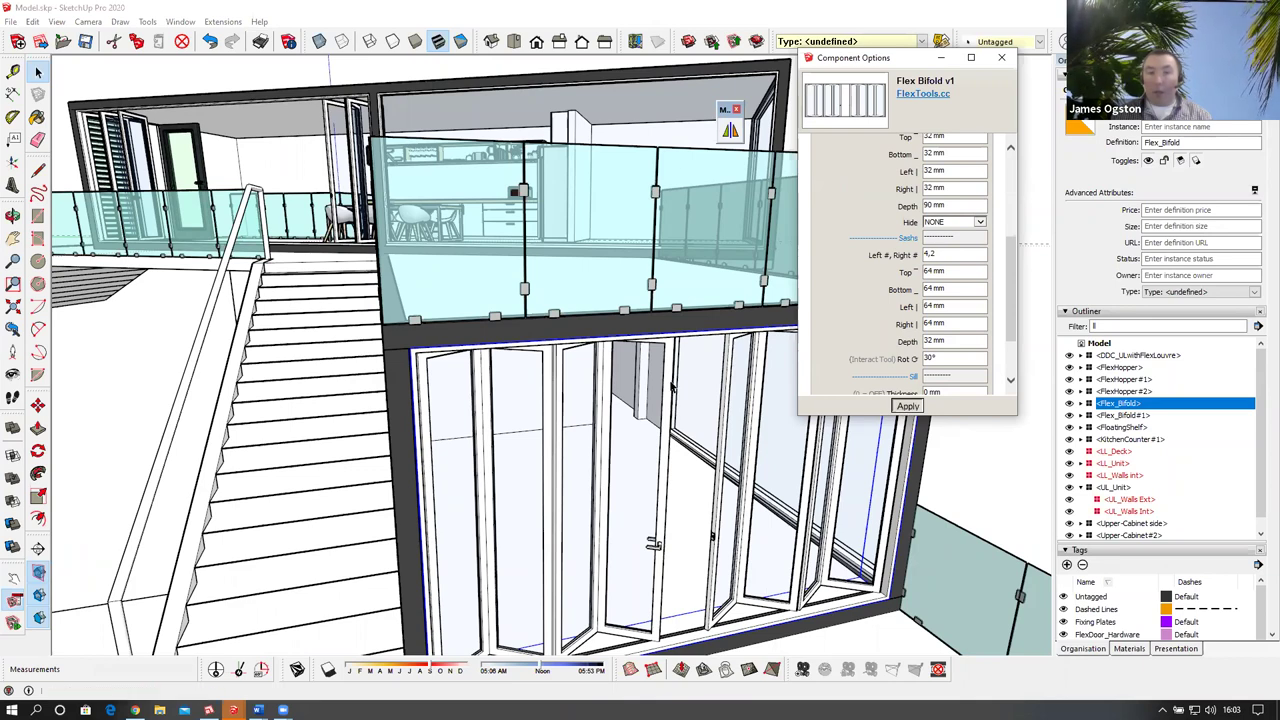
Paint the lower-level bifold door's frames with the dark material sampled from the surrounding steel frame.
{"action": "mouse_move", "coordinate": [676, 404]}
{"action": "middle_mouse_down"}
{"action": "mouse_move", "coordinate": [495, 356]}
{"action": "mouse_move", "coordinate": [353, 363]}
{"action": "mouse_move", "coordinate": [378, 388]}
{"action": "mouse_move", "coordinate": [414, 372]}
{"action": "mouse_move", "coordinate": [500, 386]}
{"action": "mouse_move", "coordinate": [575, 353]}
{"action": "mouse_move", "coordinate": [625, 295]}
{"action": "middle_mouse_up"}
{"action": "key", "text": "b"}
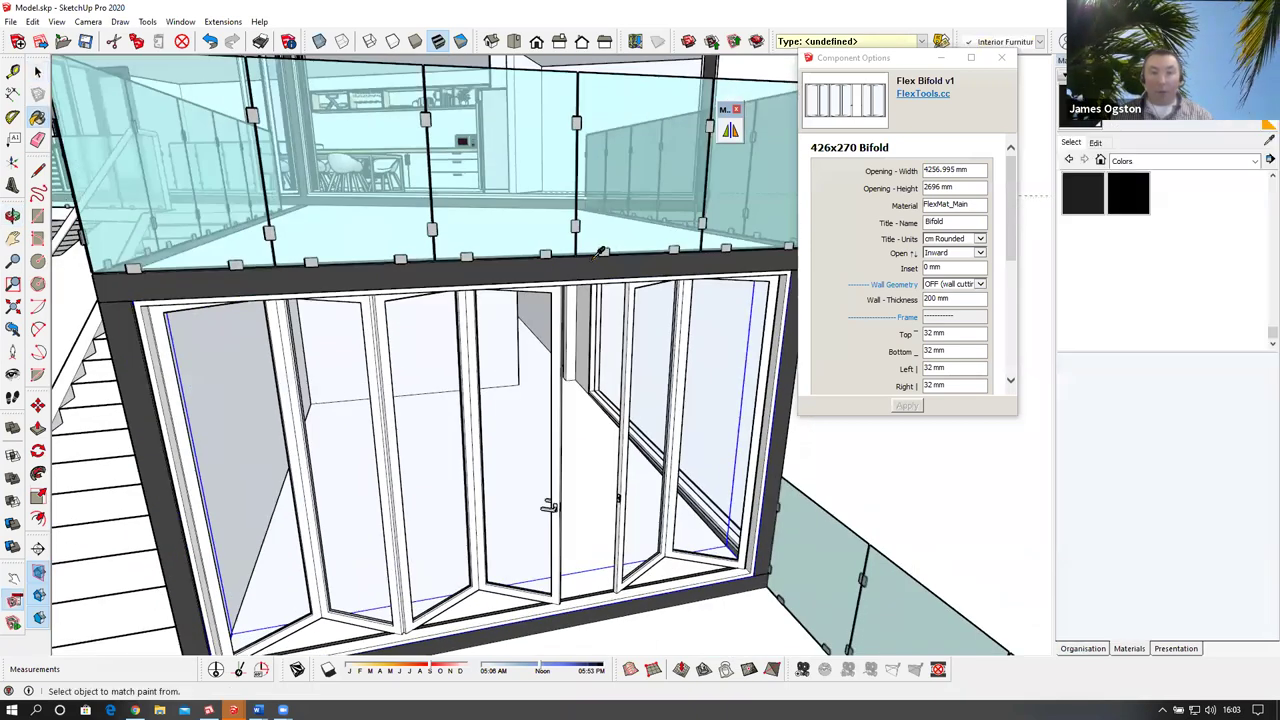
{"action": "left_click", "coordinate": [635, 285]}
{"action": "mouse_move", "coordinate": [509, 351]}
{"action": "middle_mouse_down"}
{"action": "mouse_move", "coordinate": [491, 250]}
{"action": "mouse_move", "coordinate": [484, 263]}
{"action": "middle_mouse_up"}
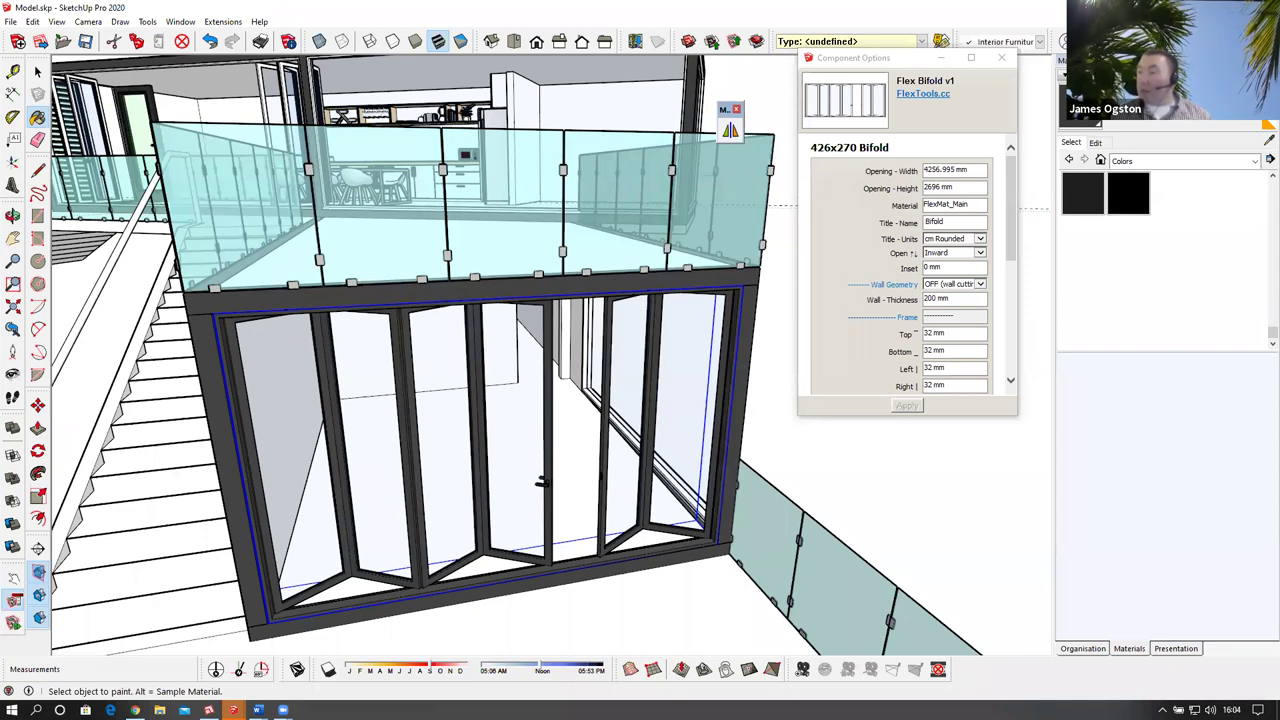
{"action": "middle_click_drag", "start_coordinate": [490, 347], "coordinate": [360, 418]}
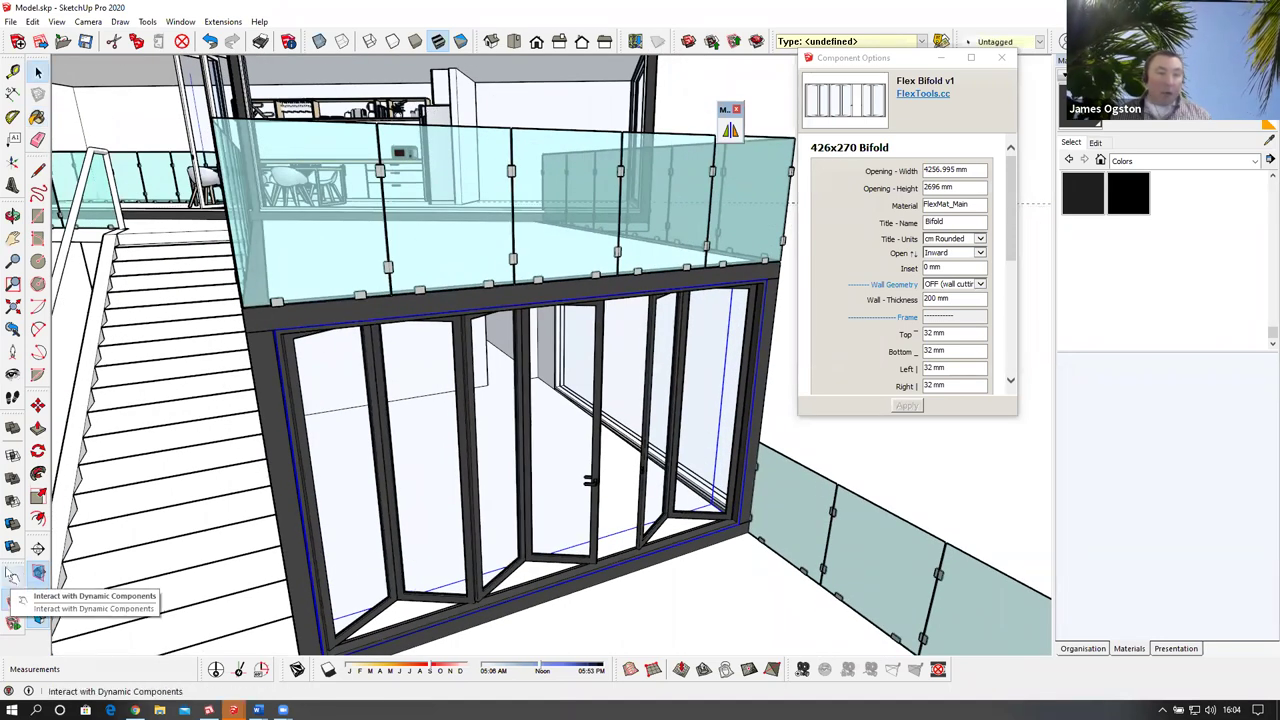
Float the Dynamic Components toolbar and close the lower-level bifold door's sashes with the Interact tool.
{"action": "left_click_drag", "start_coordinate": [9, 566], "coordinate": [130, 518]}
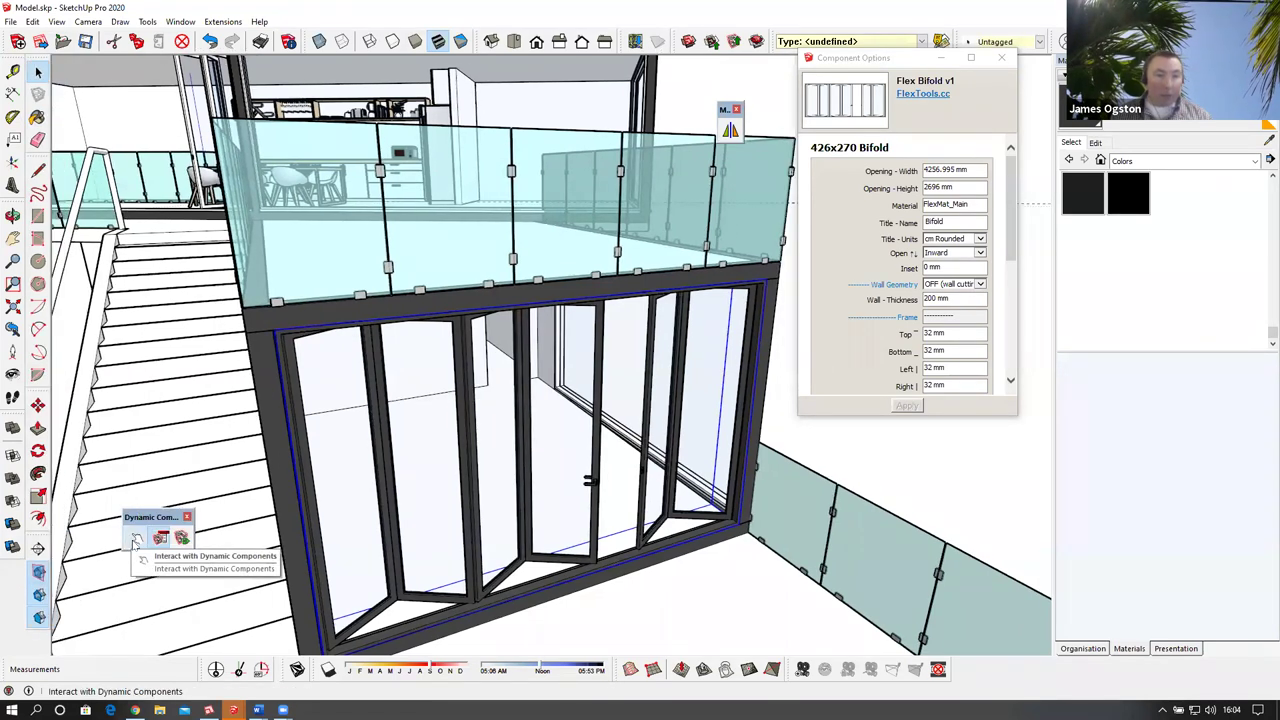
{"action": "left_click", "coordinate": [137, 543]}
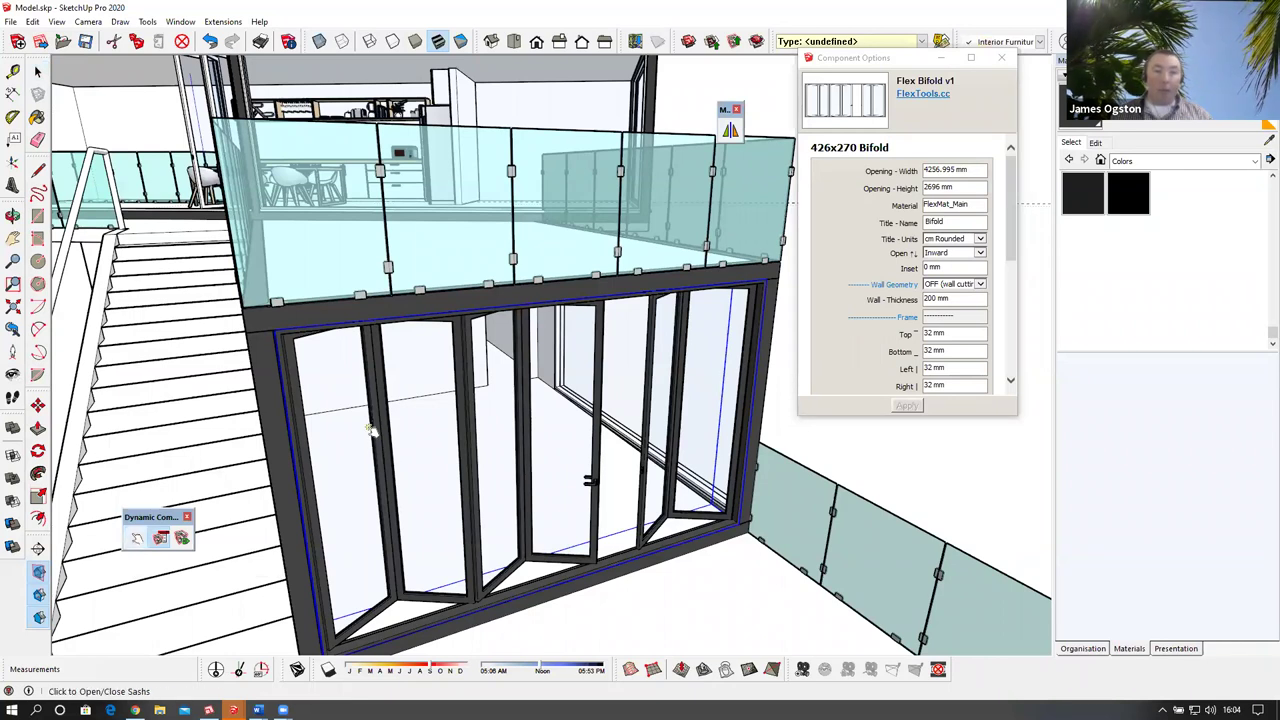
{"action": "scroll", "coordinate": [372, 424], "scroll_direction": "up", "scroll_amount": 5}
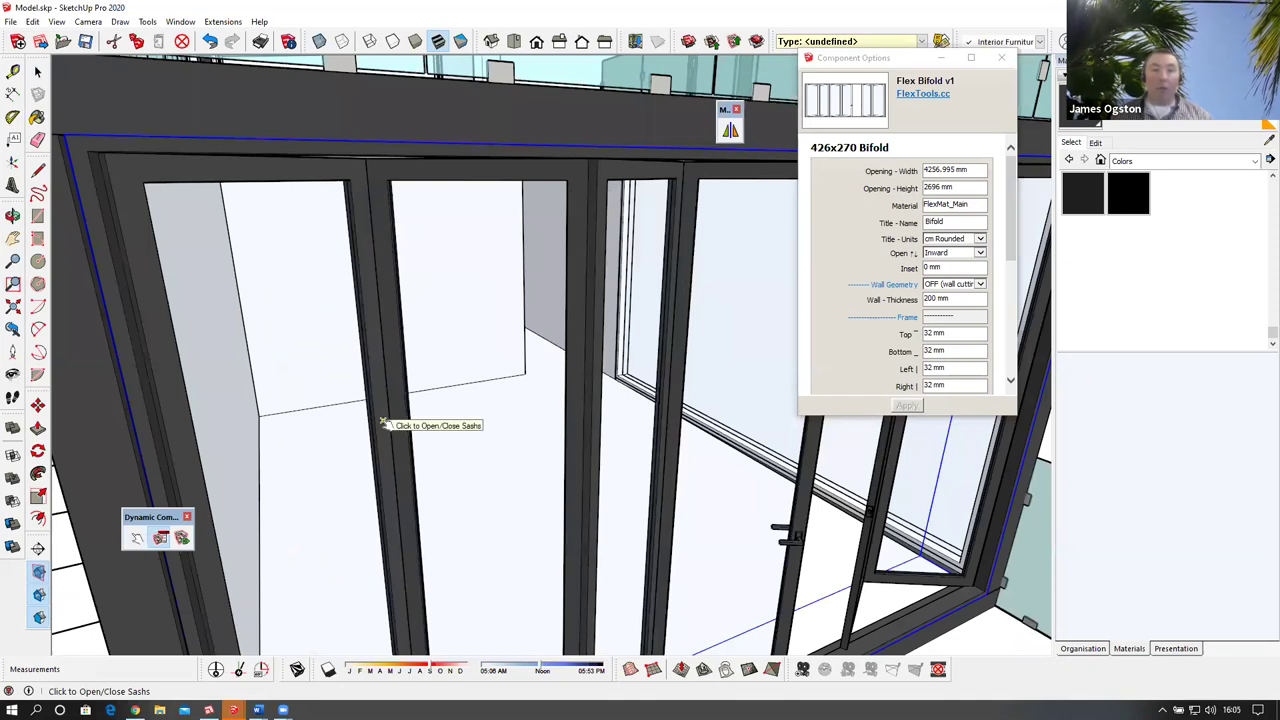
{"action": "left_click", "coordinate": [384, 422]}
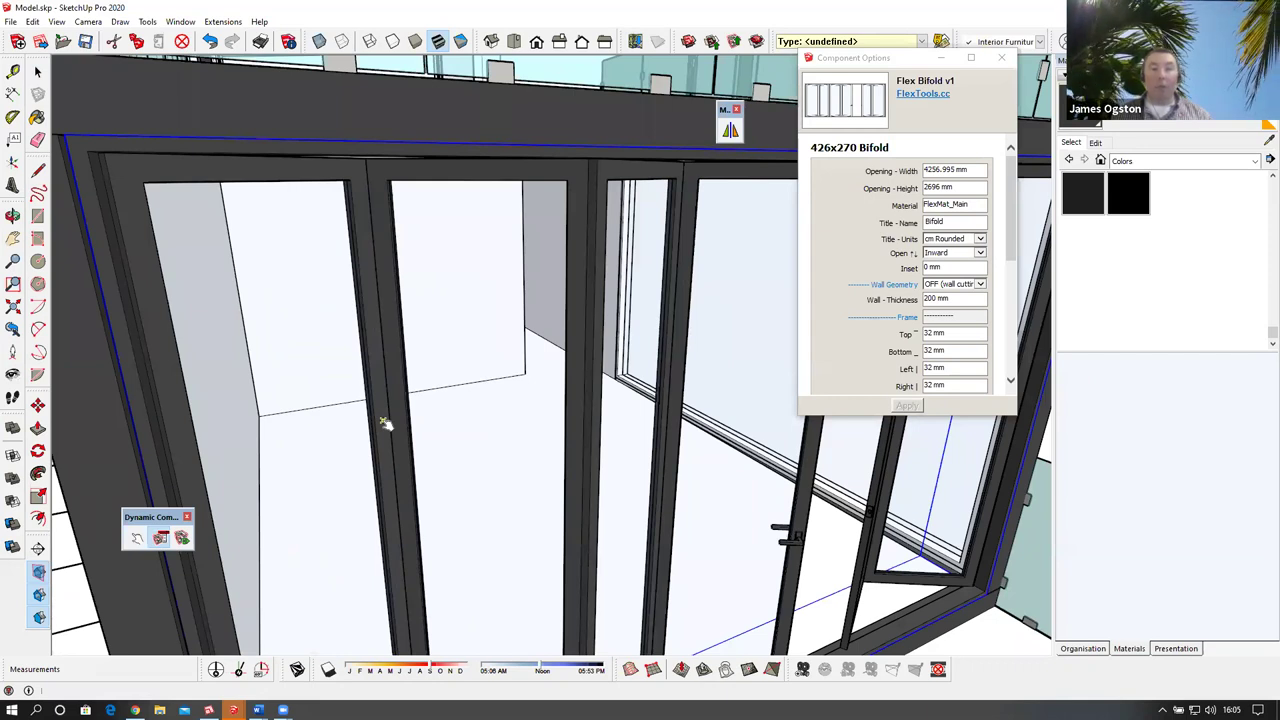
{"action": "scroll", "coordinate": [384, 423], "scroll_direction": "down", "scroll_amount": 5}
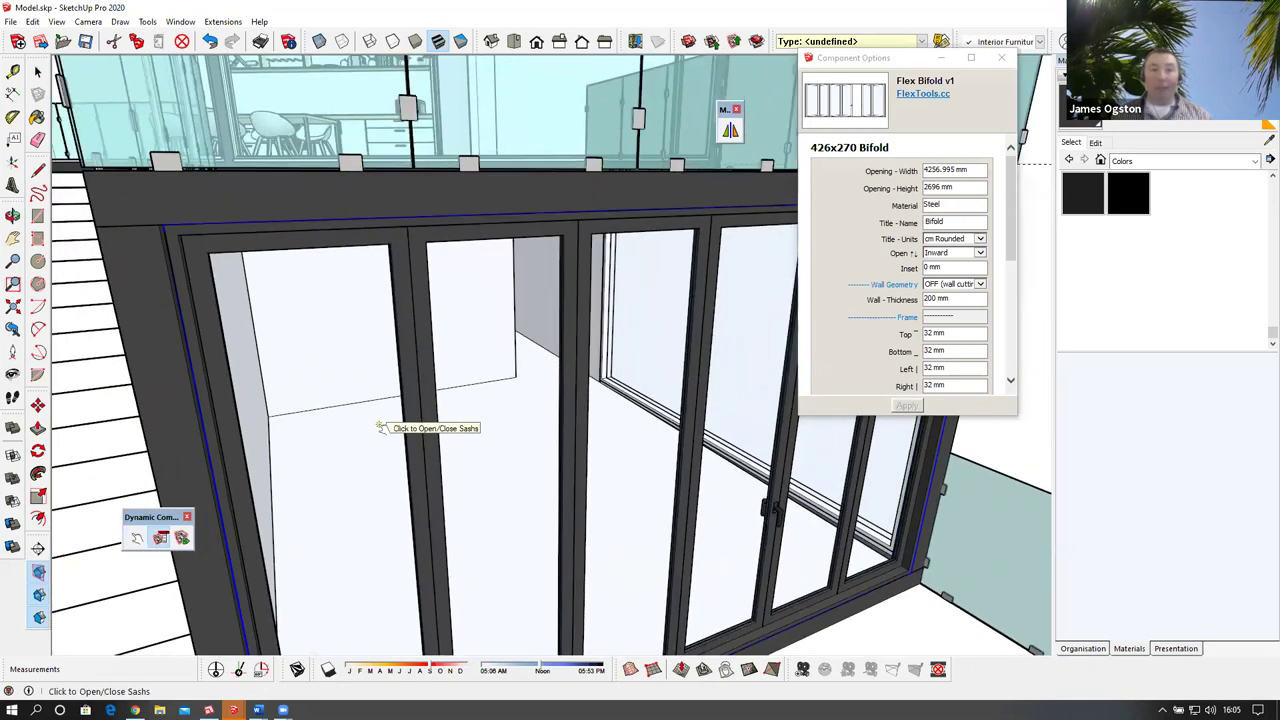
{"action": "middle_click_drag", "start_coordinate": [384, 423], "coordinate": [318, 376]}
In the kitchen, open the middle drawer below the microwave and the microwave's door with the Interact tool.
{"action": "scroll", "coordinate": [318, 376], "scroll_direction": "up", "scroll_amount": 10}
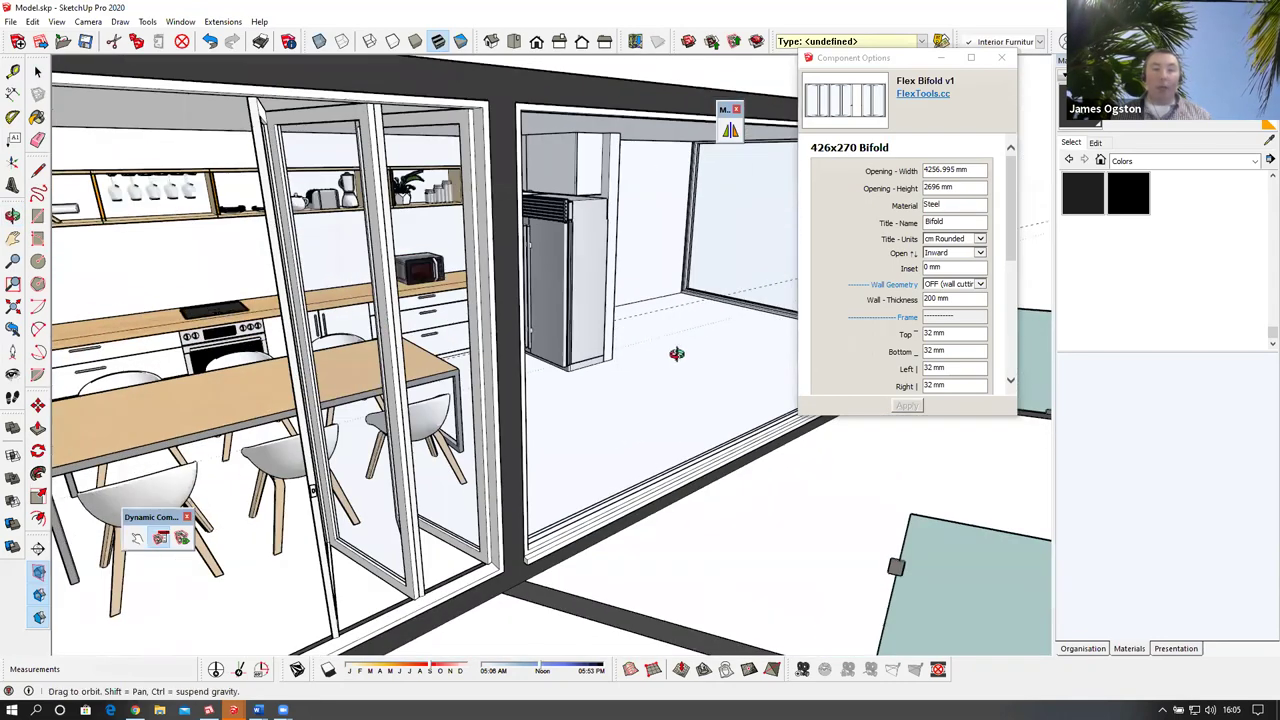
{"action": "scroll", "coordinate": [379, 289], "scroll_direction": "up", "scroll_amount": 10}
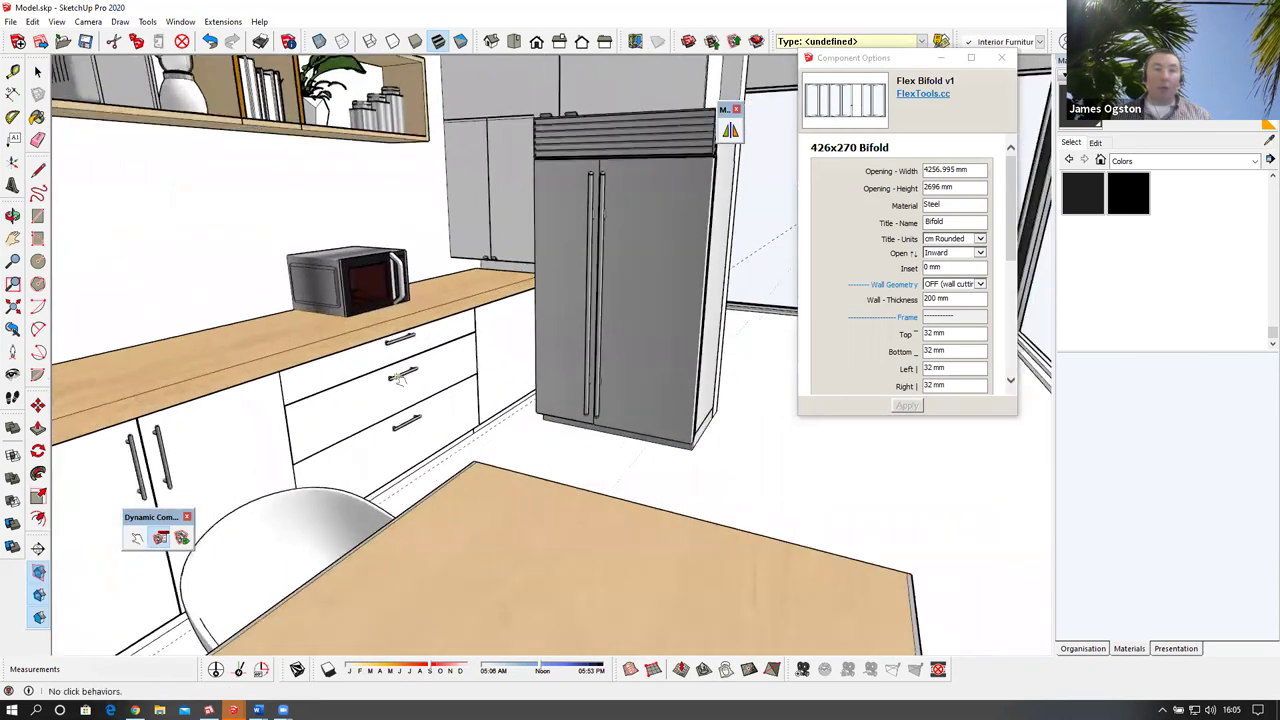
{"action": "scroll", "coordinate": [400, 376], "scroll_direction": "up", "scroll_amount": 3}
{"action": "left_click", "coordinate": [468, 398]}
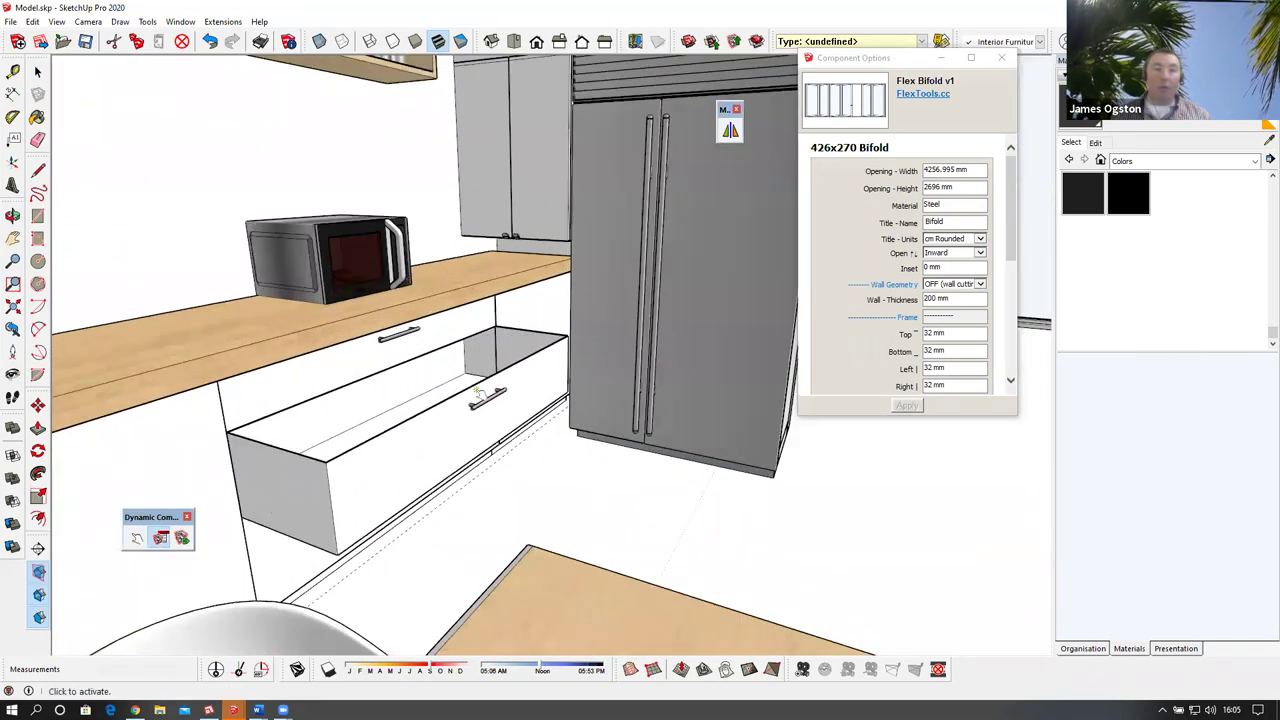
{"action": "left_click", "coordinate": [386, 270]}
{"action": "middle_click_drag", "start_coordinate": [381, 262], "coordinate": [457, 337]}
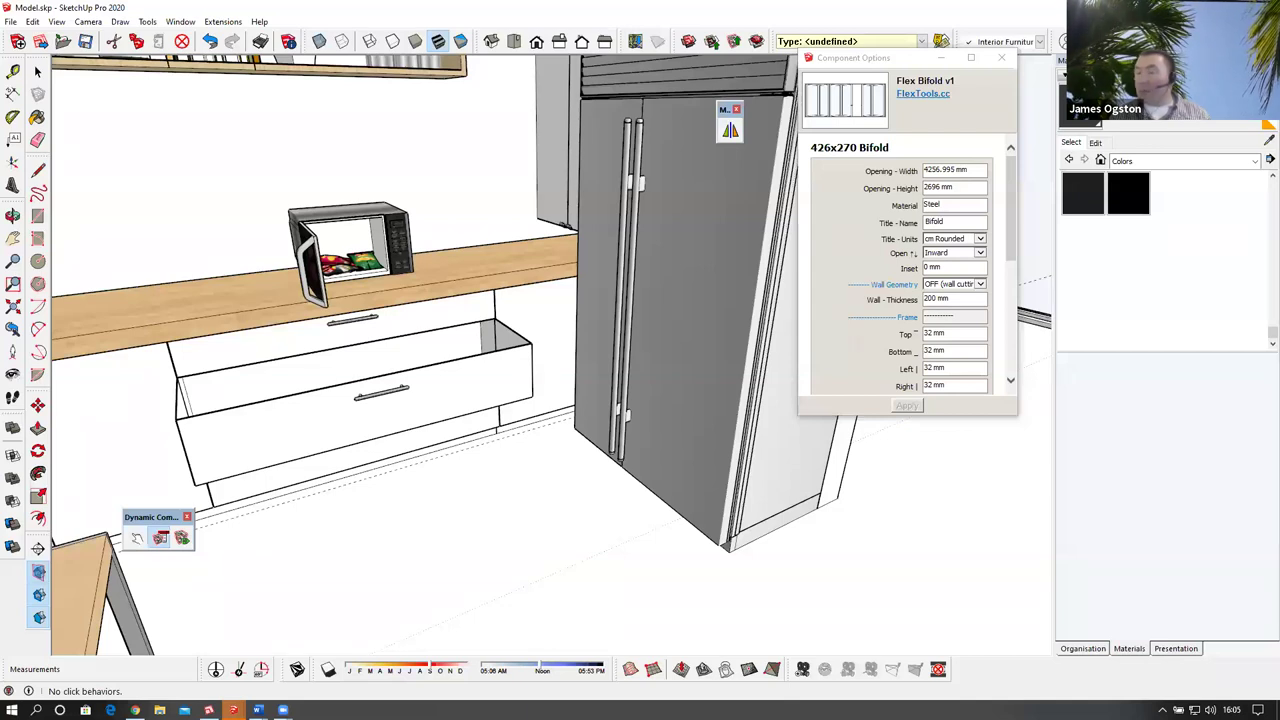
Examine the fridge's grip points on its doors, top and corners with the Move tool.
{"action": "middle_click_drag", "start_coordinate": [560, 465], "coordinate": [244, 507]}
{"action": "key", "text": "m"}
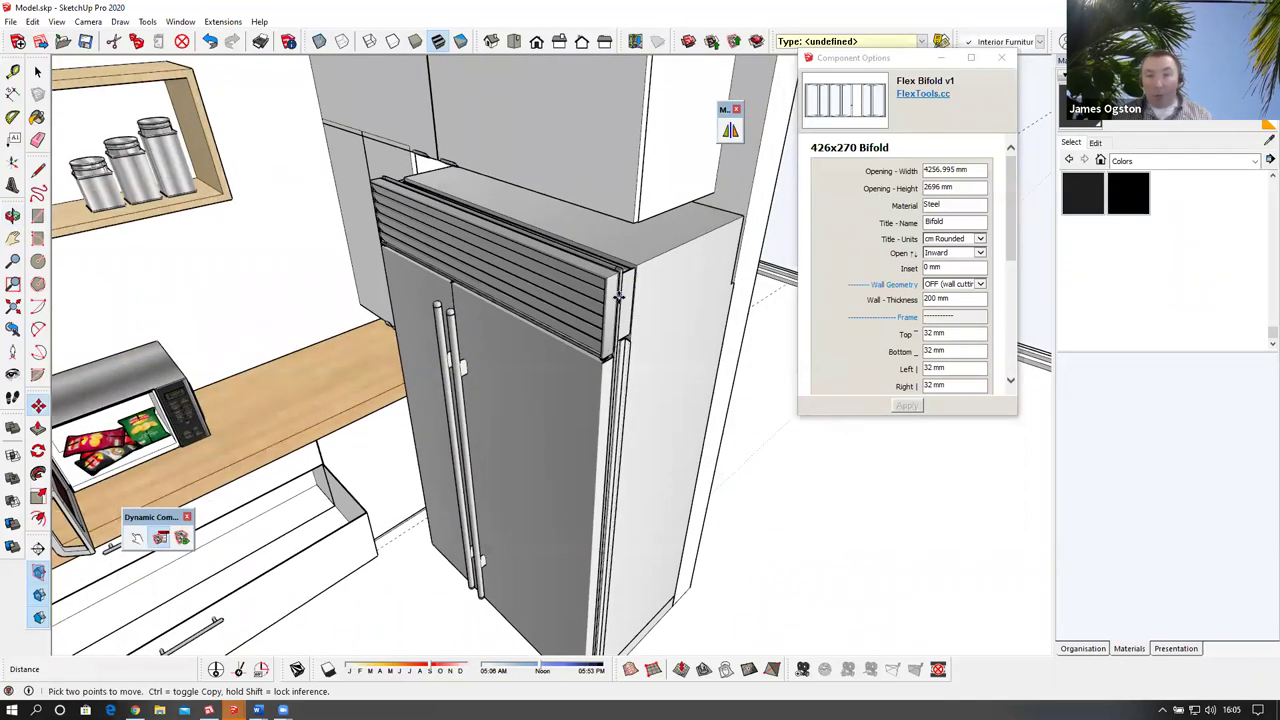
{"action": "scroll", "coordinate": [628, 300], "scroll_direction": "down", "scroll_amount": 2}
{"action": "scroll", "coordinate": [548, 362], "scroll_direction": "down", "scroll_amount": 5}
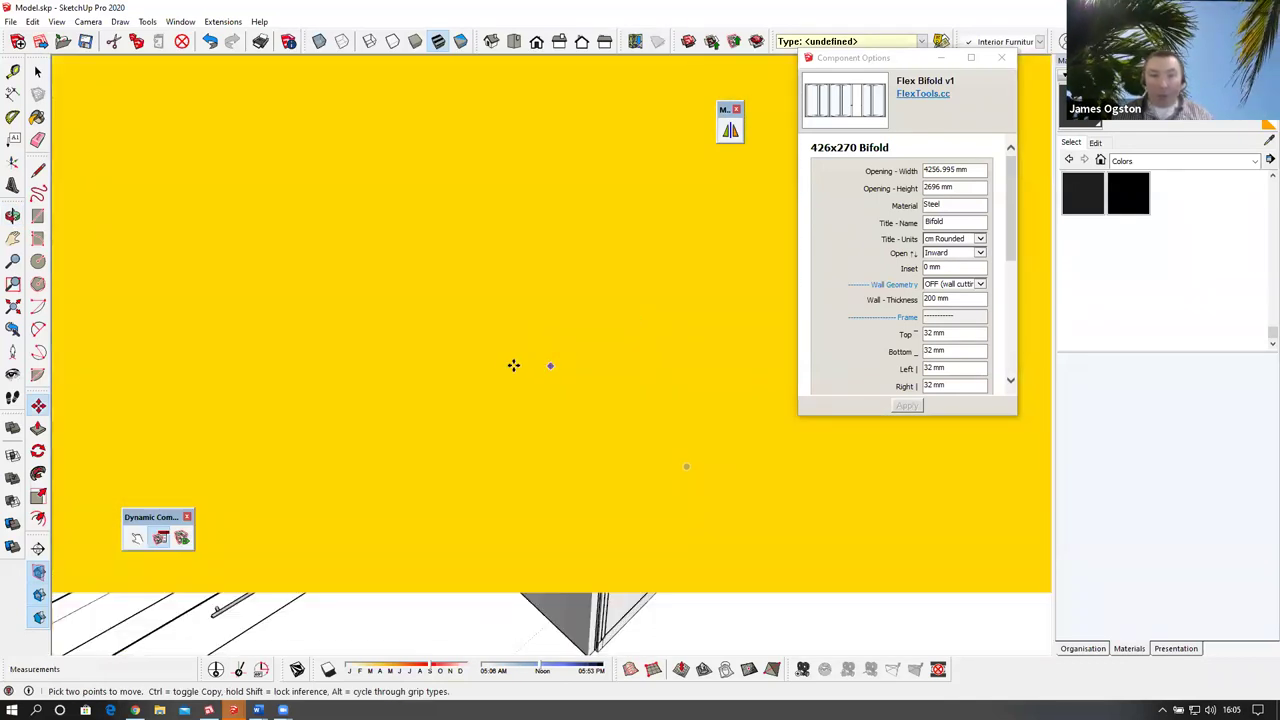
{"action": "middle_click_drag", "start_coordinate": [514, 362], "coordinate": [528, 257]}
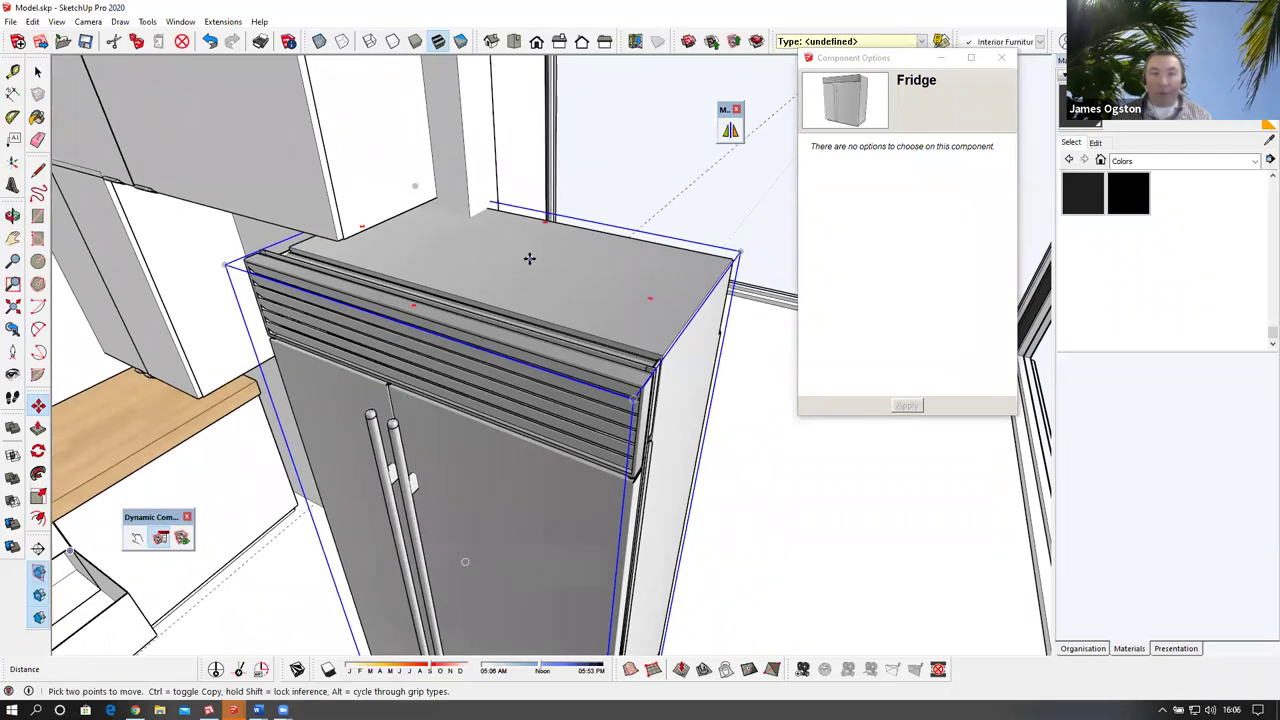
{"action": "left_click", "coordinate": [467, 562]}
{"action": "left_click", "coordinate": [470, 559]}
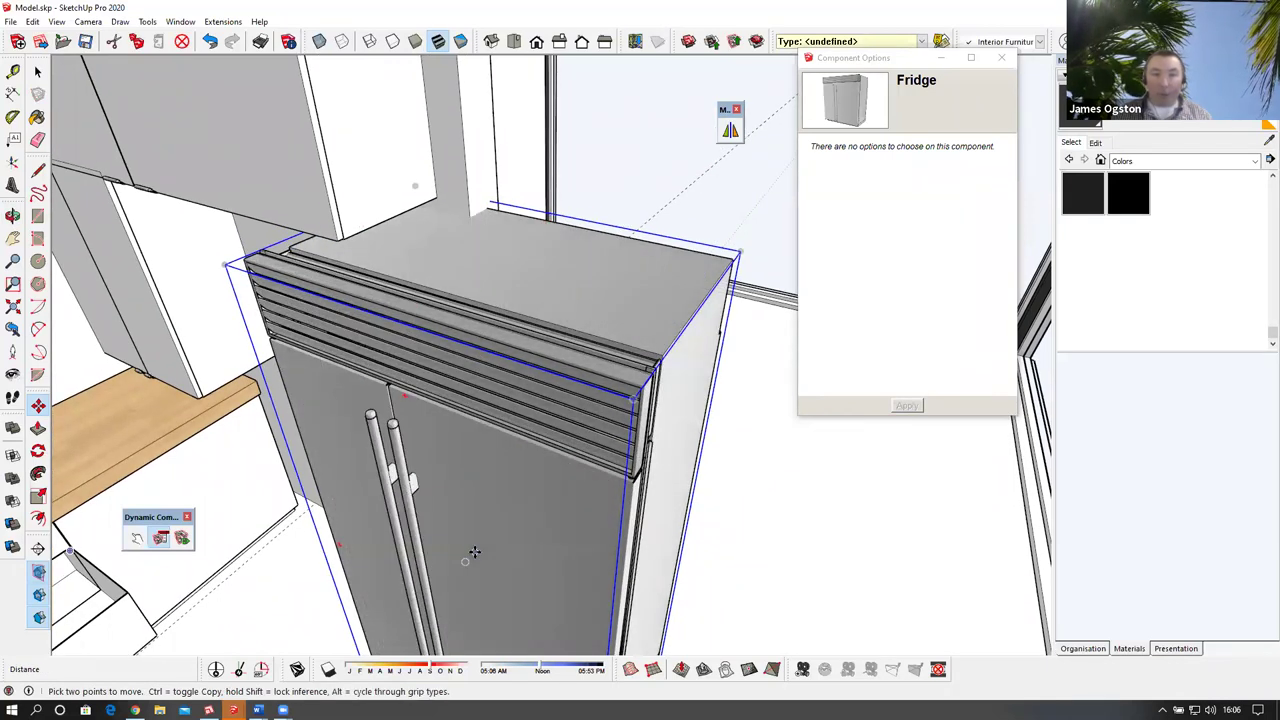
{"action": "middle_click_drag", "start_coordinate": [728, 256], "coordinate": [657, 331]}
{"action": "middle_click_drag", "start_coordinate": [837, 64], "coordinate": [684, 268]}
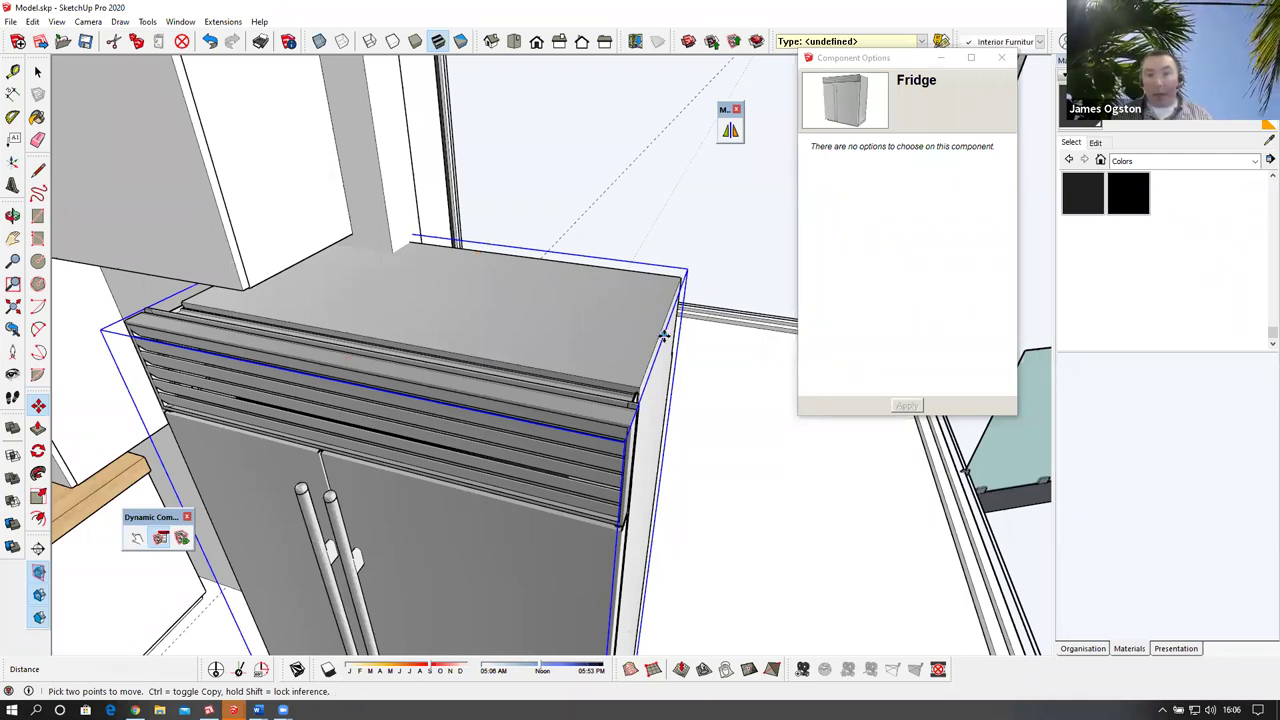
{"action": "middle_click_drag", "start_coordinate": [660, 333], "coordinate": [622, 360]}
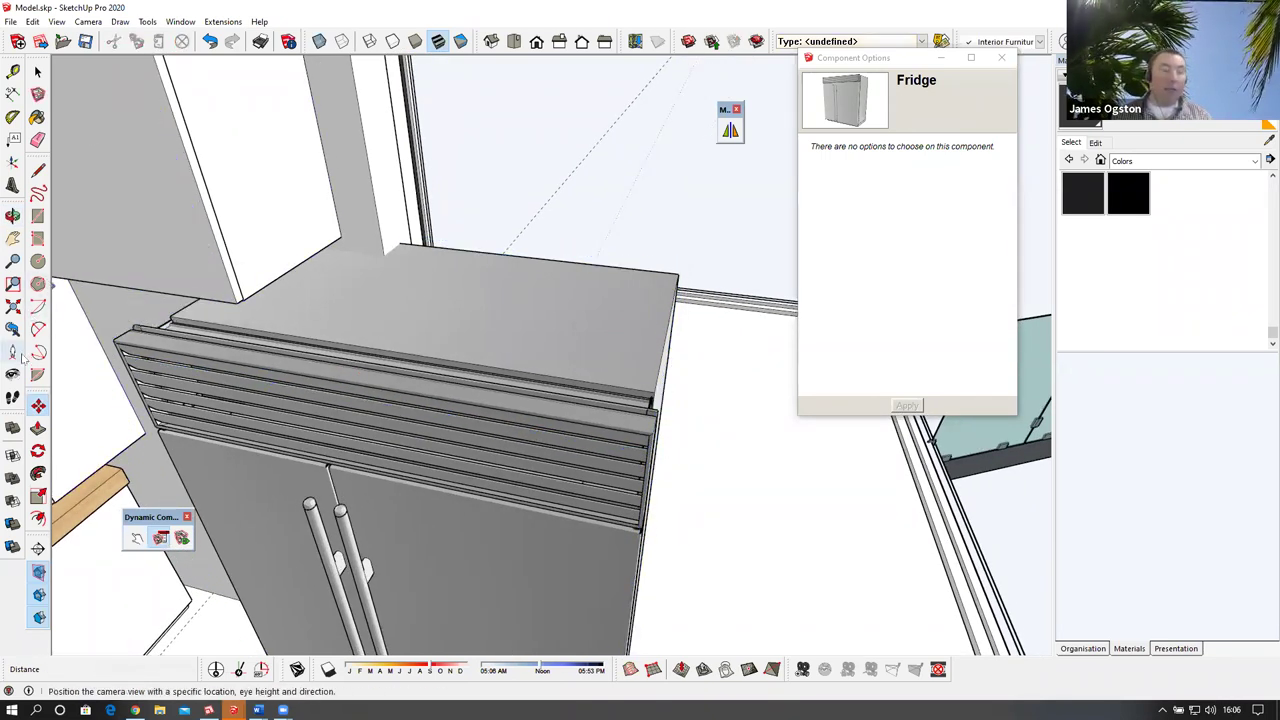
Try to rotate the fridge about its centre grip, then cancel the rotation and clear the selection.
{"action": "left_click", "coordinate": [37, 451]}
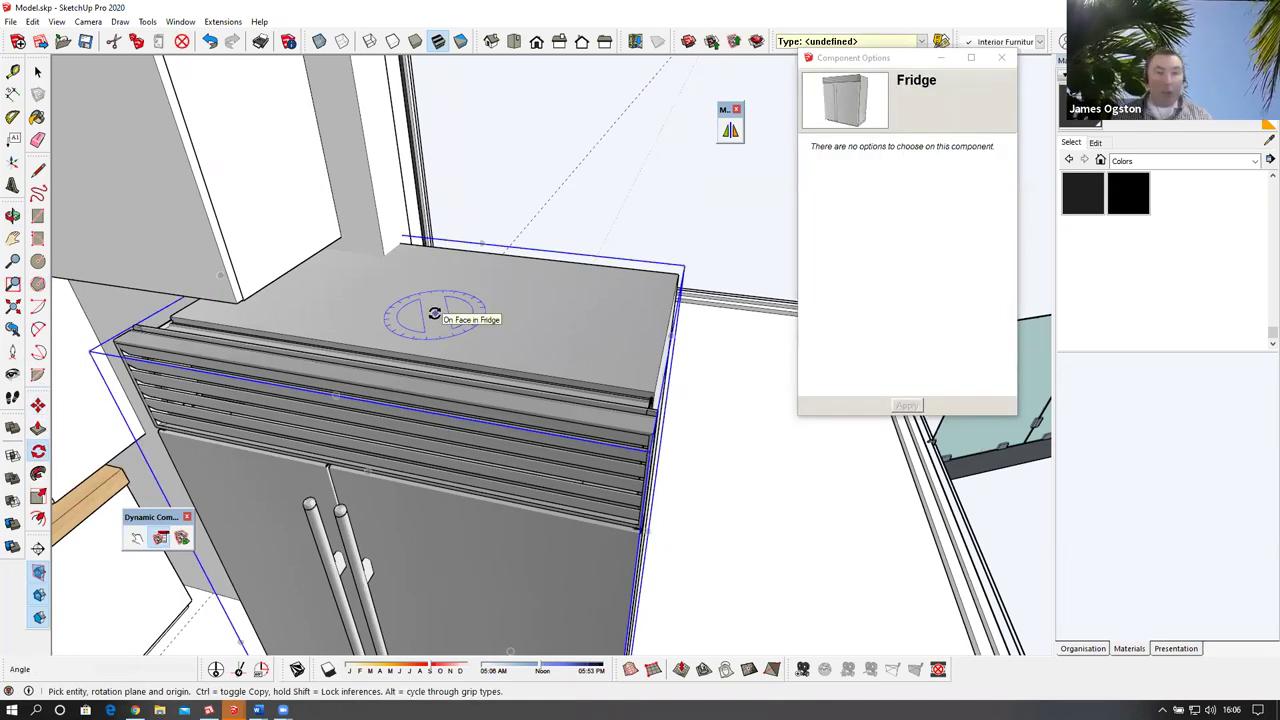
{"action": "middle_click_drag", "start_coordinate": [443, 309], "coordinate": [523, 252]}
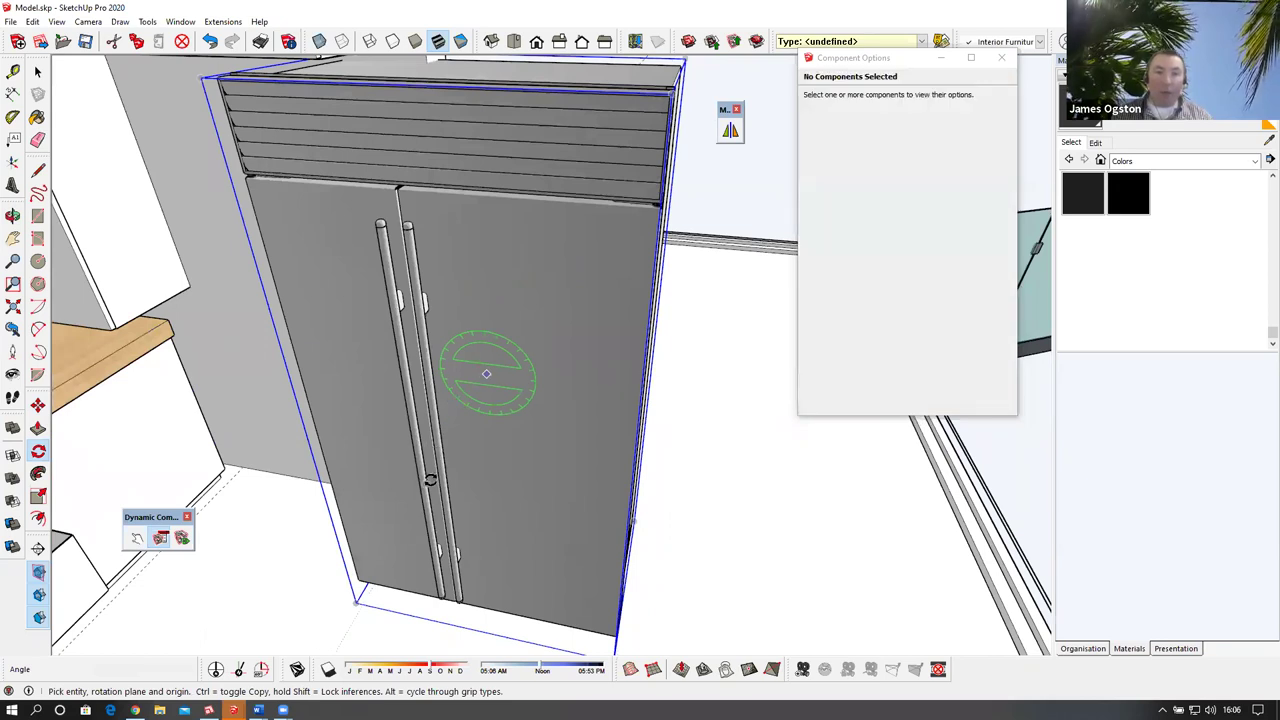
{"action": "key", "text": "alt+x"}
{"action": "key", "text": "alt+x"}
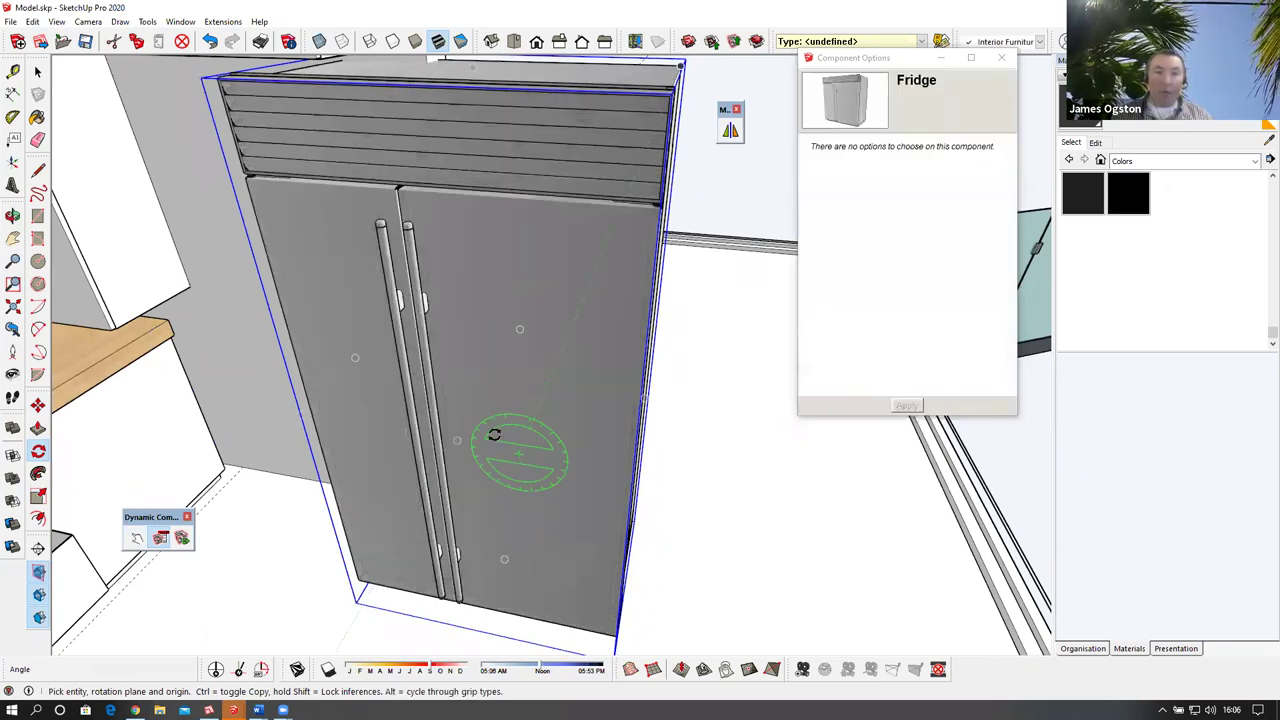
{"action": "left_click", "coordinate": [460, 440]}
{"action": "left_click", "coordinate": [462, 401]}
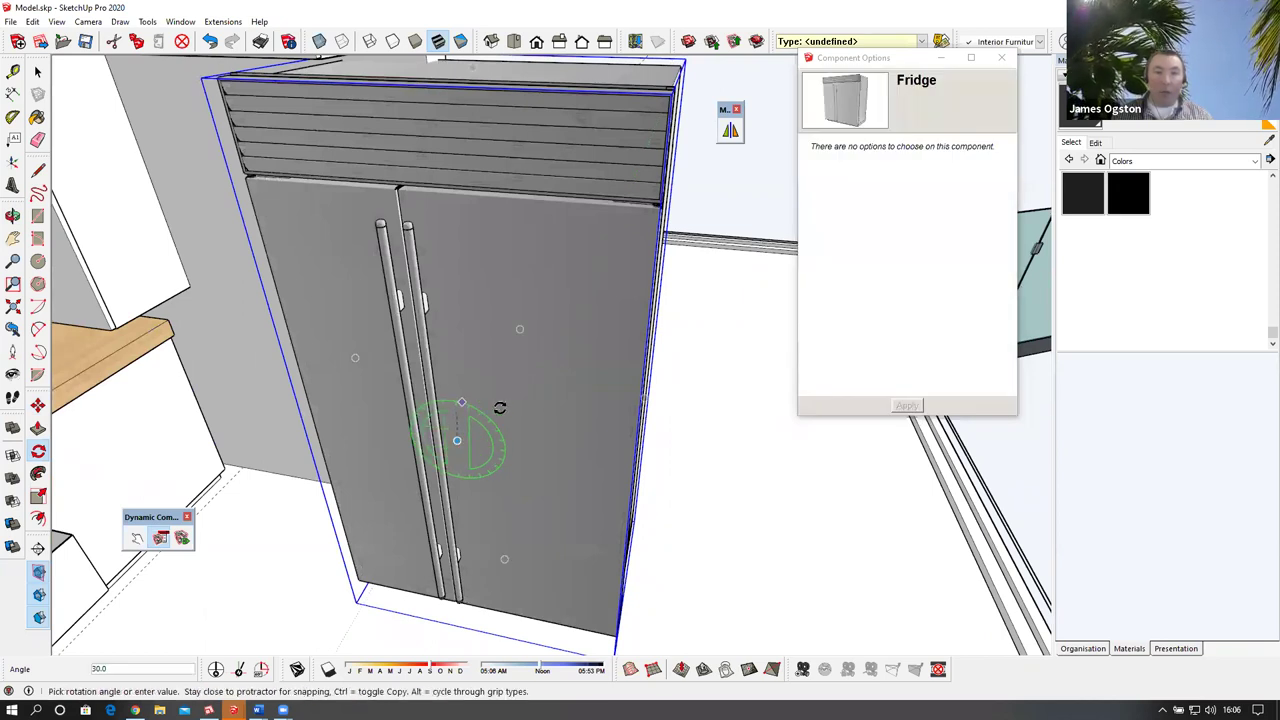
{"action": "key", "text": "Escape"}
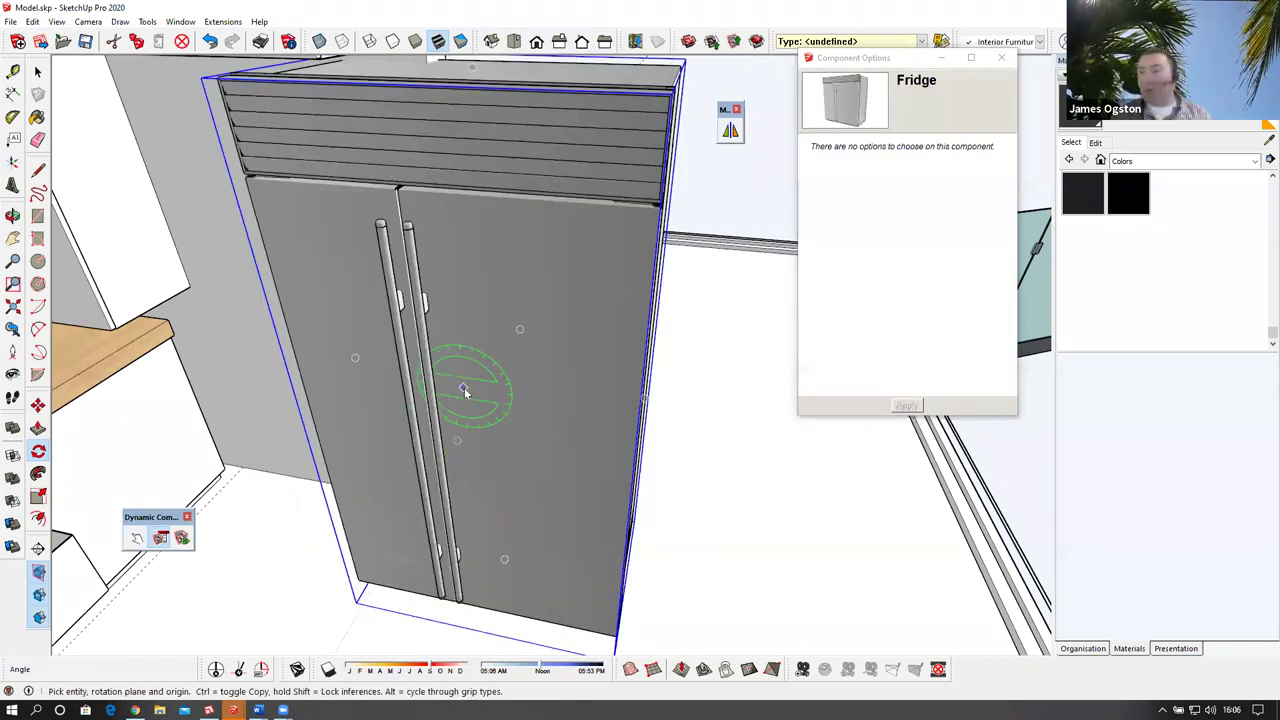
{"action": "key", "text": "ctrl+t"}
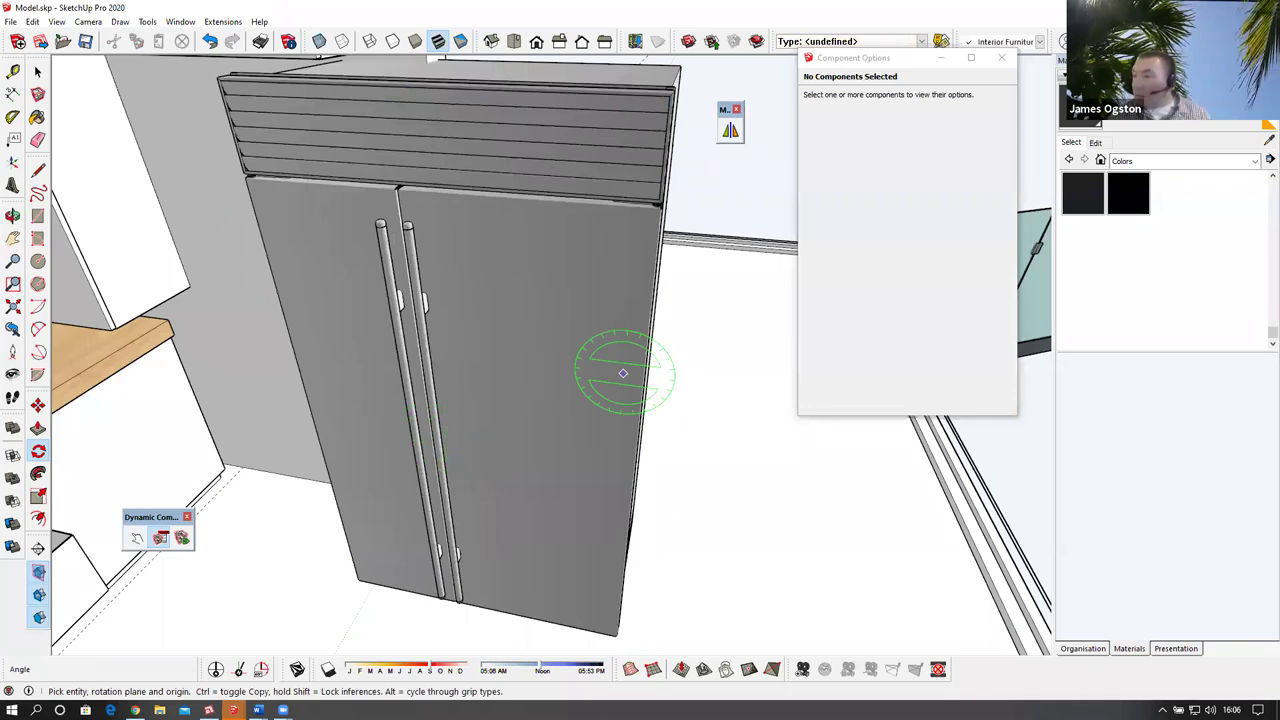